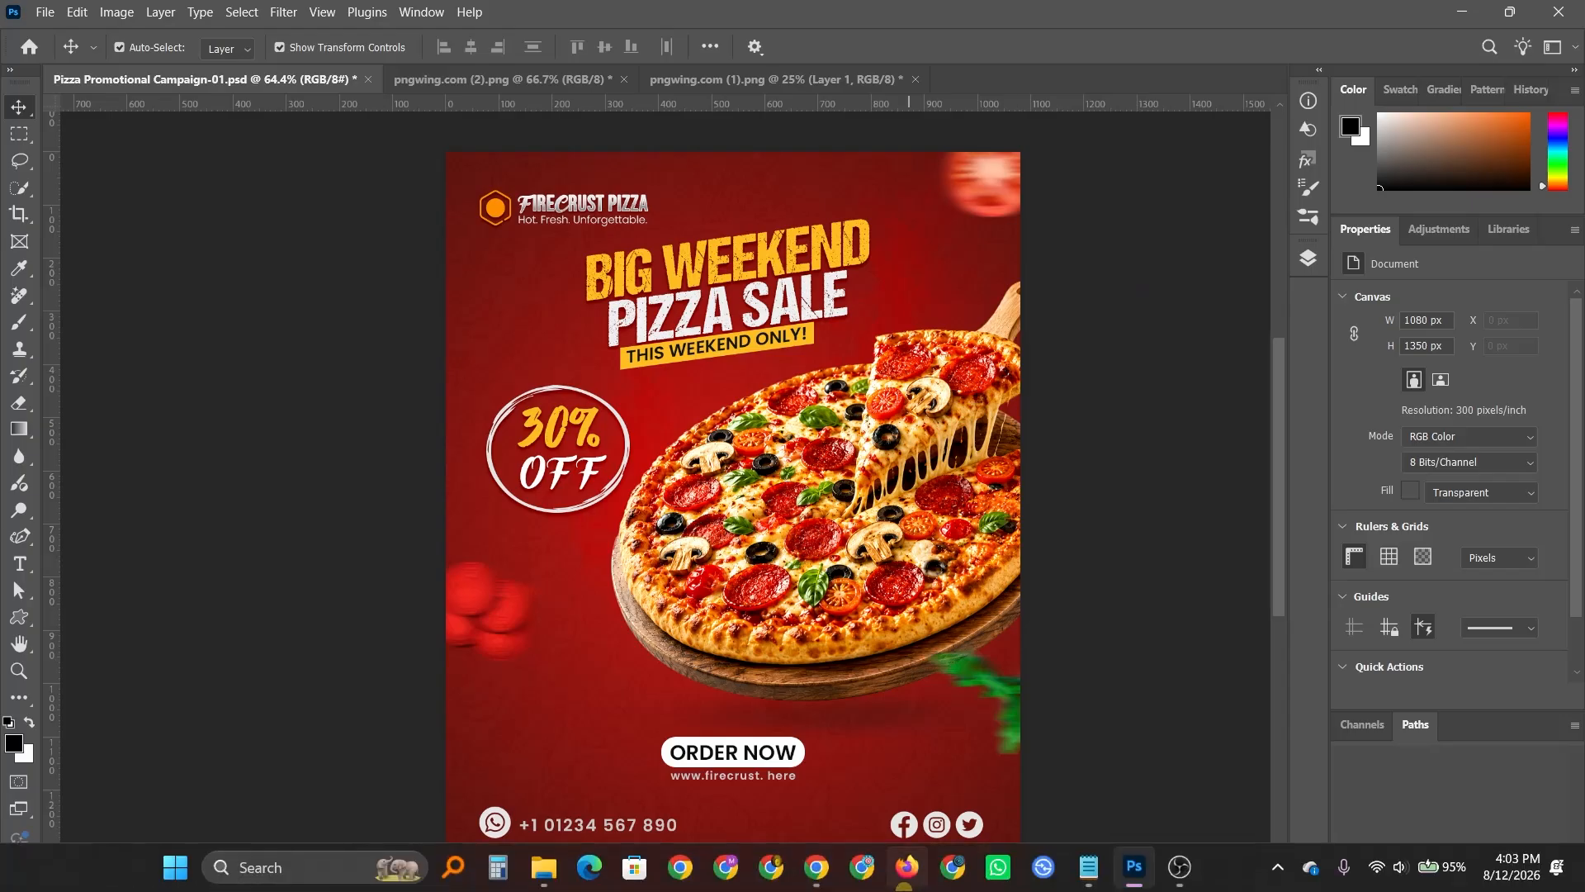
Switch to Chrome, examine the published pizza campaign posts on the Facebook page and YouTube channel, and return to Photoshop
mouse_move(816, 867)
click(789, 772)
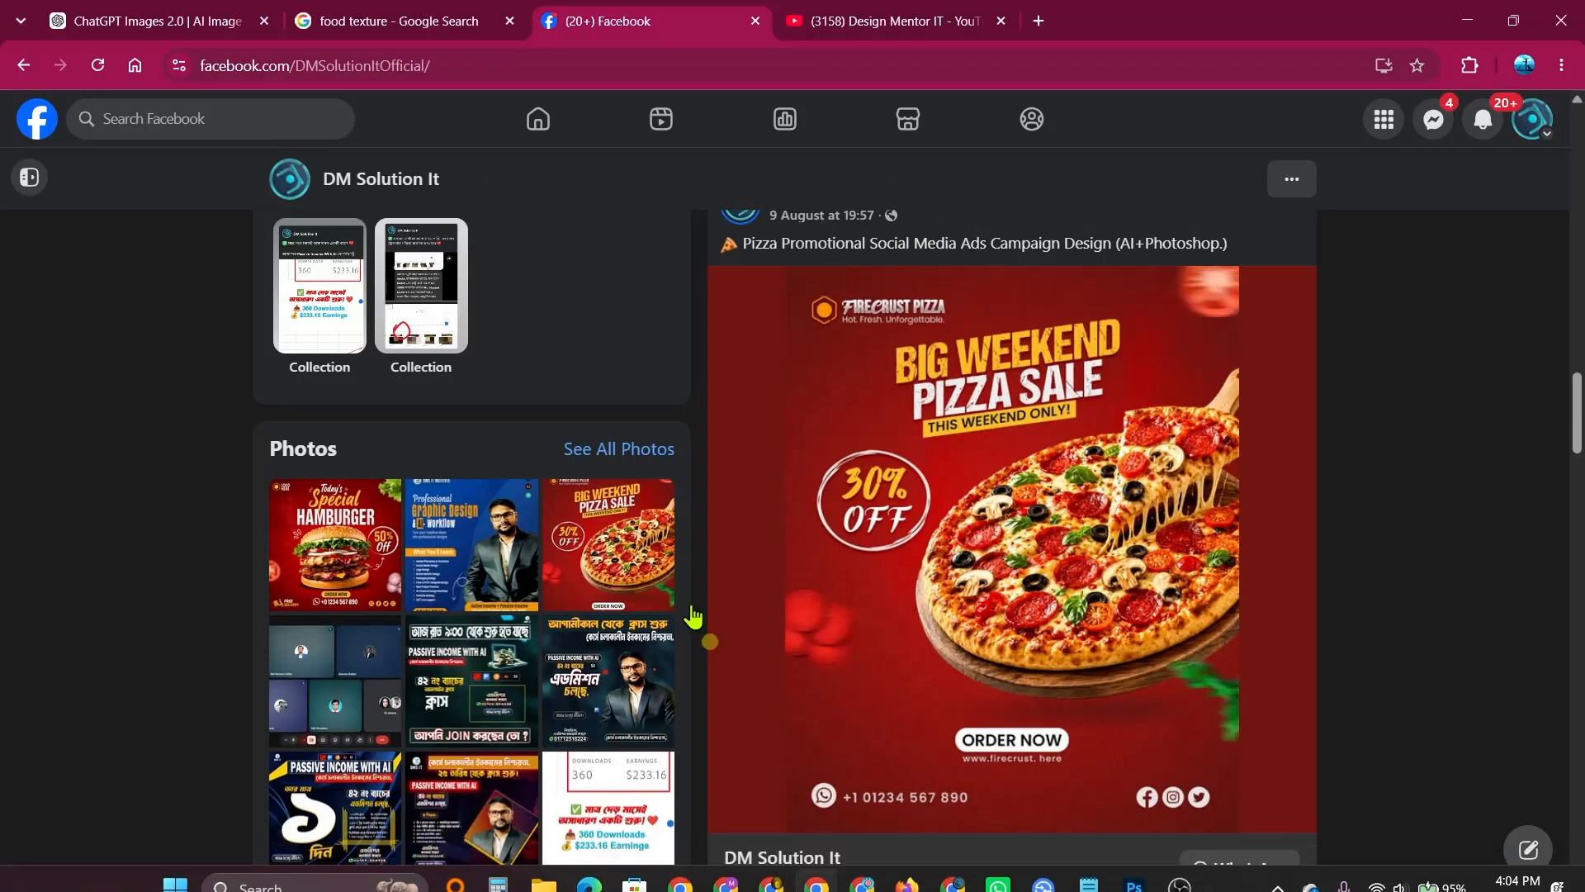
scroll(884, 454, up, 10)
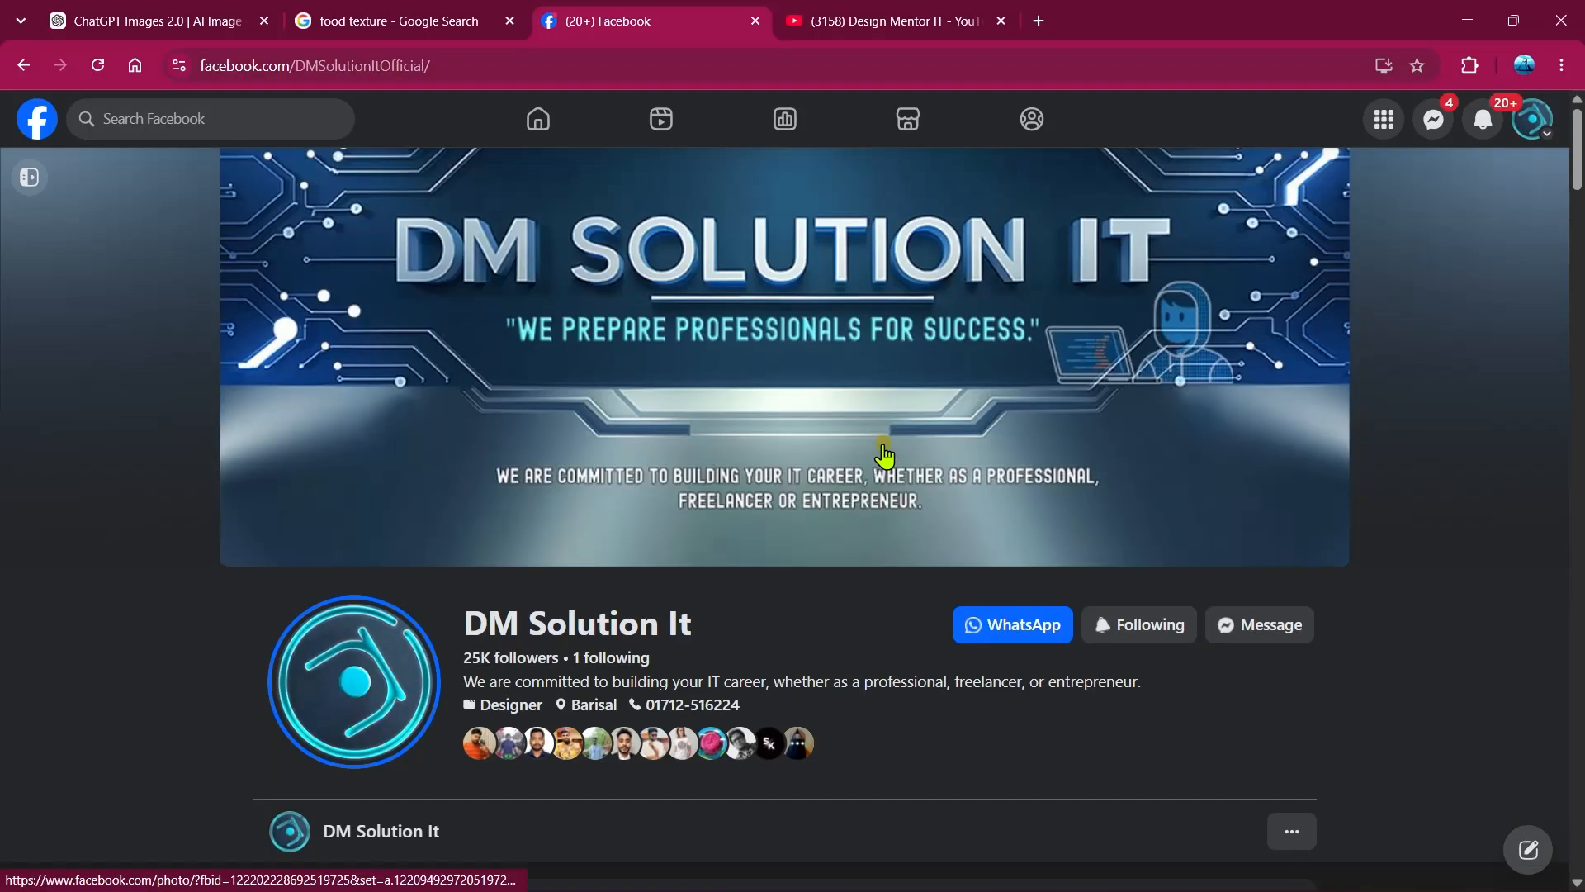
scroll(884, 454, down, 10)
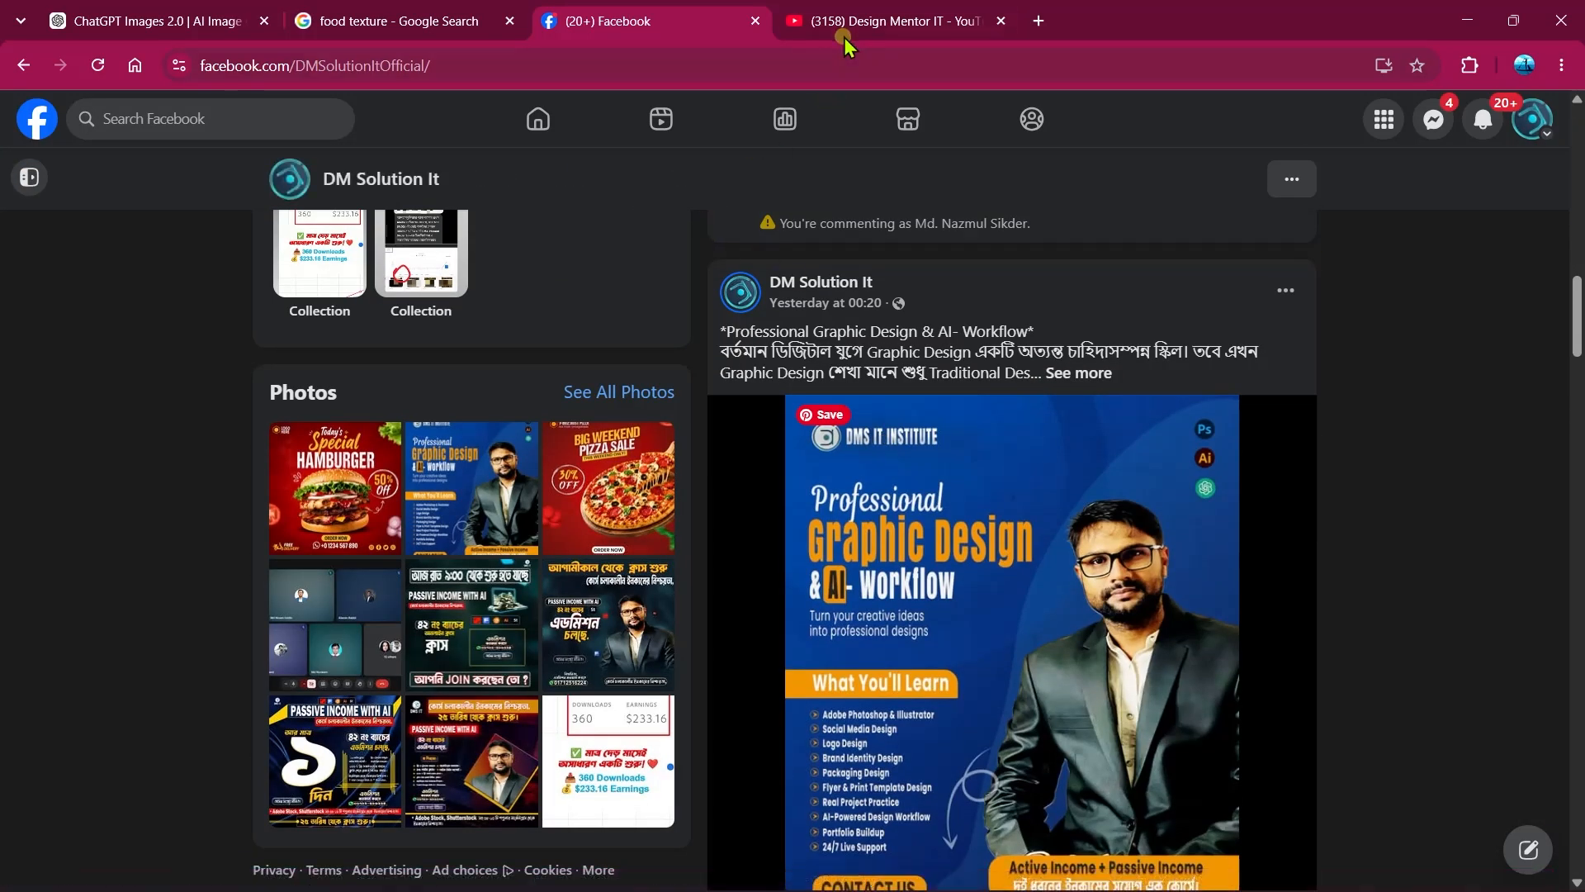
click(846, 33)
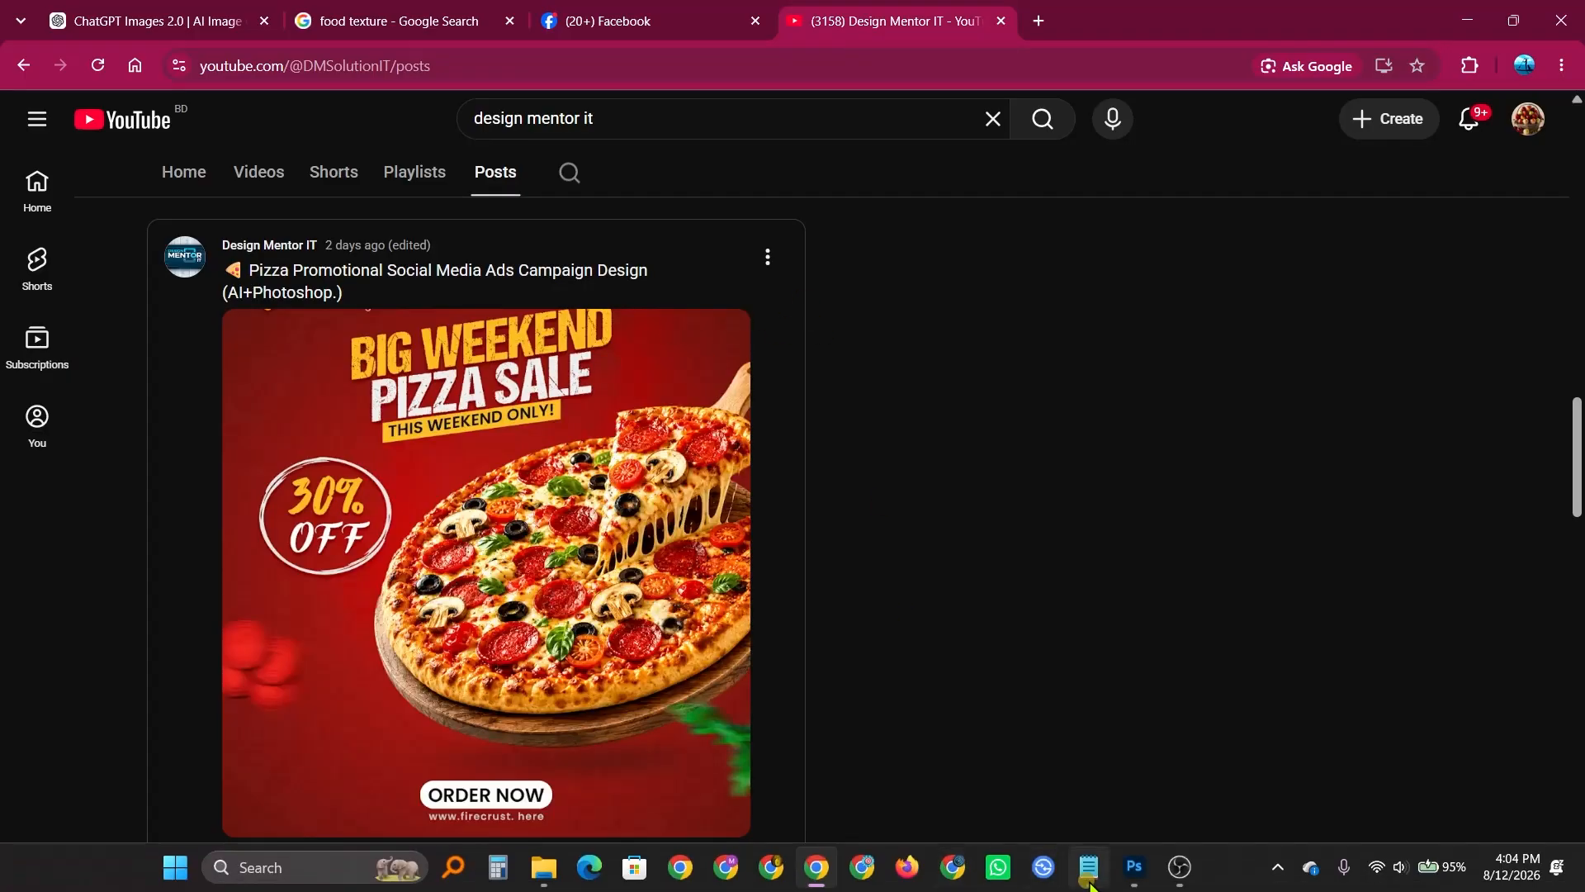
mouse_move(1152, 884)
click(1123, 777)
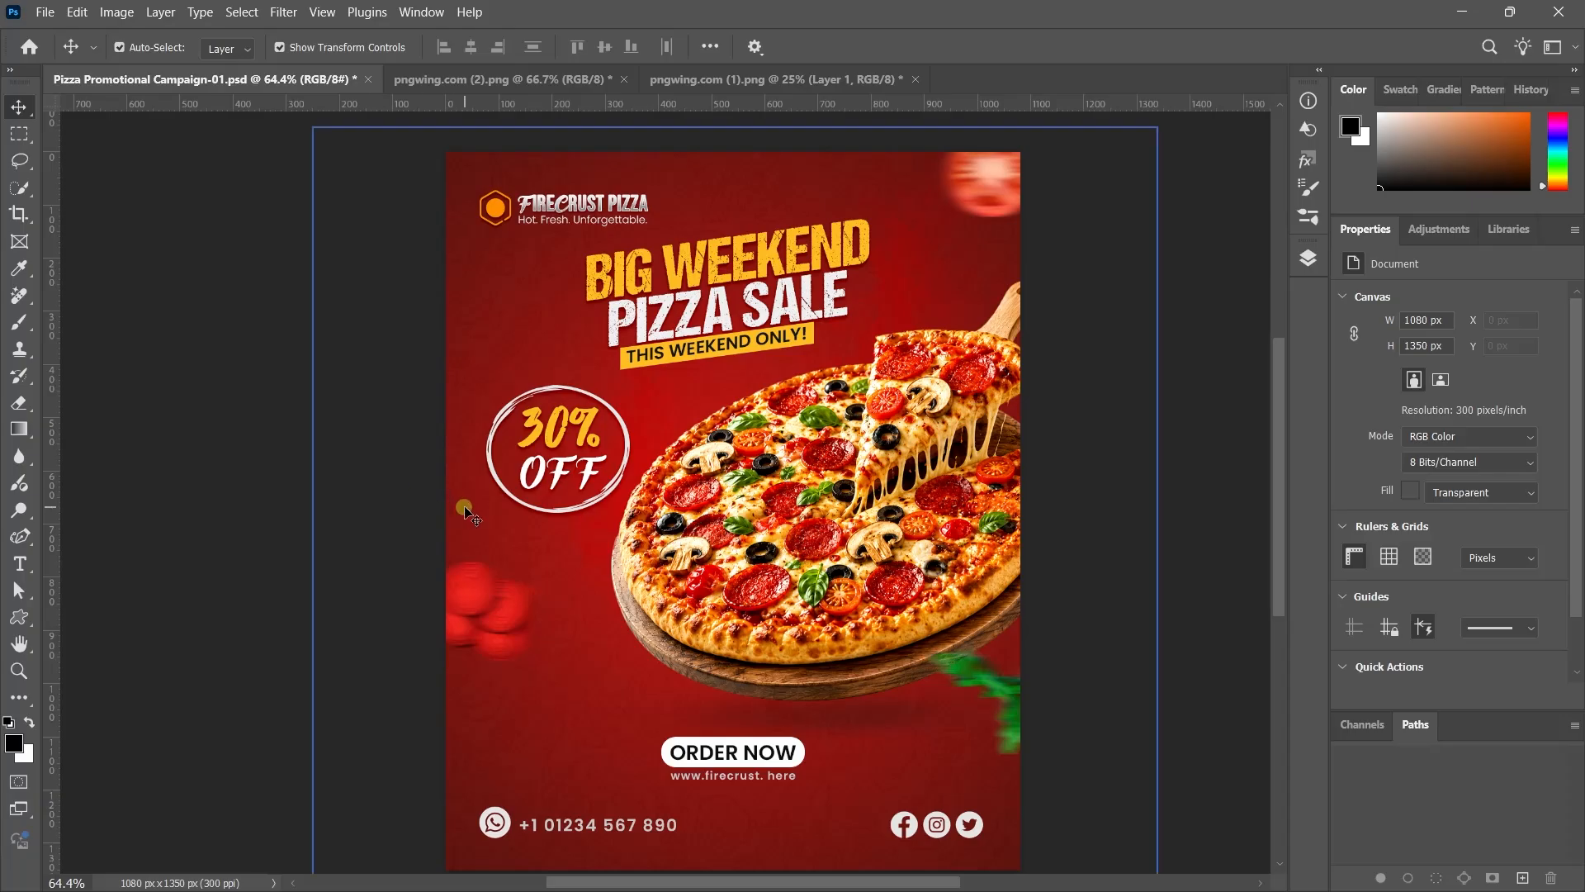
scroll(467, 512, down, 1)
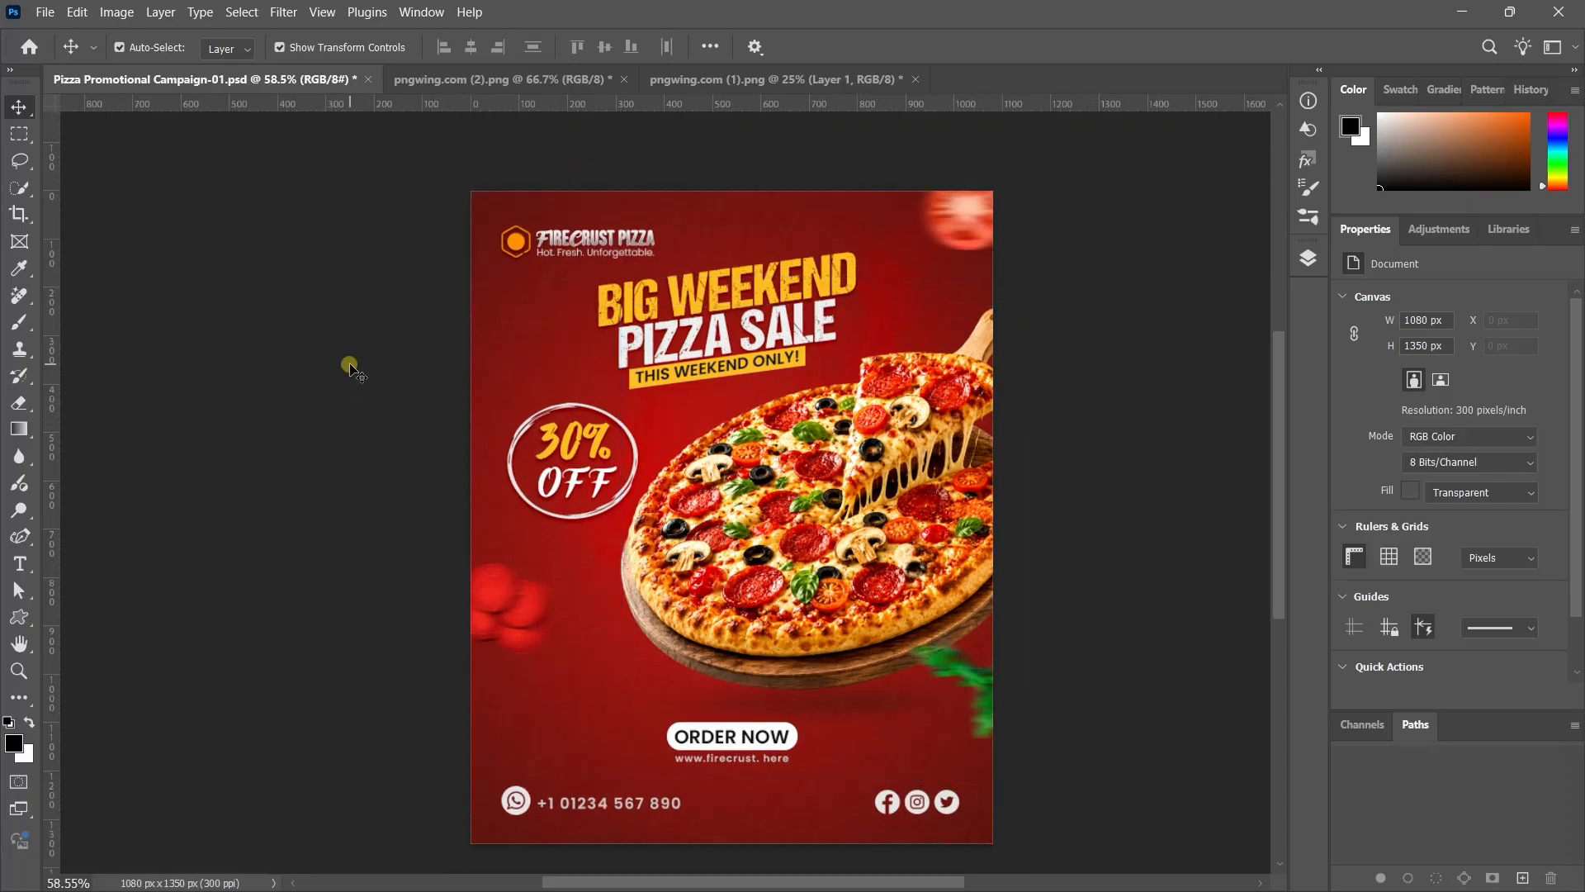
click(175, 403)
scroll(365, 336, down, 2)
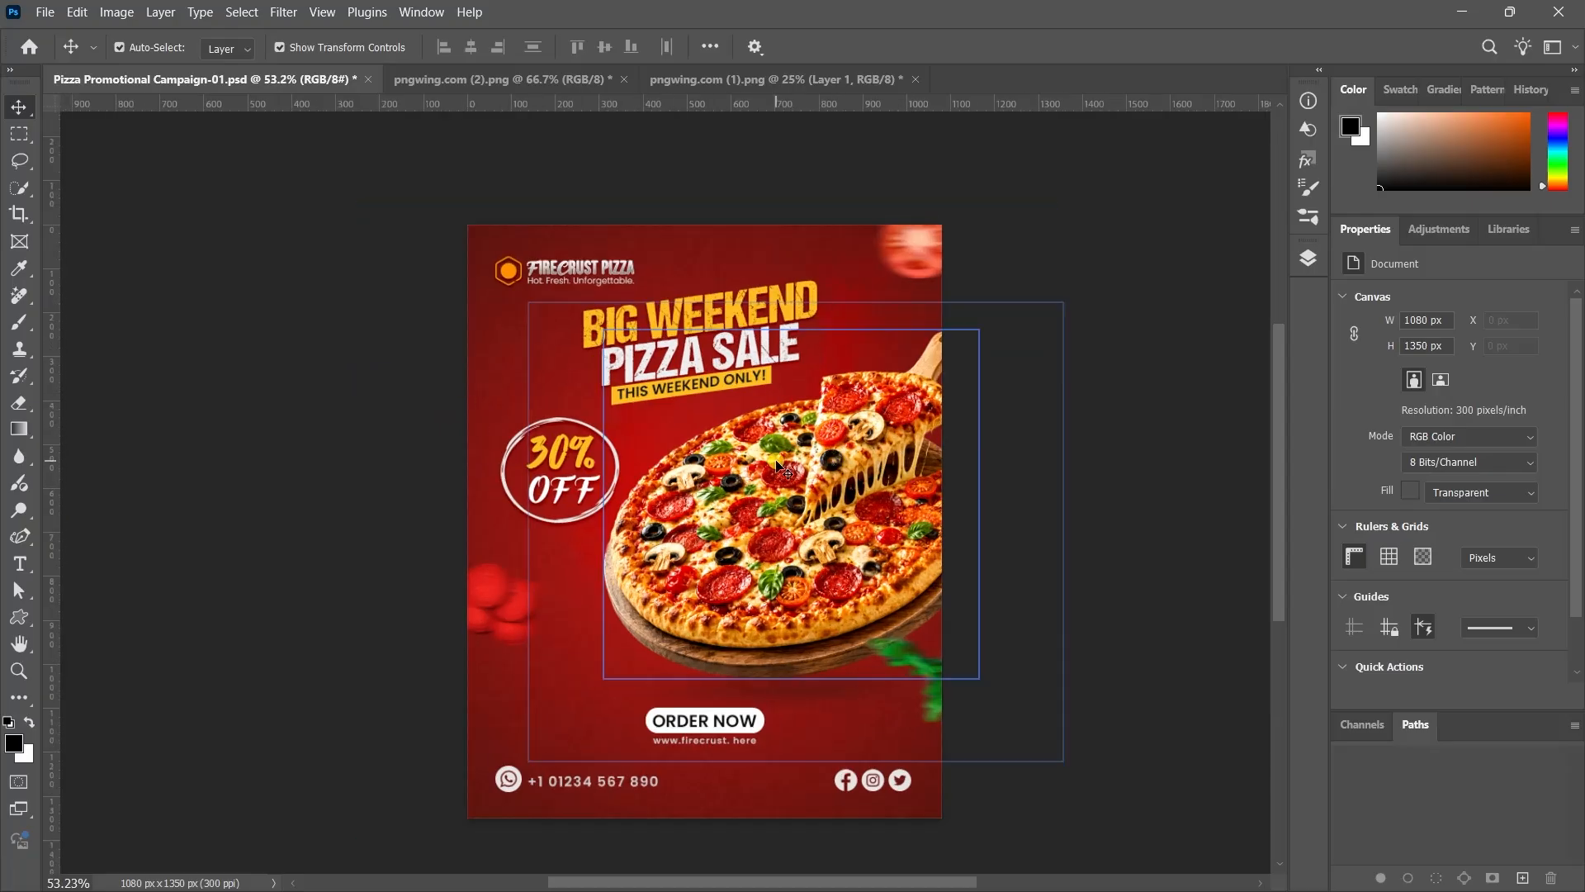
click(643, 415)
click(309, 317)
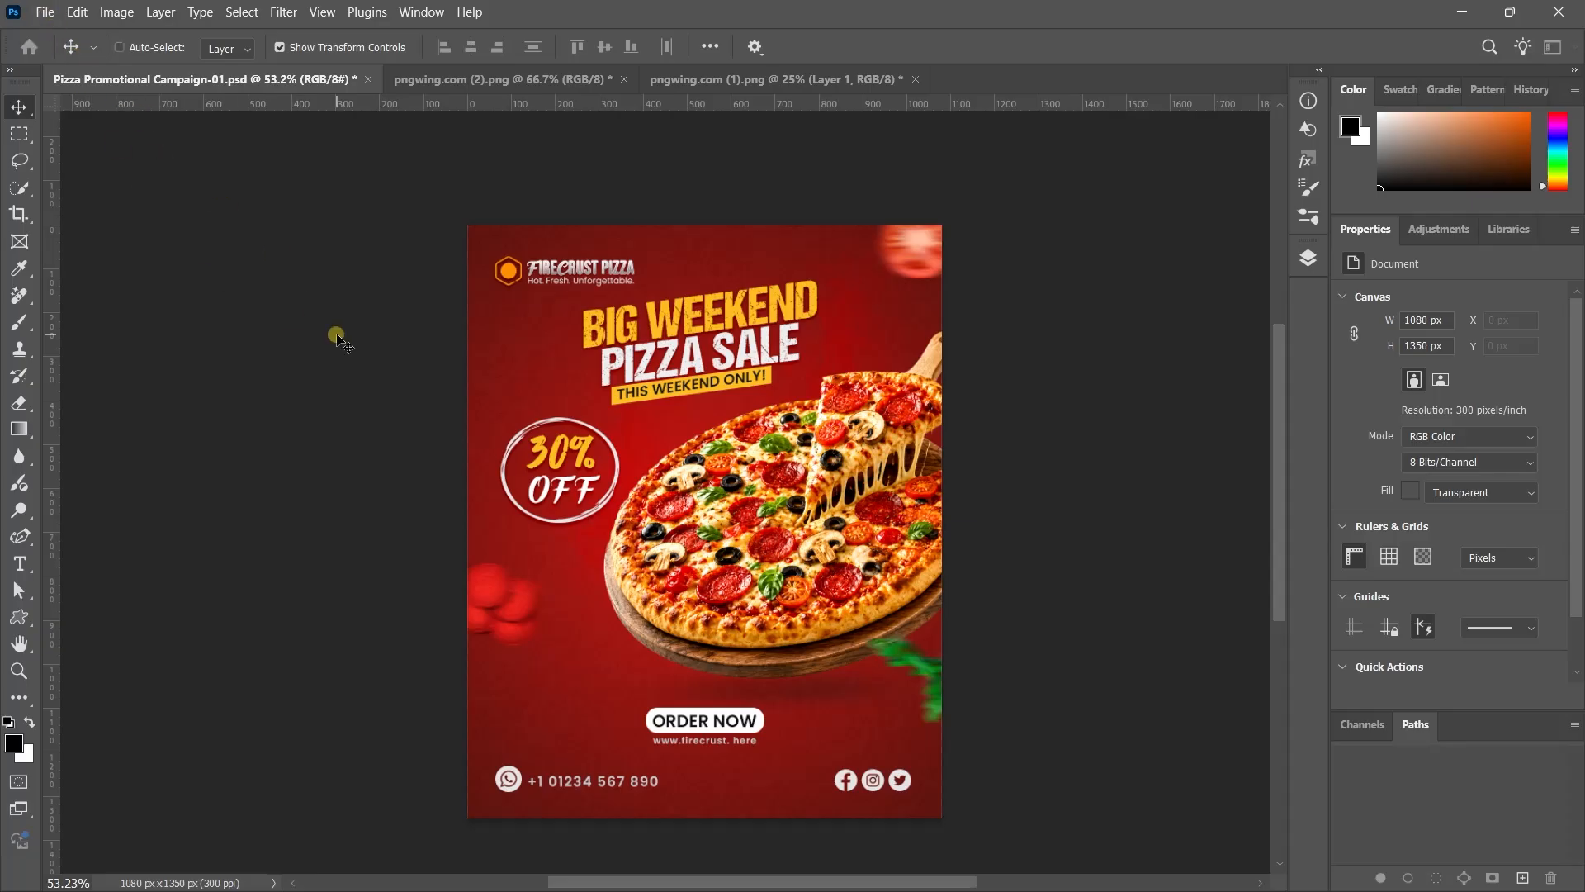
key(ctrl+n)
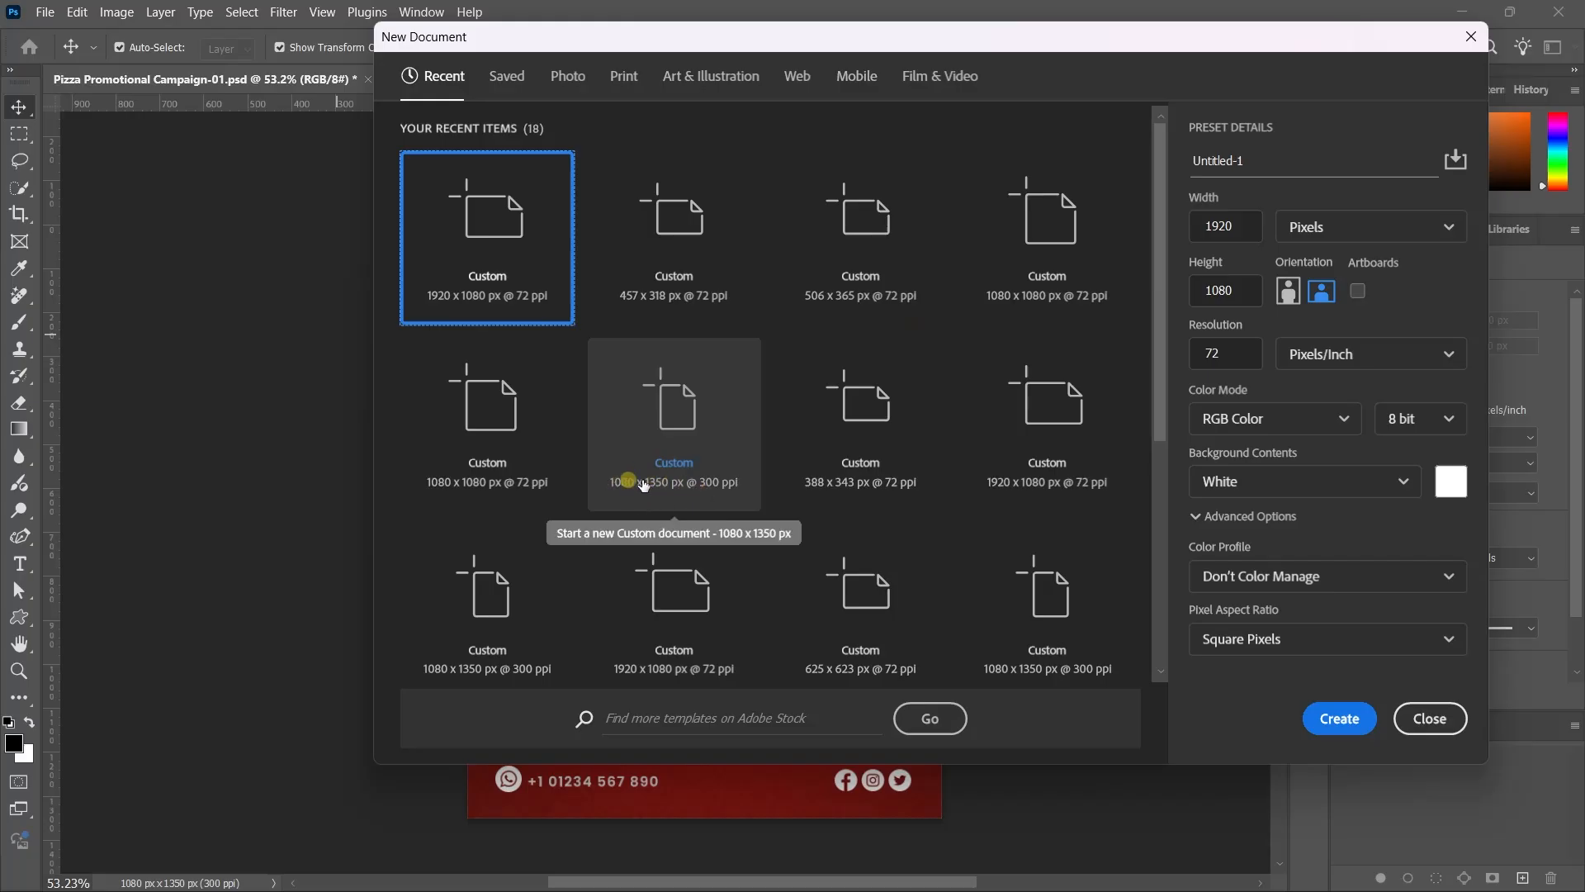
click(669, 451)
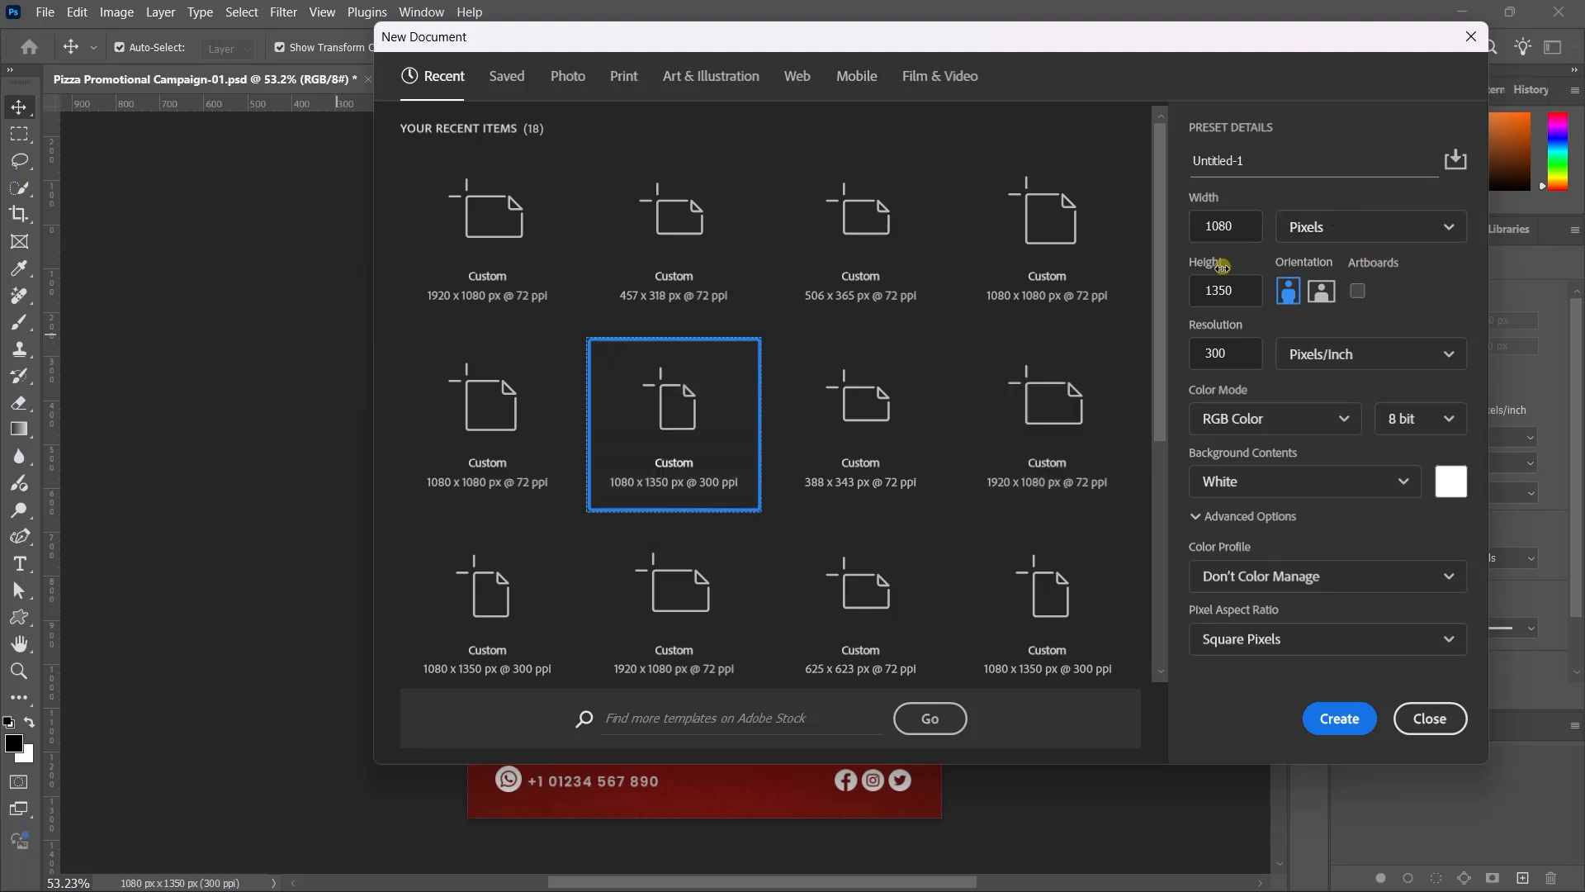
click(1244, 227)
click(1241, 293)
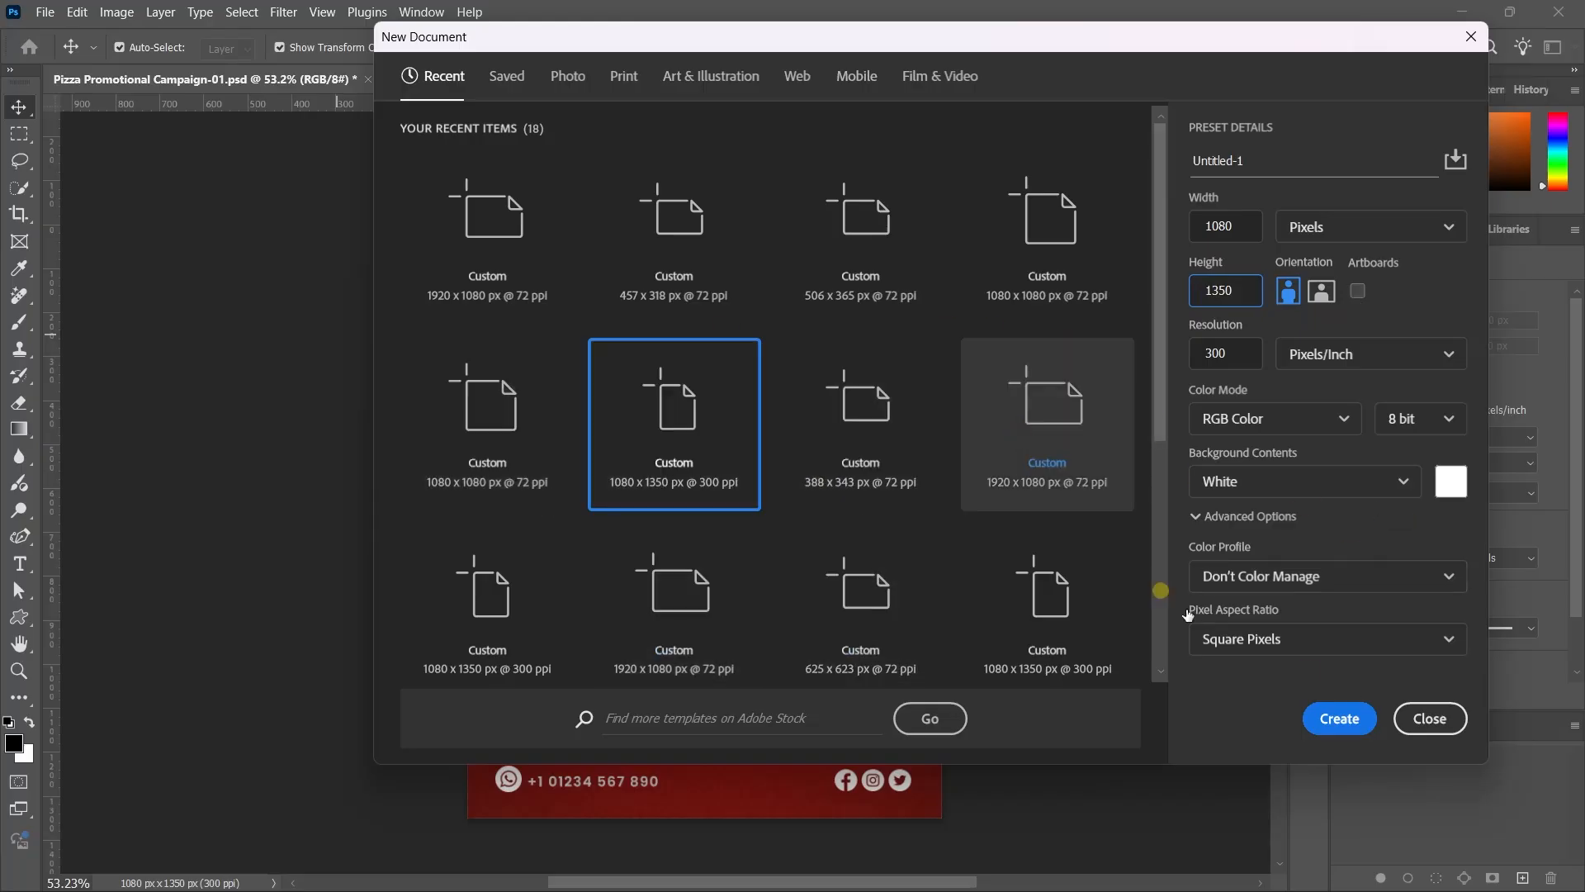
click(1451, 731)
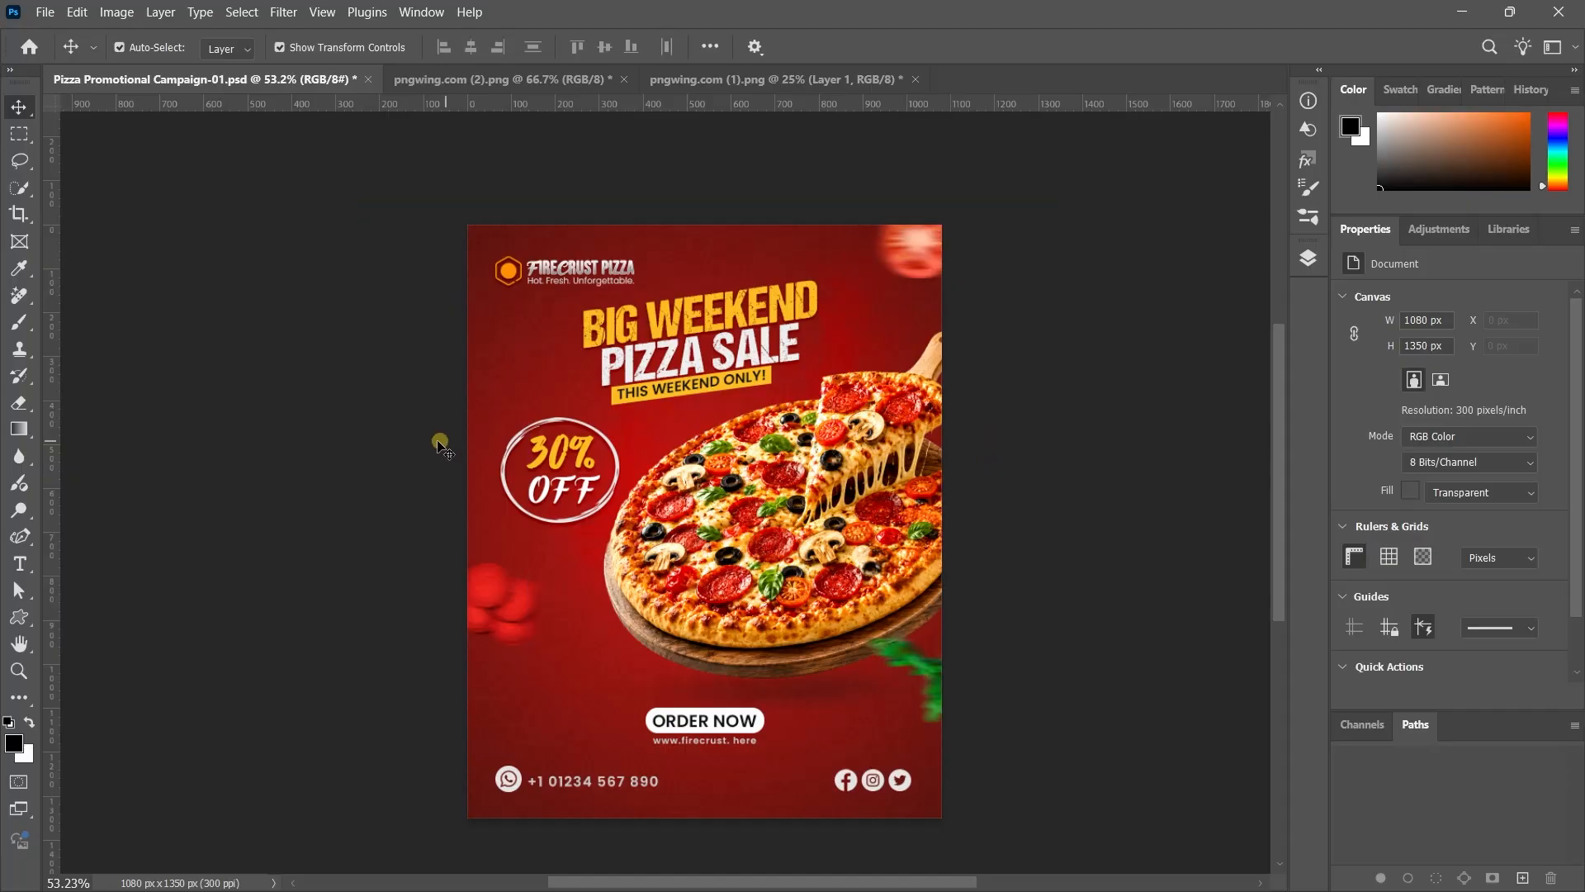
Create a new 1080 x 1350 px document at 300 ppi in RGB Color with a white background and artboards enabled
key(ctrl+n)
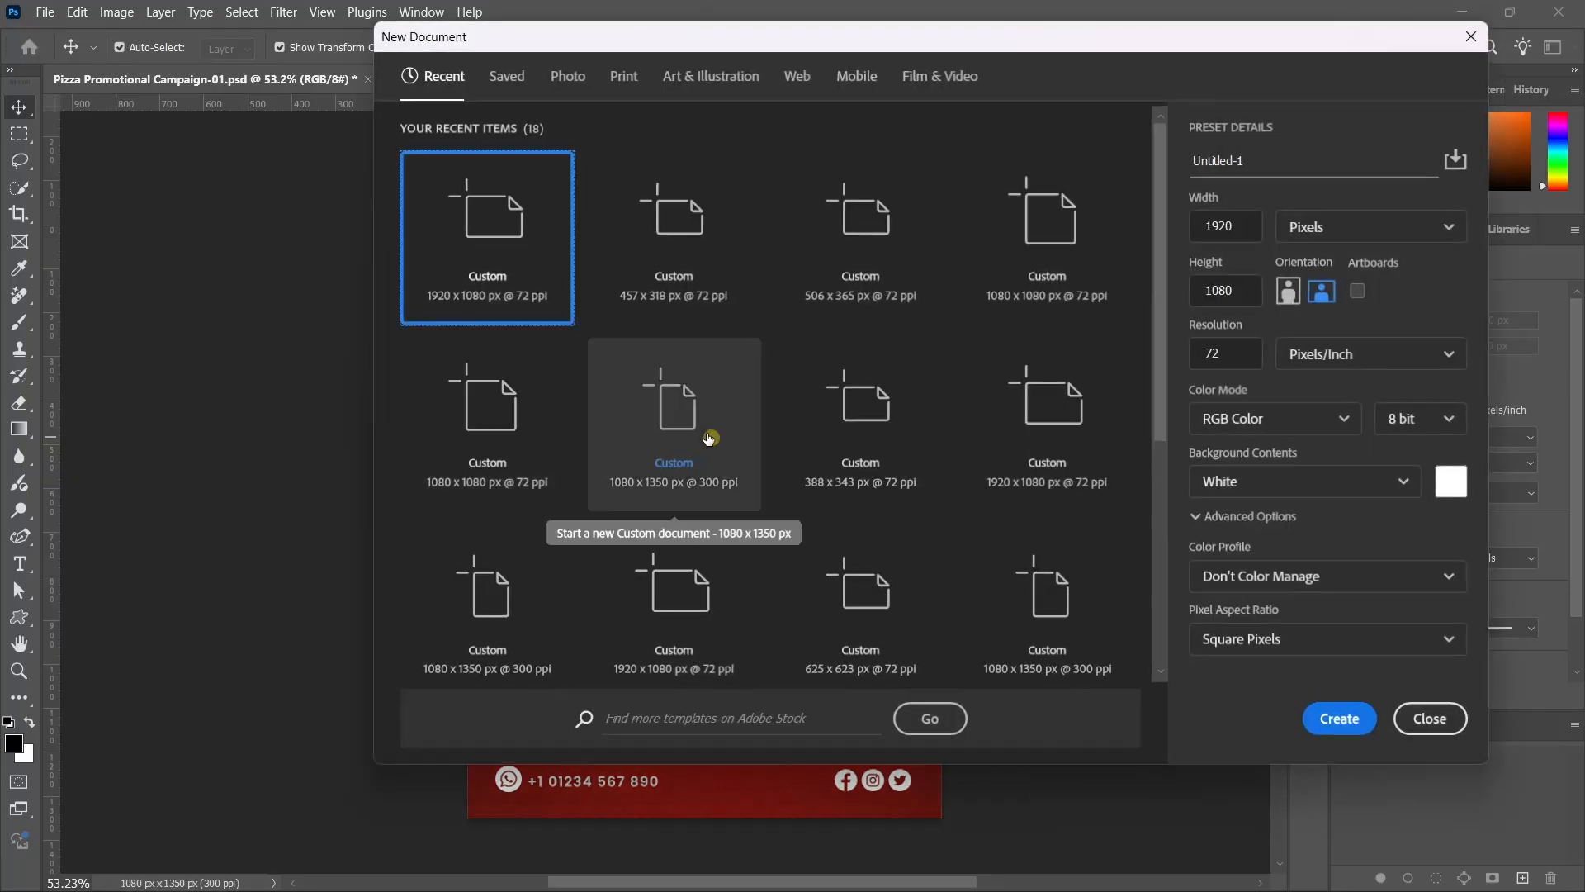
click(679, 412)
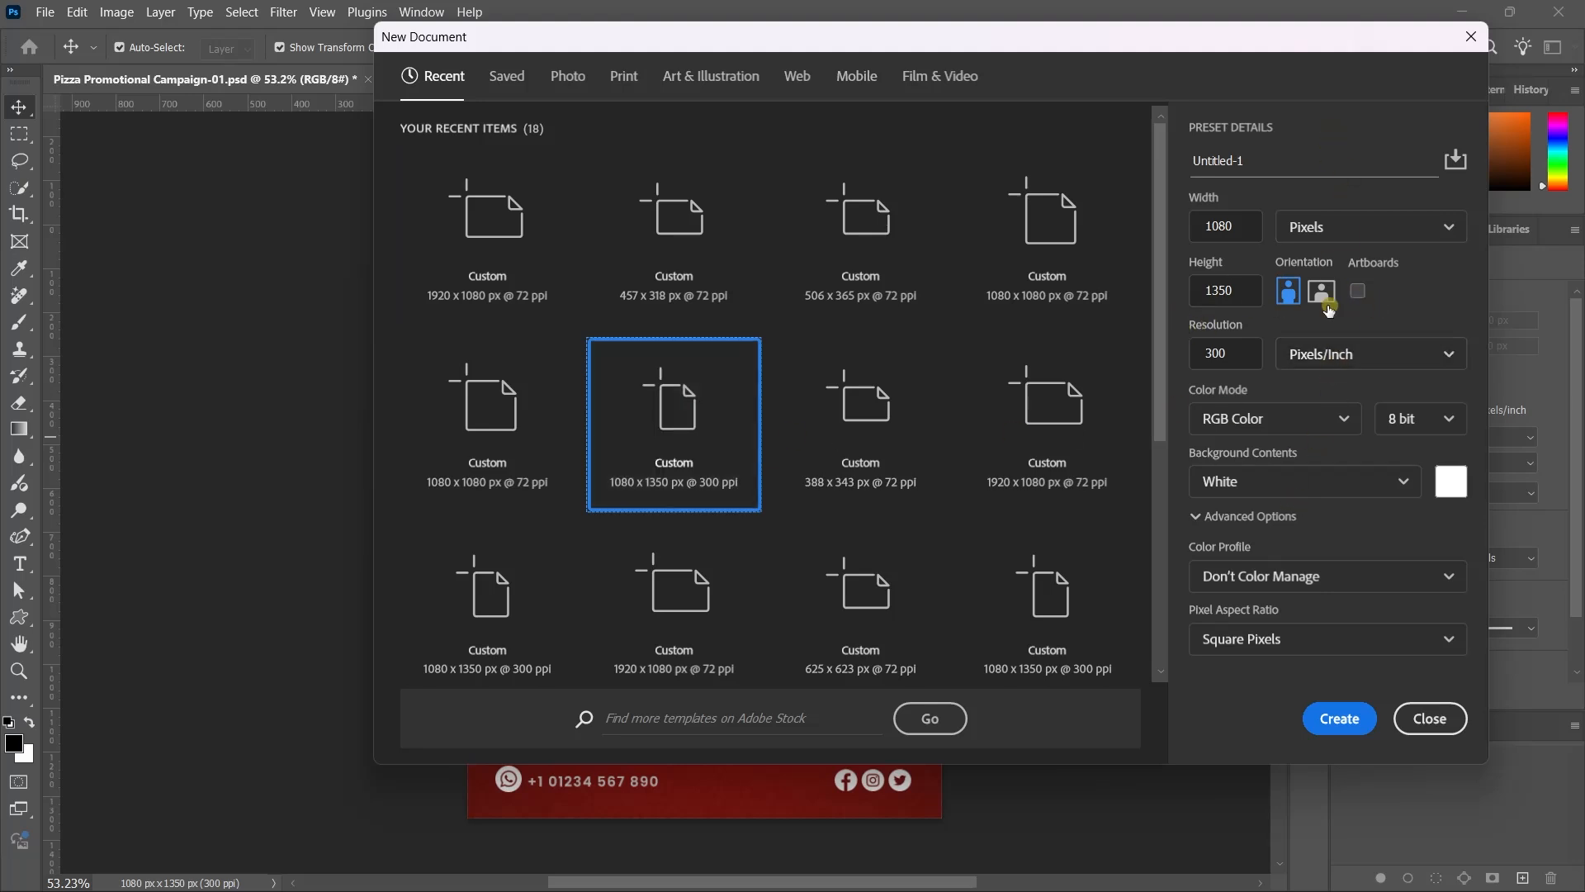
click(1358, 292)
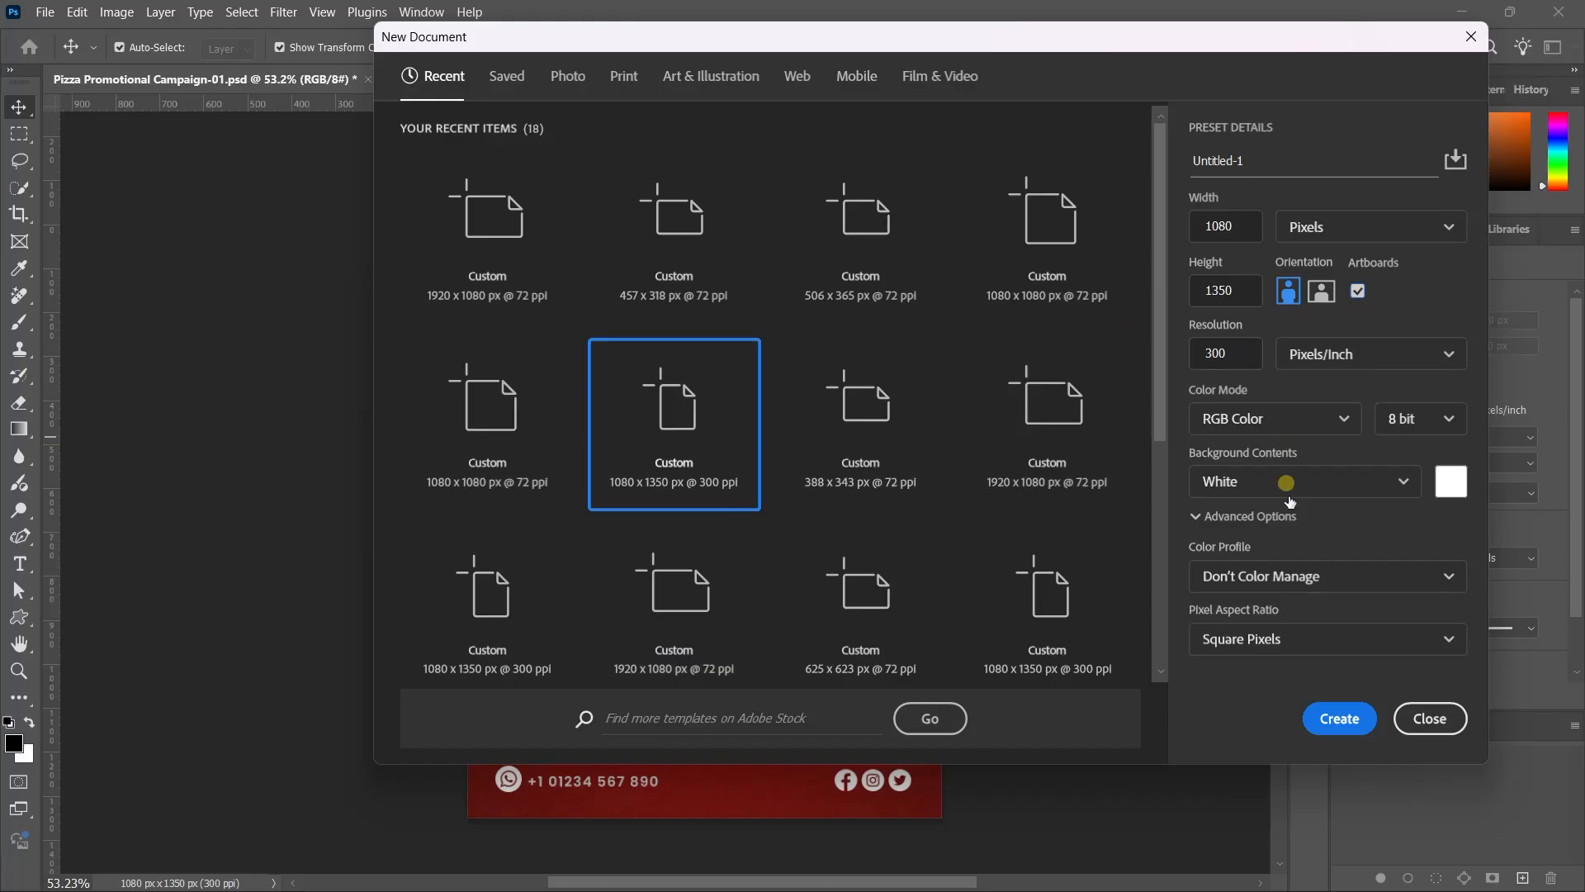
click(1338, 719)
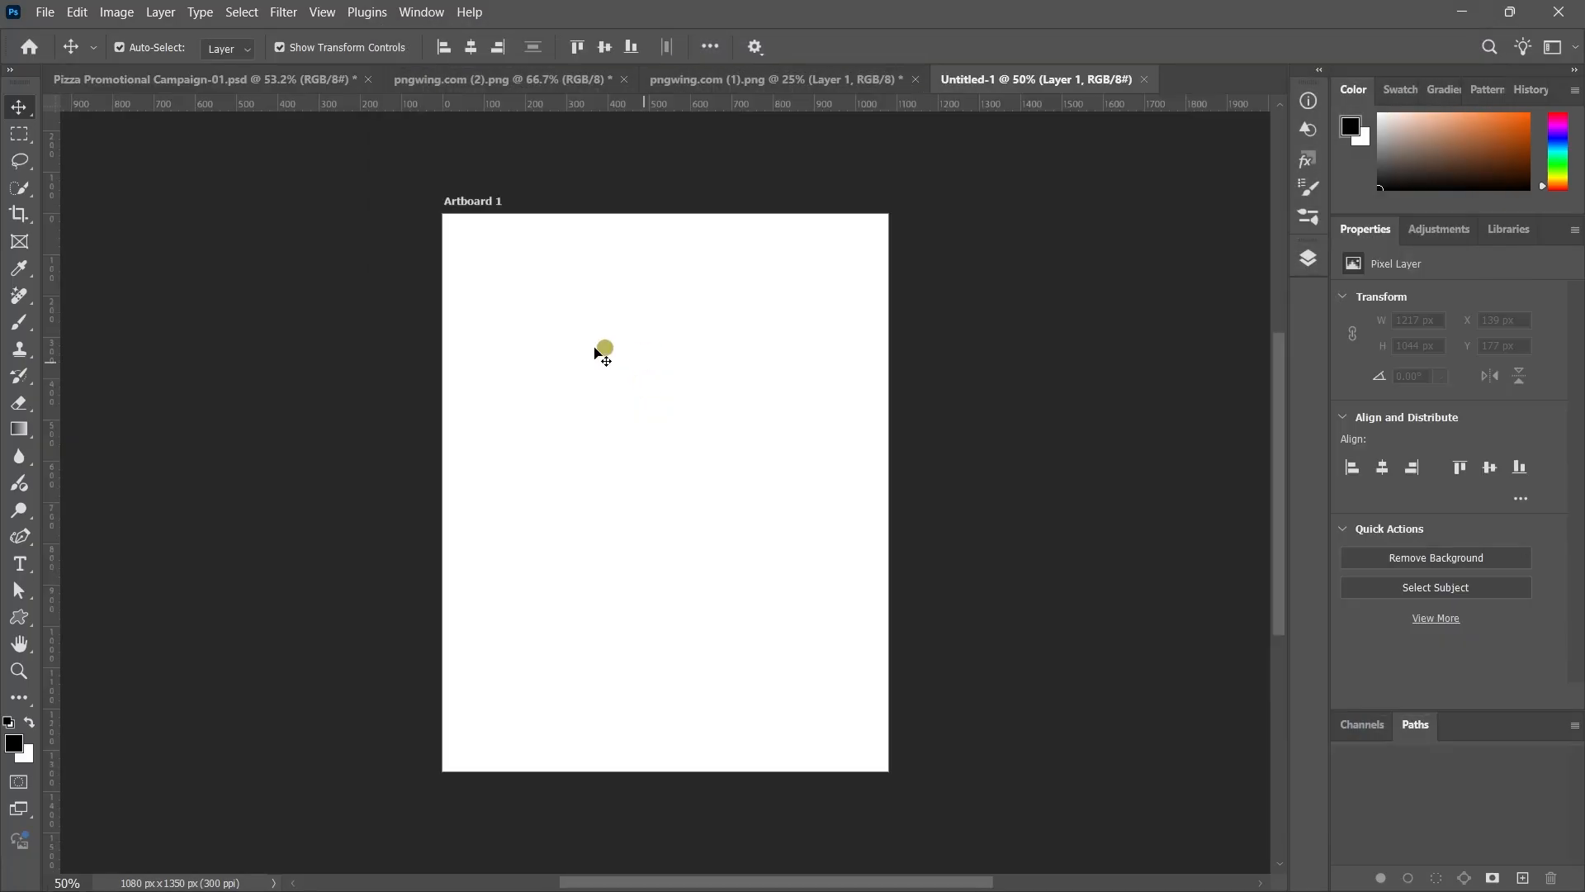
scroll(664, 332, down, 1)
scroll(664, 332, up, 2)
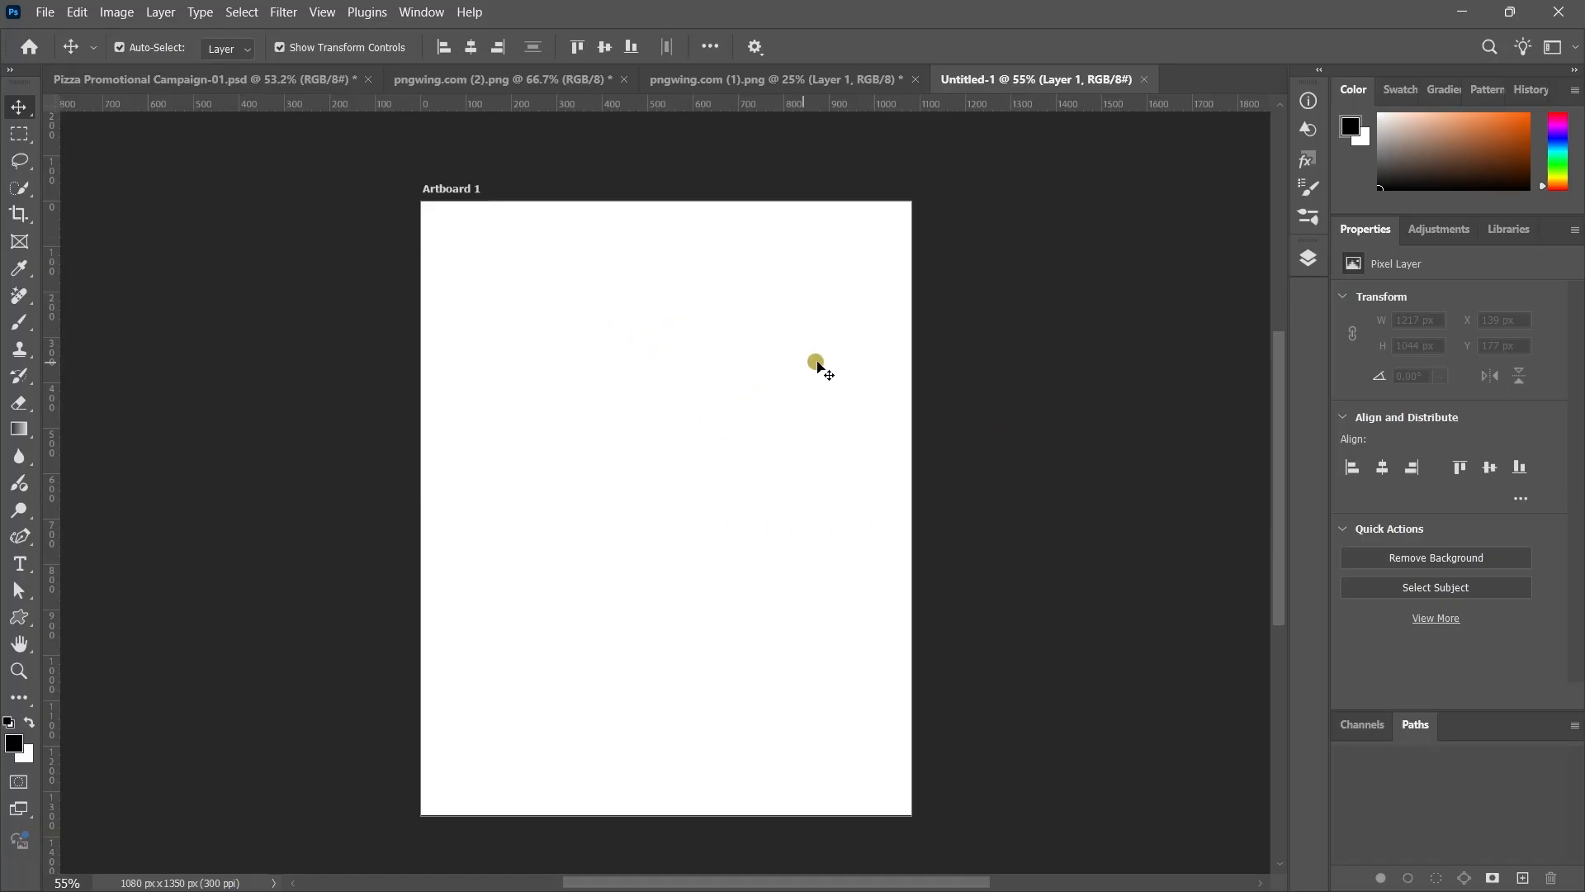
scroll(948, 351, down, 1)
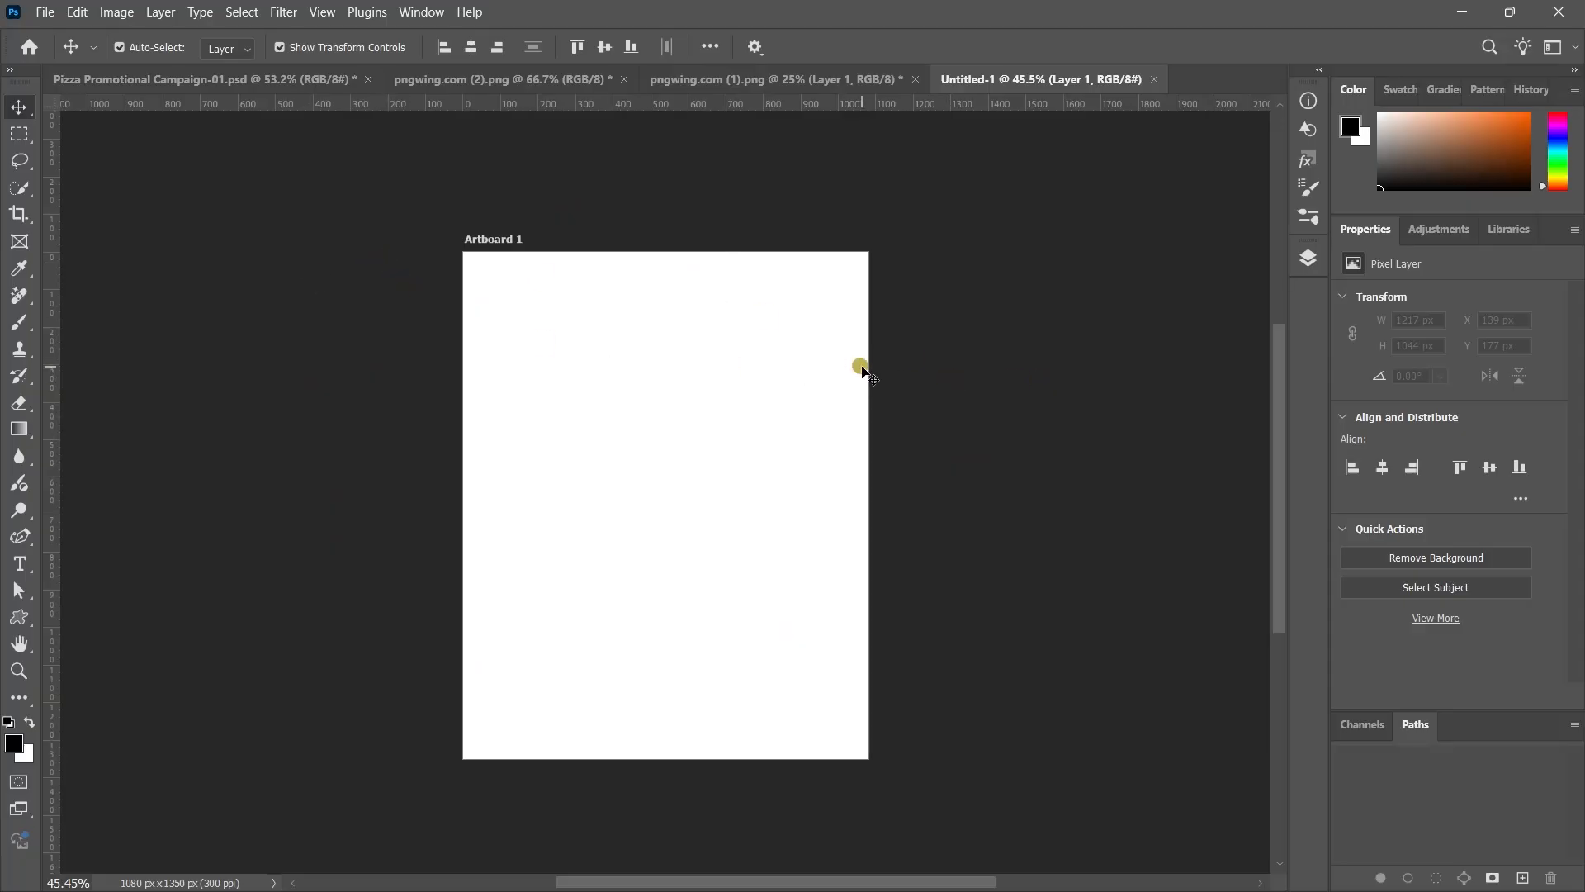
Paste the copied pizza poster image into the new document's blank artboard and scale it to about 1069 x 1343 px
click(725, 79)
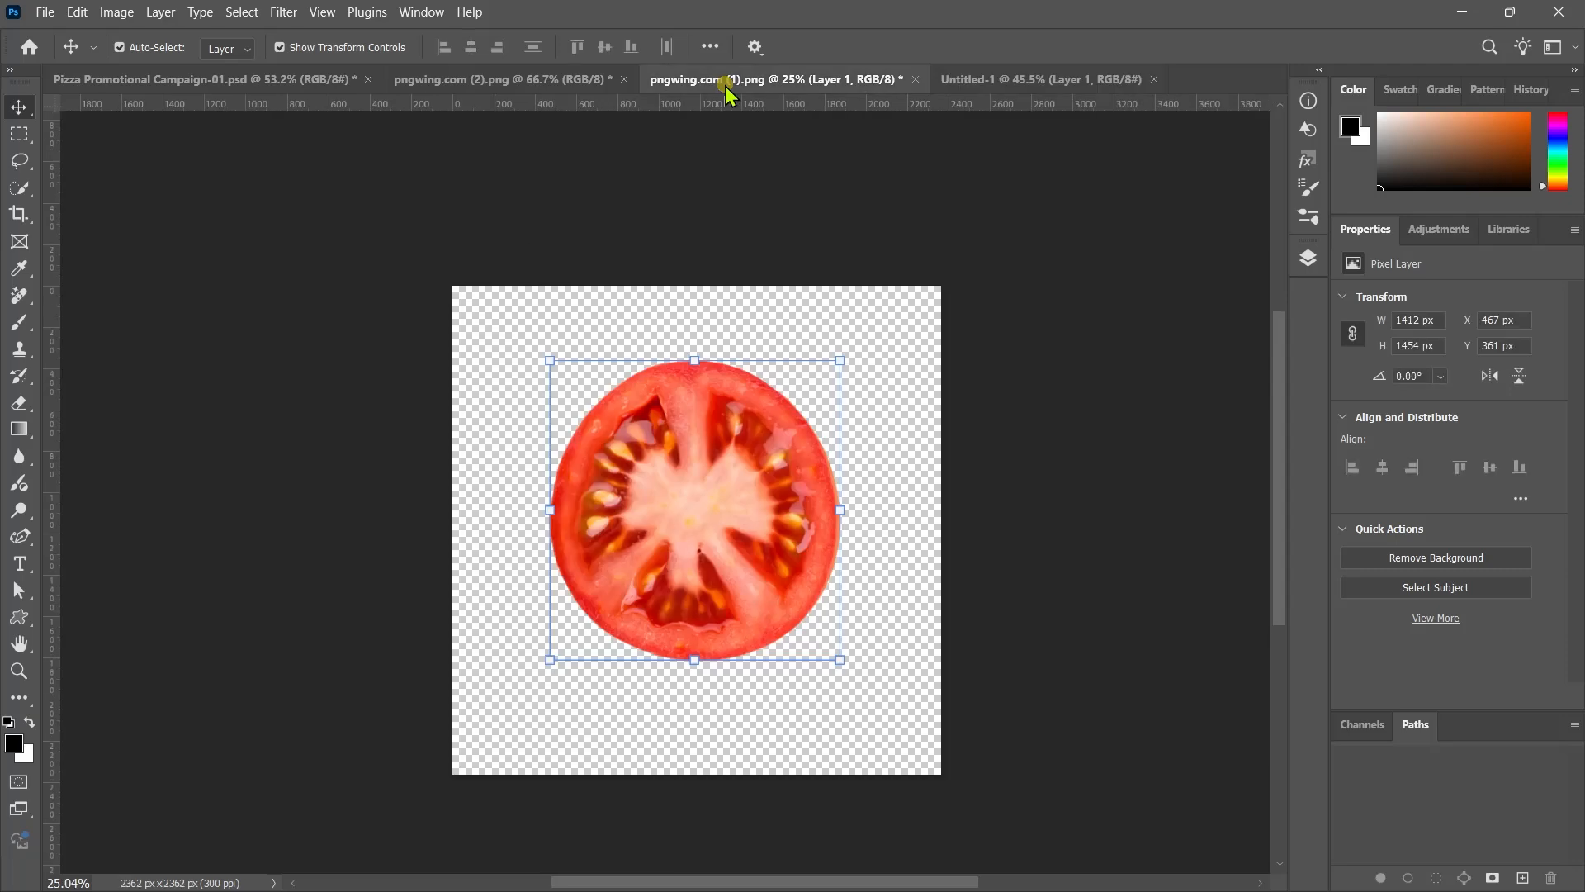
click(268, 85)
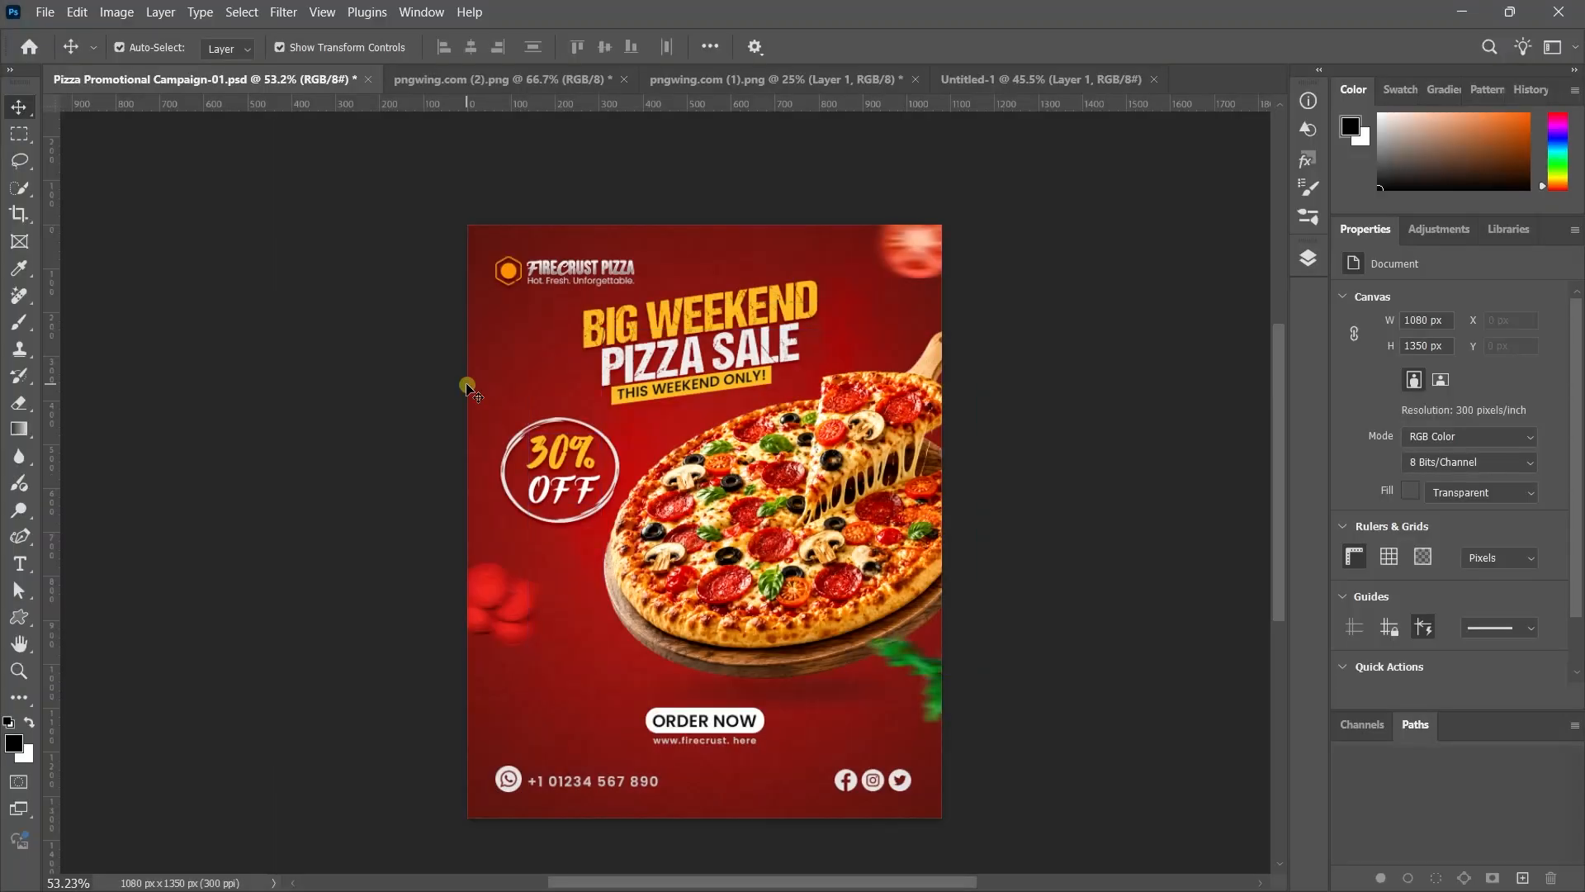
click(1038, 76)
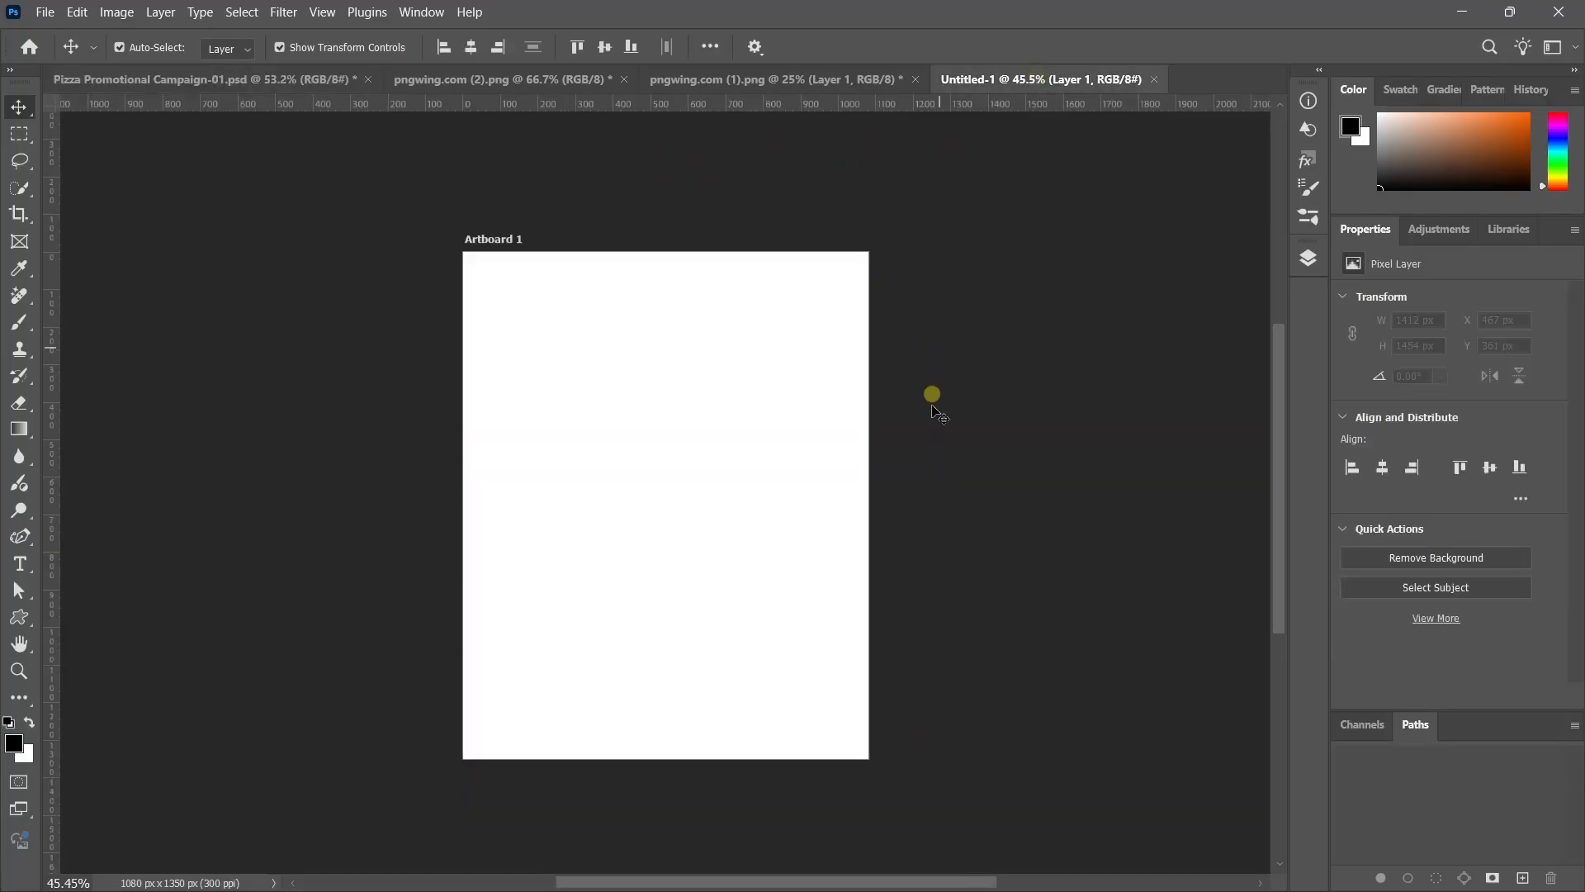
click(657, 473)
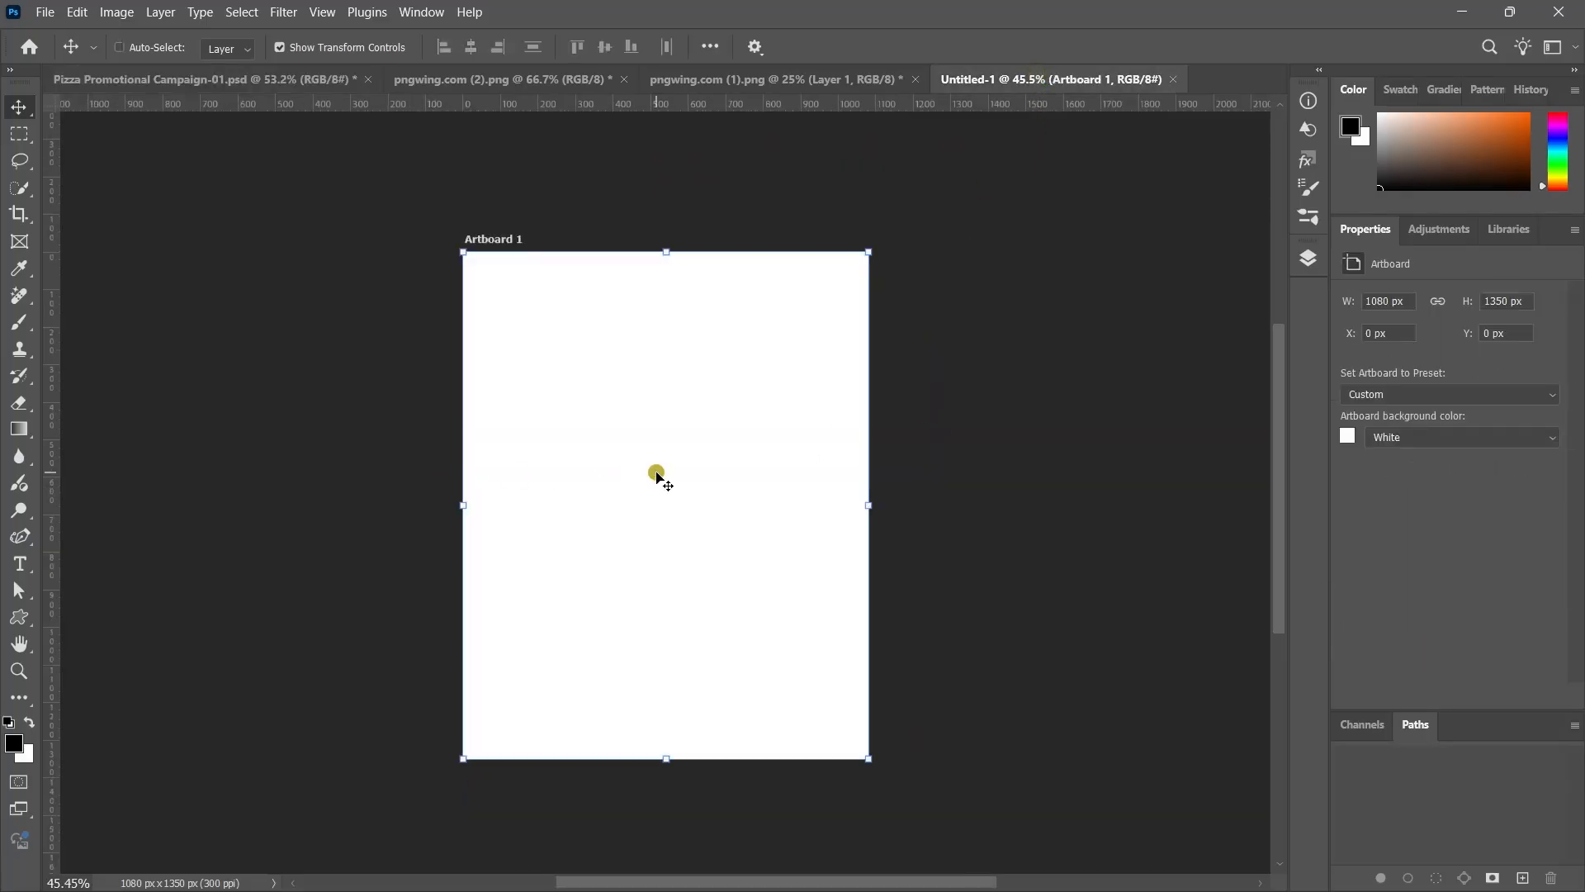
key(ctrl+v)
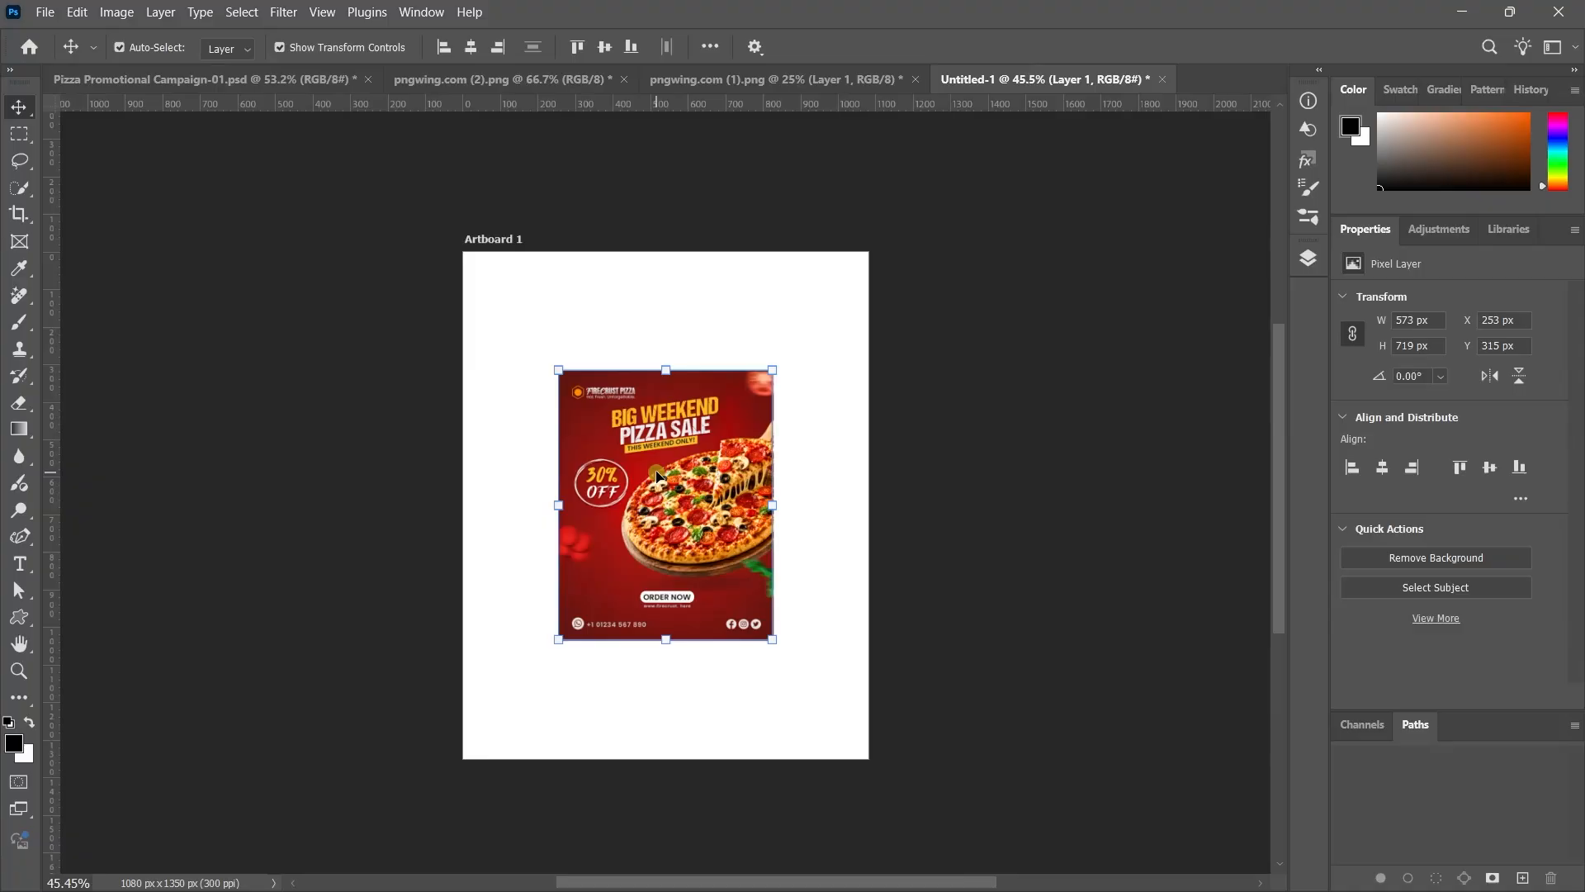
drag(772, 639, 837, 726)
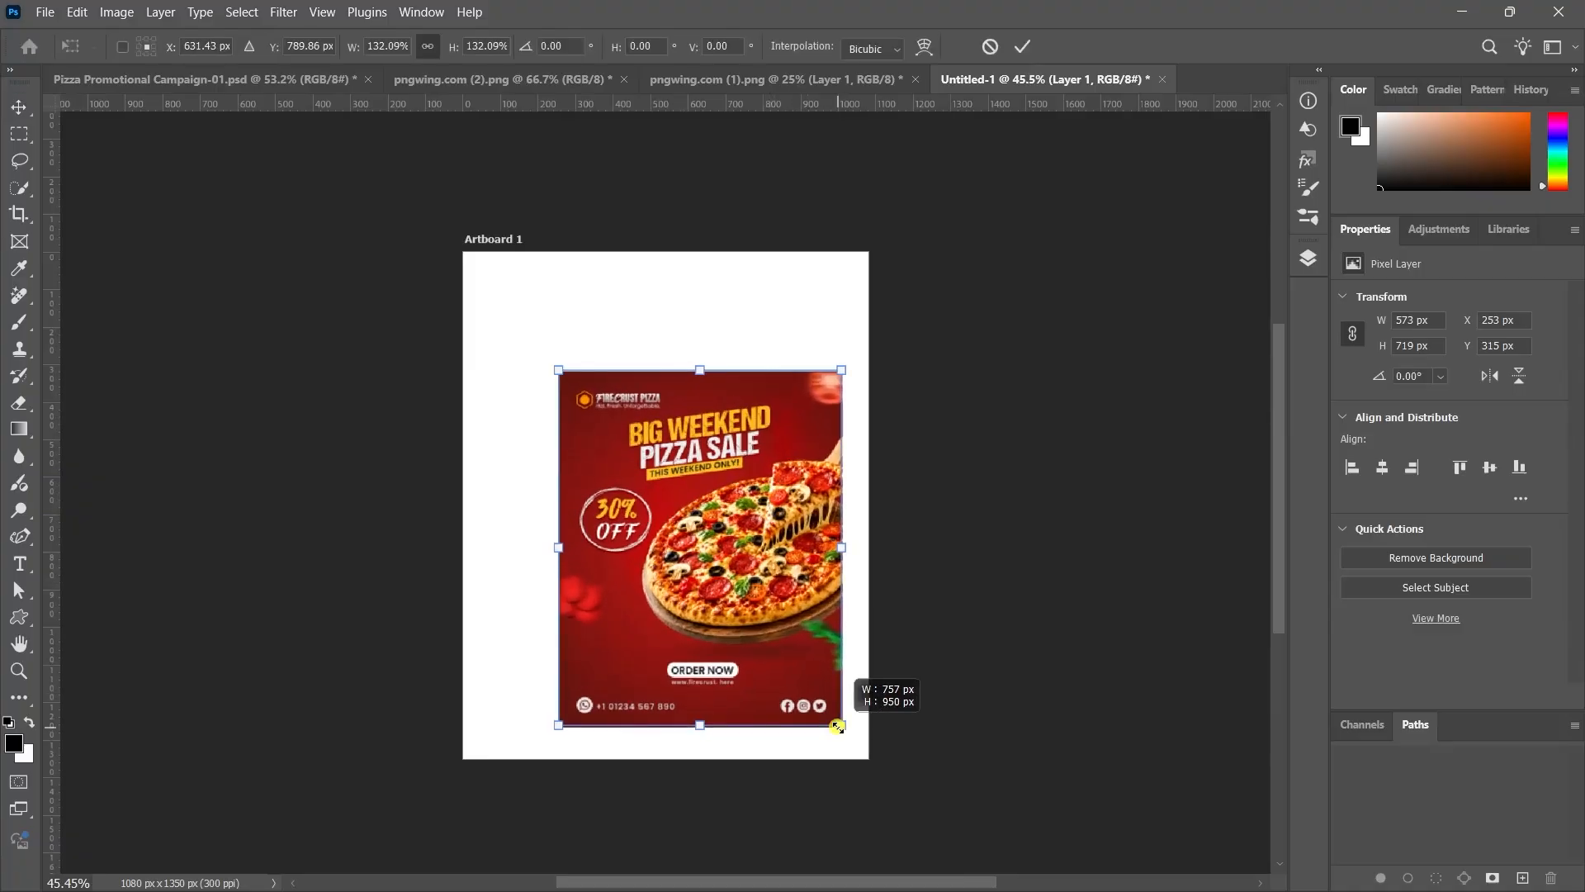
drag(838, 727, 867, 756)
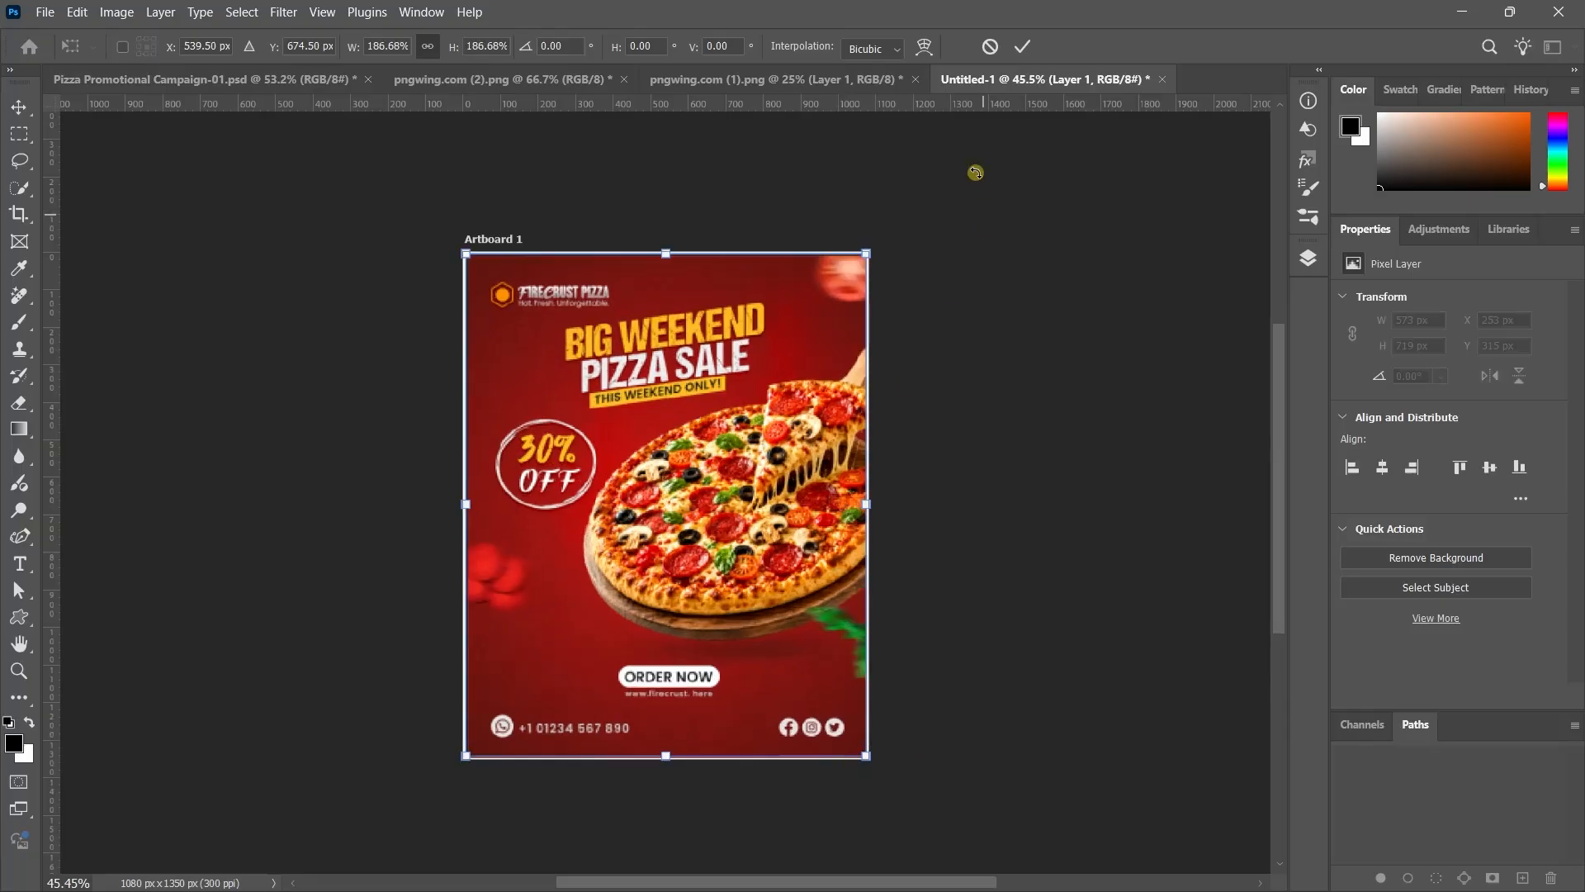
click(1020, 47)
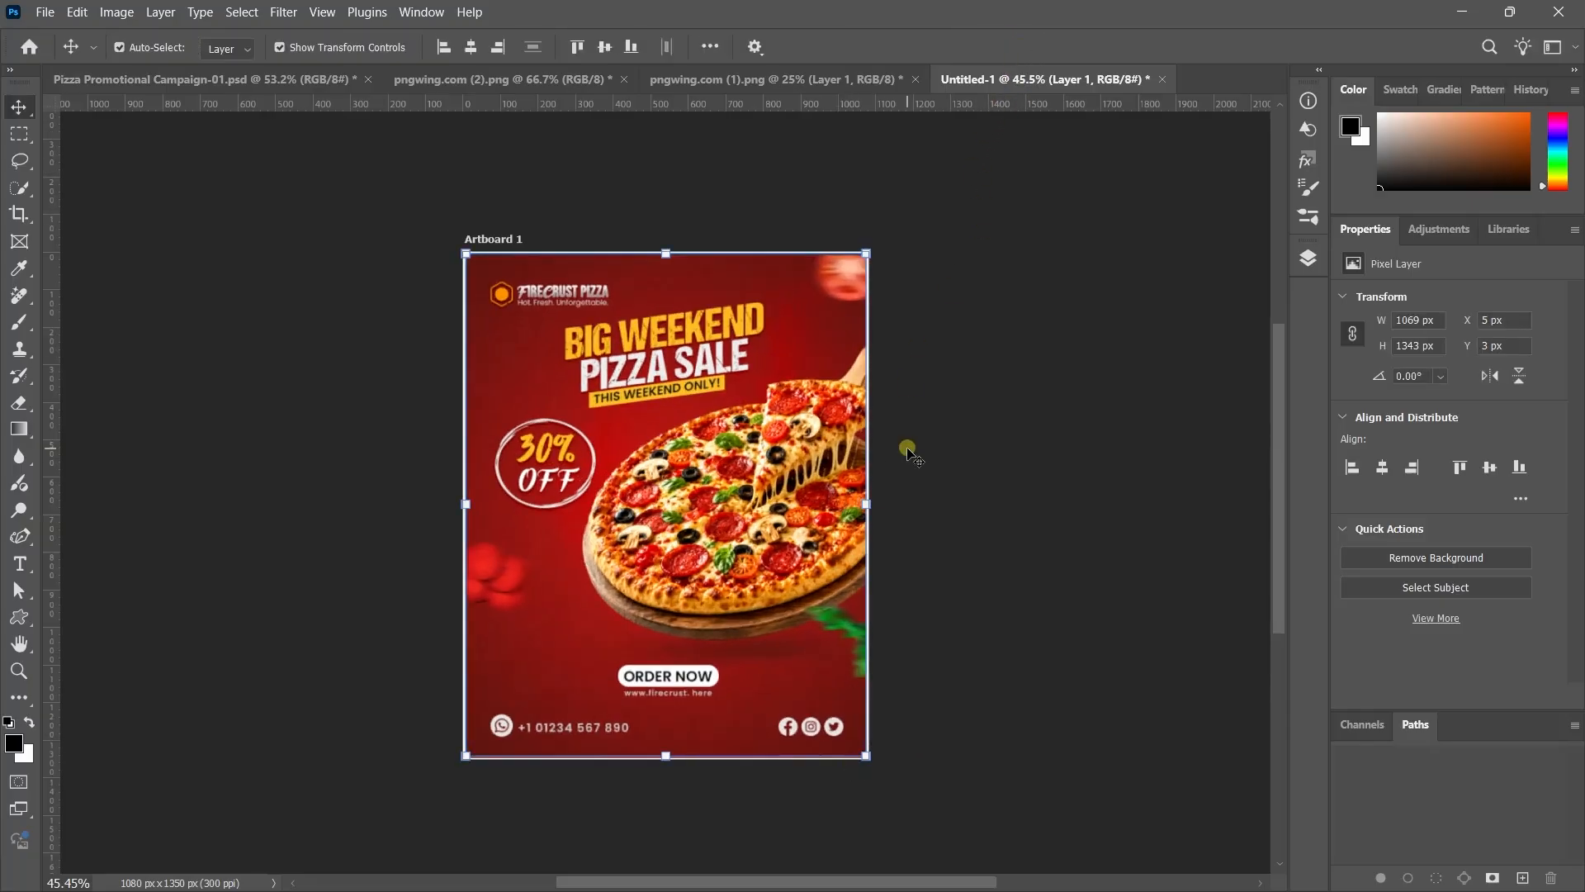
Move the pasted poster off the artboard and place it beside its left edge as a reference, leaving it deselected
scroll(987, 522, left, 5)
scroll(987, 522, down, 2)
drag(592, 513, 538, 513)
drag(796, 468, 750, 486)
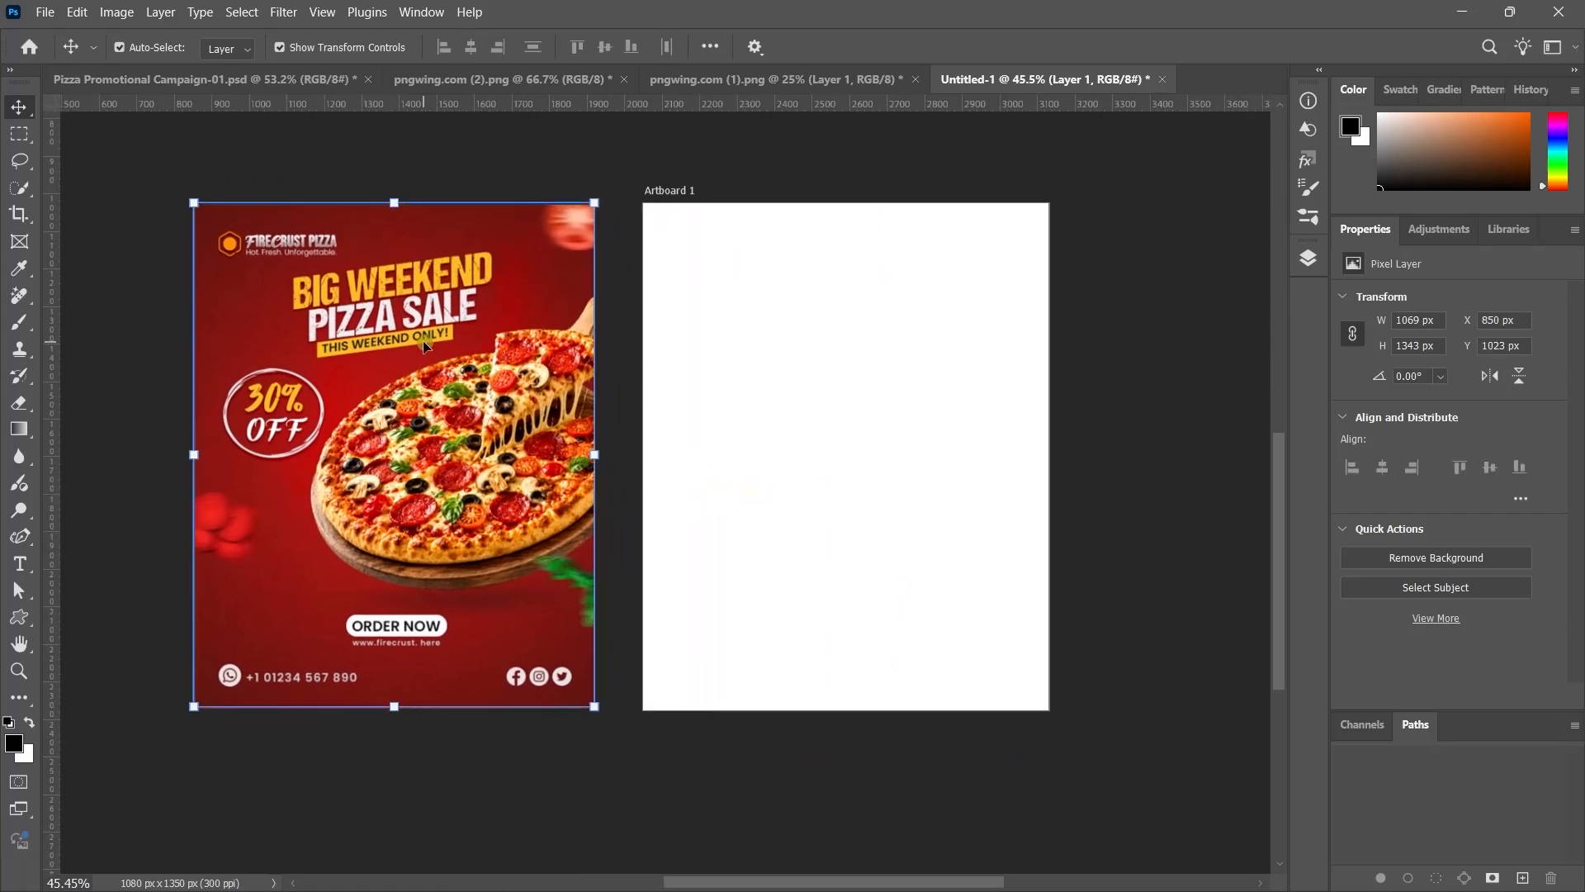
click(1156, 434)
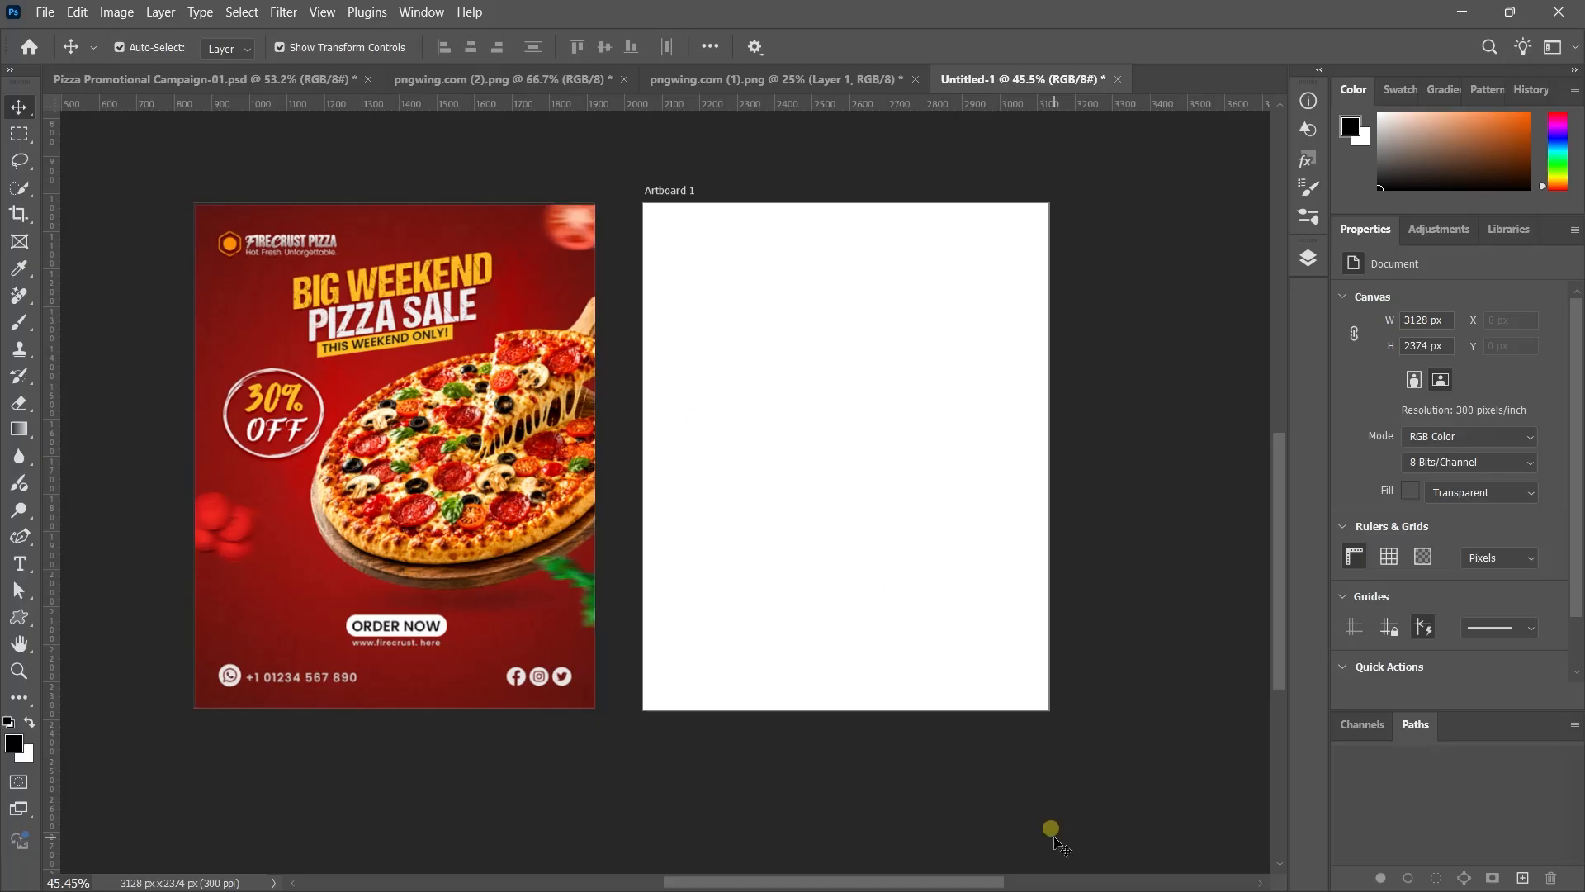
Switch to Notepad, review the poster text and background colour codes, select the code ca0404, and return to Photoshop
click(1090, 885)
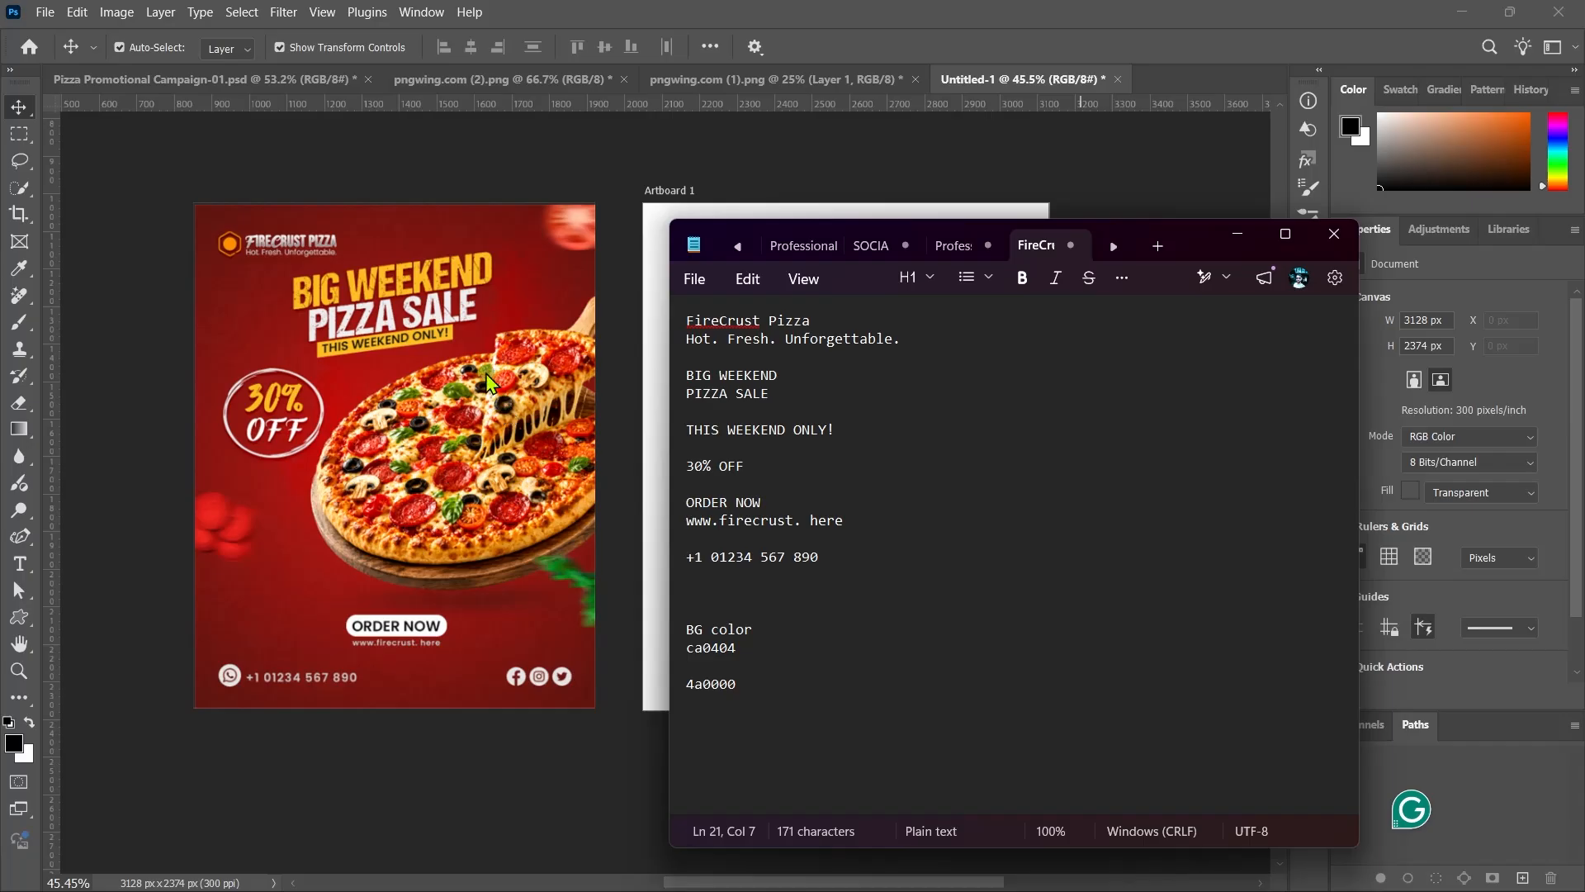
click(533, 612)
click(597, 680)
click(559, 668)
click(496, 676)
drag(741, 689, 686, 644)
click(747, 685)
click(745, 646)
double_click(745, 646)
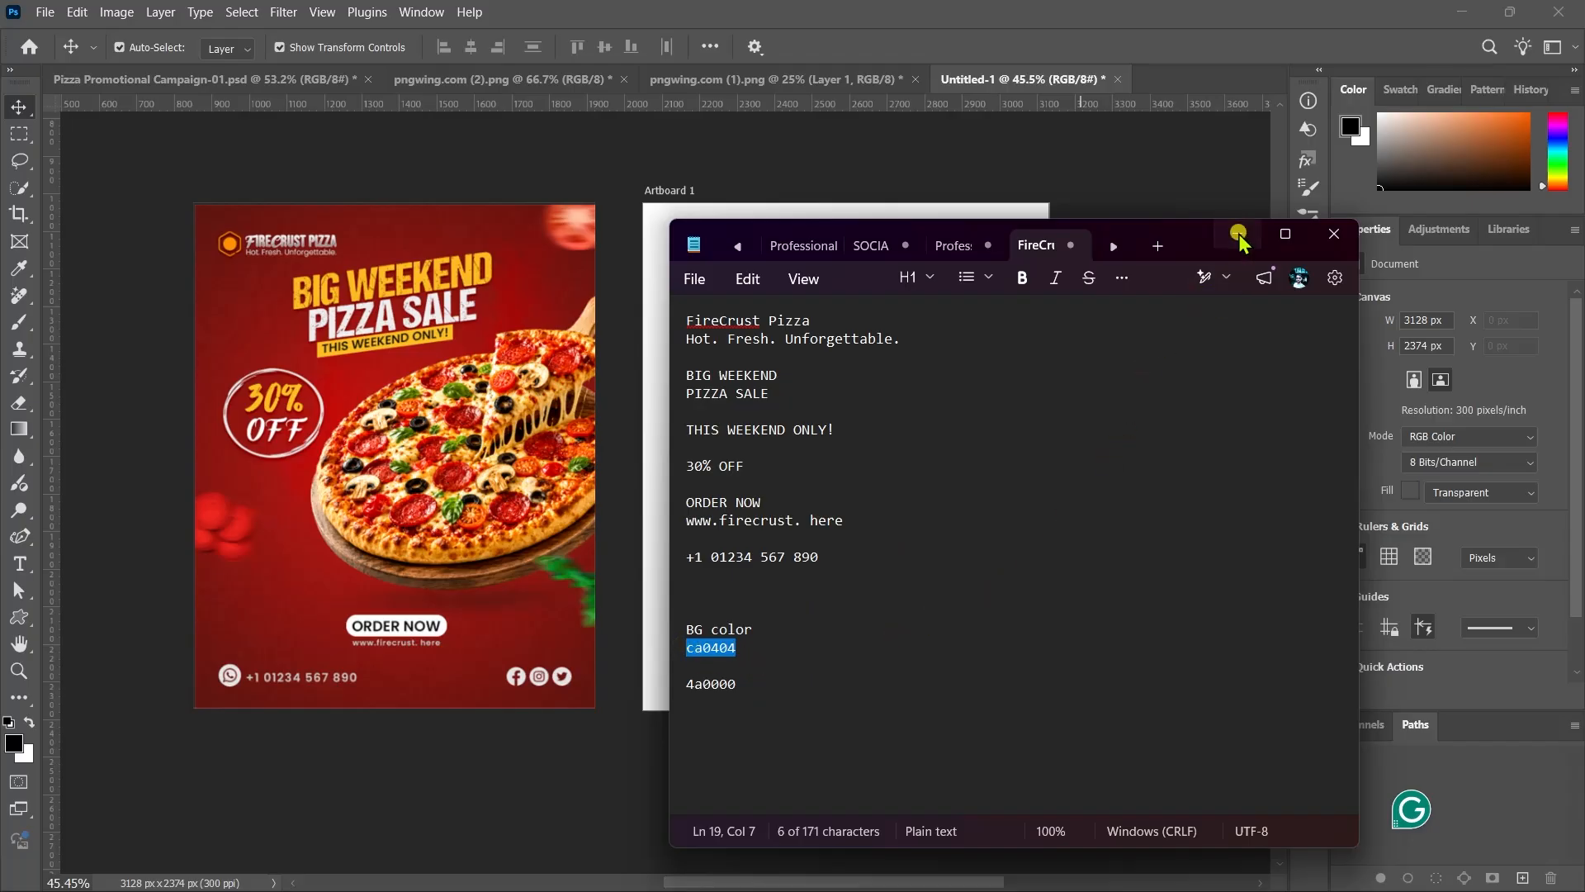
click(1237, 234)
Show the layers and draw a black, strokeless rectangle of about 1079 x 1349 px covering Artboard 1
click(861, 365)
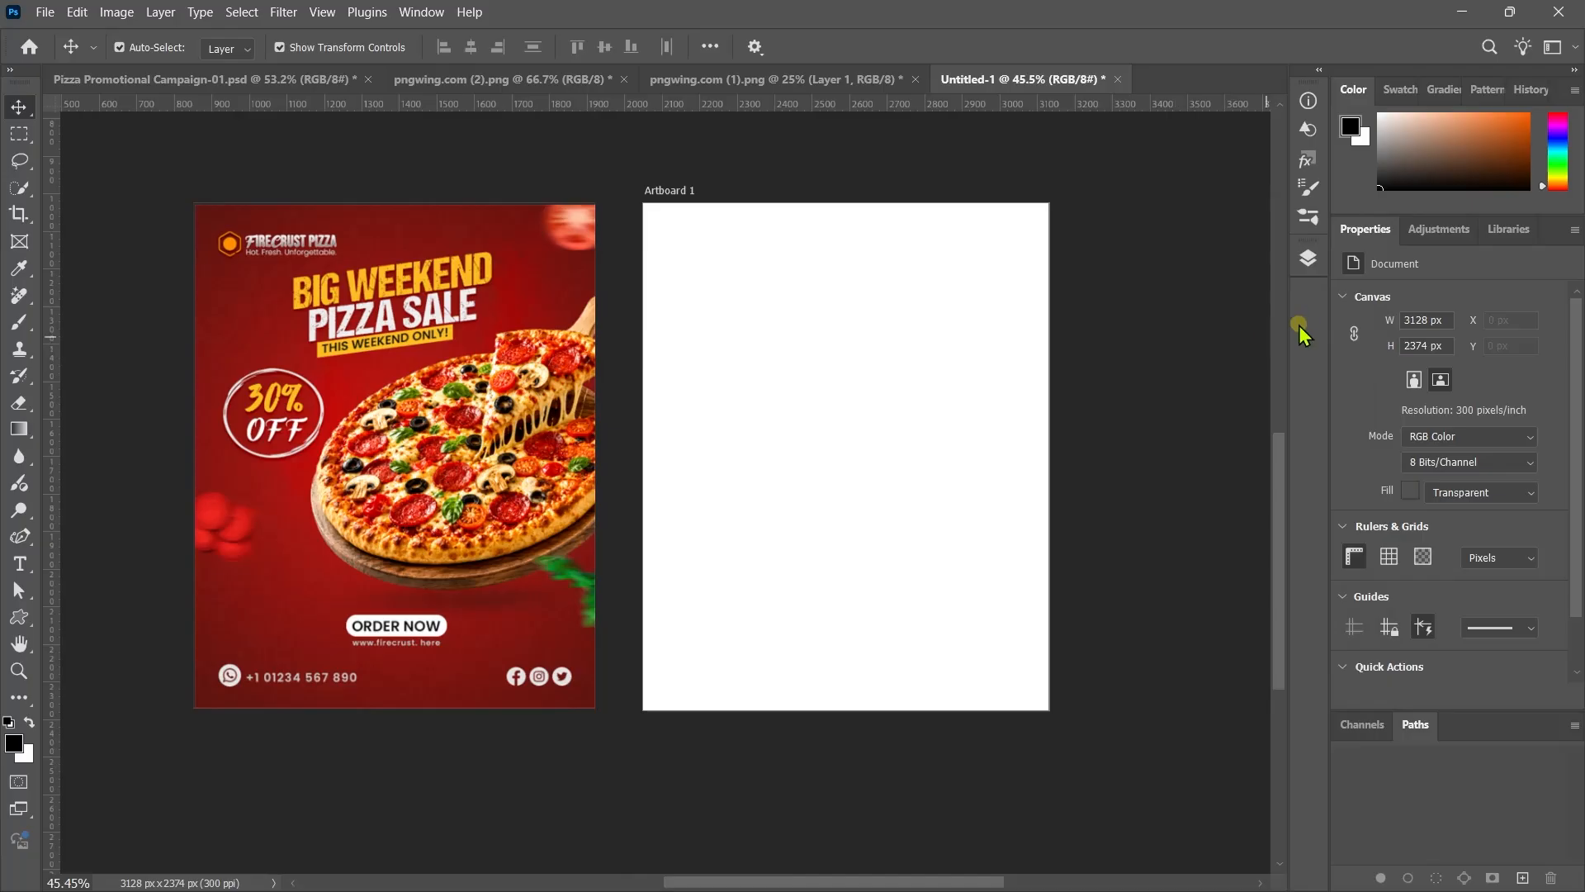
click(1309, 265)
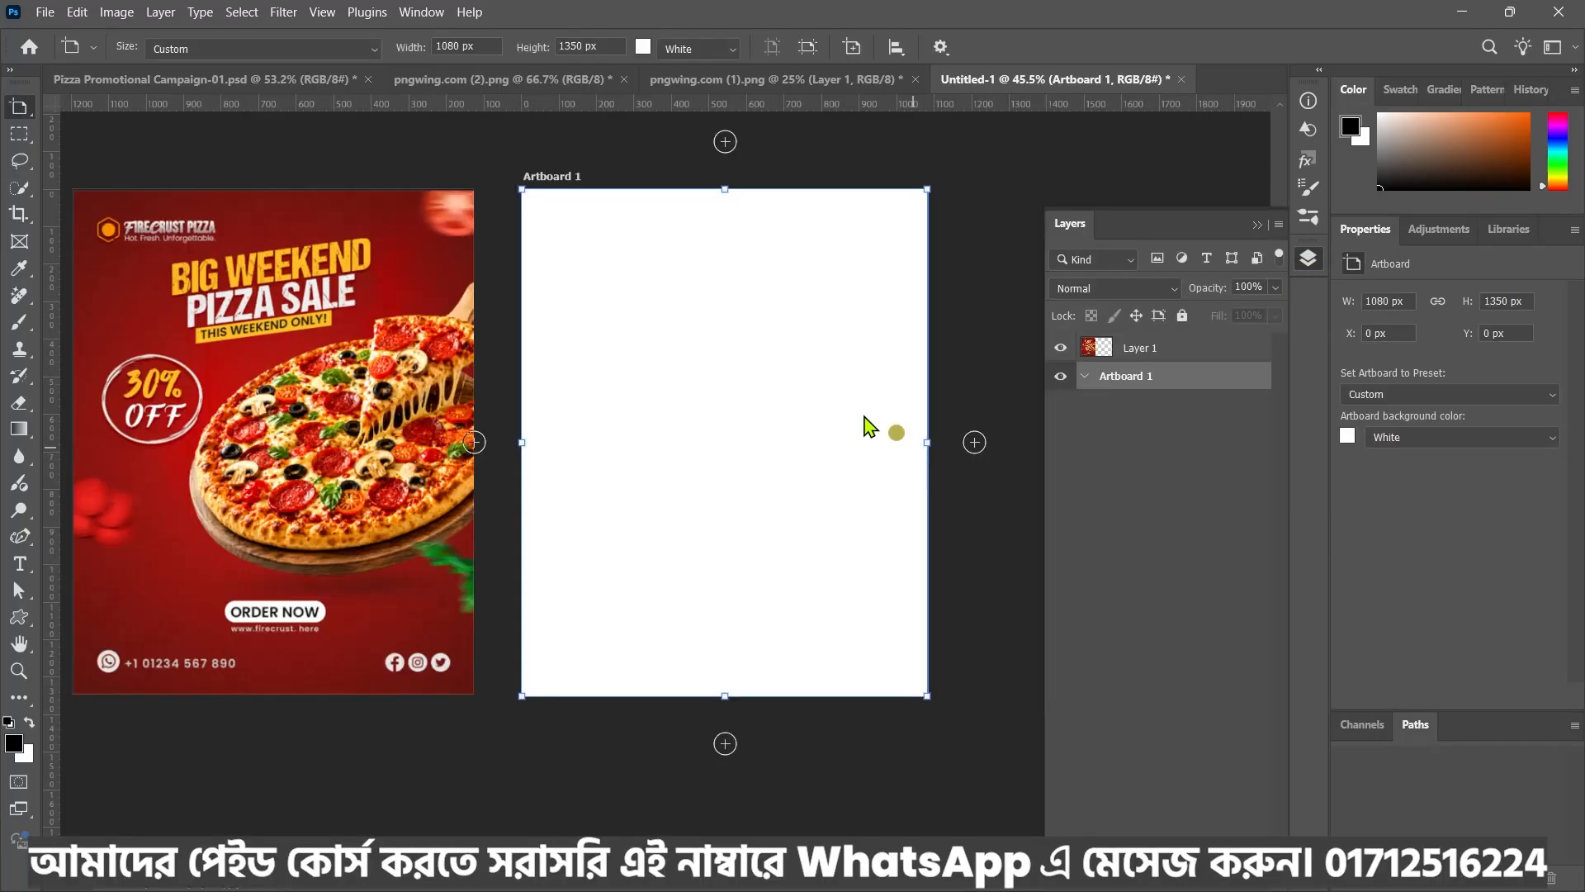
click(44, 84)
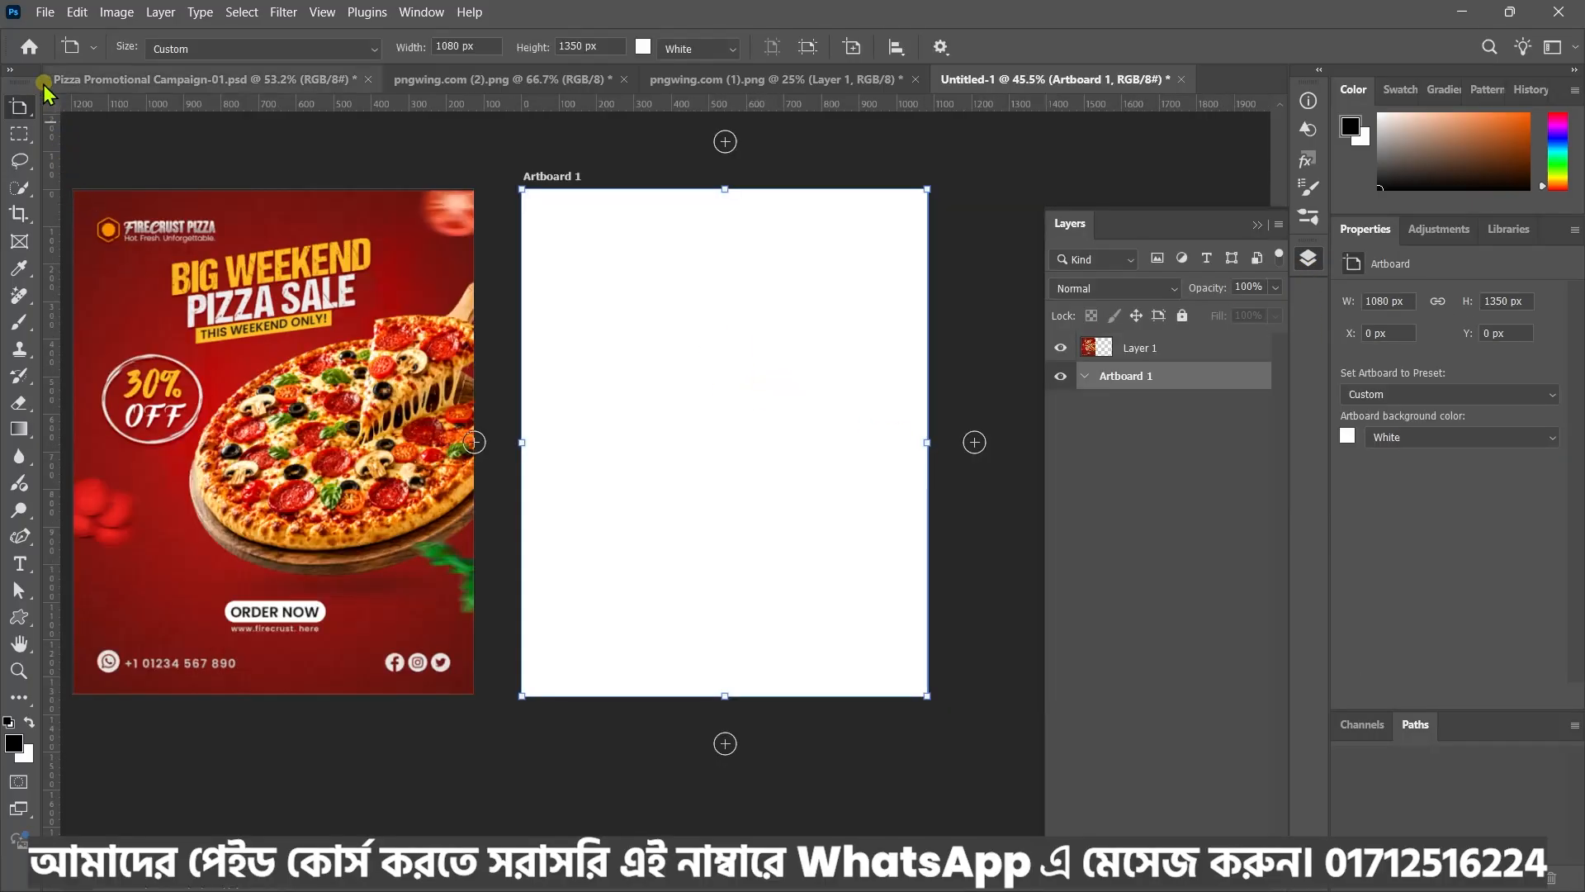
right_click(25, 621)
click(79, 618)
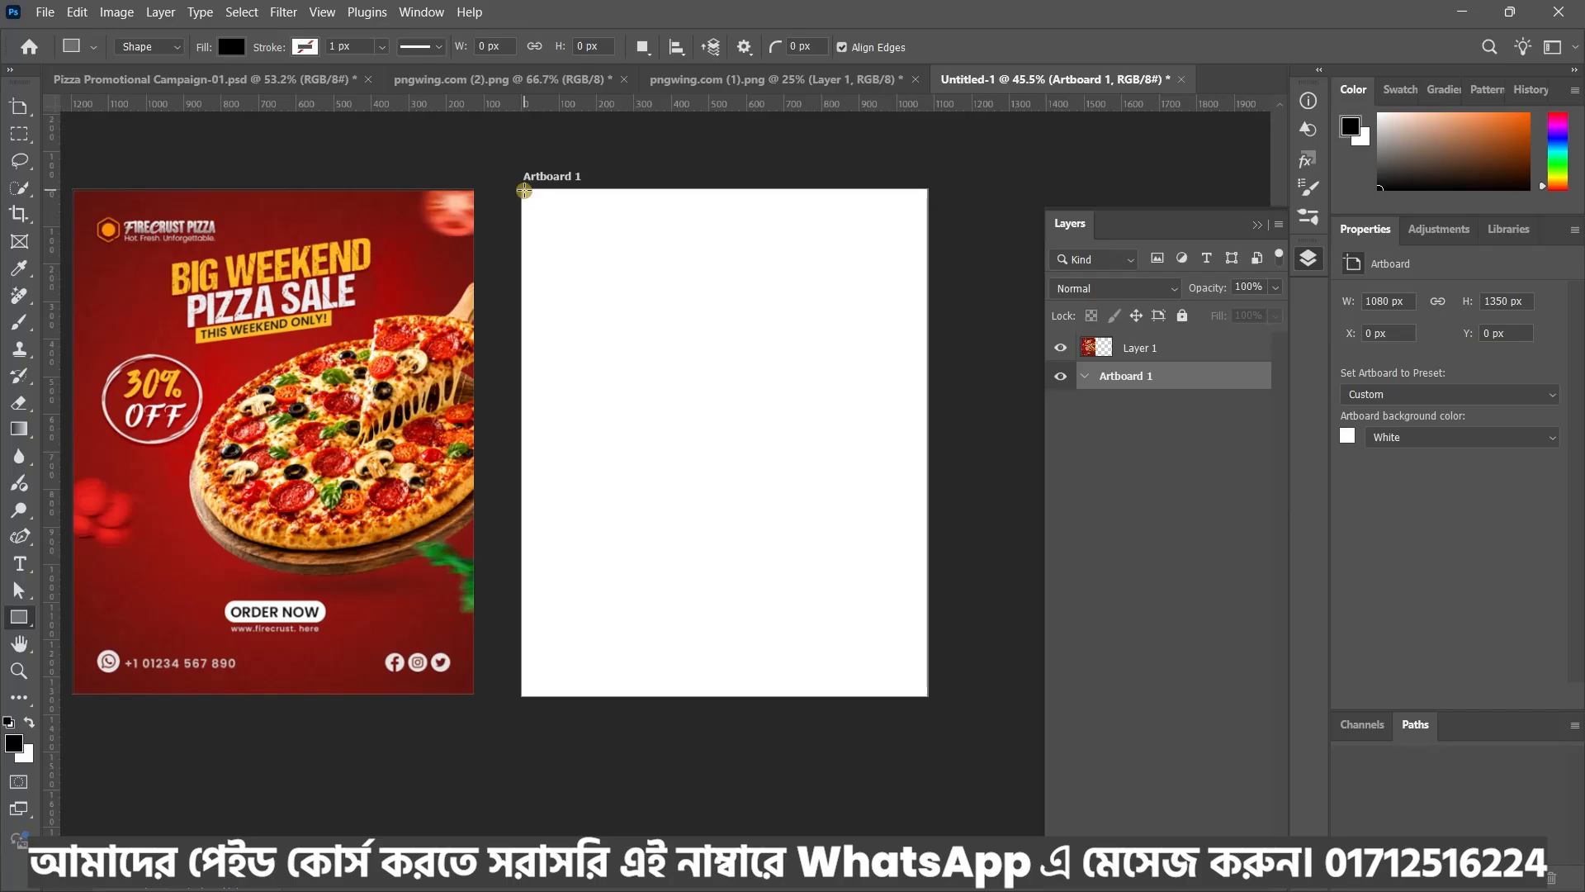
drag(524, 190, 928, 694)
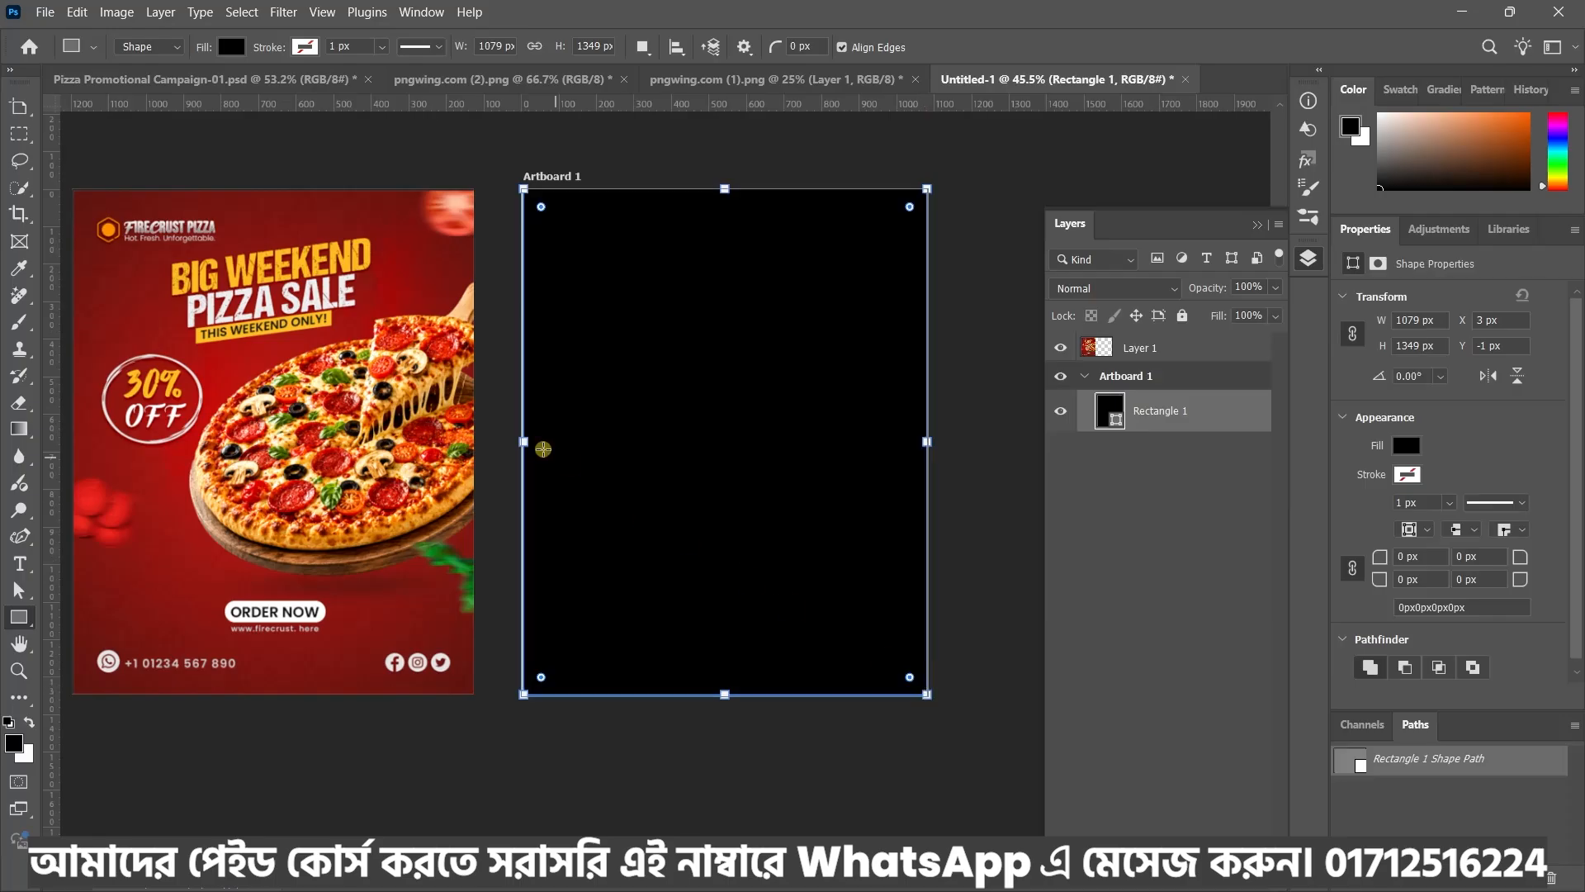
Extend the black rectangle's left edge to the artboard's edge at X 0 px, making it 1082 px wide
scroll(512, 450, up, 6)
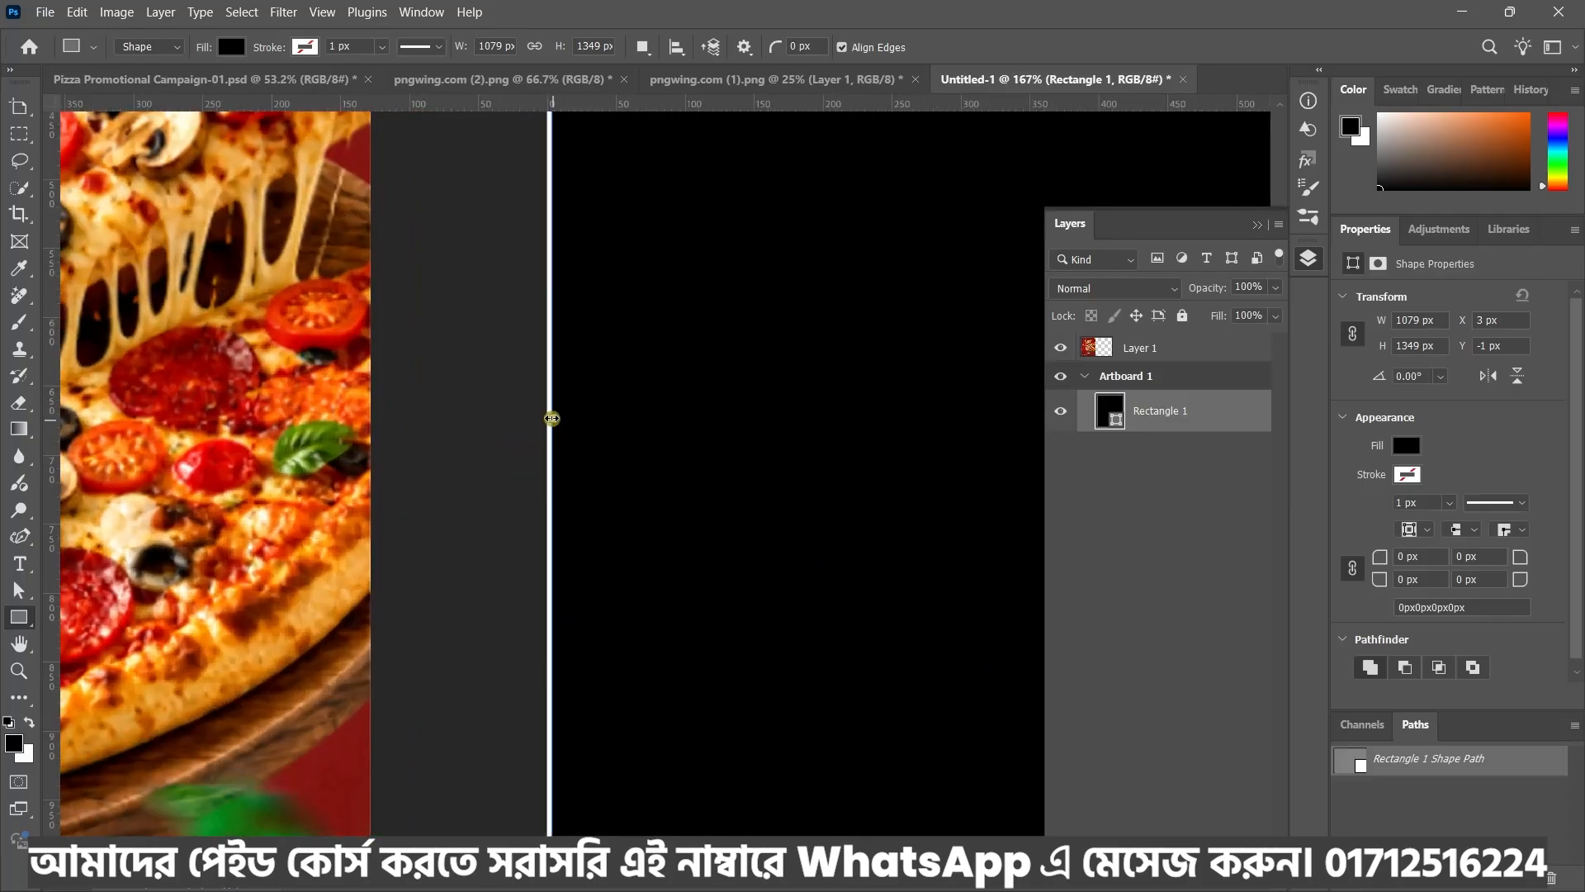
drag(552, 414, 548, 413)
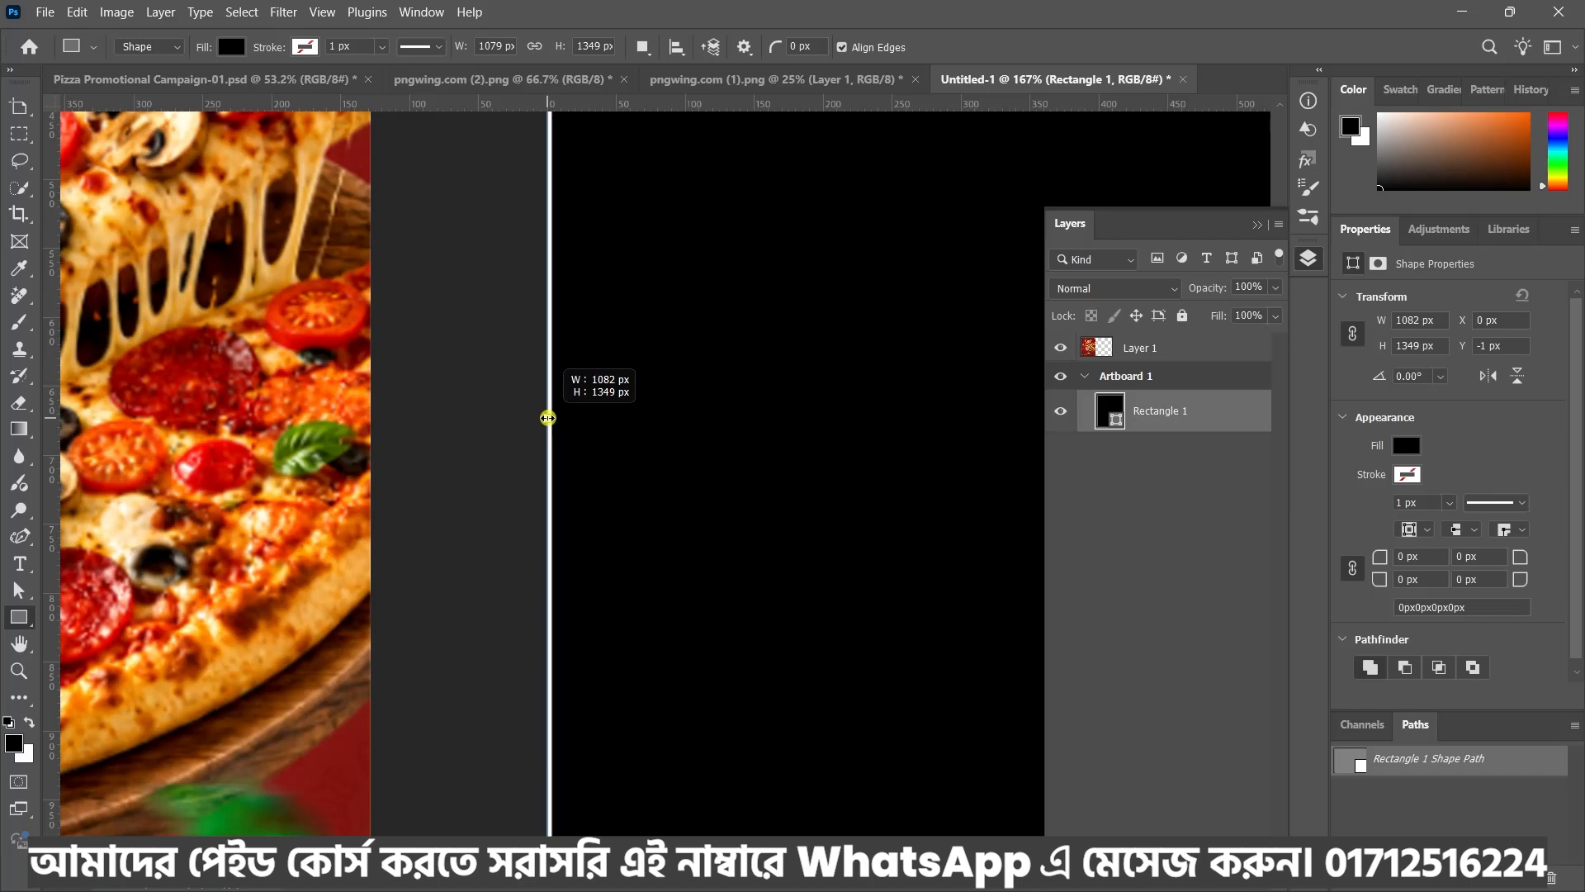
scroll(548, 414, down, 6)
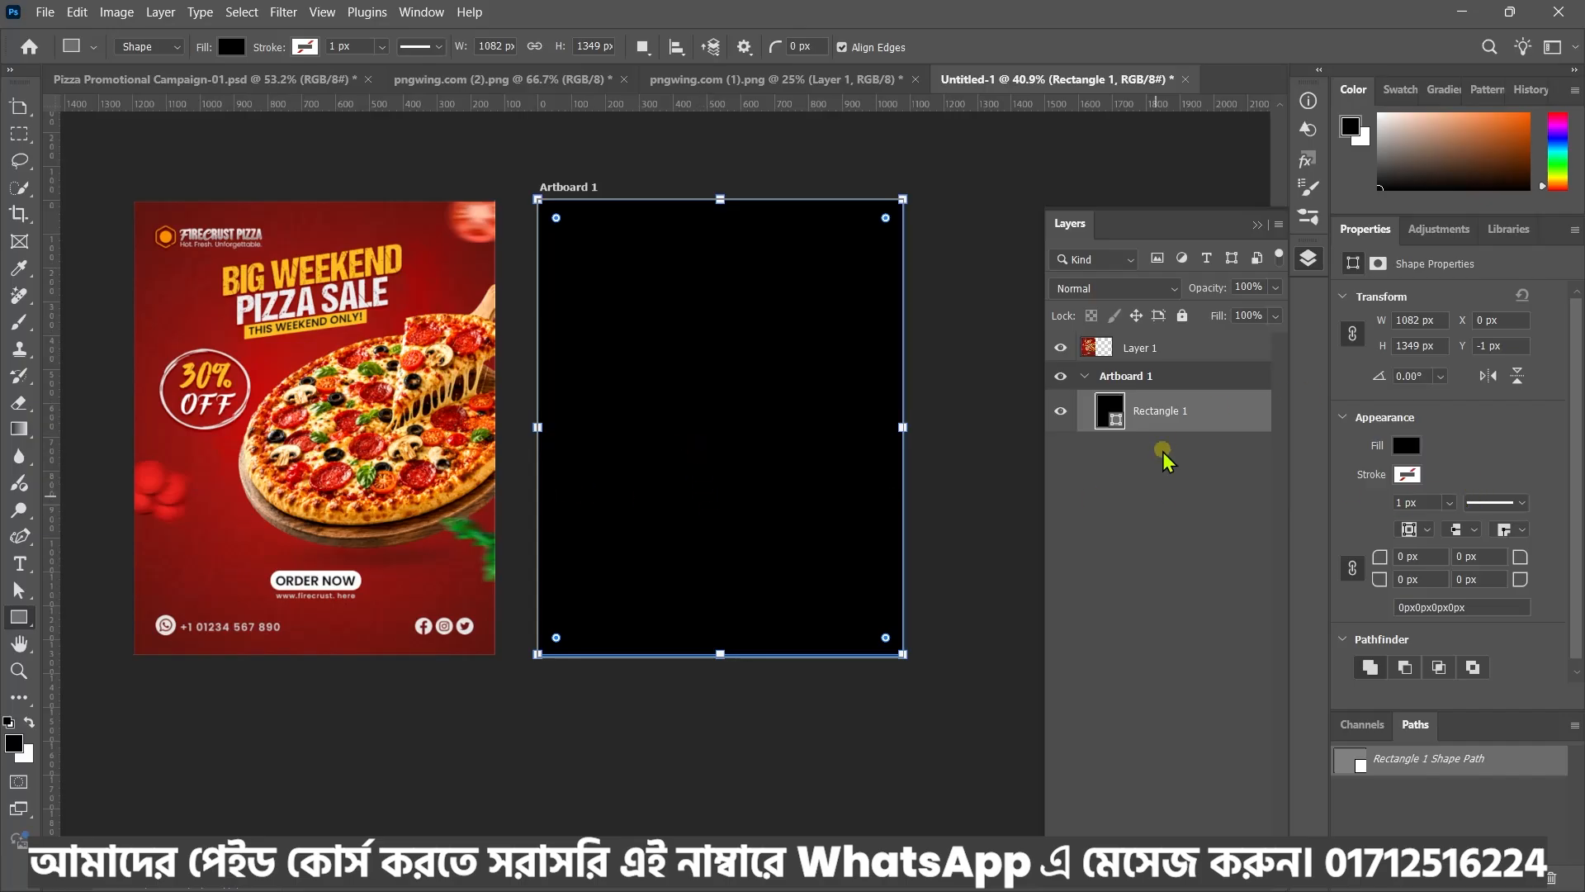
Change the rectangle's fill to a gradient and apply the Black, White preset from the Basics group
click(1410, 447)
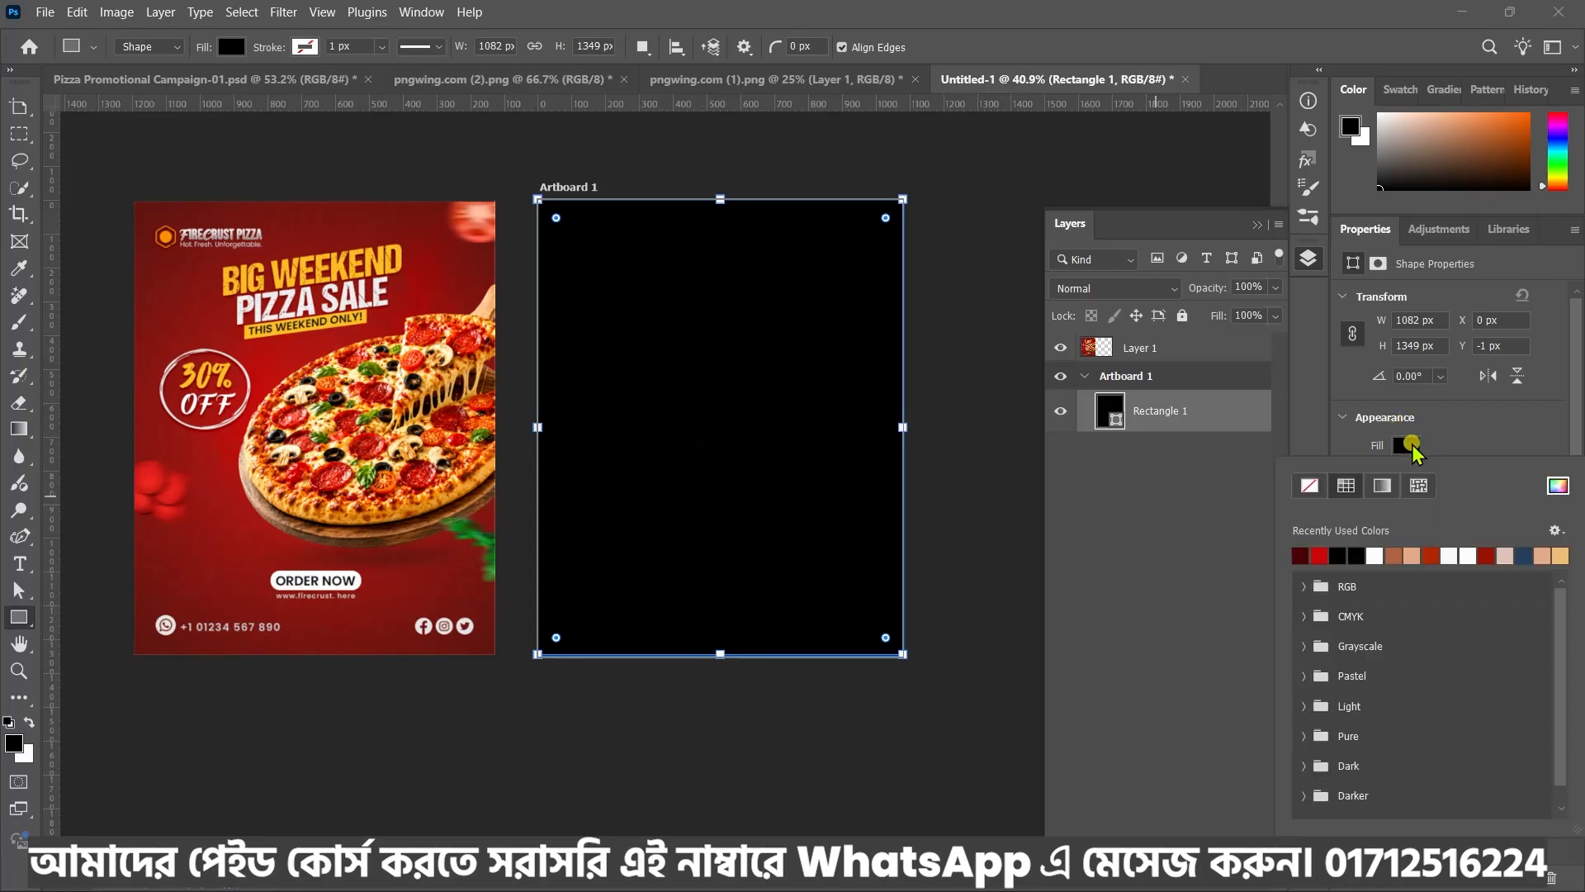
click(1383, 487)
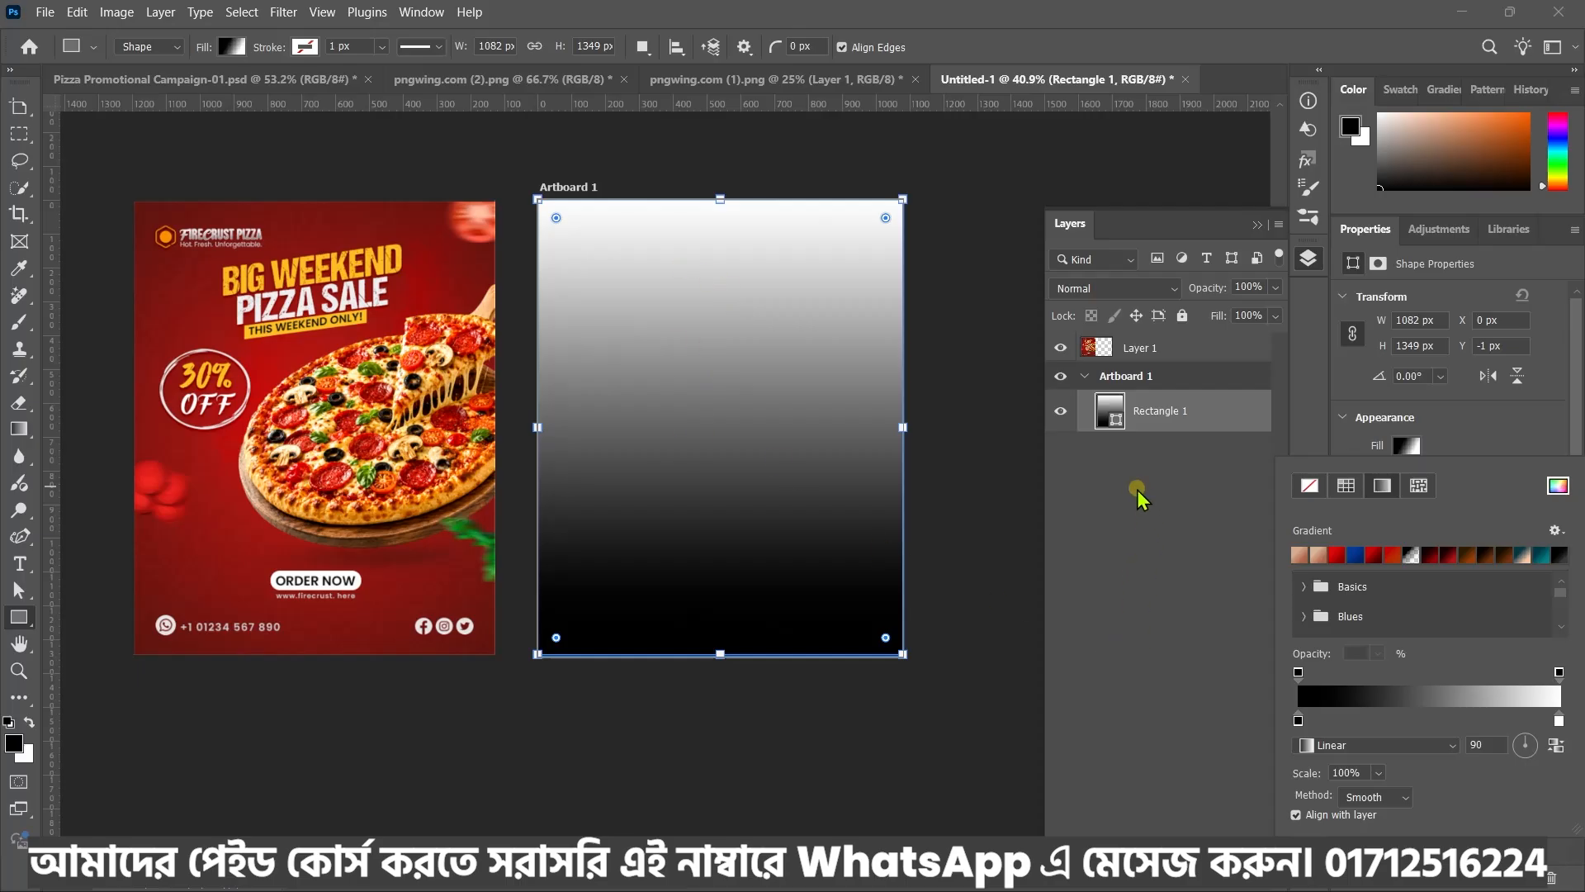
double_click(1101, 413)
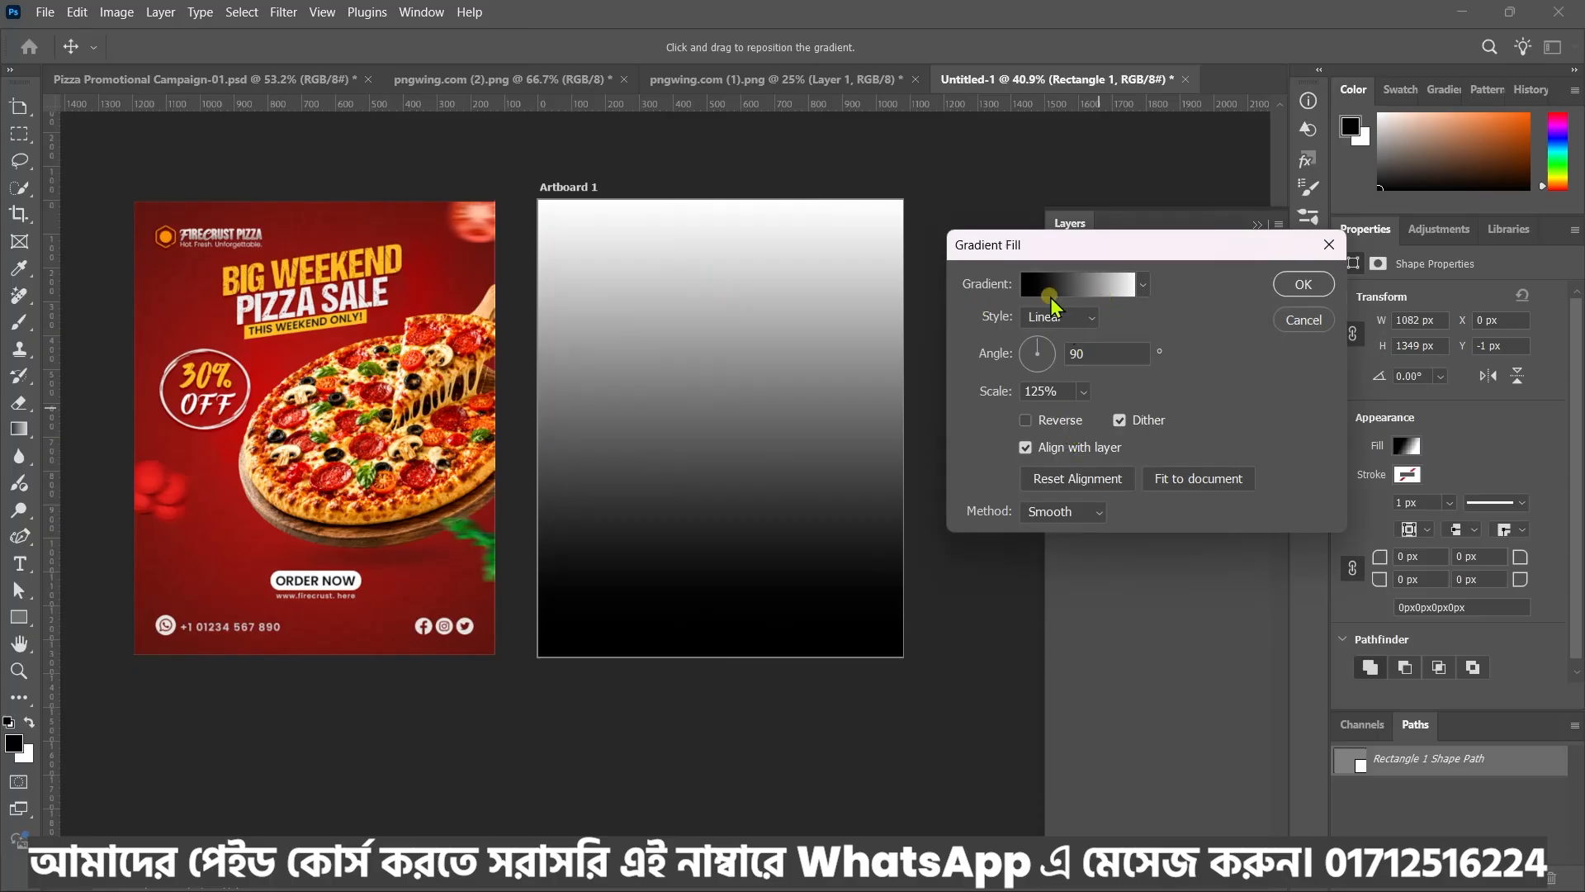
click(1106, 299)
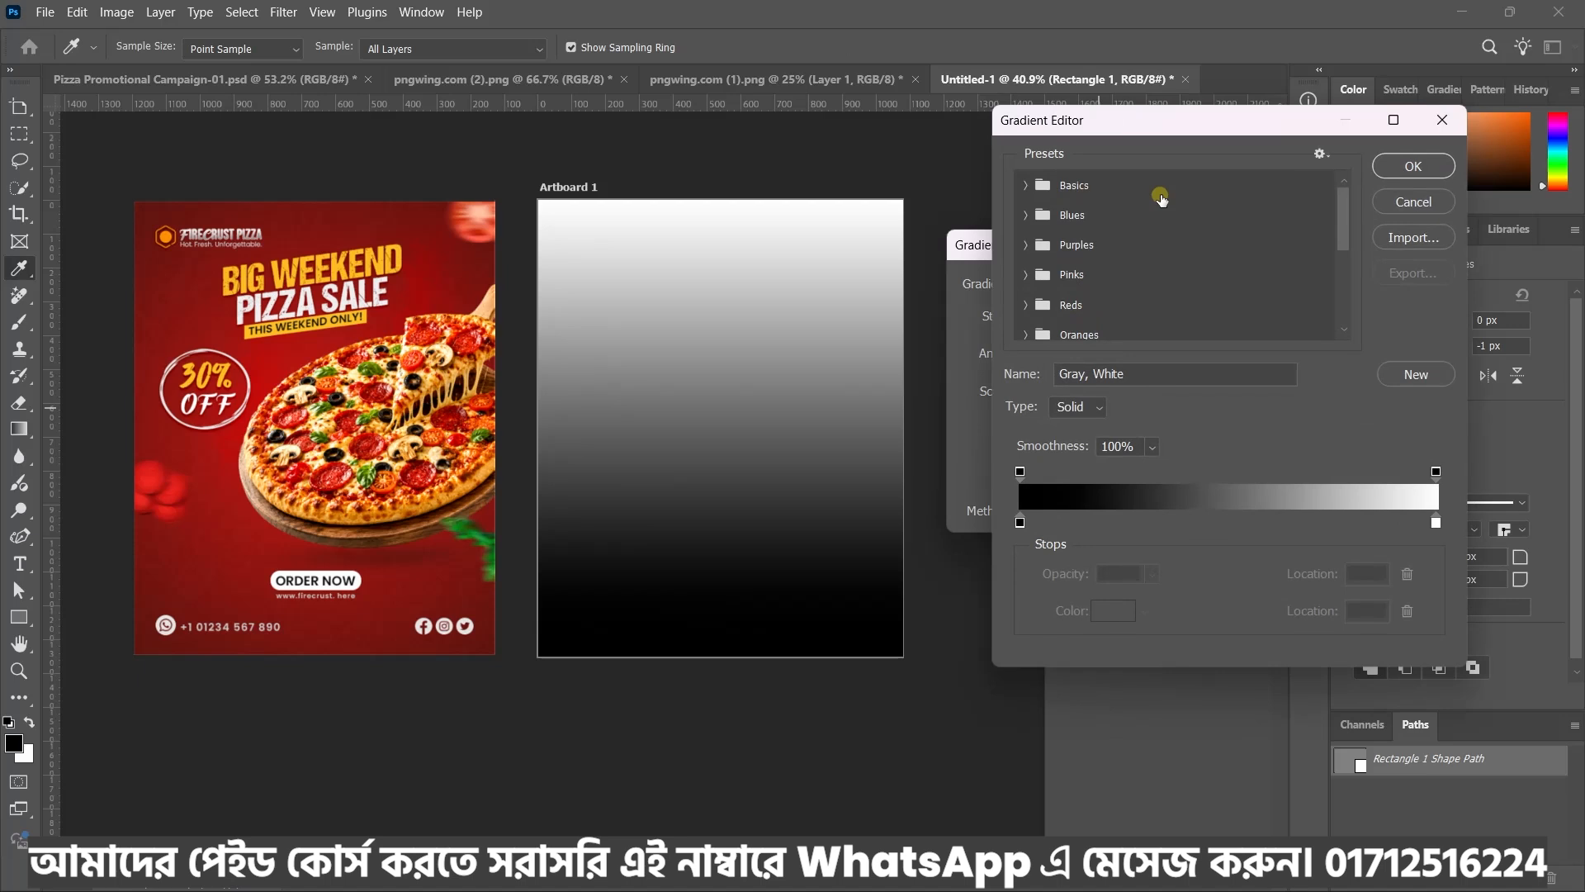
click(1026, 189)
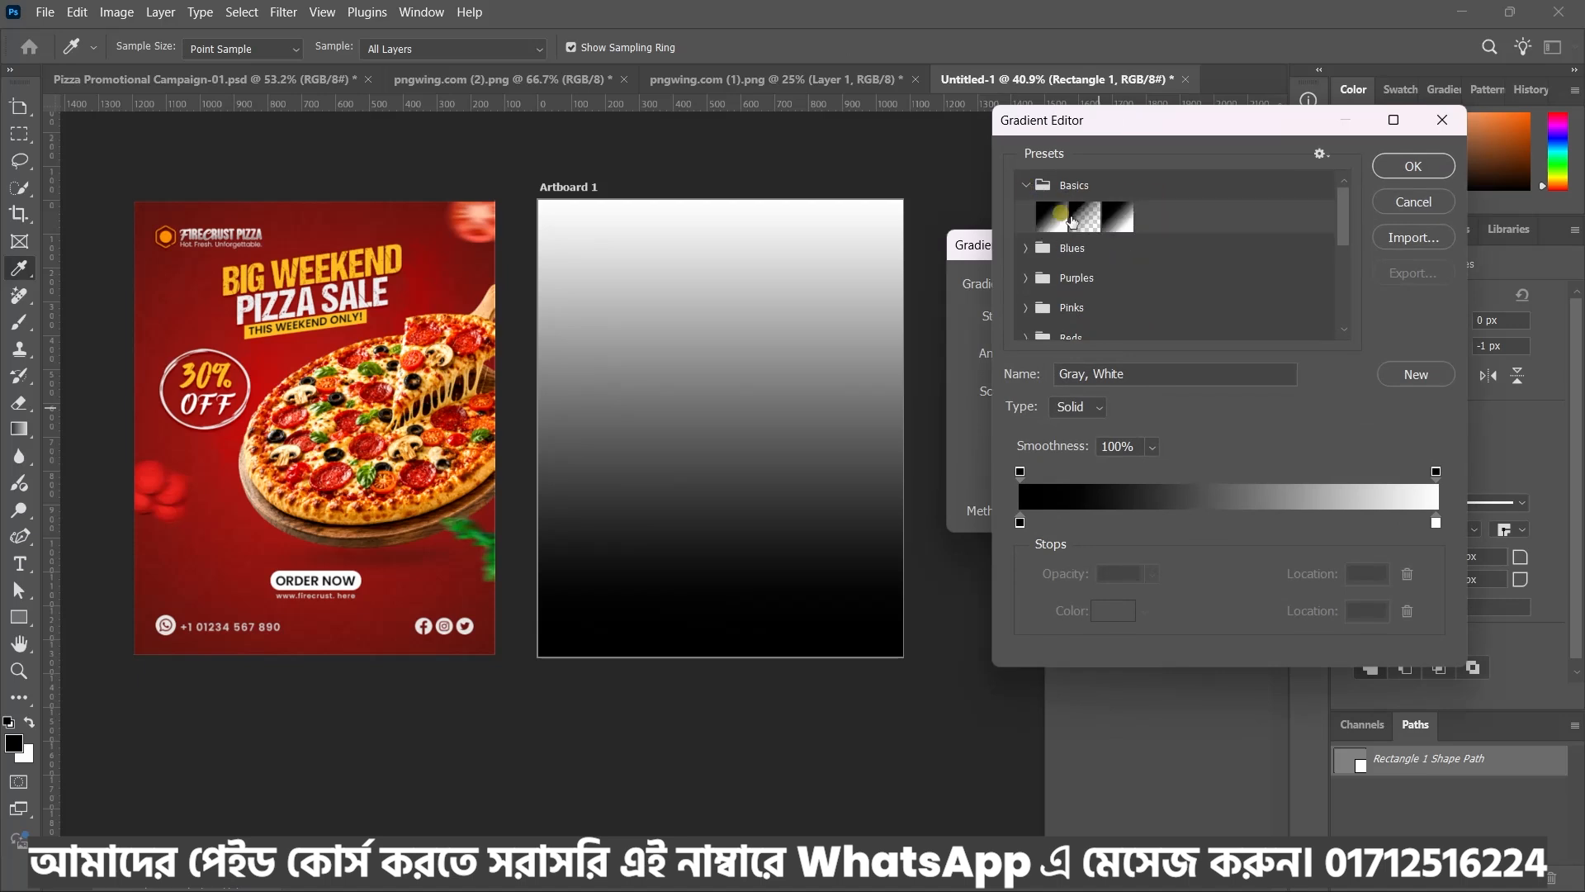
click(1120, 222)
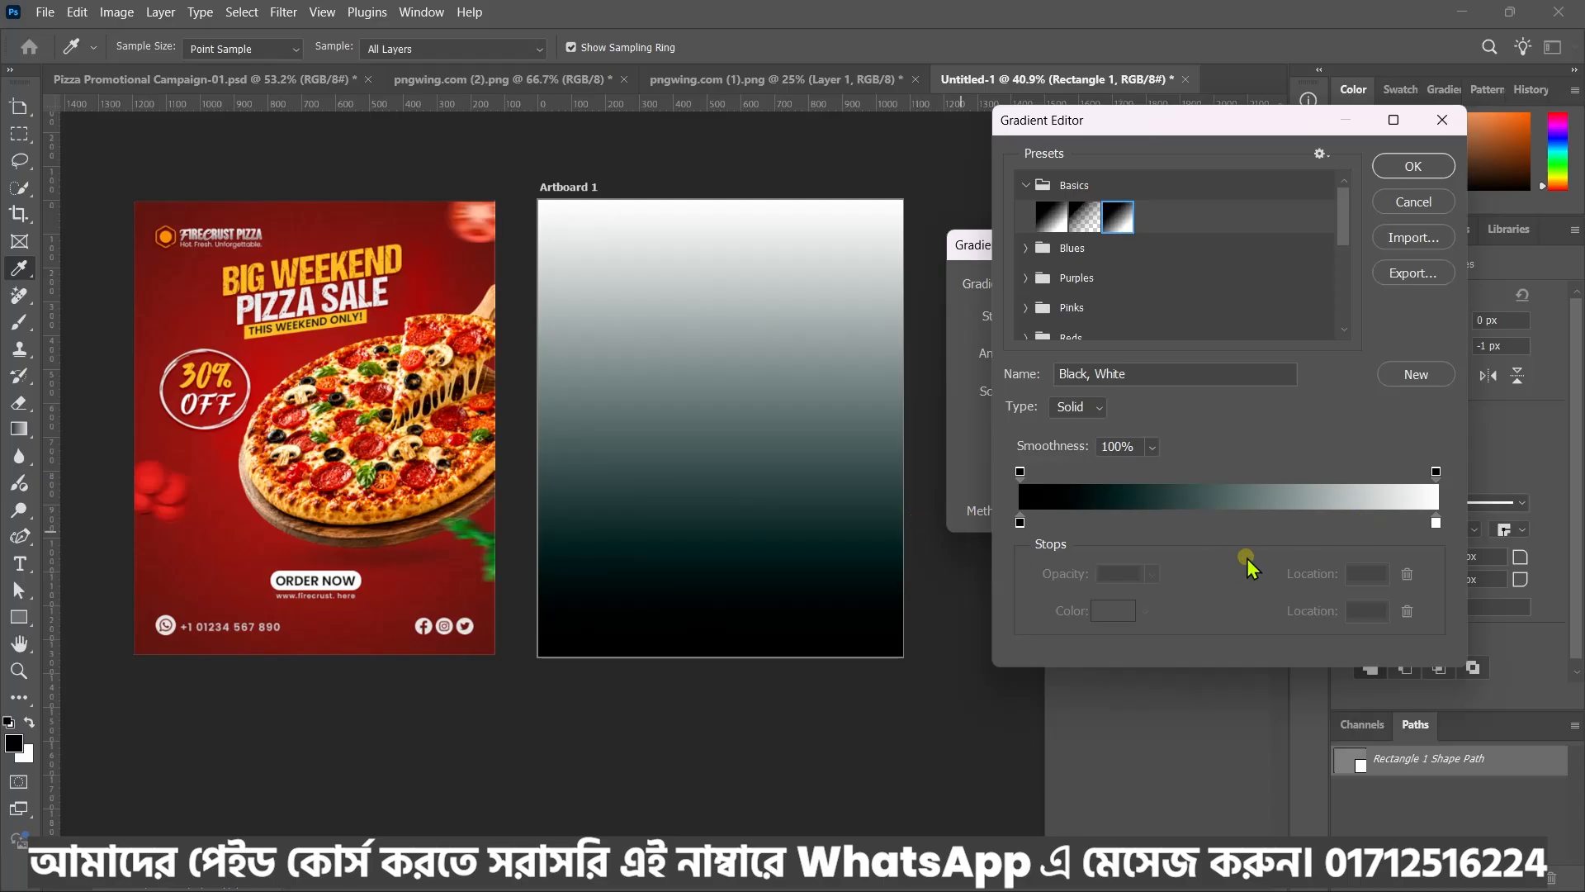
Set the gradient's black colour stop at location 0 to ca0404
click(1022, 524)
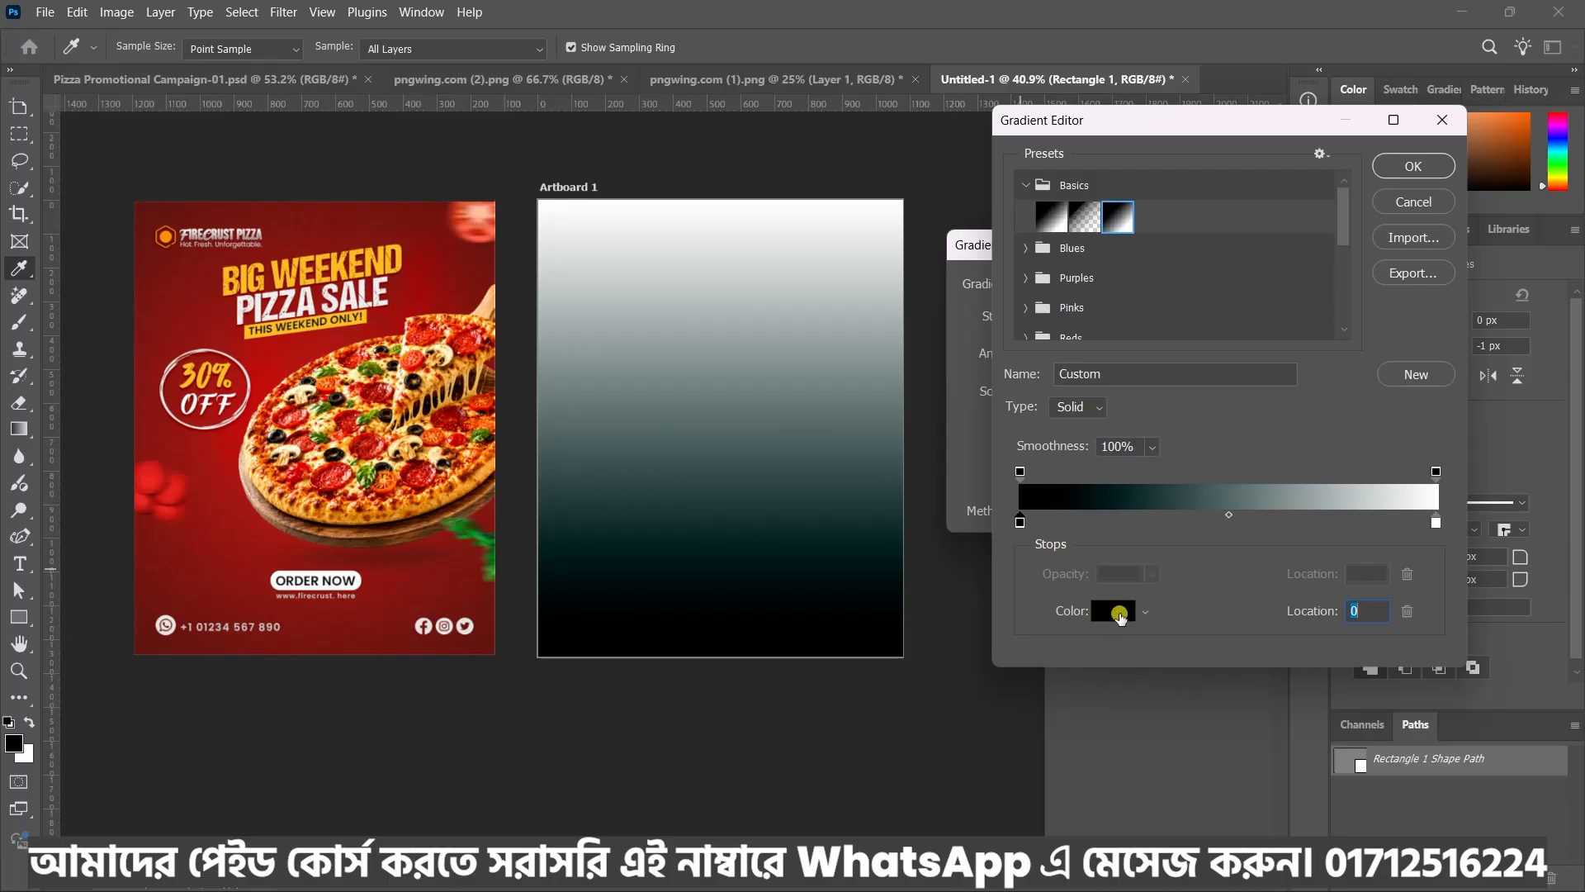
click(1120, 616)
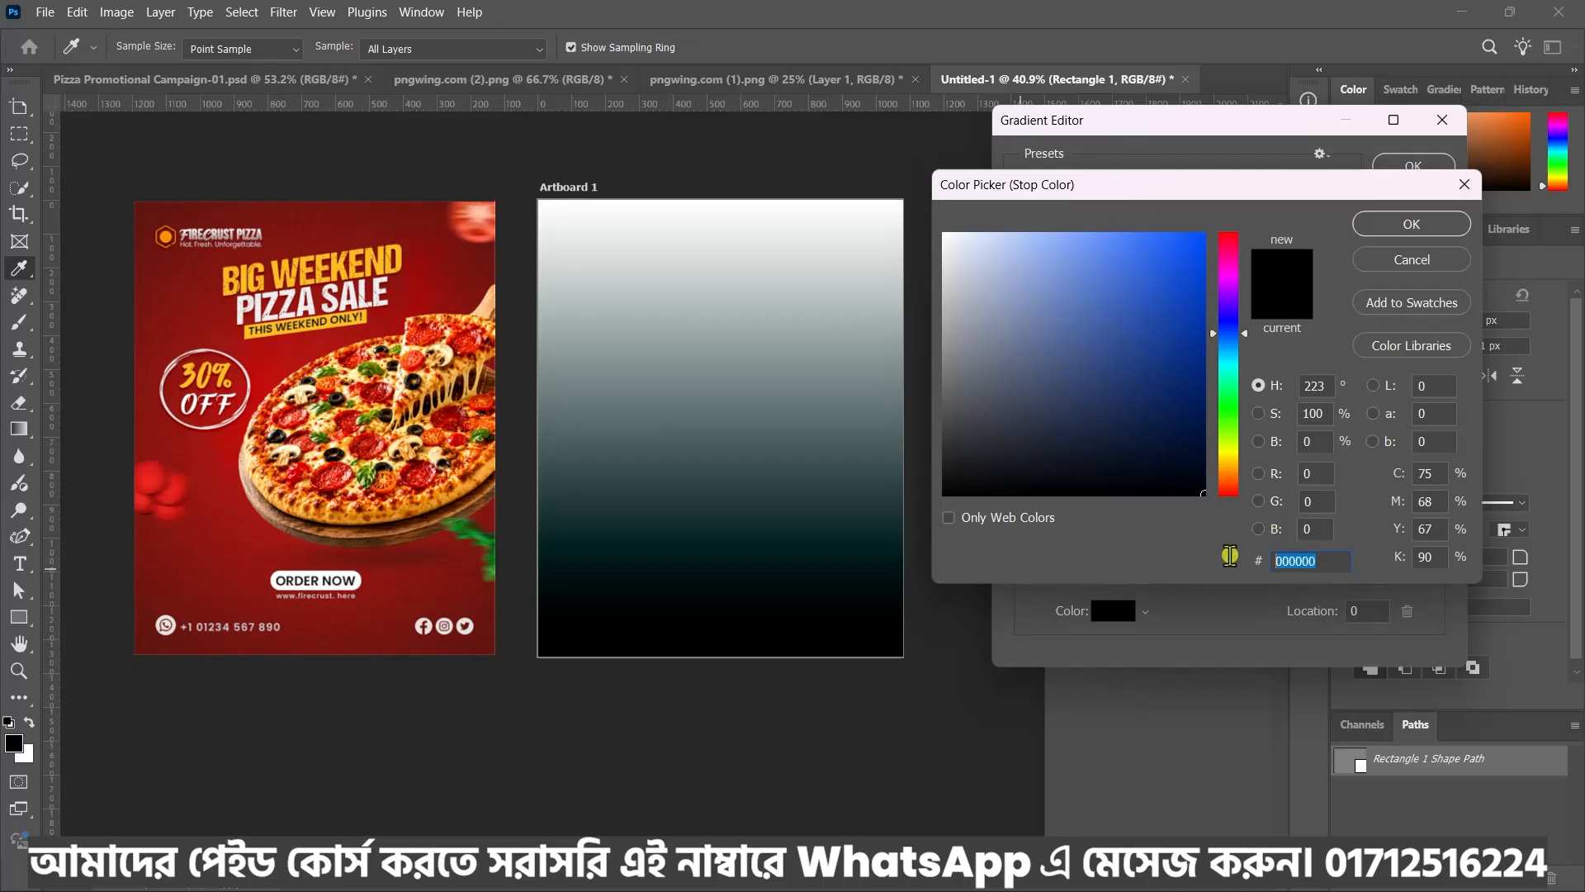
key(BackSpace)
text(ca0404)
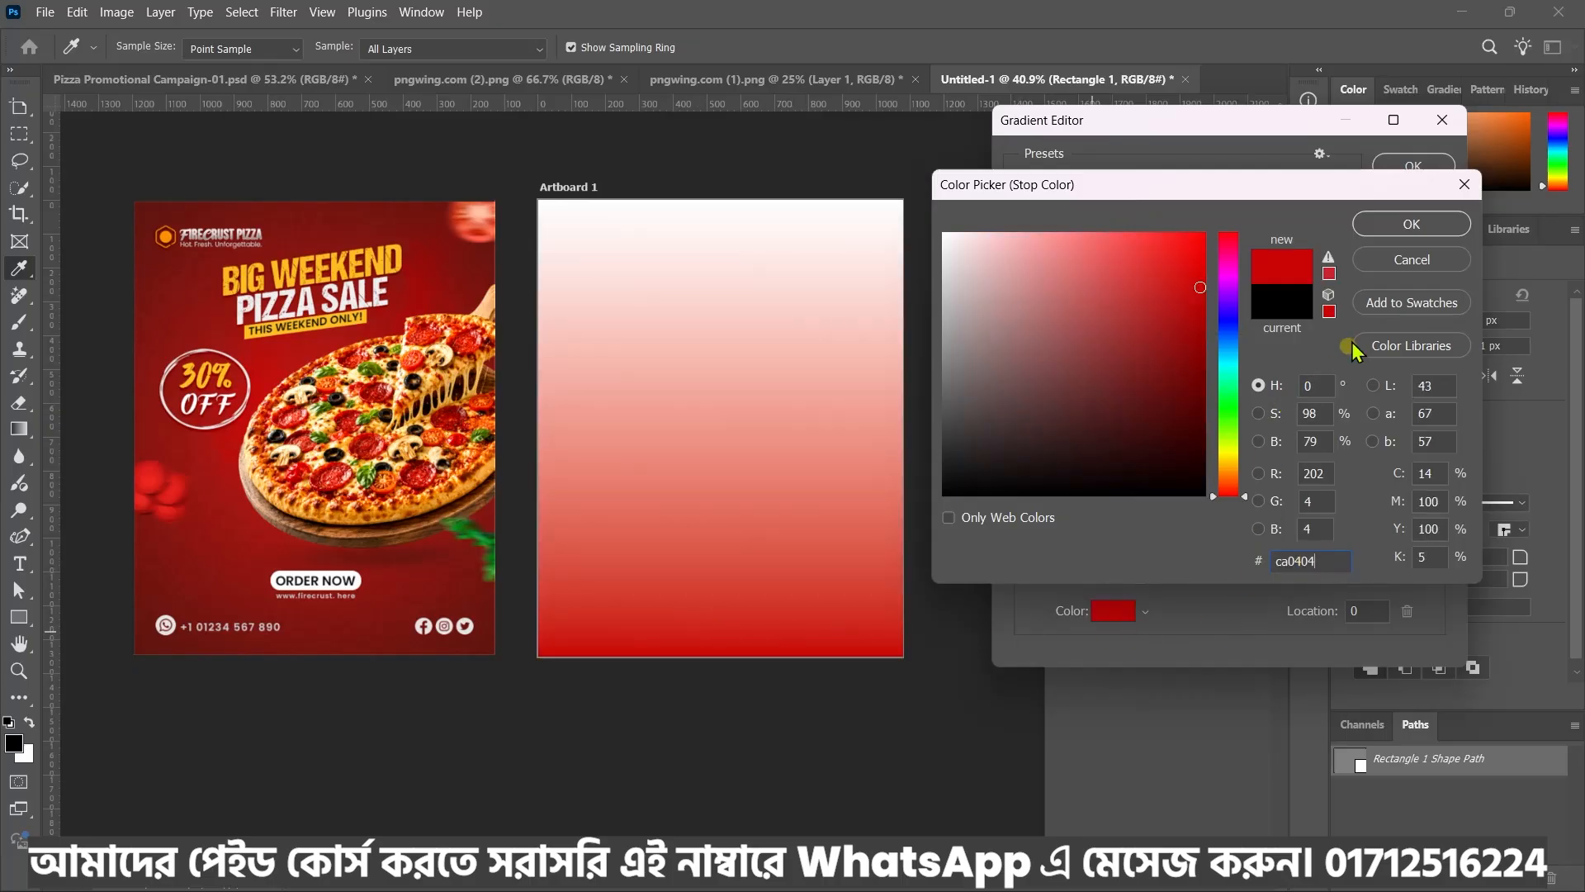
click(1387, 226)
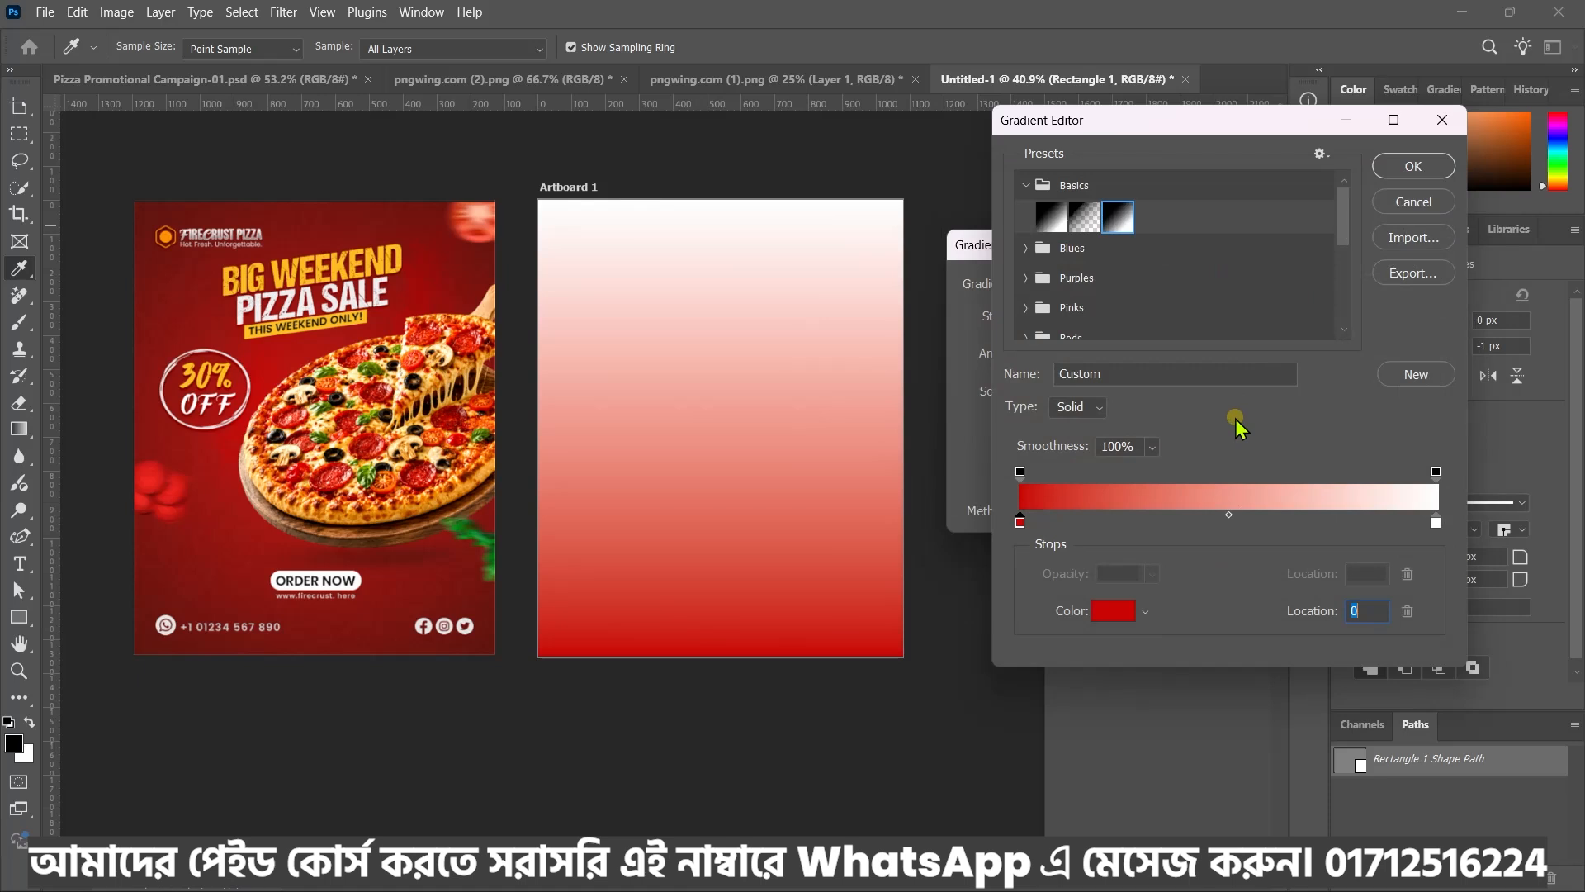
Copy the code 4a0000 from Notepad, set it as the gradient's colour stop at location 100 in Photoshop, and accept the gradient
click(1437, 523)
click(1128, 616)
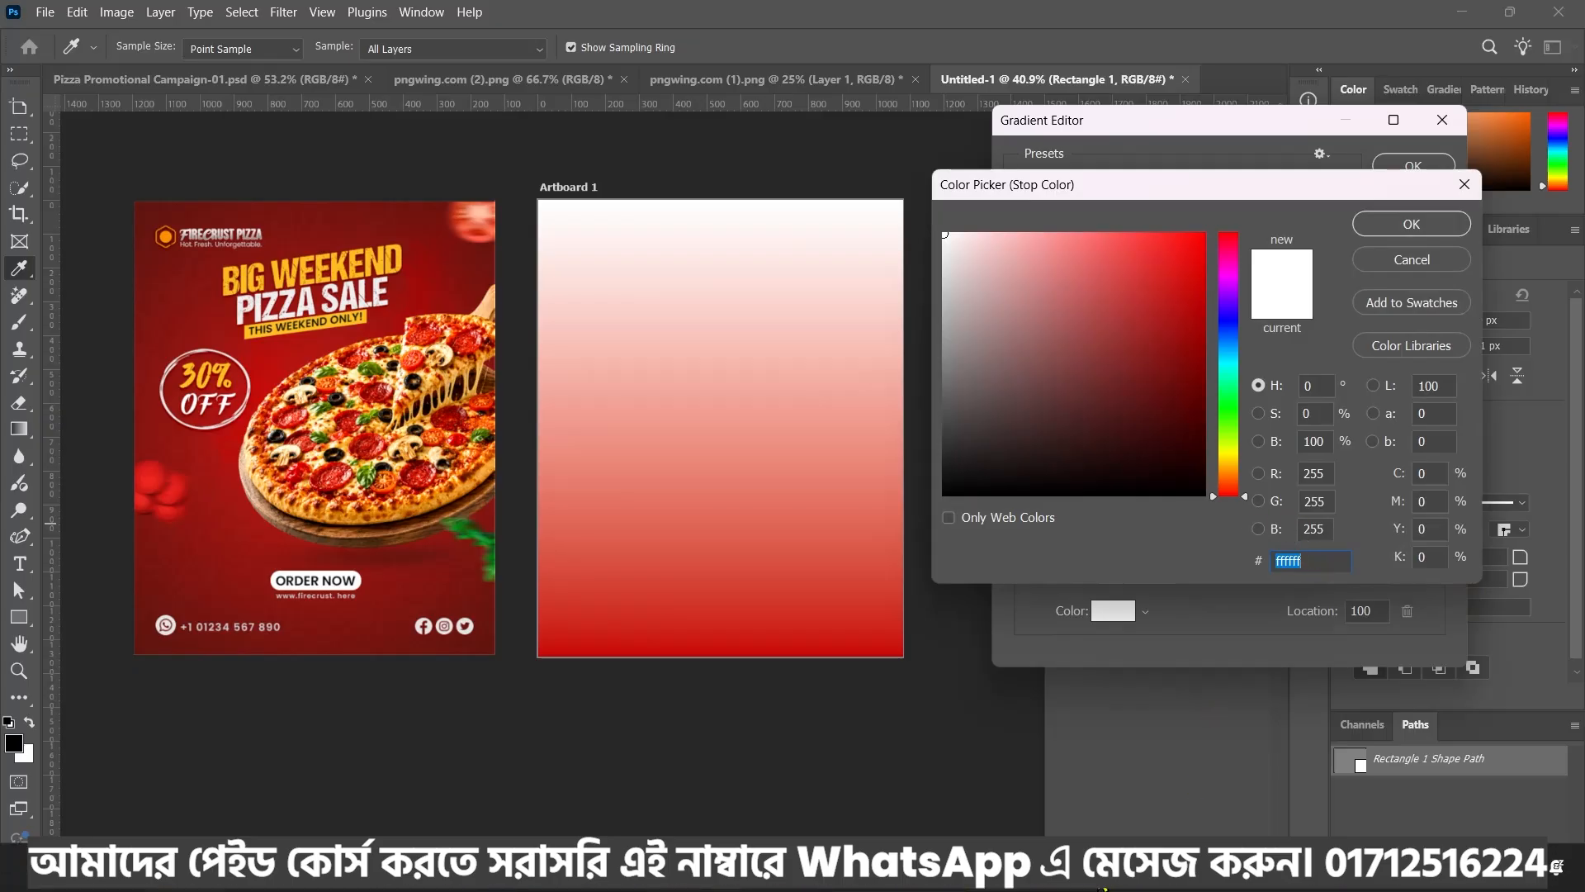
mouse_move(1090, 877)
click(1101, 789)
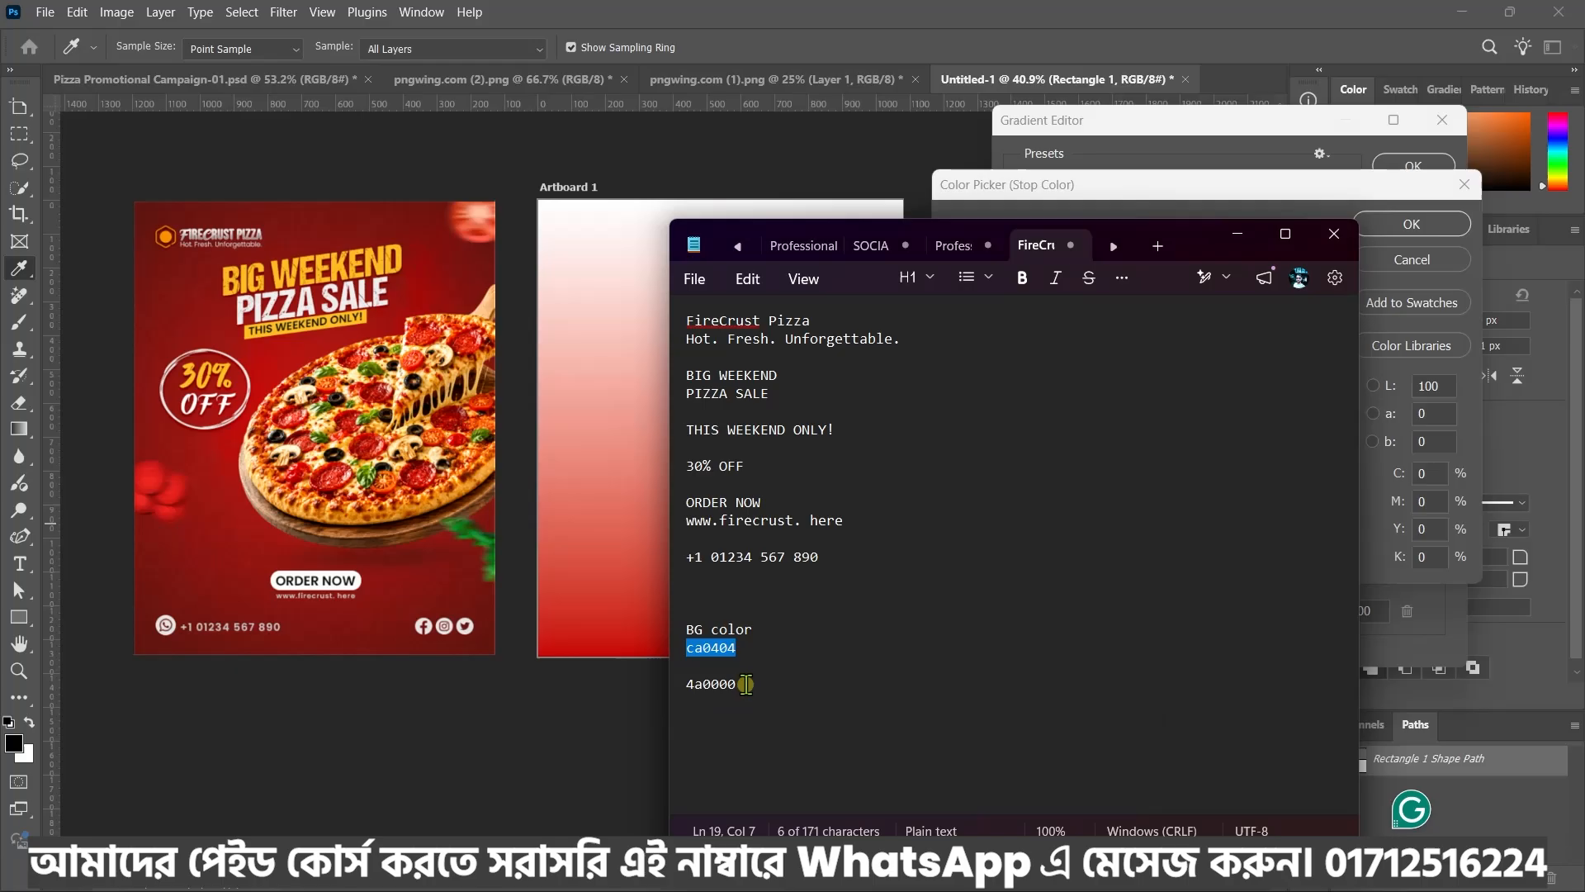
double_click(672, 684)
key(ctrl+c)
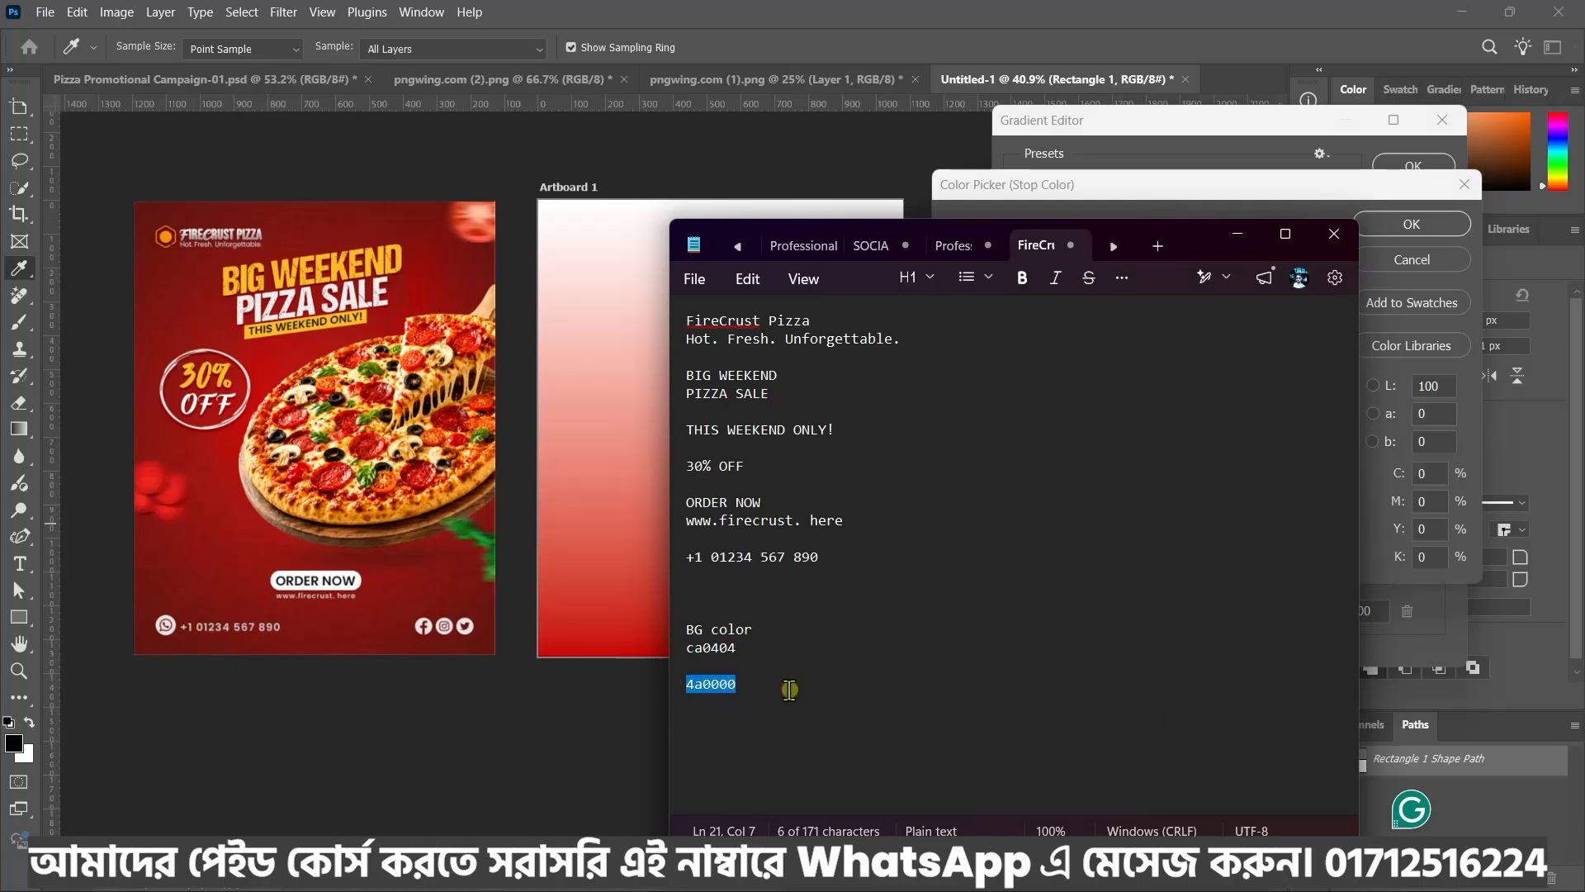
click(1001, 877)
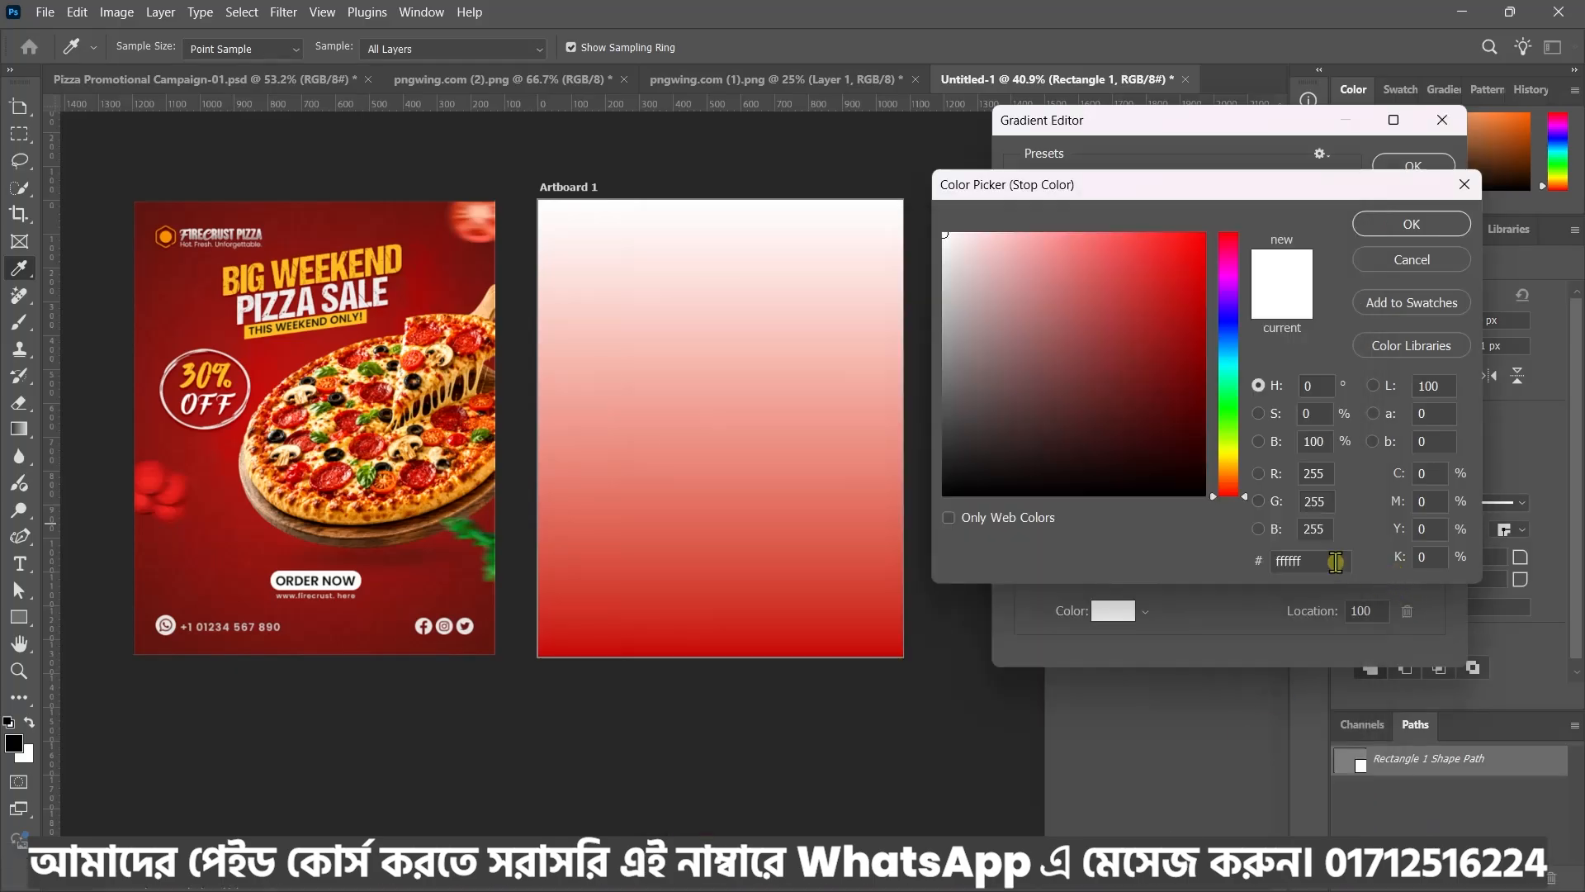
key(BackSpace)
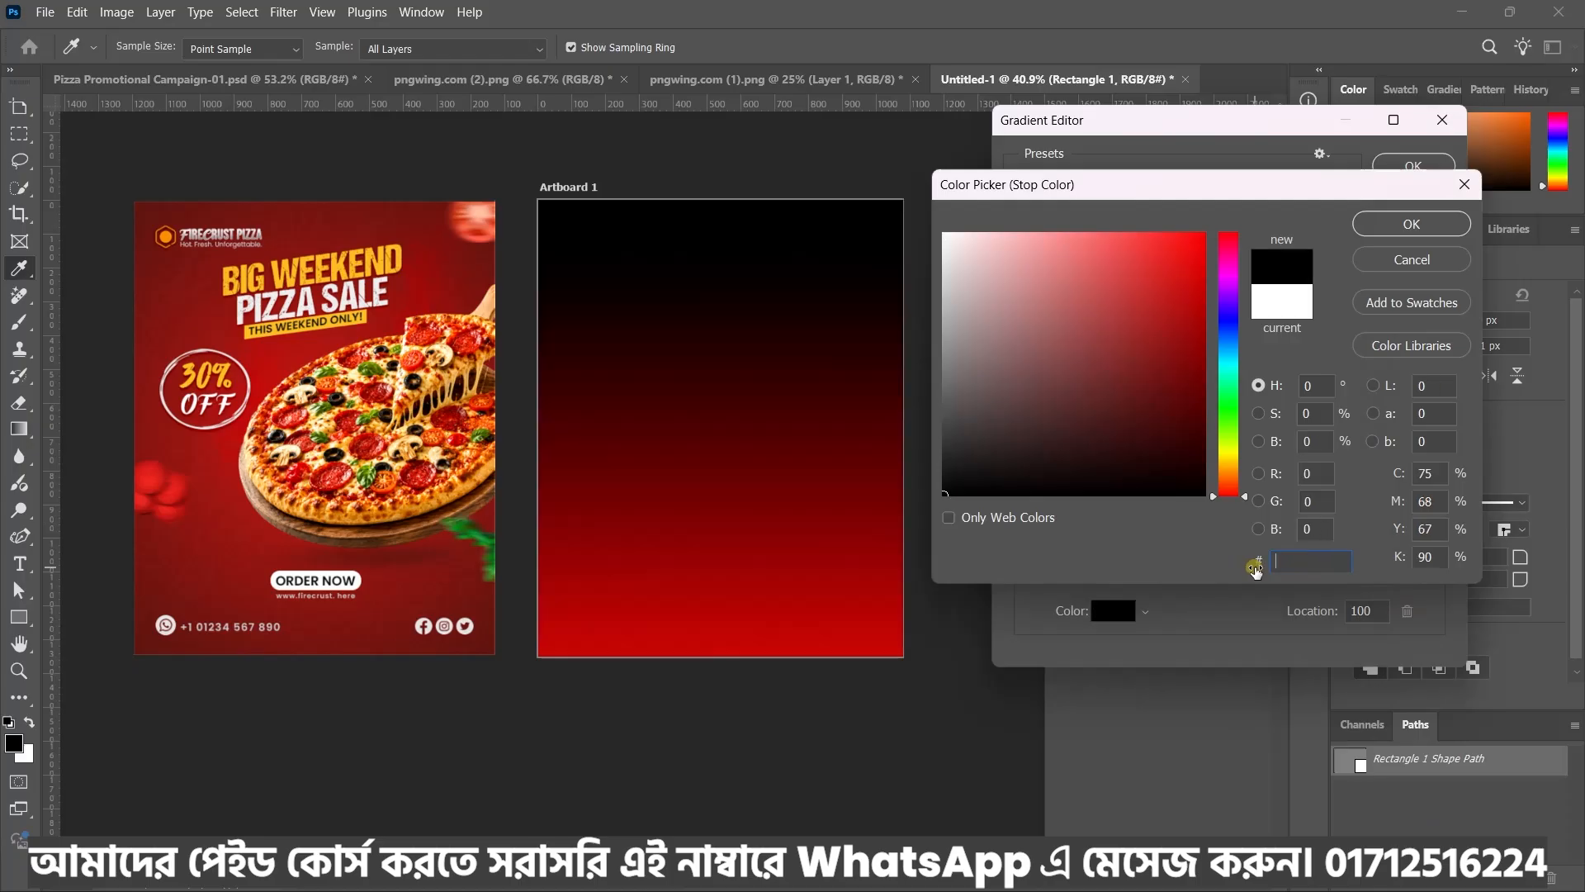
key(ctrl+v)
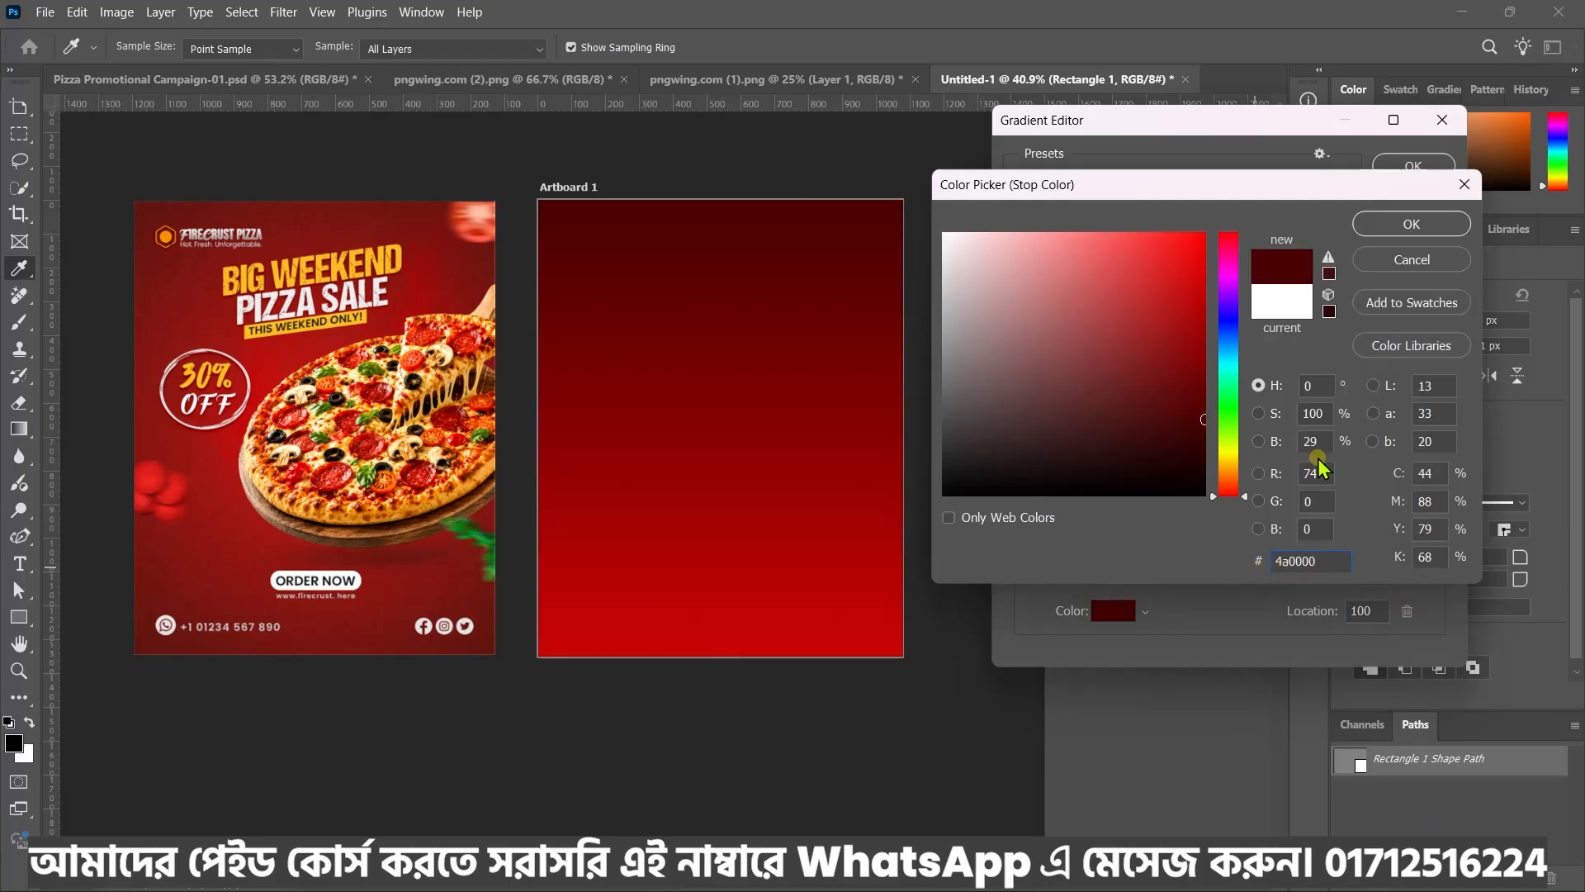
click(1412, 224)
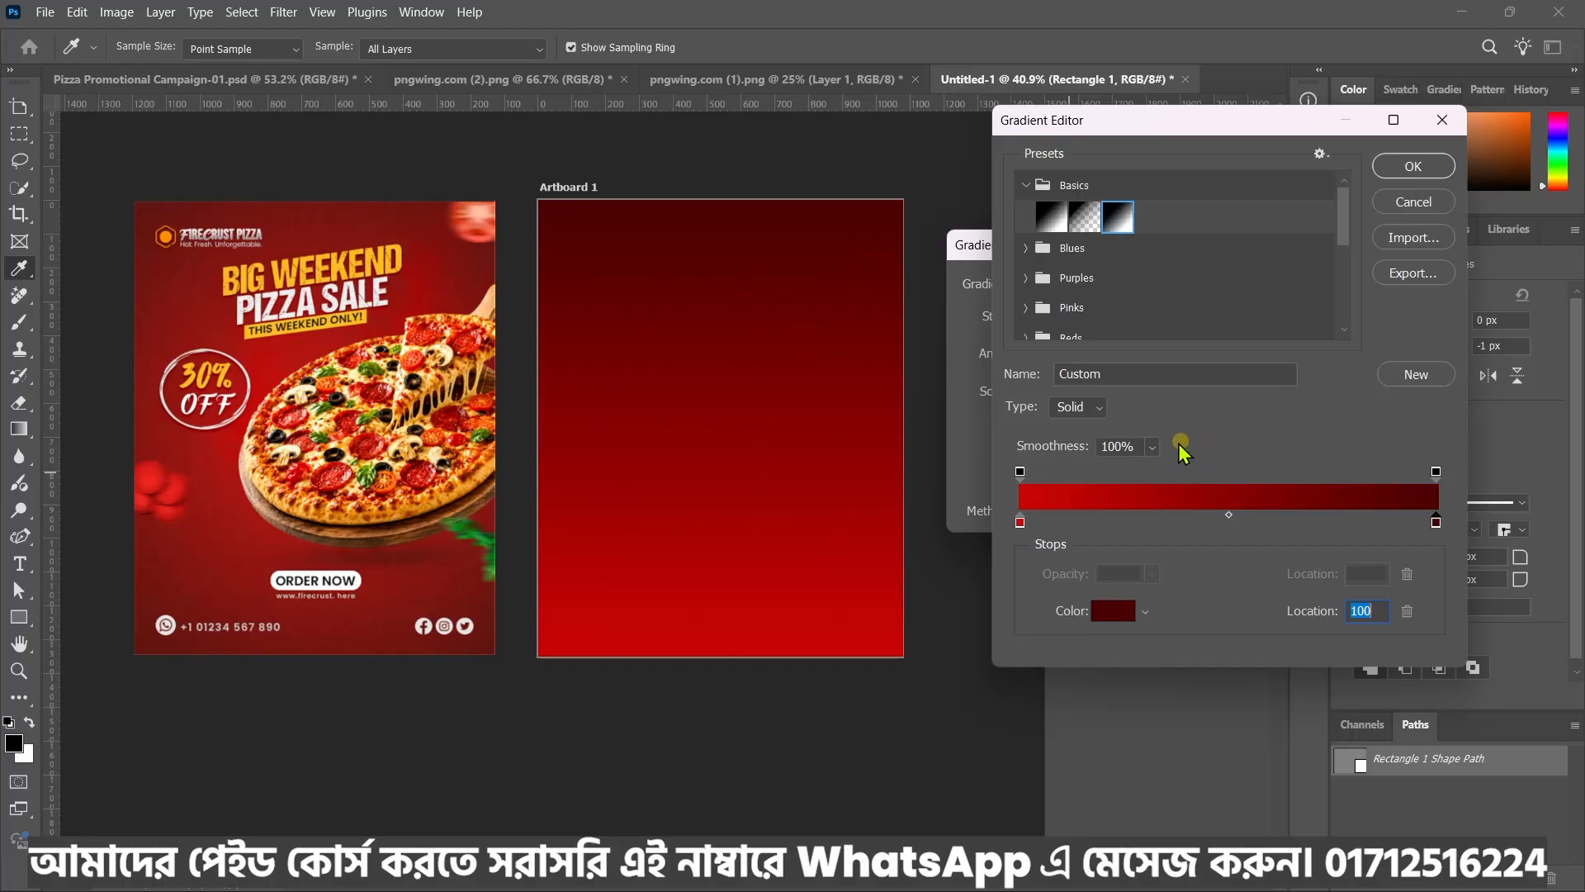
click(1413, 166)
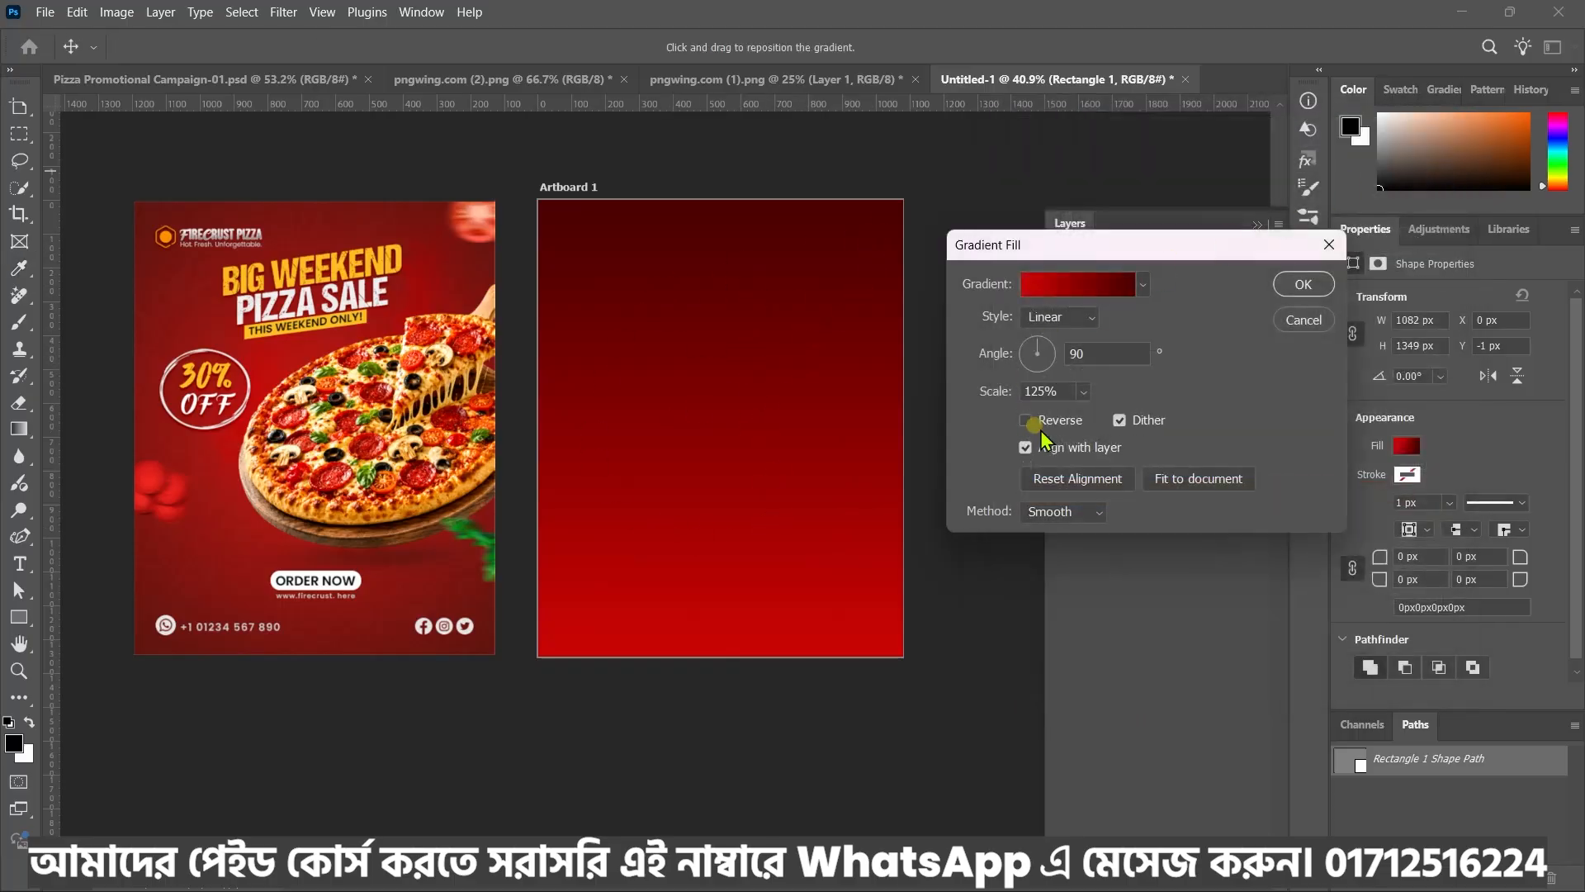
Change the gradient fill's style to Radial and set its angle to -90°
click(1090, 325)
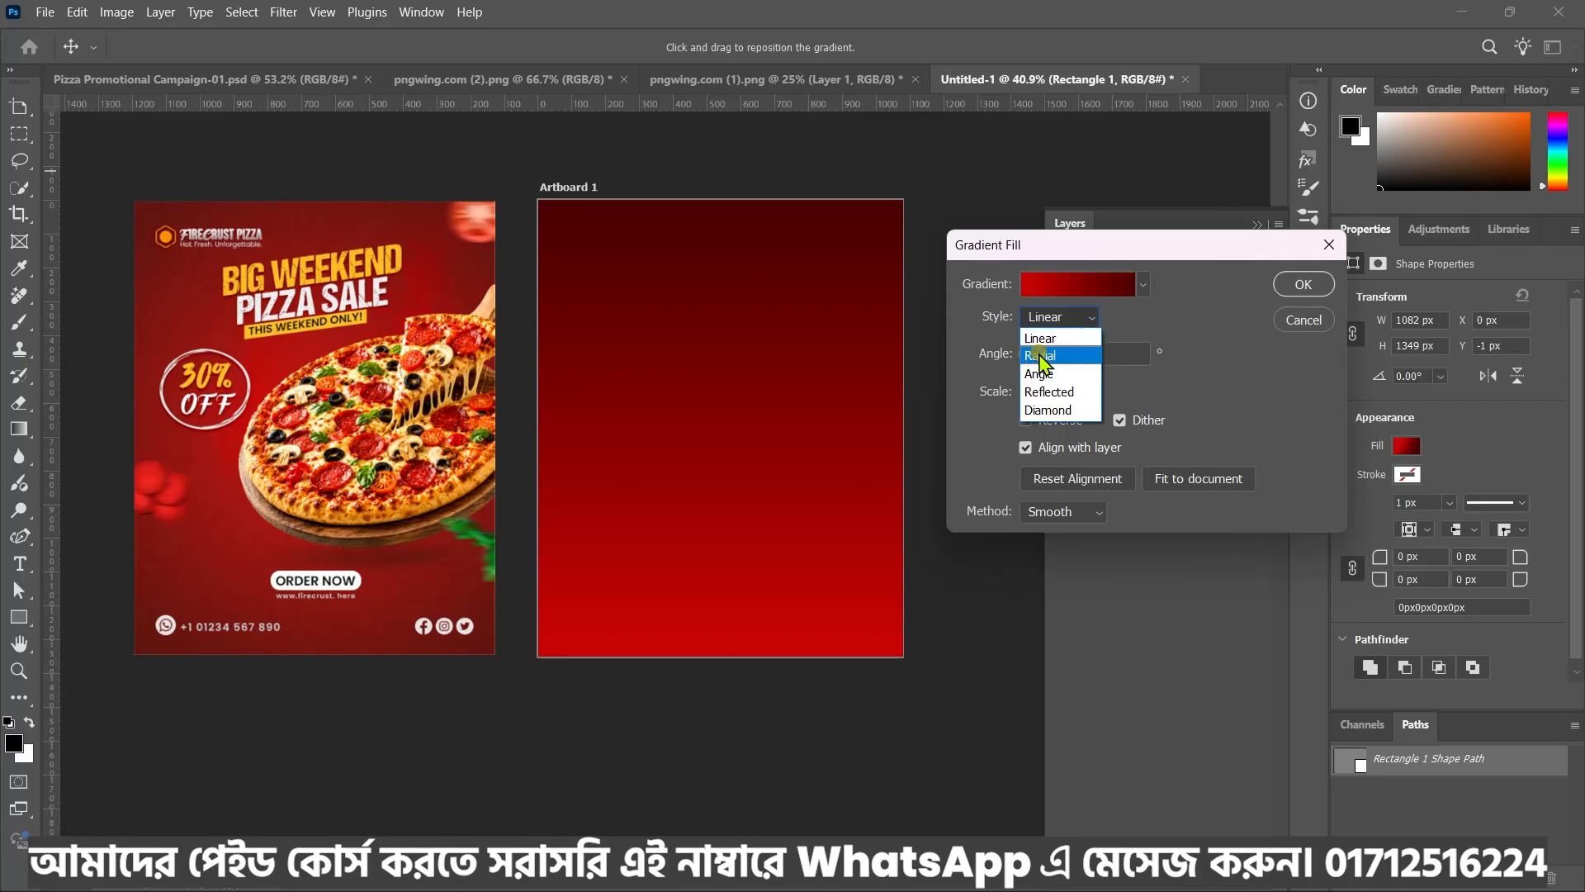
click(1043, 355)
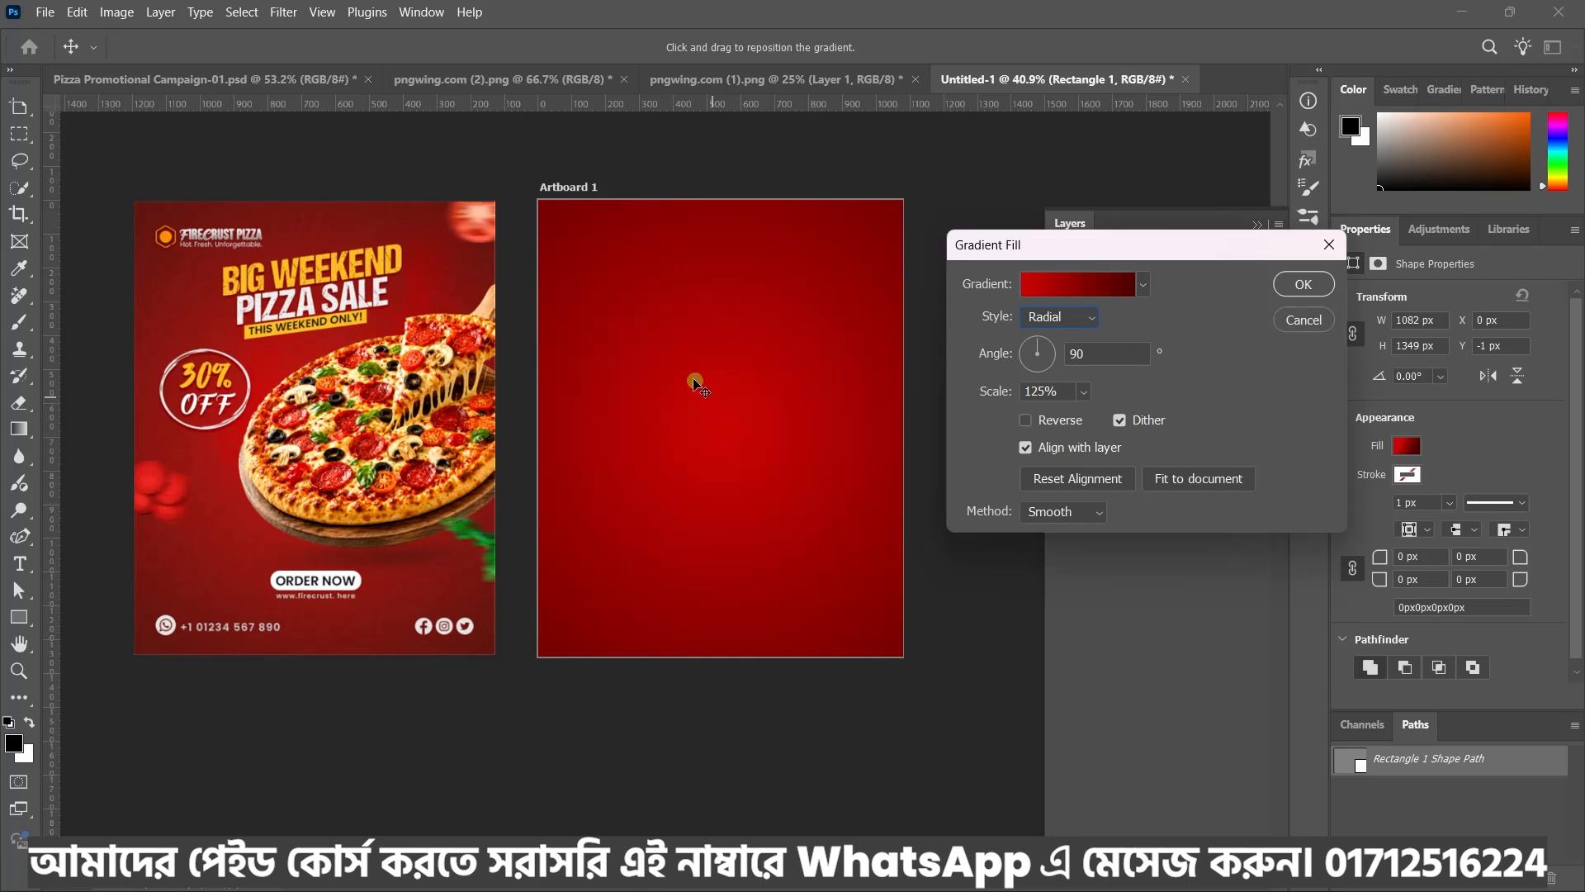
drag(1129, 347, 998, 364)
key(BackSpace)
text(-90)
key(Return)
Try reversing the gradient's colours and shifting its centre on the artboard, and restore the original colour order
click(1027, 421)
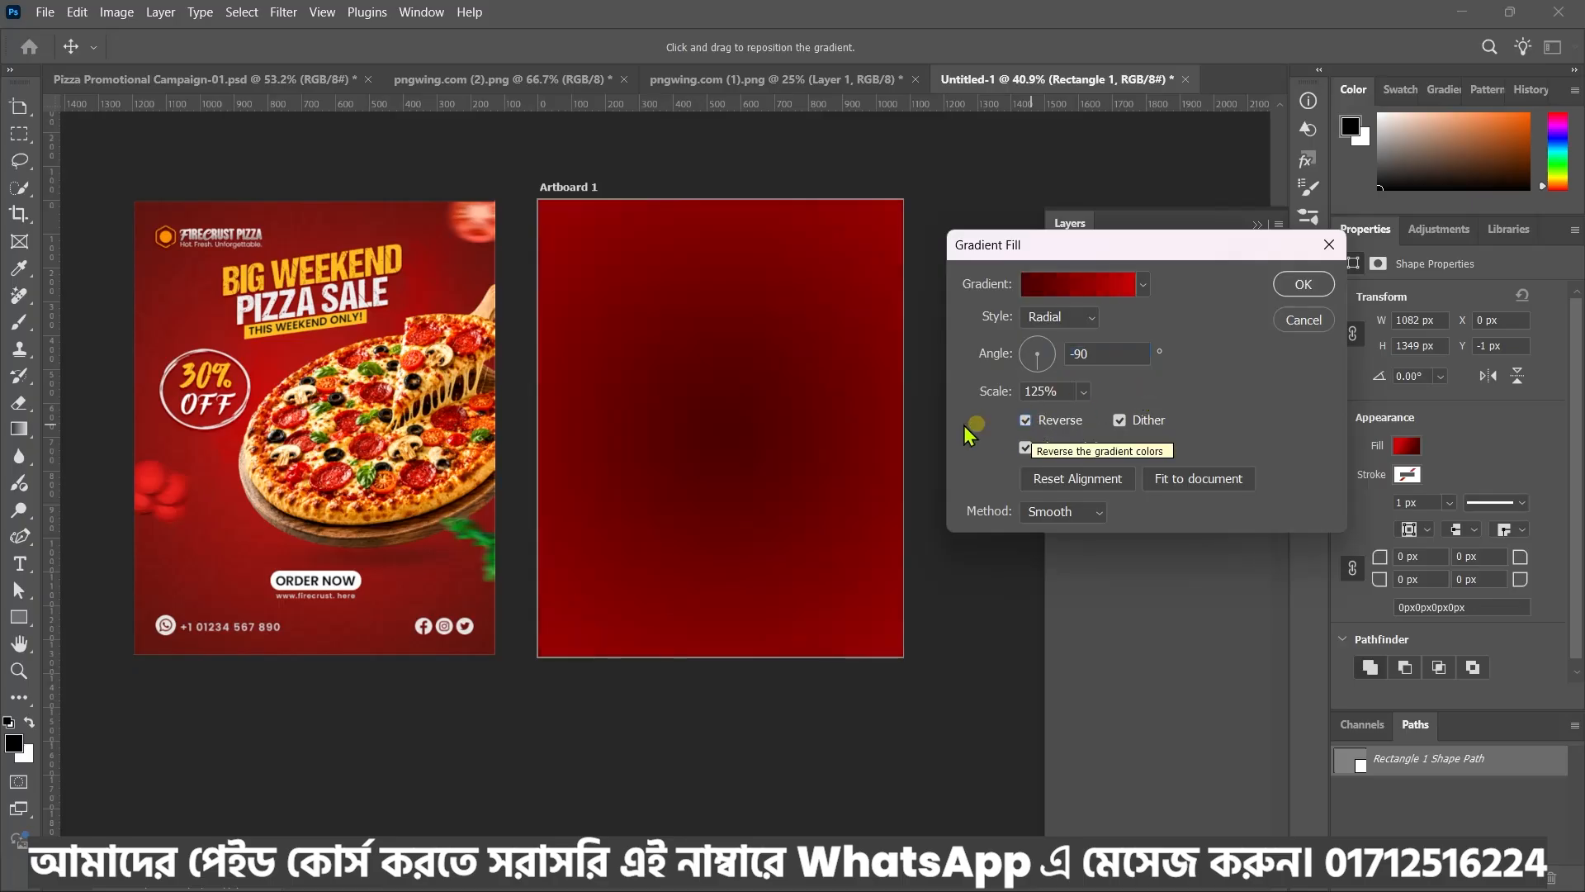
mouse_move(699, 490)
mouse_down()
mouse_move(803, 476)
mouse_move(717, 503)
mouse_up()
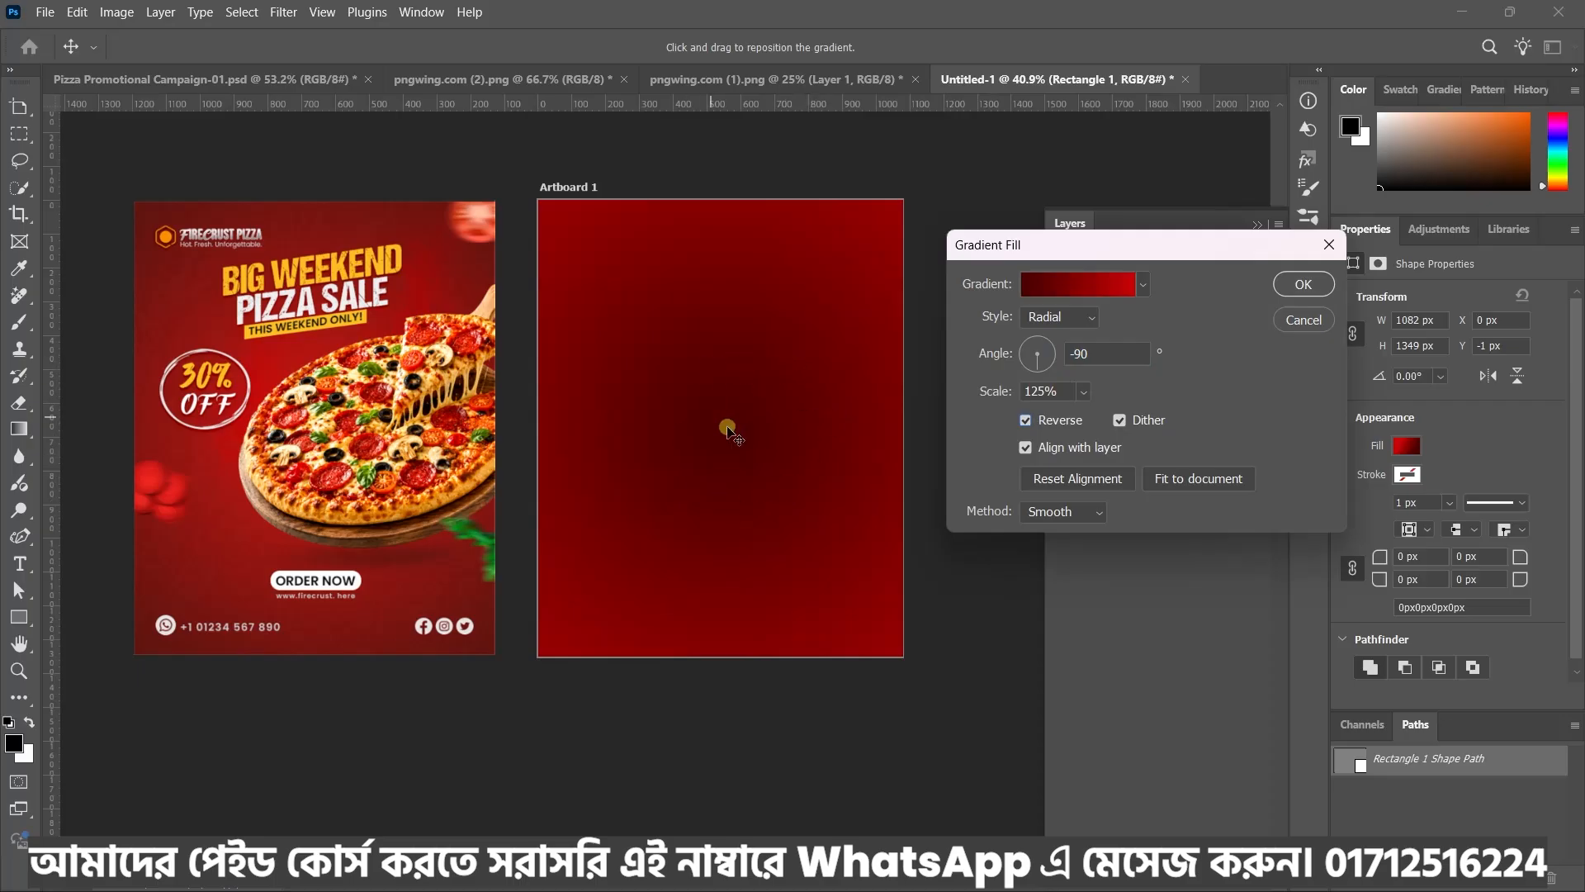
click(668, 478)
click(1026, 422)
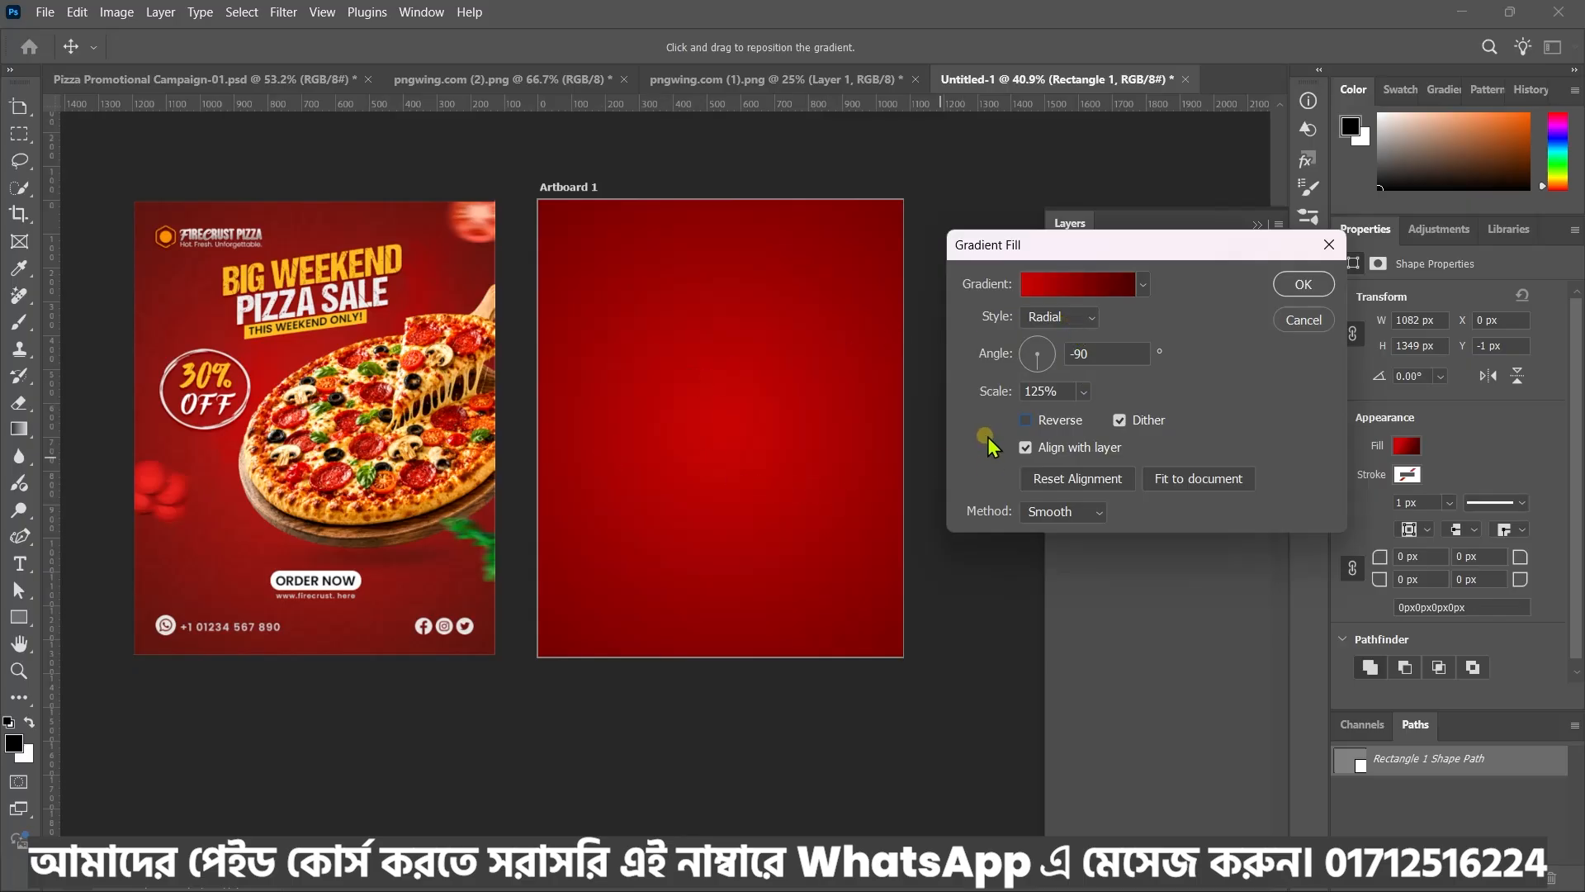
Reduce the radial gradient's scale to 96%, adjust its centre position on the artboard, and apply the gradient fill
mouse_move(993, 395)
mouse_down()
mouse_move(1156, 397)
mouse_move(974, 410)
mouse_up()
drag(969, 412, 963, 414)
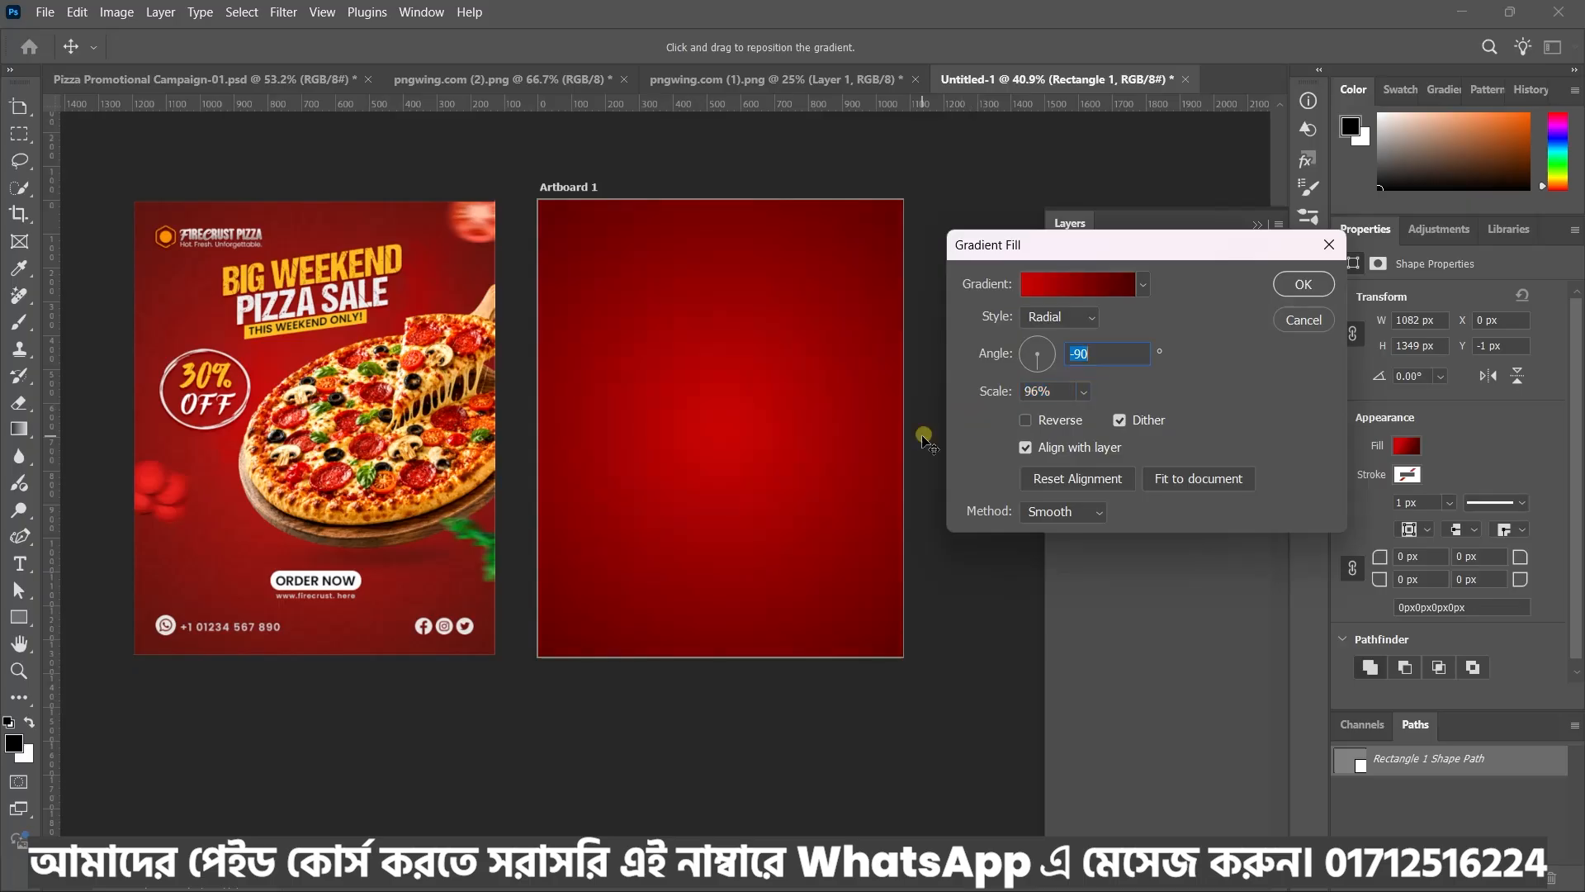
mouse_move(819, 467)
mouse_down()
mouse_move(766, 504)
mouse_move(809, 496)
mouse_up()
click(1303, 283)
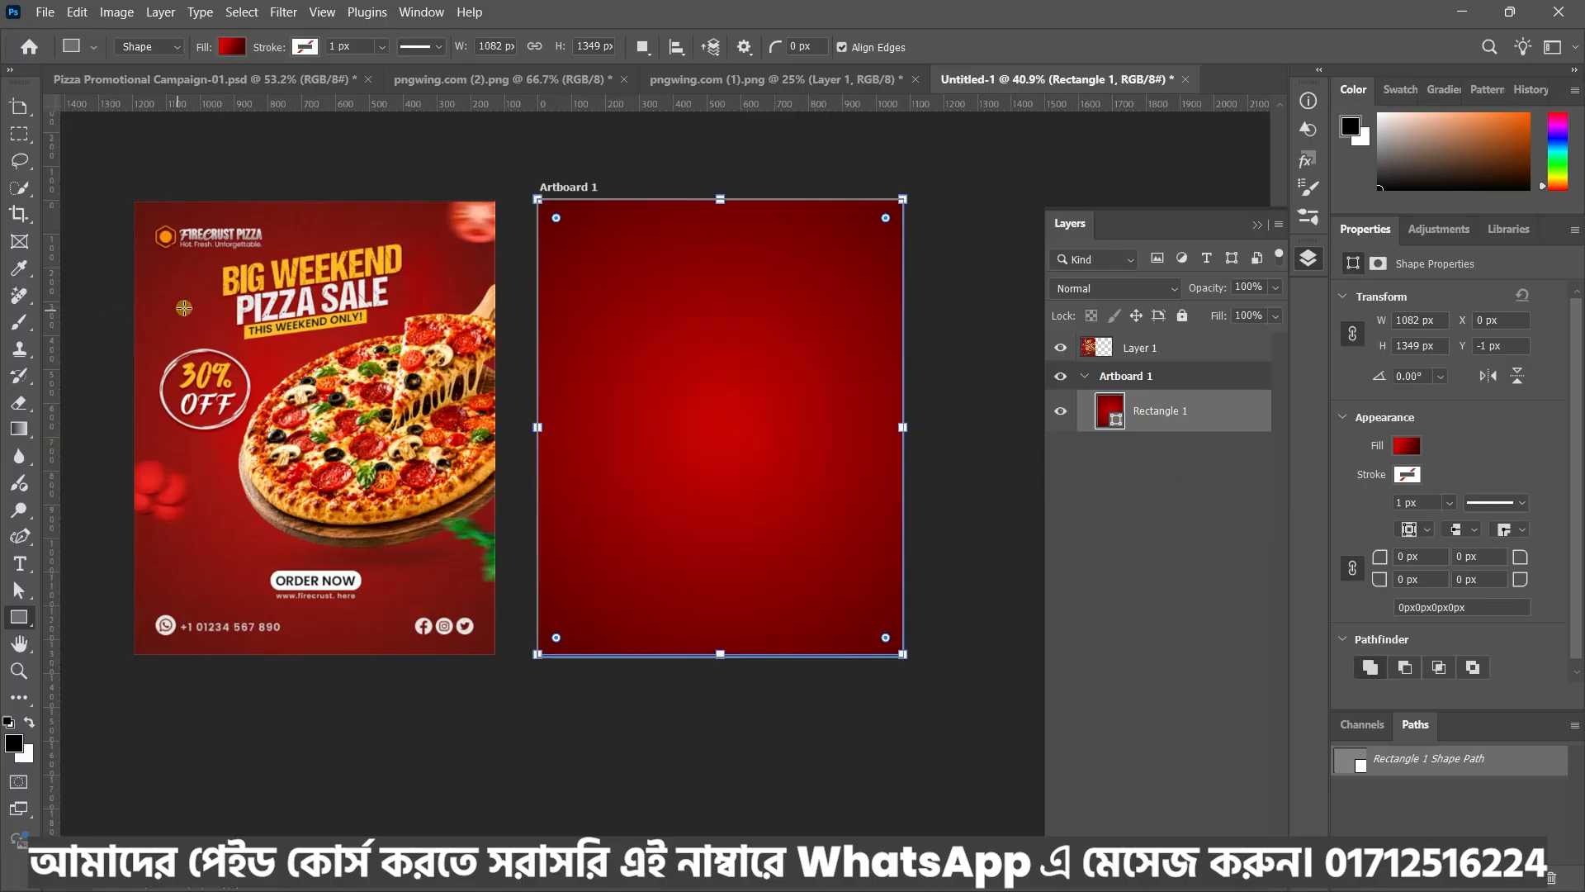
Examine the reference poster's red background up close around the headline and compare it with the gradient artboard
scroll(185, 292, up, 10)
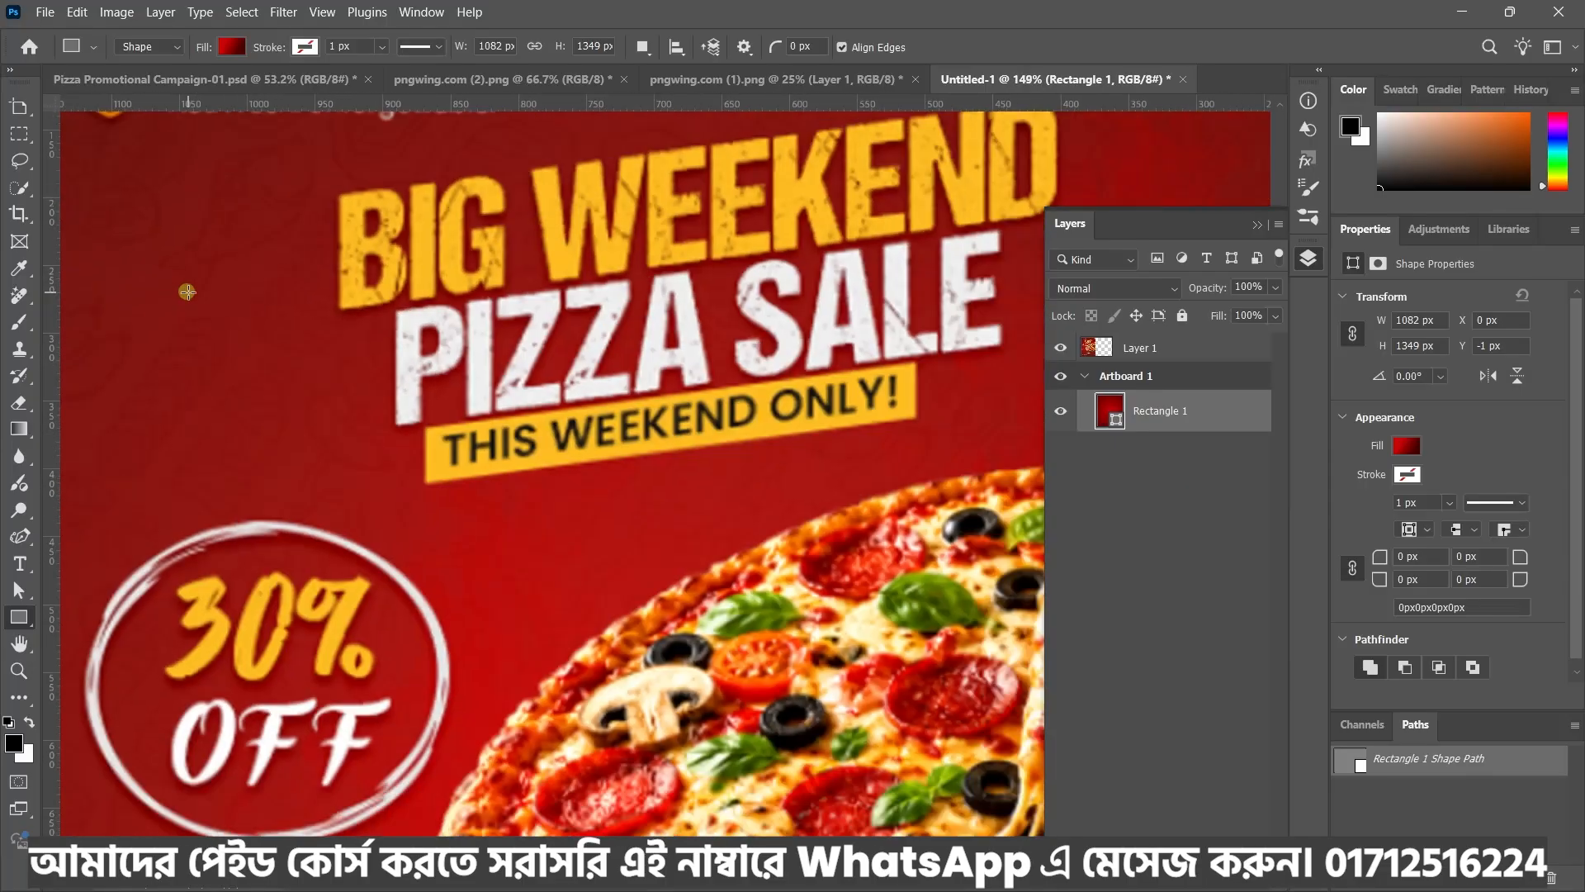
scroll(172, 417, up, 5)
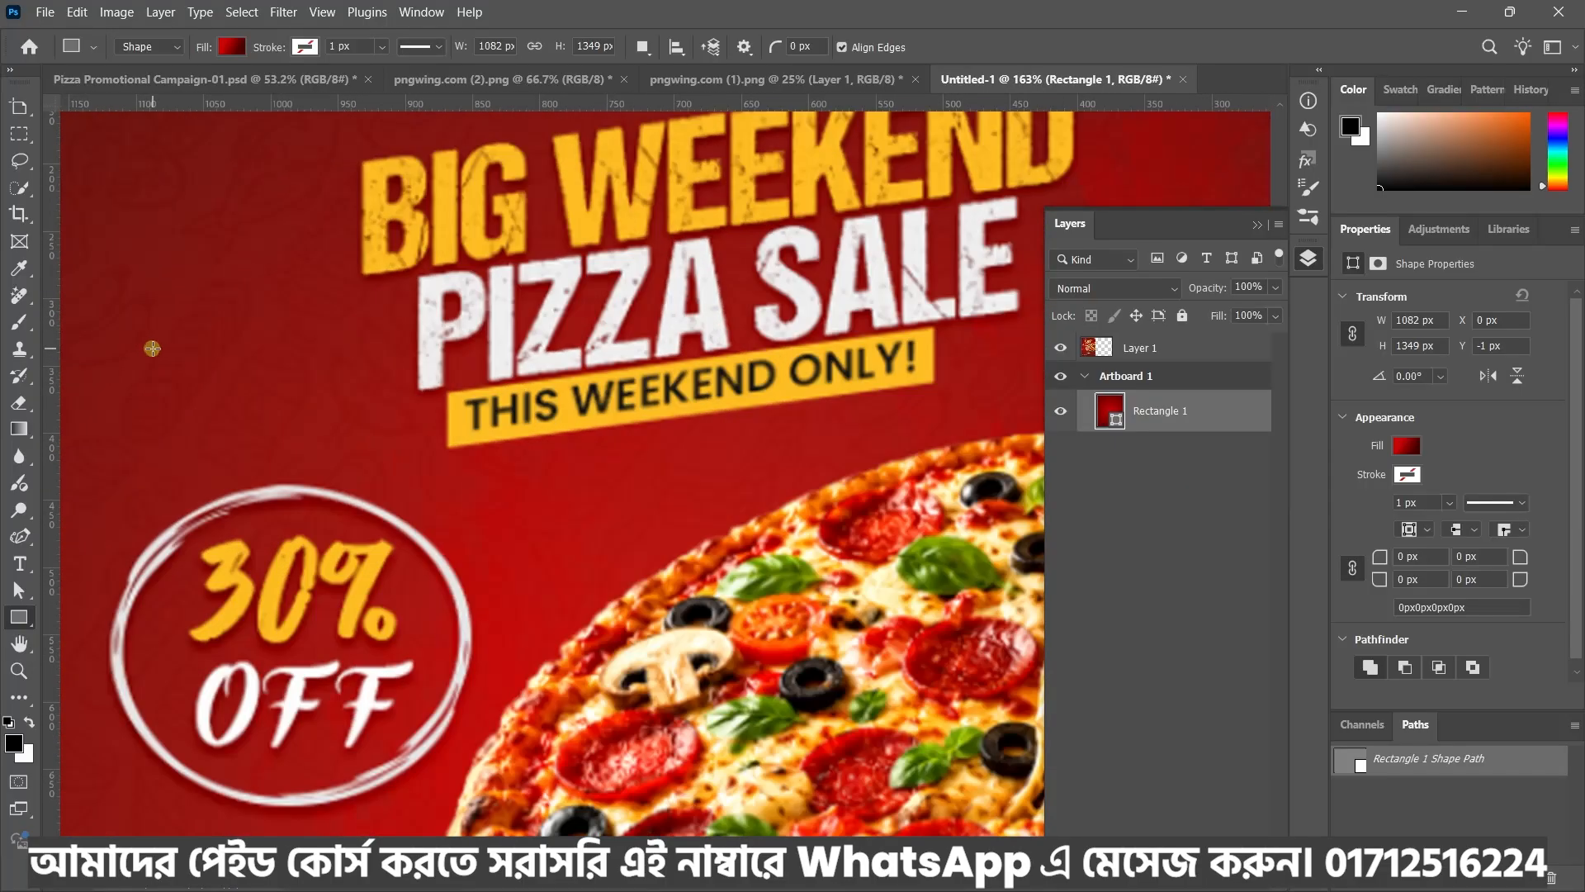
scroll(152, 348, down, 12)
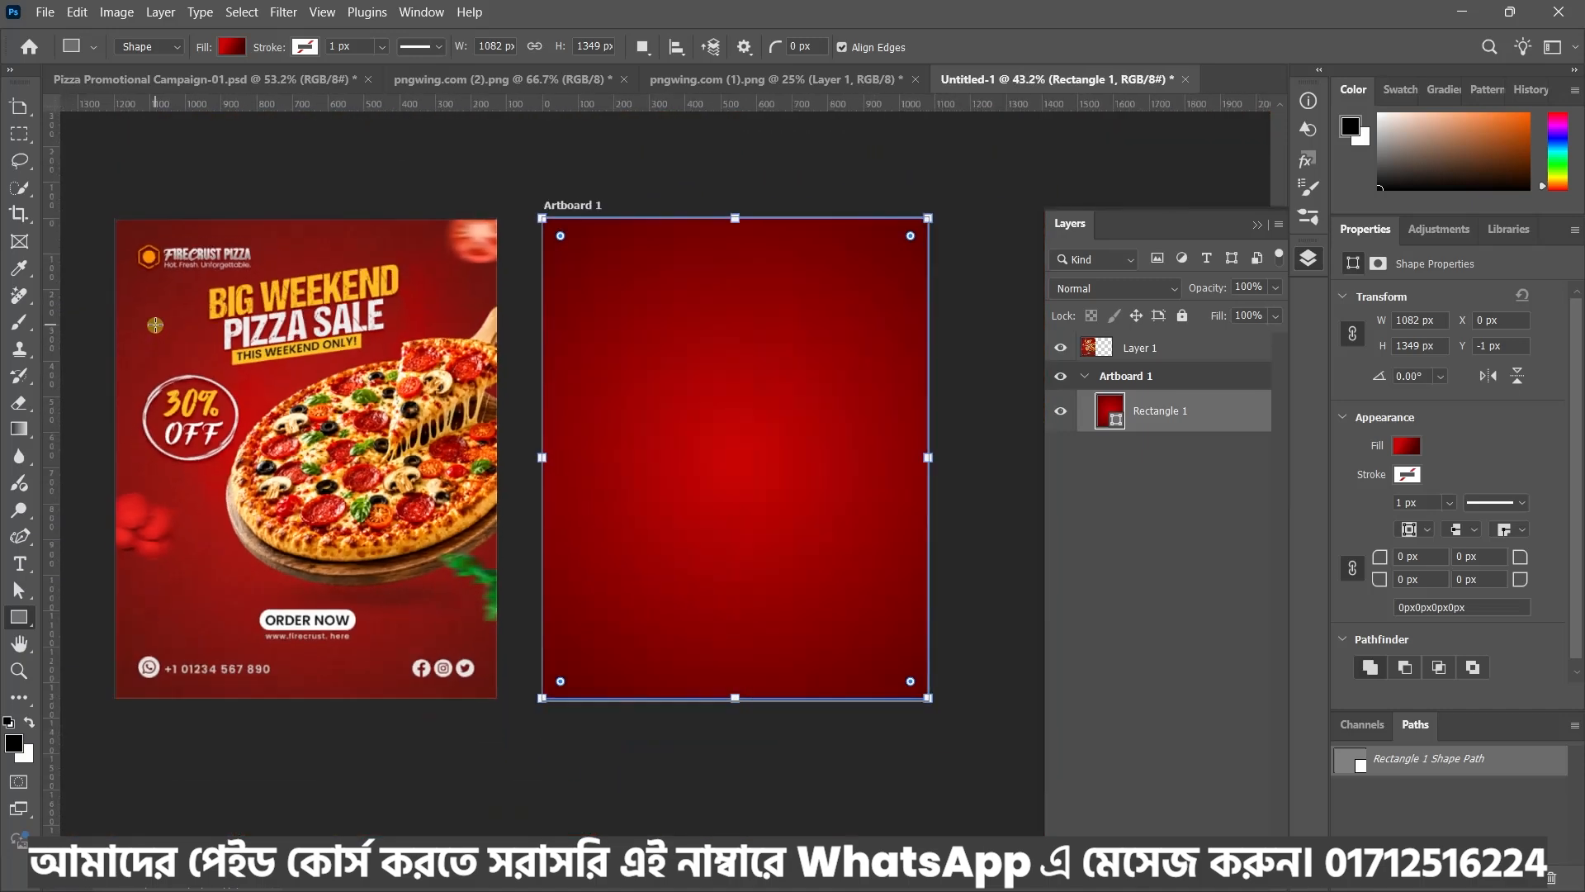
scroll(155, 325, down, 2)
scroll(710, 419, up, 3)
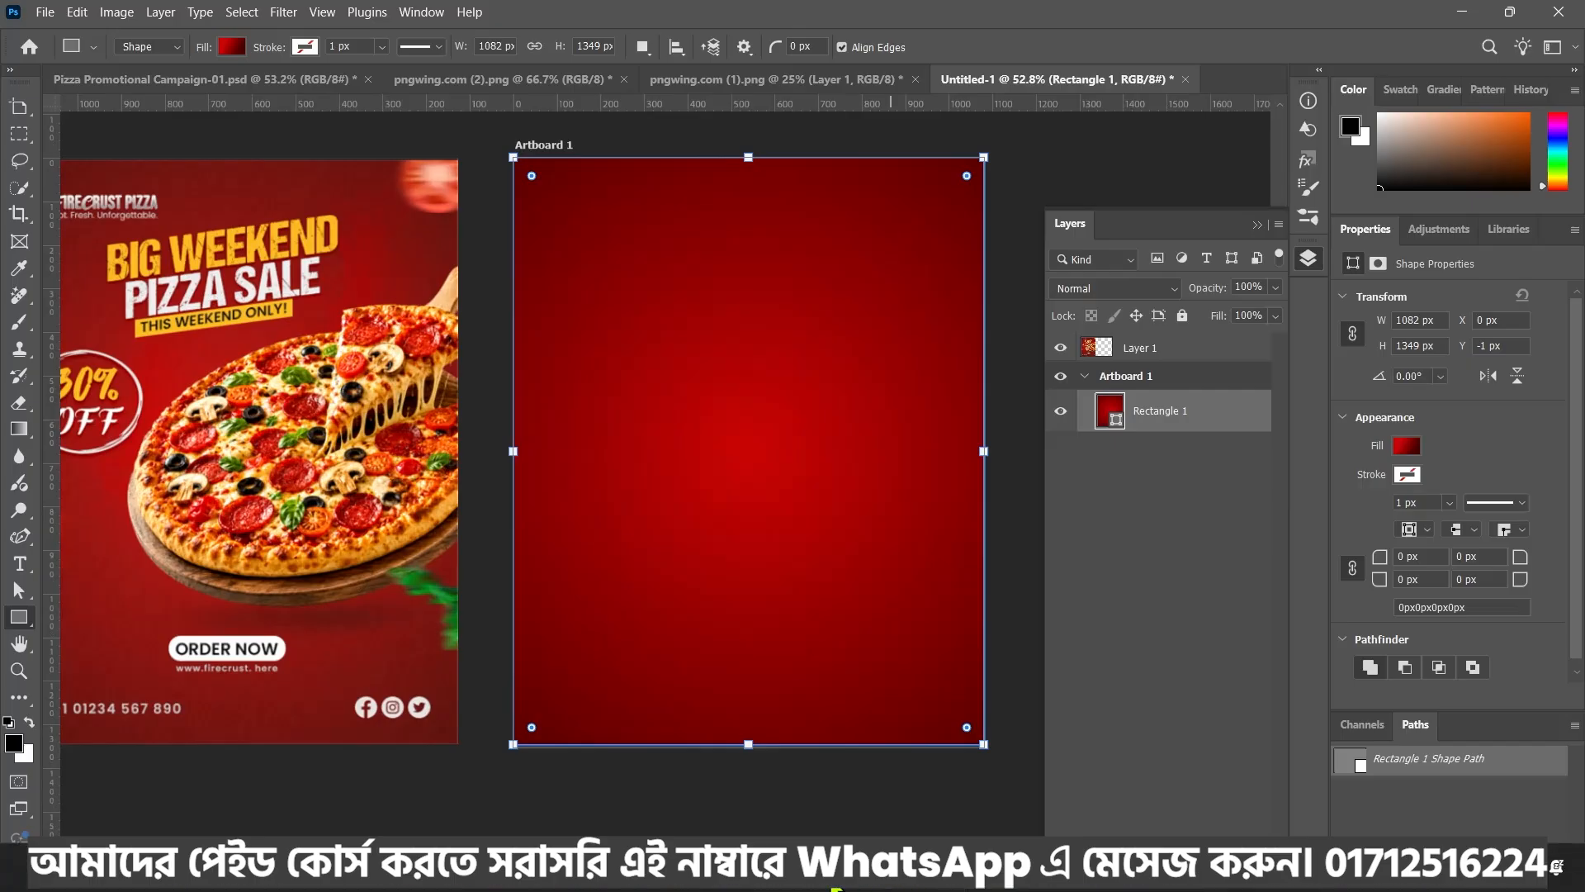
Switch to the browser, copy the line-art food texture from the Google image results, and paste it onto the Photoshop artboard
click(836, 888)
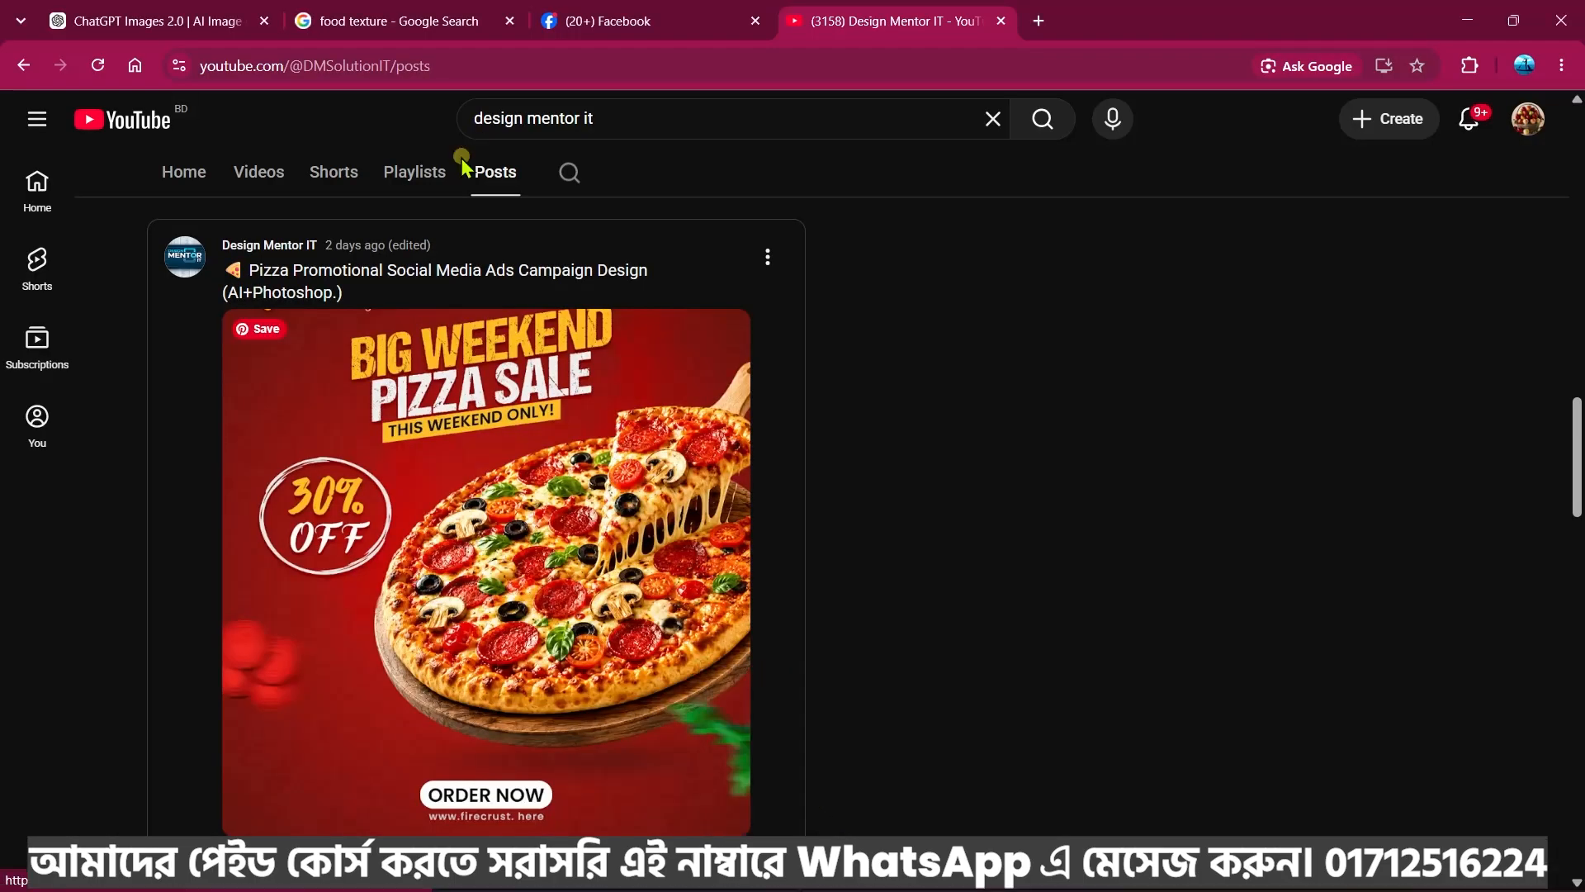
click(341, 25)
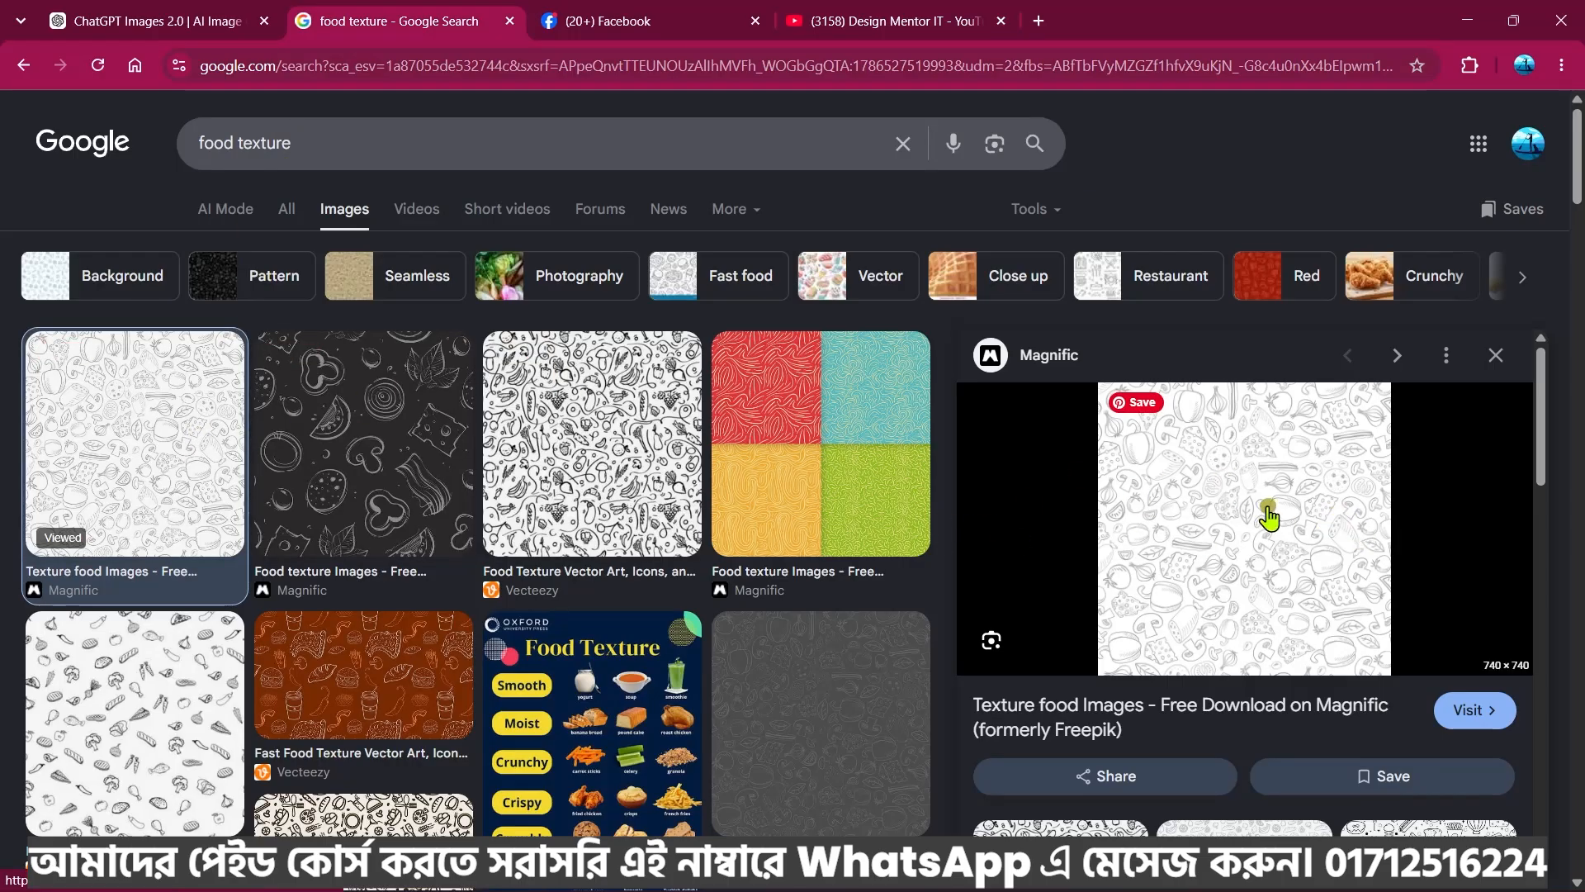
right_click(1217, 471)
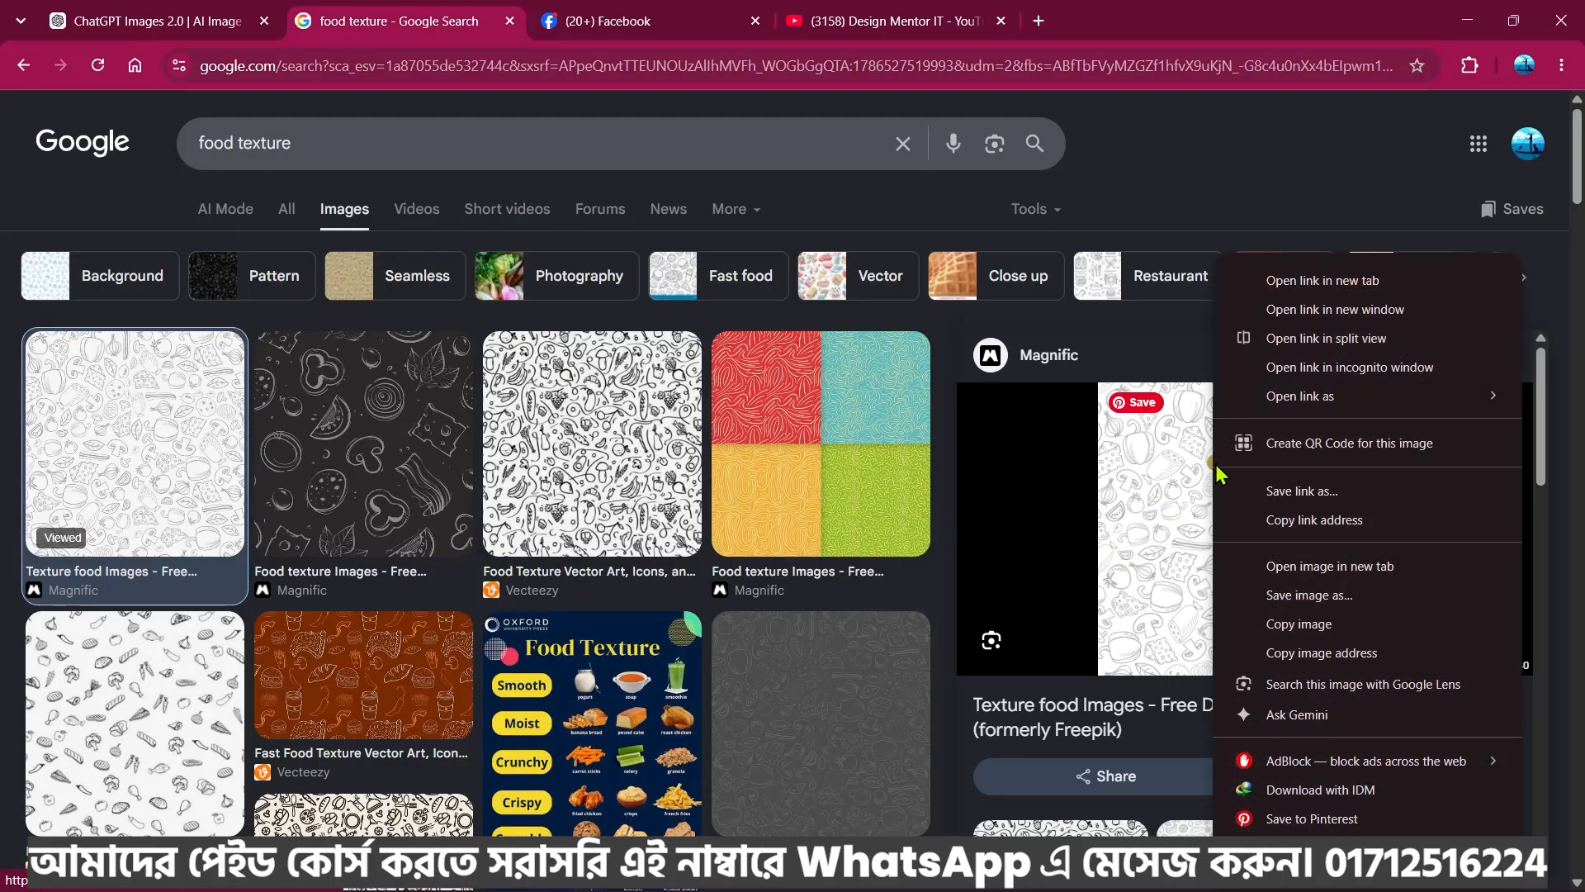
click(1288, 625)
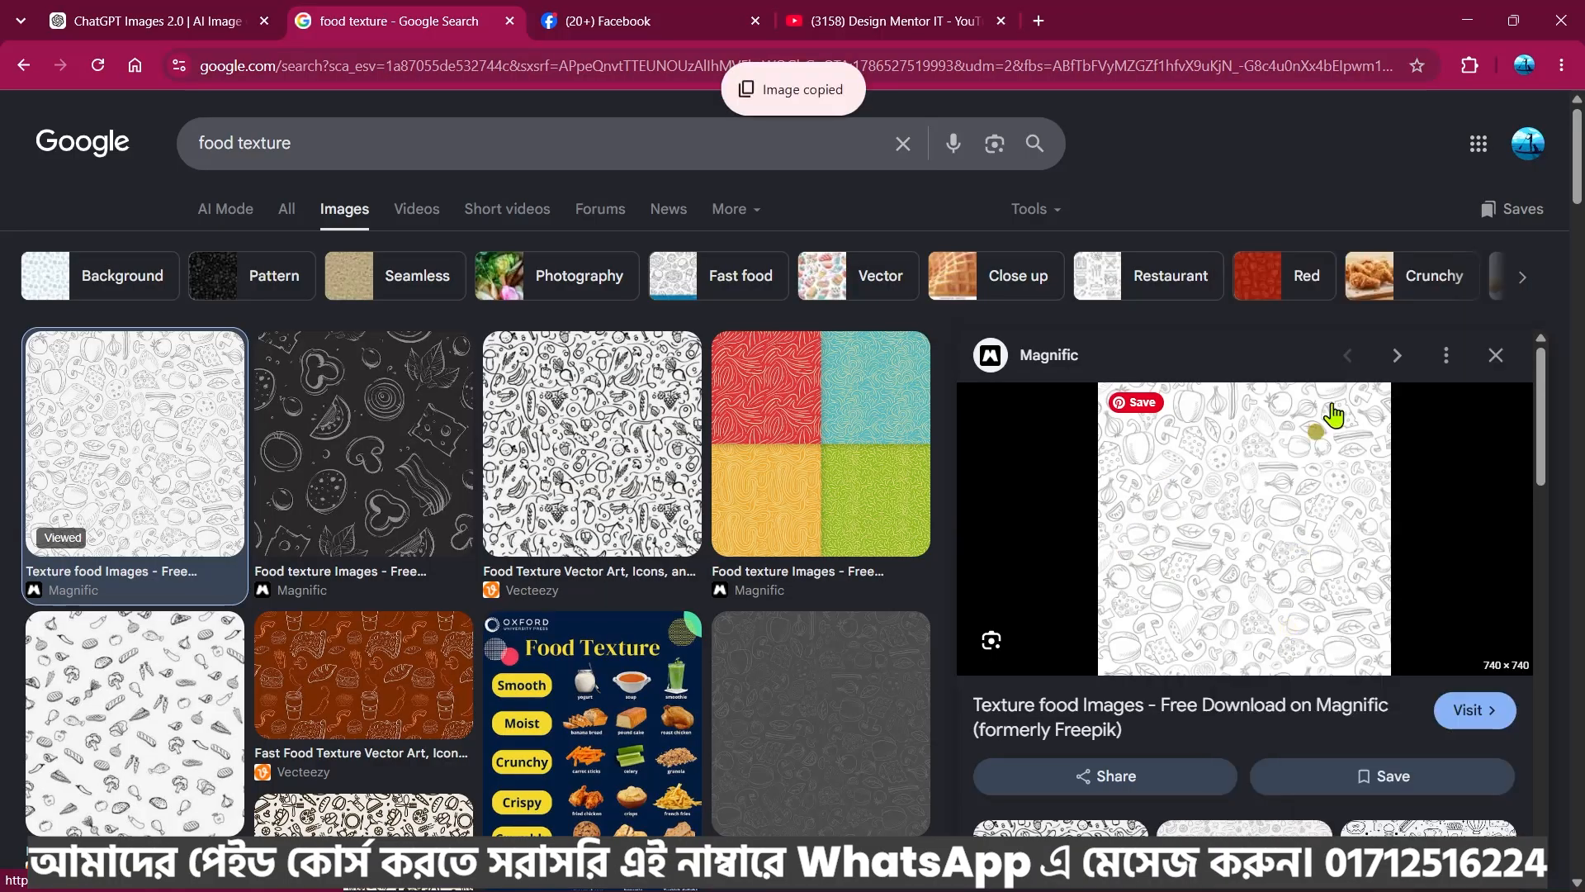
key(alt+Tab)
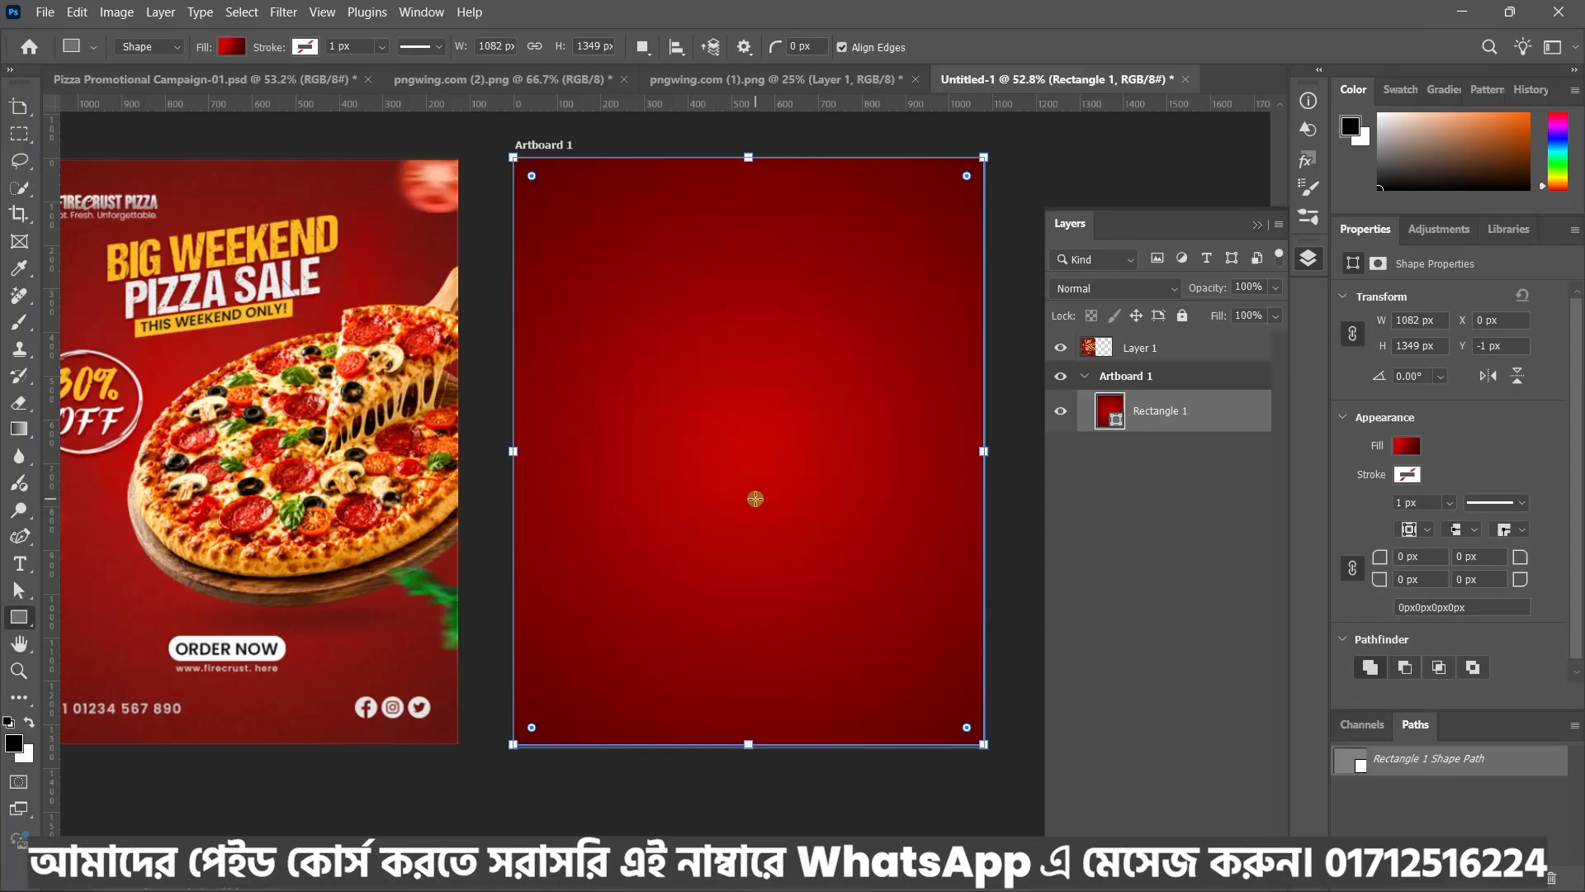
key(v)
key(ctrl+v)
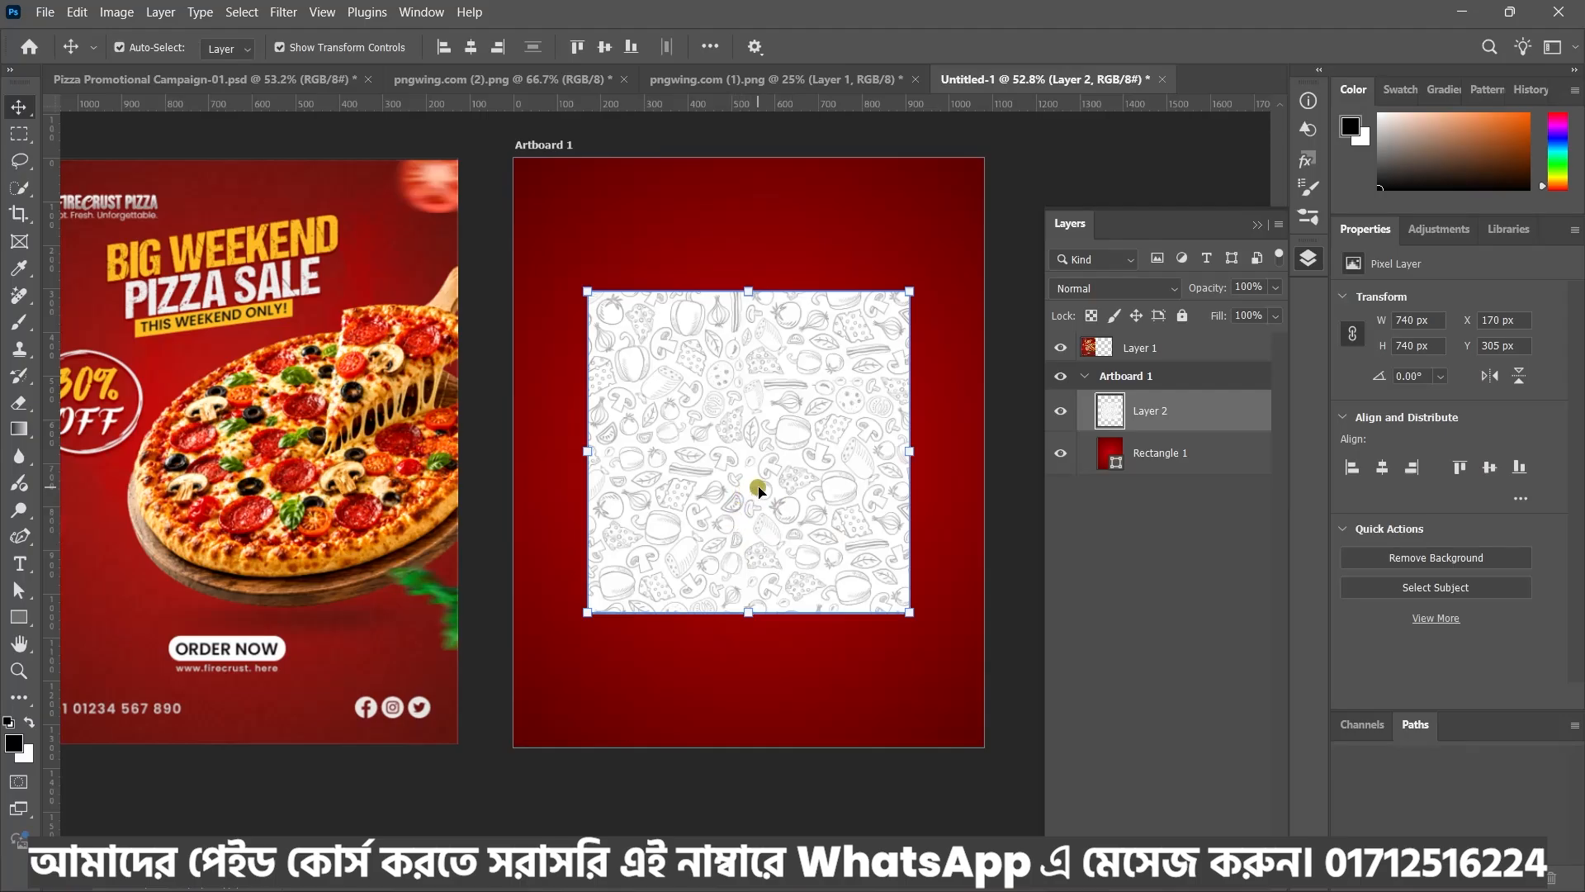
Try scaling the pasted food texture to about 202% and positioning it to cover the artboard
drag(748, 613, 750, 789)
scroll(708, 549, down, 2)
drag(712, 557, 756, 560)
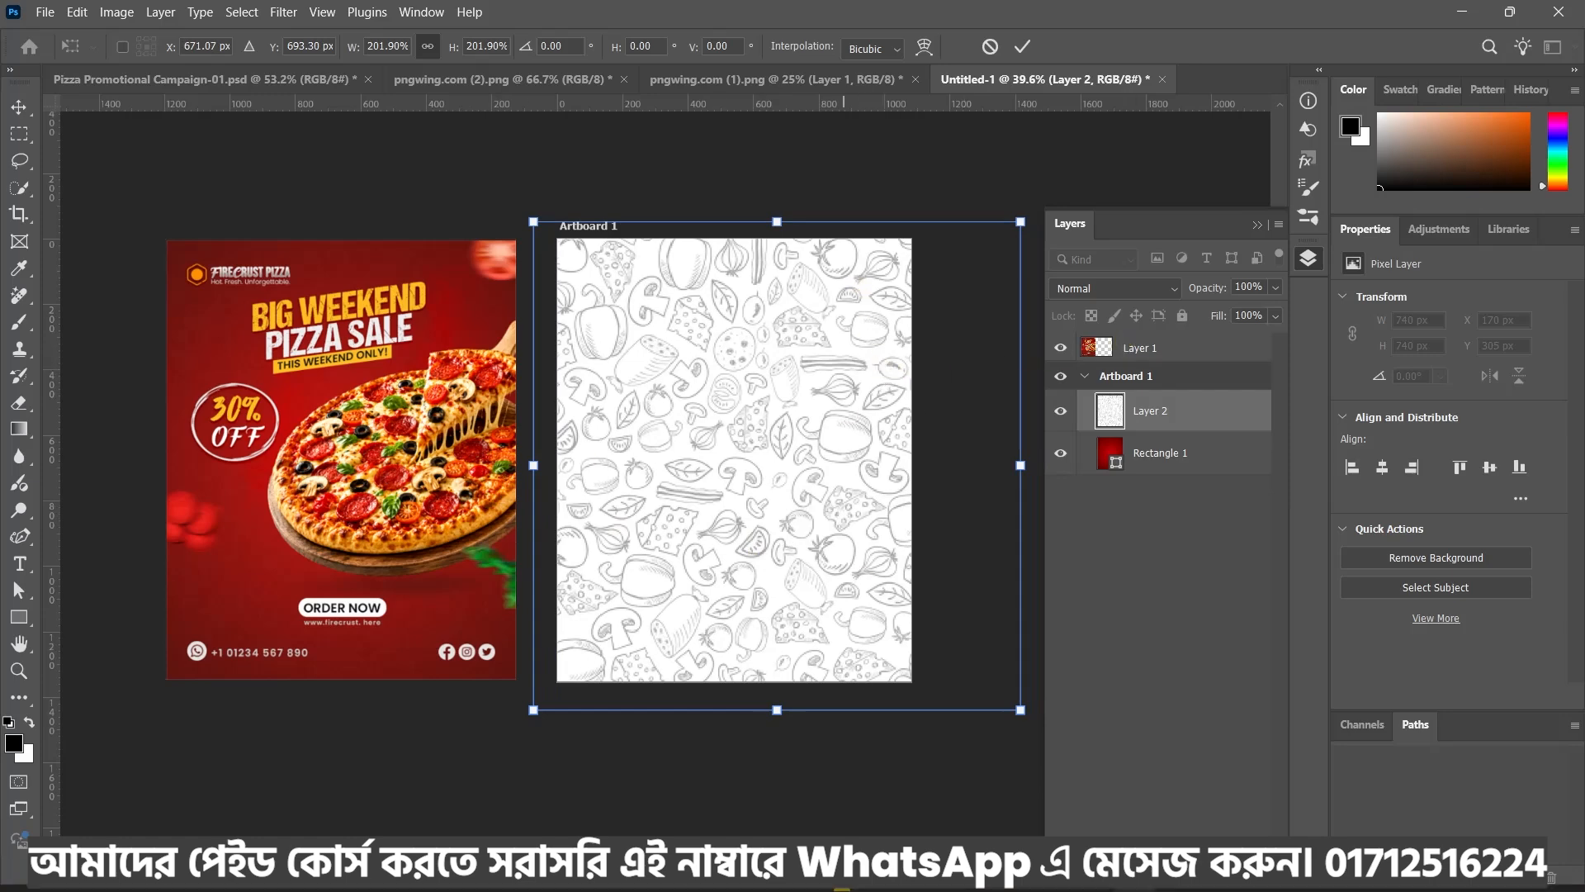
Switch back to the browser and search Google Images for "pizza texture"
mouse_move(807, 888)
click(814, 756)
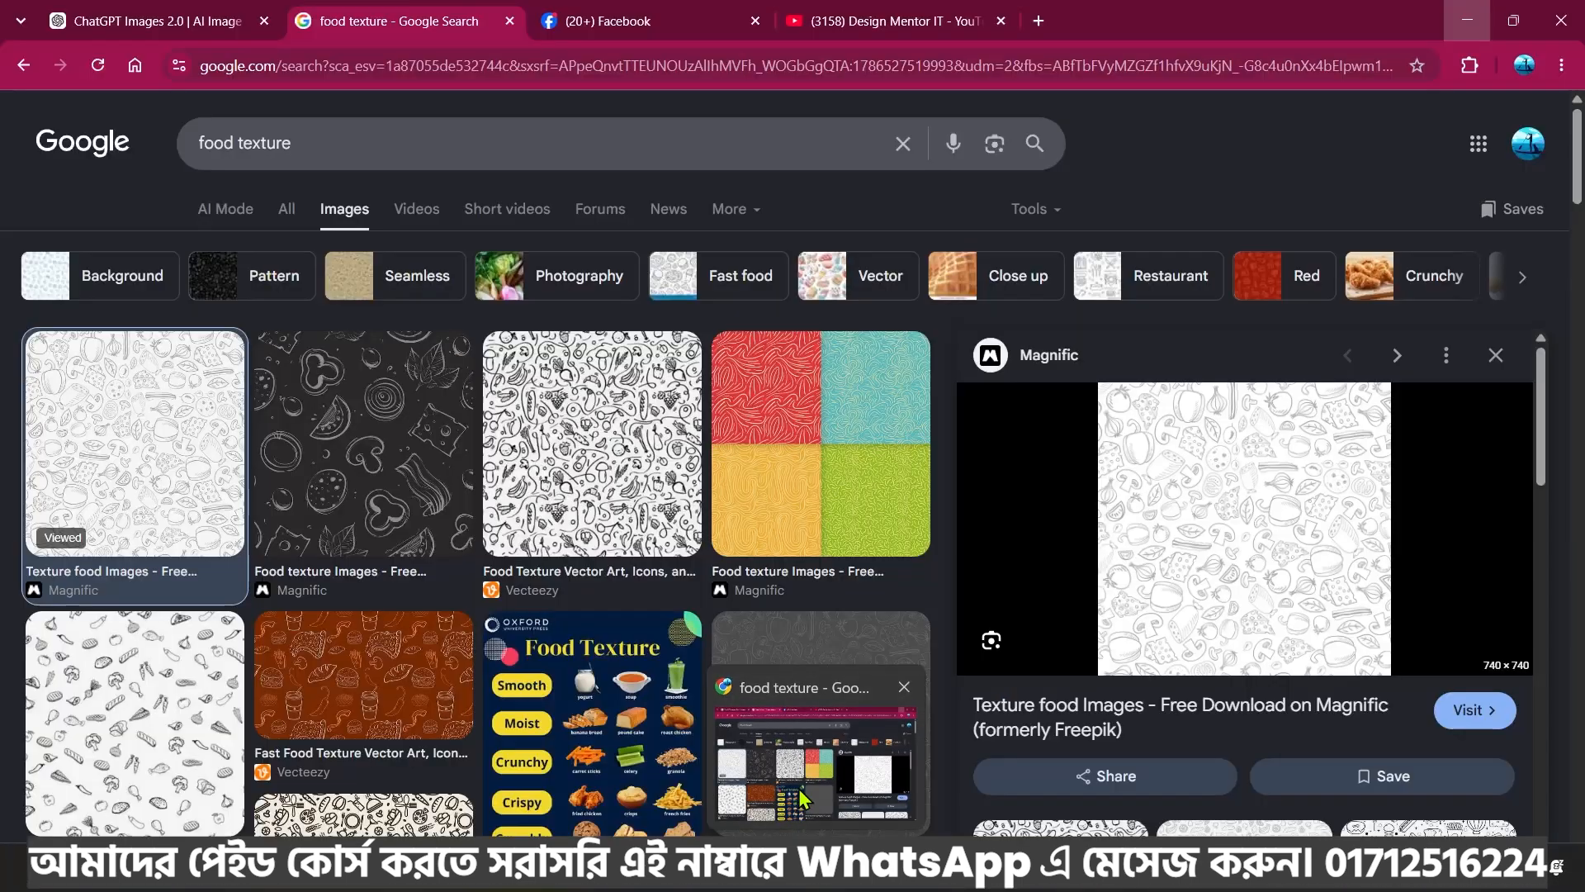
click(230, 142)
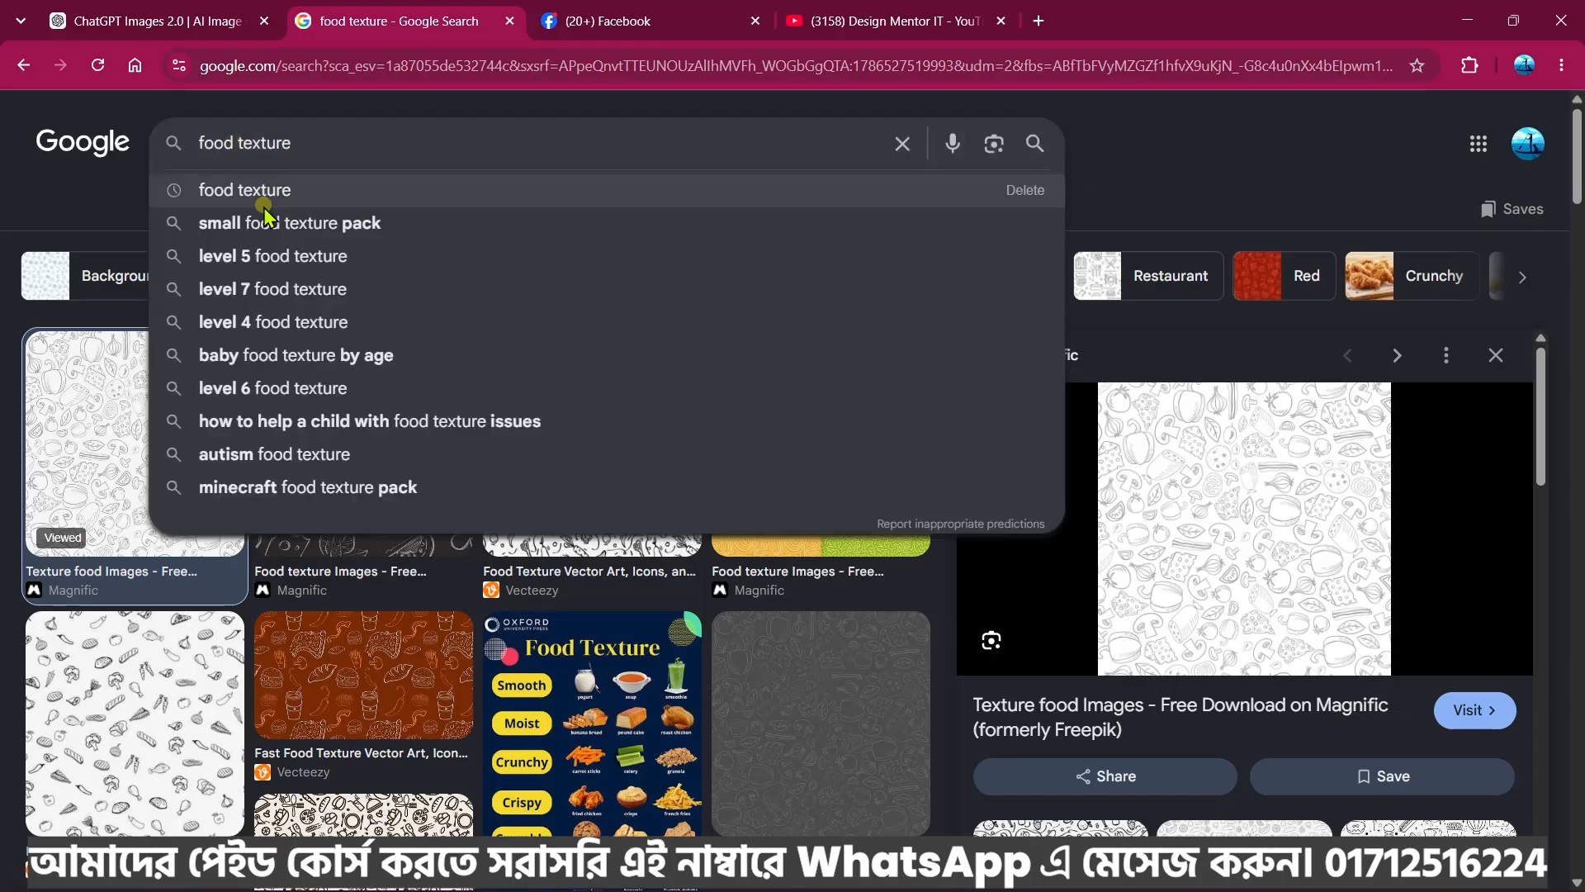
key(BackSpace)
key(BackSpace)
key(BackSpace)
key(BackSpace)
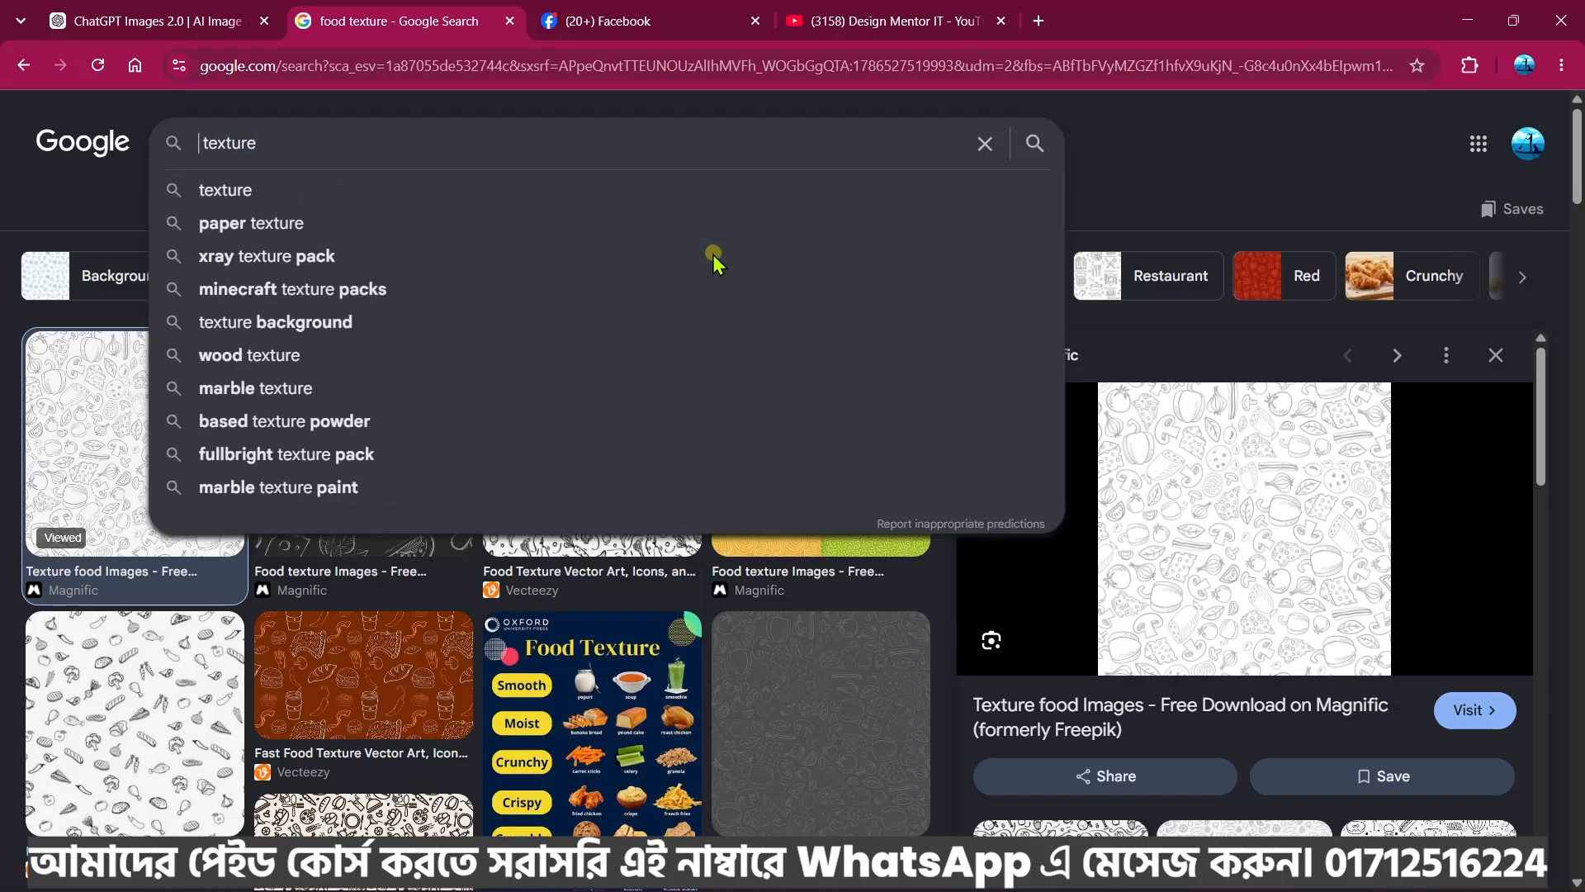
text(pizza)
key(Return)
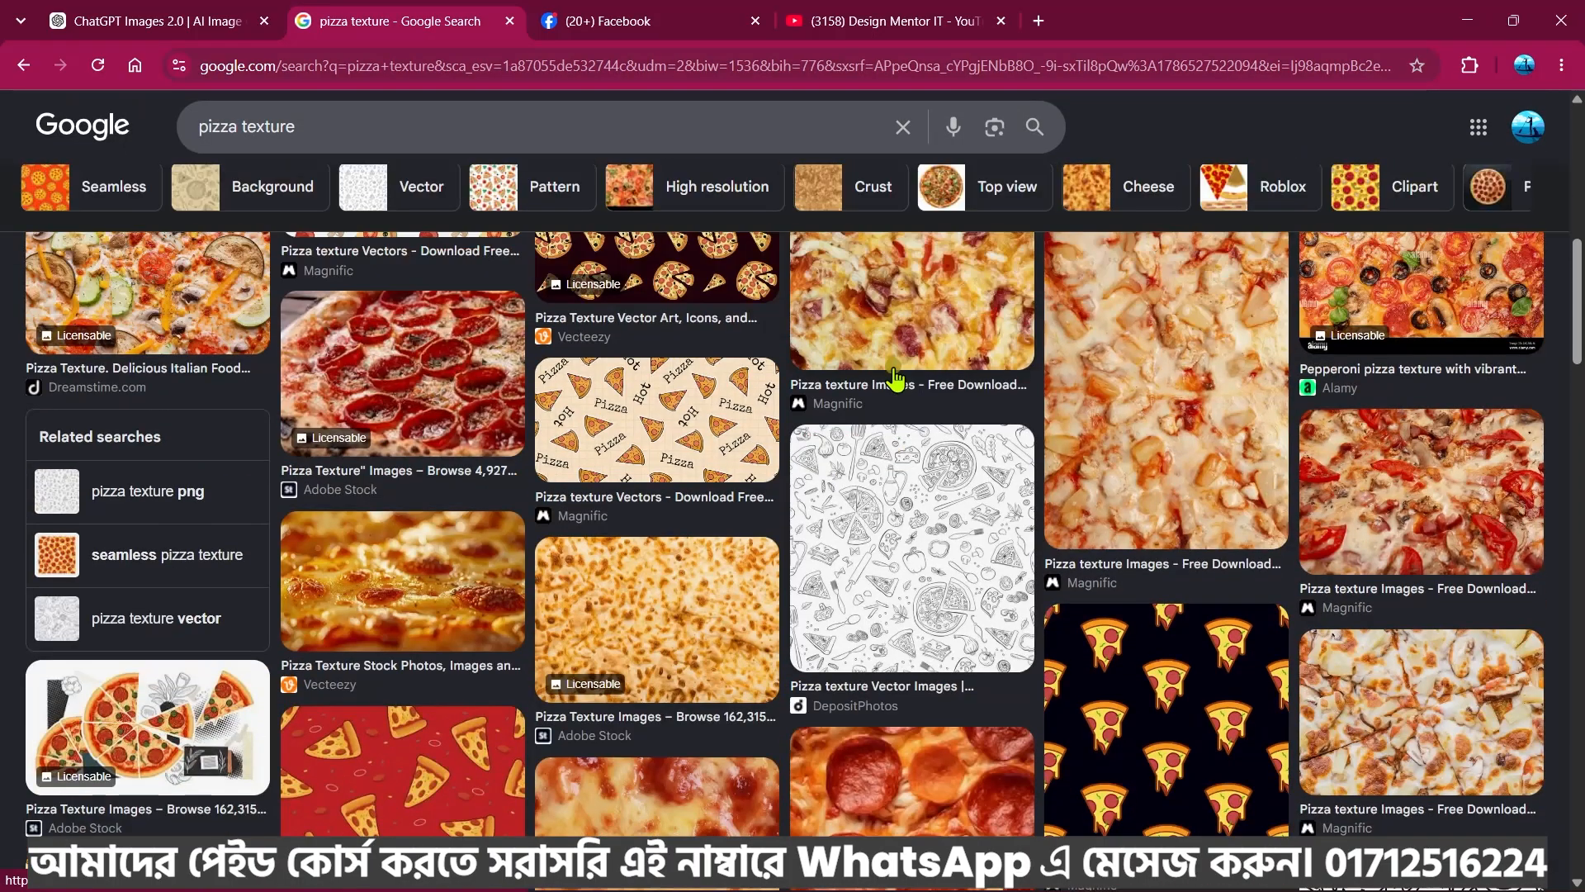
Copy the DepositPhotos line-art pizza texture and paste it onto the Photoshop artboard in place of the food texture
click(859, 559)
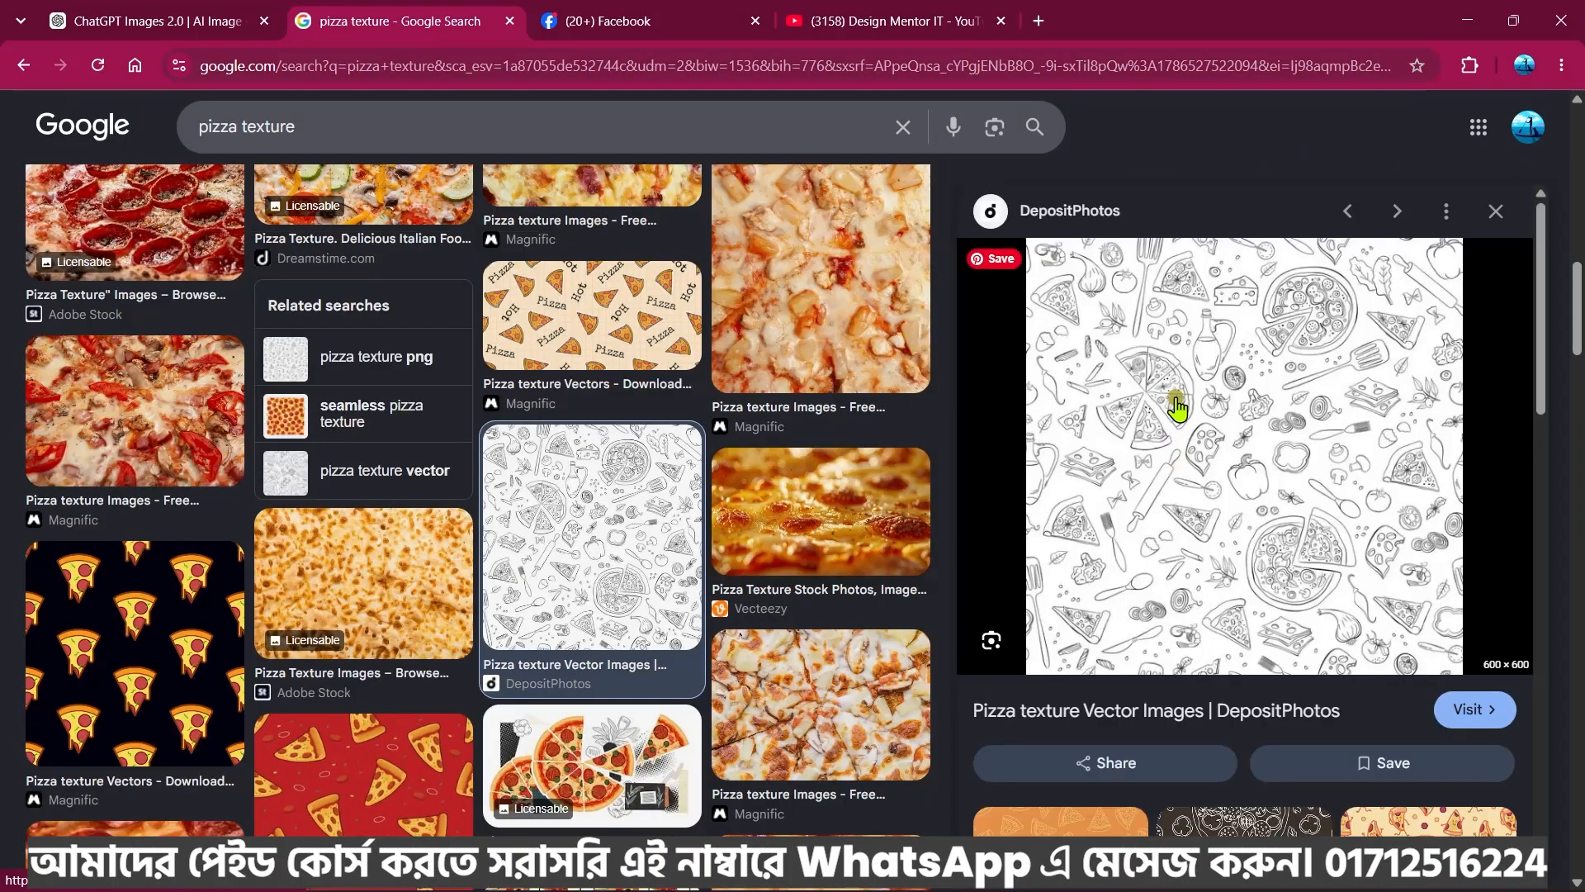
right_click(1163, 385)
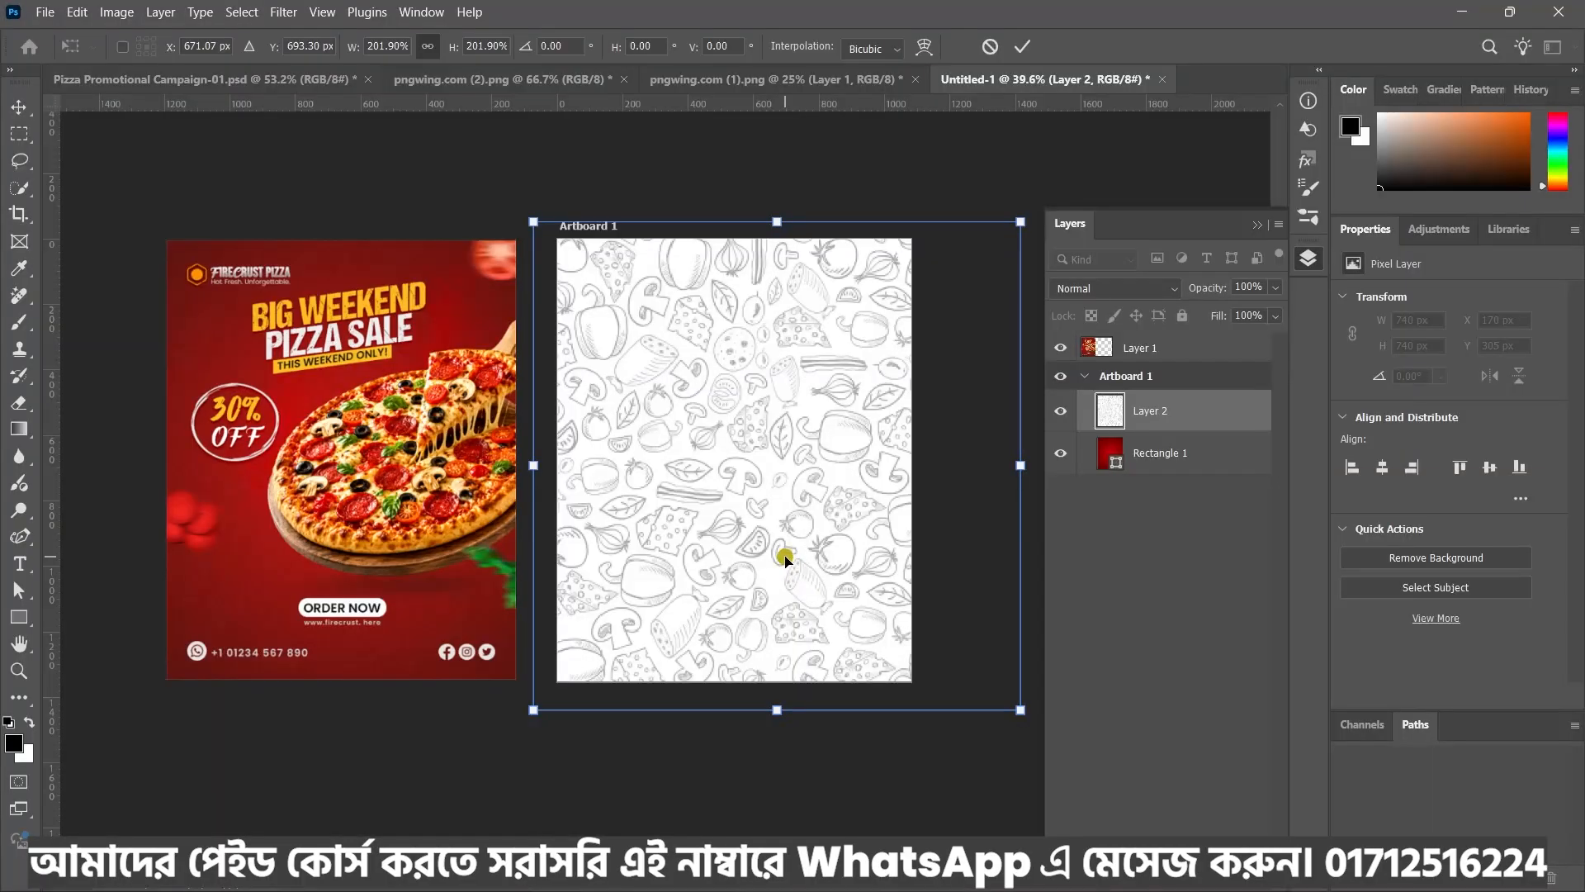
key(Escape)
key(ctrl+v)
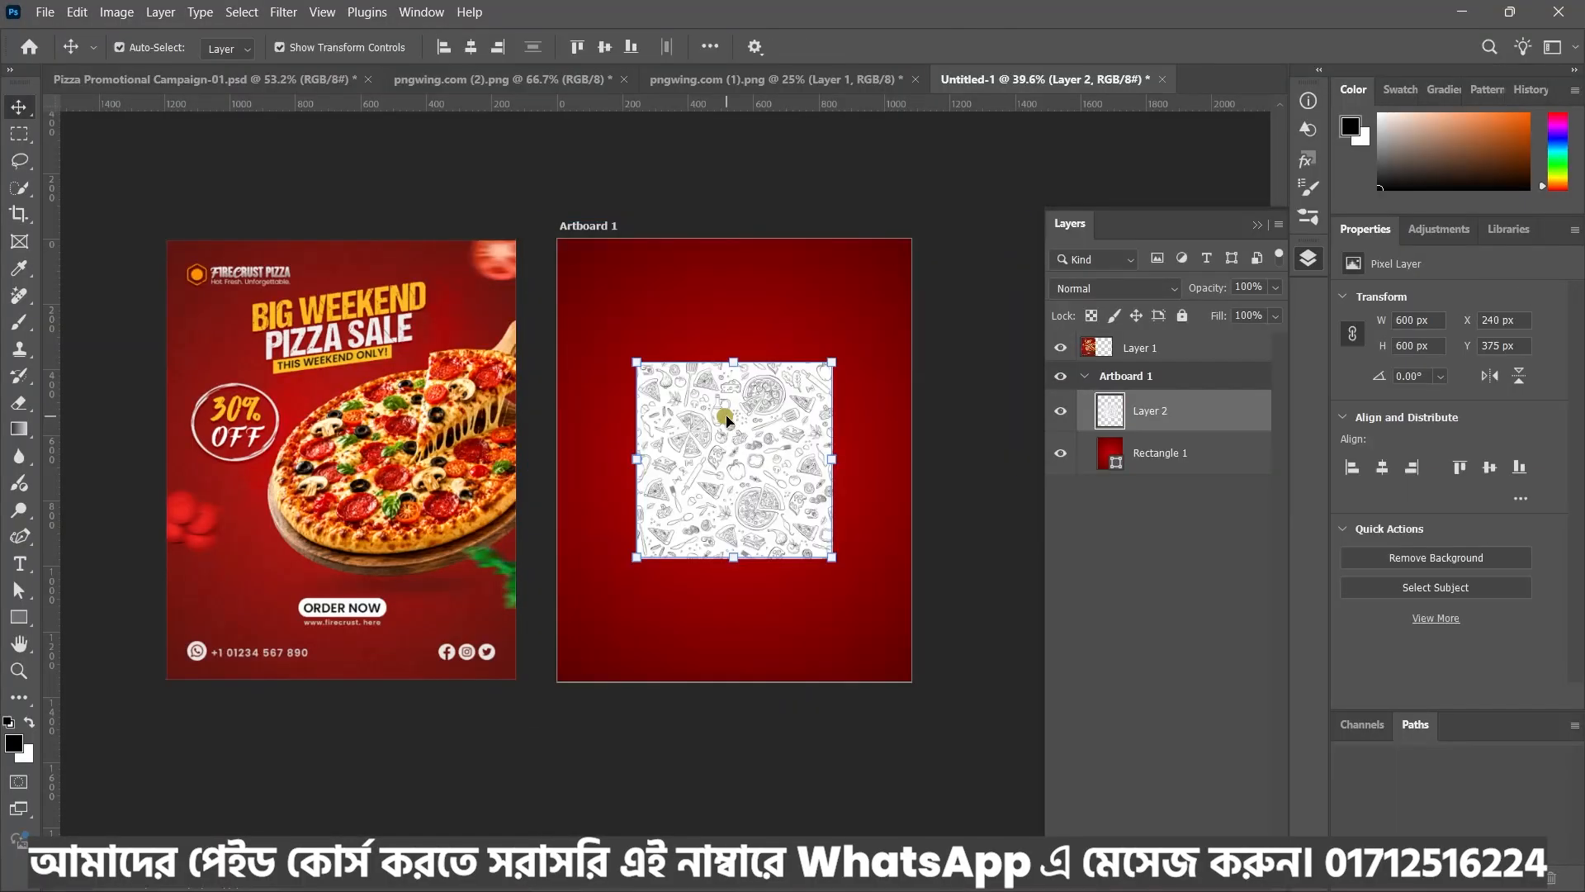
Scale the pizza texture to about 247%, position it to cover the whole artboard, and apply the transform
drag(733, 361, 754, 218)
drag(735, 558, 750, 705)
drag(701, 528, 739, 539)
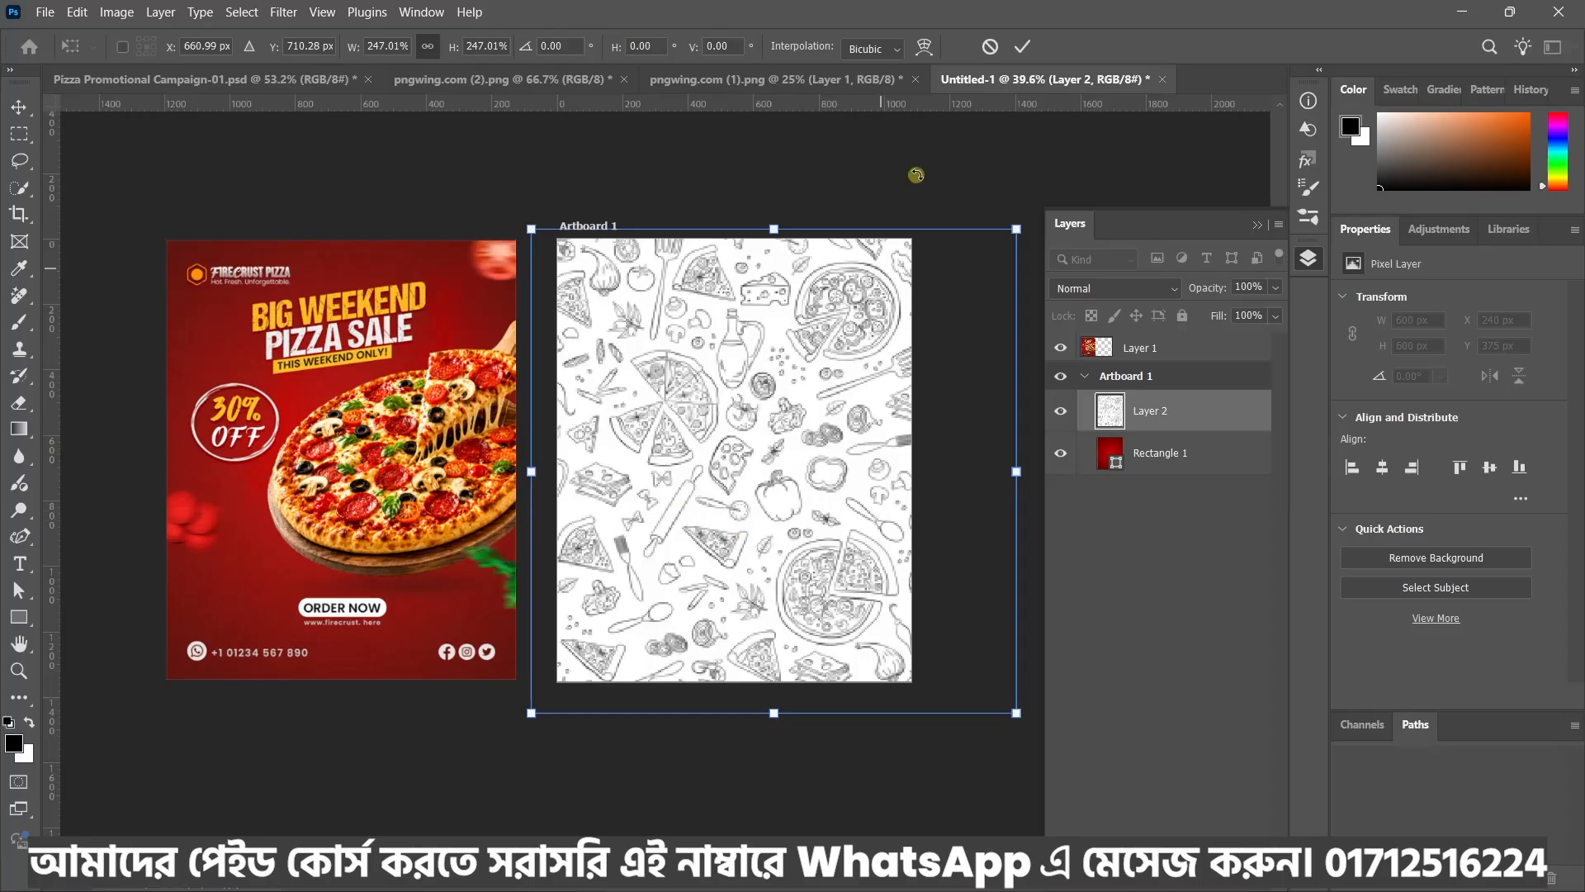
click(1021, 49)
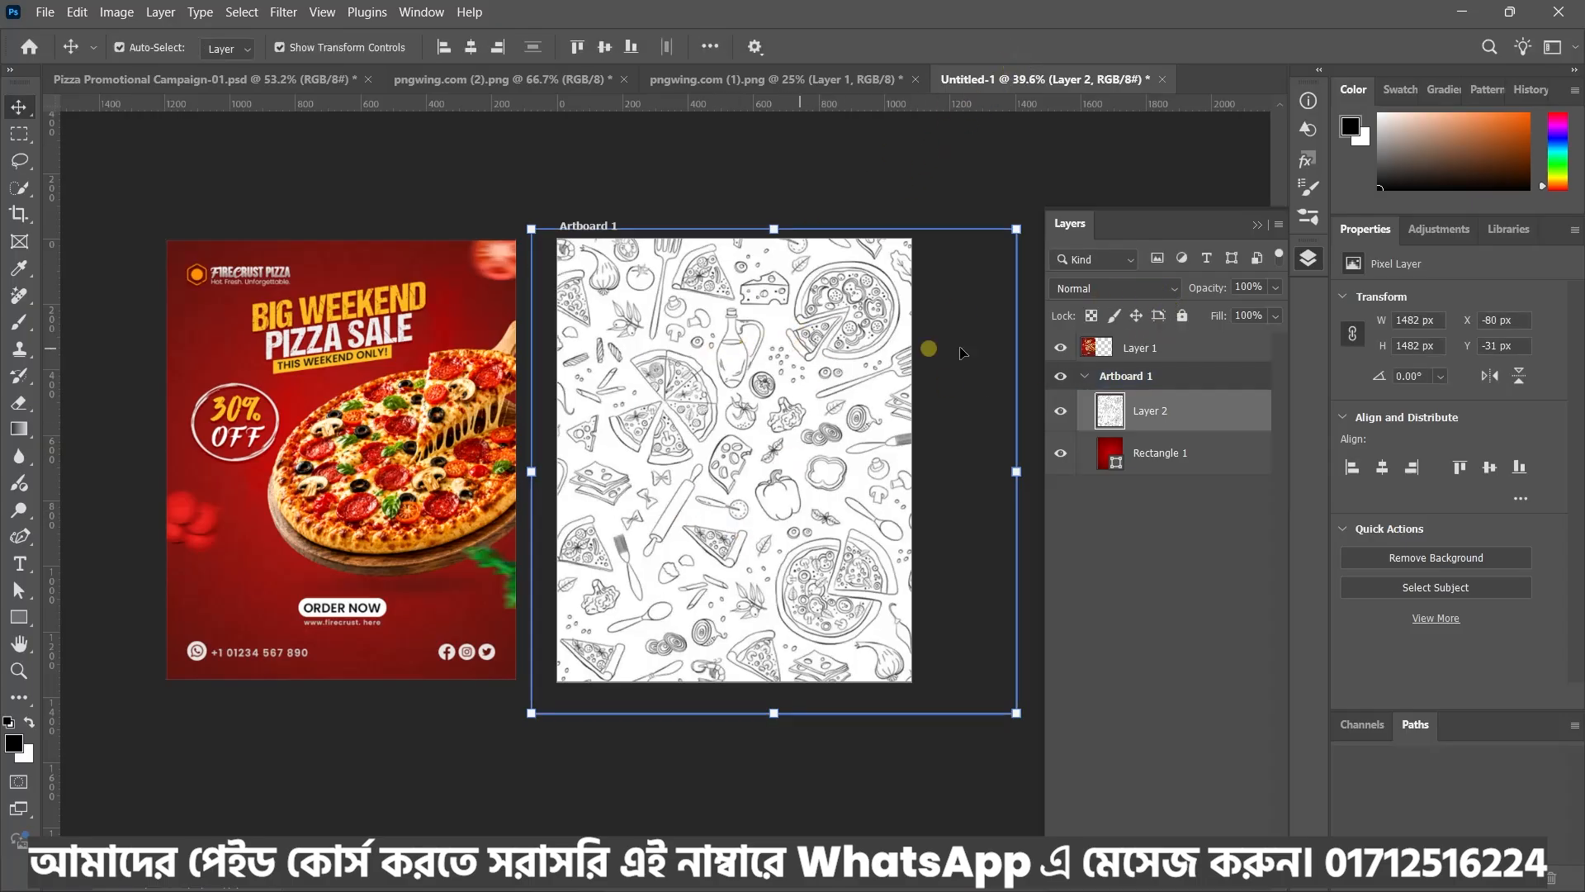
Set the pizza texture layer's blend mode to Multiply and its opacity to 19%
click(1162, 290)
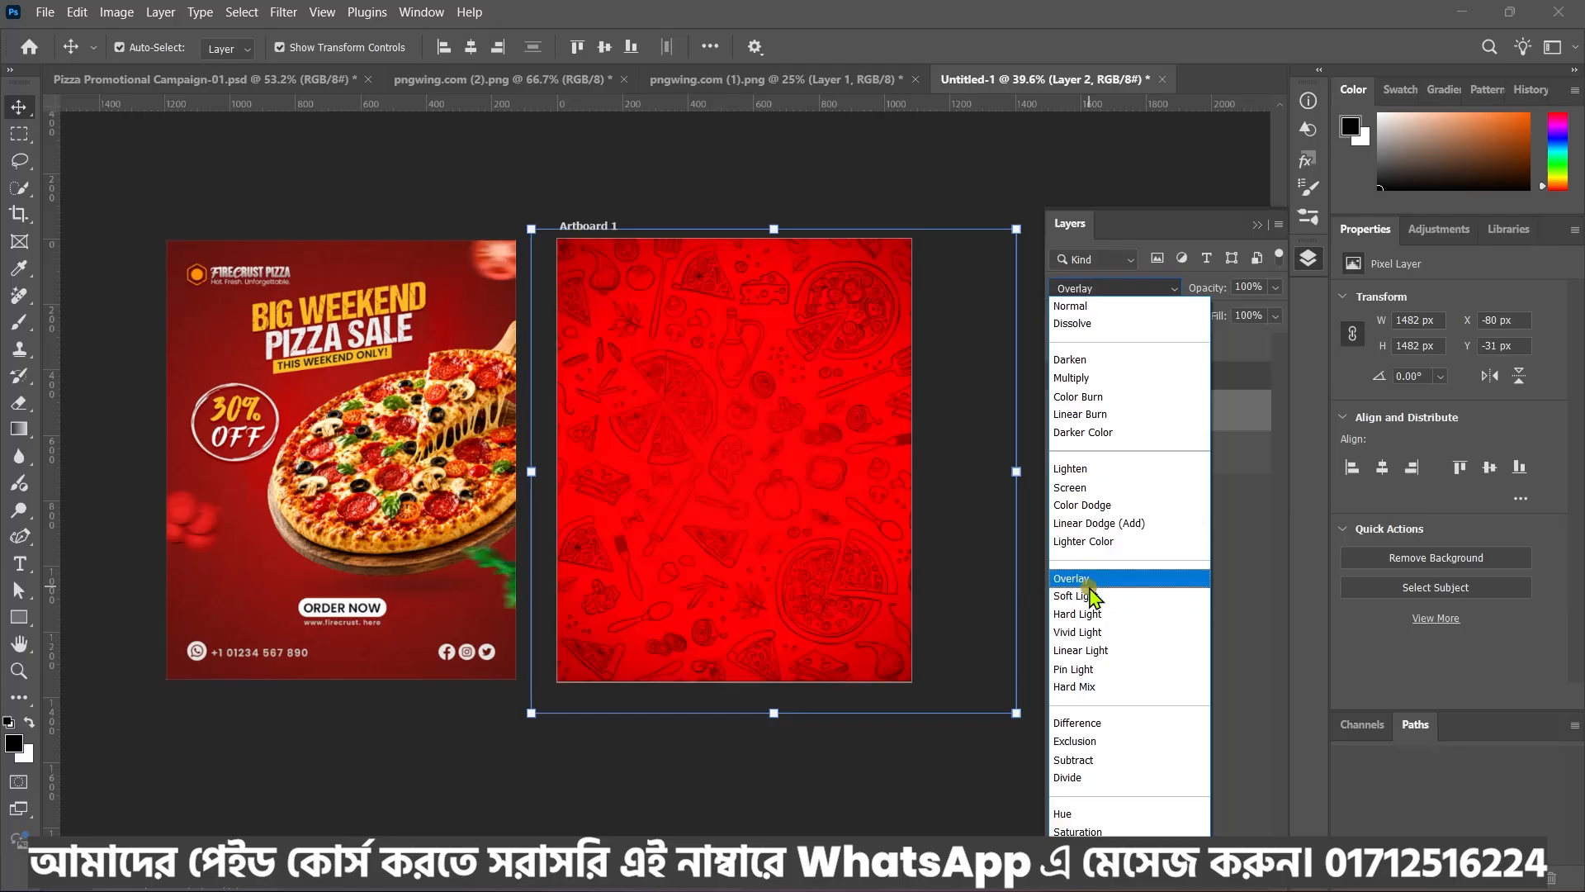
click(1096, 379)
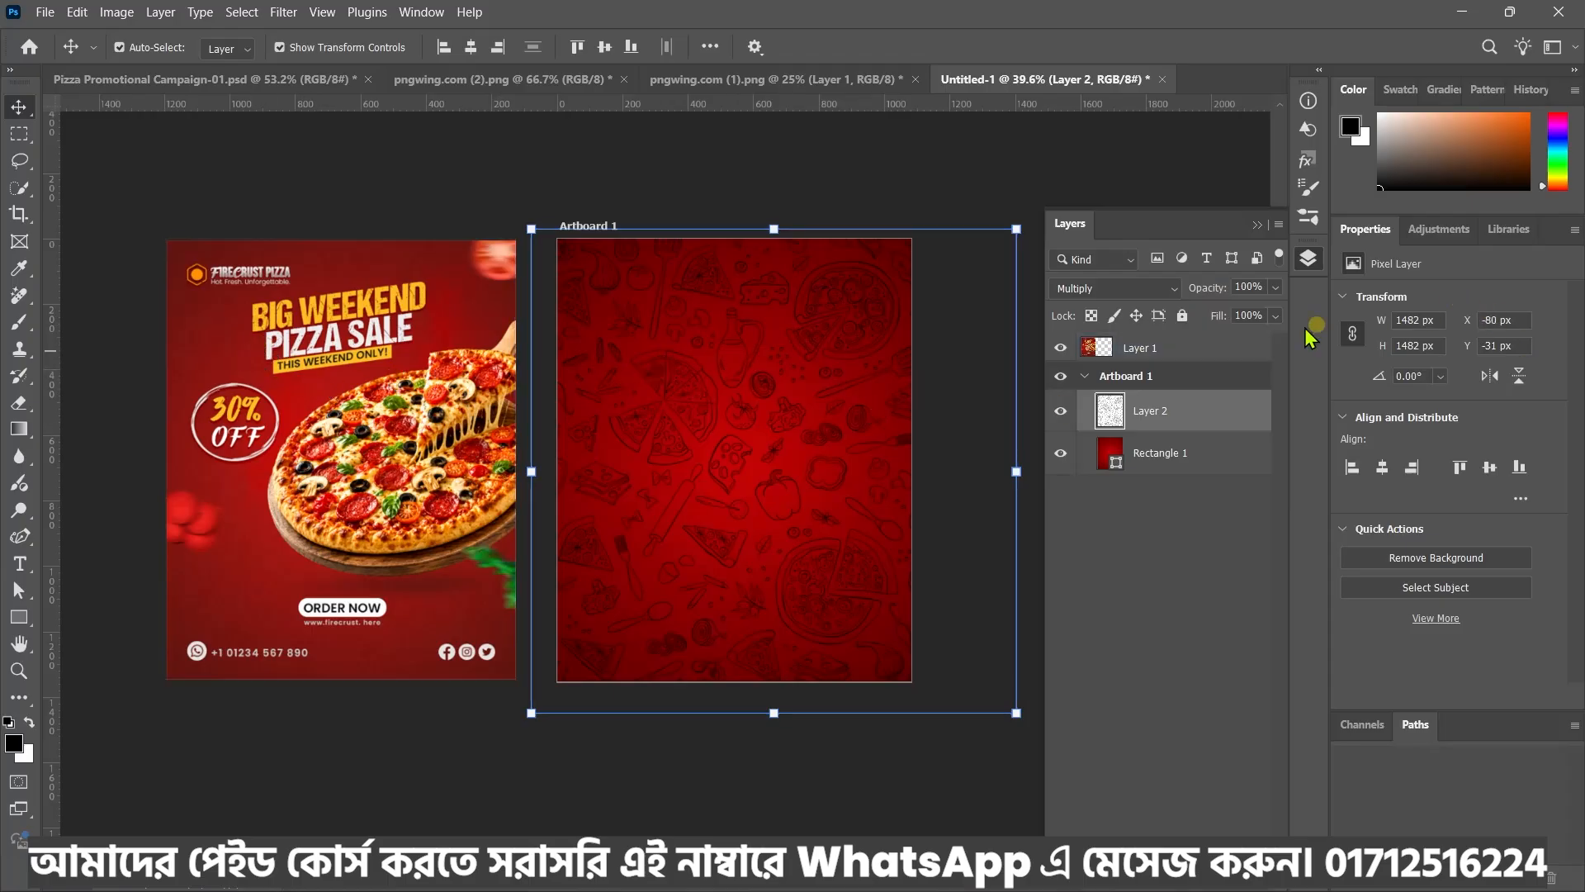
drag(1225, 291, 1195, 292)
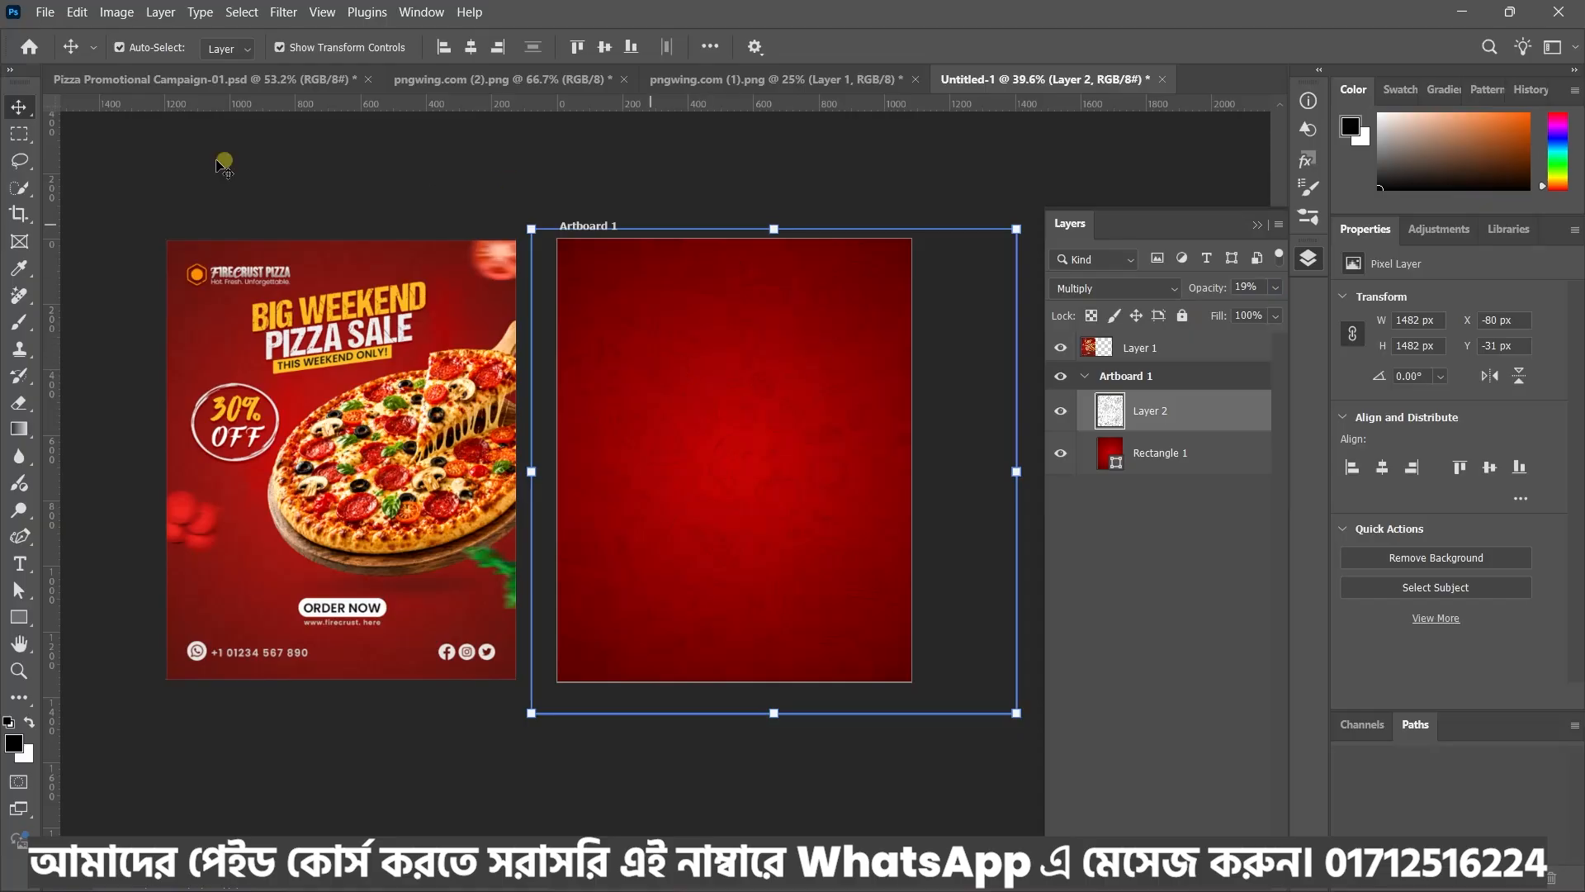
Apply a Gaussian Blur to the pizza texture with a radius of about 6.4 pixels
click(283, 11)
mouse_move(297, 246)
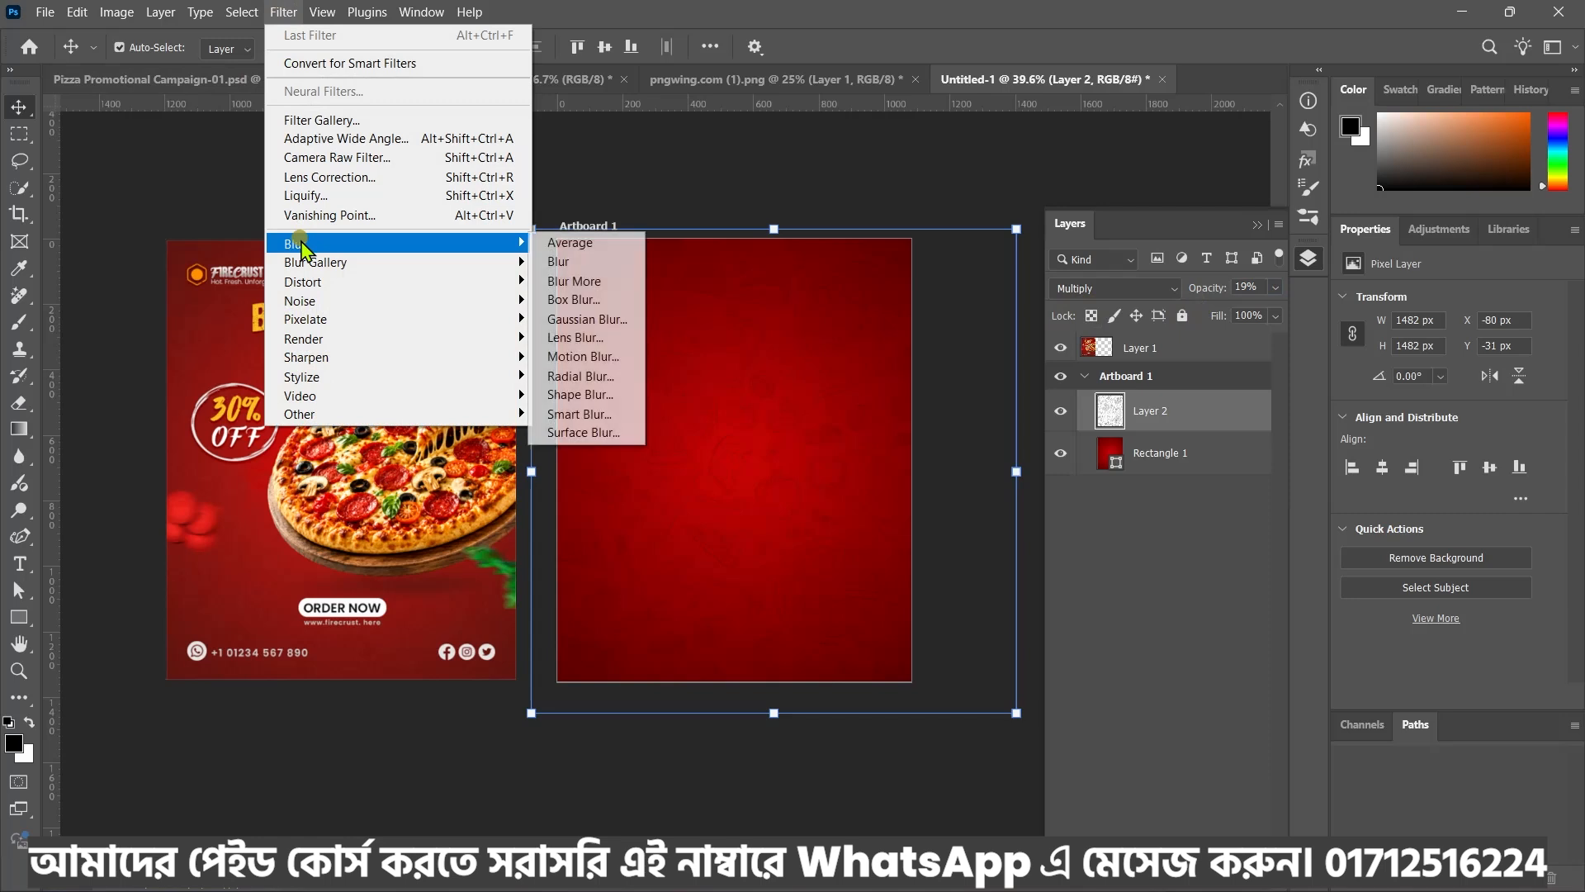
click(605, 326)
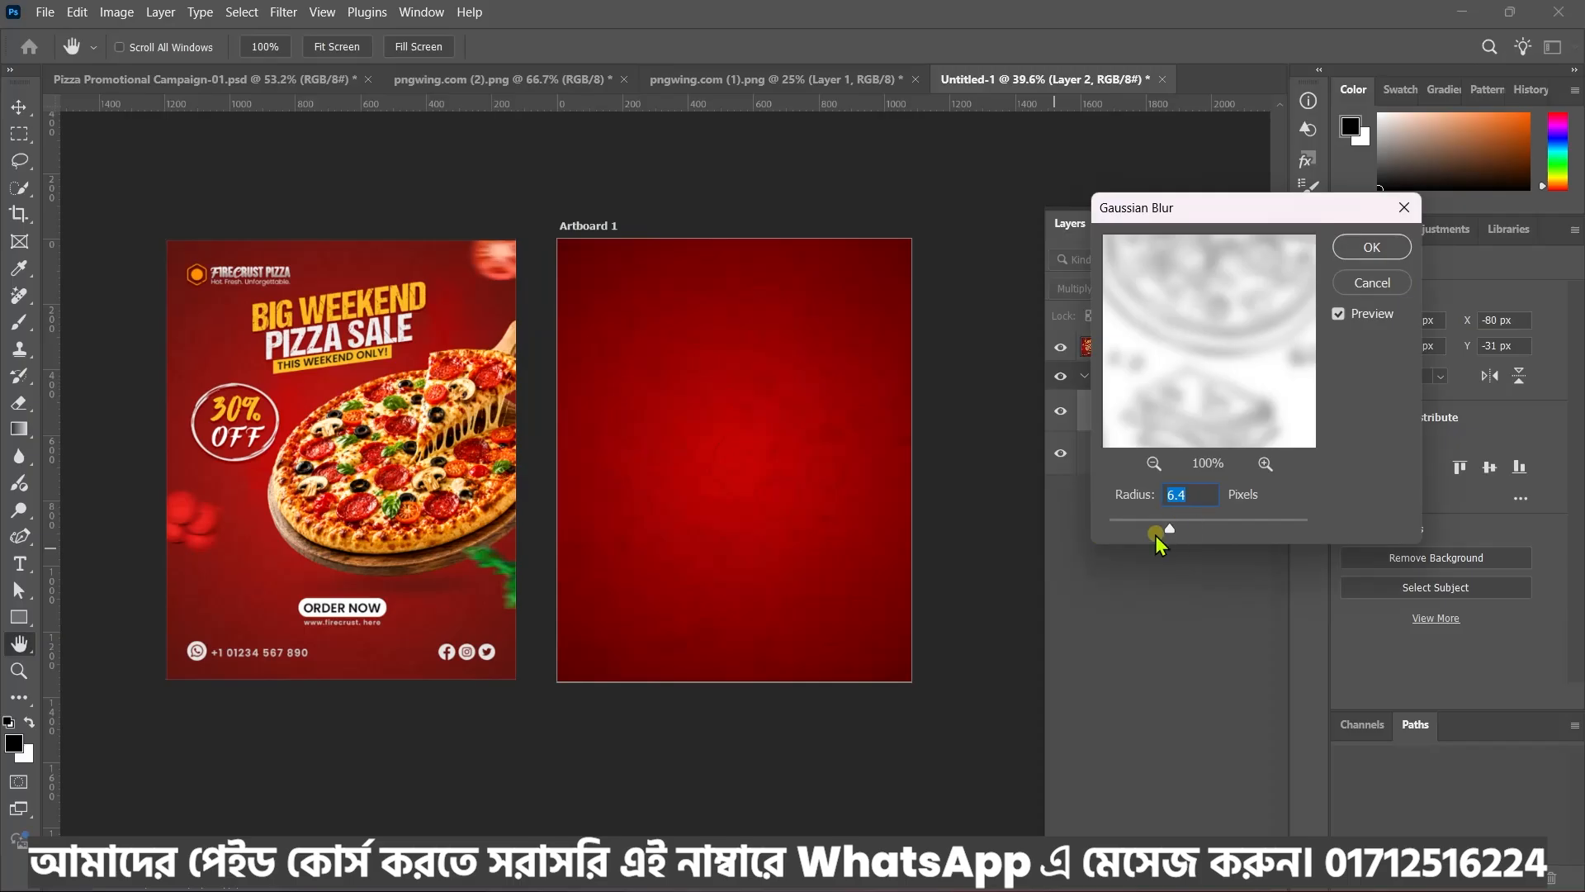
drag(1176, 532, 1162, 531)
click(1363, 252)
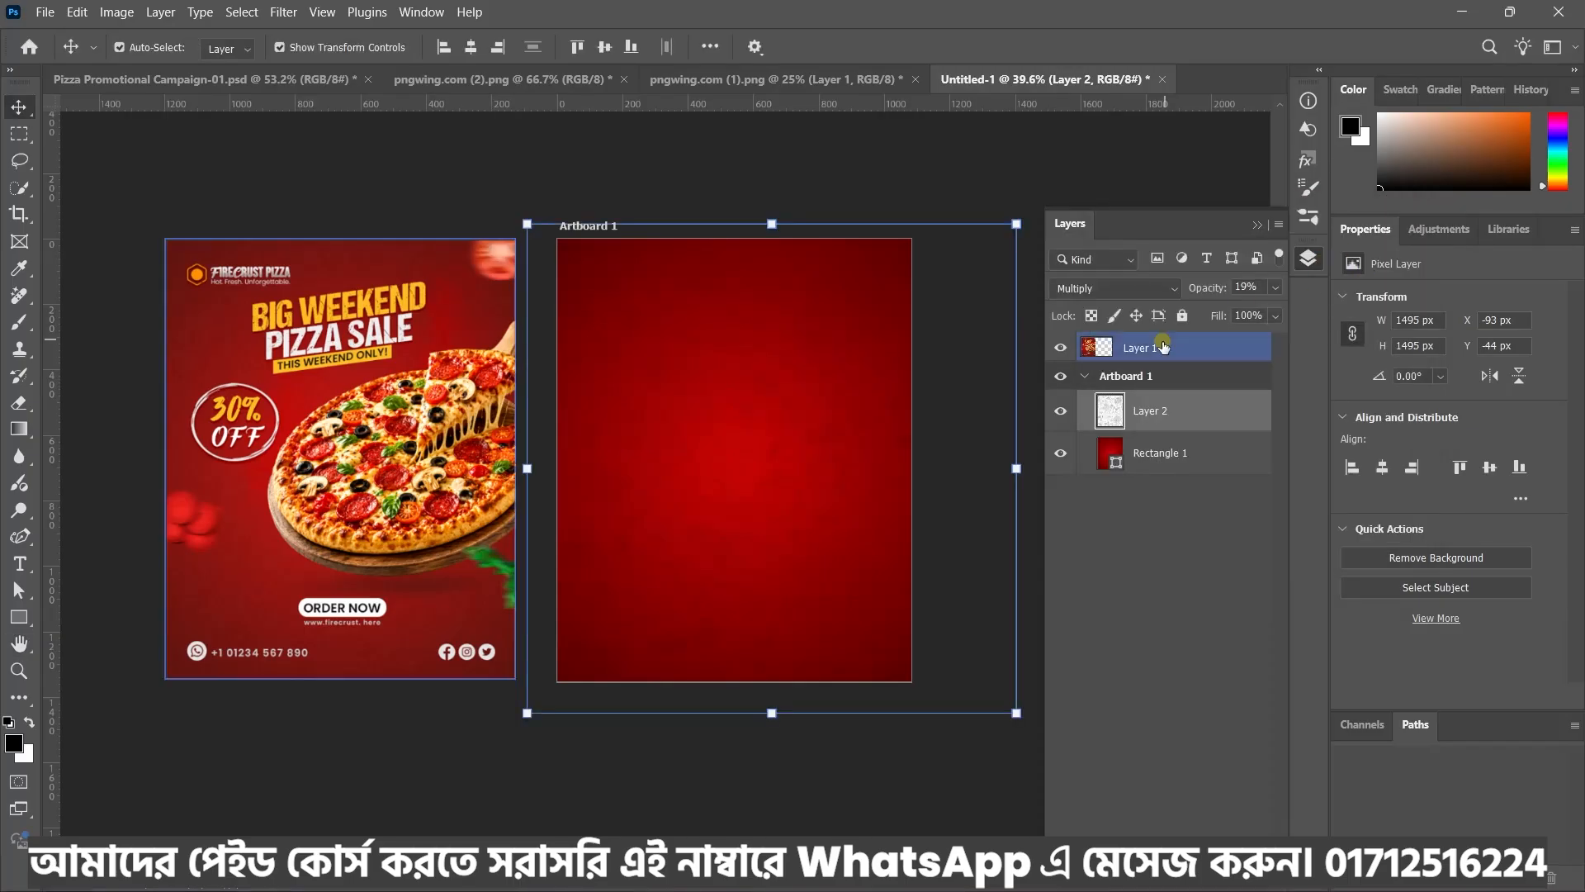
Reduce the pizza texture layer's opacity to 7%, comparing the artboard background with the reference poster
drag(1219, 292, 1210, 292)
scroll(689, 496, up, 3)
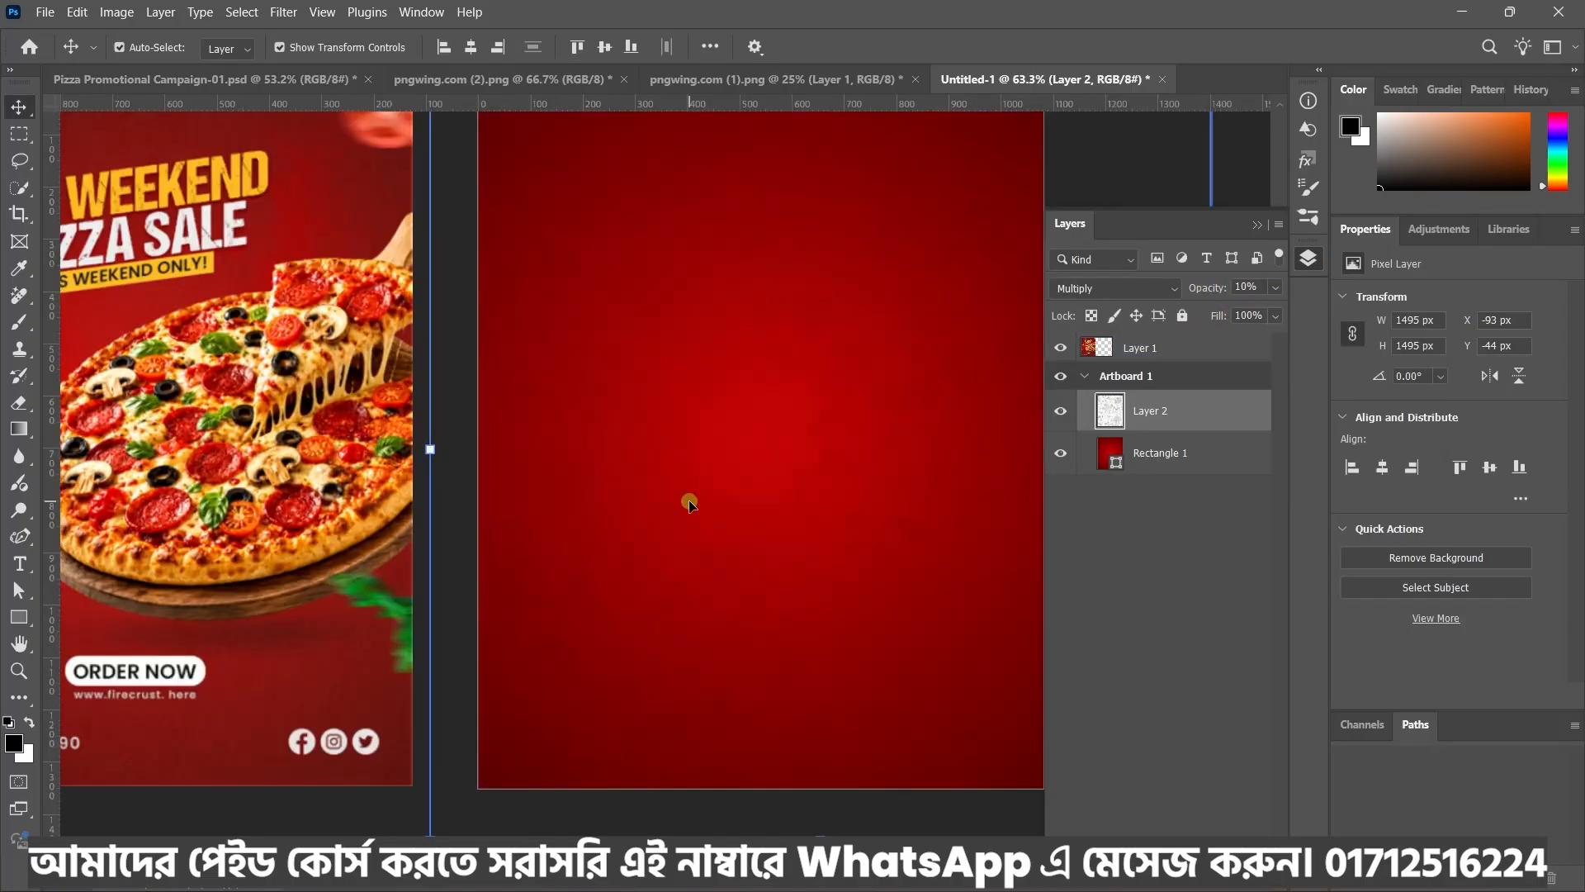
scroll(555, 479, down, 3)
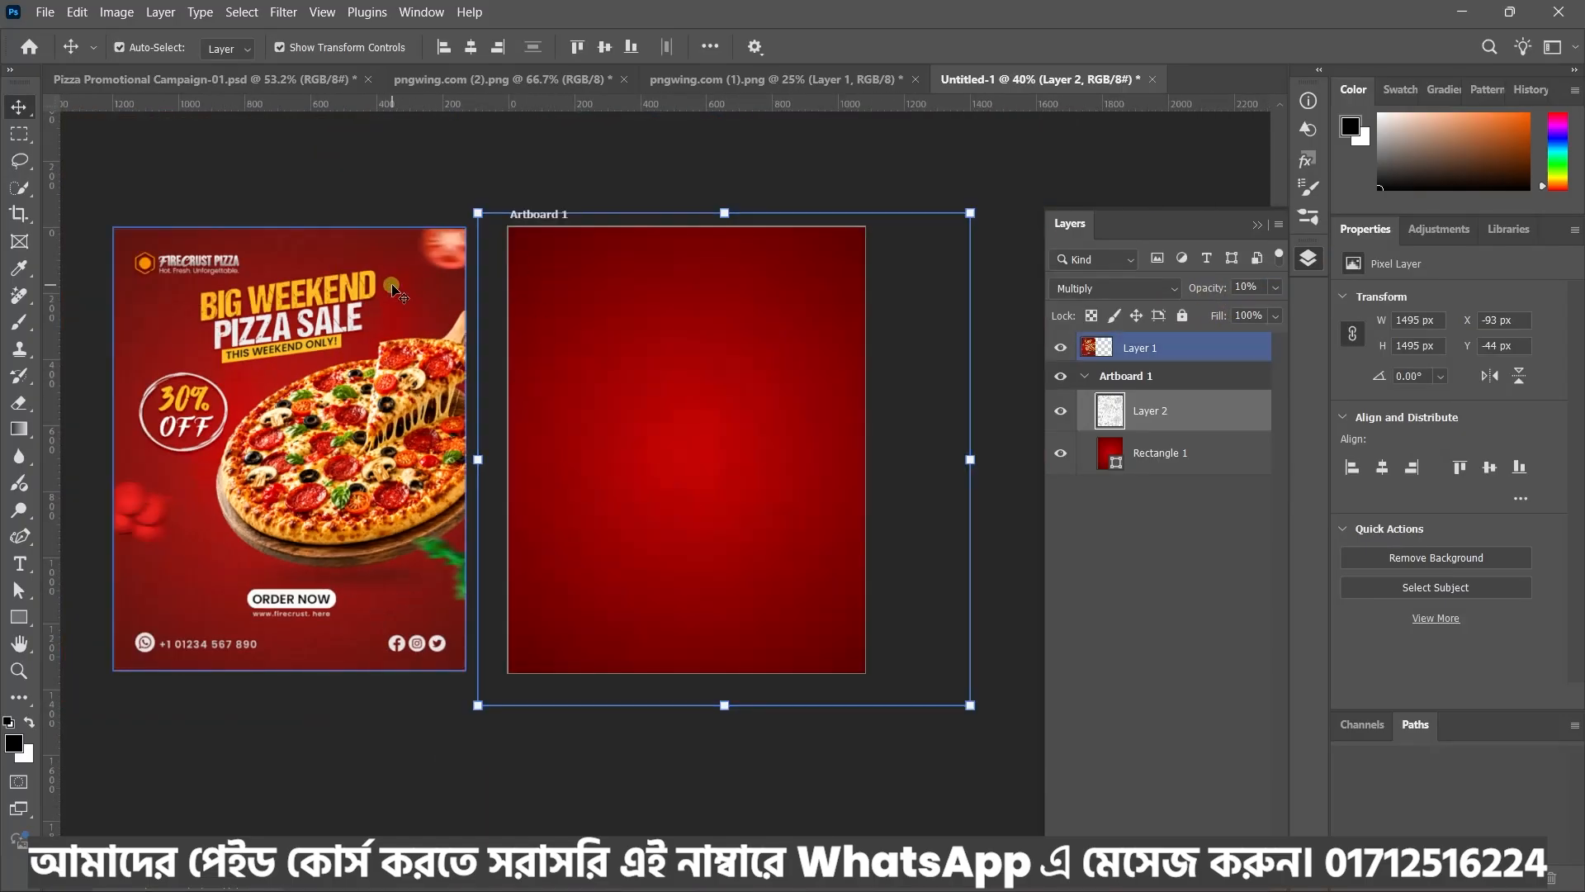
scroll(546, 305, up, 2)
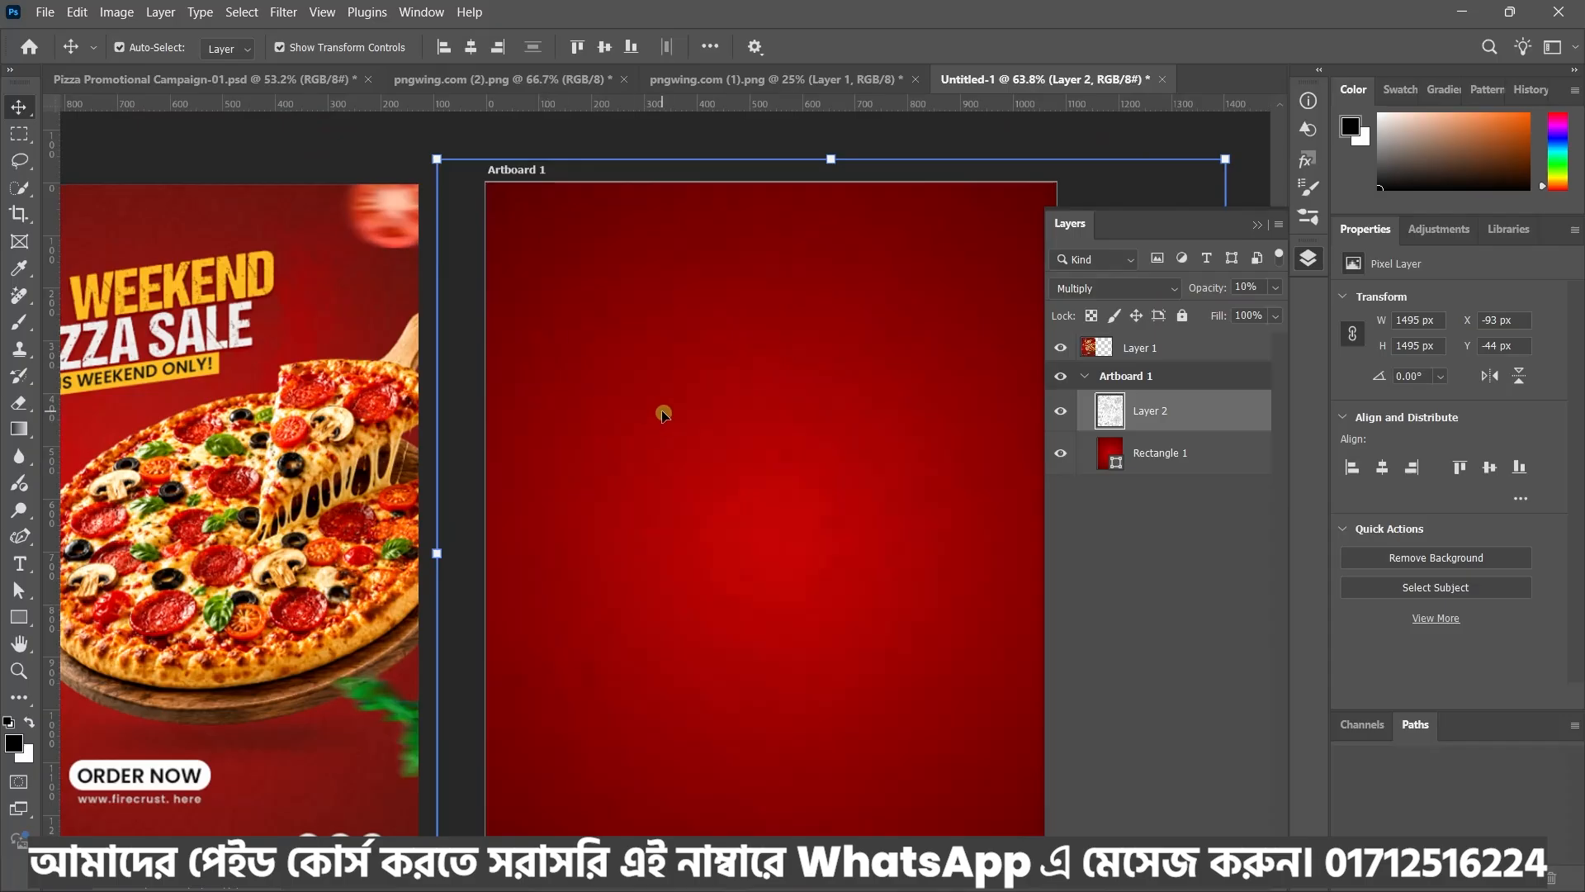
scroll(664, 413, down, 4)
click(876, 415)
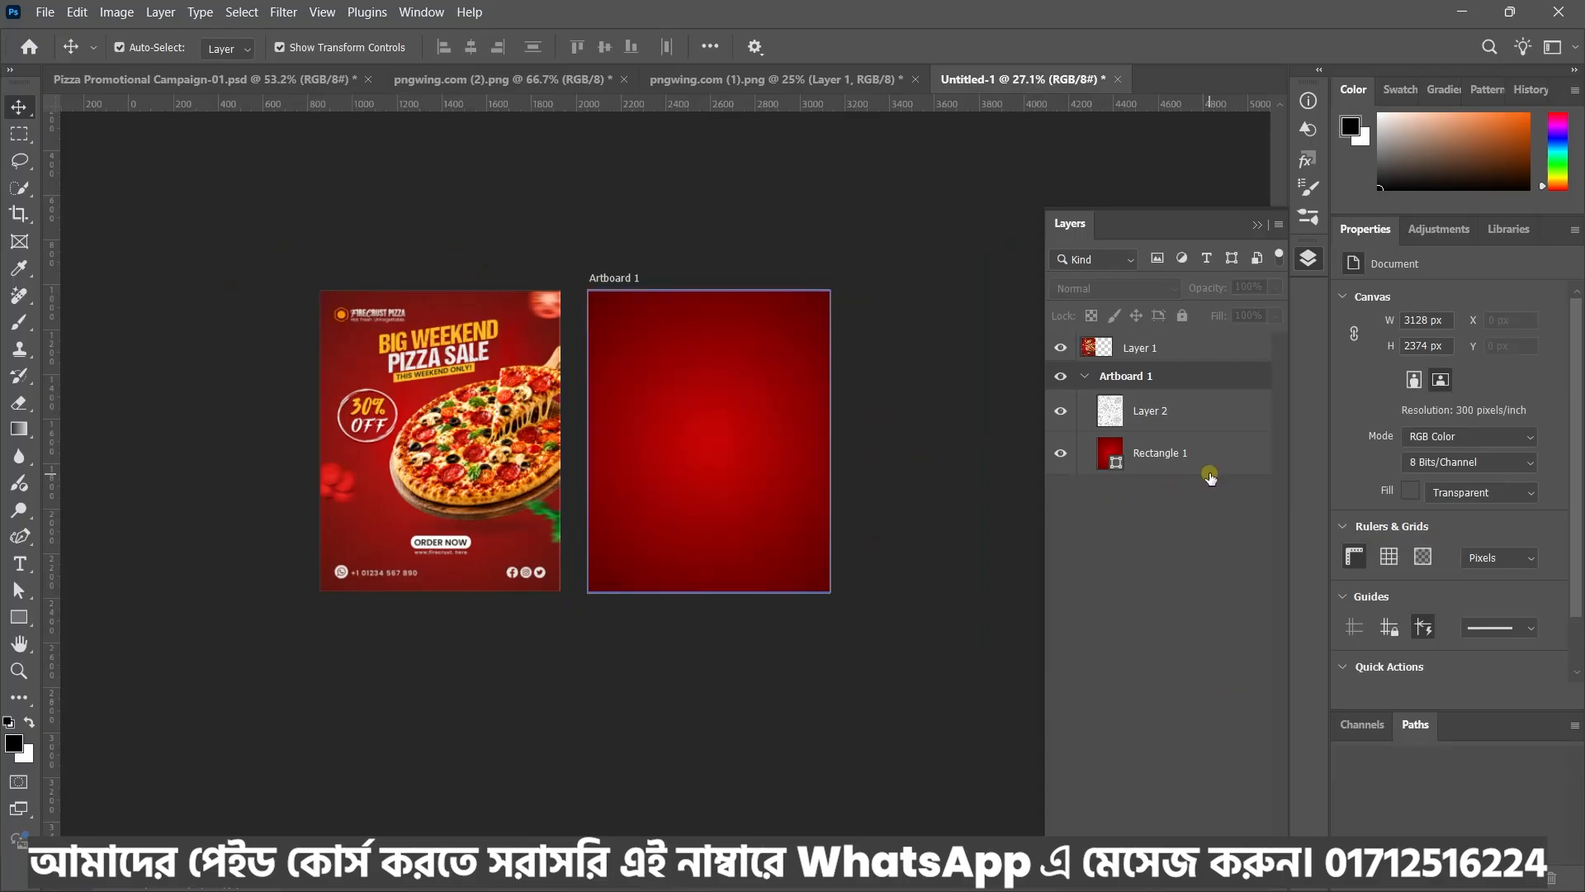
Group the gradient rectangle and the pizza texture layer, and name the group BG
click(1179, 466)
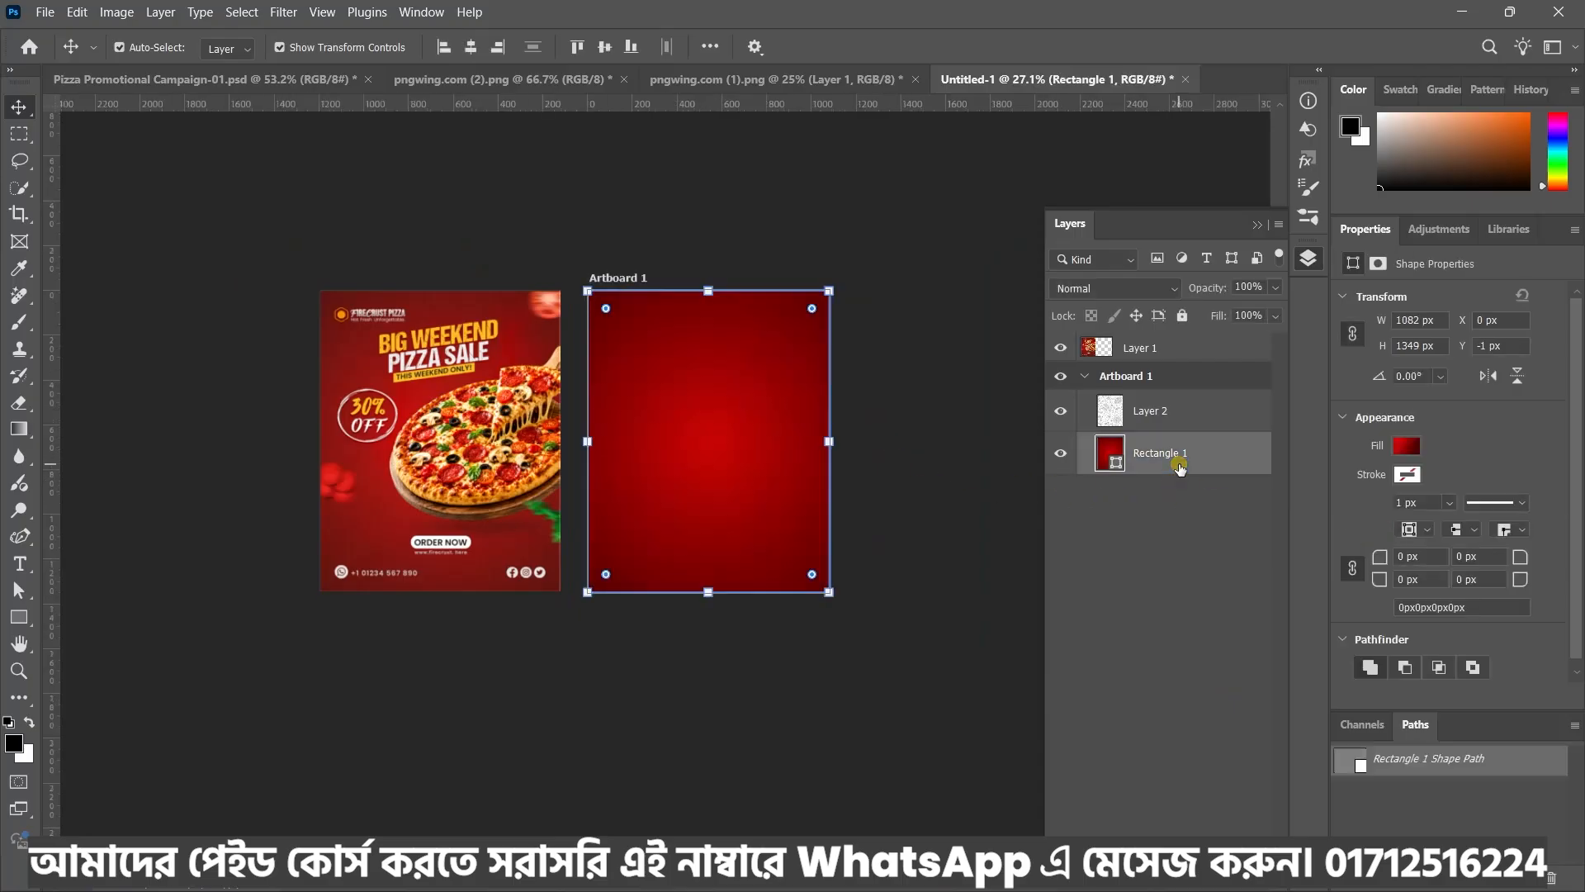
shift+click(1181, 414)
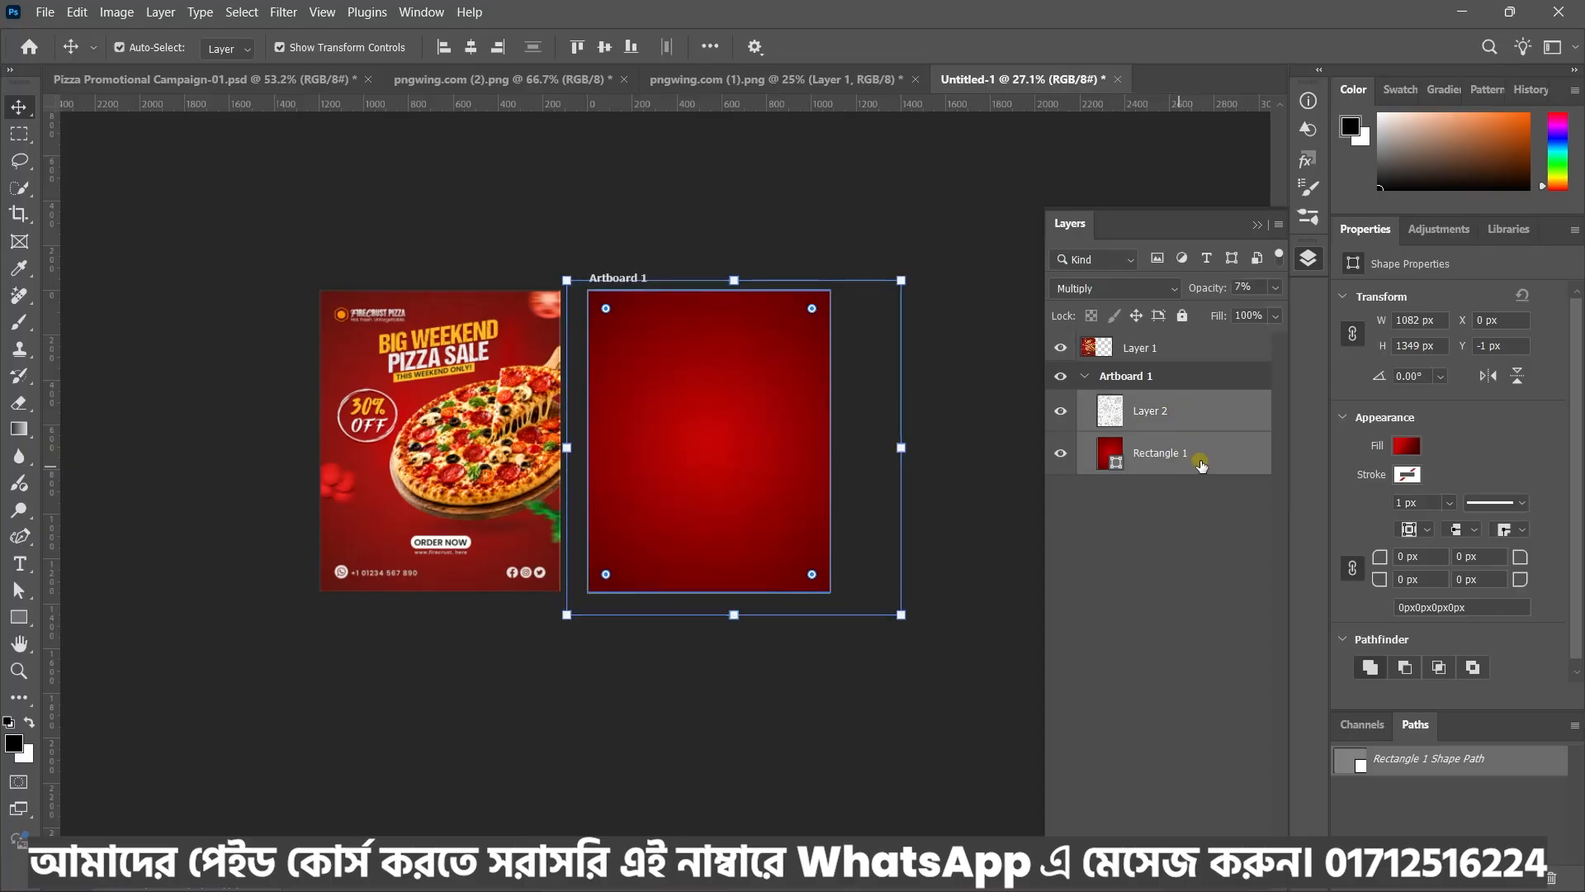
key(ctrl+g)
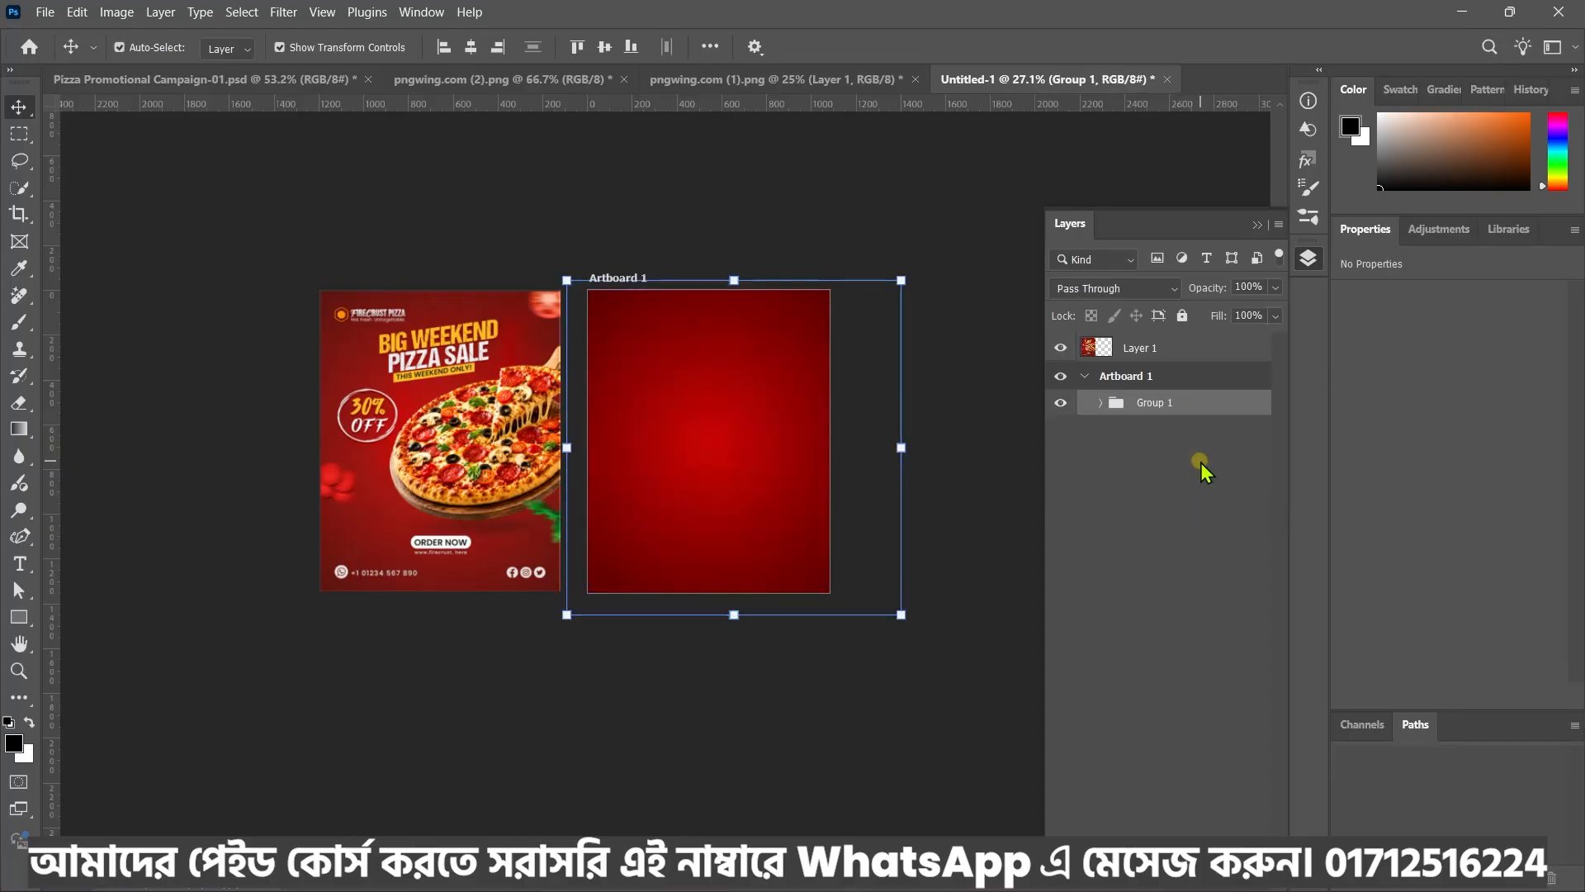
double_click(1155, 403)
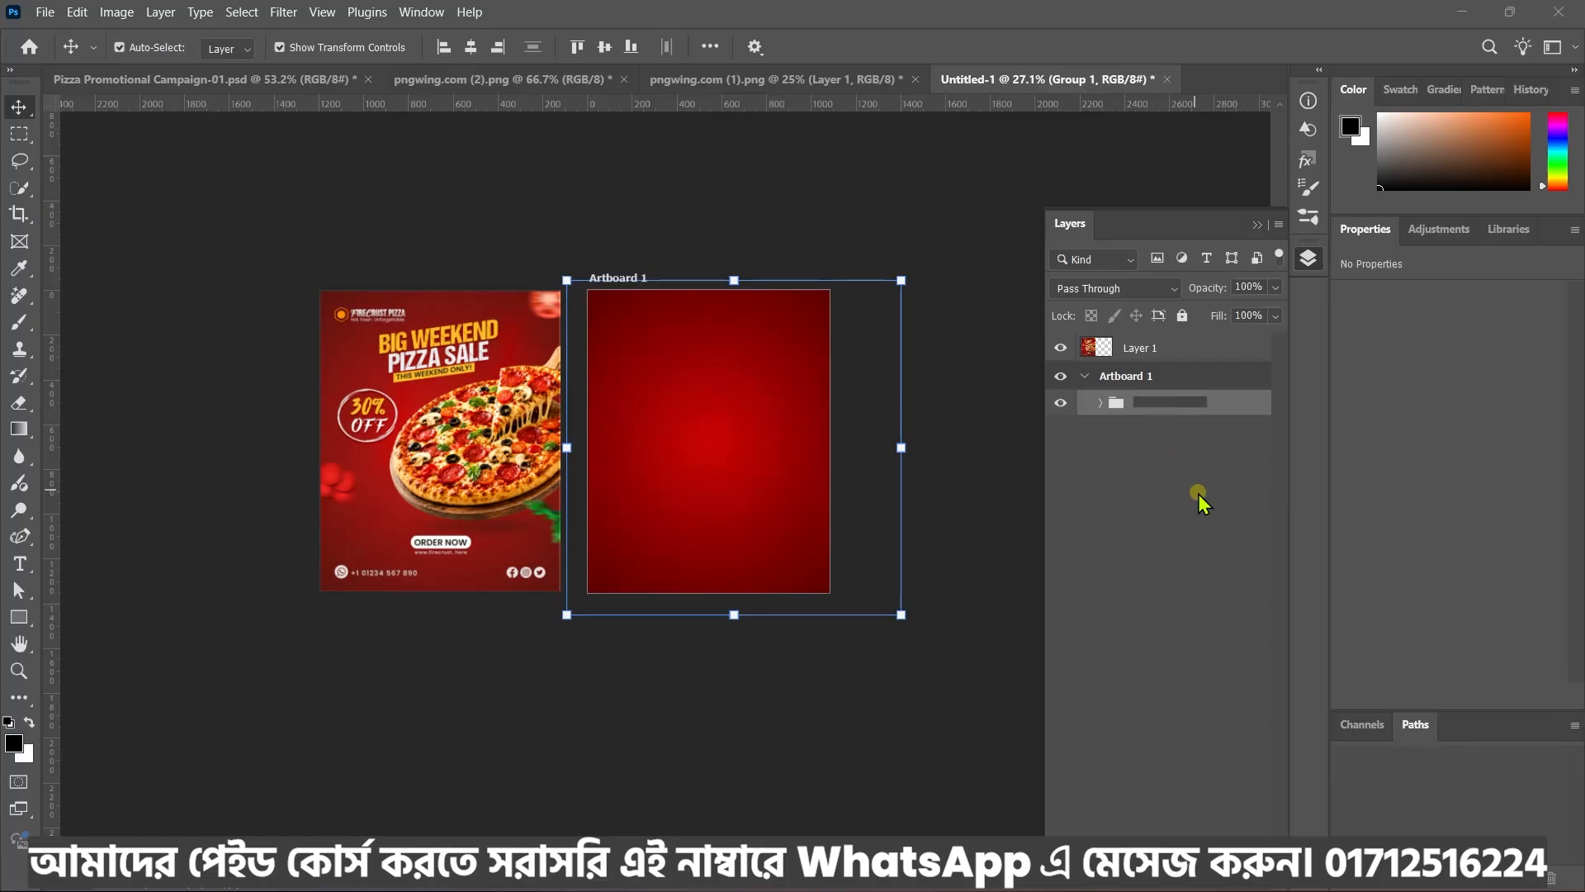
text(BG)
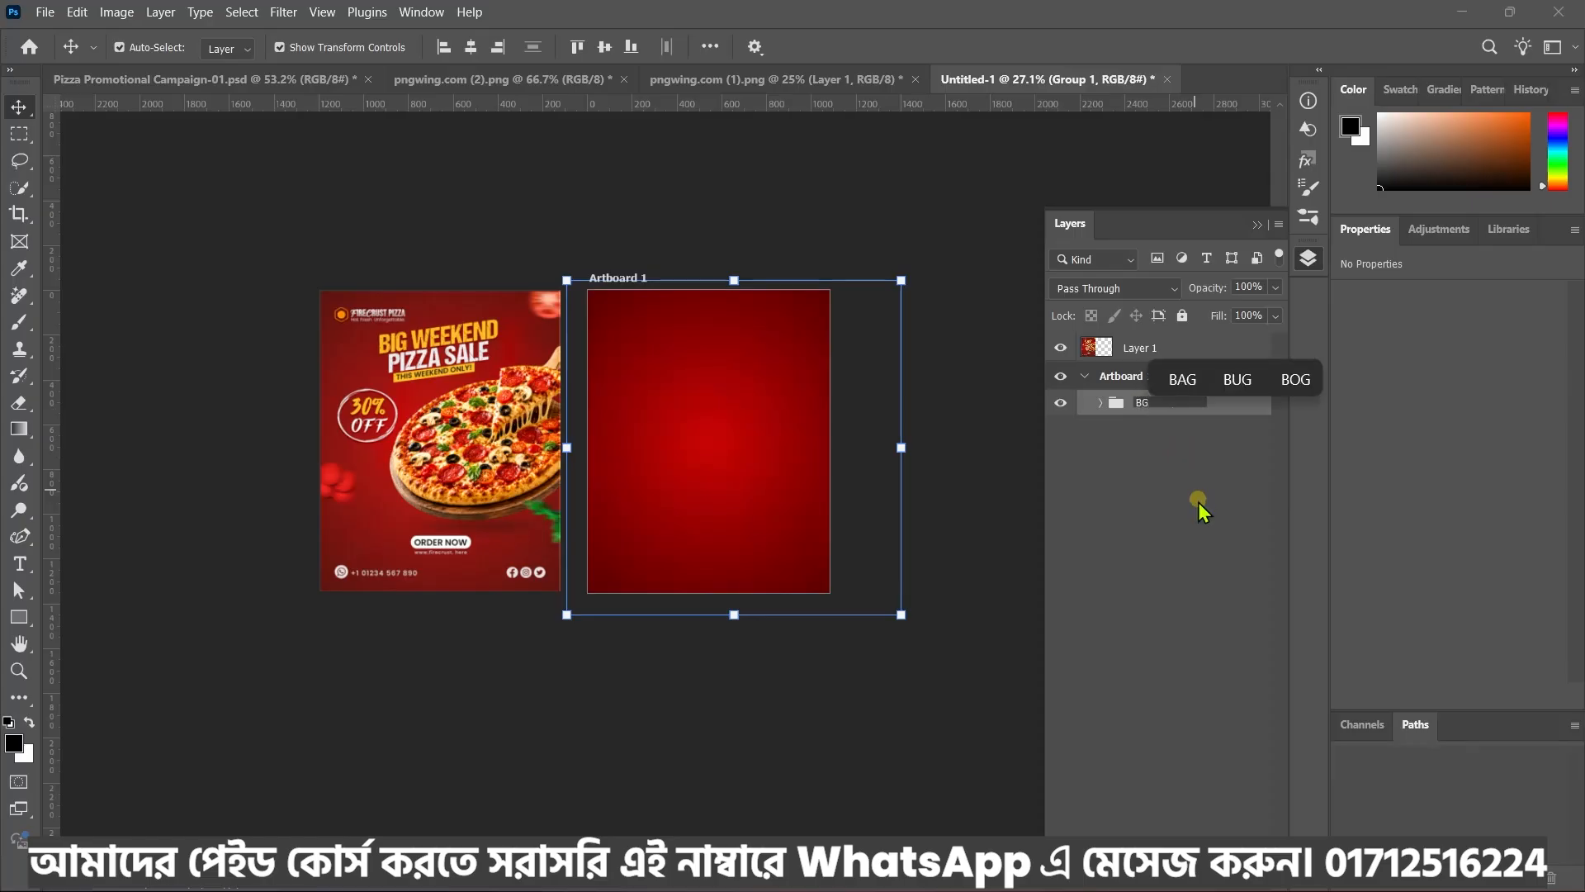
click(1197, 502)
scroll(858, 506, up, 2)
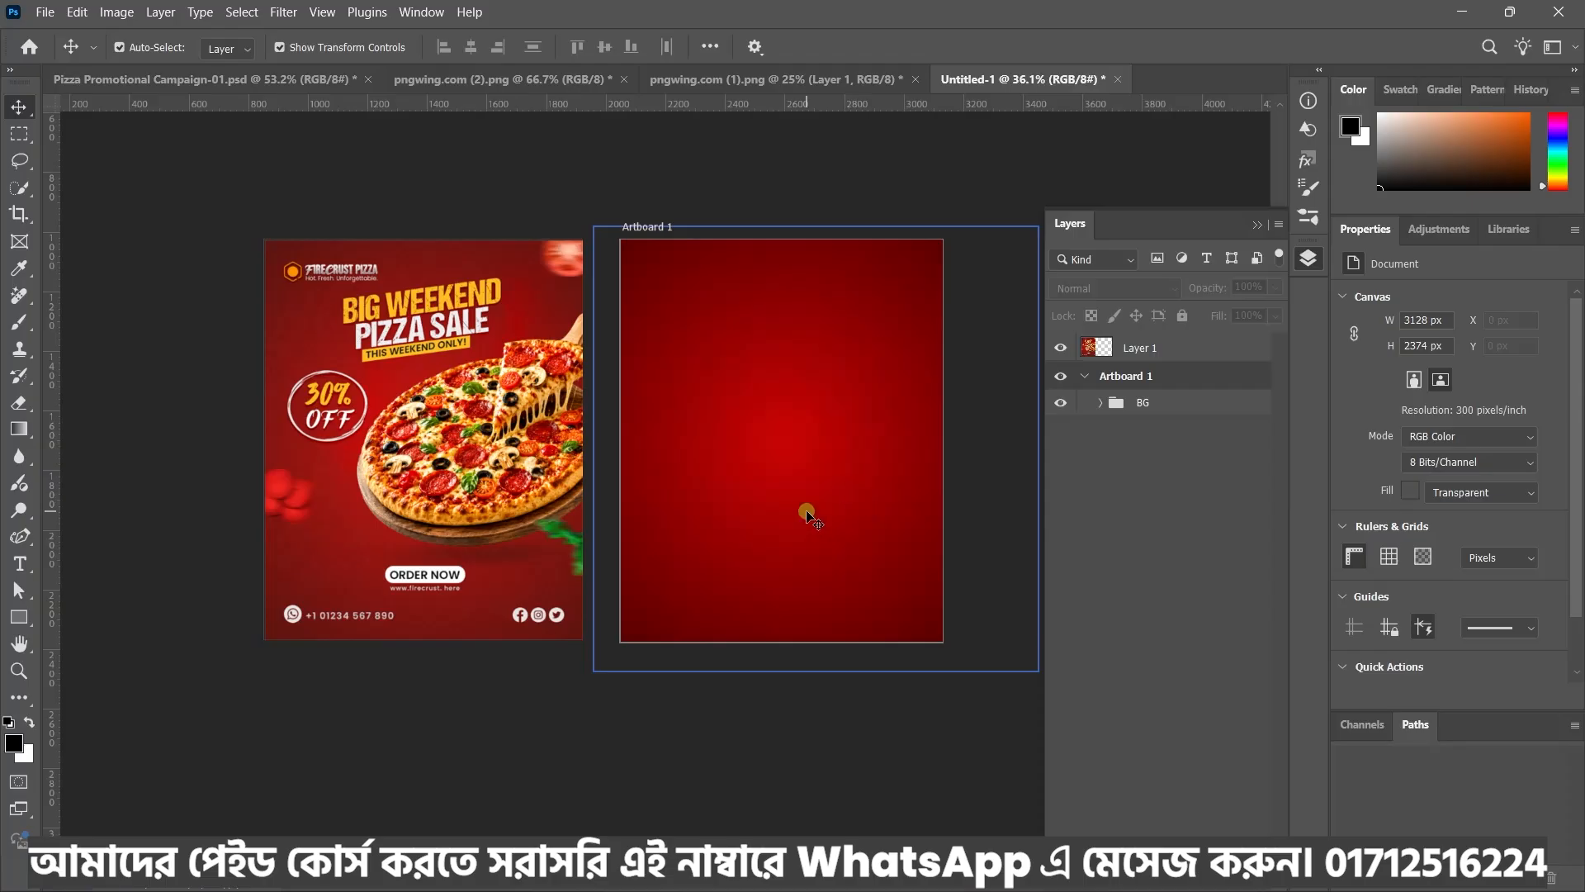
Switch to ChatGPT in the browser, download the generated pizza image on a white background, and return to Photoshop
click(512, 452)
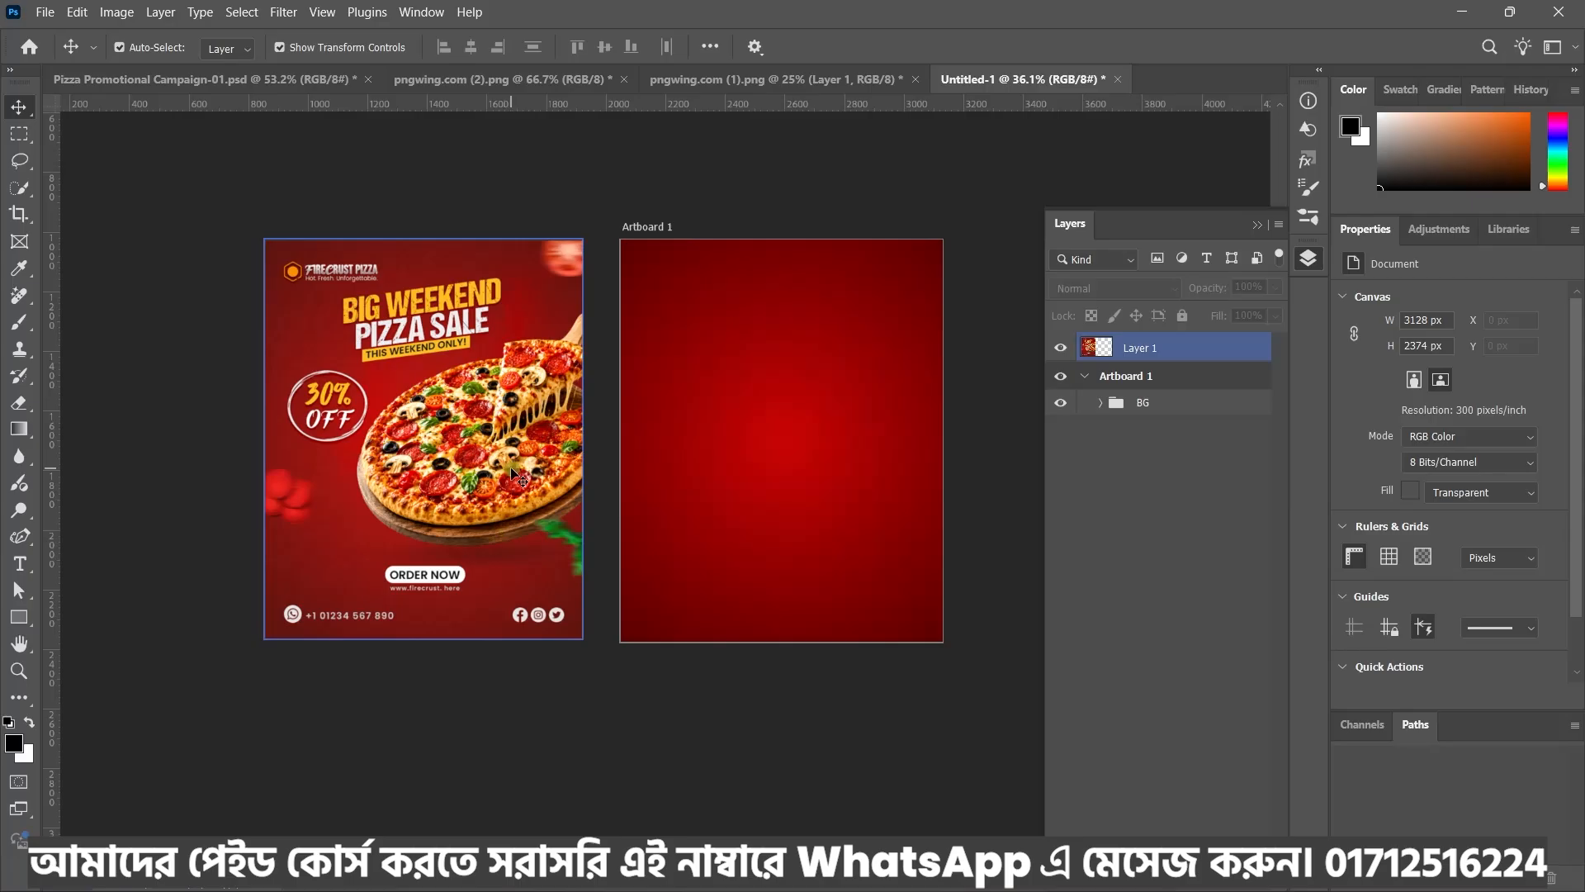
mouse_move(826, 890)
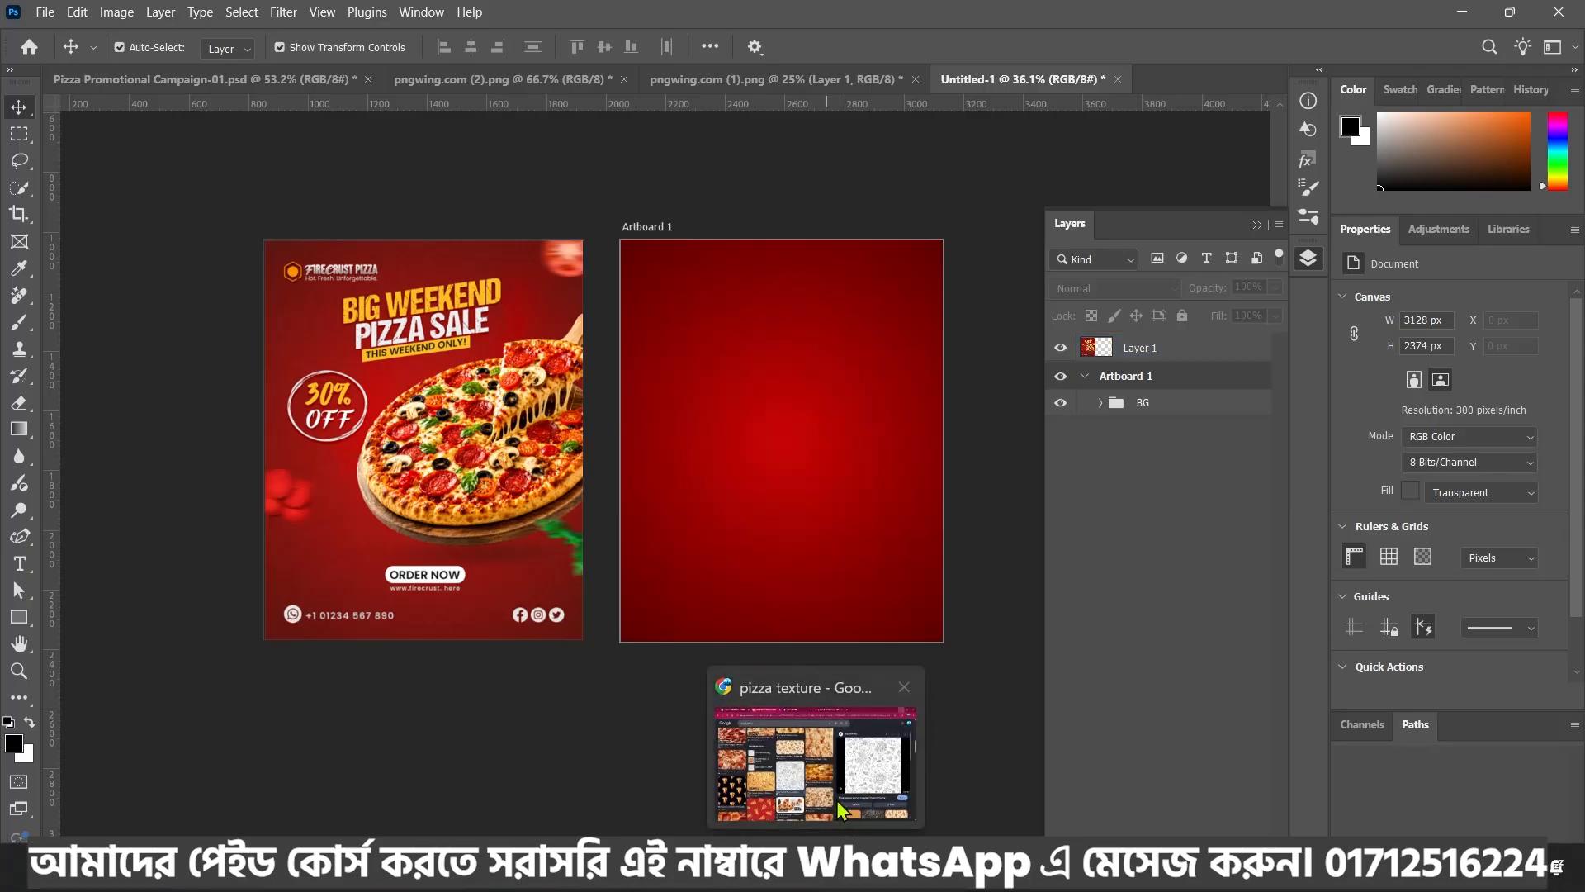
click(813, 768)
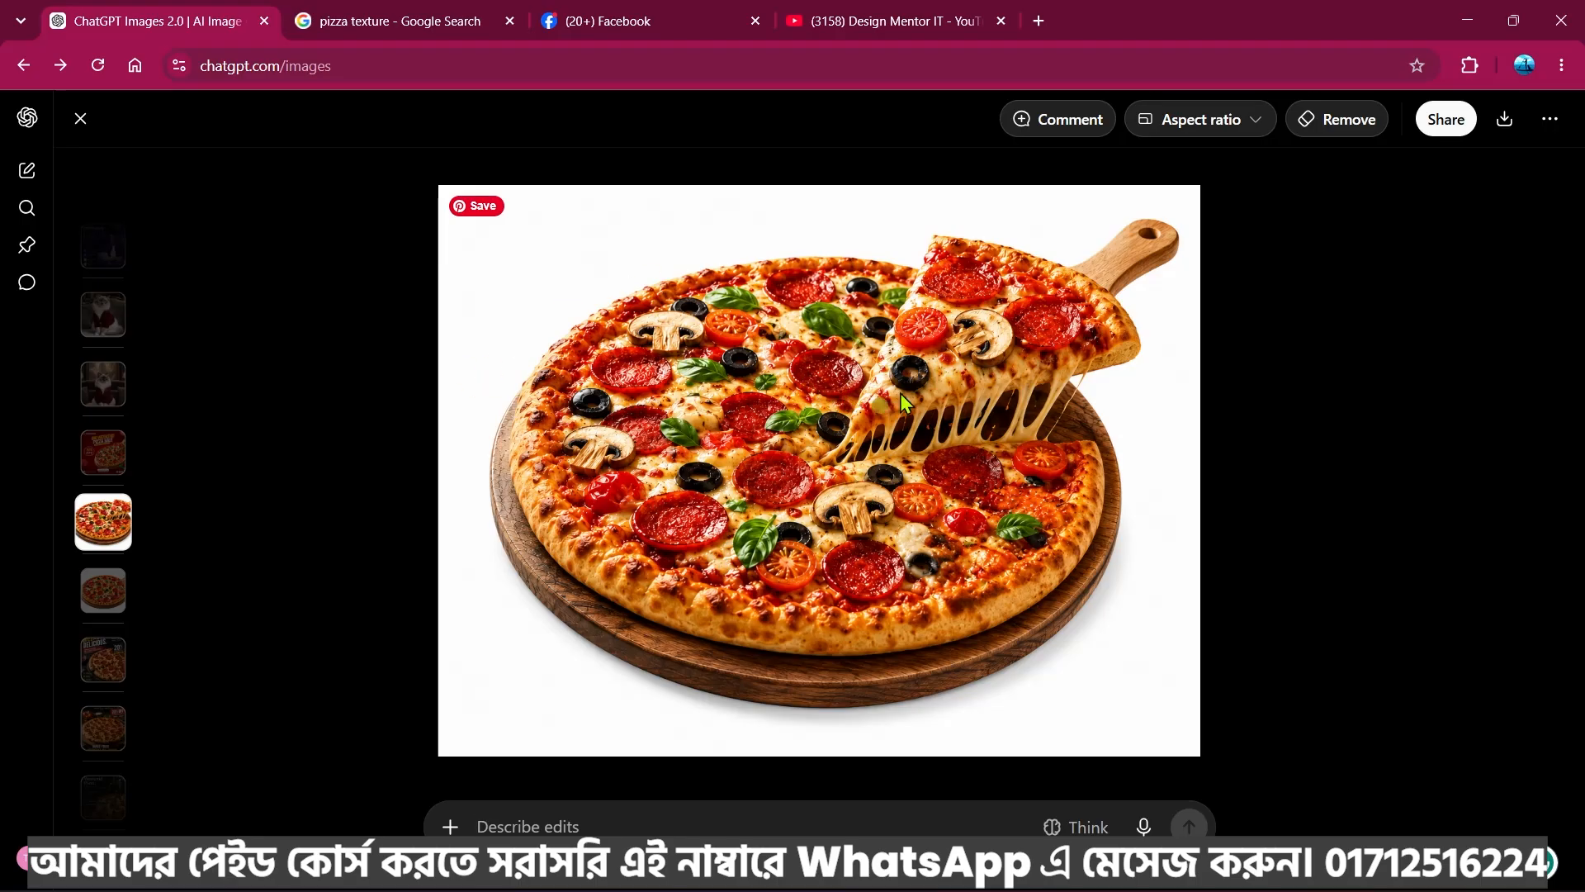
click(1504, 120)
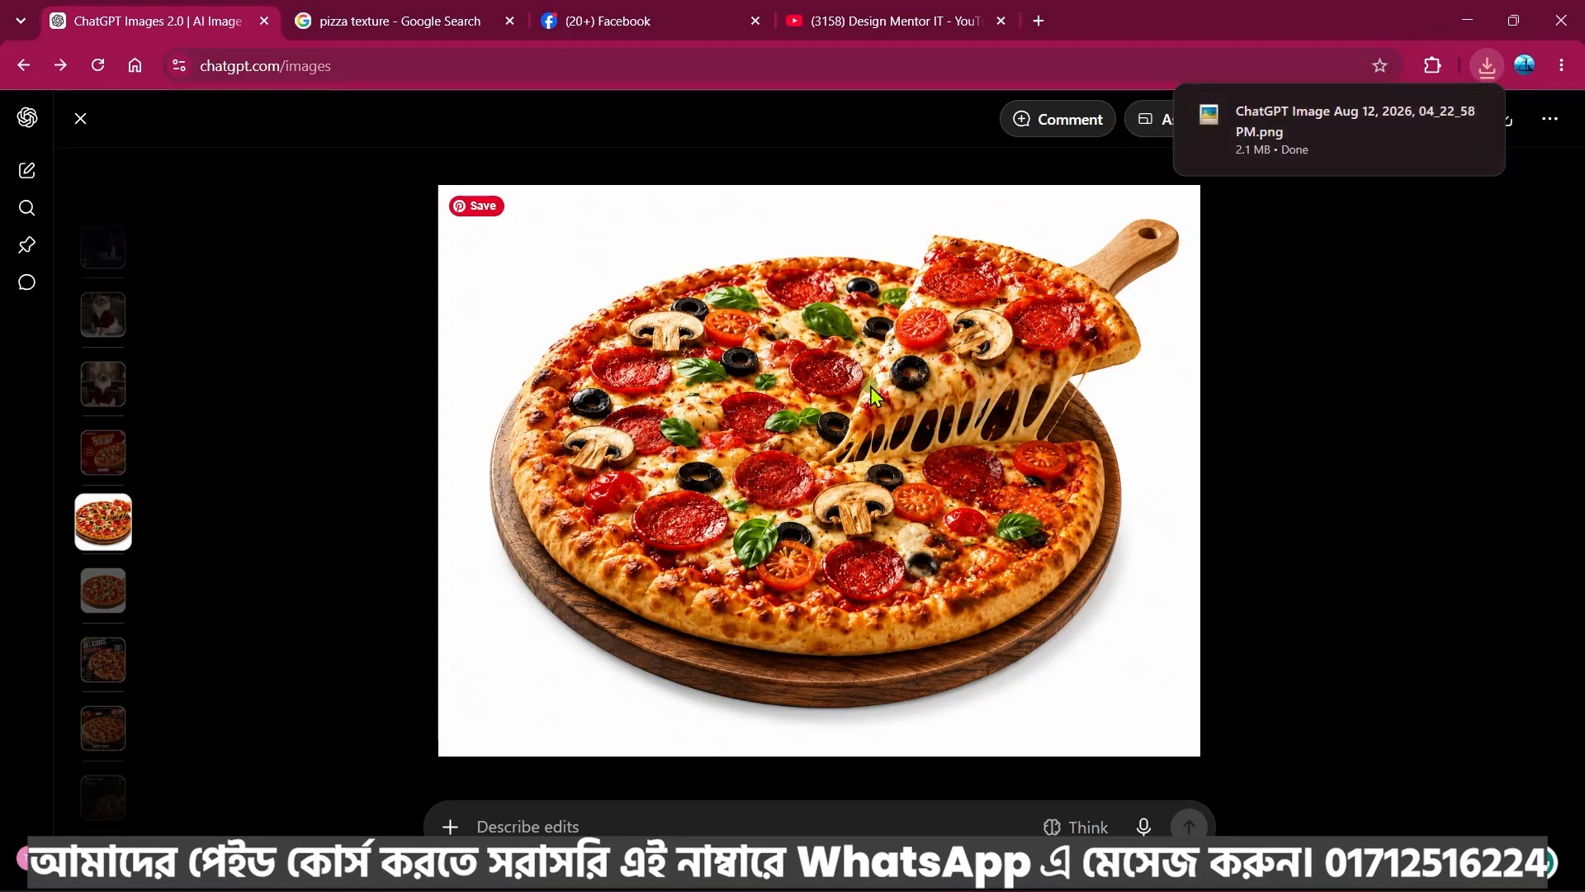
click(1468, 23)
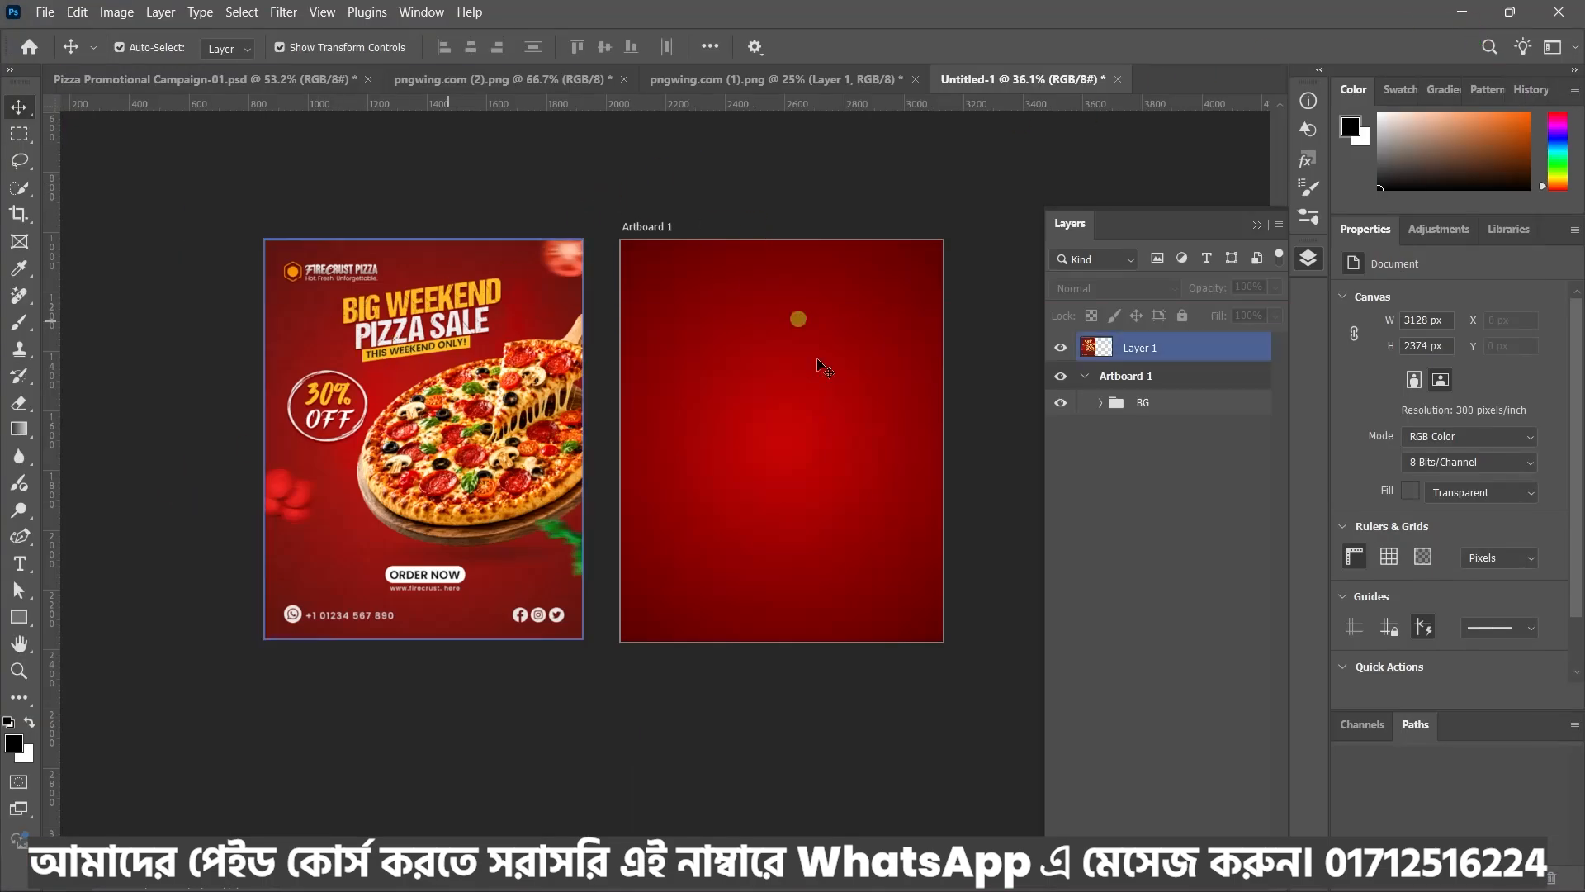
Find the ChatGPT pizza PNG in the Downloads folder, preview it, and open it as a separate document in Photoshop
mouse_move(690, 889)
mouse_move(543, 876)
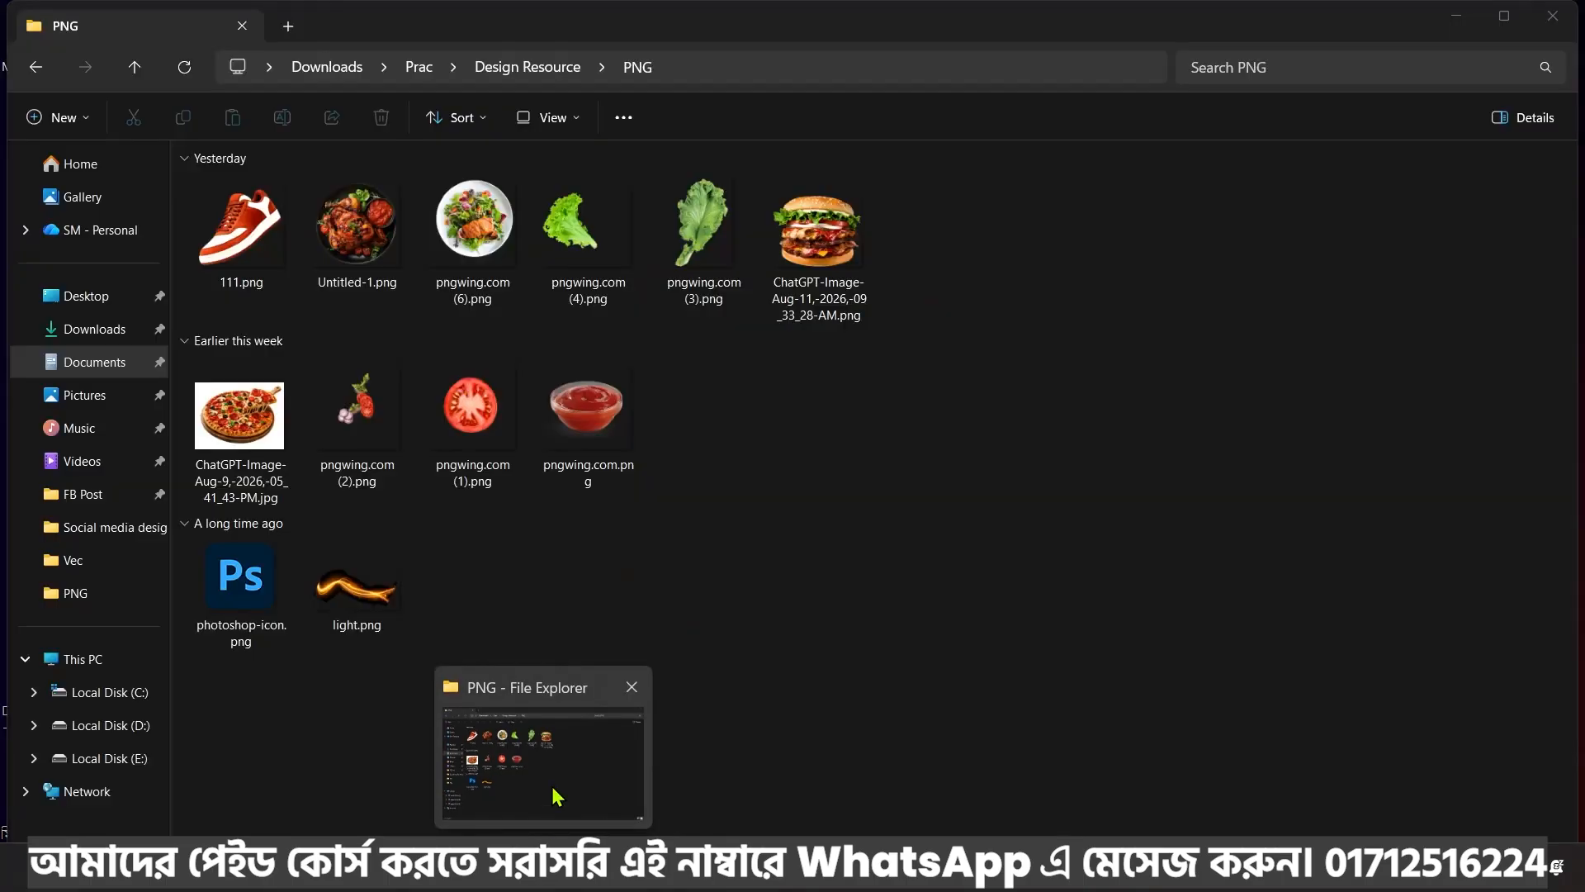
click(545, 768)
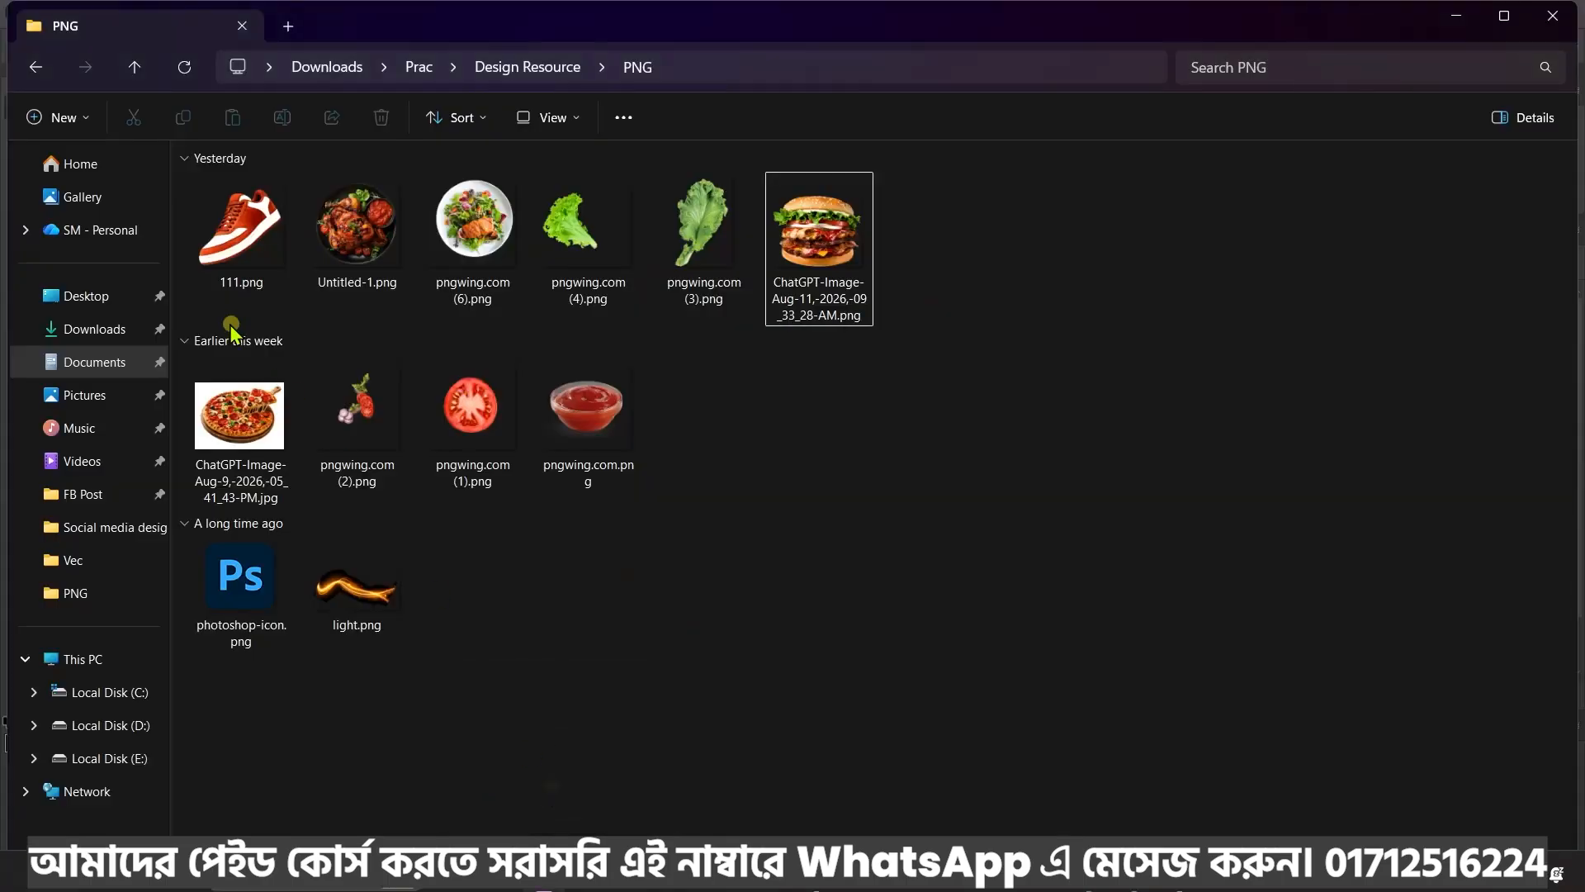
click(116, 332)
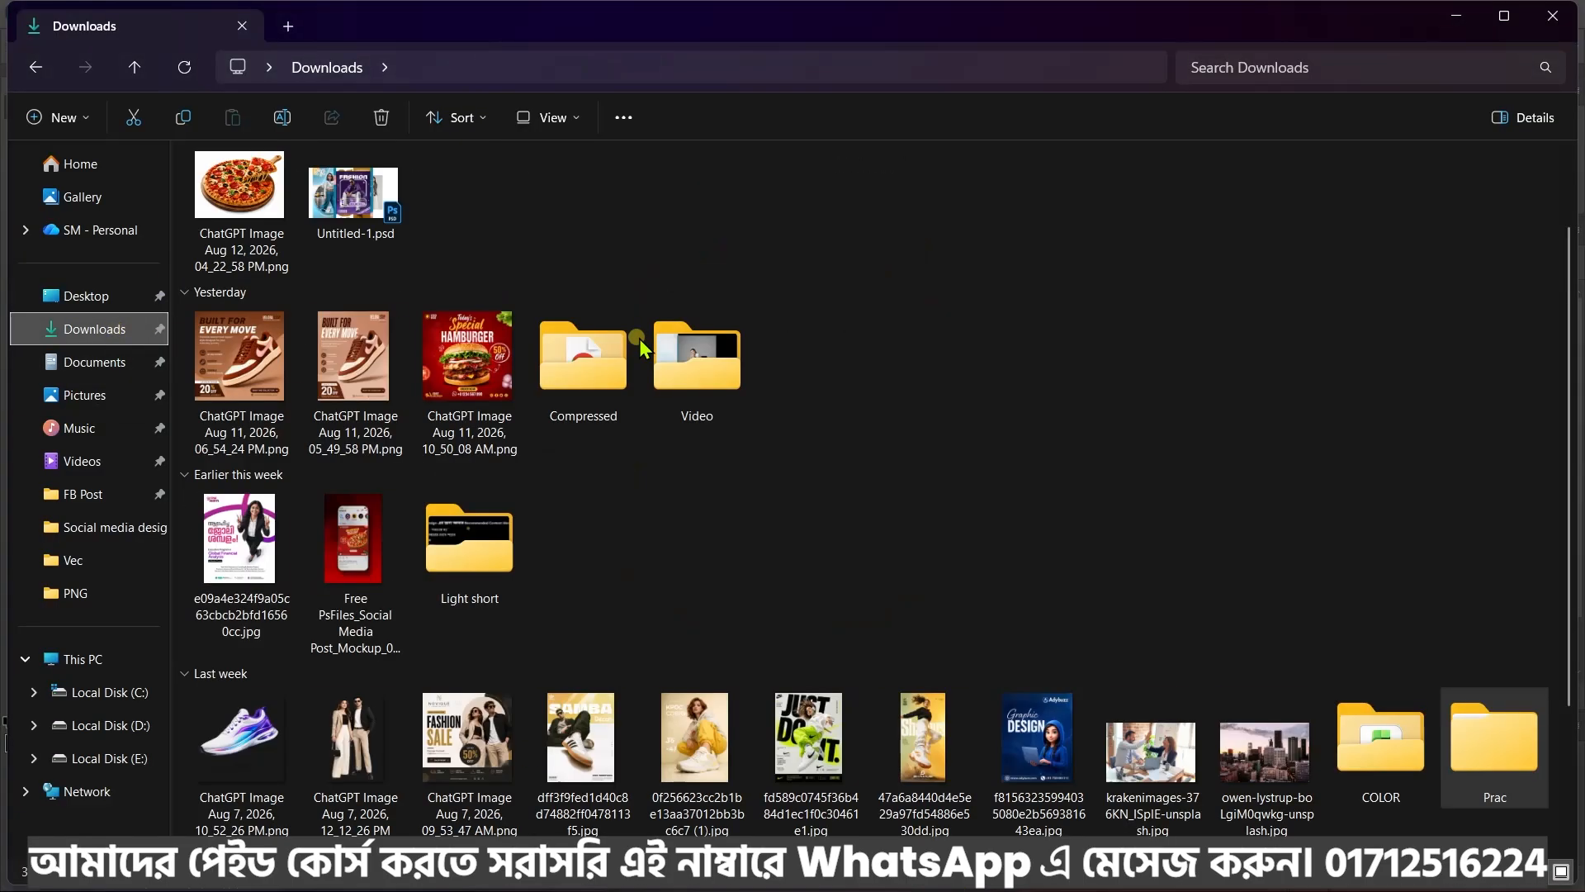
double_click(251, 199)
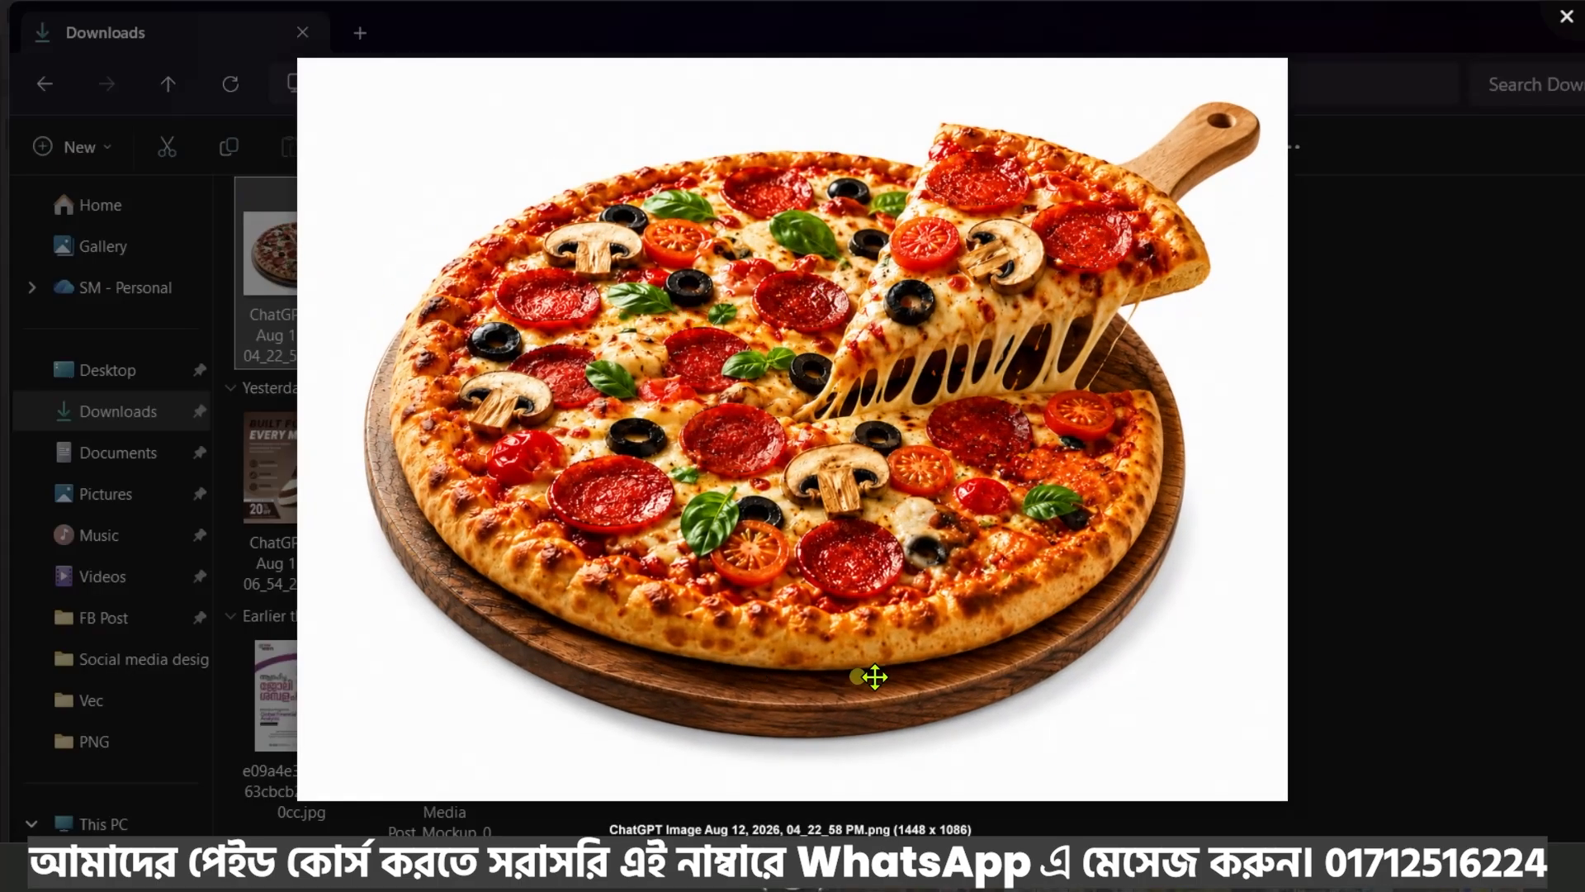
click(1567, 16)
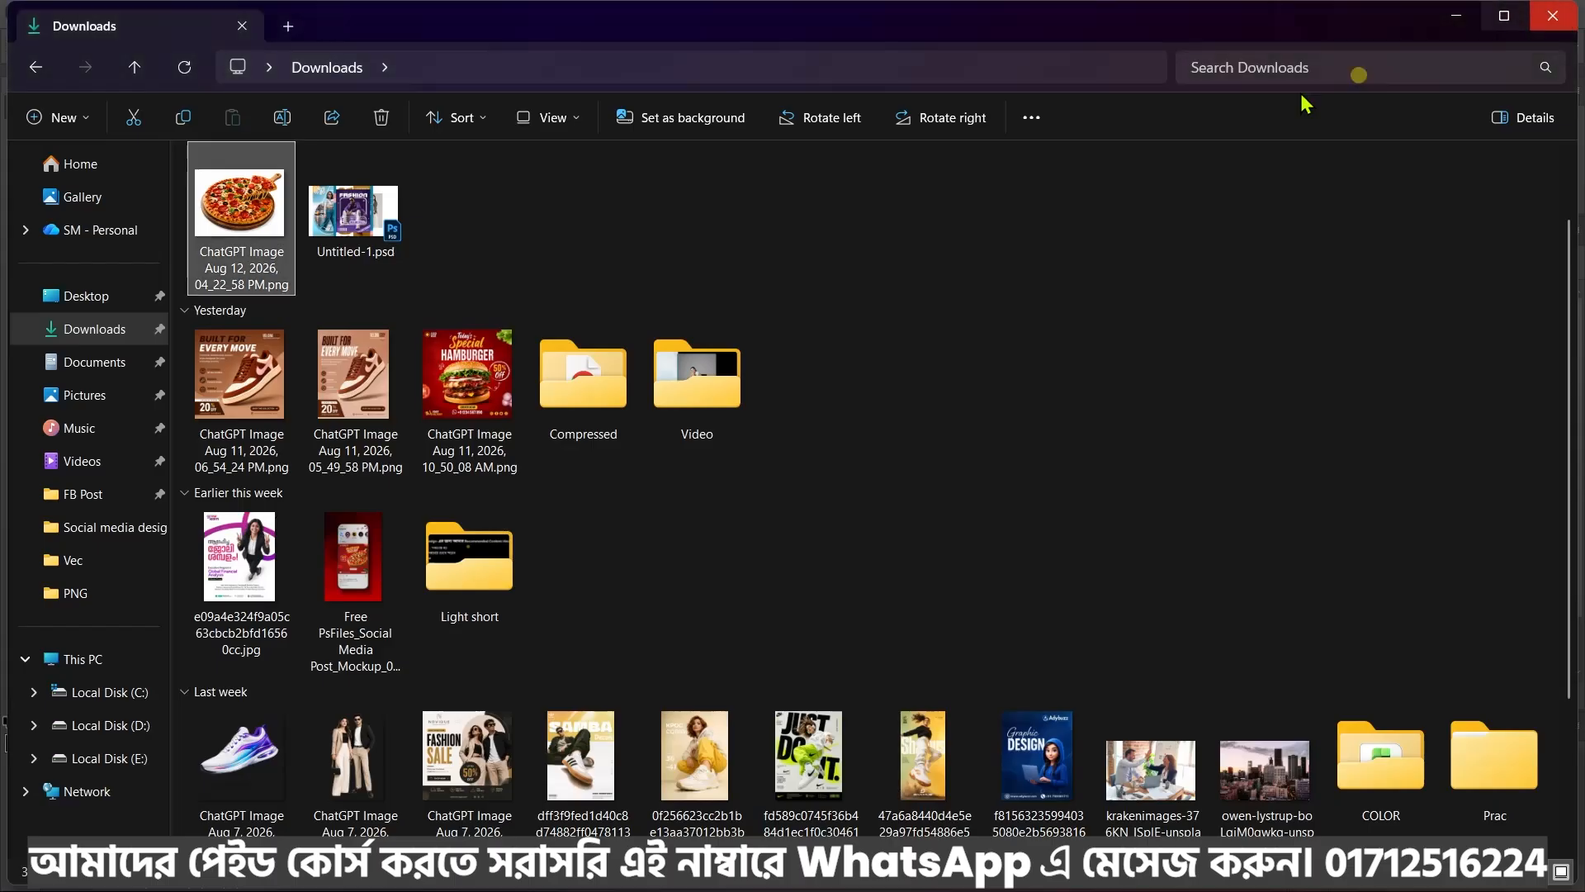
drag(246, 196, 1171, 72)
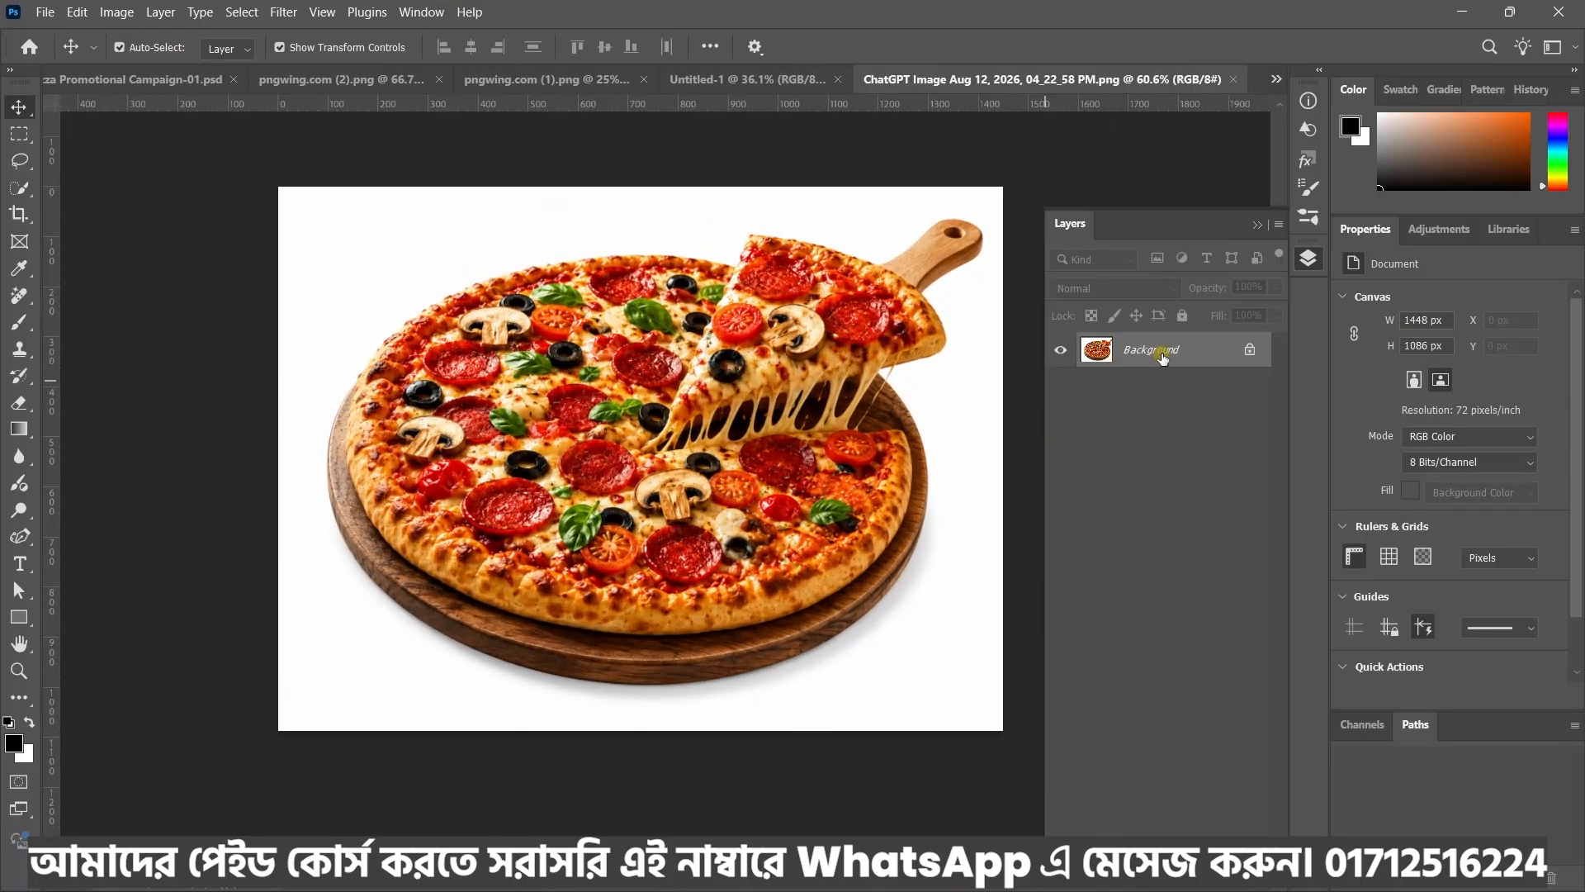
Select the pizza and its wooden board with Select Subject and hide the white background with a layer mask
click(245, 12)
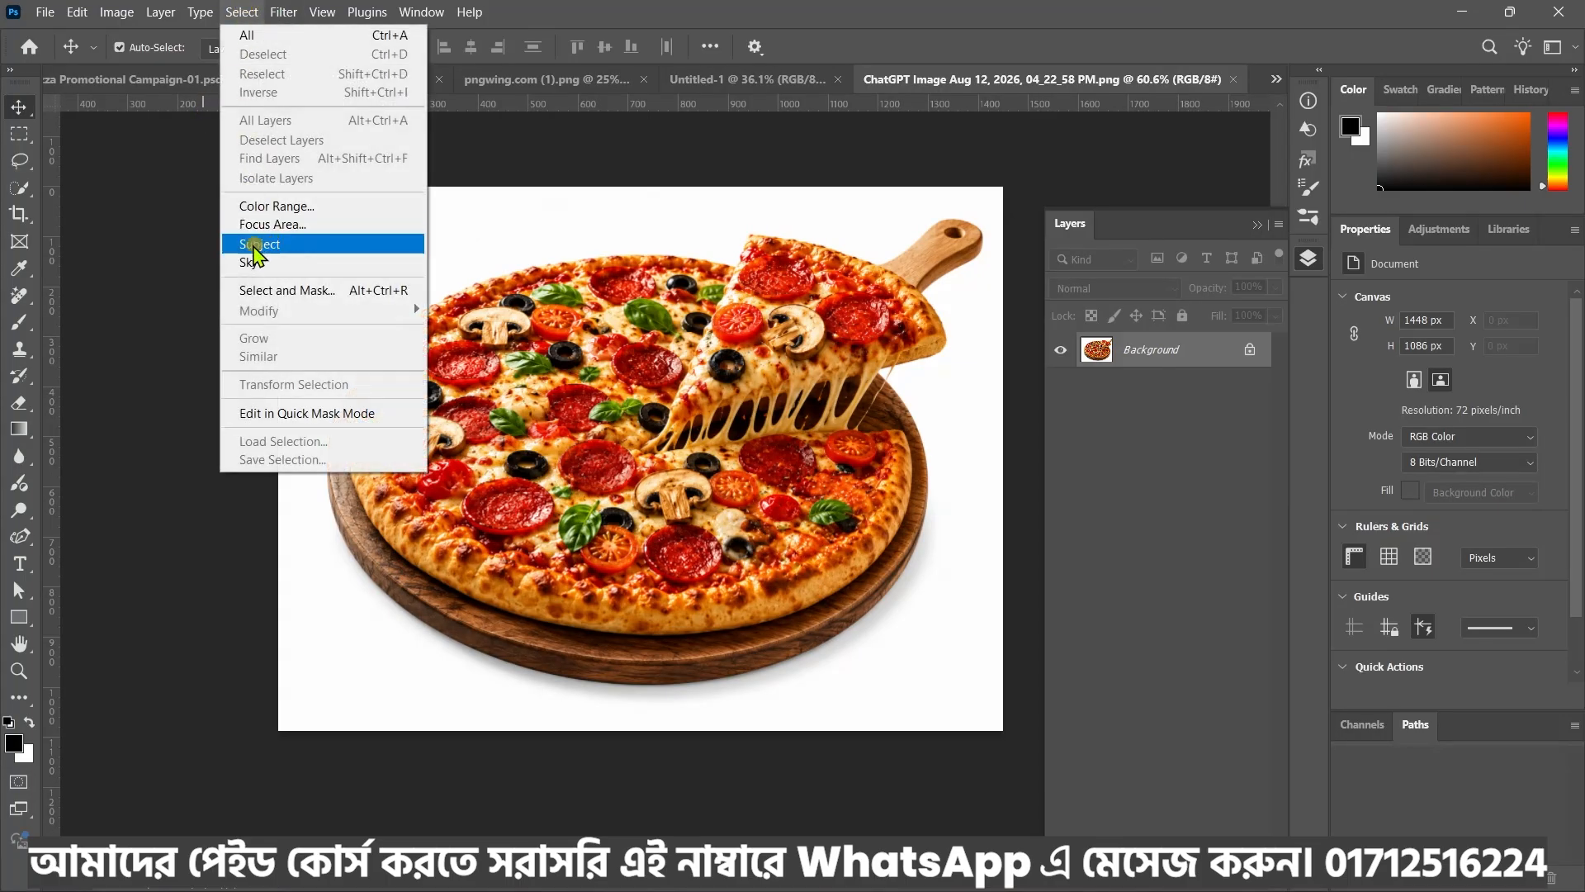
click(325, 246)
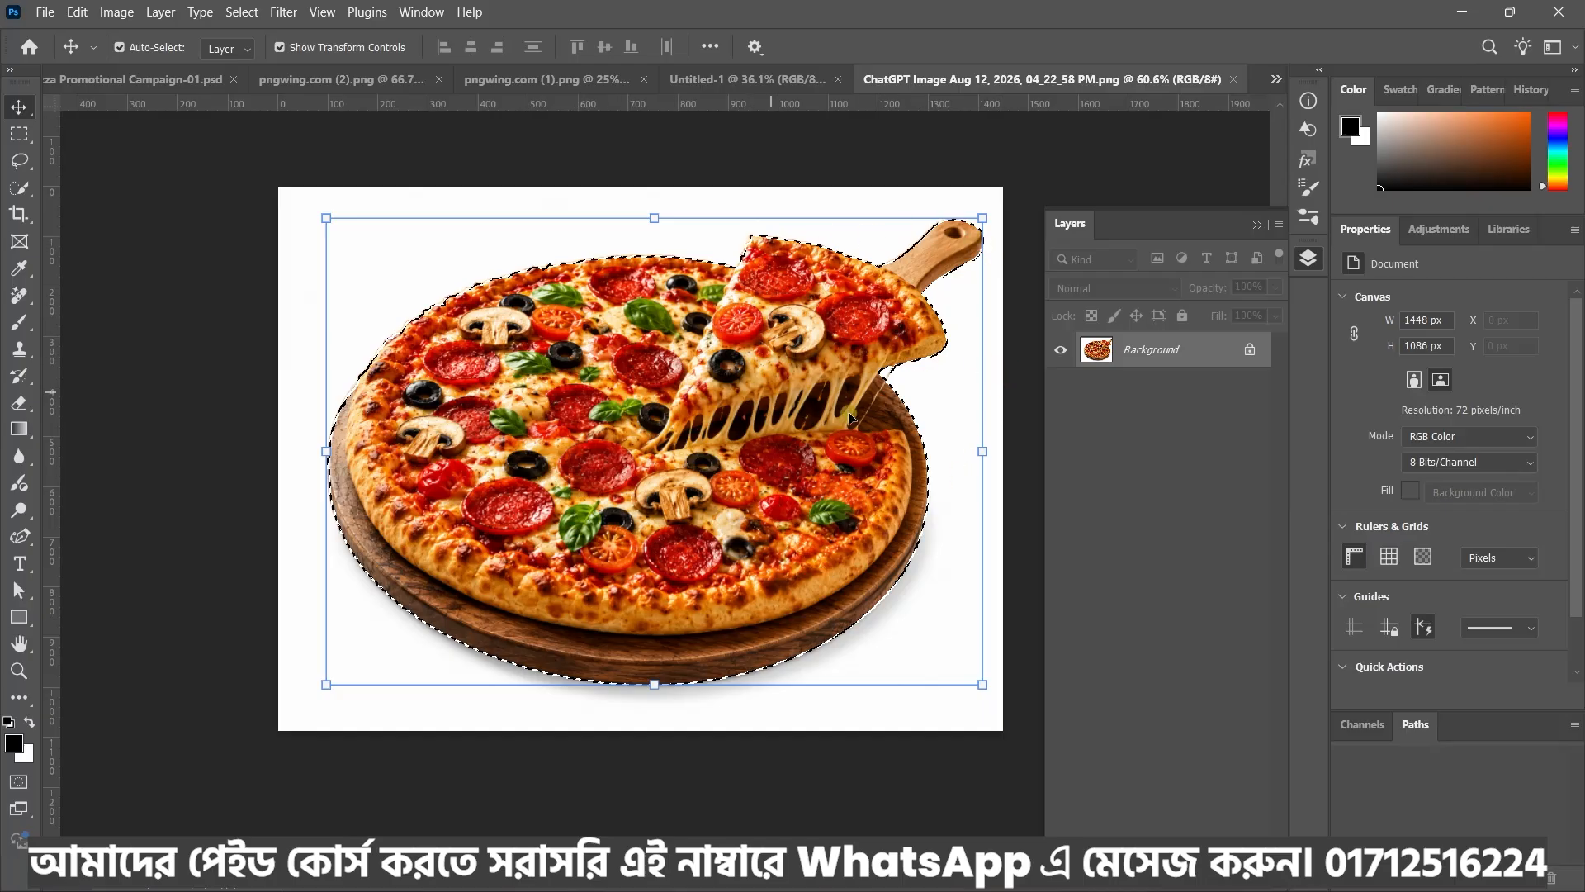
scroll(844, 417, up, 5)
scroll(909, 287, down, 4)
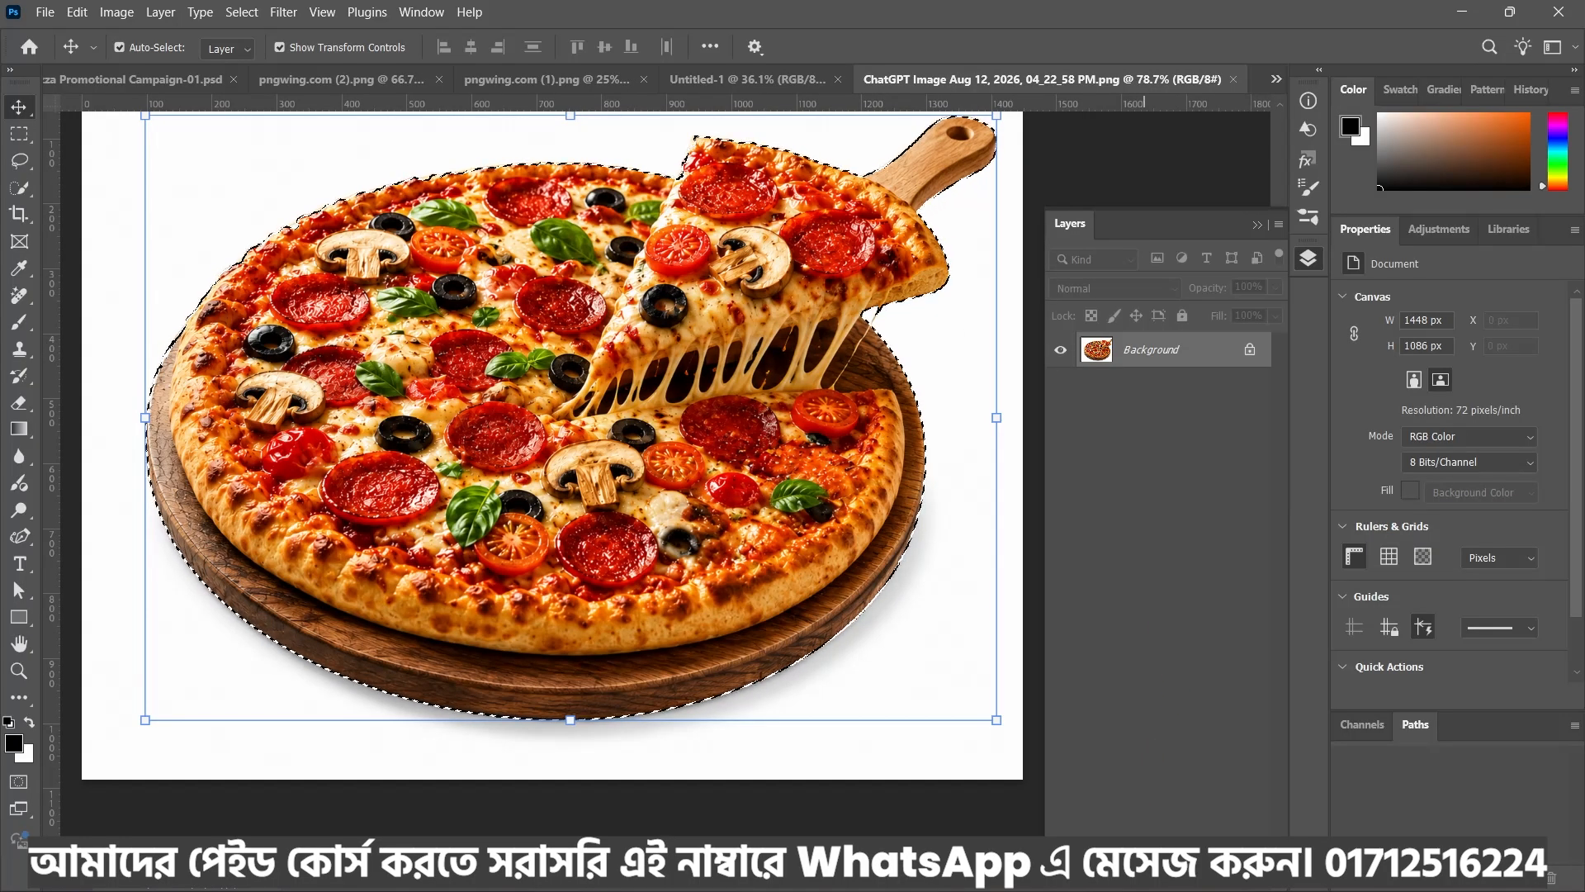
click(1177, 850)
scroll(710, 661, down, 2)
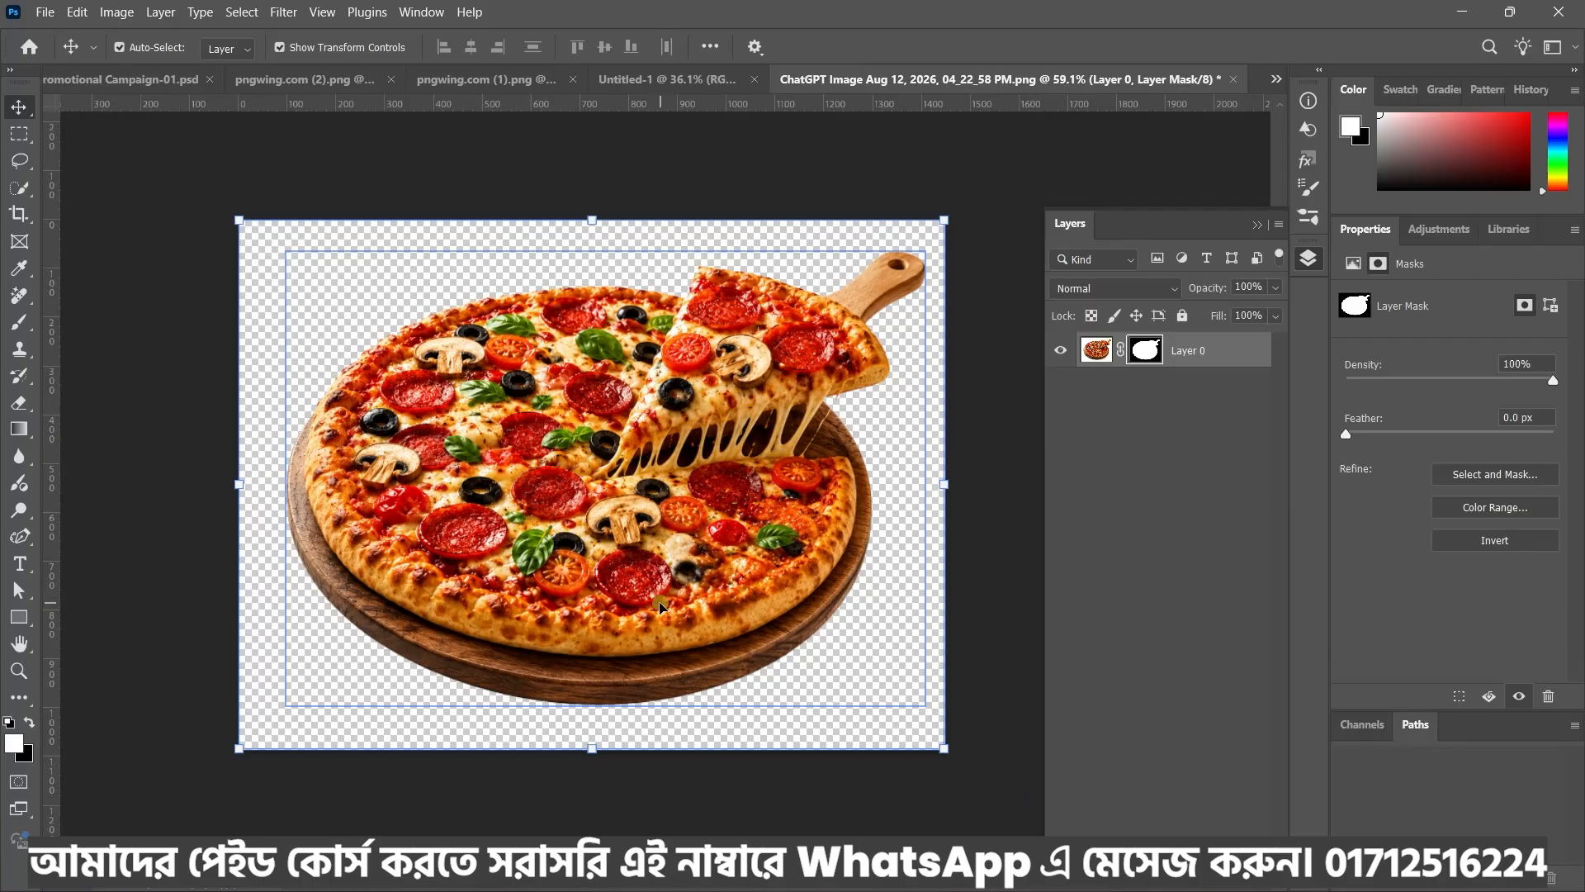
Bring the masked pizza into Artboard 1 of the Untitled-1 document and place it mid-height, extending past the artboard's right edge
scroll(746, 429, down, 2)
drag(667, 512, 786, 589)
scroll(726, 596, down, 3)
scroll(842, 643, up, 3)
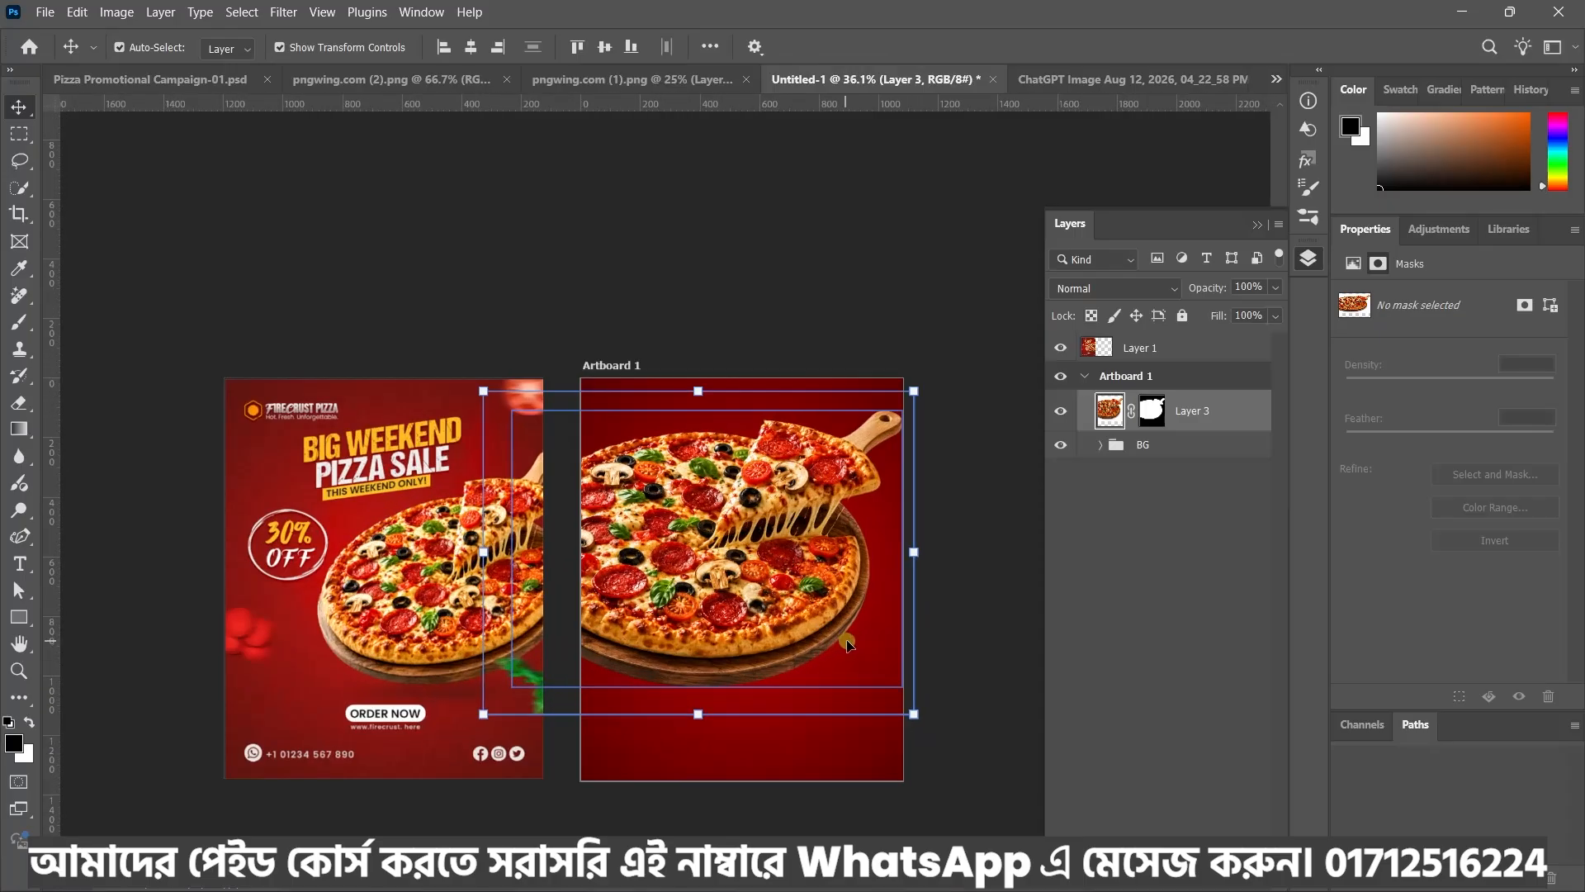
drag(836, 644, 756, 534)
drag(645, 451, 713, 480)
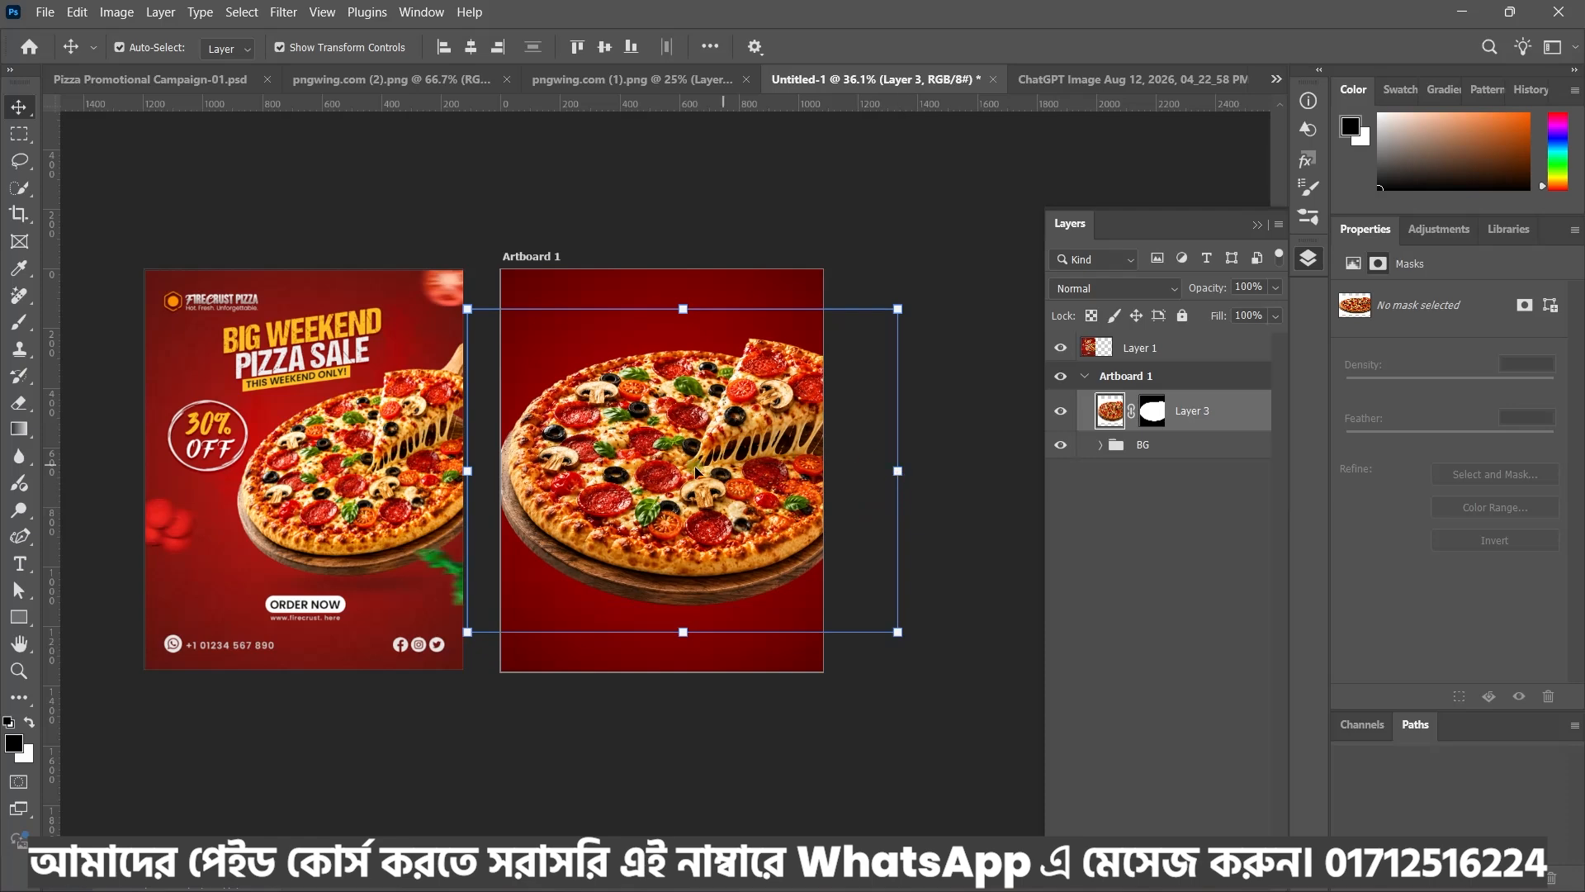
Convert the masked pizza layer to a smart object
scroll(652, 473, up, 2)
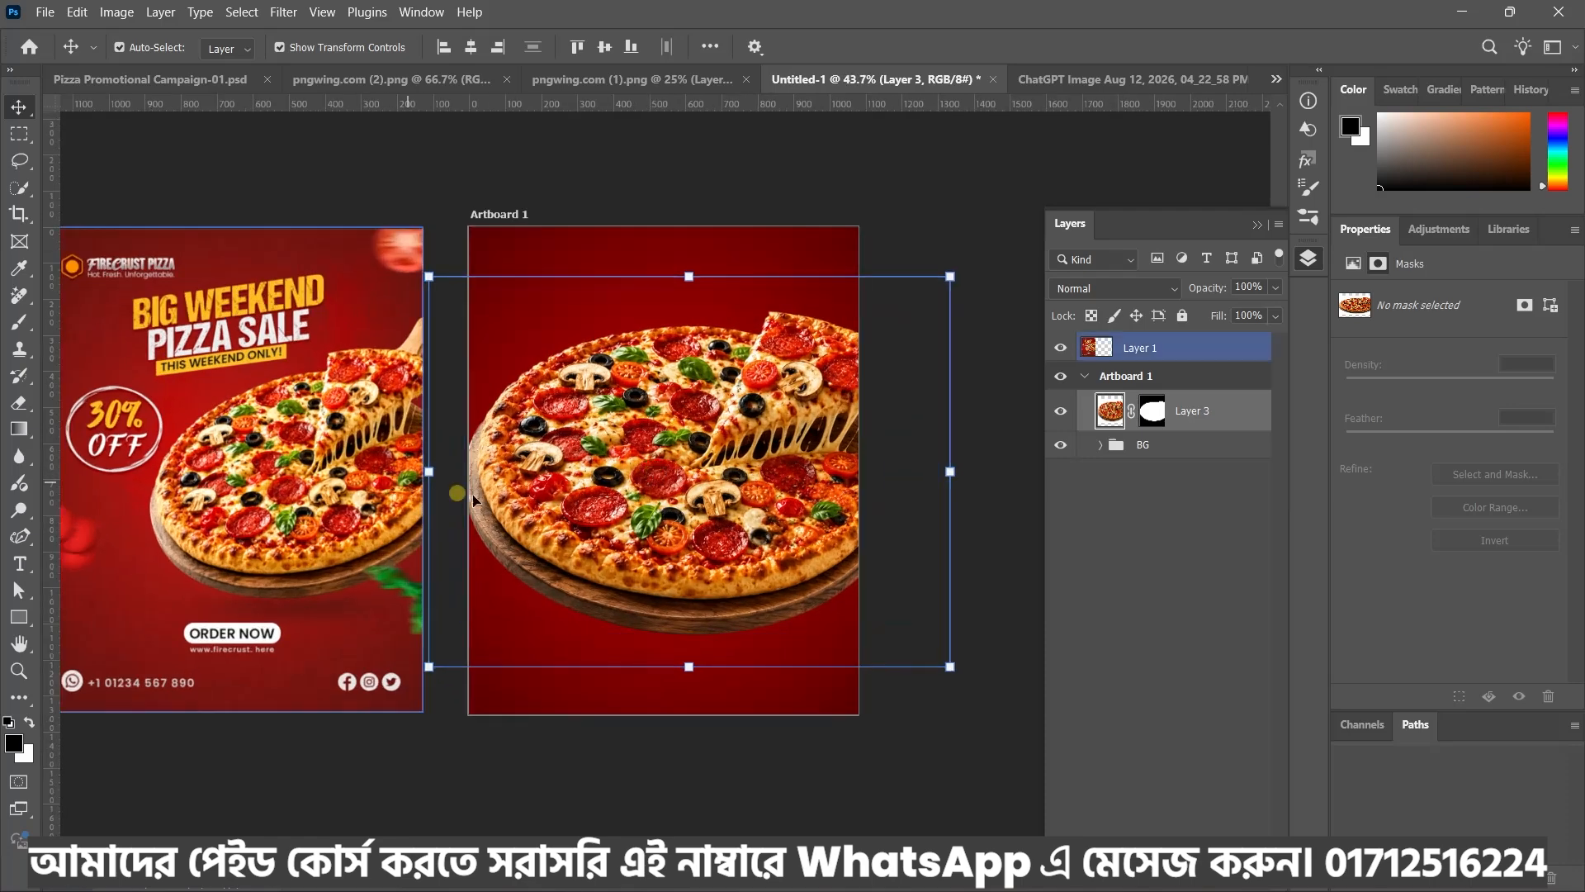
click(1236, 415)
right_click(1236, 415)
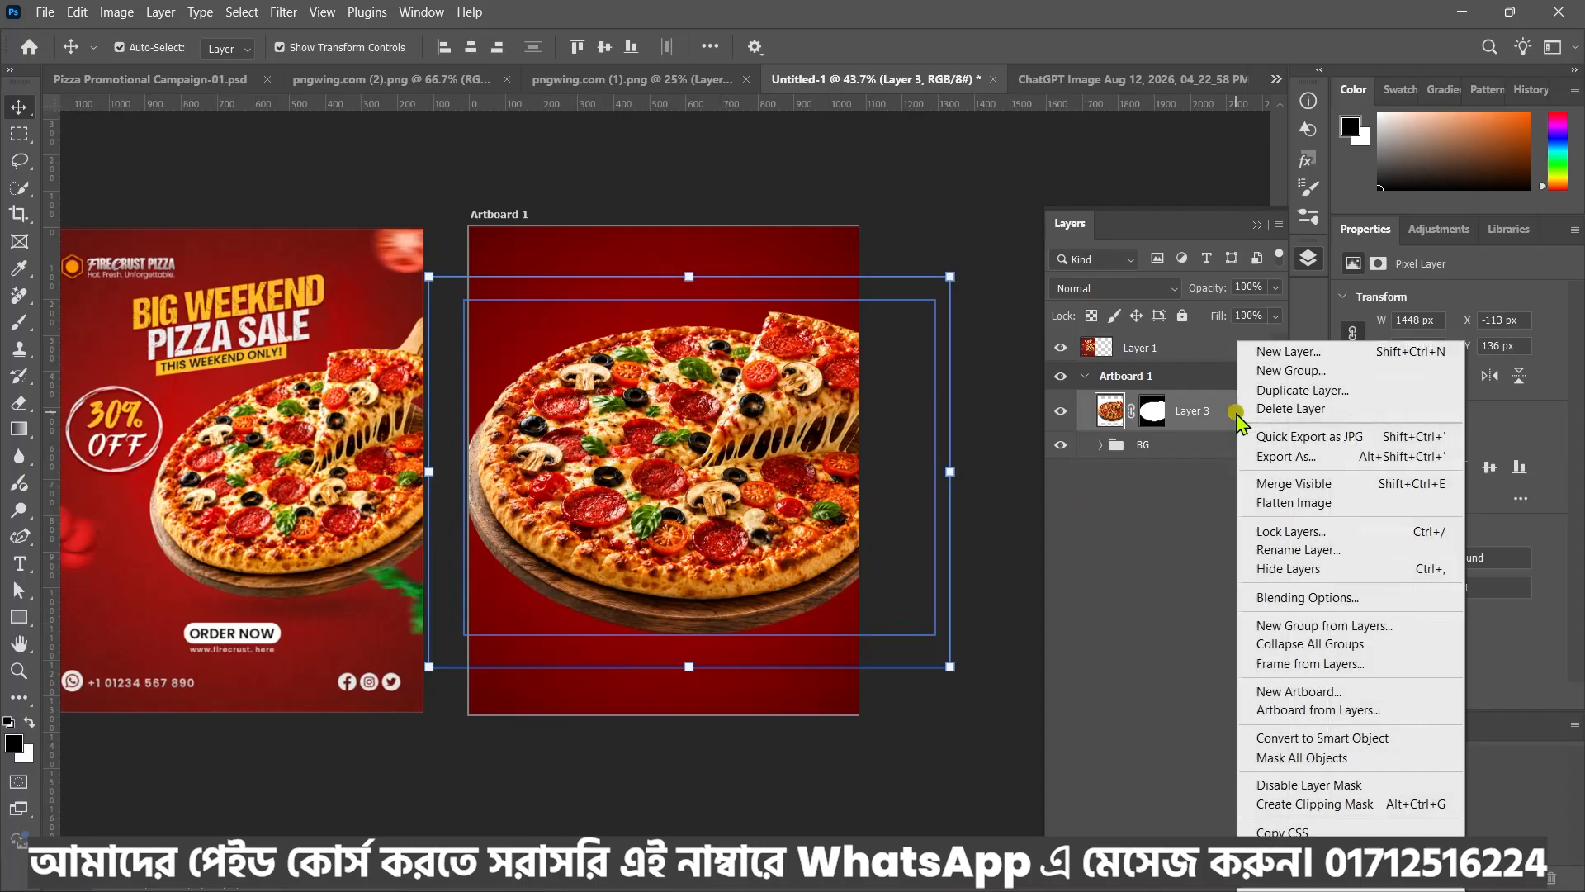
click(1319, 738)
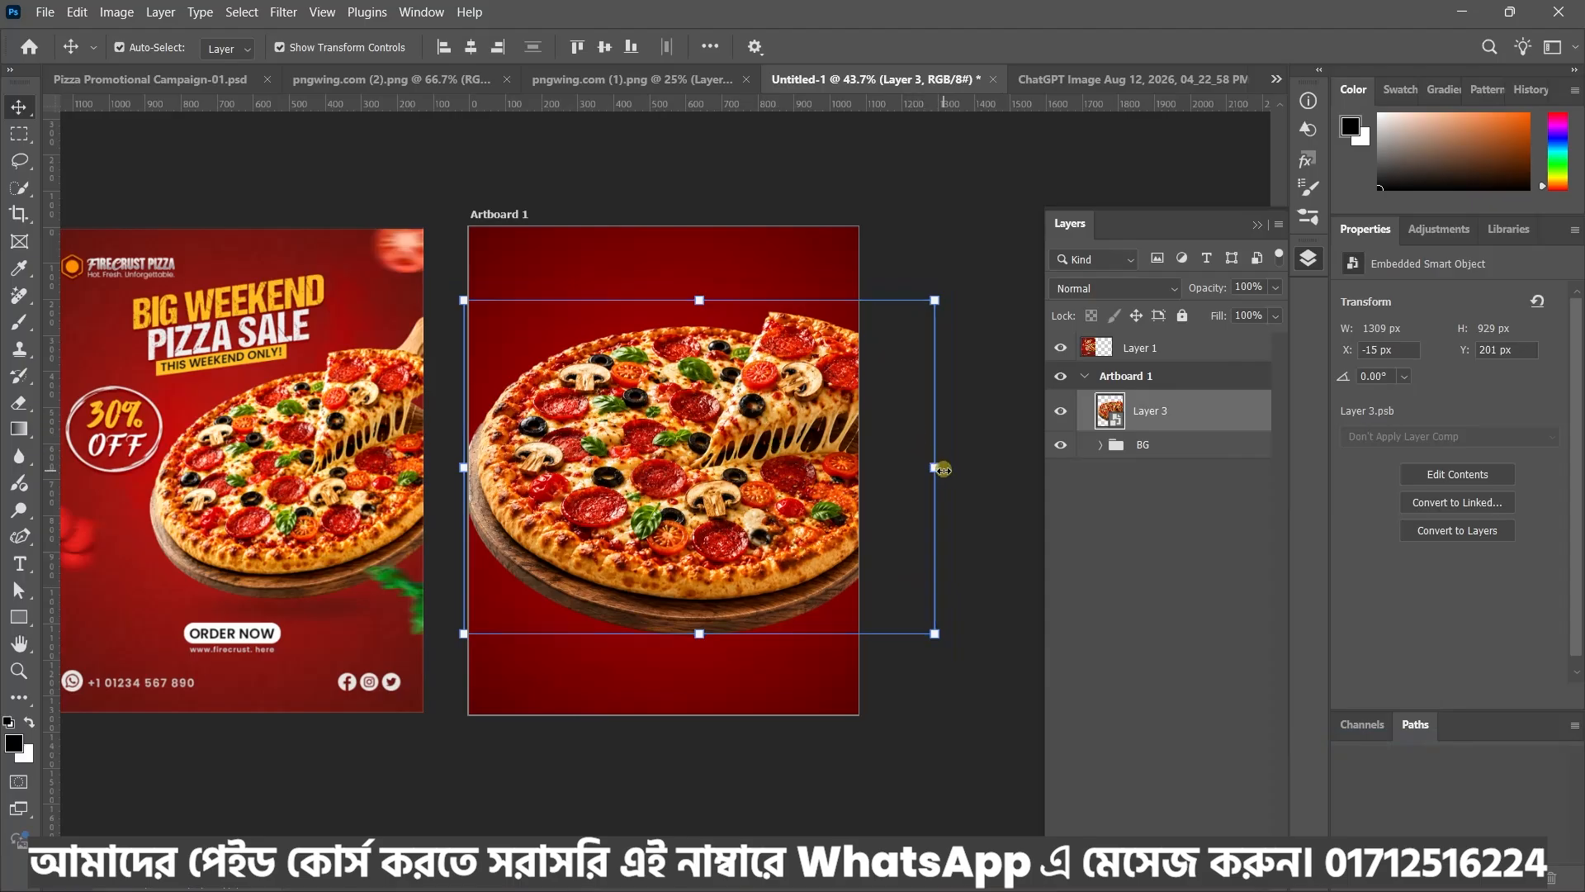
Scale the pizza to about 73%, rotate it about -12.4°, and place it overlapping the artboard's right edge as in the reference poster
drag(934, 468, 872, 470)
drag(466, 471, 578, 471)
scroll(787, 444, down, 1)
drag(814, 457, 784, 437)
drag(873, 342, 952, 308)
drag(896, 582, 948, 542)
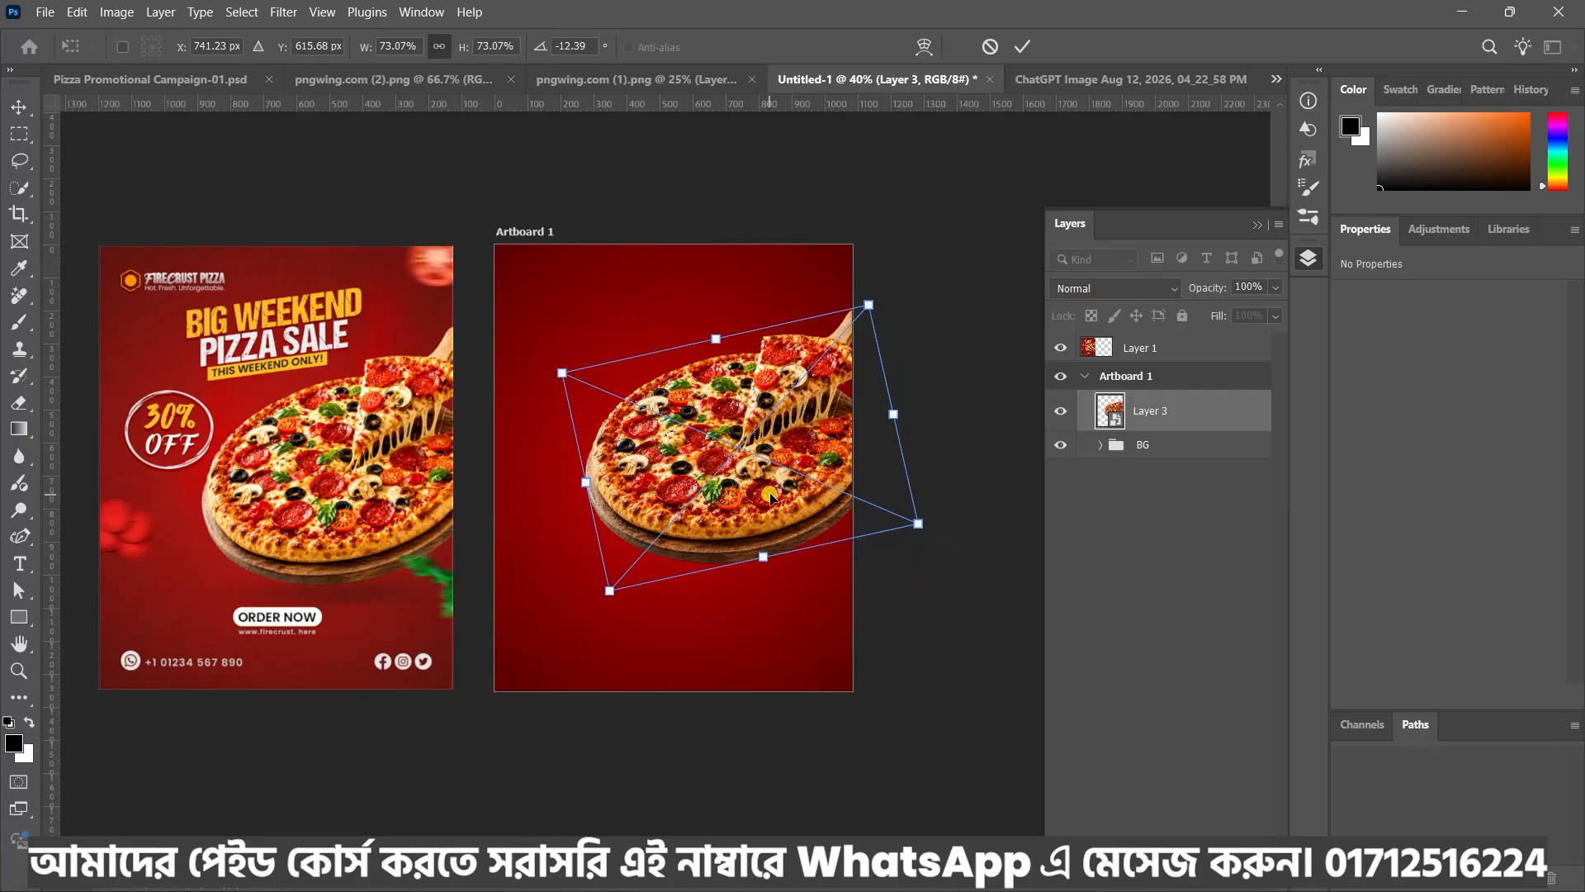
drag(770, 497, 780, 492)
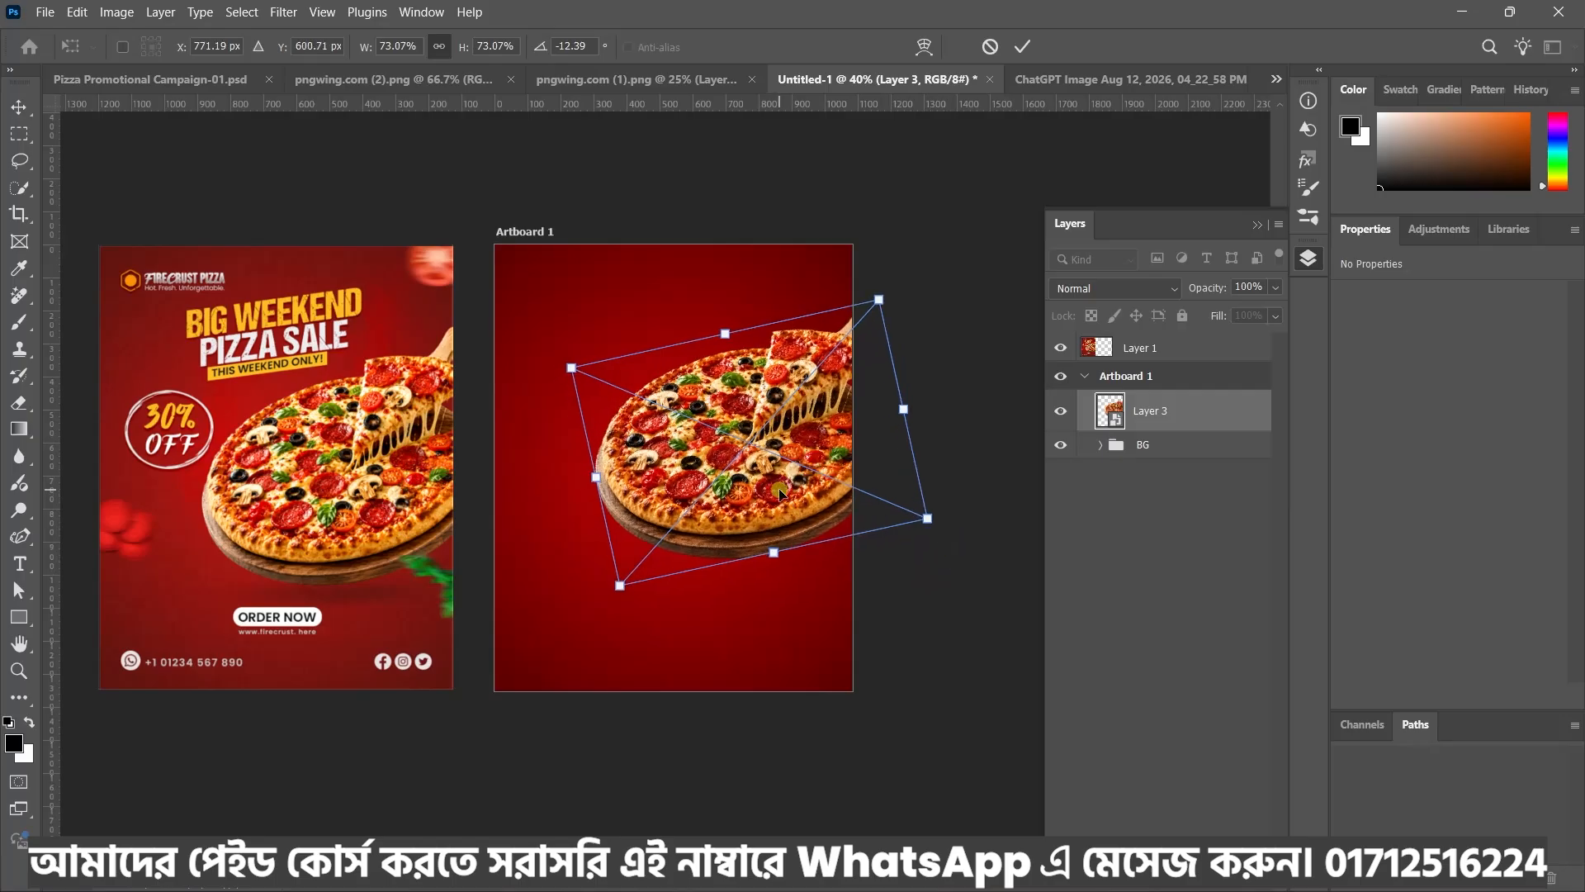
drag(931, 524, 939, 524)
click(1022, 46)
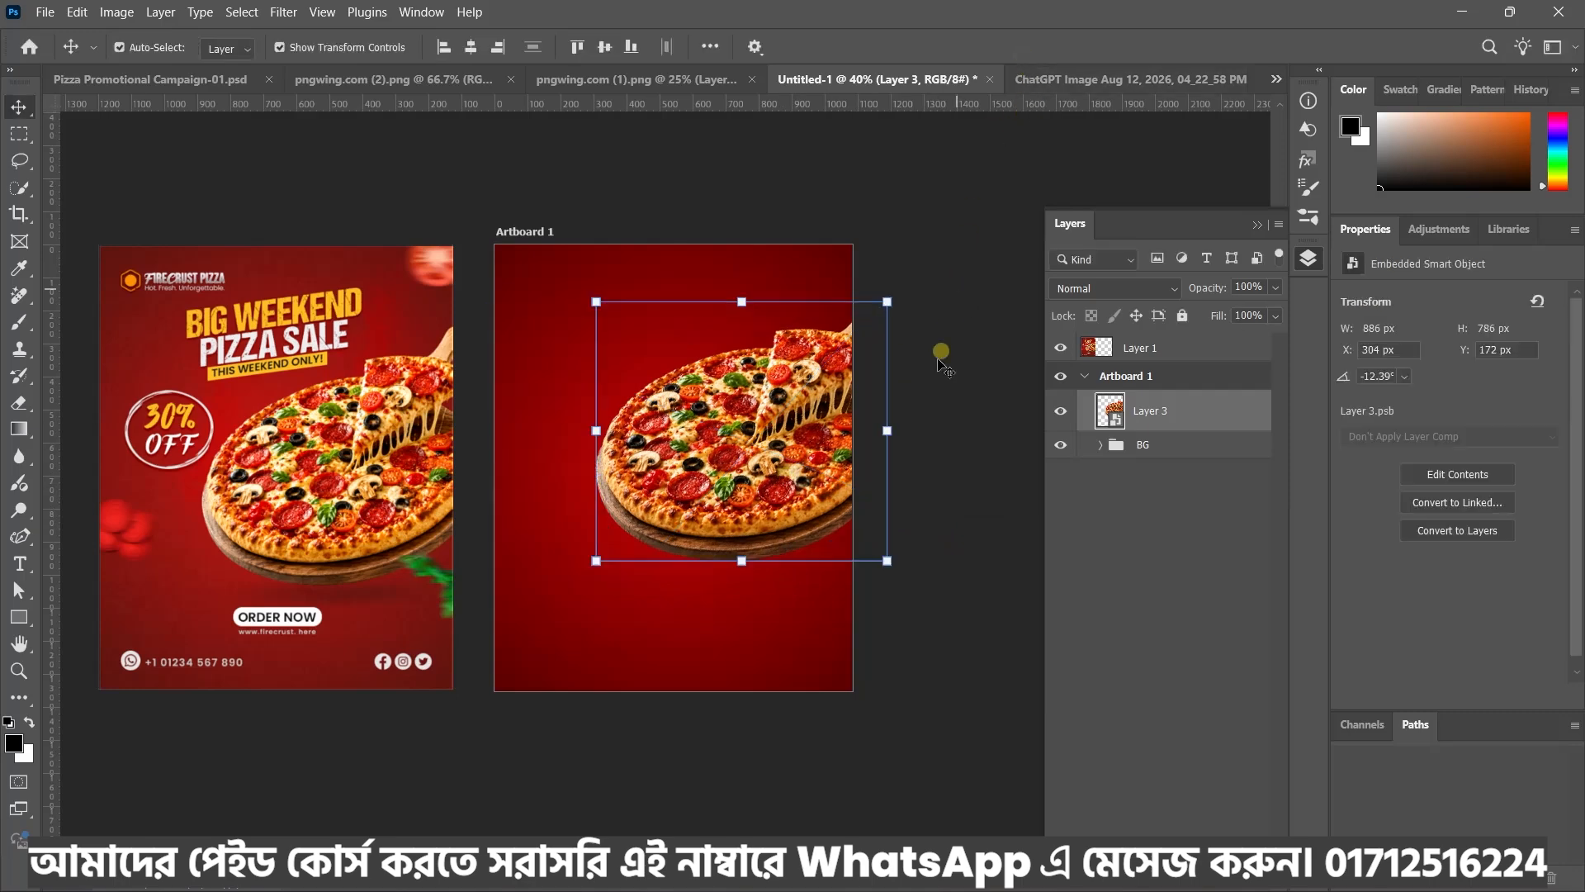
Add a Brightness/Contrast adjustment clipped to the pizza layer and set its brightness to 19
click(739, 429)
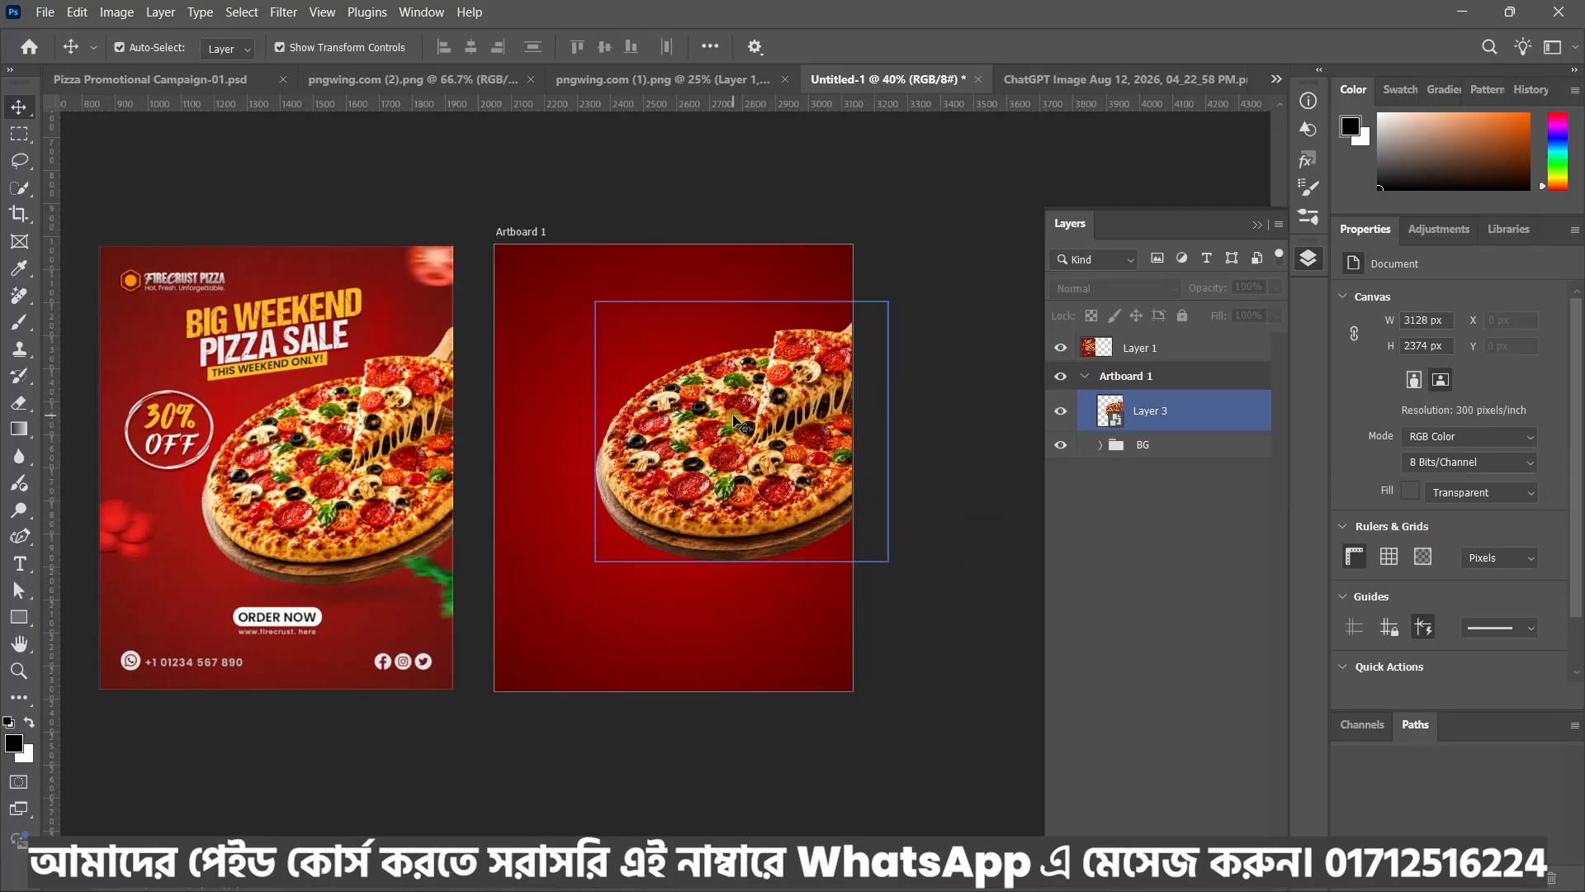
click(1222, 413)
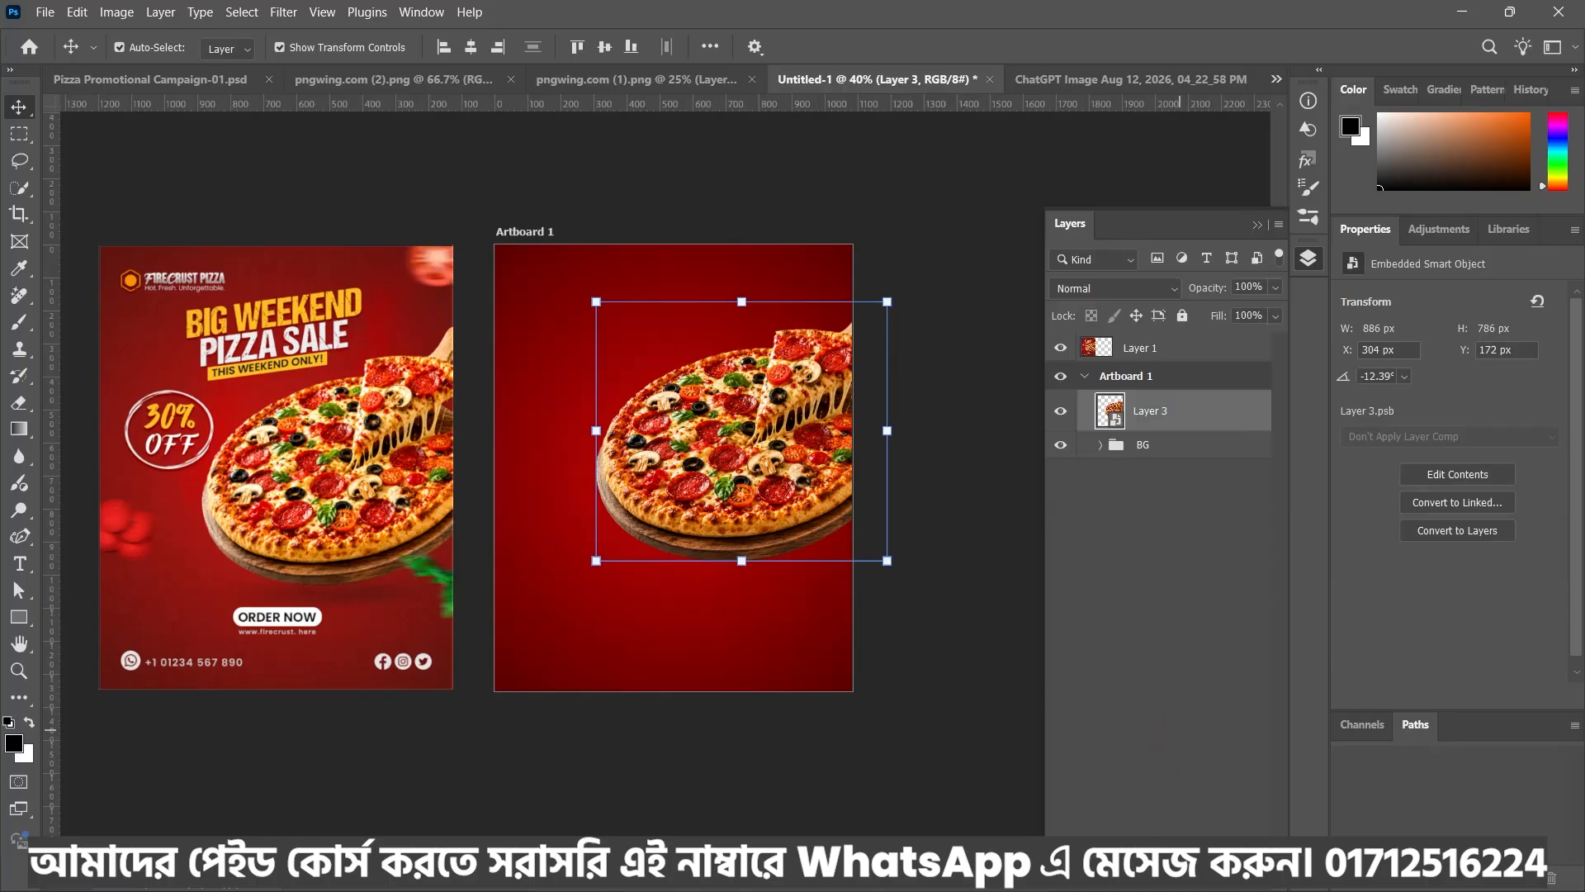
click(1181, 863)
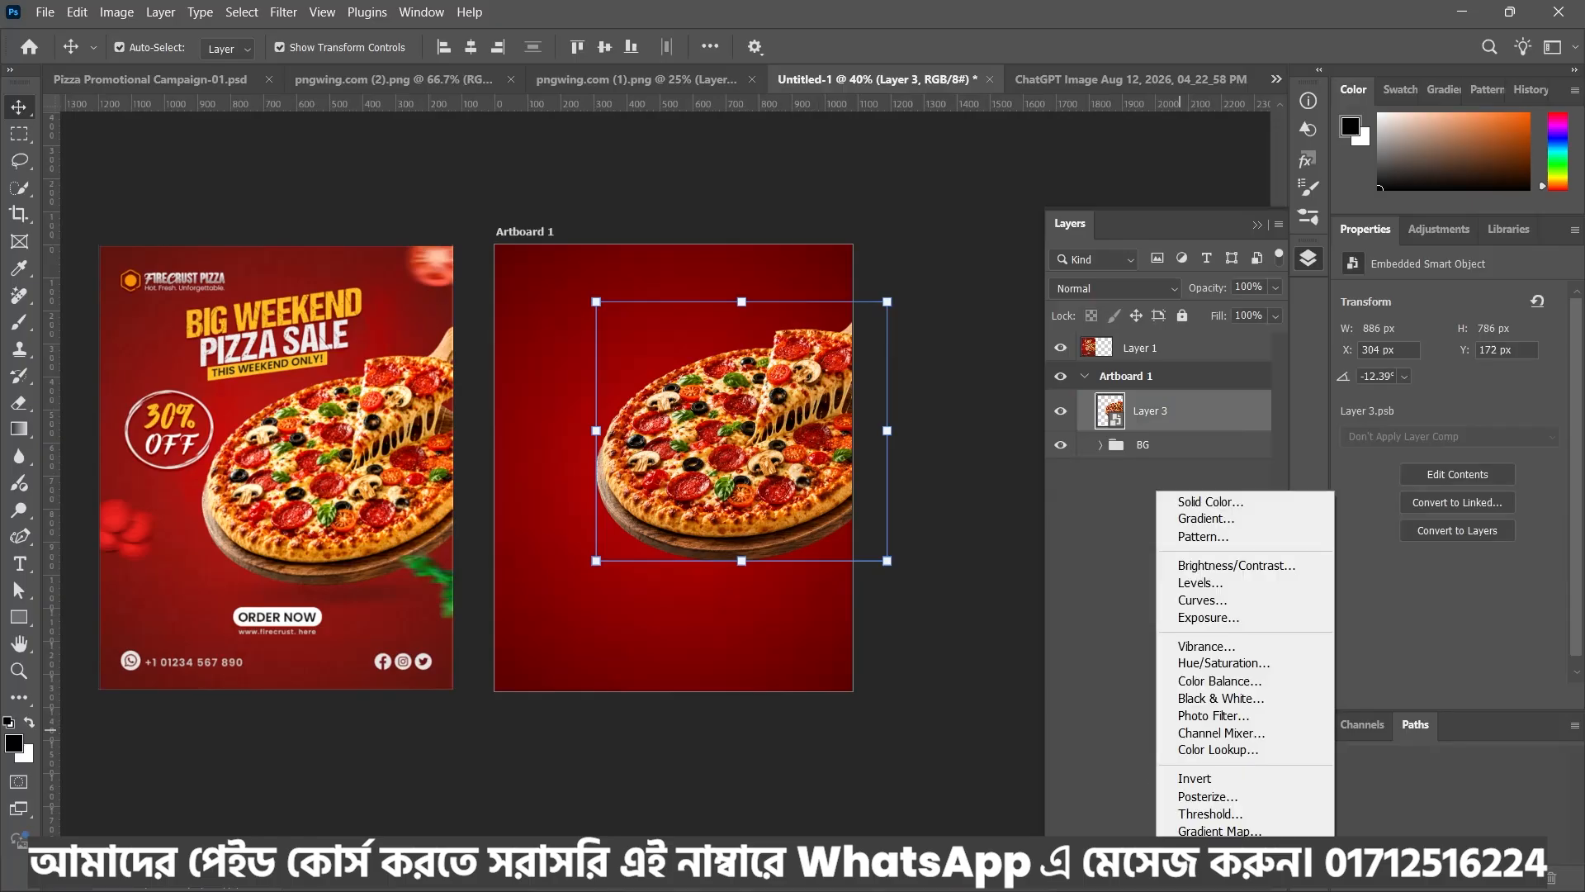
click(1210, 566)
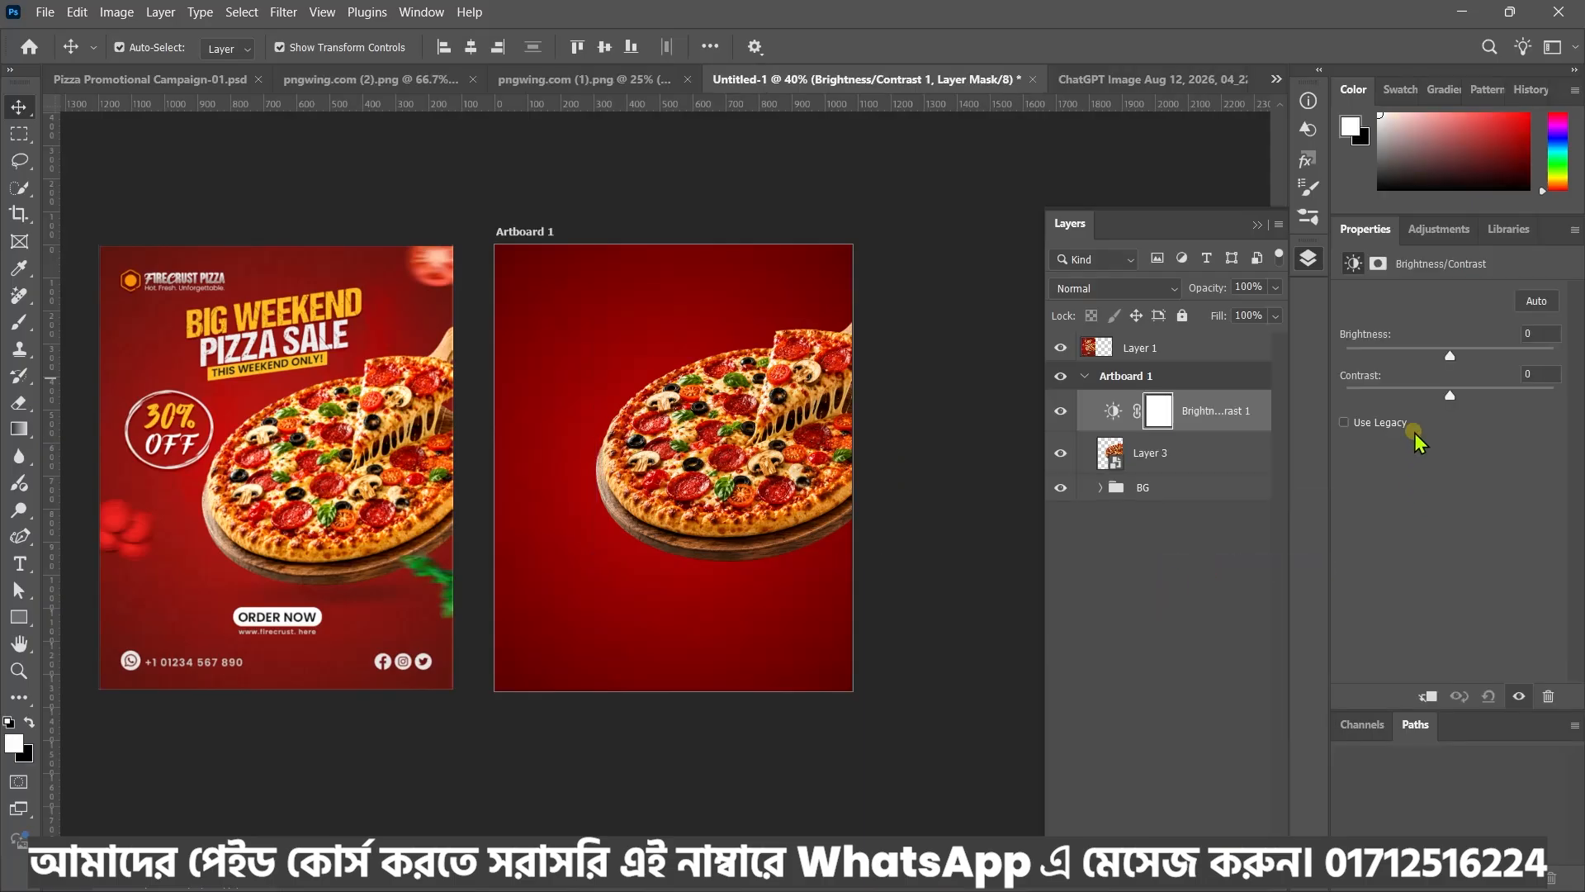
click(1428, 696)
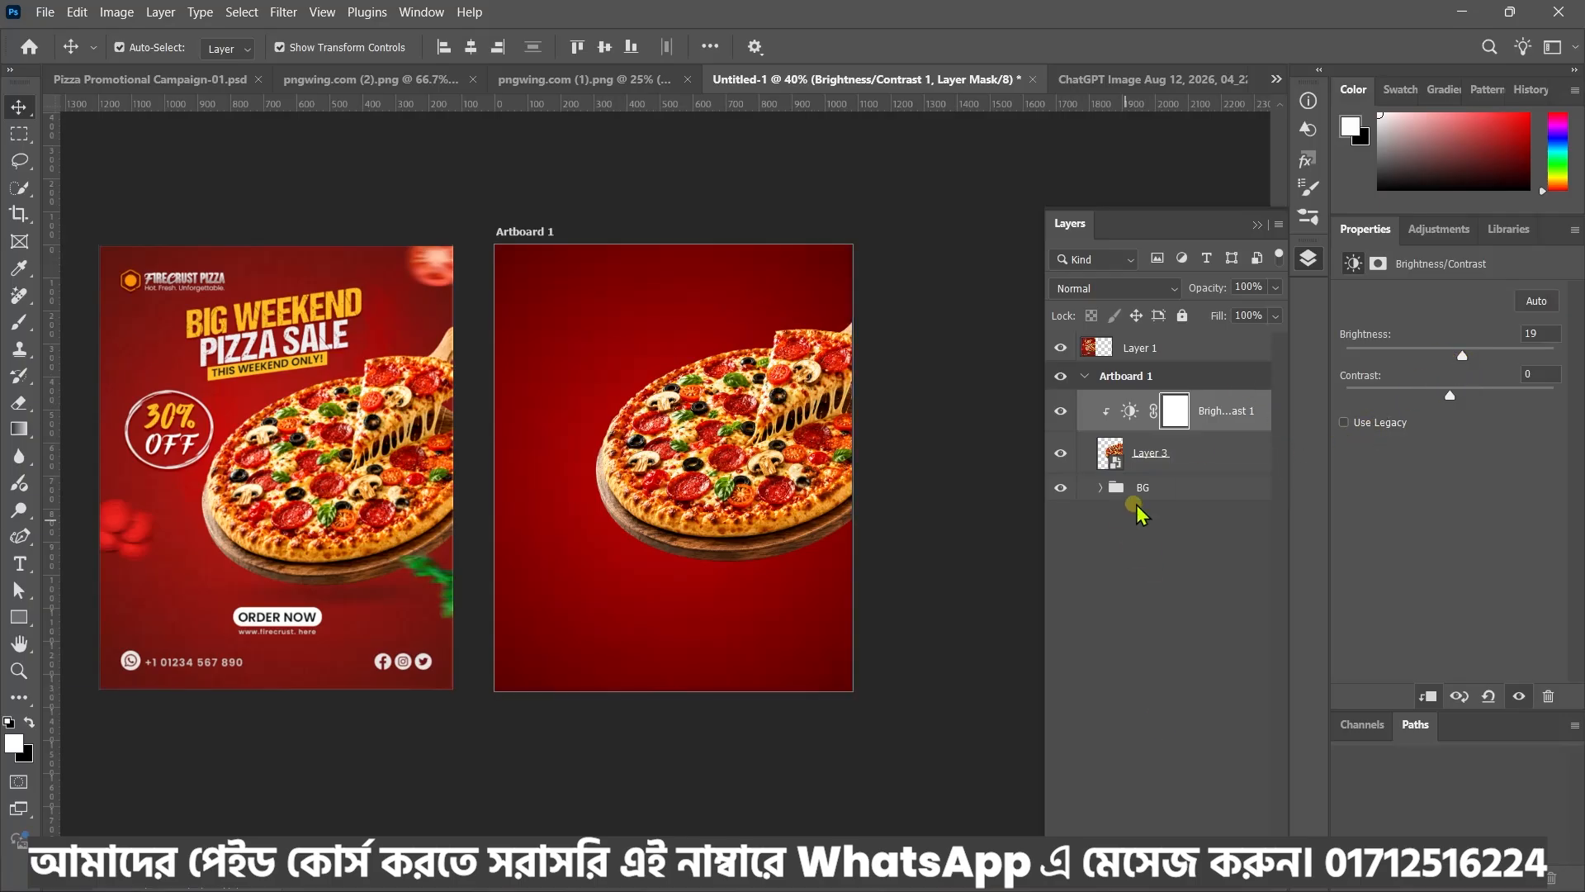
Add a Levels adjustment clipped to the pizza, with the midtone input at 1.07 and the white input at 231
click(1158, 852)
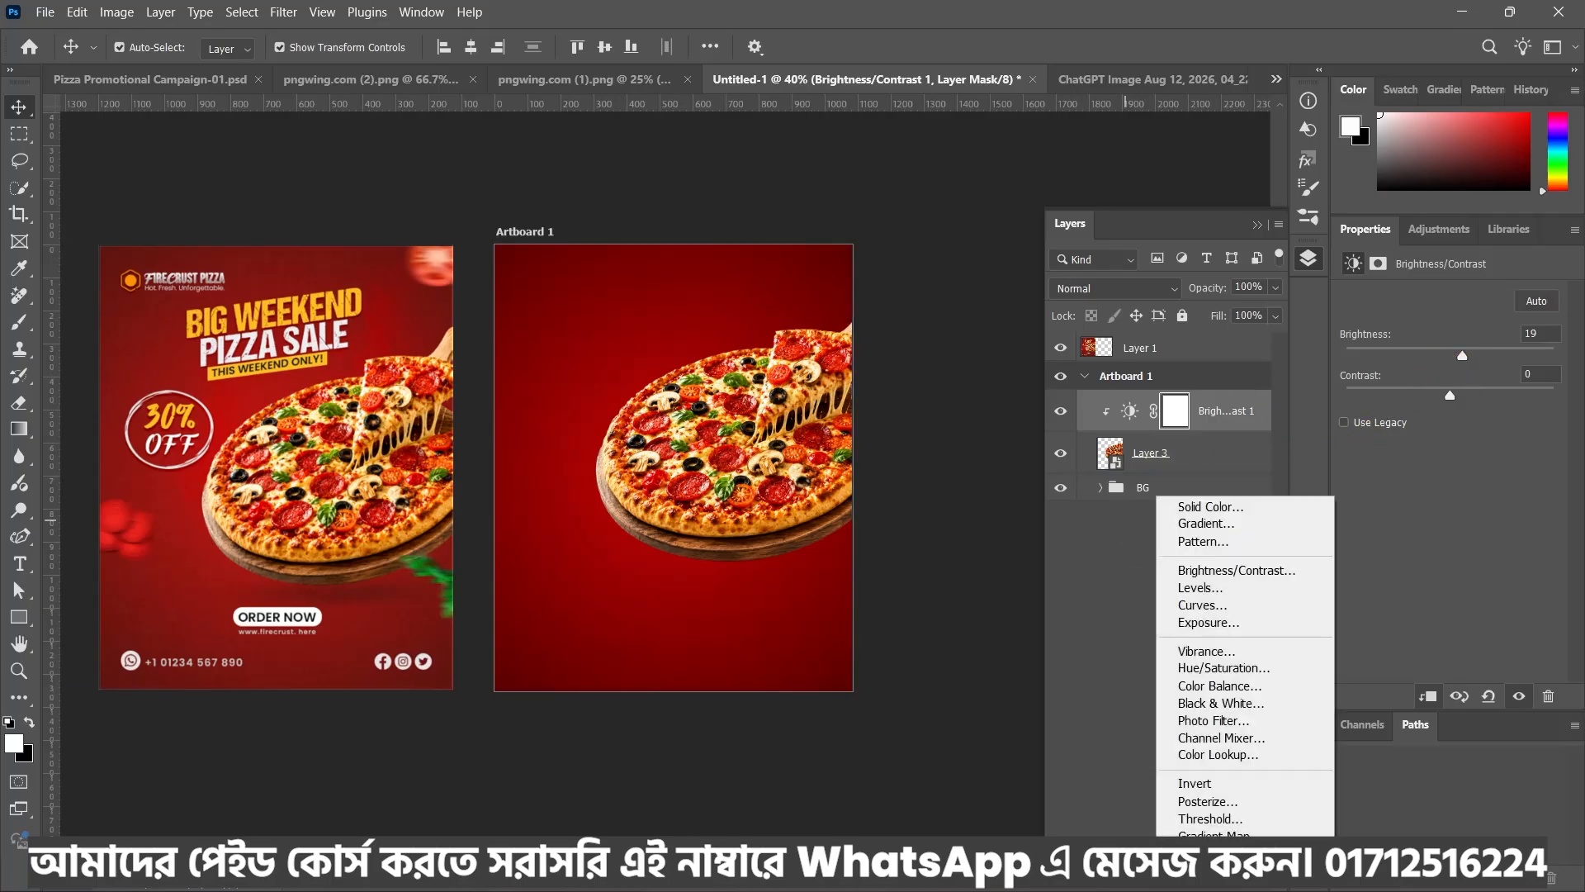
click(1202, 588)
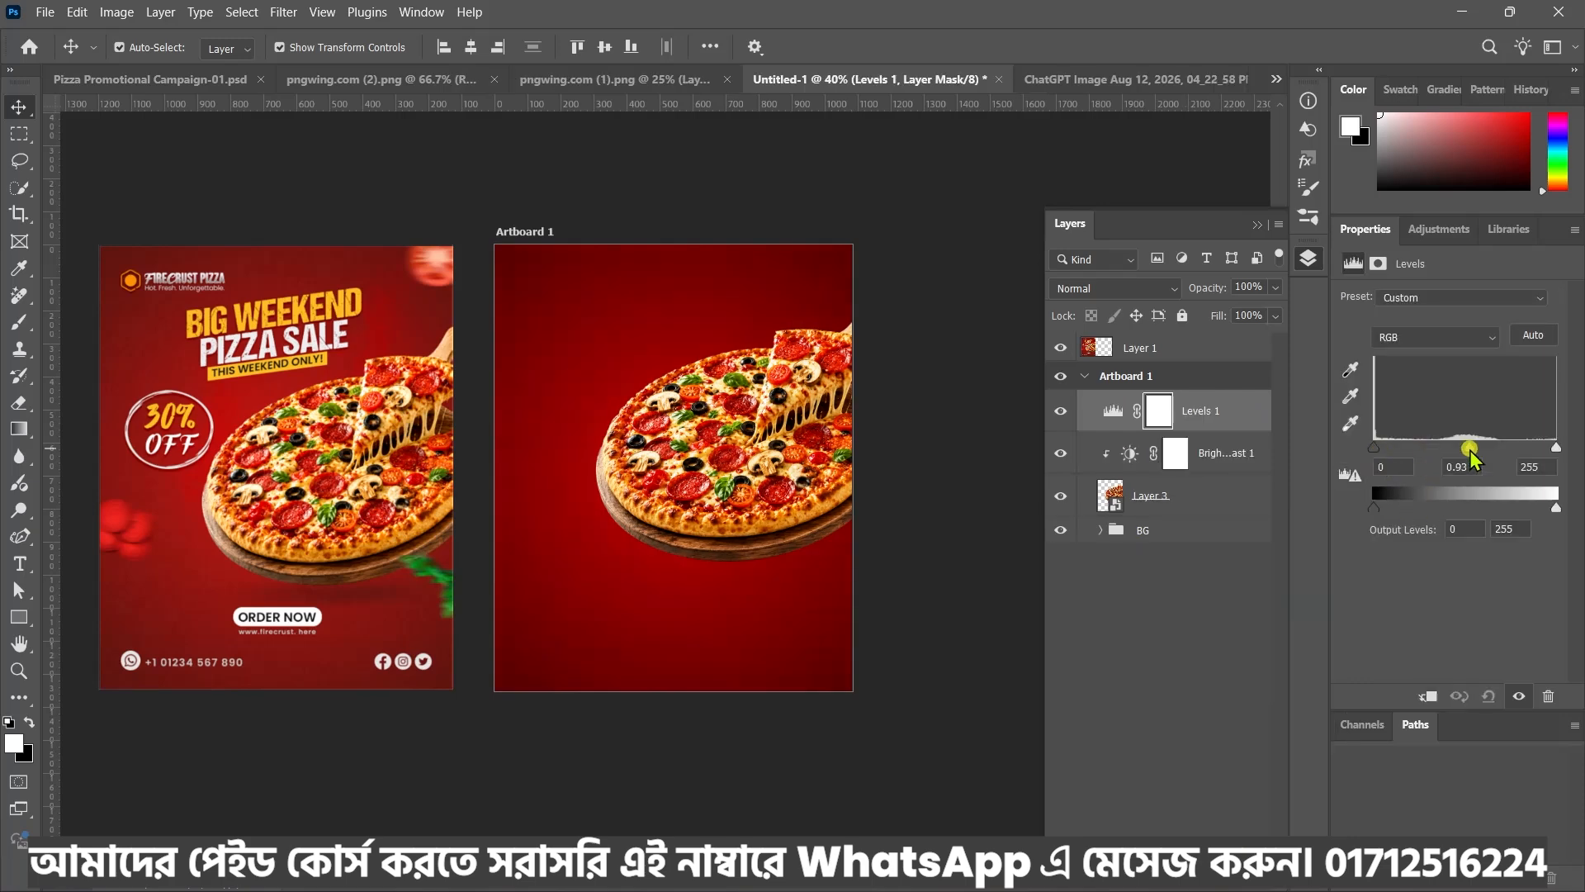
drag(1466, 447, 1446, 448)
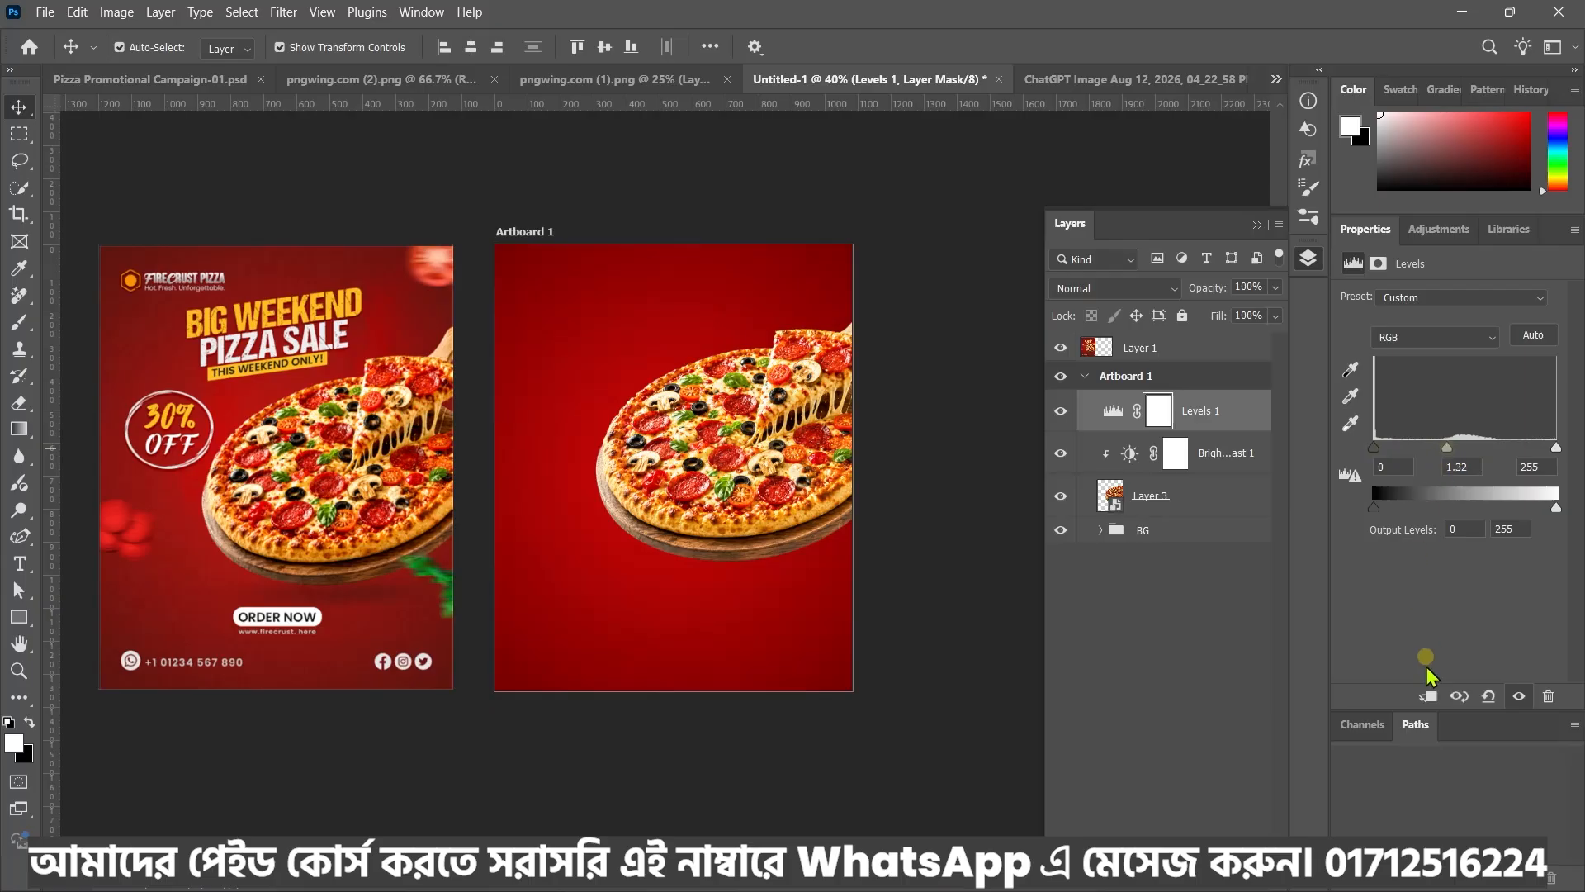
click(1427, 696)
mouse_move(1446, 444)
mouse_down()
mouse_move(1464, 448)
mouse_move(1431, 453)
mouse_move(1451, 453)
mouse_up()
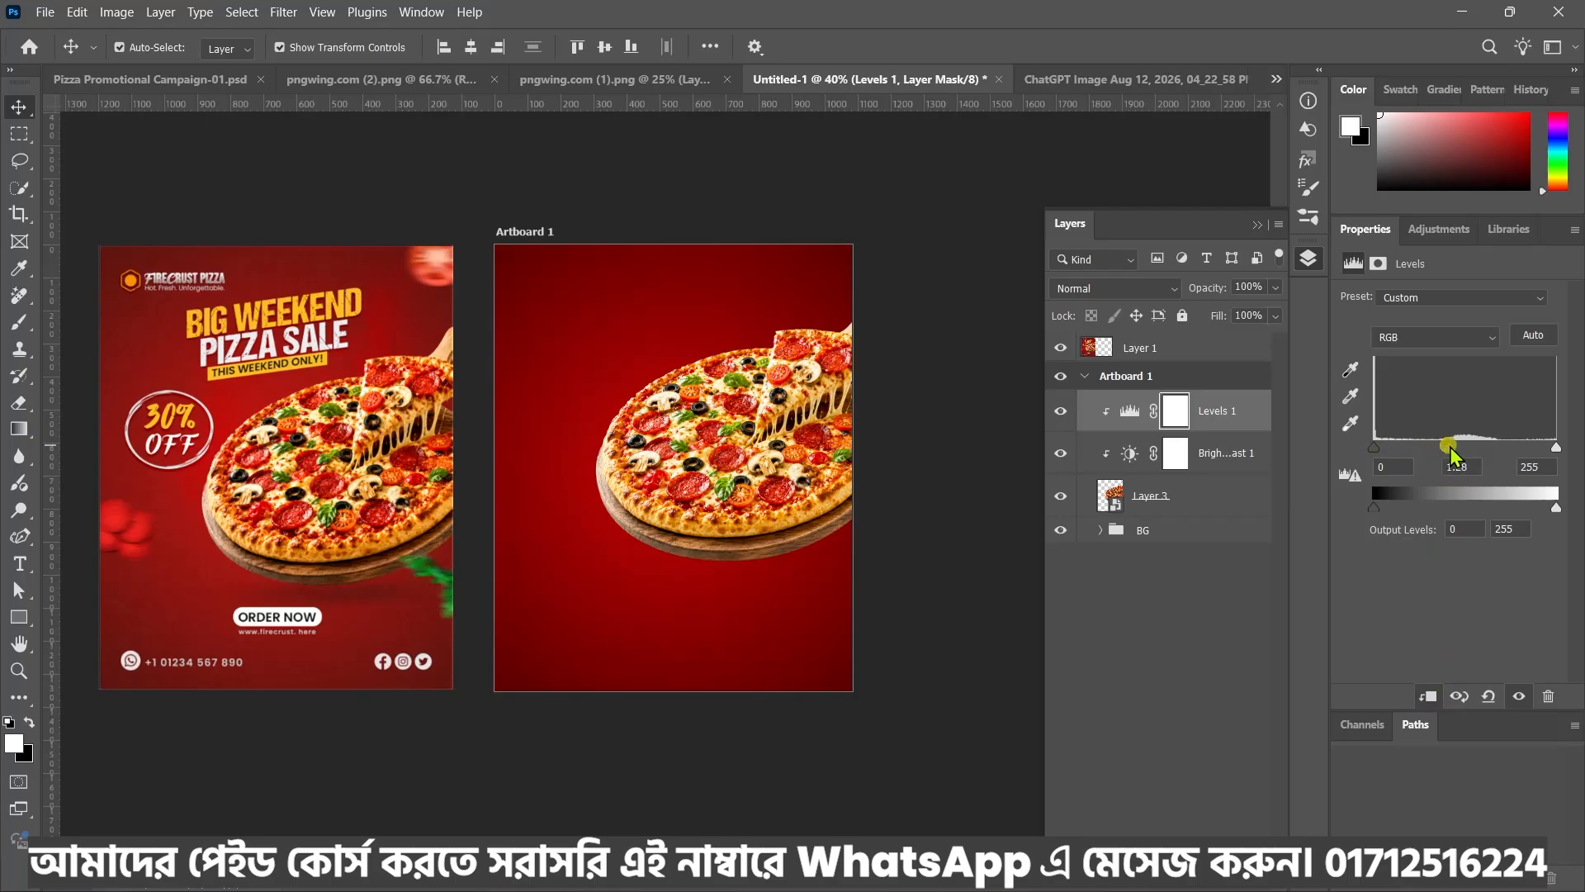
drag(1556, 447, 1539, 450)
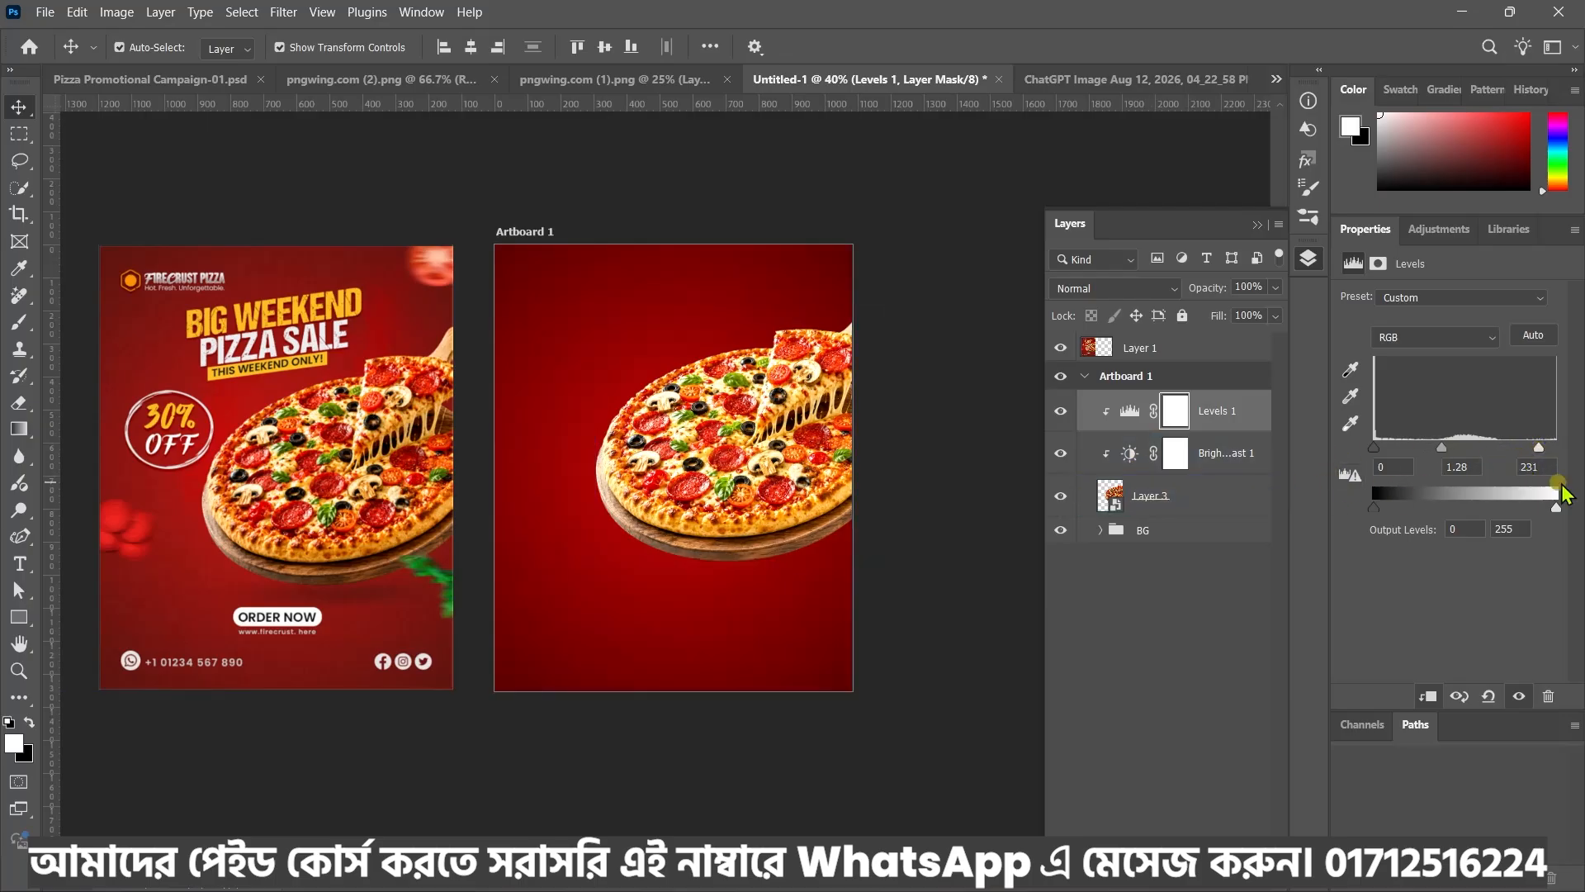
drag(1445, 450, 1452, 450)
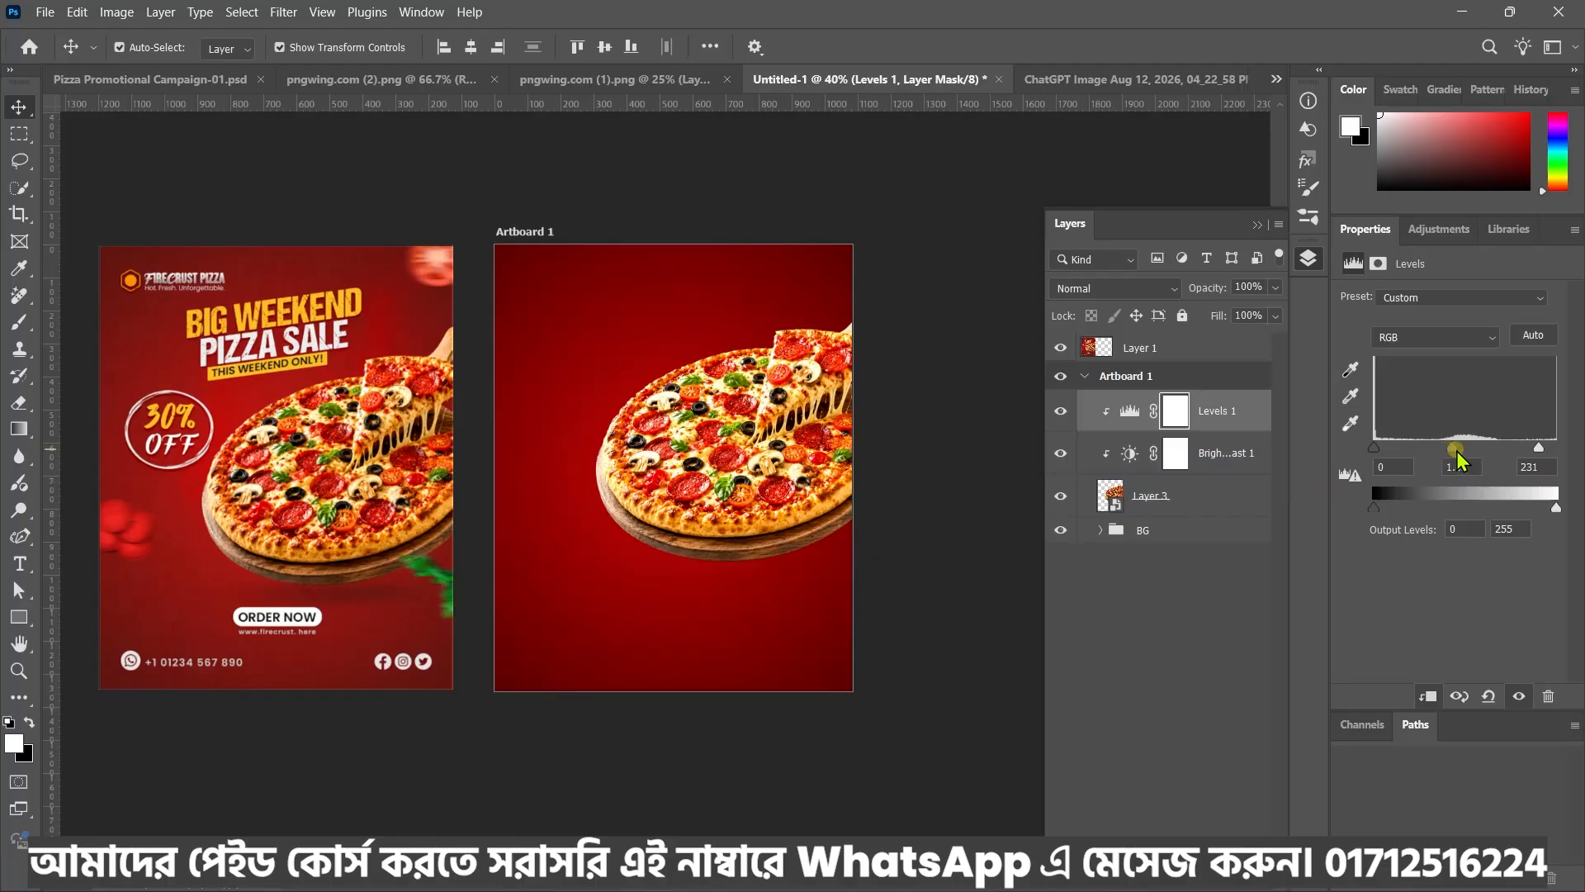
Add a Curves adjustment clipped to the pizza, with curve points at about 188/180, 109/112 and 58/52 (input/output)
click(1161, 469)
click(1160, 855)
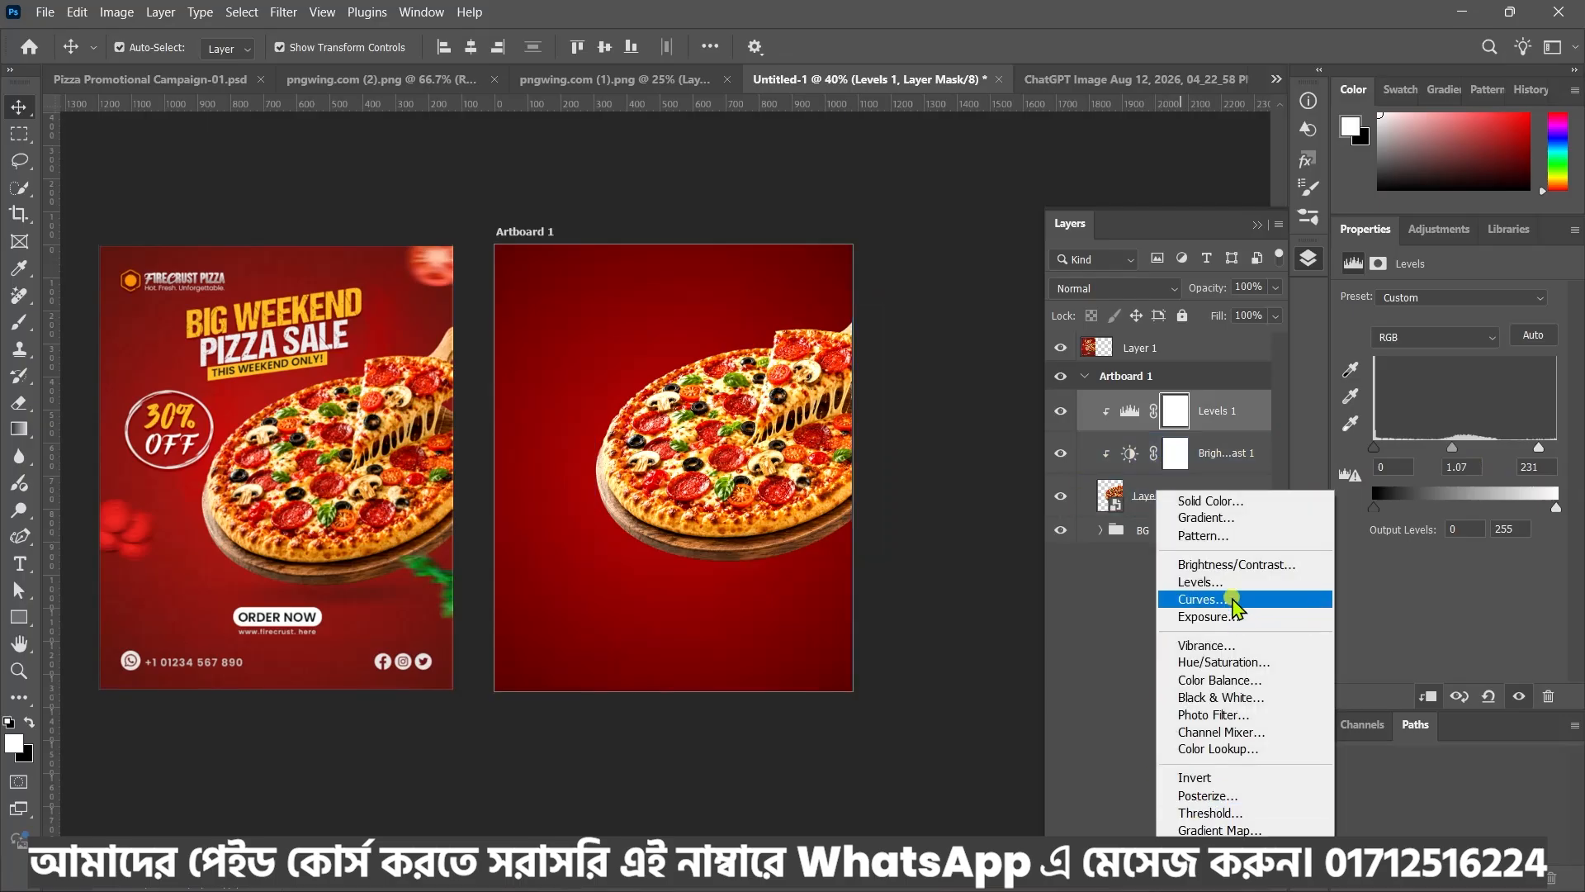
click(1234, 600)
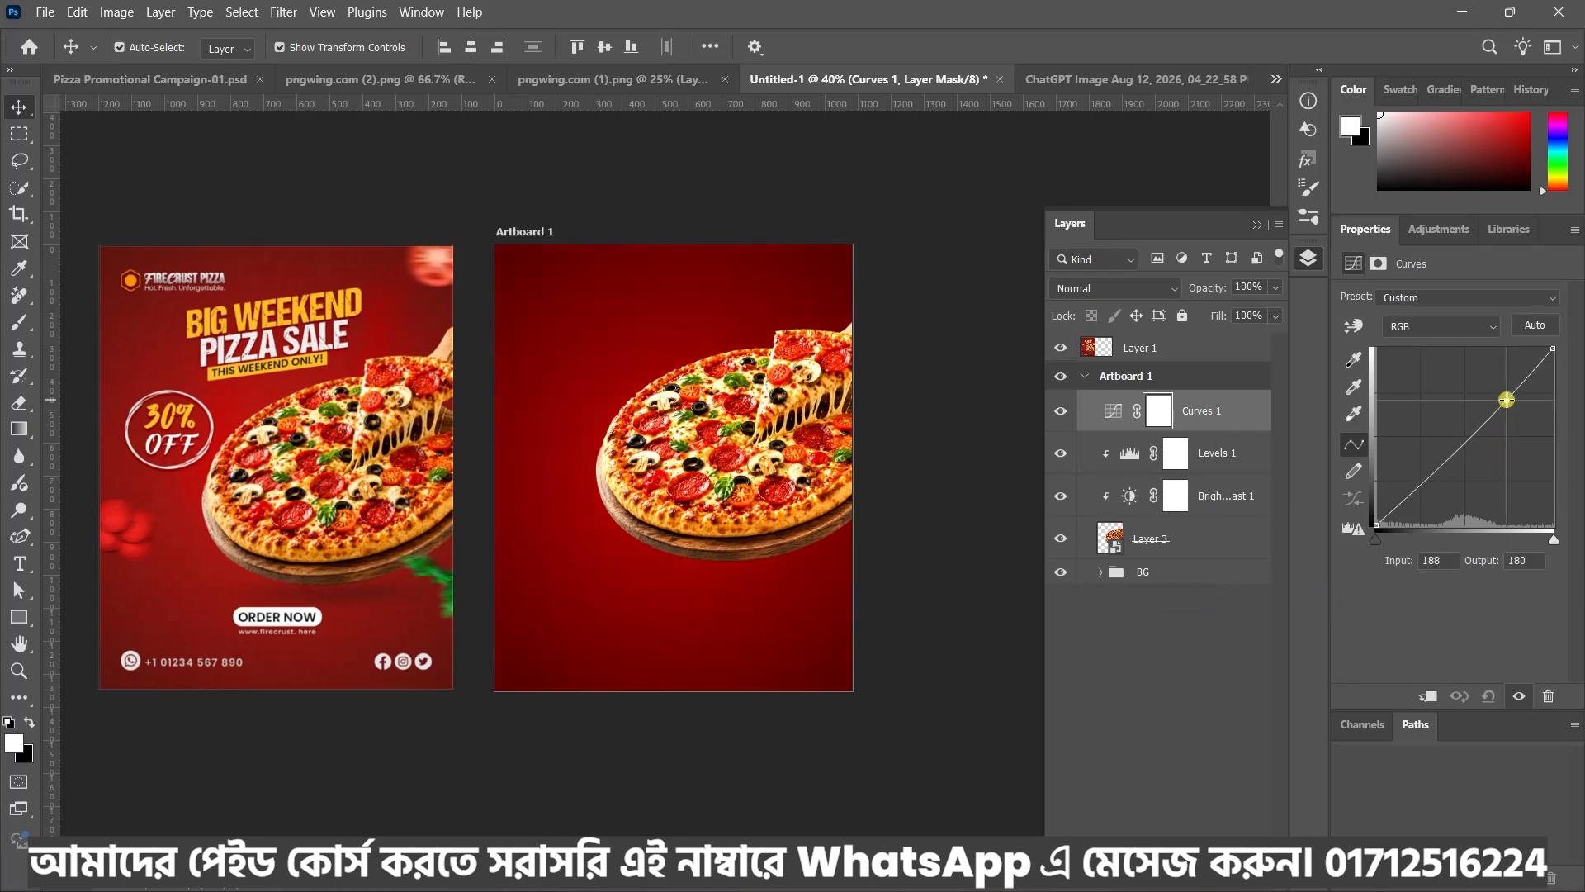
drag(1463, 447, 1450, 446)
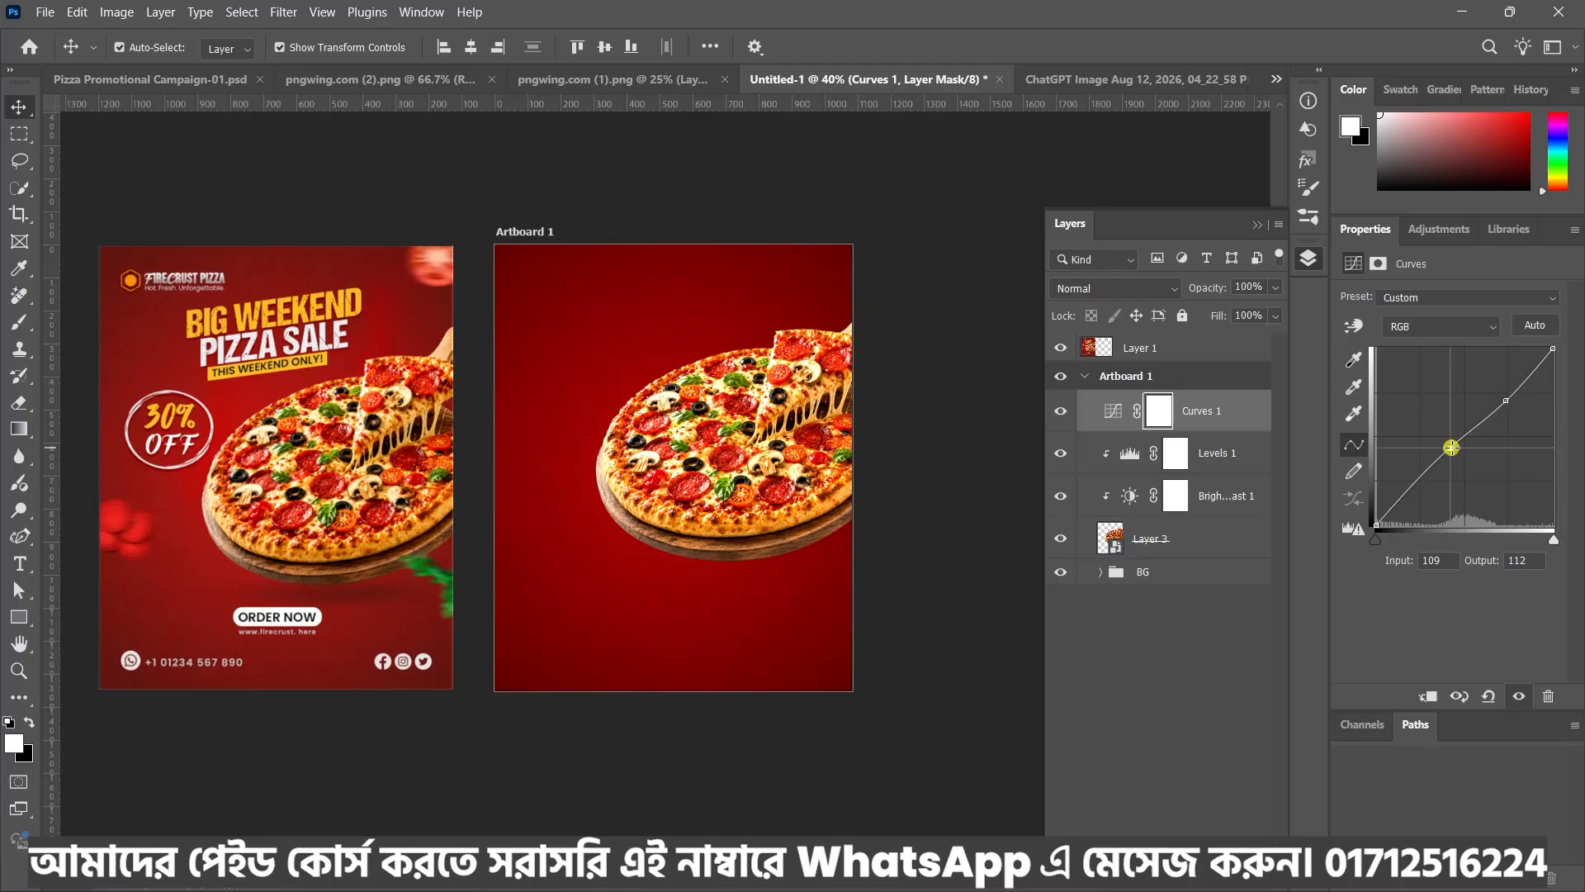
click(1428, 696)
click(1414, 489)
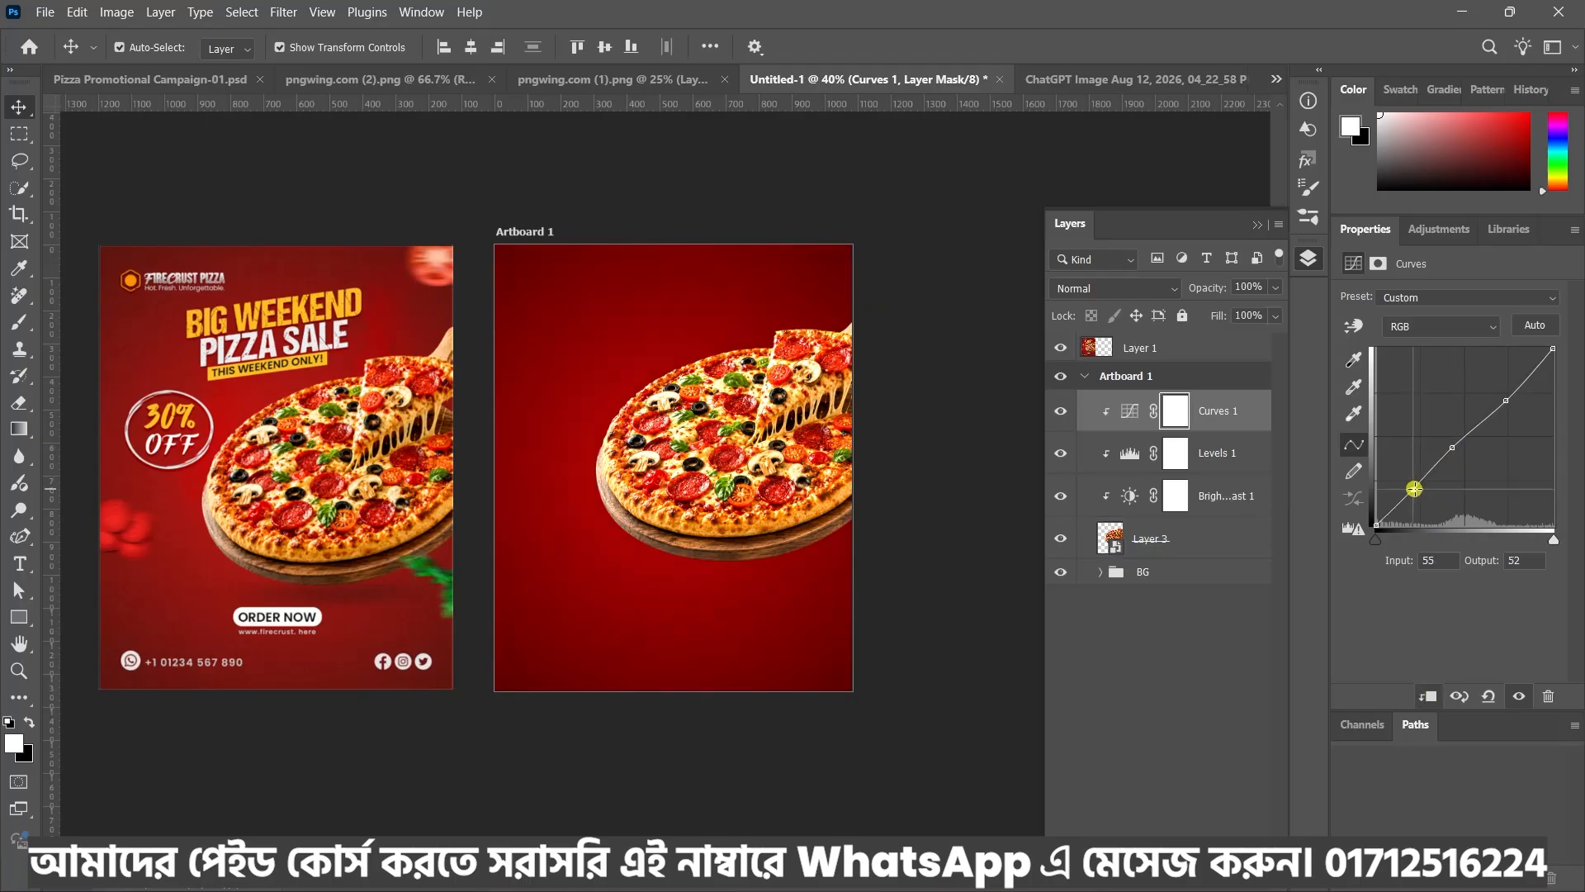
mouse_move(1415, 489)
mouse_down()
mouse_move(1476, 495)
mouse_move(1411, 485)
mouse_up()
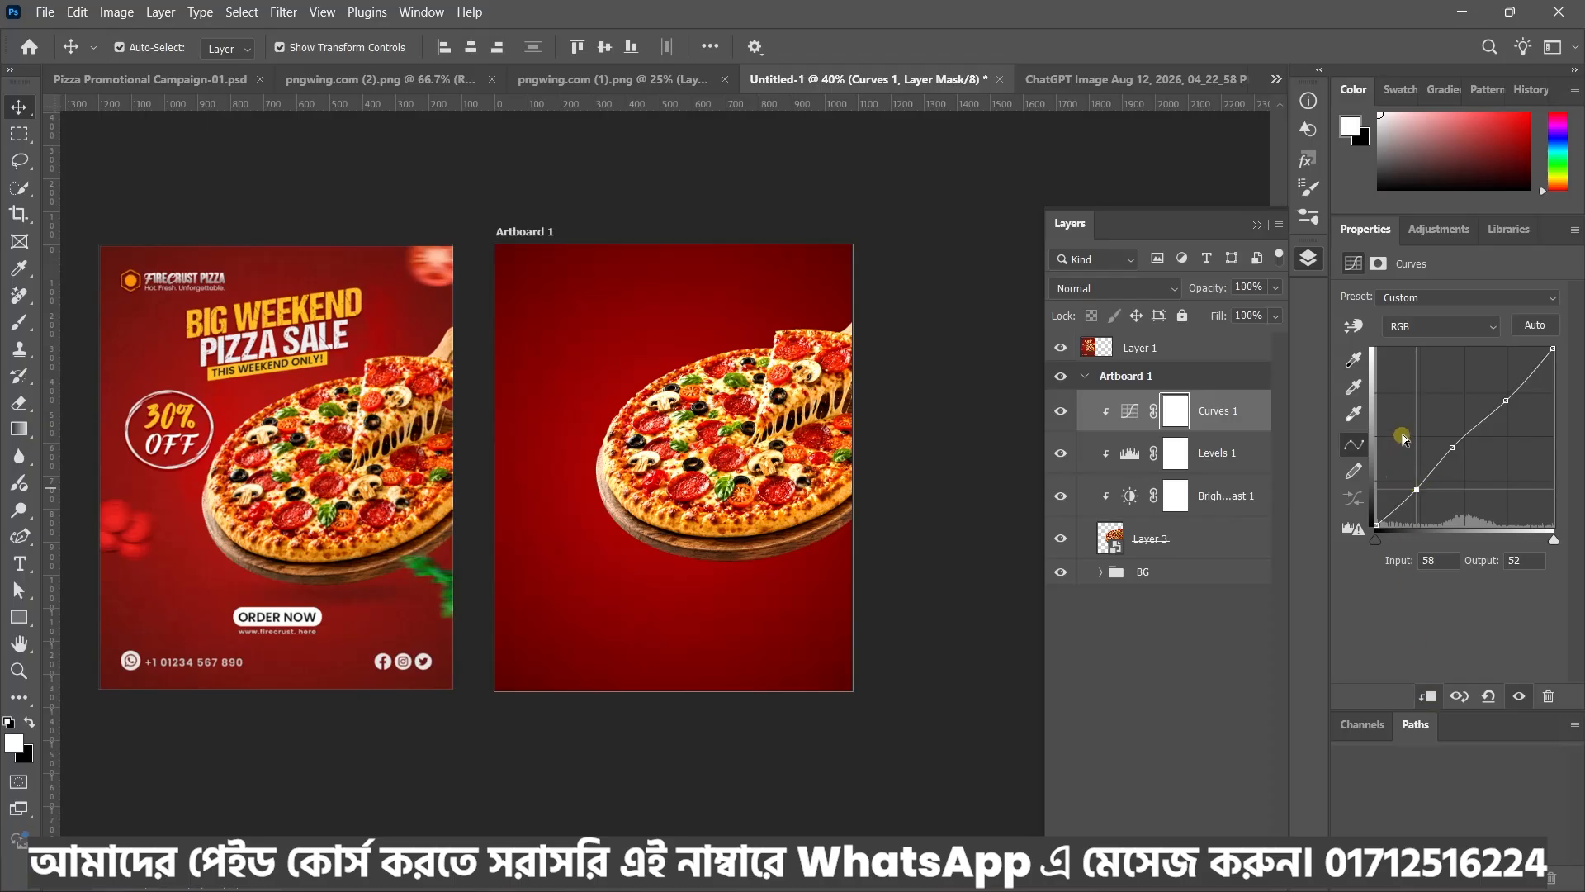
Add a Vibrance adjustment clipped to the pizza and set its vibrance to +10
click(1177, 875)
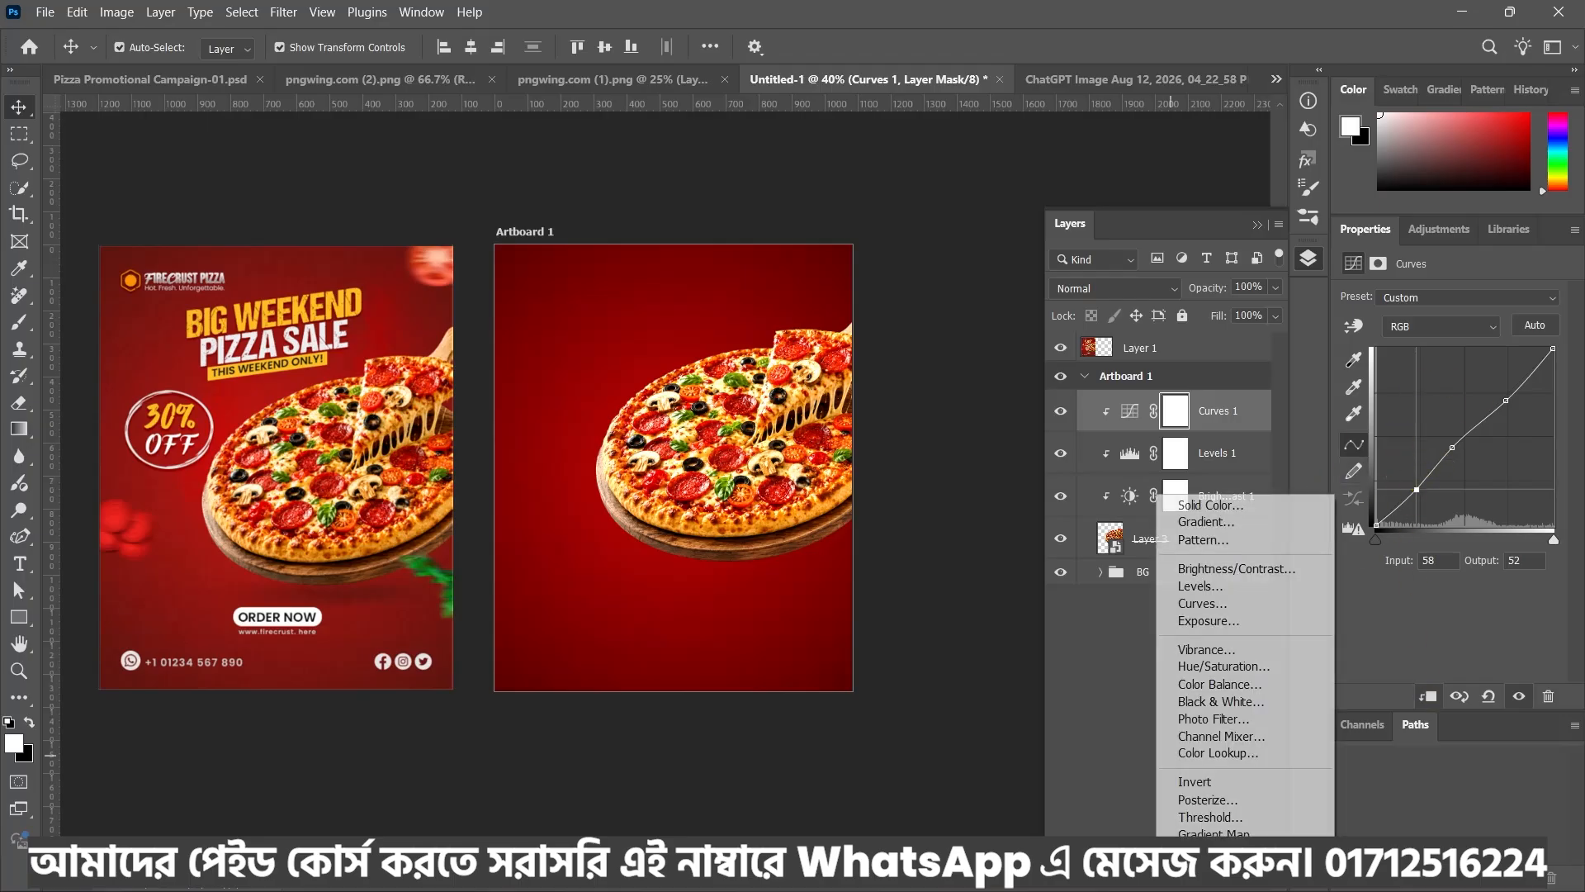
click(1210, 650)
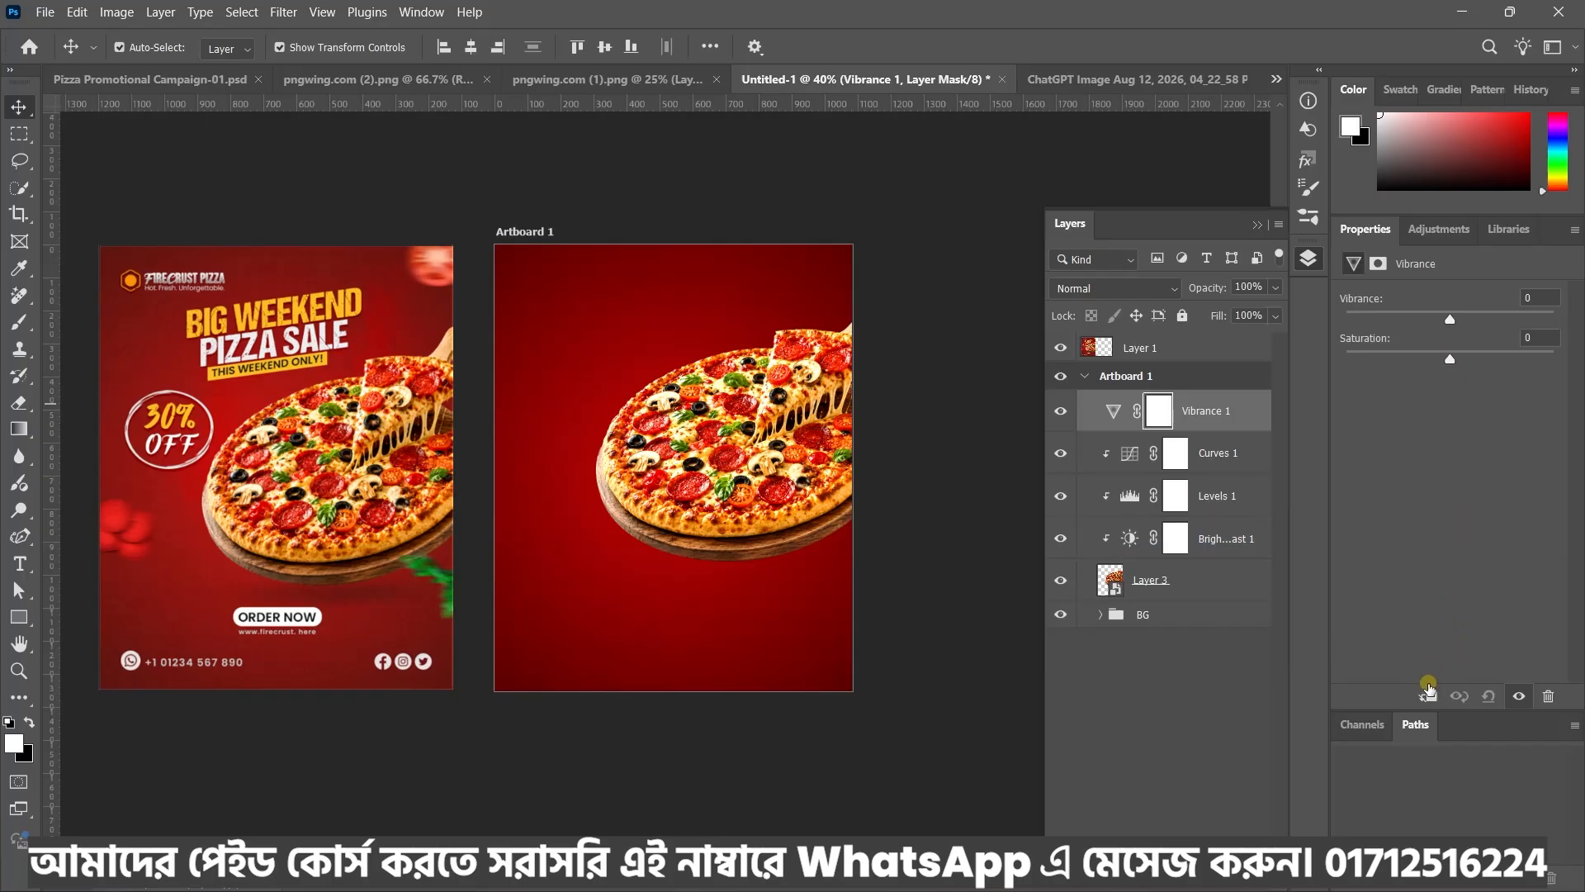
click(1428, 696)
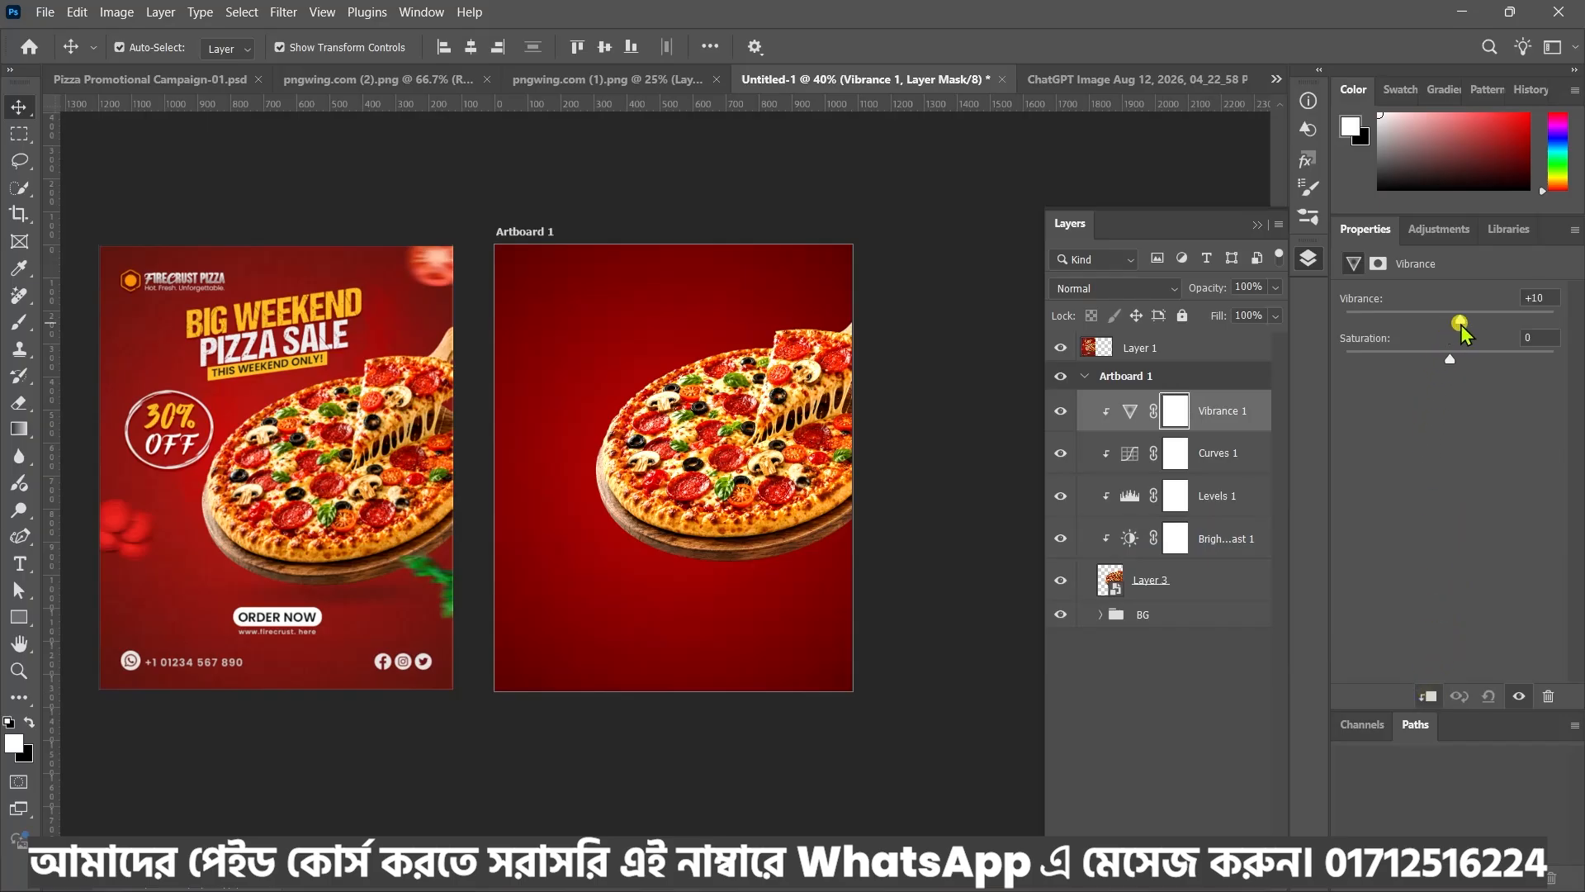
click(875, 483)
Enlarge the pizza smart object to about 77.9%, extending it toward the artboard's lower left
click(763, 532)
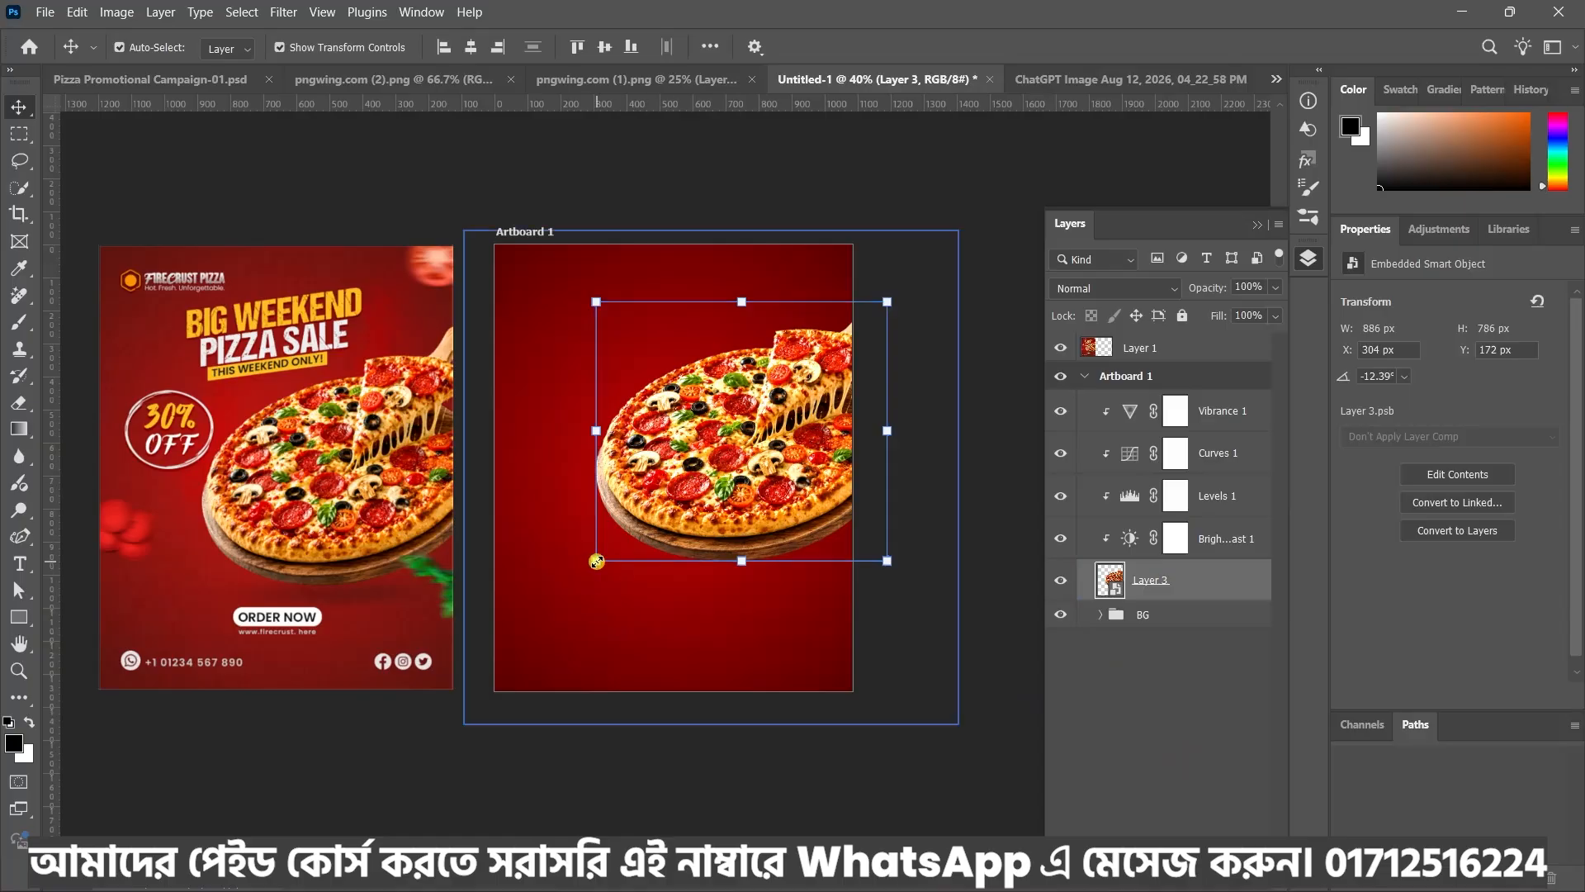
click(596, 560)
drag(612, 589, 607, 604)
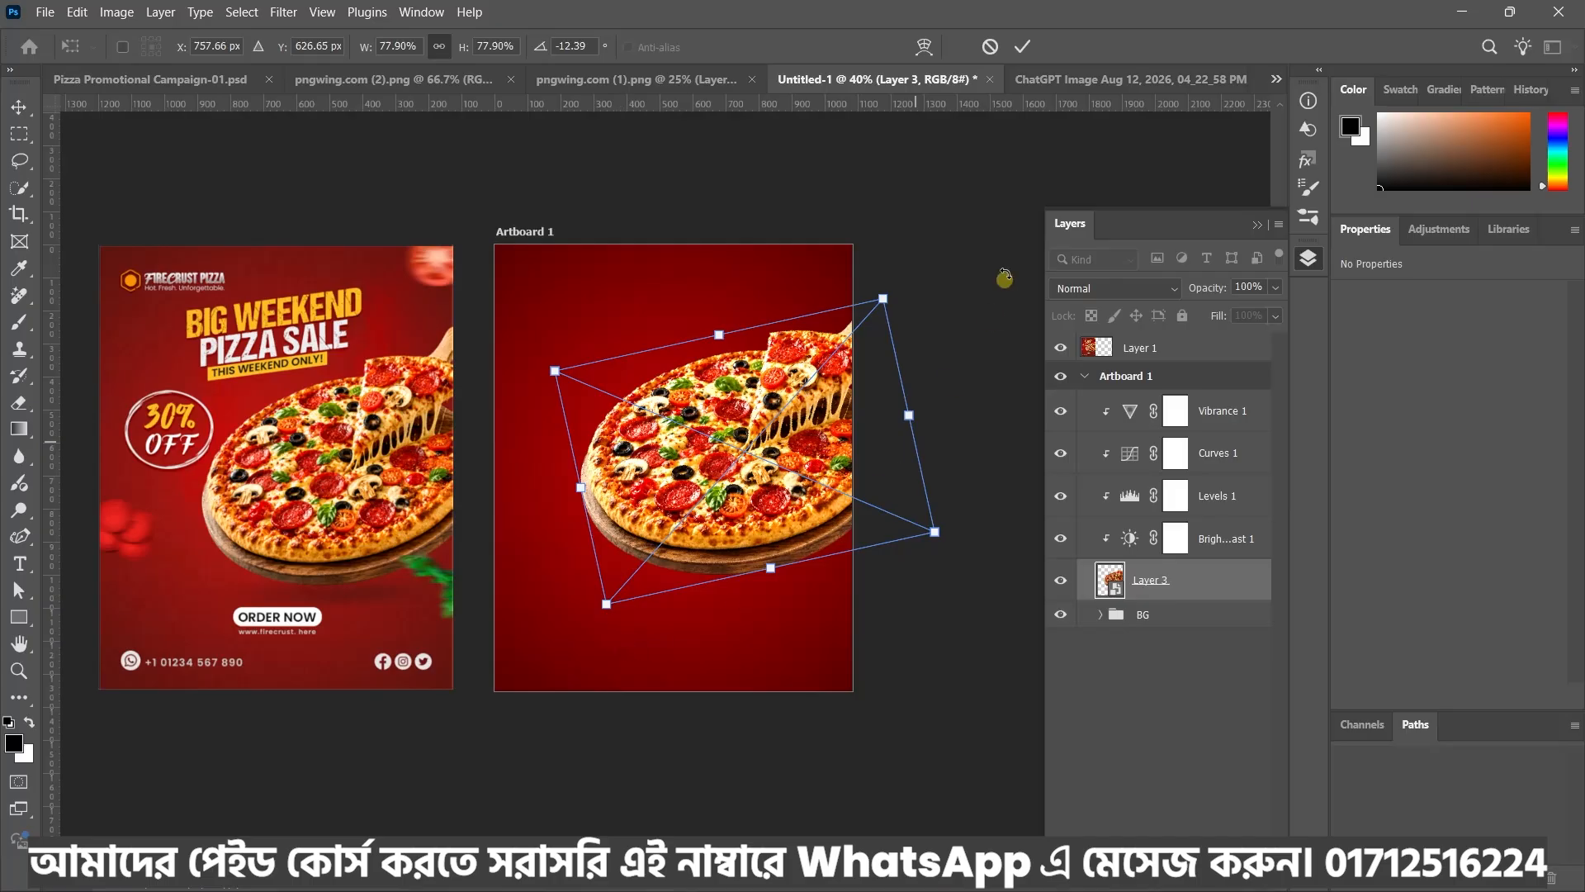
click(1023, 46)
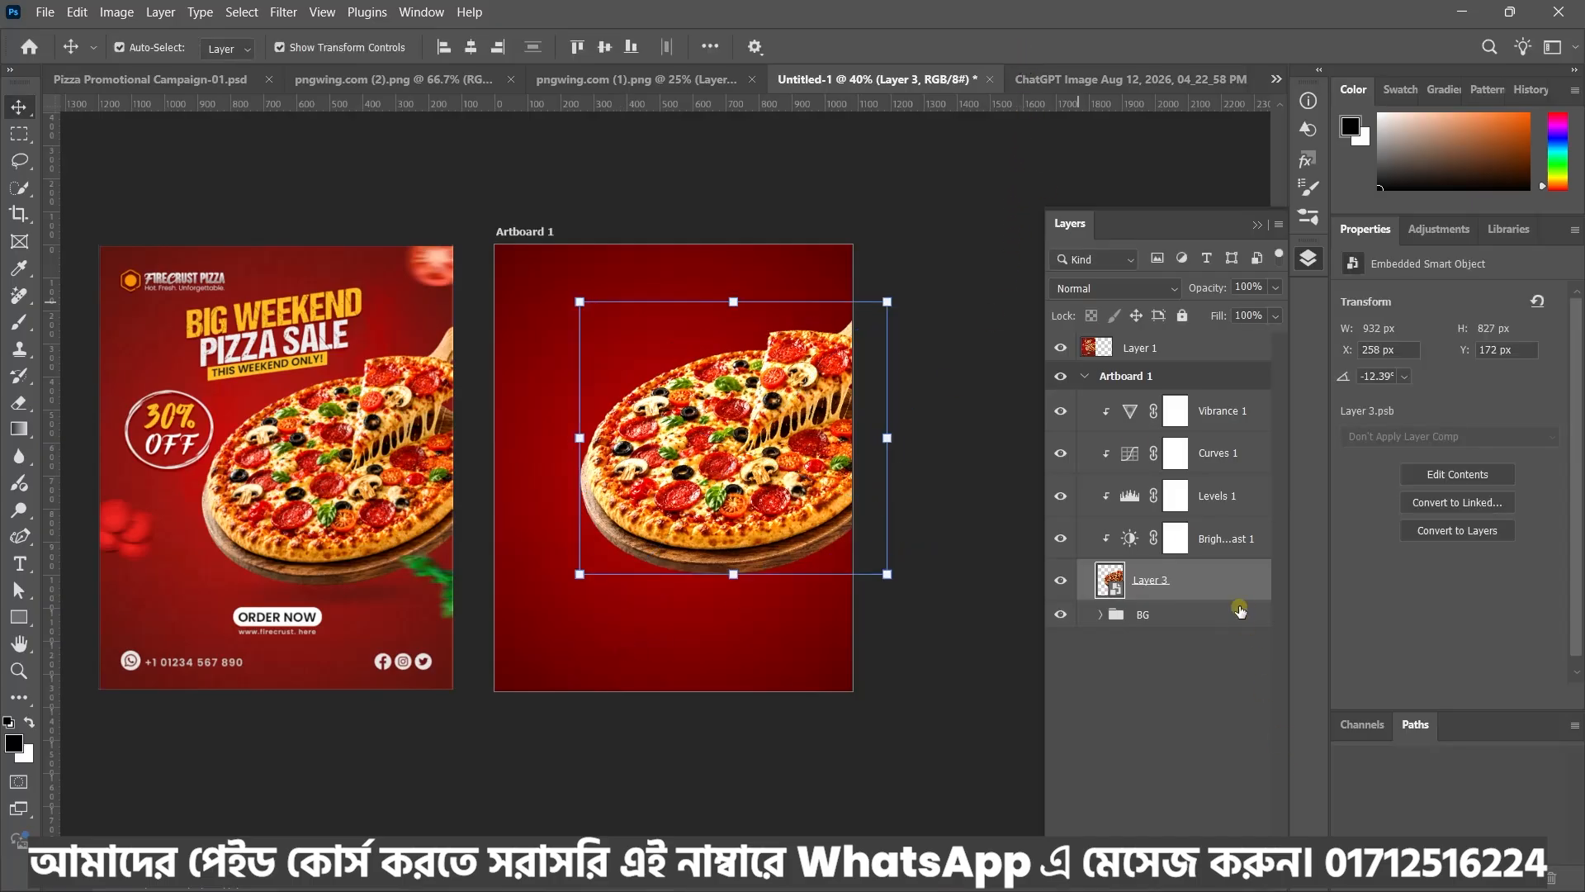
Group the pizza layer with its clipped adjustments and name the group Image
drag(1240, 591, 1214, 408)
key(ctrl)
key(ctrl+g)
double_click(1156, 404)
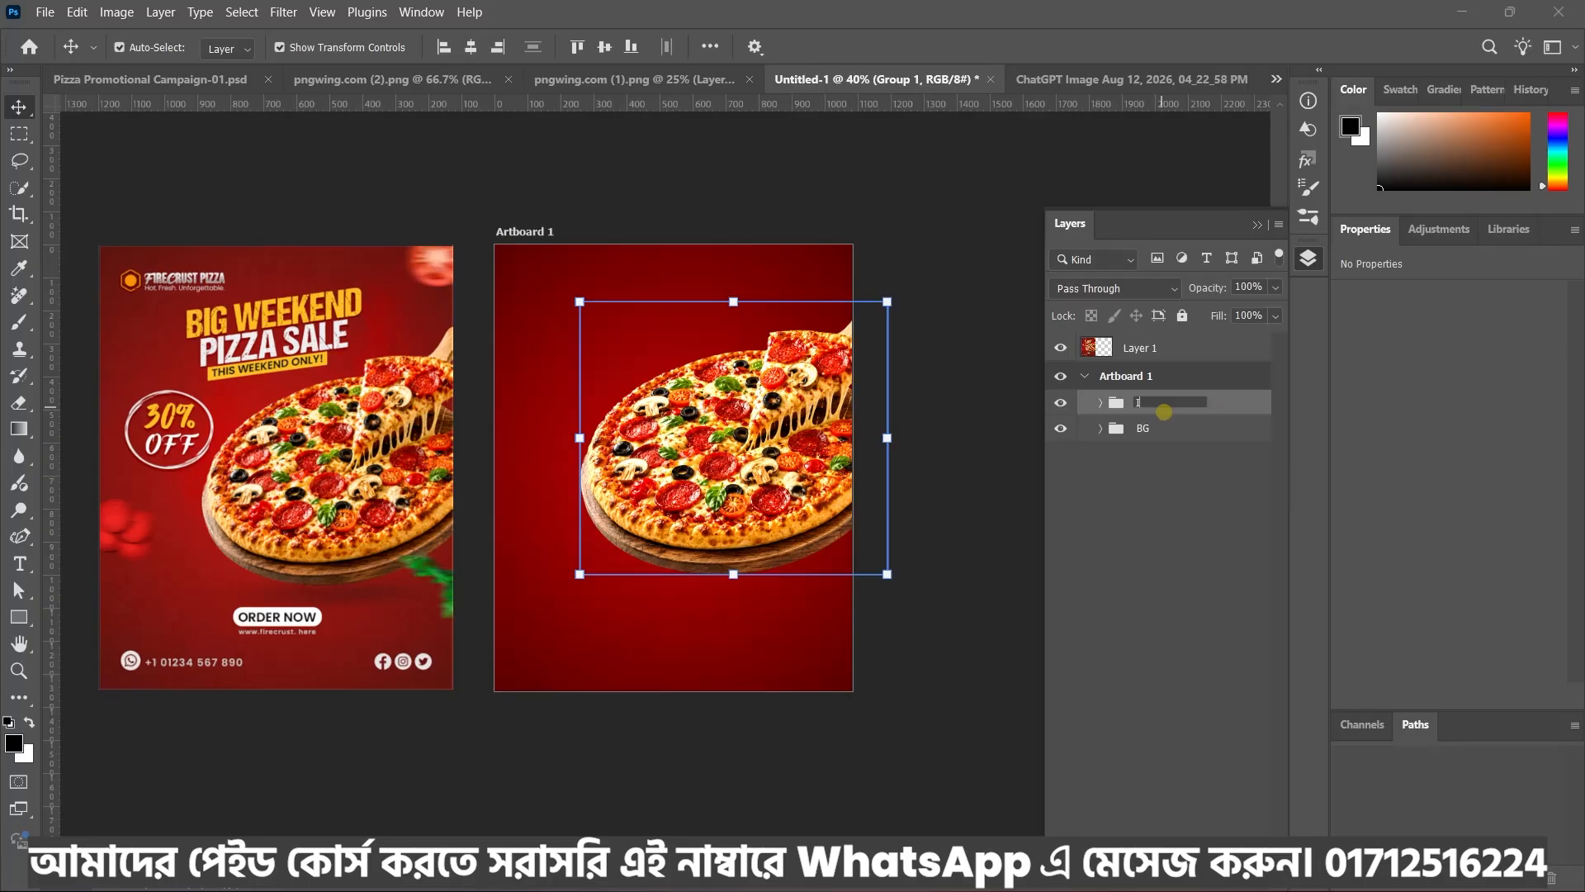
text(I)
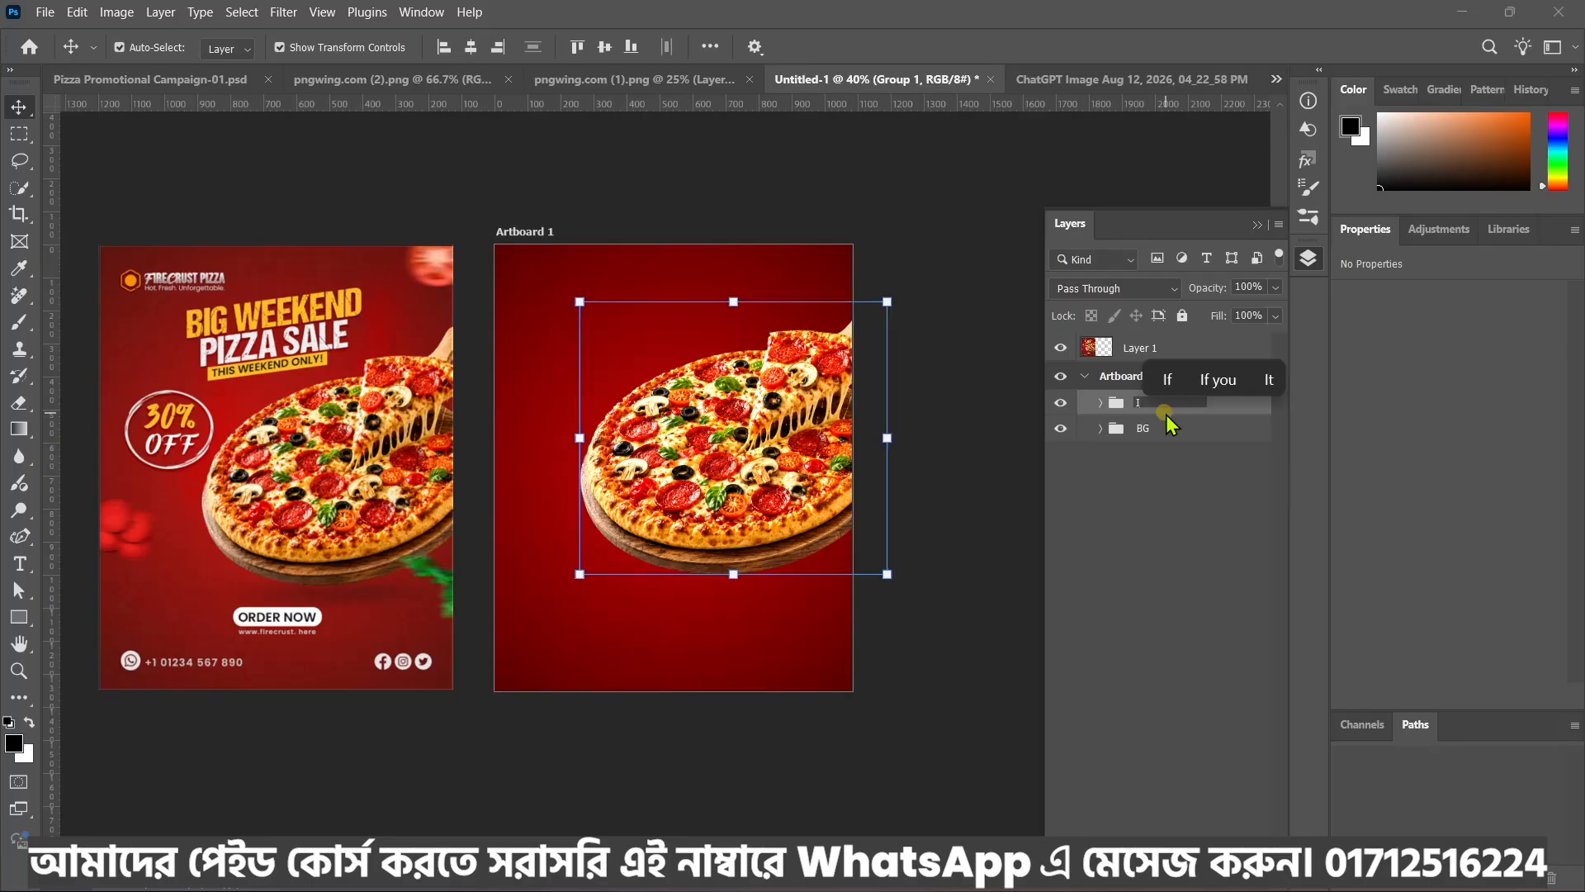
text(mage)
click(1156, 501)
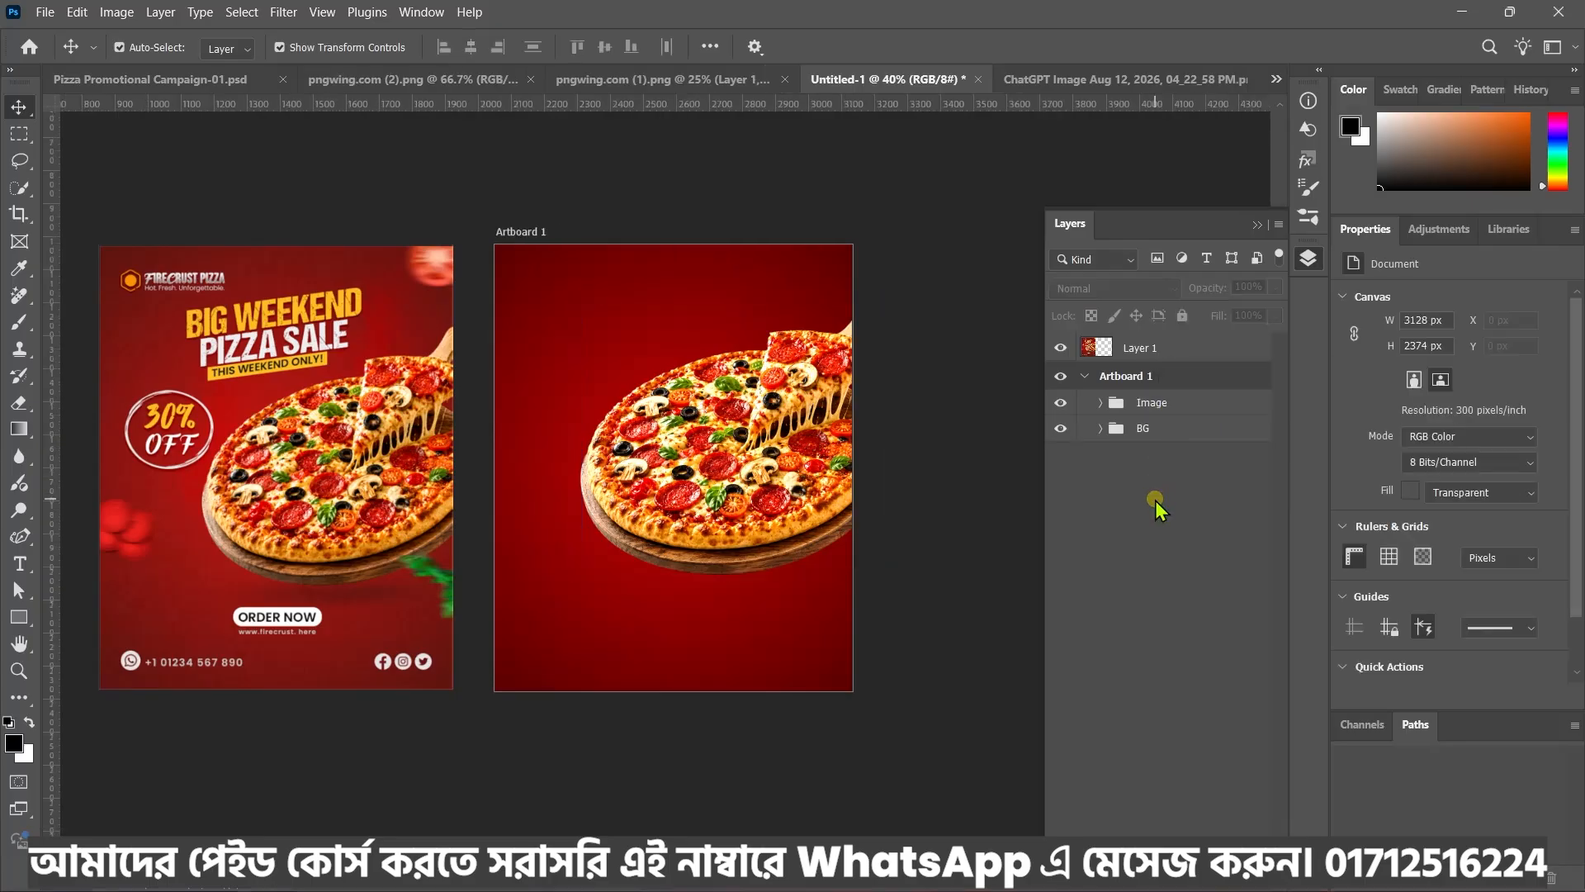
Add an empty layer directly beneath the pizza layer inside the Image group
click(1100, 402)
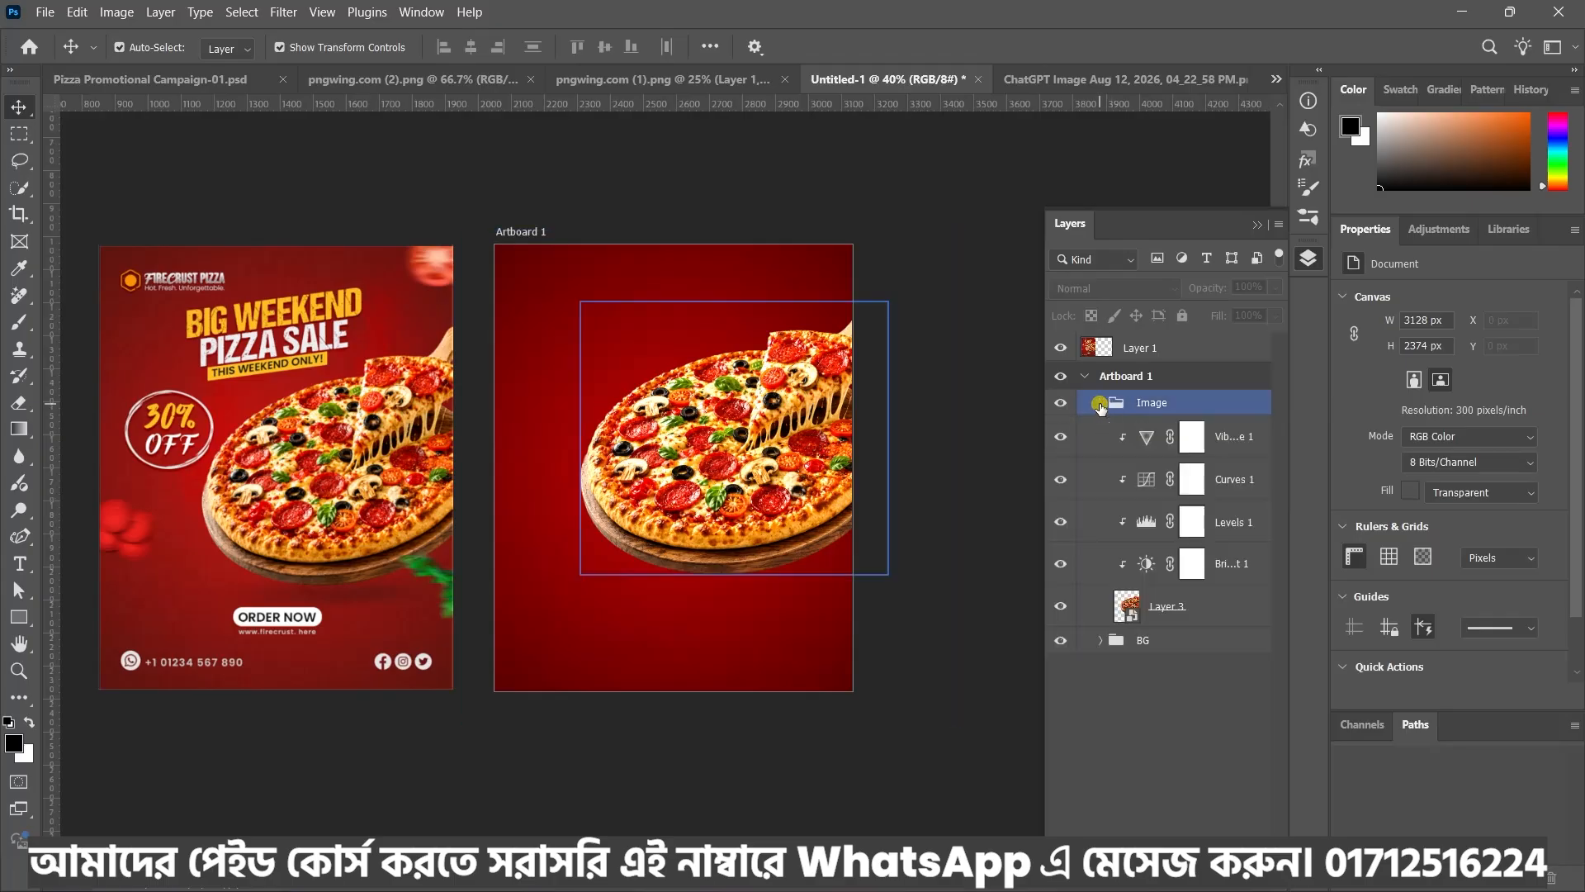
click(404, 587)
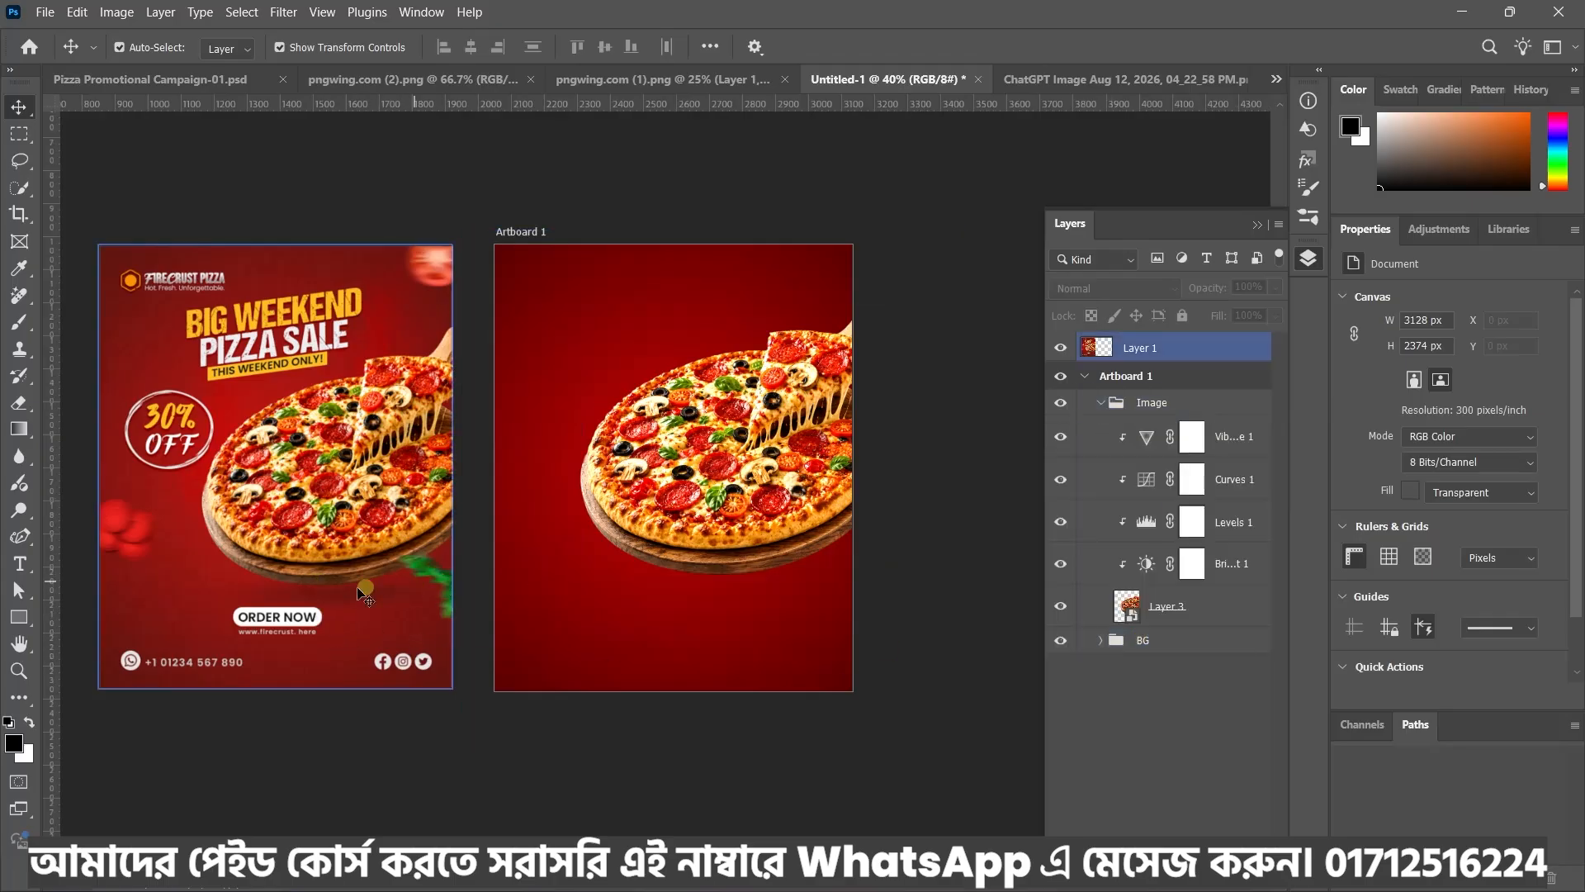
click(1228, 611)
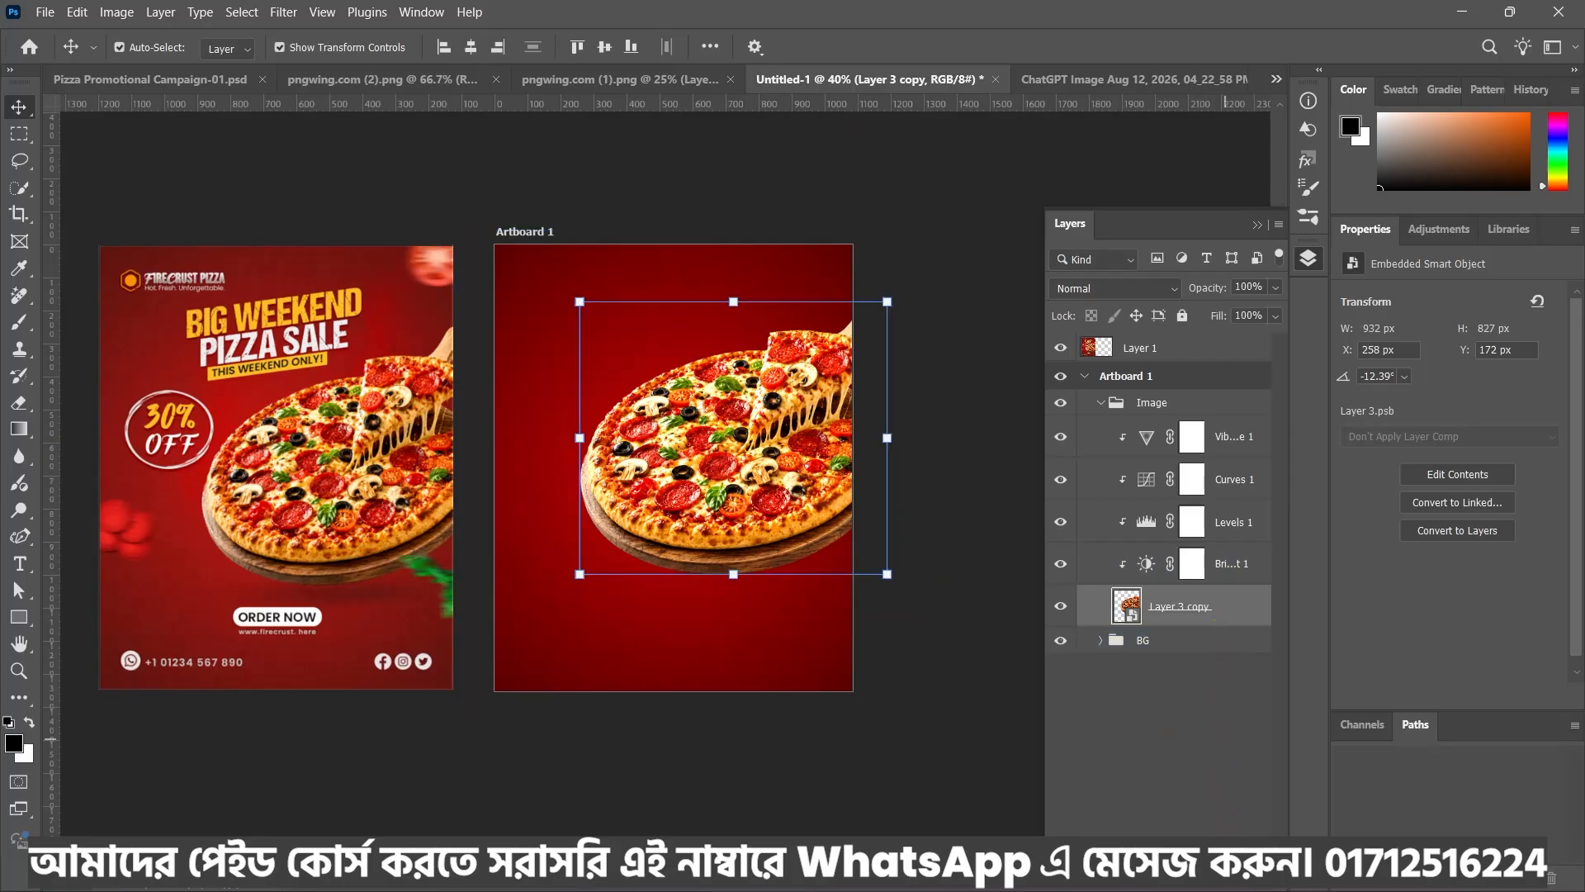
ctrl+click(1230, 830)
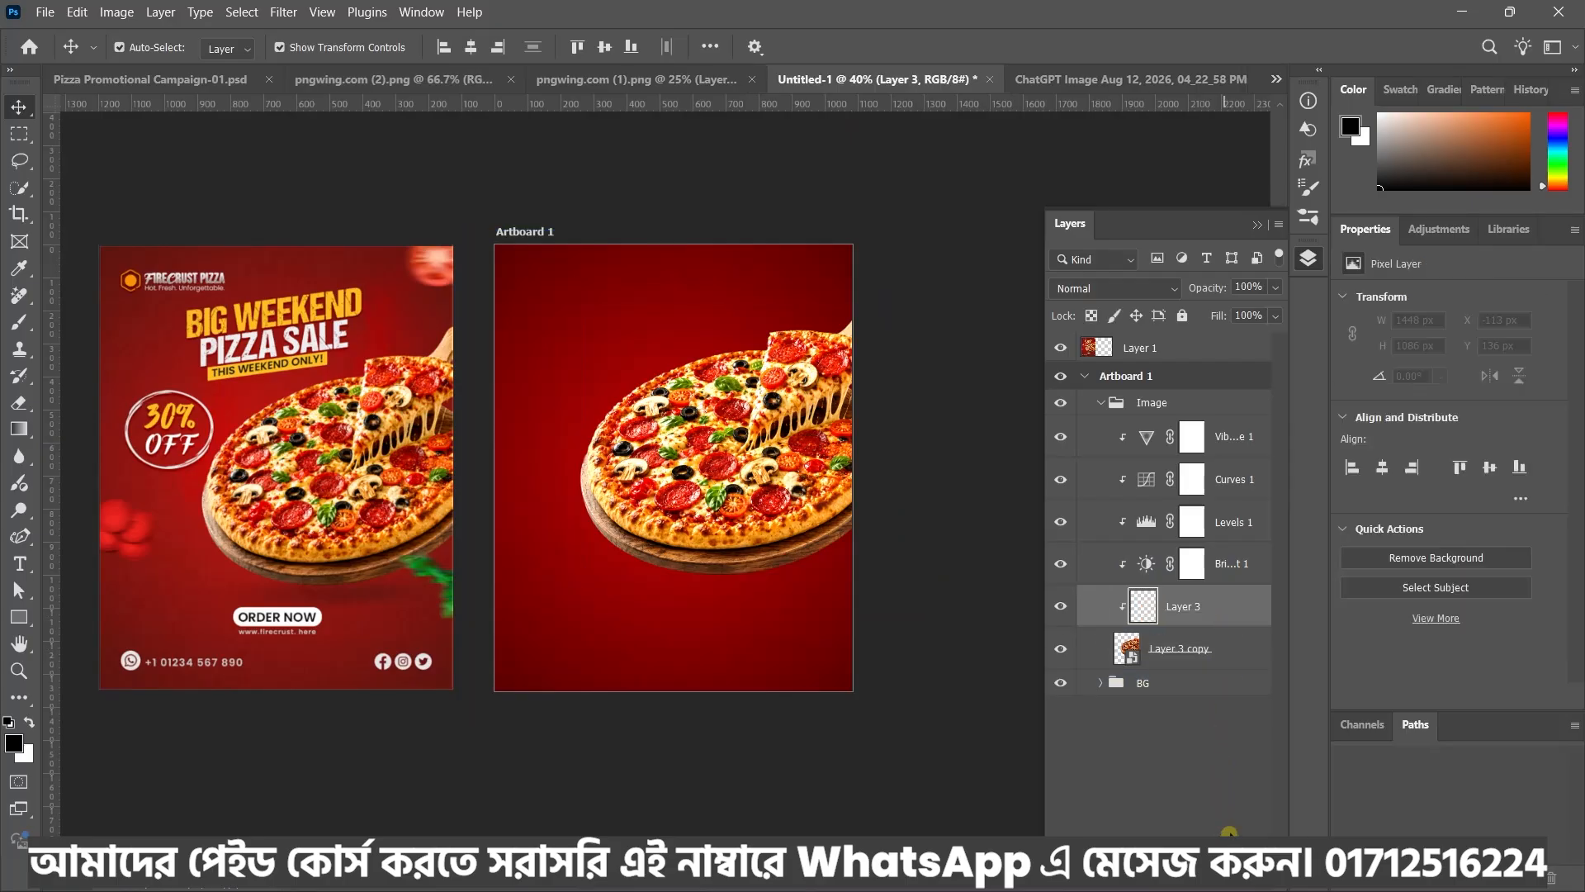
click(1225, 653)
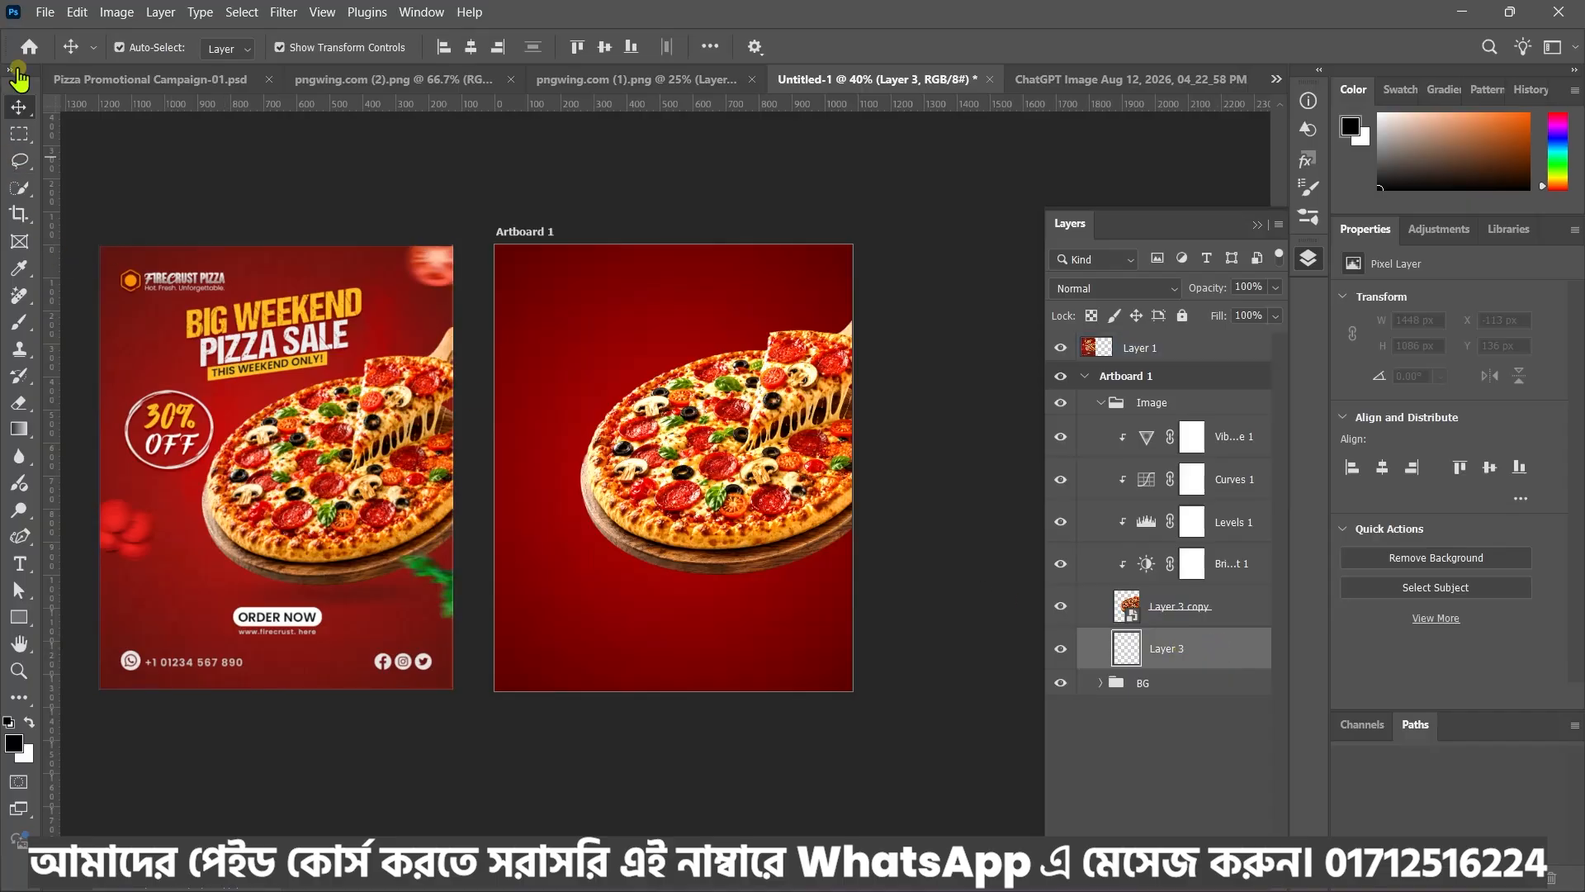
Paint a thin black shadow just below the pizza board with a 700 px soft brush squashed to a narrow horizontal ellipse
click(19, 321)
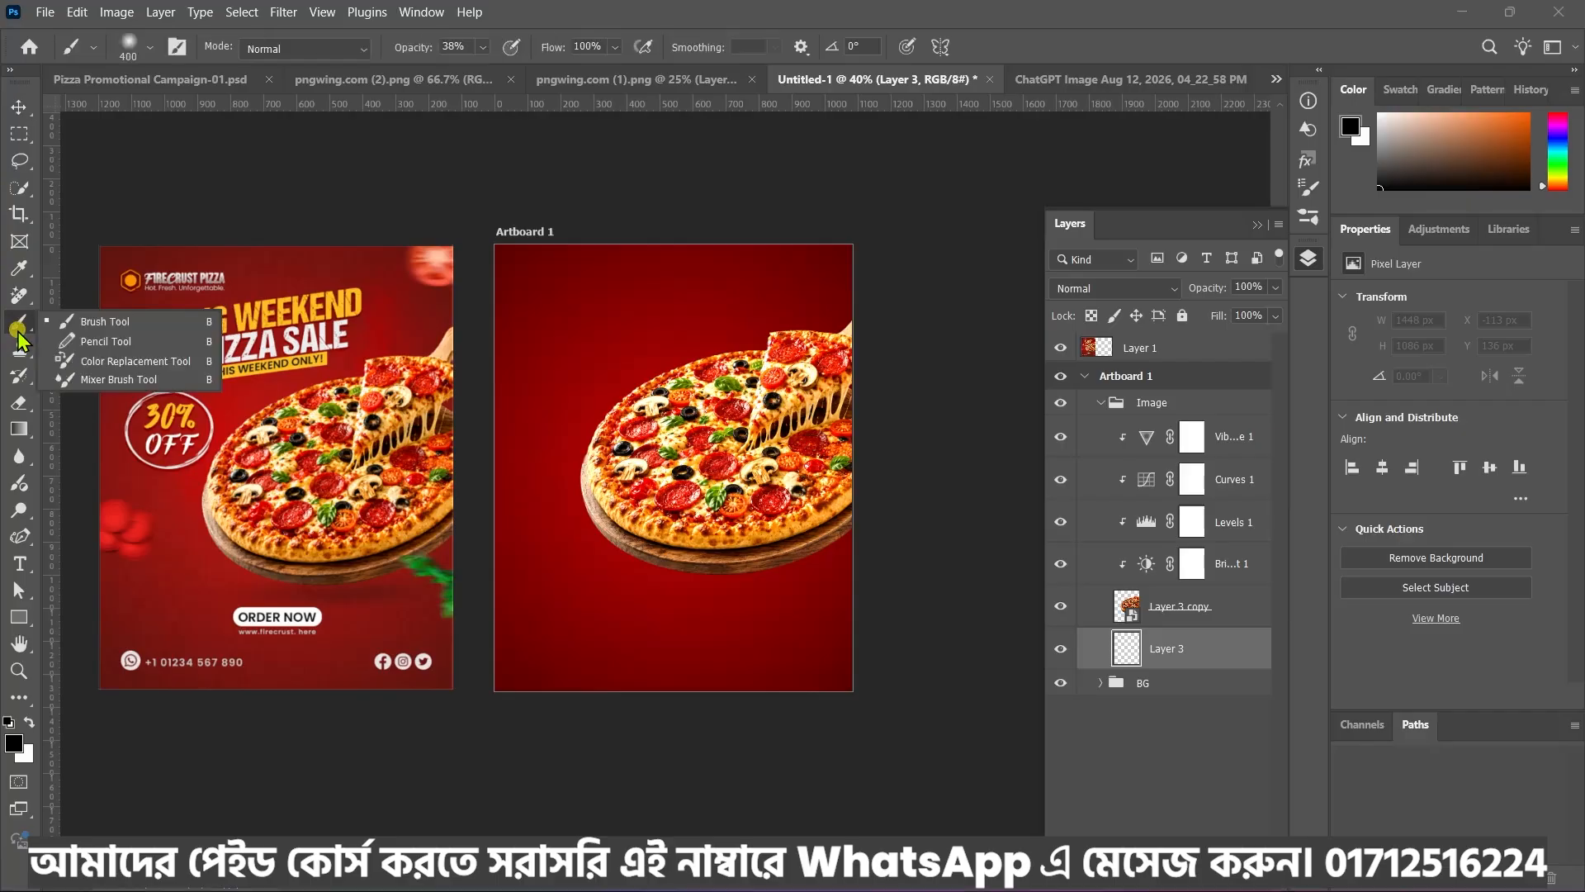
right_click(621, 516)
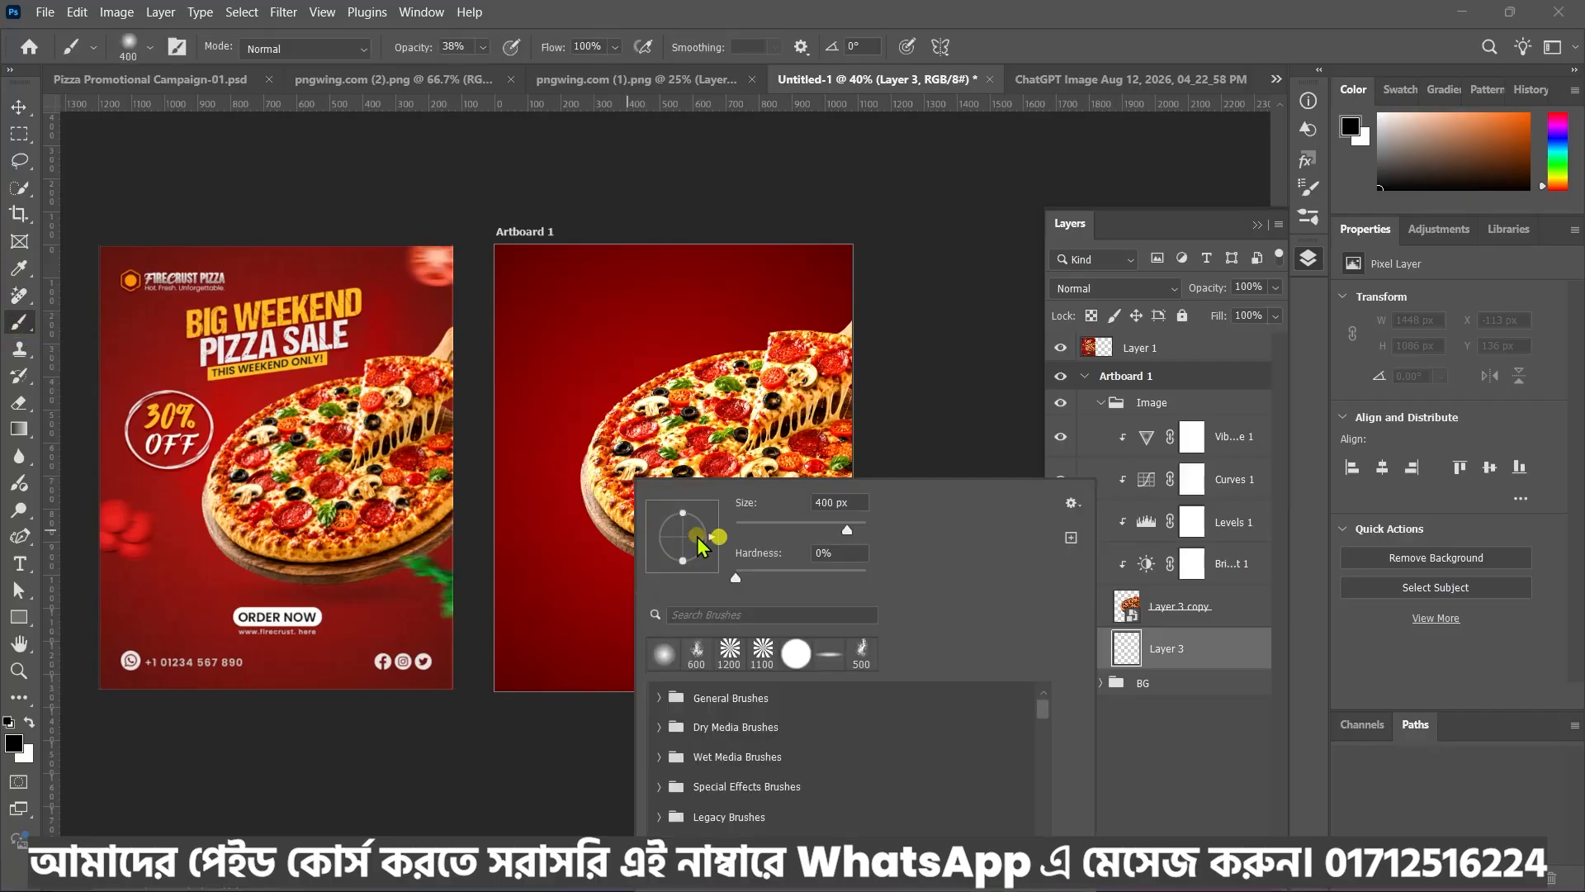
drag(685, 516, 683, 538)
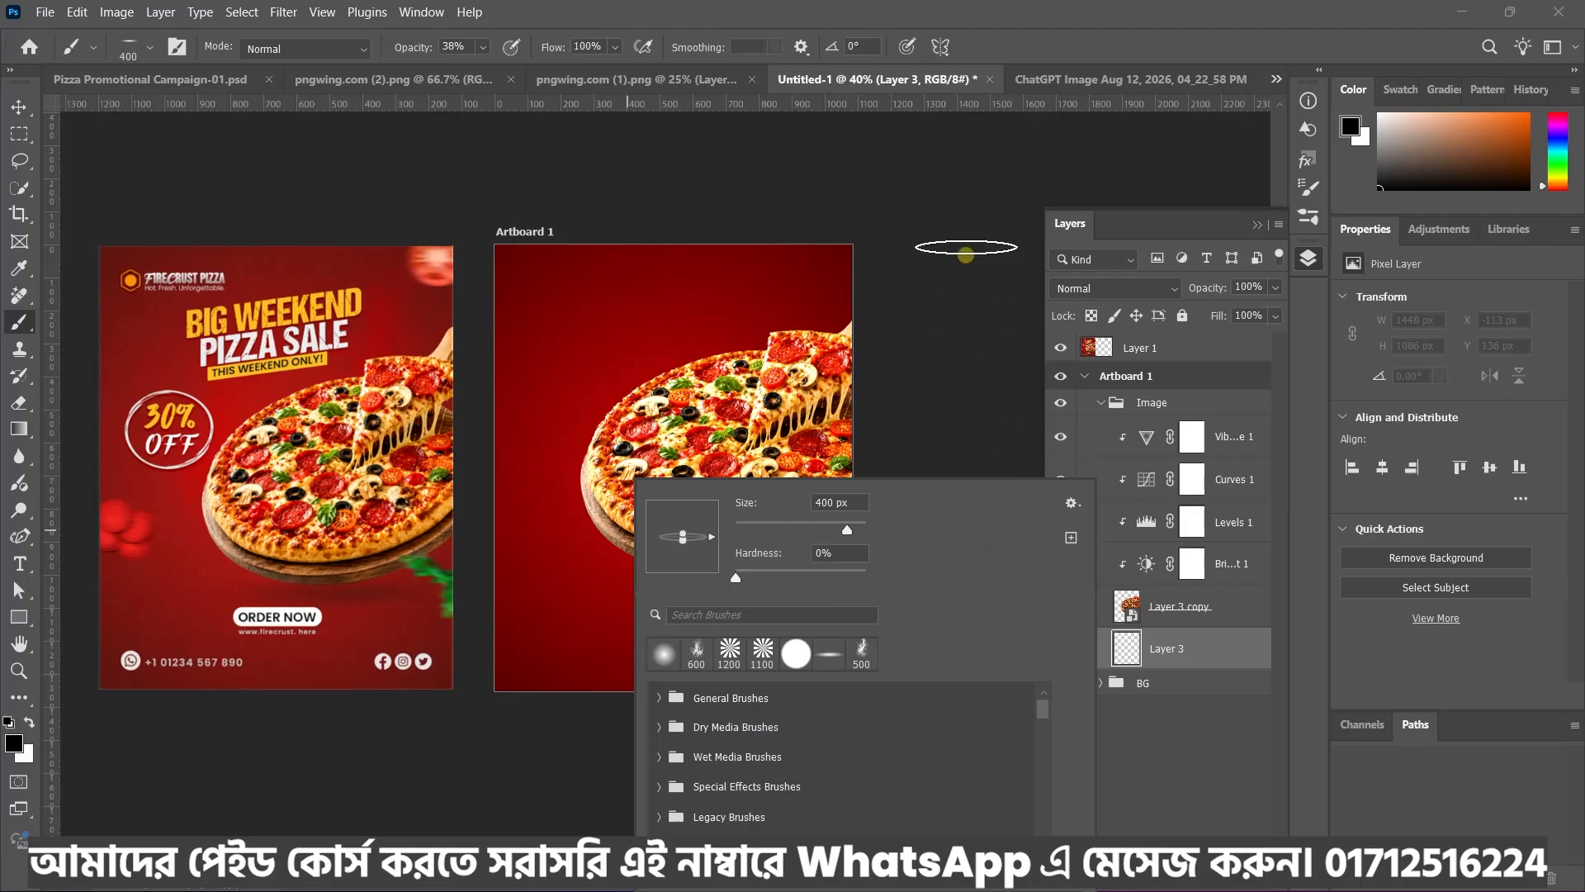
click(1135, 52)
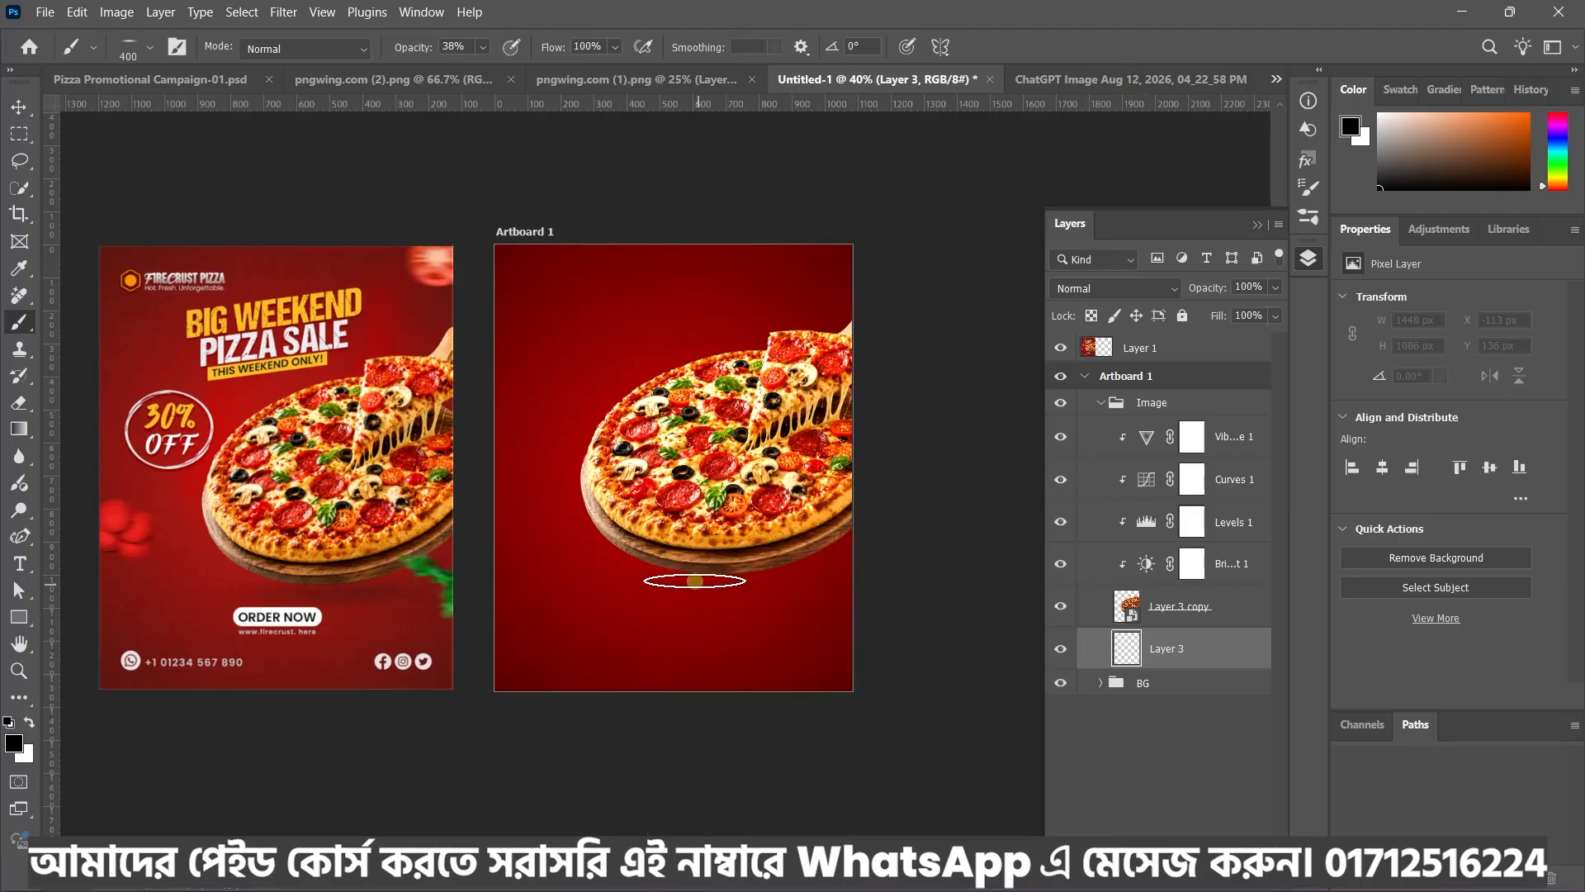
key(bracketright)
key(bracketright)
key(bracketright)
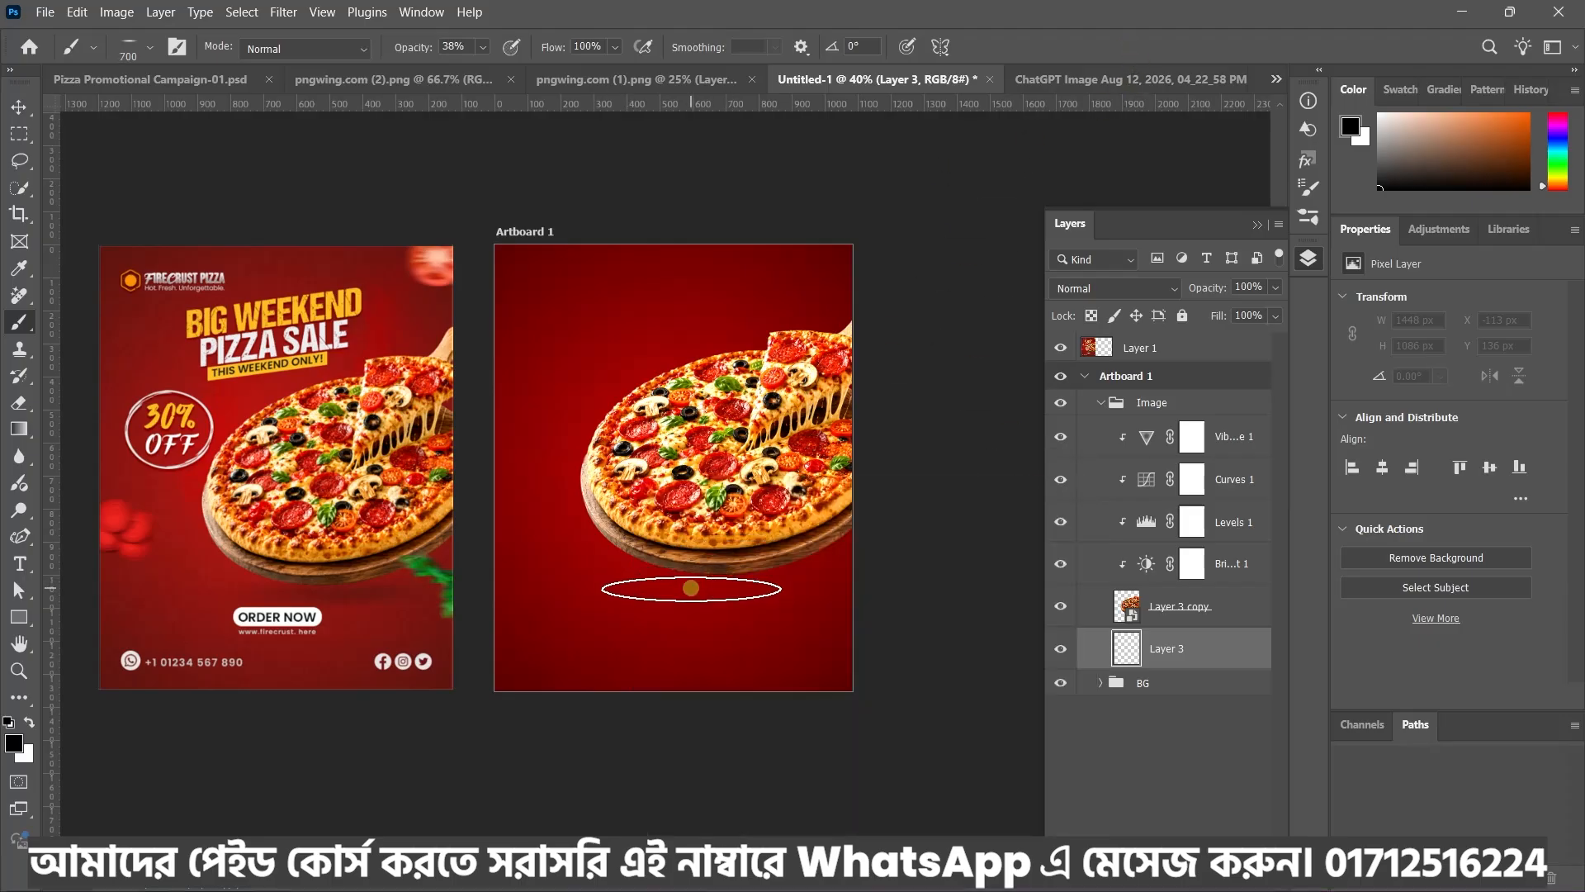
right_click(721, 588)
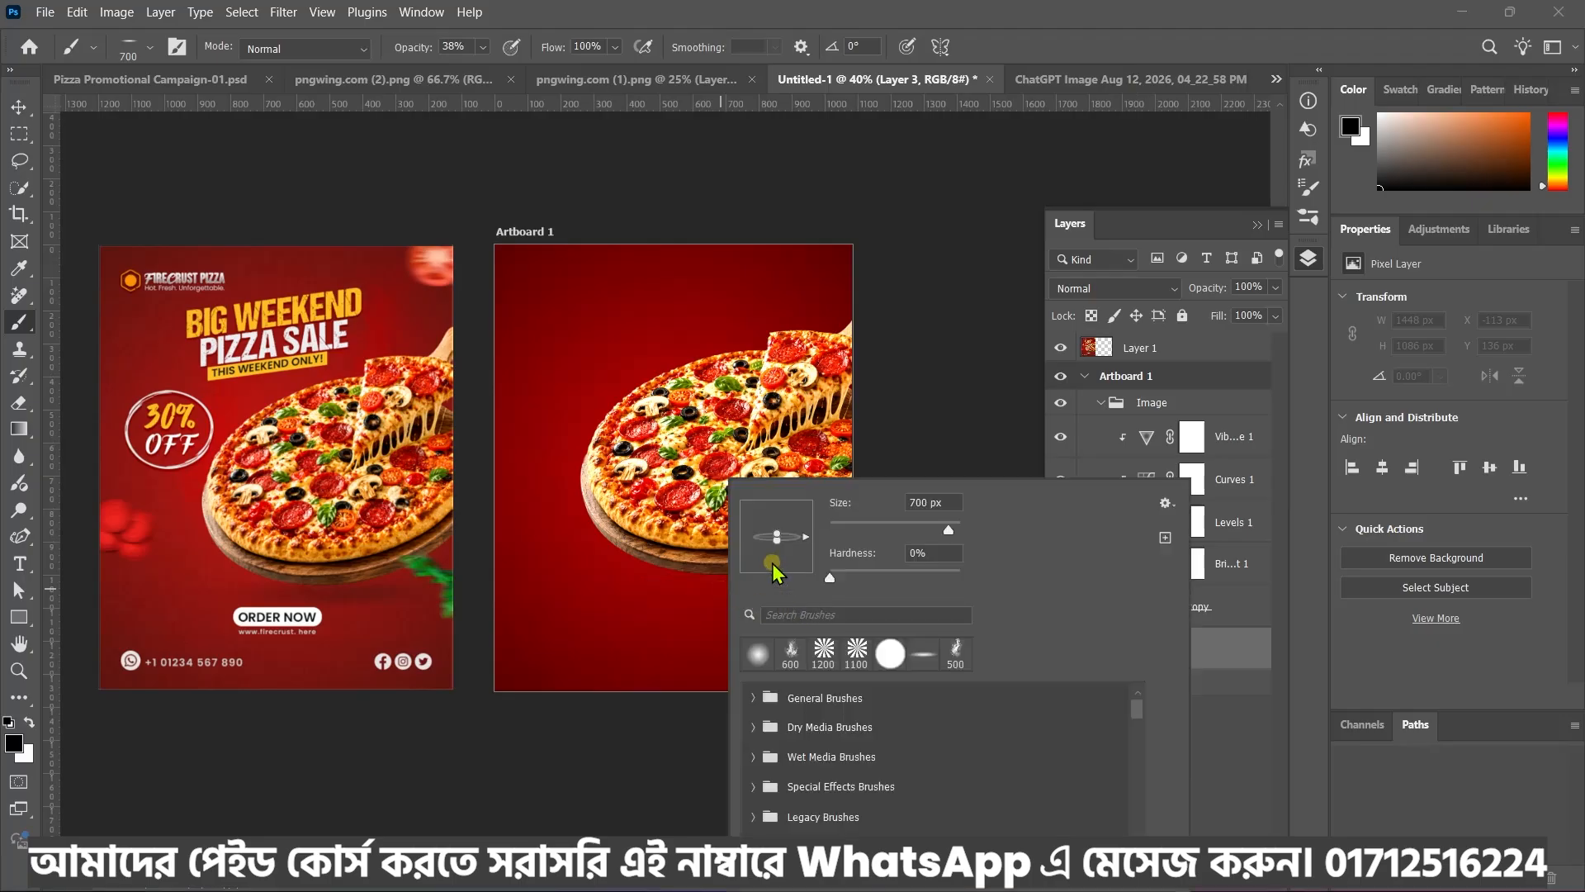
drag(777, 530, 777, 538)
click(697, 581)
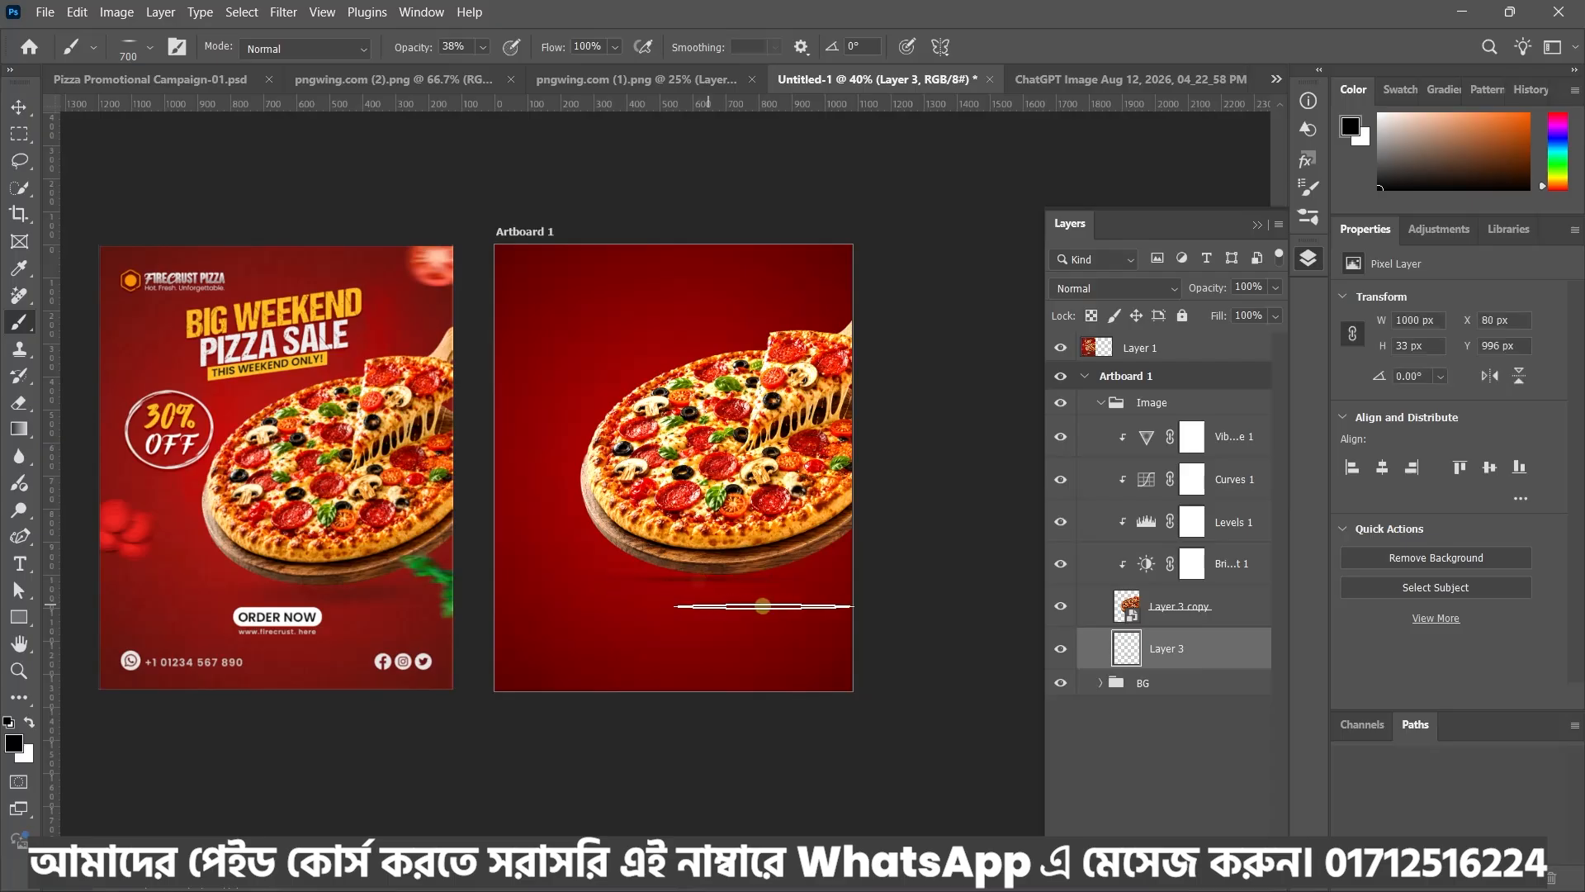
drag(764, 602, 719, 579)
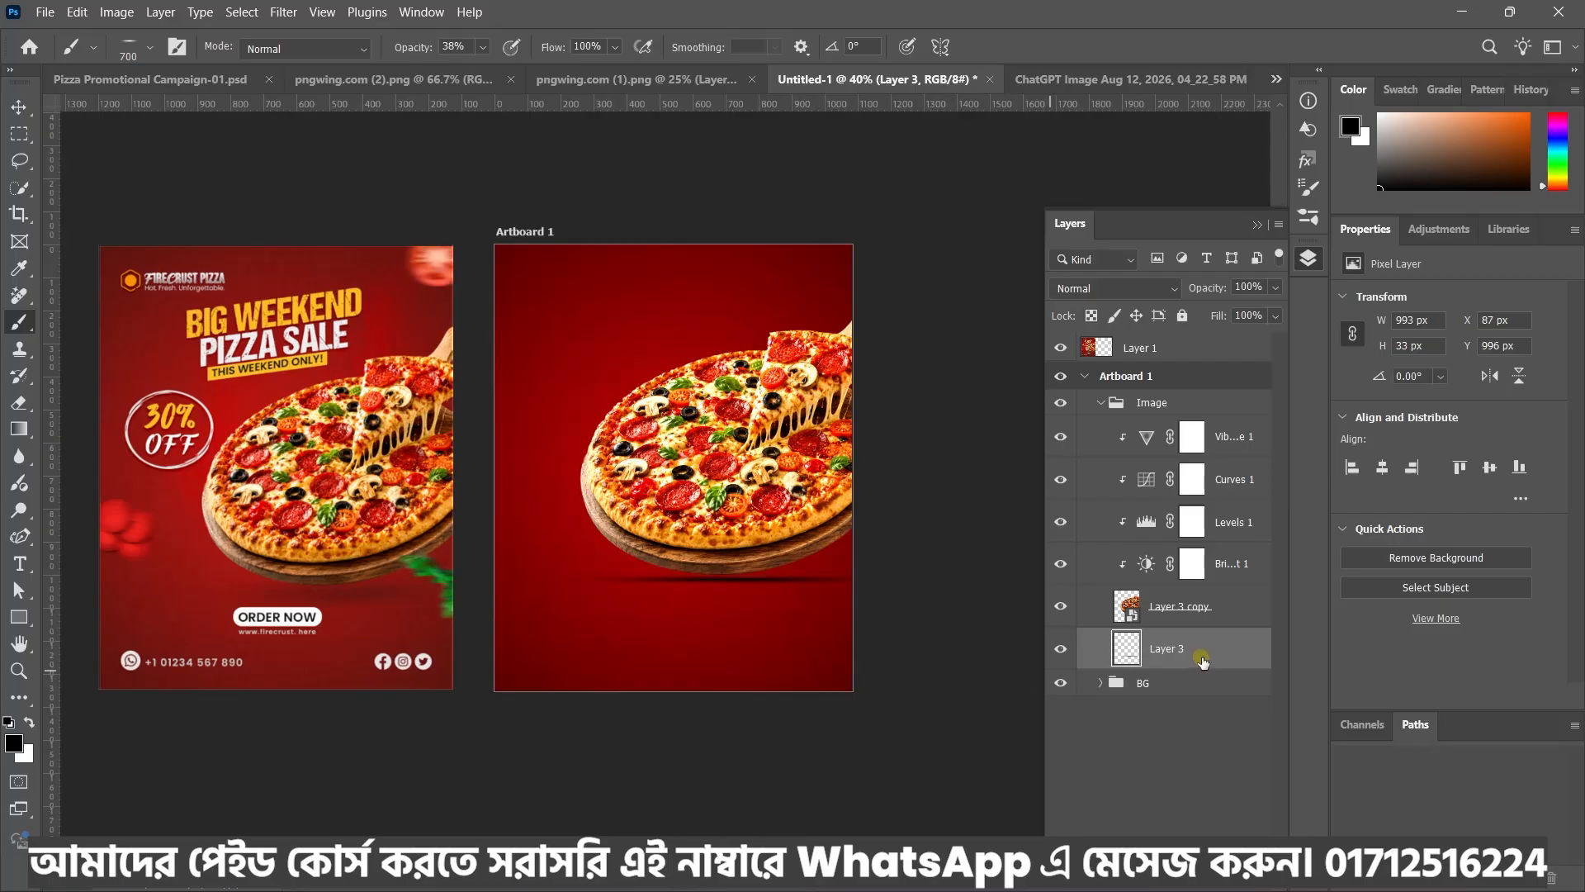
Soften the painted shadow beneath the pizza with a Gaussian Blur
click(285, 13)
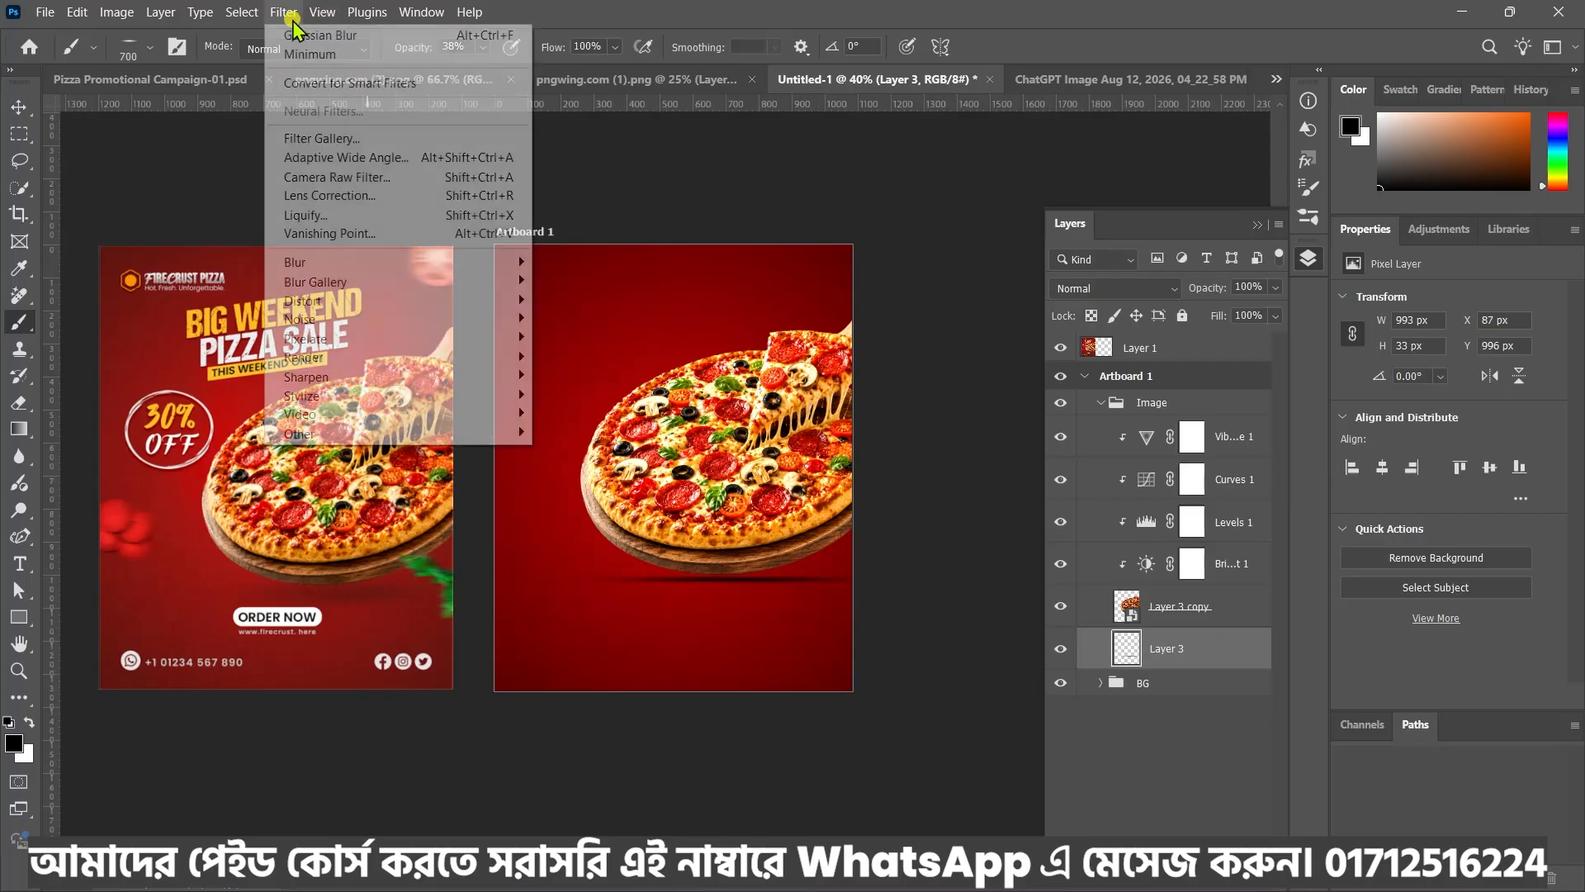
mouse_move(342, 262)
click(587, 339)
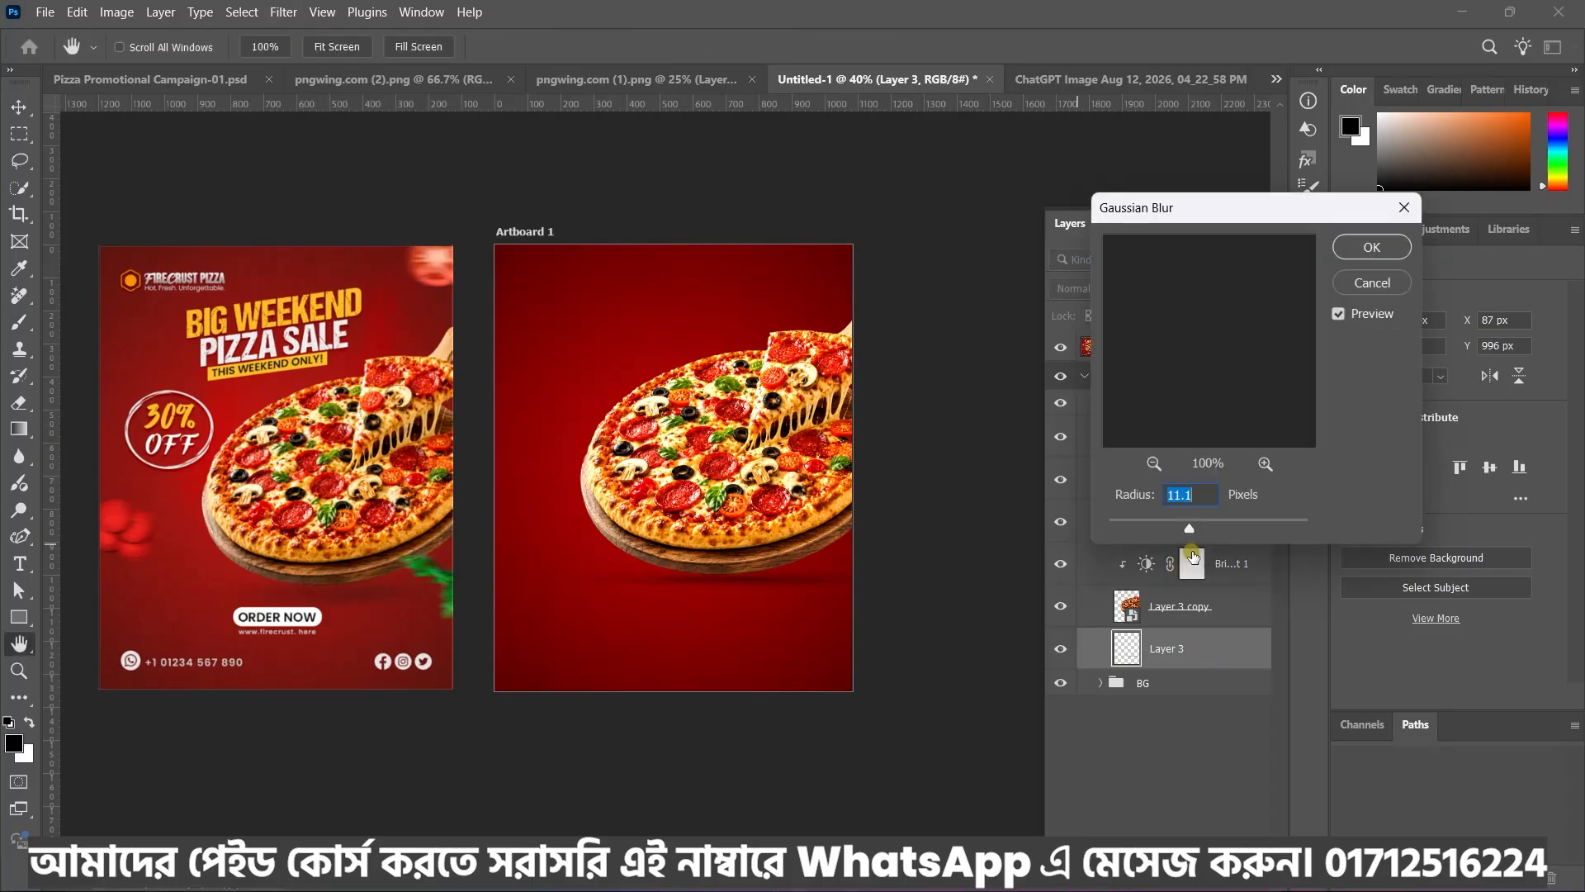
drag(1190, 528, 1192, 529)
click(1364, 251)
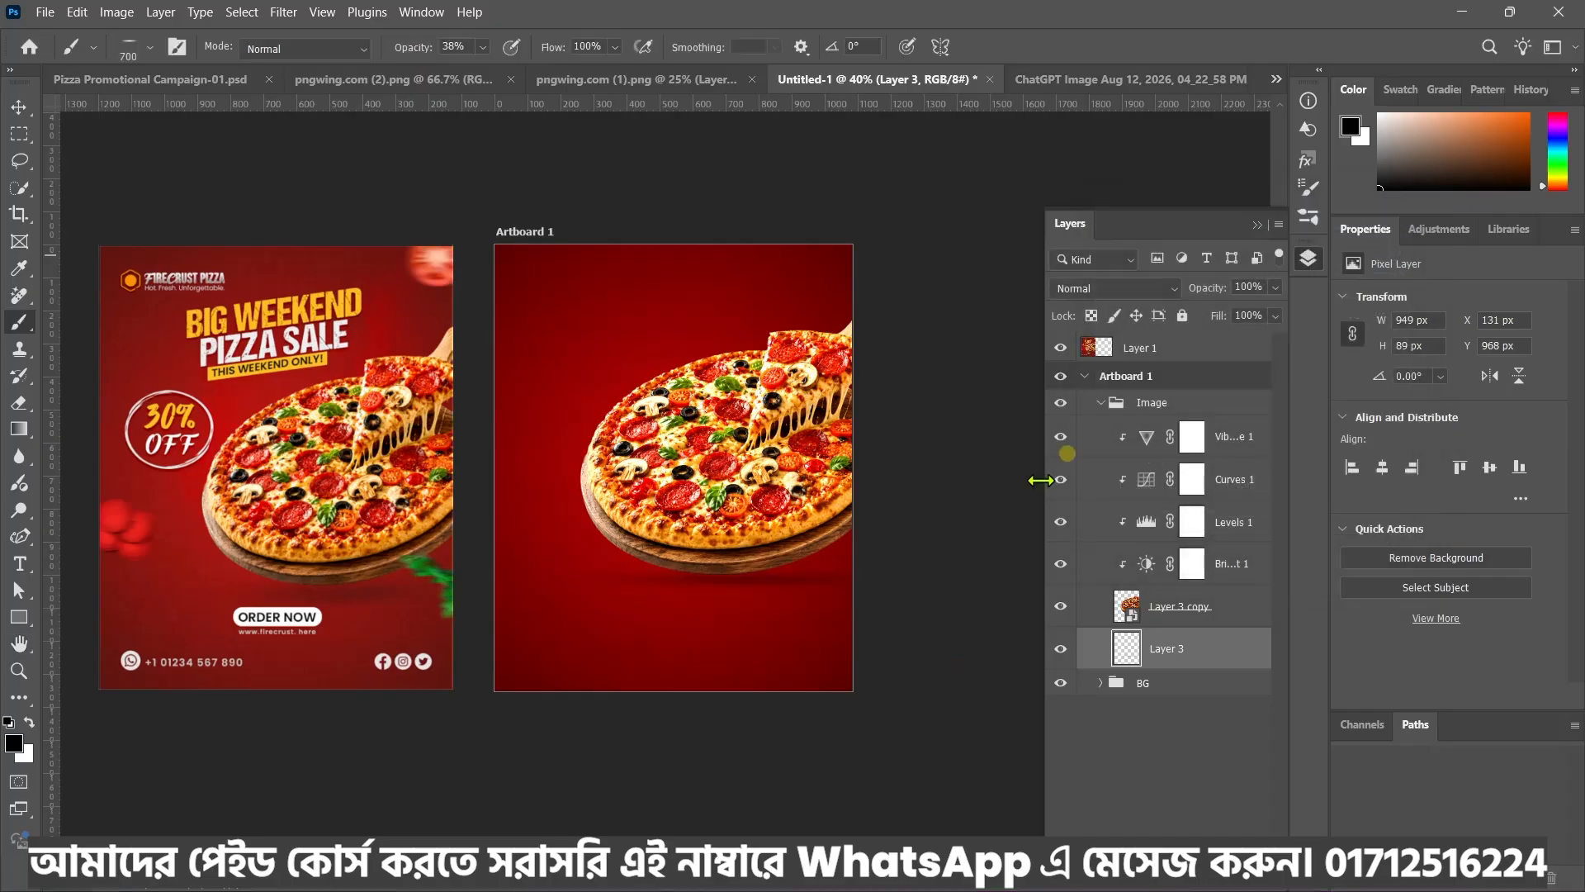
Scale the shadow to about 88.16%, rotate it about -1.32°, and place it just under the pizza board
click(20, 108)
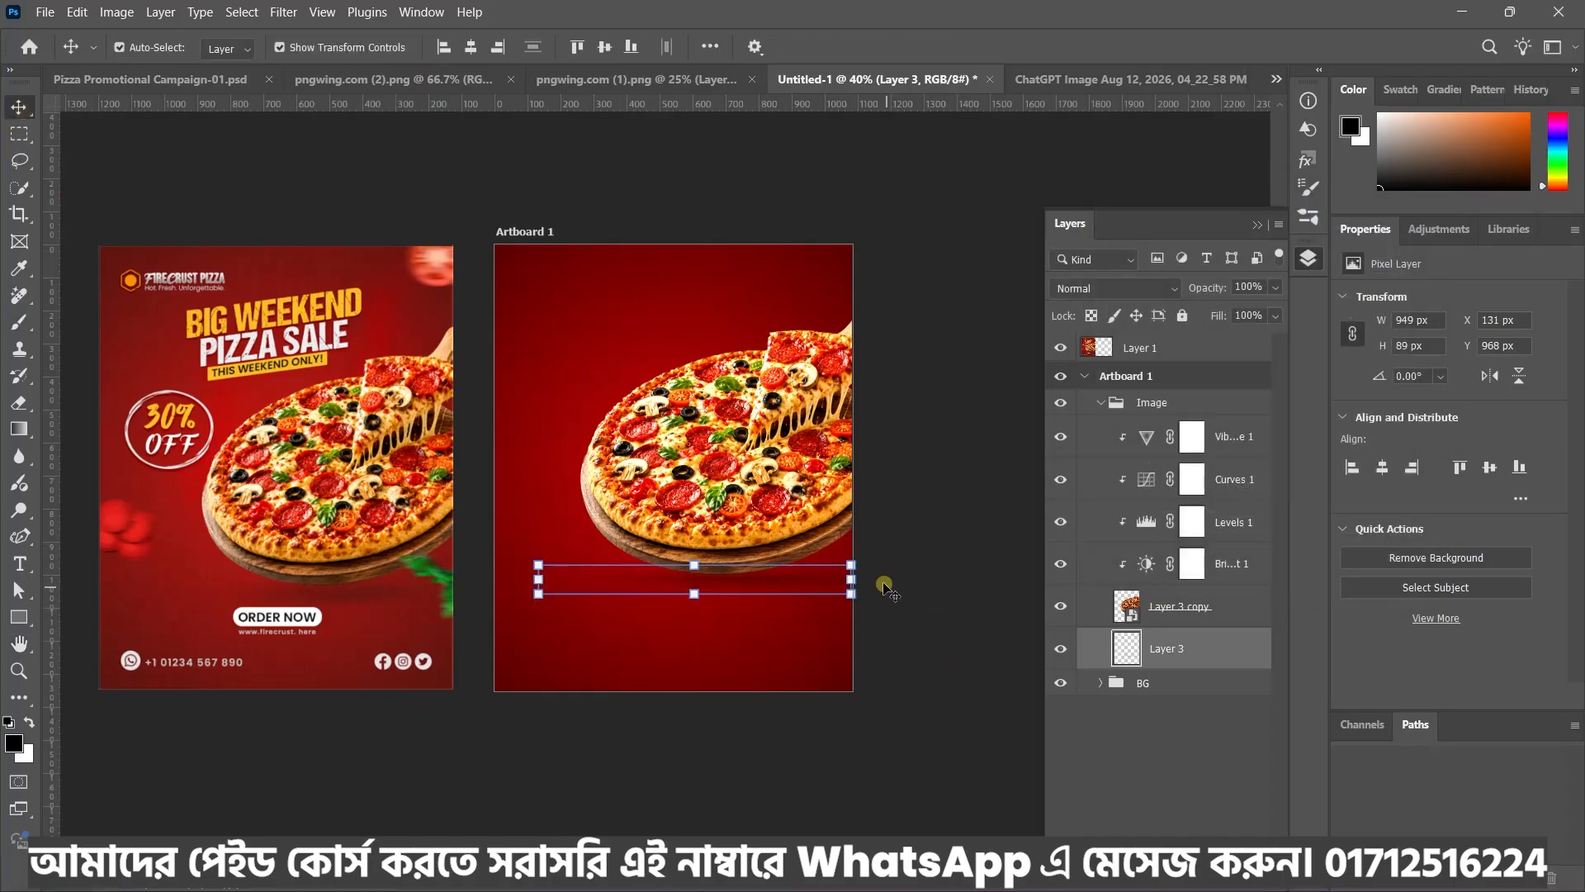
drag(536, 579, 581, 584)
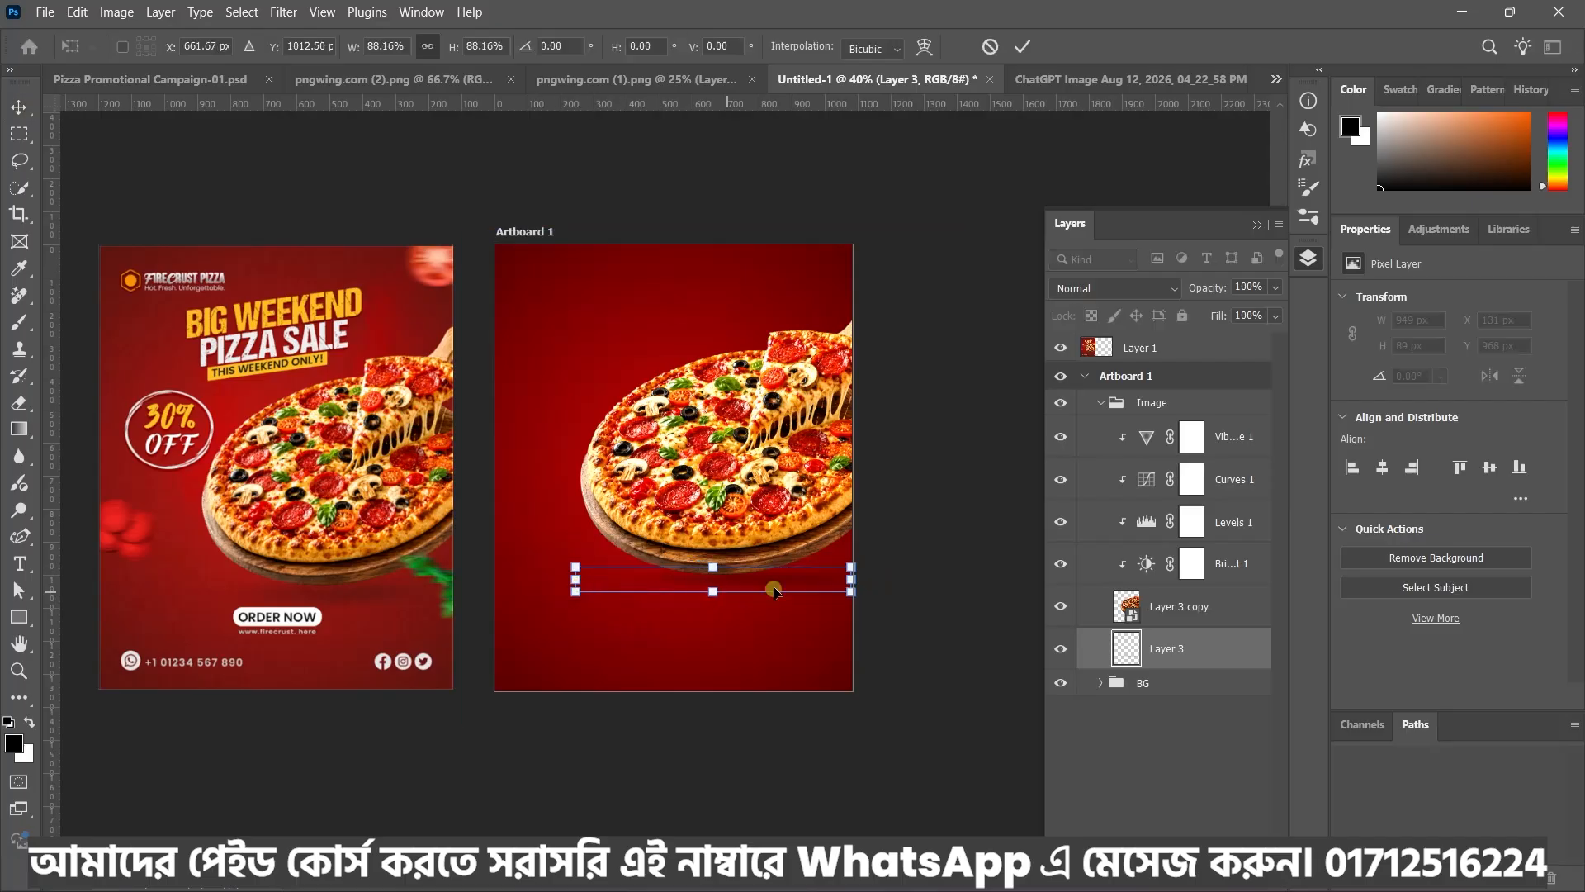
drag(784, 588, 877, 562)
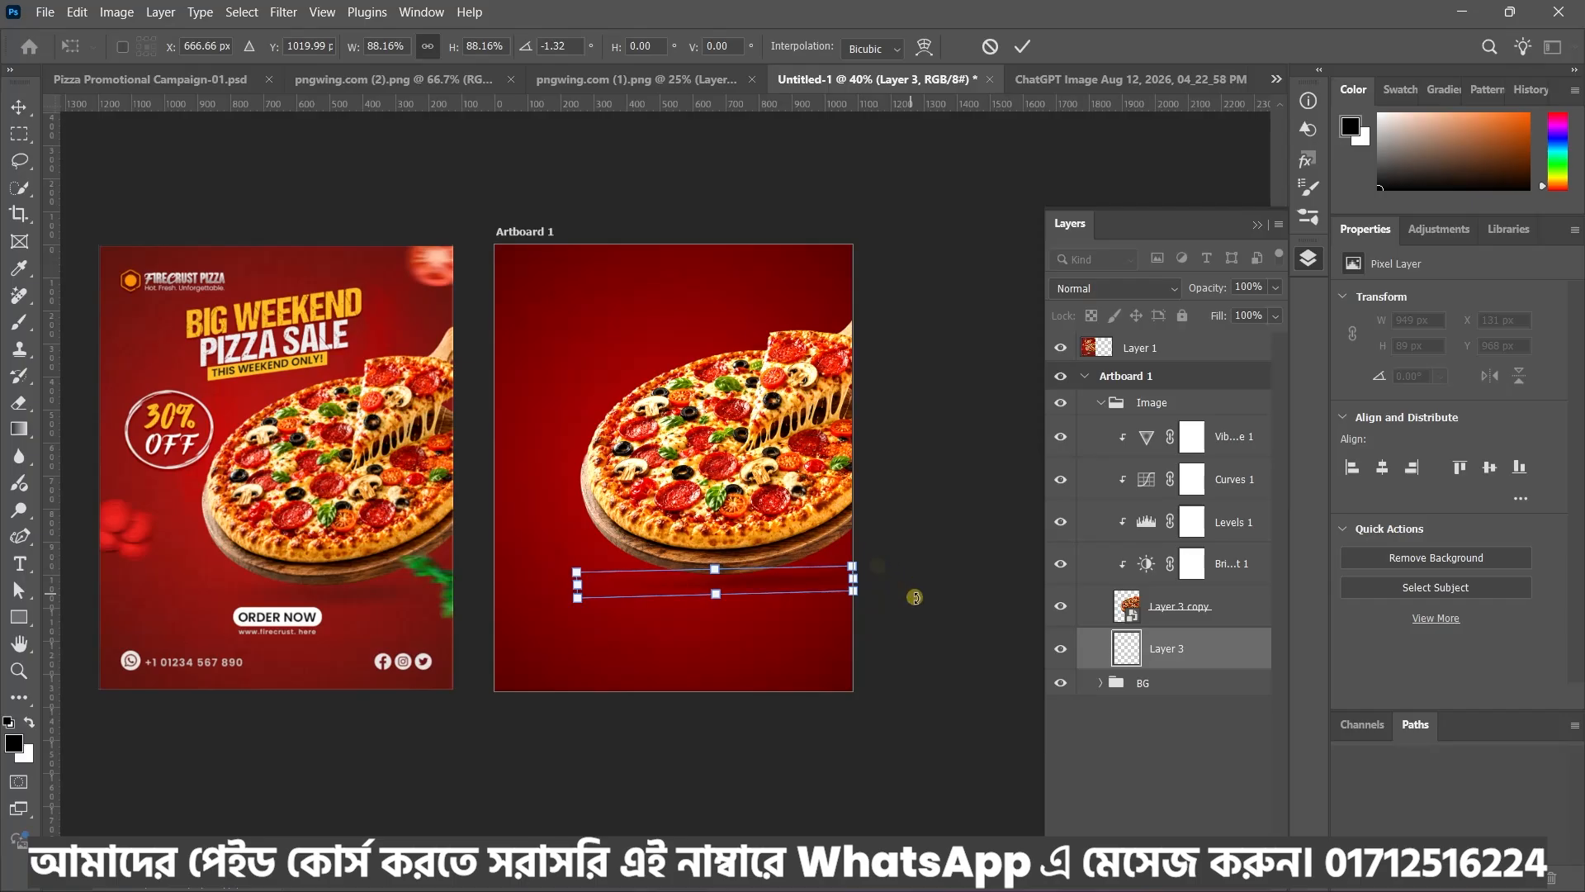
click(1022, 47)
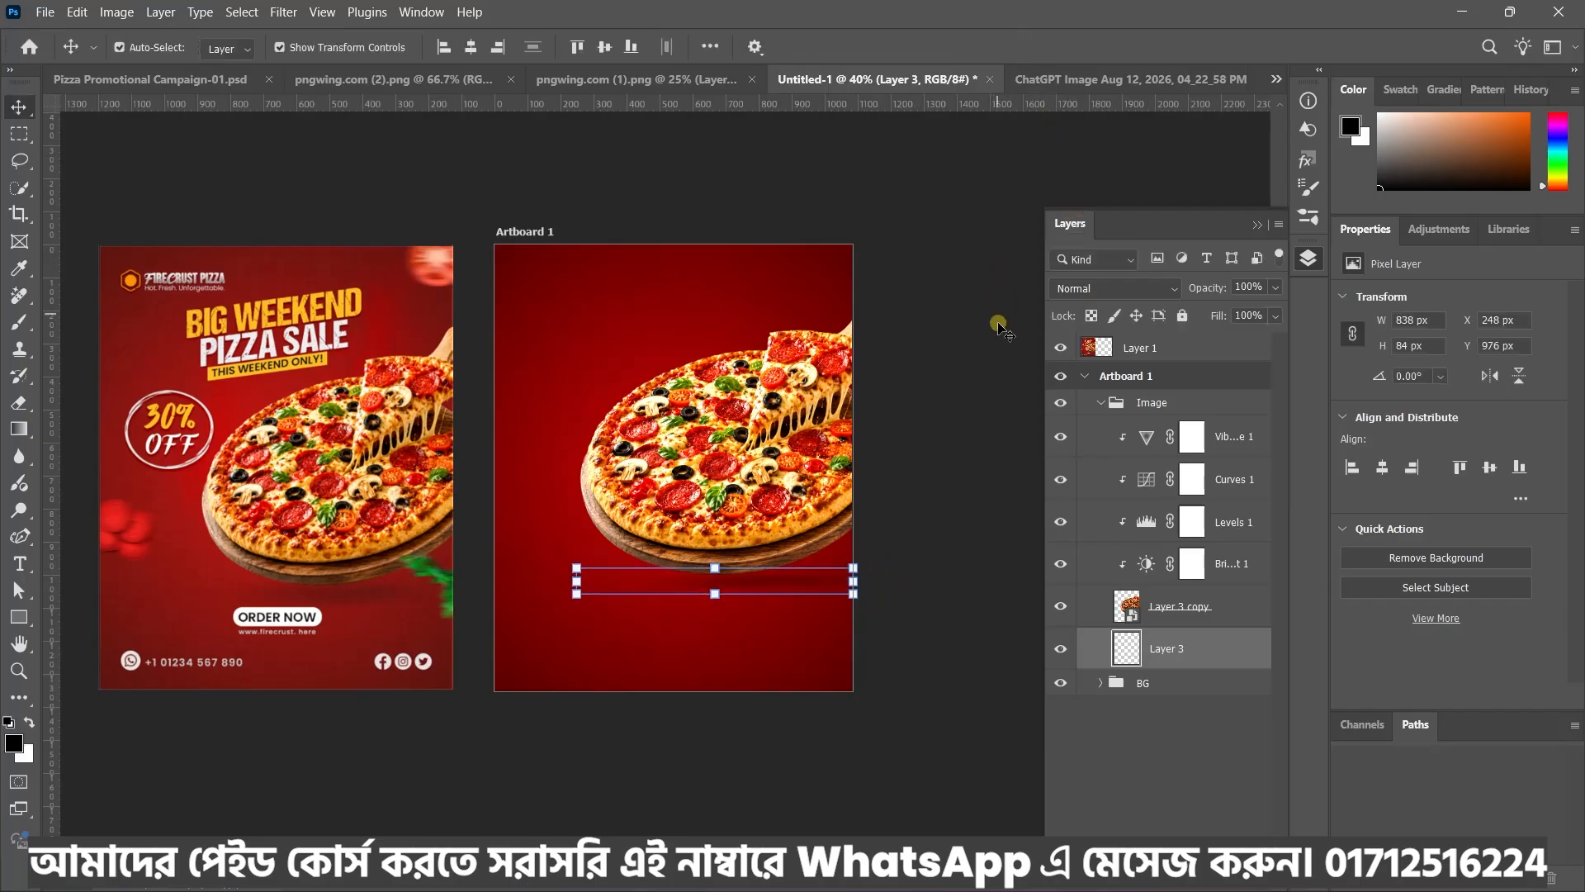
click(995, 326)
scroll(740, 580, down, 3)
scroll(724, 703, up, 2)
click(727, 555)
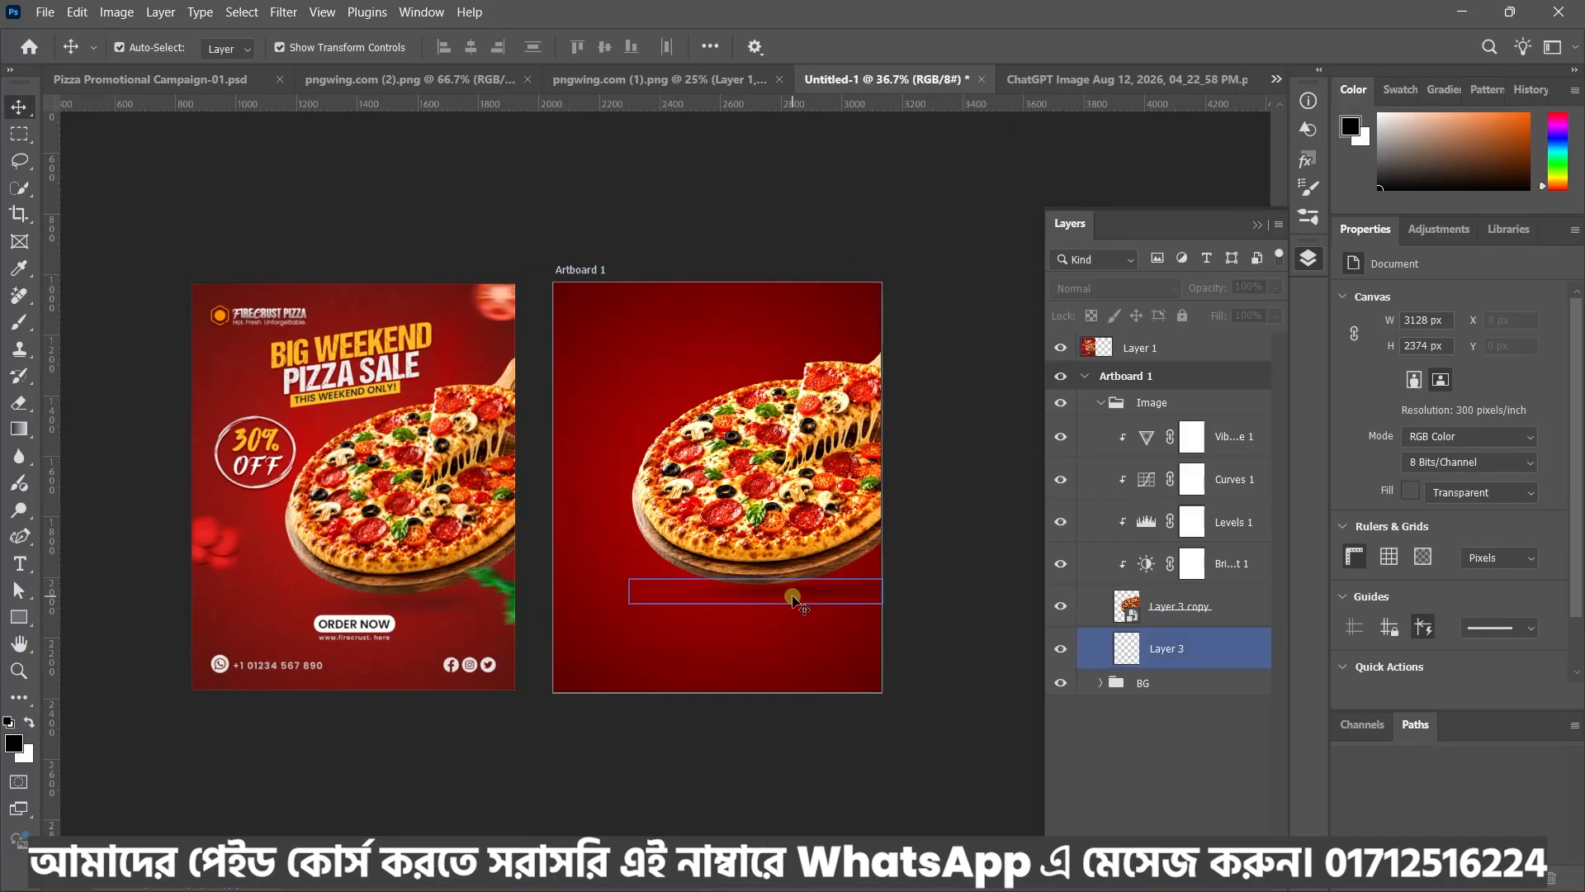
Stretch the shadow layer beneath the pizza vertically to 116.67% and slightly reduce its opacity
click(755, 602)
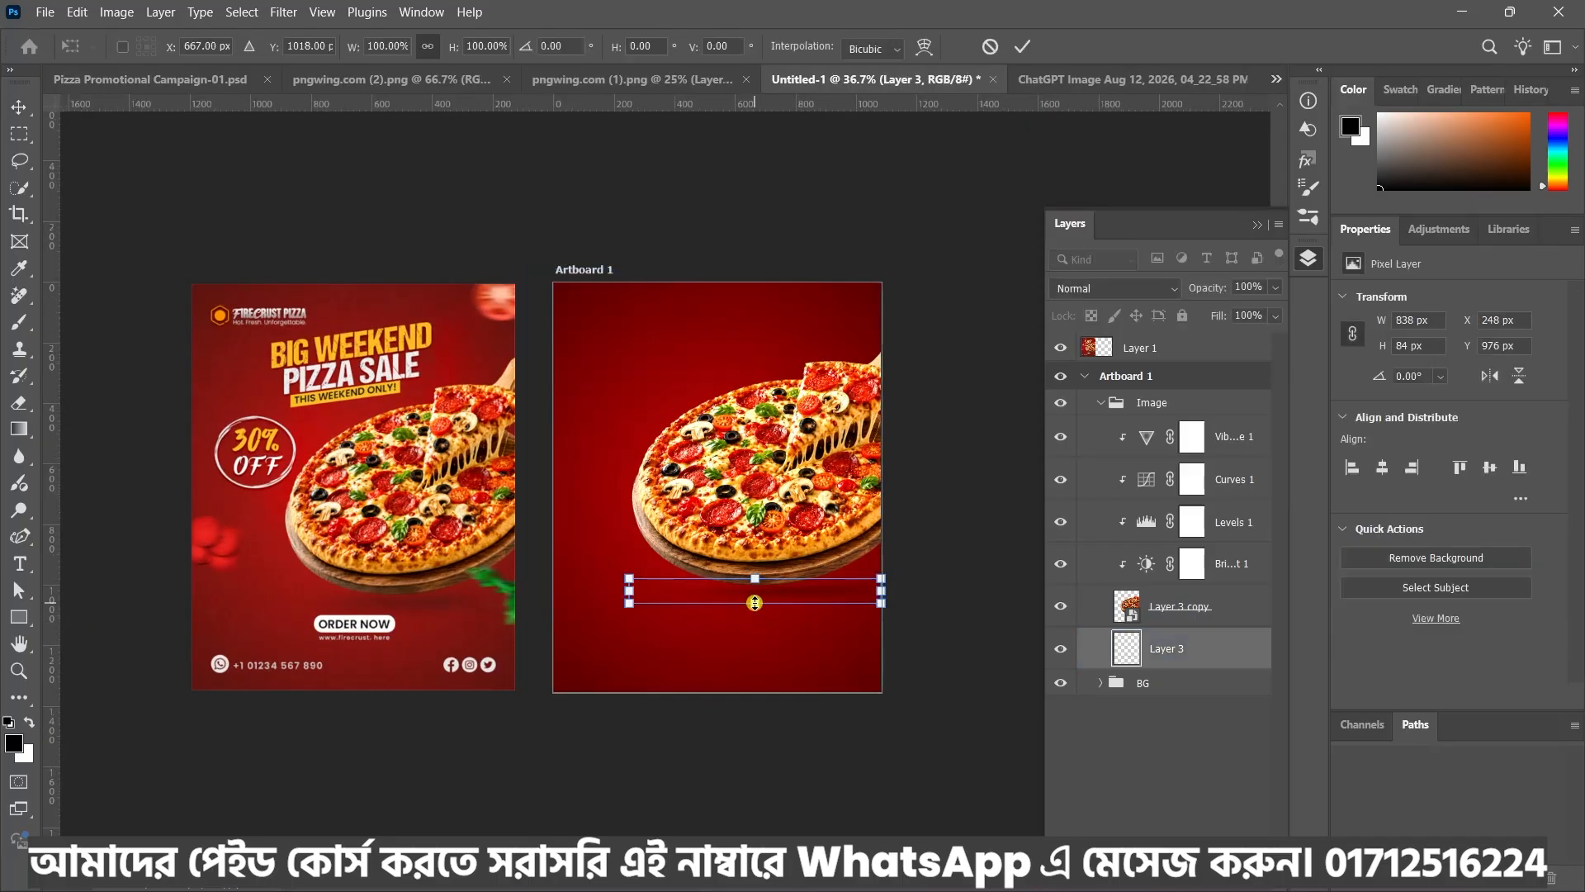
drag(755, 603, 756, 607)
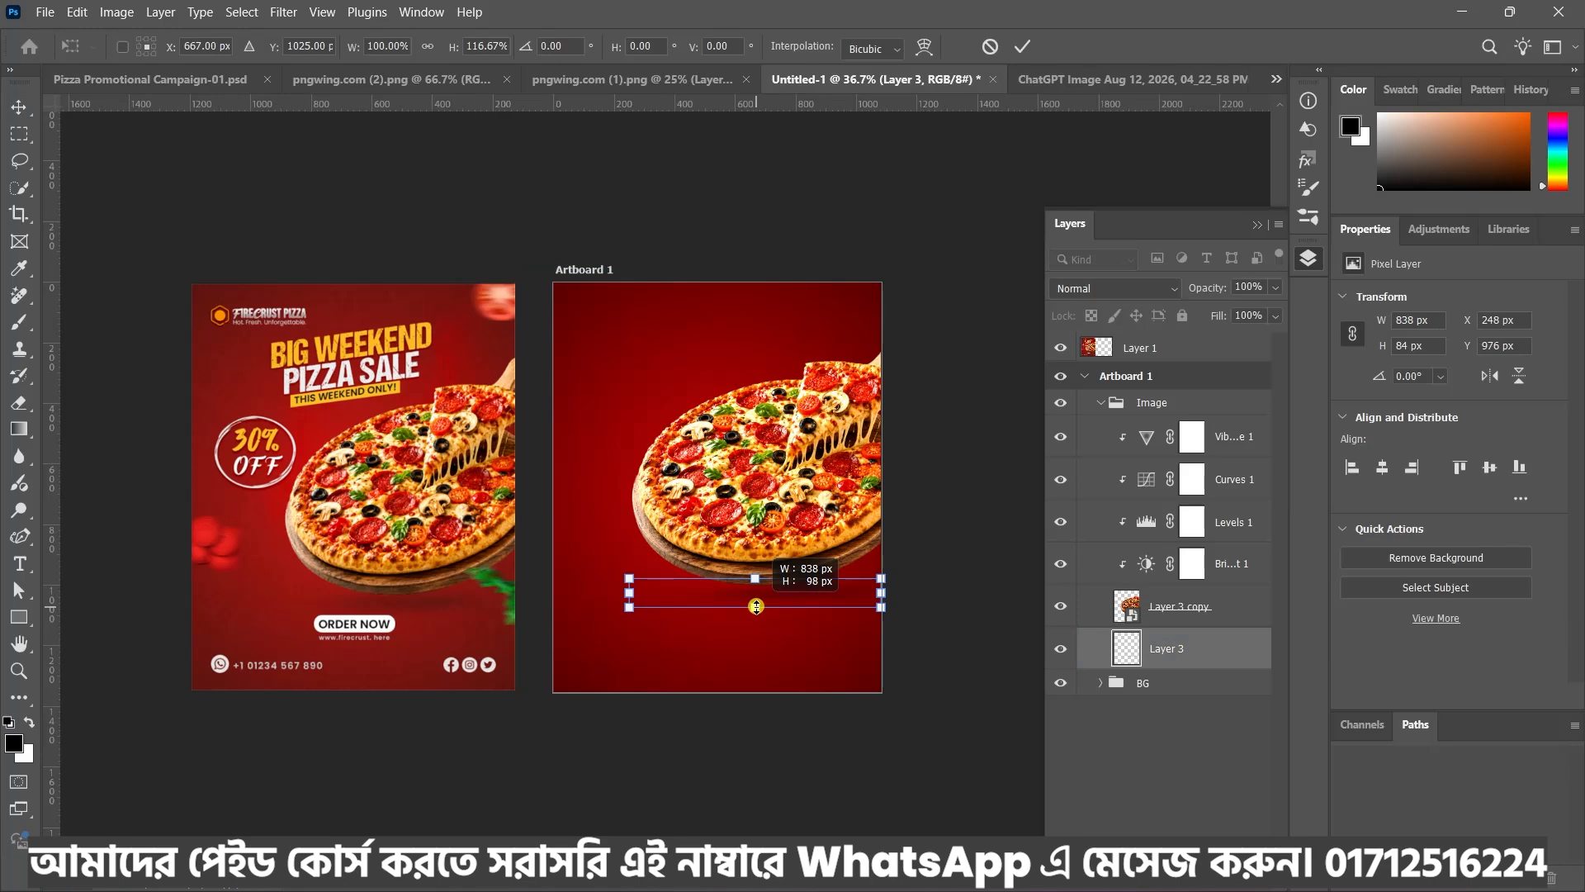
drag(757, 607, 756, 608)
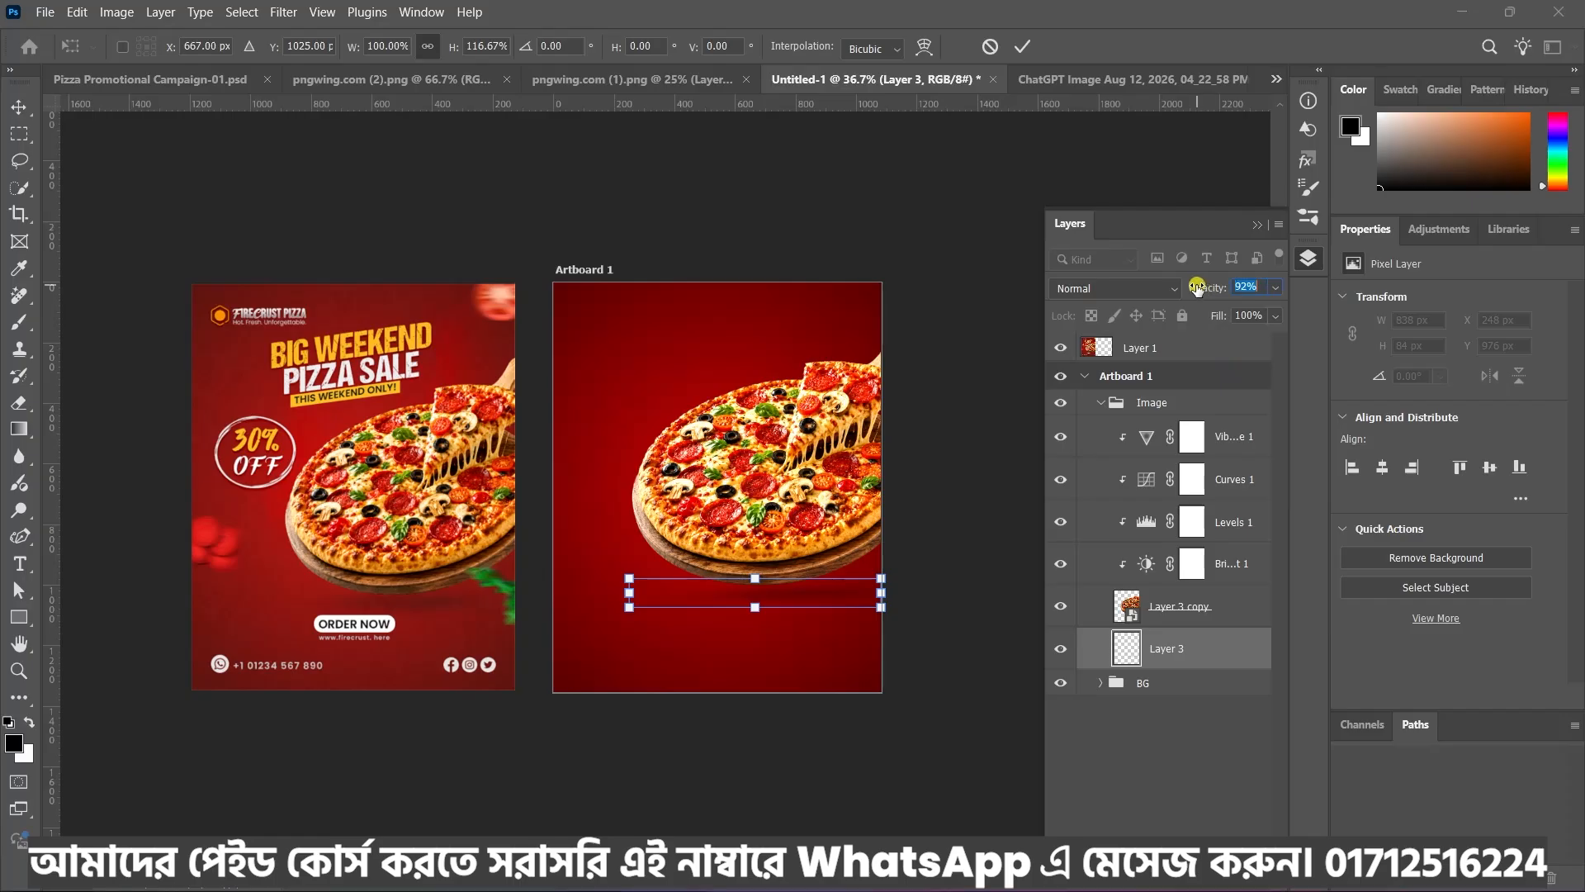
key(Return)
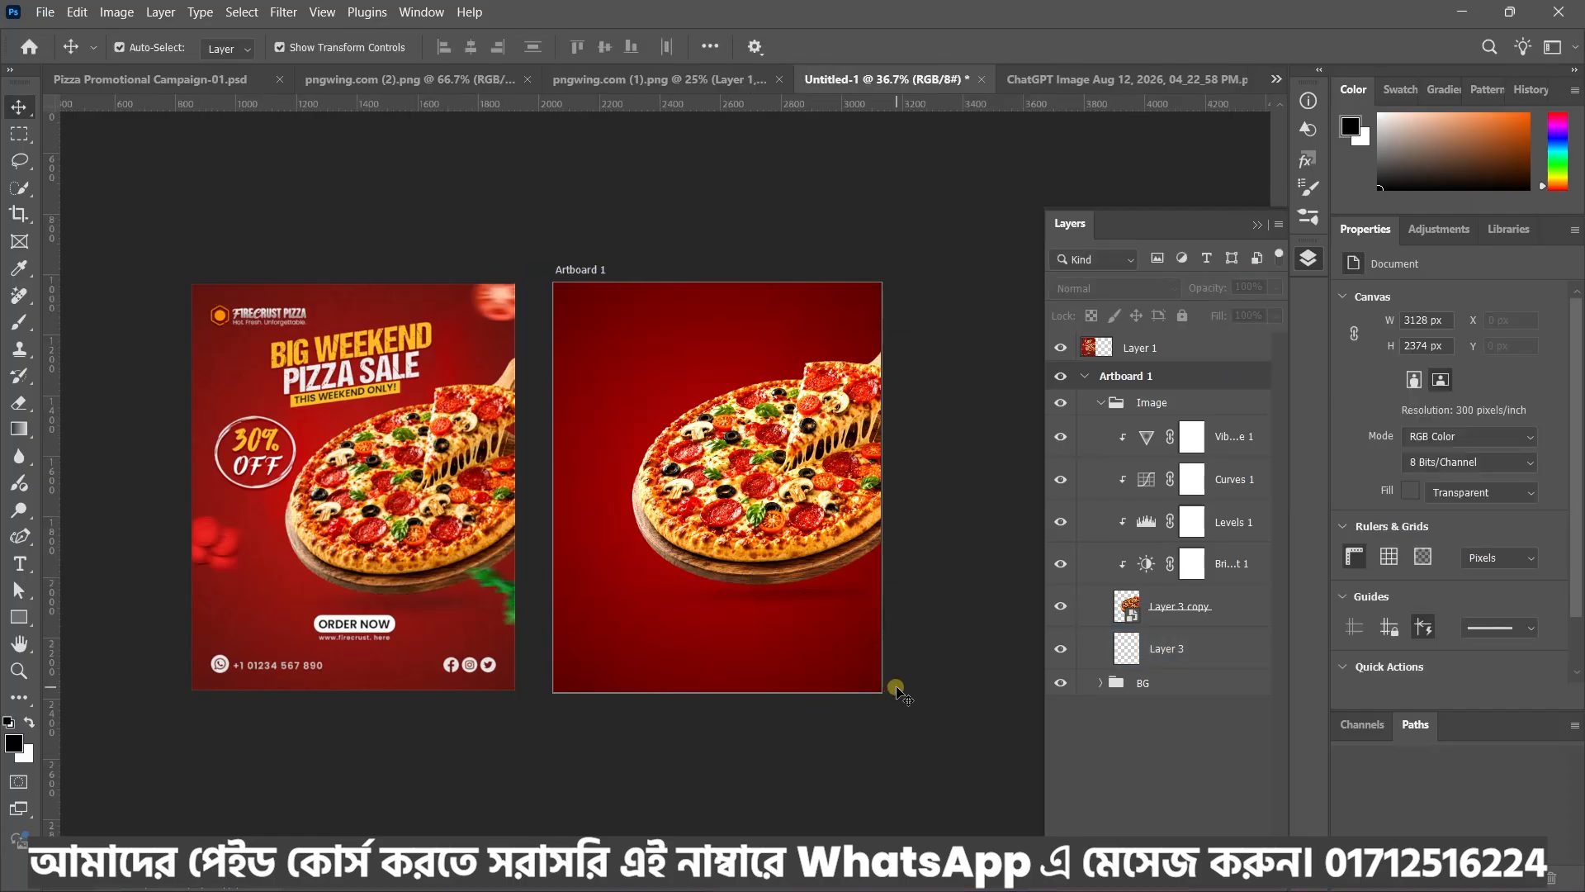
Rename the layer beneath the pizza as Shadow and collapse the Image group
click(1167, 648)
double_click(1166, 648)
text(Shadow)
click(1131, 747)
click(1100, 402)
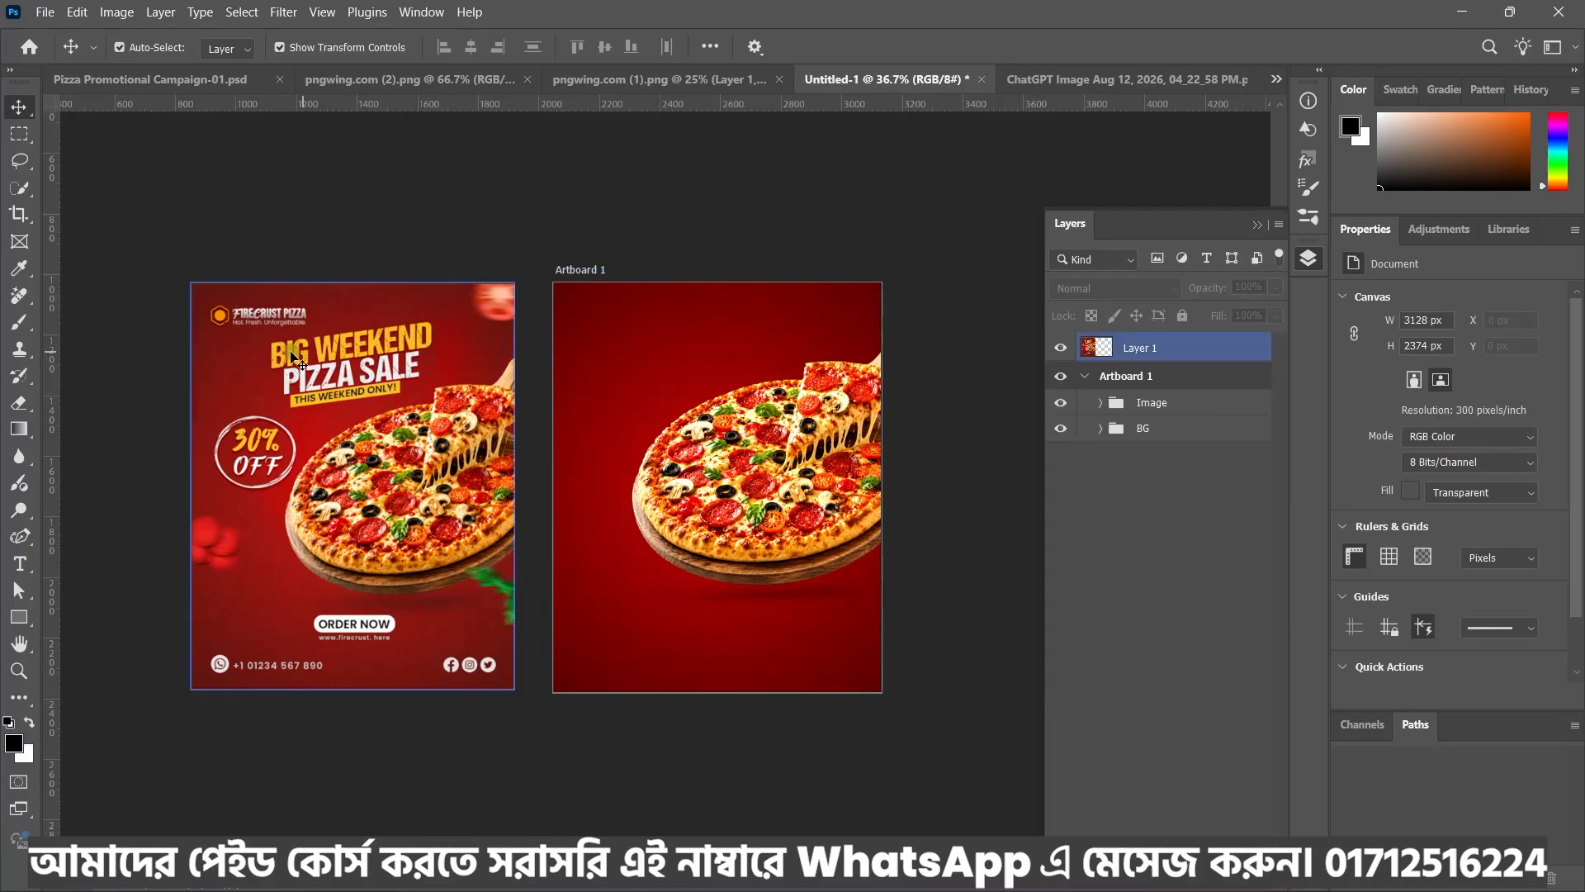
Switch to the text notes and copy the lines "FireCrust Pizza" and "Hot. Fresh. Unforgettable." separately
scroll(611, 331, left, 2)
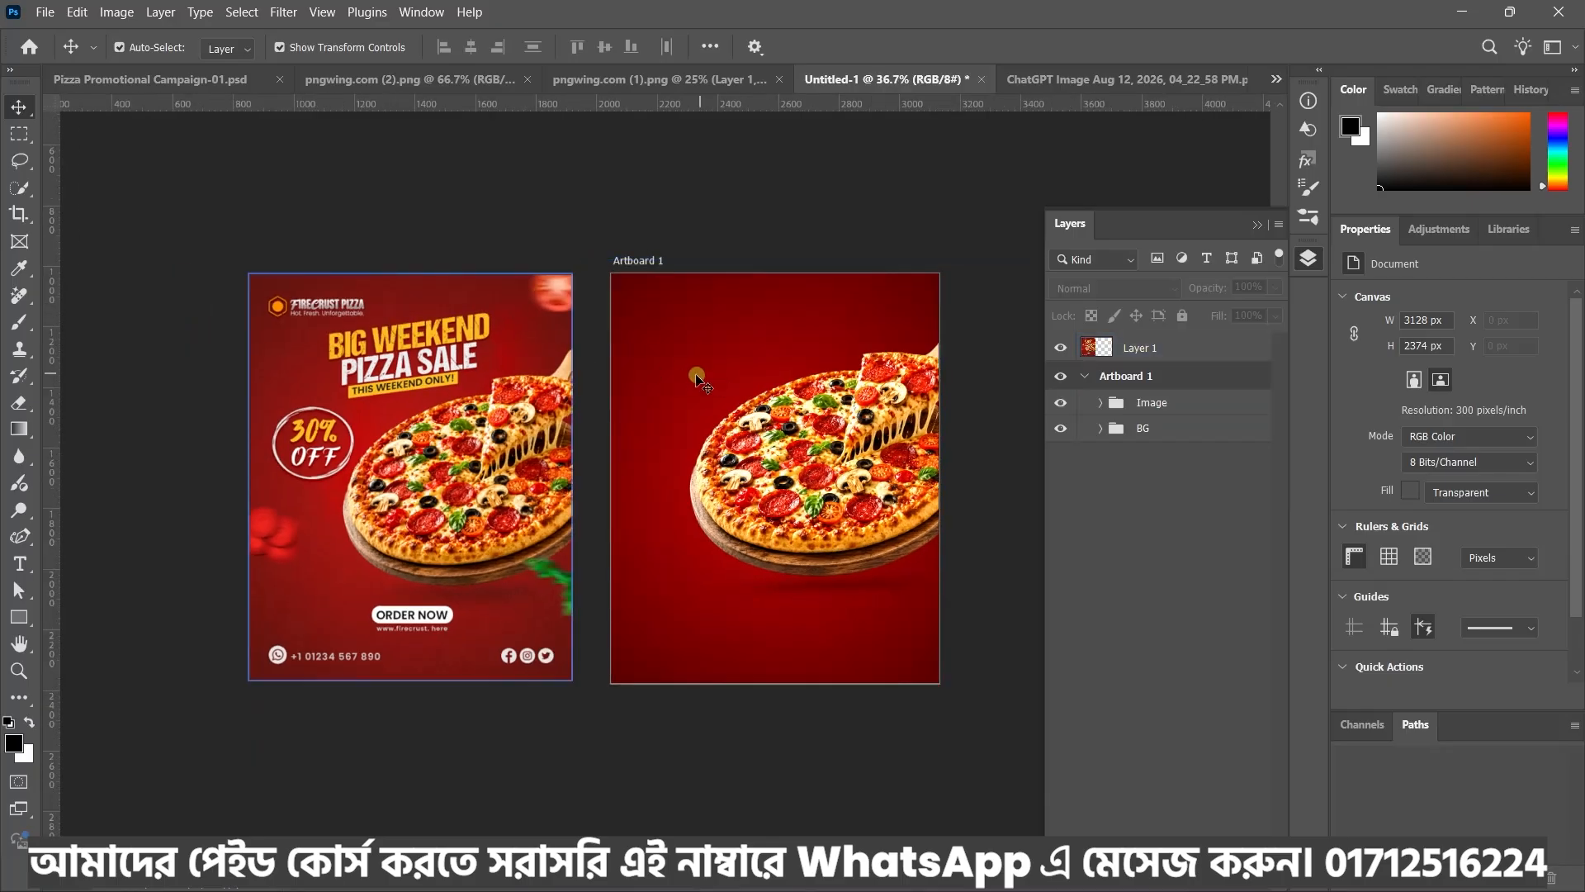
scroll(702, 355, up, 2)
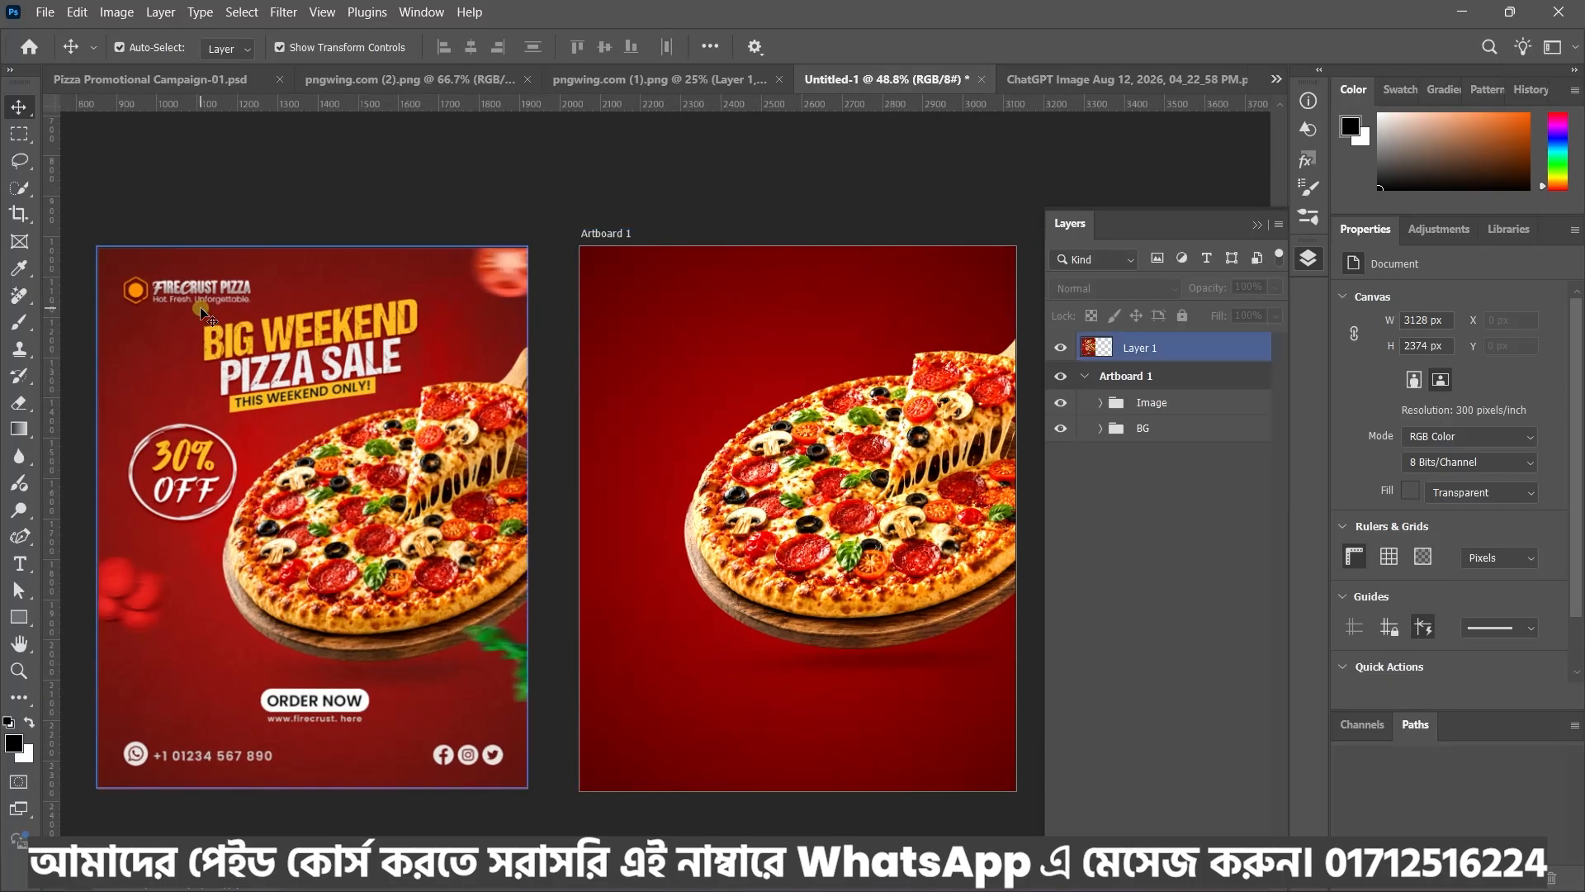
click(1089, 887)
drag(817, 319, 661, 319)
key(super+c)
click(904, 395)
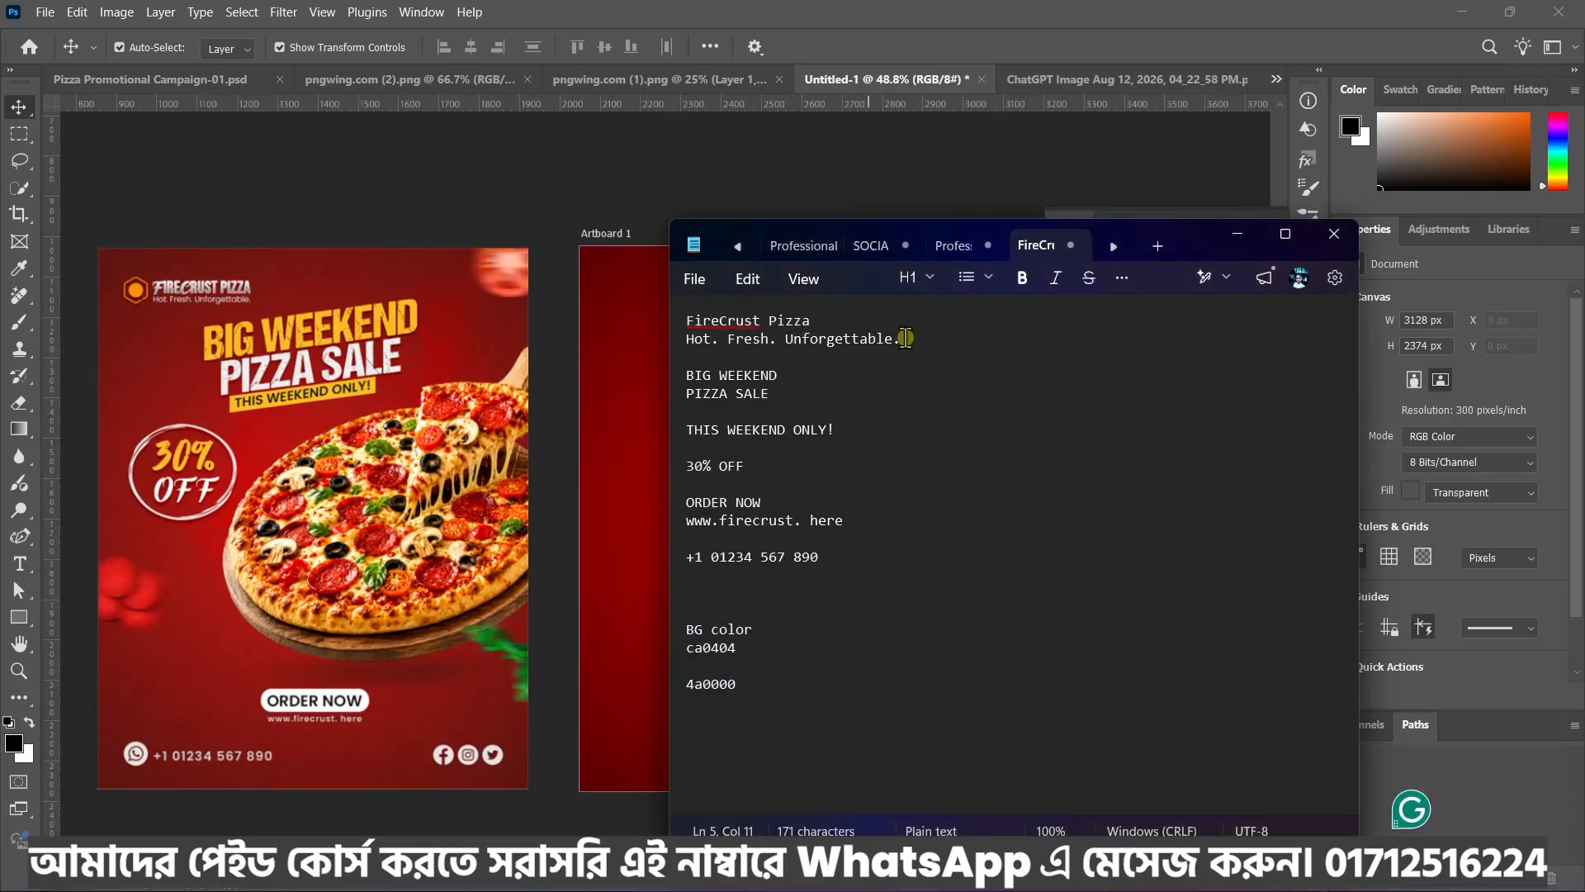
drag(906, 337, 671, 346)
Add a horizontal placeholder text on Artboard 1 and move it fully inside the artboard near its upper edge
click(29, 569)
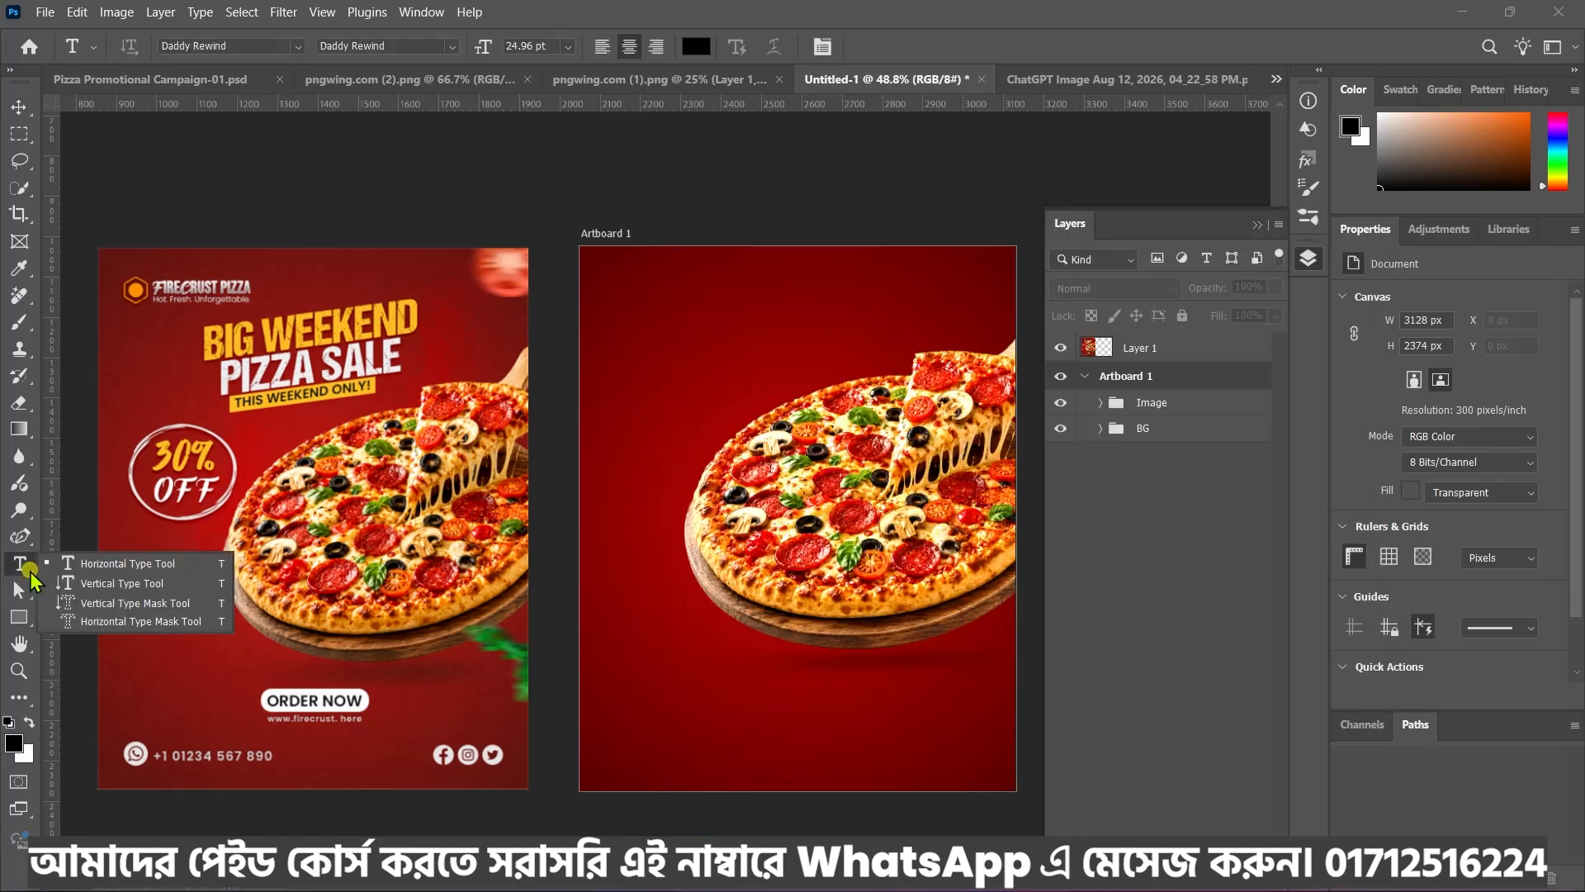
click(126, 565)
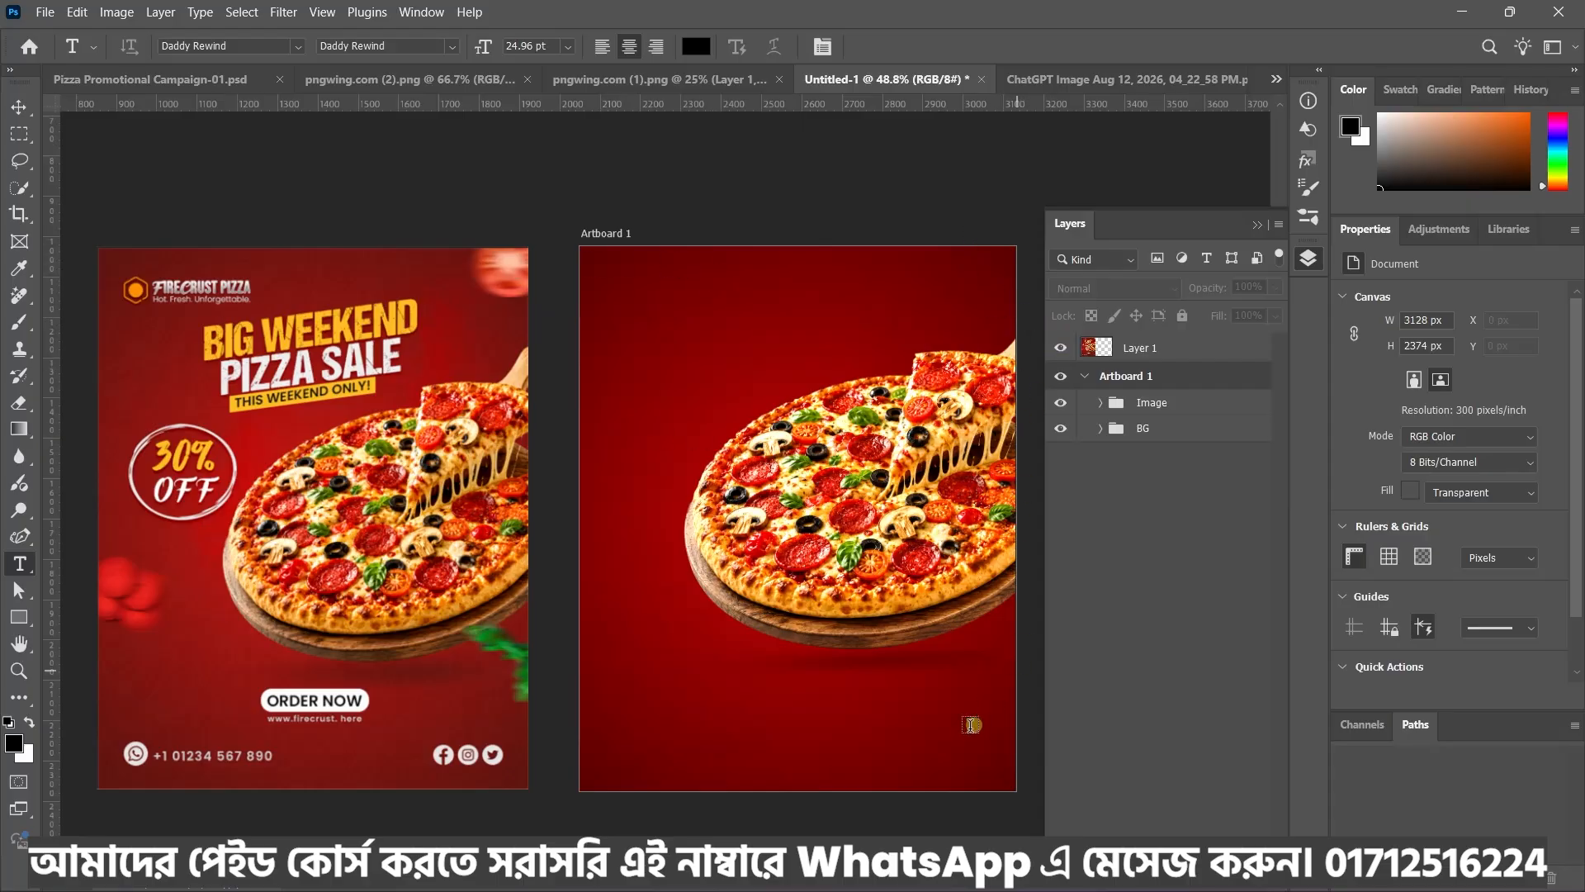
click(600, 268)
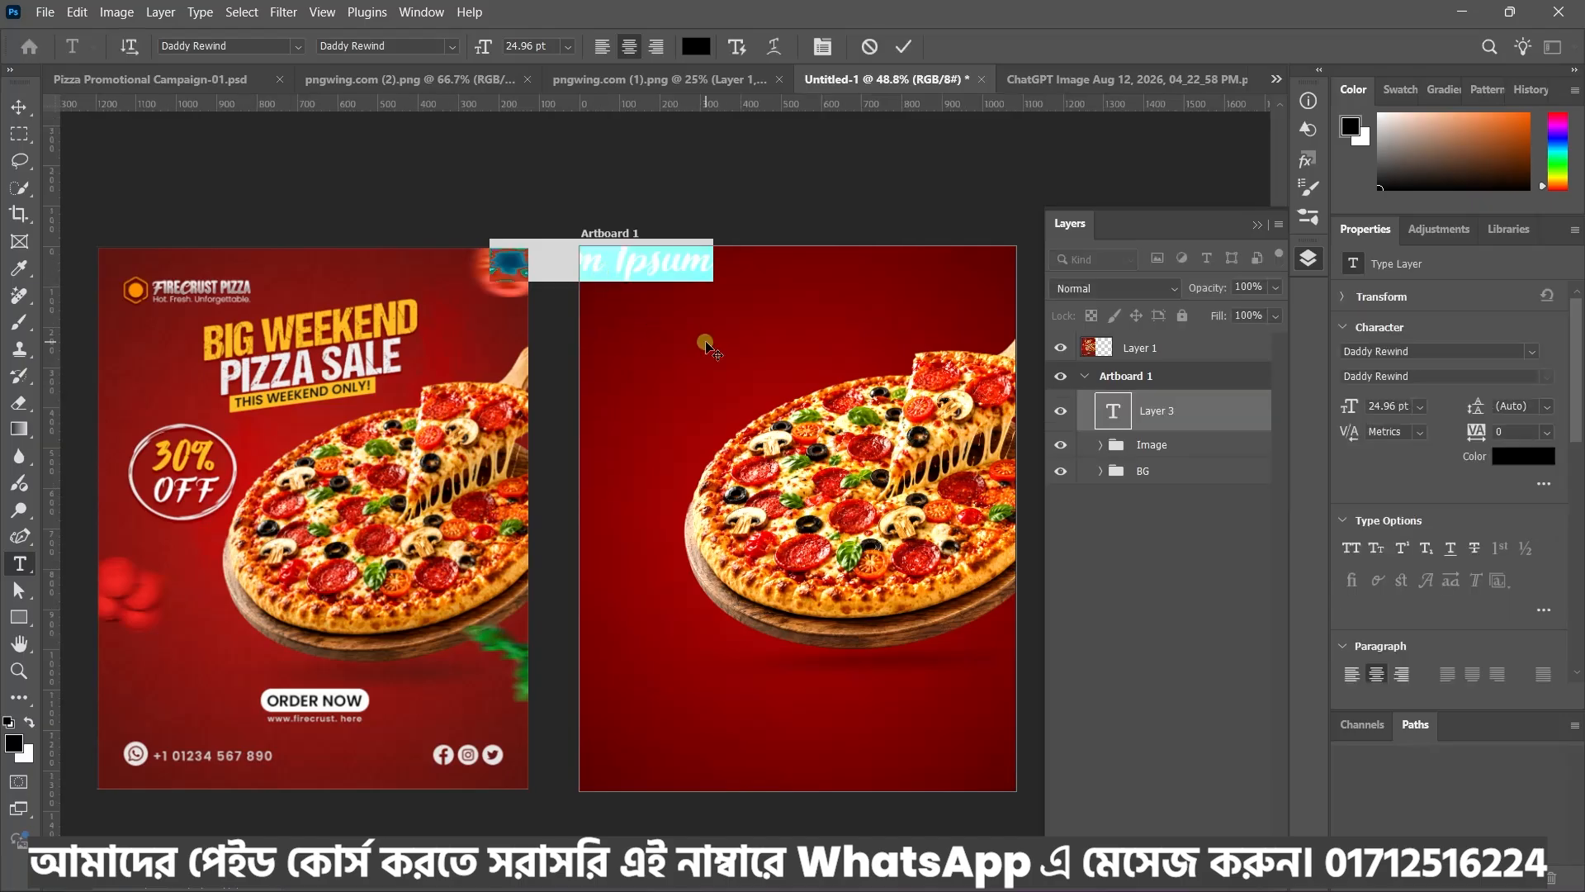
click(904, 47)
click(18, 108)
drag(630, 271, 768, 312)
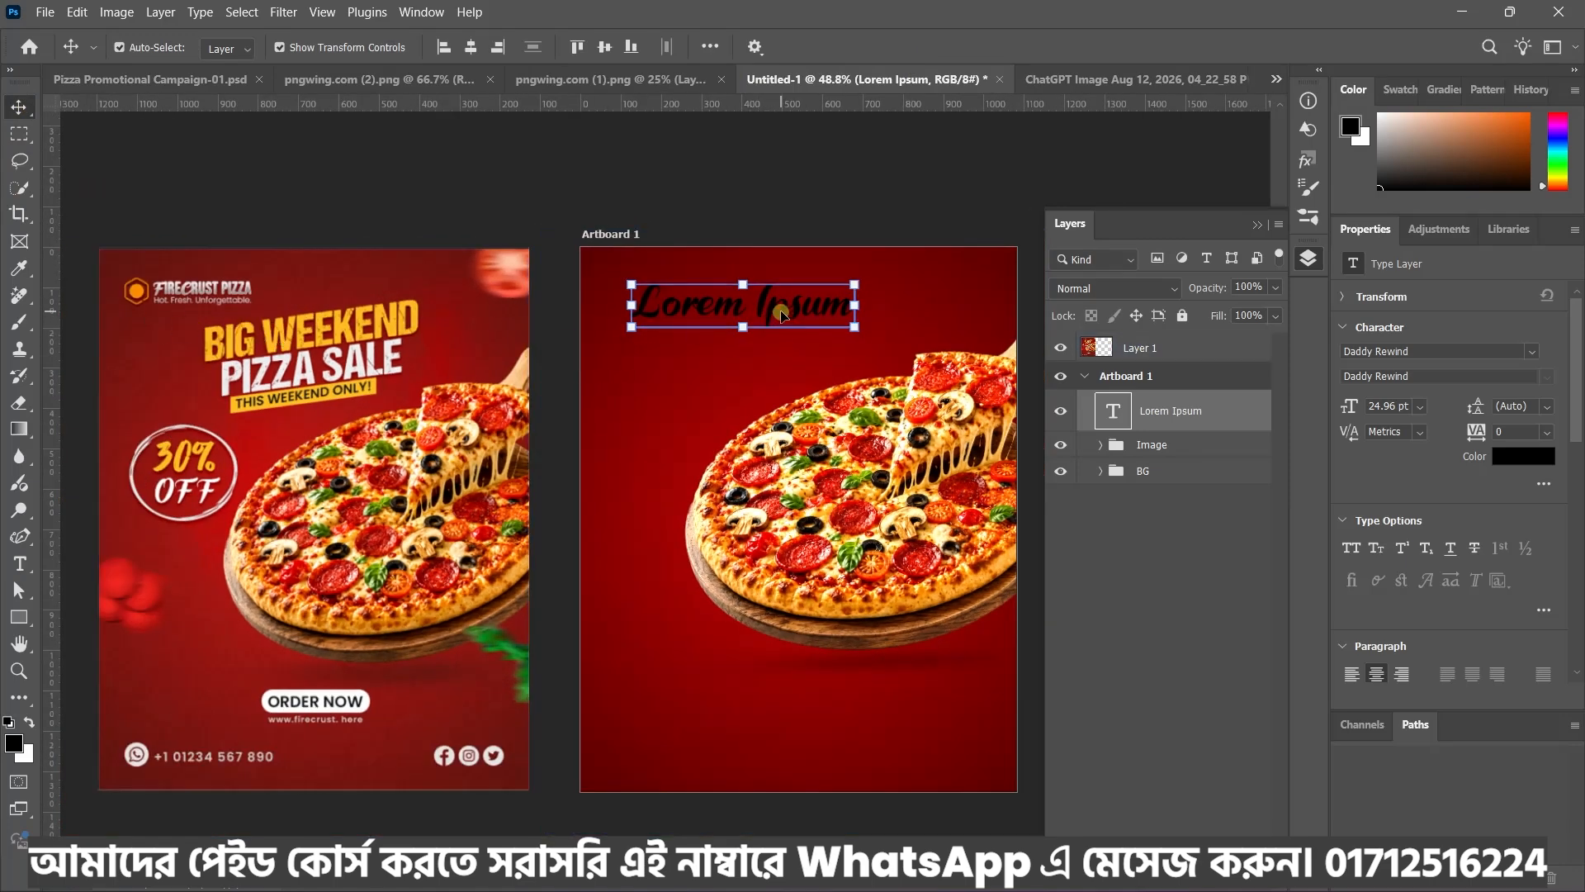
Replace the placeholder text with the copied brand name "FireCrust Pizza"
double_click(781, 312)
key(BackSpace)
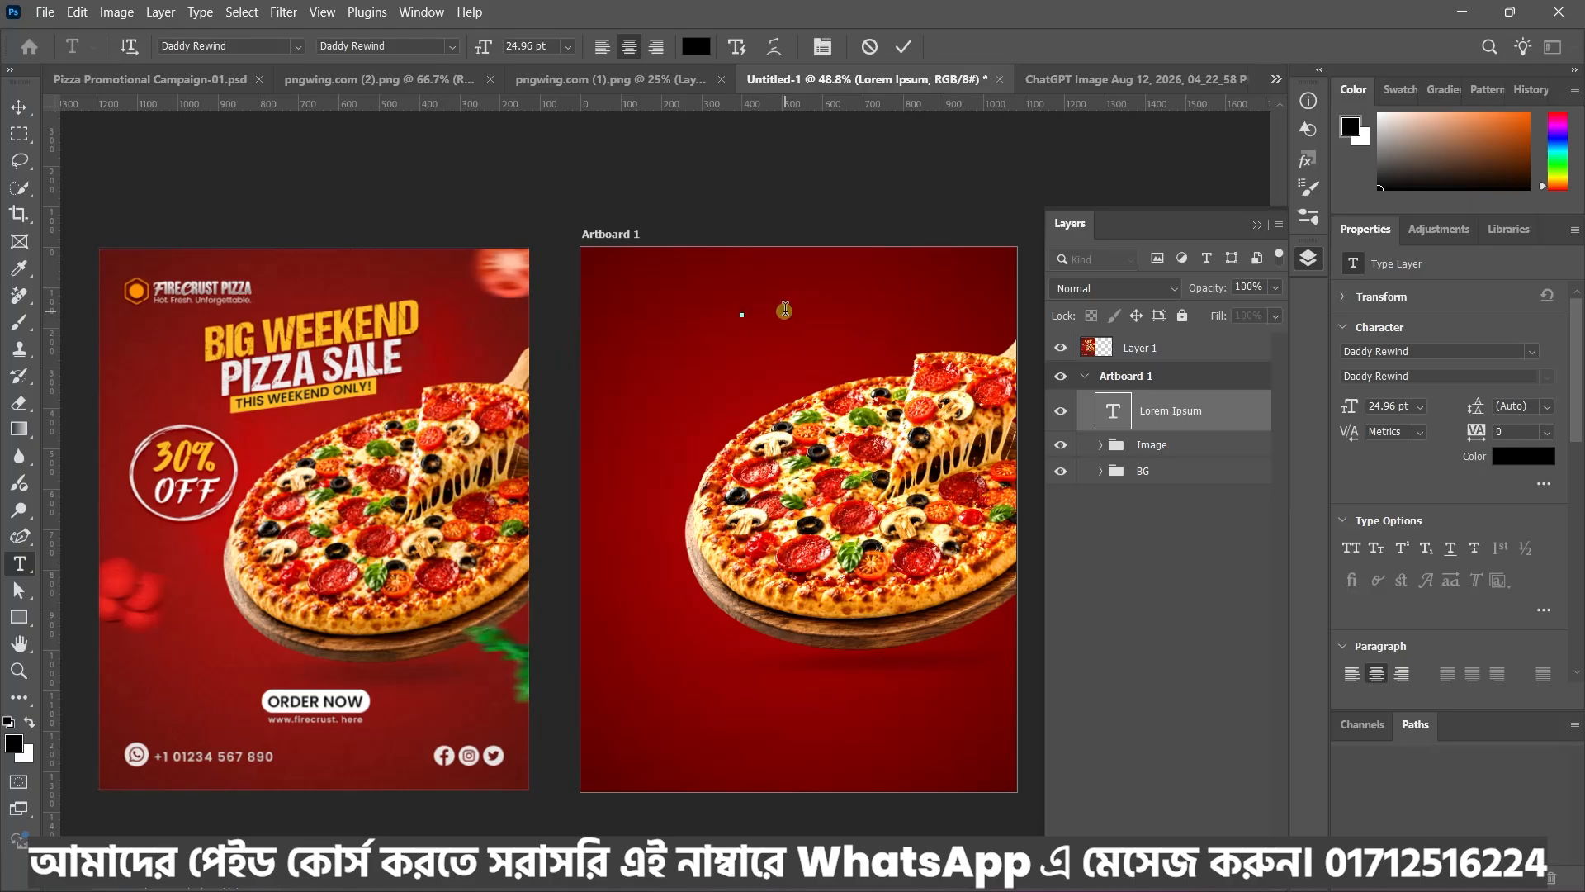
key(super+v)
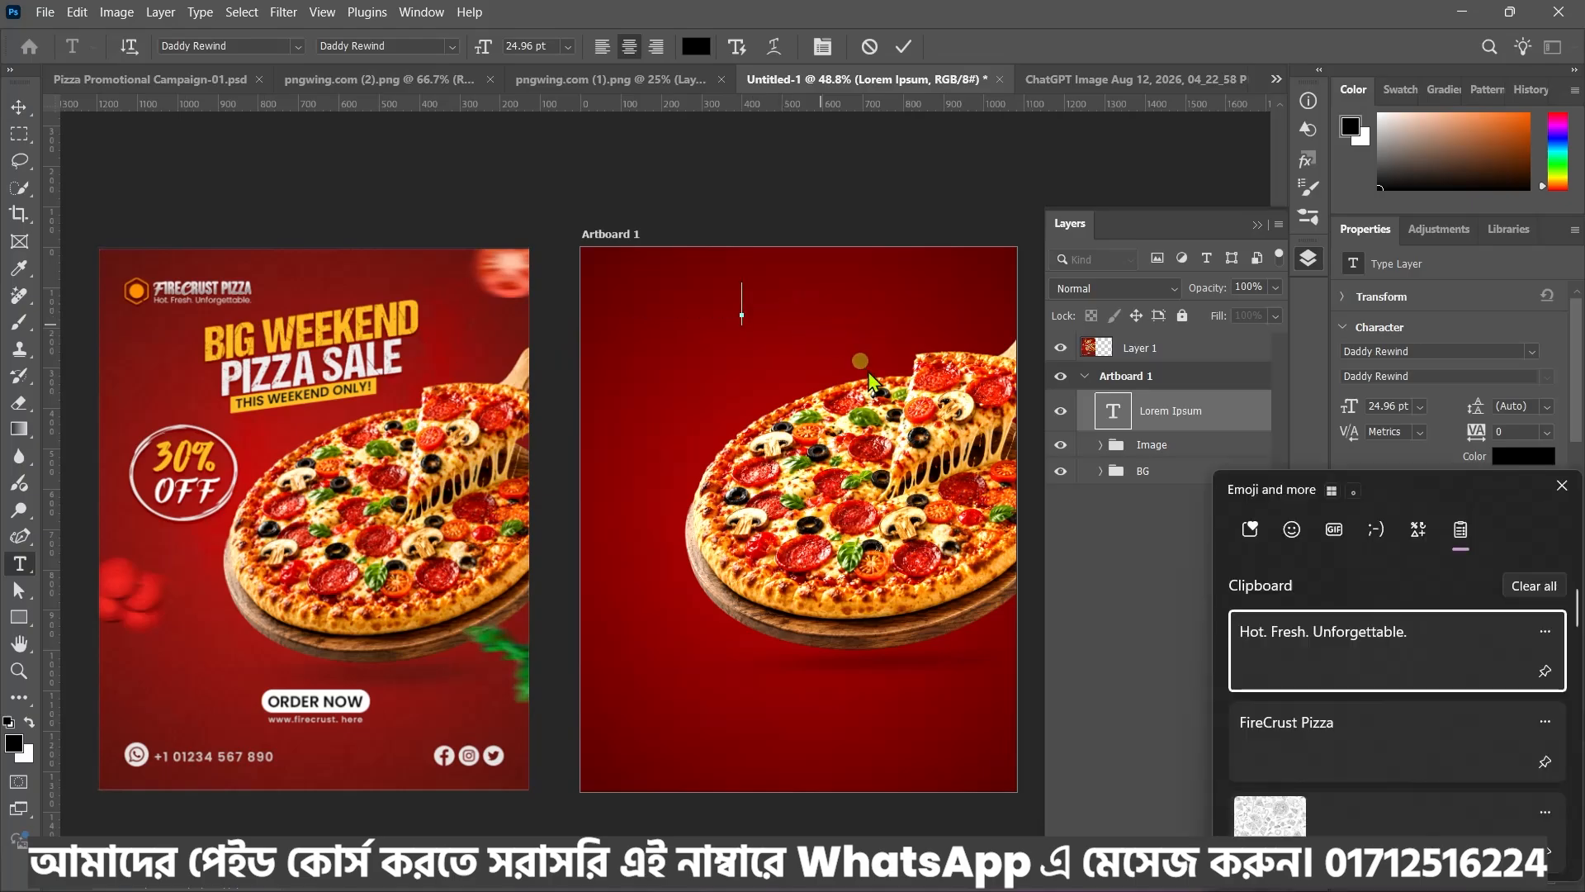
click(1322, 739)
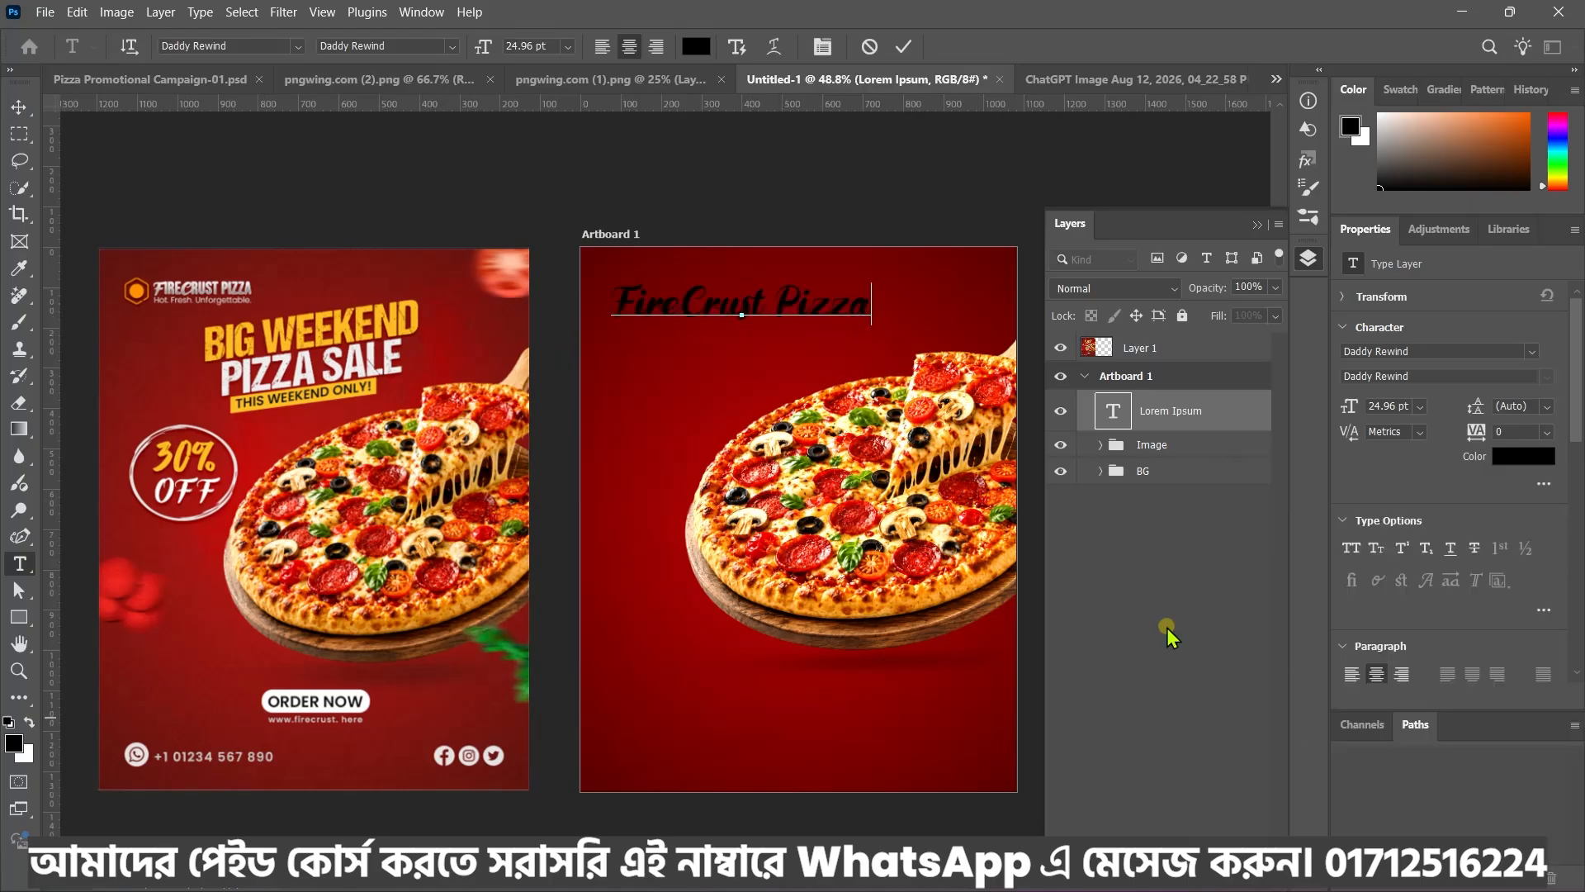
click(904, 46)
key(v)
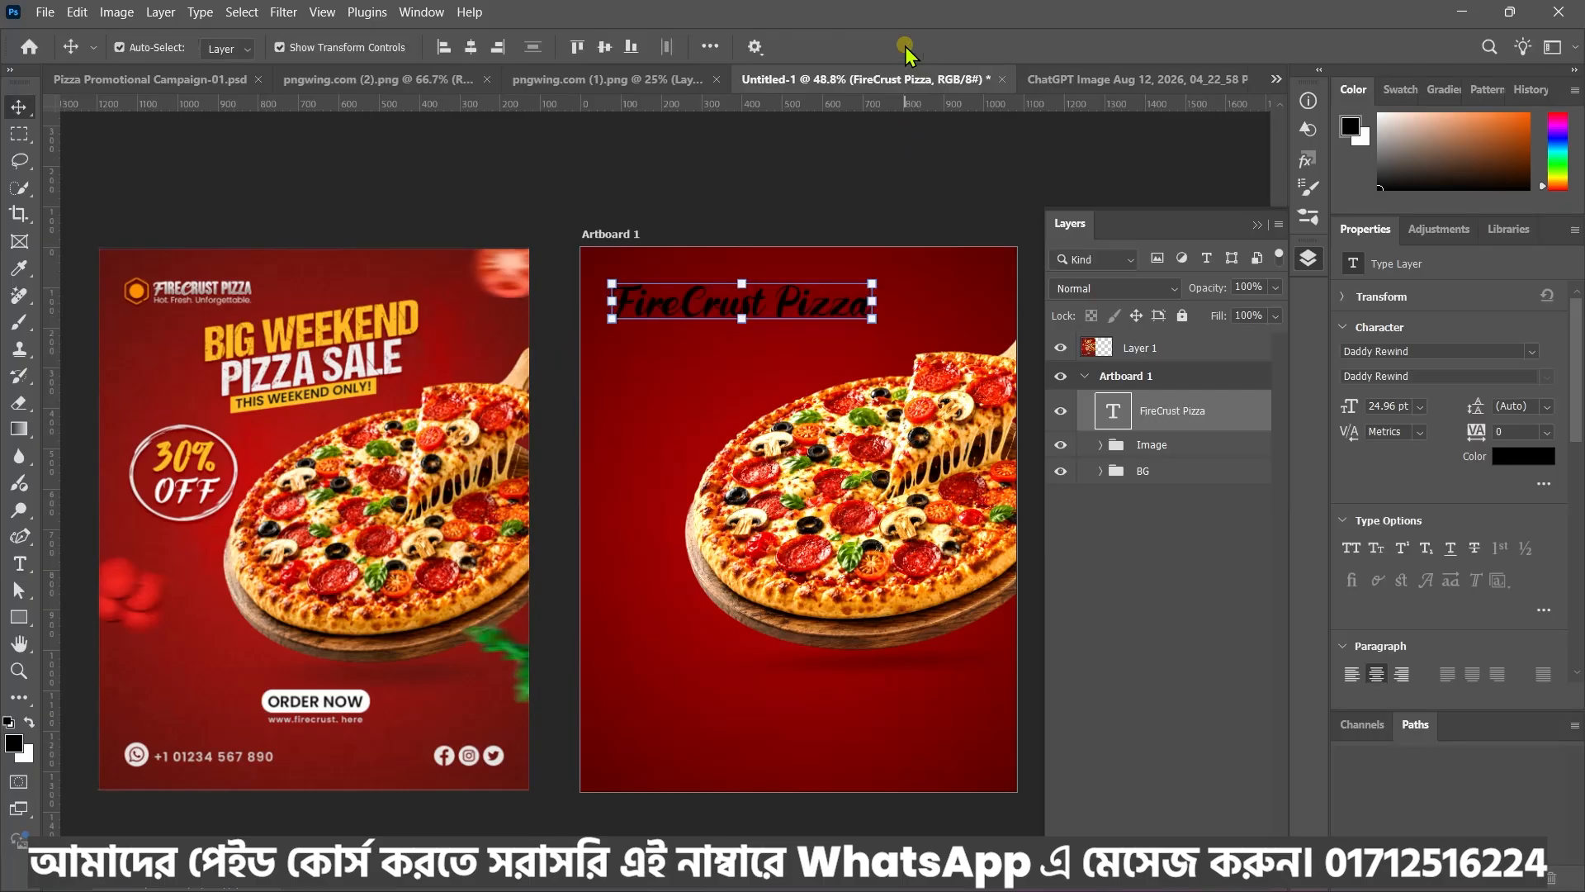
Change the FireCrust Pizza text color to white (ffffff)
click(1523, 456)
click(942, 249)
drag(942, 248, 908, 226)
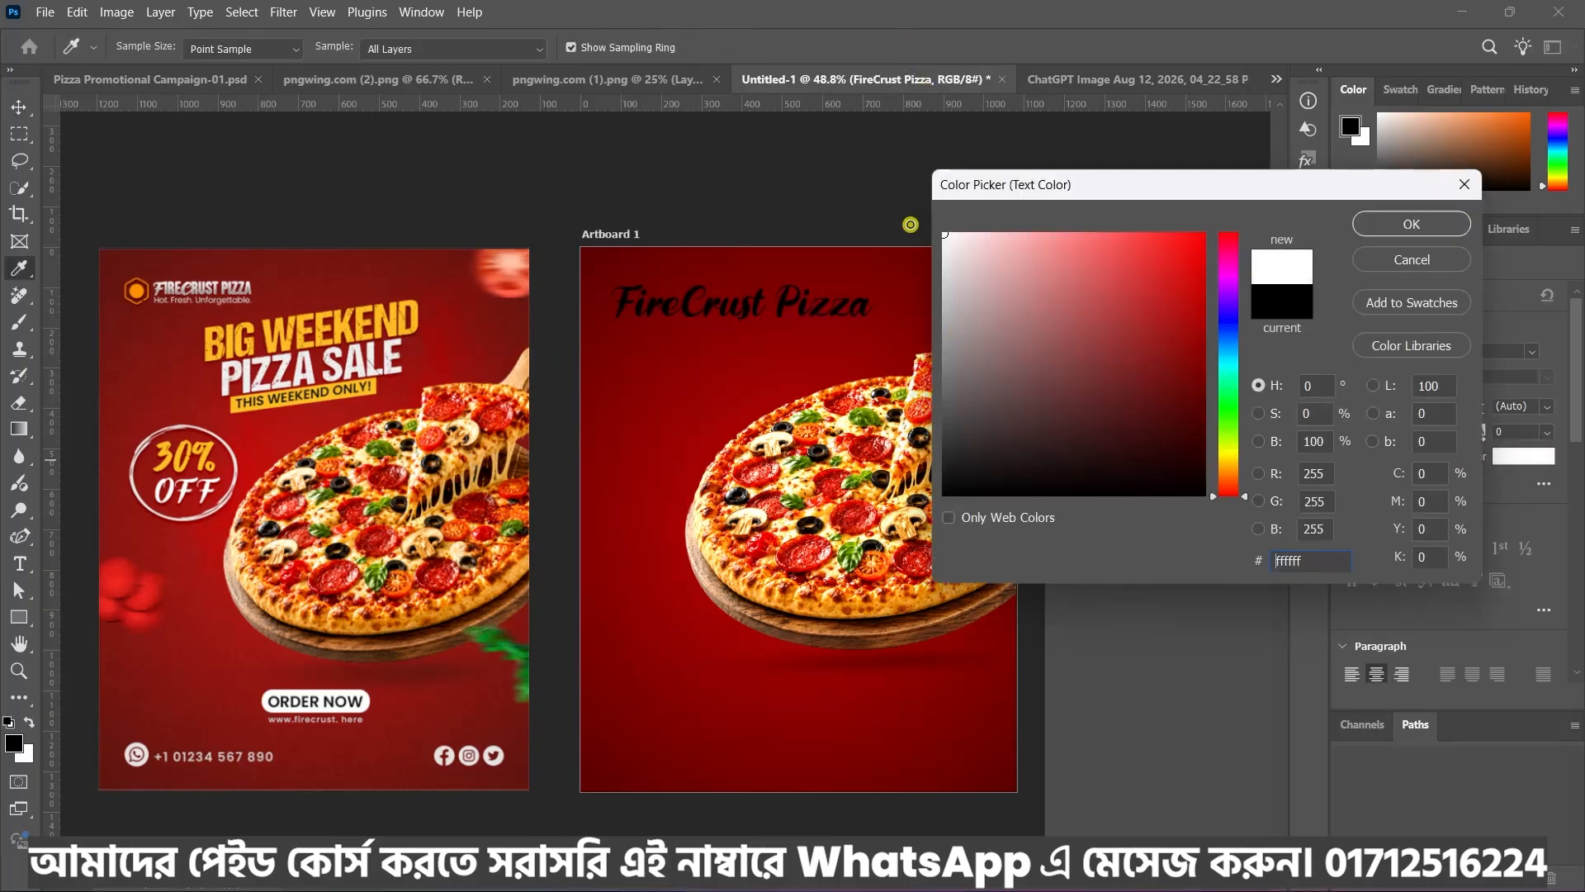
key(Return)
key(F7)
scroll(785, 343, up, 3)
scroll(729, 345, down, 2)
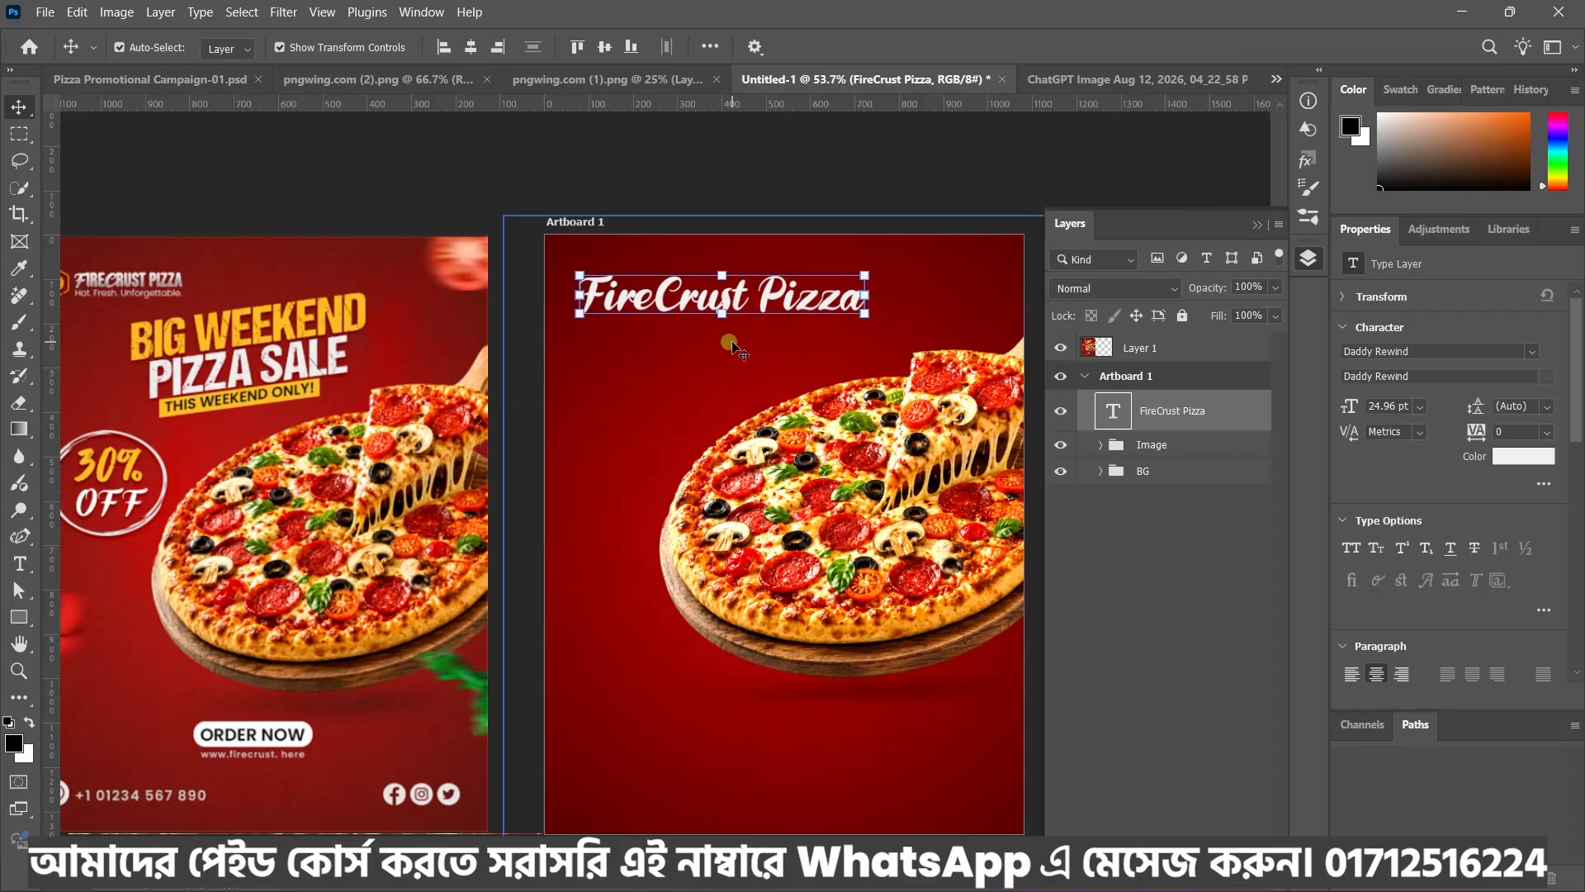
Nudge the FireCrust Pizza text slightly upward and set its font to Bebas Neue Regular from the favorite fonts
click(233, 307)
scroll(231, 309, up, 3)
scroll(233, 310, down, 2)
click(826, 266)
scroll(677, 262, down, 2)
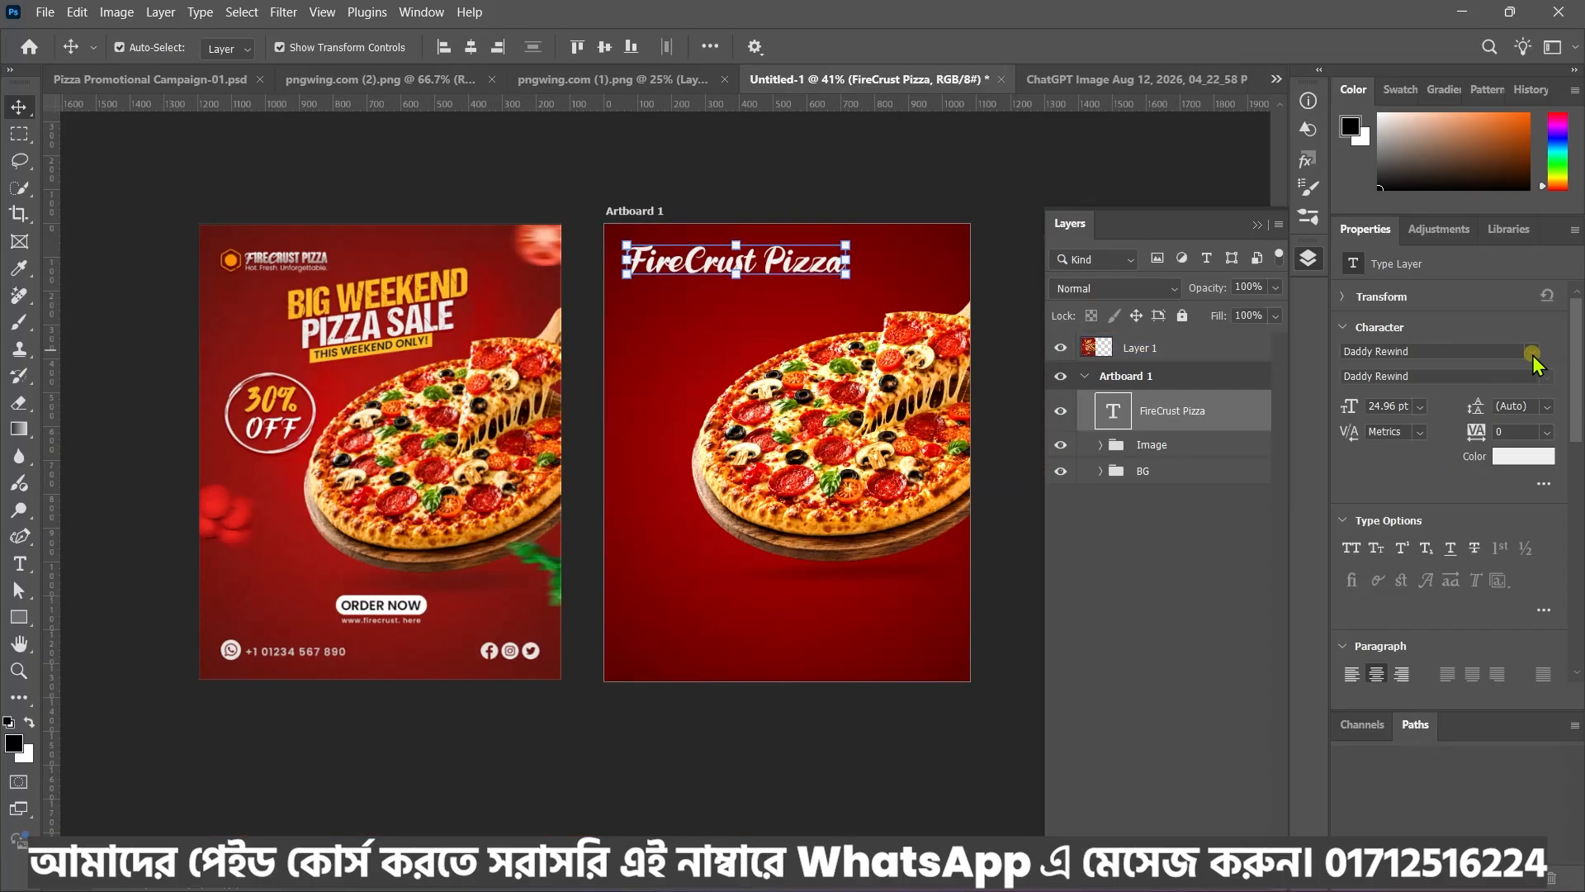
click(1532, 353)
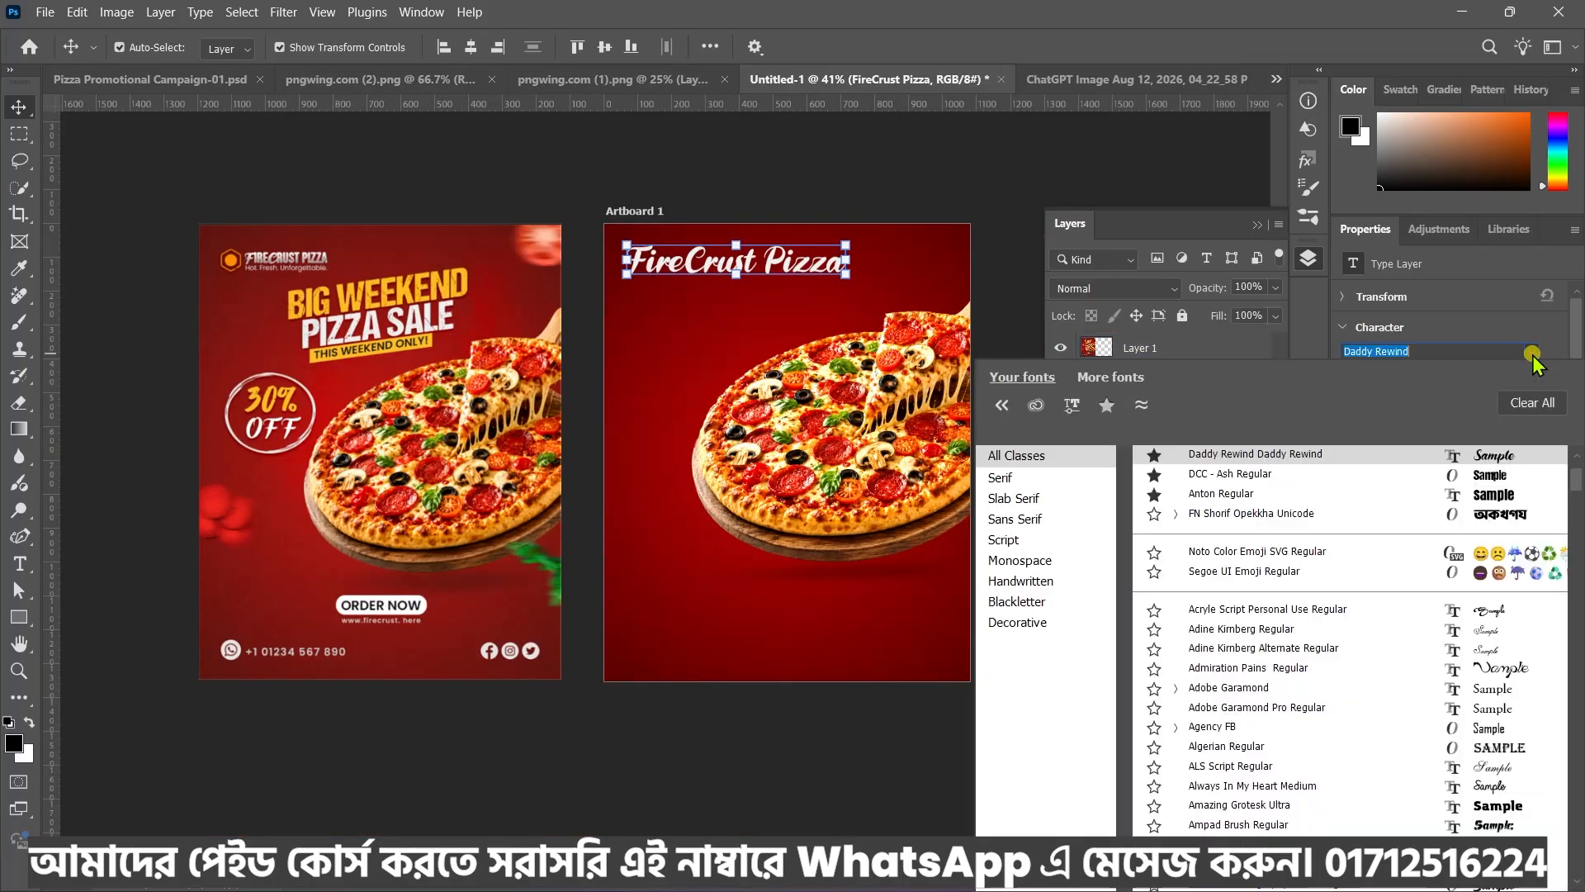
click(1107, 405)
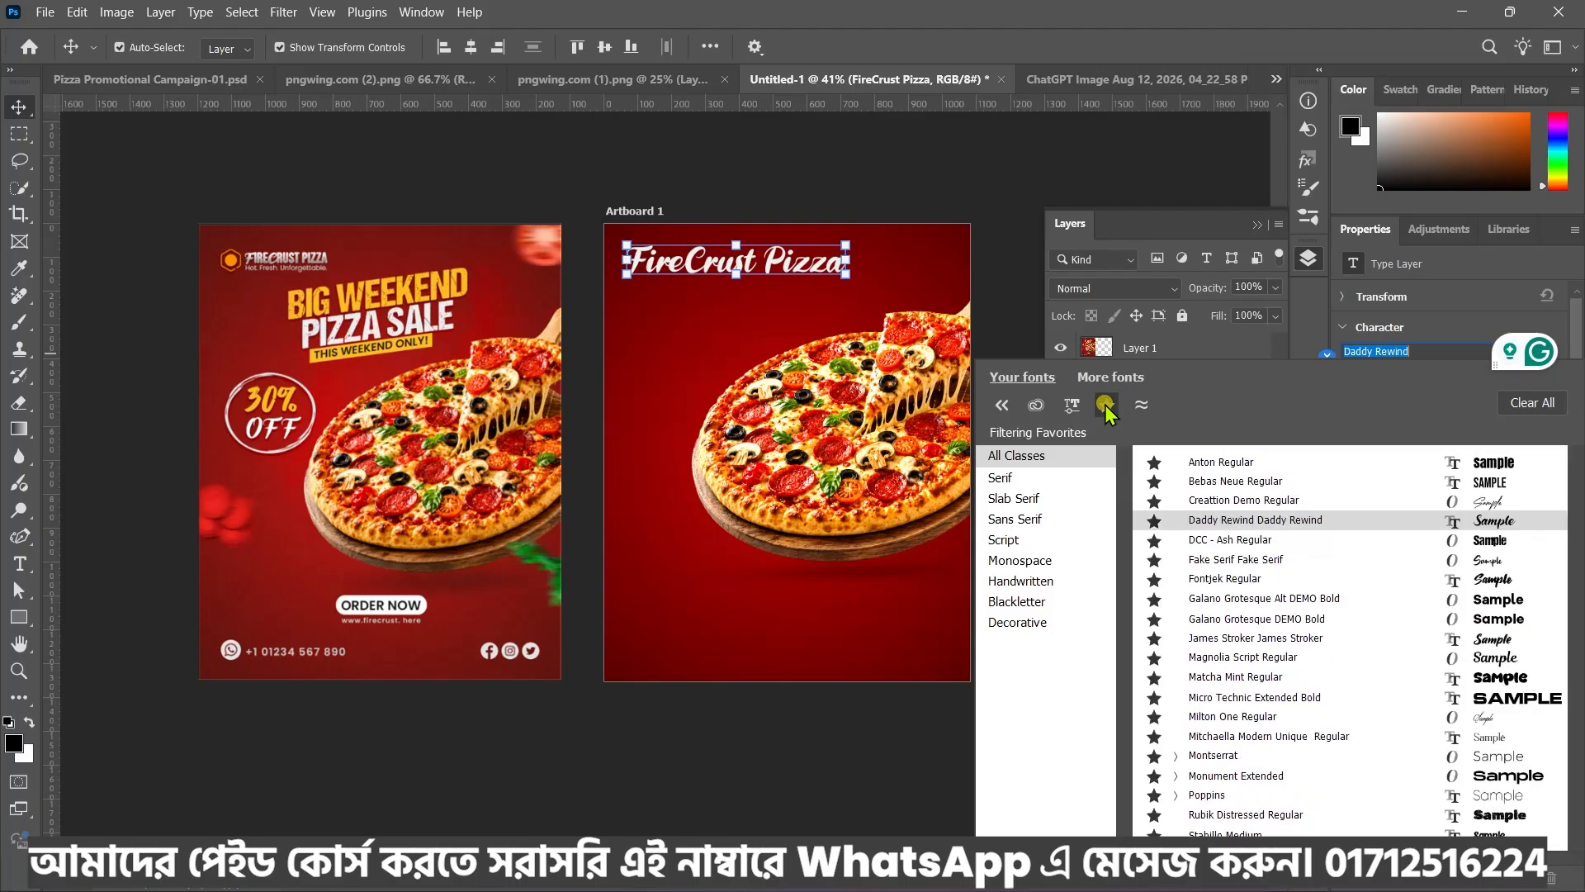
click(1255, 484)
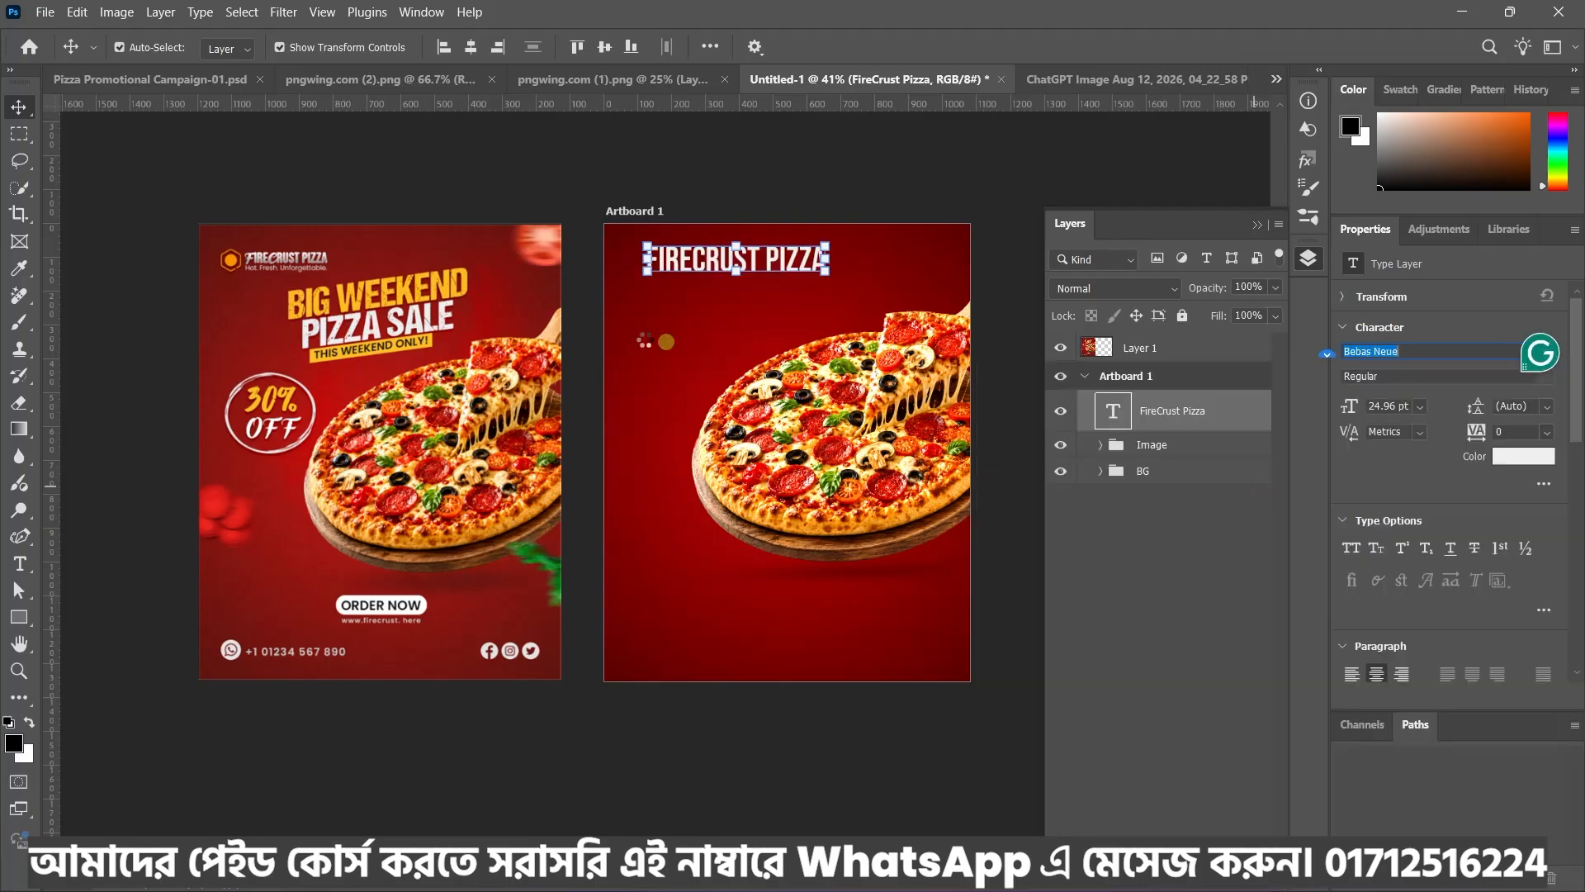
Set only the initial F of the FireCrust Pizza text in the Daddy Rewind font, matching the reference logo
click(290, 248)
scroll(290, 248, up, 3)
scroll(291, 248, down, 1)
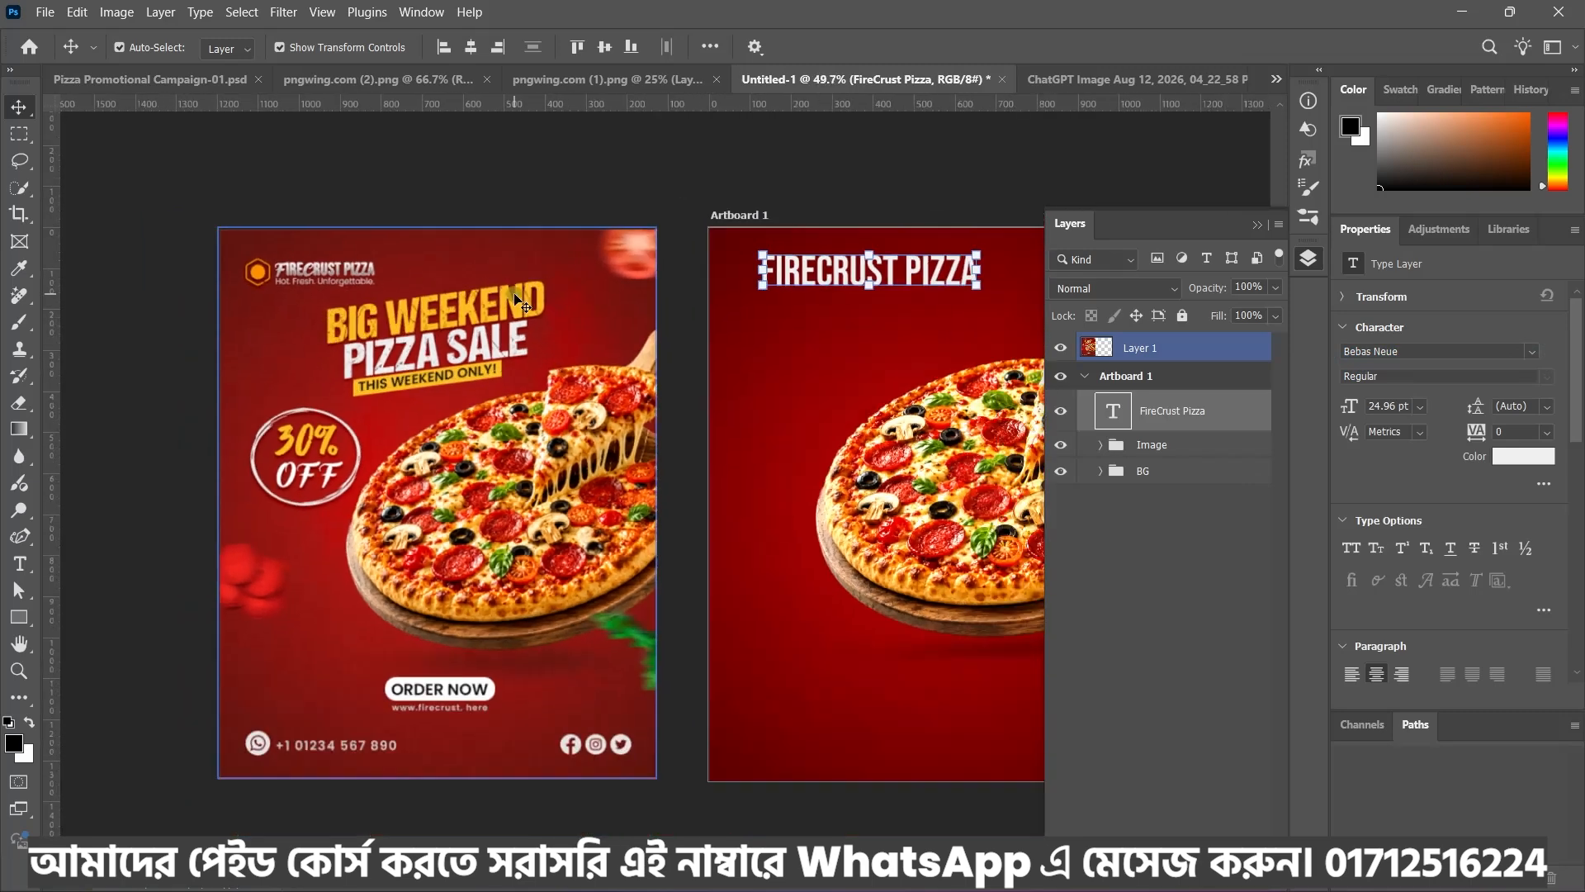
scroll(287, 281, up, 2)
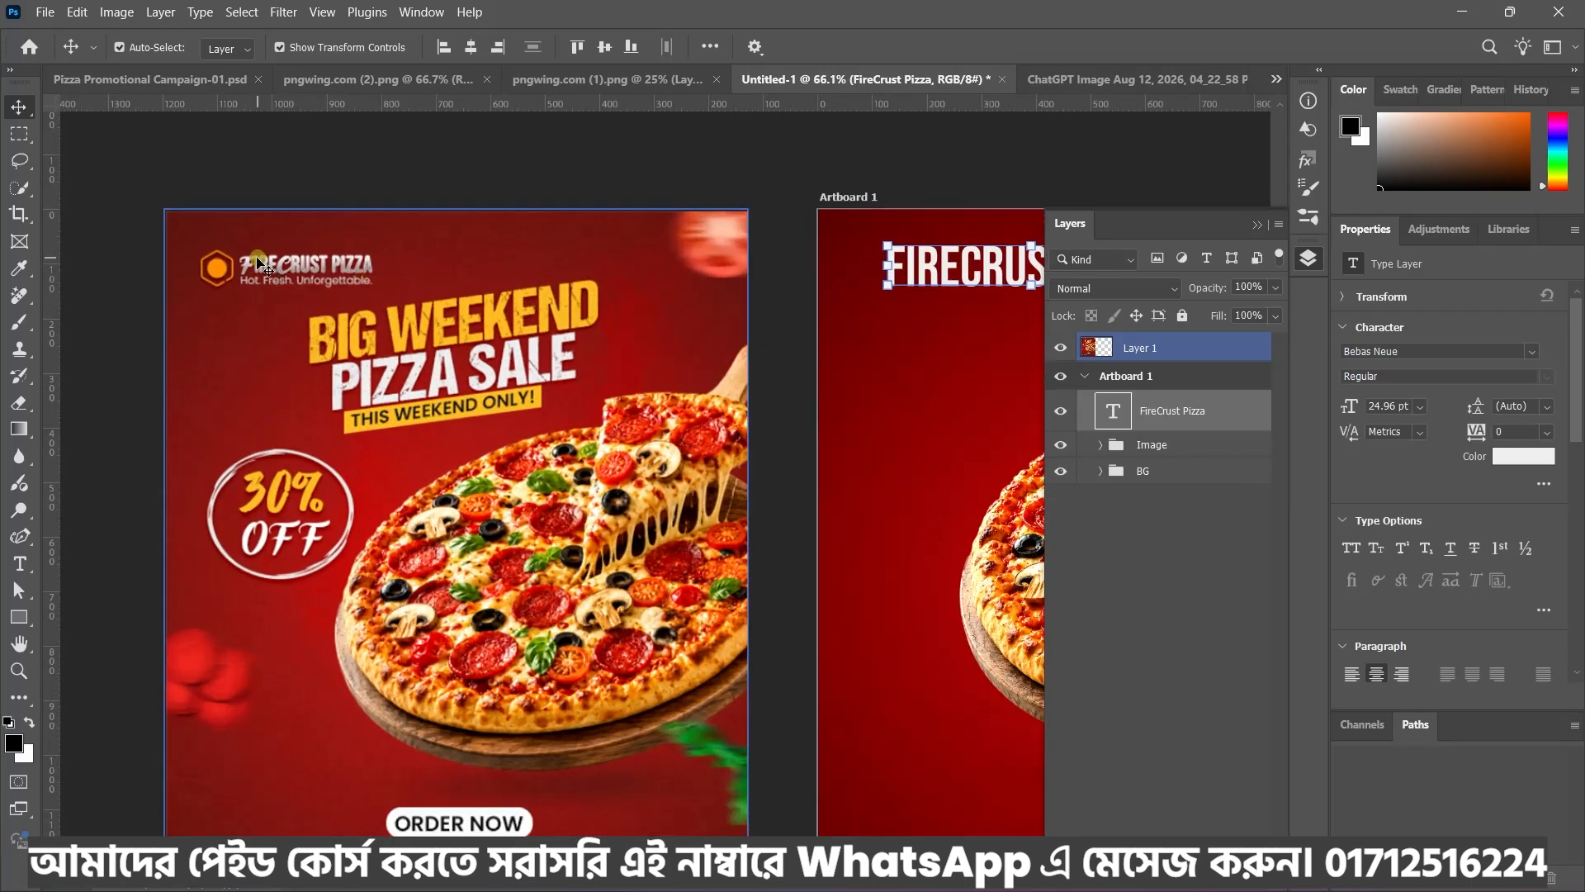
scroll(264, 264, down, 1)
scroll(364, 299, down, 1)
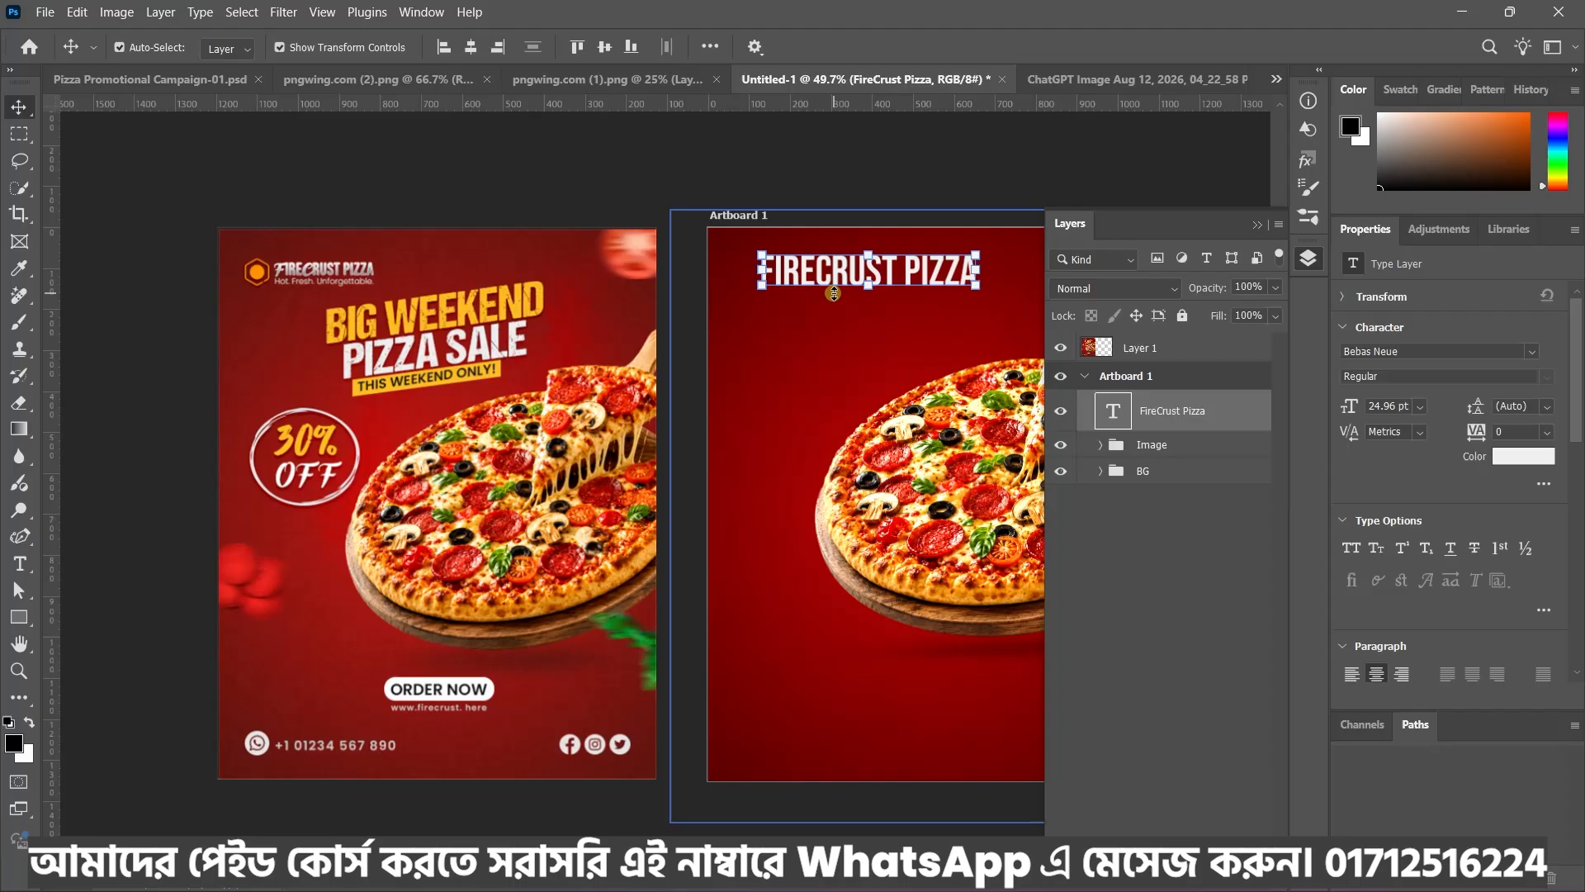
scroll(754, 270, up, 1)
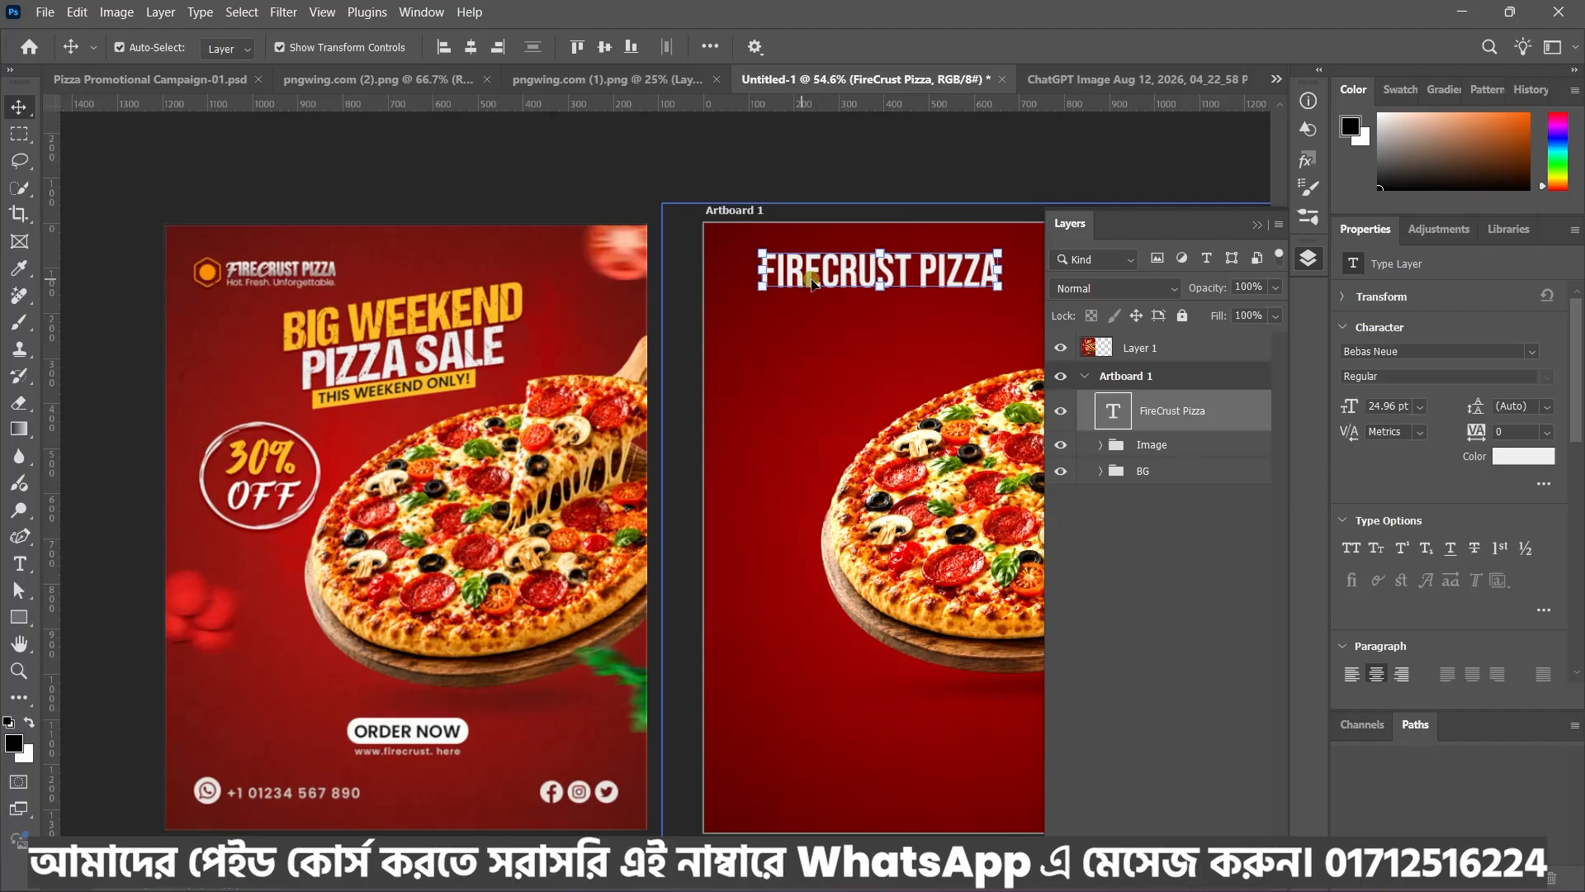
scroll(811, 283, up, 2)
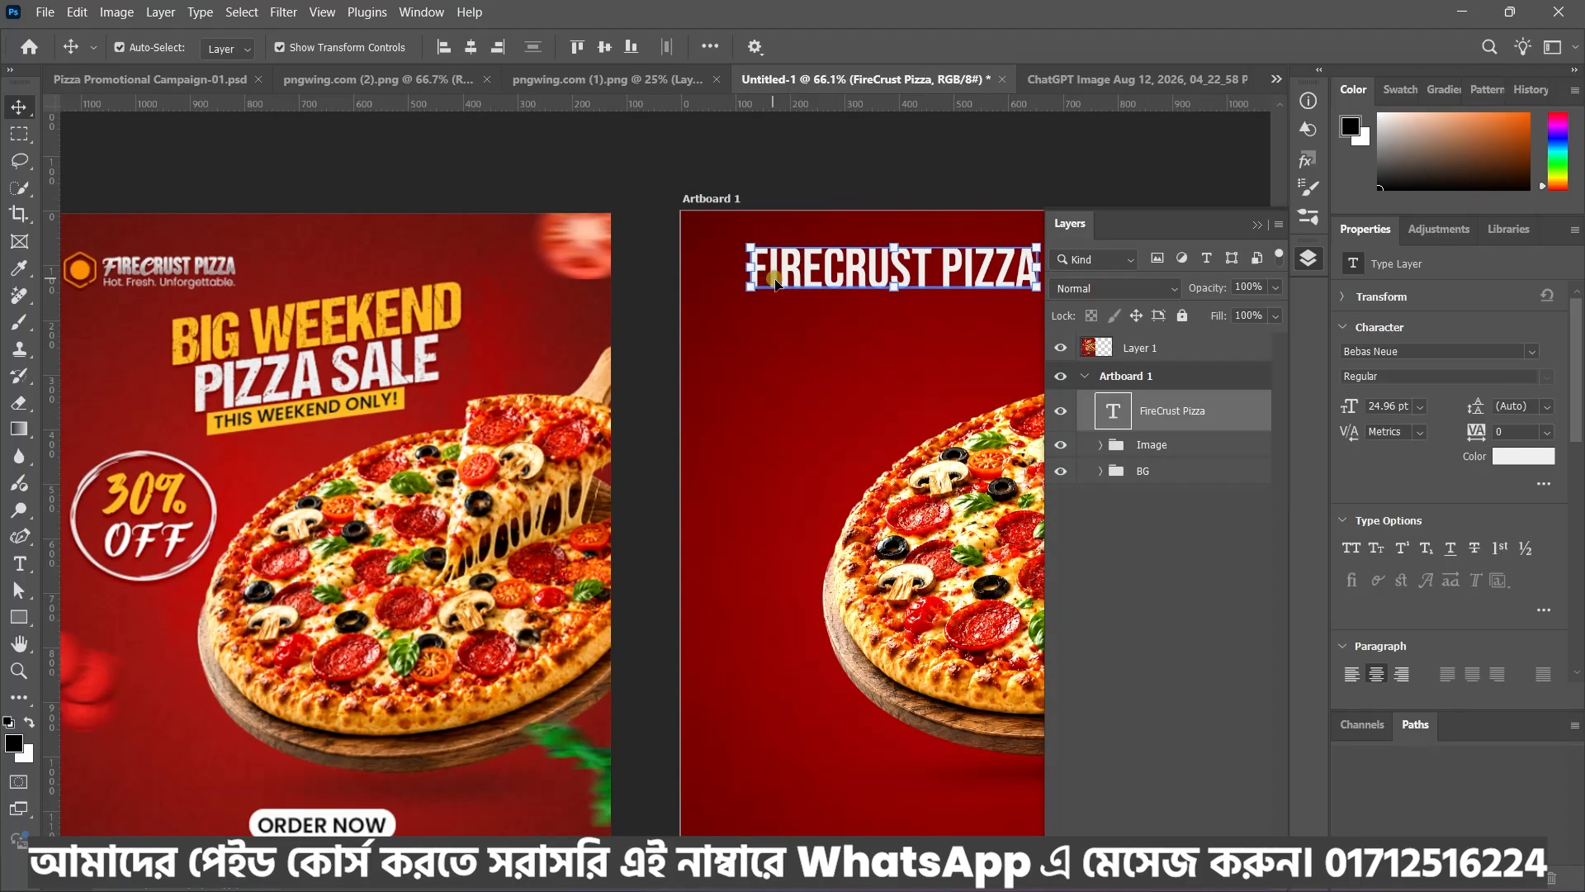
double_click(776, 281)
drag(772, 274, 748, 273)
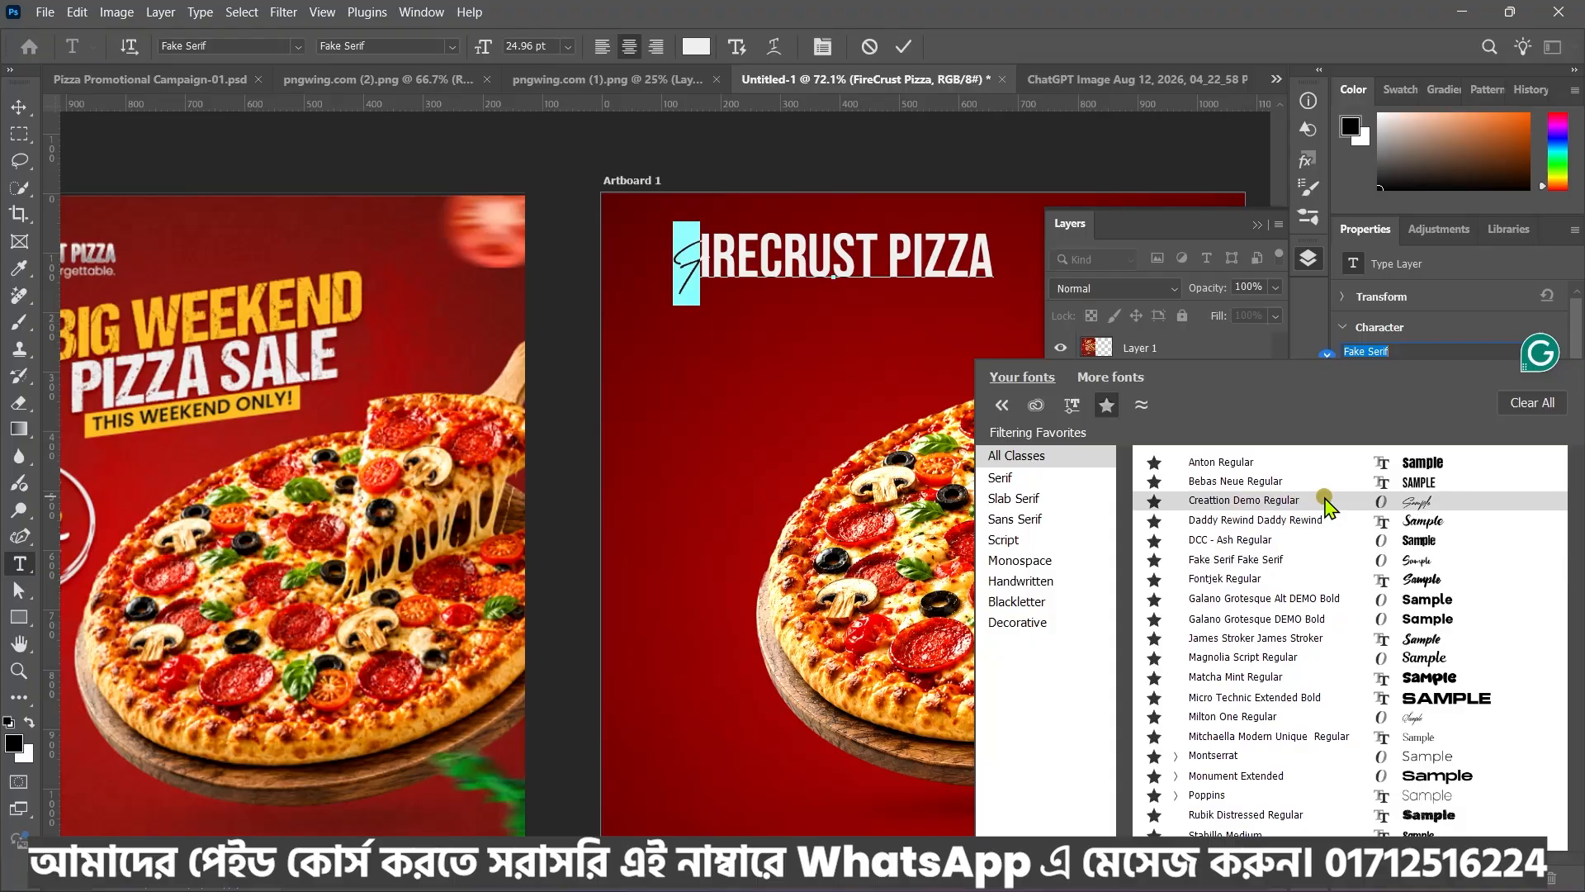
click(1241, 526)
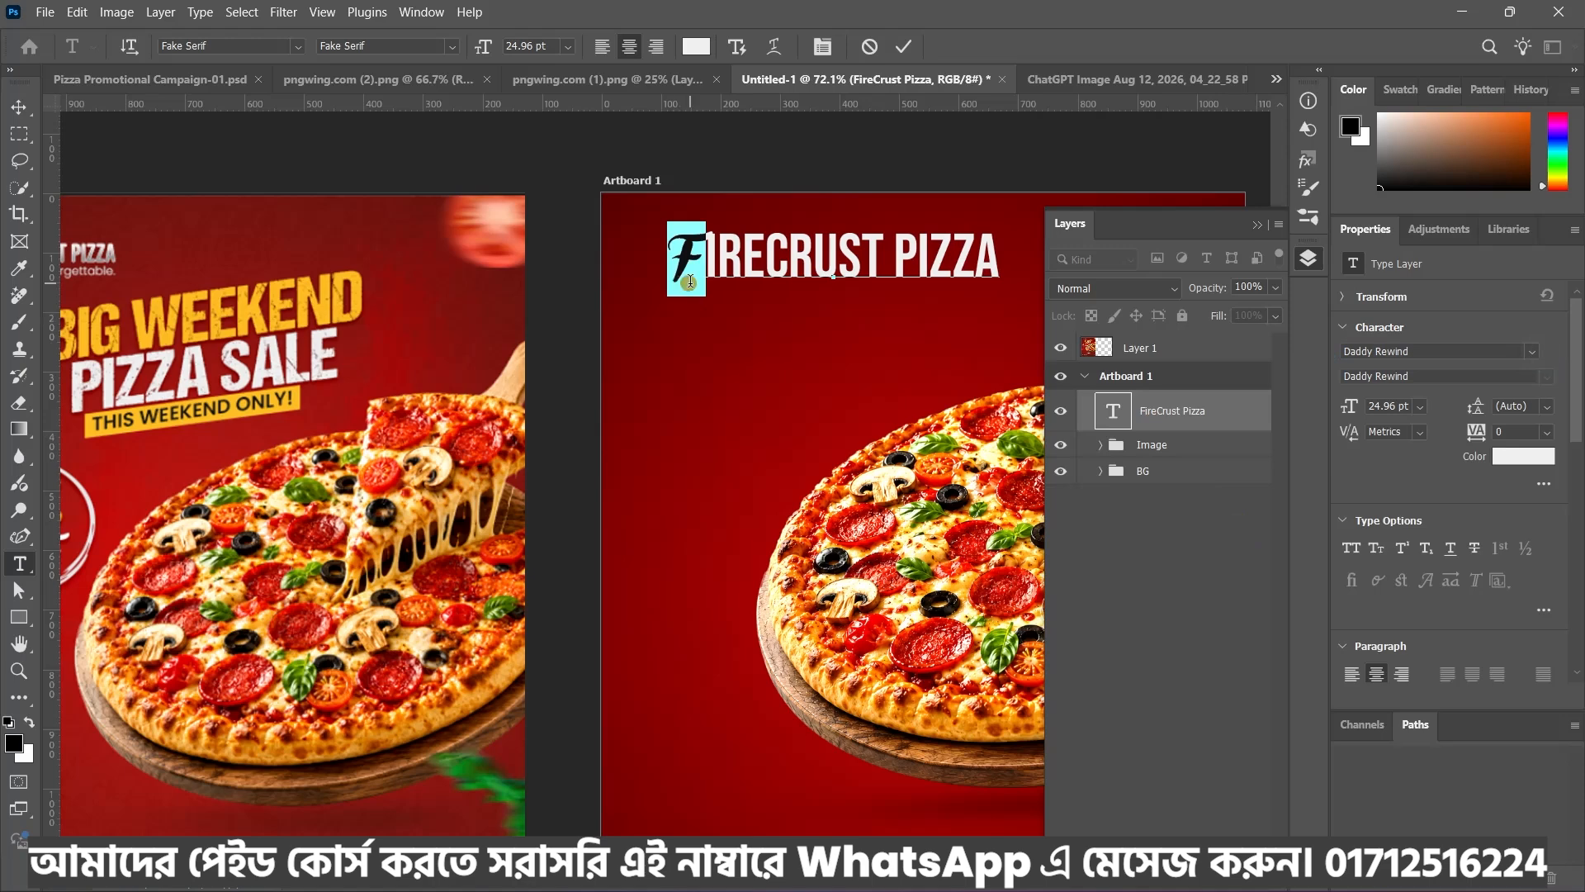
Set the C of "Crust" in the Daddy Rewind font, commit the text and deselect it
scroll(691, 282, down, 2)
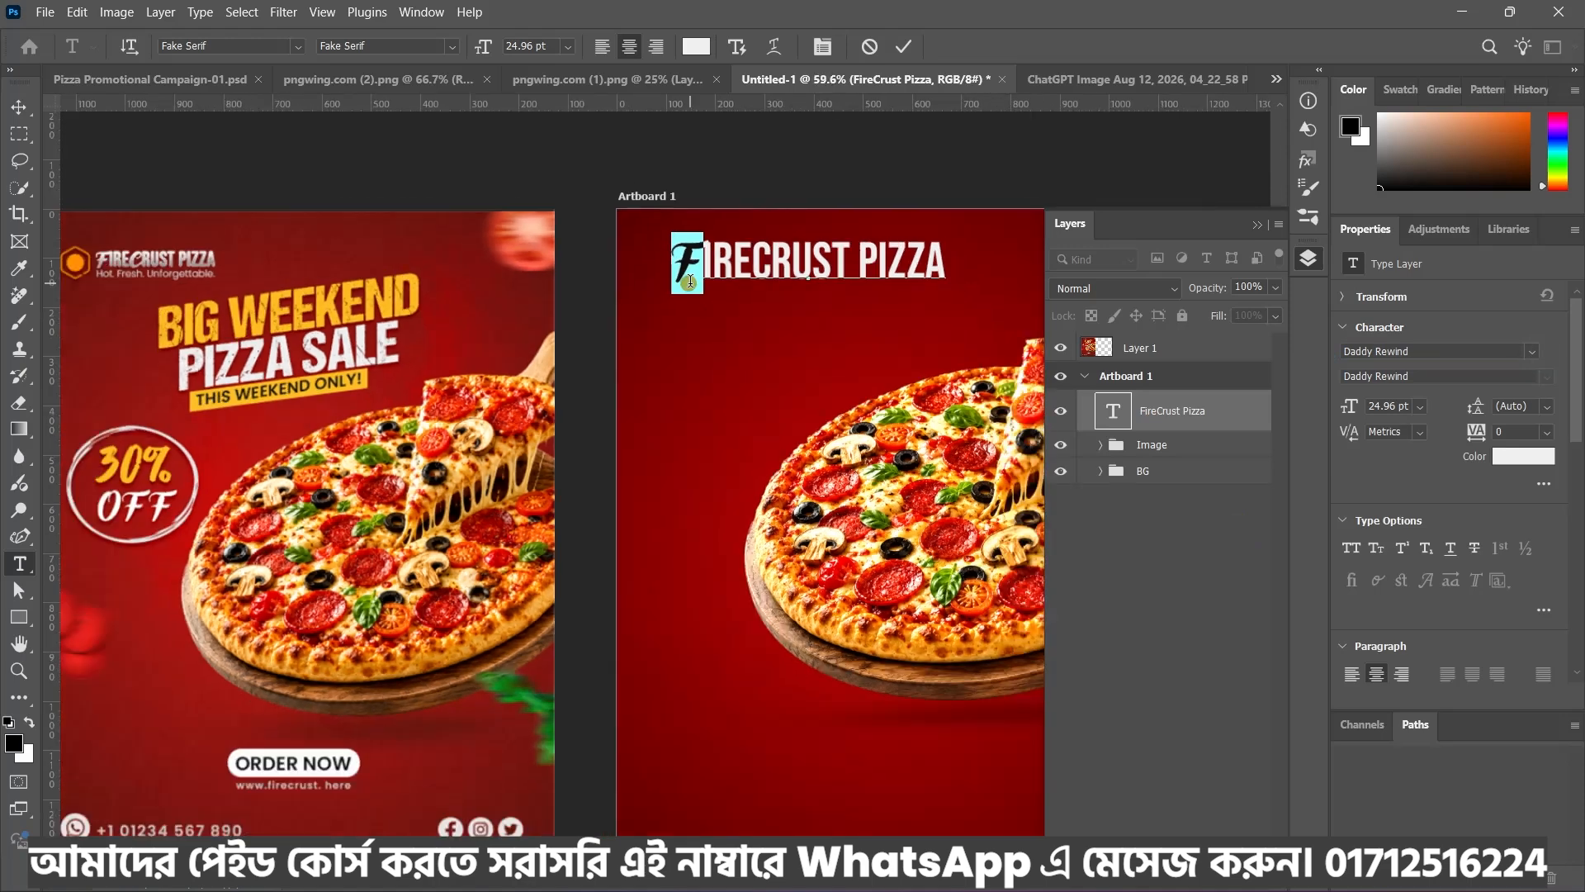
double_click(769, 267)
click(772, 268)
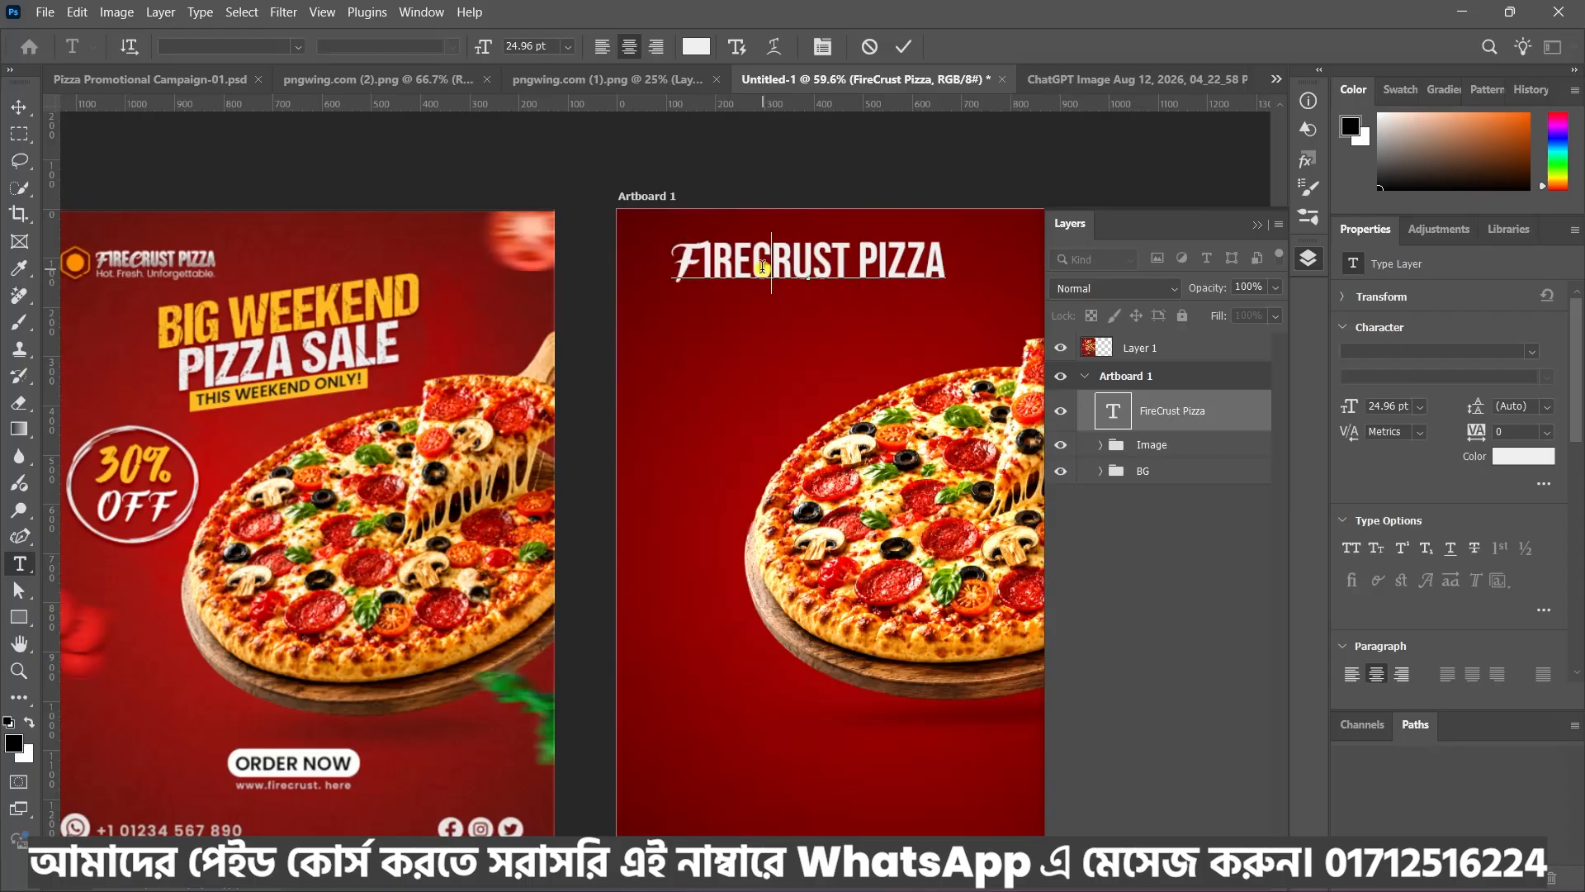
drag(762, 267, 750, 268)
click(1532, 351)
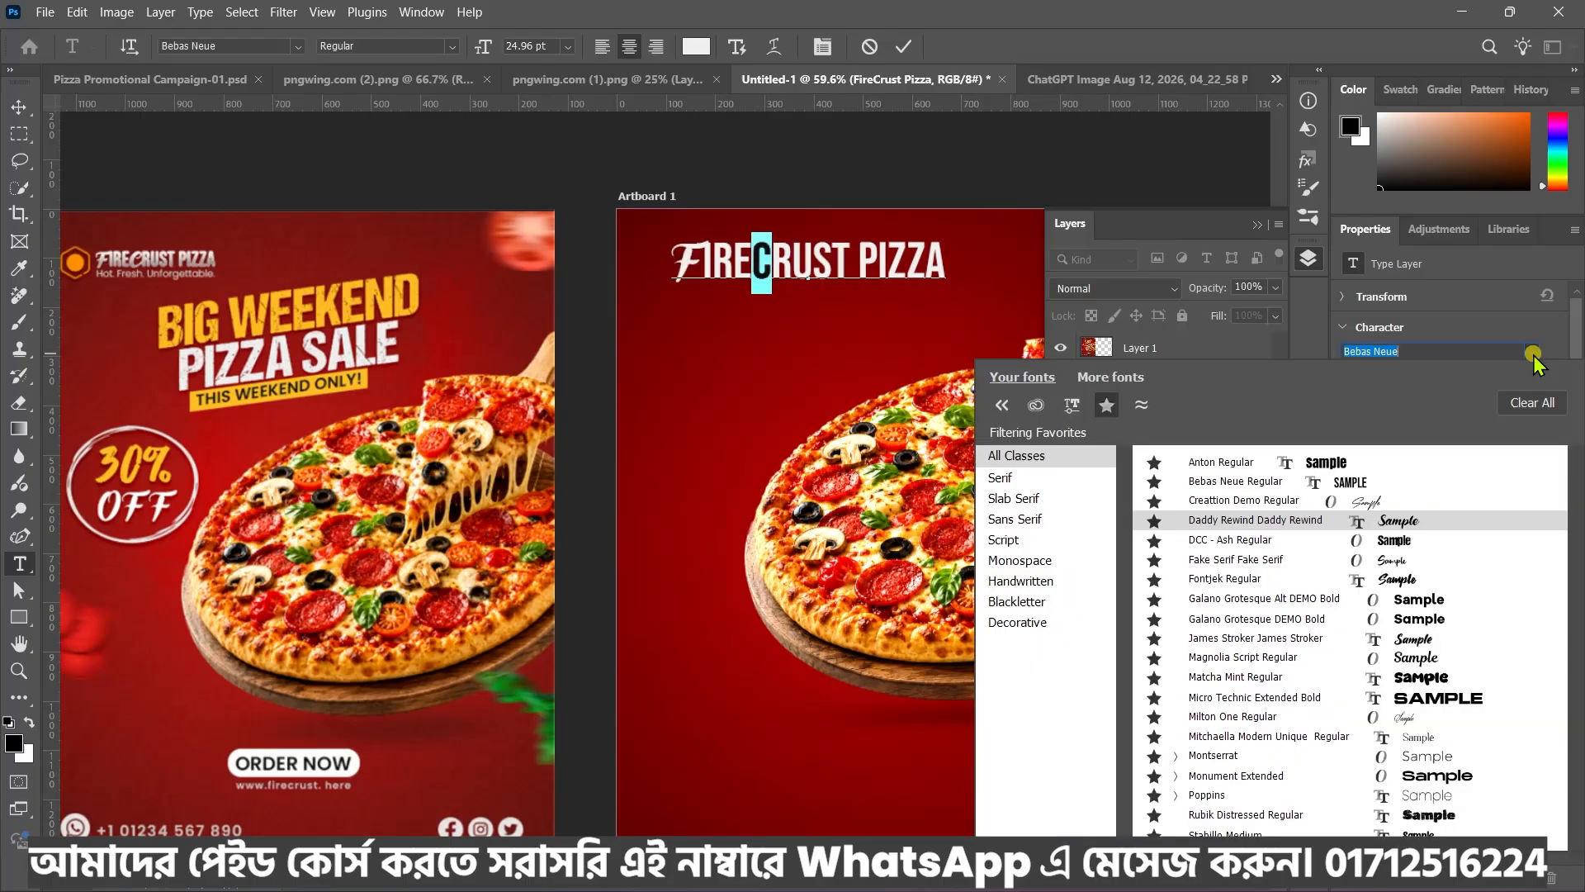
click(1202, 522)
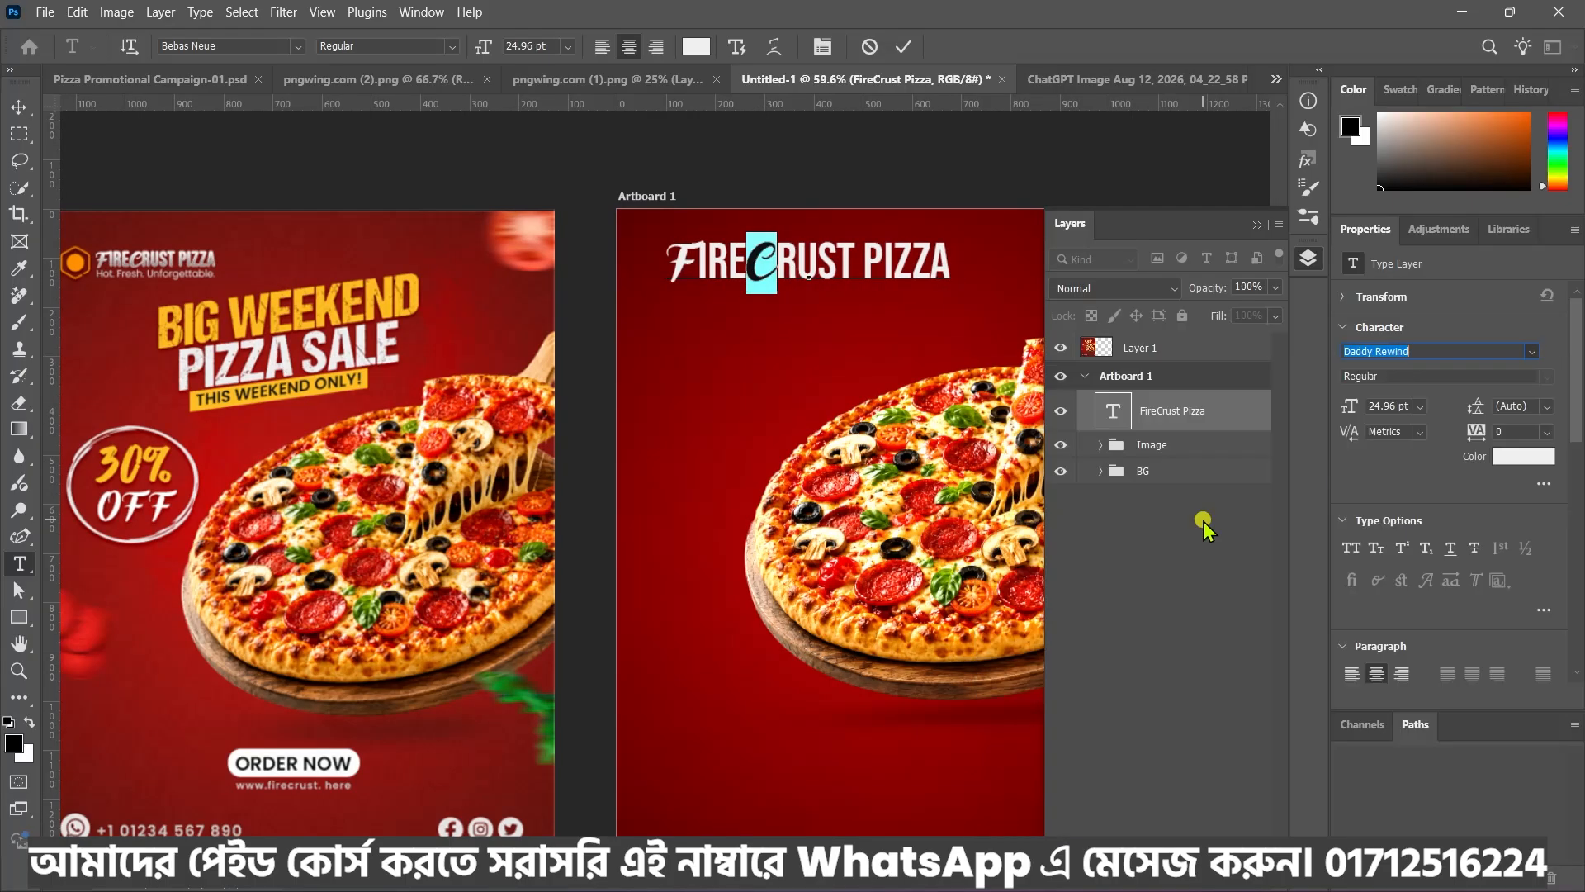
click(906, 46)
key(v)
scroll(792, 319, down, 1)
click(828, 166)
scroll(838, 322, up, 1)
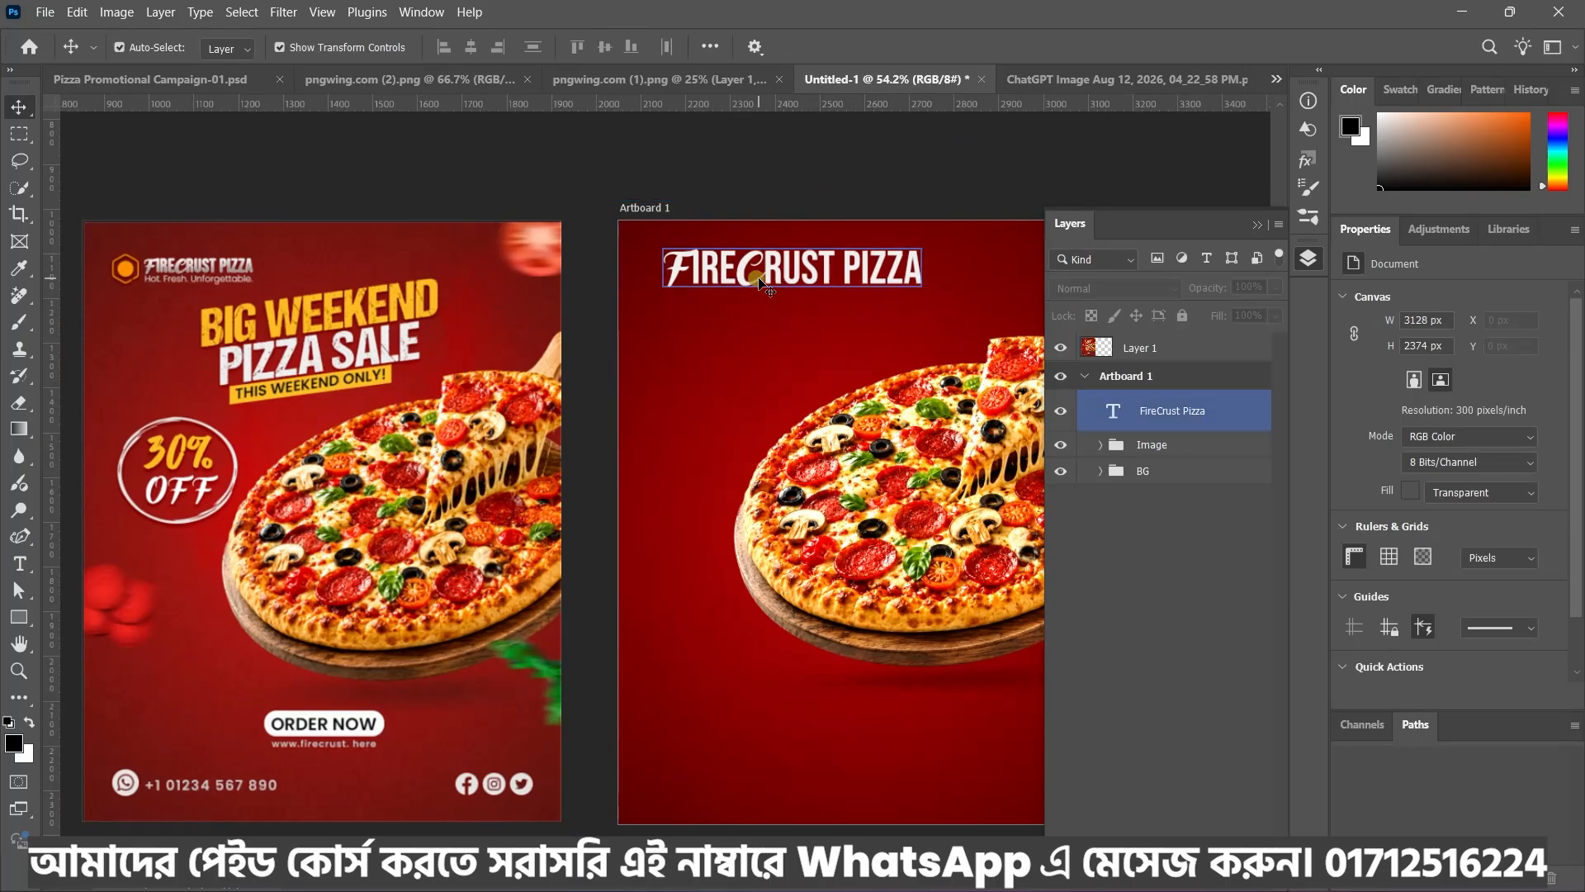
scroll(761, 283, down, 1)
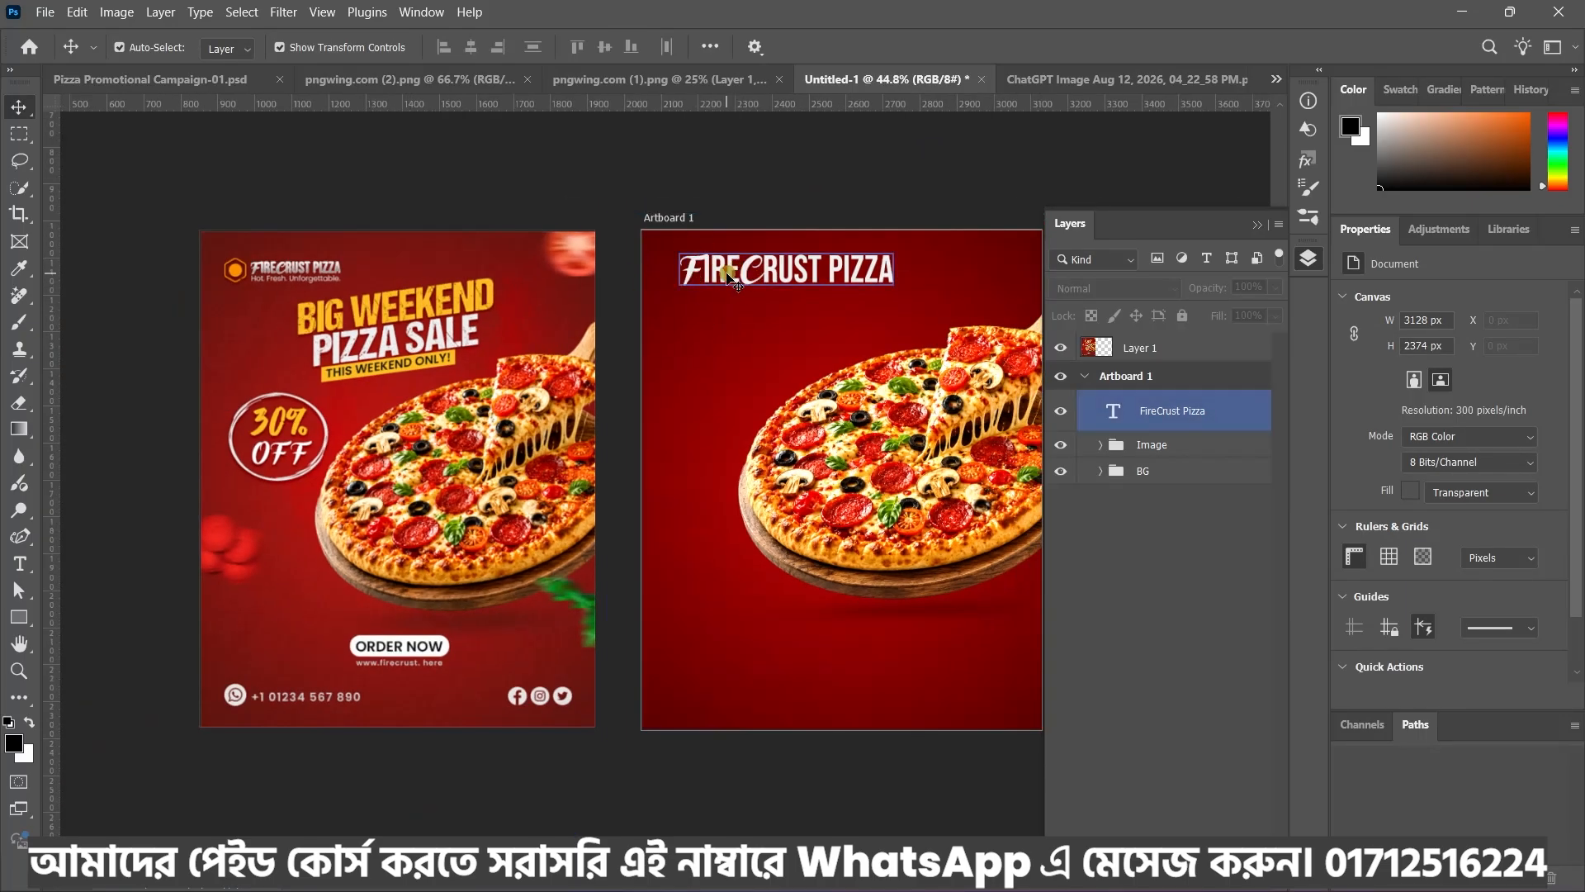
click(731, 279)
scroll(732, 276, down, 2)
scroll(731, 273, up, 1)
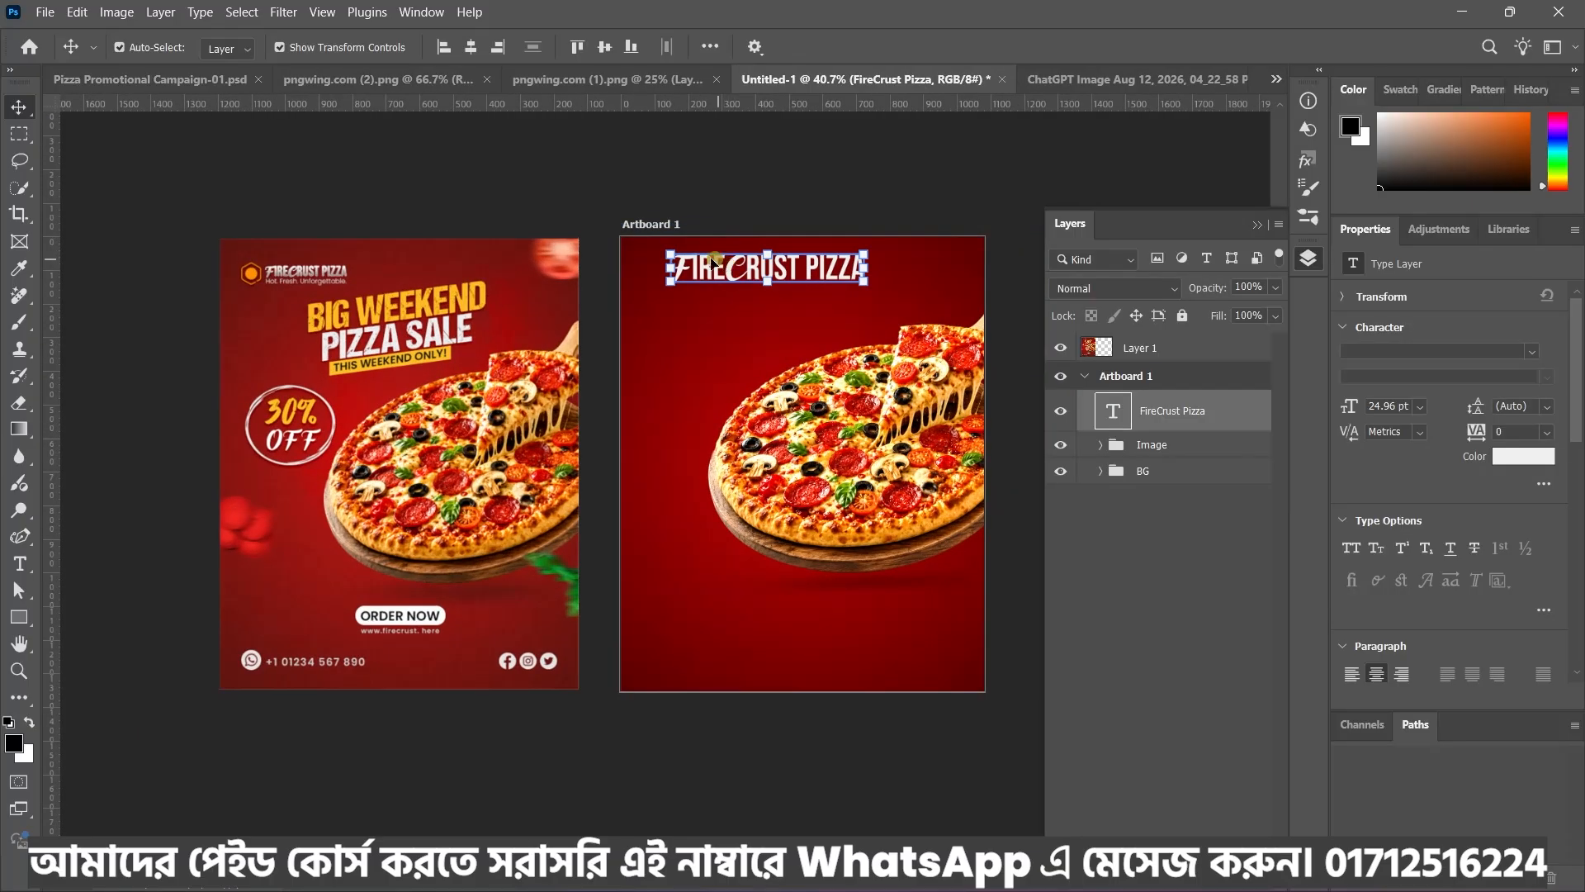
scroll(717, 275, up, 2)
scroll(717, 275, down, 1)
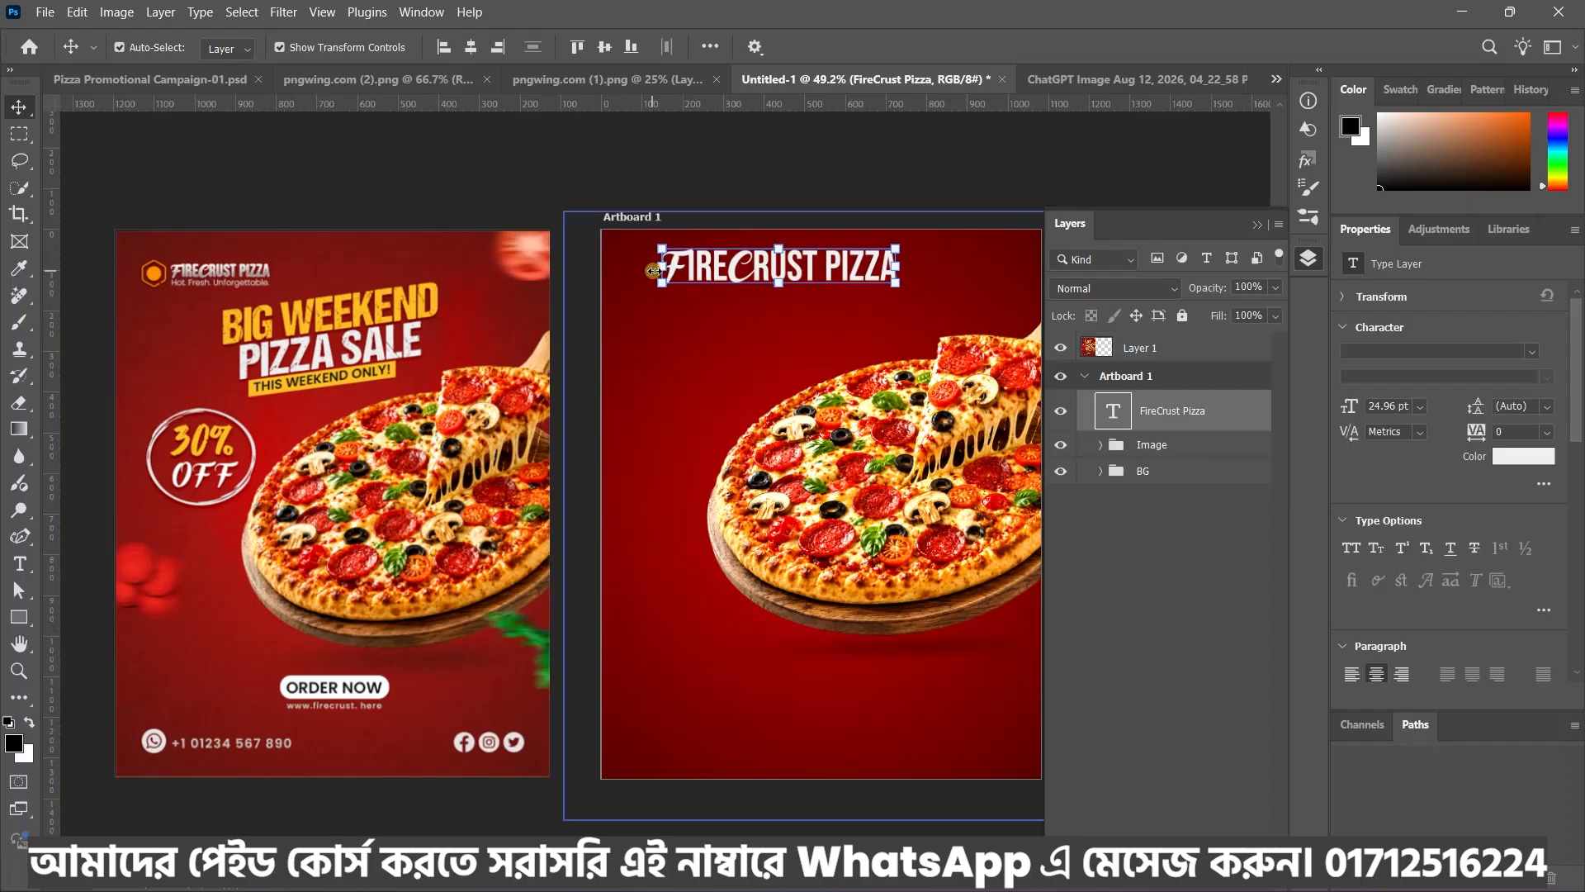
scroll(657, 271, down, 1)
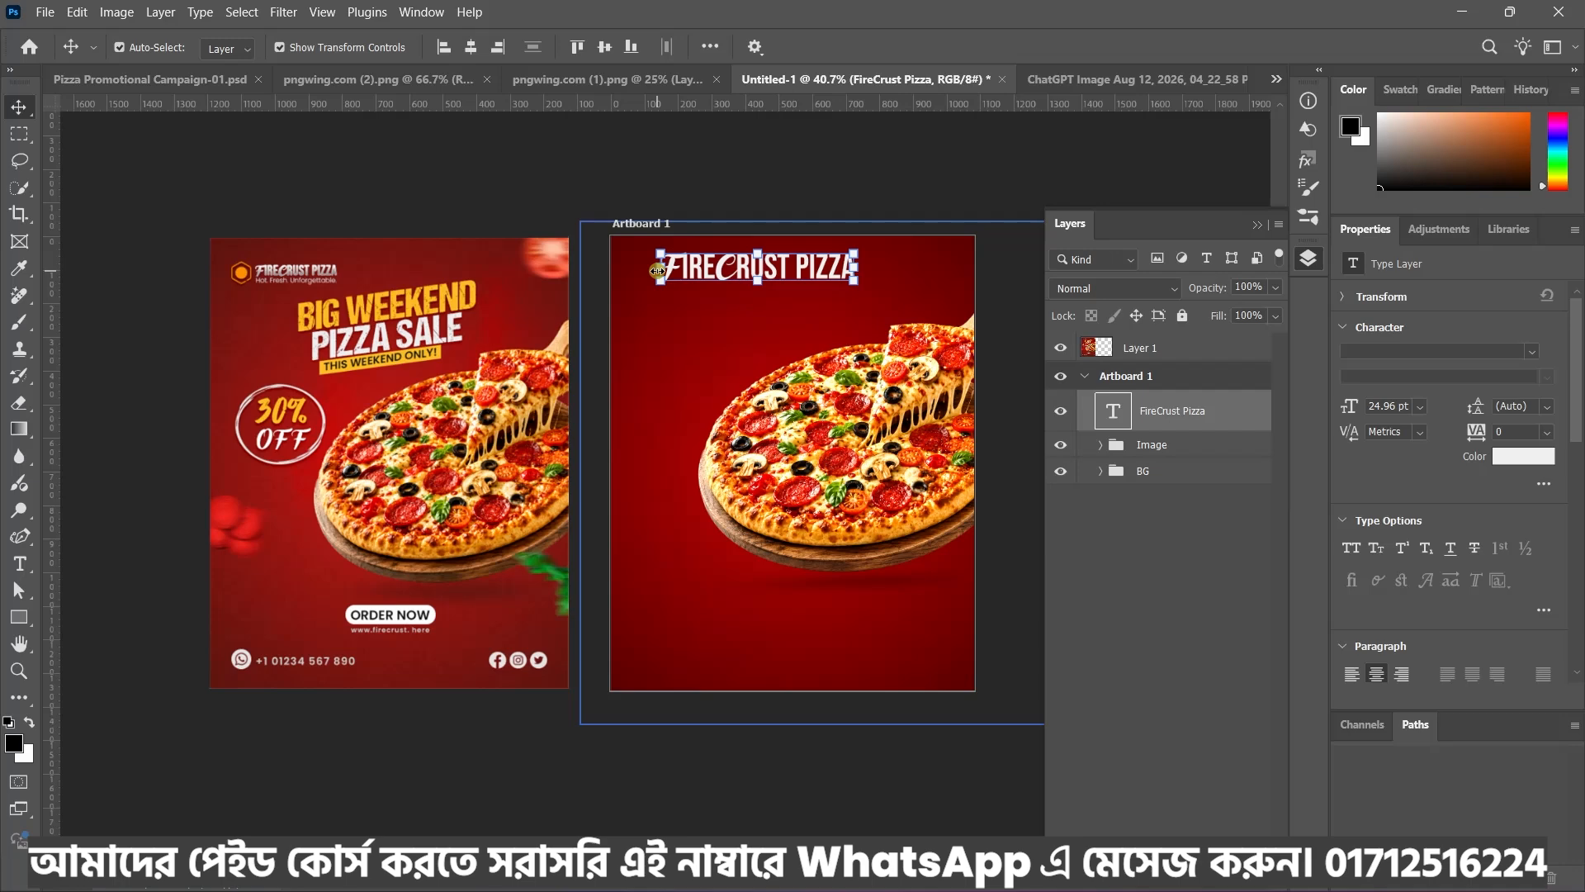
Choose the outlined hexagon from the Custom Shapes 5 set for the Custom Shape tool
click(19, 618)
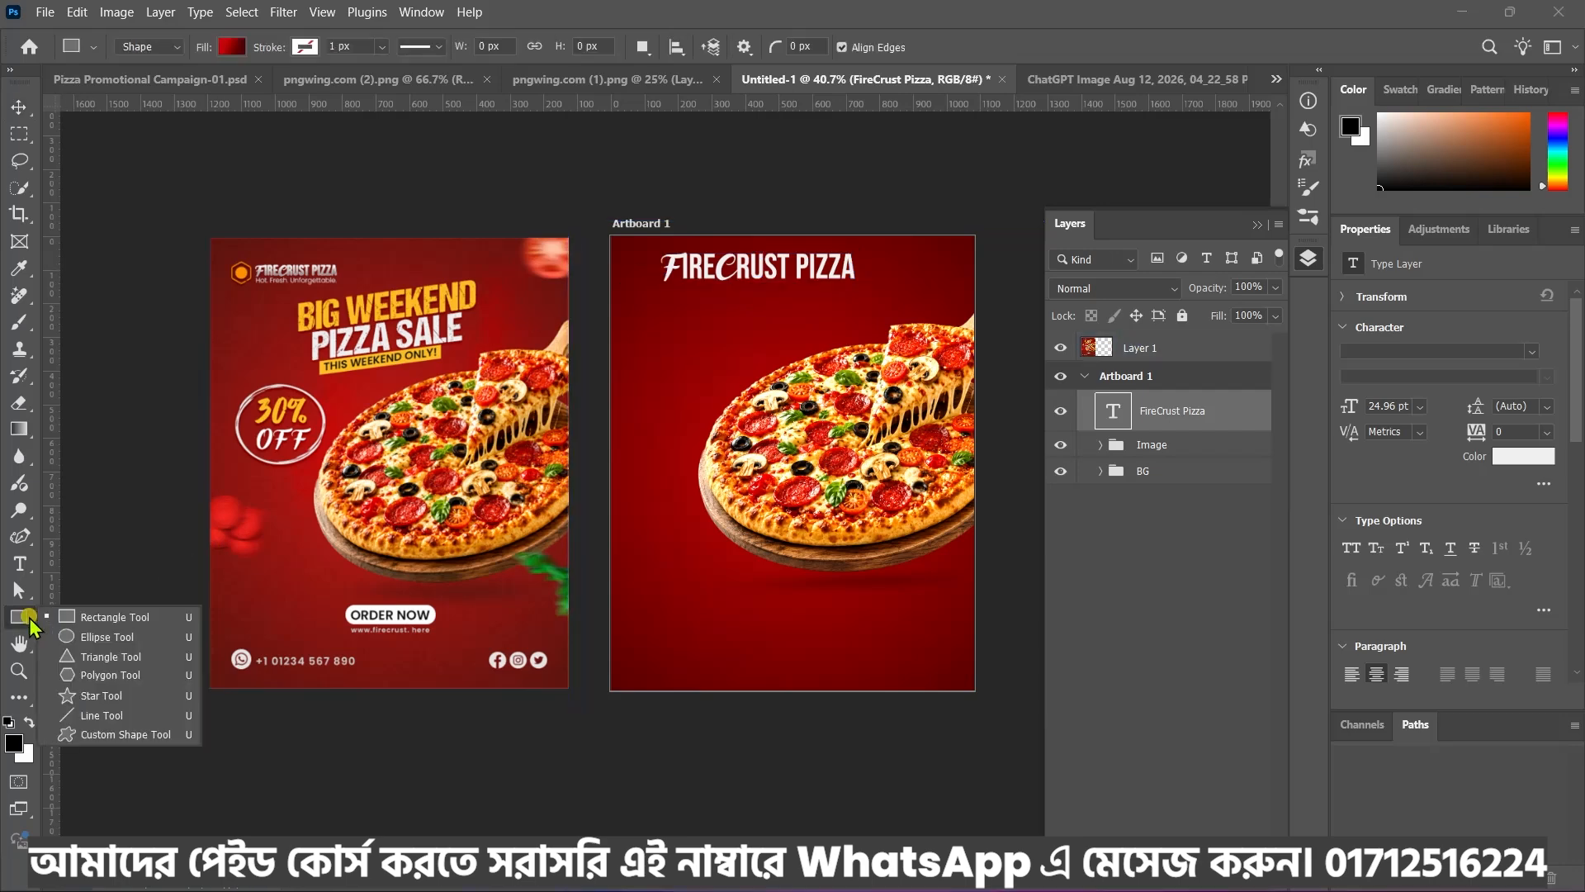
click(104, 734)
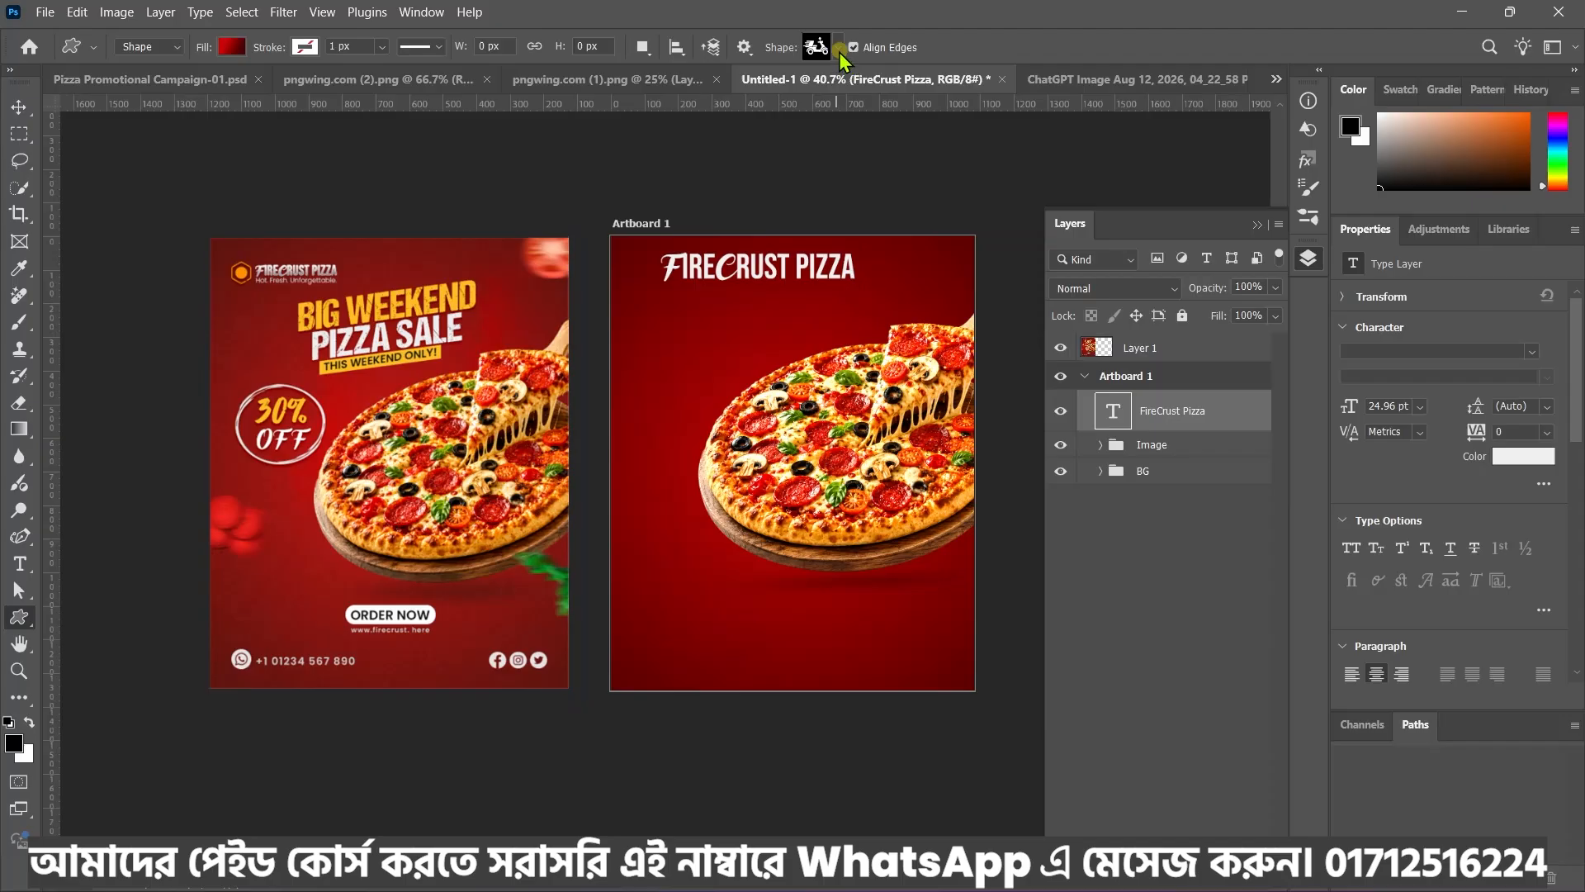
click(839, 50)
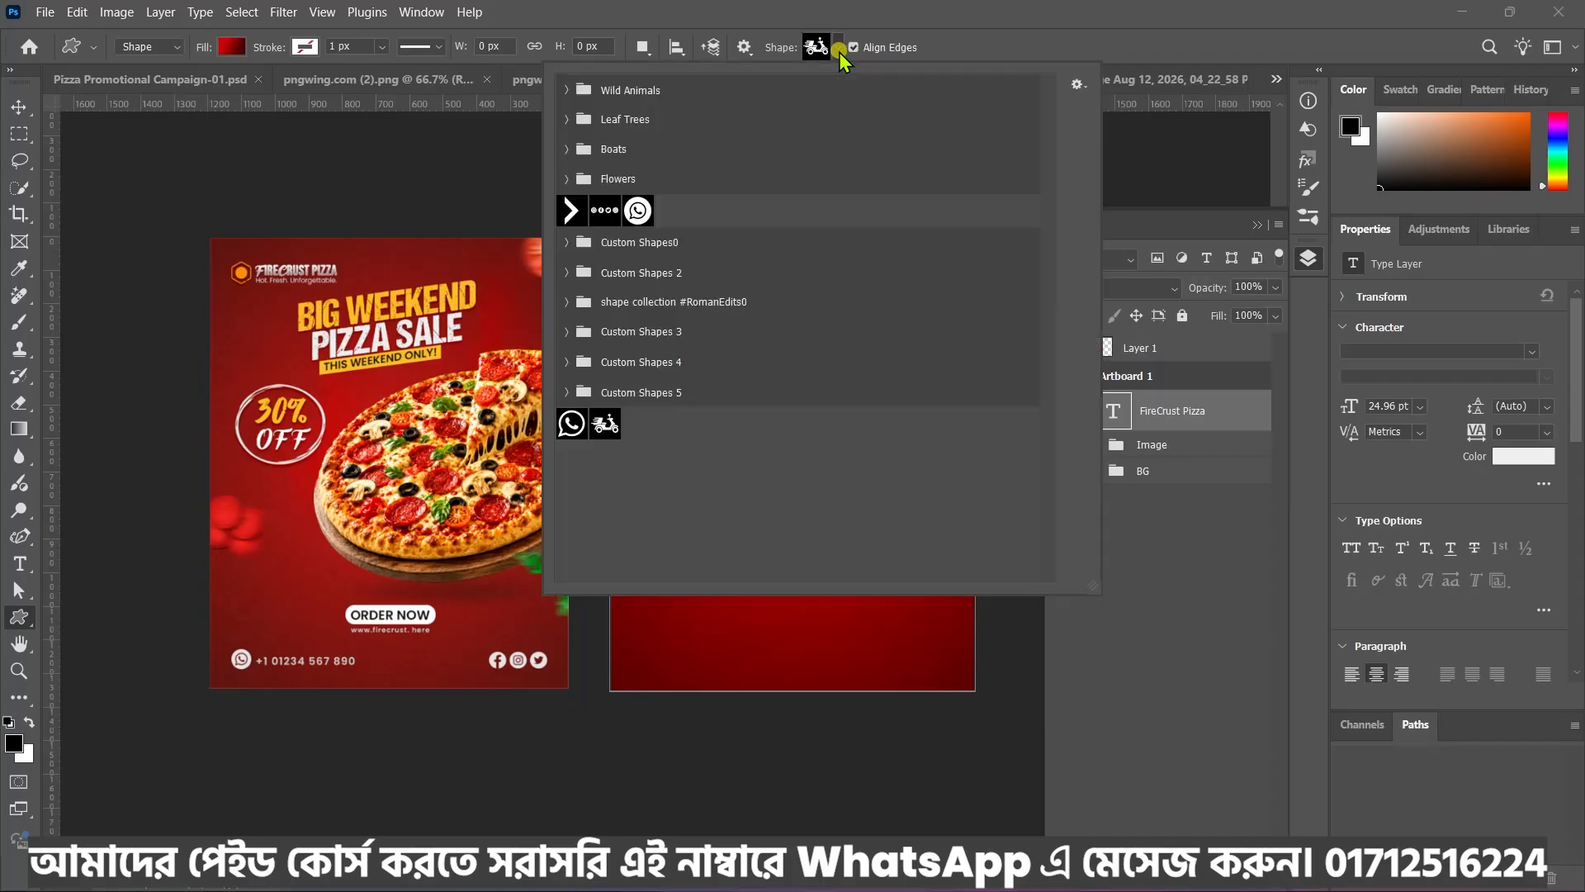
click(568, 277)
click(568, 278)
click(568, 302)
click(568, 302)
click(567, 331)
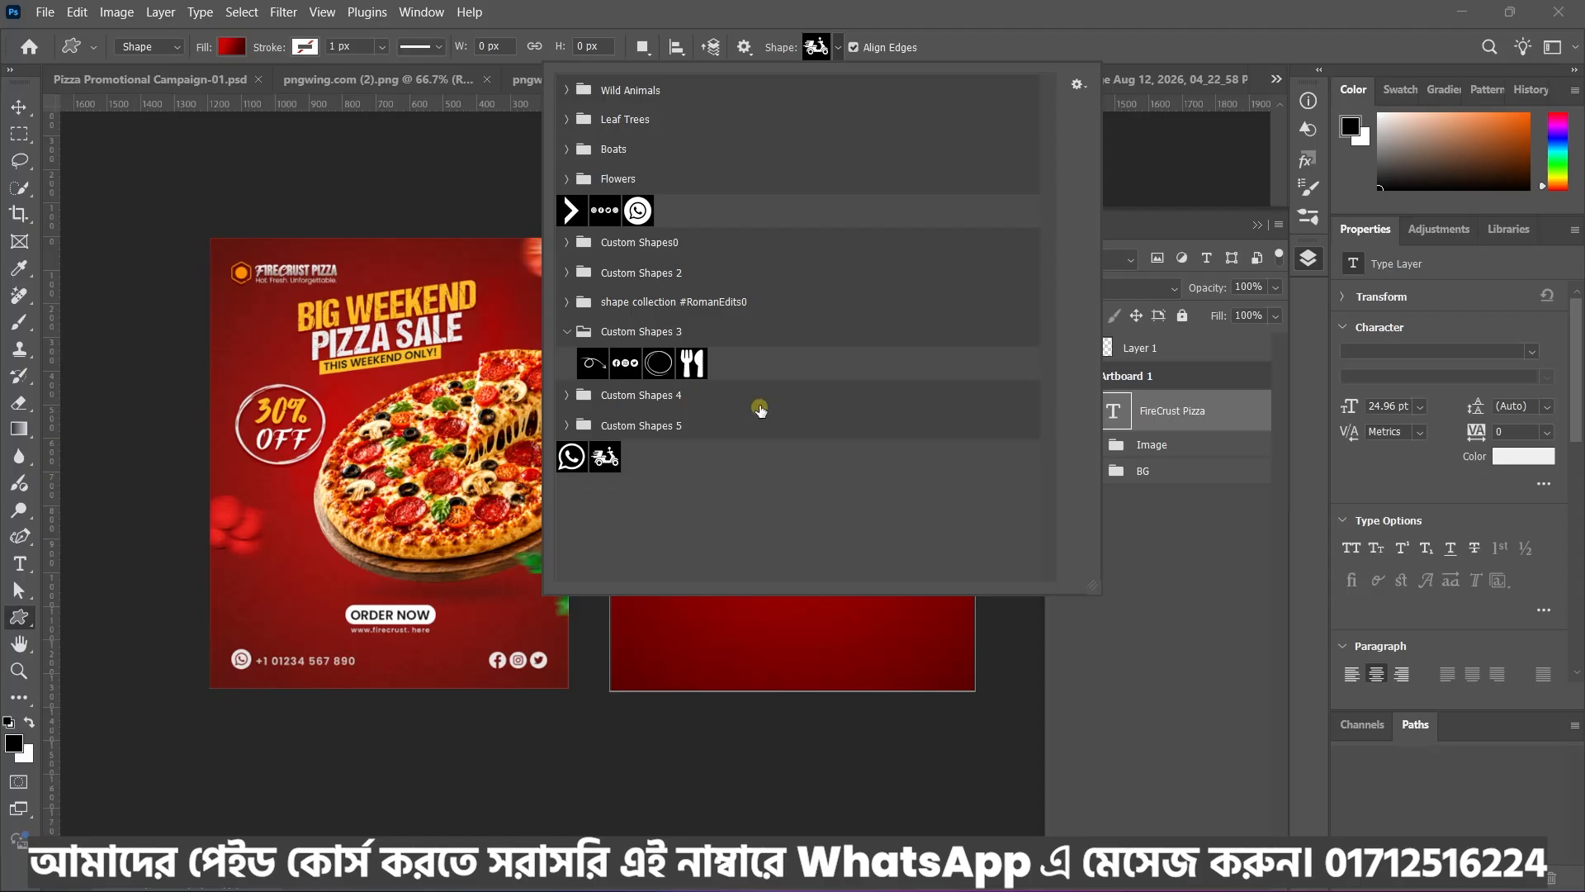
click(567, 424)
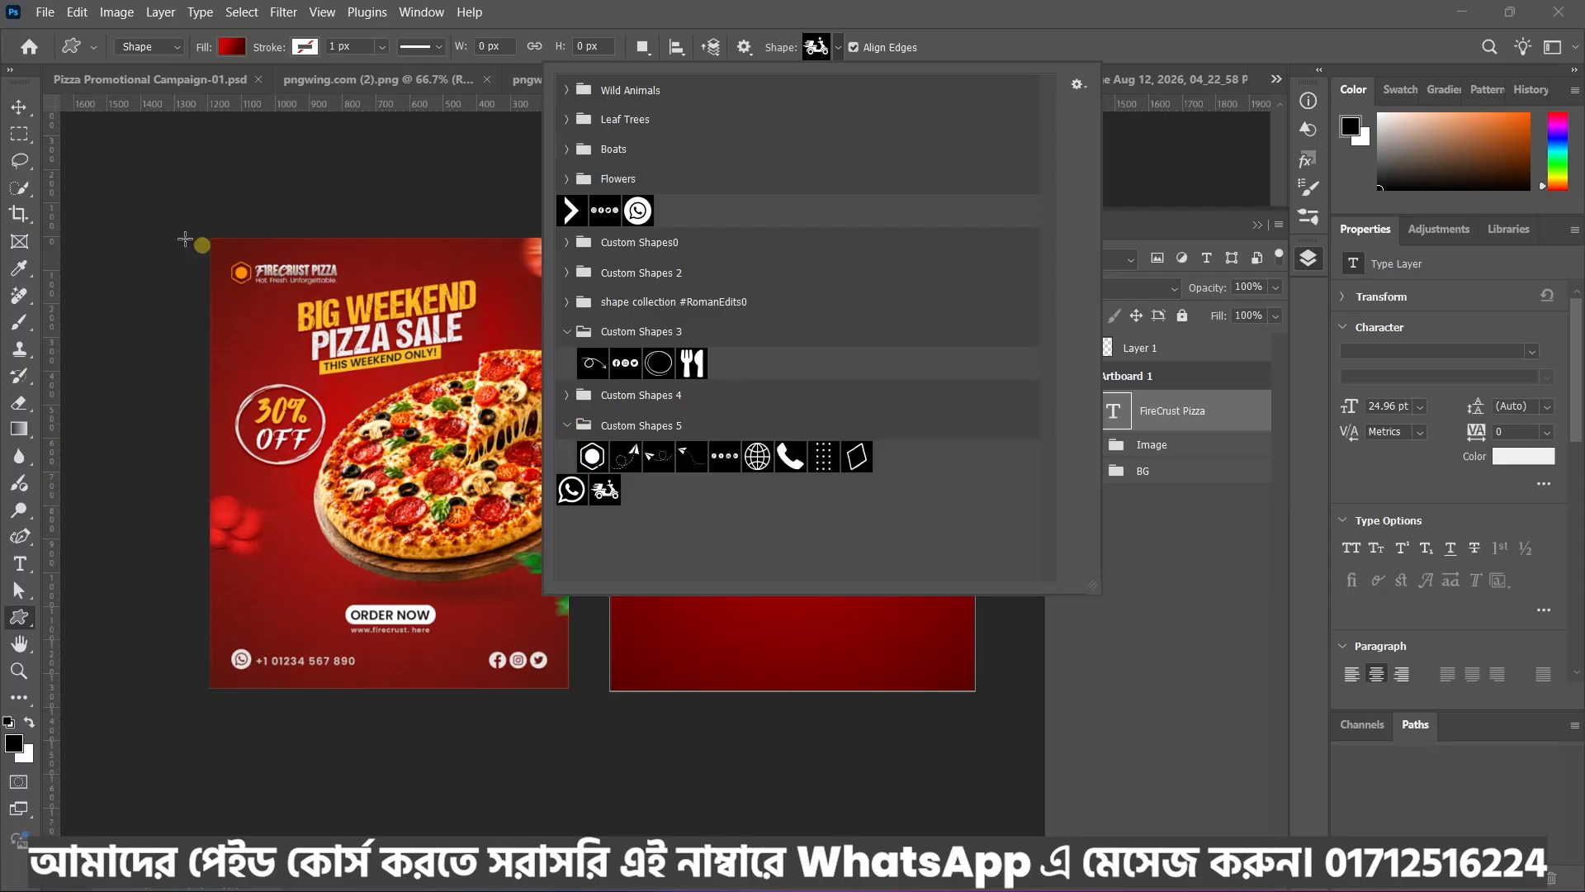
click(592, 456)
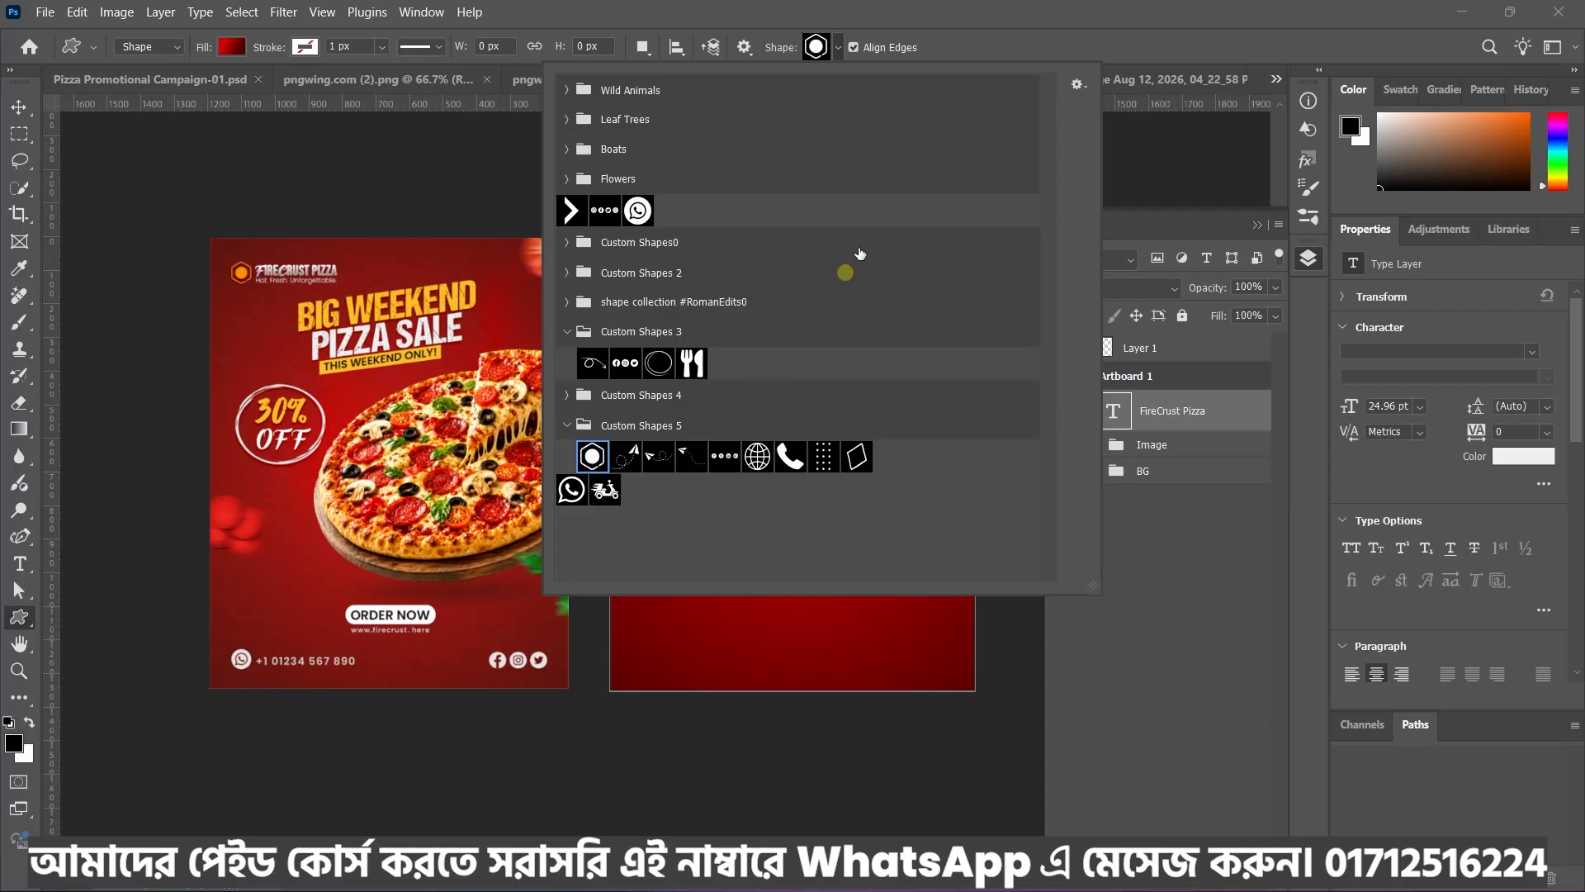
click(1015, 43)
Draw the hexagon shape about 70 by 78 px just before the FireCrust Pizza text on the artboard
scroll(655, 243, up, 2)
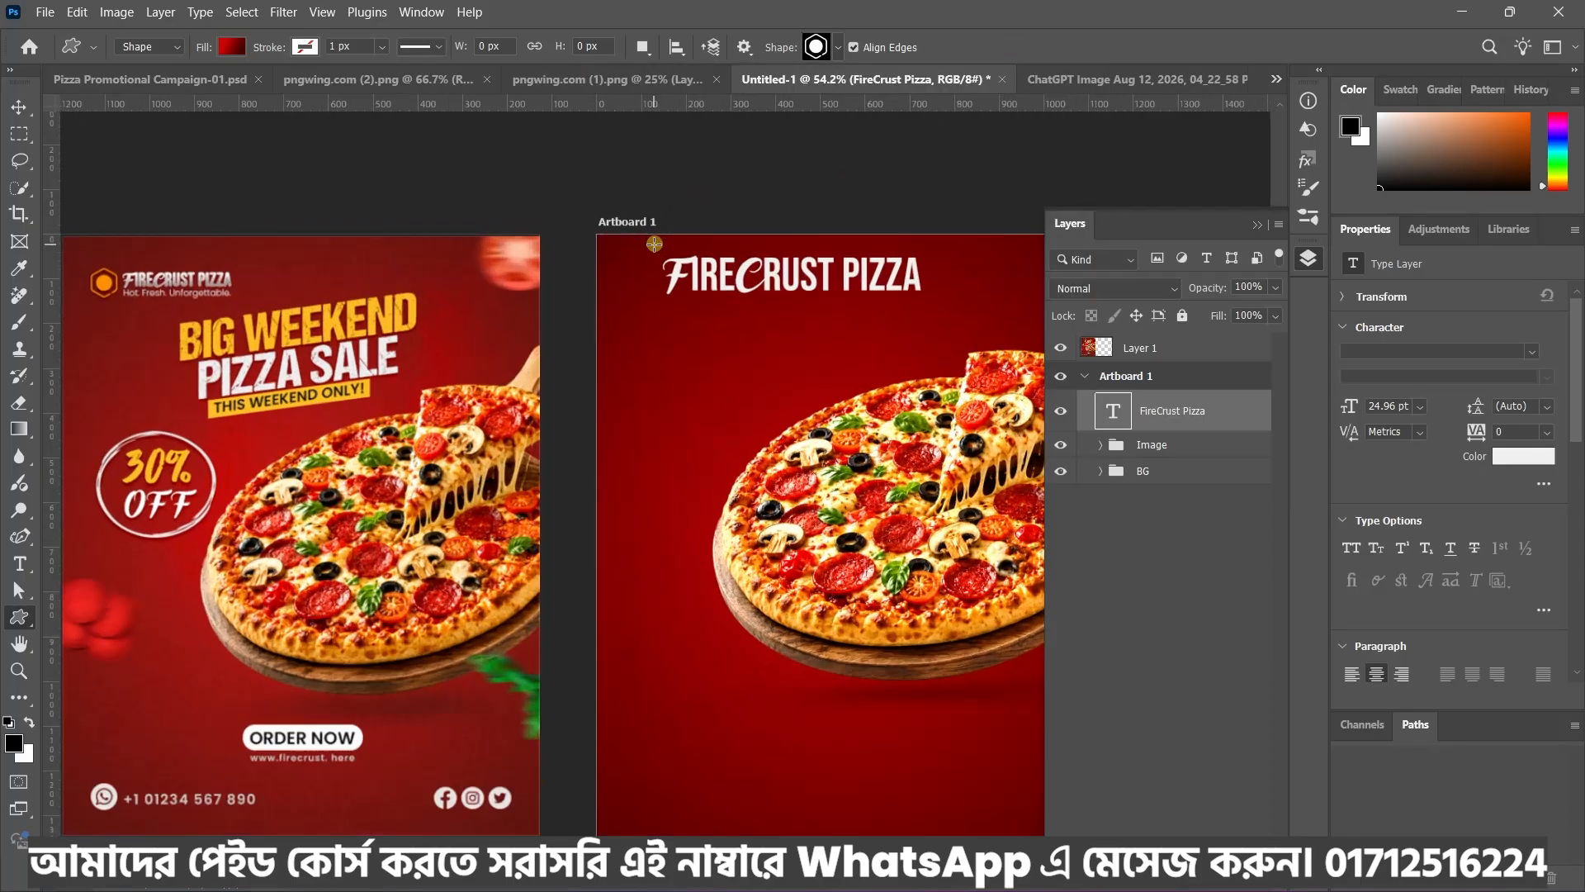
scroll(768, 248, up, 1)
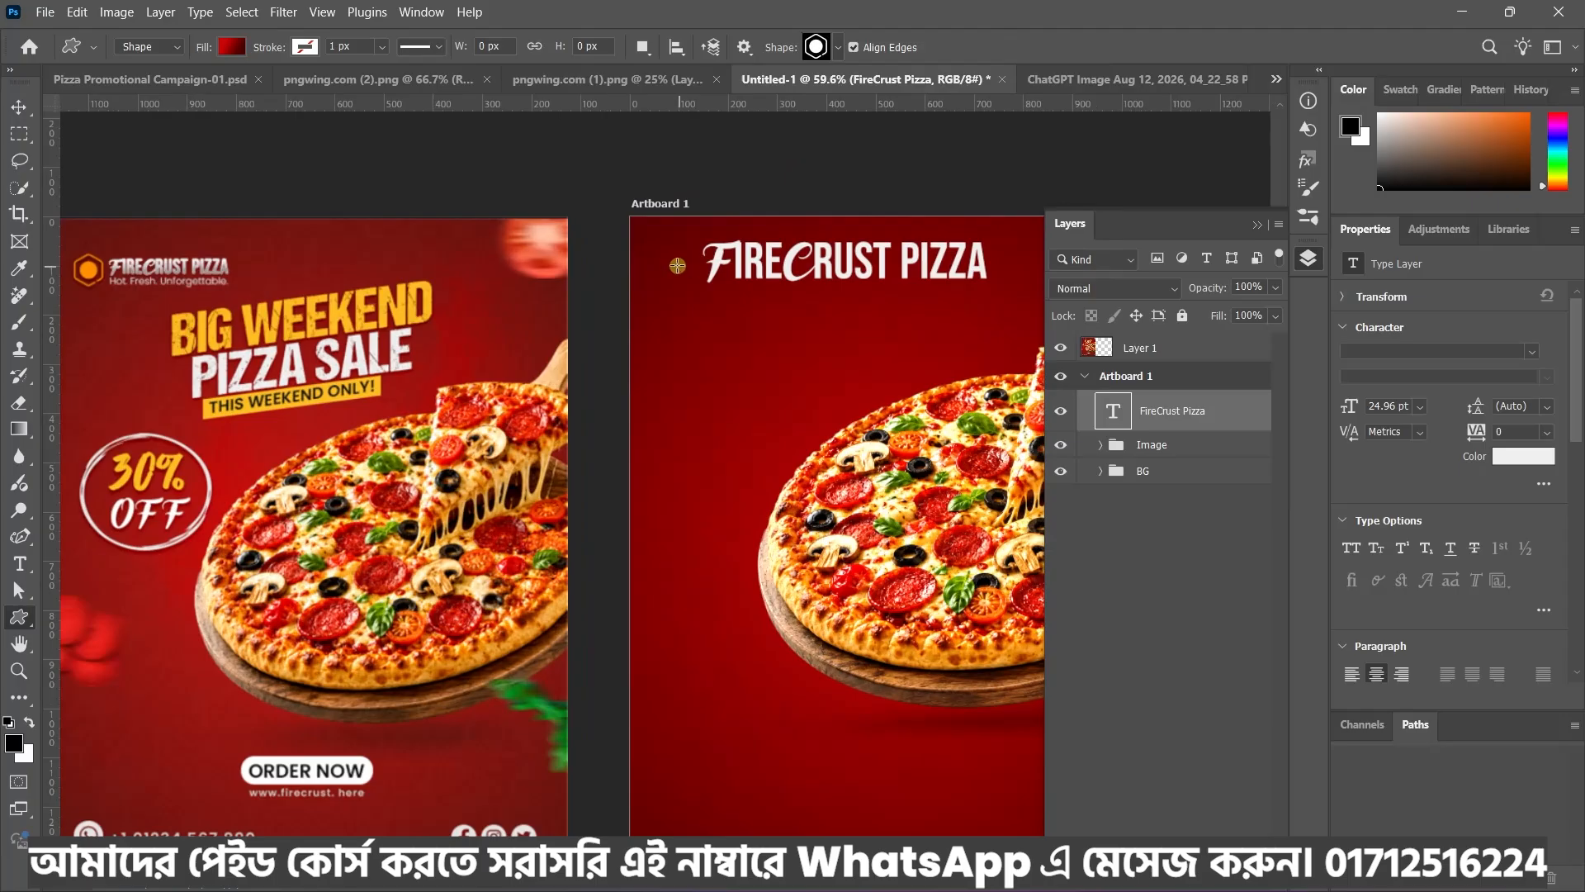
drag(654, 246, 708, 284)
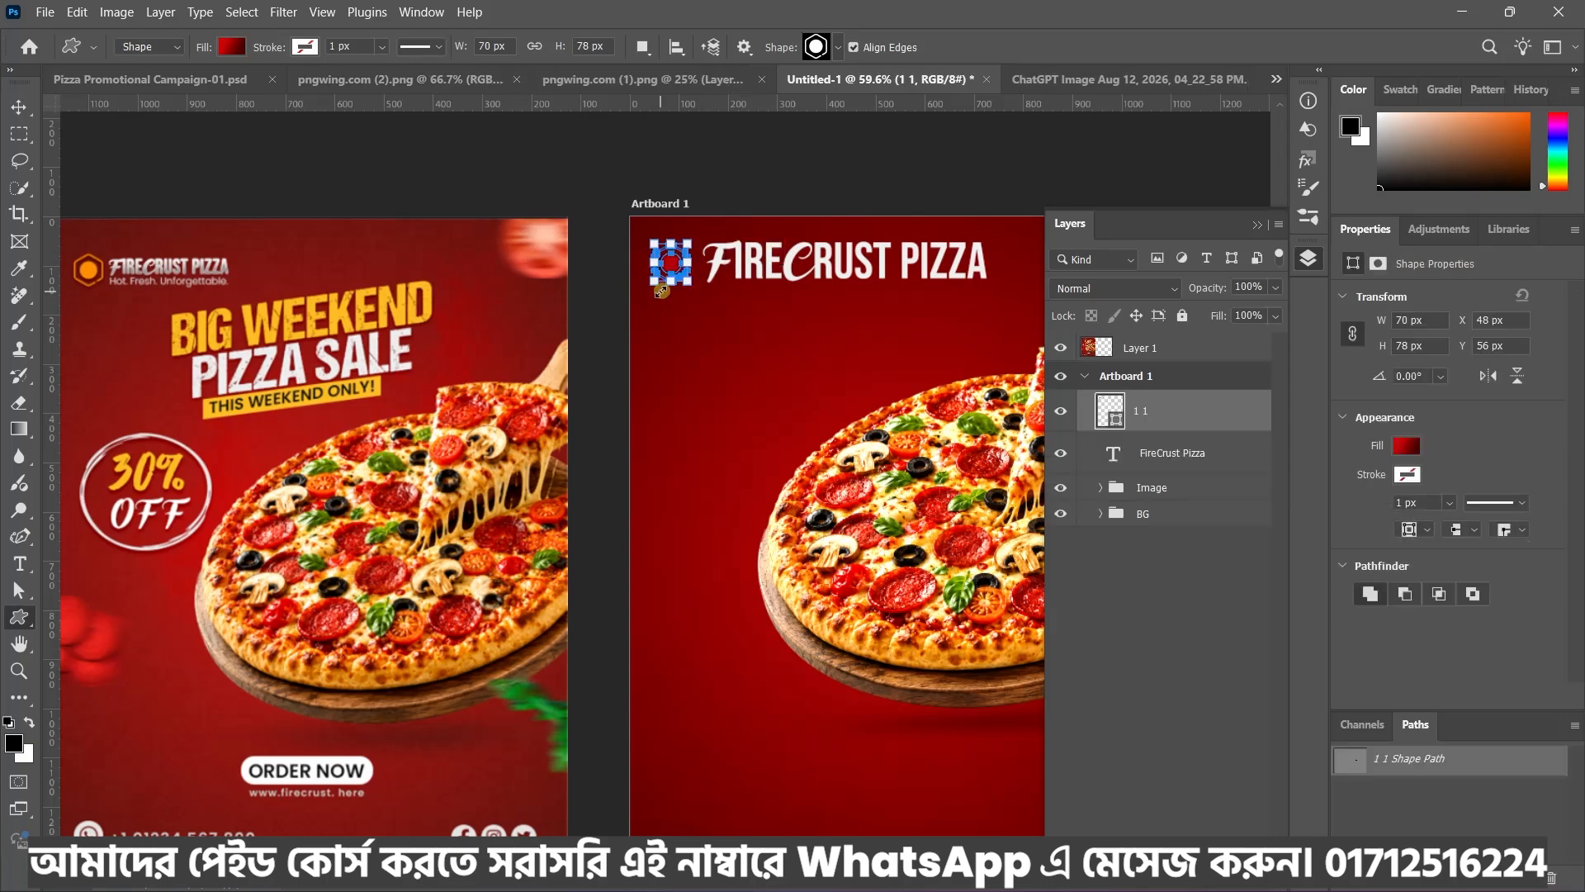
scroll(671, 278, up, 3)
scroll(716, 261, down, 2)
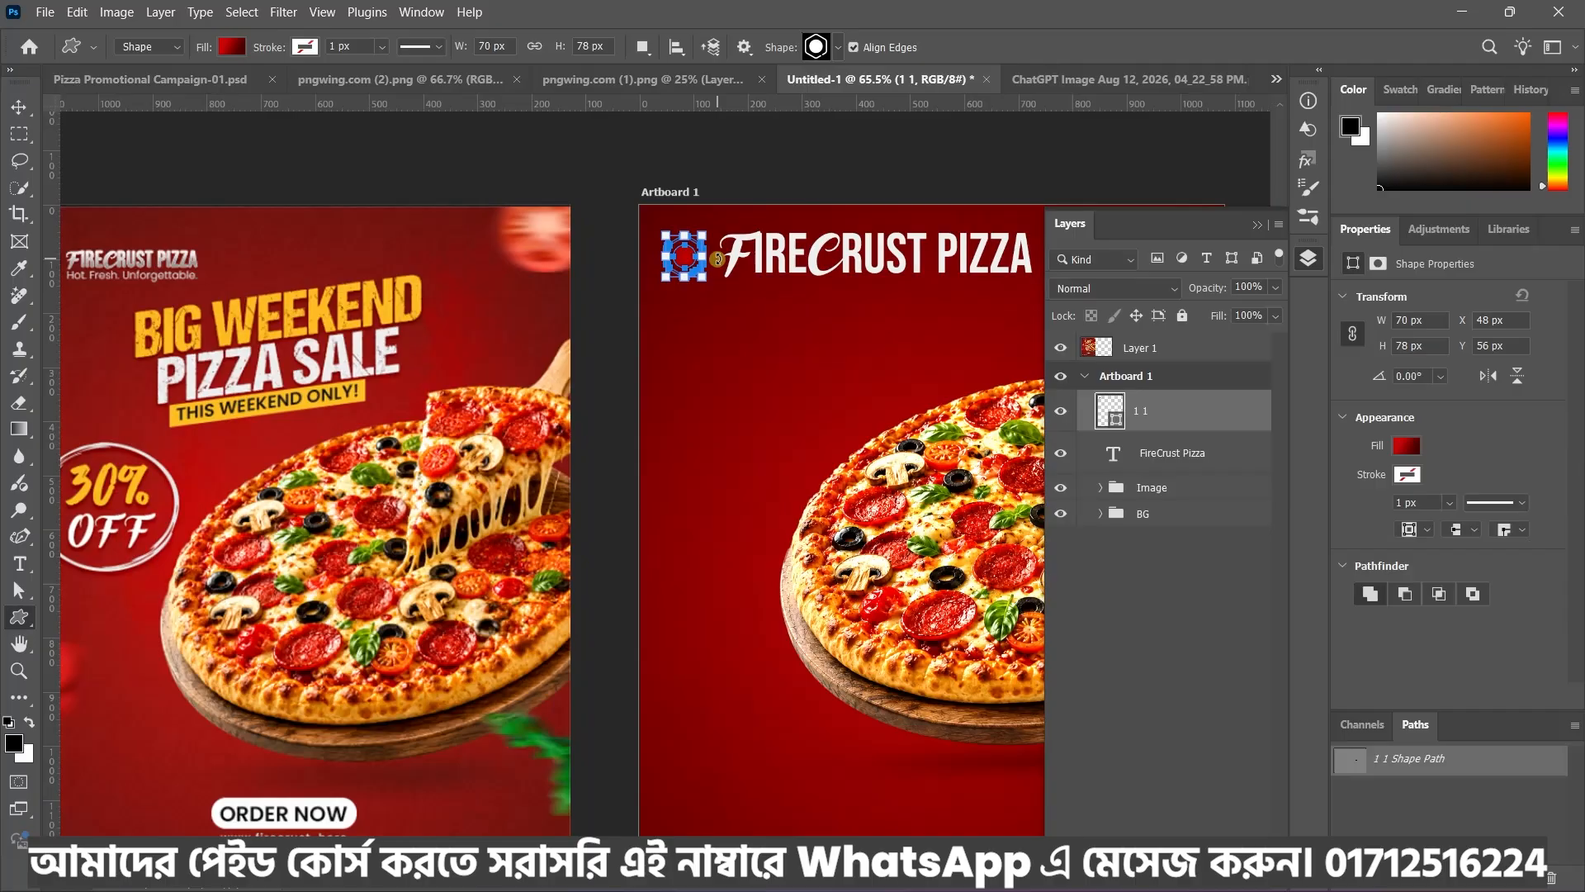
scroll(704, 258, down, 1)
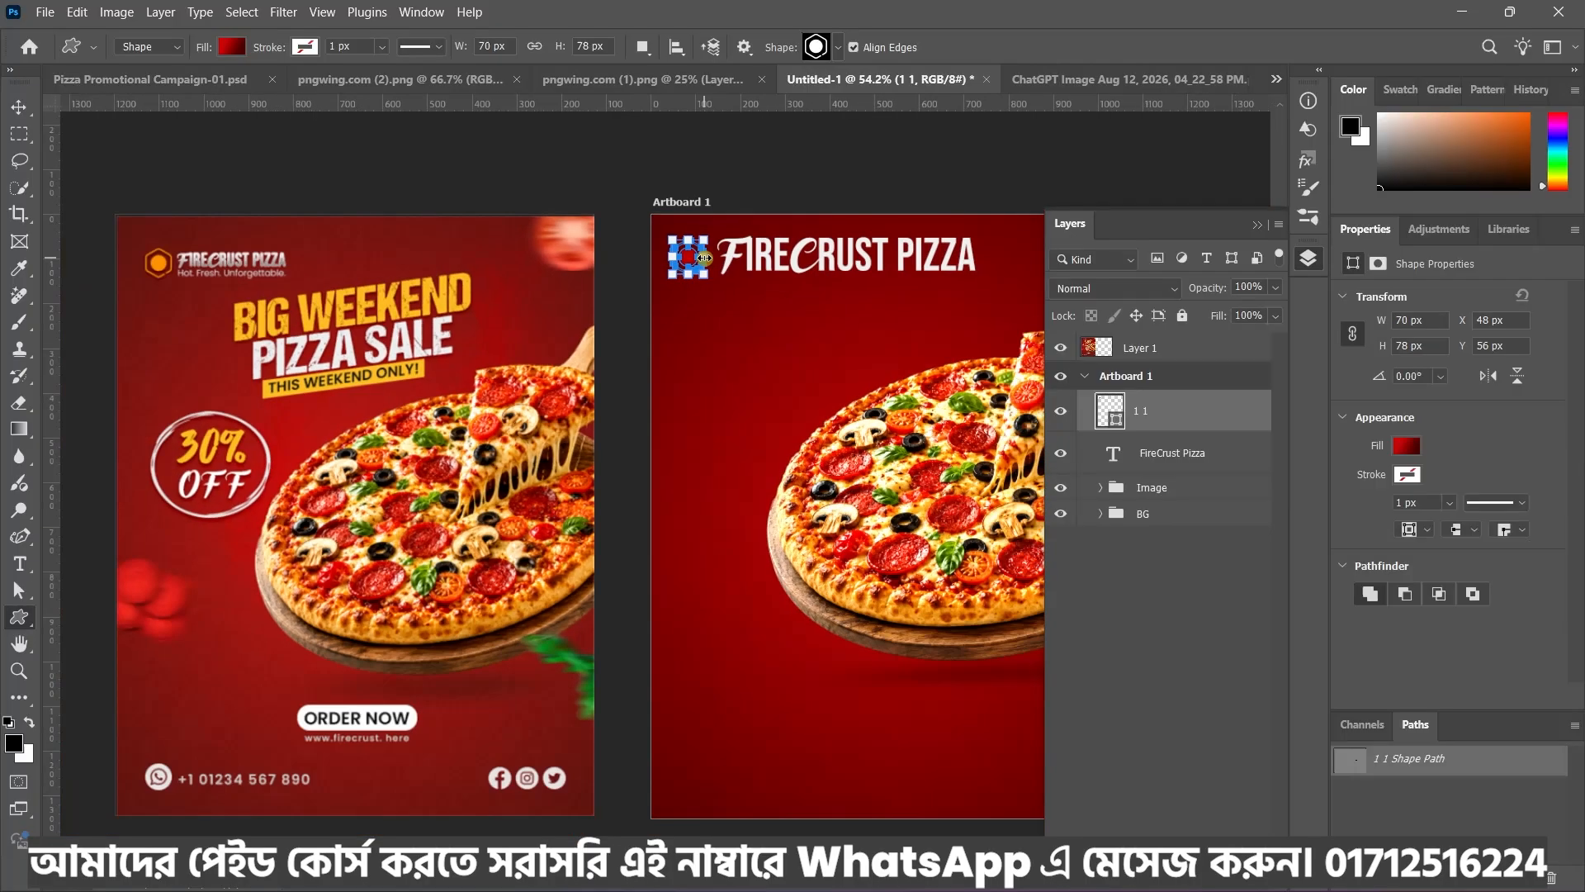
Fill the hexagon with solid orange ff9000 sampled from the reference poster's logo, and deselect it
click(1405, 447)
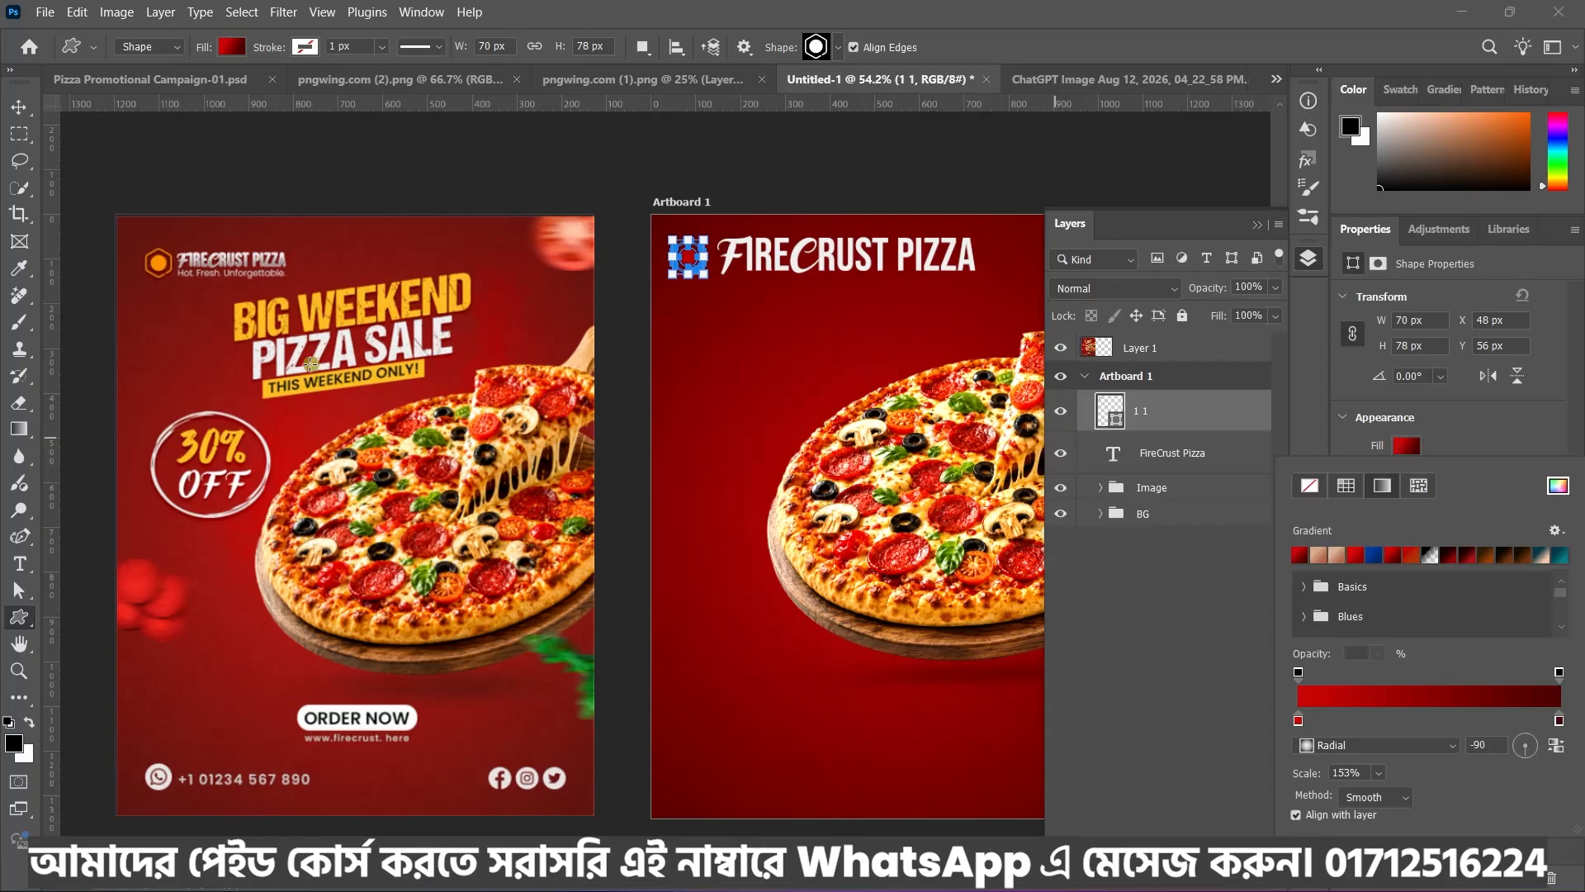
click(1558, 489)
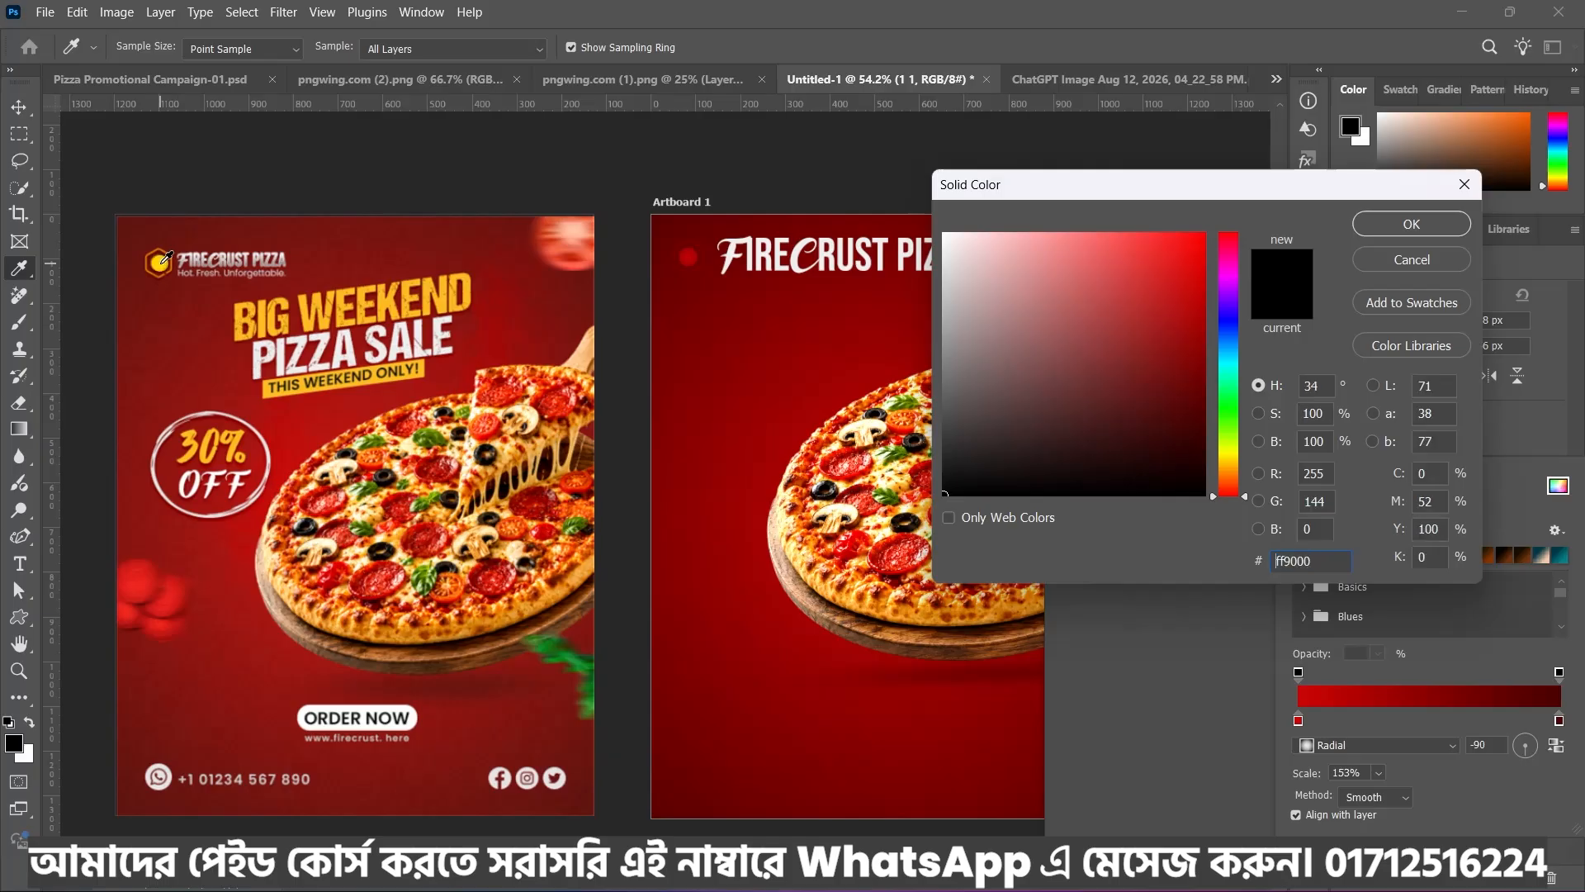
click(161, 263)
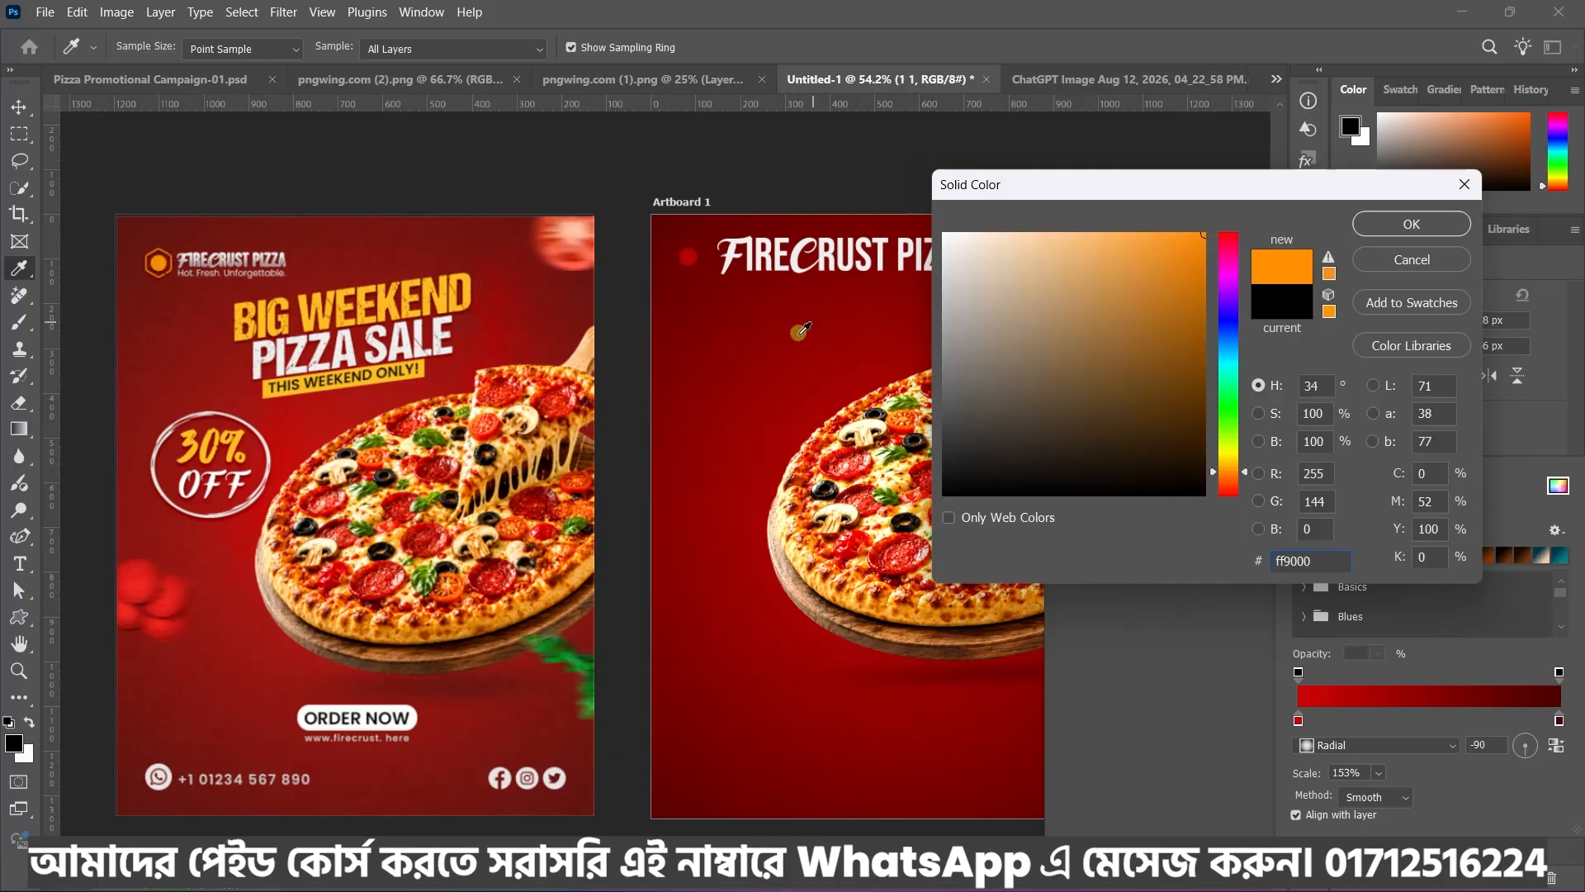
click(1395, 227)
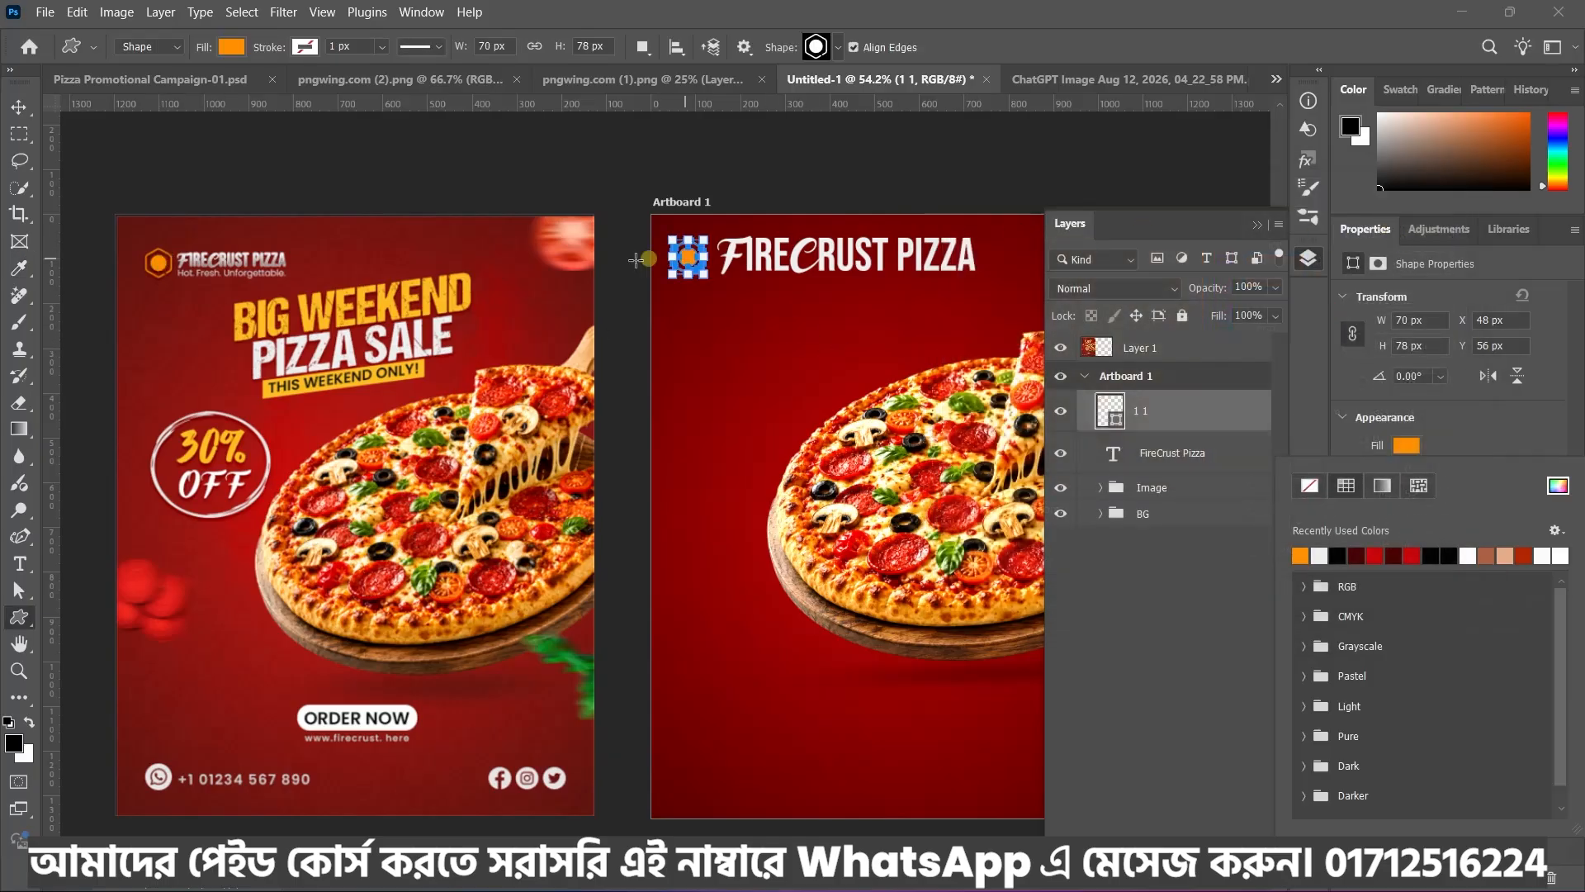
click(18, 108)
click(312, 159)
Scale the FireCrust Pizza text down proportionally to about 51% beside the hexagon, commit and deselect it
scroll(376, 161, down, 2)
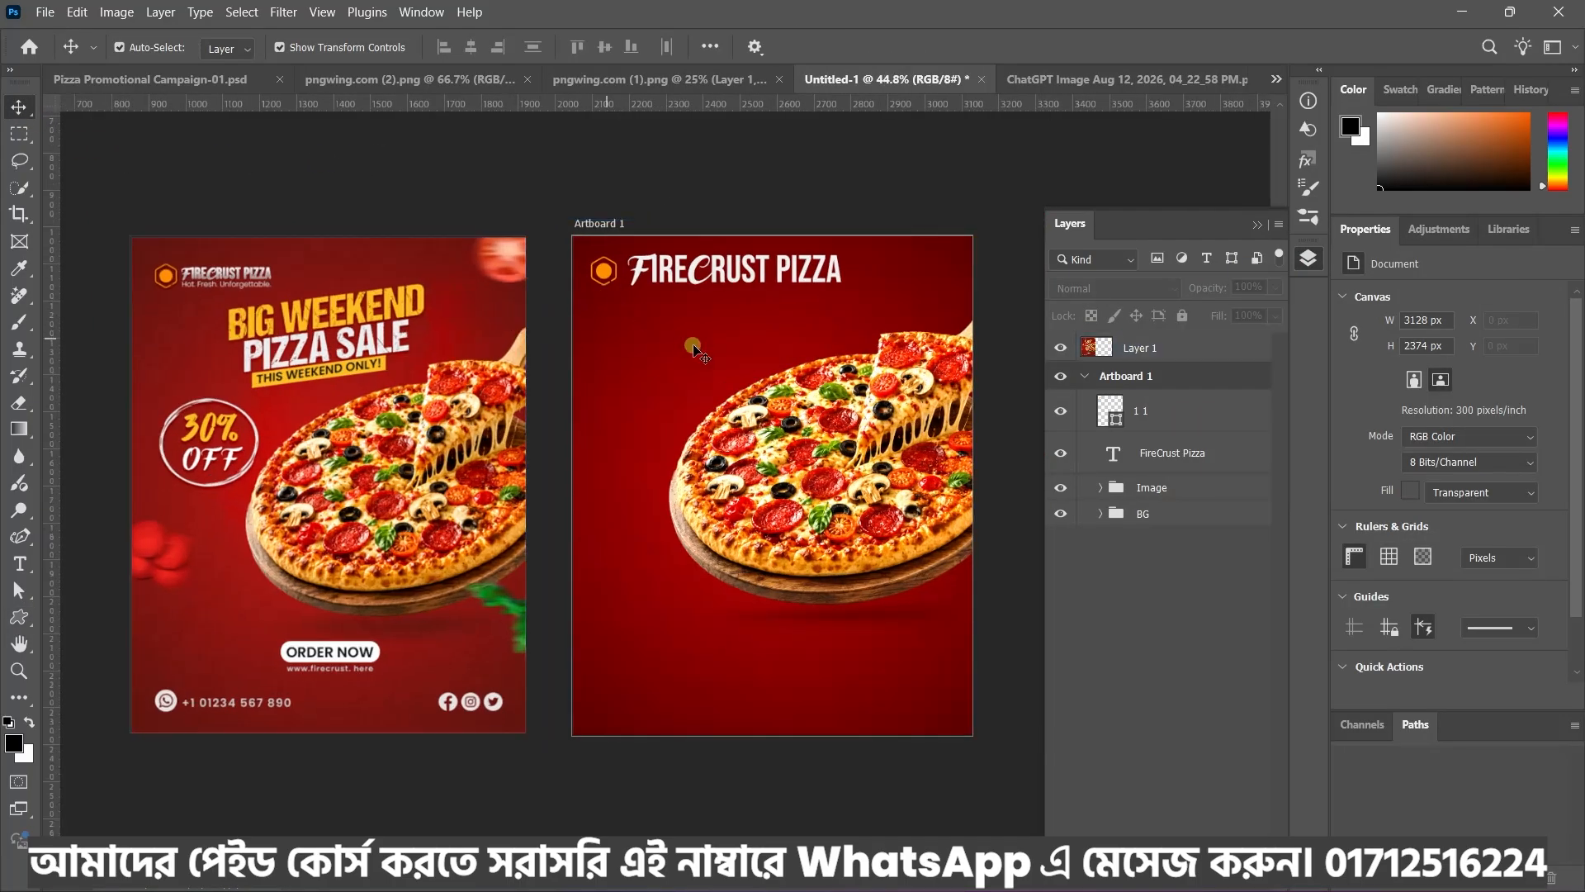
click(697, 274)
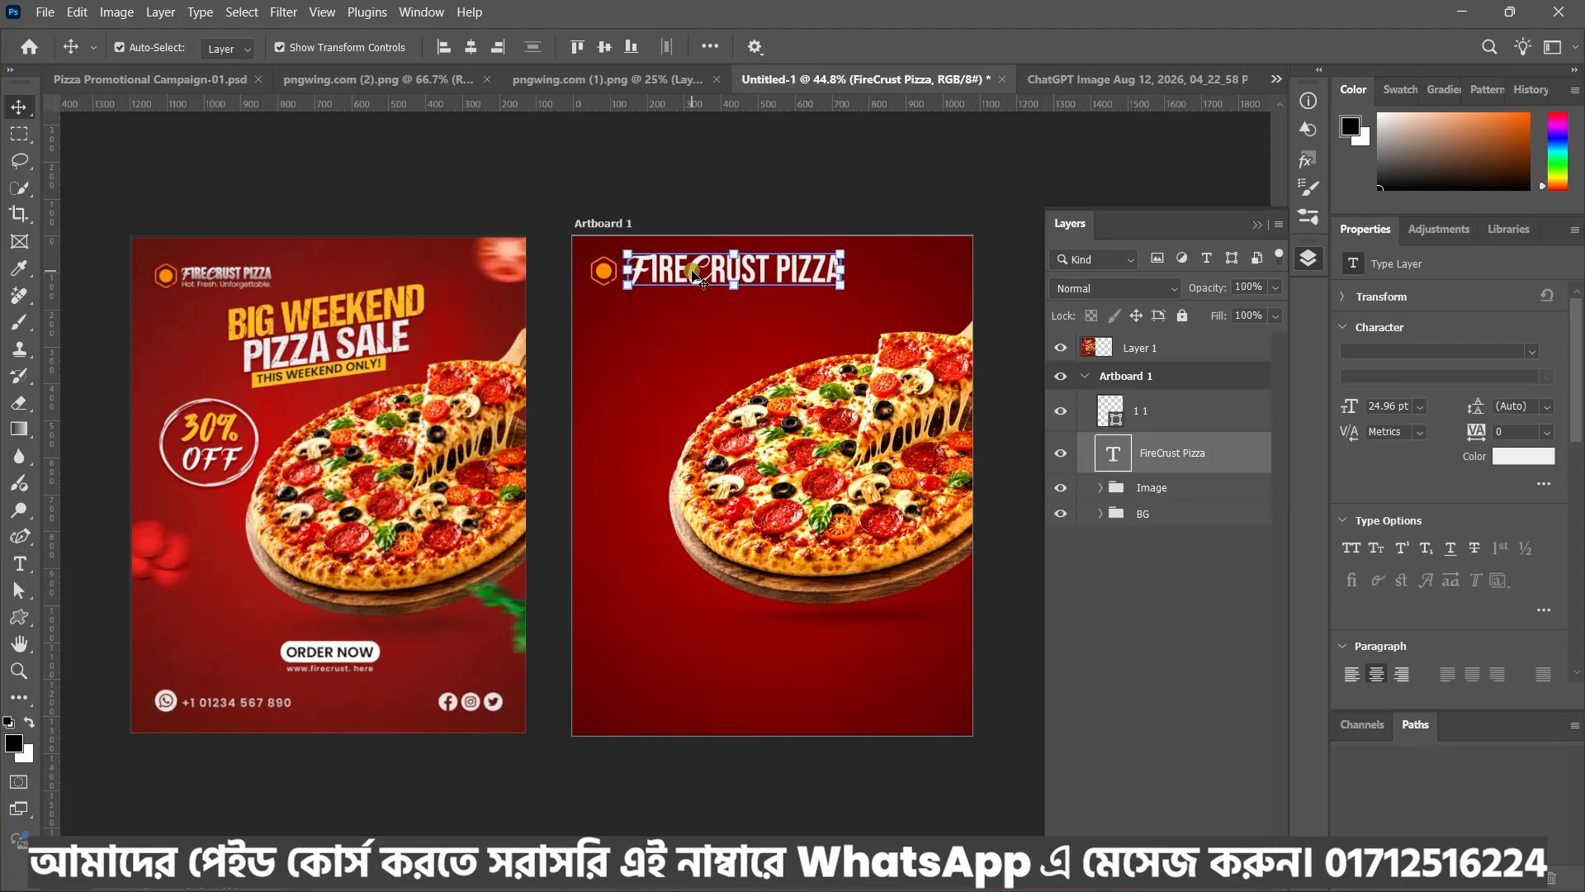
drag(840, 271, 736, 276)
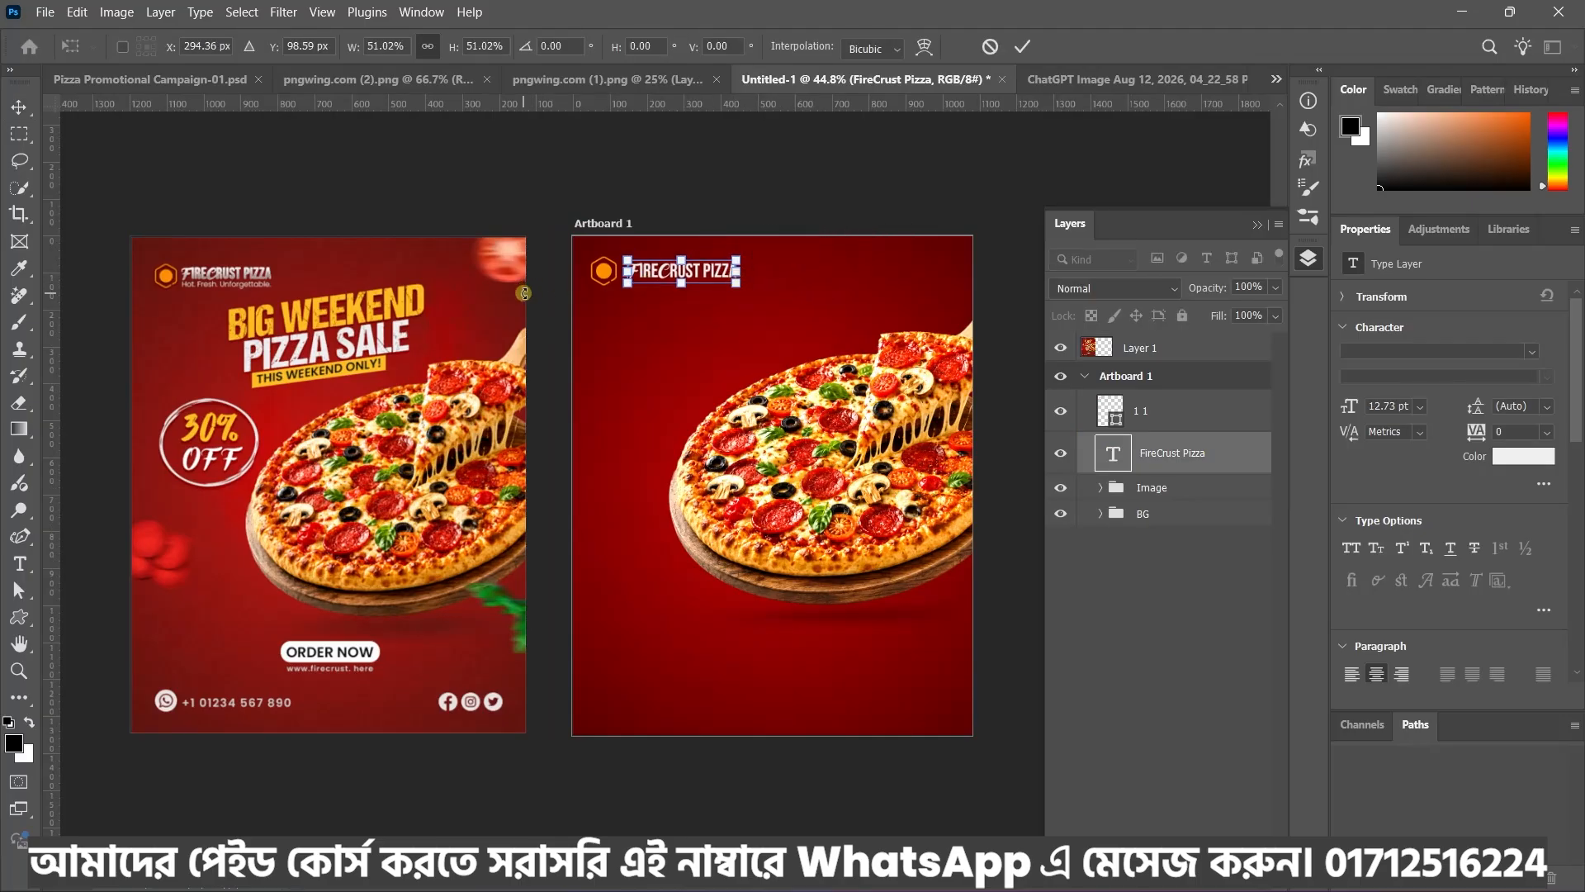
drag(645, 391, 706, 393)
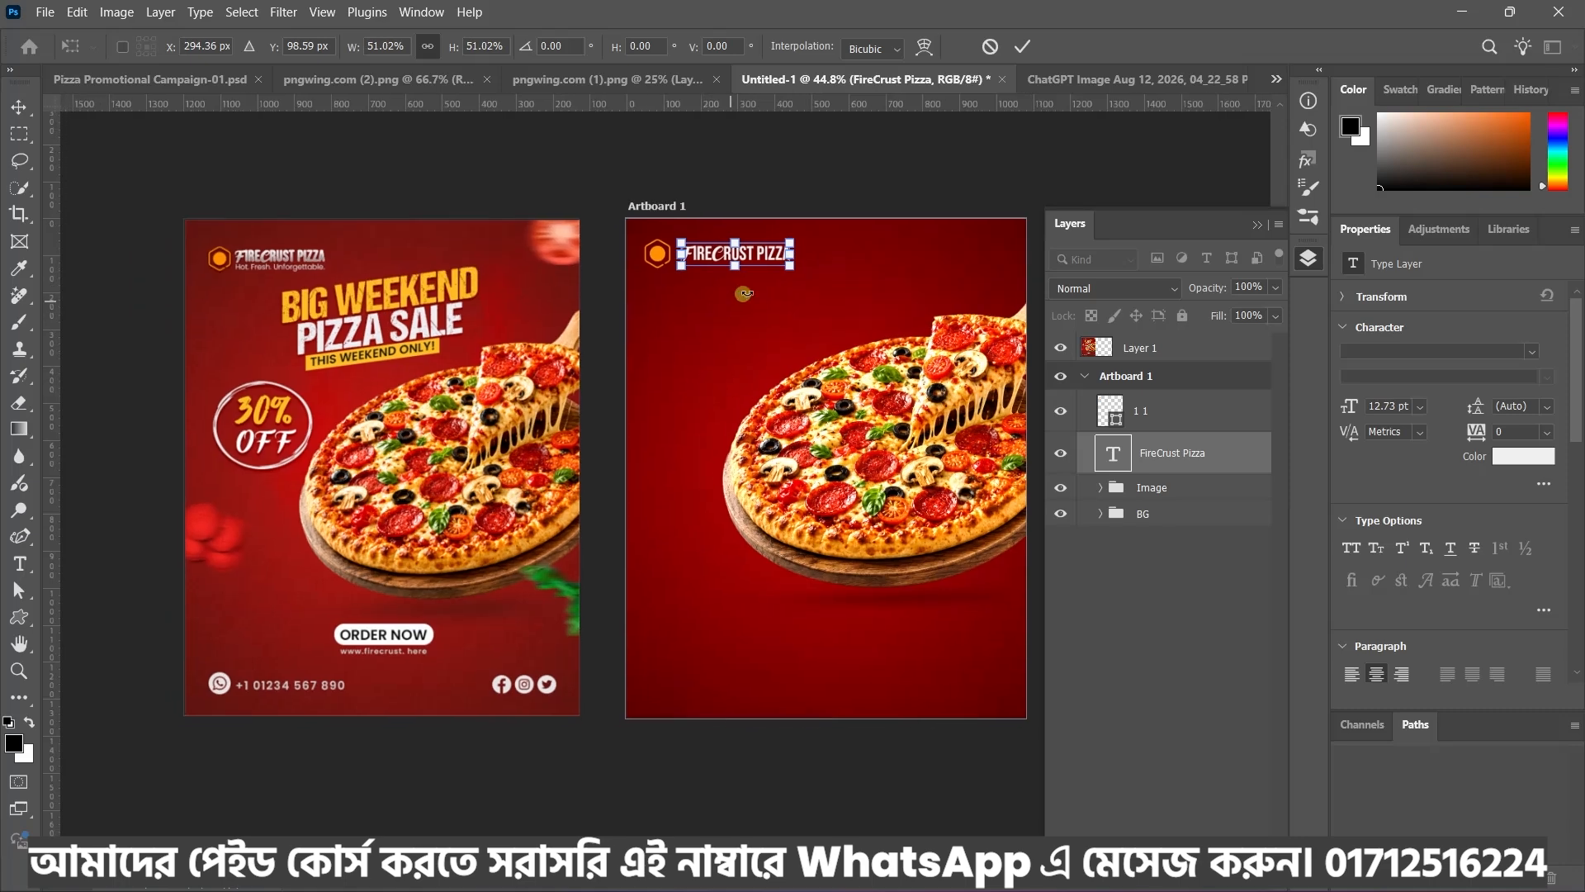
scroll(785, 262, up, 3)
scroll(742, 276, down, 2)
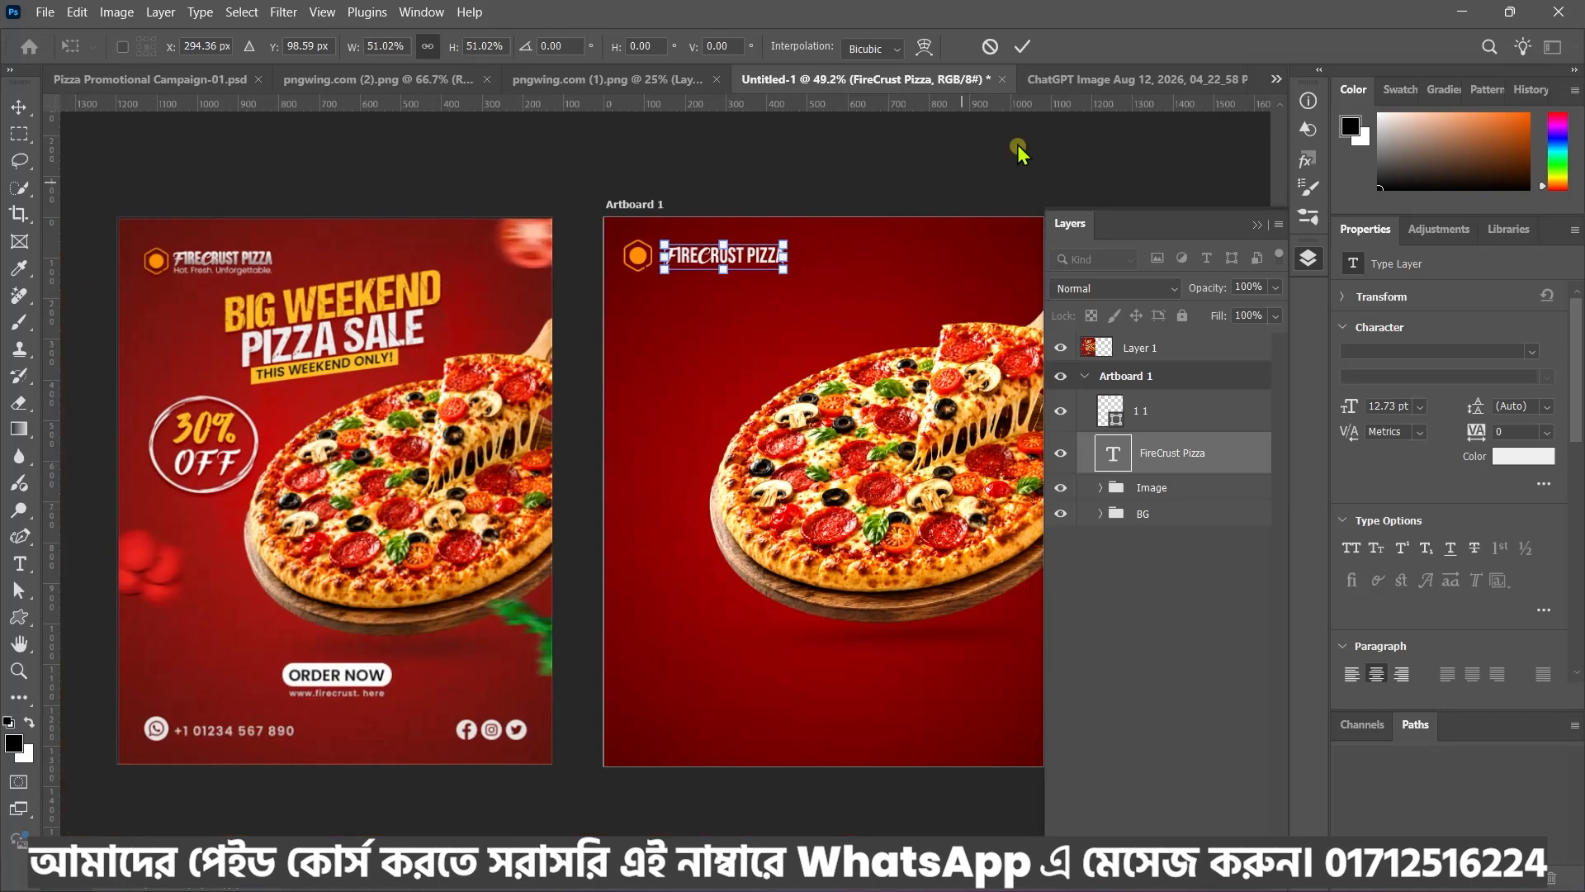
click(1023, 46)
click(983, 184)
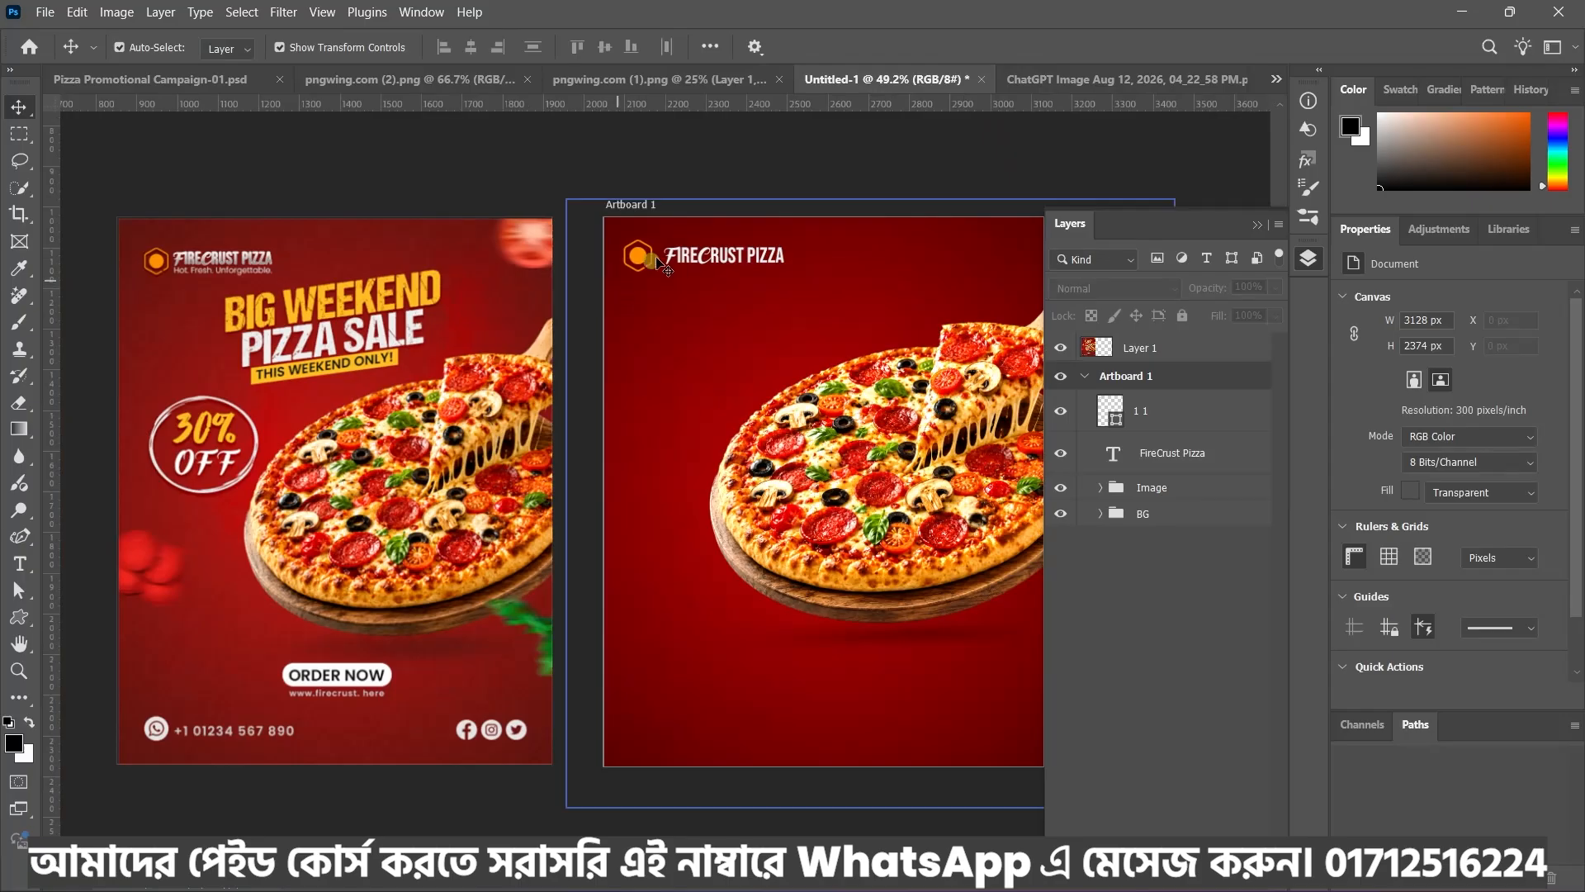
Duplicate the FireCrust Pizza text and place the copy directly below the original
scroll(632, 280, up, 2)
scroll(636, 279, down, 2)
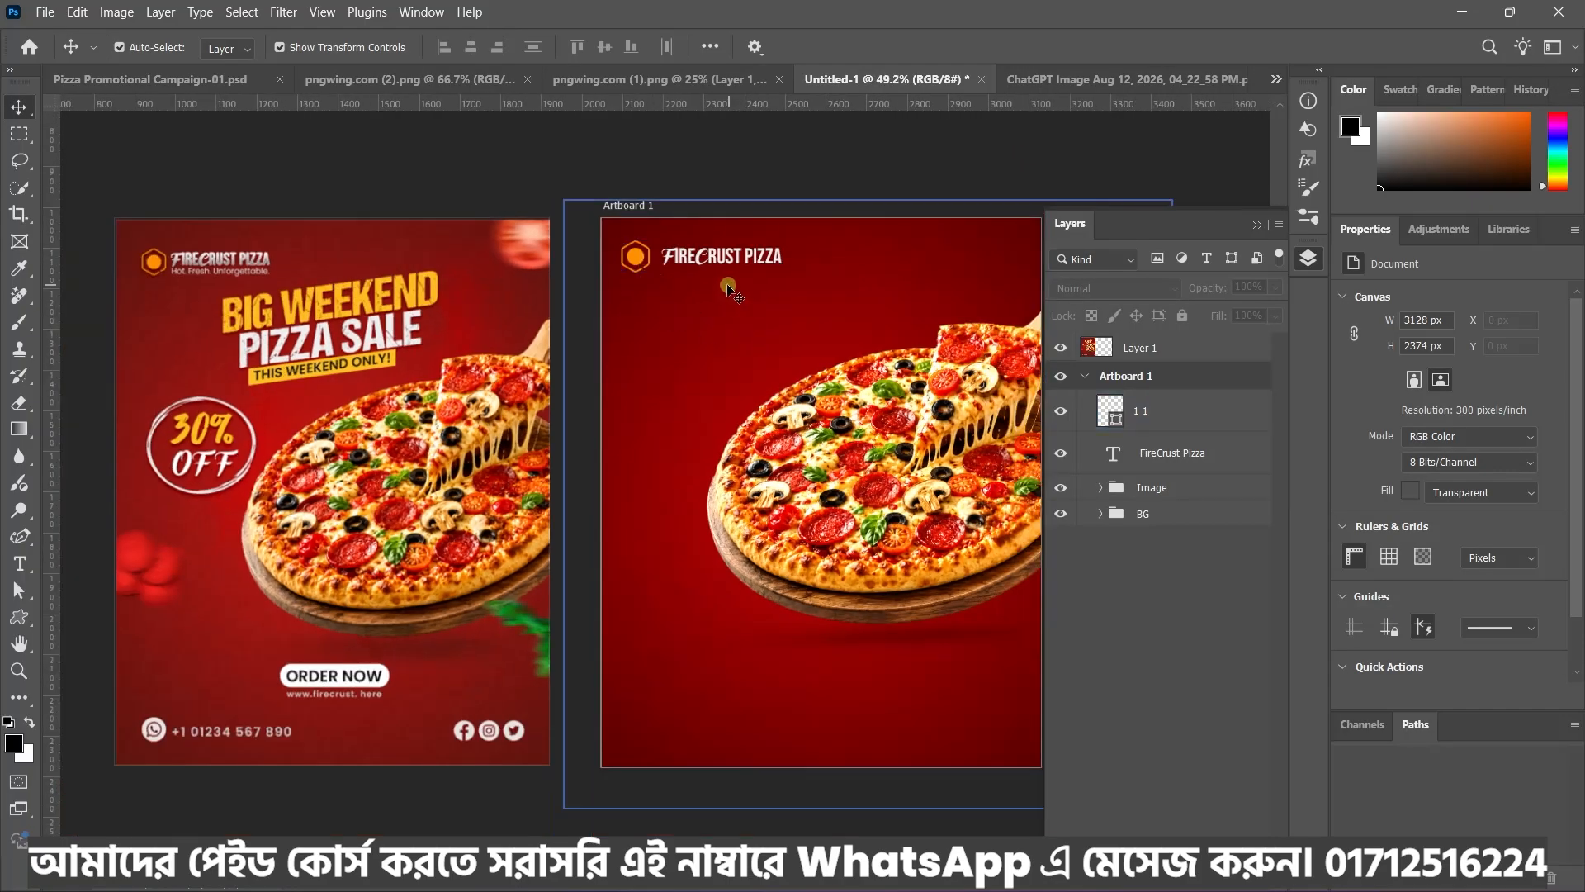
scroll(692, 277, down, 1)
scroll(702, 281, up, 3)
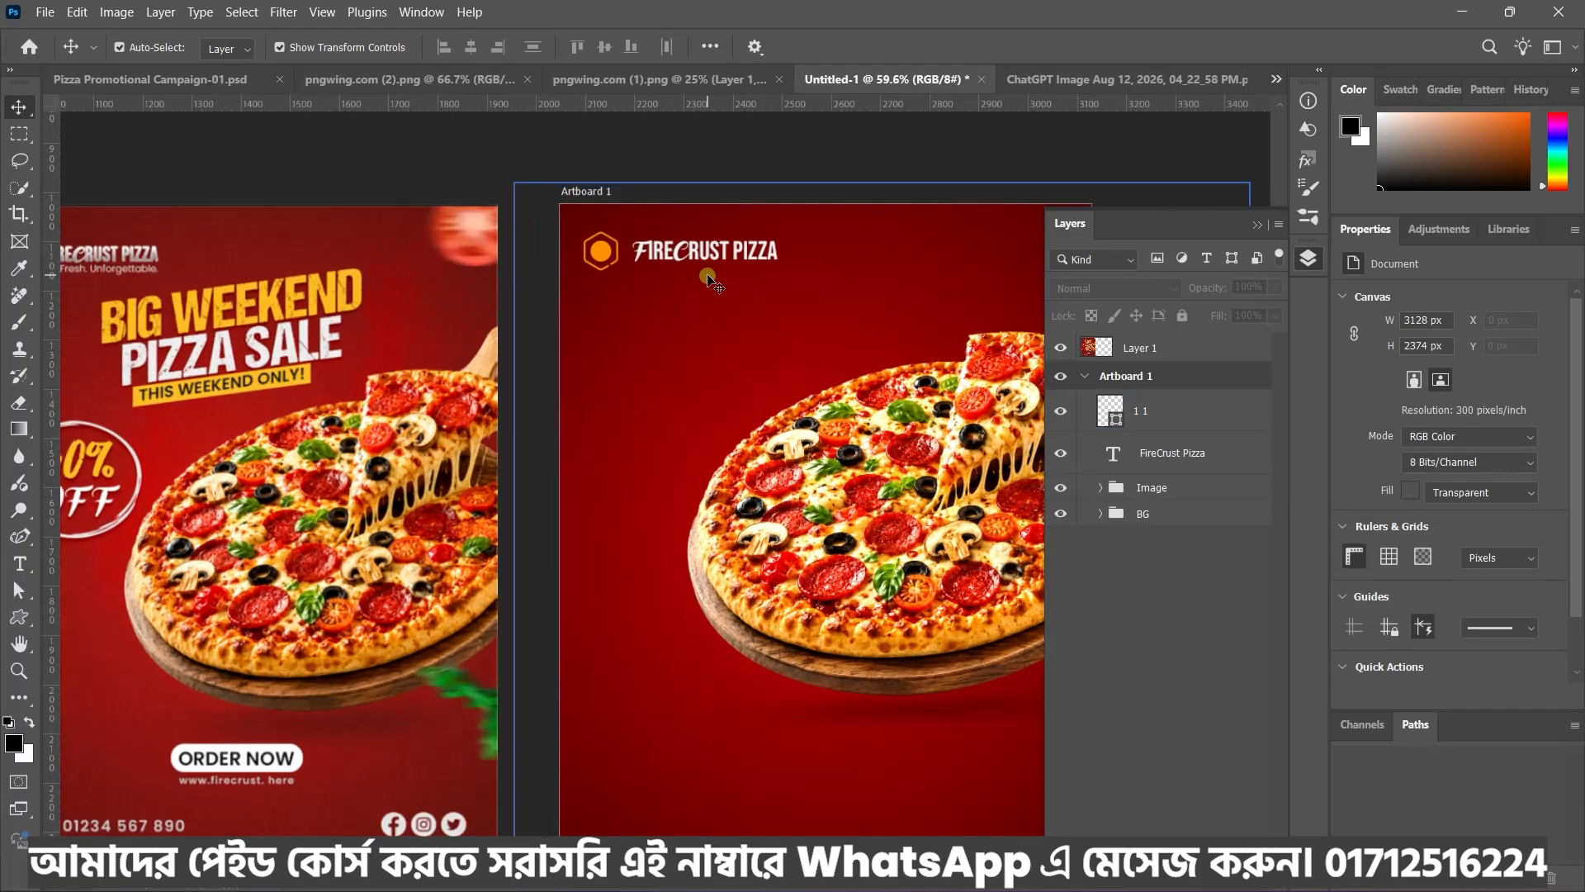
scroll(702, 272, down, 1)
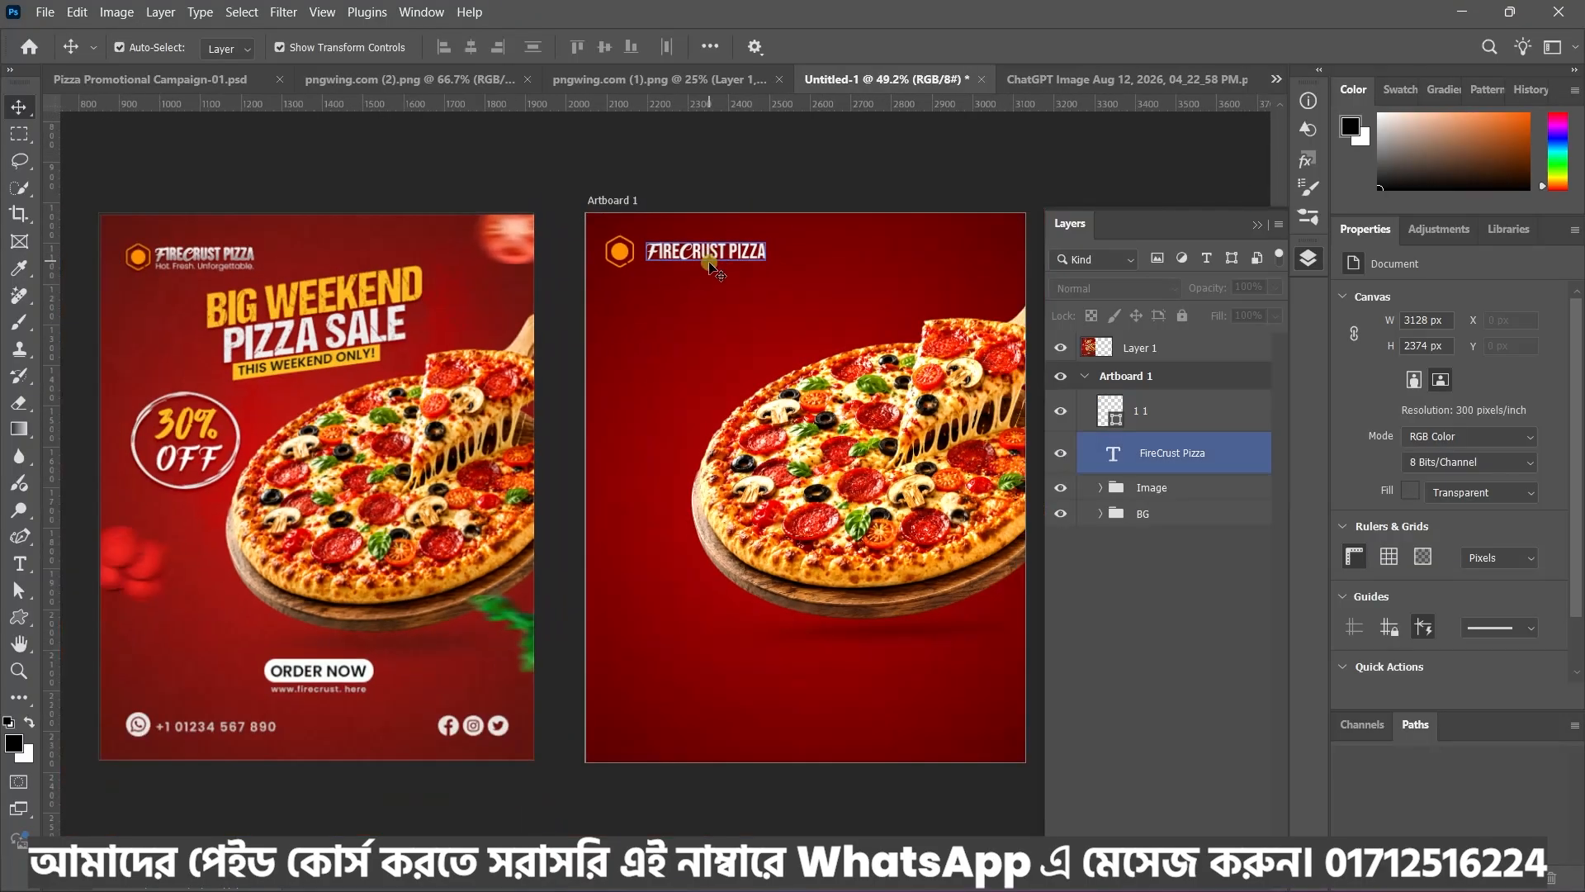
scroll(730, 276, up, 1)
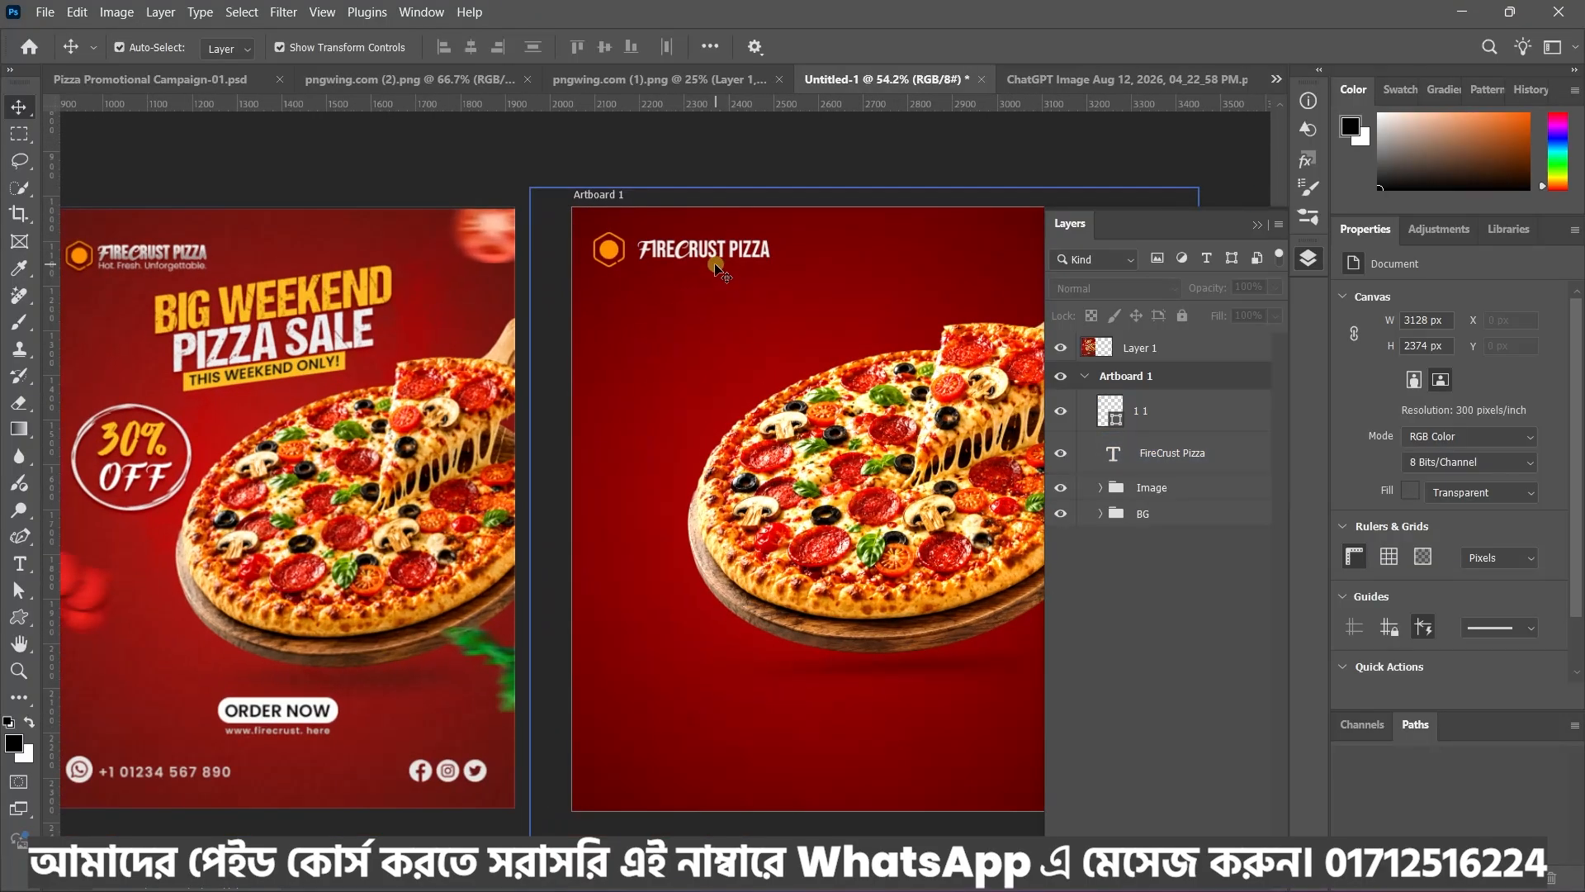
click(717, 270)
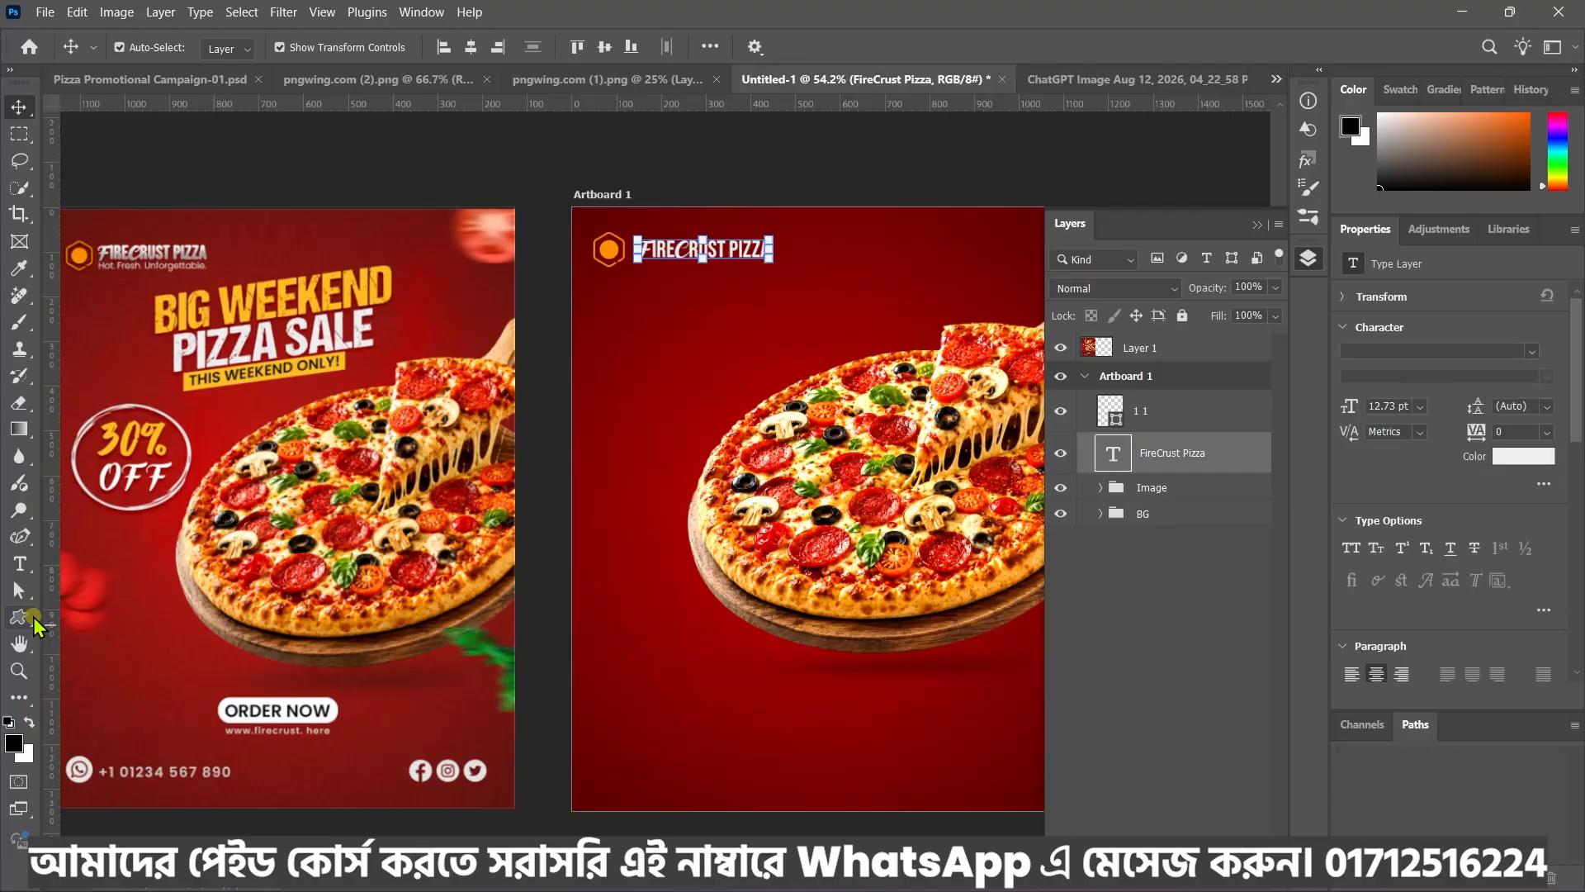
click(734, 247)
drag(730, 251, 730, 291)
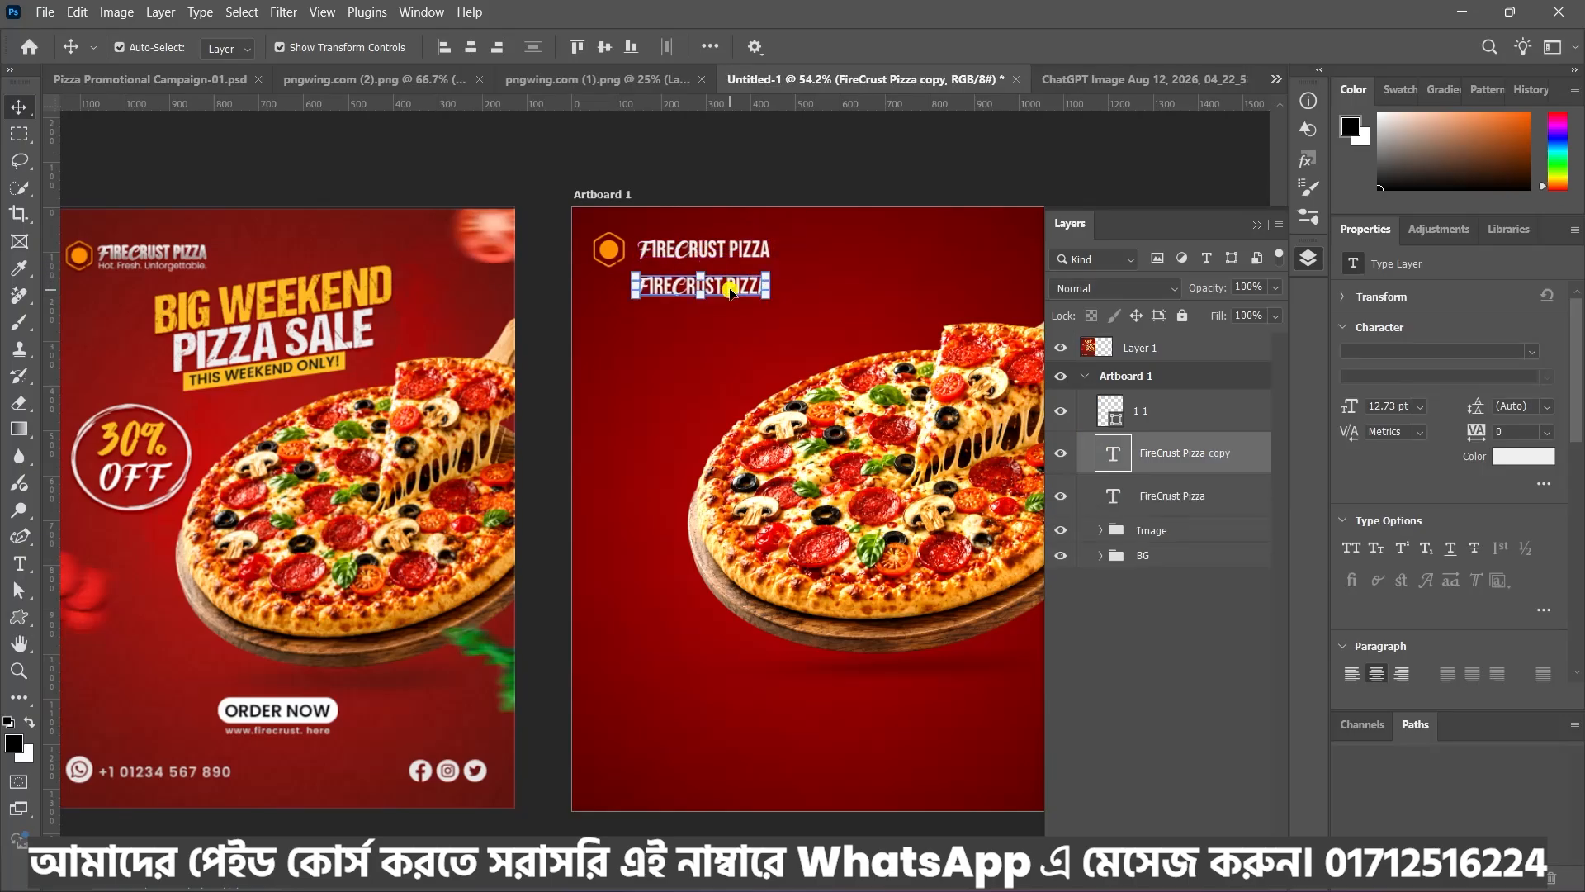
Replace the copied text with the clipboard tagline "Hot. Fresh. Unforgettable." and commit it
double_click(730, 289)
key(BackSpace)
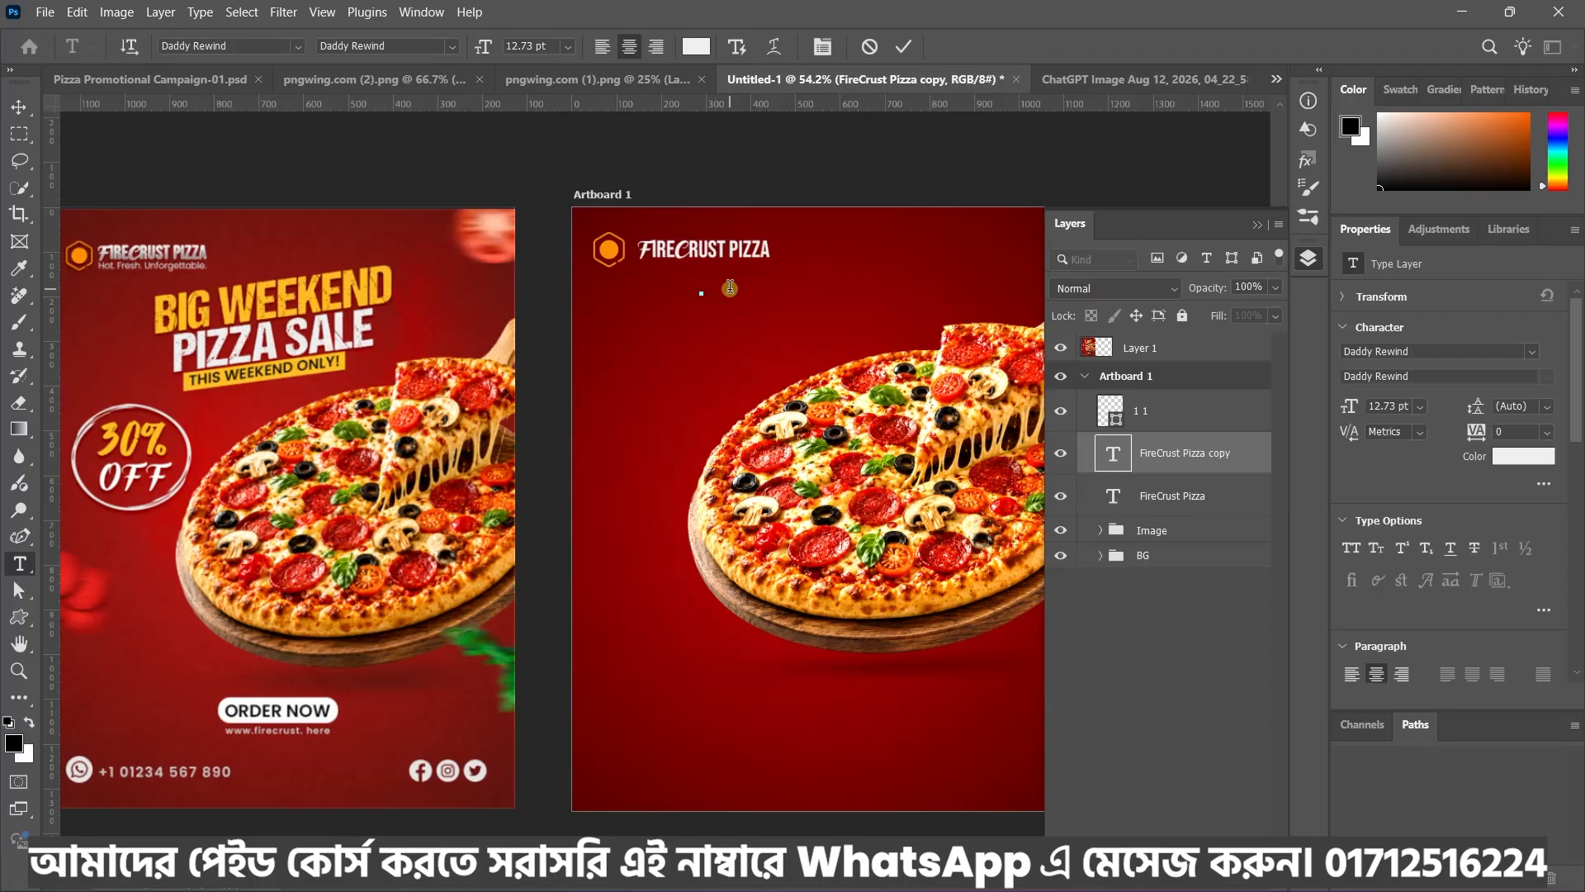
key(super+v)
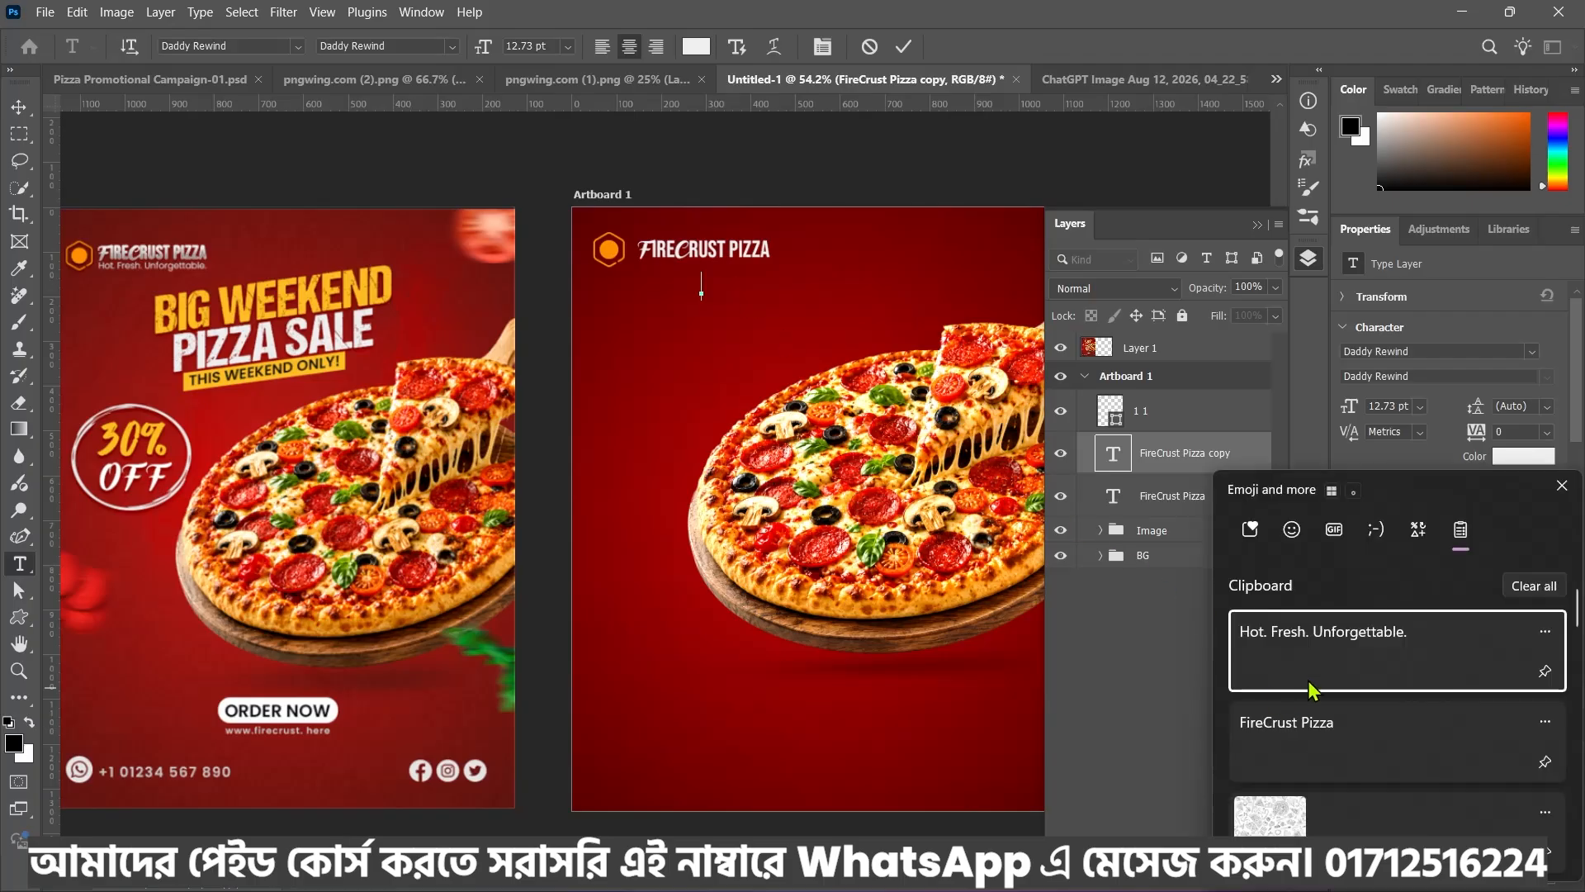
click(1302, 647)
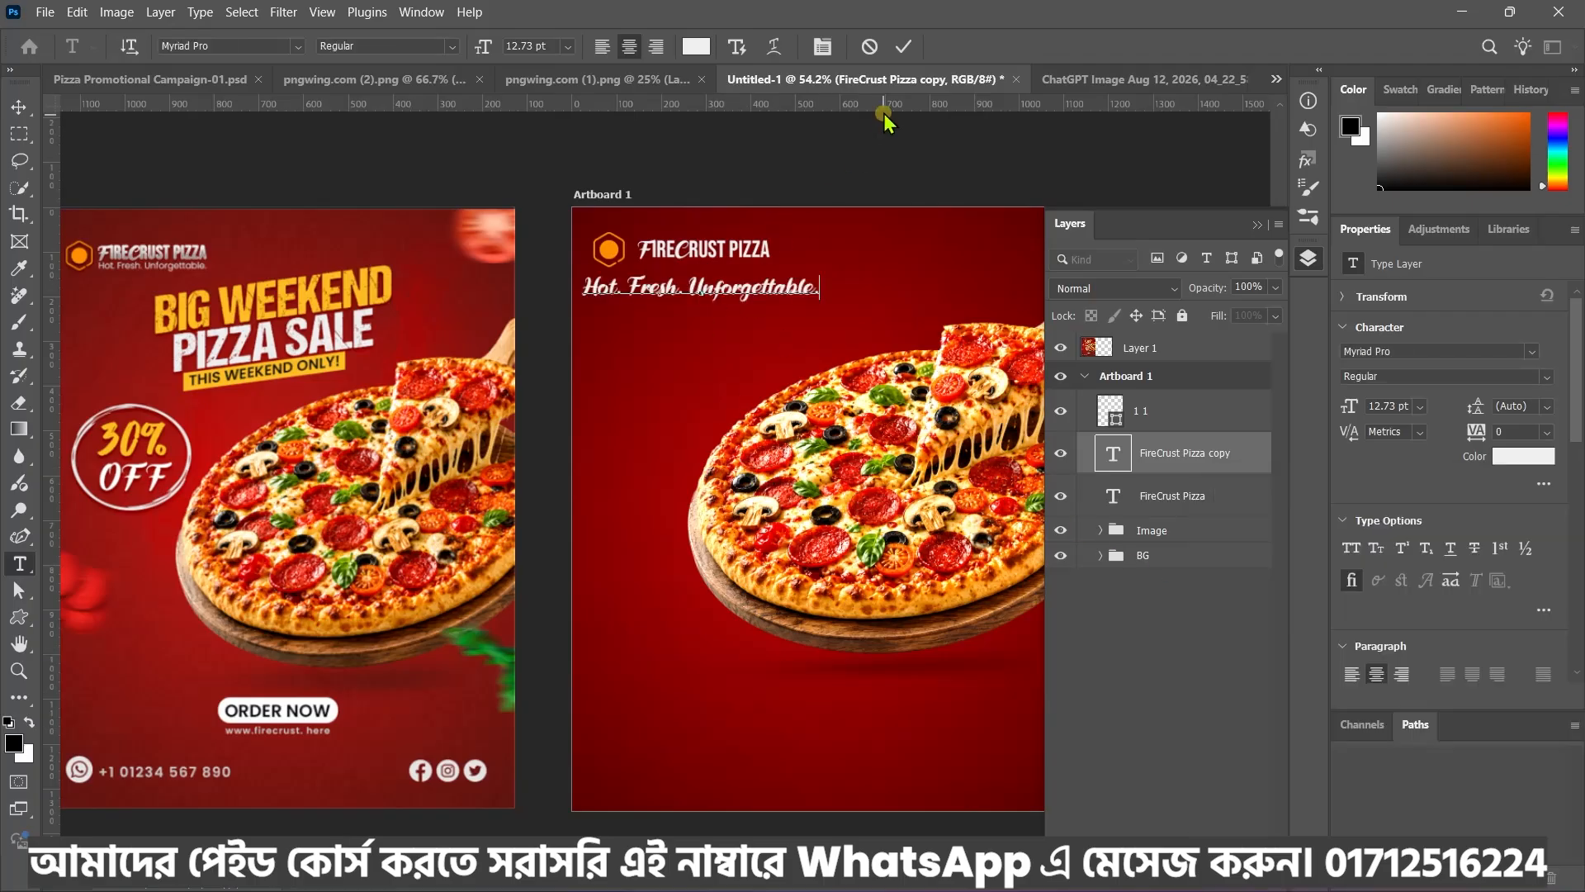
click(902, 46)
Move the tagline close beneath the brand name, starting near the name's left edge, and deselect it
key(v)
drag(656, 295, 704, 289)
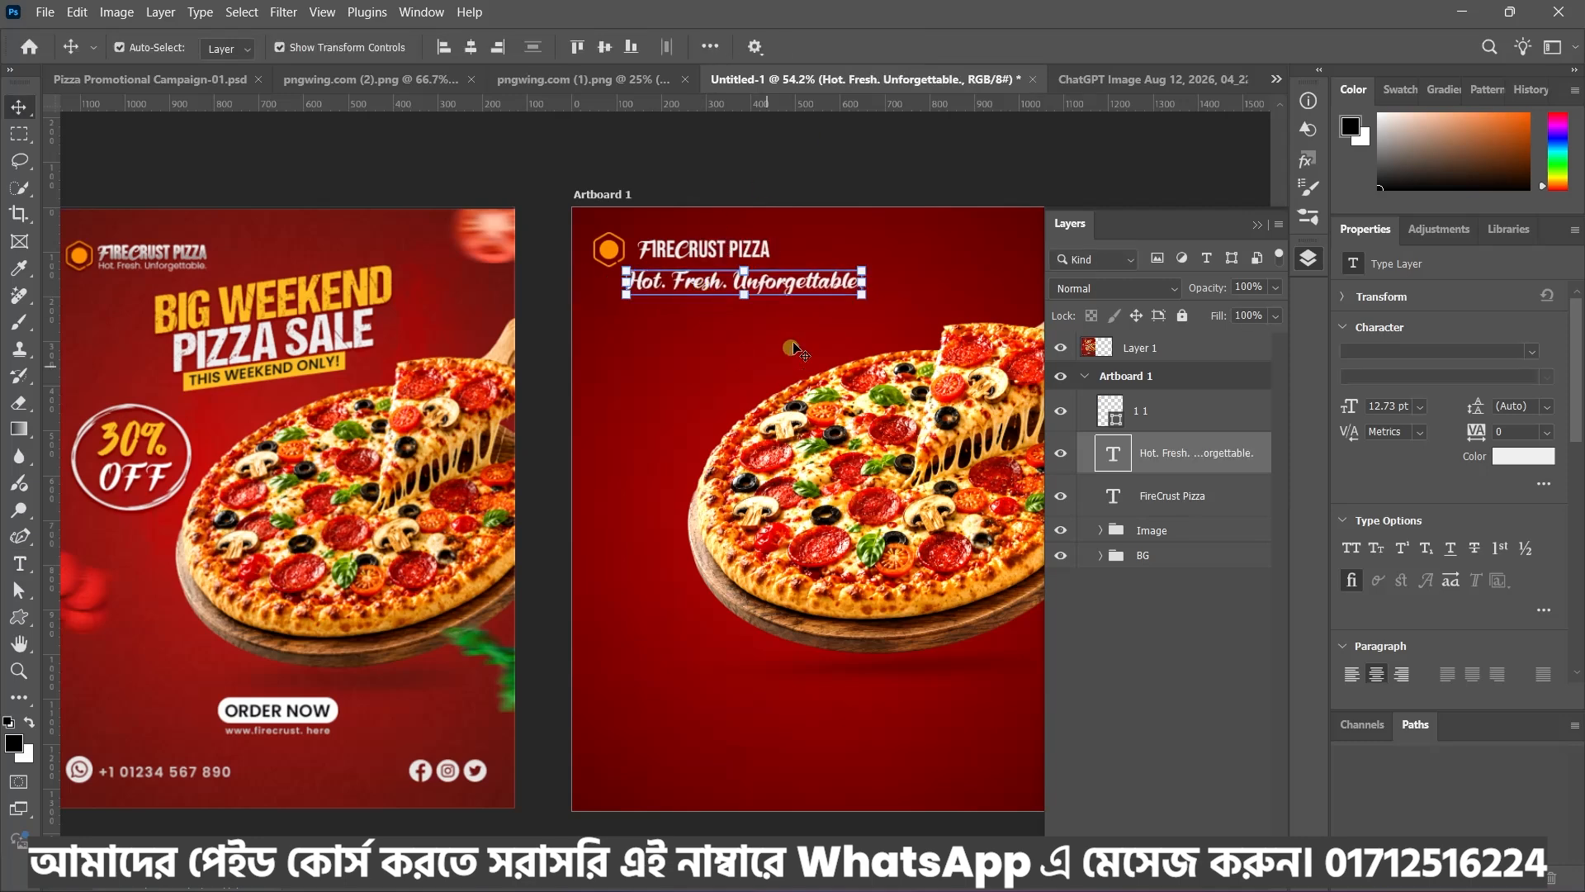
click(859, 185)
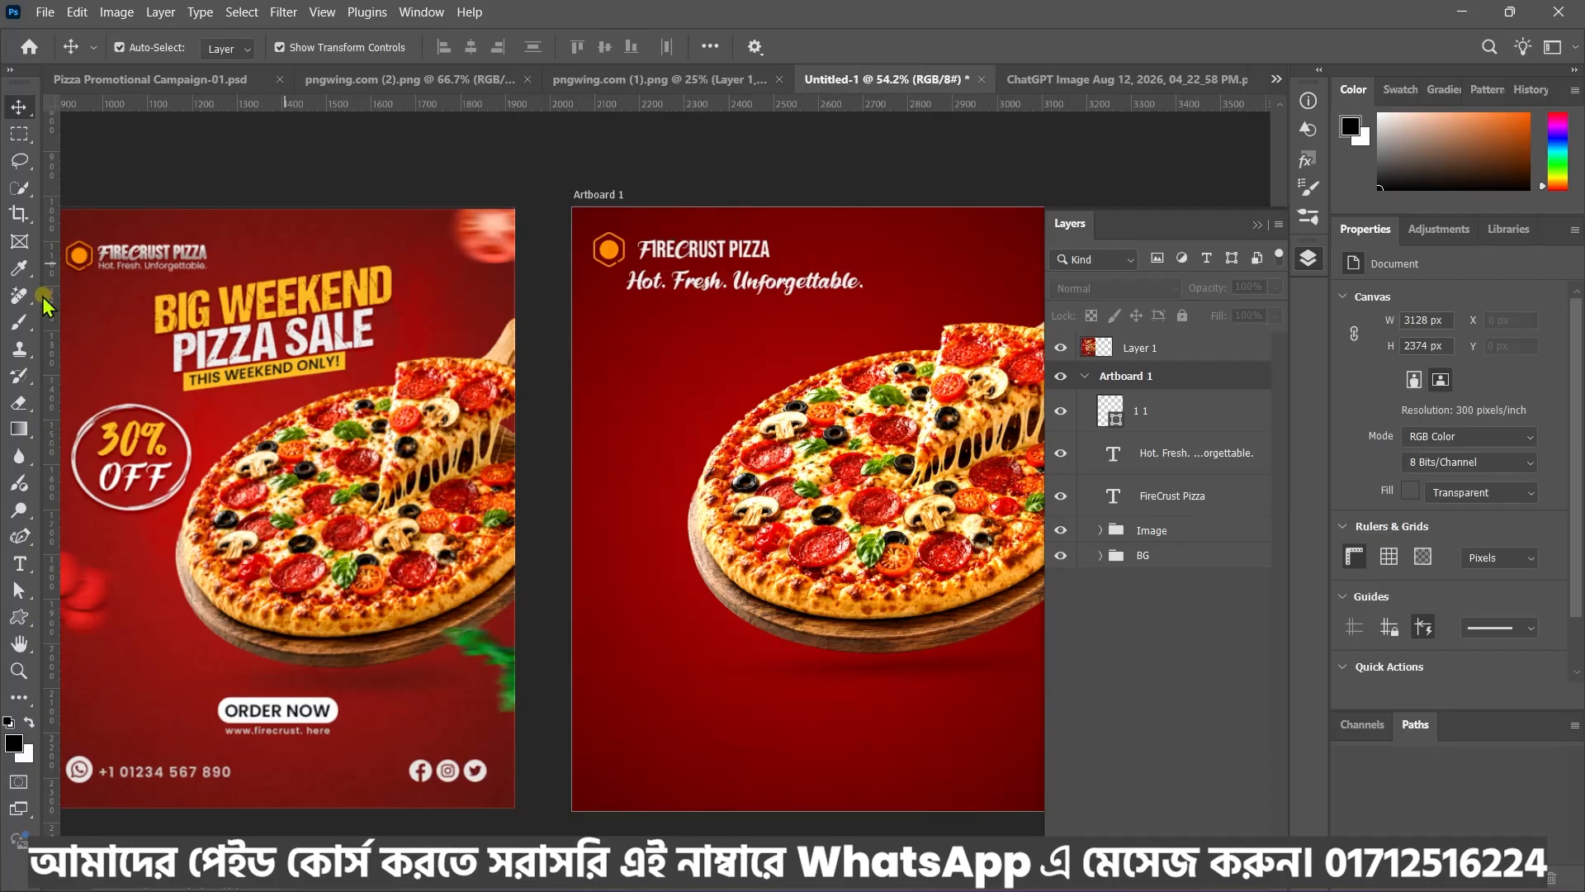
Set the font of the tagline "Hot. Fresh. Unforgettable." to Poppins ExtraLight
click(83, 293)
click(805, 359)
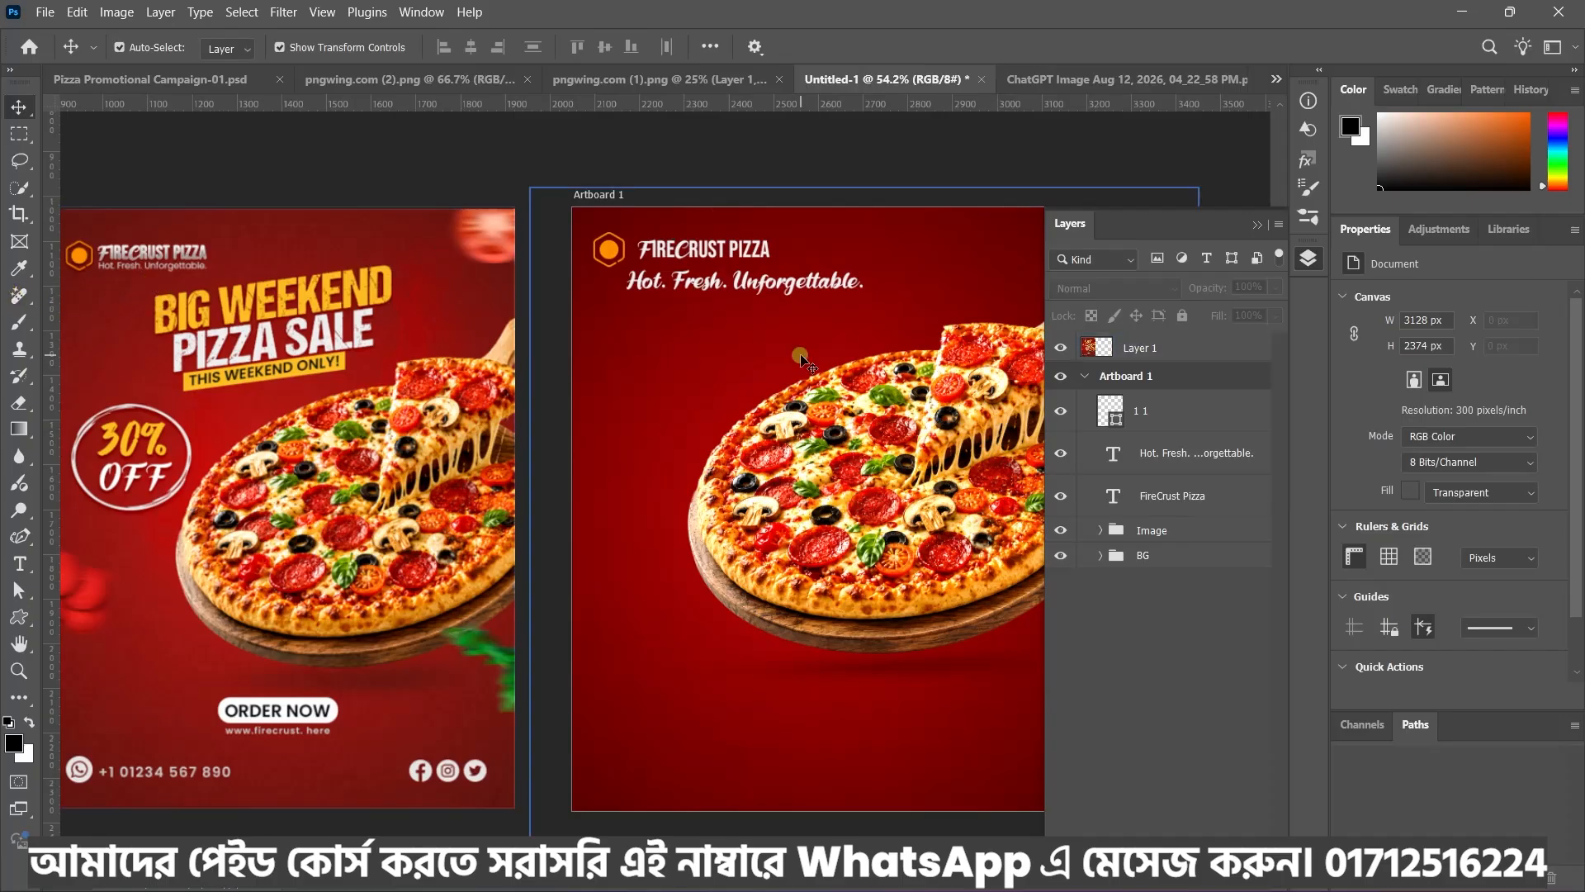
click(756, 289)
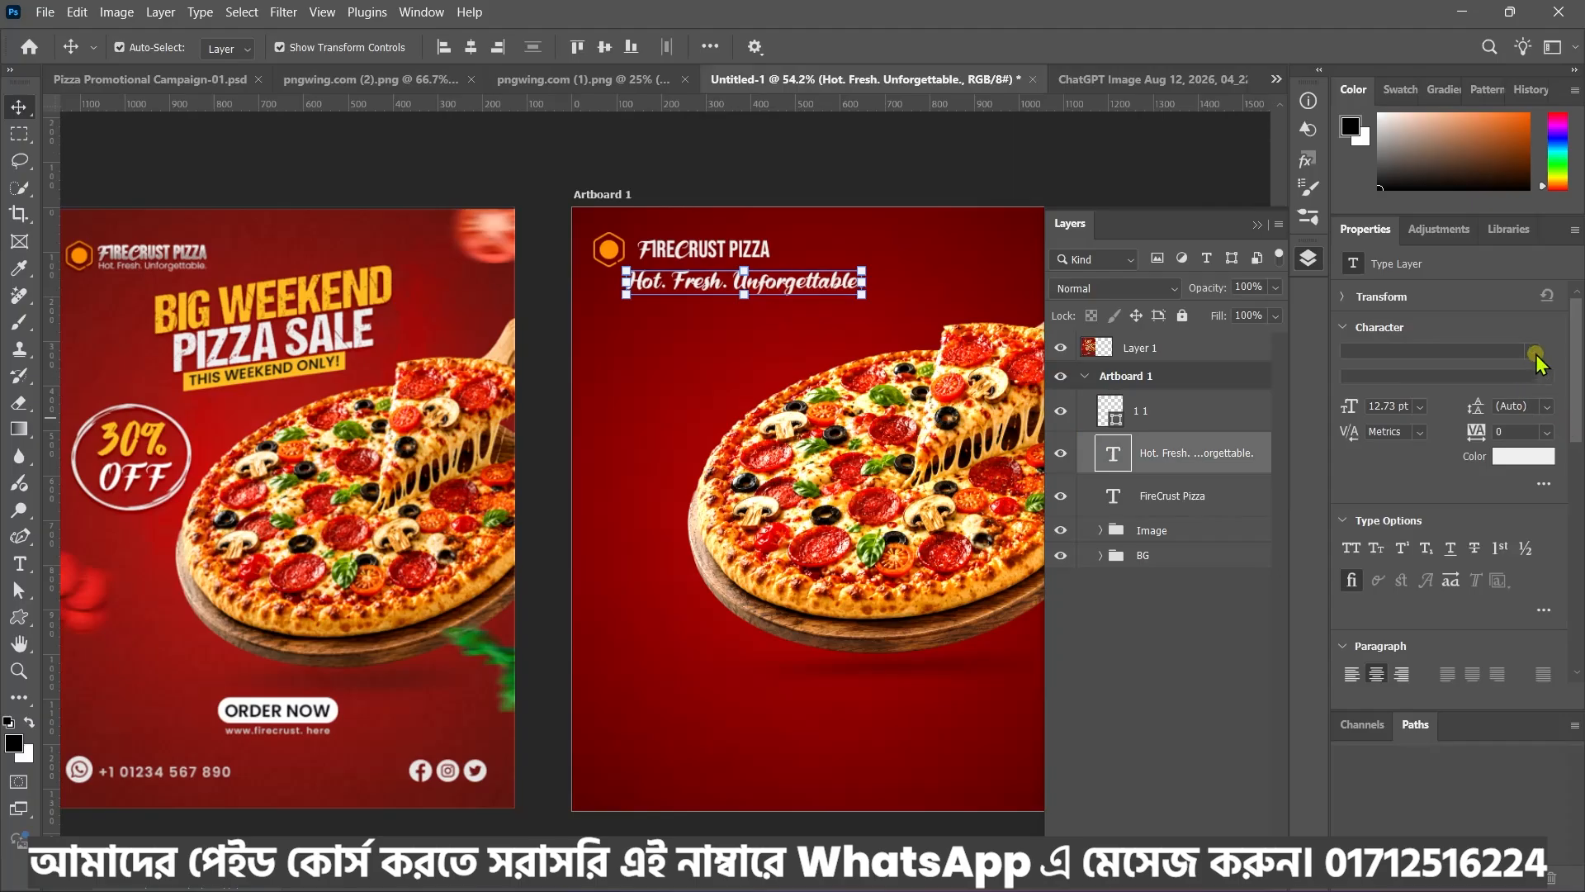
click(1532, 351)
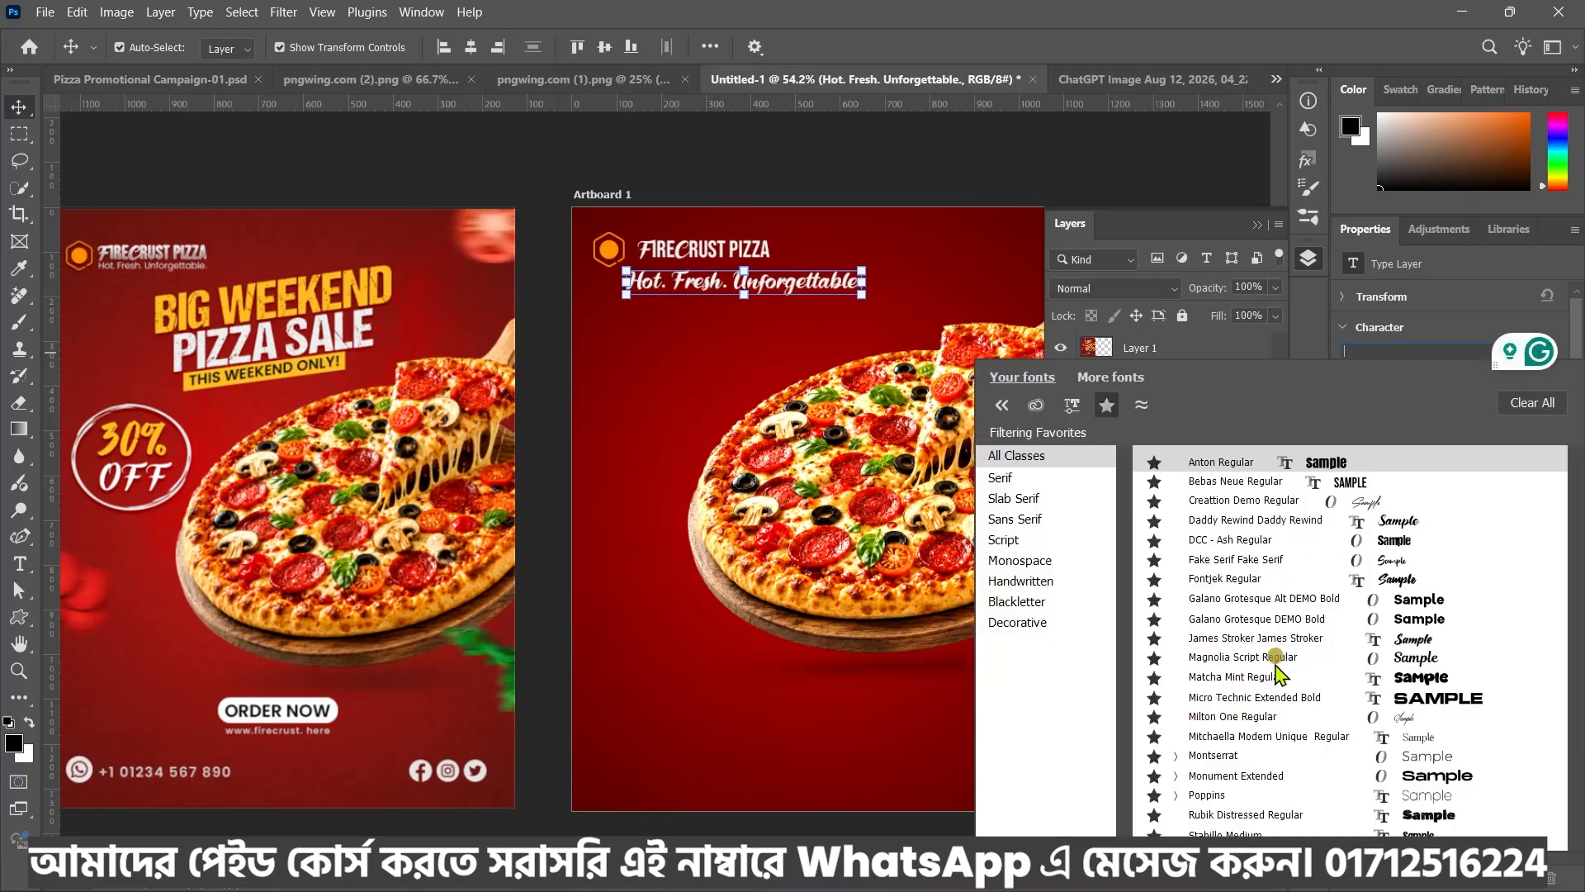
click(1210, 796)
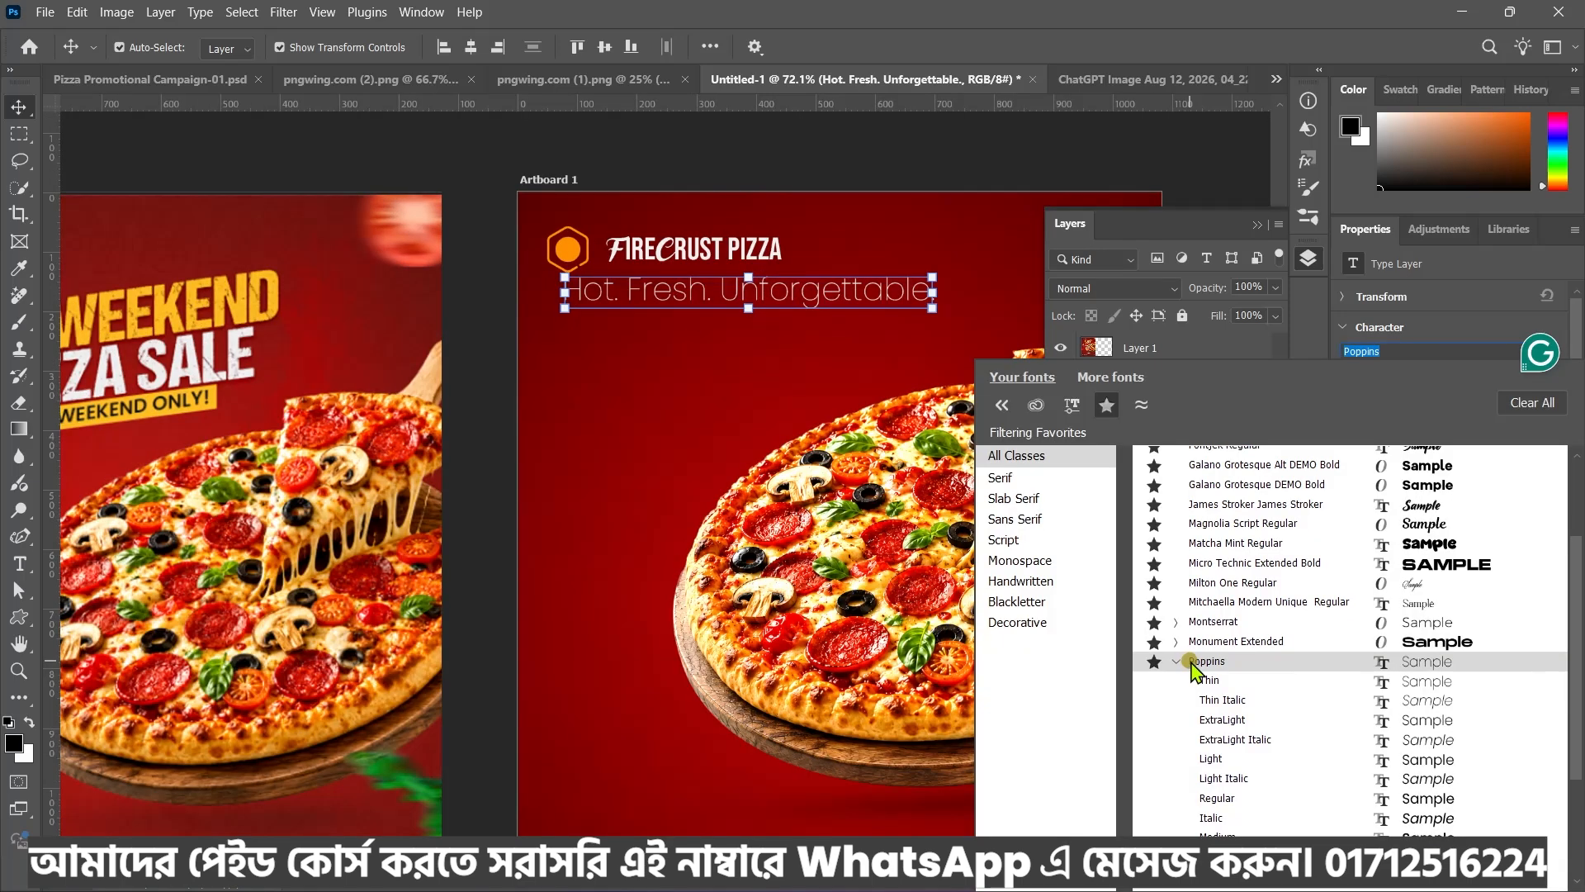
key(Down)
key(Down)
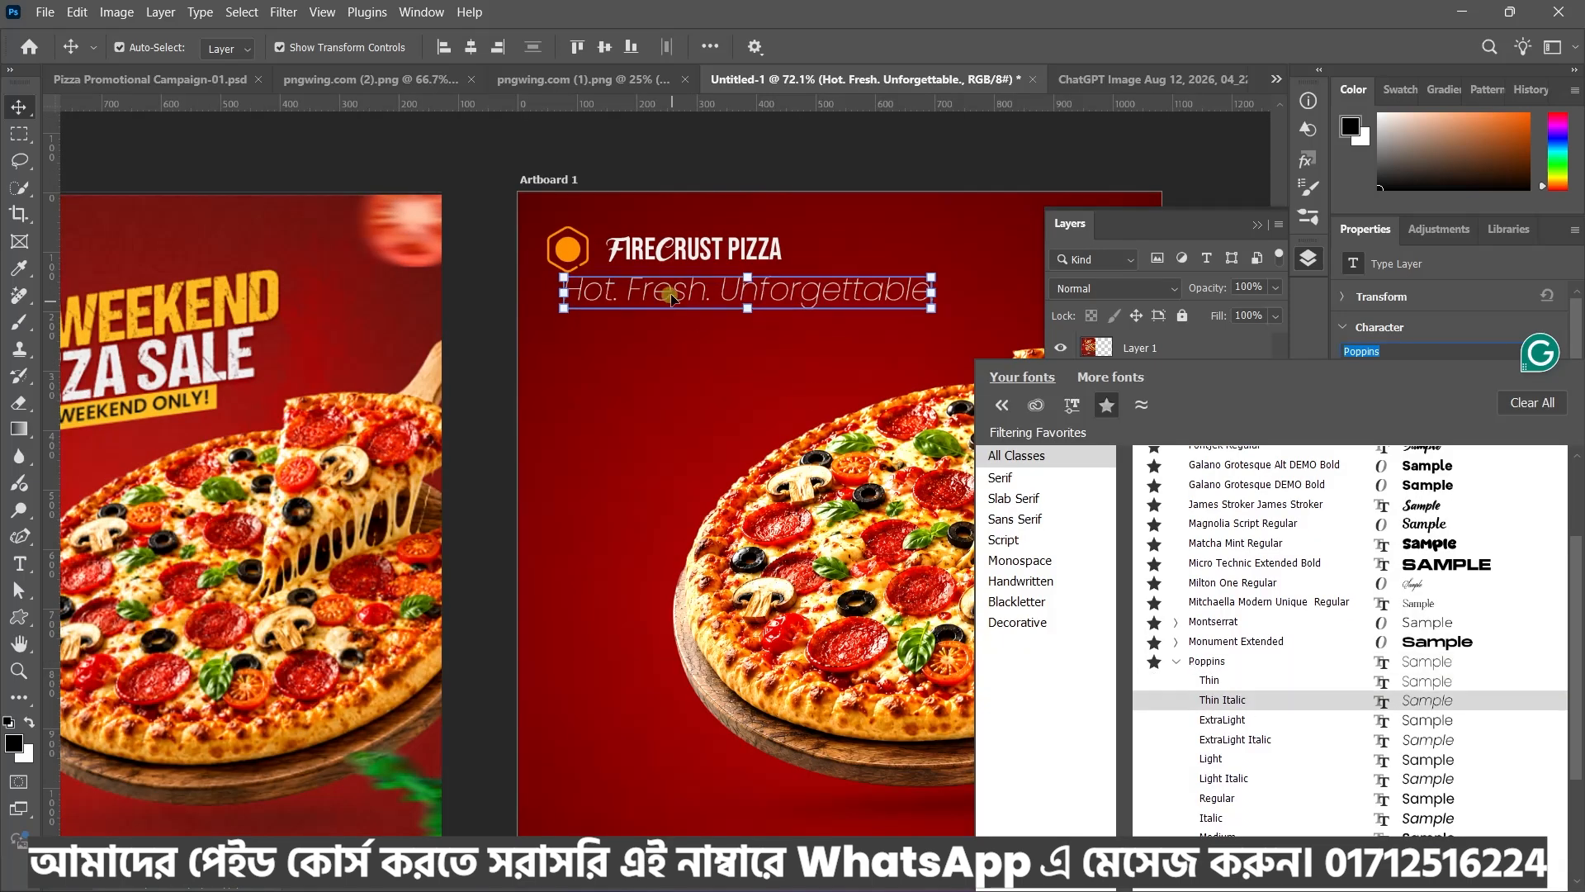
click(1256, 725)
Scale the tagline down proportionally to about 53% beneath the brand name, commit it and set its weight to Regular
drag(936, 292, 784, 283)
scroll(860, 307, down, 1)
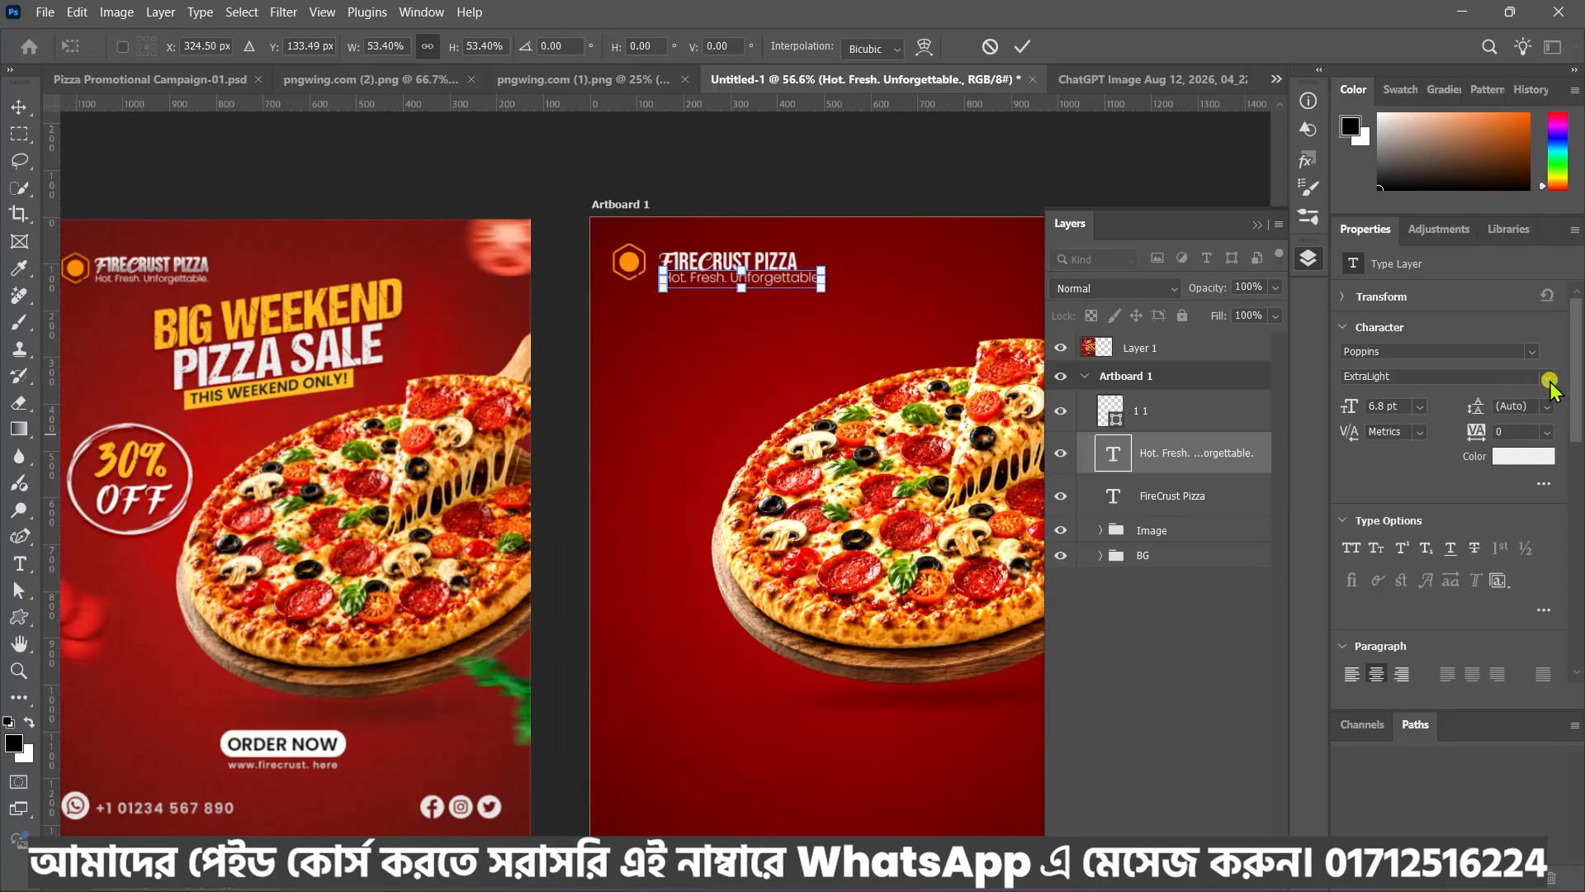
click(1022, 47)
click(1546, 377)
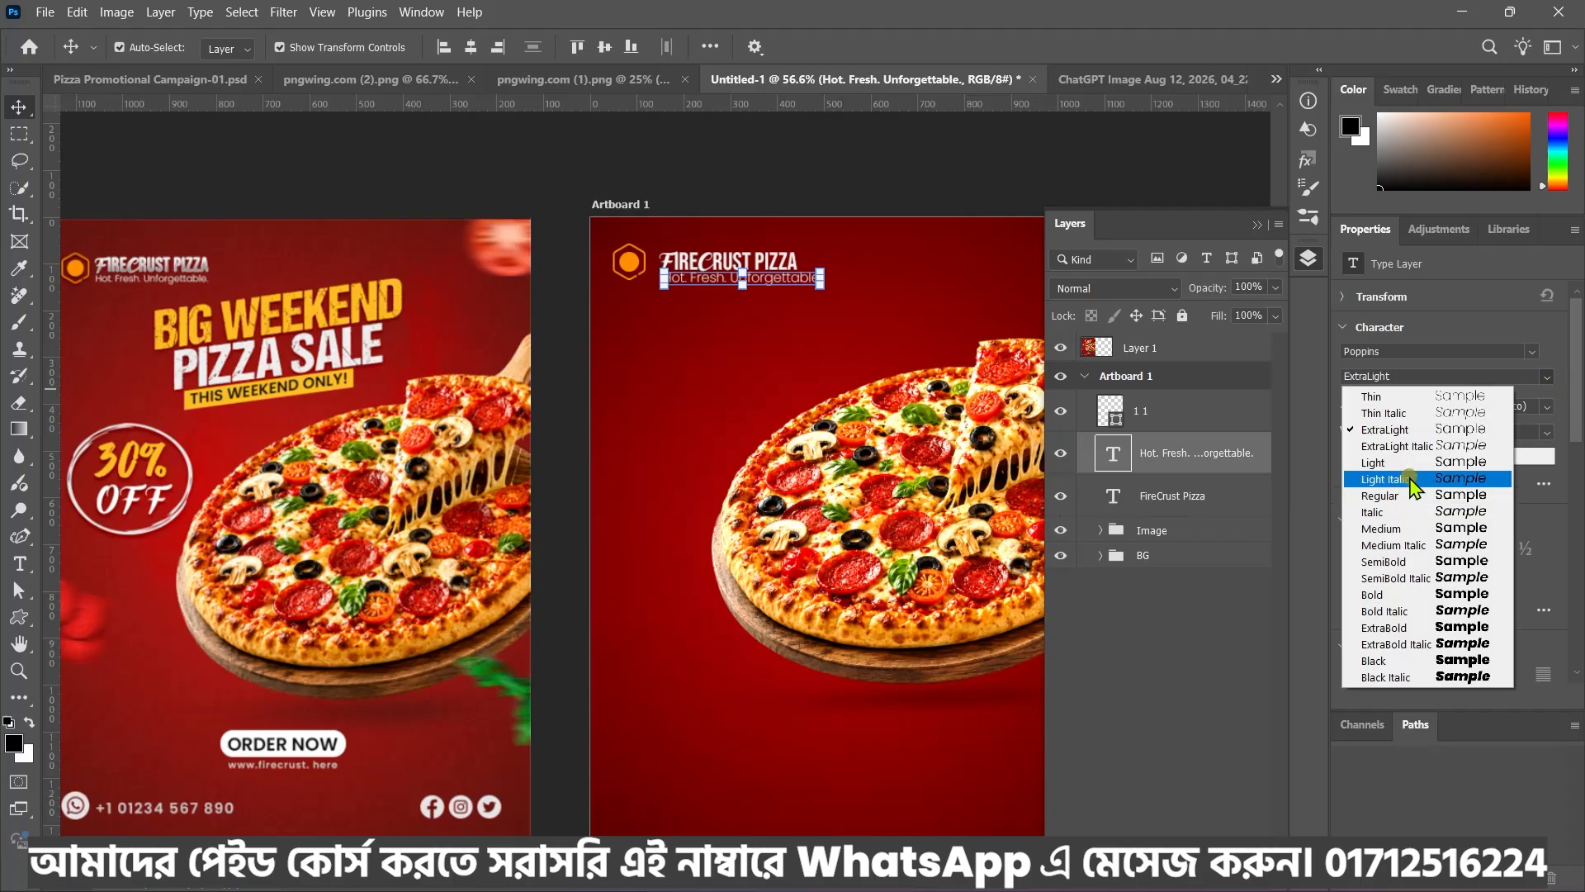
click(1404, 496)
Scale the tagline to about 83% so its width matches the FireCrust Pizza text above, and commit the transform
scroll(692, 303, up, 3)
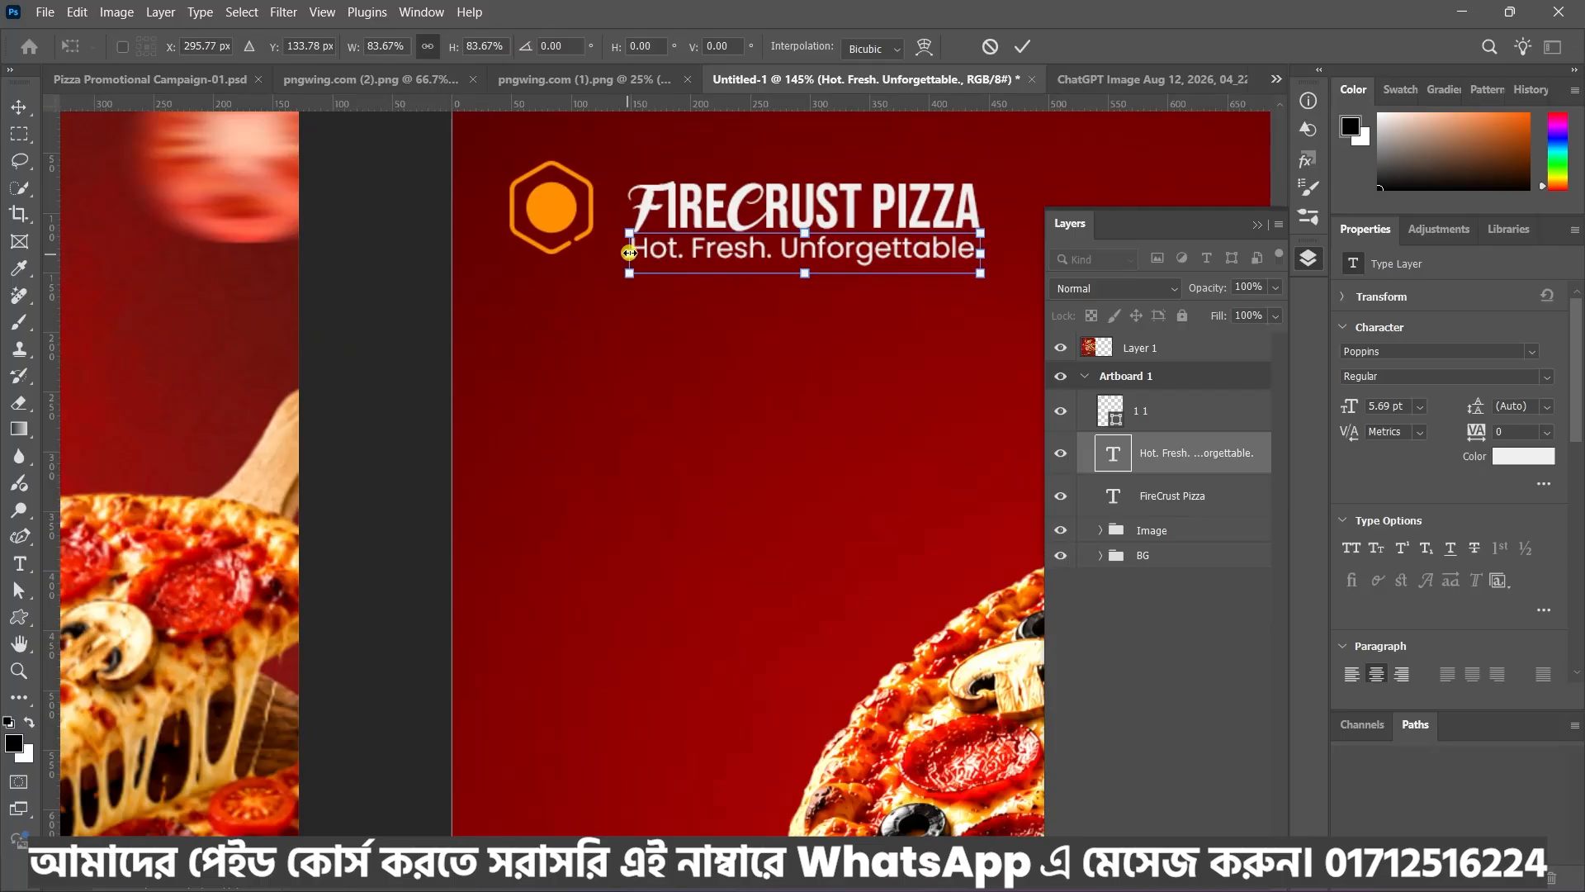
drag(625, 253, 631, 252)
scroll(749, 287, down, 2)
scroll(764, 326, down, 2)
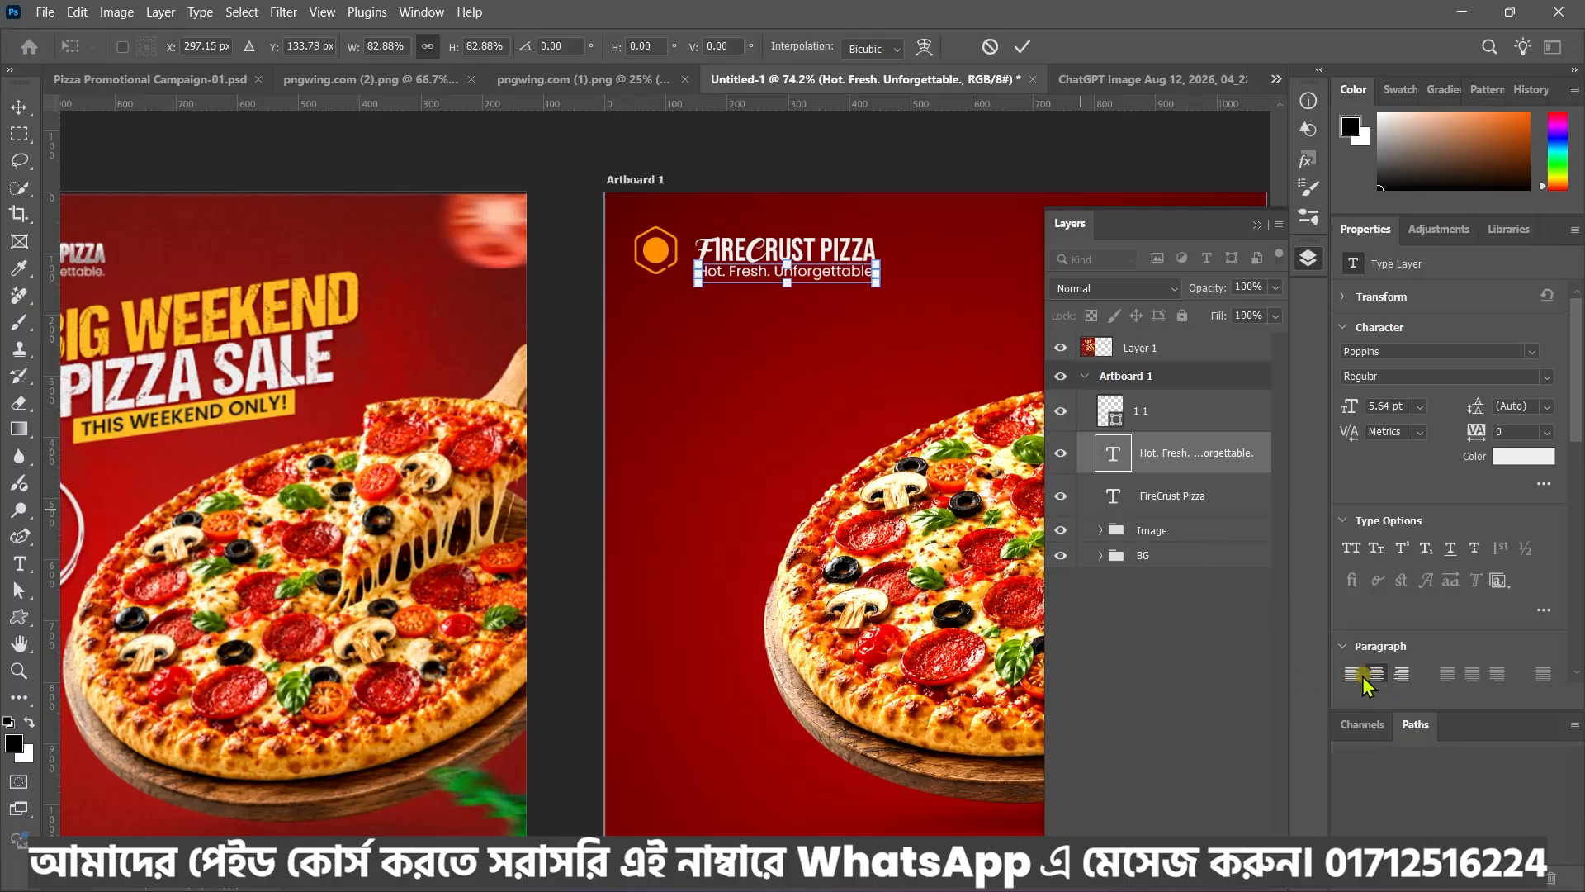
click(1024, 47)
Left-align the paragraph text of both the tagline and the FireCrust Pizza layer
click(1351, 675)
scroll(786, 290, up, 2)
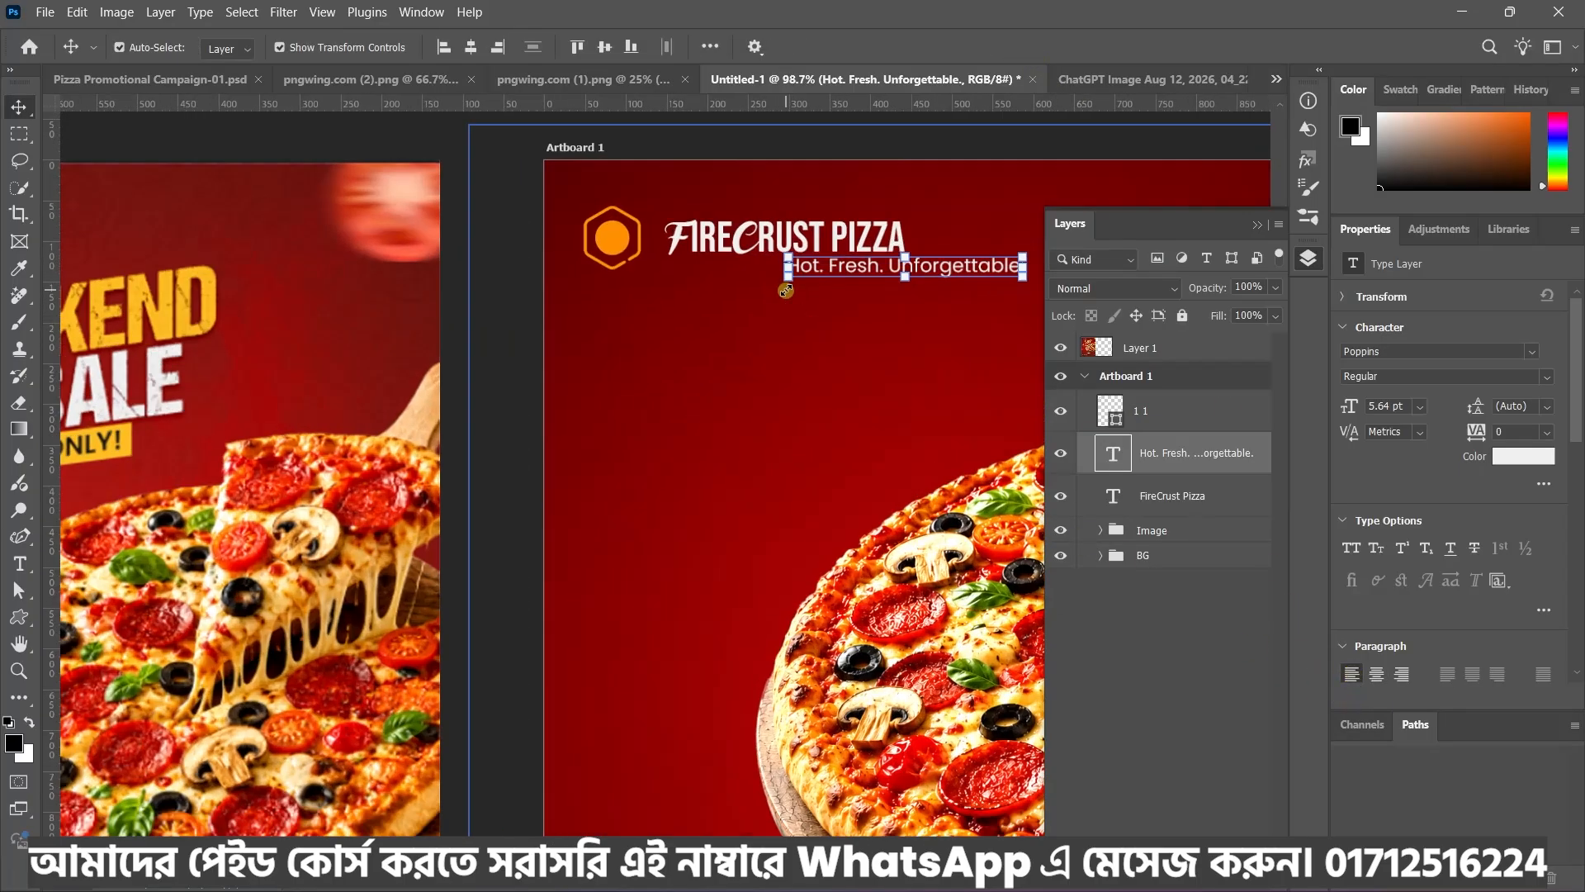
click(752, 248)
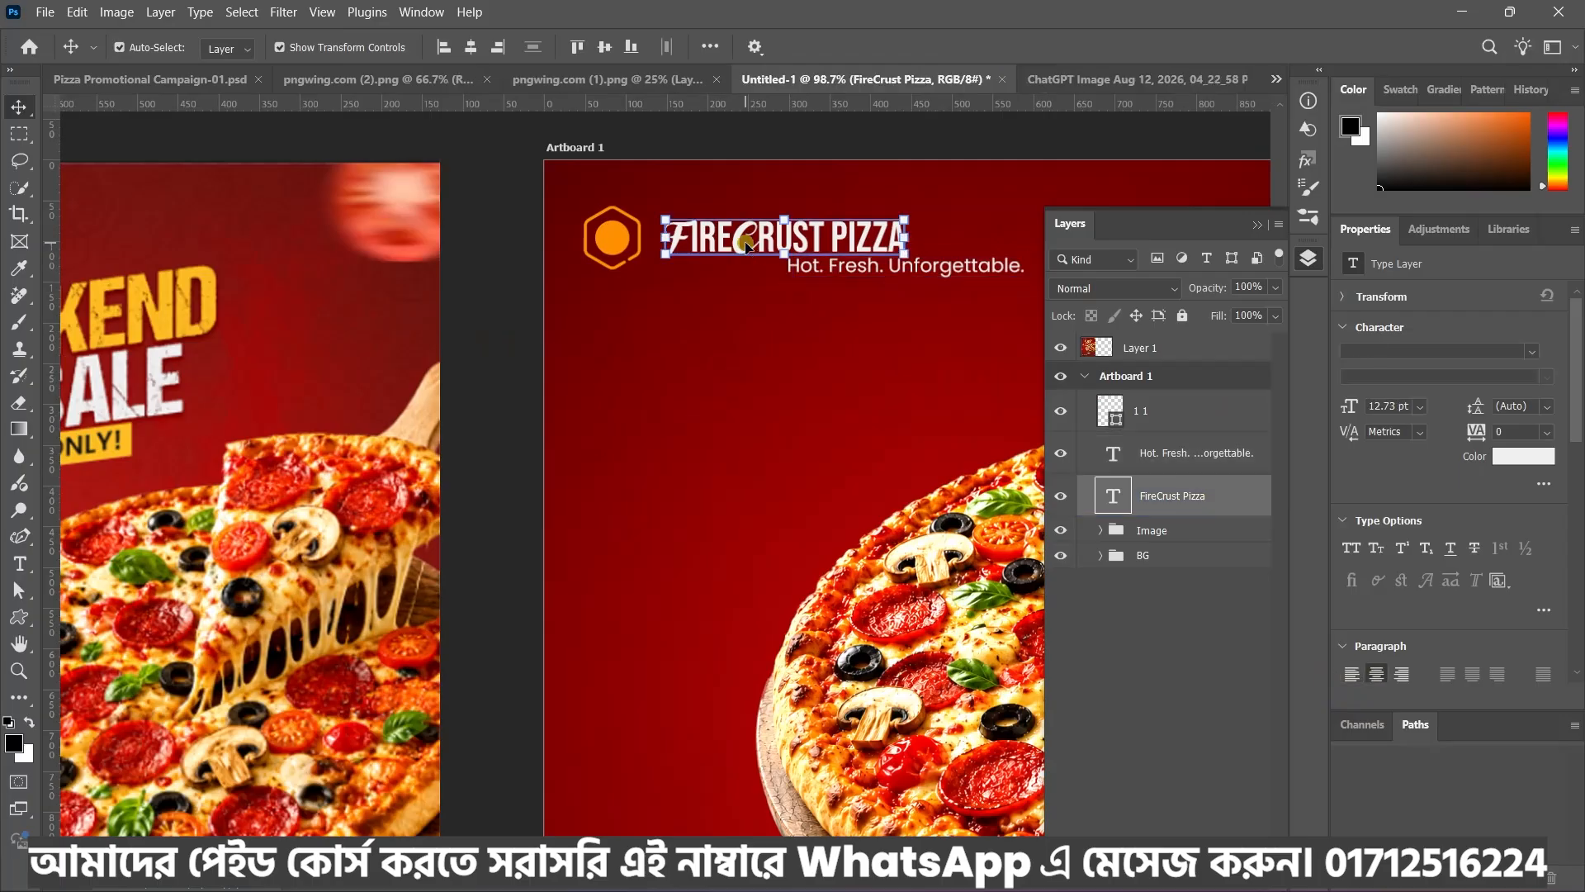
click(1351, 676)
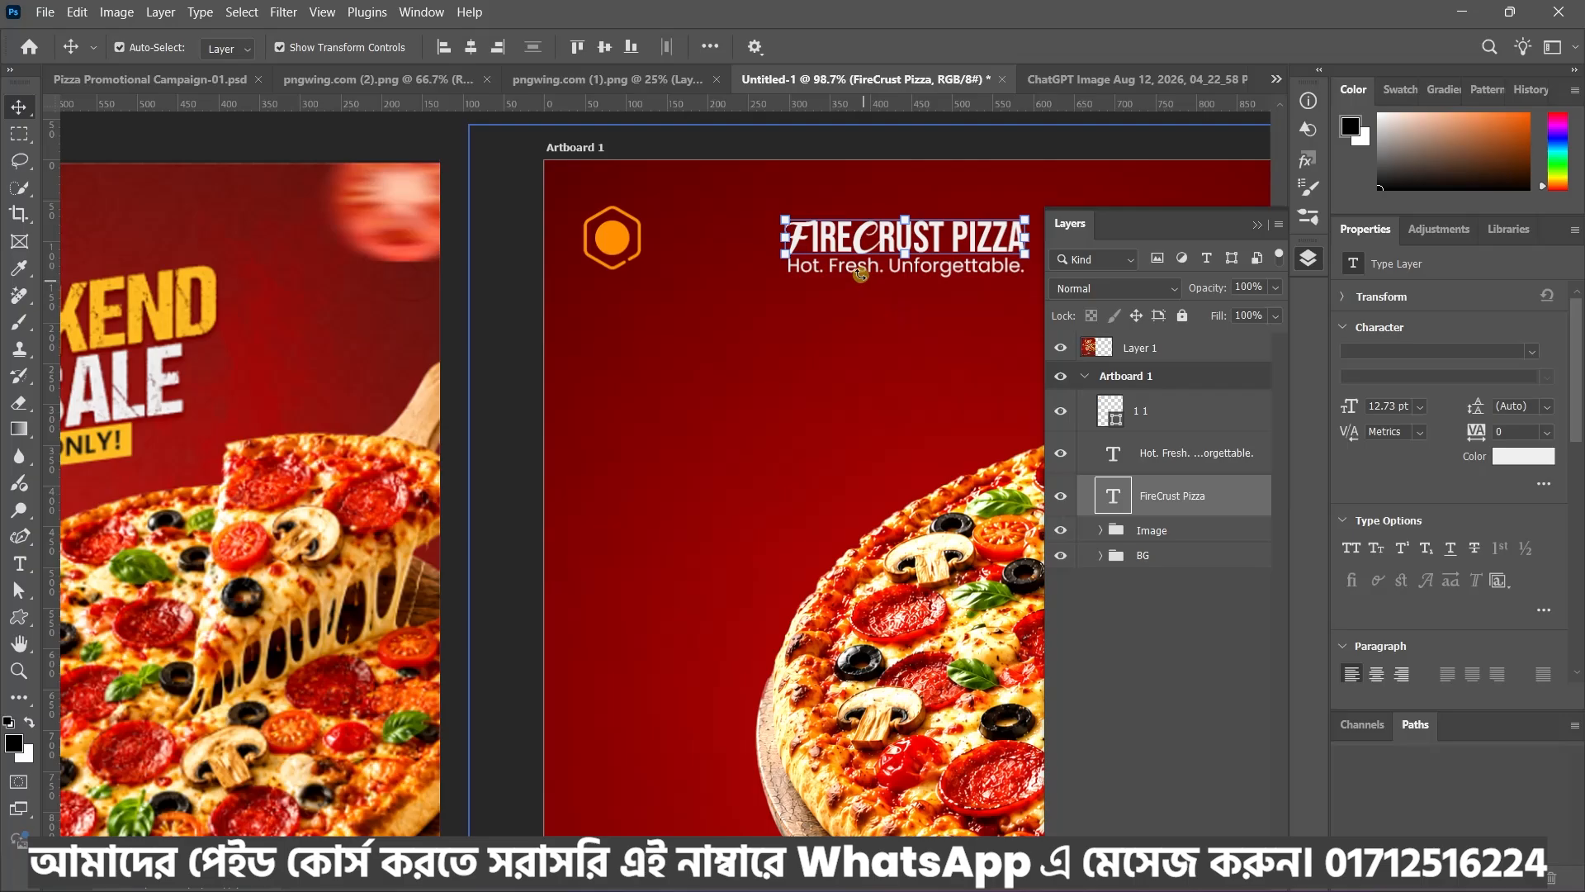
Select the brand name and tagline together, move them back beside the hexagon icon and deselect them
click(859, 246)
scroll(856, 242, up, 4)
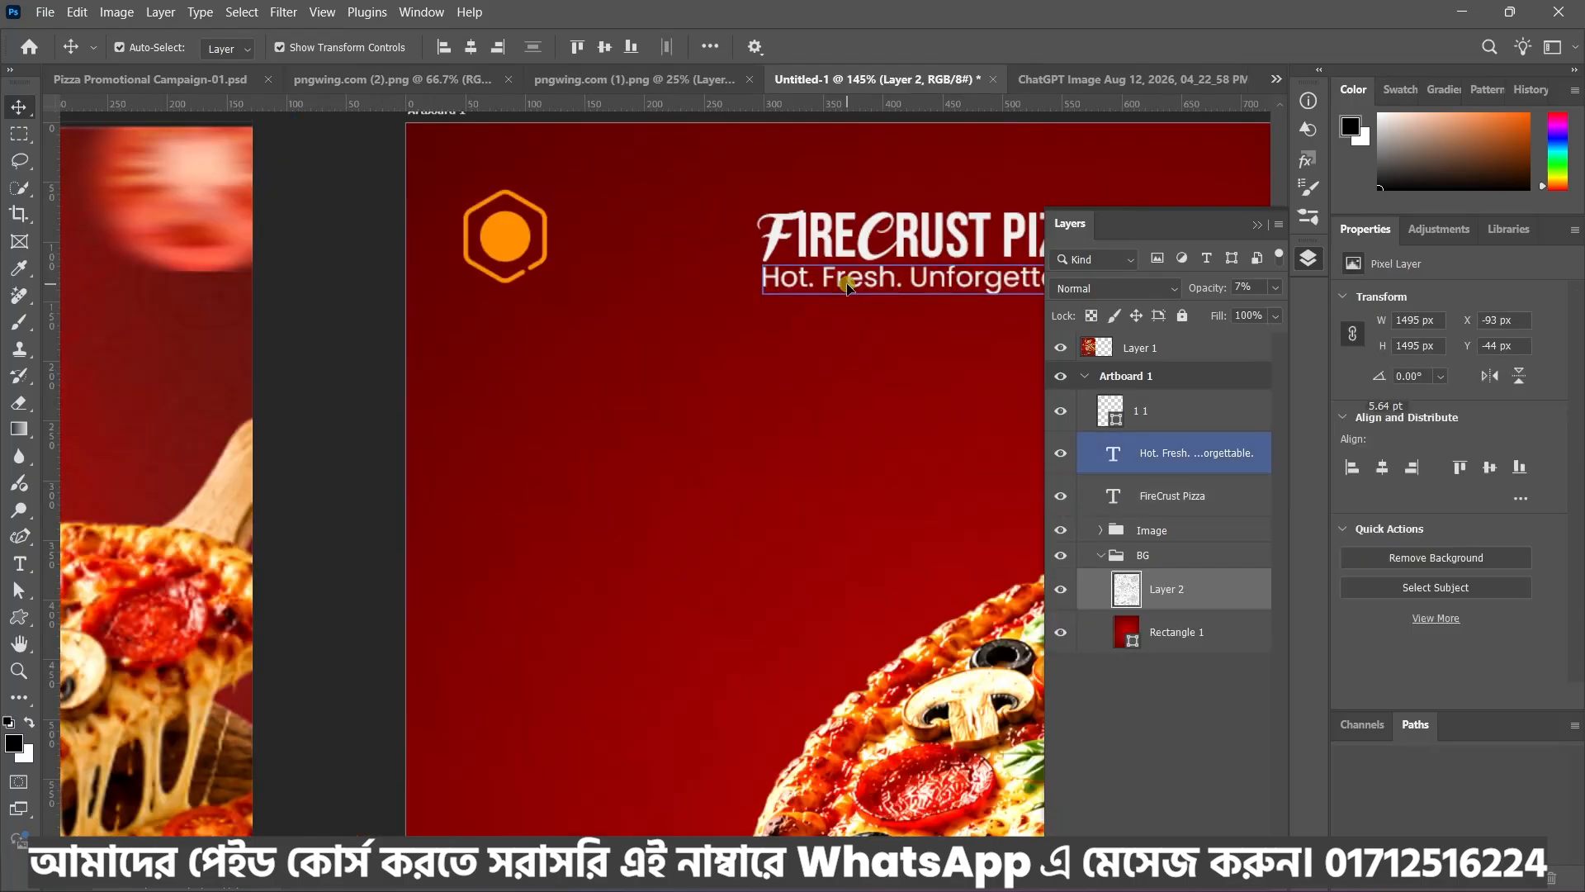
click(847, 282)
shift+click(836, 240)
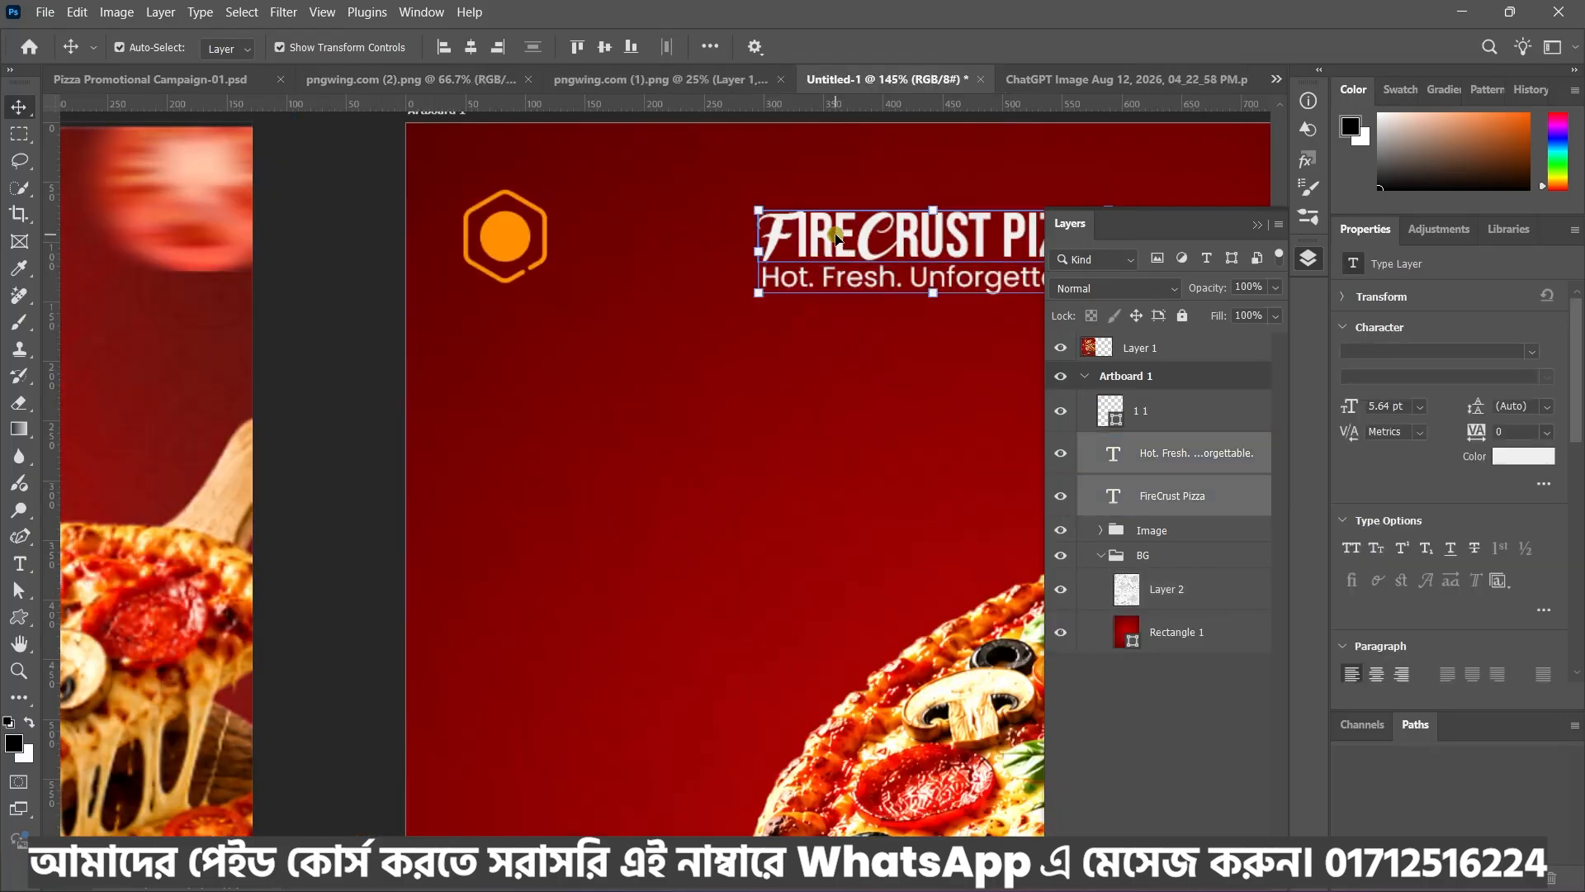
scroll(836, 239, down, 2)
drag(837, 240, 693, 228)
scroll(693, 228, down, 5)
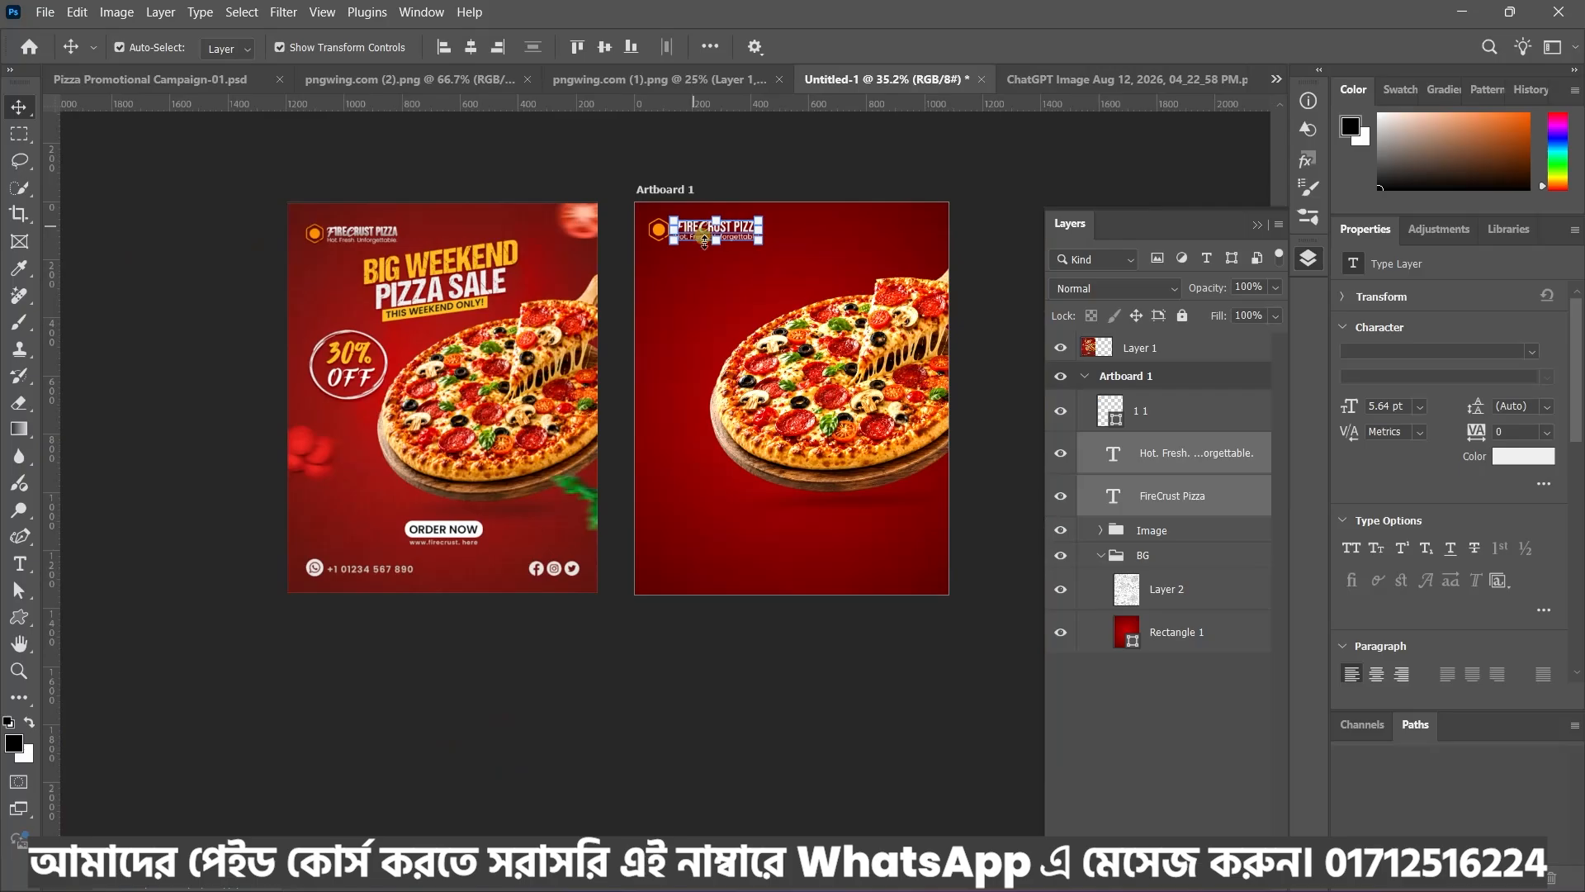
click(764, 659)
Examine the shading of the reference logo's lettering and compare it with the recreated logo
scroll(744, 229, up, 1)
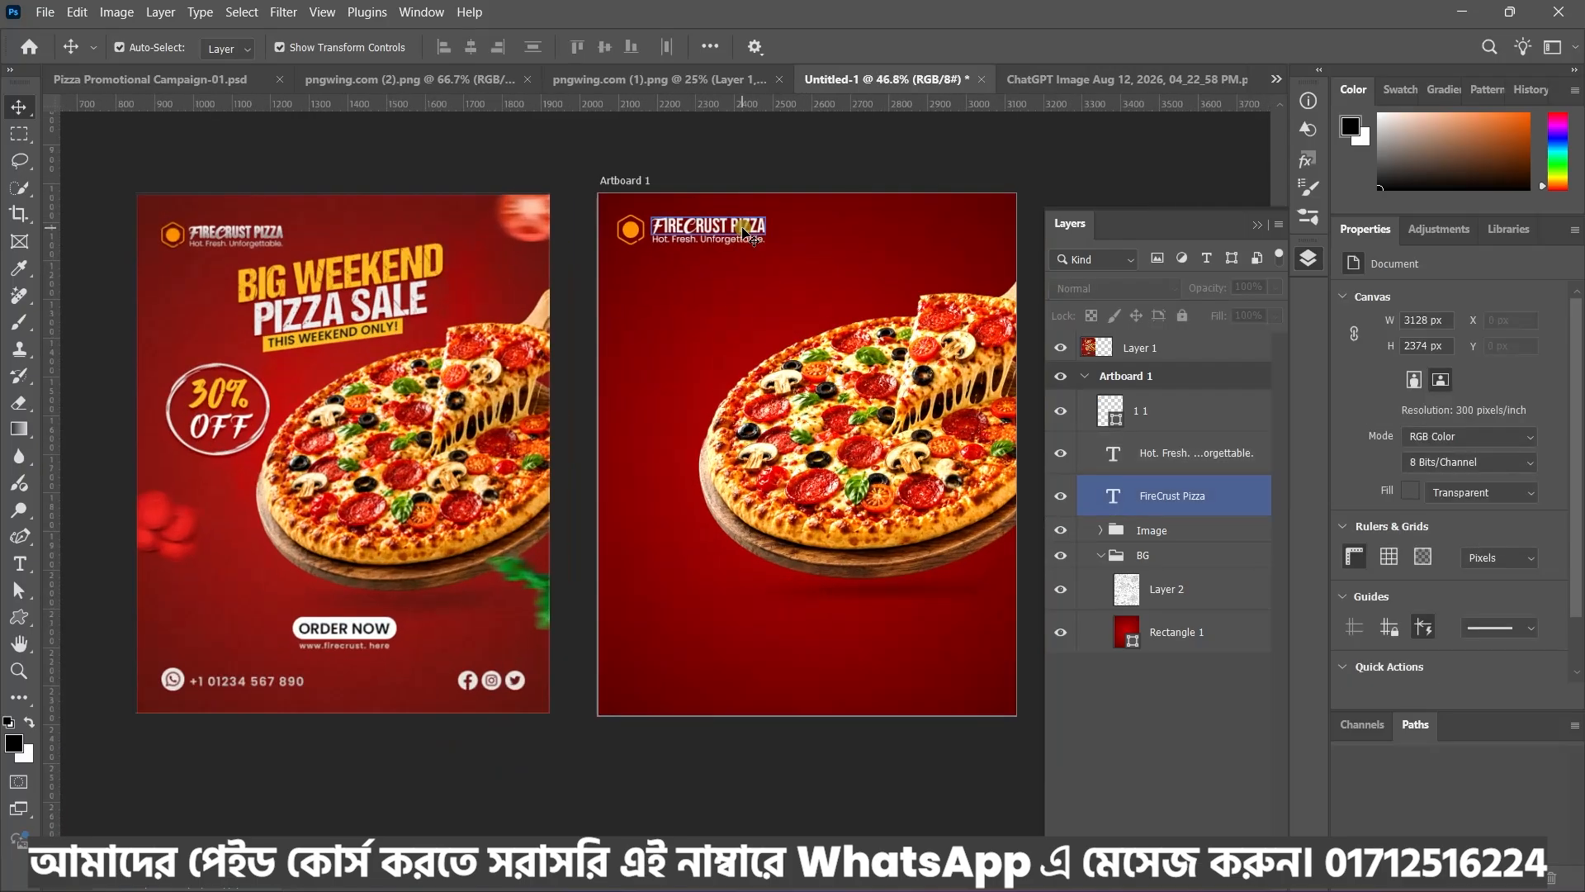
click(718, 353)
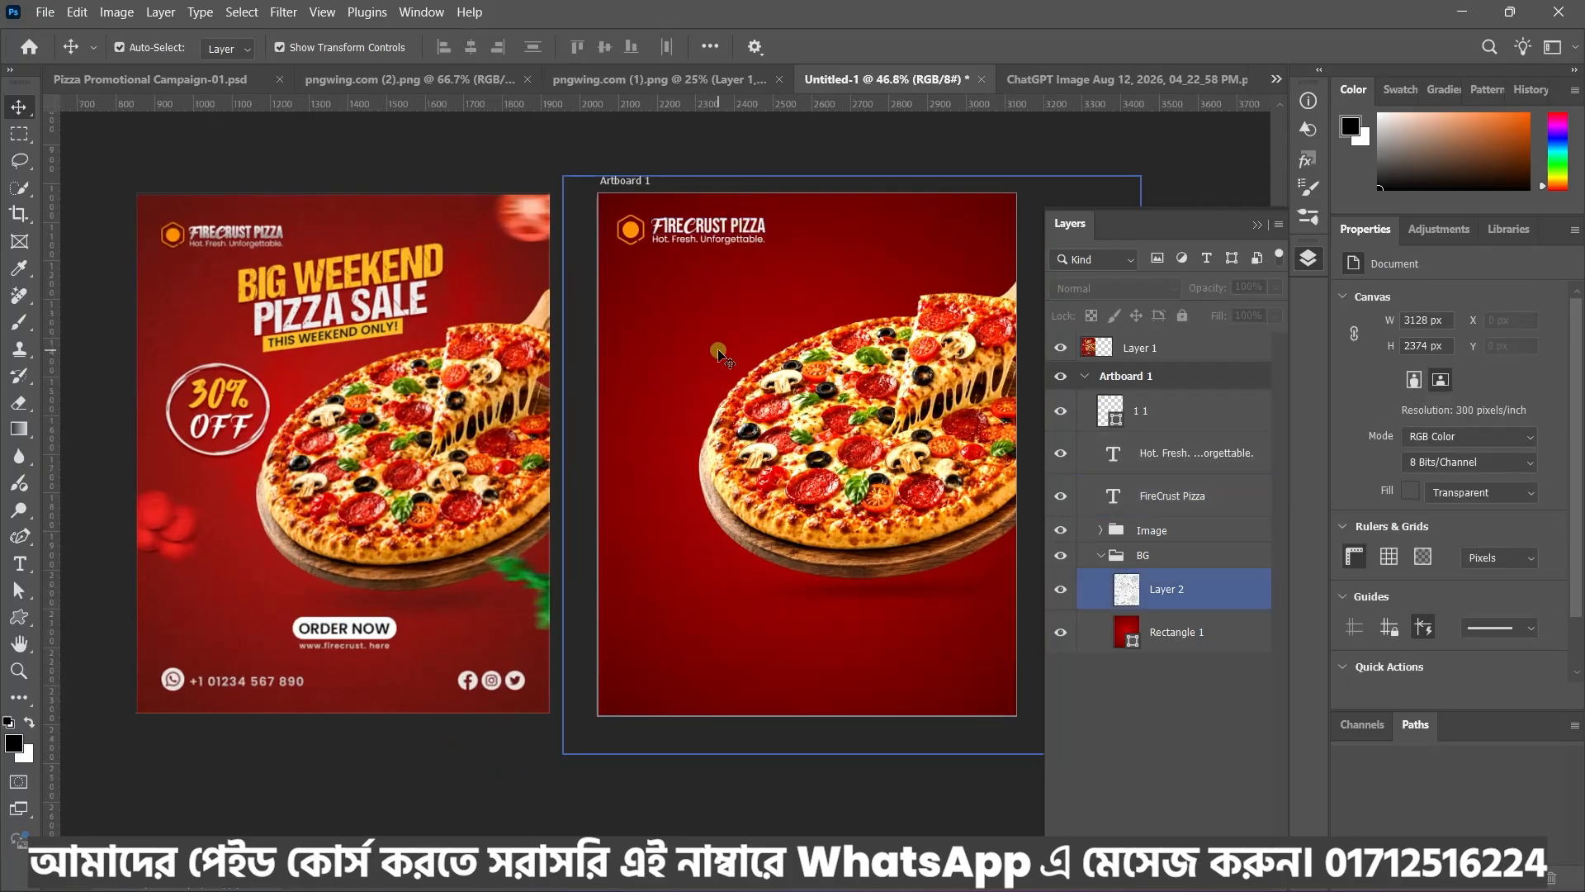
click(330, 239)
scroll(206, 230, up, 5)
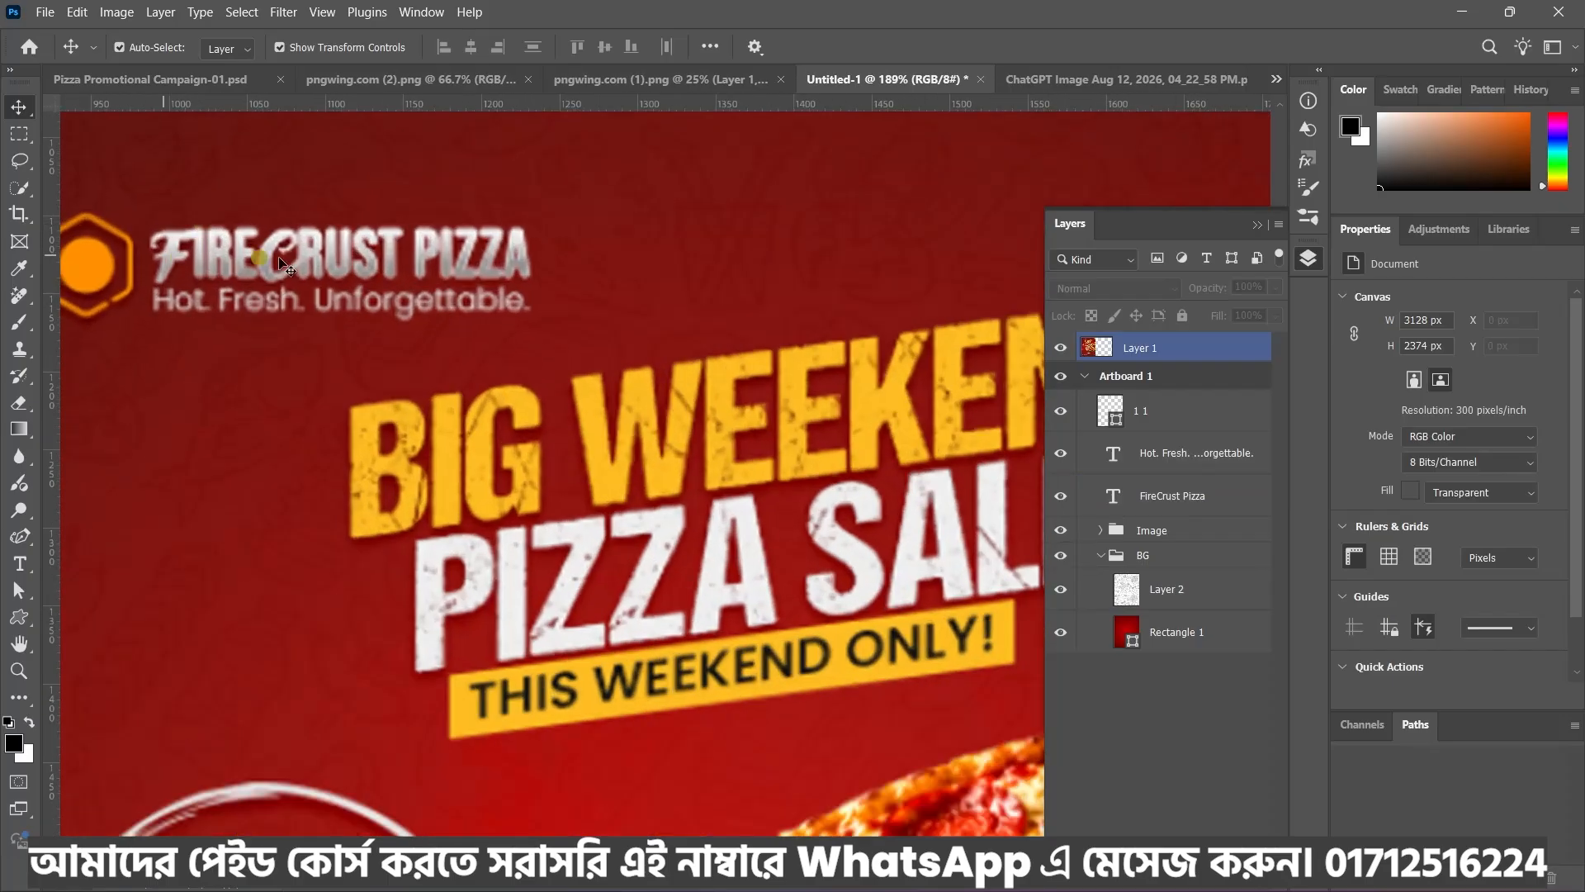
scroll(196, 265, down, 5)
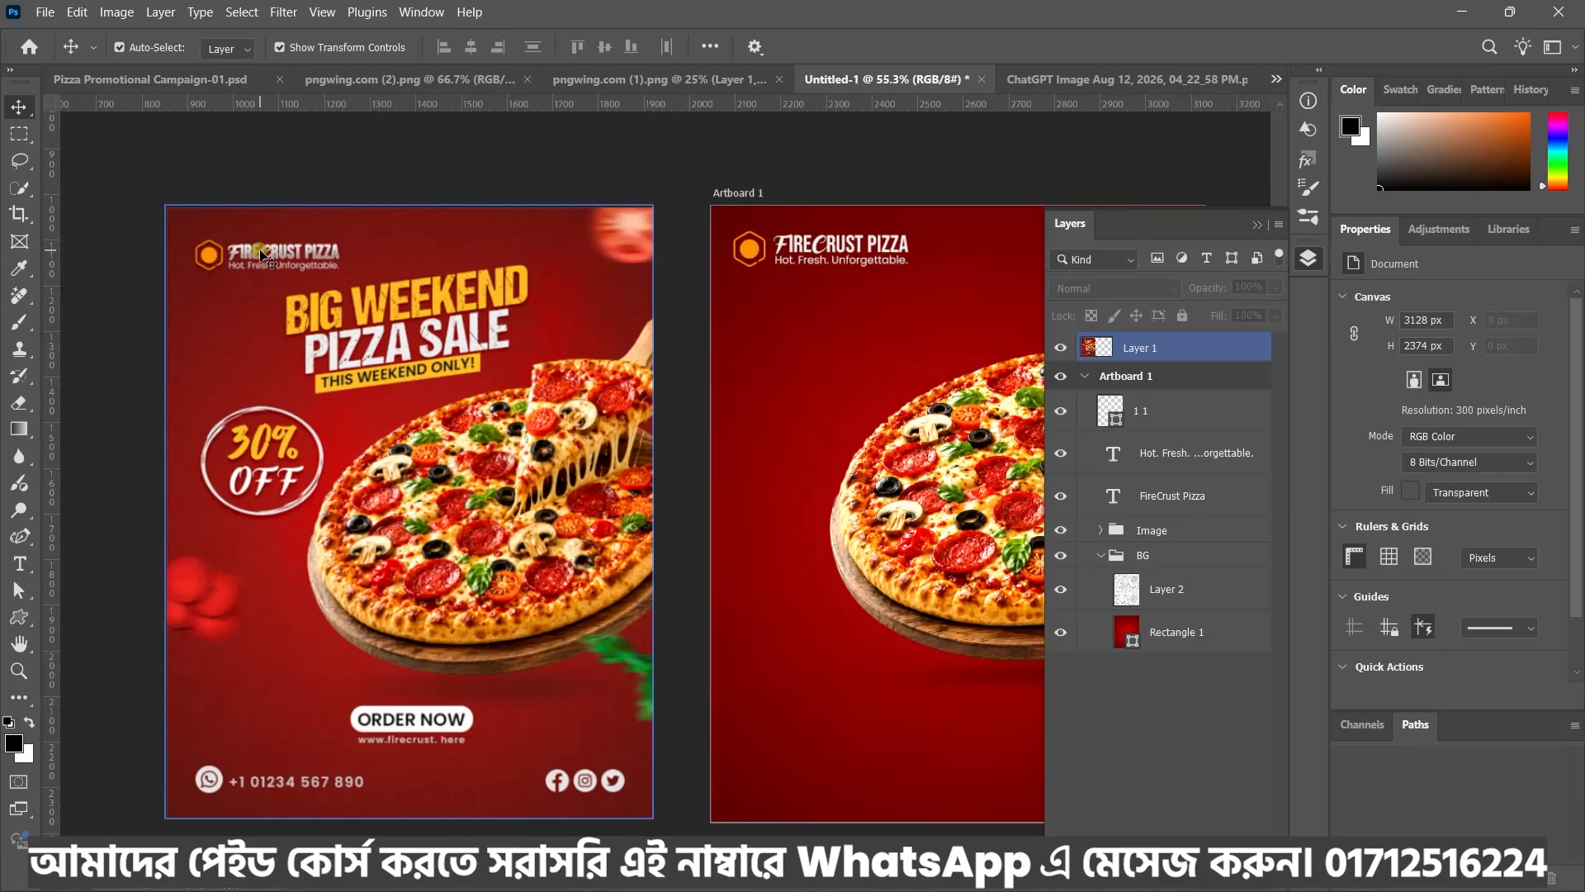
click(721, 273)
click(788, 261)
scroll(719, 261, up, 1)
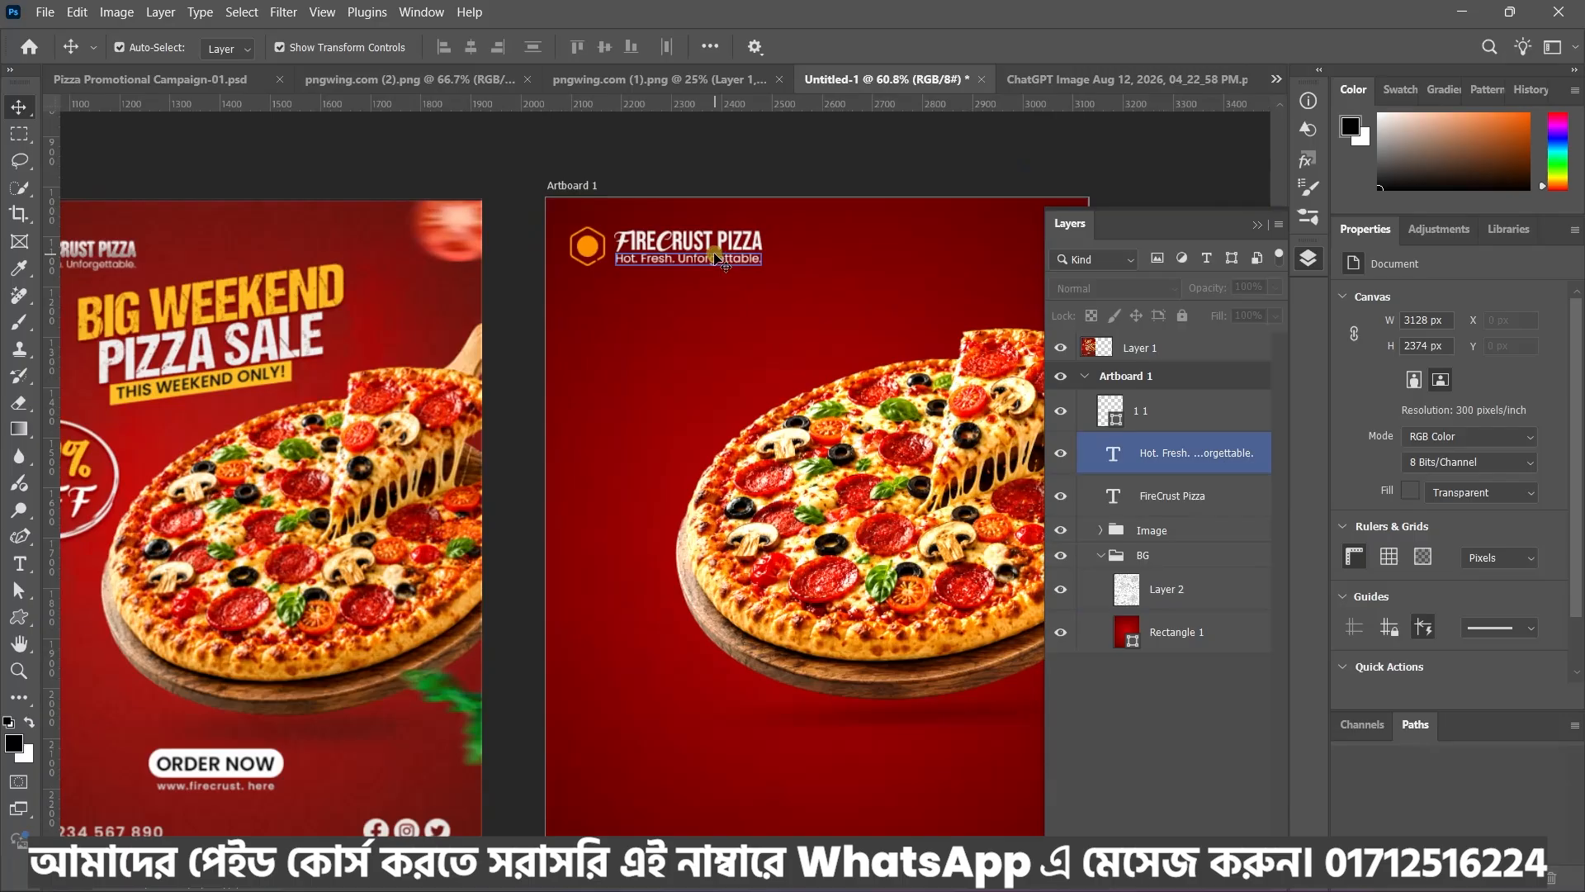
click(710, 244)
click(627, 272)
click(702, 245)
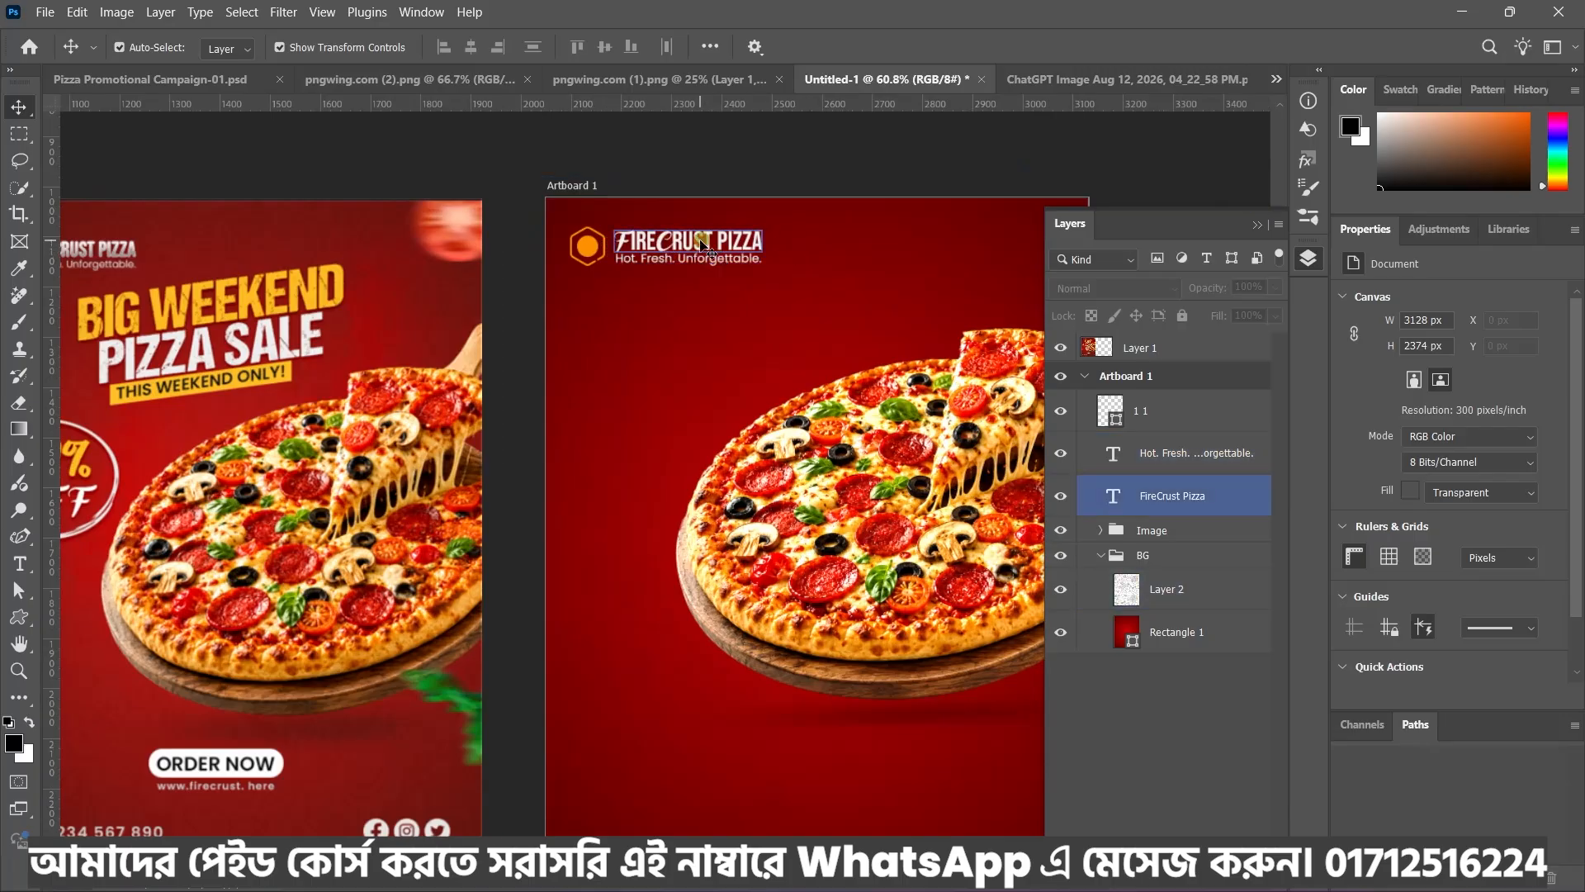
scroll(703, 245, up, 2)
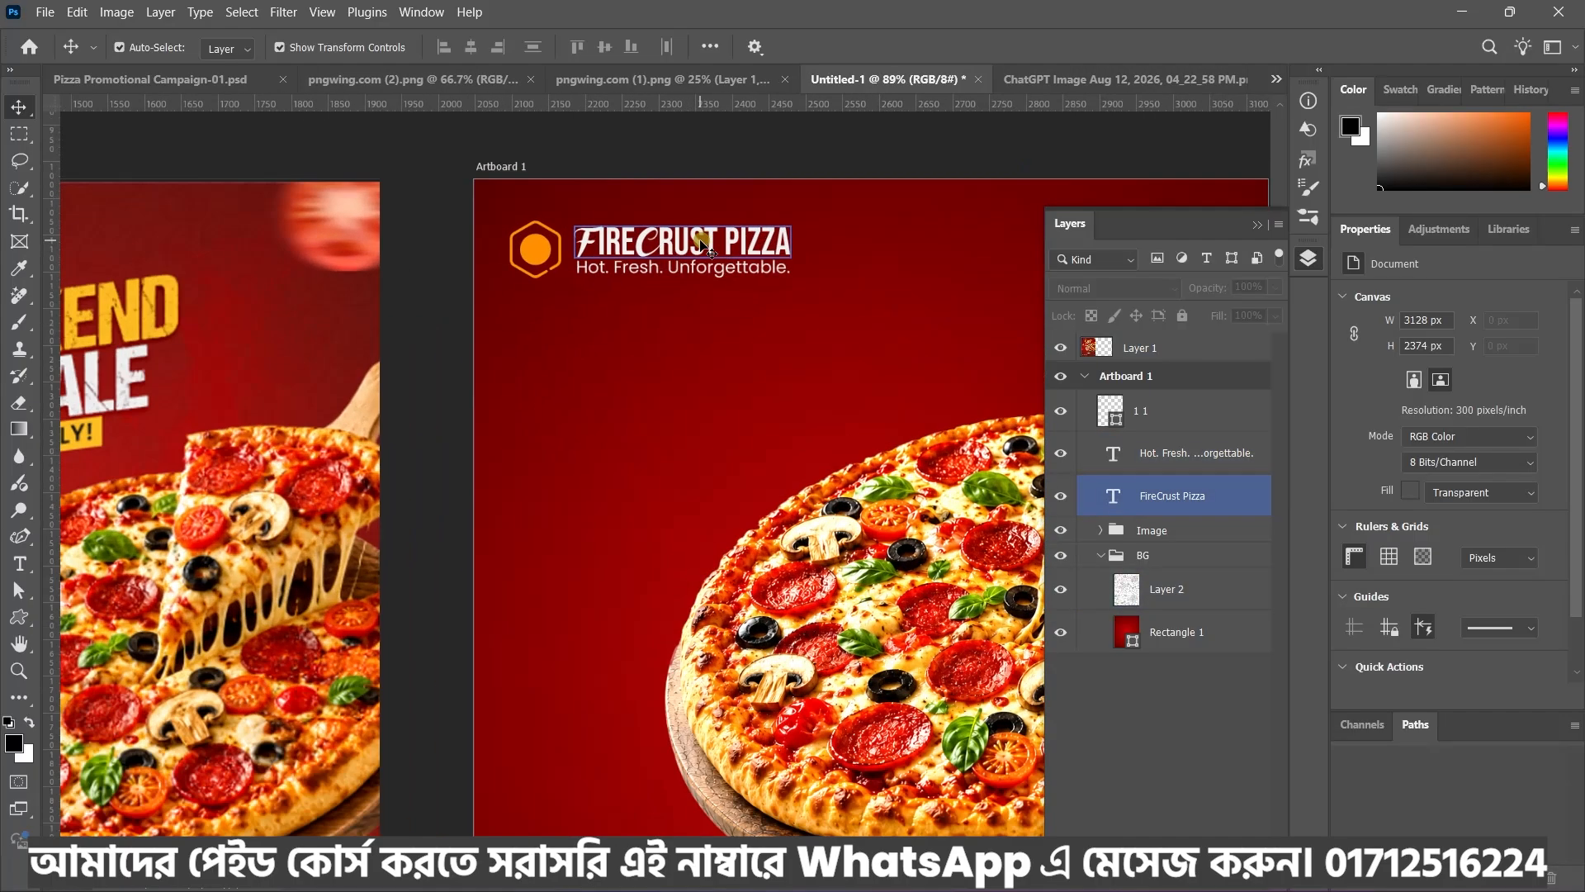
Add a new empty layer directly above the FireCrust Pizza text and clip it to that text
scroll(703, 246, up, 2)
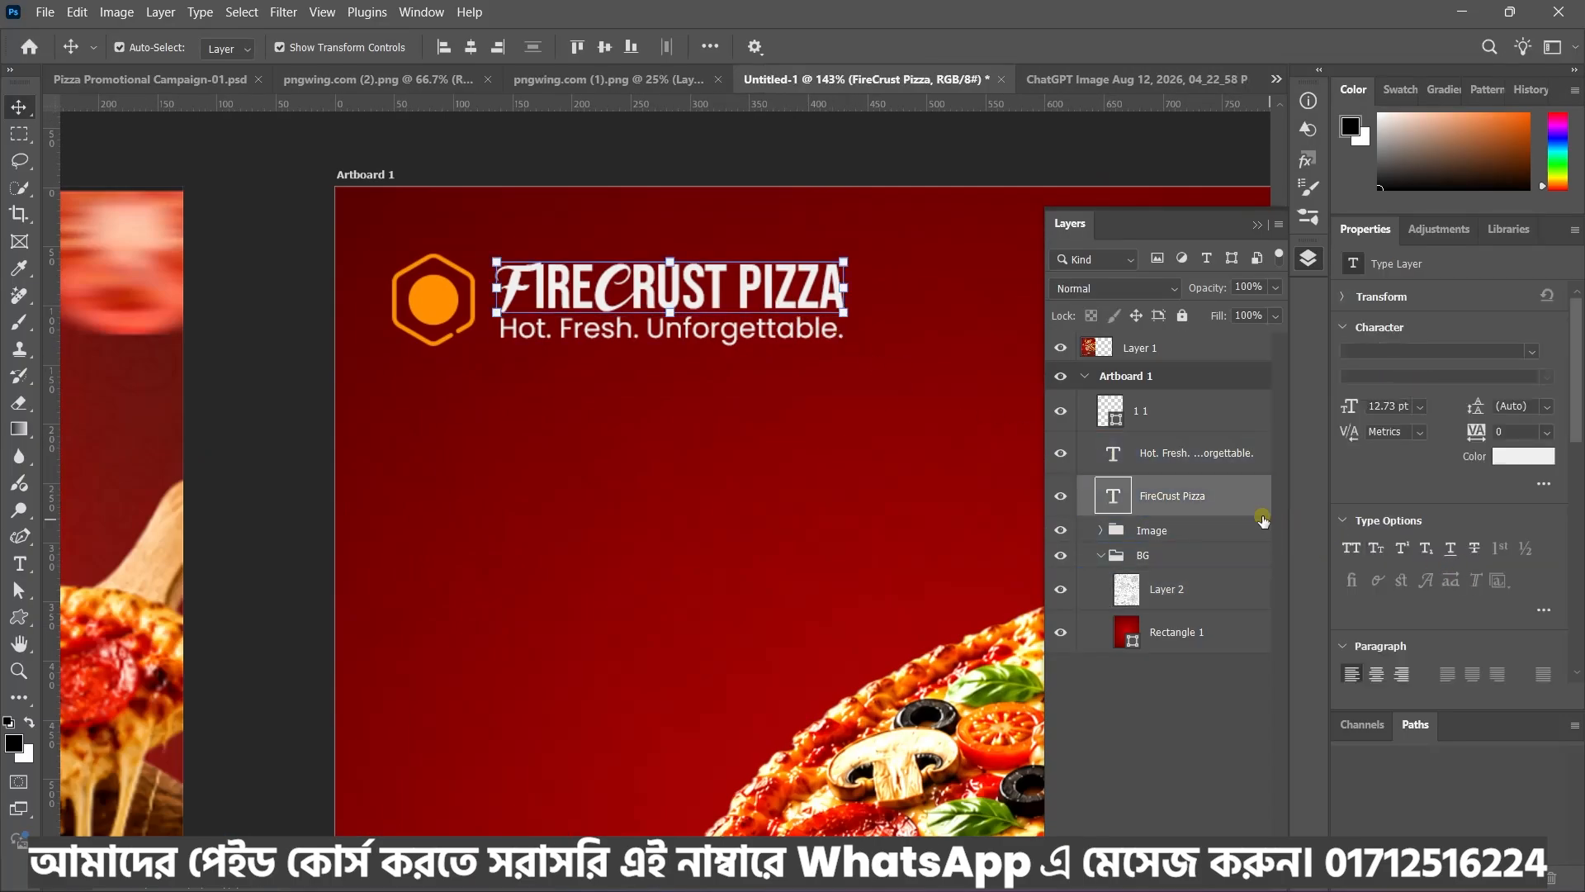
key(ctrl+shift+alt+n)
mouse_move(1101, 496)
mouse_down()
mouse_move(1096, 483)
mouse_move(1107, 493)
mouse_up()
key(ctrl+0)
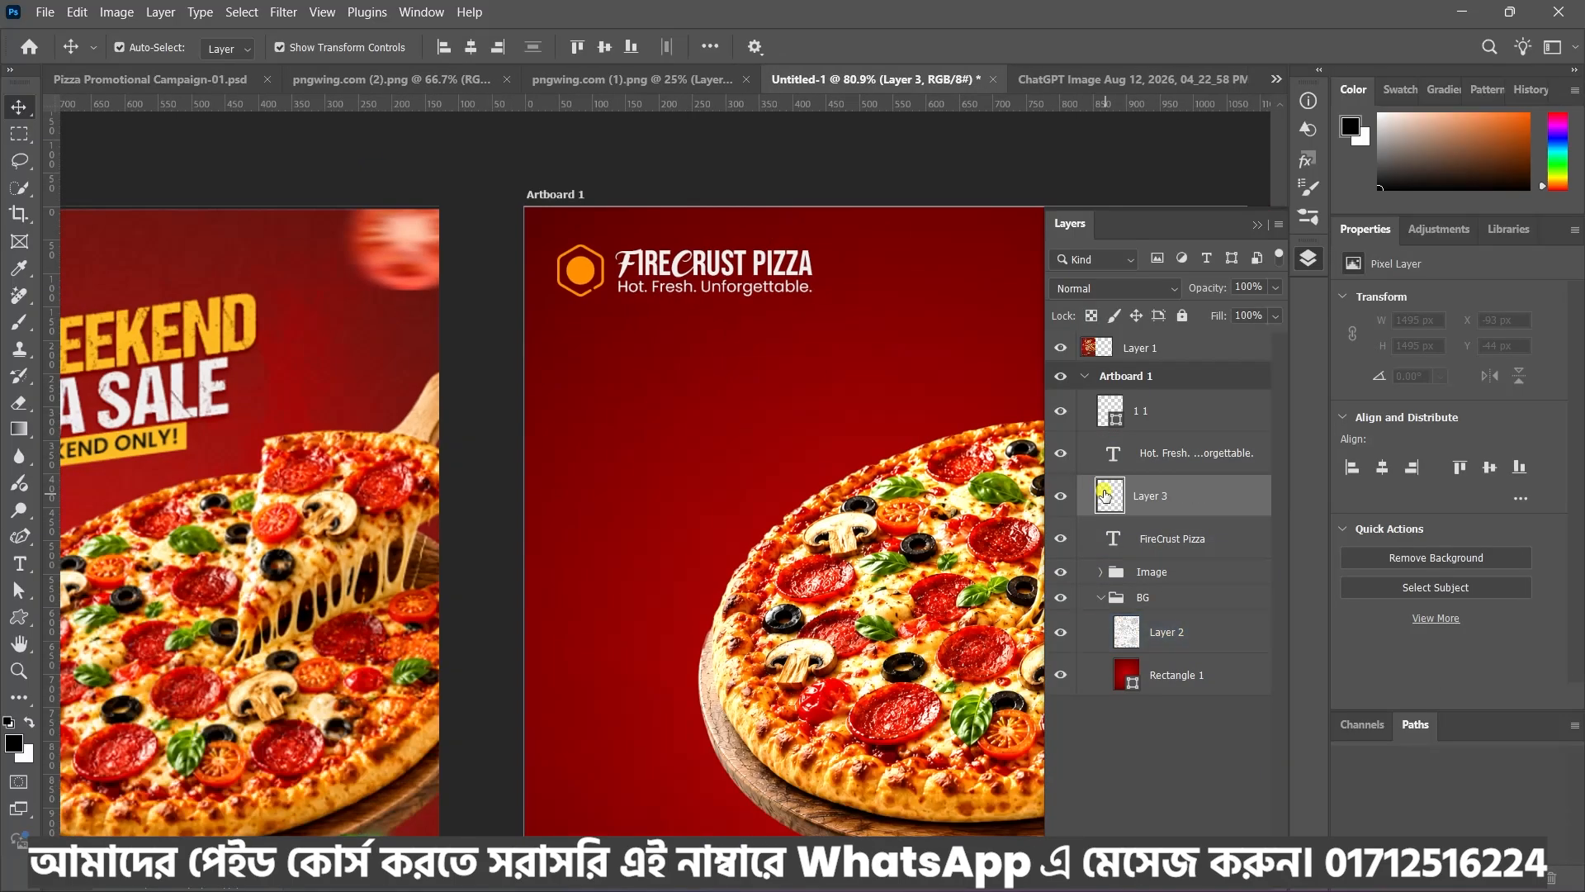
drag(1116, 531, 1114, 517)
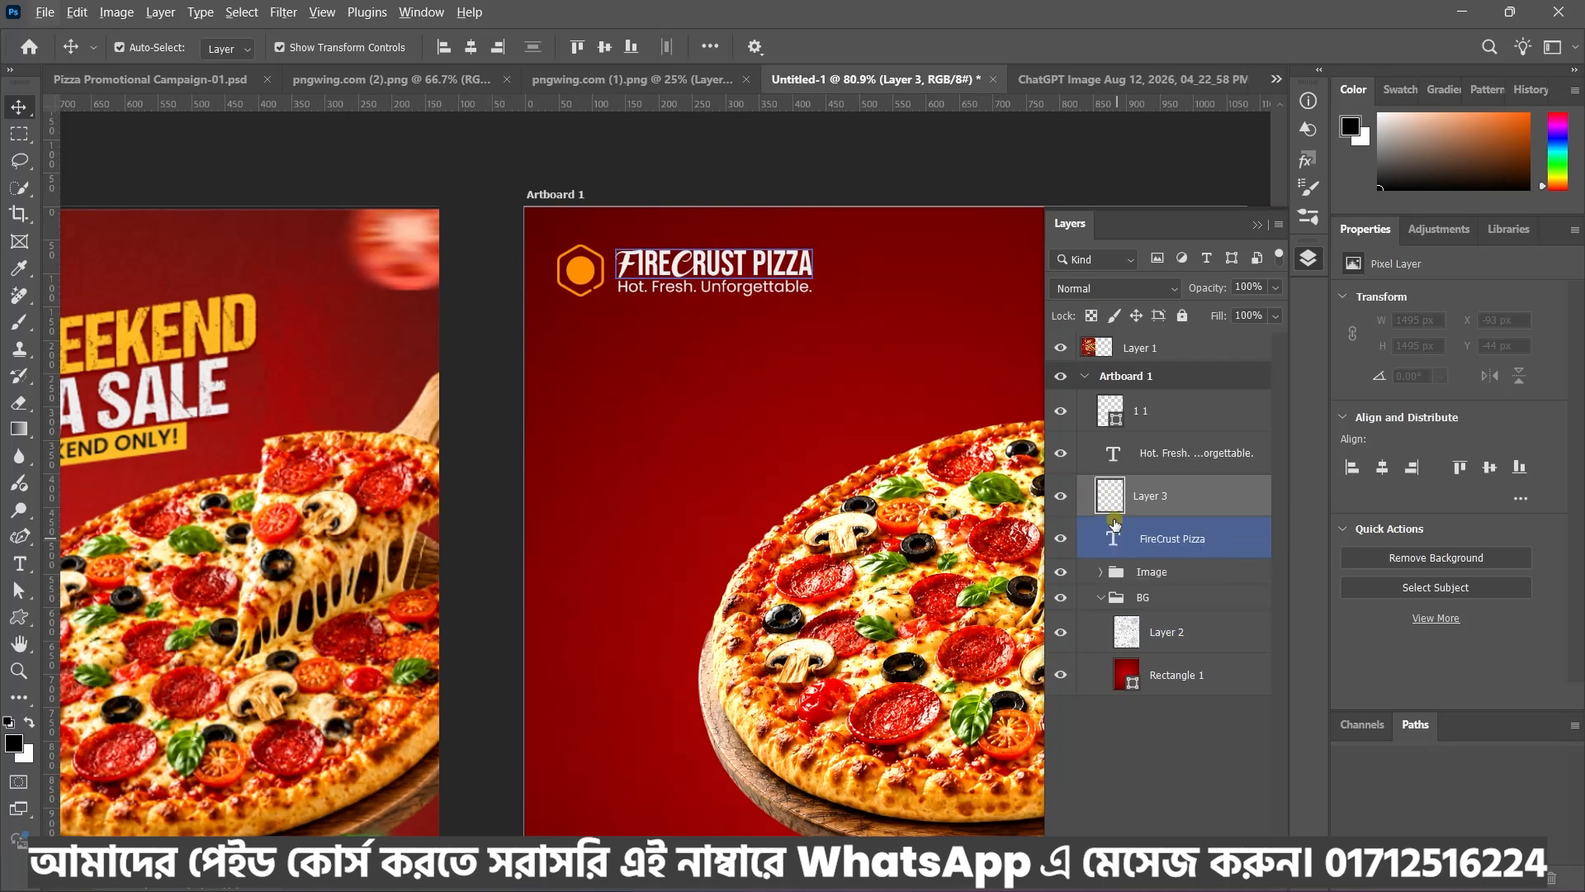
drag(1115, 524, 1120, 510)
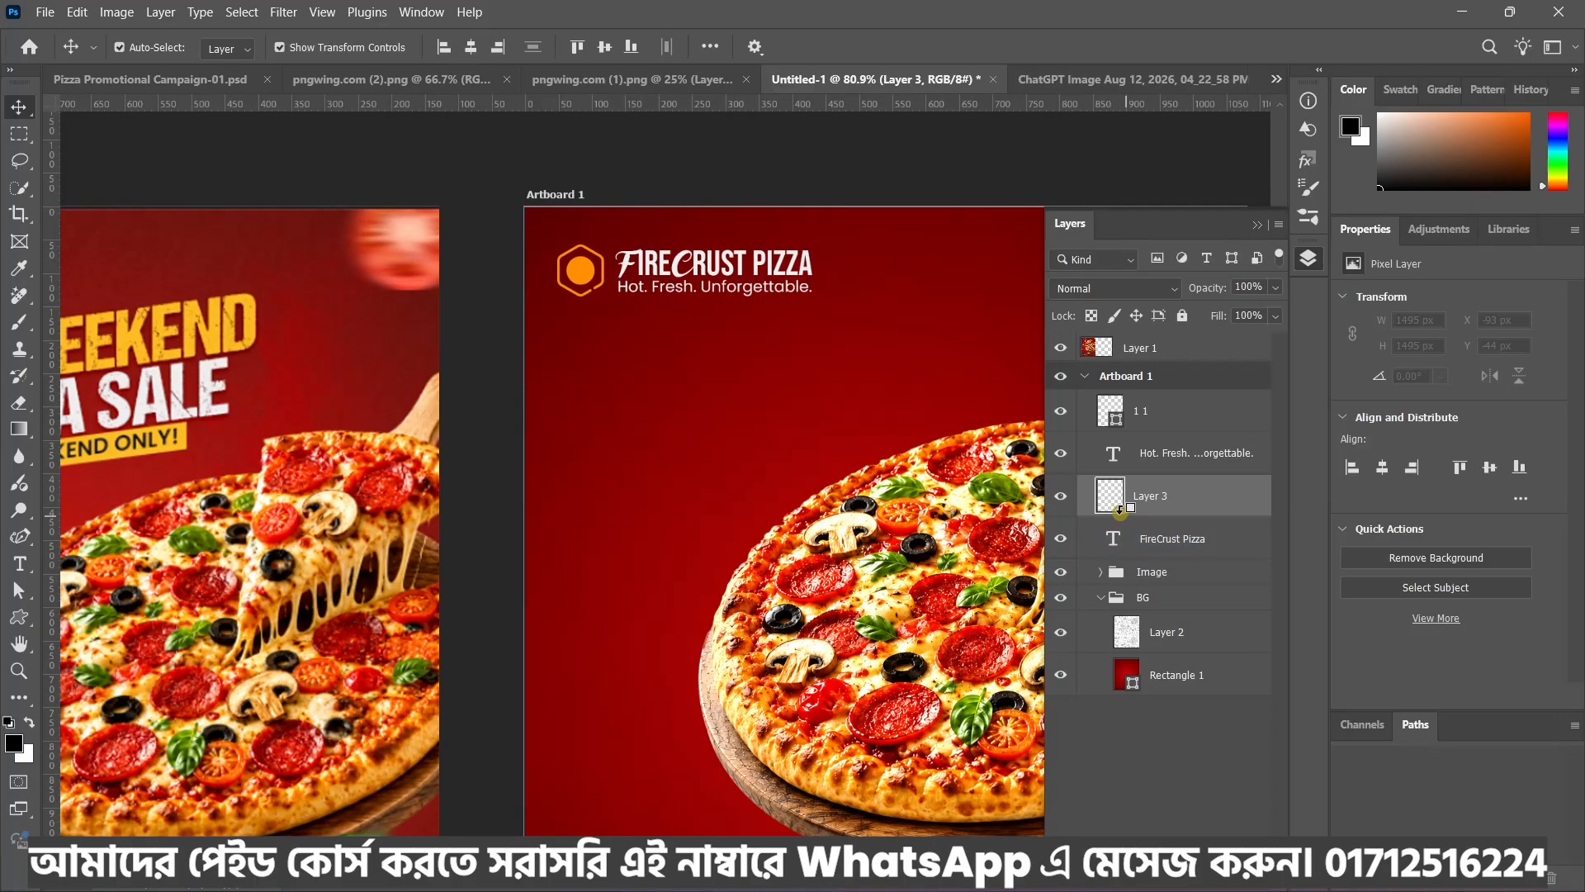
alt+click(1116, 512)
drag(1120, 515, 1154, 529)
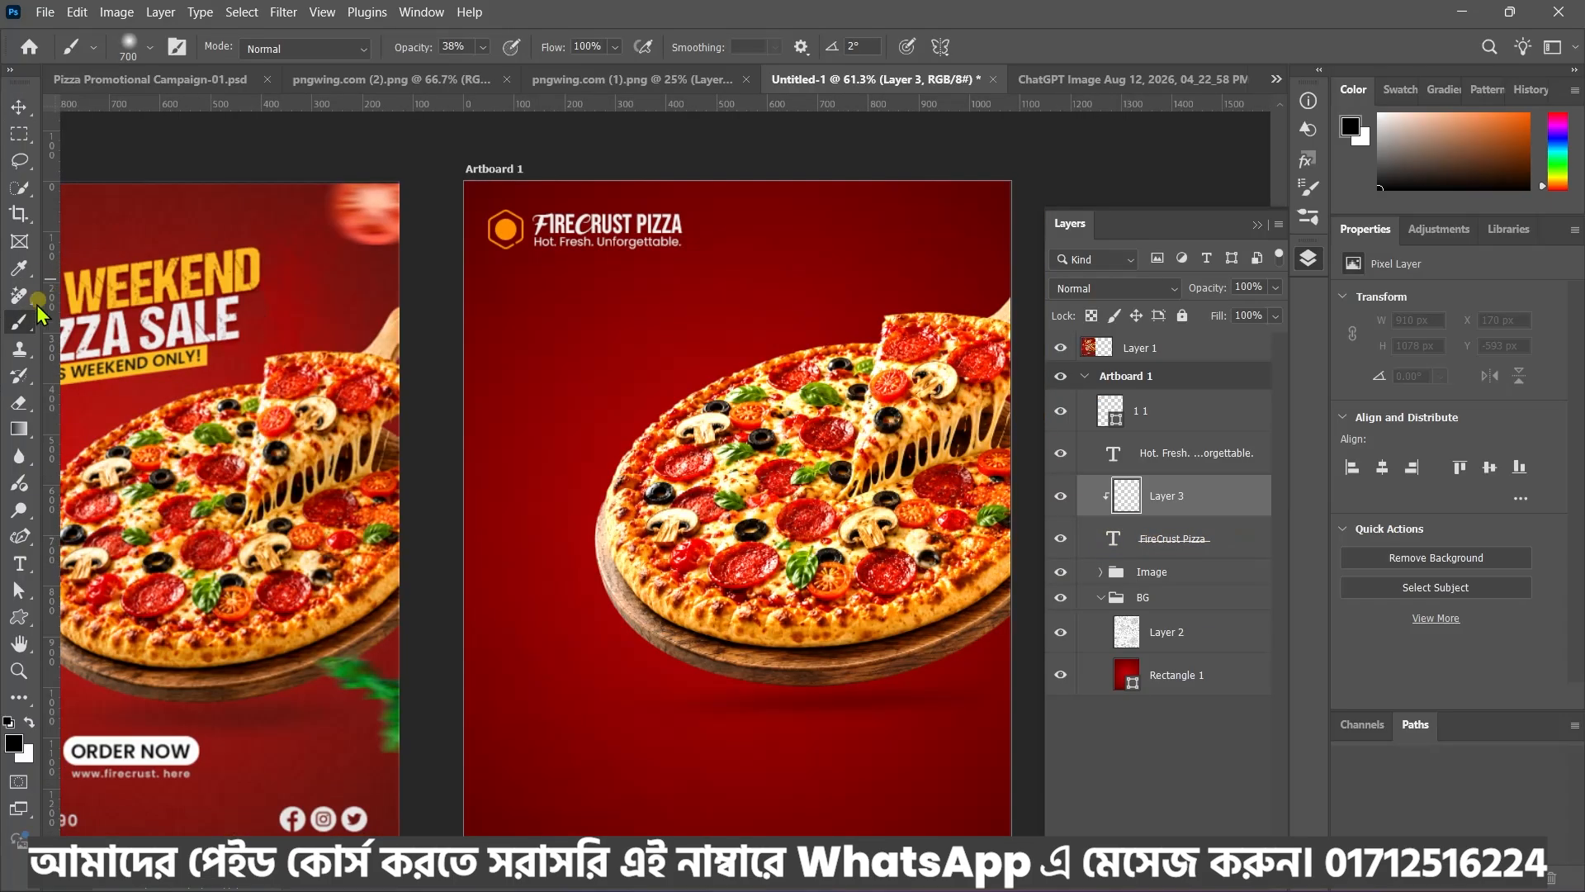
Activate the Brush tool and set the foreground color to gray 919191
click(19, 322)
click(86, 326)
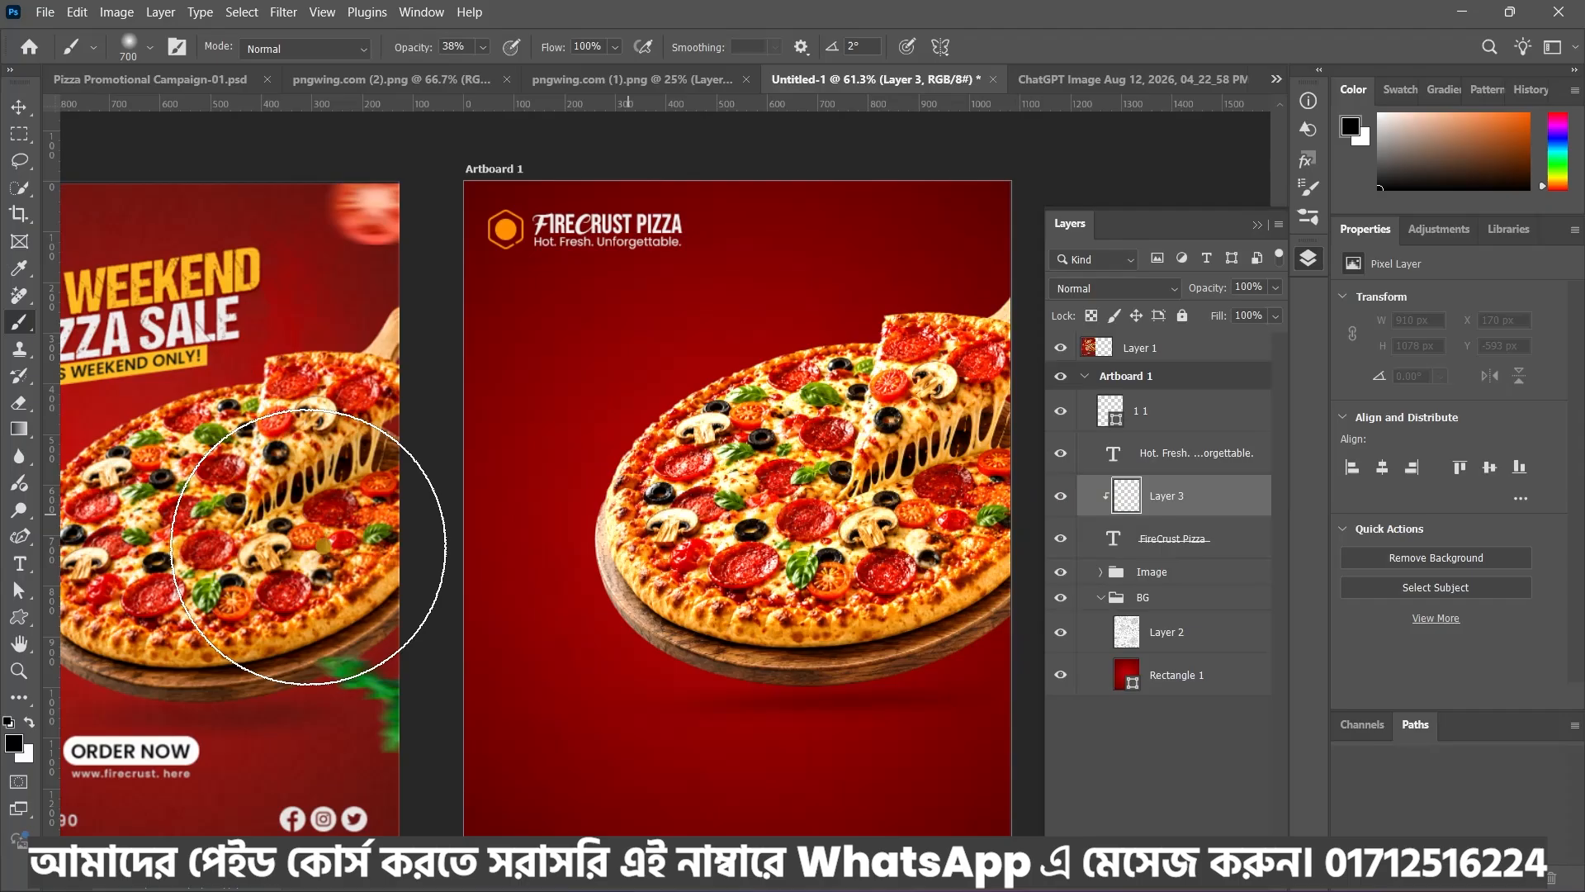
click(15, 747)
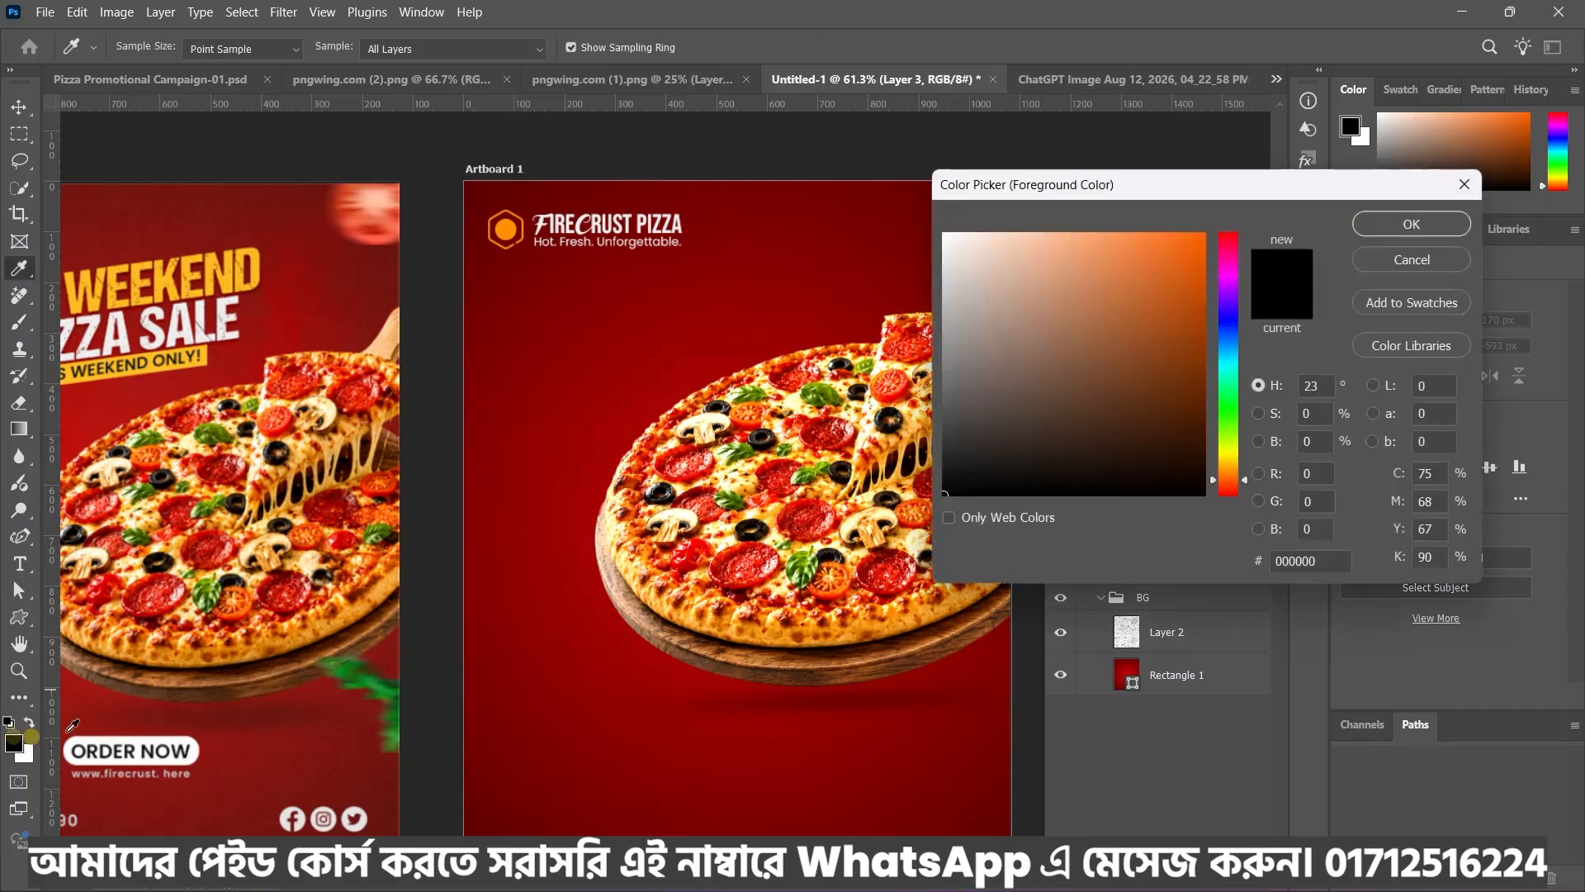
mouse_move(1004, 335)
mouse_down()
mouse_move(928, 328)
mouse_move(918, 346)
mouse_up()
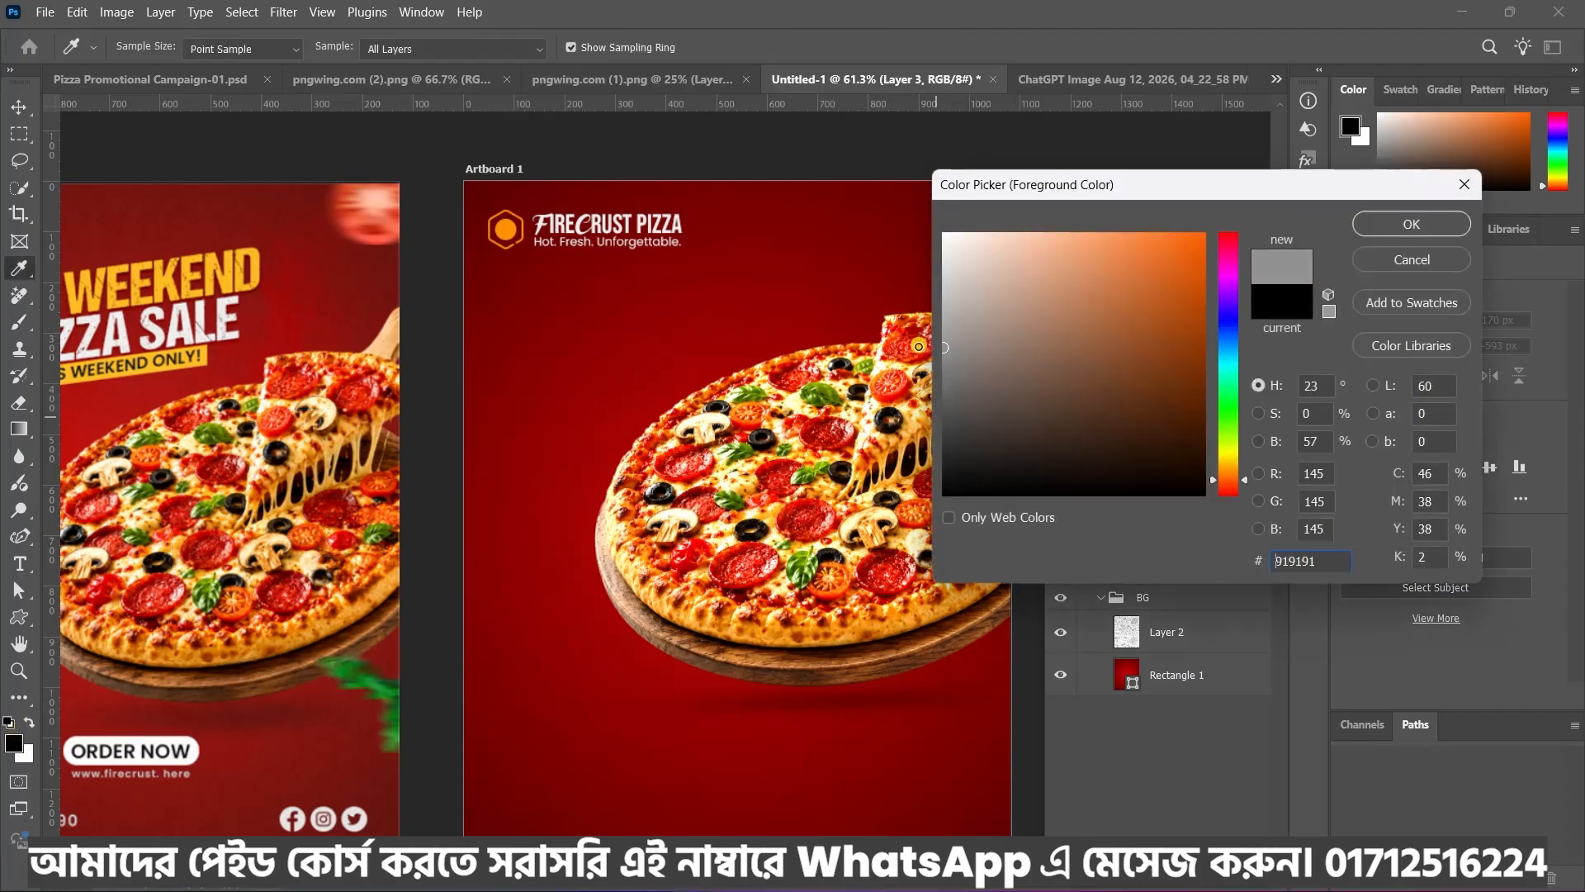
click(1411, 224)
Reduce the brush size to 70 and paint soft gray shading along the lower part of the FireCrust Pizza lettering on the clipped layer
scroll(627, 256, up, 5)
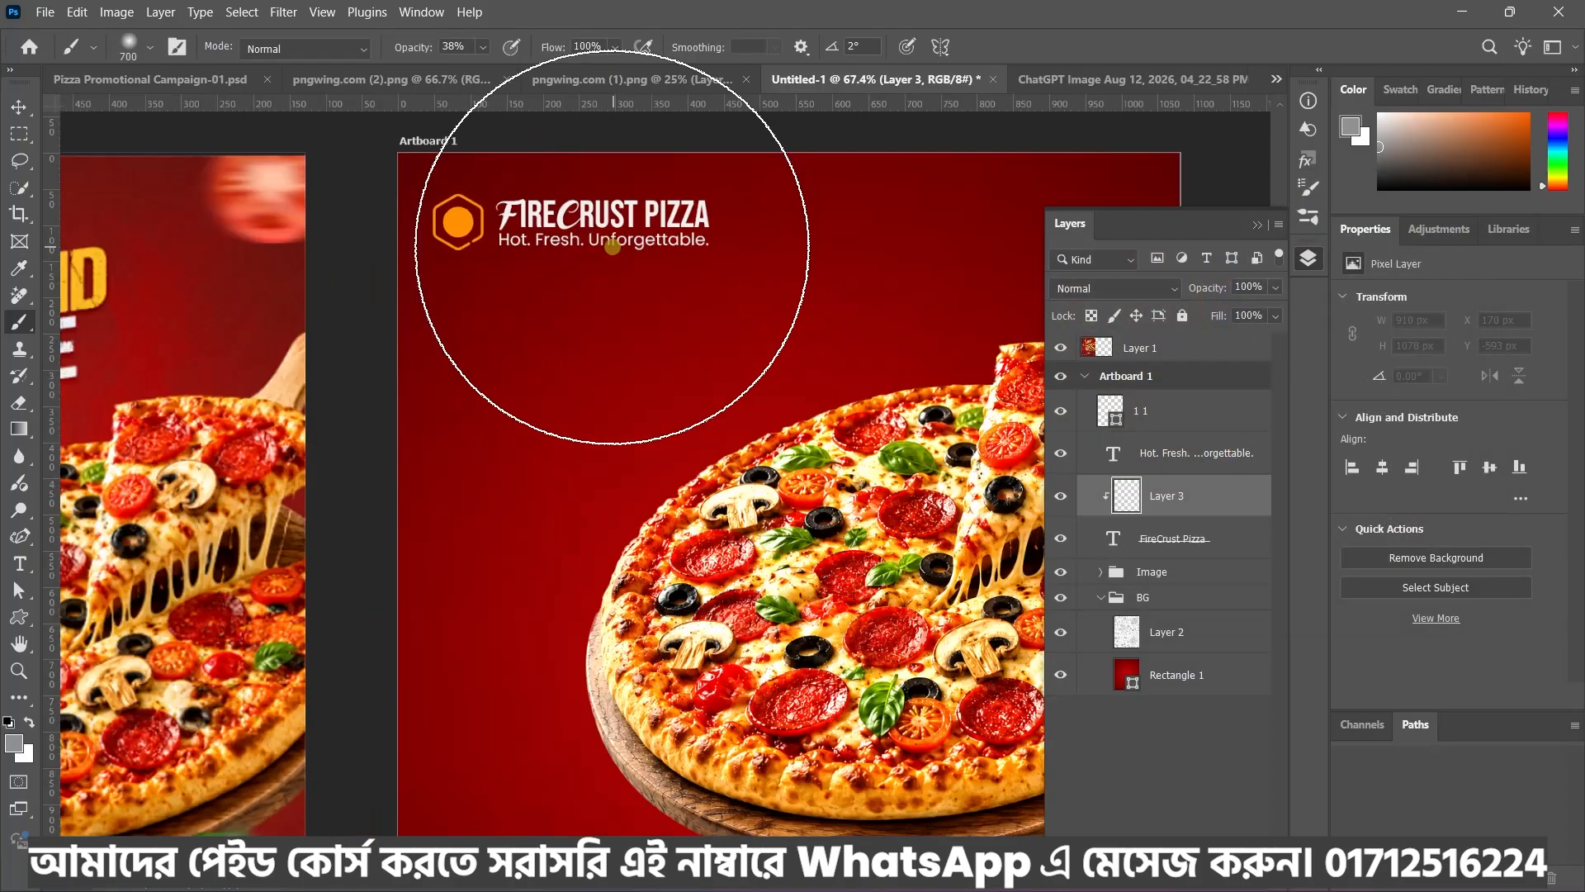
key(bracketleft)
key(bracketleft)
key(bracketleft)
key(bracketleft)
key(bracketleft)
key(bracketleft)
key(bracketleft)
key(bracketleft)
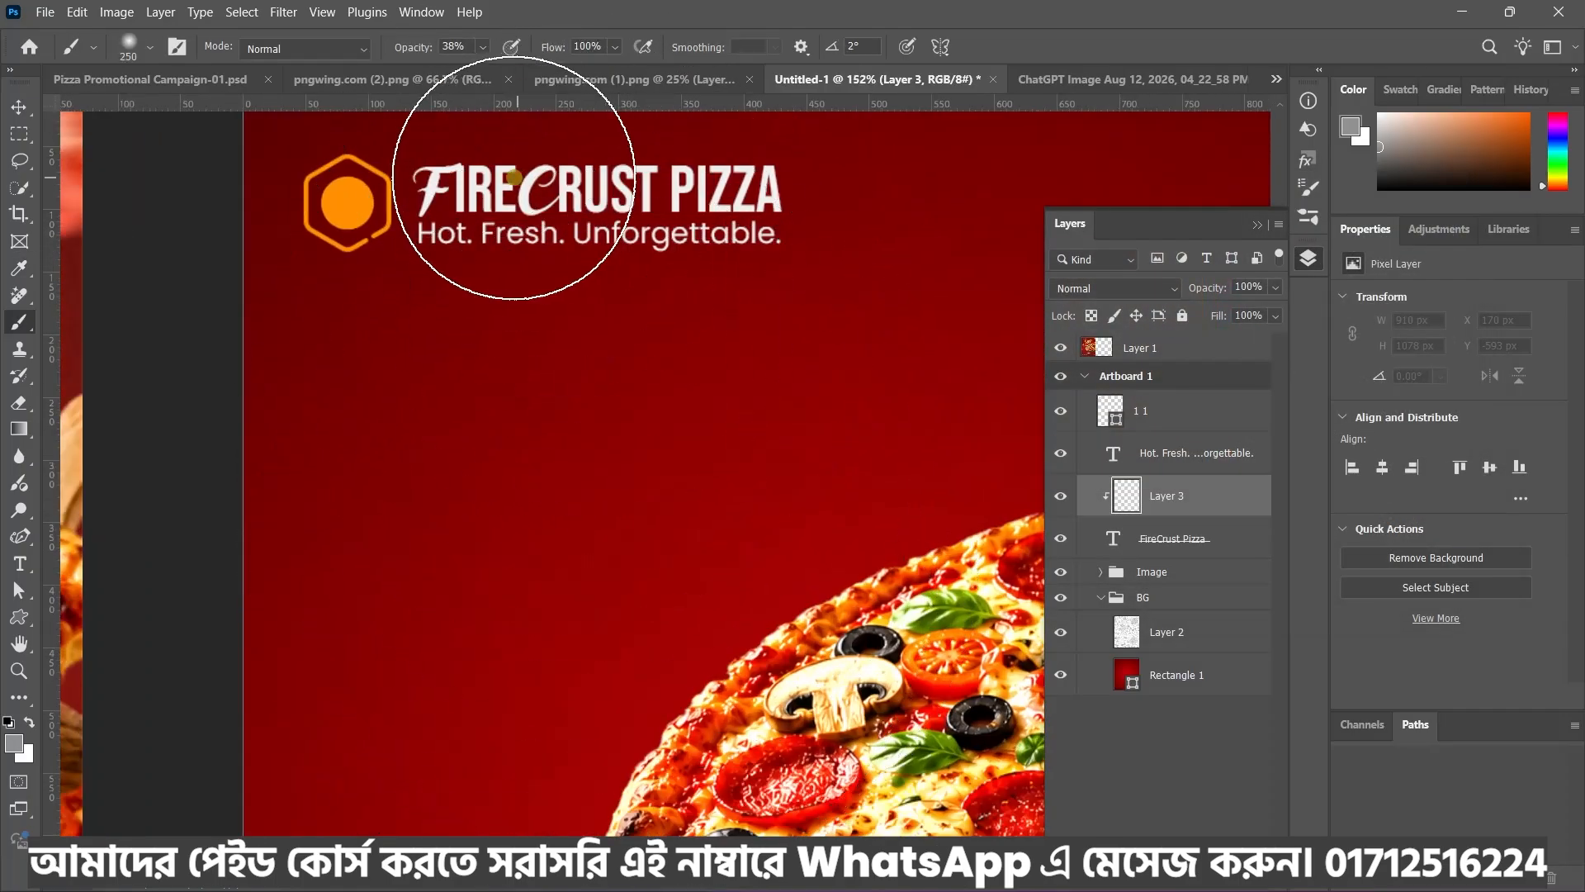
scroll(486, 191, up, 3)
key(bracketleft)
key(bracketleft)
key(bracketleft)
key(bracketleft)
key(bracketleft)
key(bracketleft)
key(bracketleft)
key(bracketleft)
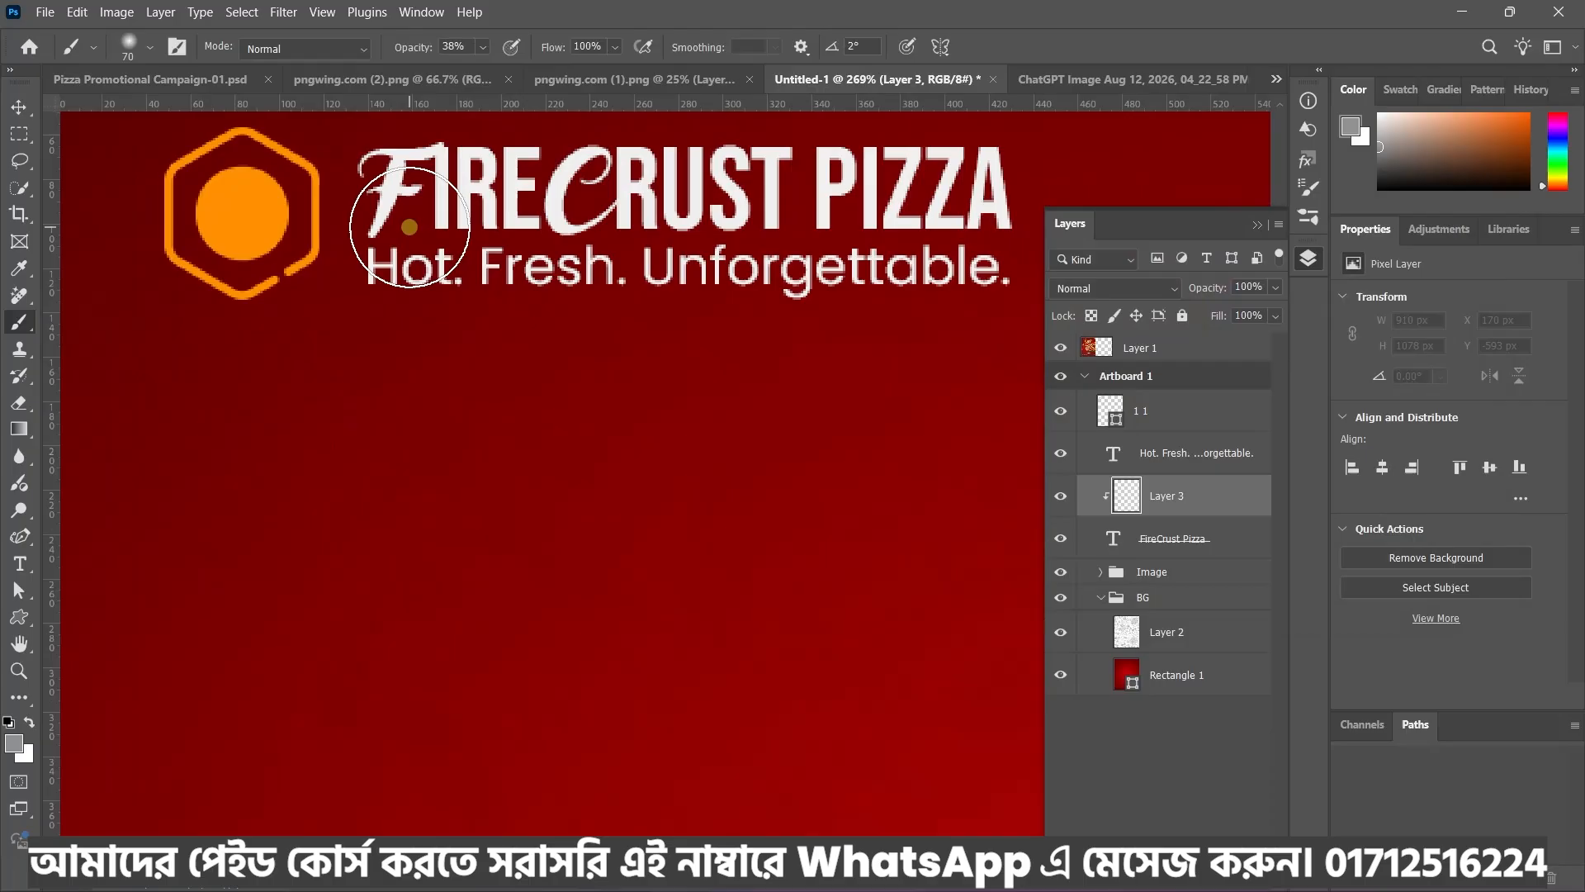
mouse_move(405, 224)
mouse_down()
mouse_move(378, 208)
mouse_move(1002, 201)
mouse_move(408, 224)
mouse_move(528, 205)
mouse_move(1003, 213)
mouse_up()
key(bracketleft)
scroll(648, 307, down, 3)
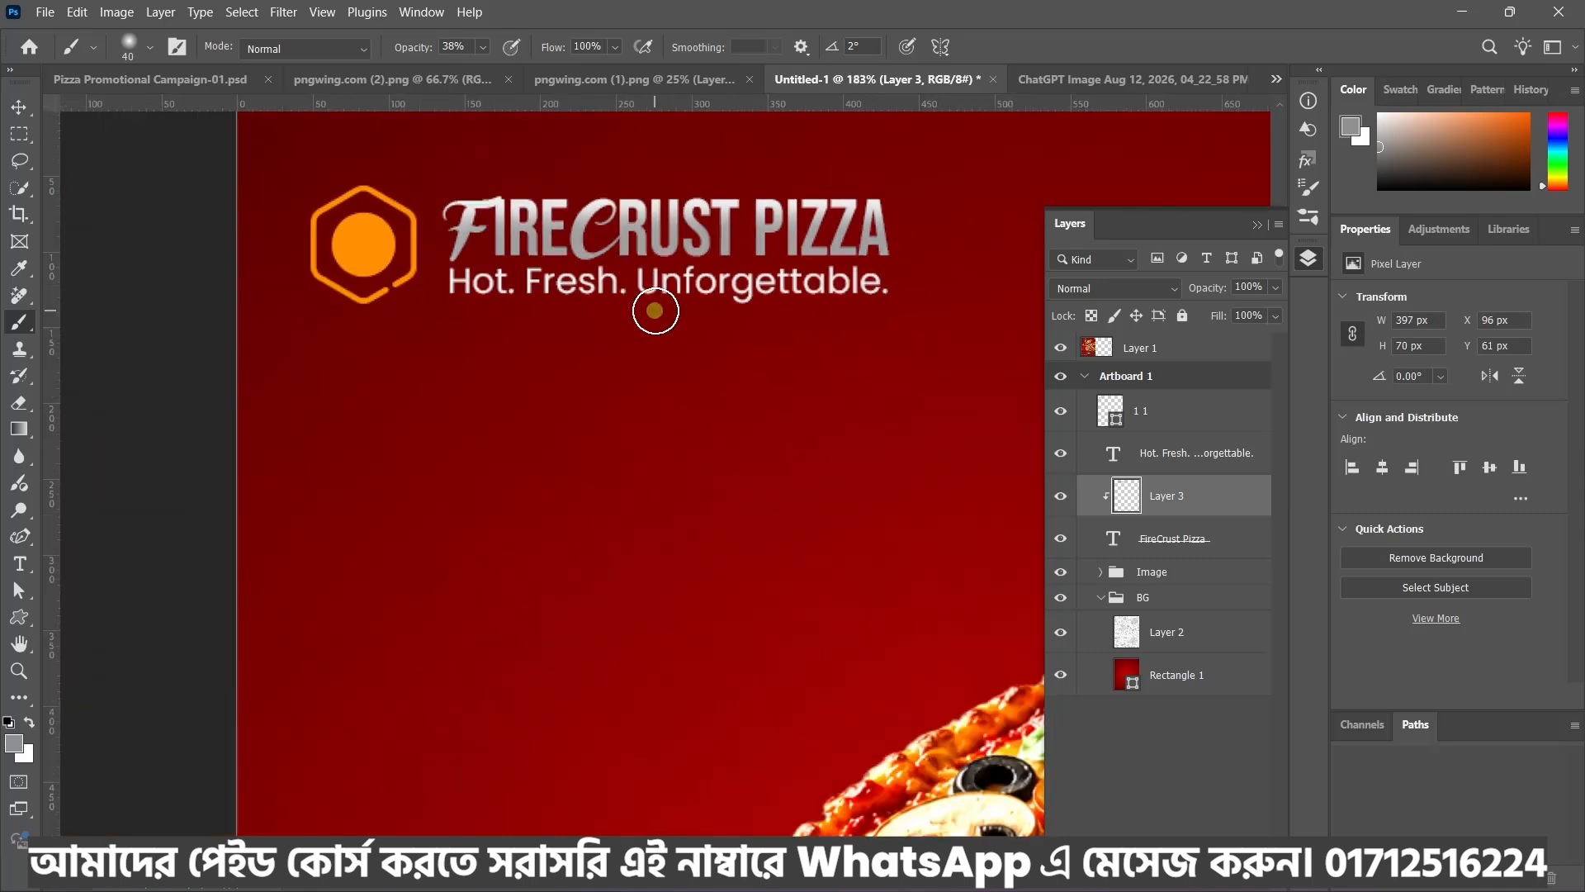
scroll(745, 244, up, 1)
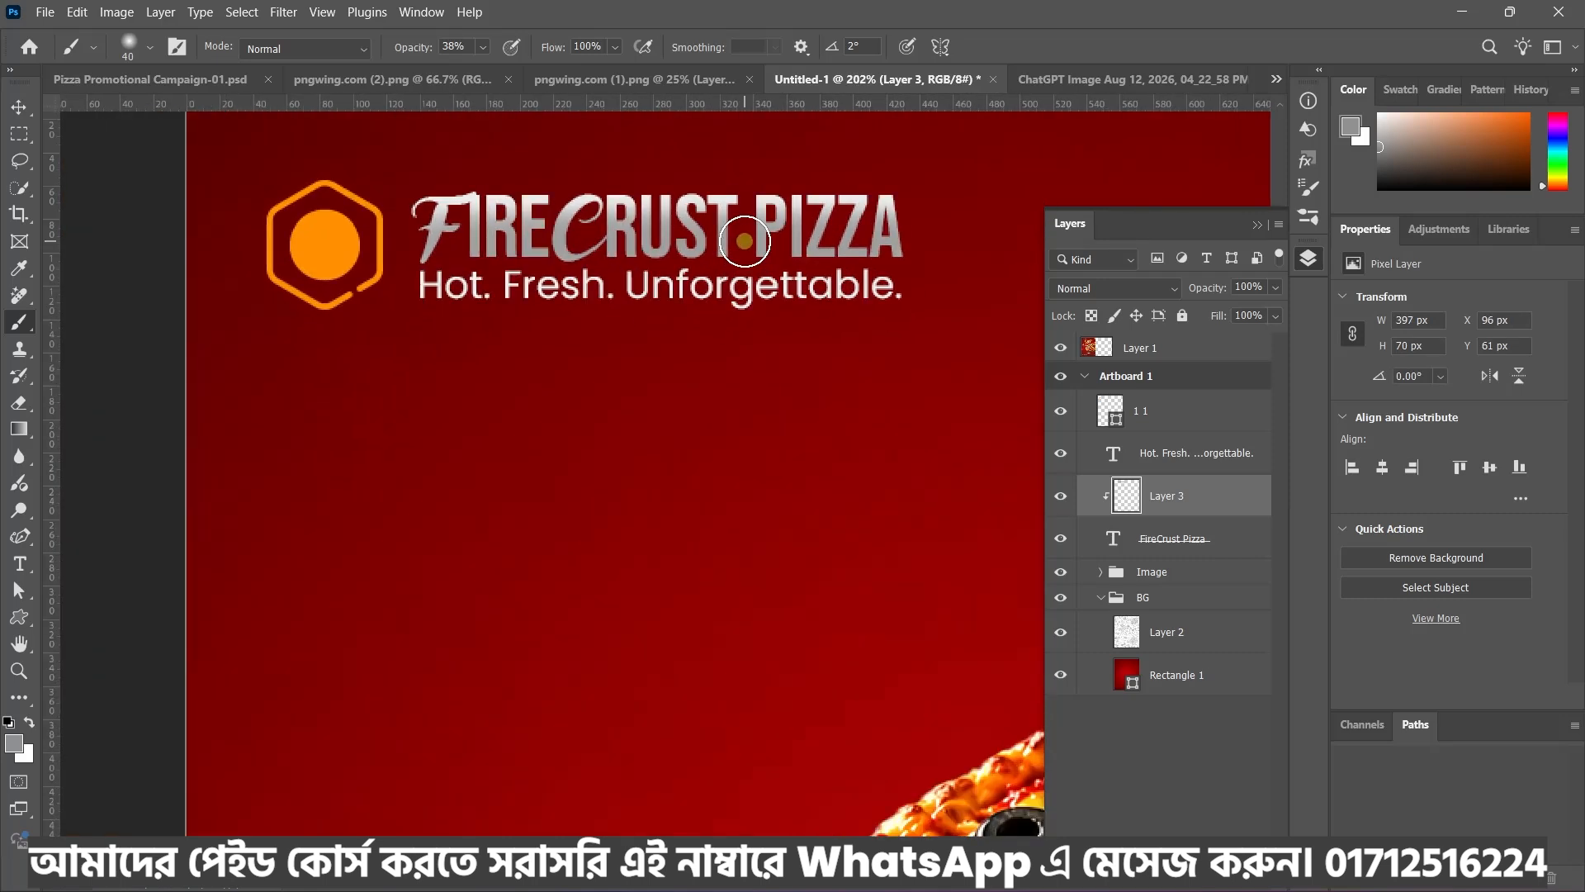
Give the FireCrust Pizza text layer a white outside stroke, 1 px in size at 100% opacity
click(1142, 515)
click(1218, 545)
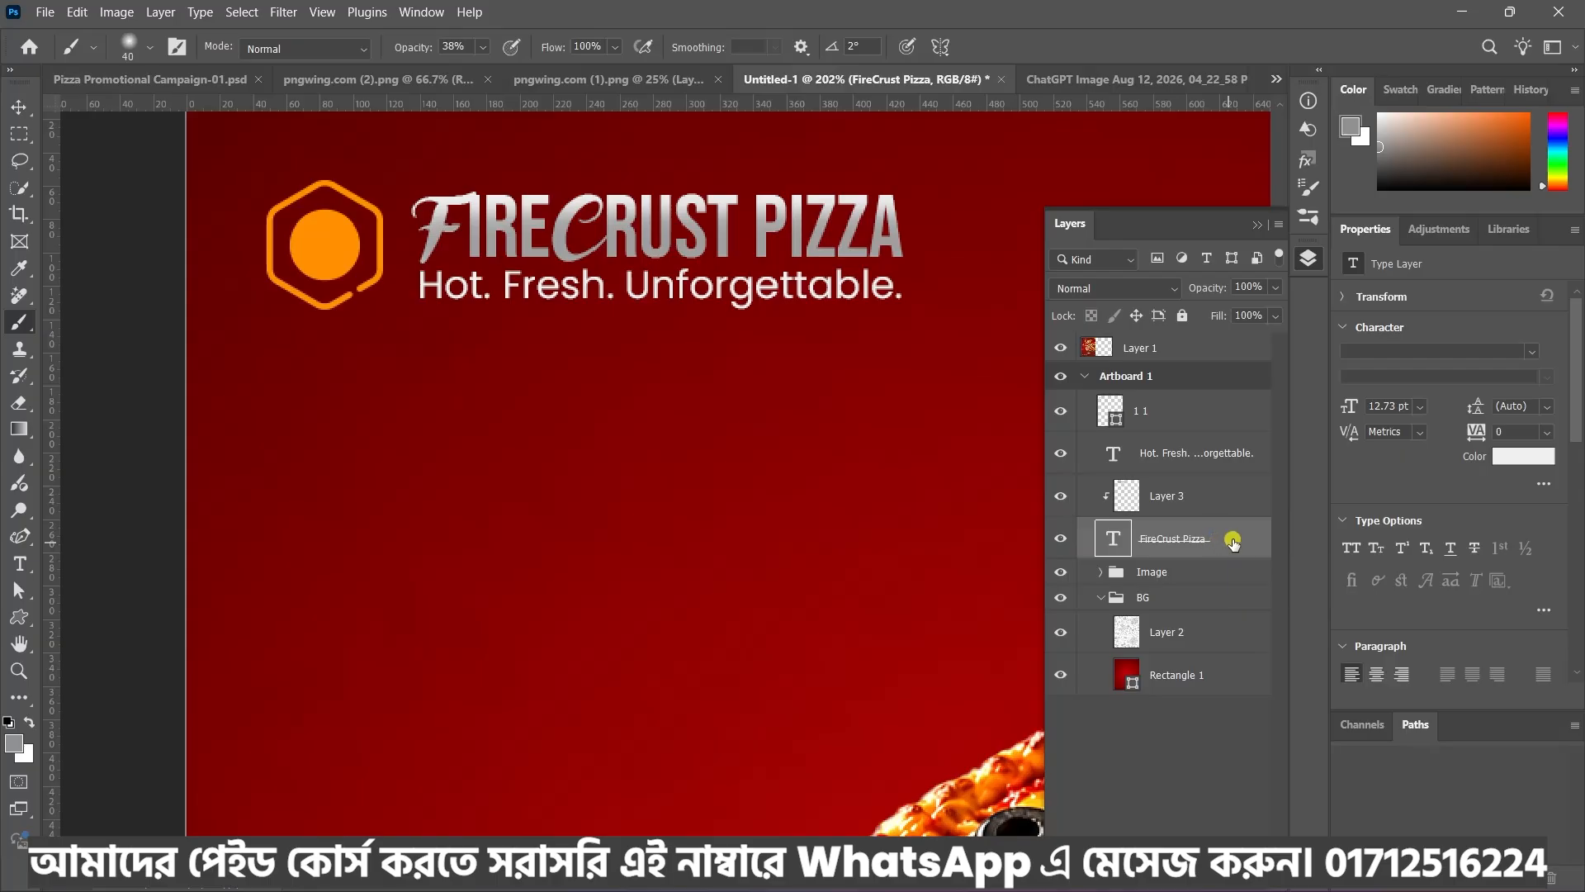
double_click(1233, 542)
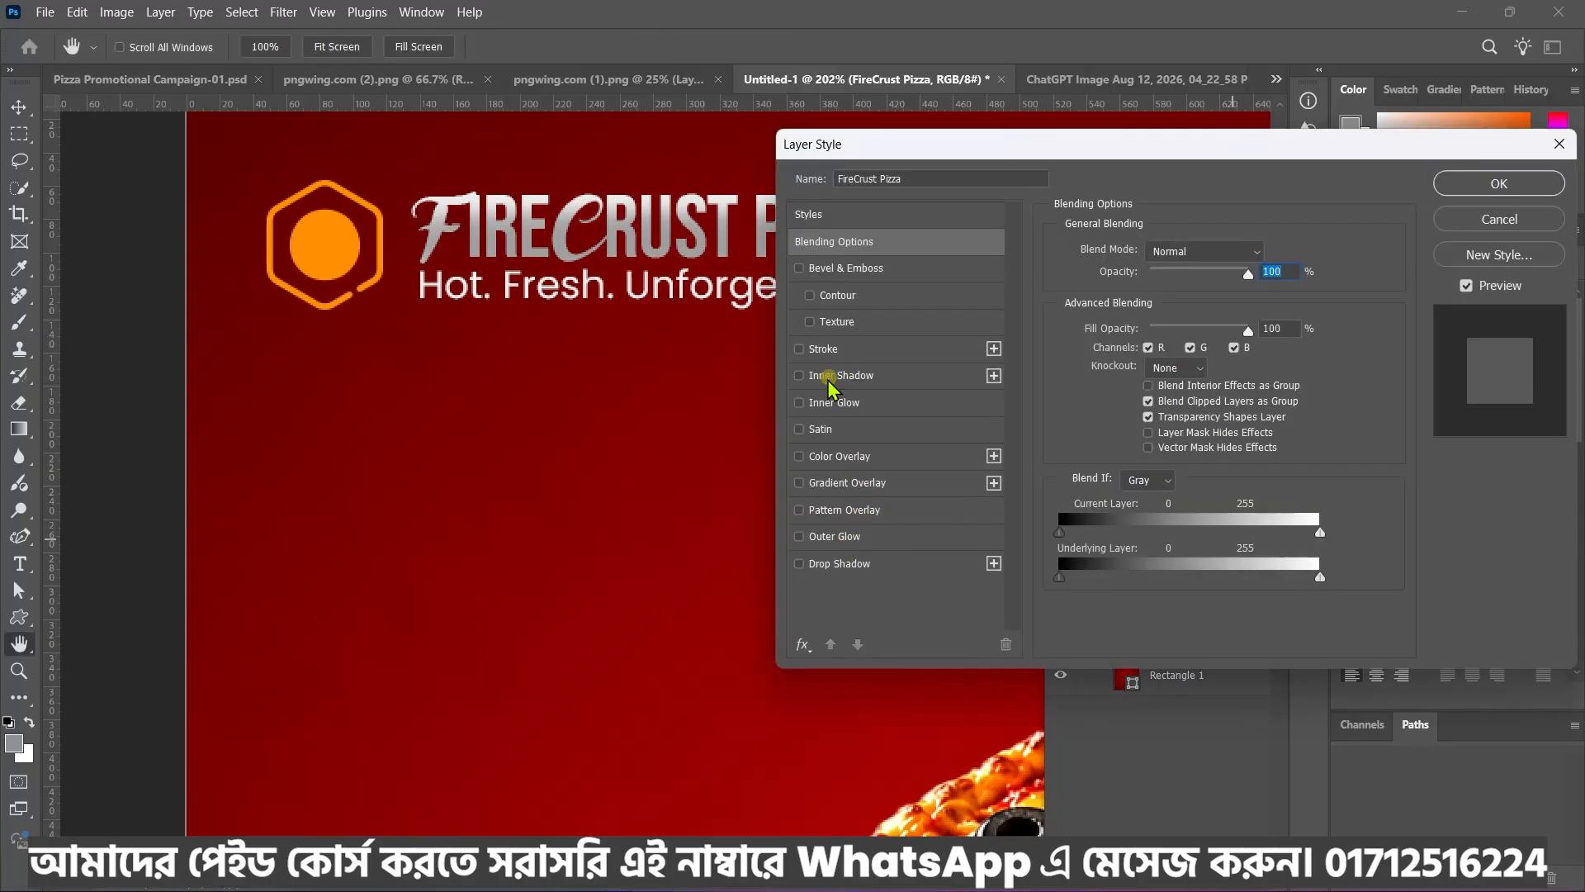
click(815, 350)
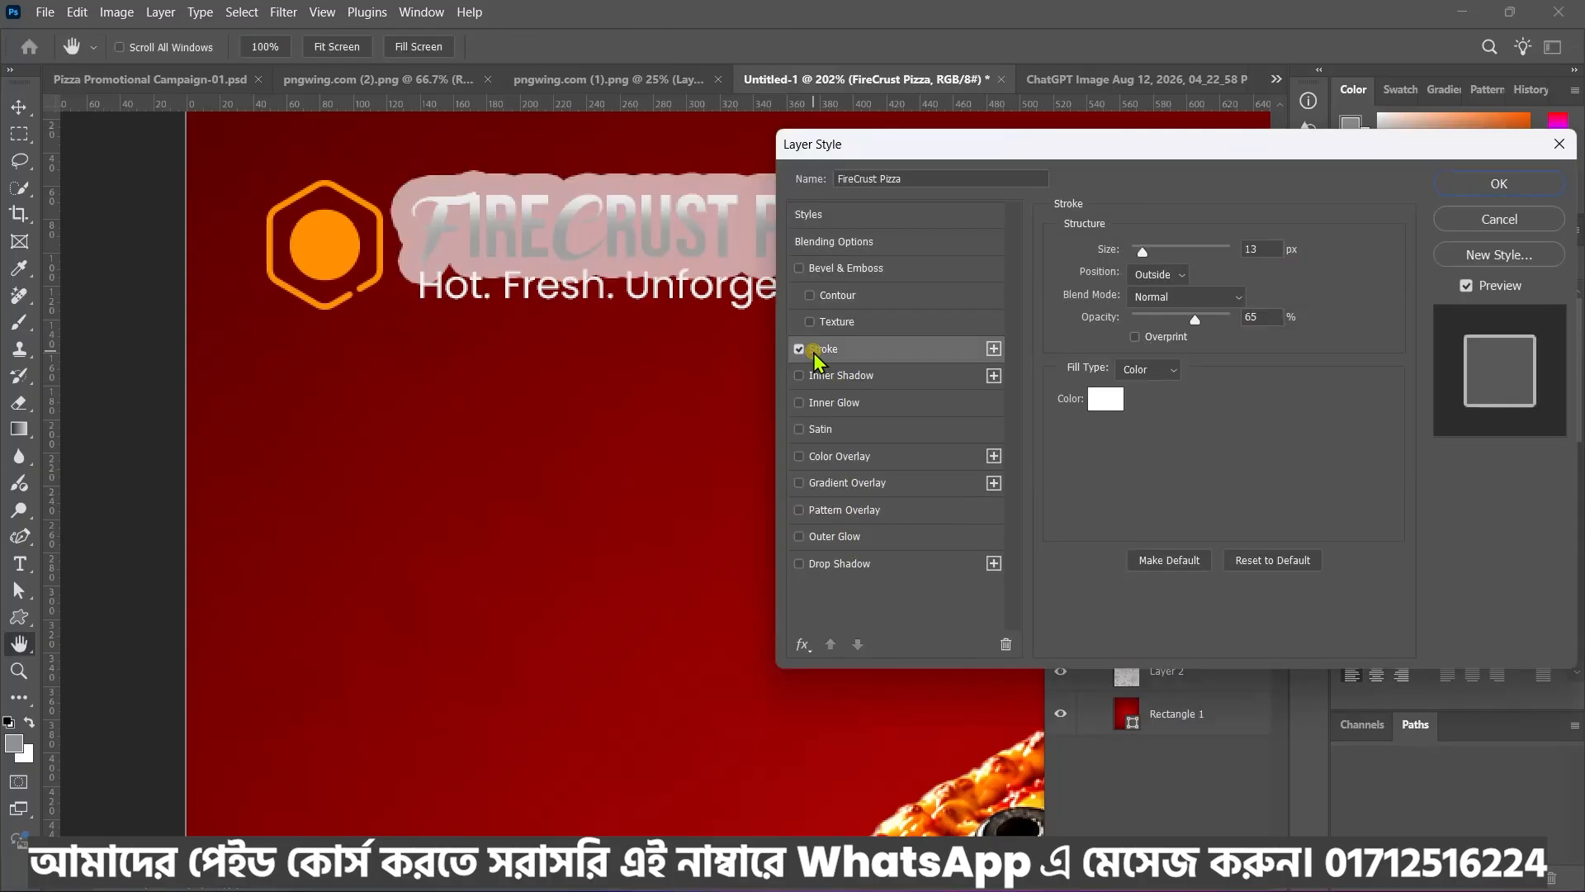
click(1110, 401)
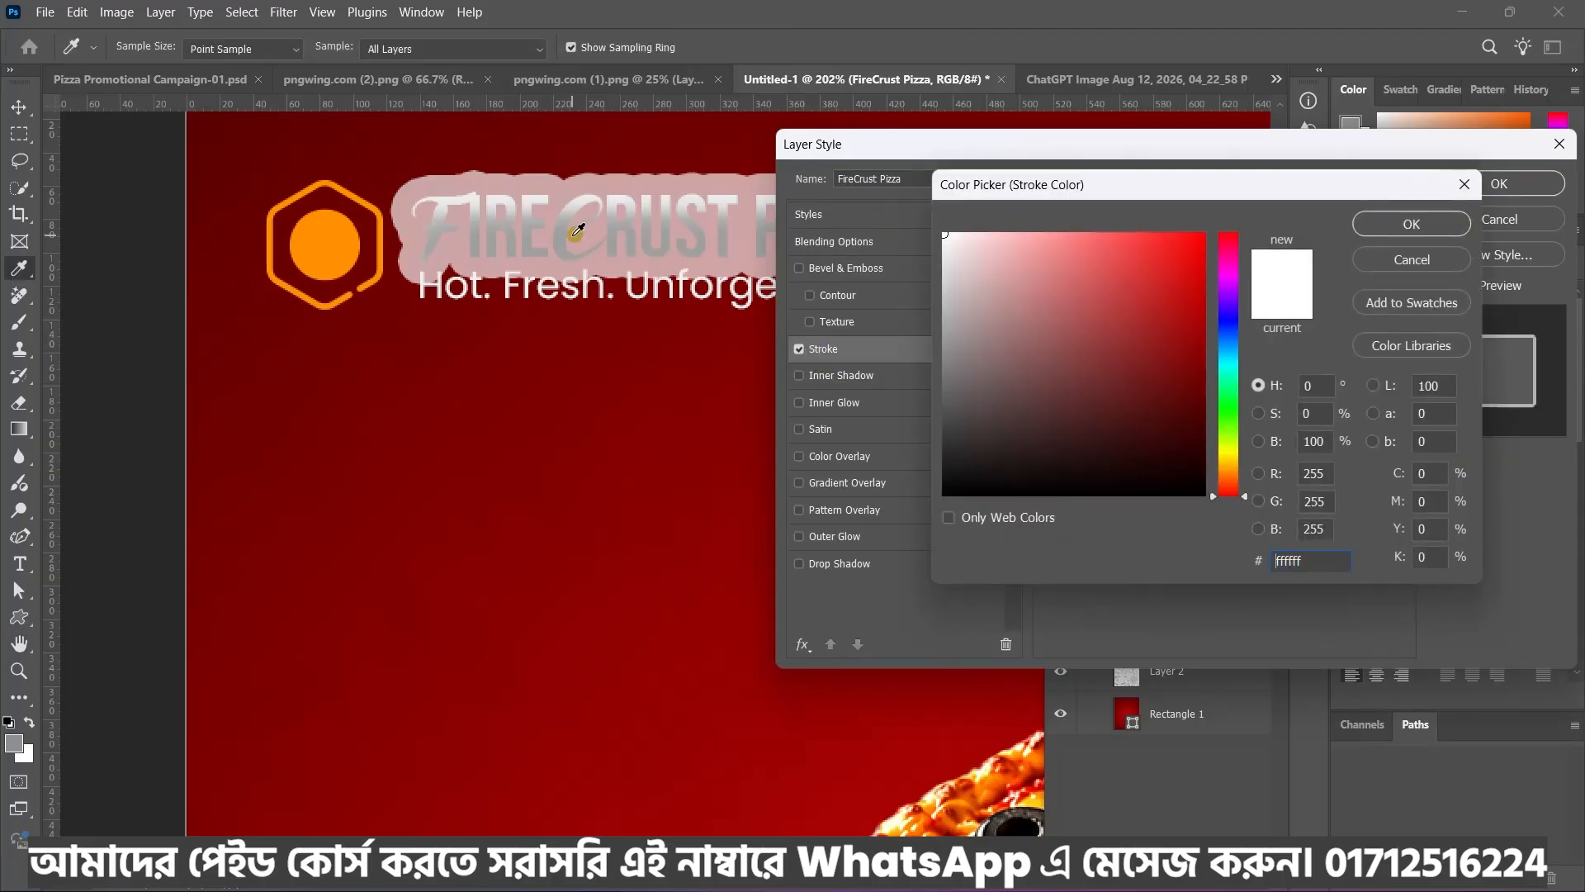
click(1416, 227)
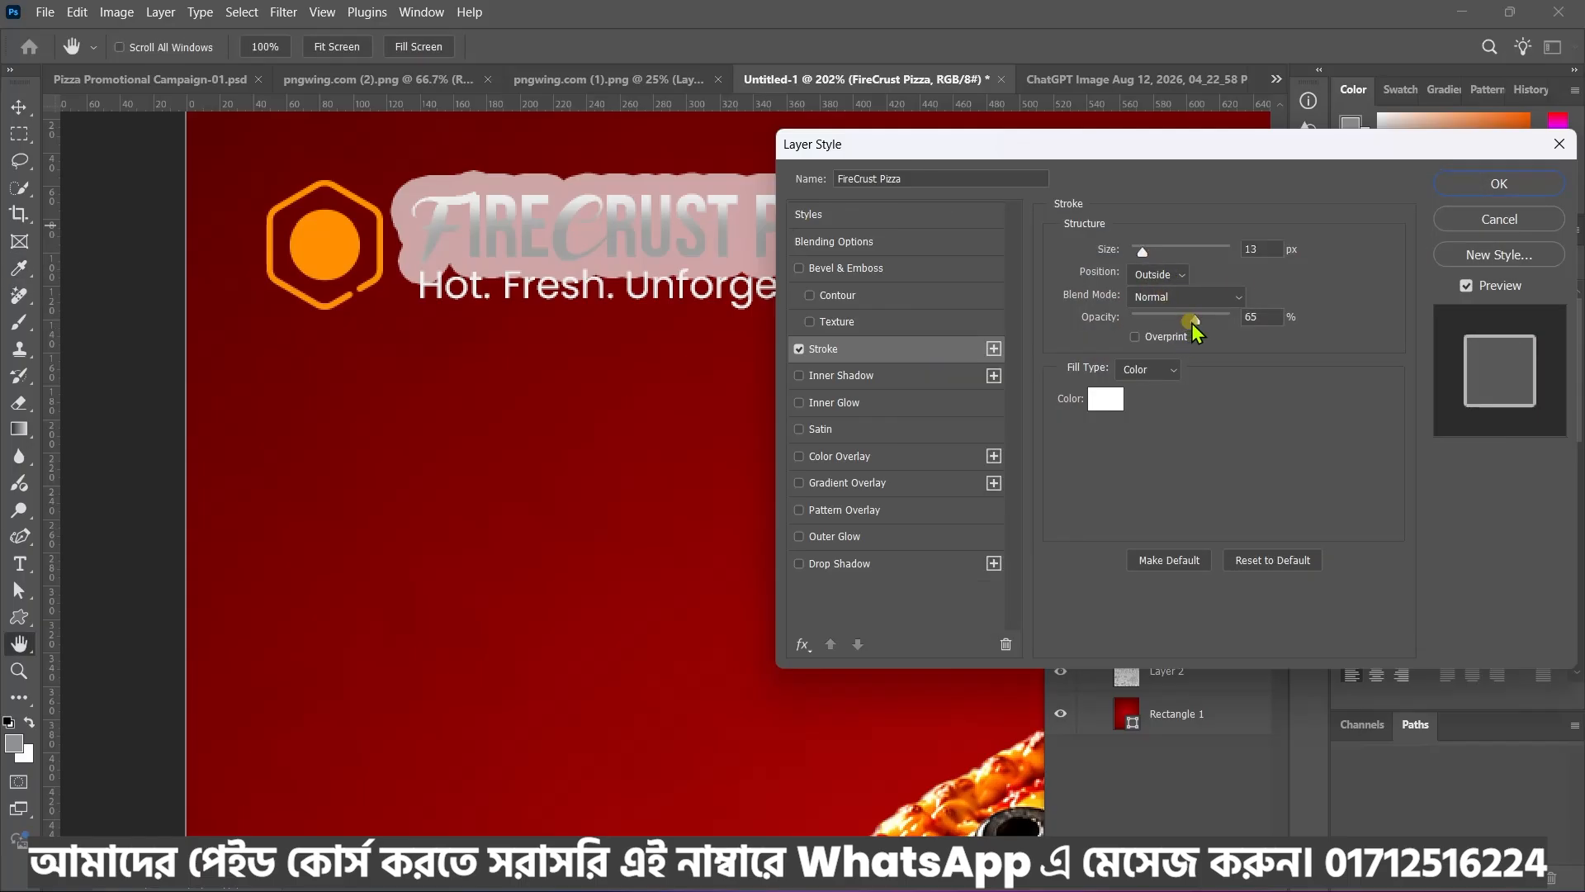
drag(1192, 320, 1296, 325)
drag(1143, 251, 1123, 255)
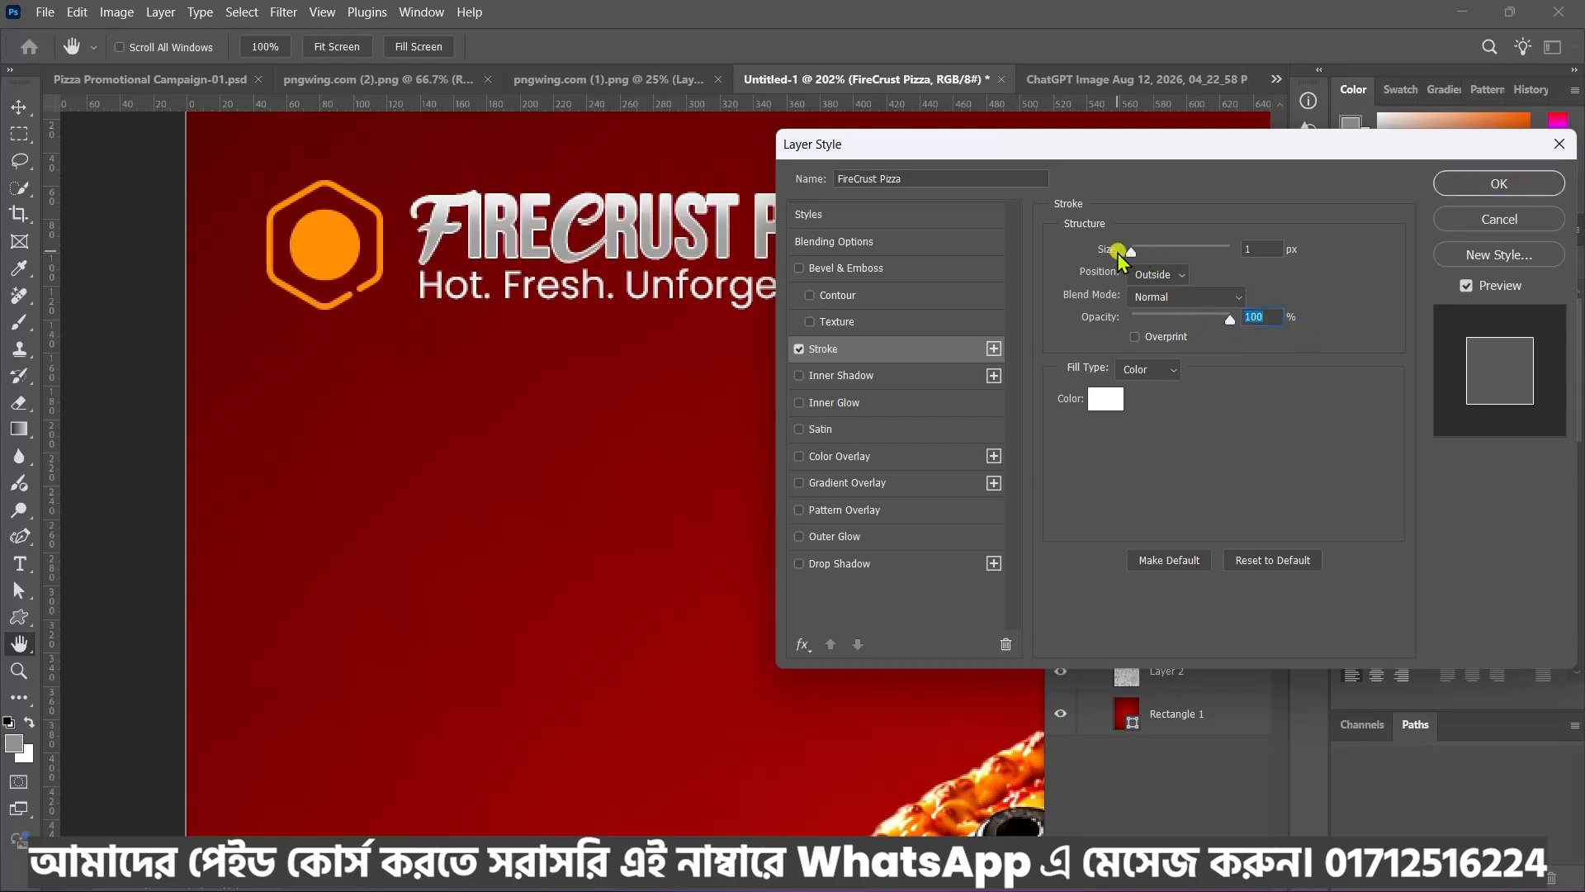
Apply a white outside stroke to the FireCrust Pizza title text
click(1108, 250)
click(1261, 247)
click(1481, 185)
scroll(565, 263, down, 5)
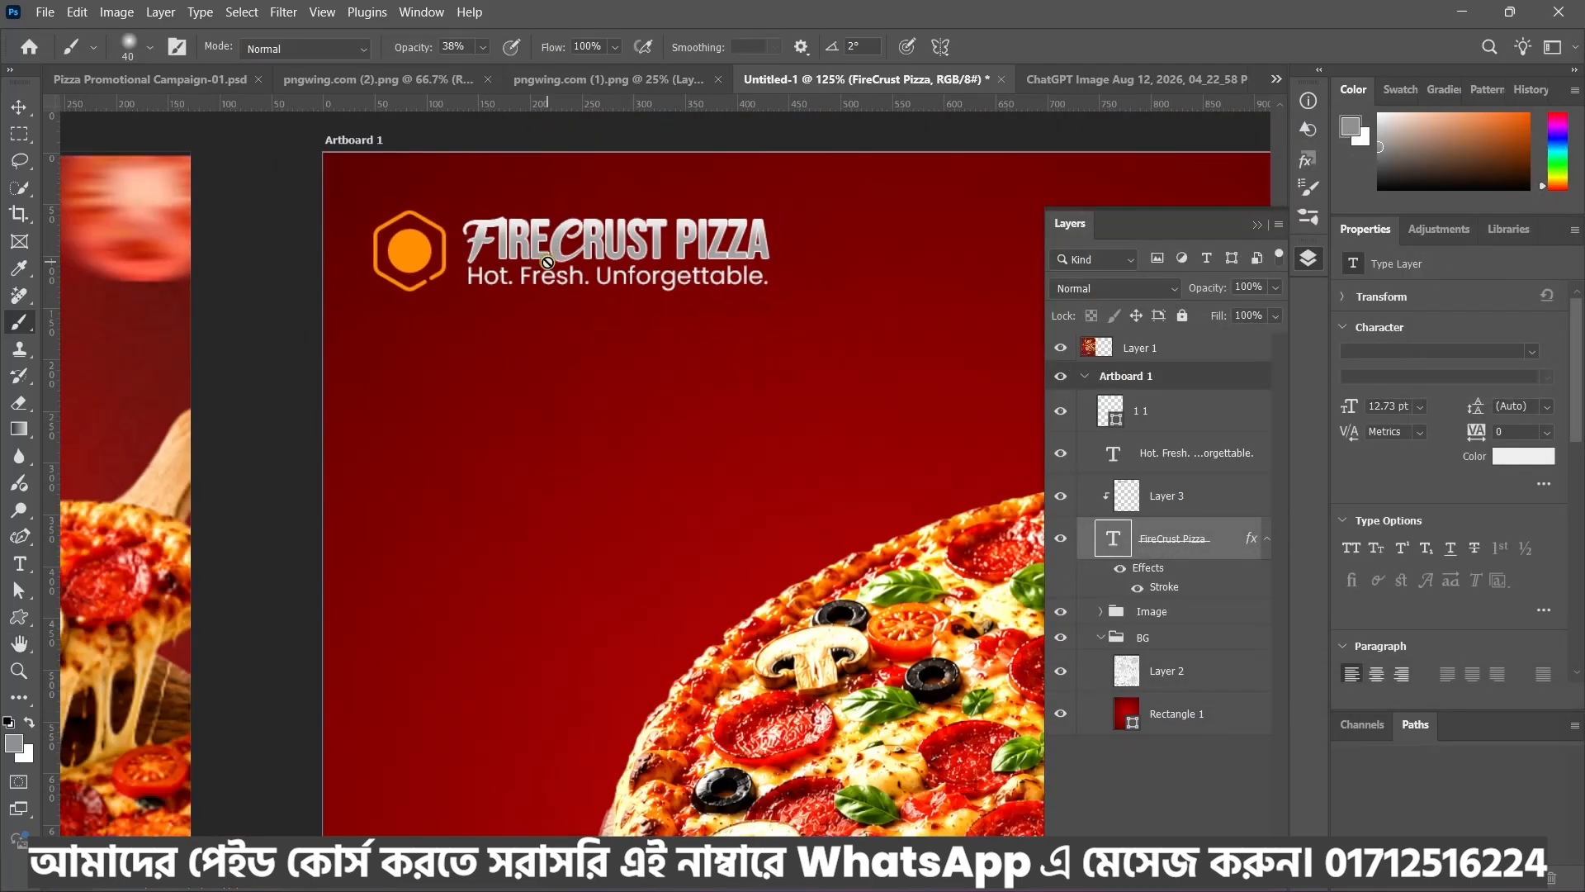
scroll(563, 255, up, 3)
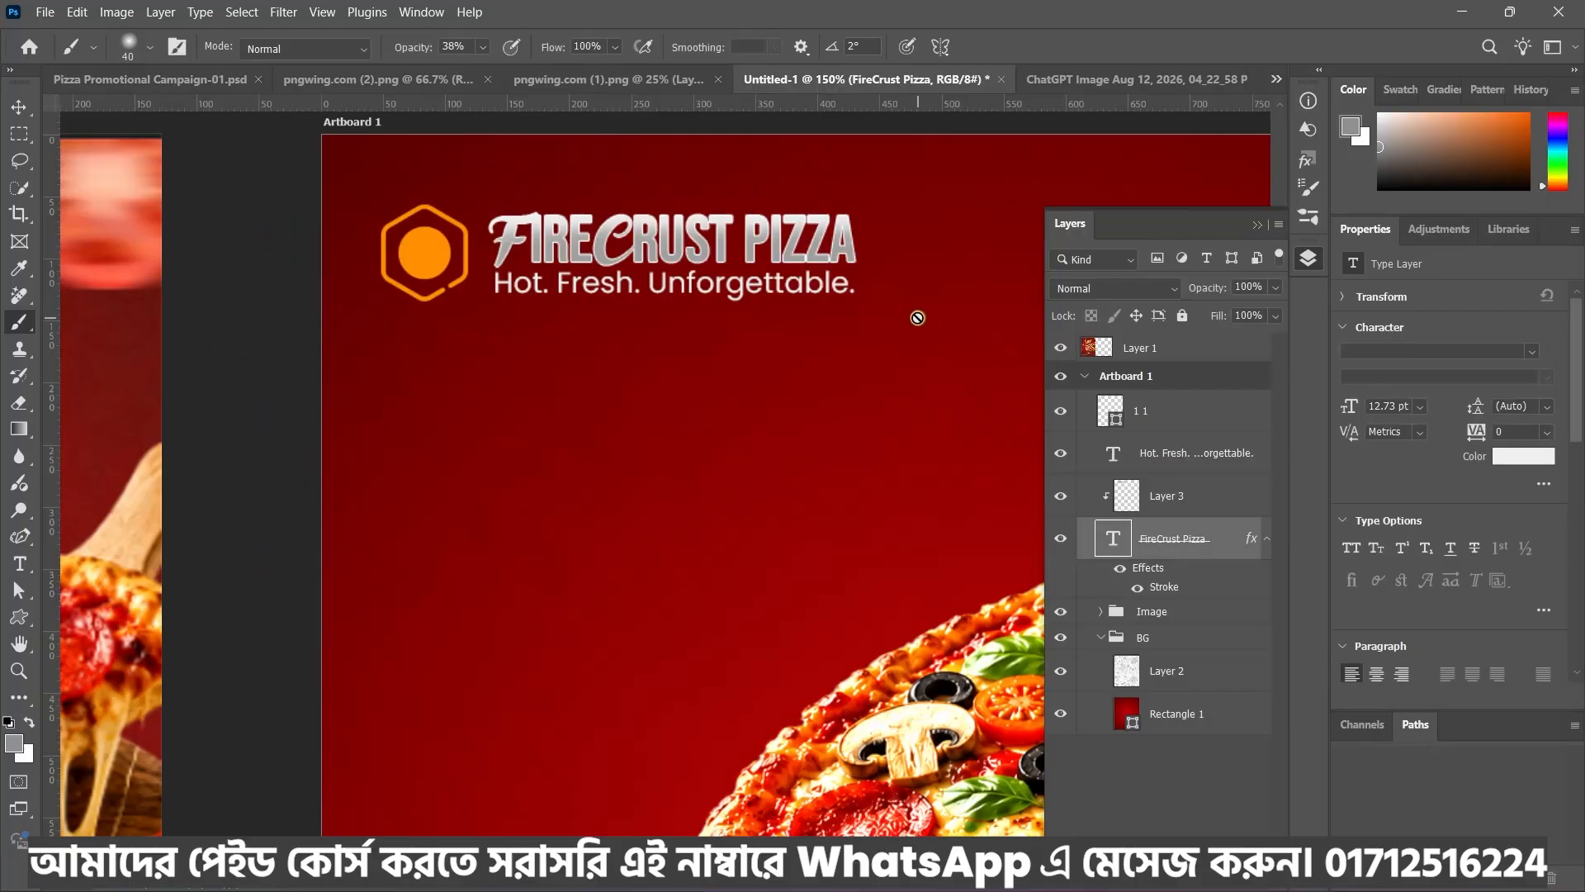
Start a new text layer beneath the logo on Artboard 1 and clear its placeholder text
click(21, 107)
scroll(136, 363, down, 5)
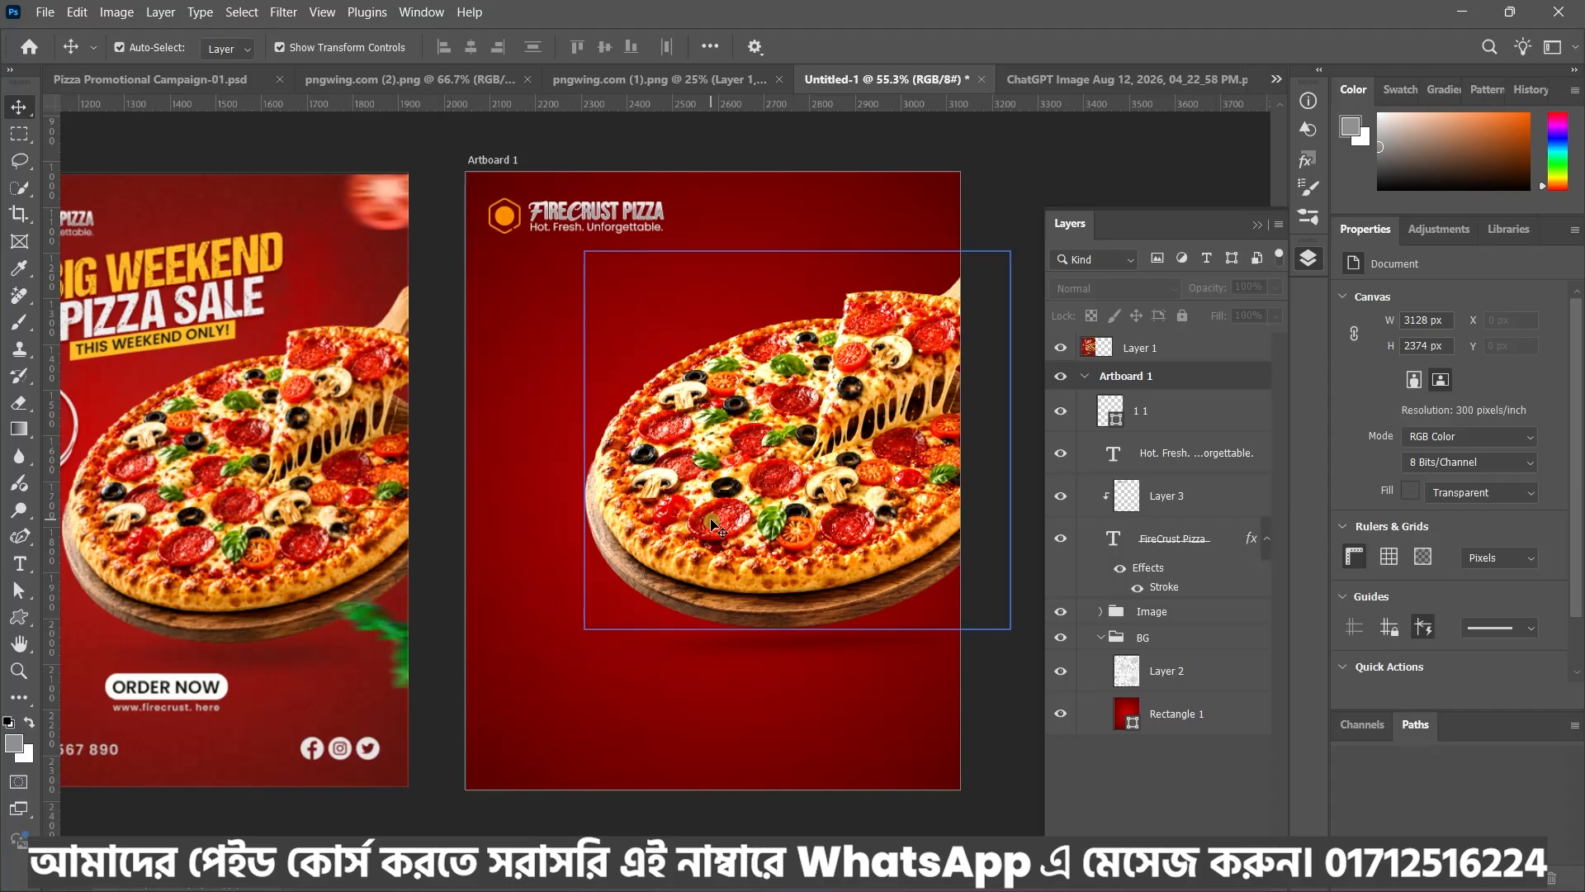
scroll(765, 546, down, 3)
scroll(415, 404, up, 3)
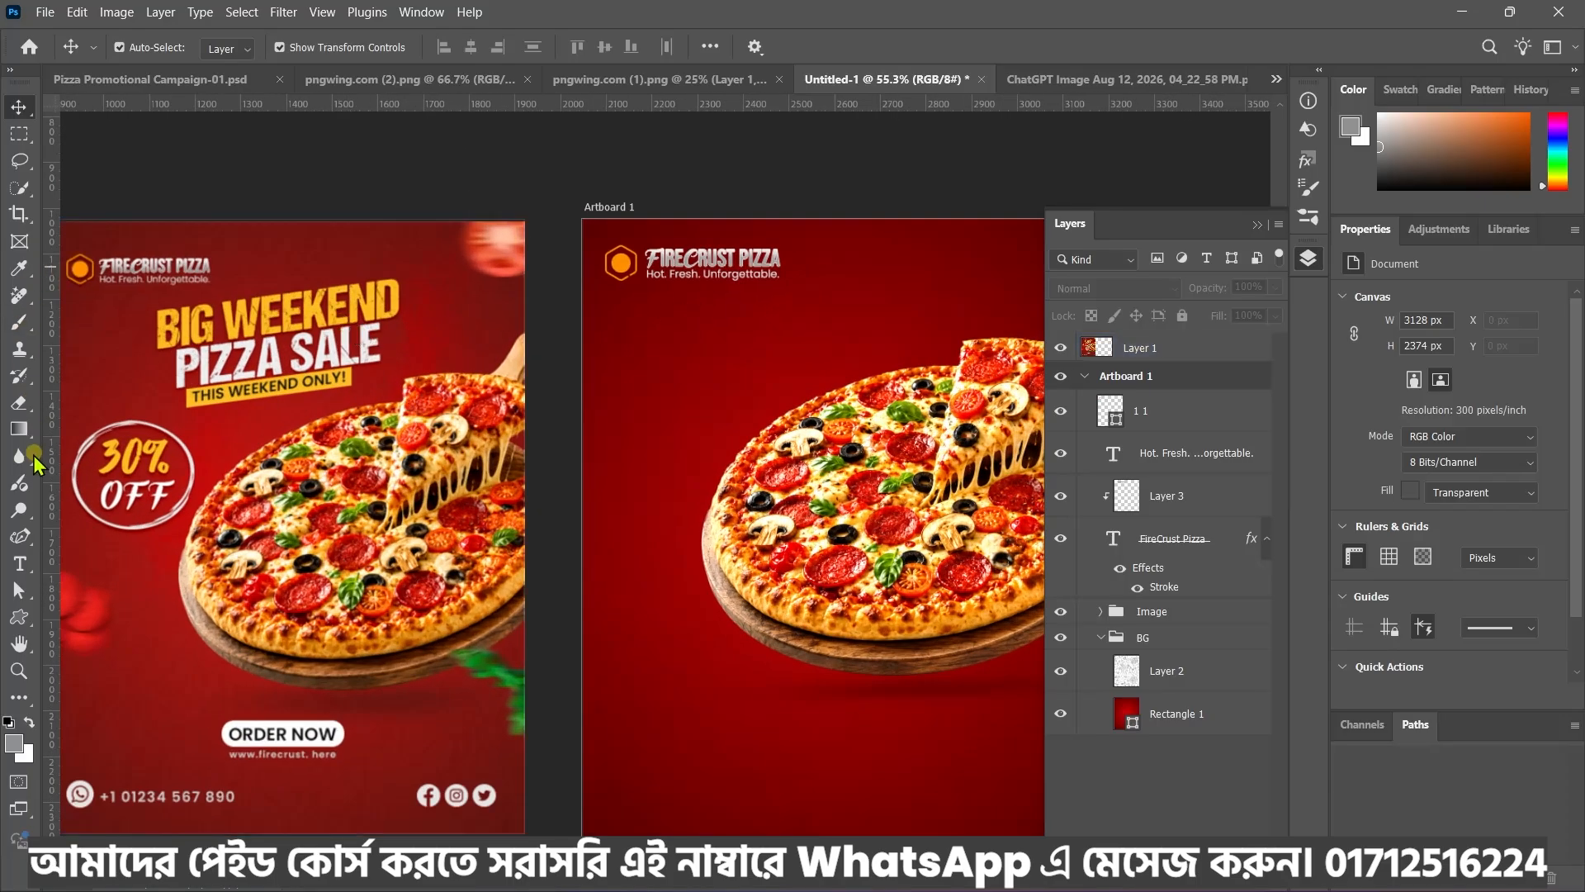
click(20, 563)
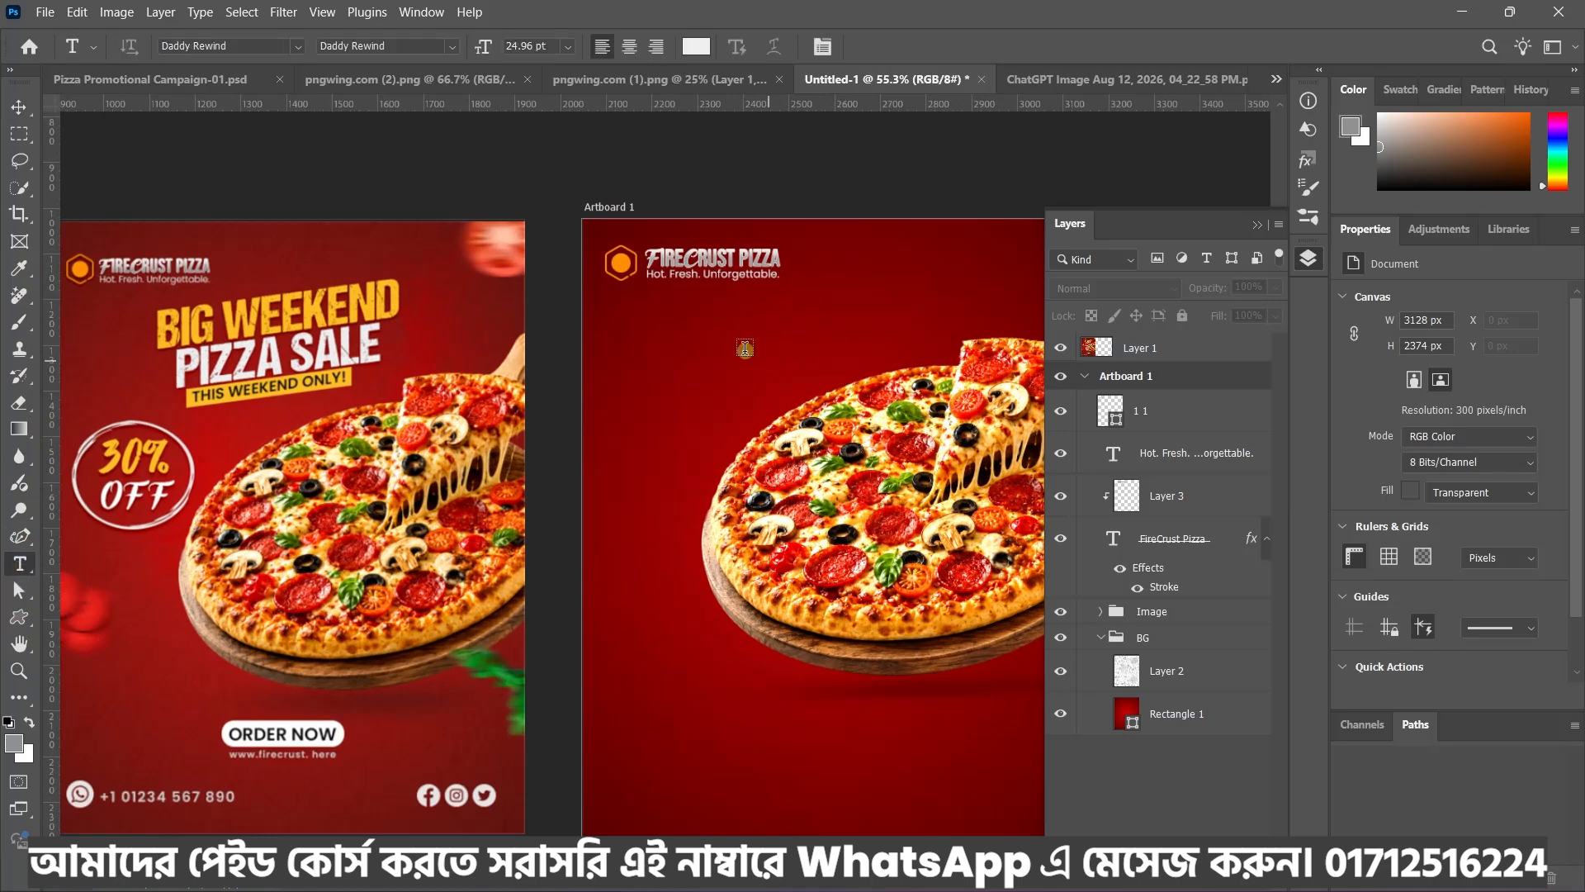
click(722, 330)
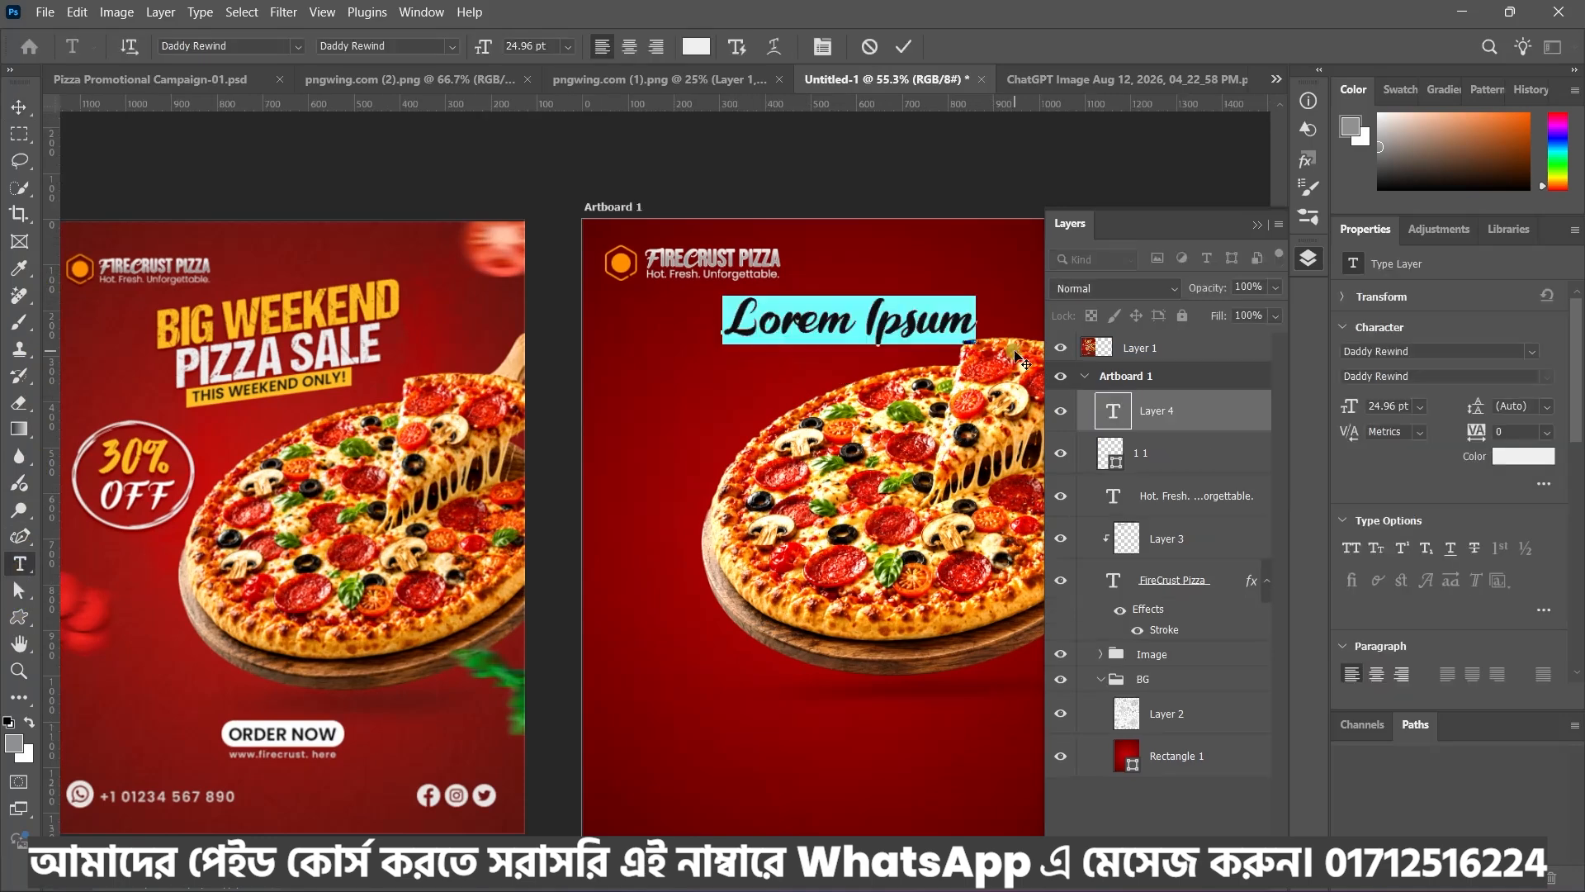
key(BackSpace)
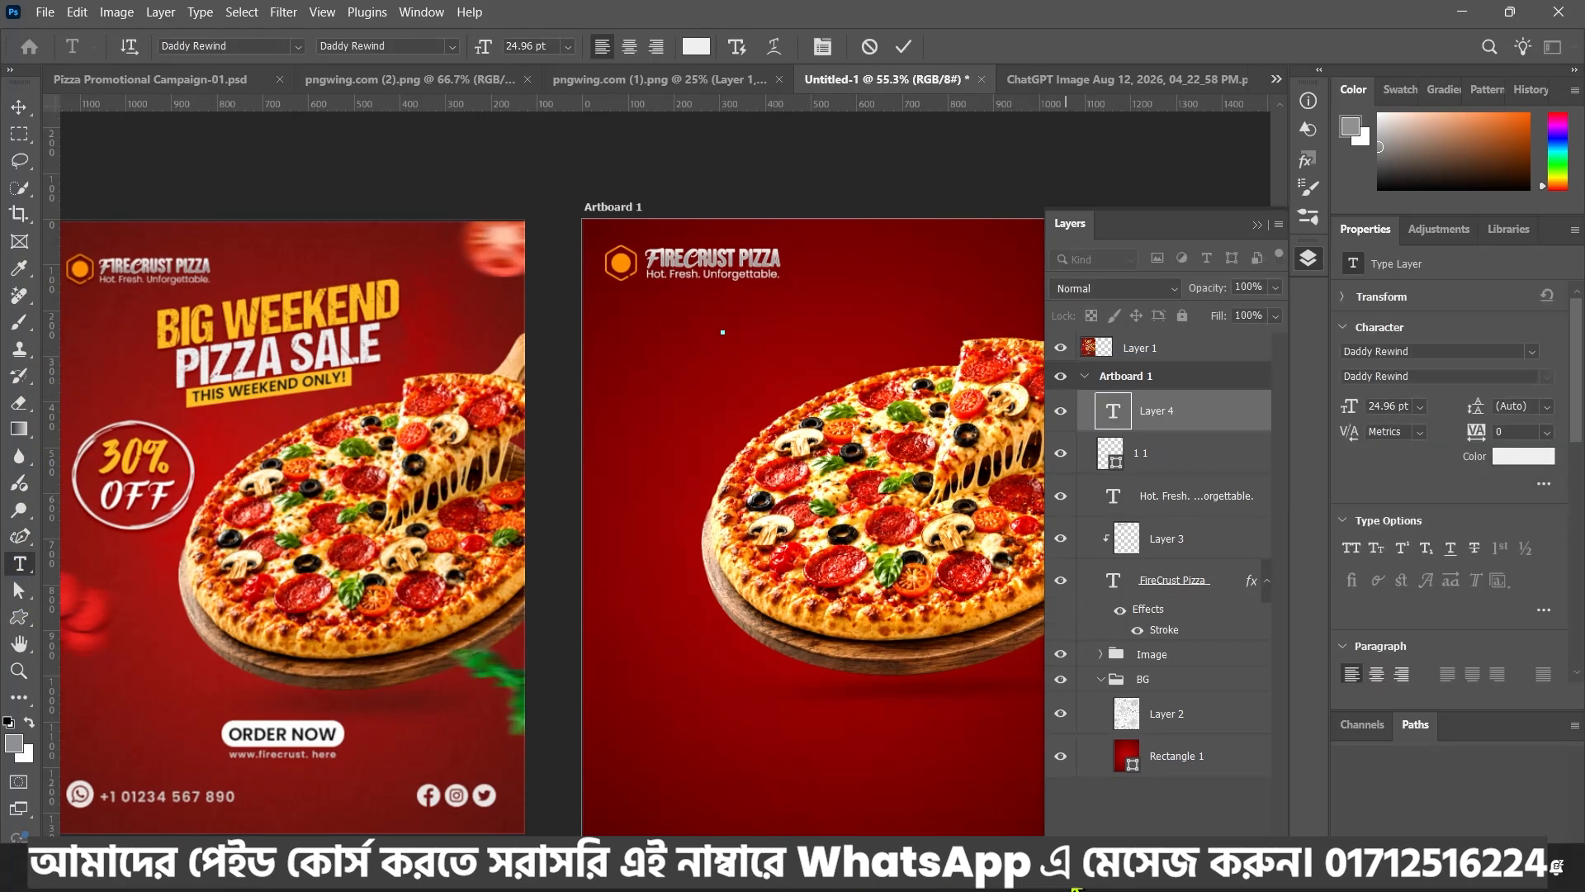
Copy the two lines BIG WEEKEND and PIZZA SALE from the Notepad notes and paste them into the new text layer
click(1088, 889)
drag(853, 396, 684, 376)
key(ctrl+c)
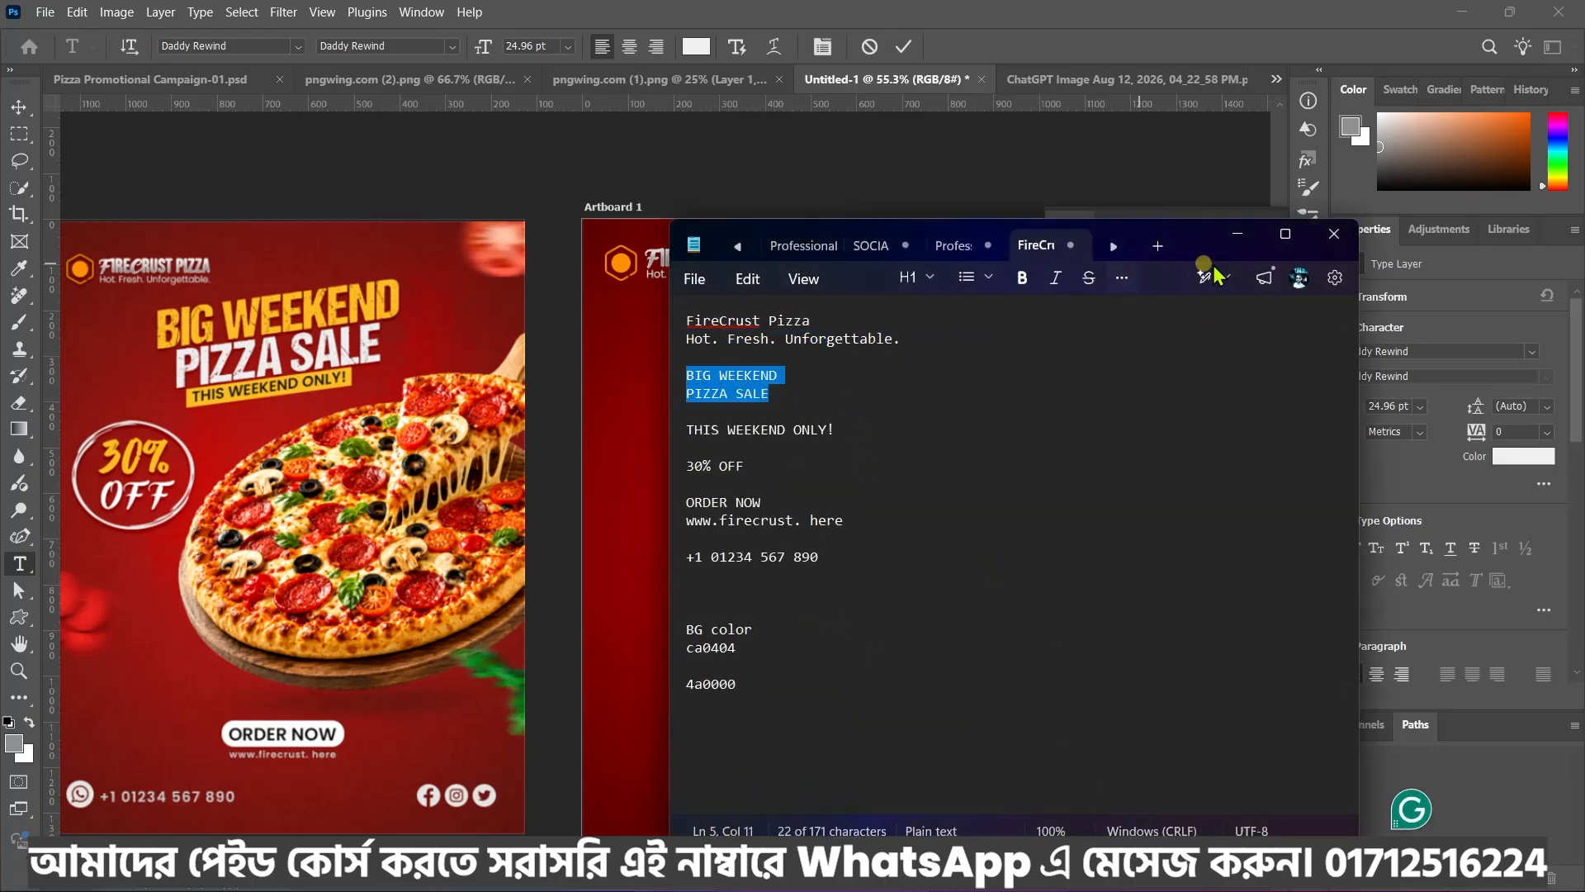
click(1236, 244)
key(ctrl+v)
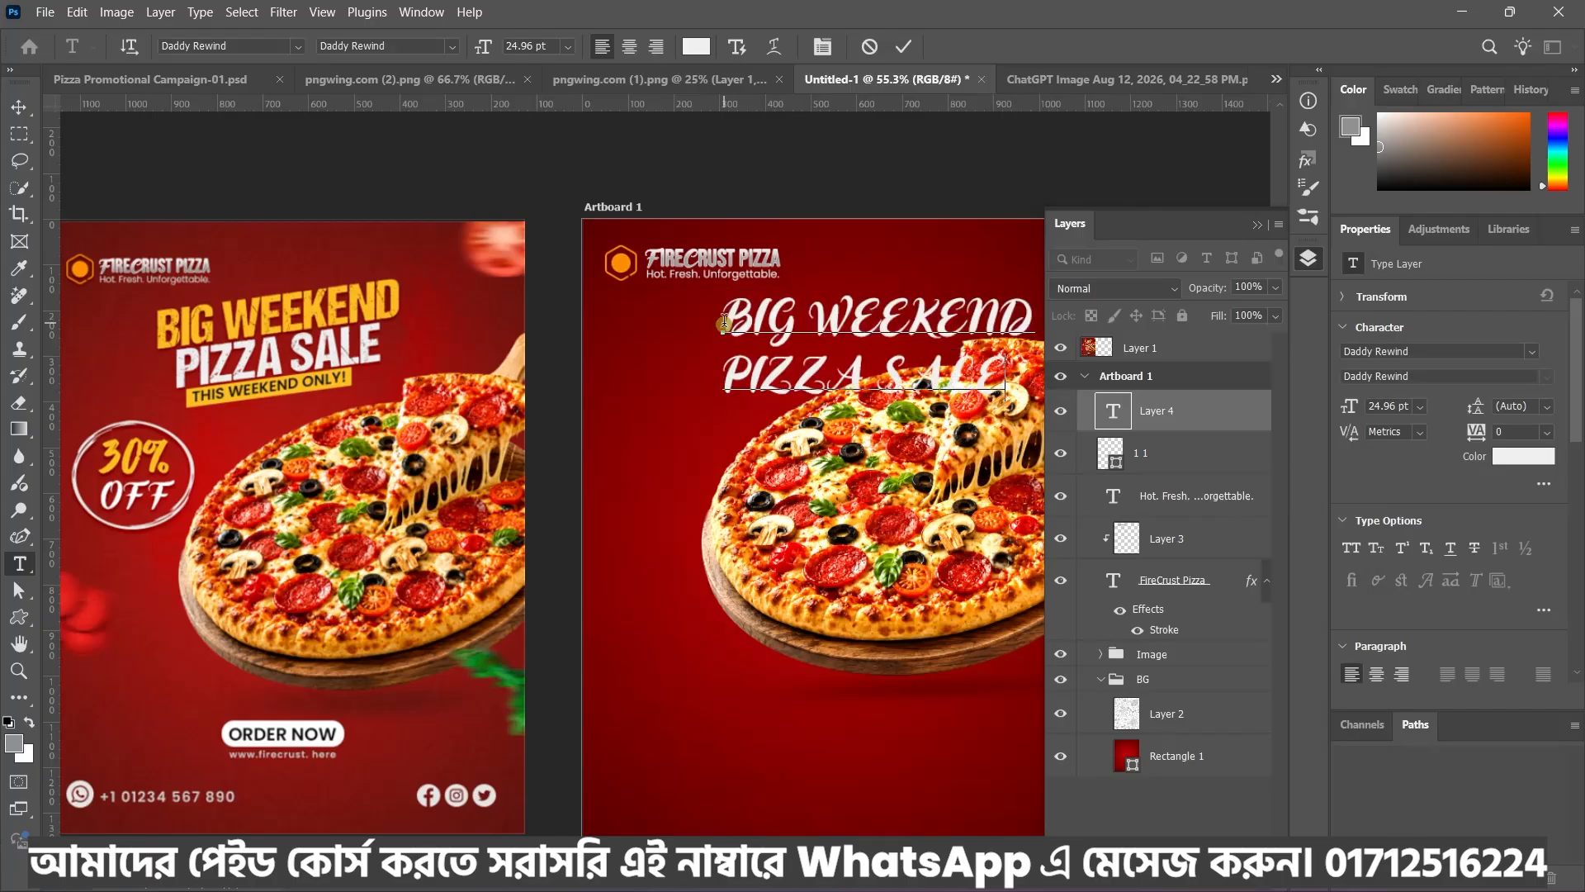
click(905, 47)
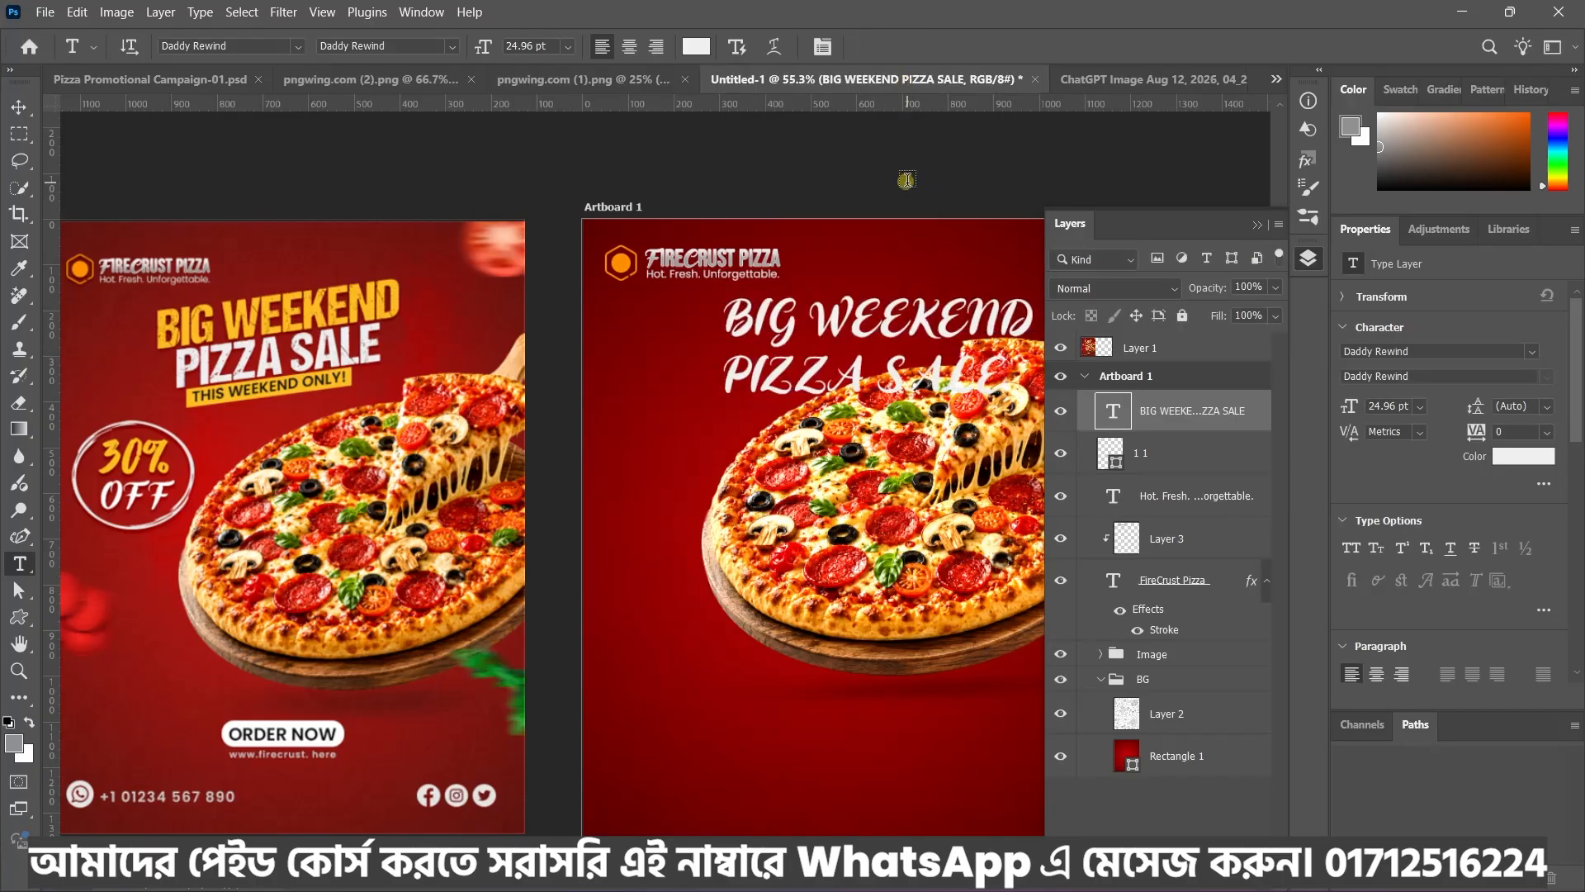
Shift the BIG WEEKEND PIZZA SALE headline toward the logo and set its font to DCC - Ash Regular
key(v)
drag(848, 312, 772, 312)
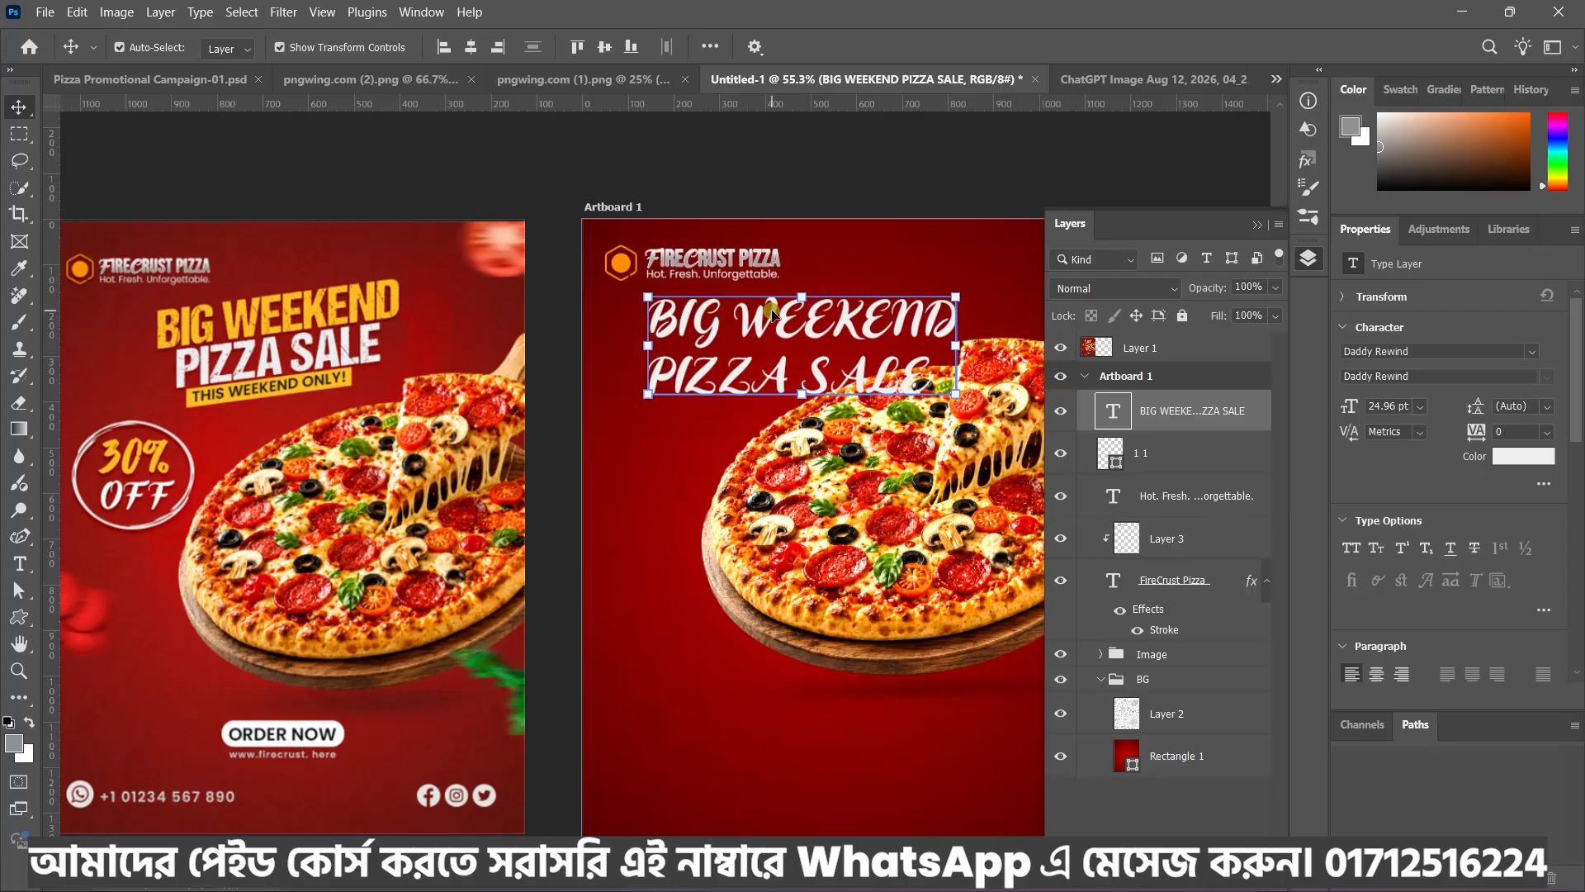
click(1533, 355)
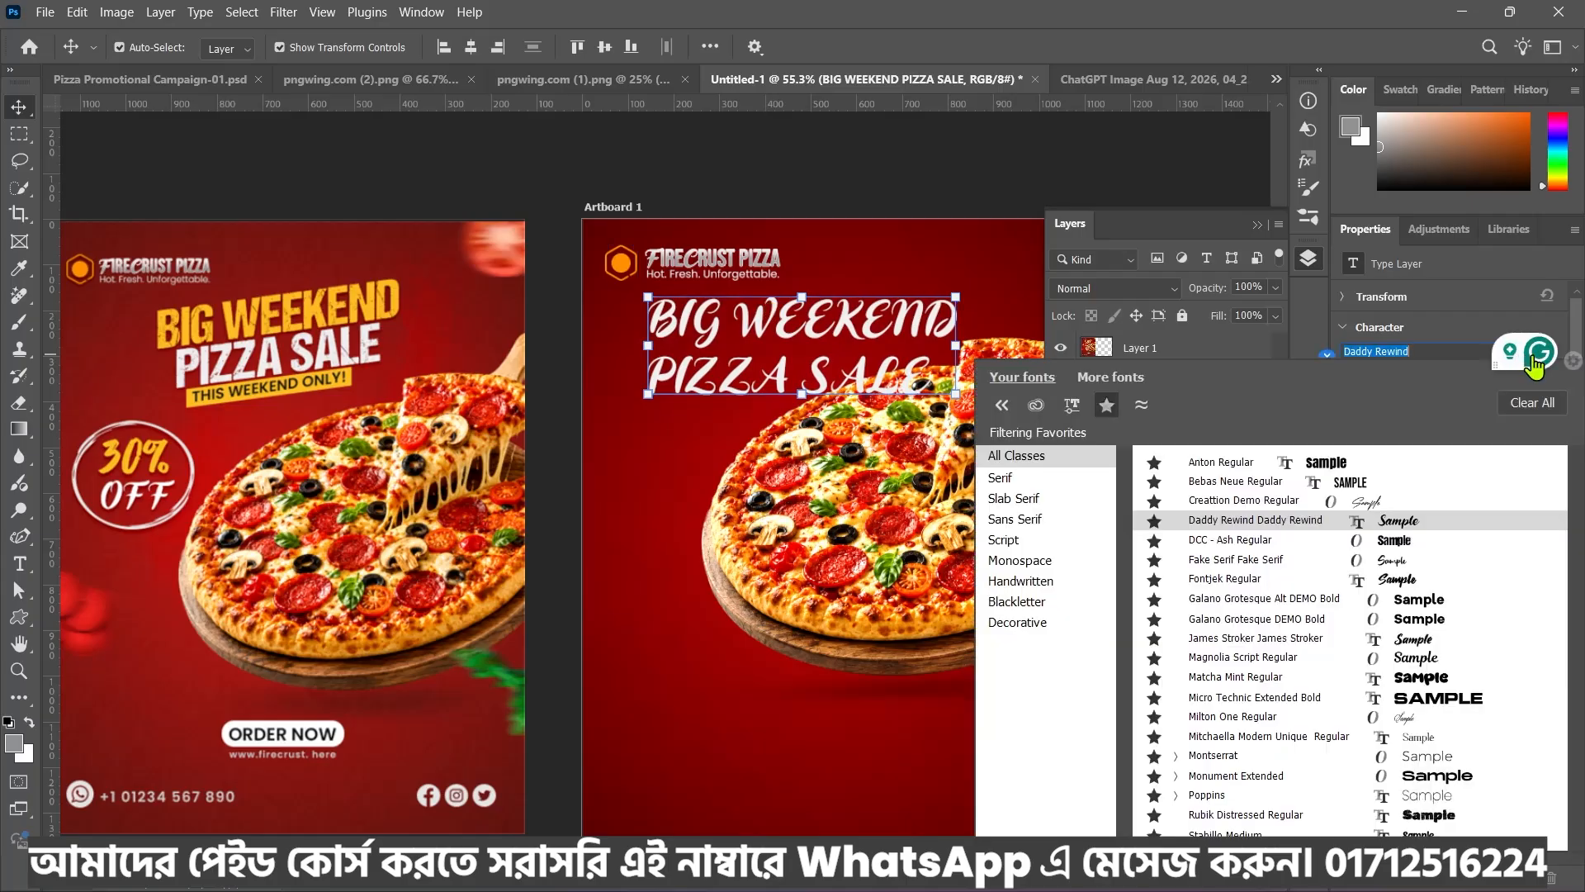
click(1223, 544)
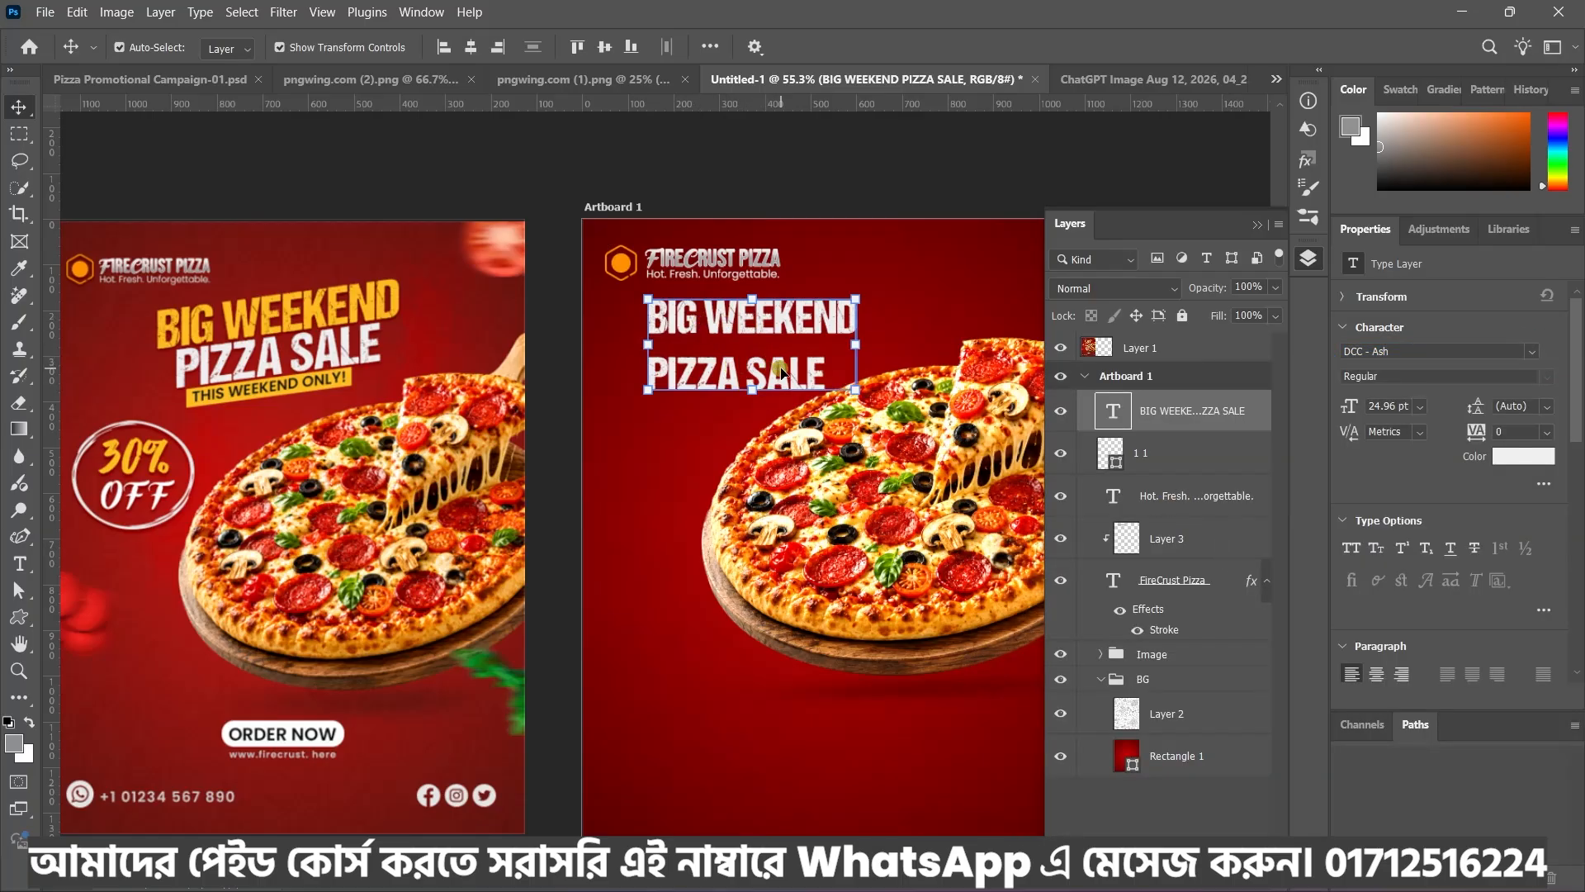
Center-align the two headline lines and reposition the headline just beneath the logo
drag(782, 326, 920, 309)
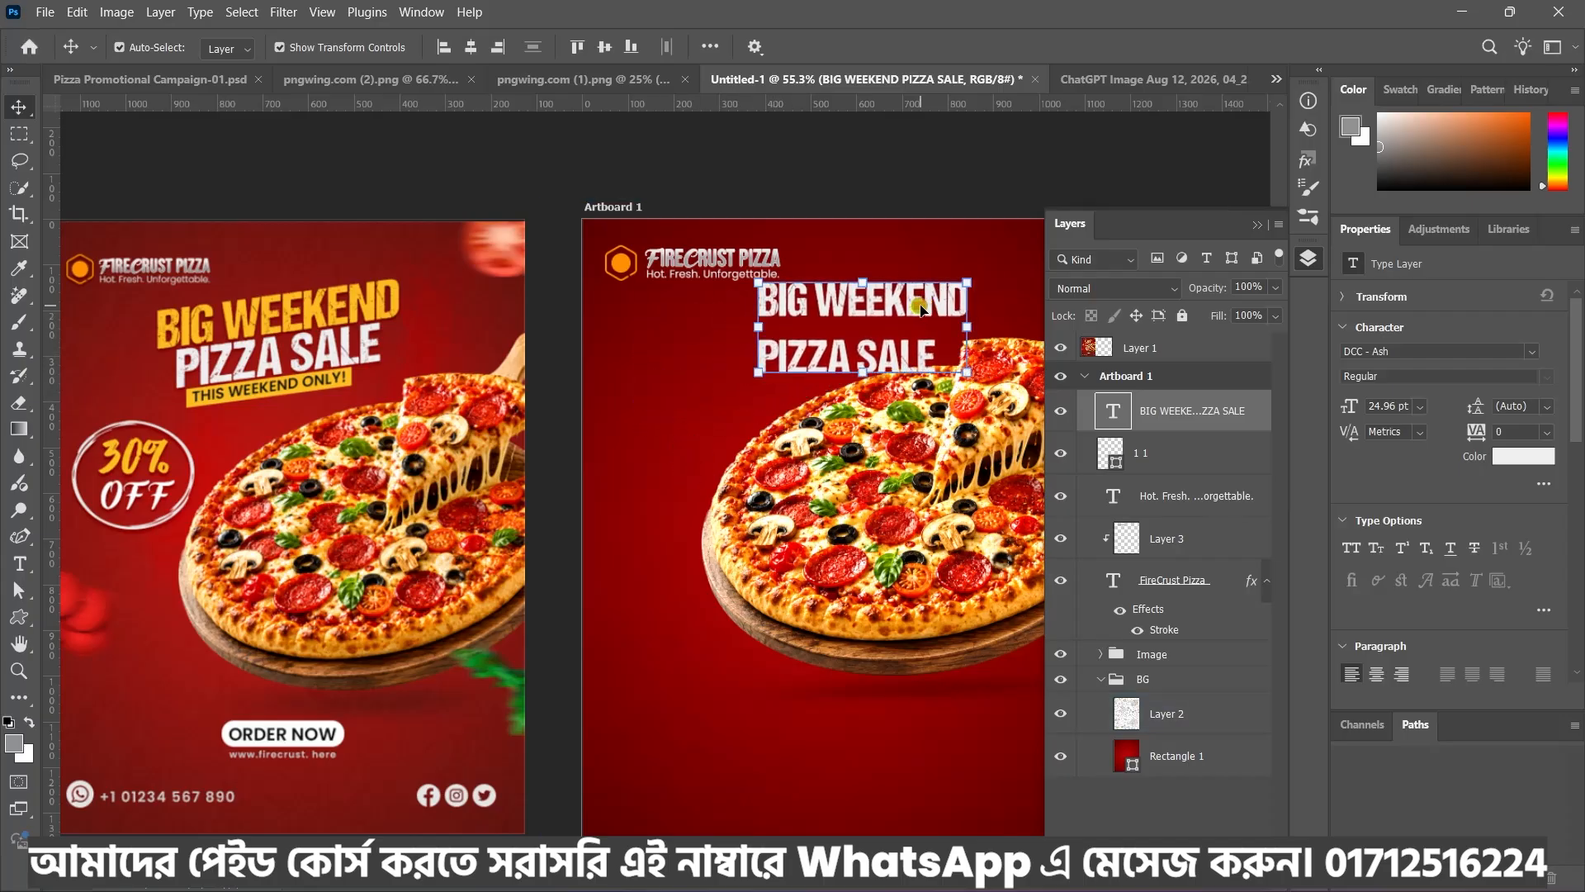
click(1377, 675)
drag(813, 316, 828, 328)
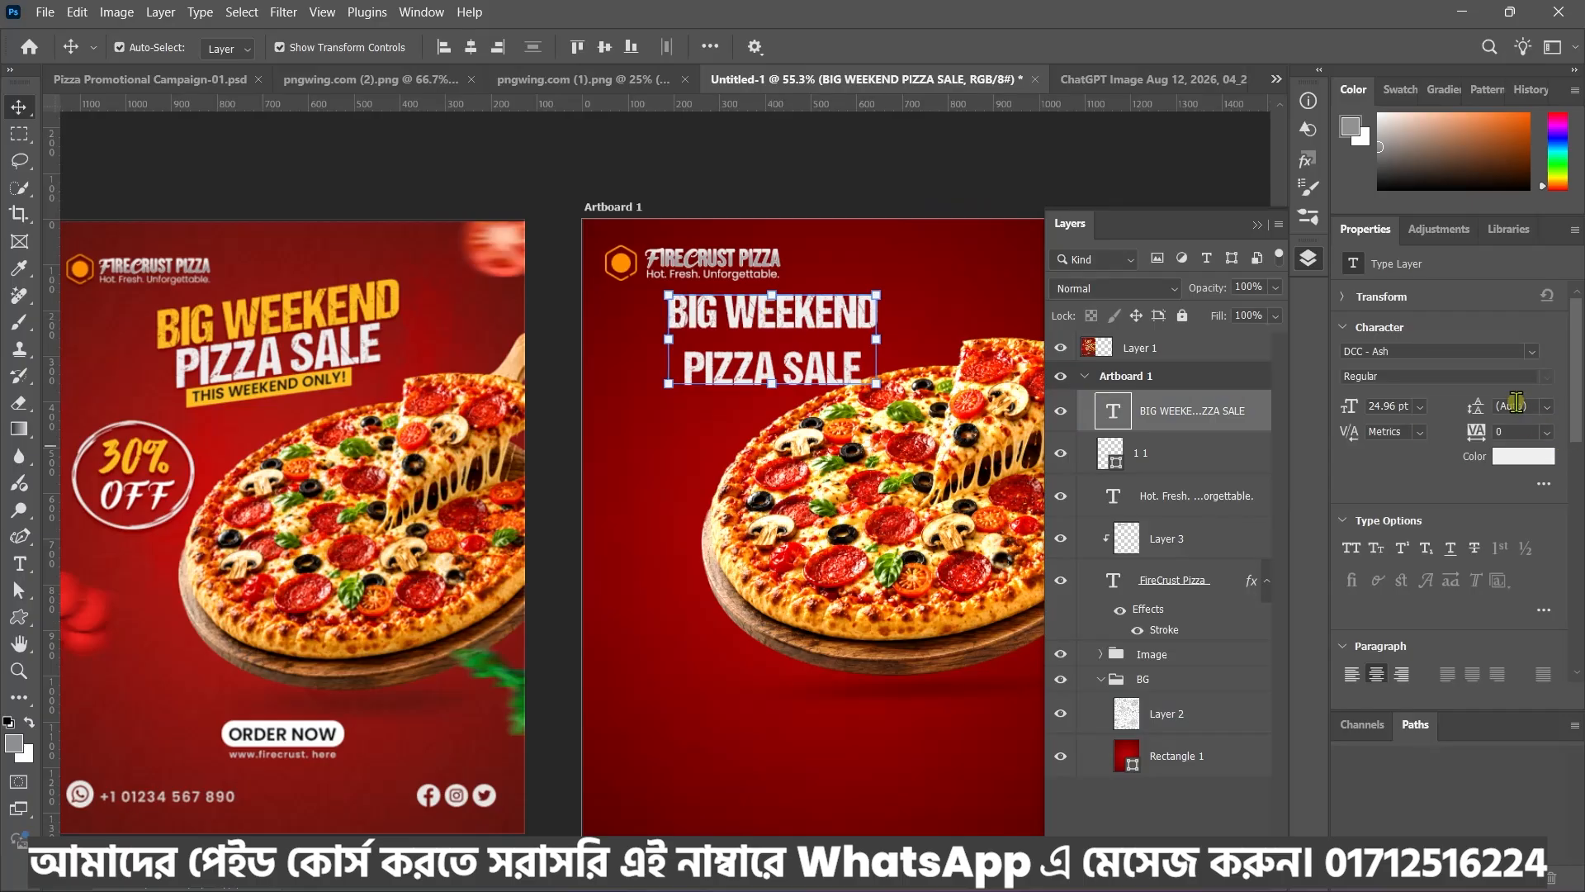
Tighten the line spacing of the headline by setting its leading to 19 pt
click(1516, 404)
scroll(1516, 404, down, 2)
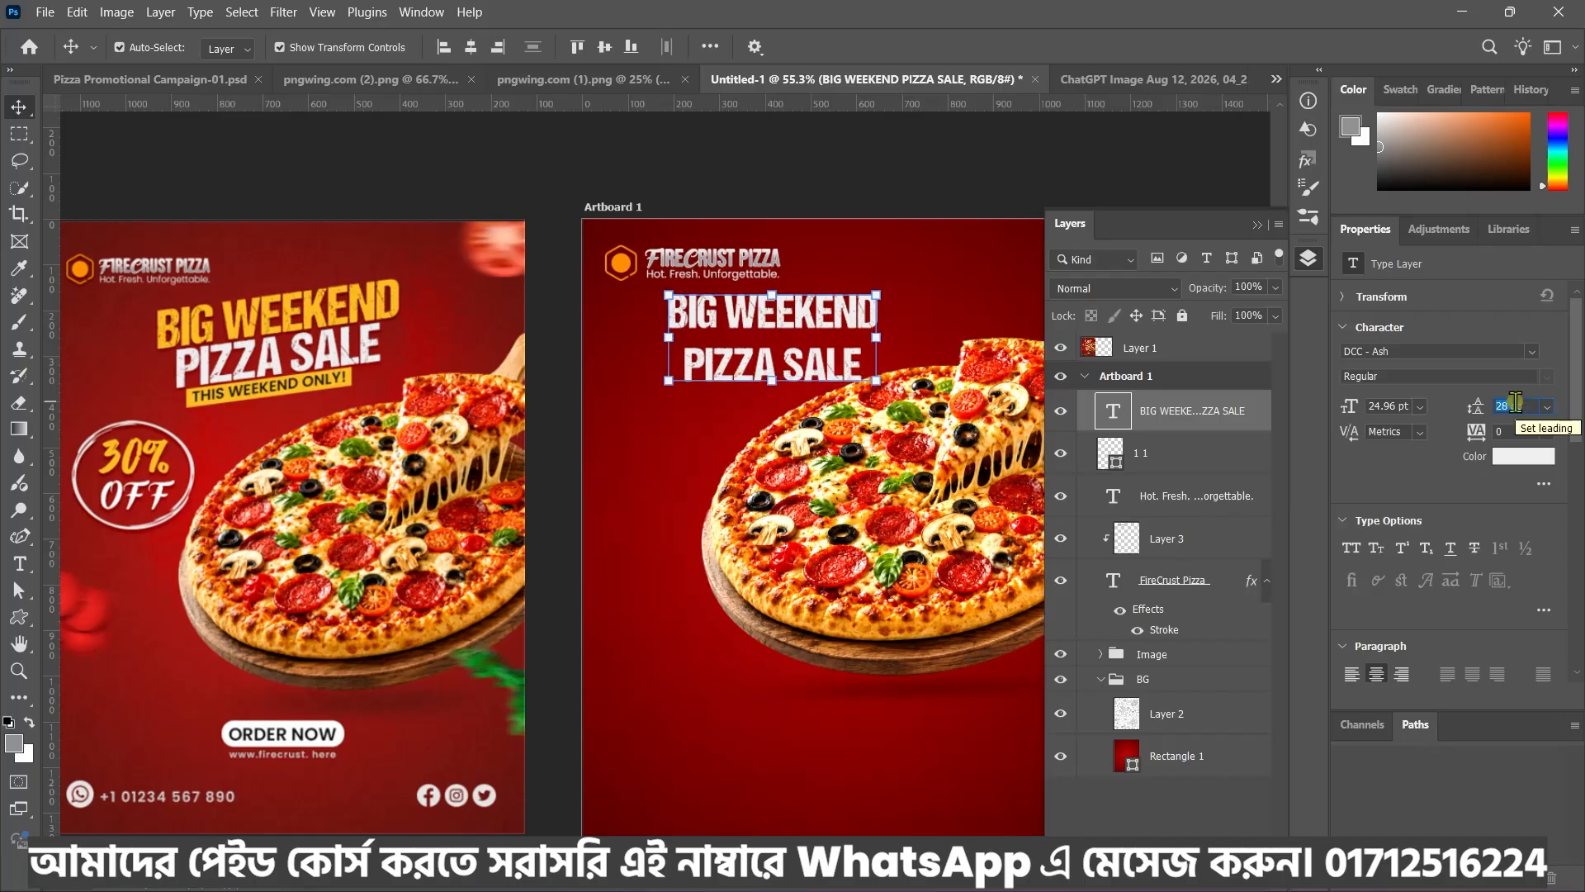
scroll(1516, 404, down, 4)
scroll(1514, 406, down, 9)
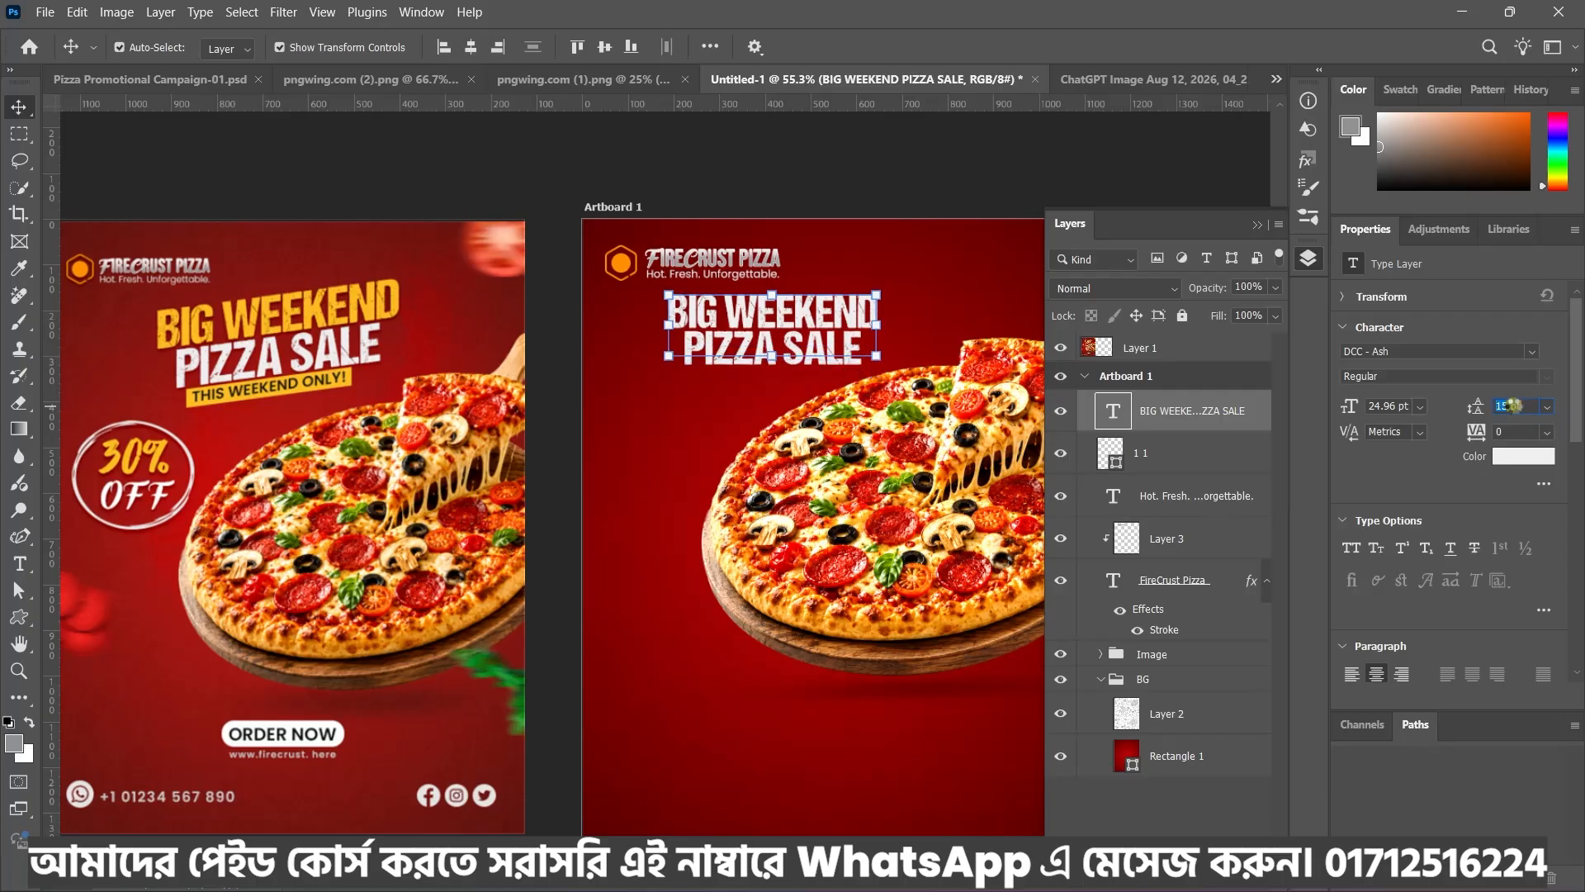
scroll(1514, 406, up, 2)
scroll(1514, 406, up, 2)
scroll(1514, 405, down, 1)
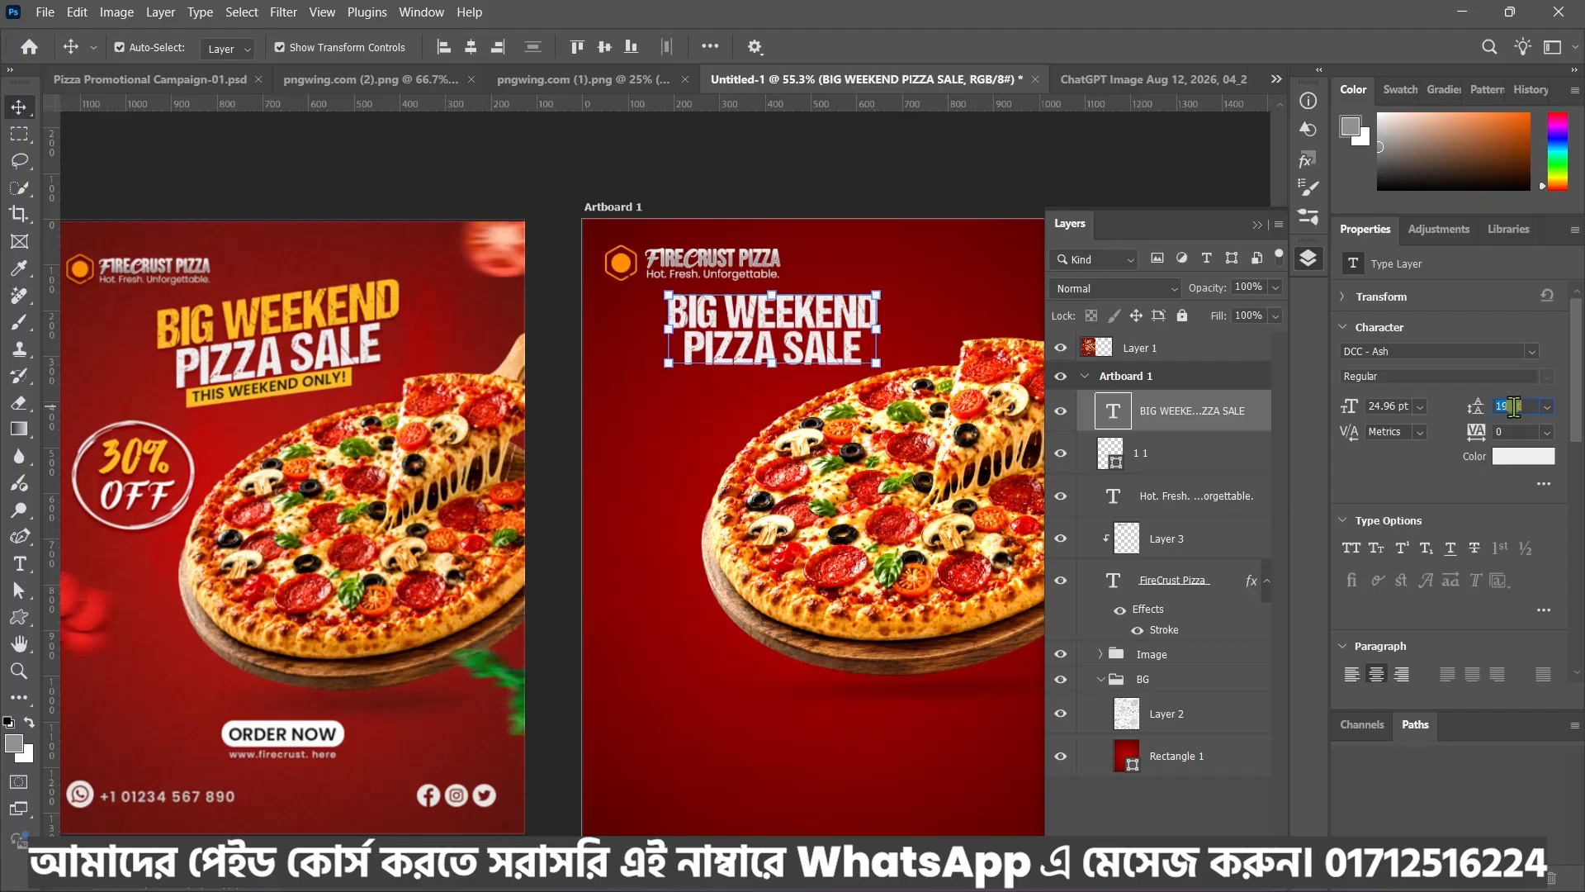
Scale the headline up proportionally to about 128% so it spans the space above the pizza
drag(882, 331, 975, 328)
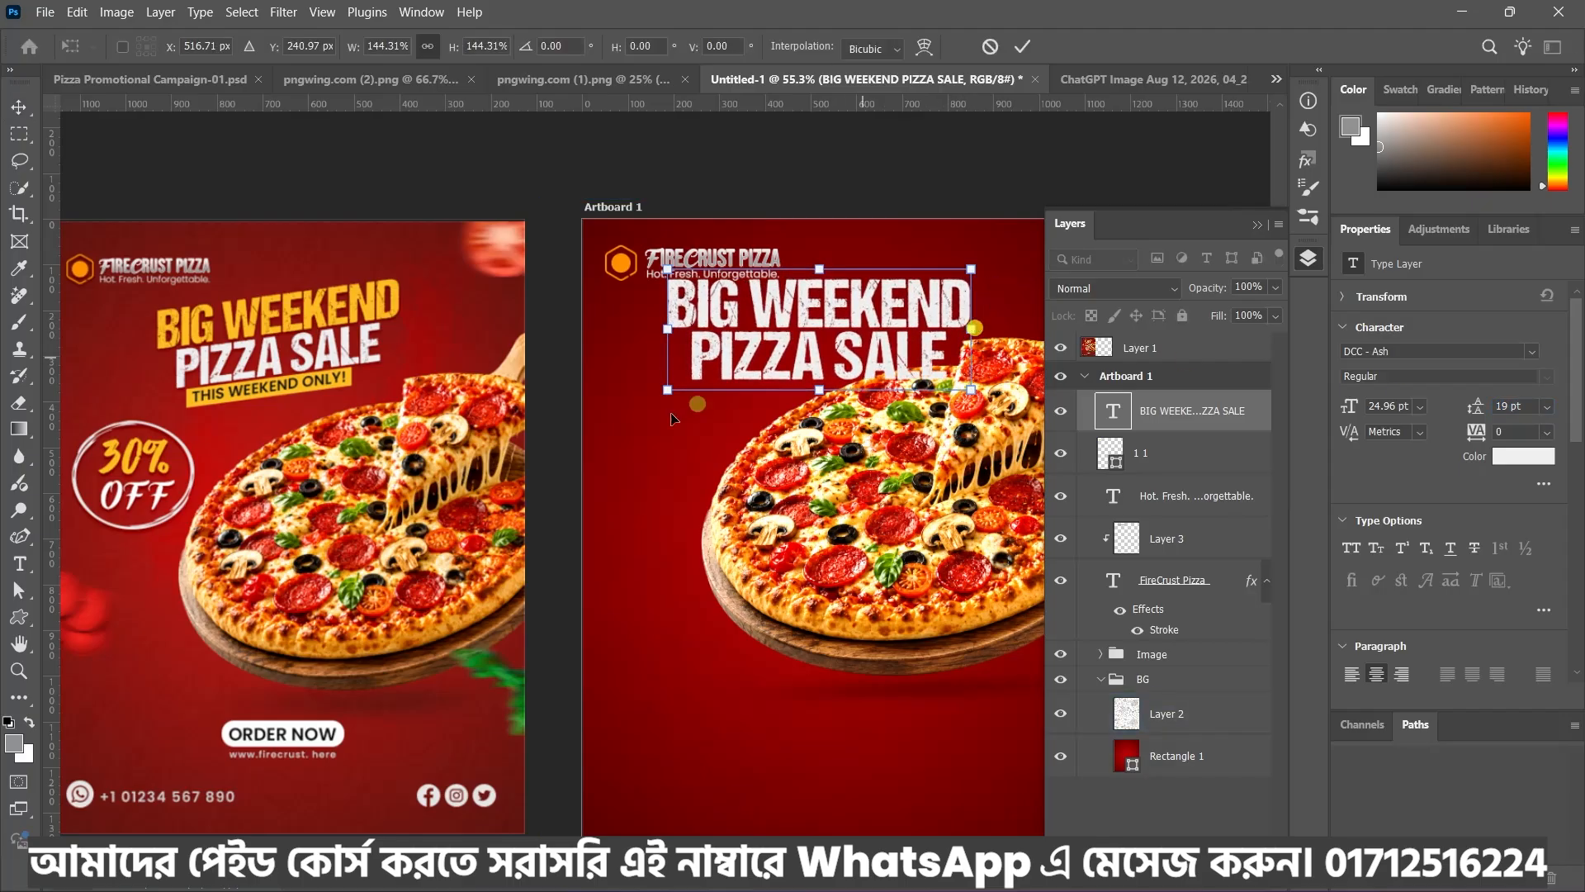
scroll(620, 446, down, 4)
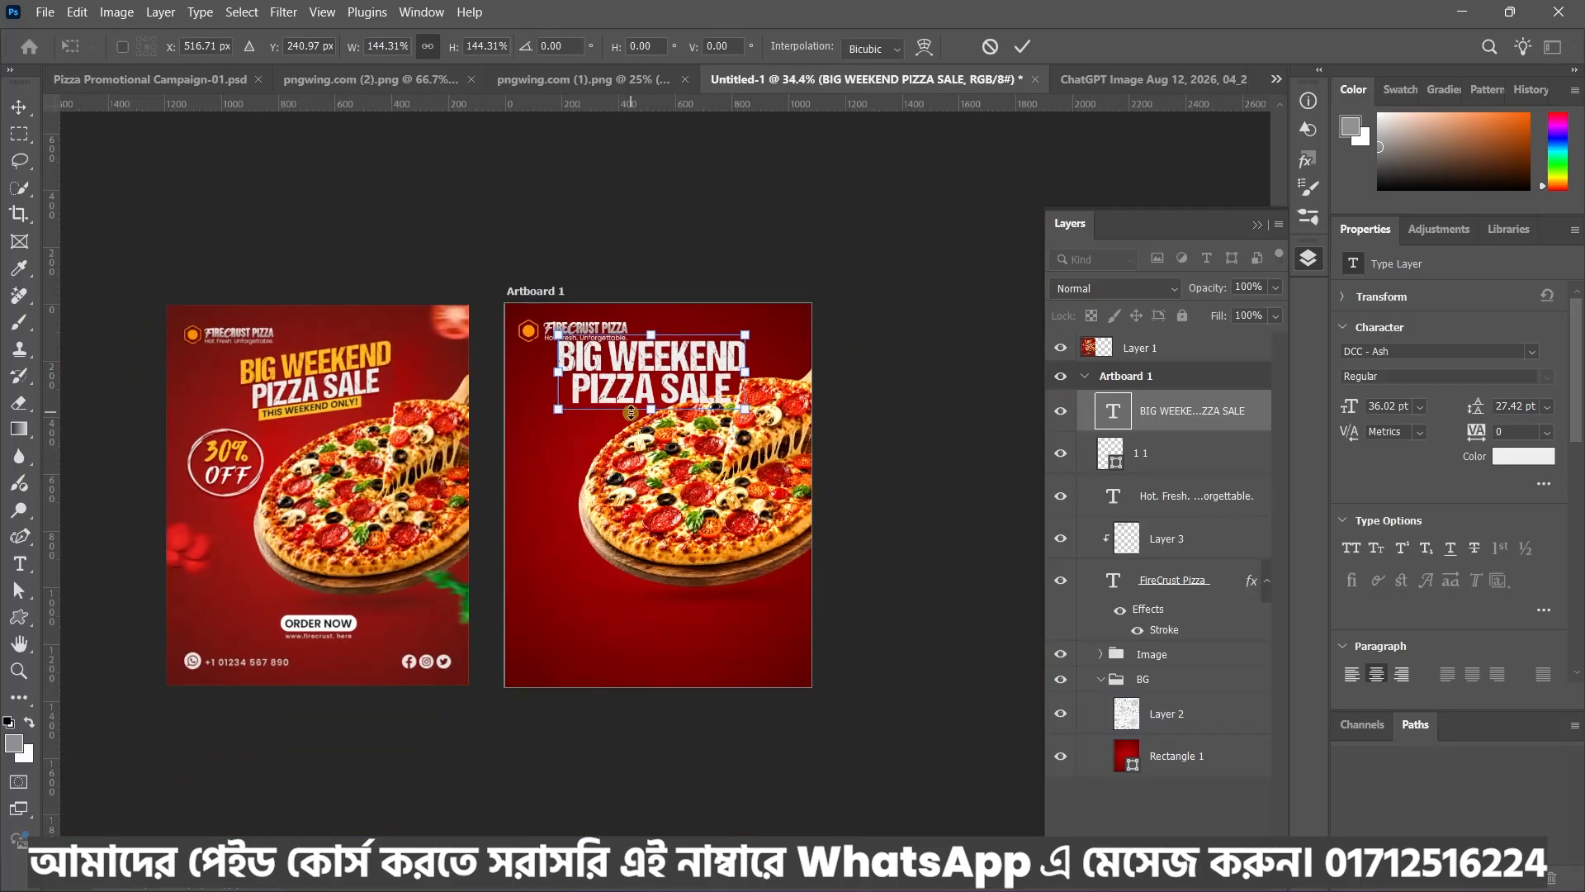
scroll(632, 413, up, 1)
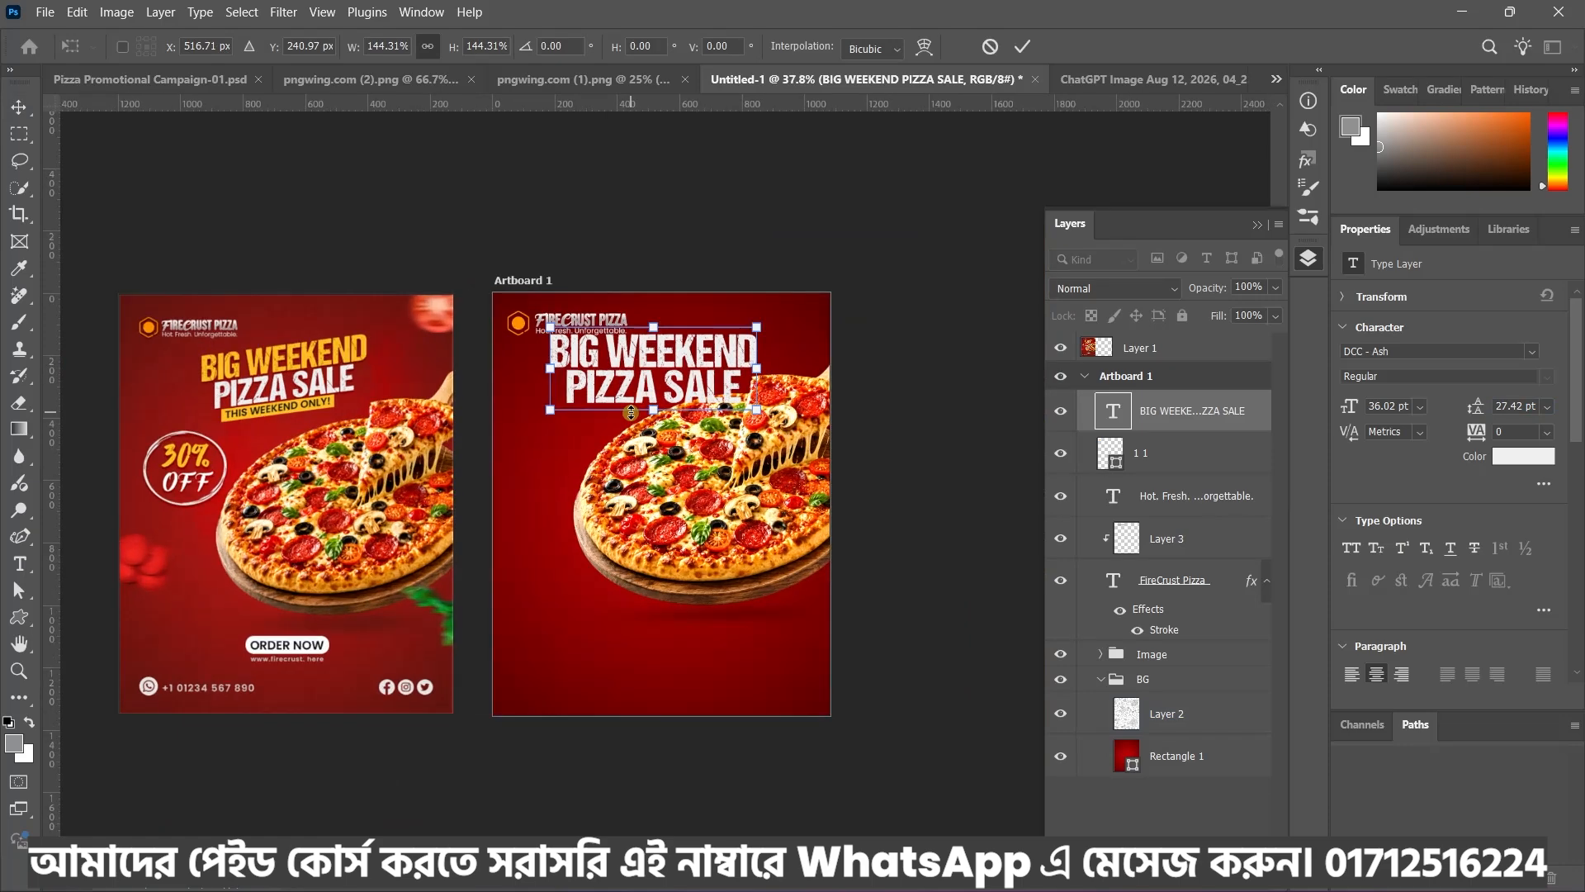
scroll(631, 413, up, 2)
drag(591, 361, 619, 361)
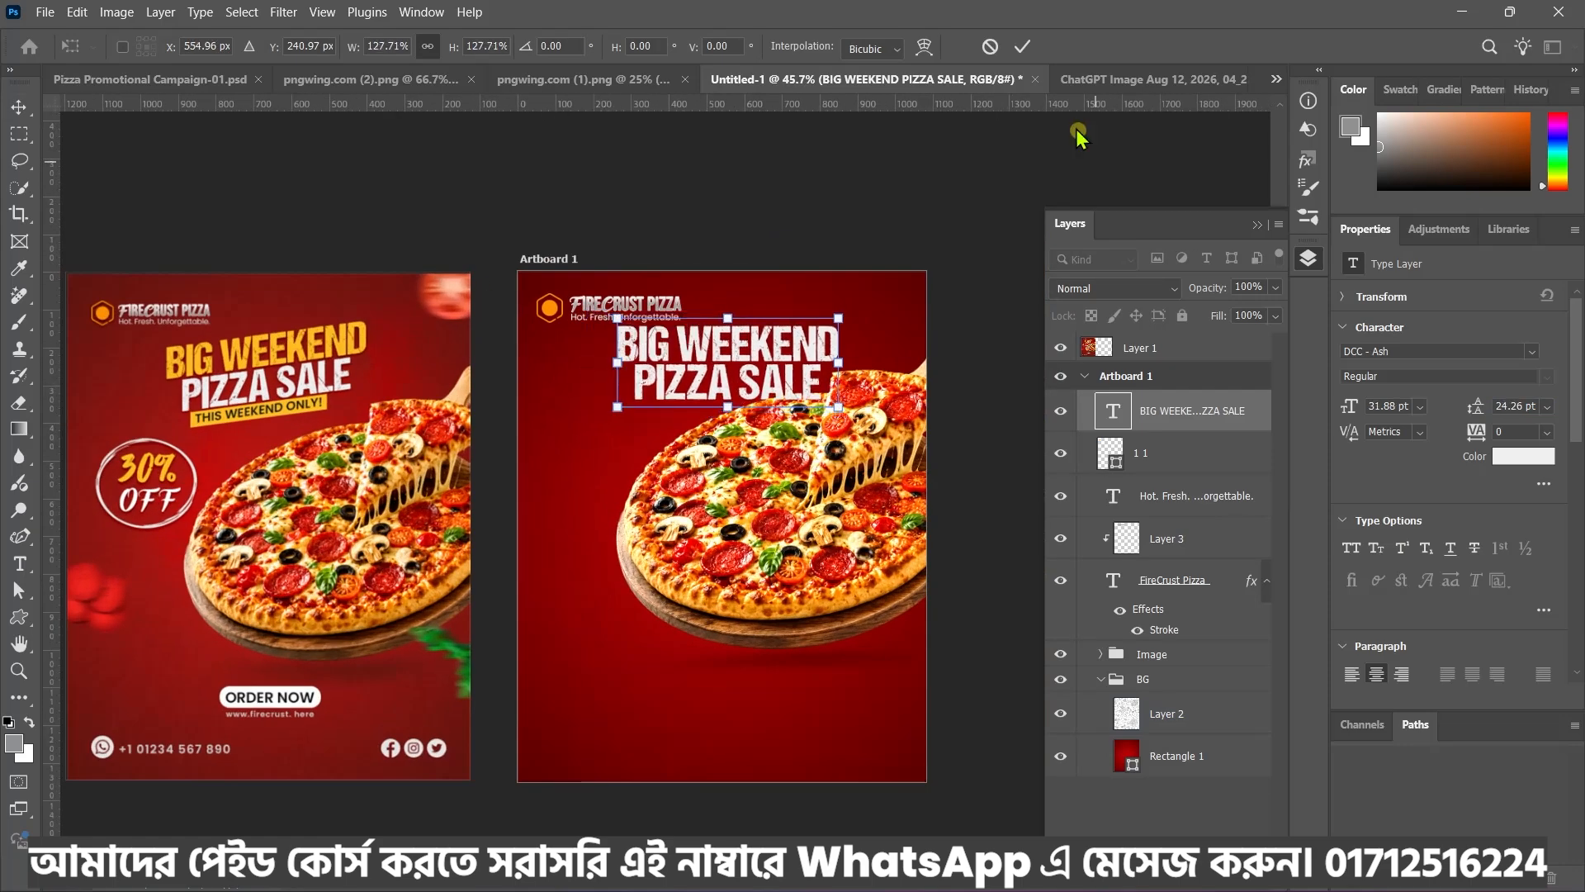
click(1021, 47)
click(999, 201)
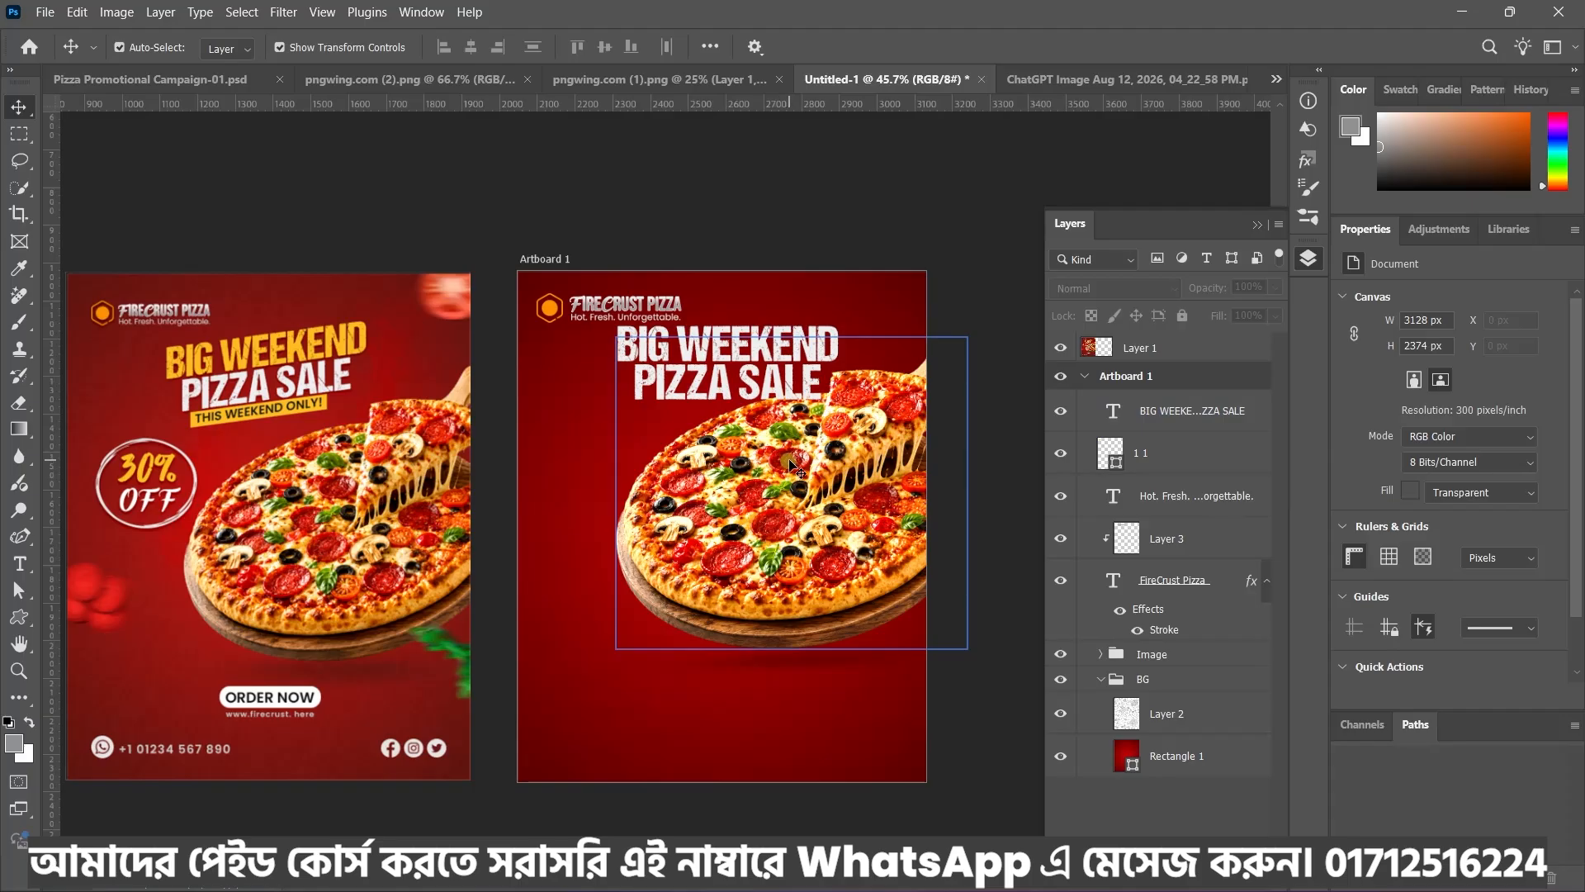
Select the pizza image layer together with its Shadow layer and move both slightly down, clear of the headline
click(798, 558)
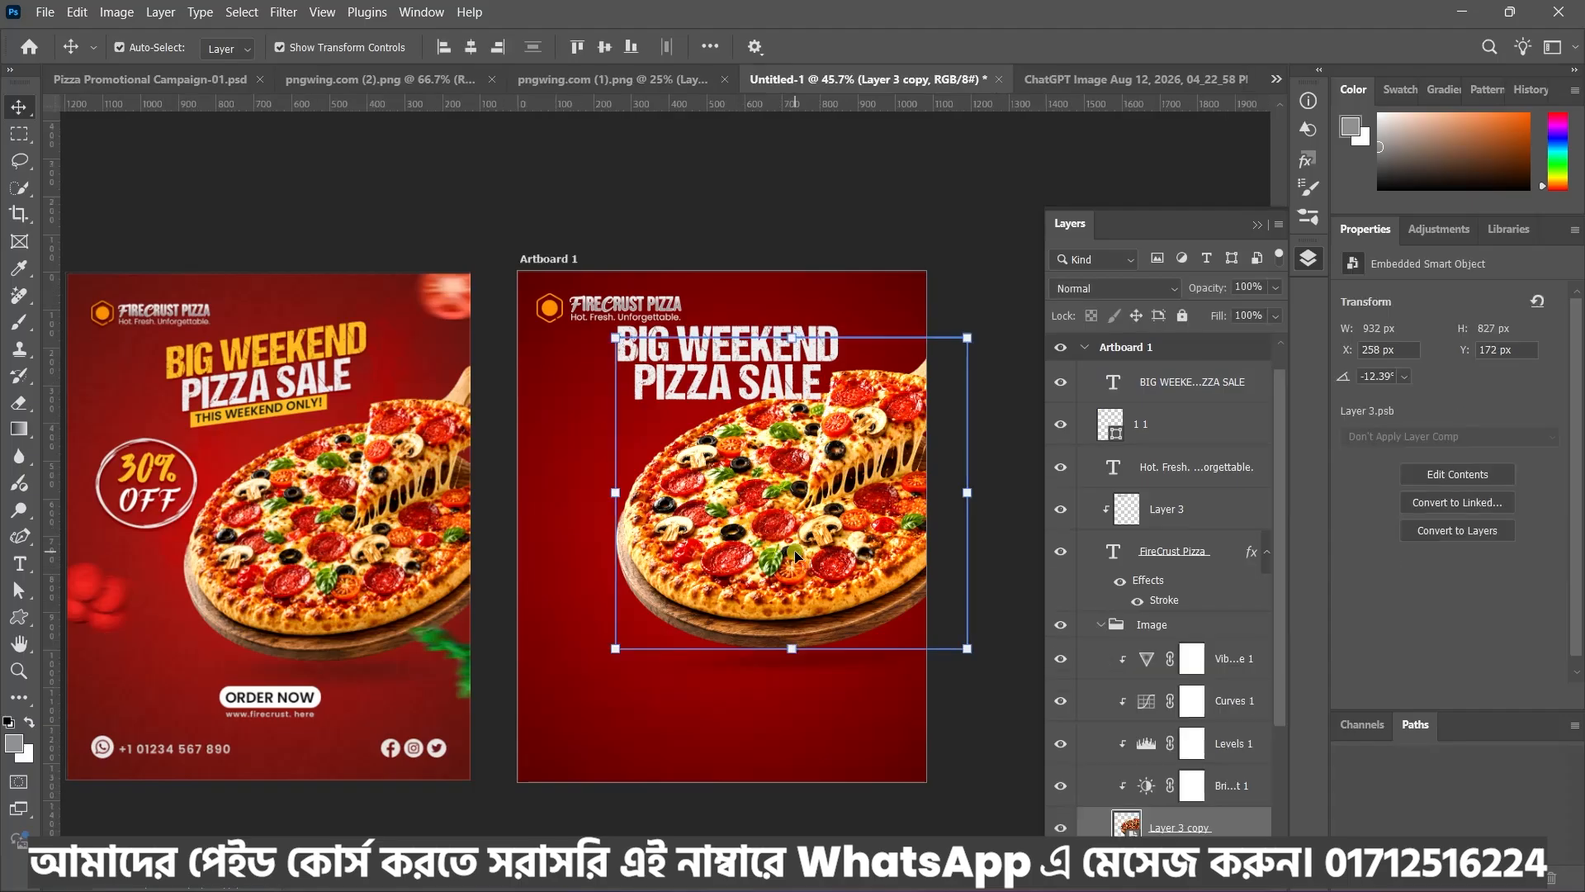
scroll(1172, 677, down, 3)
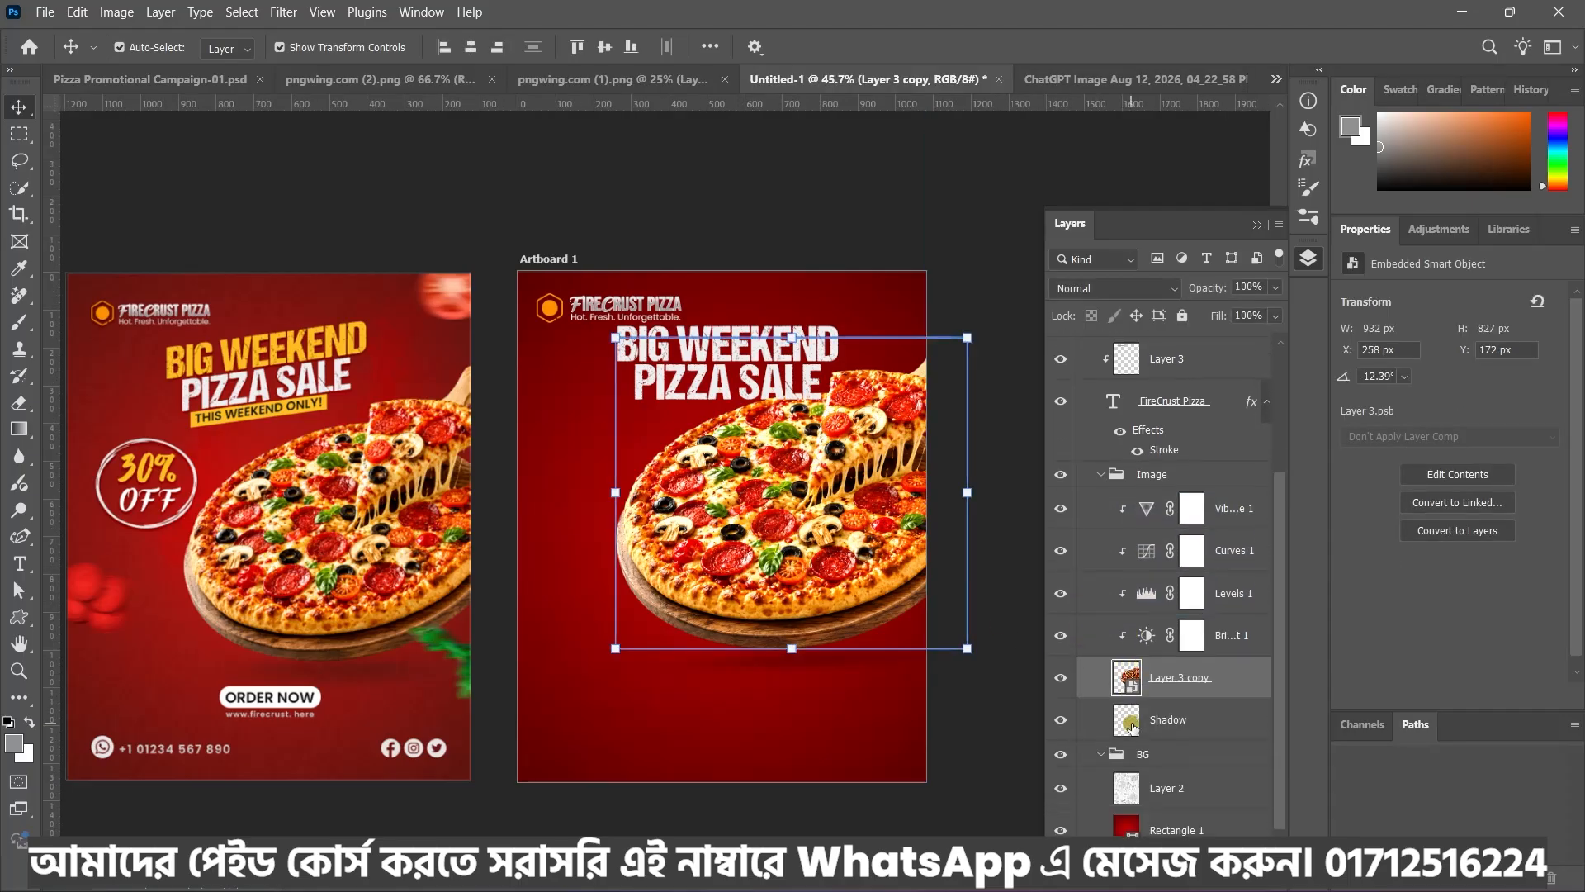
click(1140, 731)
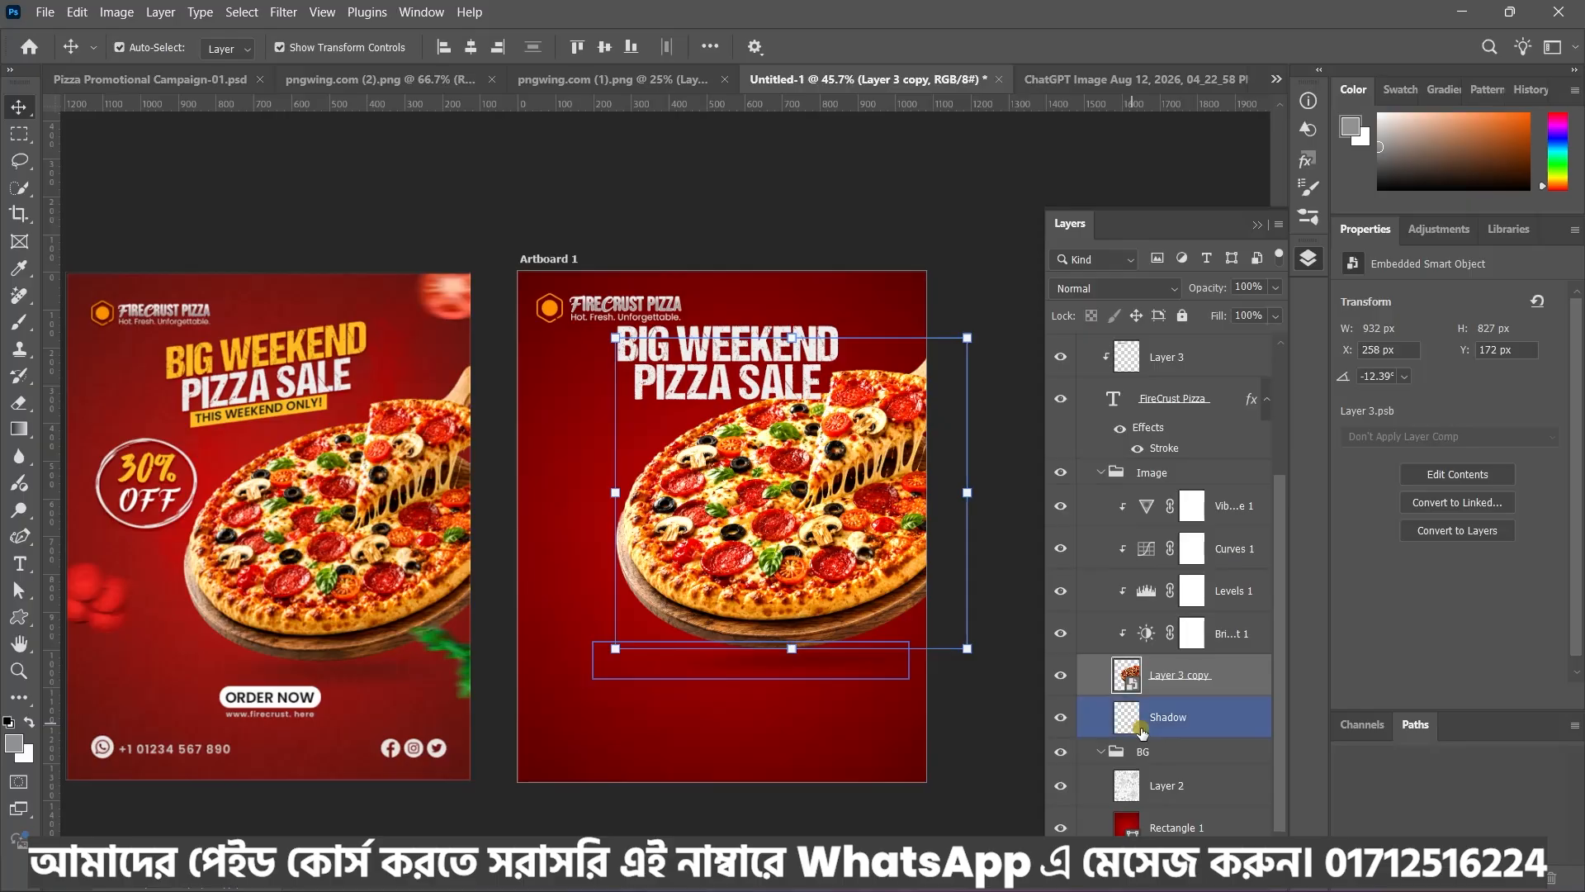
ctrl+click(1189, 719)
drag(834, 517, 844, 559)
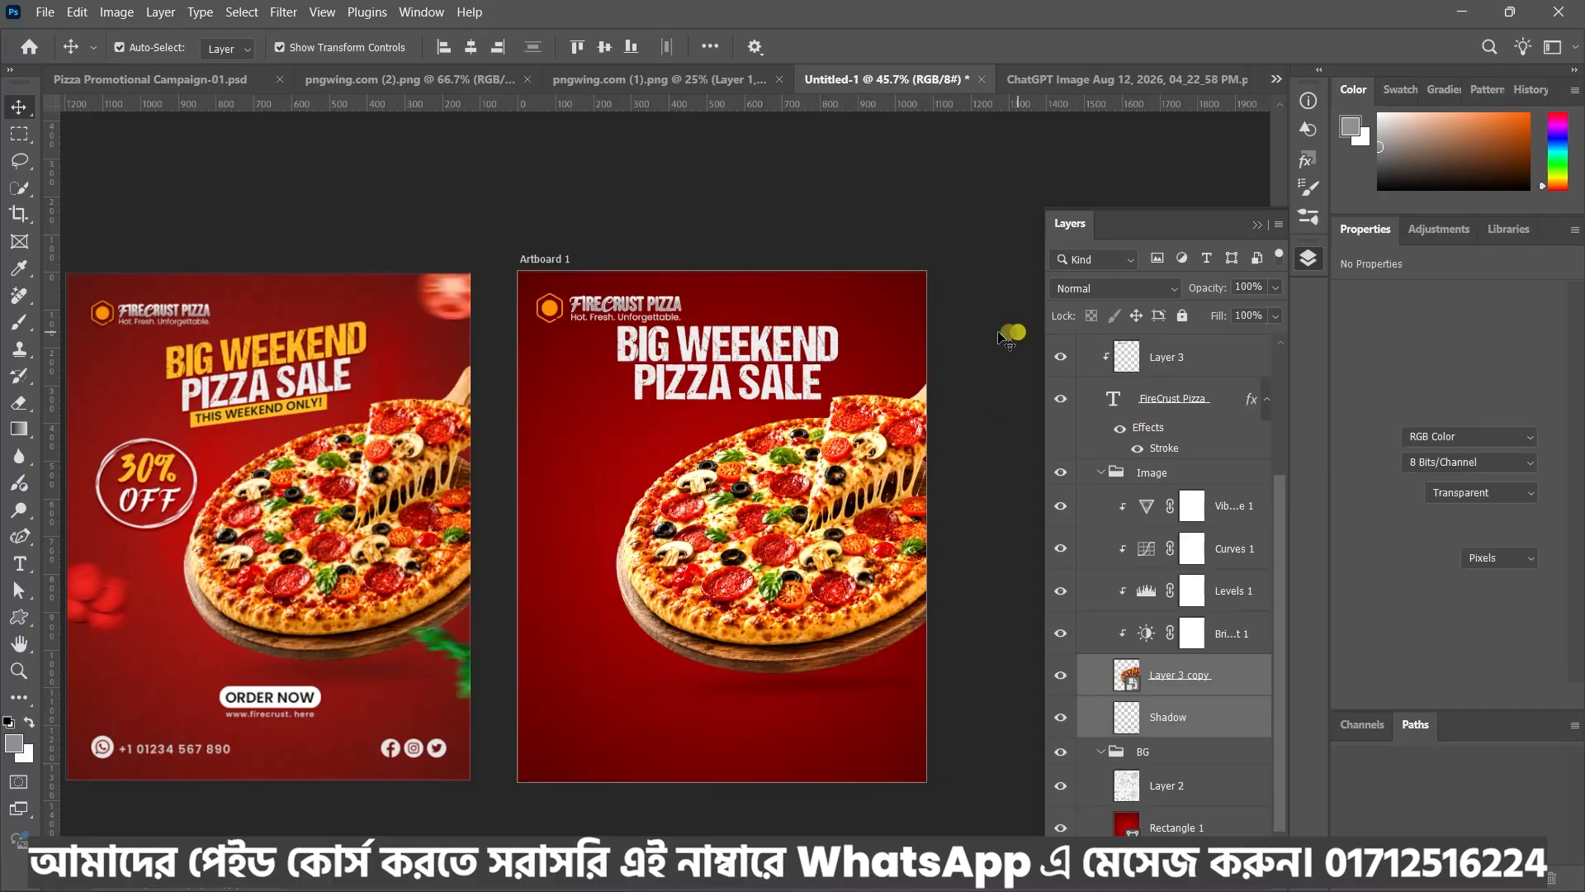
click(1015, 330)
scroll(826, 397, left, 2)
click(629, 468)
click(753, 338)
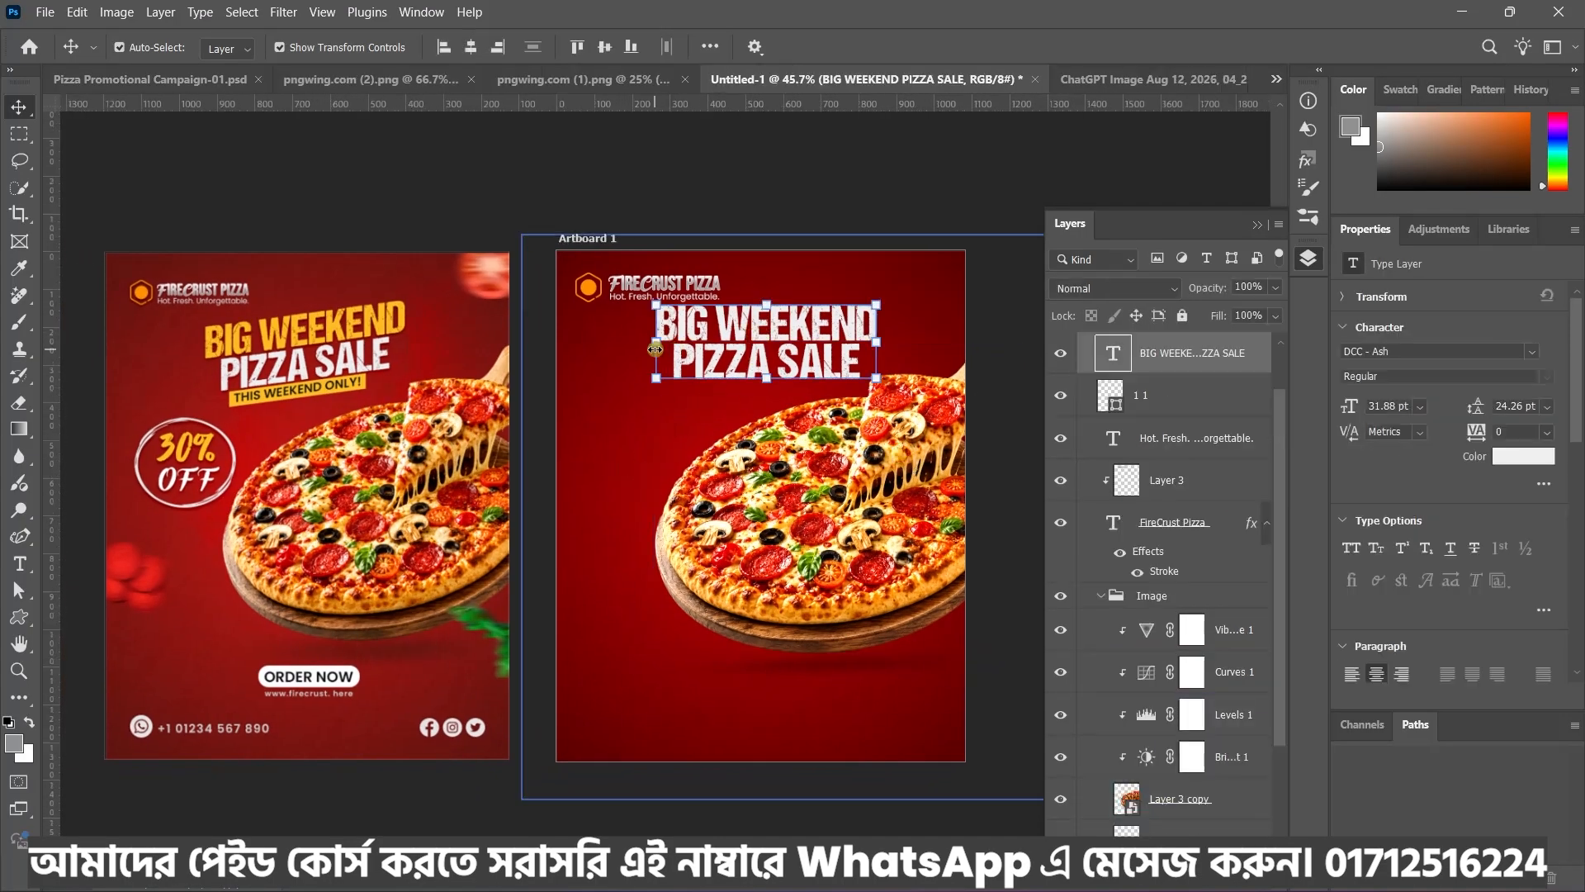
click(955, 183)
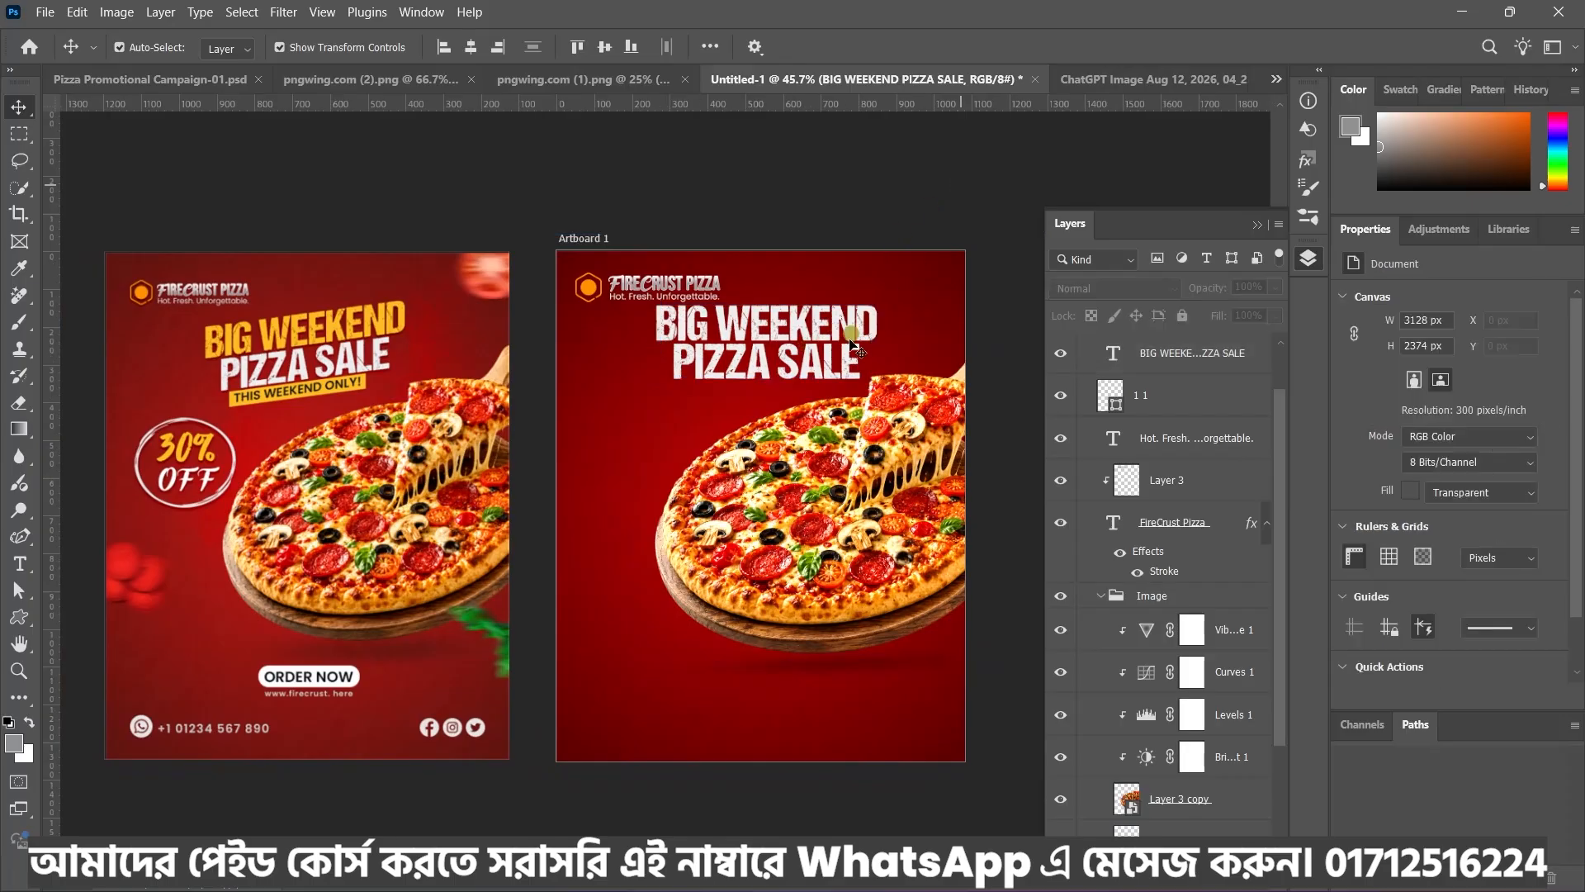
Recolor only the BIG WEEKEND line to yellow ffbc21, sampled from the headline of the reference poster
scroll(825, 371, right, 2)
click(725, 346)
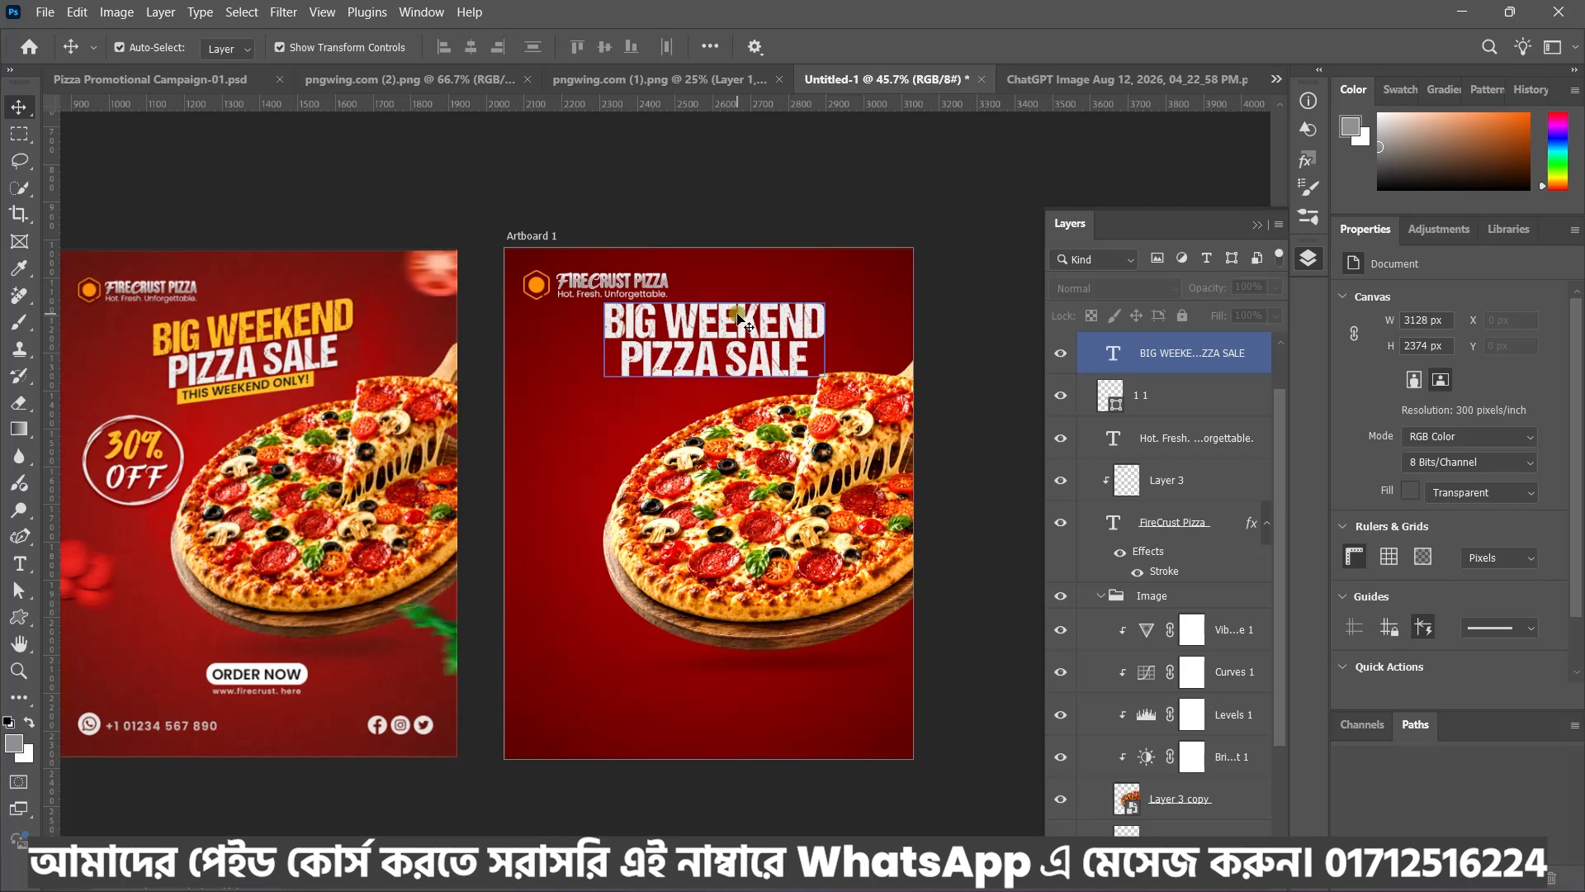
scroll(741, 324, up, 2)
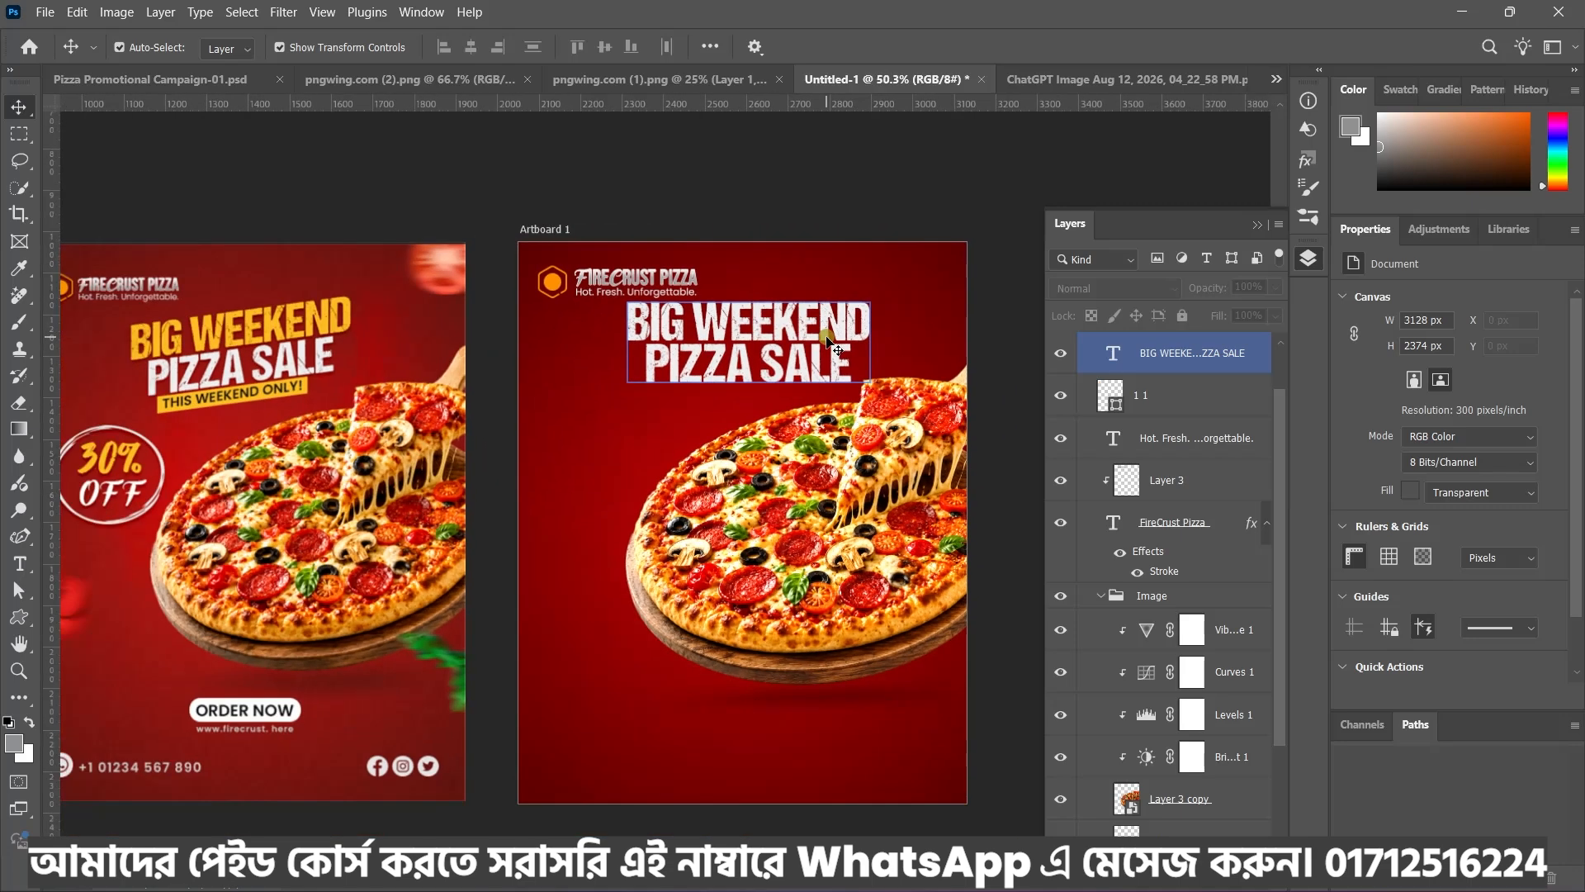
click(731, 312)
click(731, 318)
double_click(671, 326)
drag(629, 324, 872, 327)
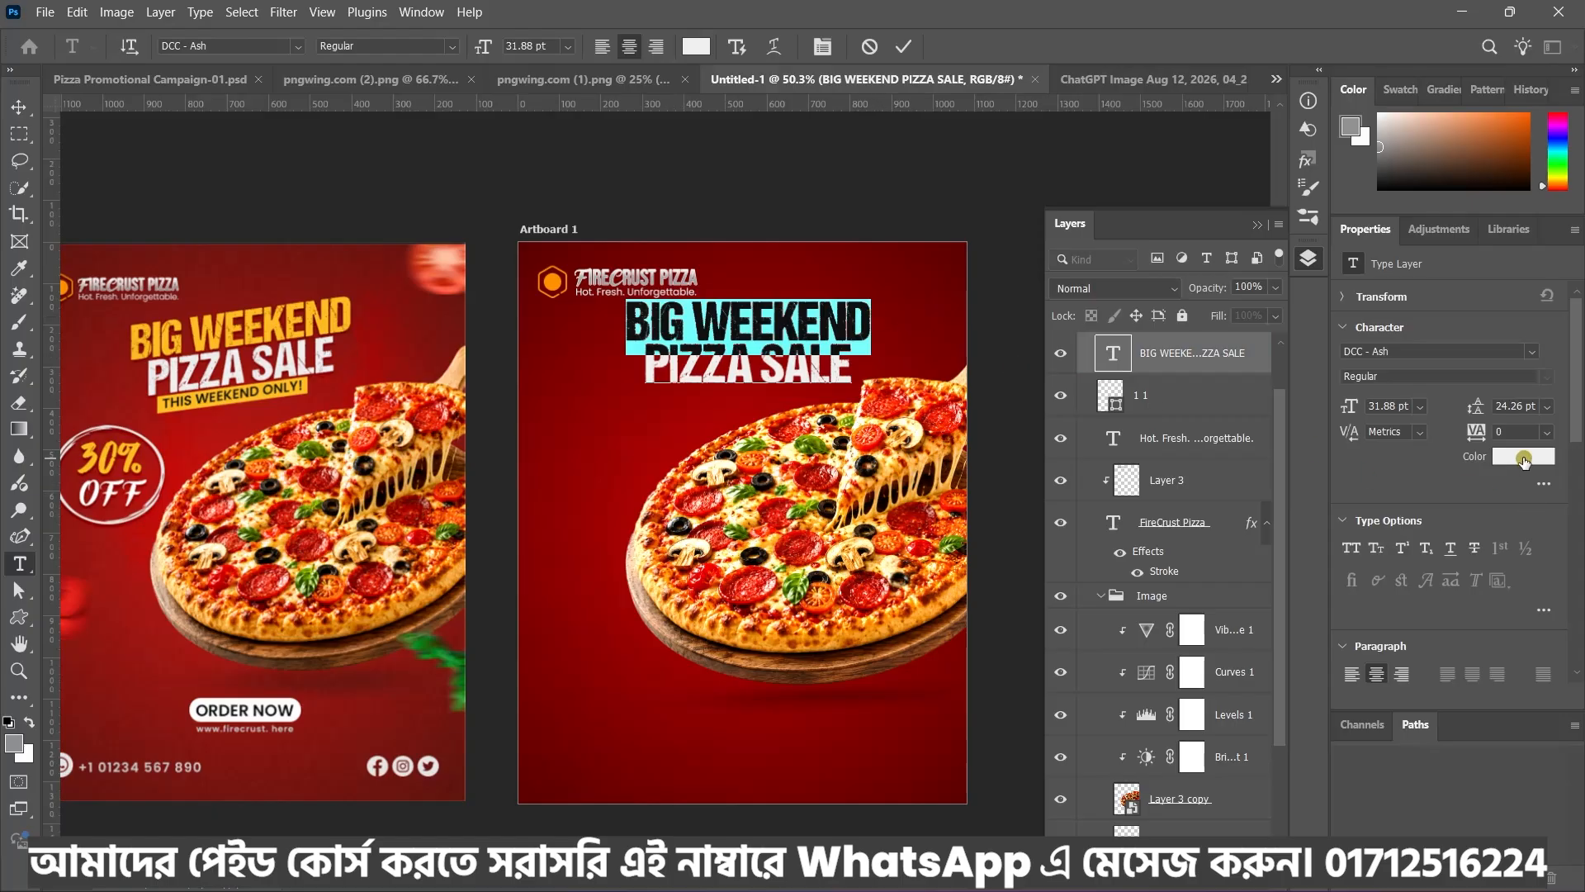
click(1523, 456)
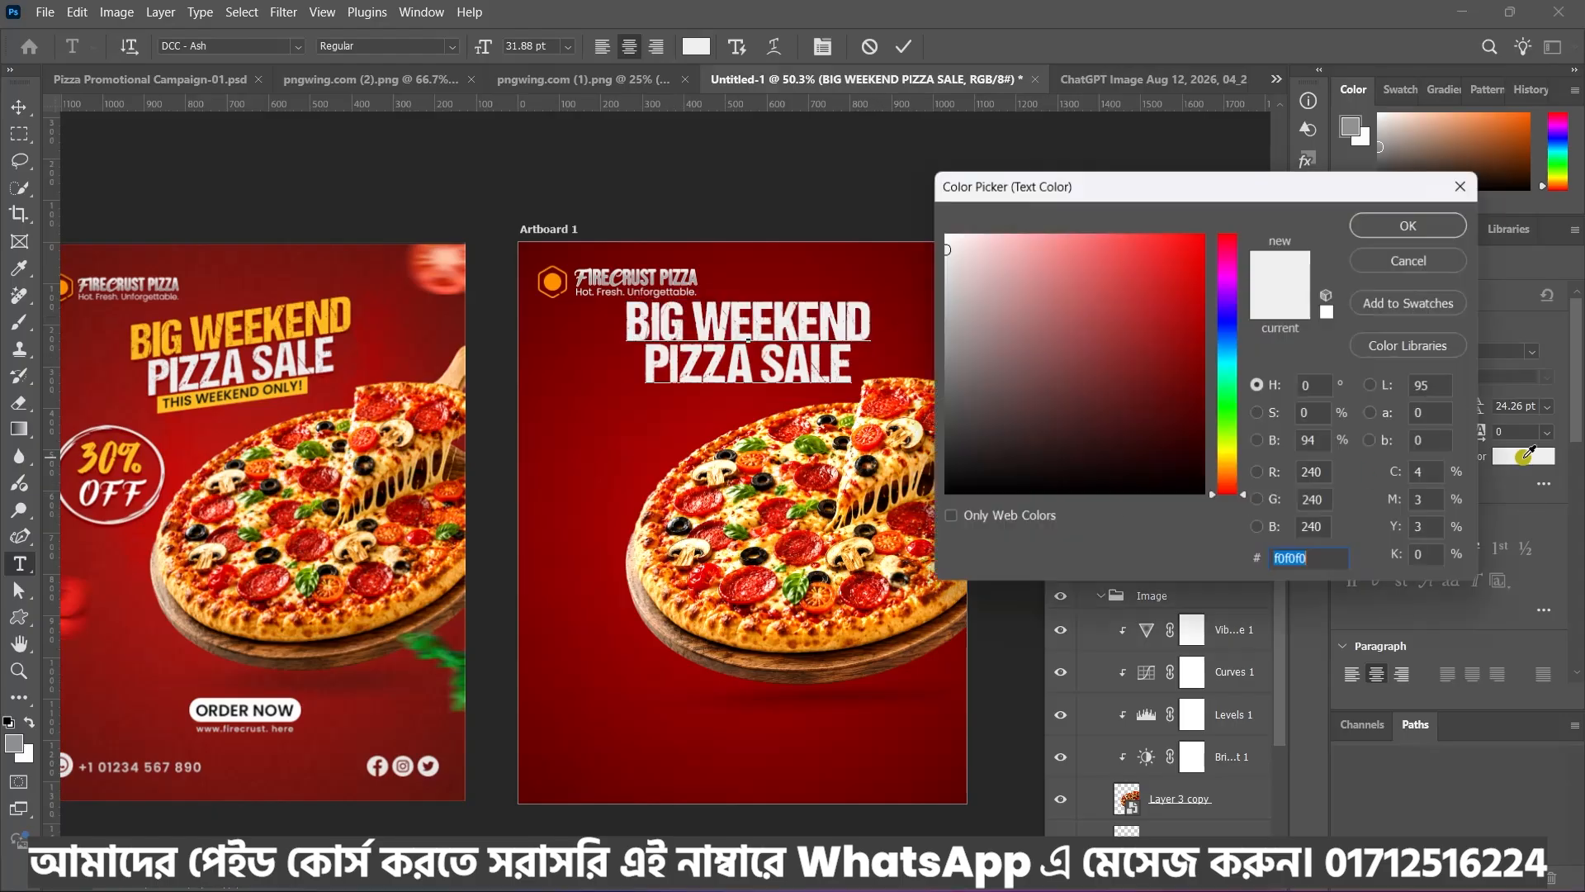
click(338, 320)
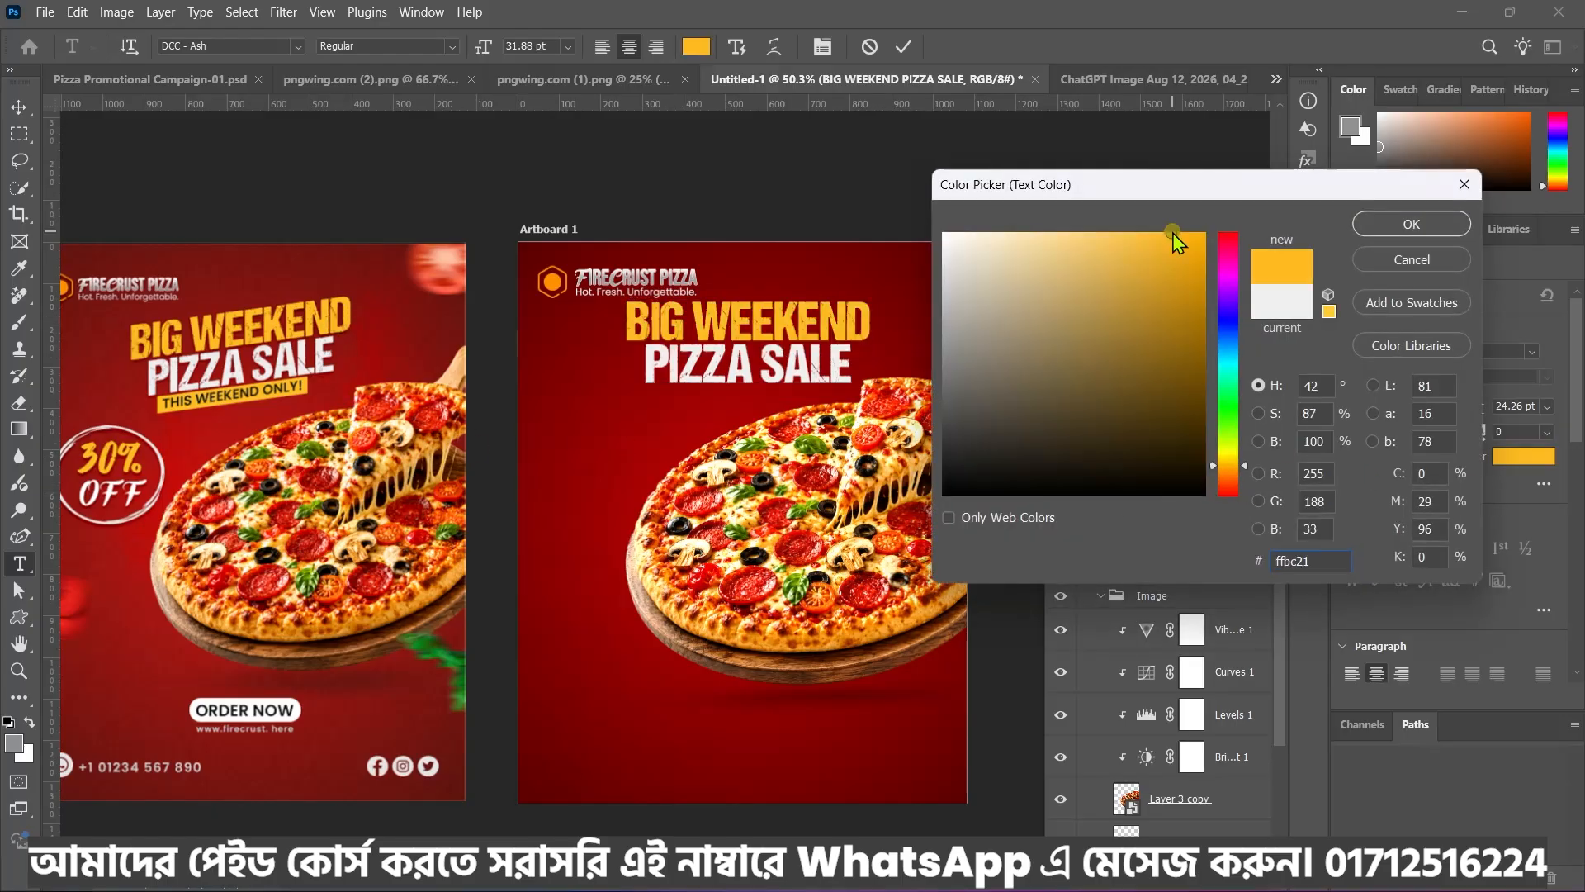
click(1399, 224)
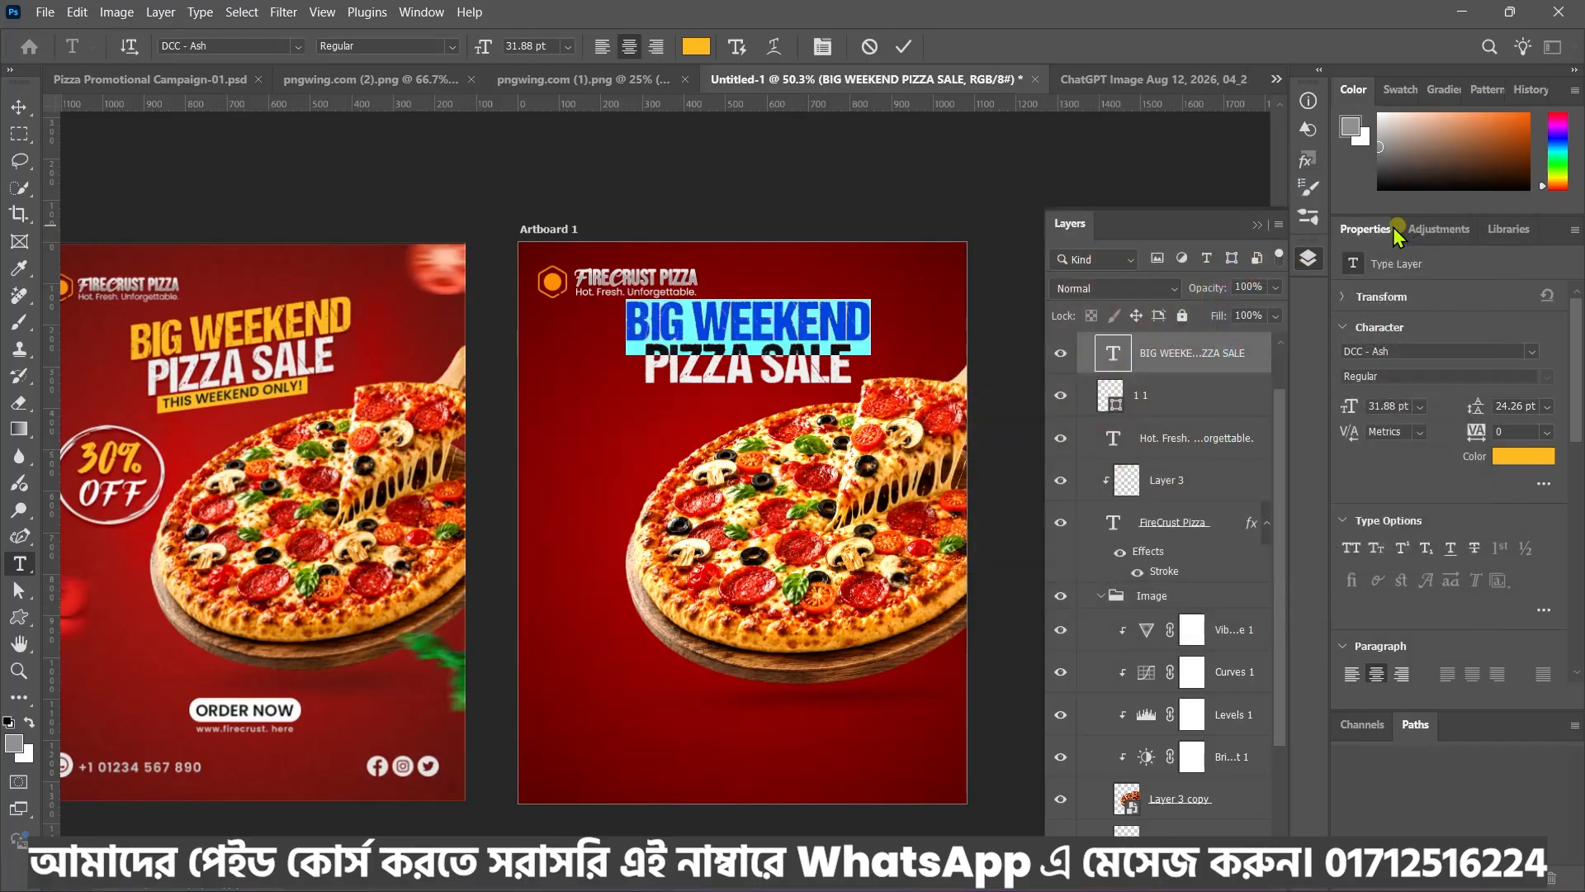
Add a Drop Shadow to the BIG WEEKEND PIZZA SALE headline with 52% opacity, 2 px distance and 2 px size
click(903, 46)
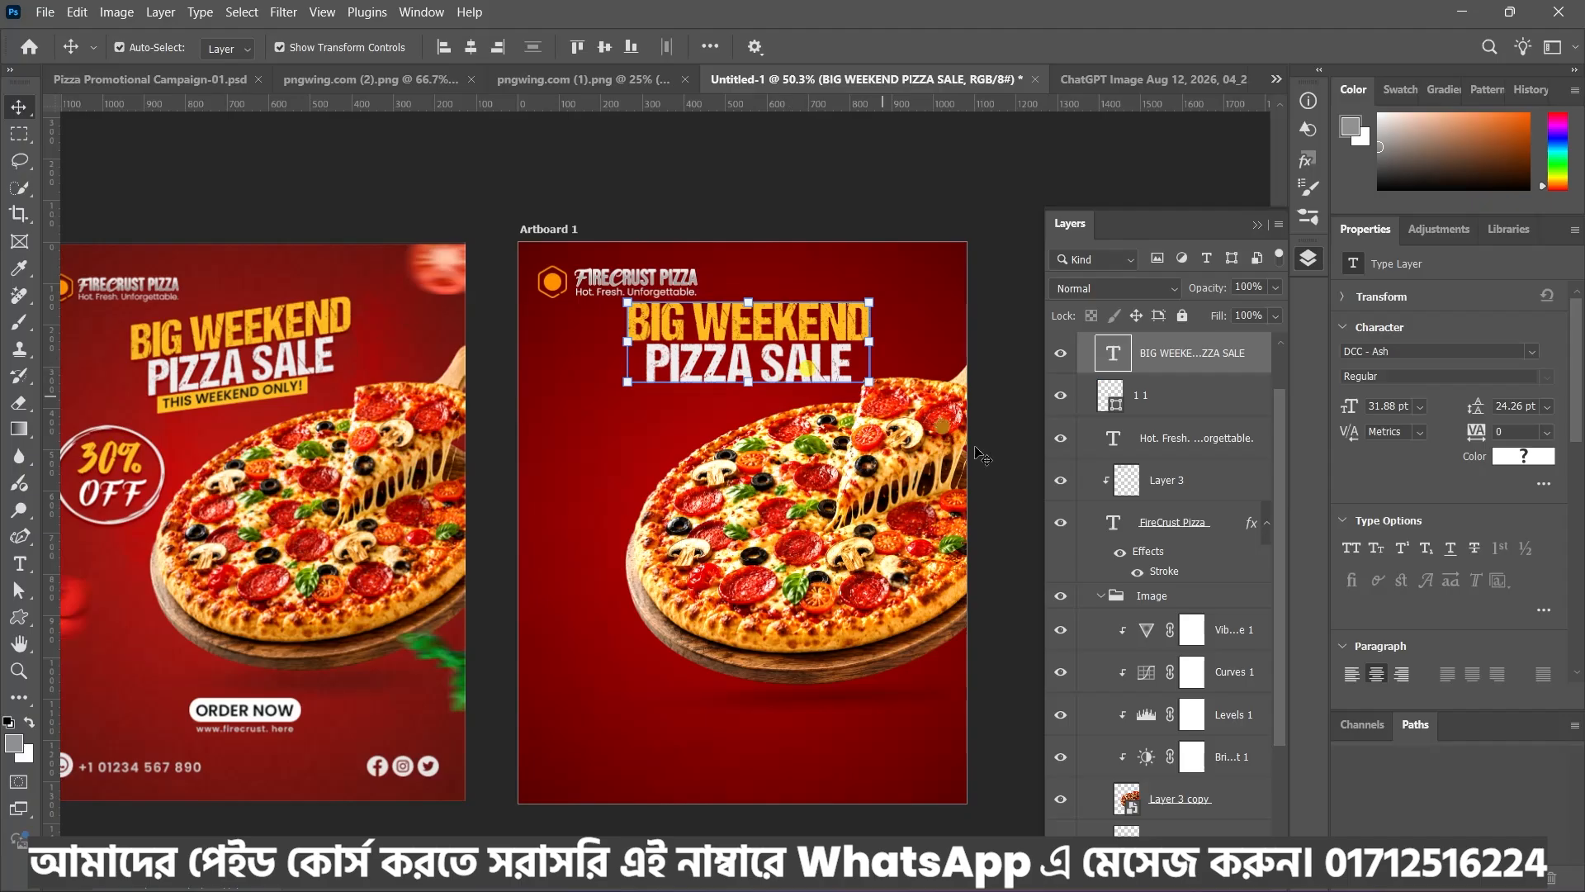
click(1121, 885)
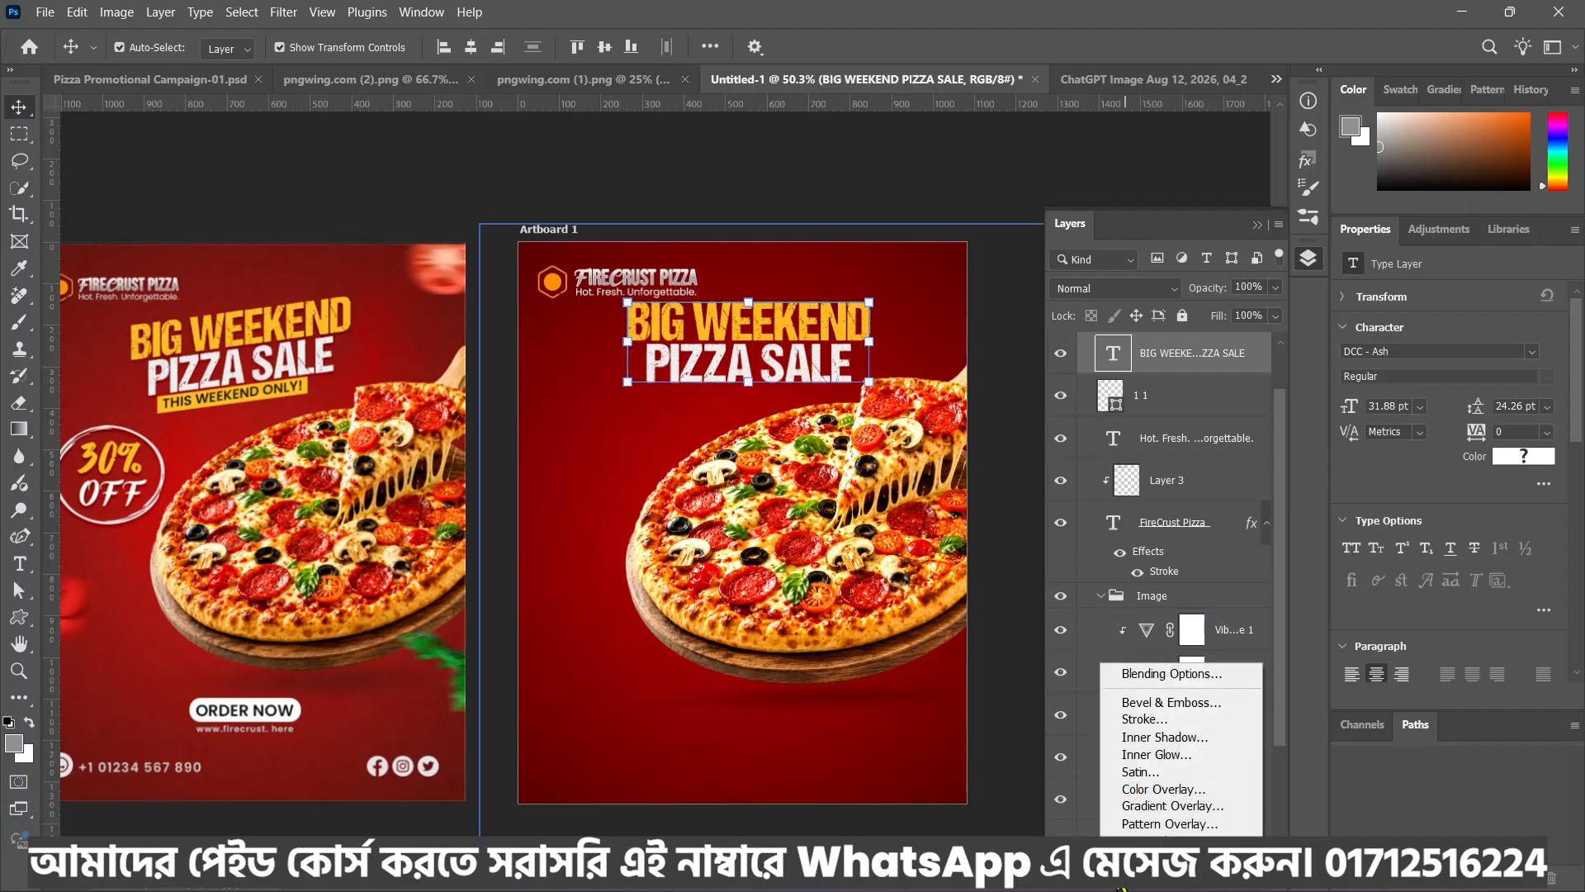
click(1168, 858)
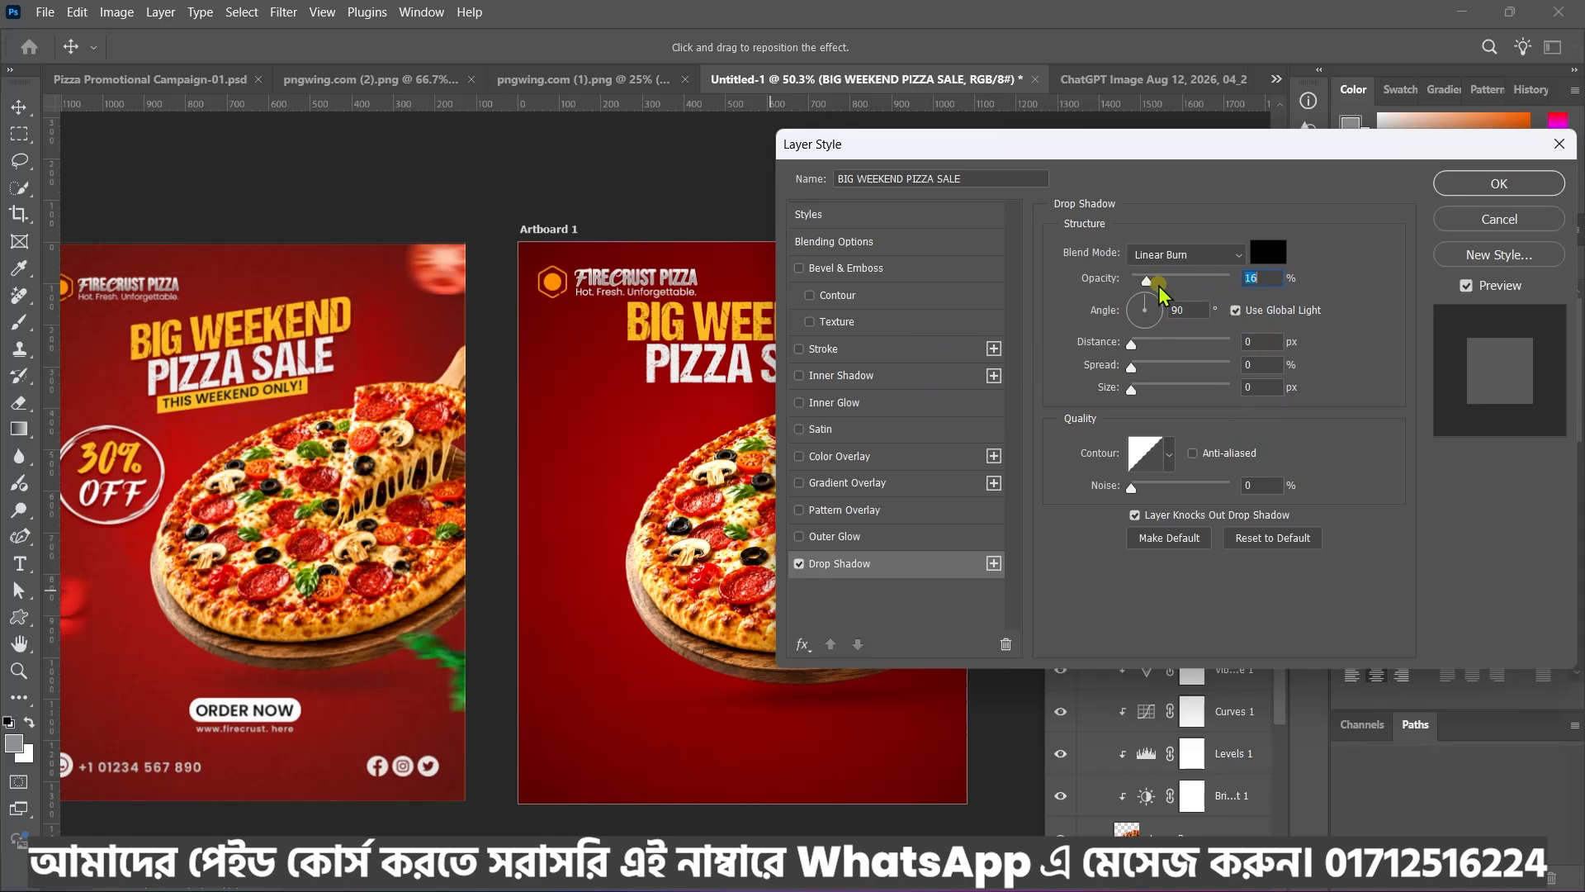
drag(1155, 286, 1191, 285)
click(1260, 387)
double_click(1262, 341)
text(2)
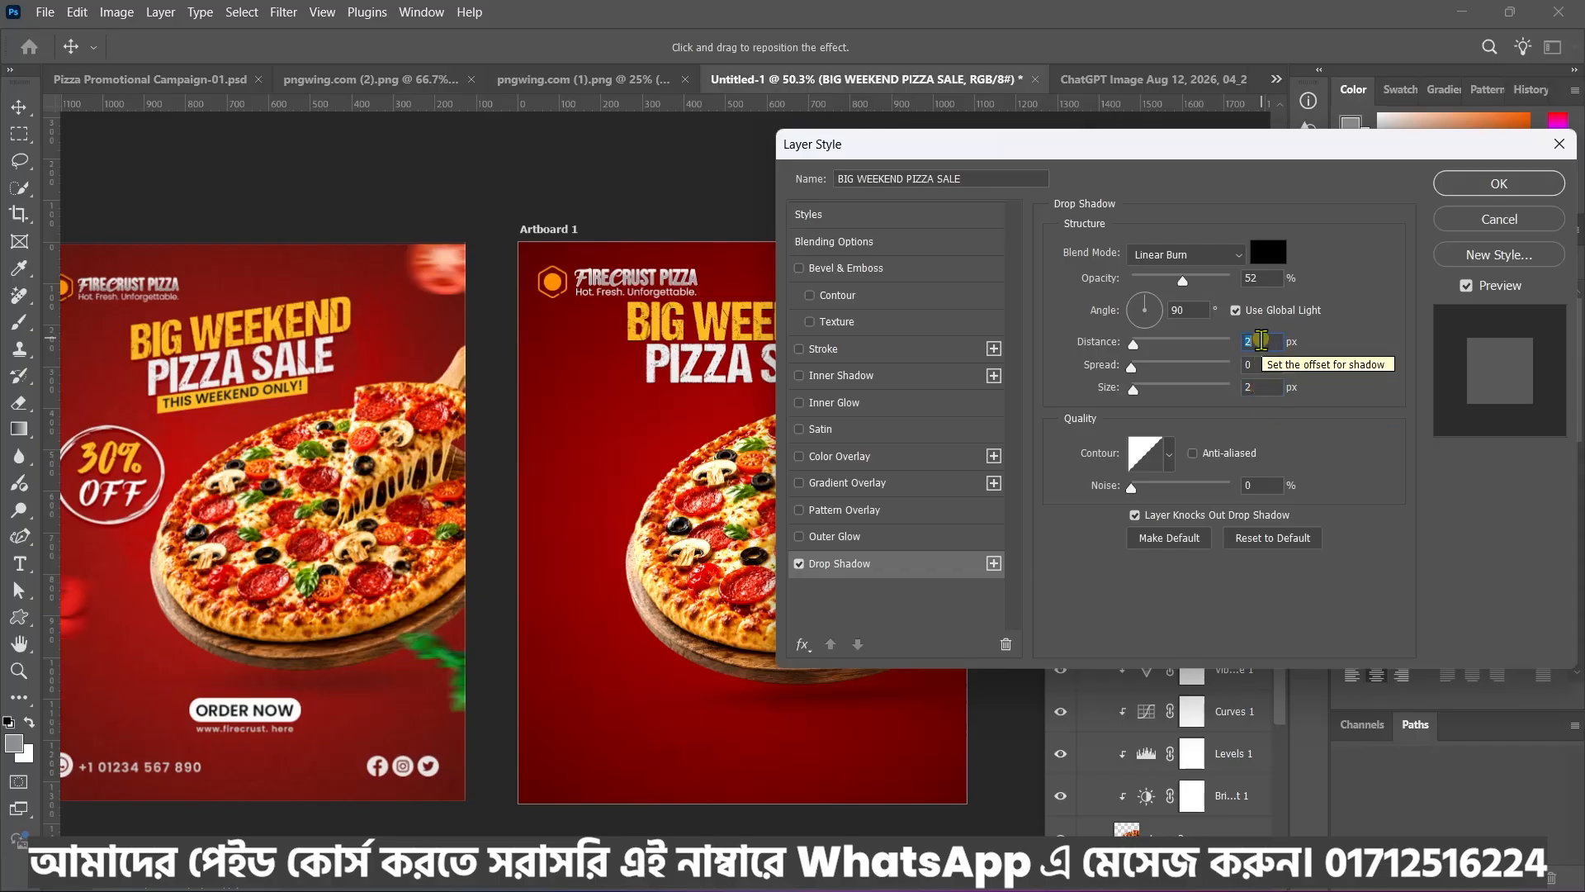
Set the headline shadow's blend mode to Normal and lower its opacity slightly
click(1222, 254)
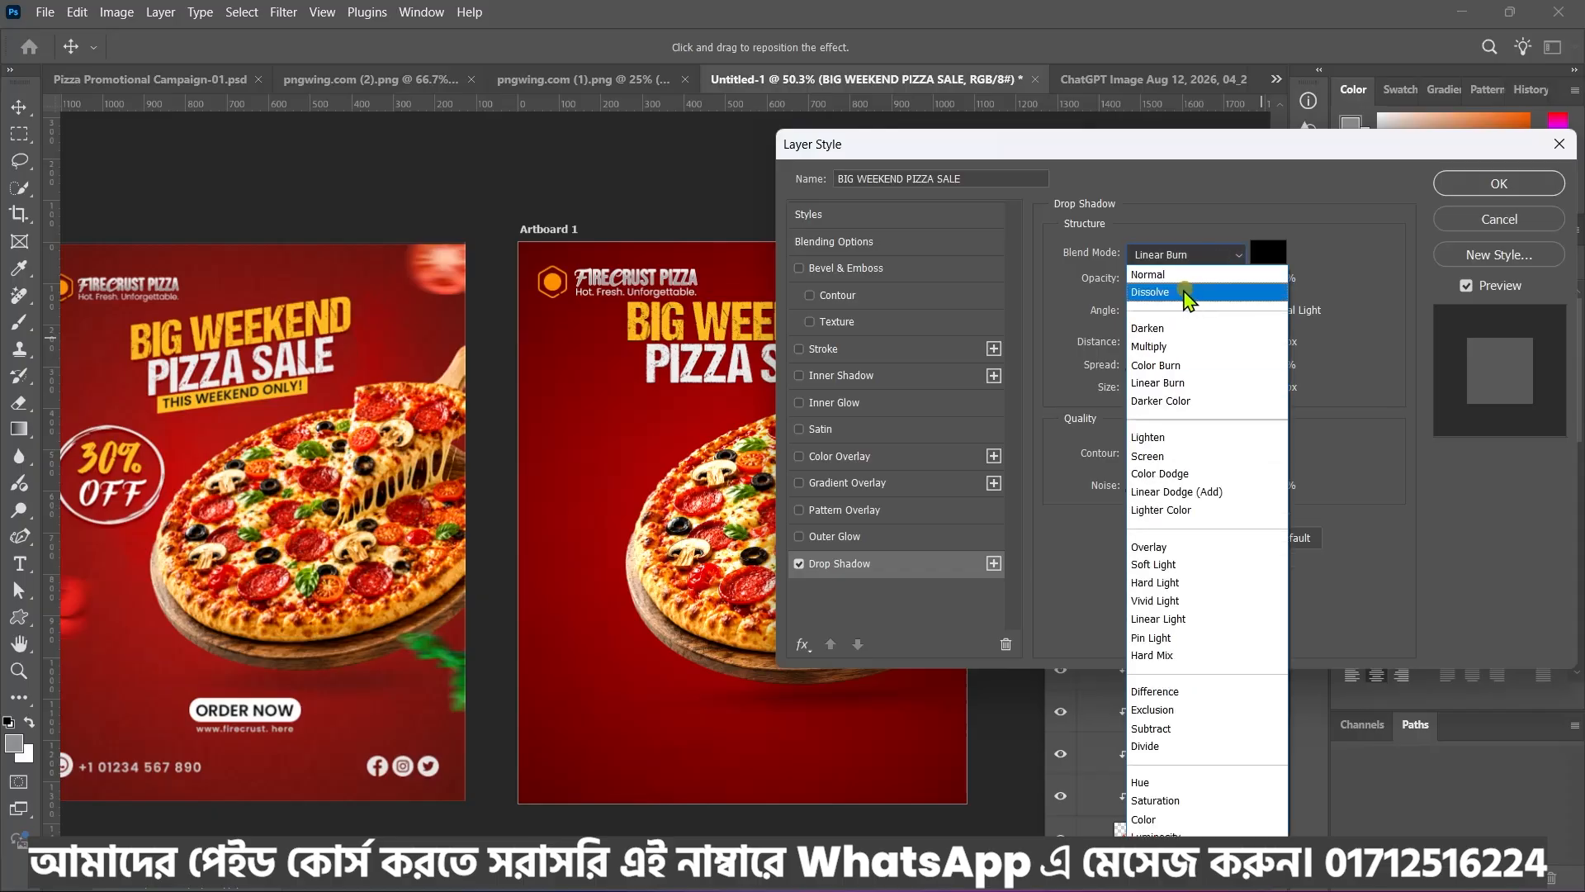
click(1178, 274)
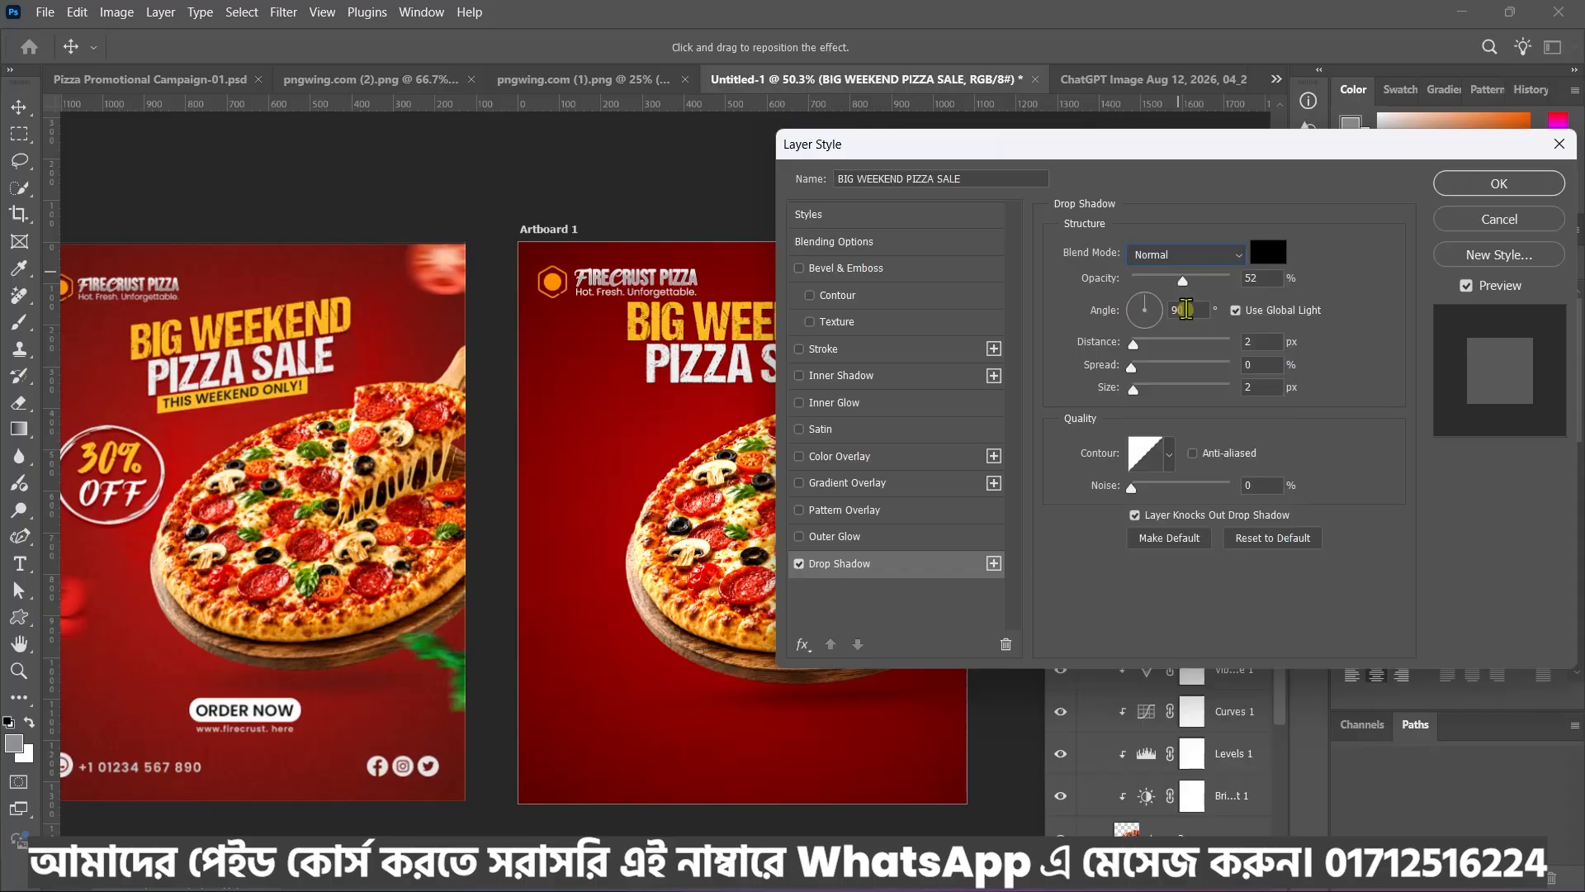
click(1166, 279)
drag(1166, 281, 1172, 282)
click(1473, 187)
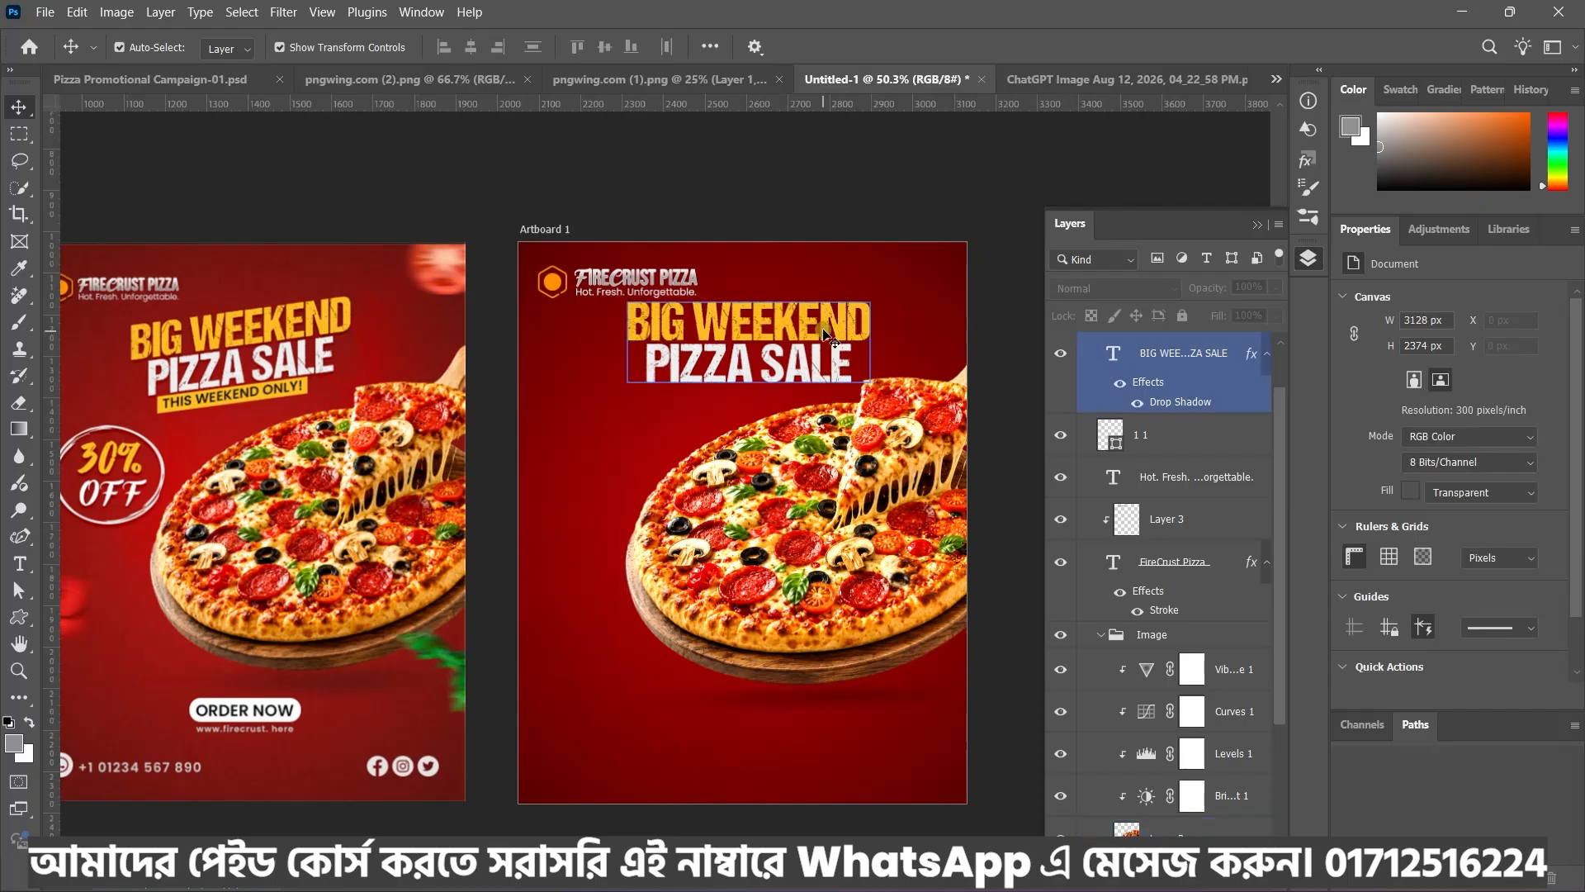
Examine the tagline strip under the reference poster's headline and compare the layout with Artboard 1
scroll(852, 319, down, 1)
click(801, 495)
scroll(805, 479, up, 1)
scroll(809, 465, down, 1)
click(363, 380)
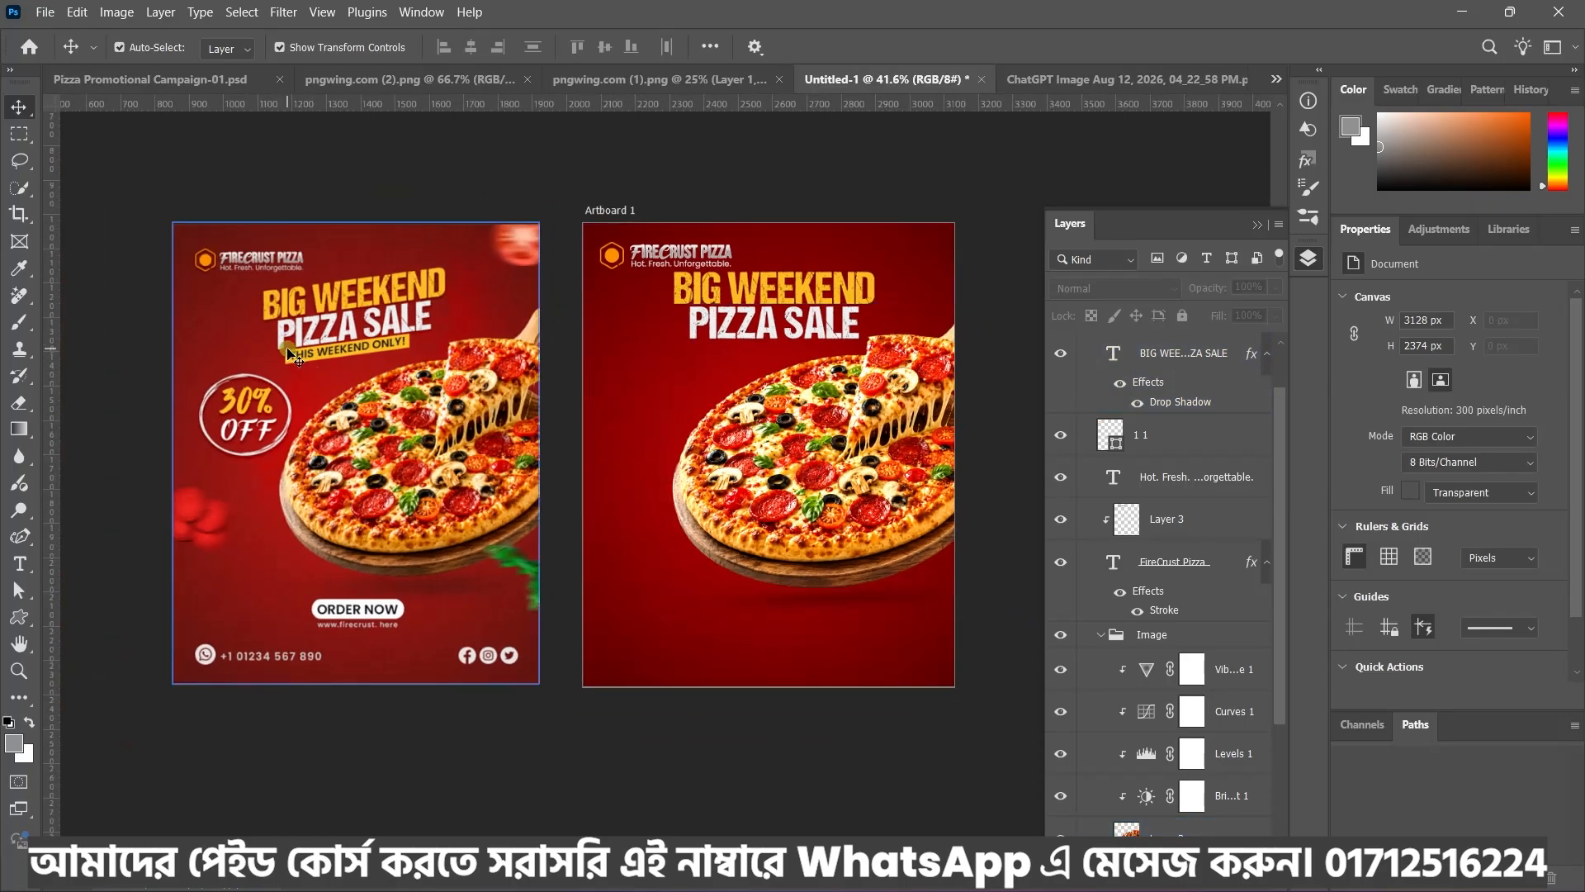
scroll(334, 376, up, 2)
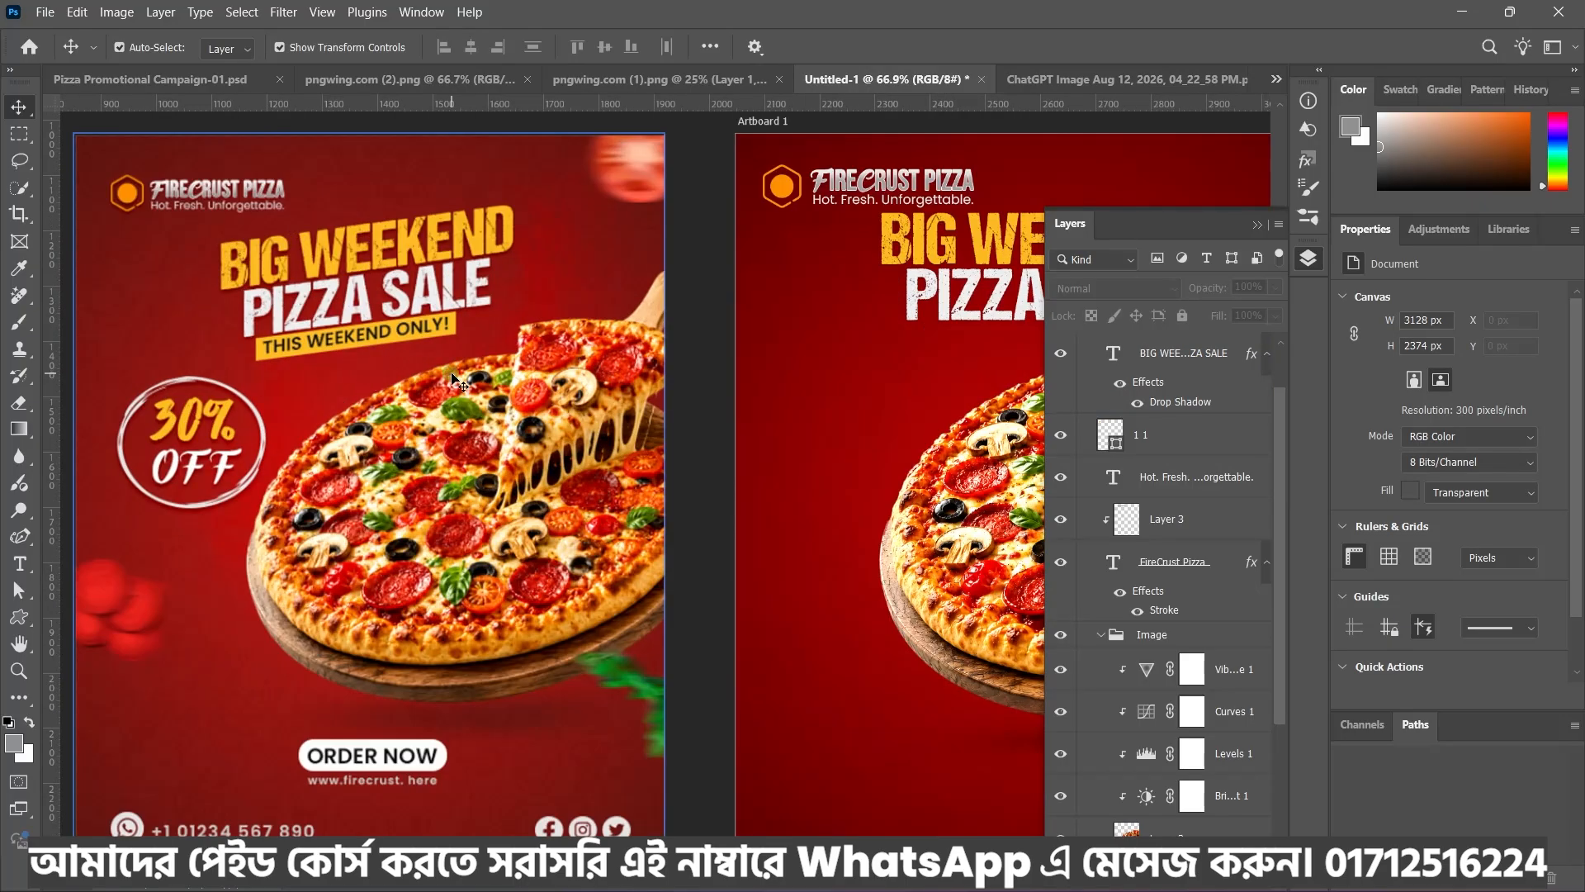
scroll(453, 381, down, 2)
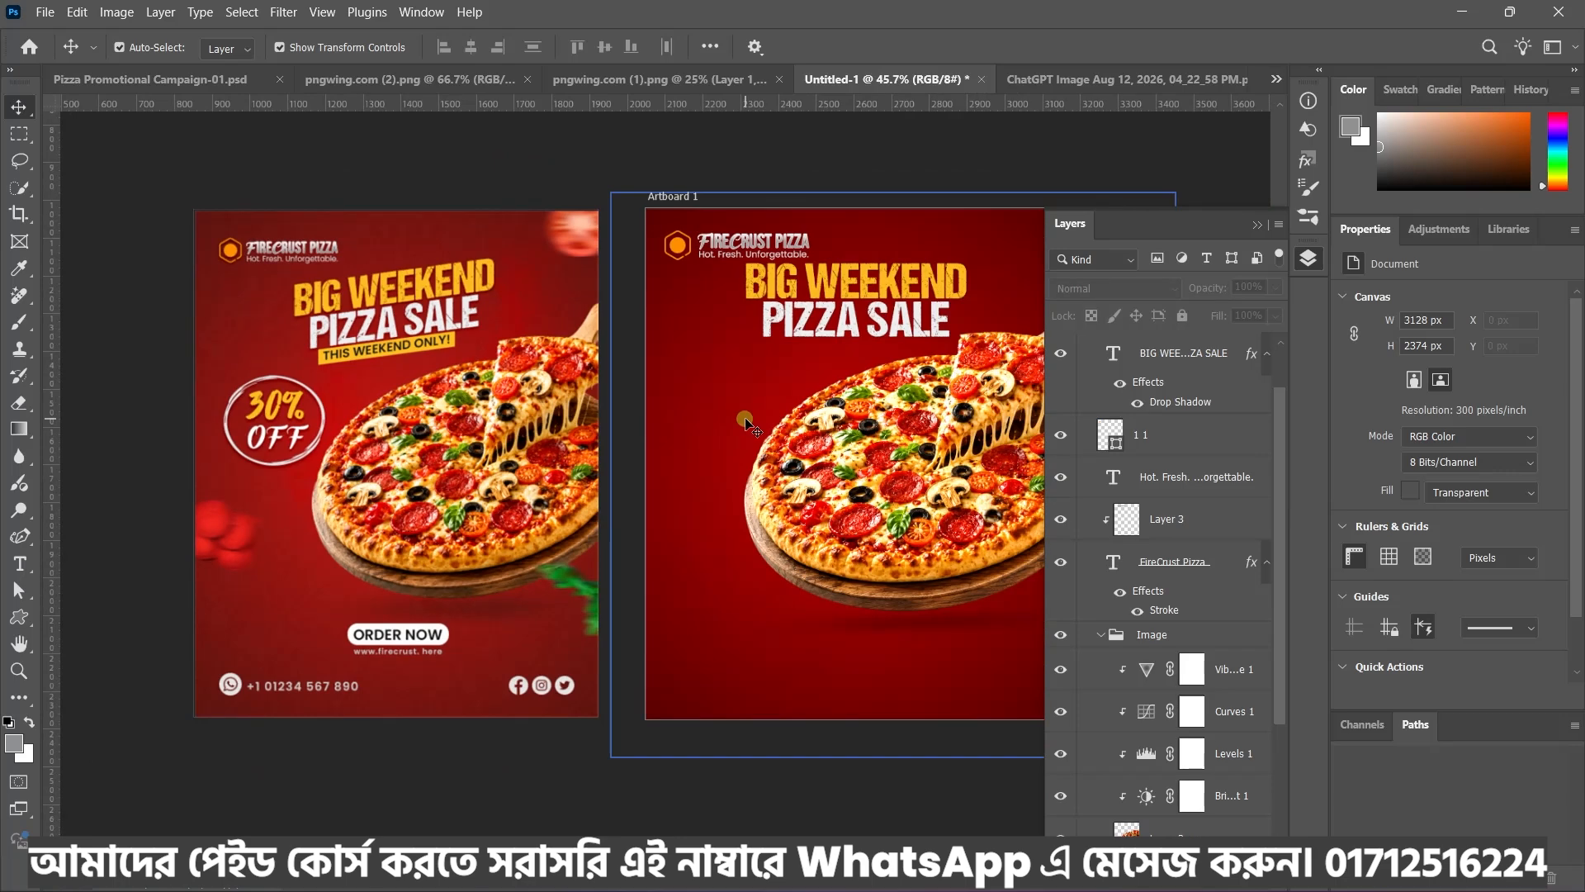
drag(746, 423, 639, 402)
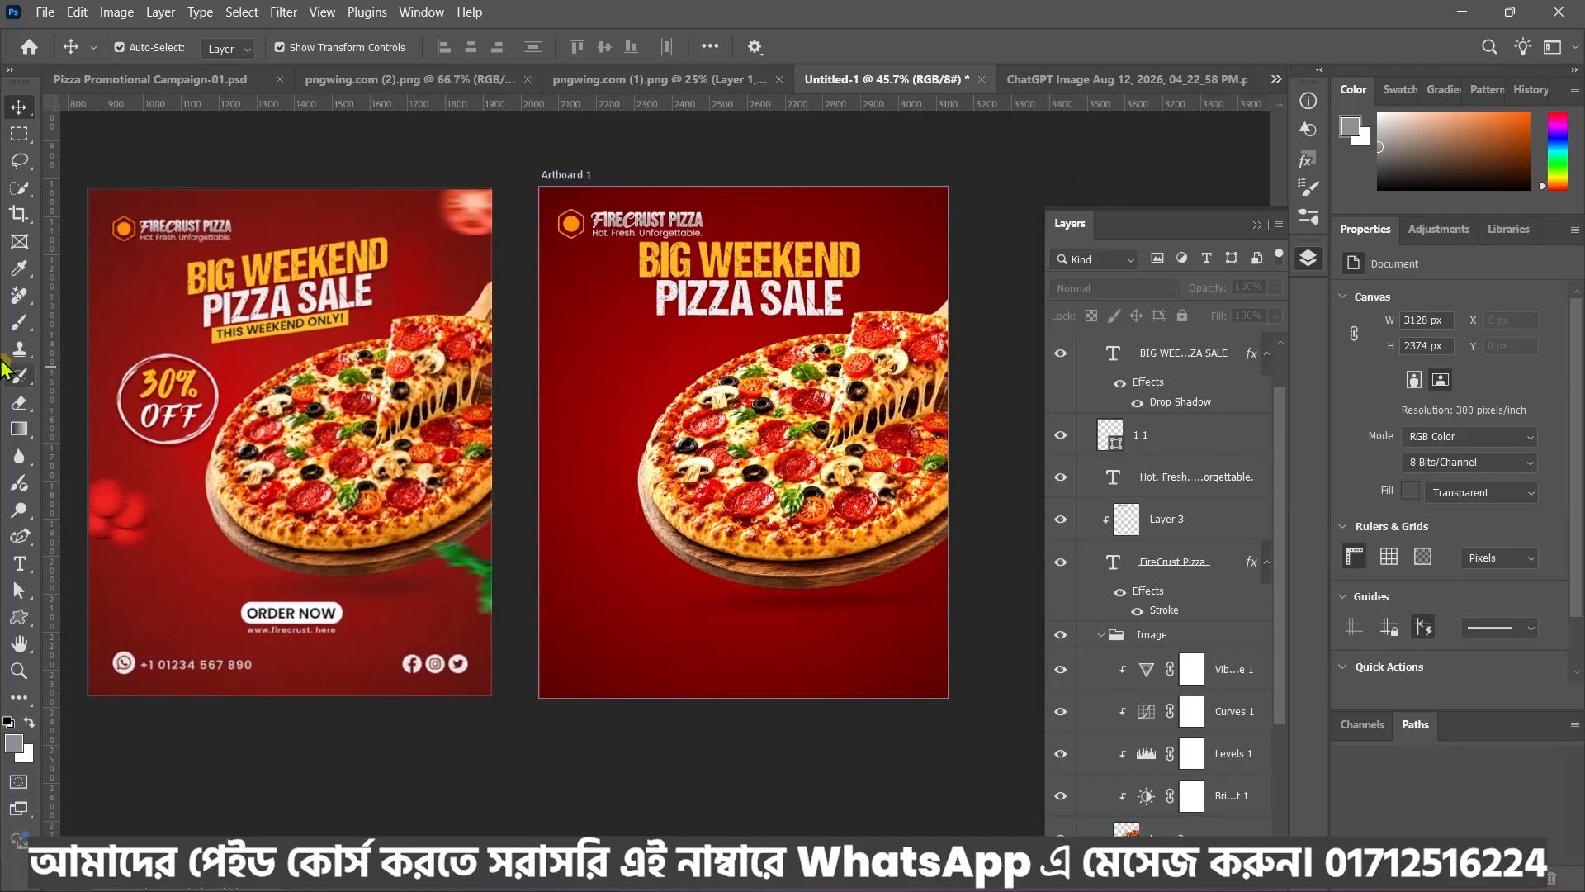
Draw a thin rectangle about 435 by 43 px just below the PIZZA SALE line on Artboard 1
click(20, 619)
click(108, 617)
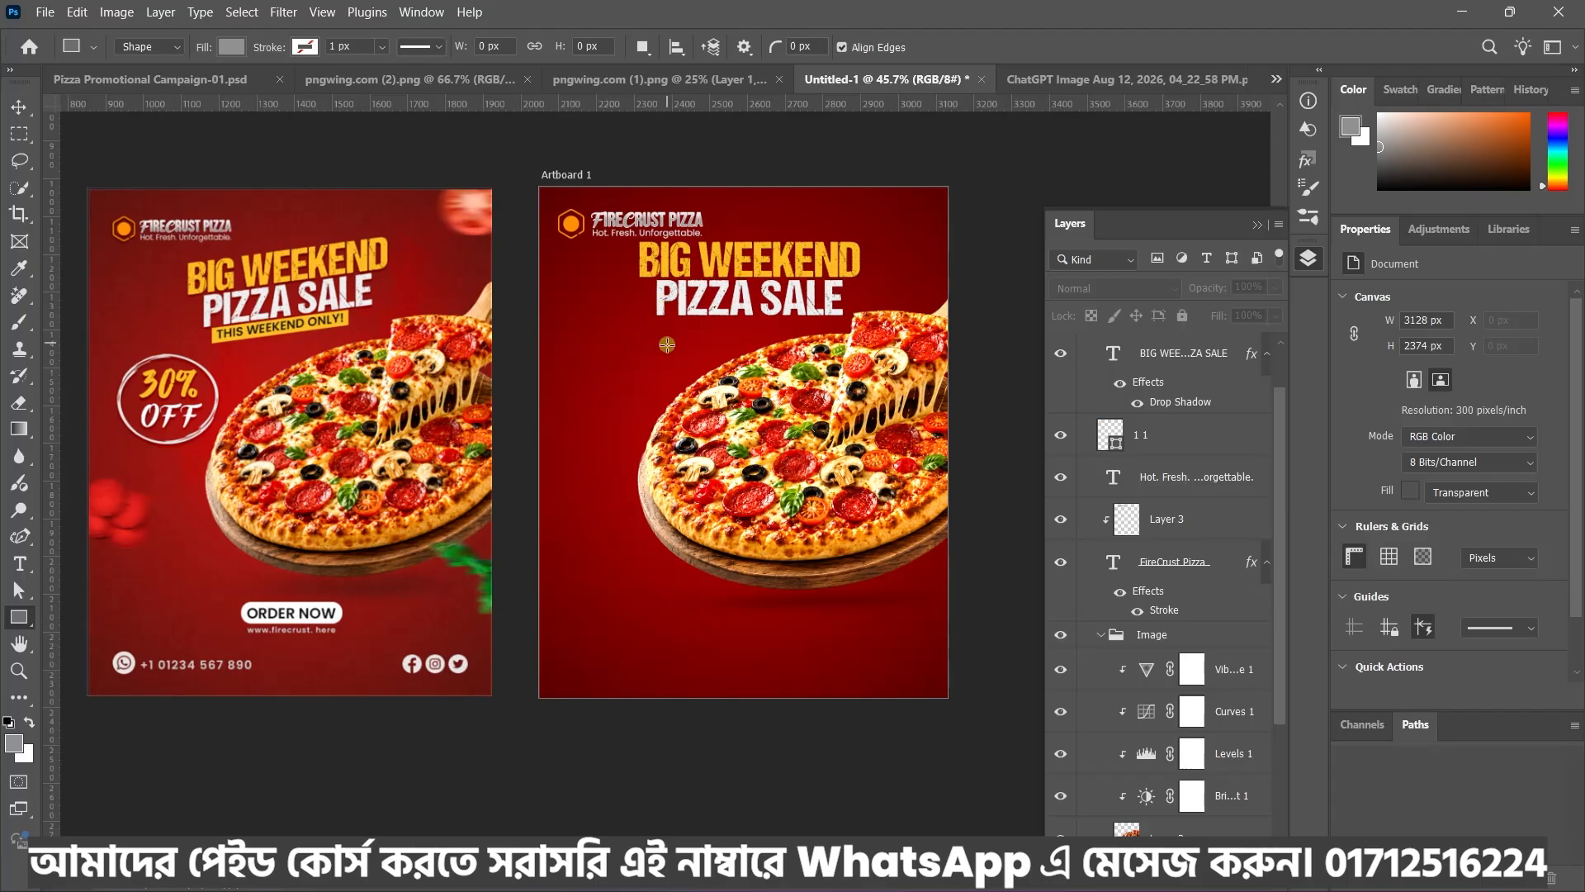
drag(658, 327, 820, 339)
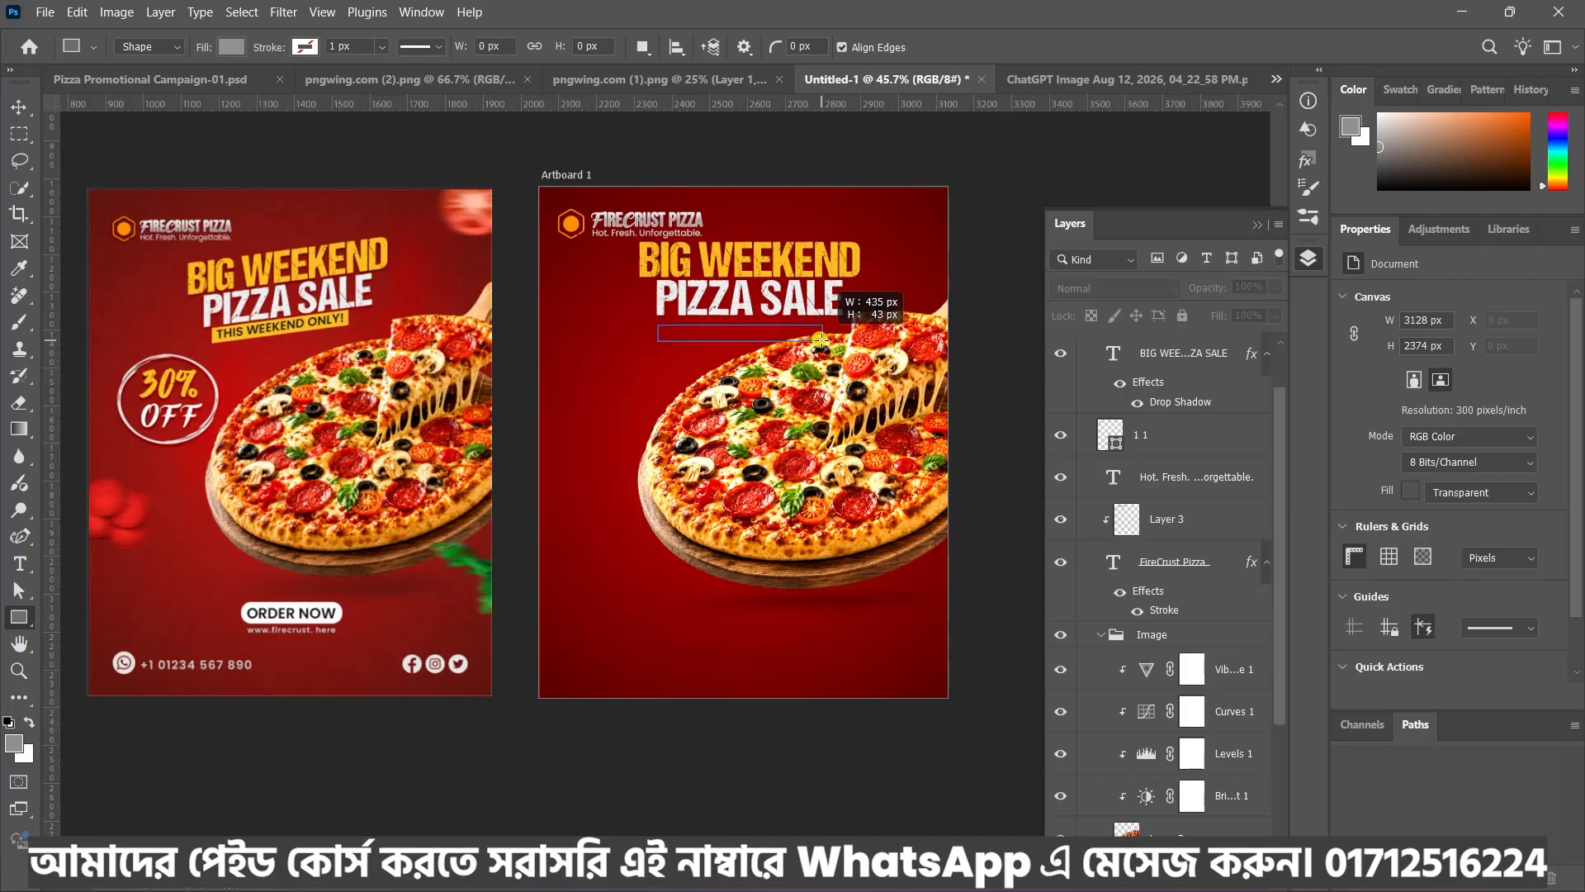
drag(819, 339, 820, 340)
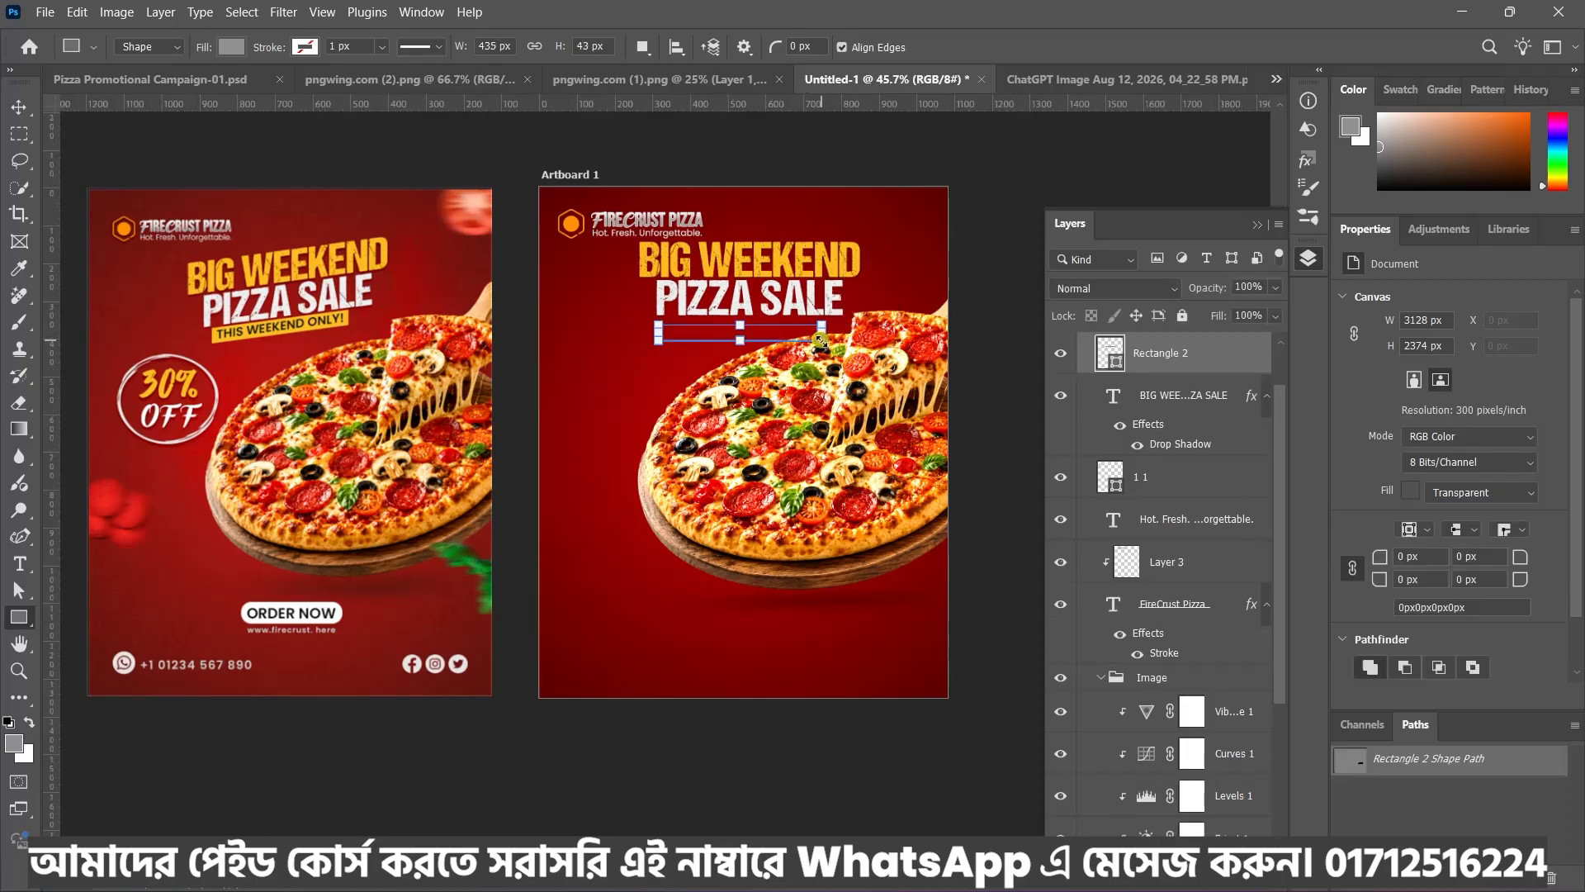
click(20, 107)
Fill the new rectangle with the recently used headline yellow
scroll(702, 368, up, 2)
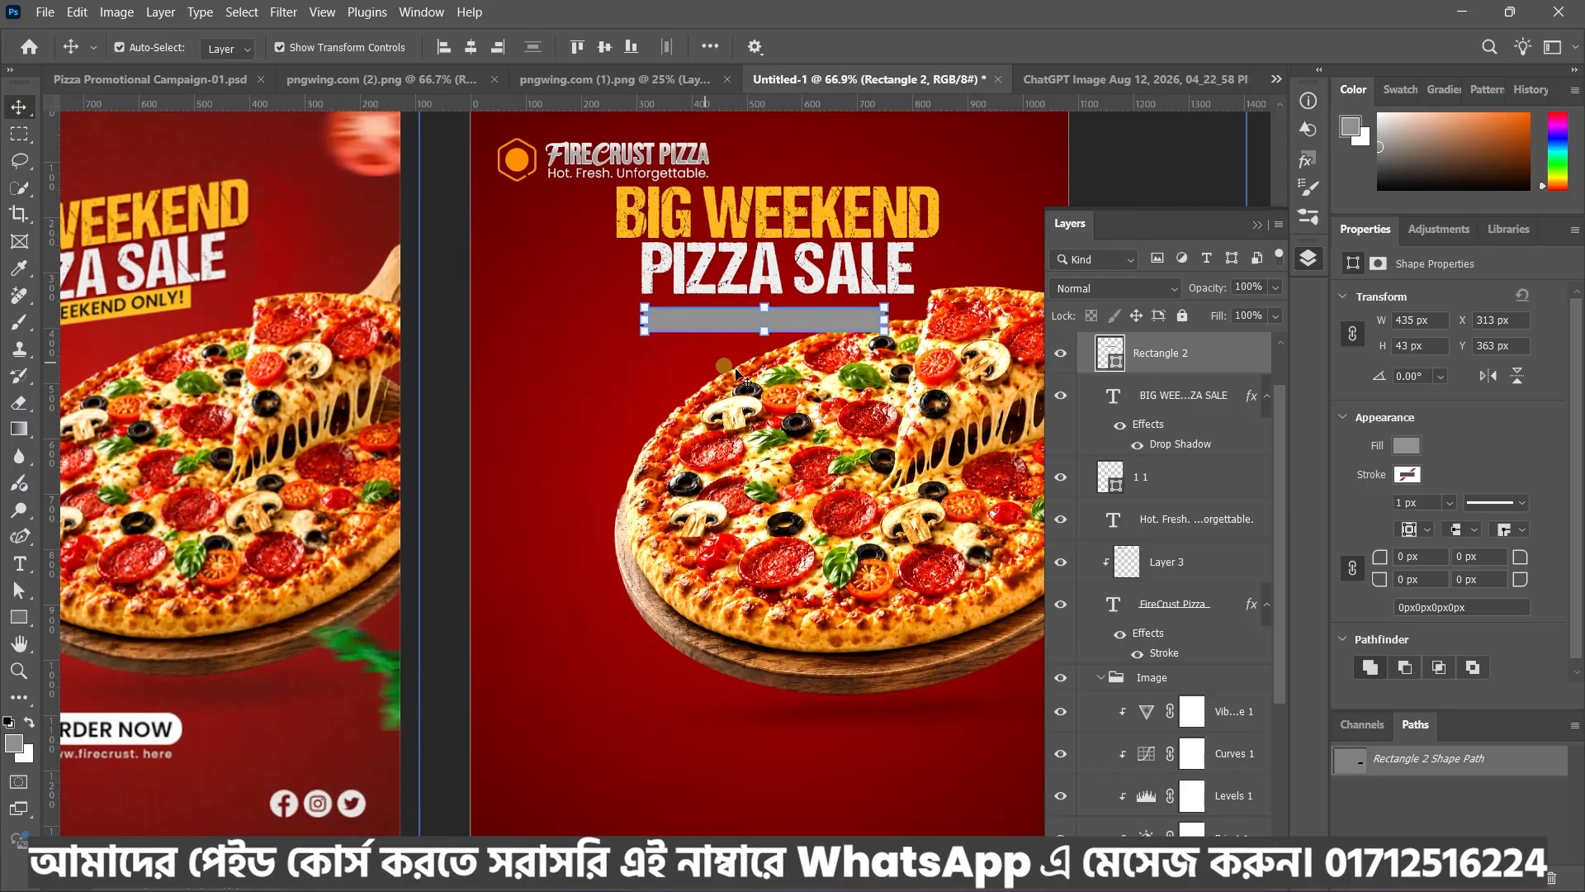
scroll(1173, 512, down, 3)
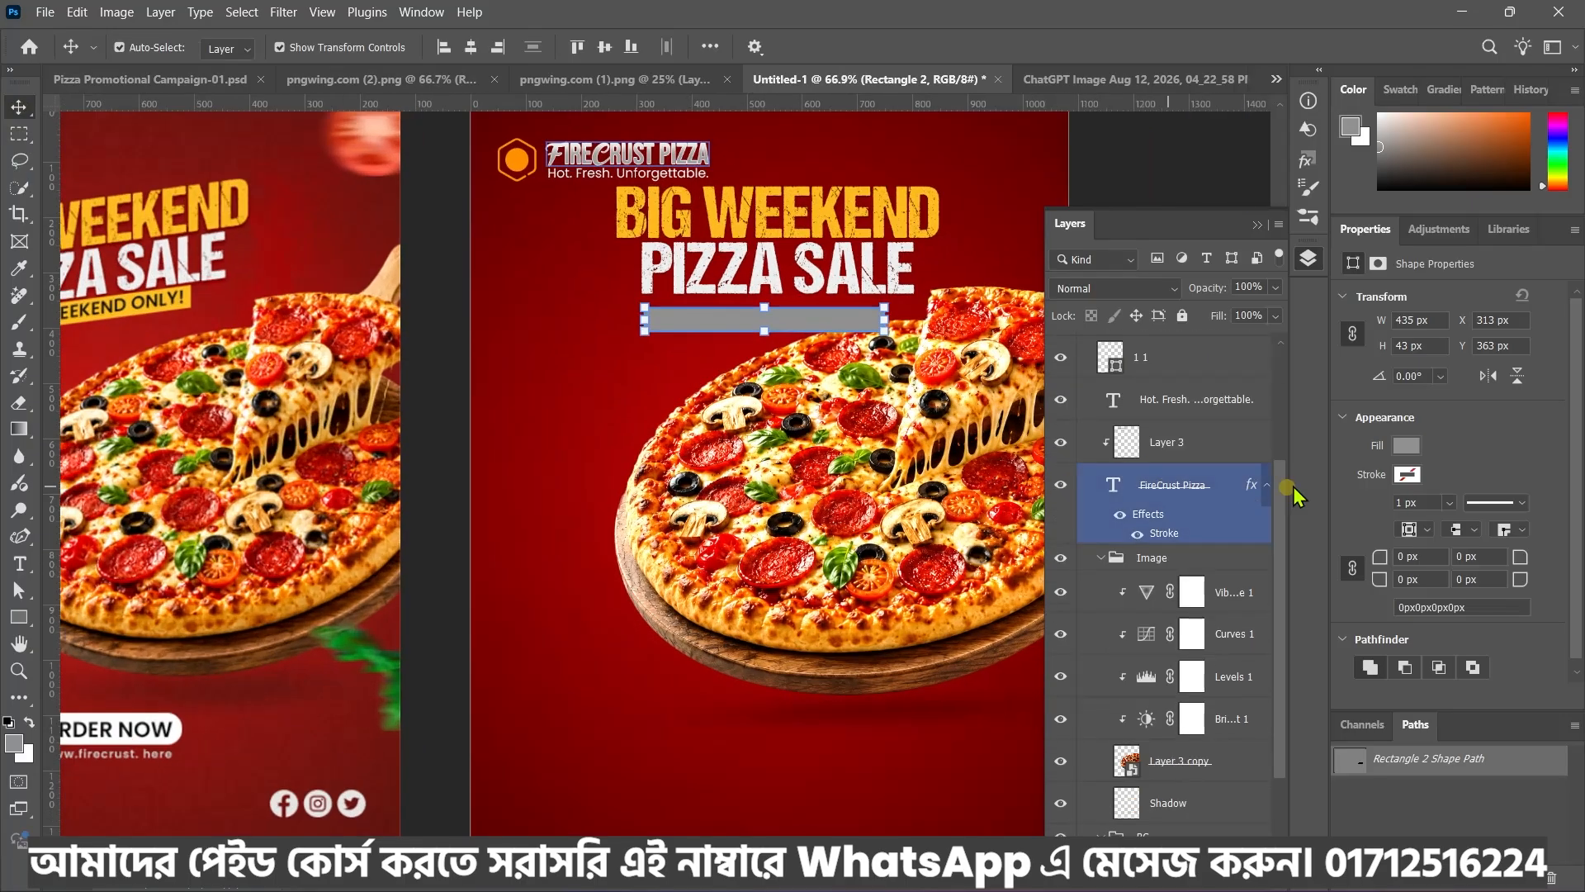
click(1426, 449)
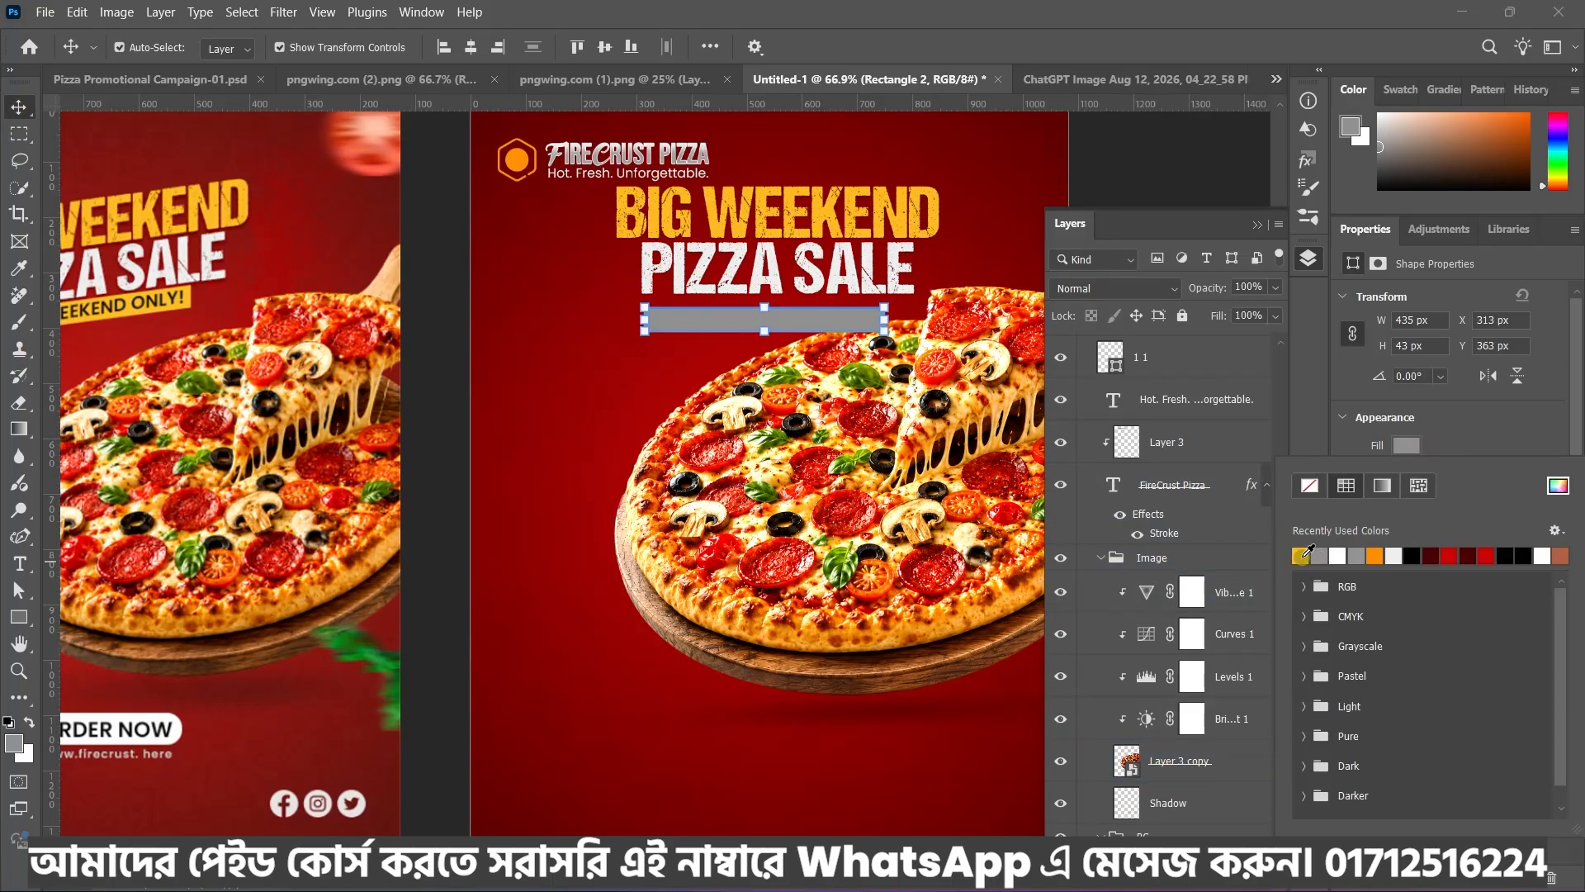
click(1303, 553)
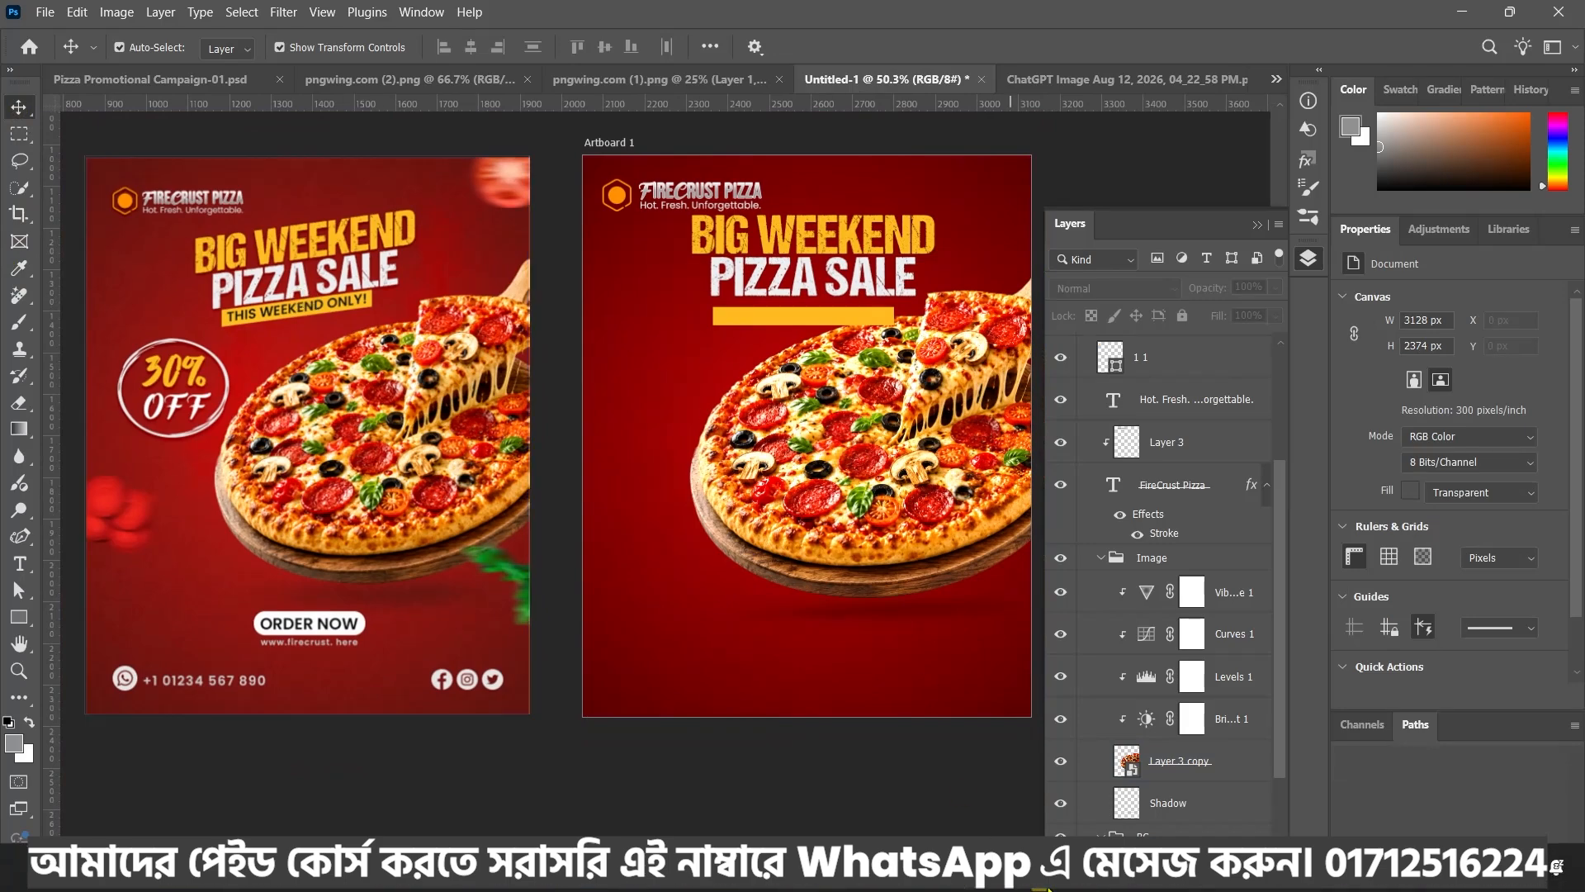
Switch to the window holding the poster copy, copy the line THIS WEEKEND ONLY!, and return to the poster document
click(1042, 889)
drag(836, 430, 679, 428)
key(ctrl+c)
click(670, 428)
click(776, 404)
click(768, 316)
scroll(764, 327, up, 2)
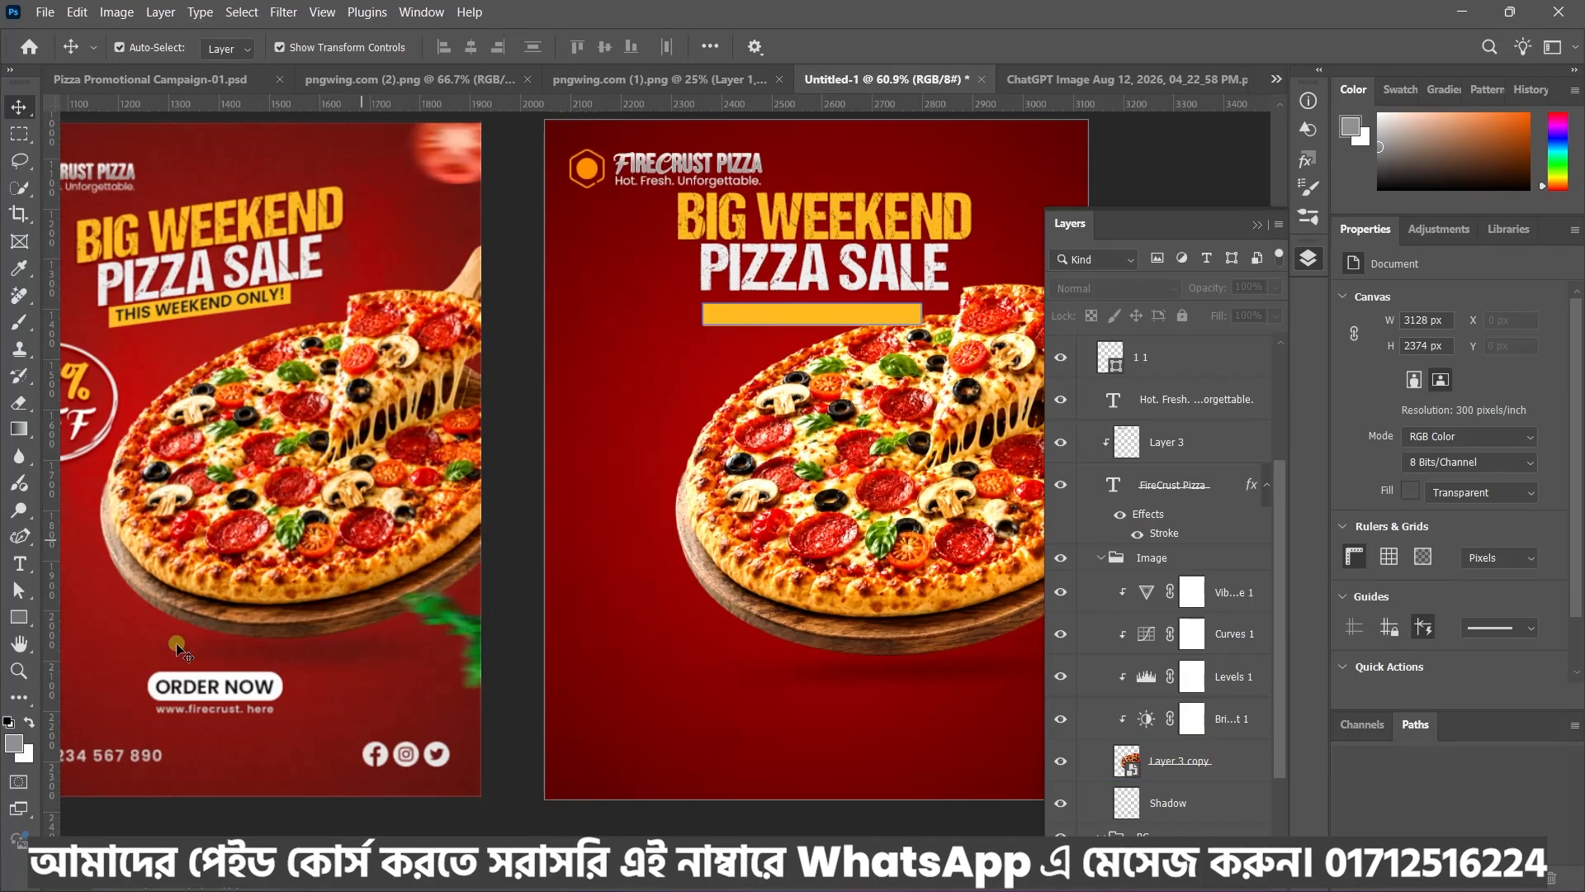
Add a text layer at the yellow bar containing the copied line THIS WEEKEND ONLY!
click(20, 563)
click(96, 570)
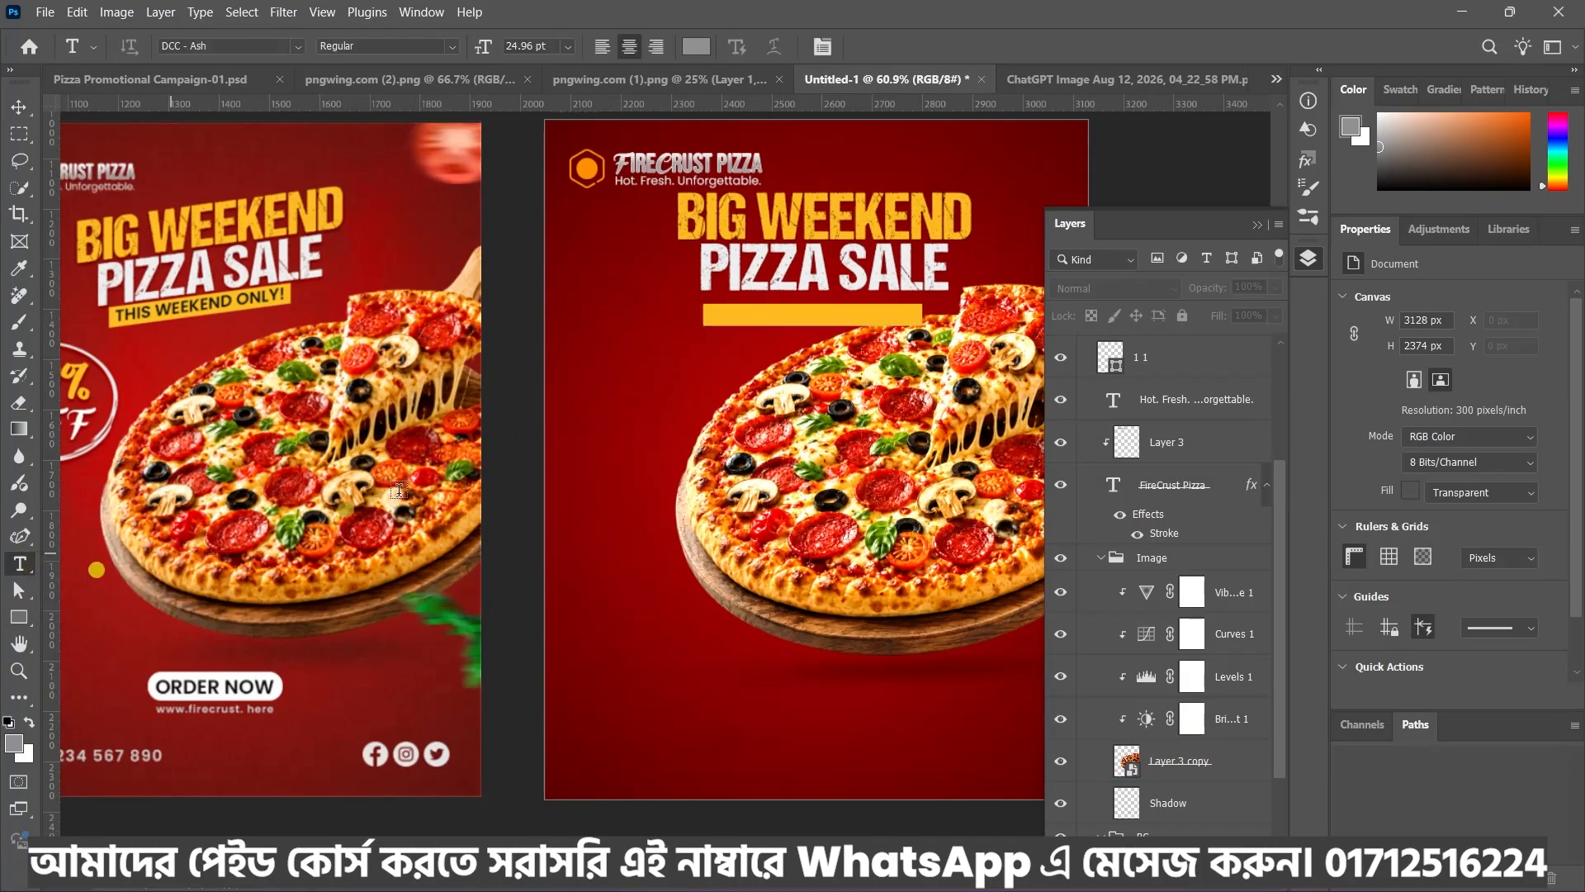
click(798, 331)
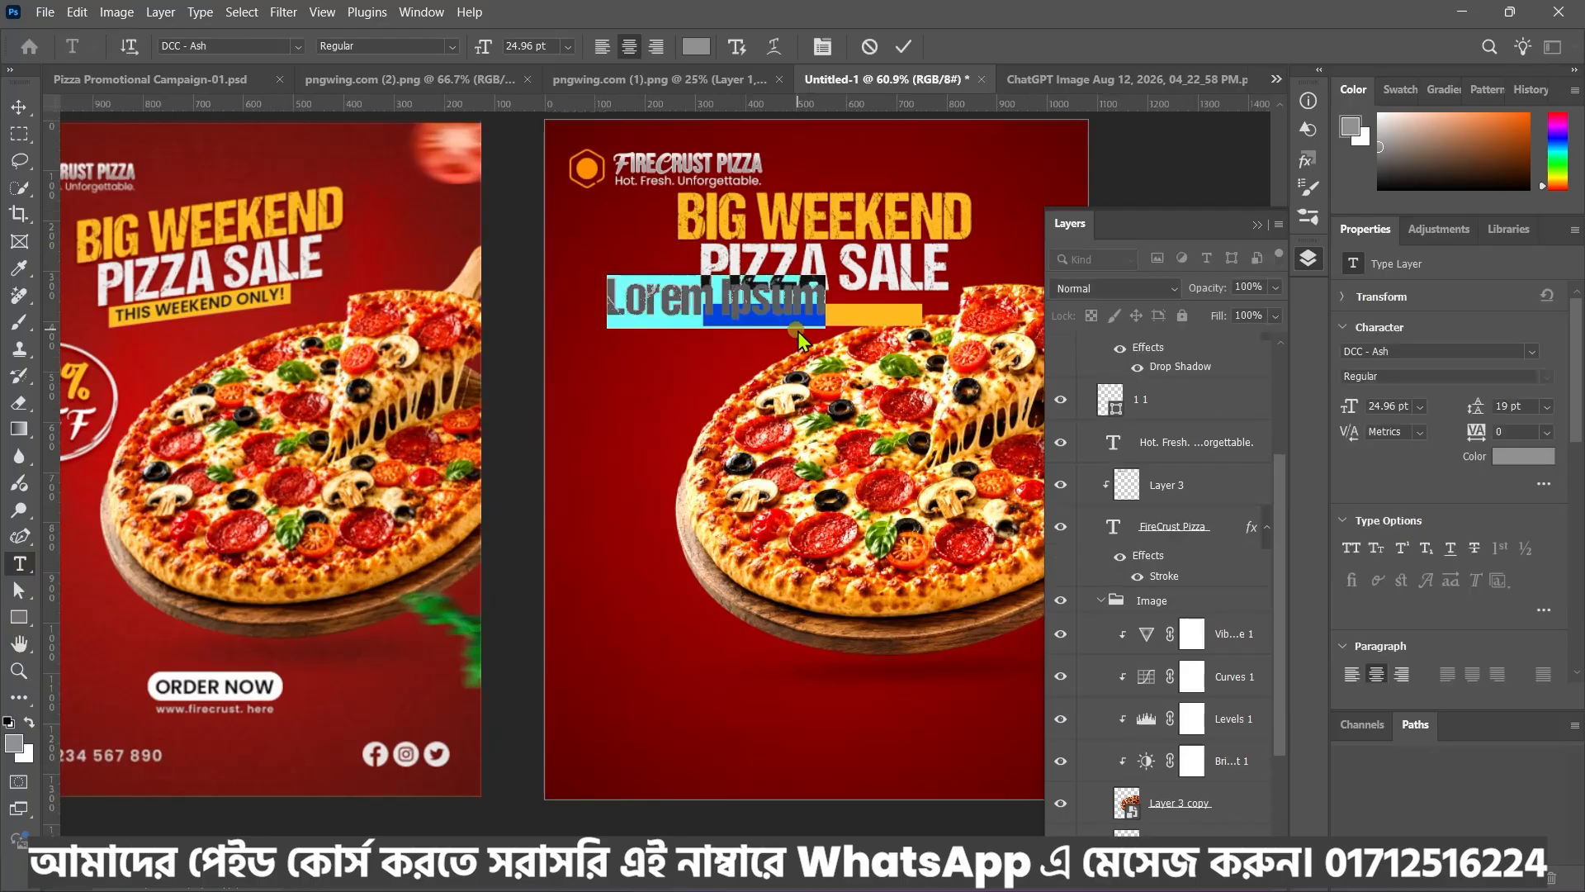
key(BackSpace)
key(ctrl+v)
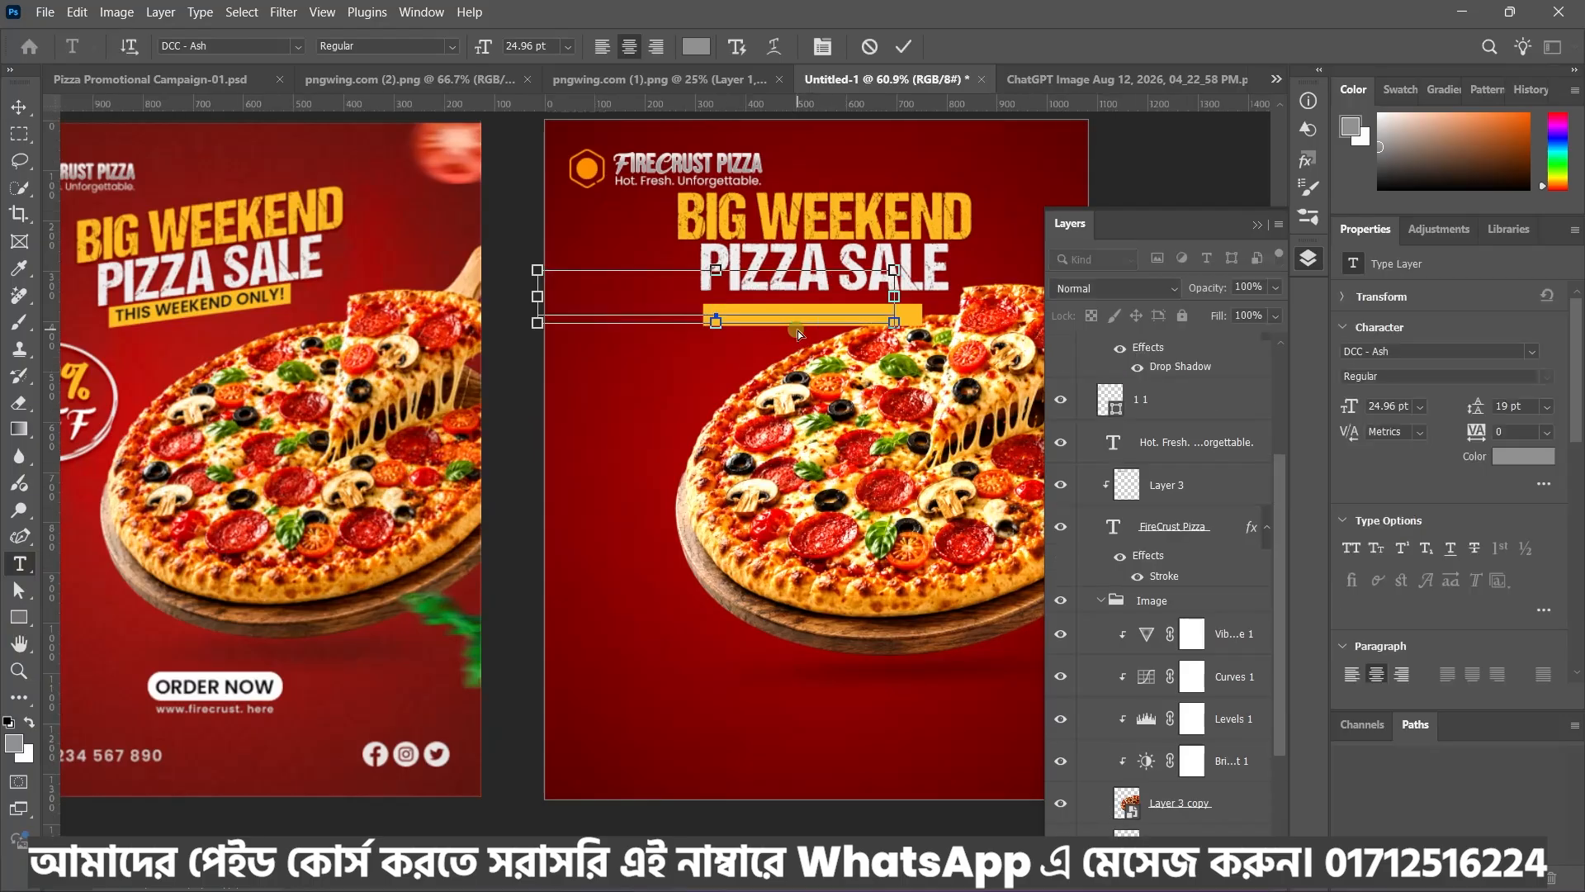
click(908, 50)
click(18, 107)
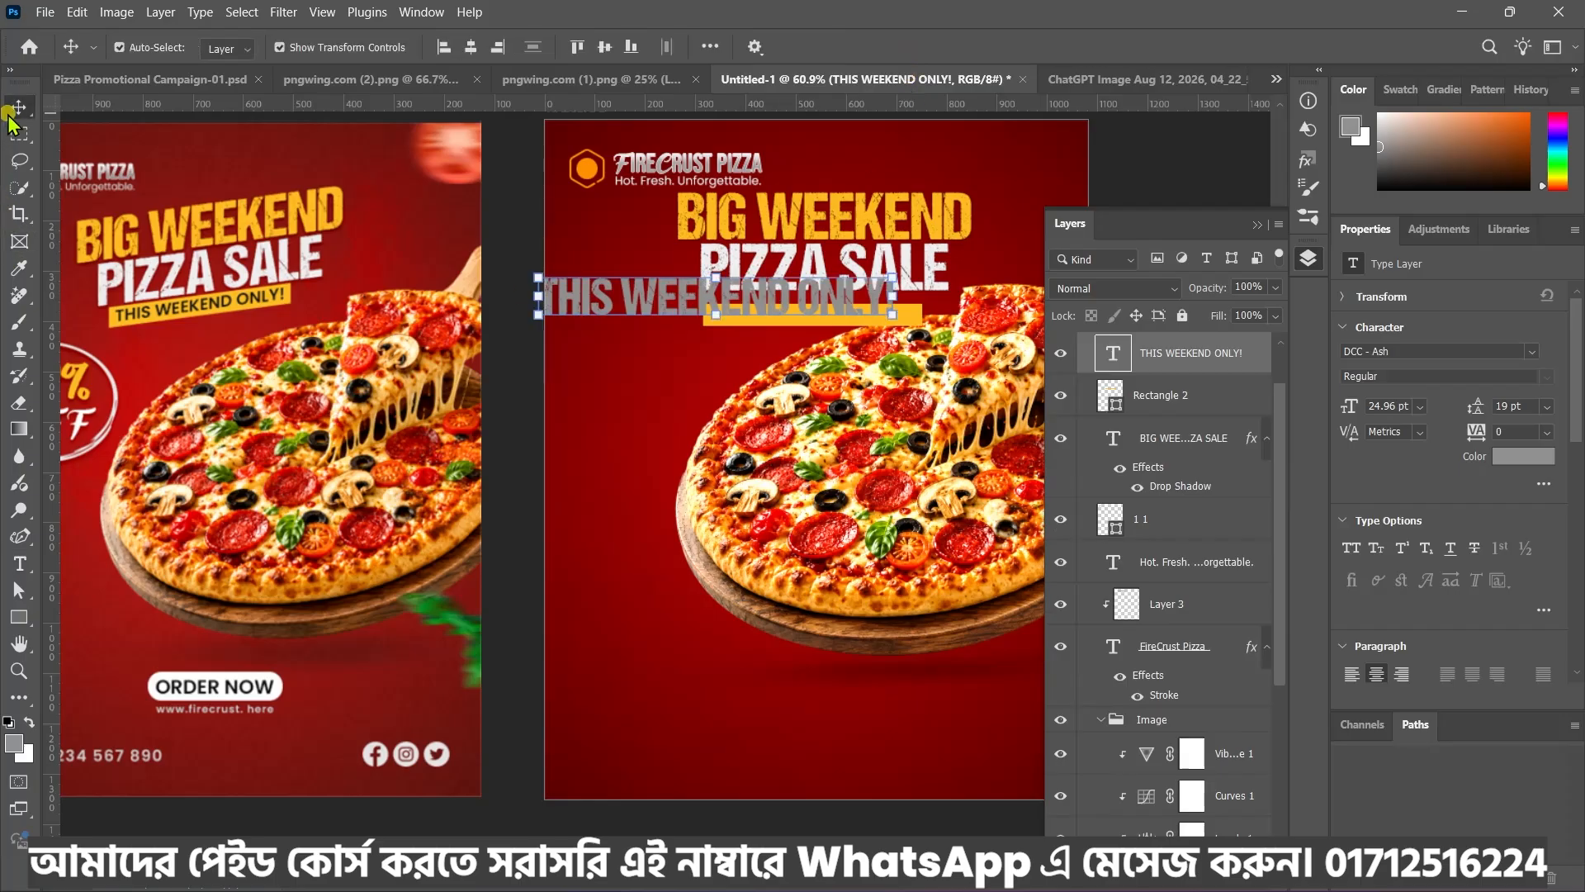
Scale the THIS WEEKEND ONLY! text down proportionally to about 72% and move it onto the yellow bar
drag(542, 296, 660, 301)
scroll(230, 308, up, 2)
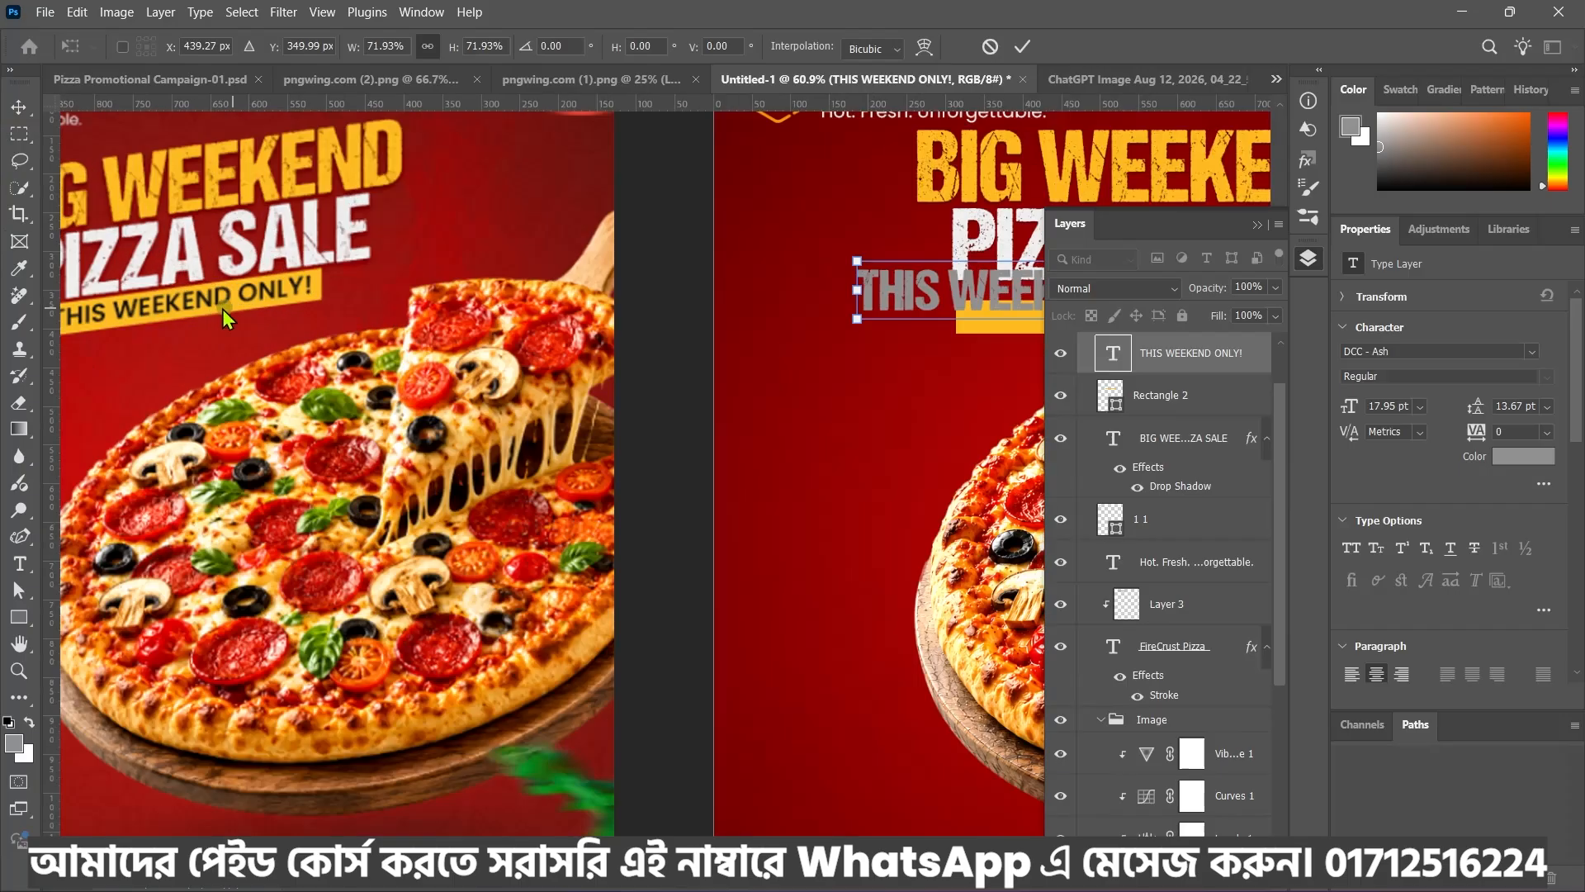
drag(652, 301, 683, 322)
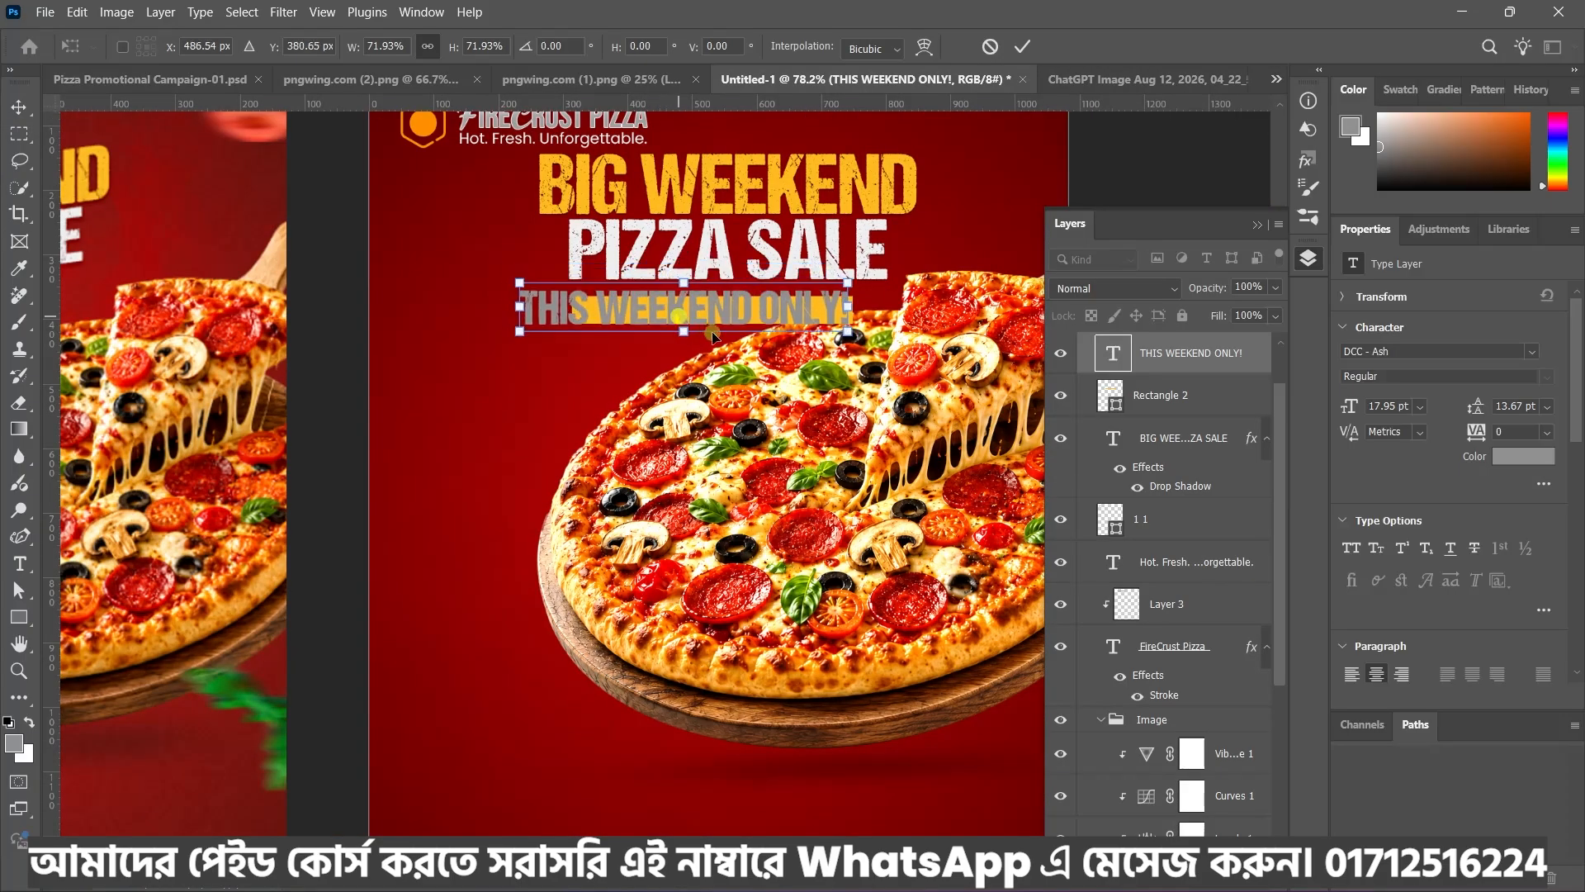
Change the font of the THIS WEEKEND ONLY! text to Poppins SemiBold
click(1532, 351)
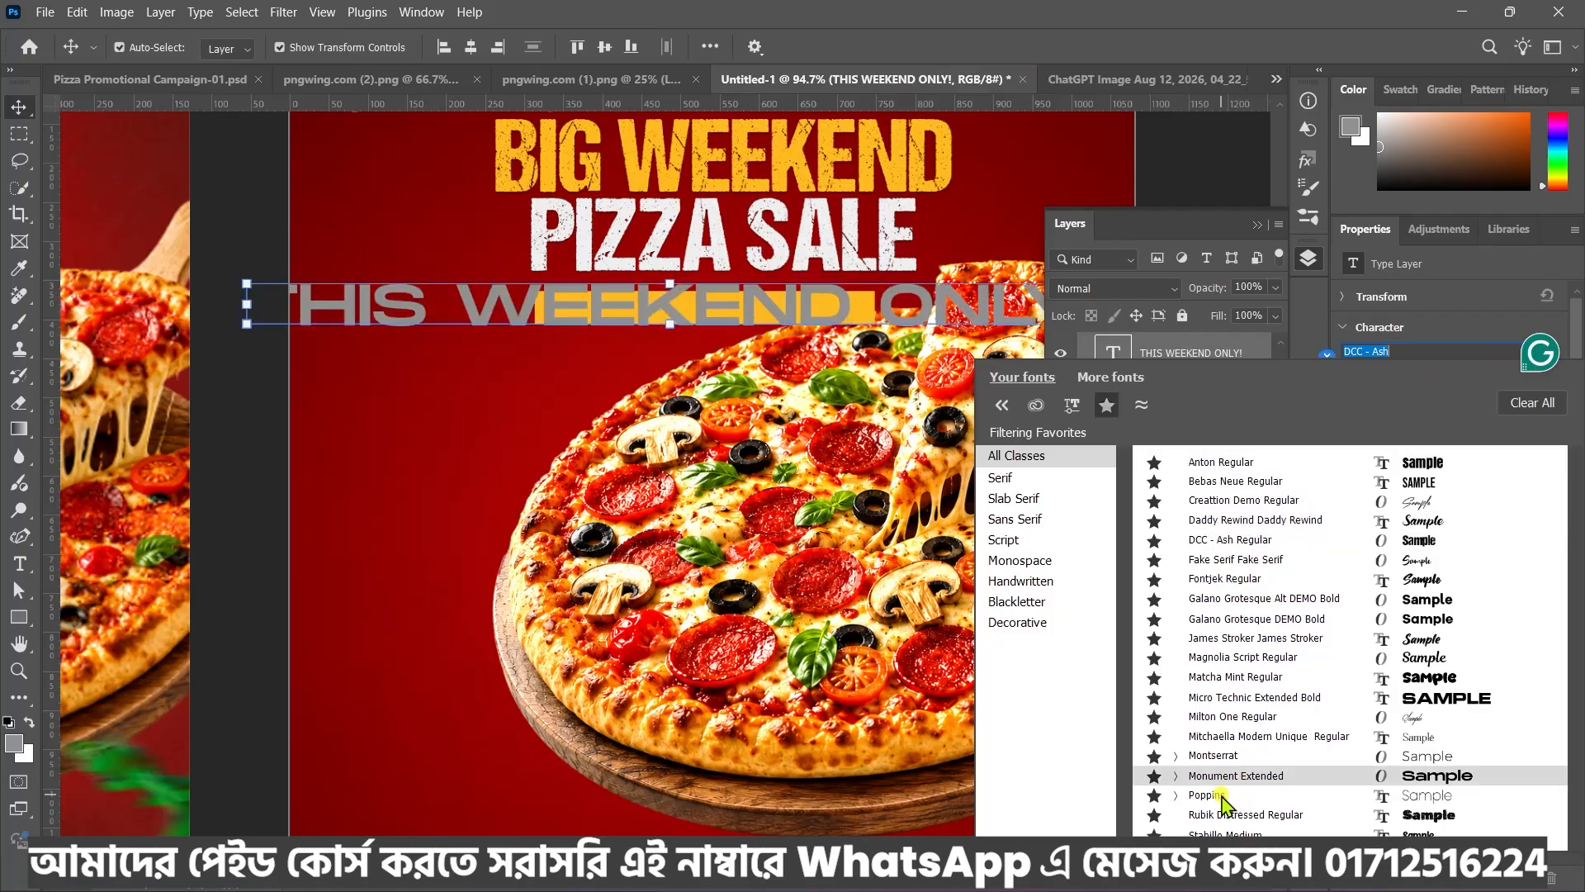
click(1236, 775)
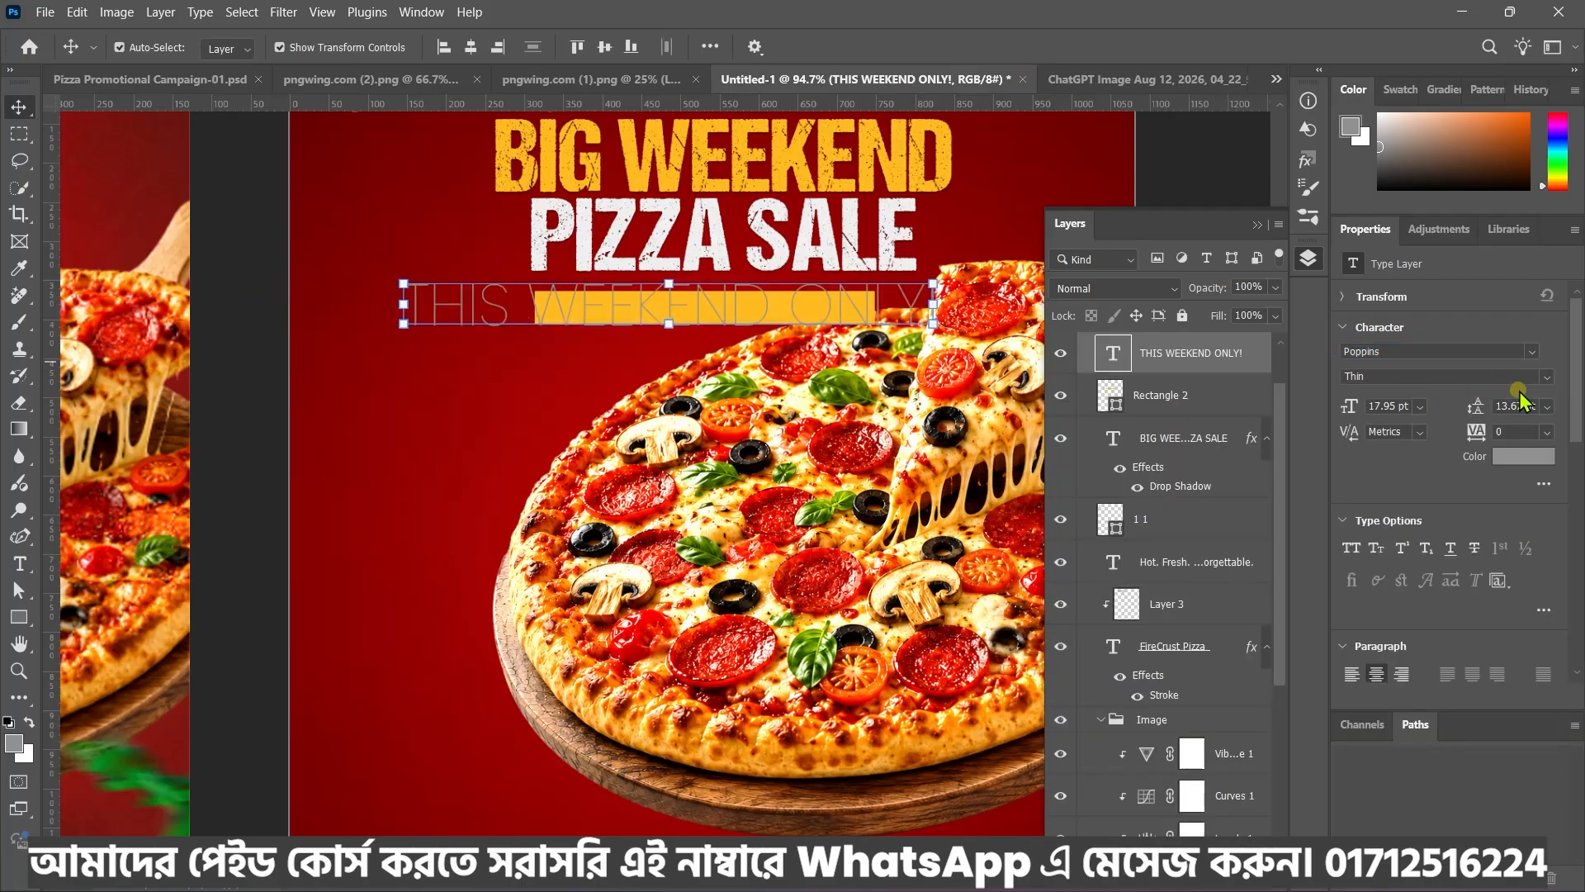
click(1549, 379)
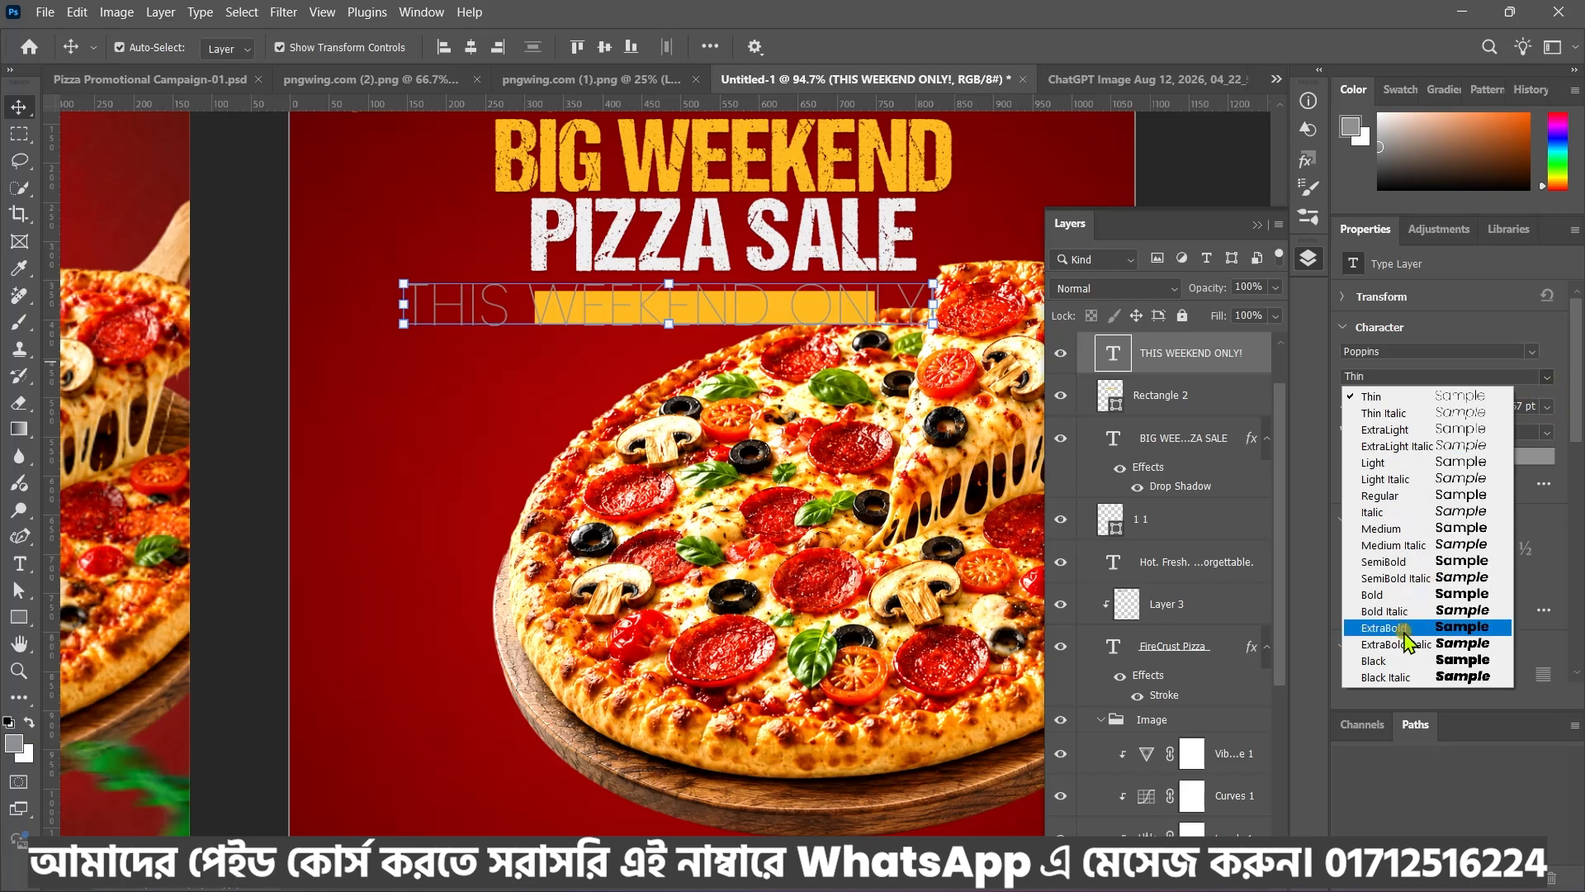
click(1410, 561)
Scale the THIS WEEKEND ONLY! text down to about 49% and center it inside the yellow bar
drag(978, 317, 860, 316)
drag(722, 322, 712, 320)
scroll(821, 318, down, 2)
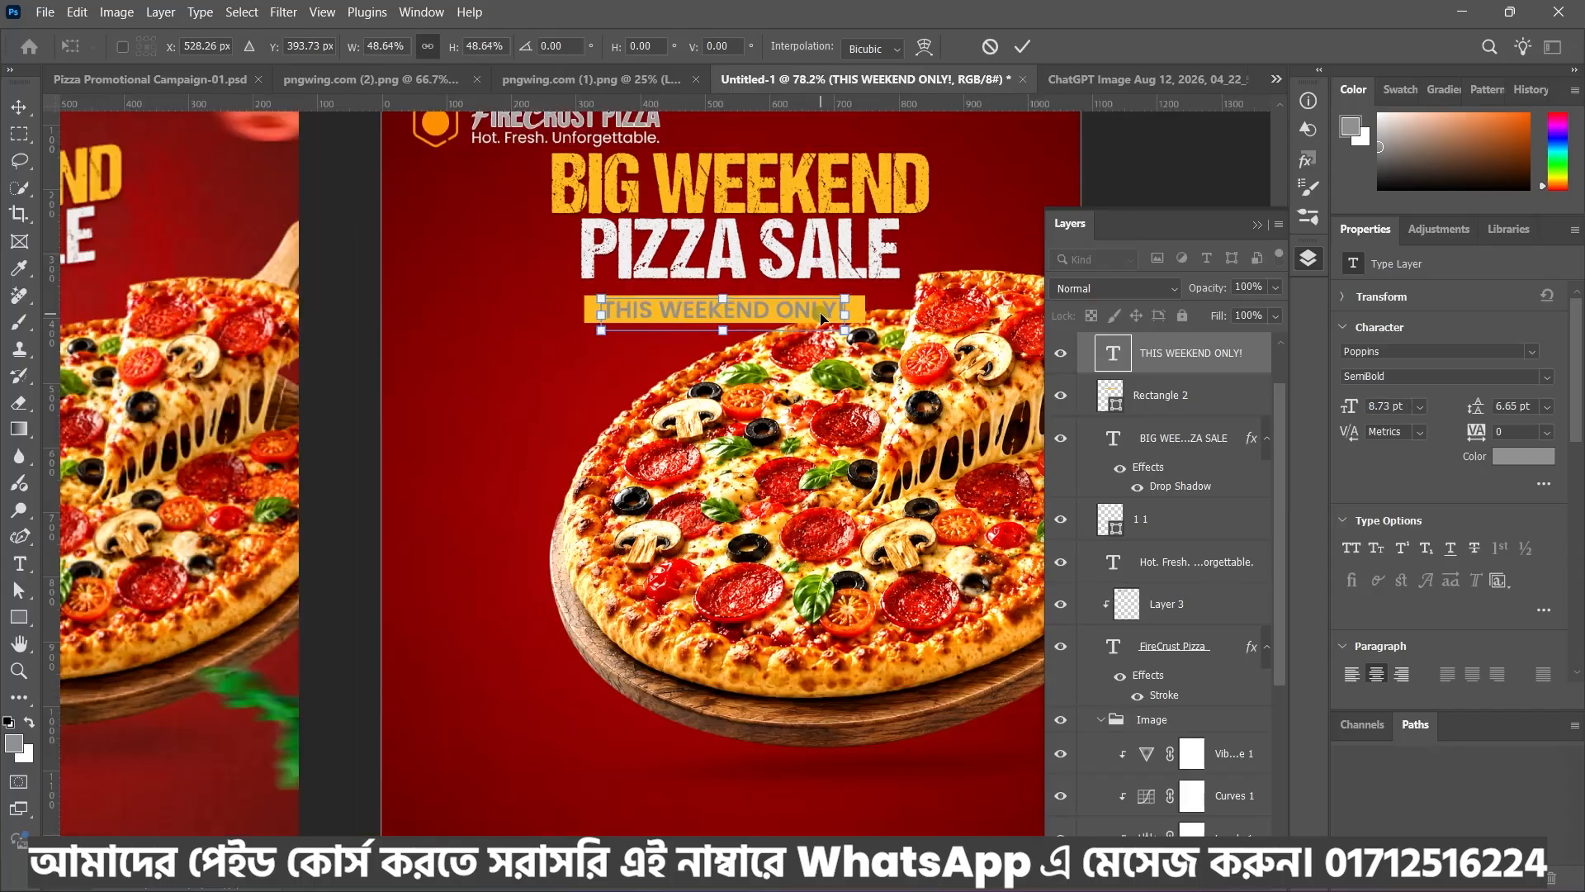
Set the color of the THIS WEEKEND ONLY! text to dark gray 1a1a1a
click(1517, 464)
text(1a1a1a)
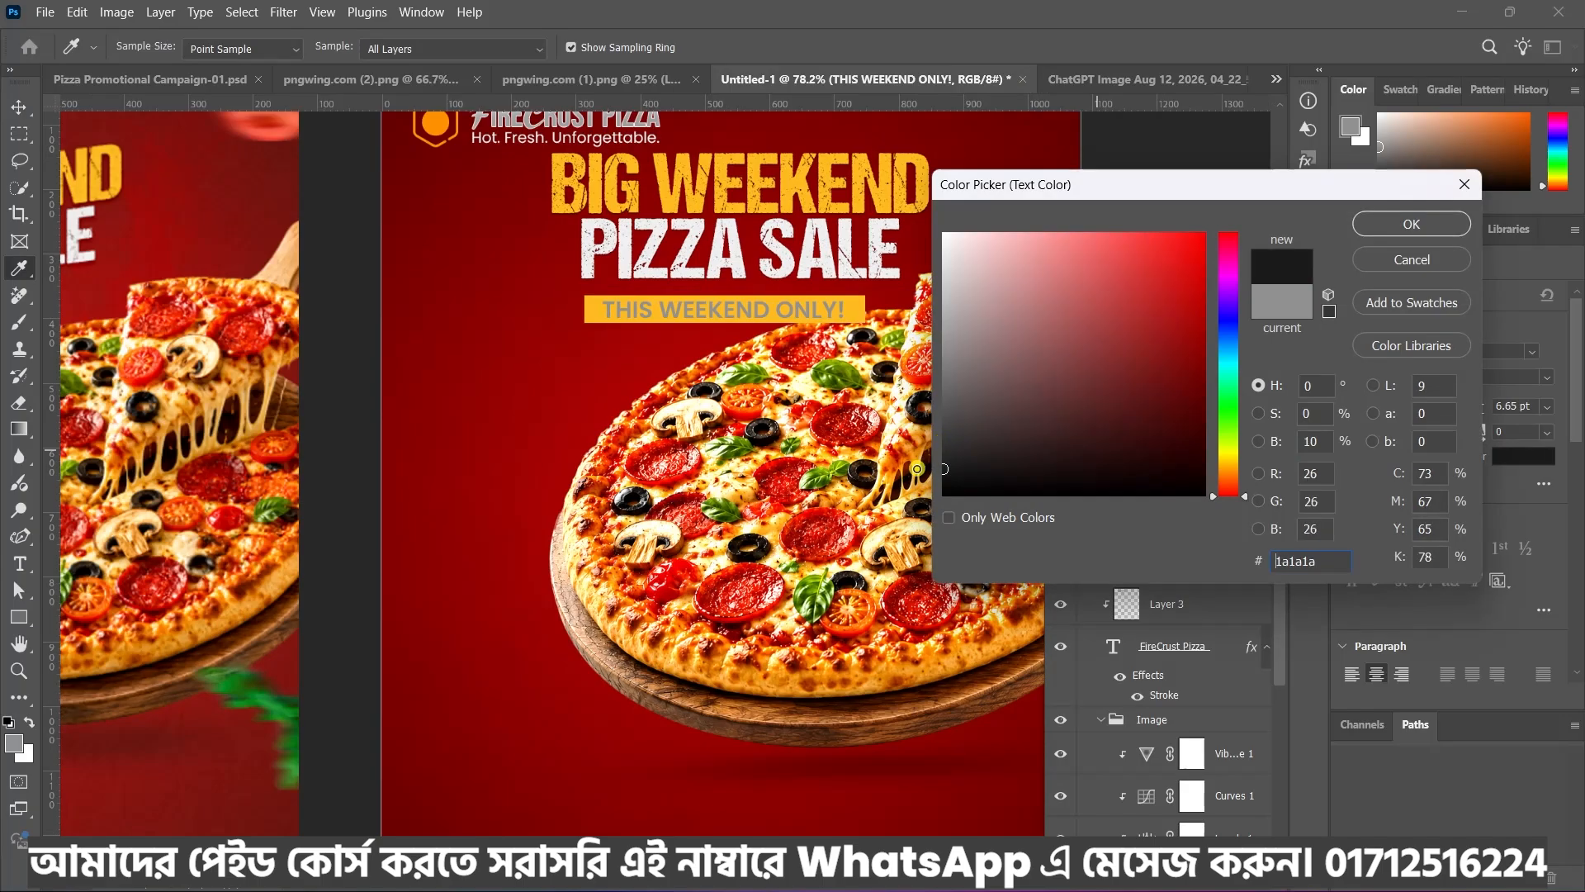
click(1409, 228)
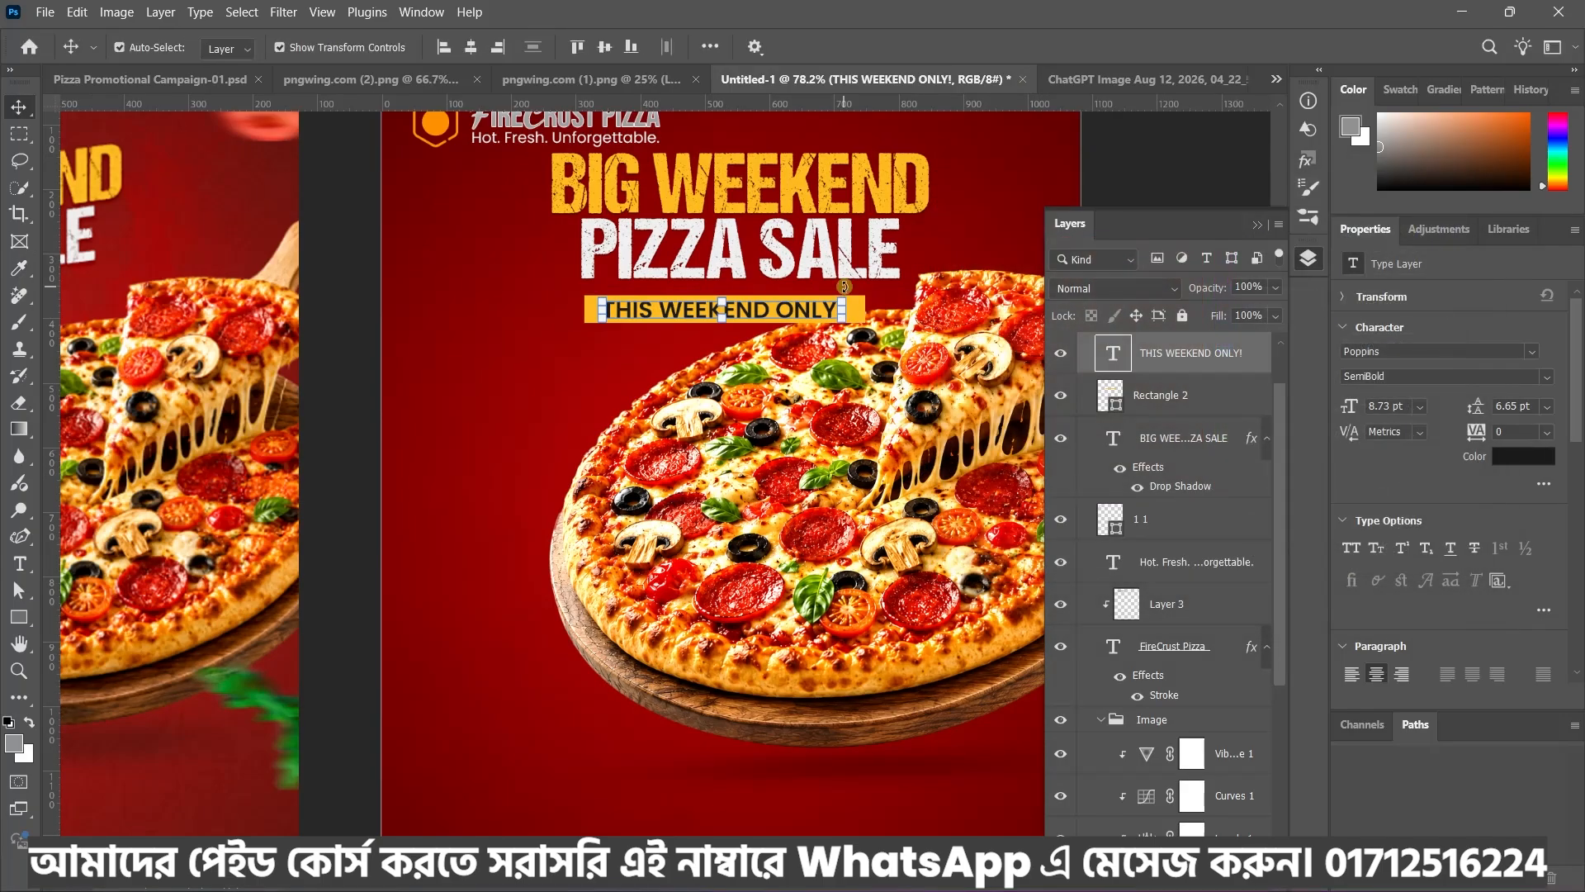
scroll(762, 296, down, 5)
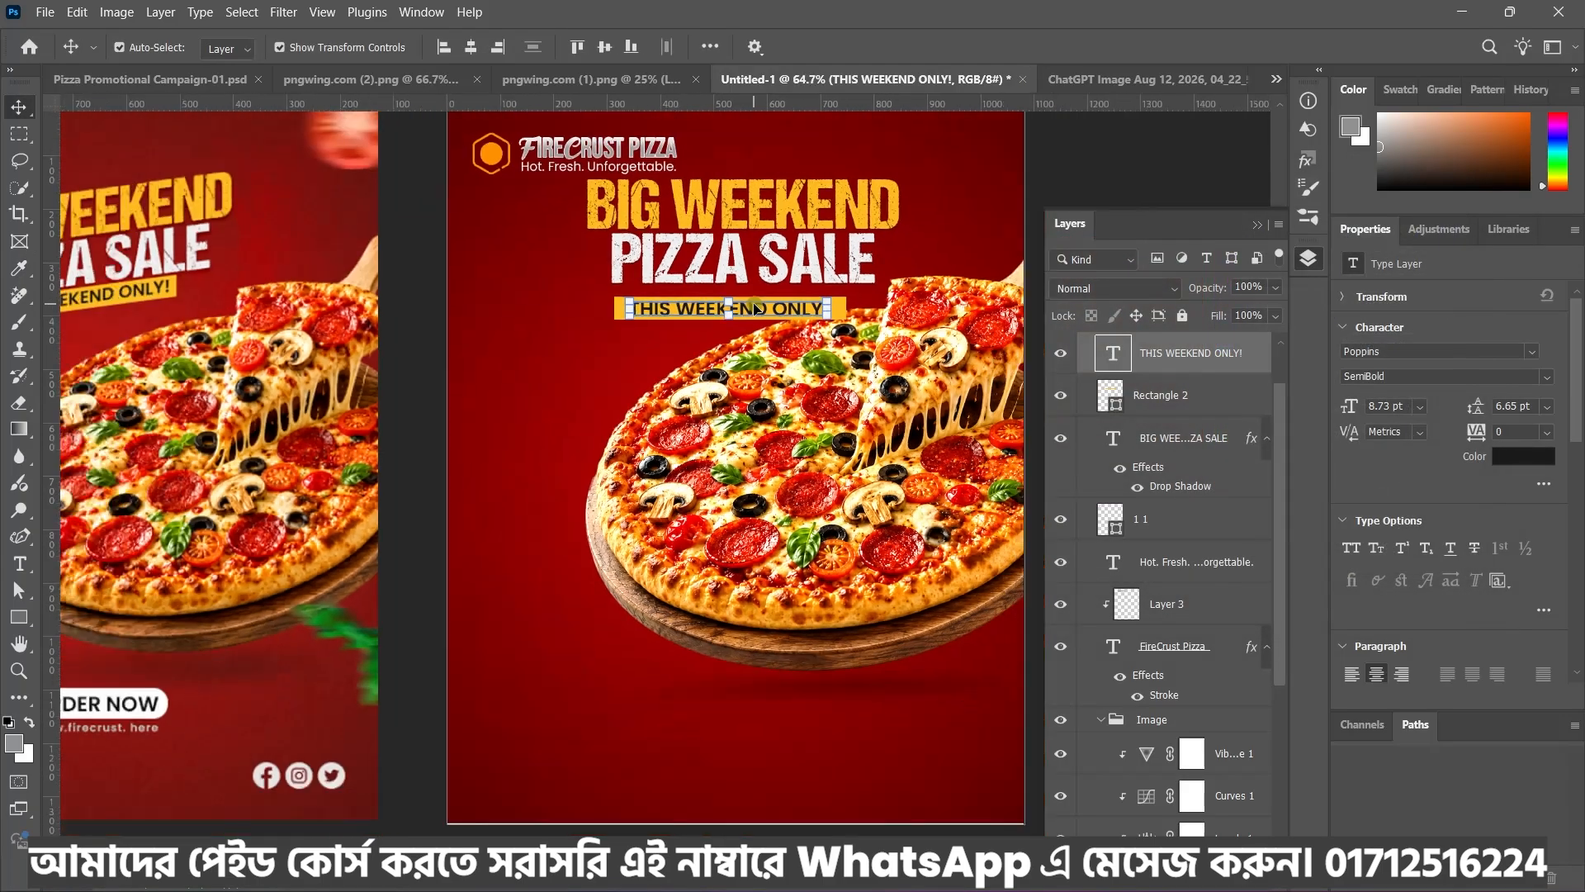
scroll(745, 315, up, 1)
scroll(746, 315, up, 2)
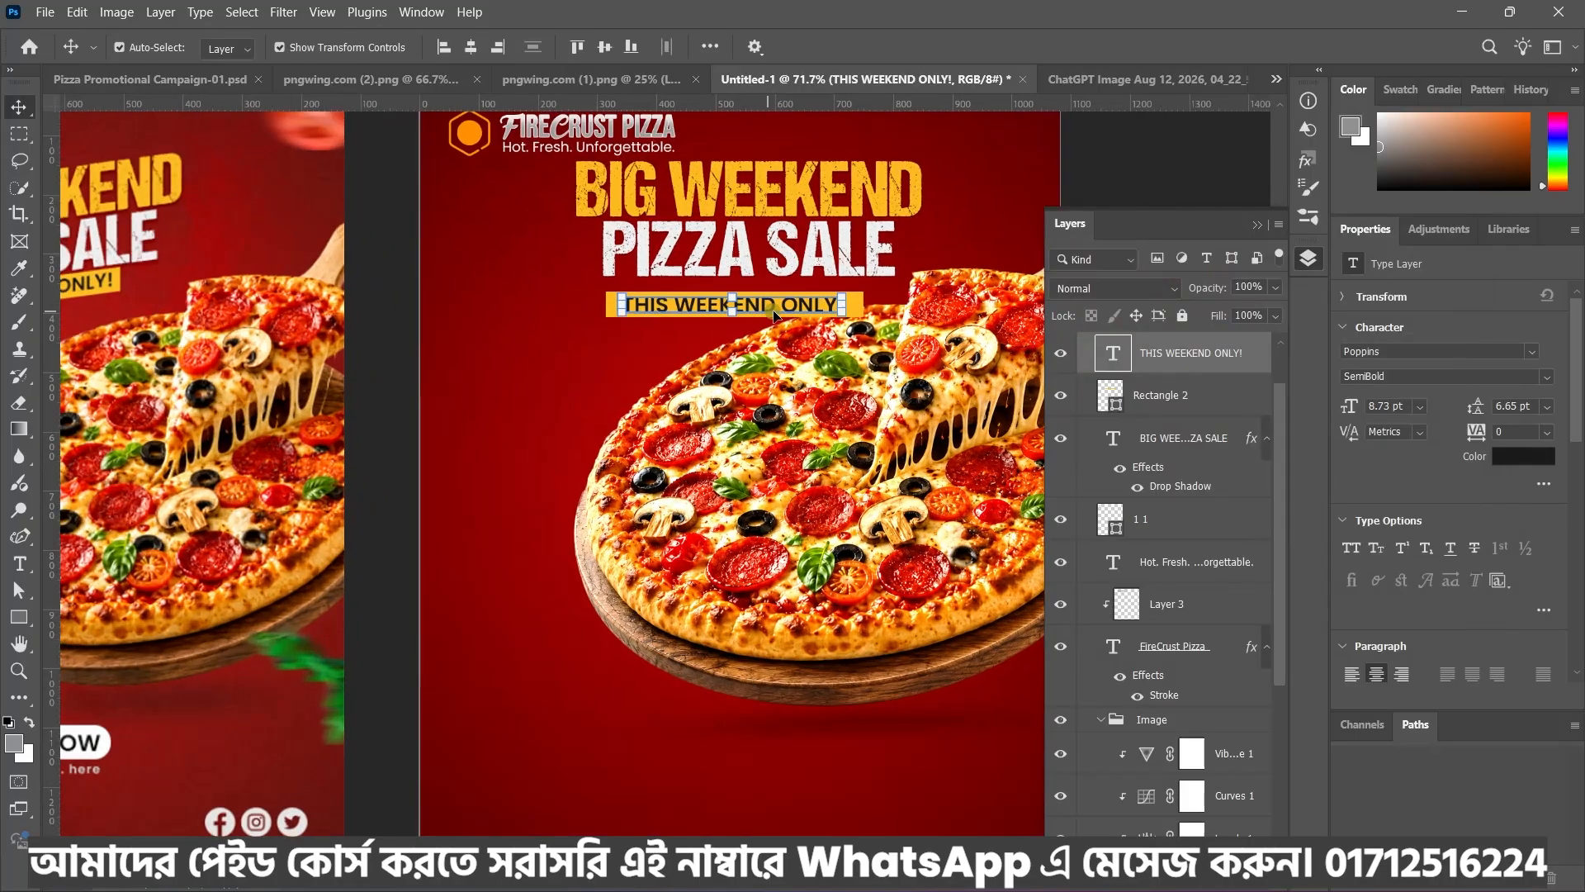
scroll(735, 331, down, 2)
scroll(734, 334, up, 1)
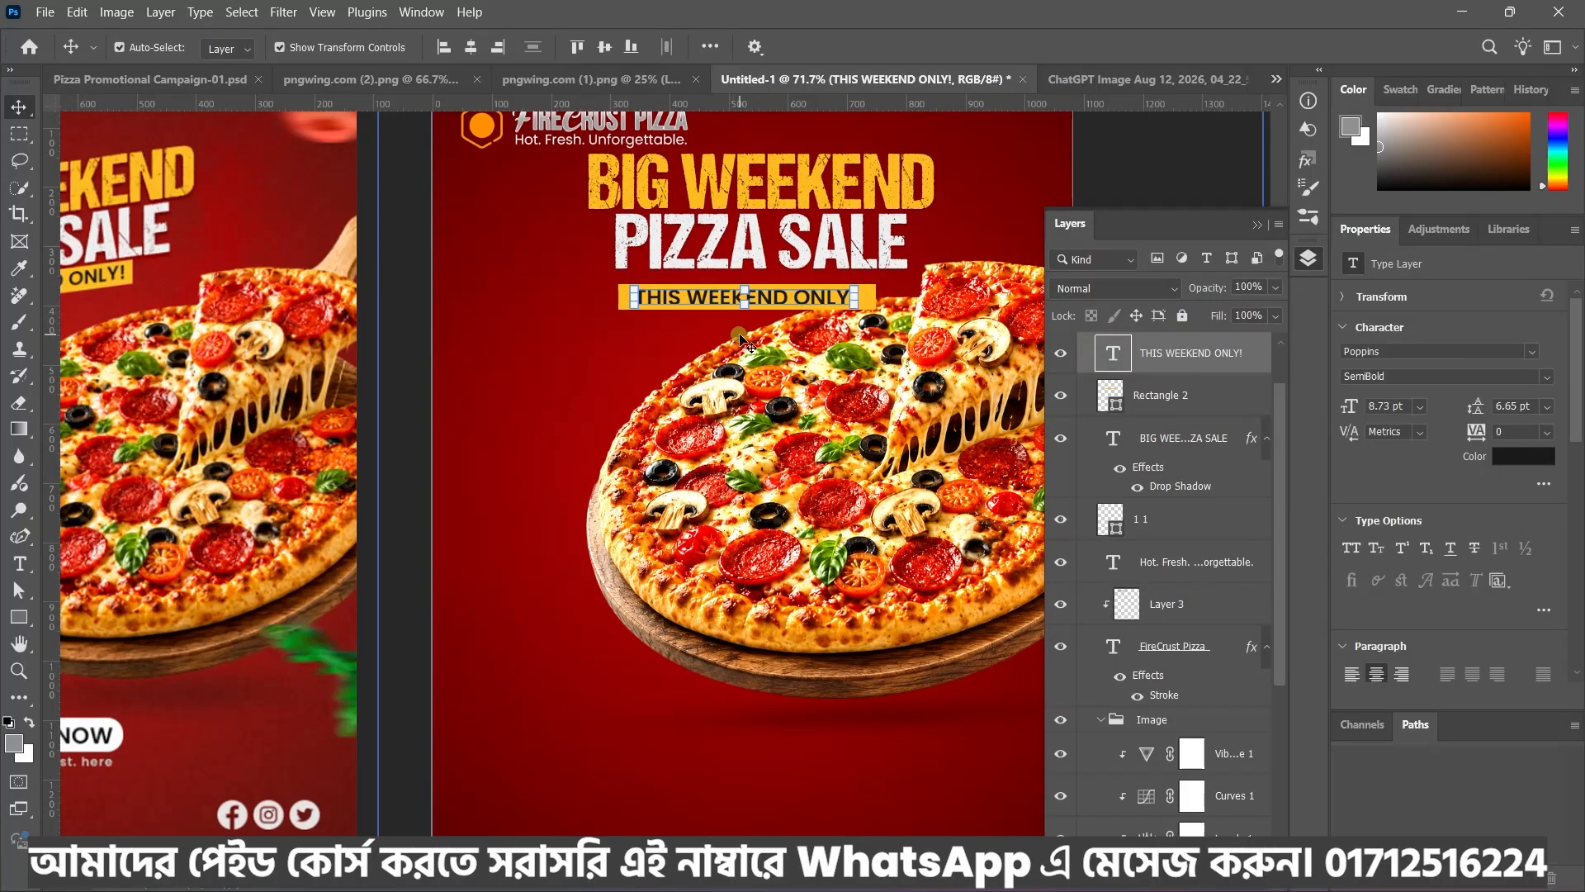
scroll(741, 336, down, 1)
scroll(787, 326, down, 1)
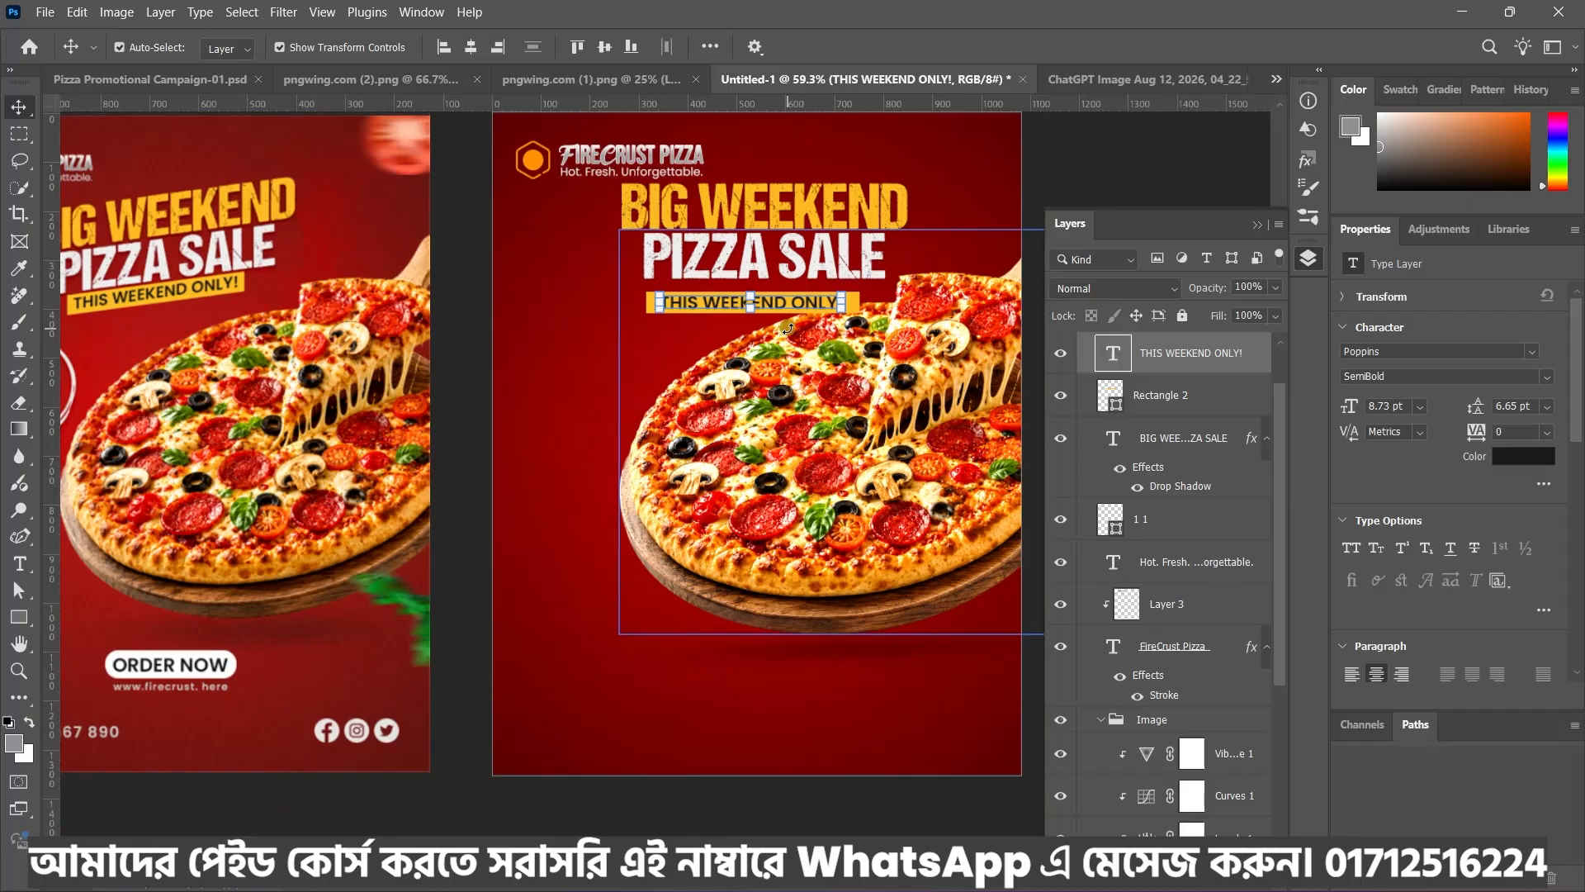
Enlarge the THIS WEEKEND ONLY! text proportionally to about 111% so it fills the yellow bar
scroll(636, 378, up, 2)
drag(887, 288, 904, 289)
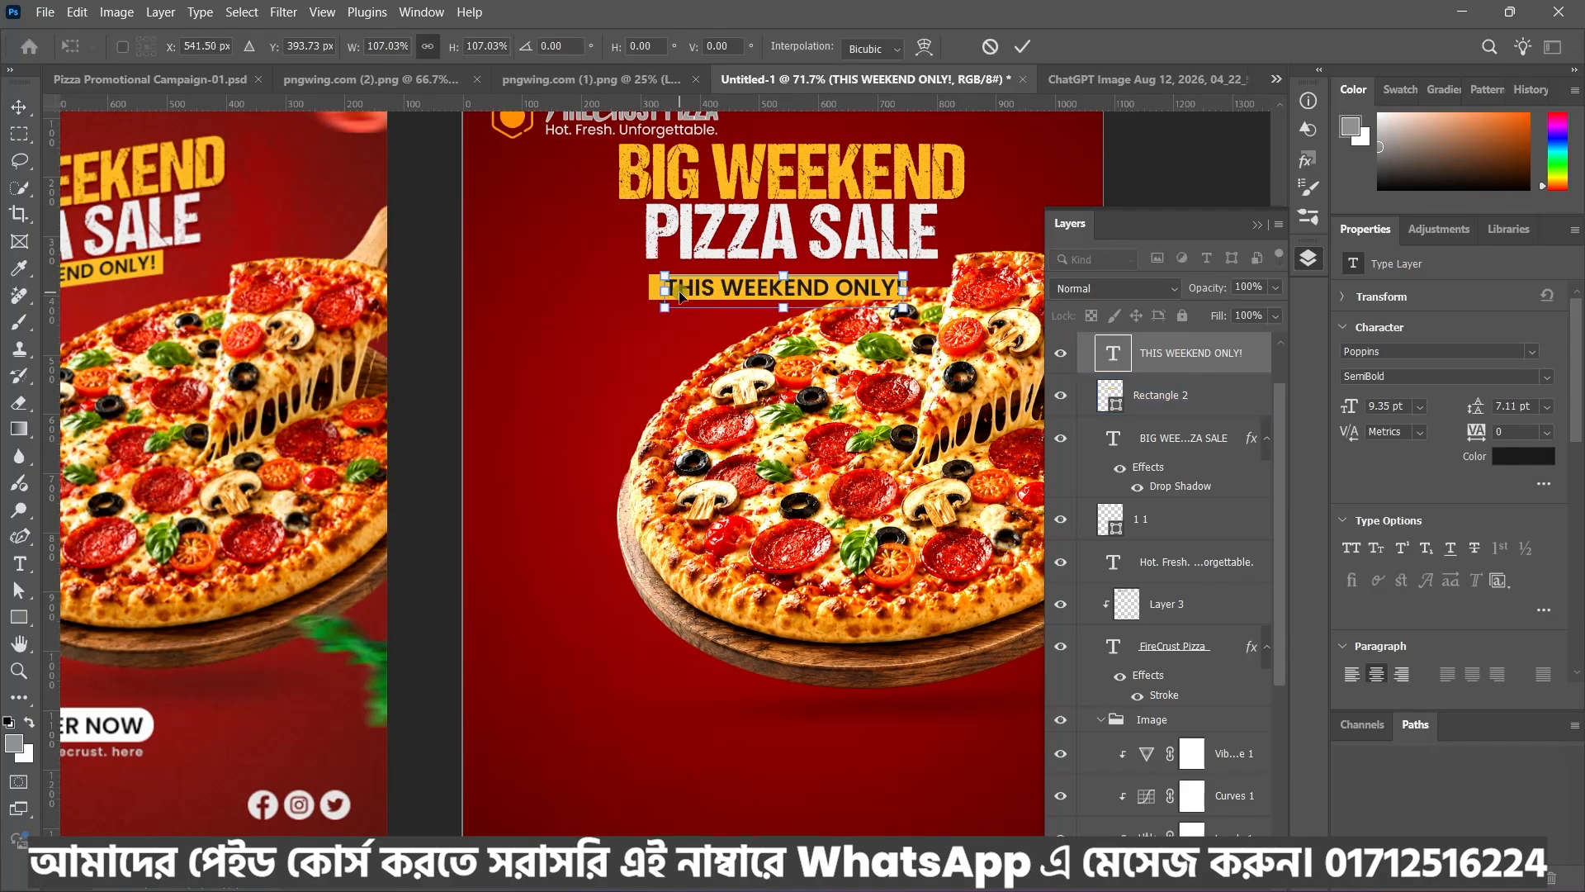
drag(667, 291, 656, 289)
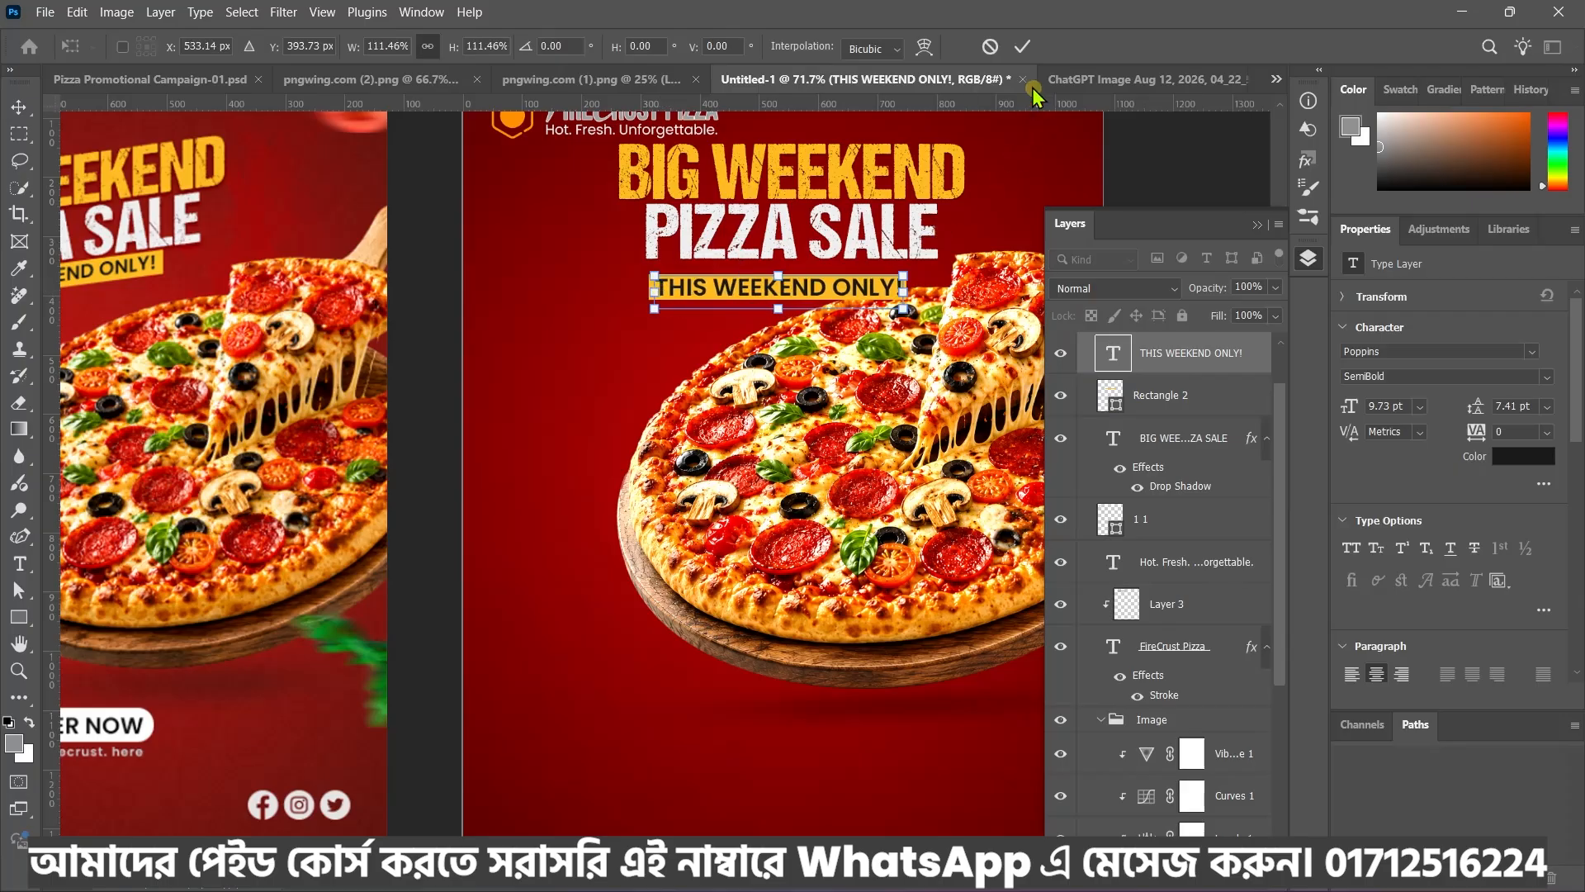
click(1022, 47)
scroll(692, 252, down, 2)
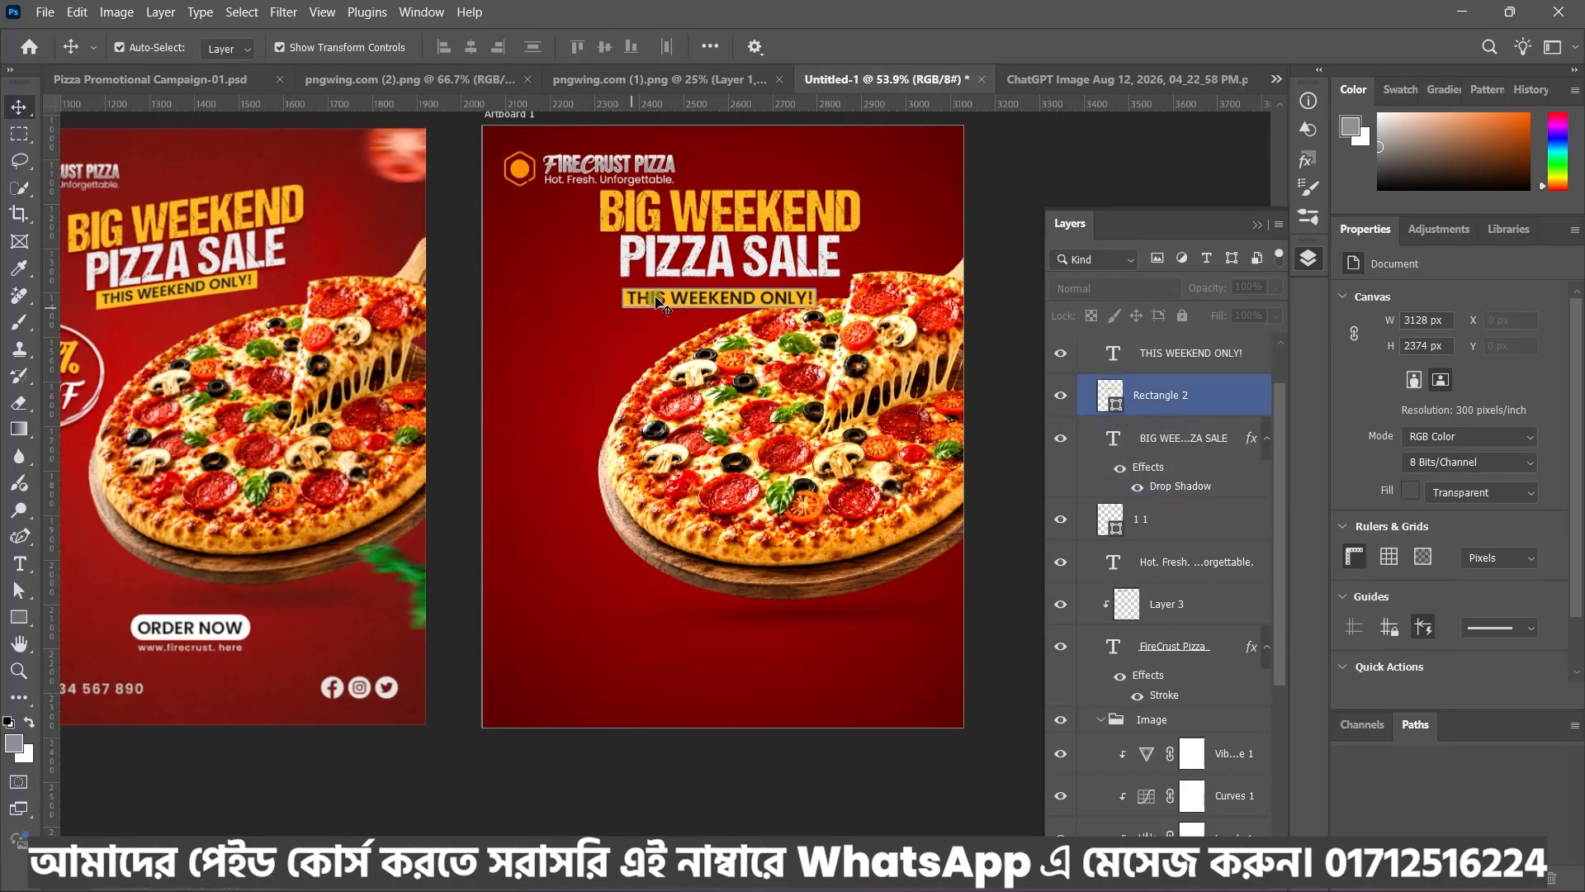
click(692, 252)
click(217, 270)
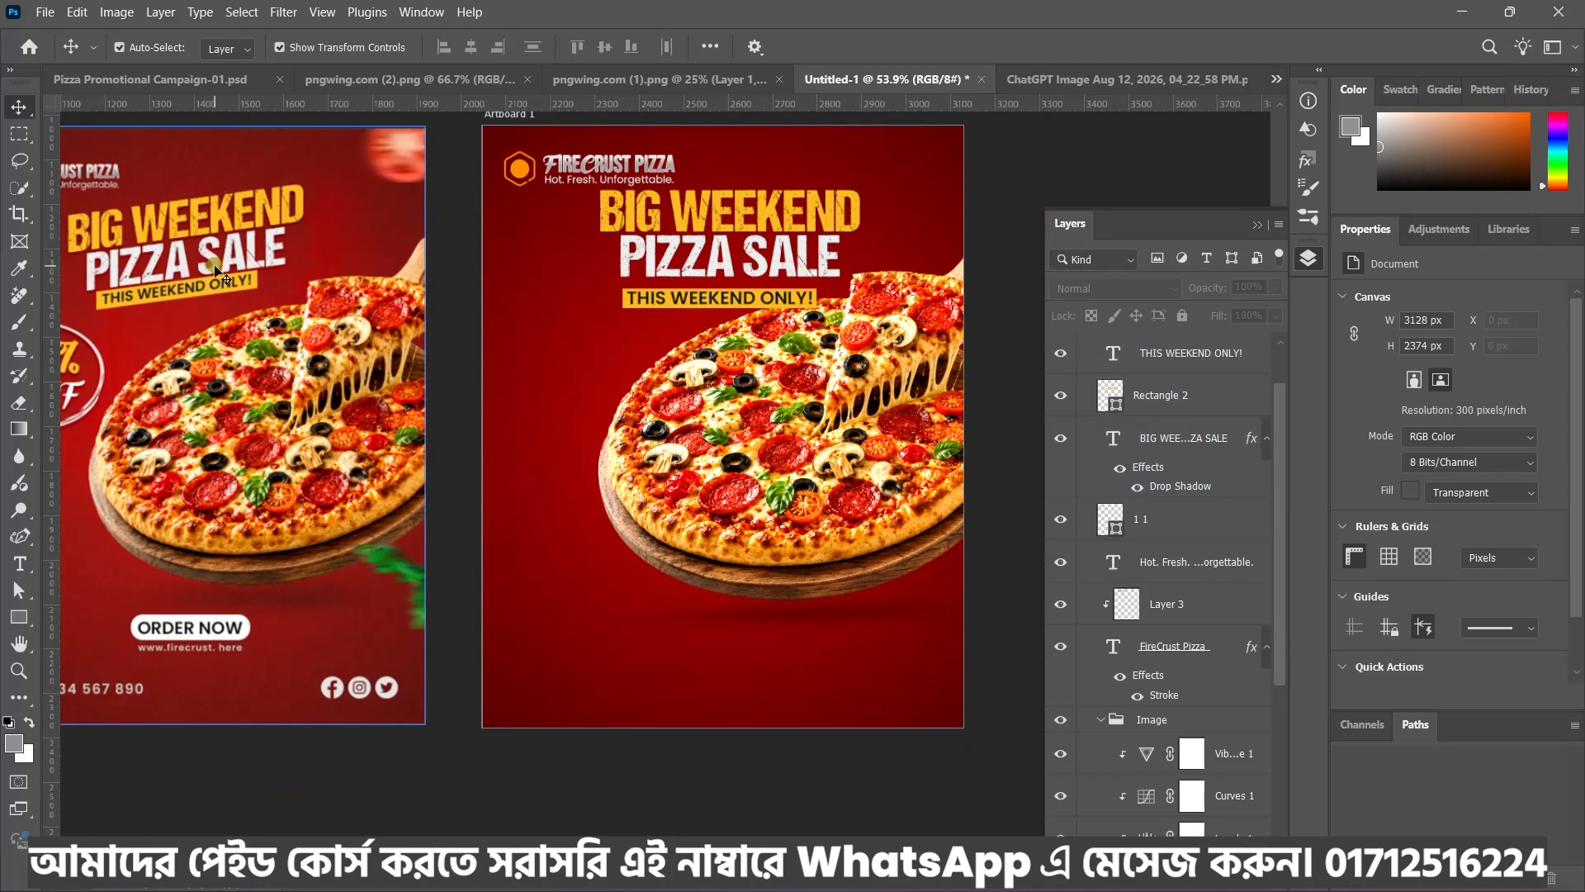
Select the THIS WEEKEND ONLY! text, its yellow bar and the BIG WEEKEND PIZZA SALE headline together
click(704, 310)
click(625, 318)
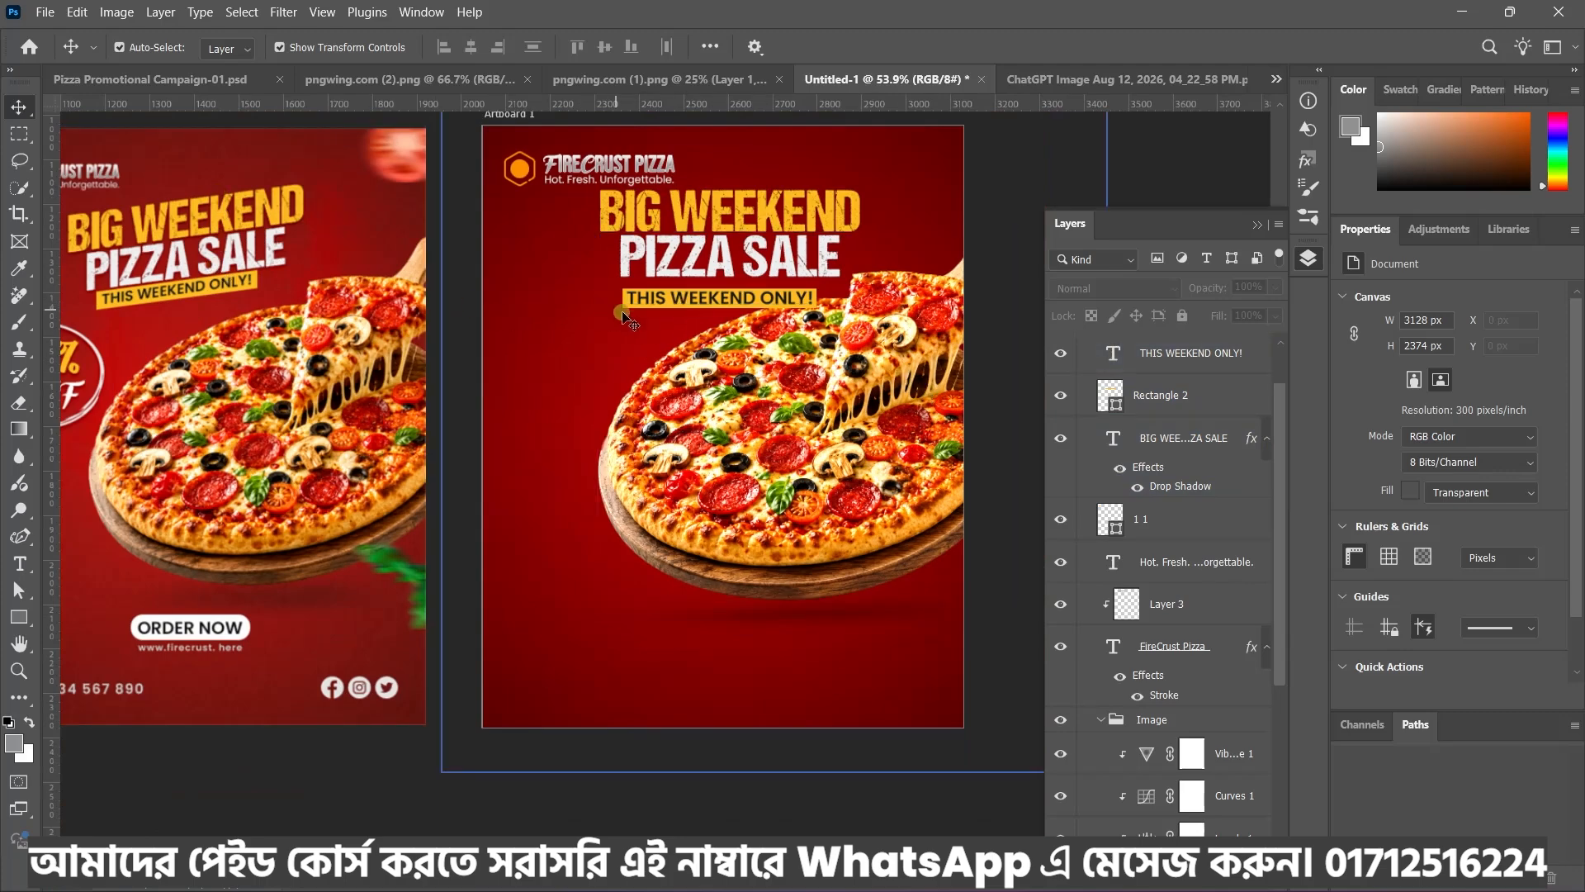
scroll(628, 317, up, 2)
click(626, 307)
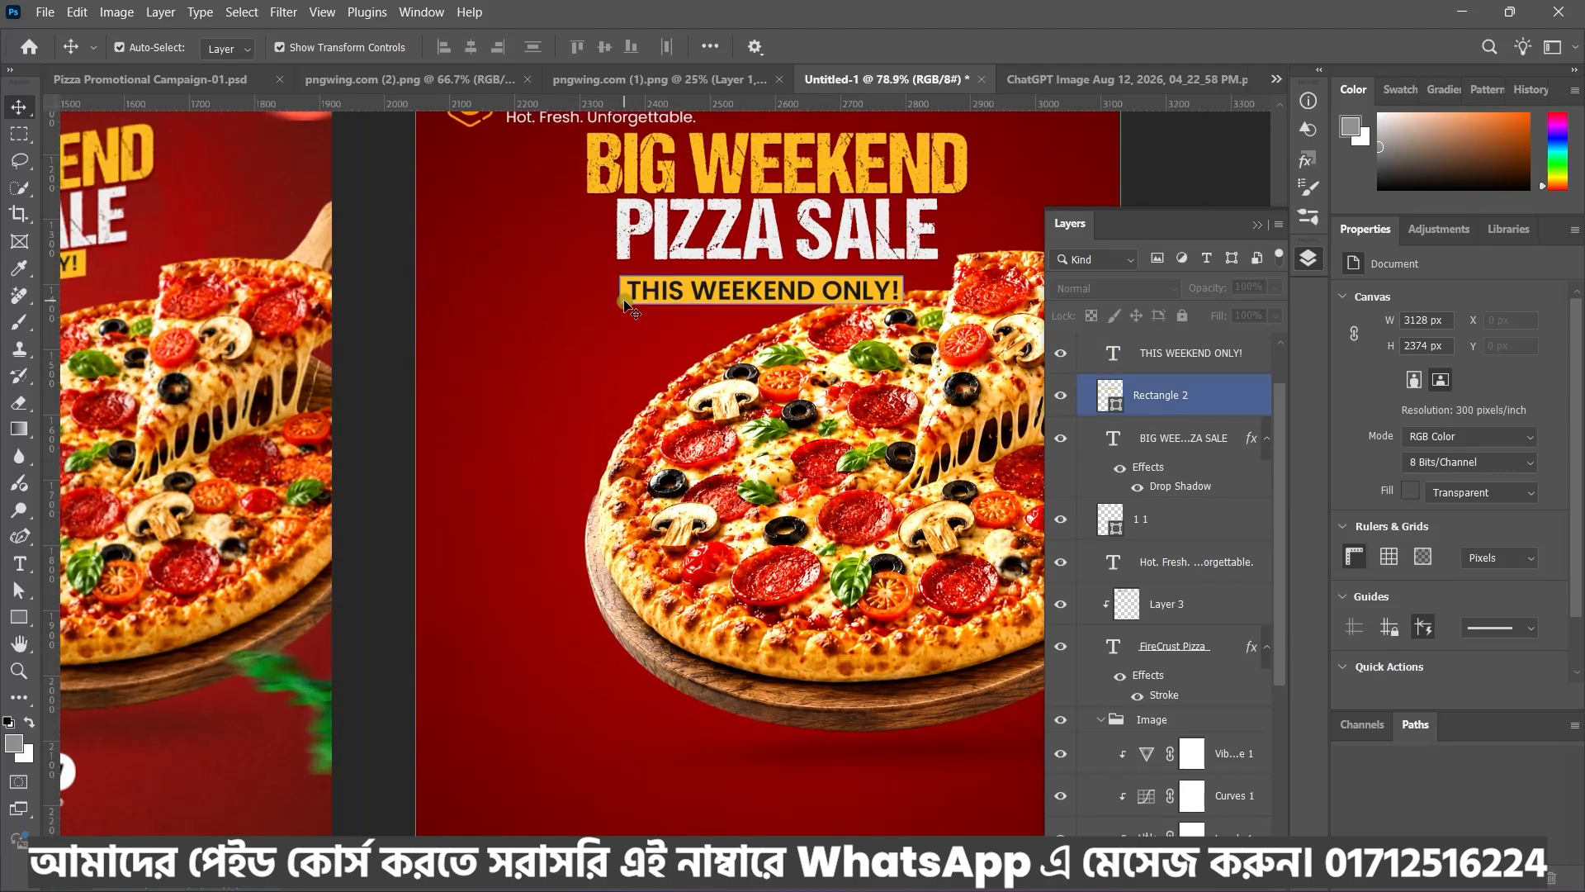
click(1106, 491)
click(1160, 395)
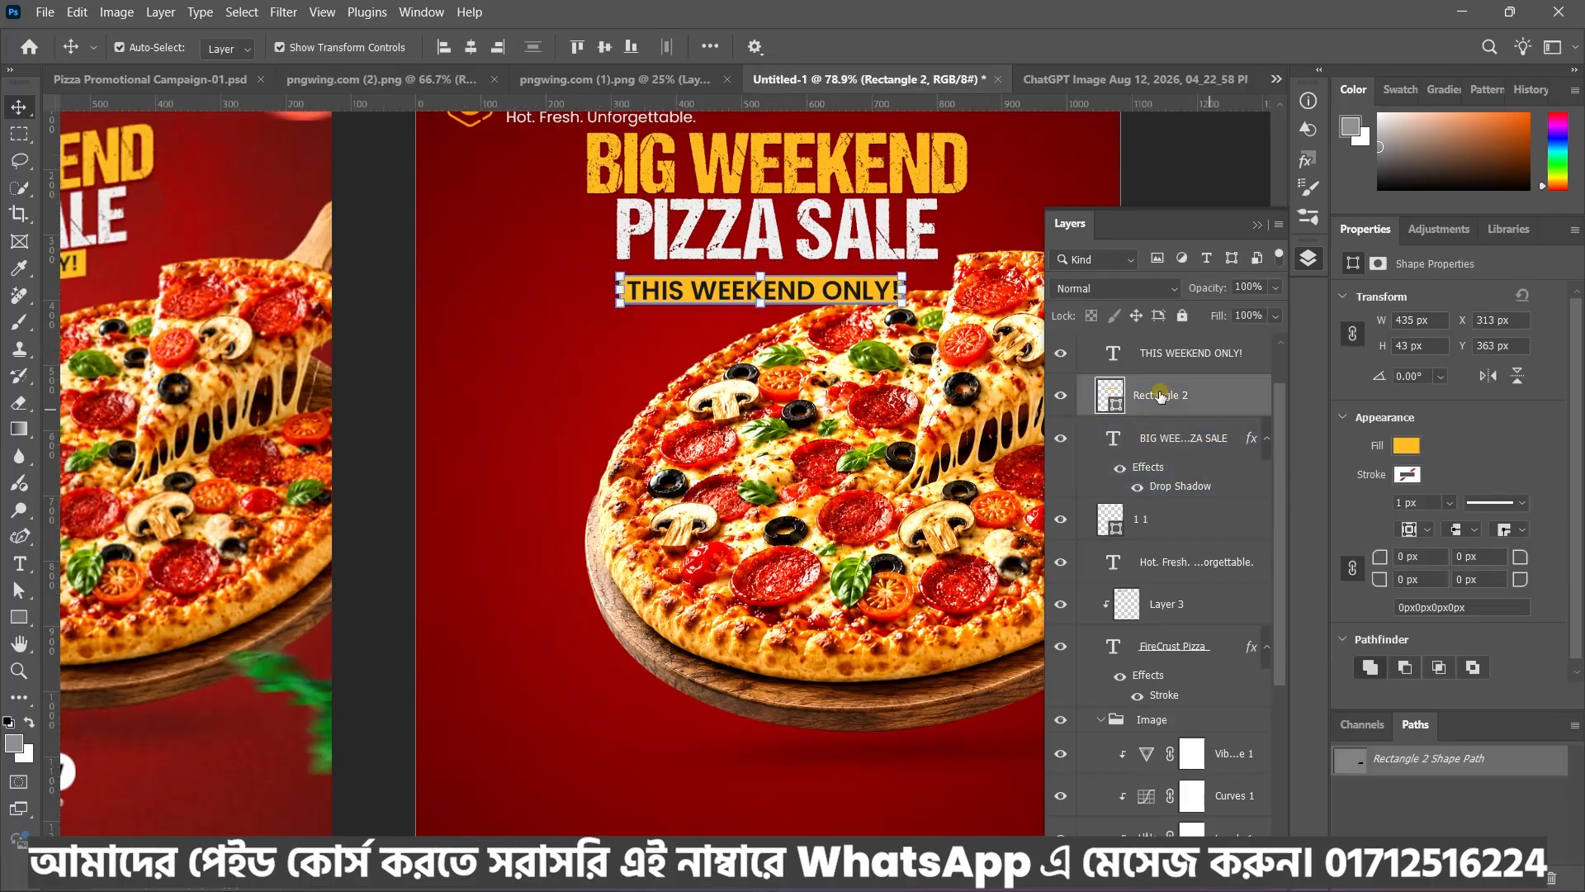
scroll(1199, 401, up, 1)
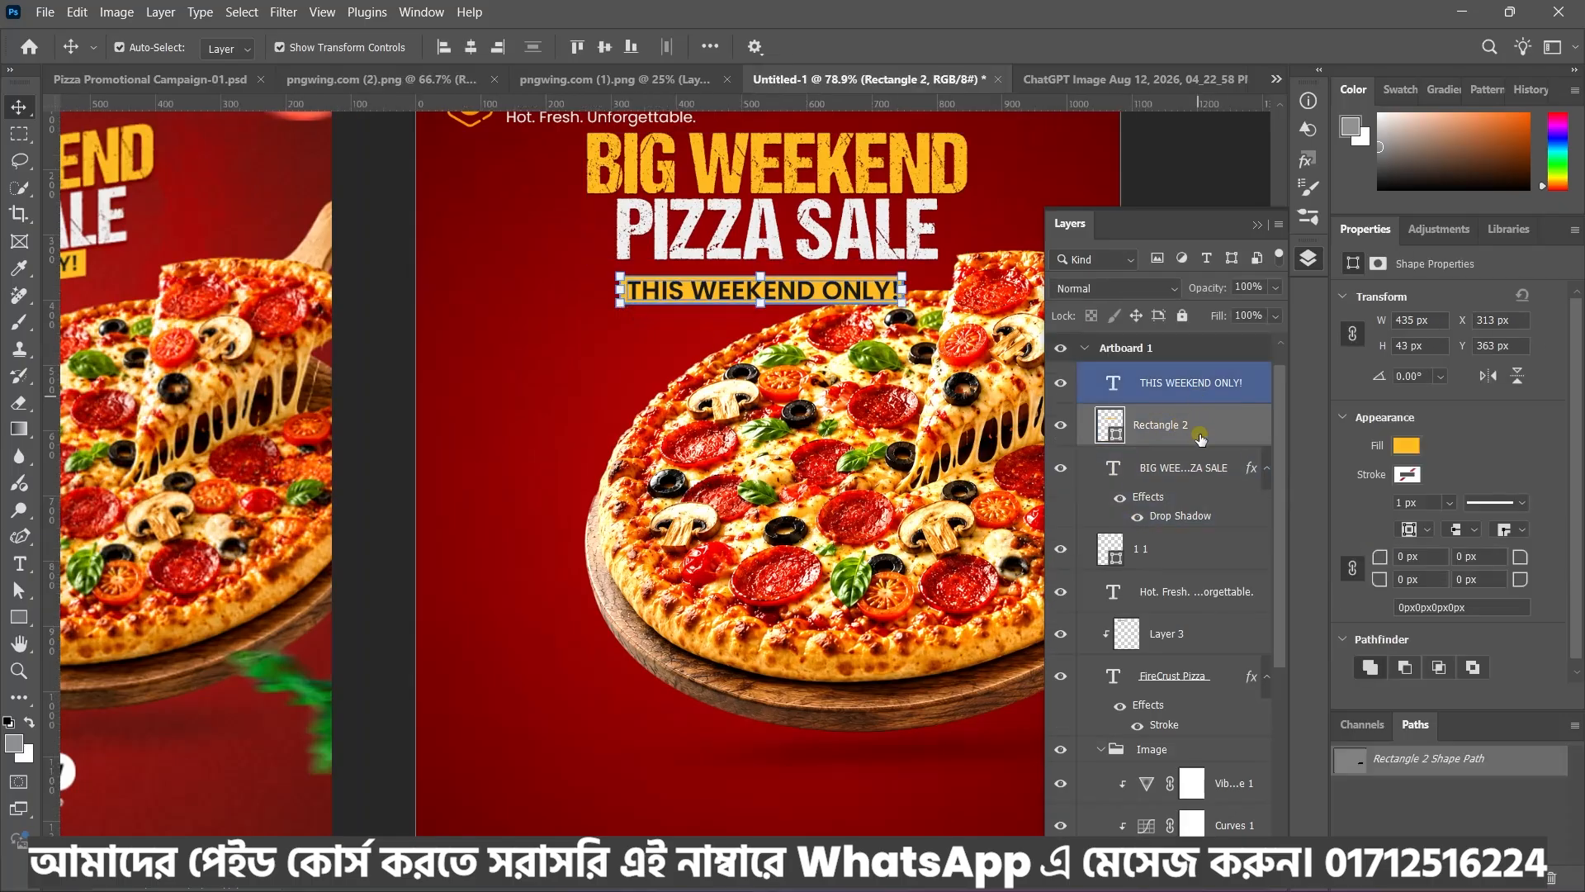
ctrl+click(1201, 385)
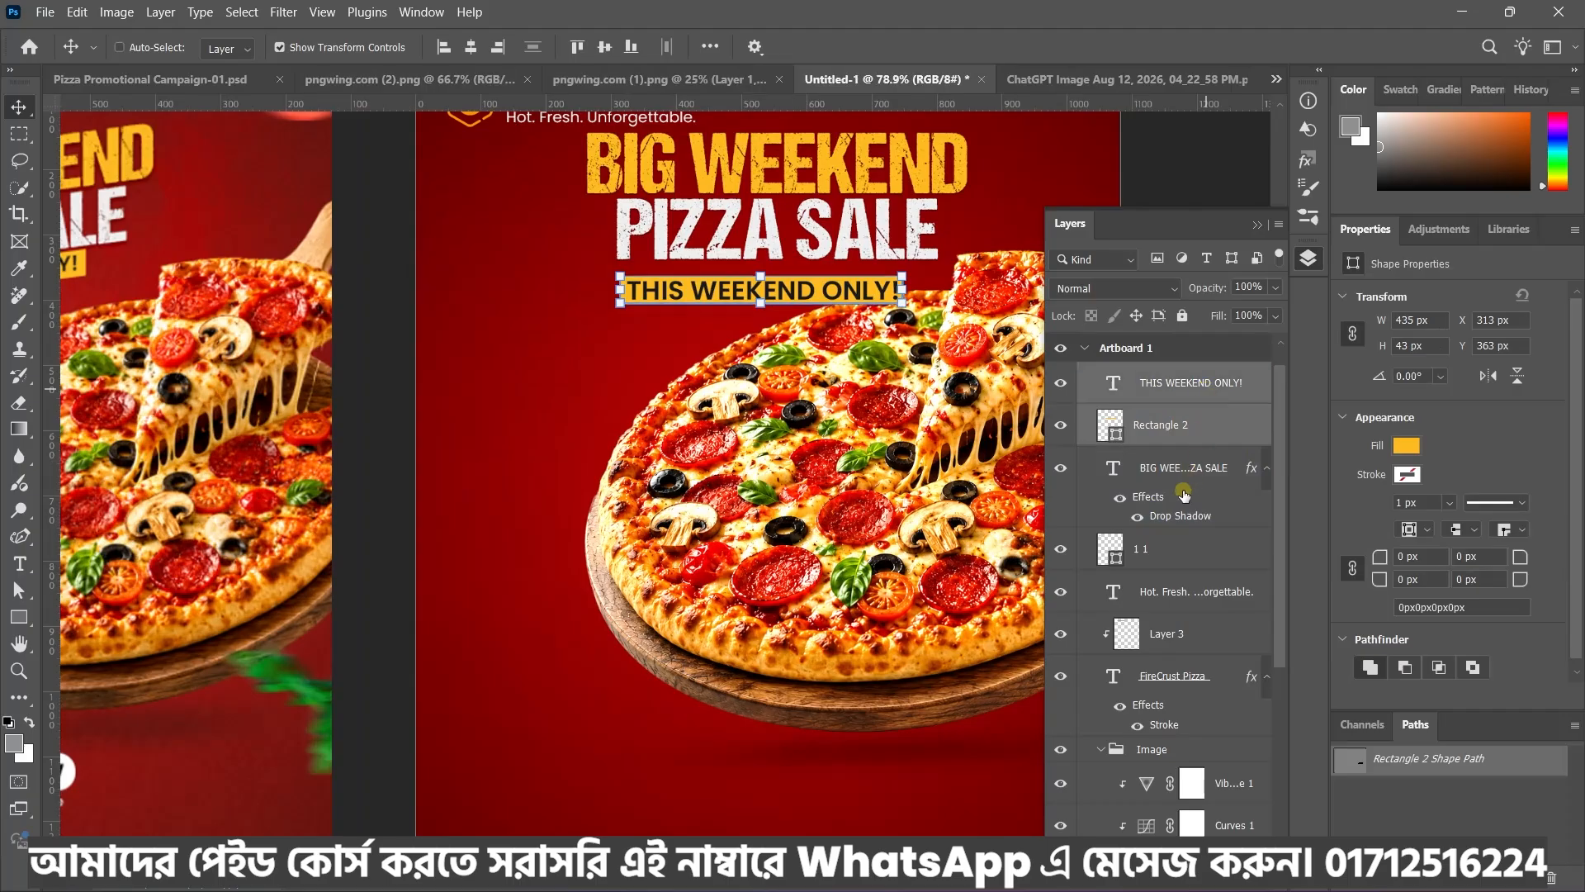
scroll(1201, 384, up, 1)
scroll(806, 450, down, 2)
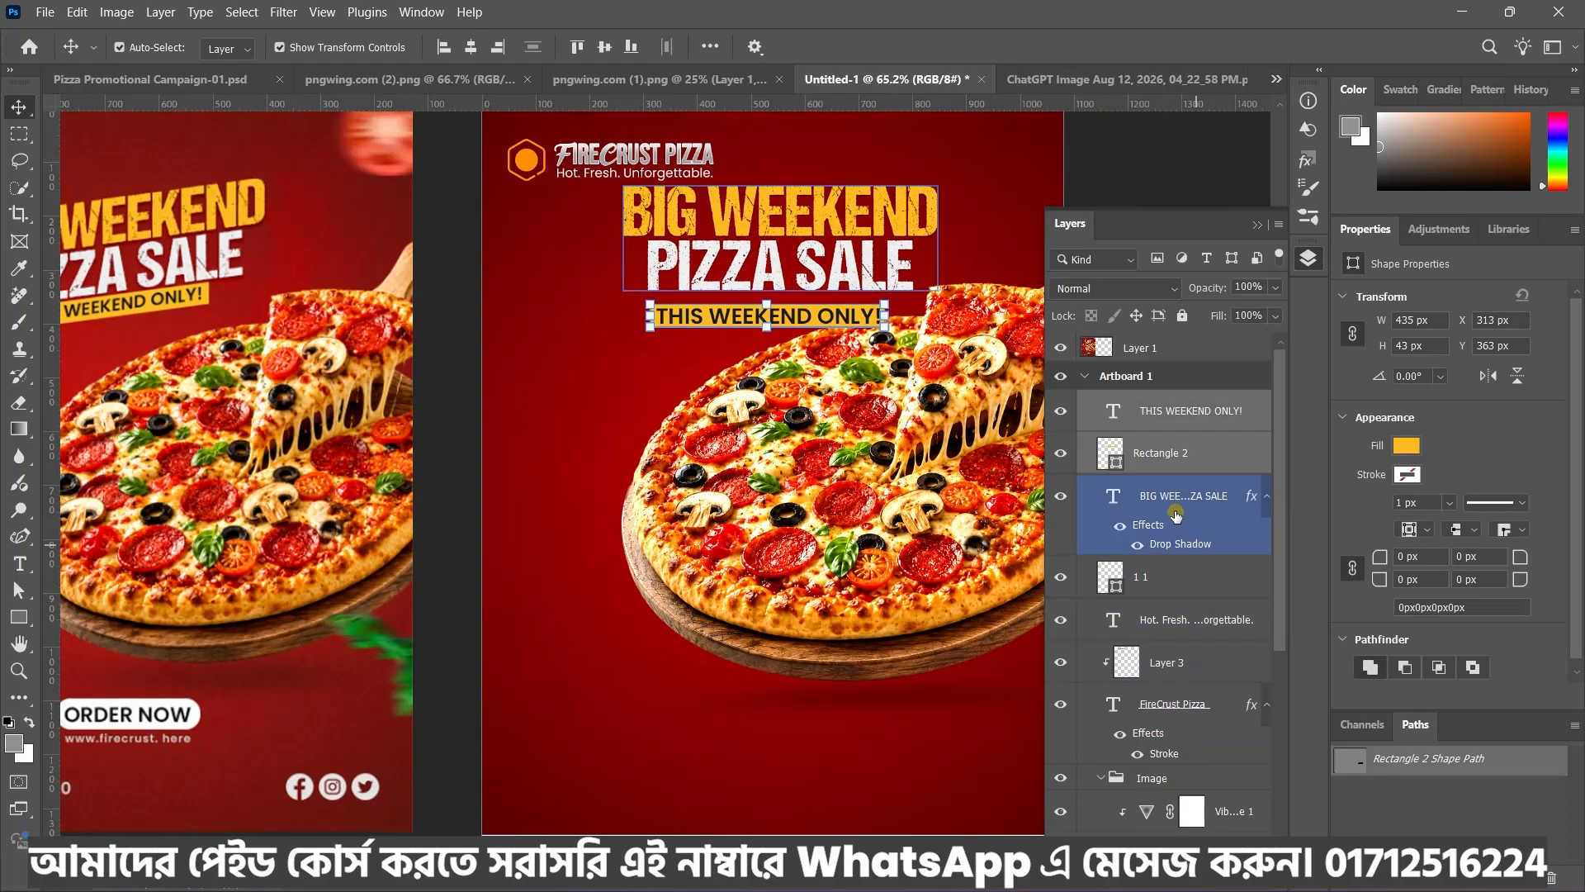
ctrl+click(1180, 495)
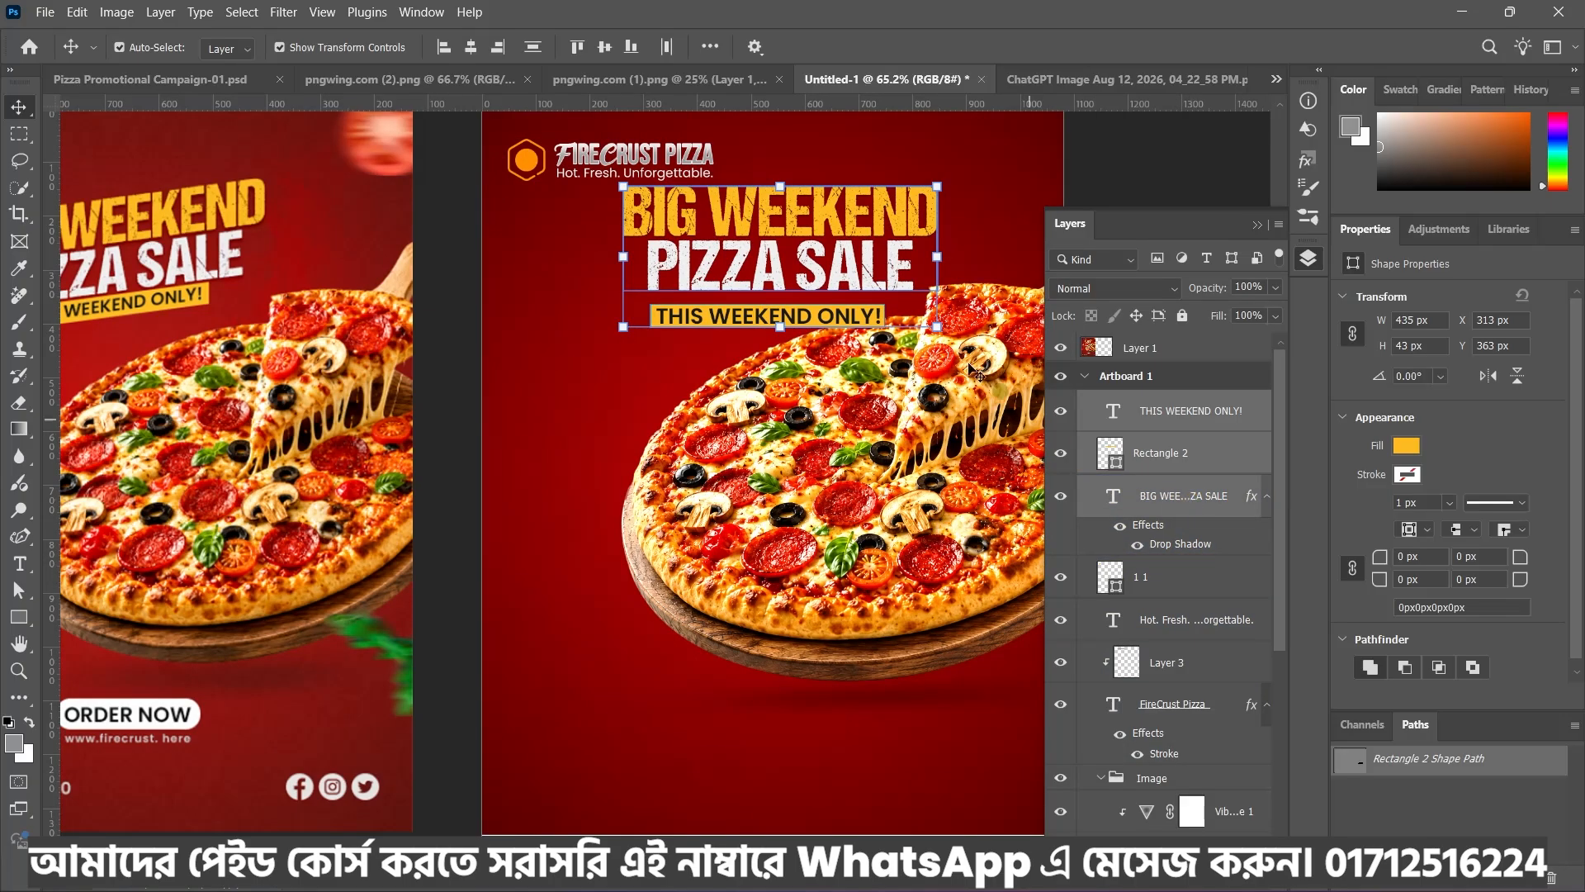
drag(820, 227, 764, 275)
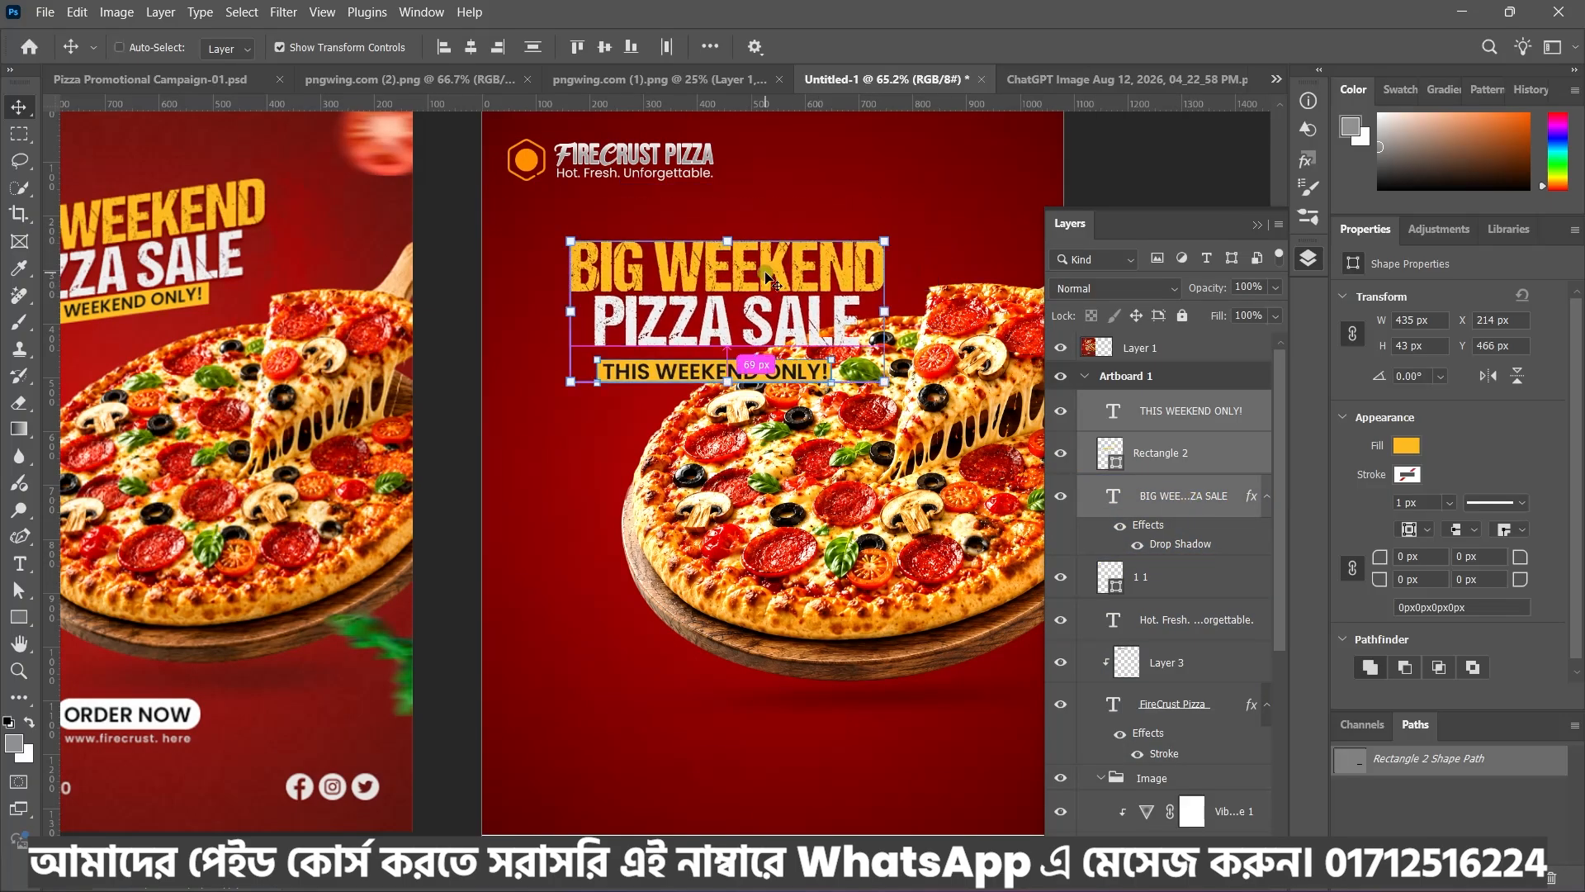
key(ctrl+z)
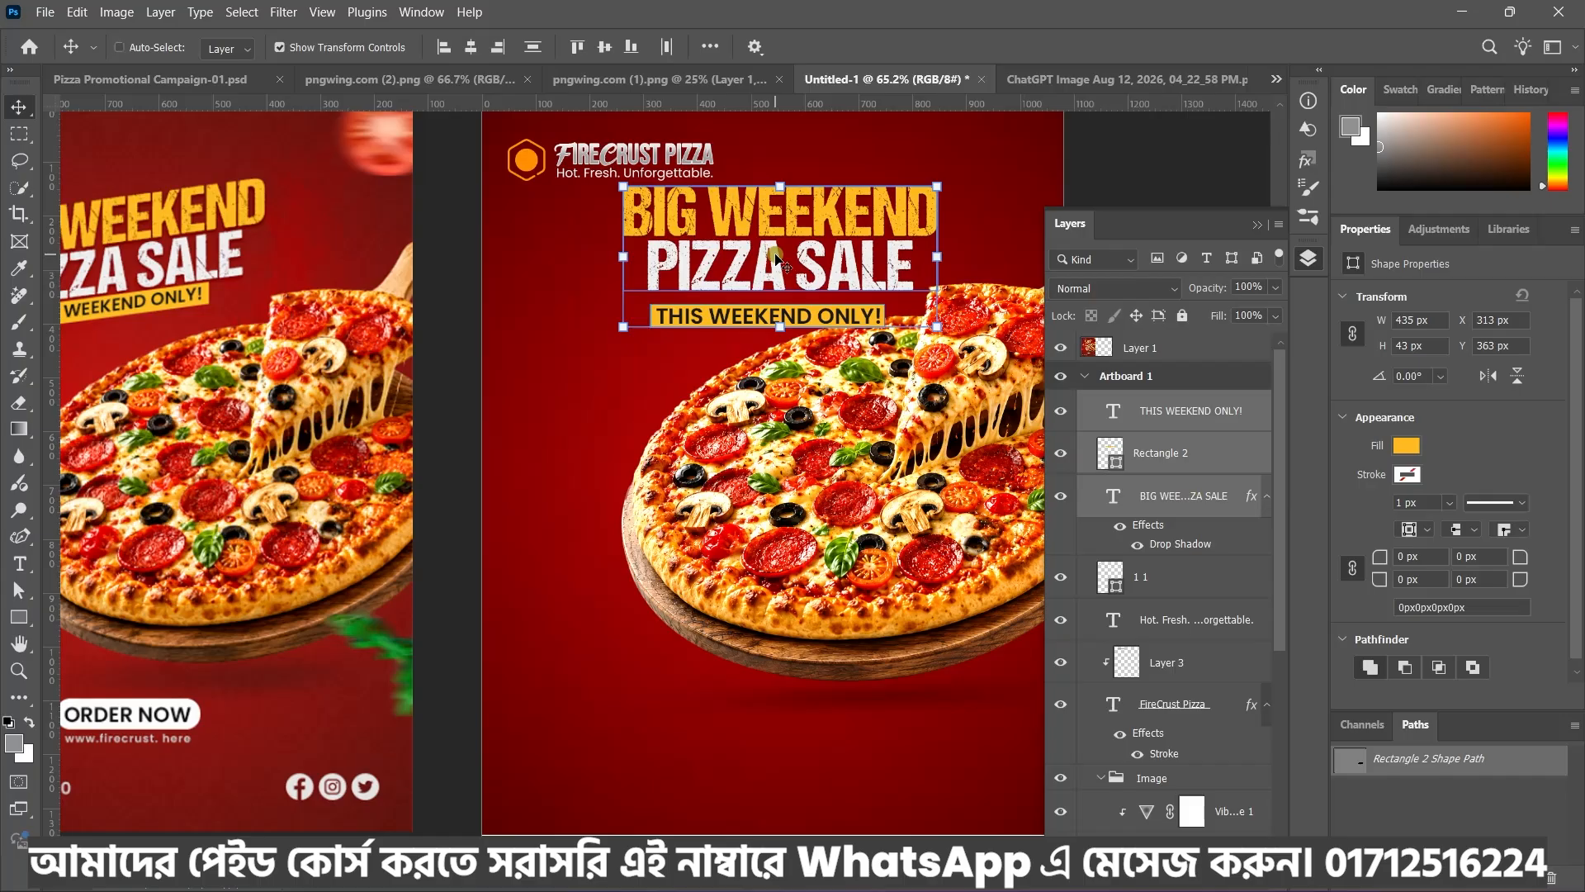
Skew the selected headline, bar and strip text vertically by about -8.5° so they slant upward, and shift them slightly up and right
key(ctrl+t)
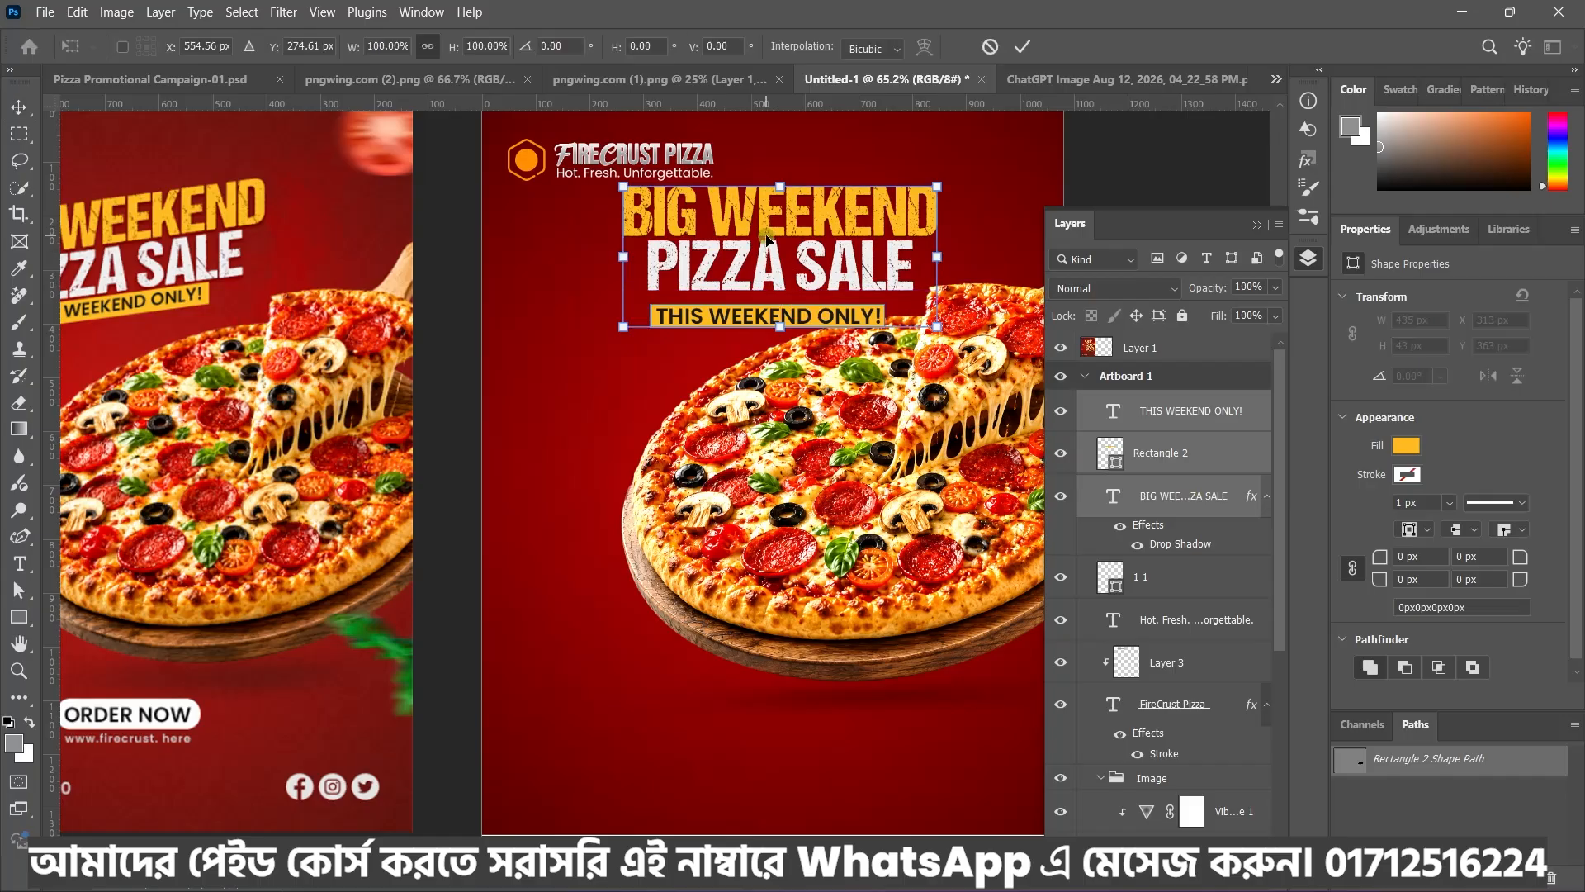
right_click(767, 239)
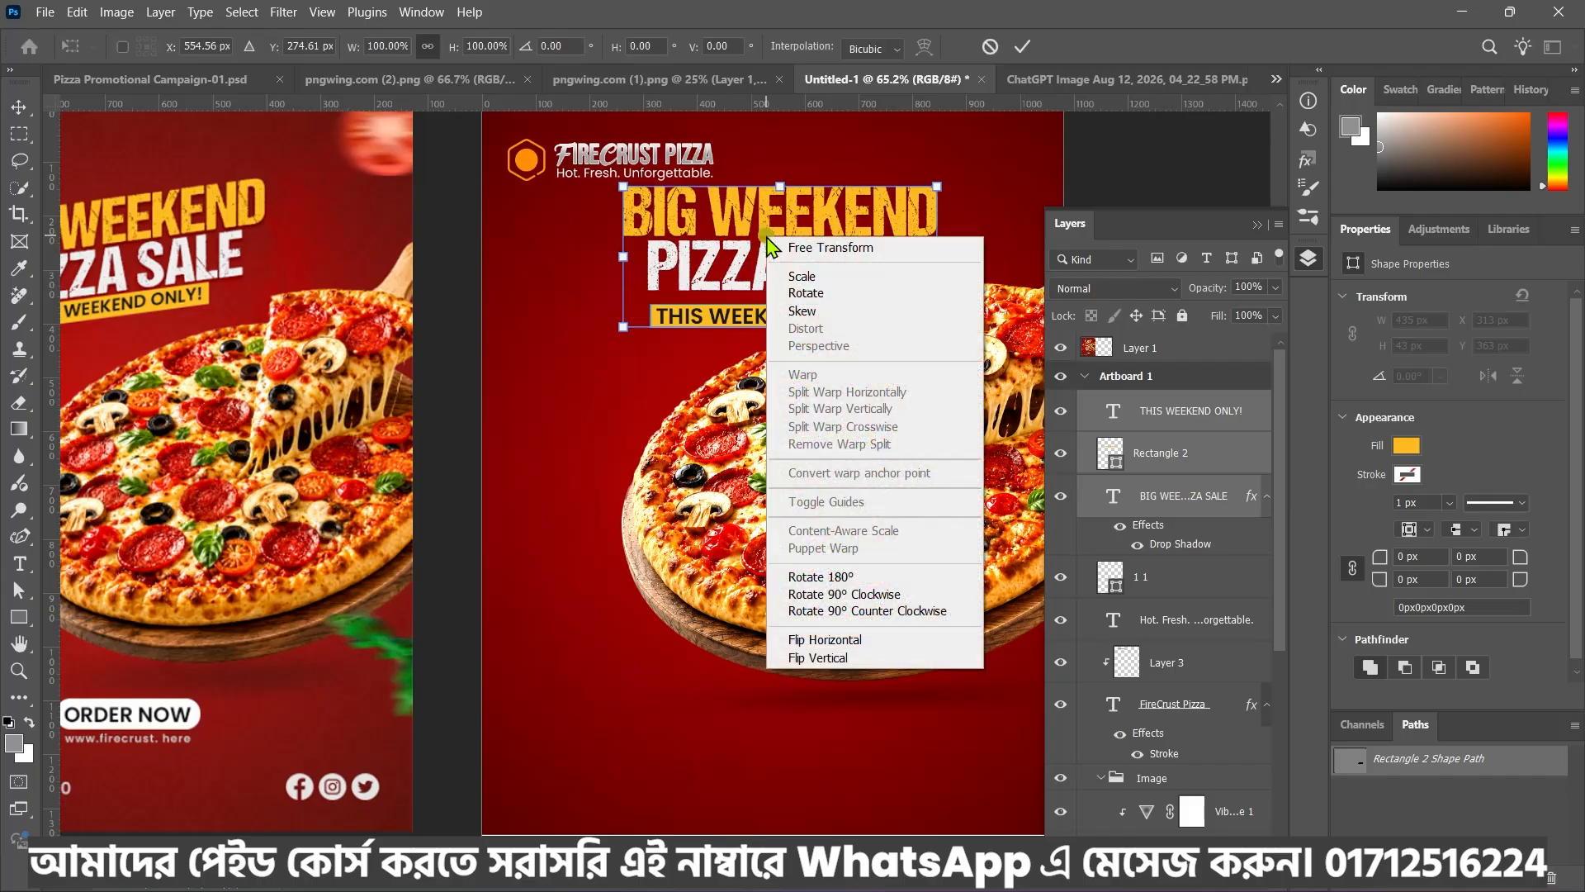
click(825, 313)
drag(939, 242, 938, 220)
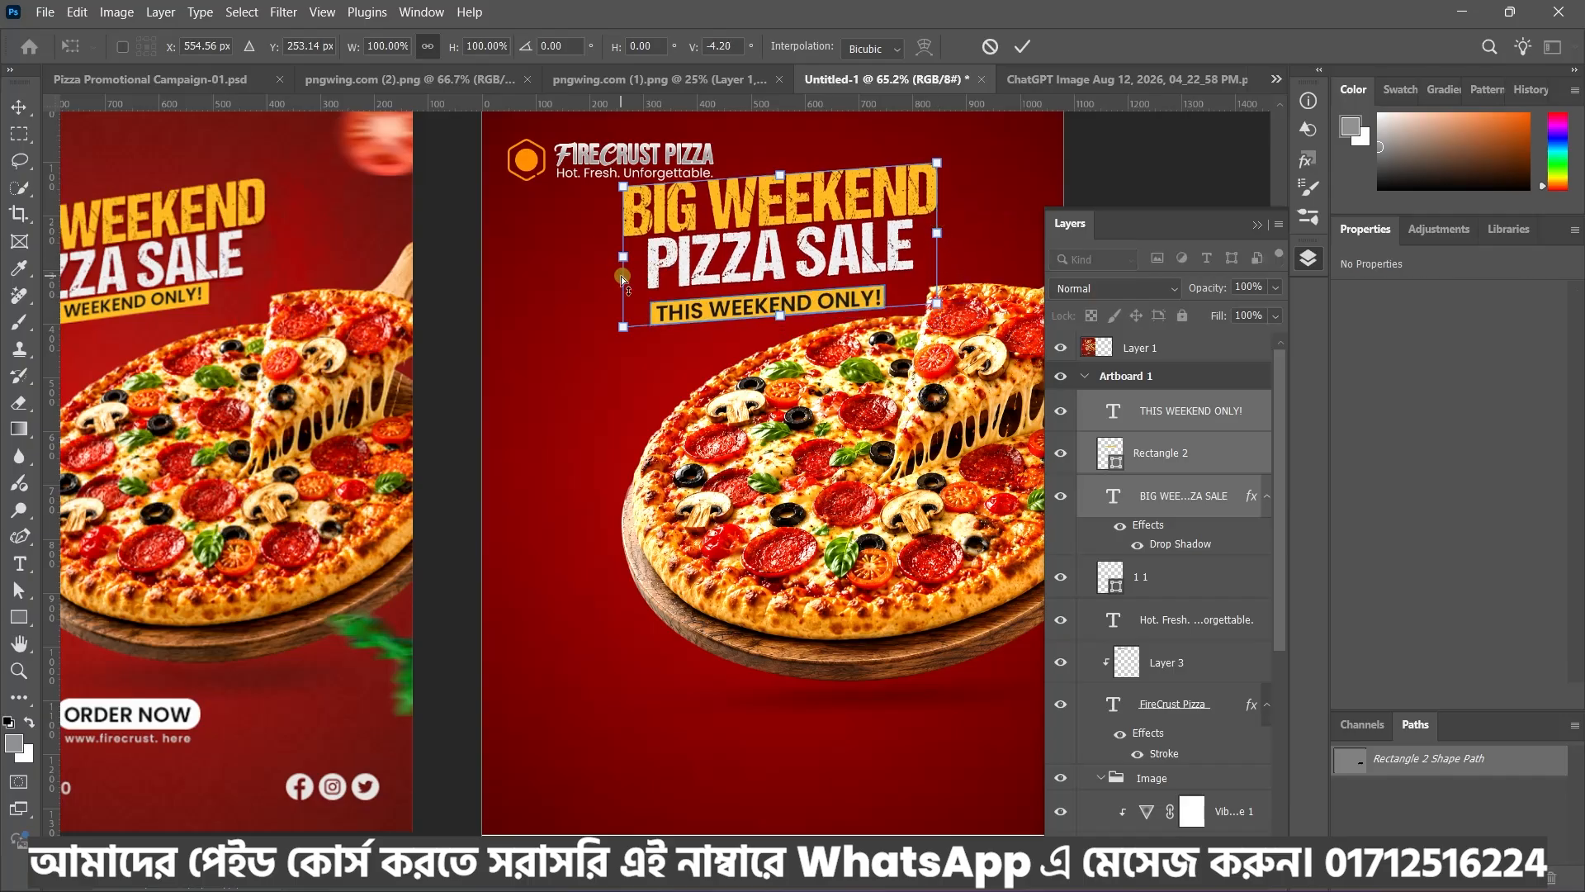
drag(621, 279, 624, 302)
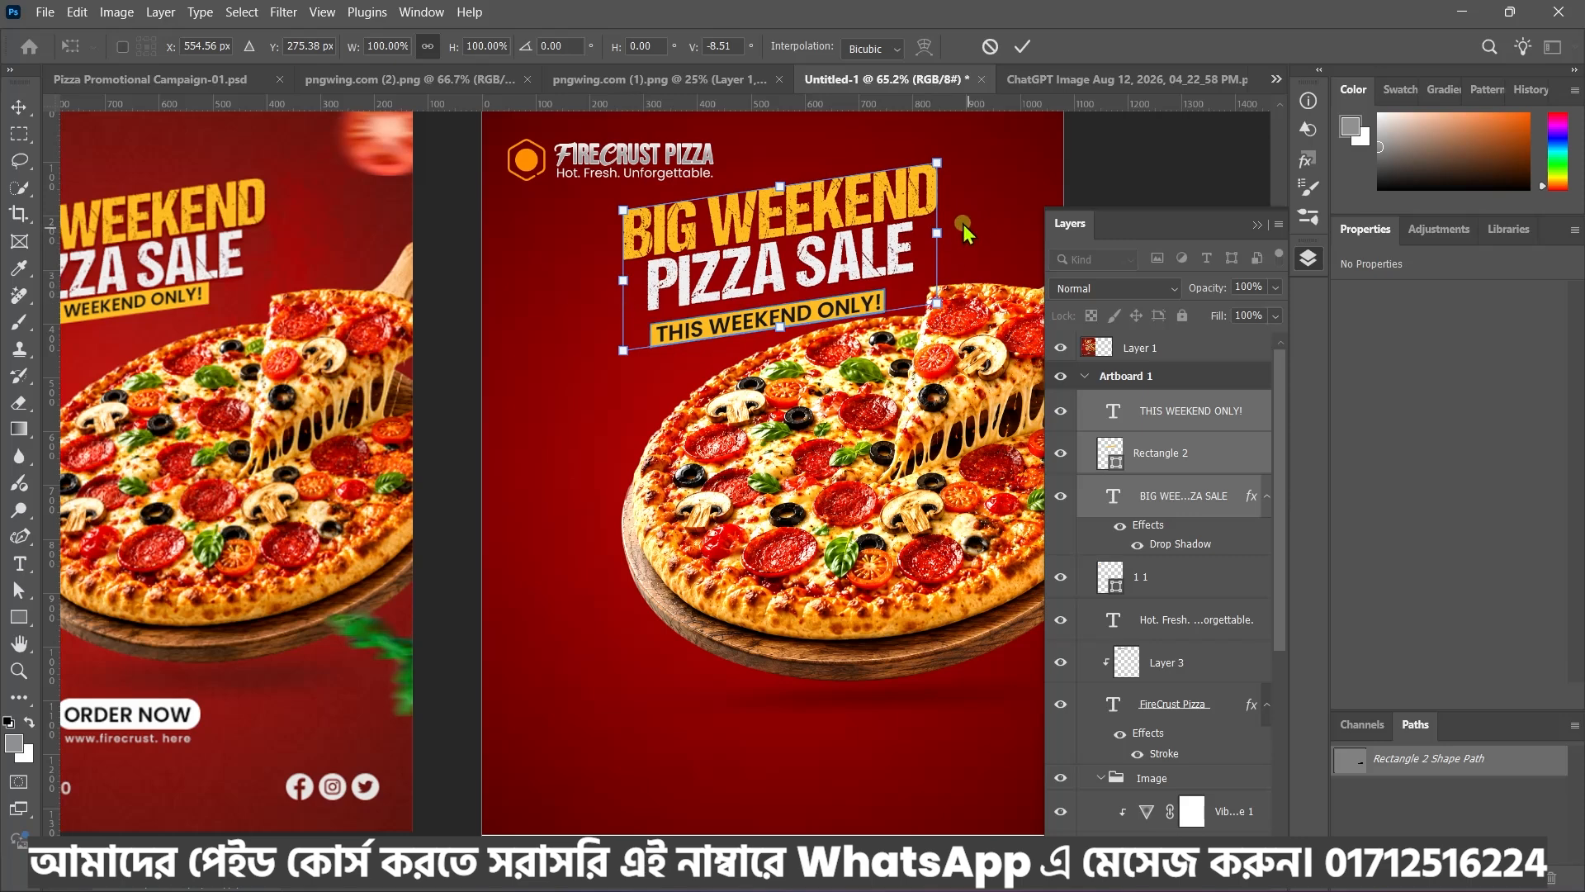
scroll(942, 214, down, 1)
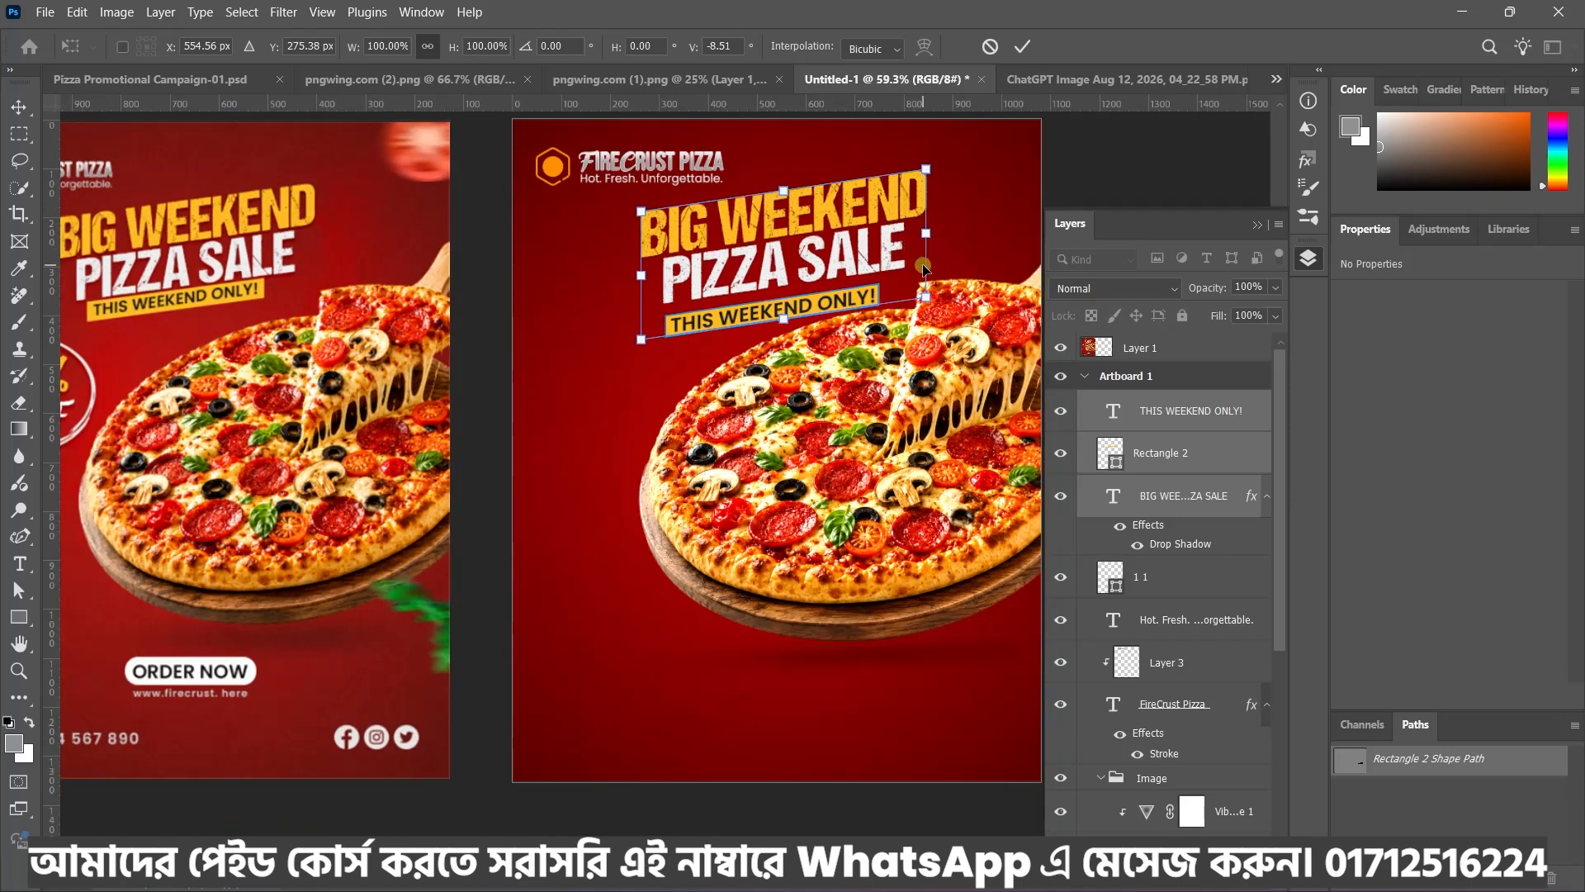
drag(927, 265, 942, 260)
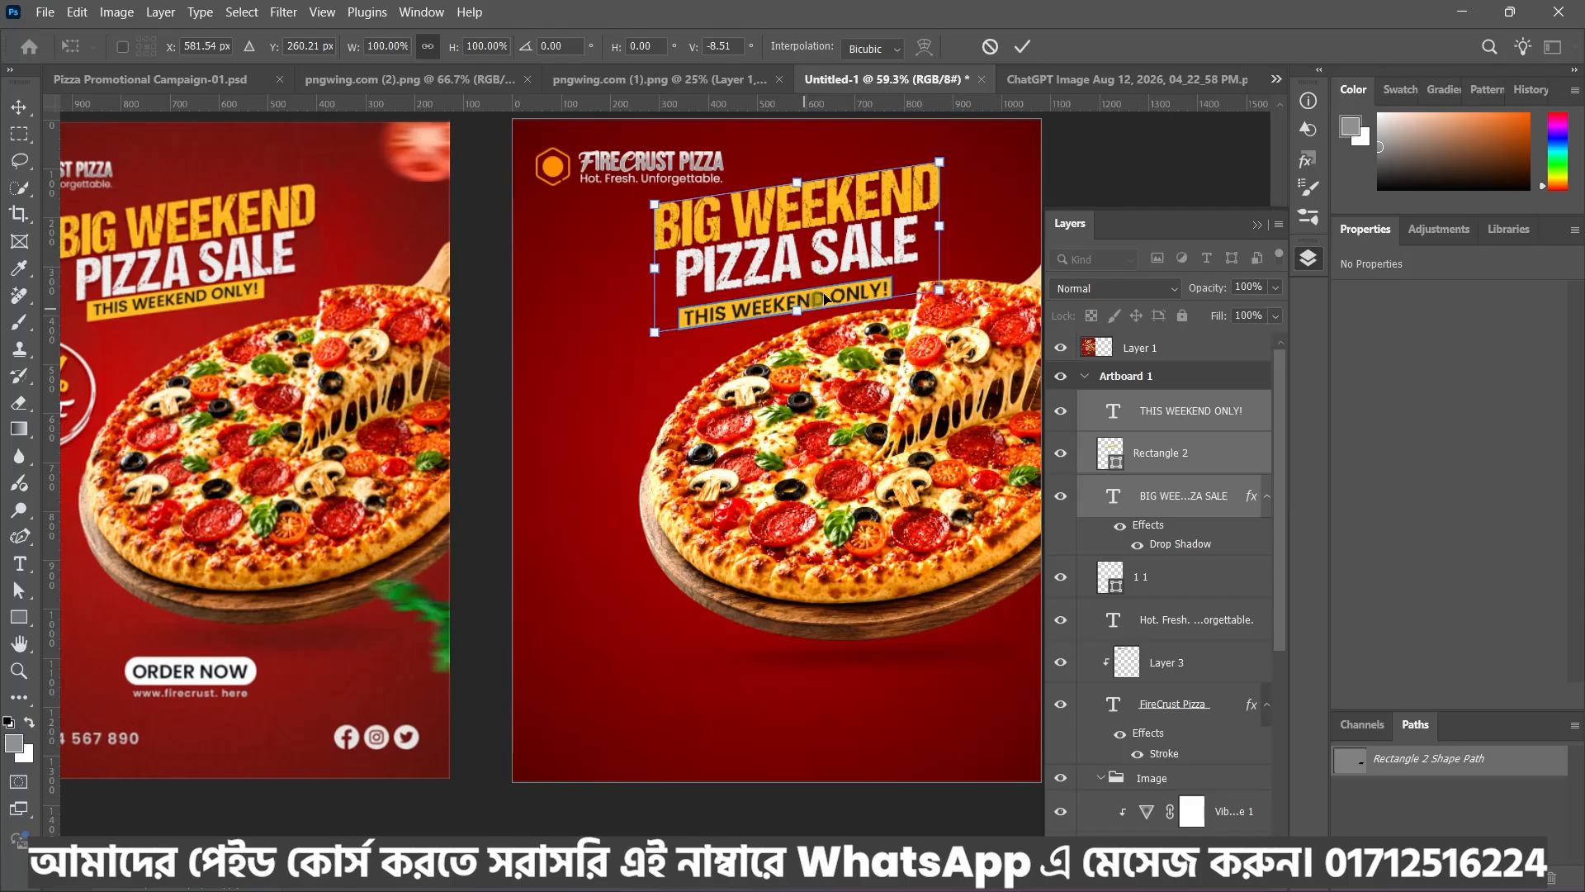
click(1024, 47)
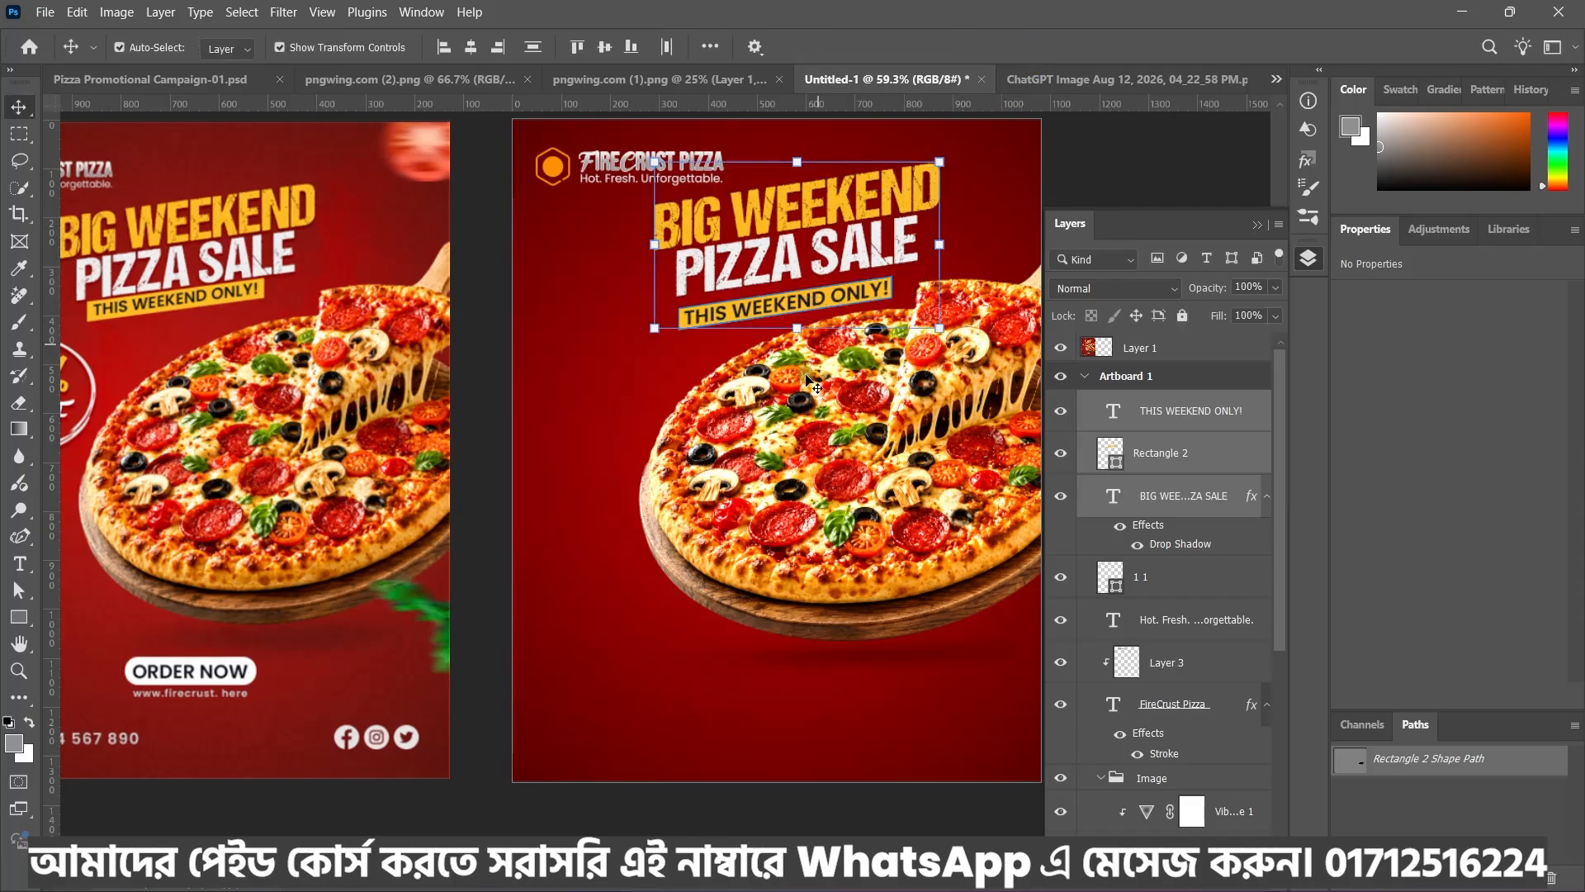
click(798, 329)
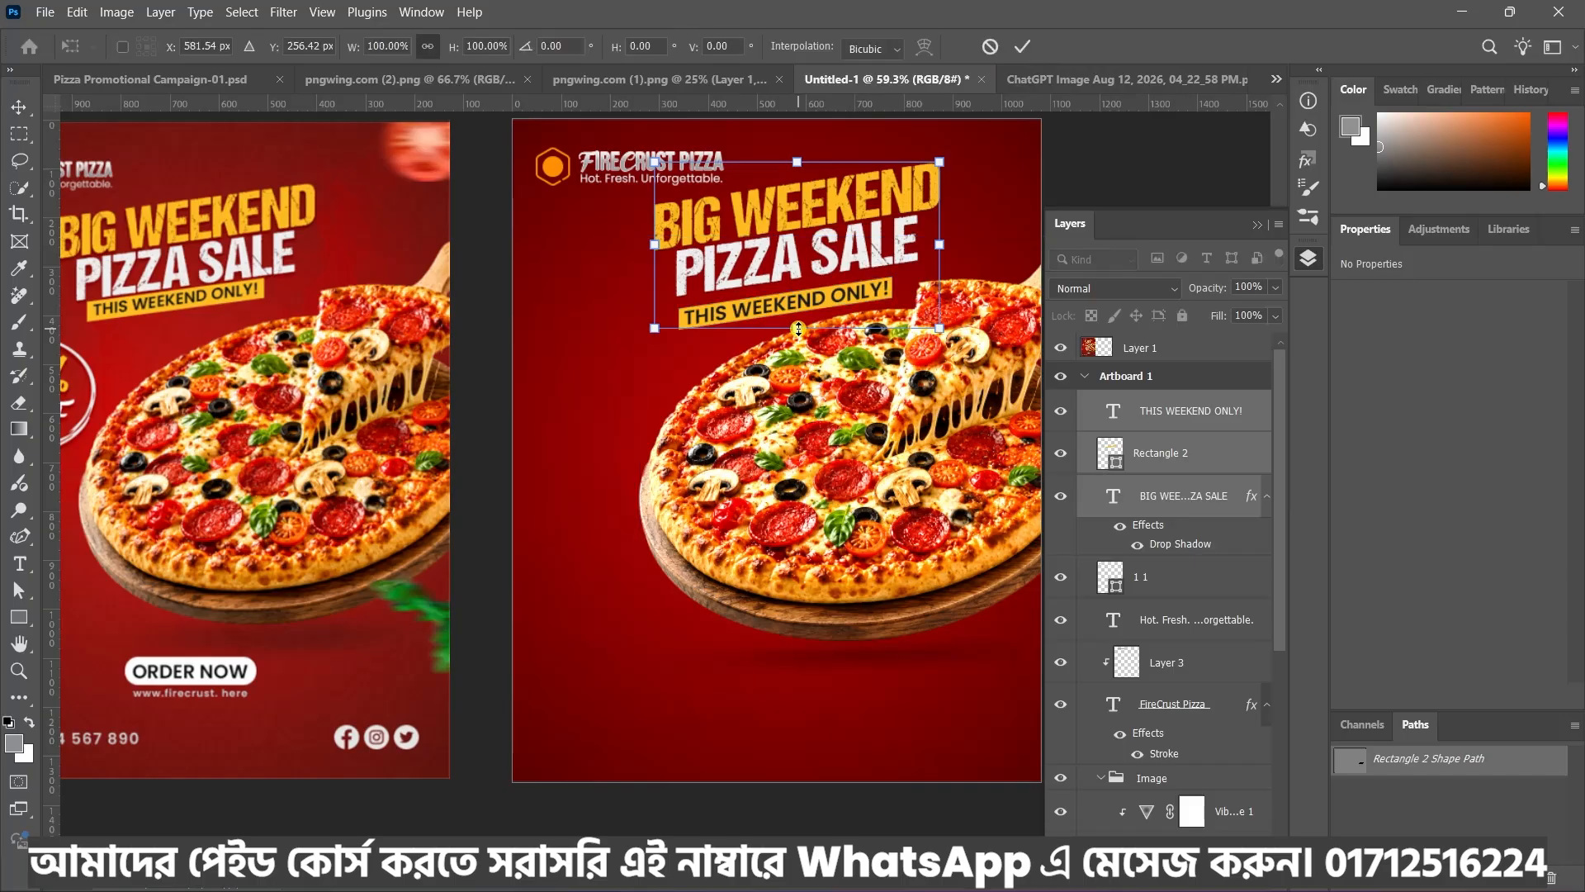
click(1022, 46)
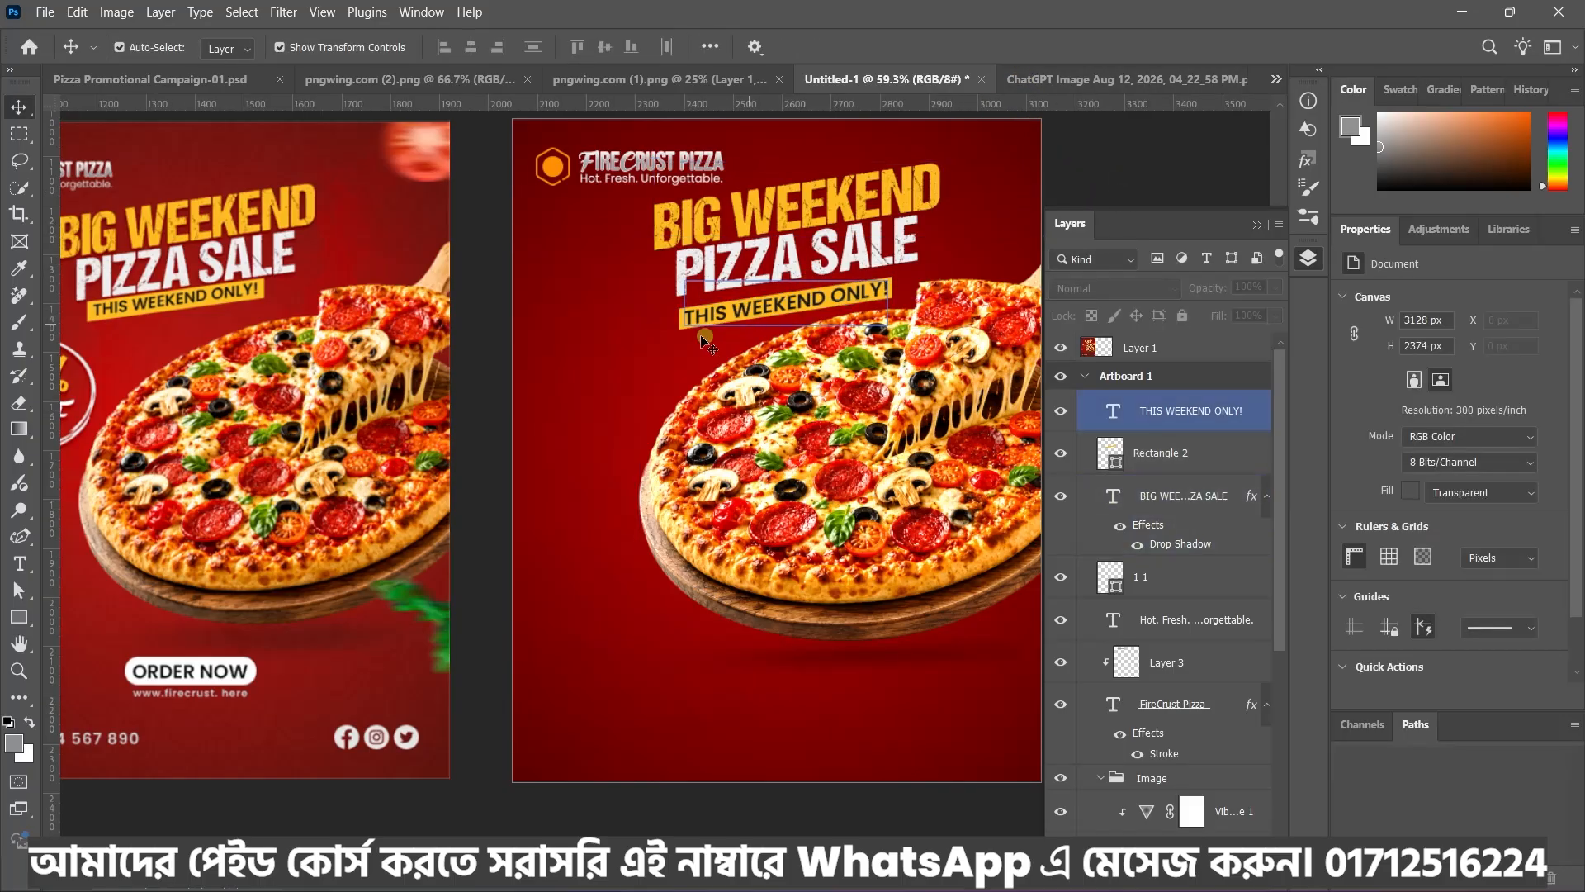
Move the slanted yellow bar and its THIS WEEKEND ONLY! text up and right, closer beneath PIZZA SALE
scroll(710, 333, up, 3)
click(680, 328)
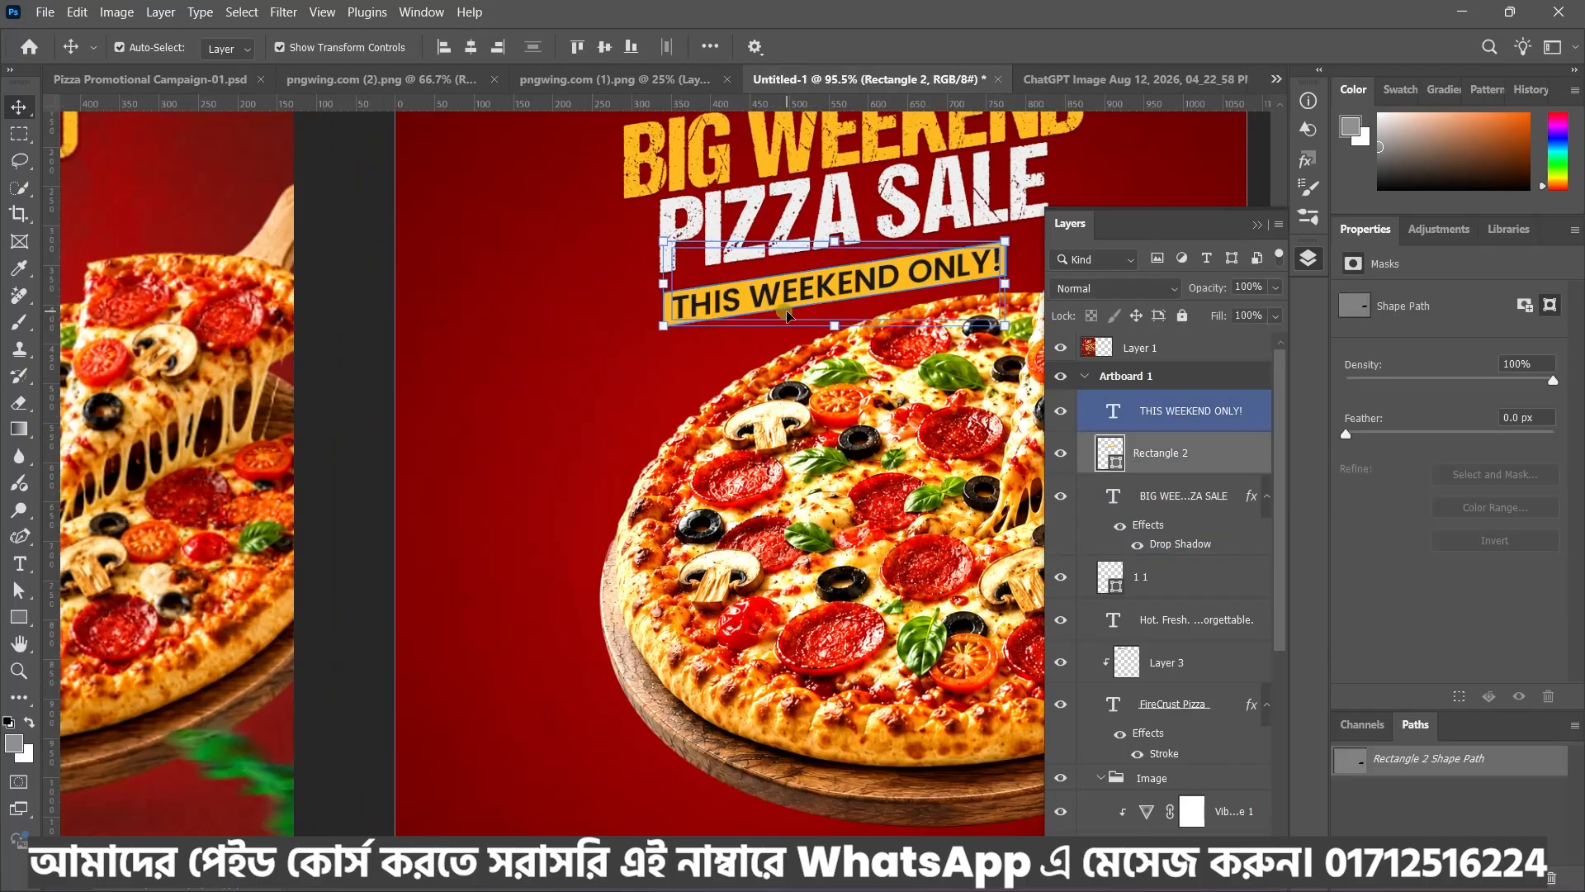
drag(781, 302, 812, 284)
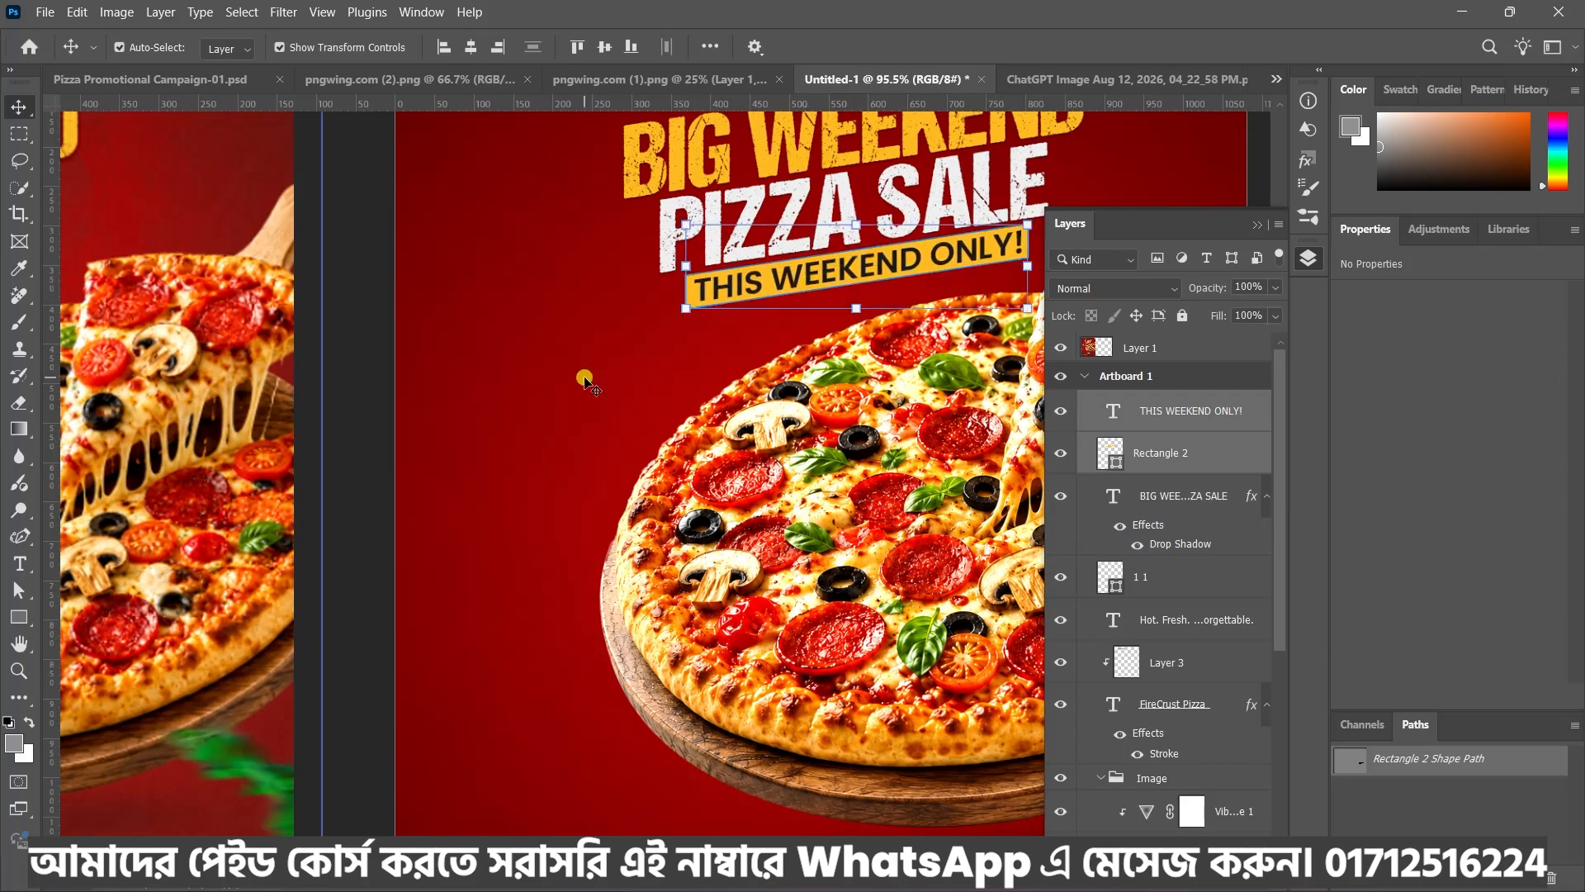
click(569, 376)
scroll(568, 405, down, 3)
scroll(578, 405, down, 3)
click(626, 402)
click(587, 733)
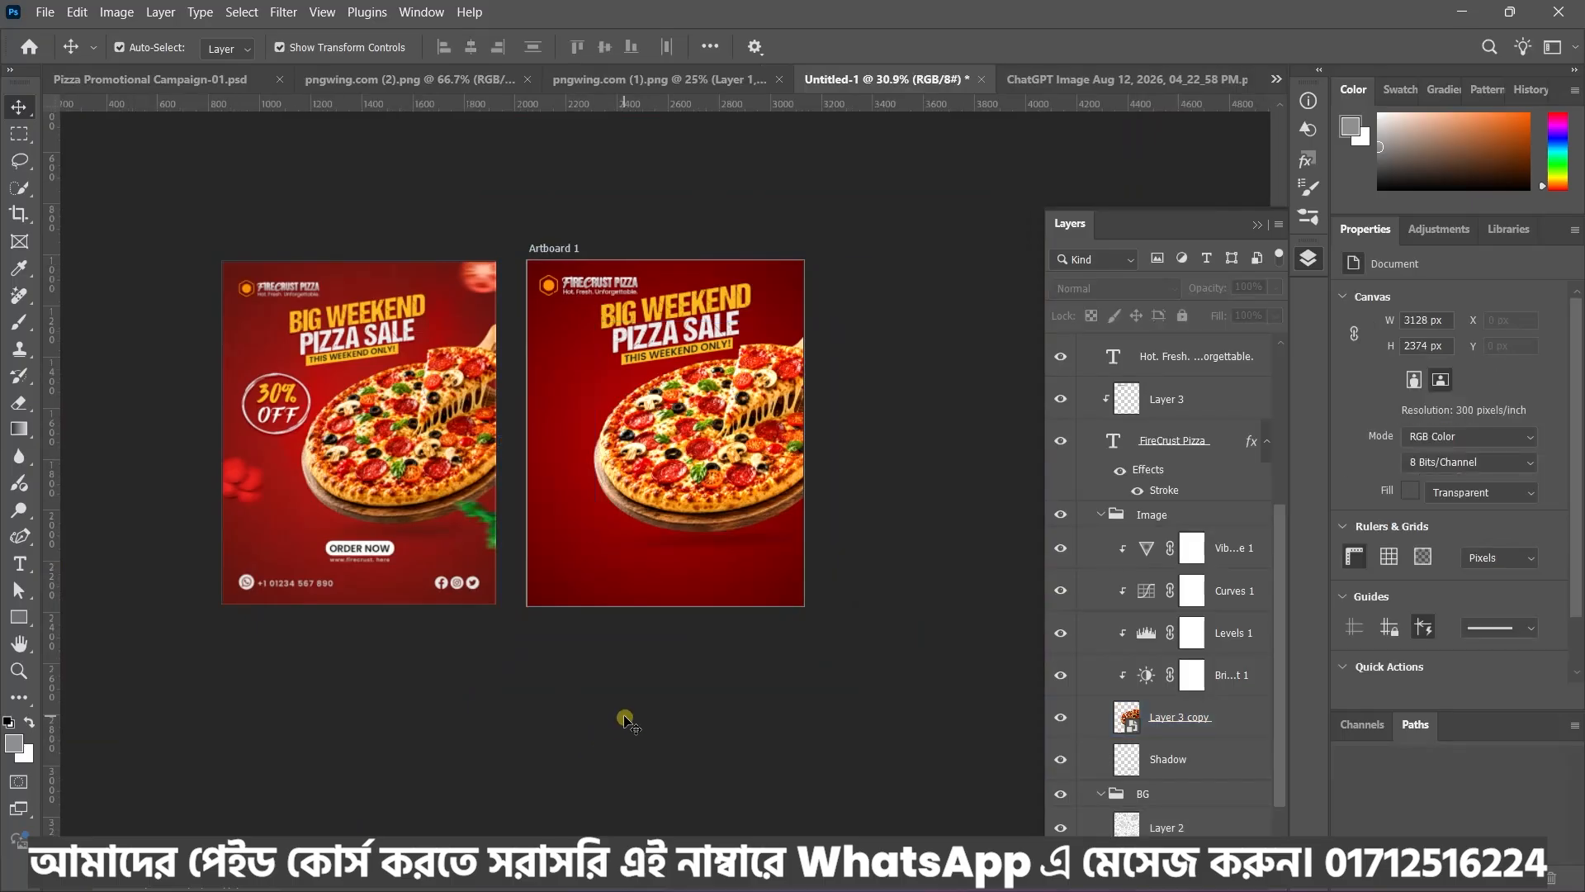
Scale the FireCrust Pizza name with its texture and the Hot. Fresh. Unforgettable. tagline down proportionally beside the logo icon
scroll(585, 314, up, 3)
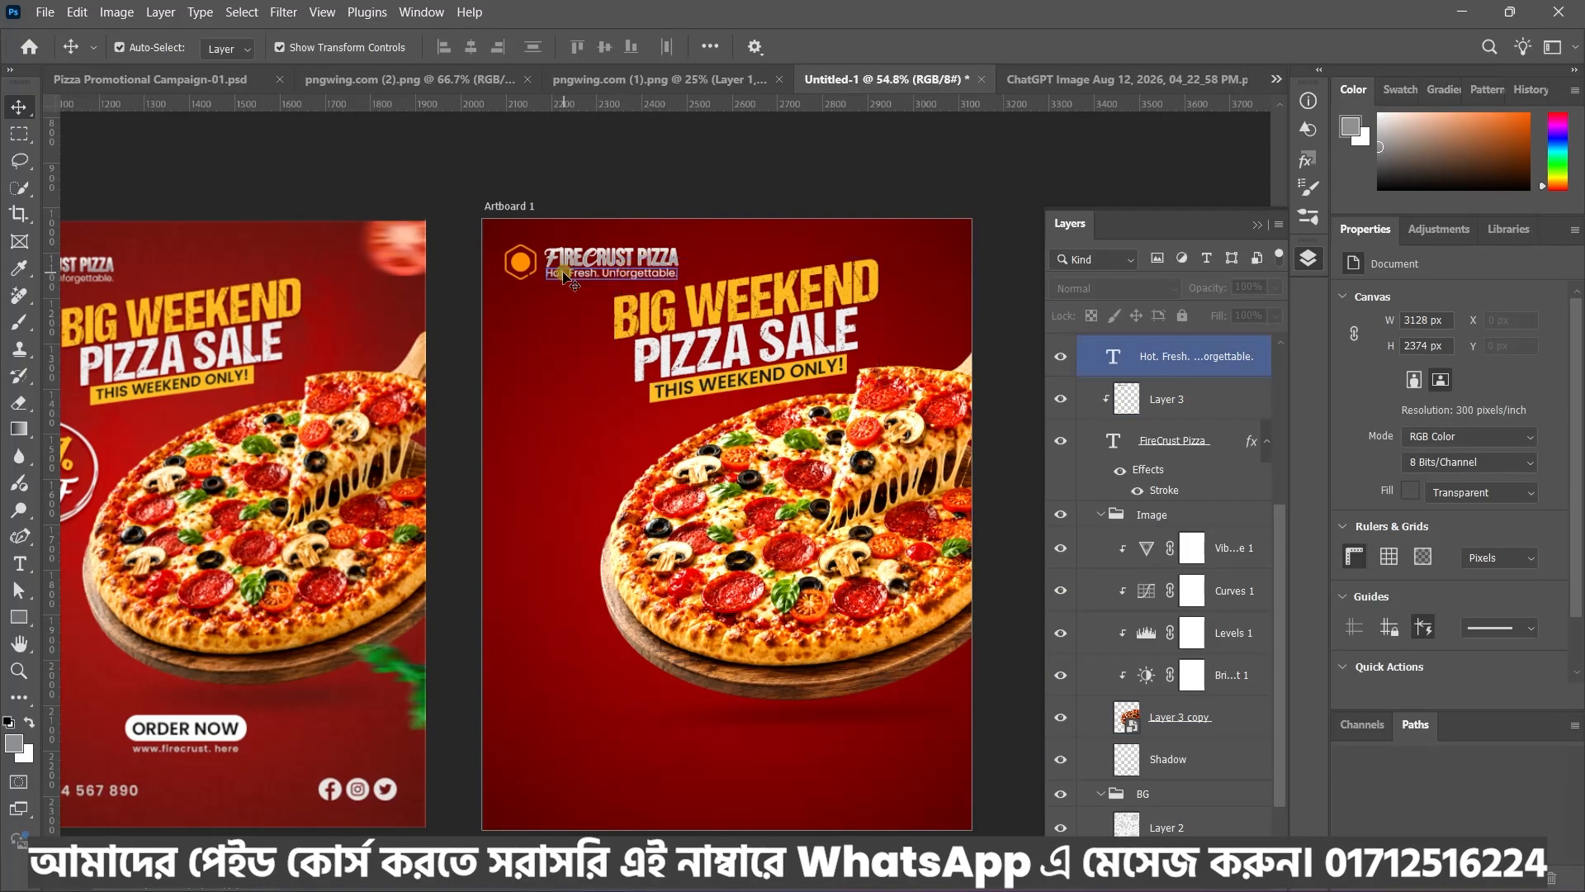
scroll(565, 275, up, 2)
click(570, 272)
scroll(574, 269, up, 2)
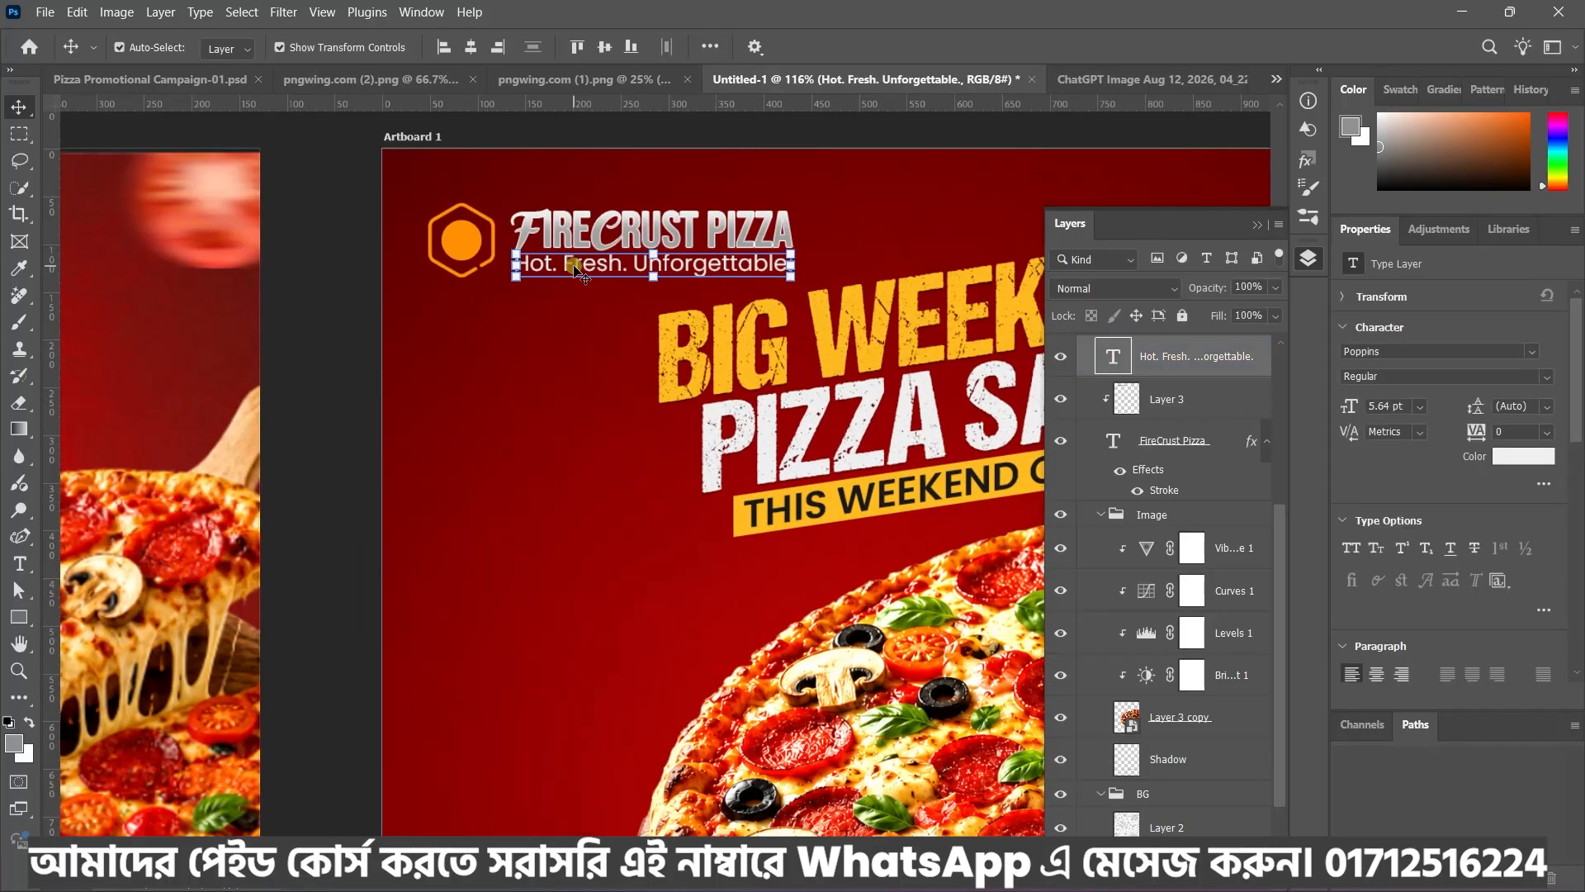
click(717, 221)
click(717, 221)
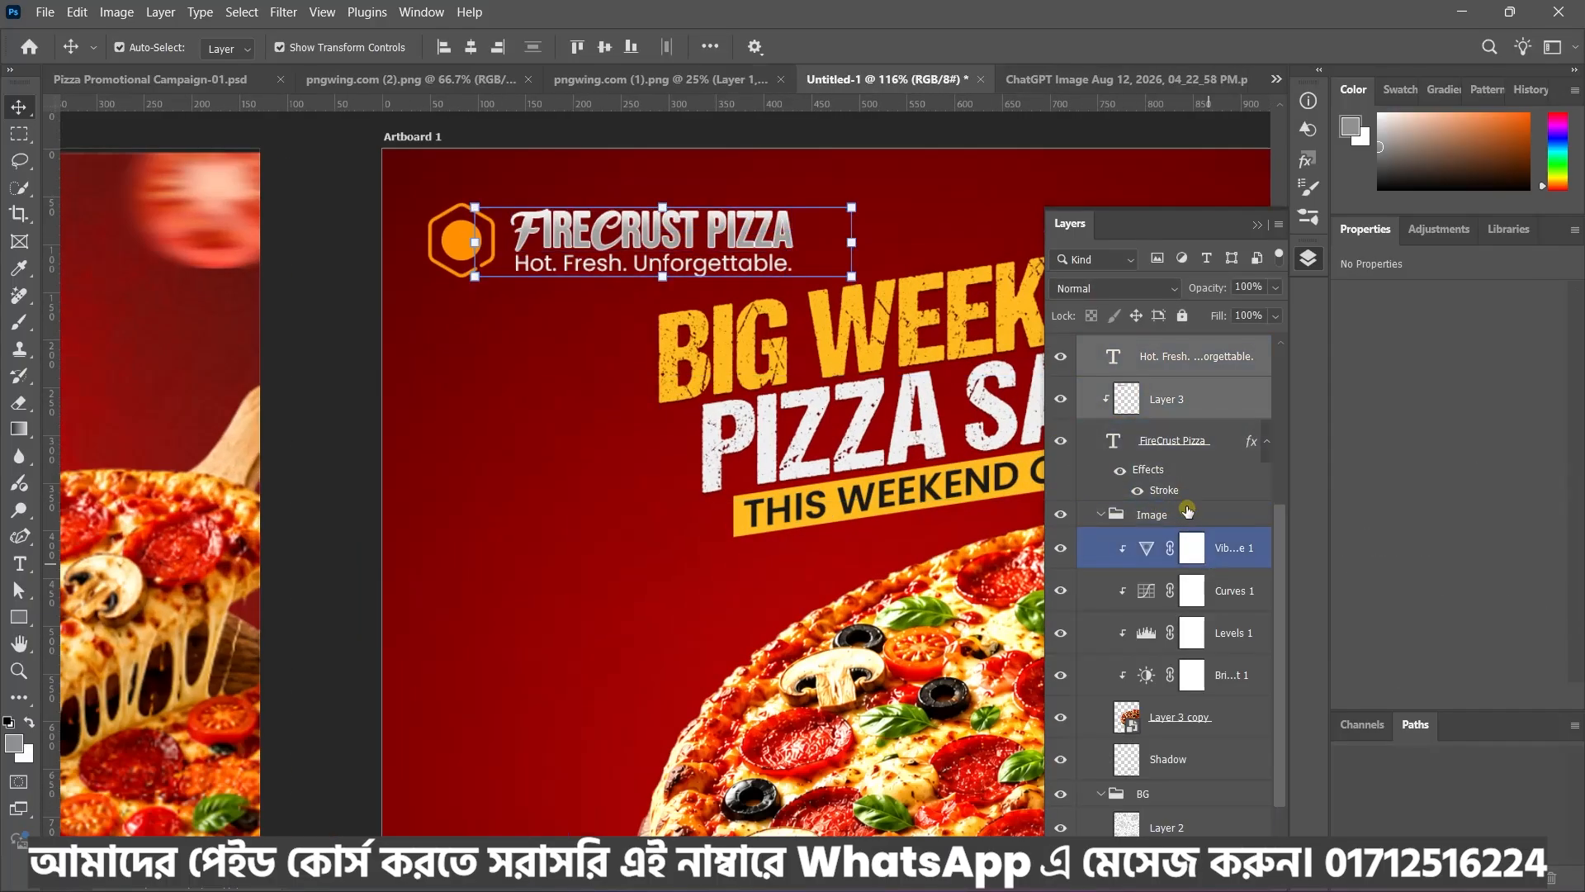
click(1179, 451)
drag(855, 242, 768, 240)
scroll(621, 400, down, 3)
click(621, 400)
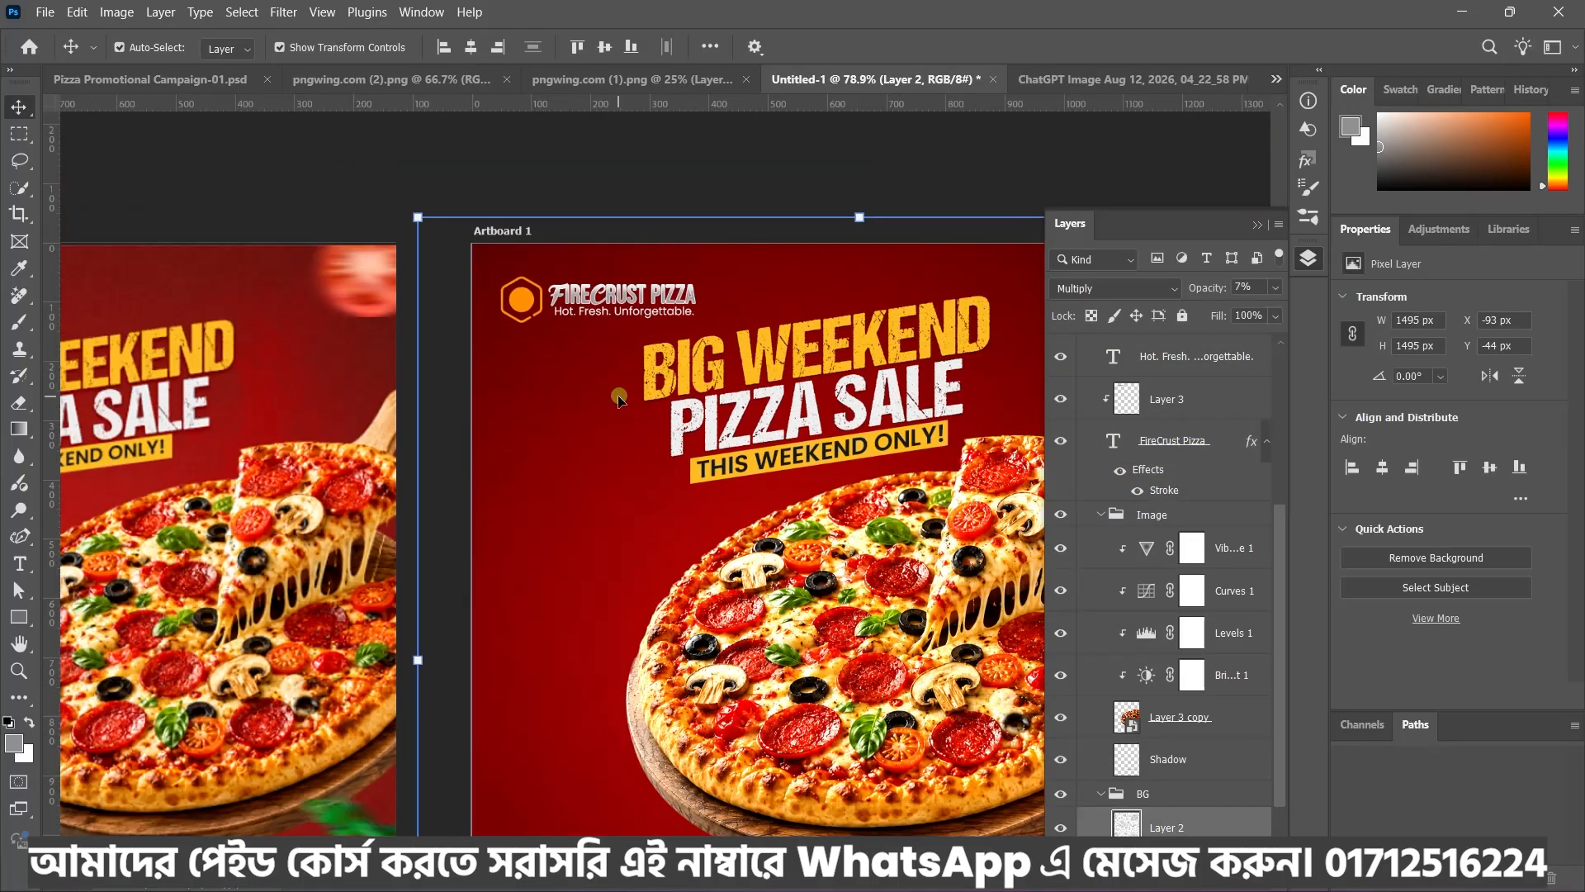
scroll(621, 400, down, 3)
drag(723, 525, 771, 423)
click(730, 779)
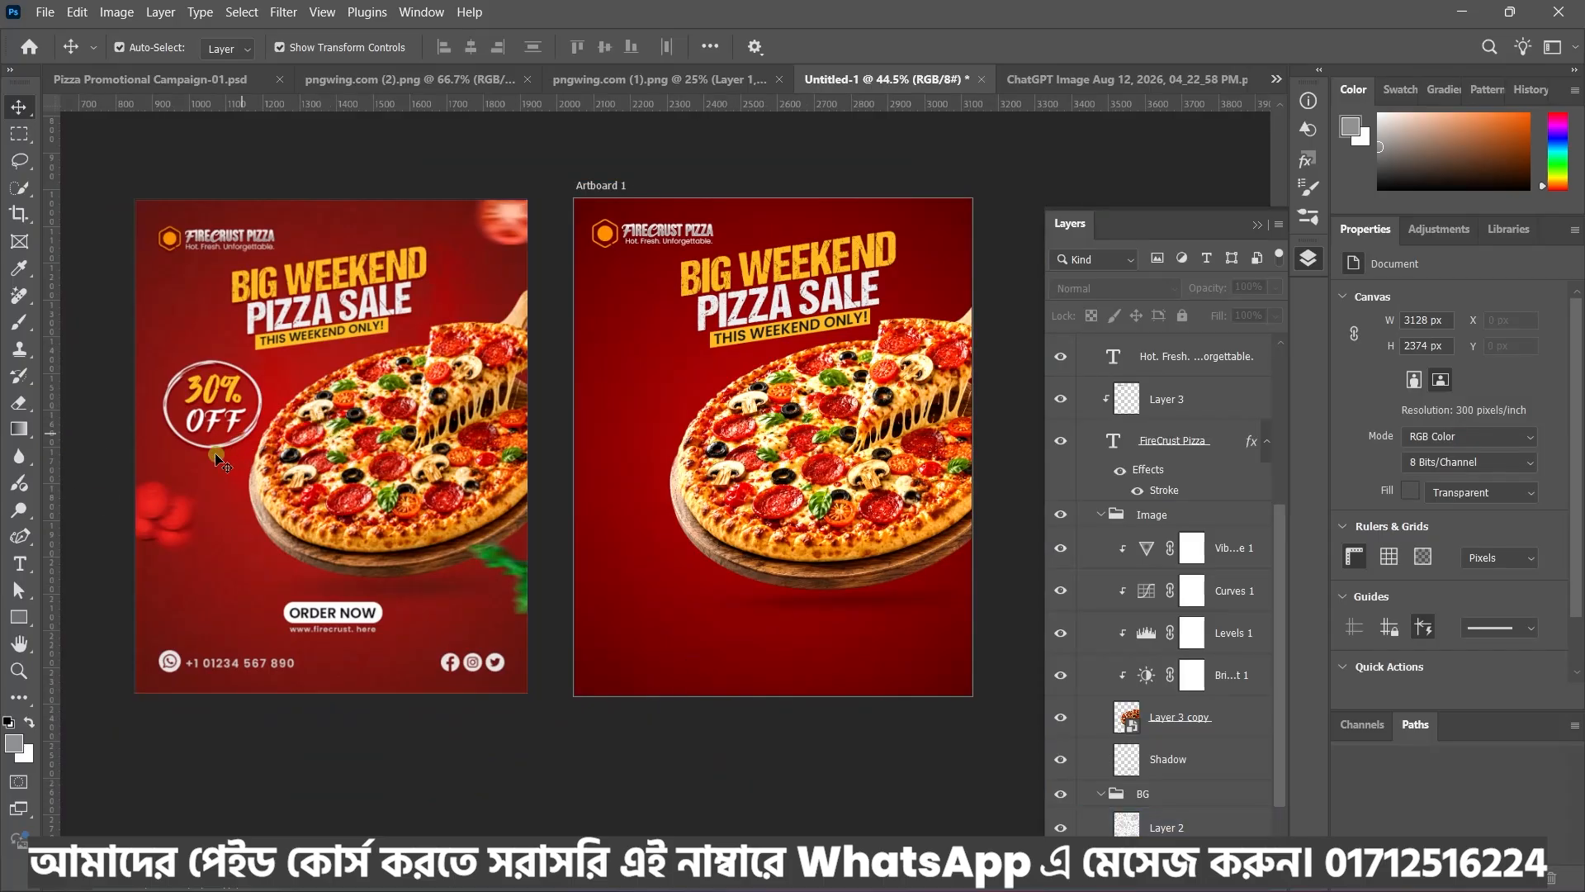
Draw the rough brushed ring from Custom Shapes 3, about 296 by 265 px, on Artboard 1 just left of the pizza
click(702, 467)
click(549, 495)
click(18, 617)
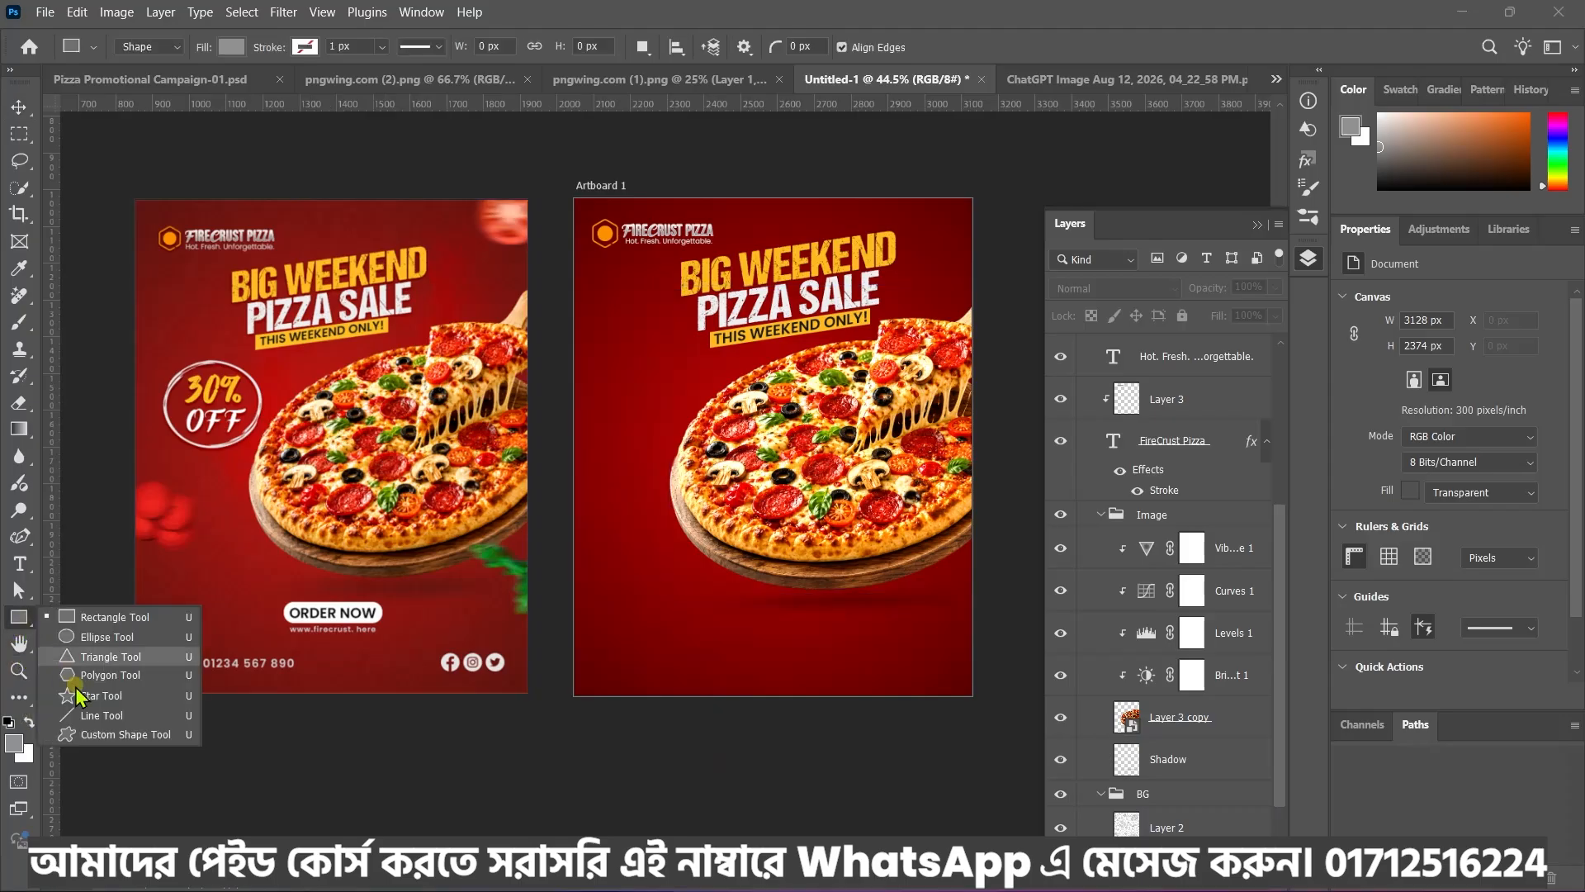
click(99, 734)
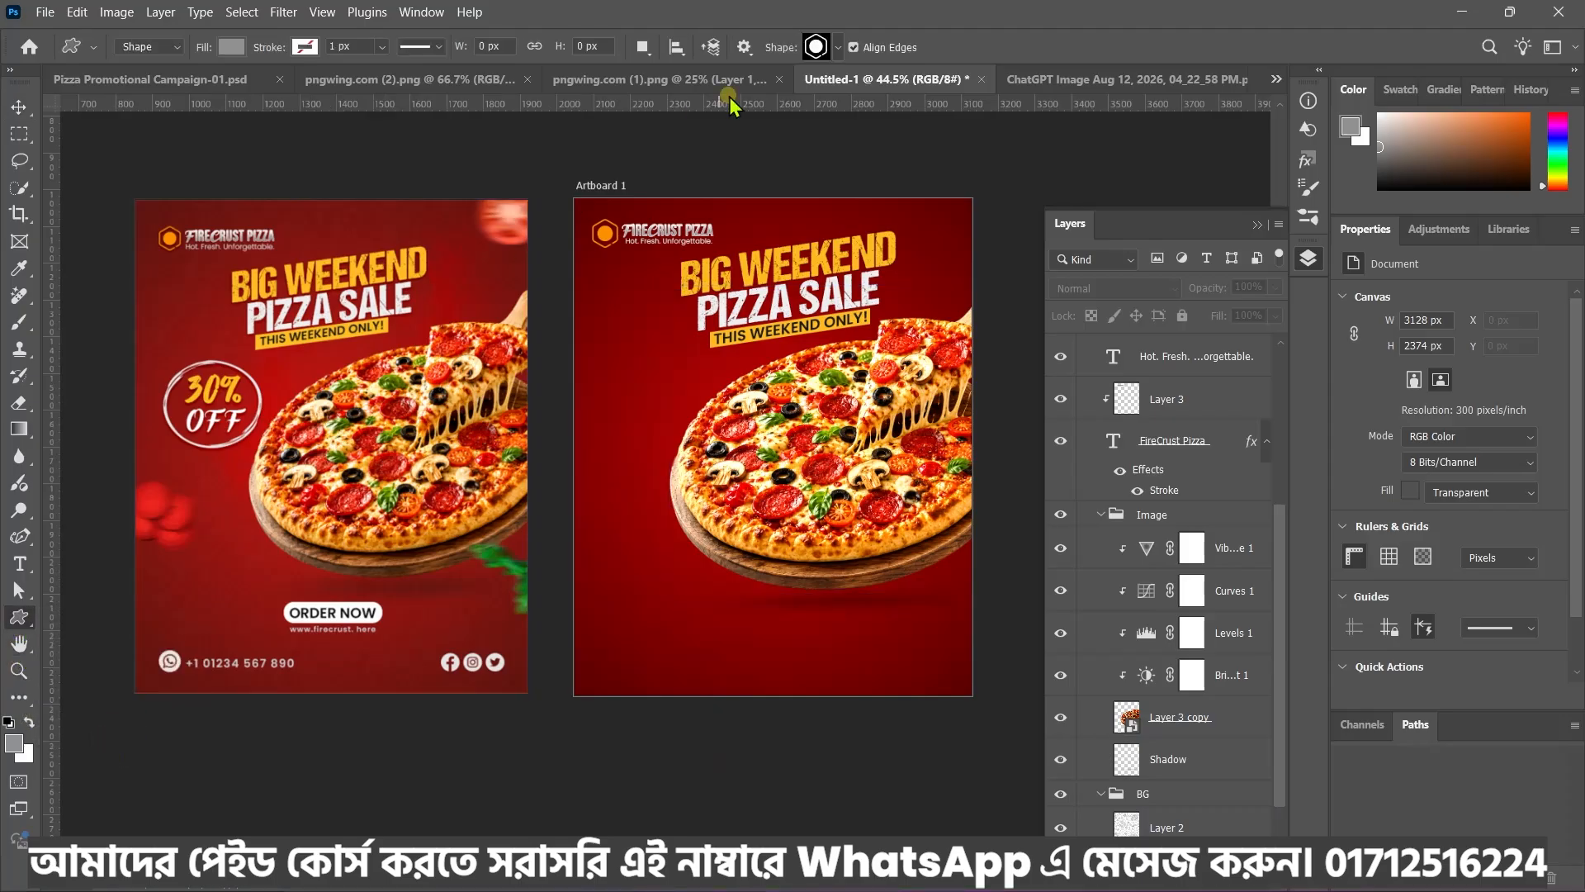
click(831, 49)
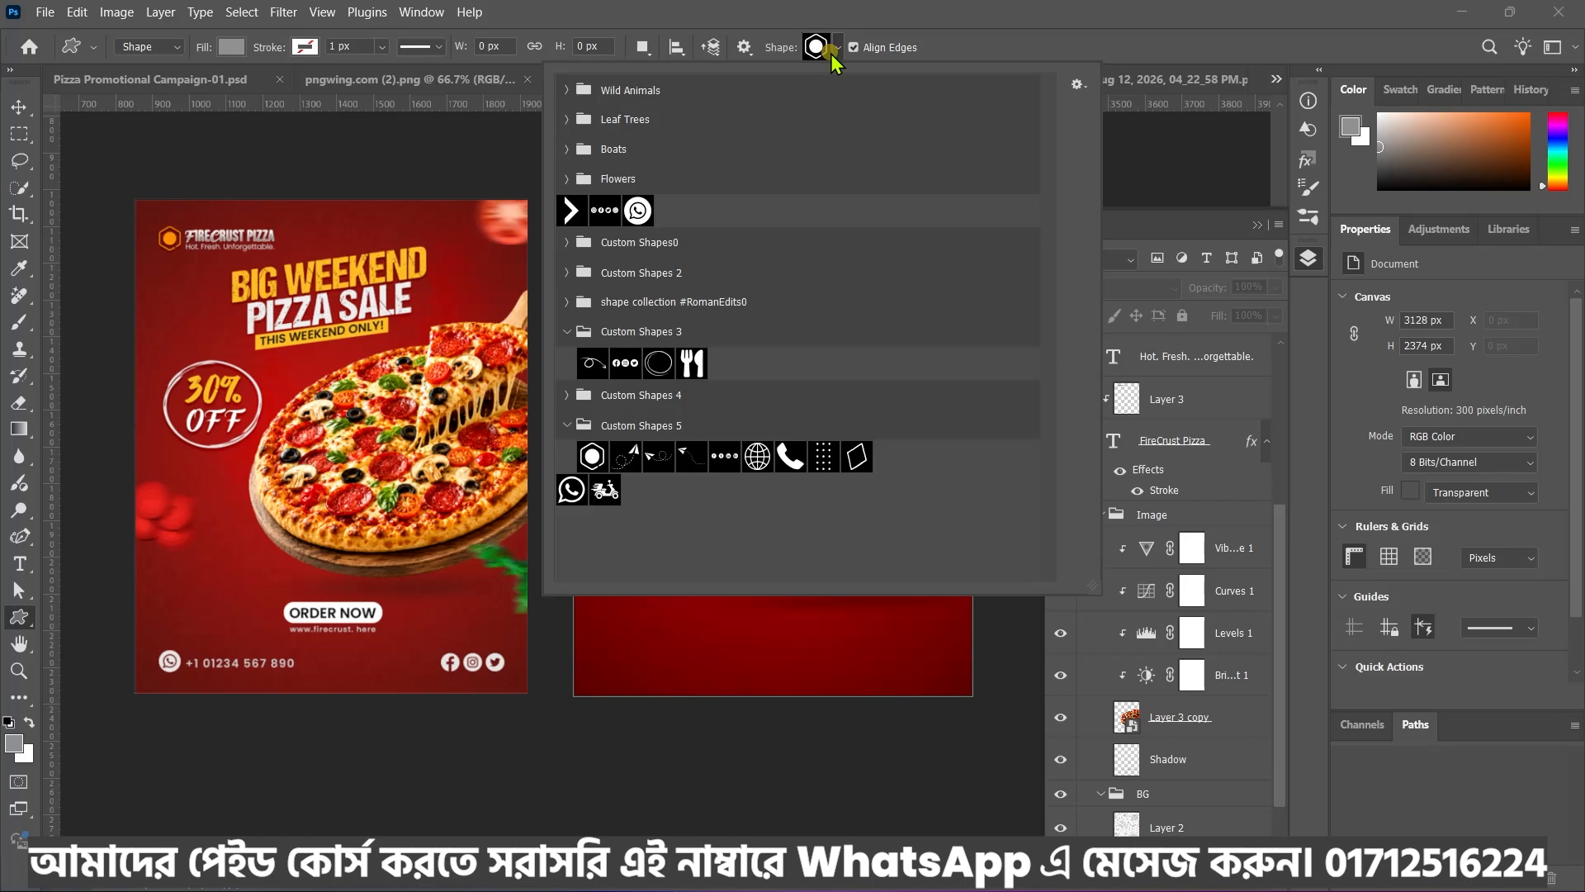
click(658, 361)
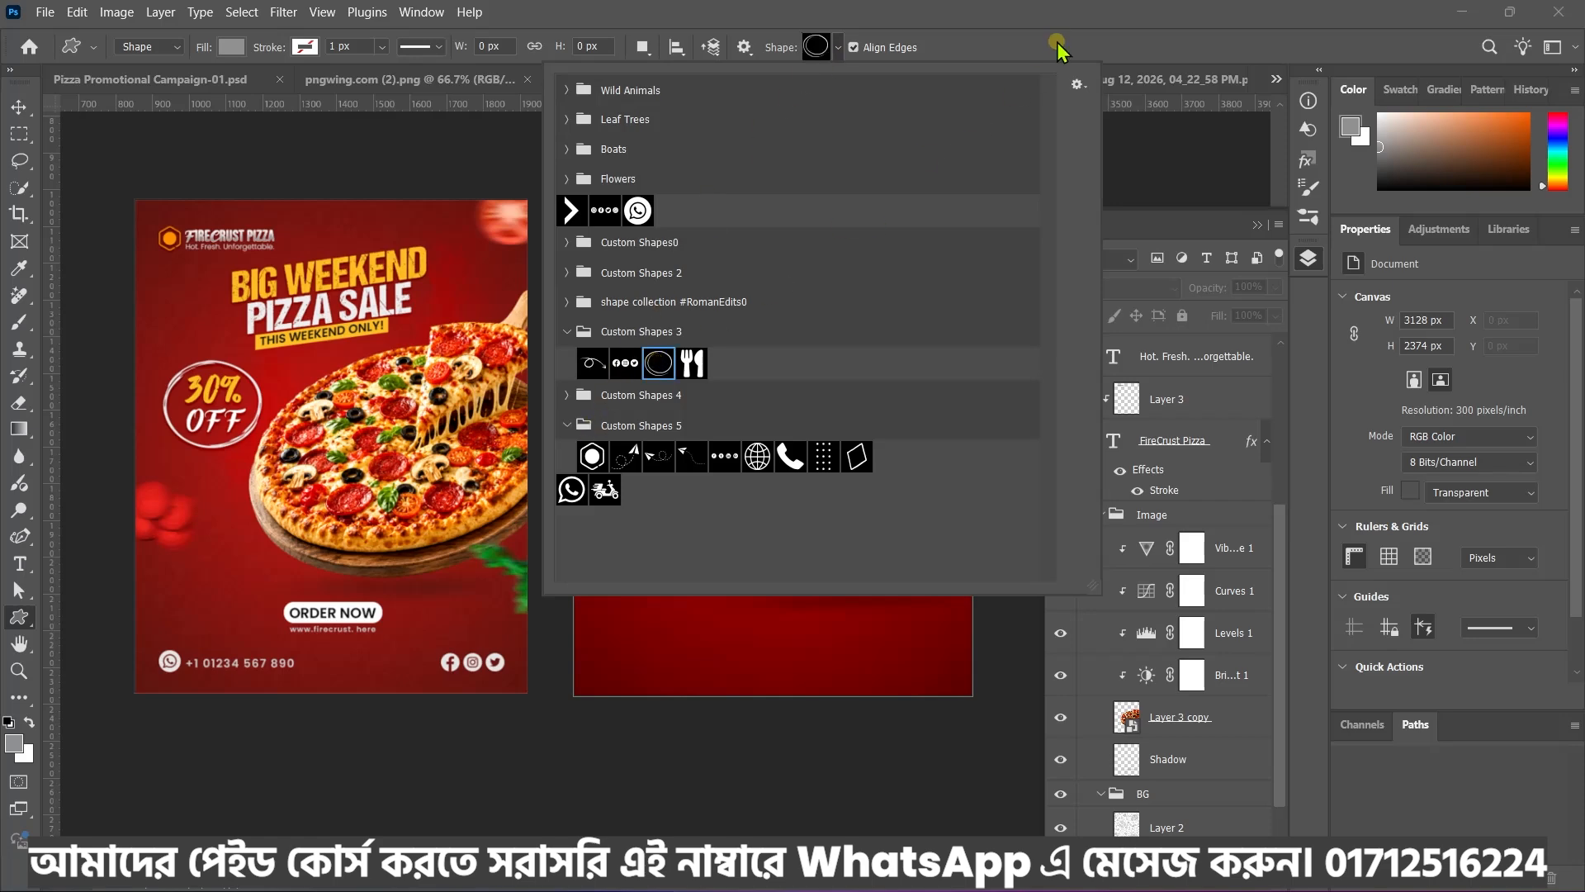
click(1059, 42)
drag(583, 350, 692, 446)
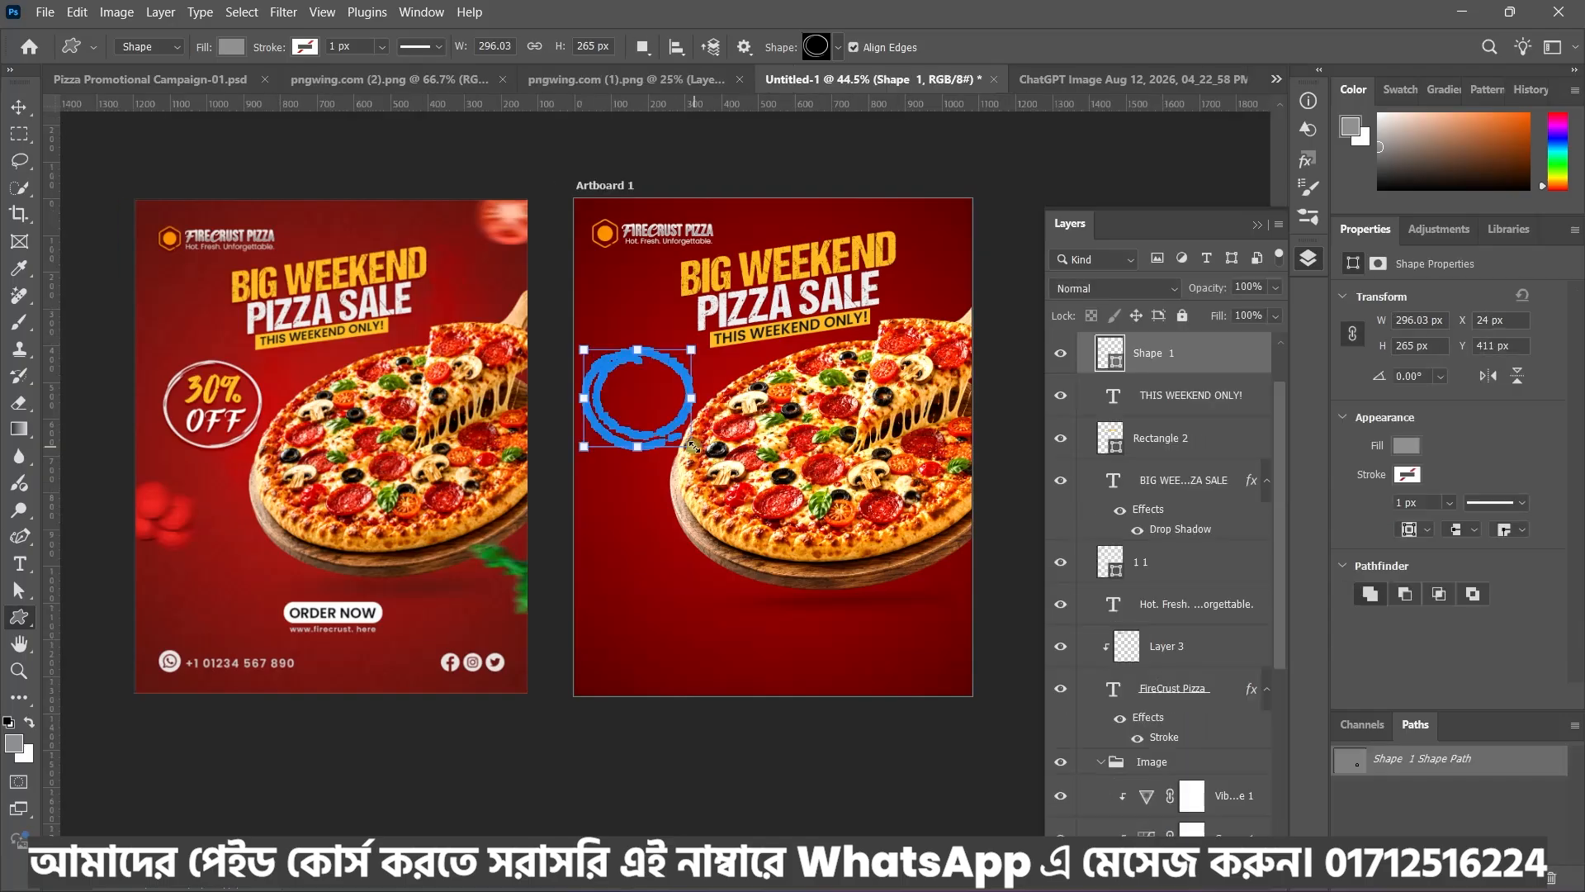
Change the brushed ring's fill to white and reselect the ring on Artboard 1
click(1407, 446)
click(18, 107)
click(91, 247)
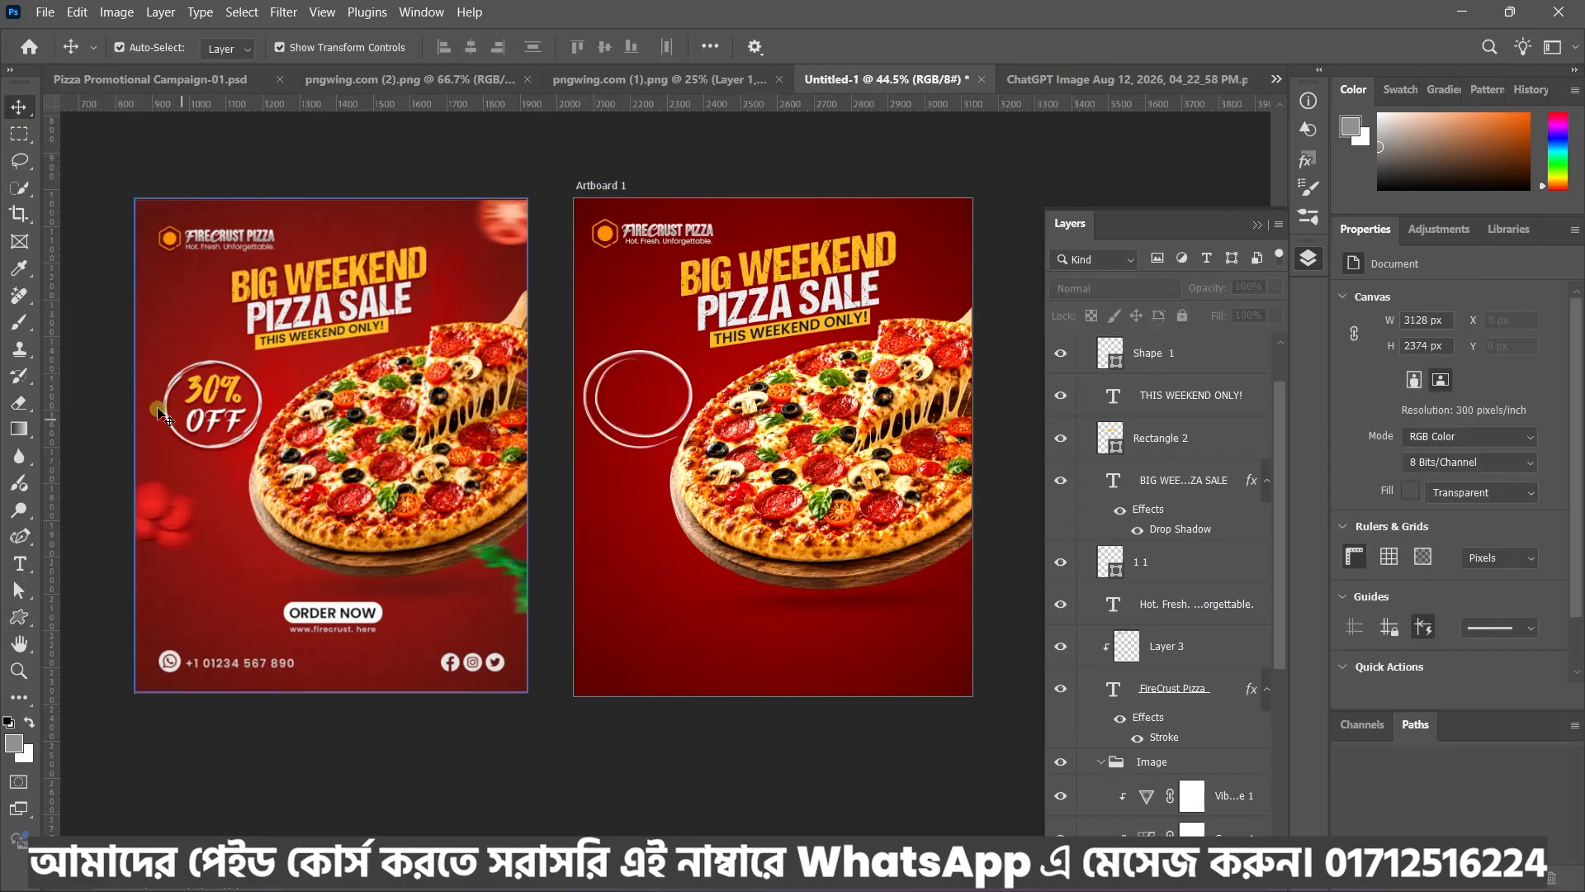
click(650, 436)
click(652, 438)
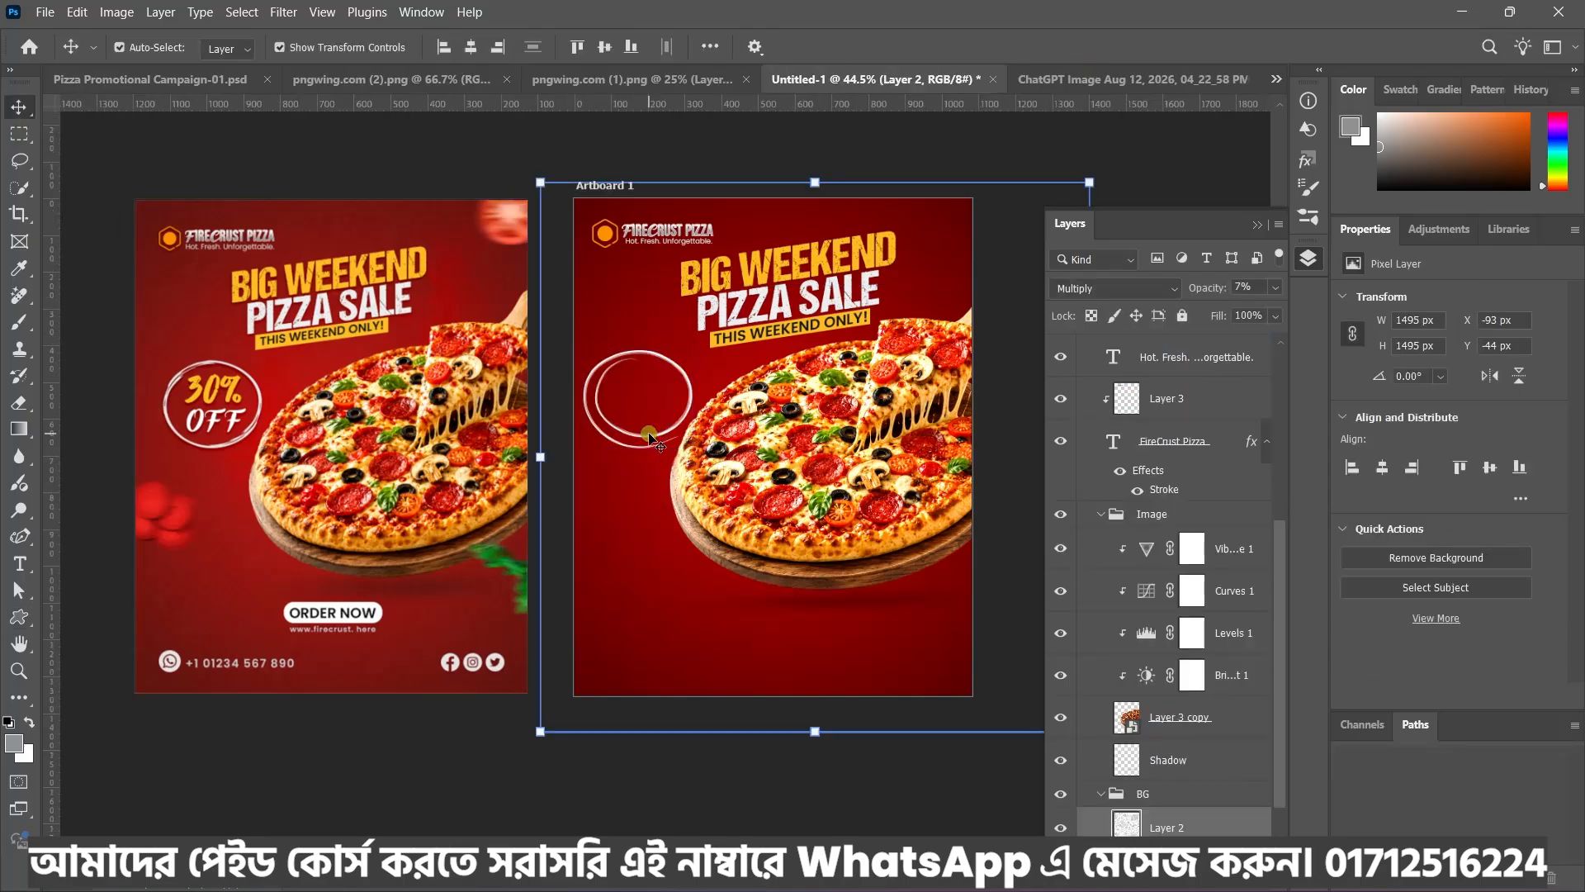
click(487, 157)
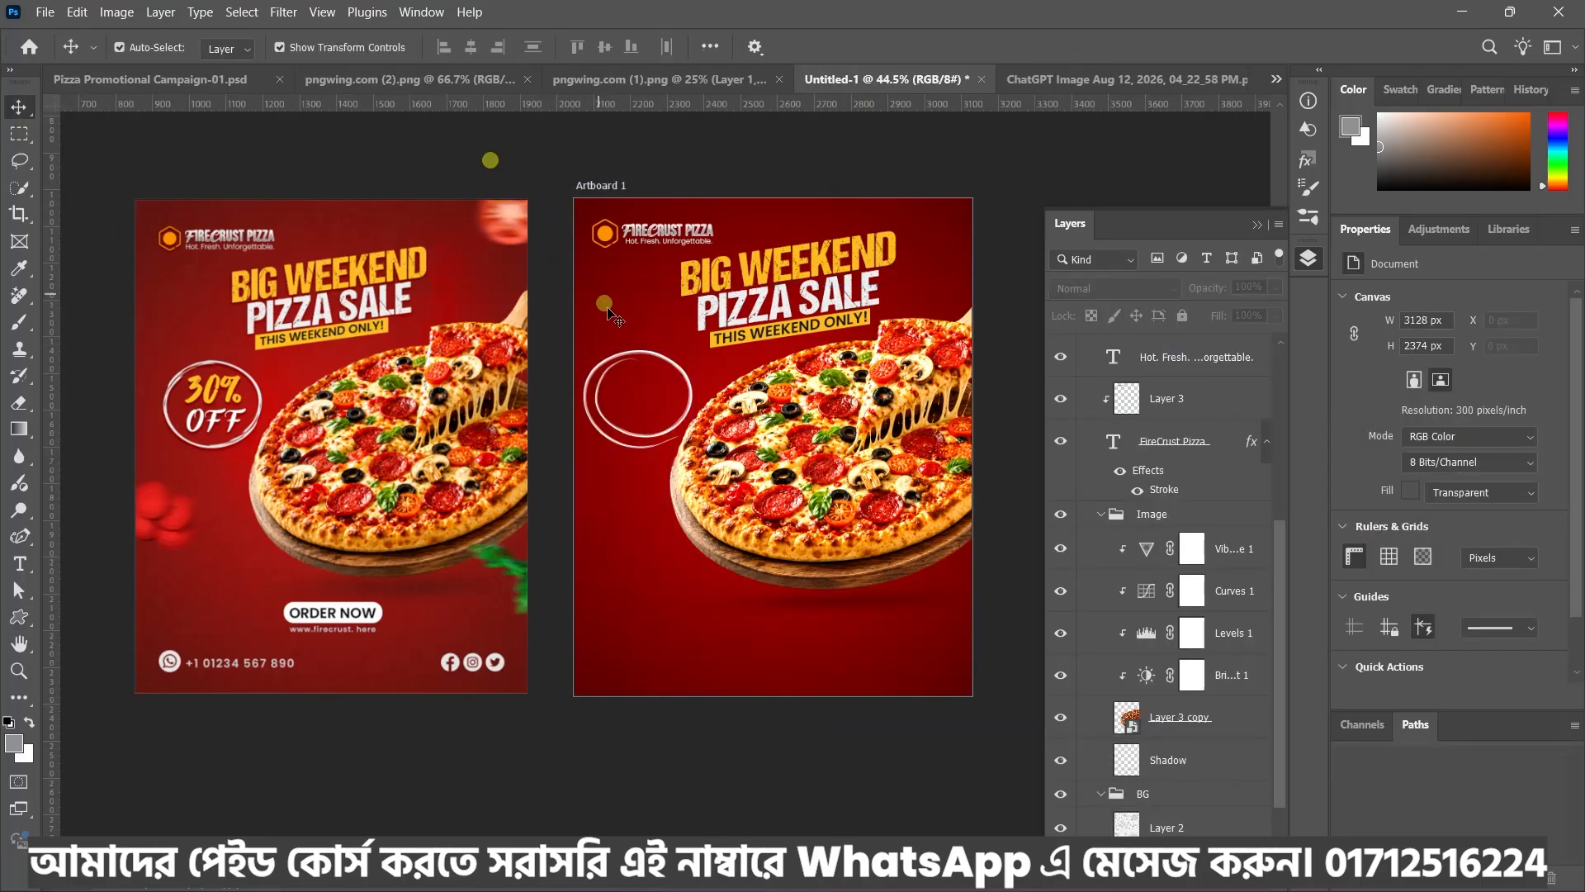
click(628, 357)
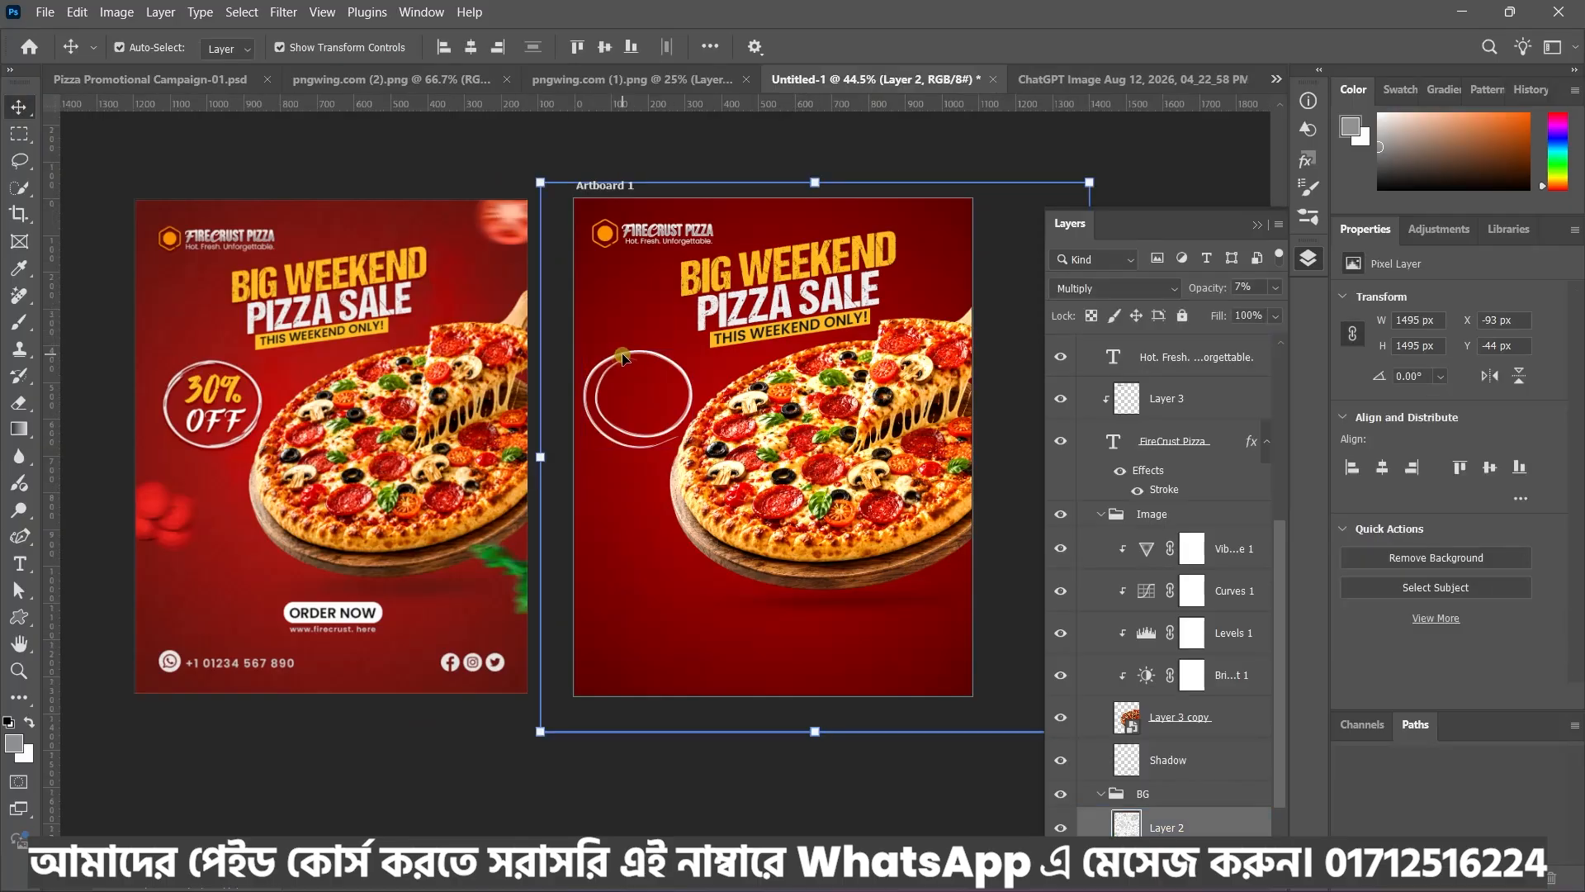
click(632, 353)
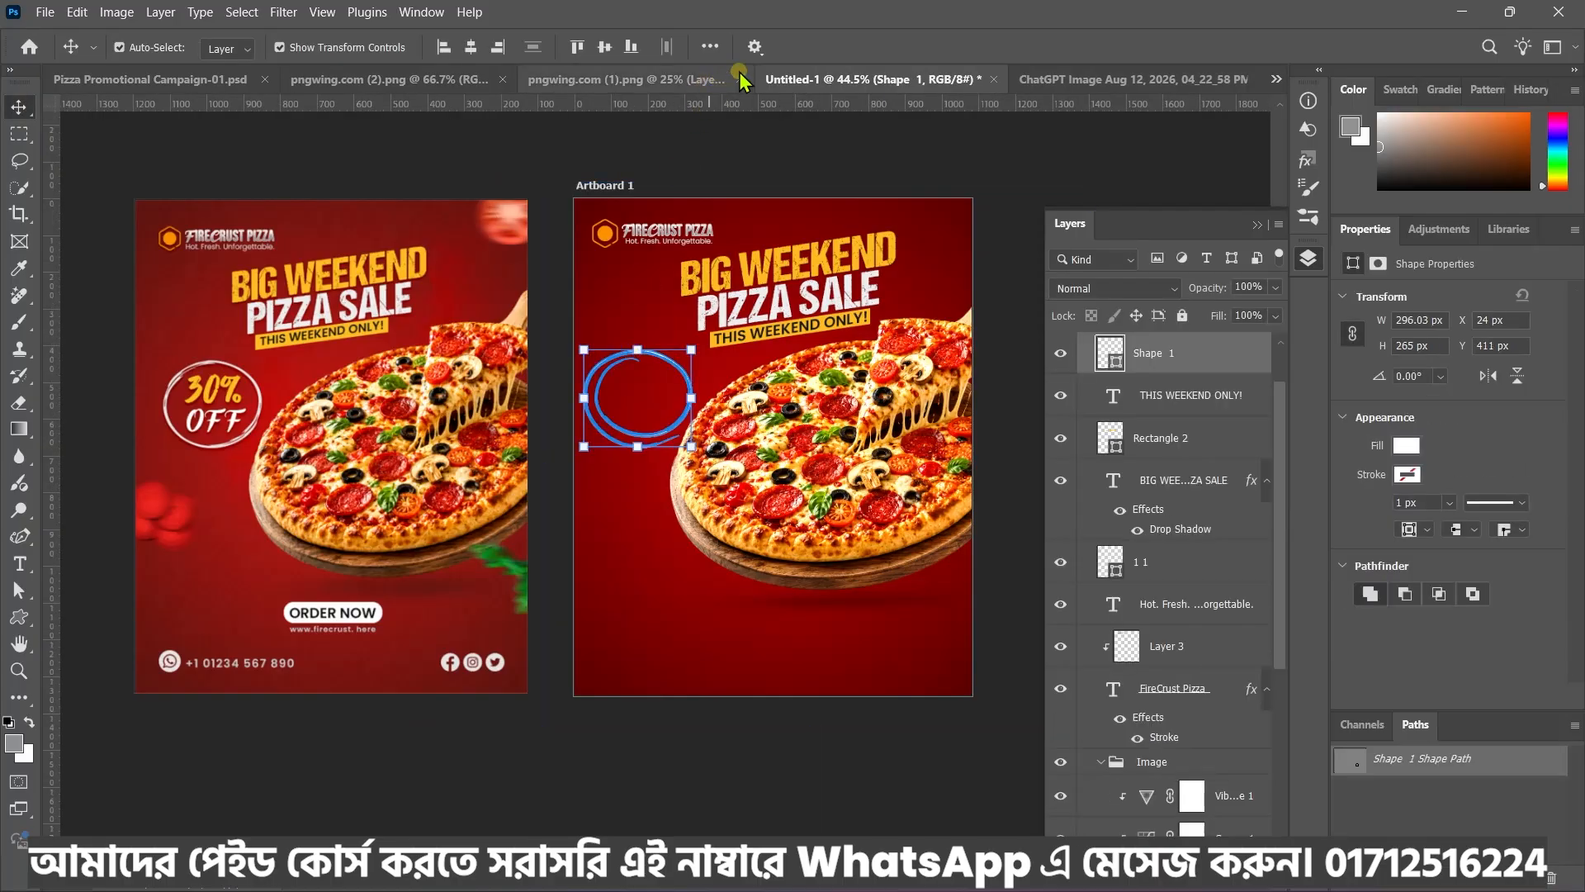
Draw a different brushed ring from the custom shapes, about 405 by 360 px, below the first ring, and delete the first one
key(u)
click(817, 46)
double_click(593, 309)
mouse_move(597, 512)
mouse_down()
mouse_move(677, 578)
mouse_move(742, 666)
mouse_move(747, 646)
mouse_up()
key(v)
click(627, 438)
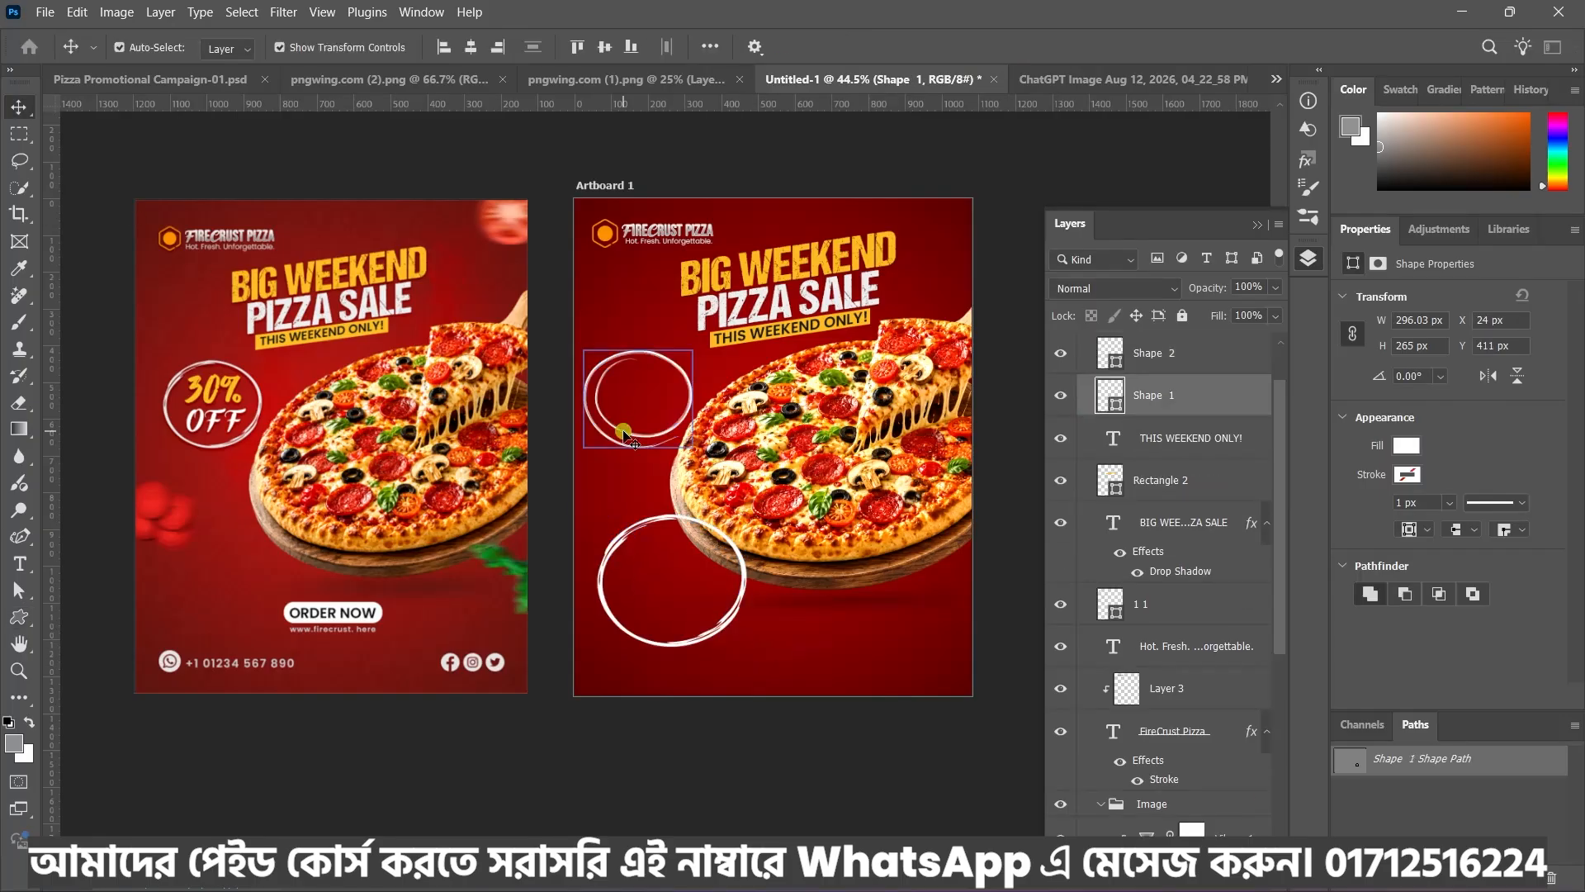
key(Delete)
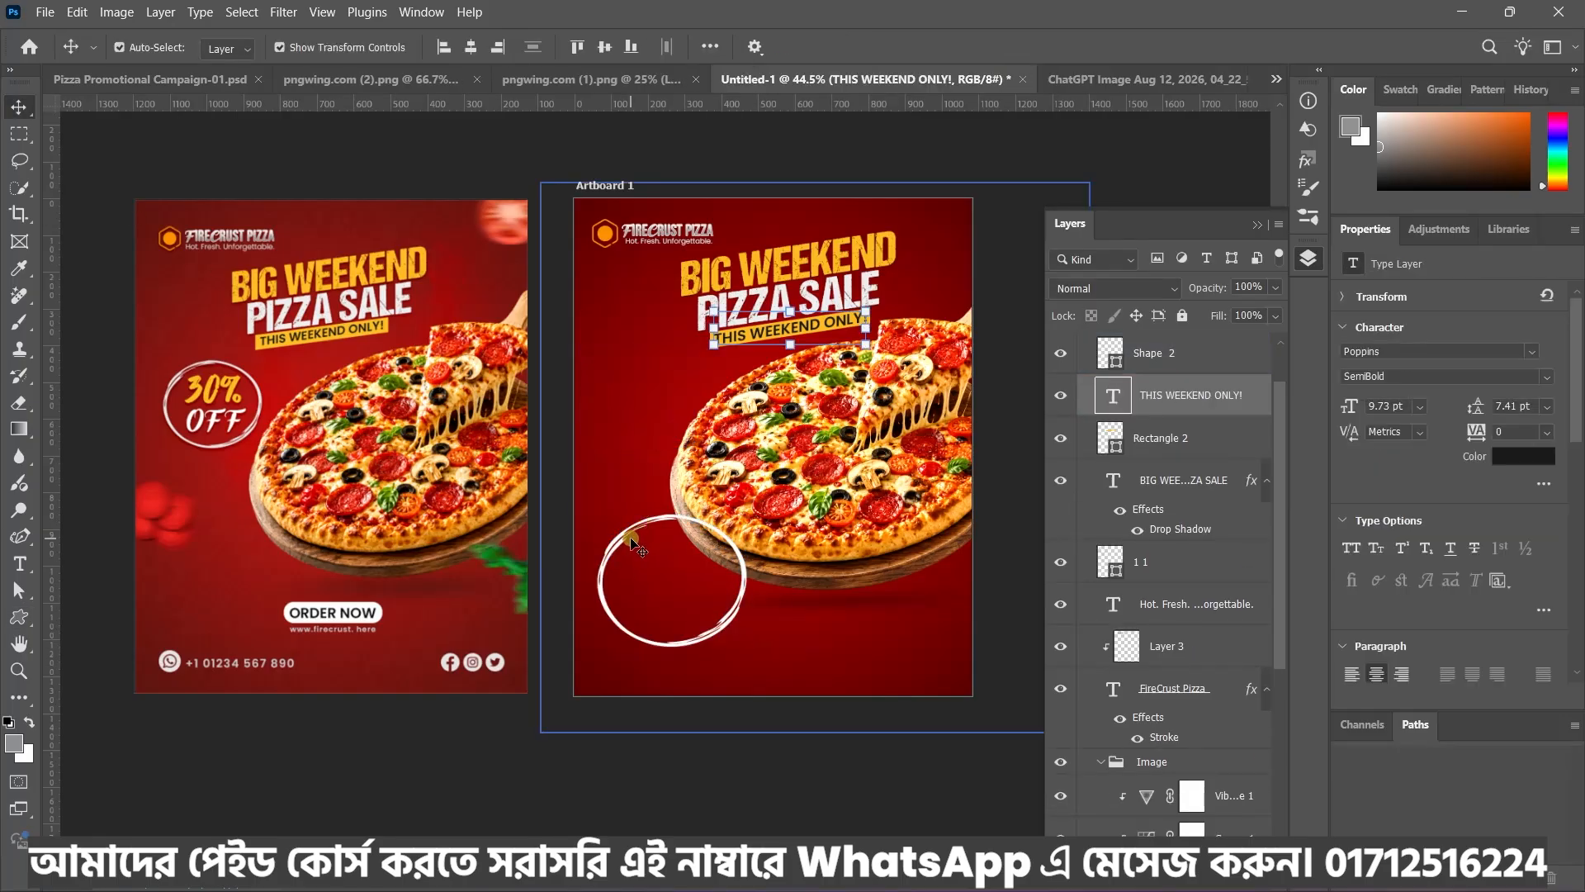
Move the new brushed ring up beside the pizza, below the headline, and scale it proportionally to about 70%
click(623, 545)
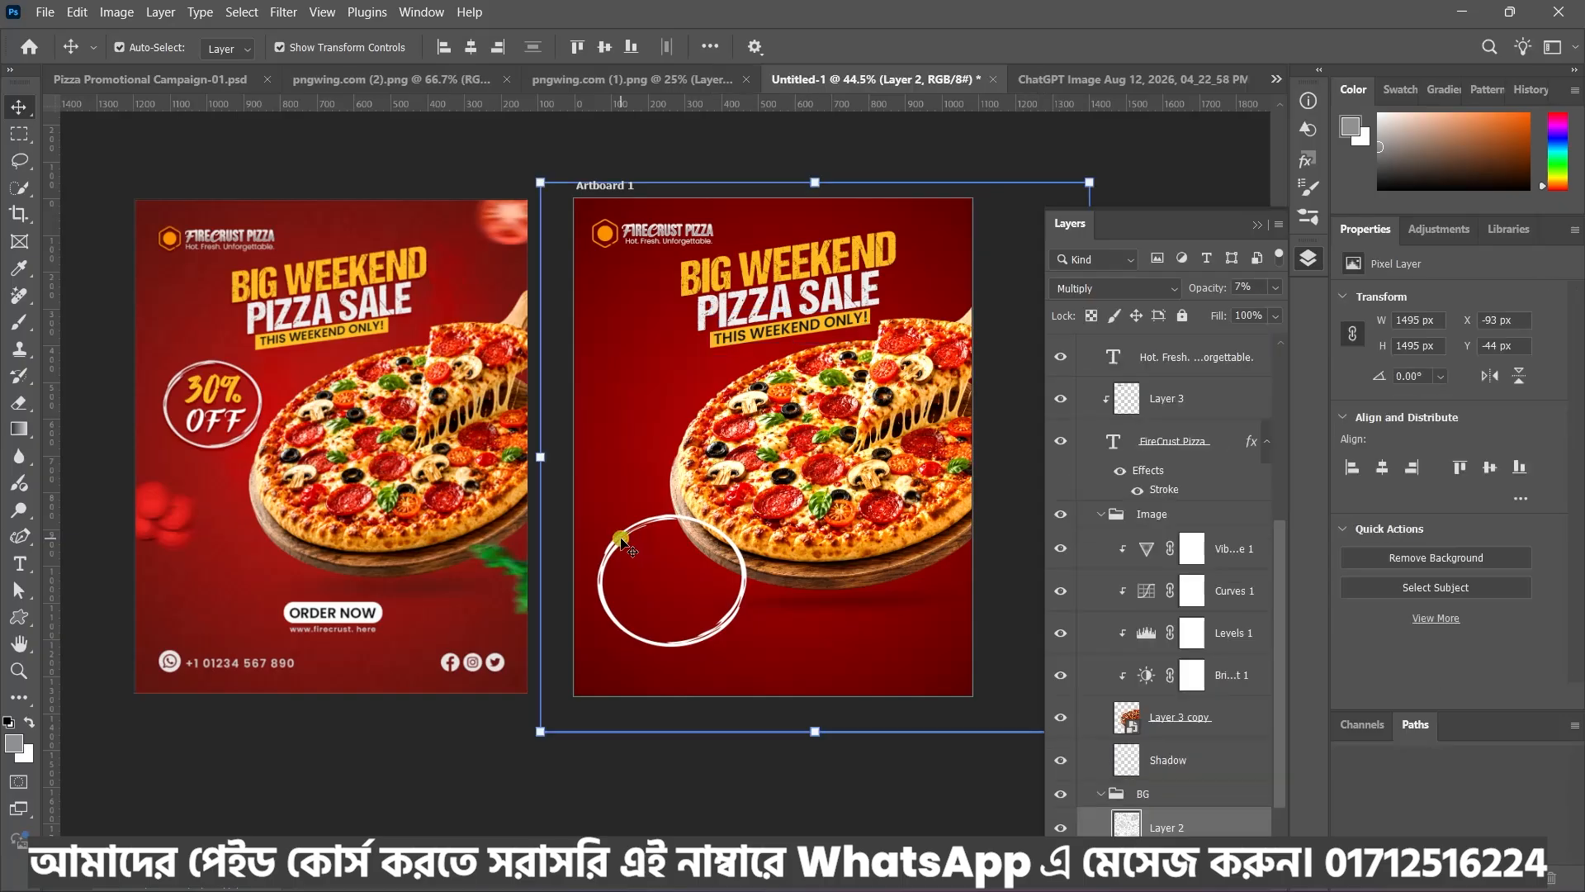
click(468, 154)
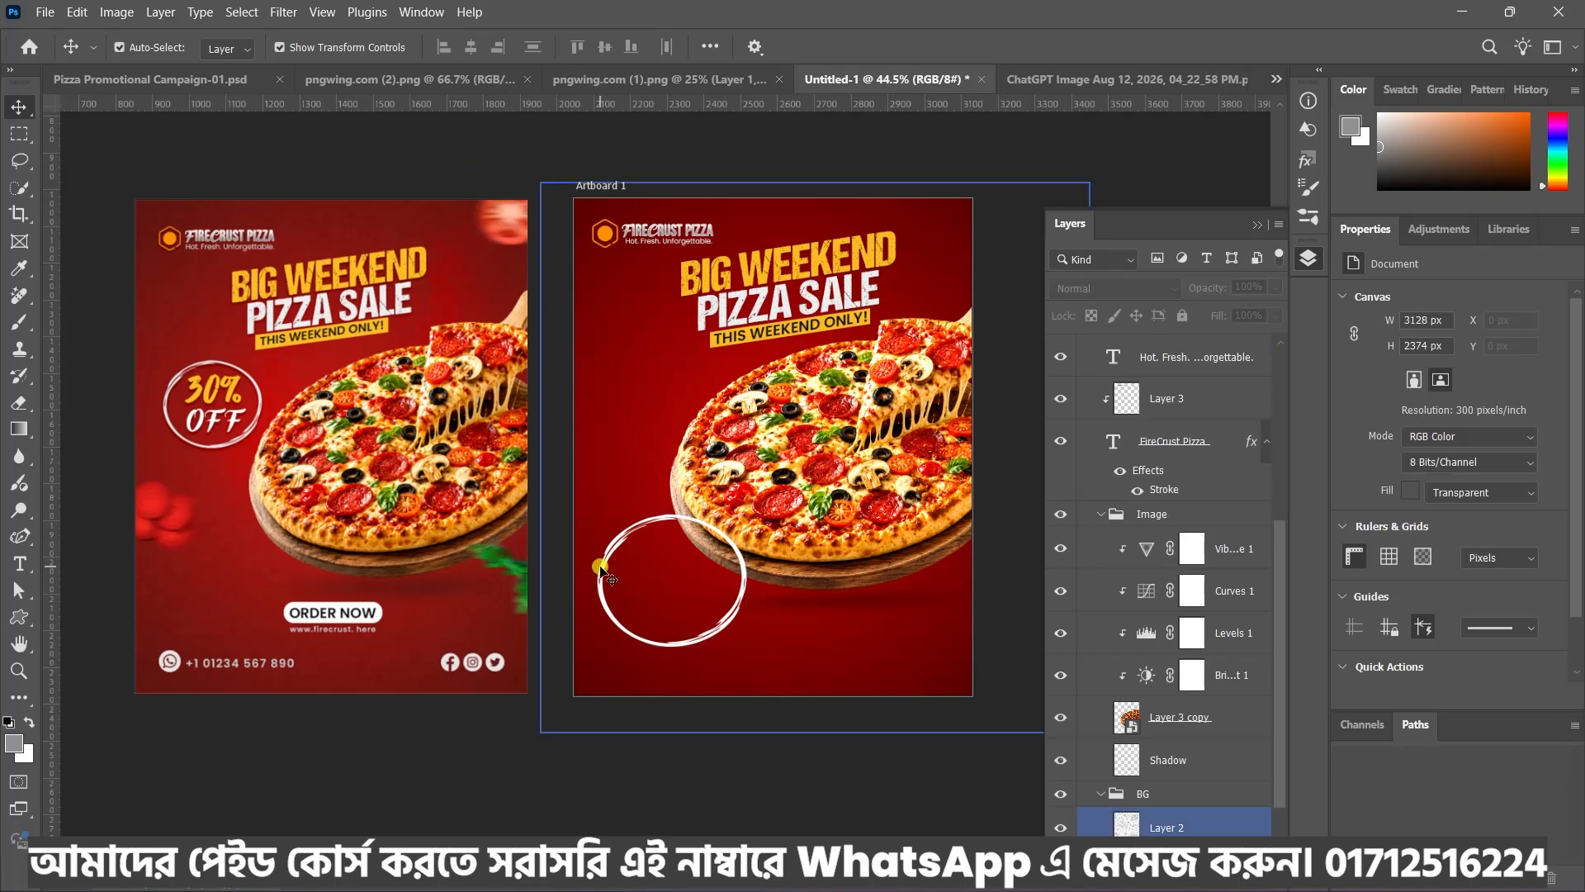
click(607, 581)
drag(614, 615, 606, 413)
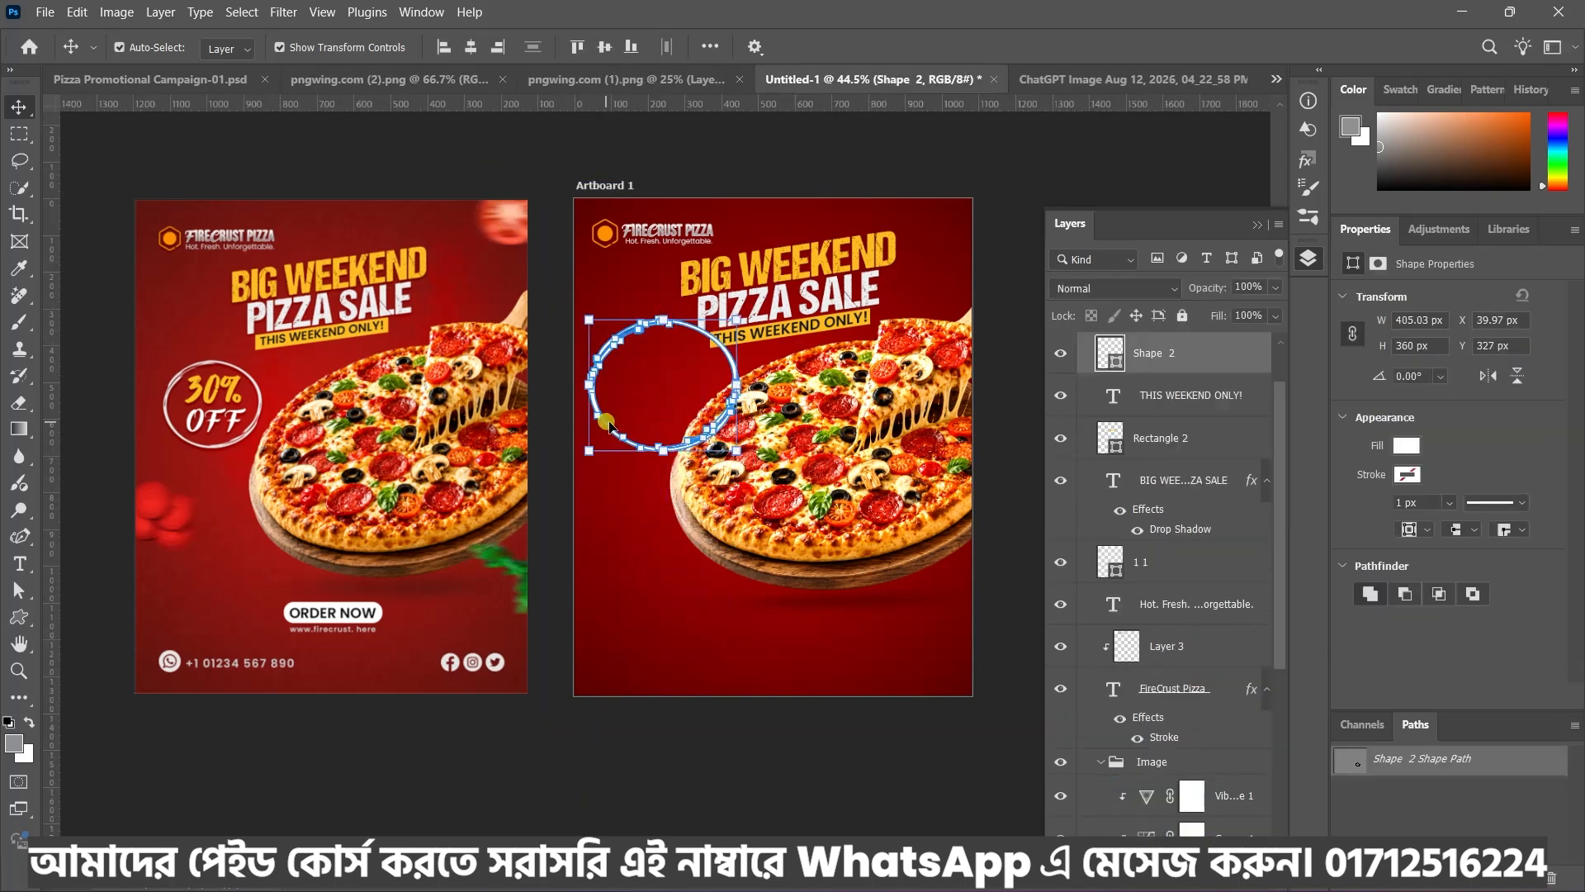
drag(738, 384, 693, 382)
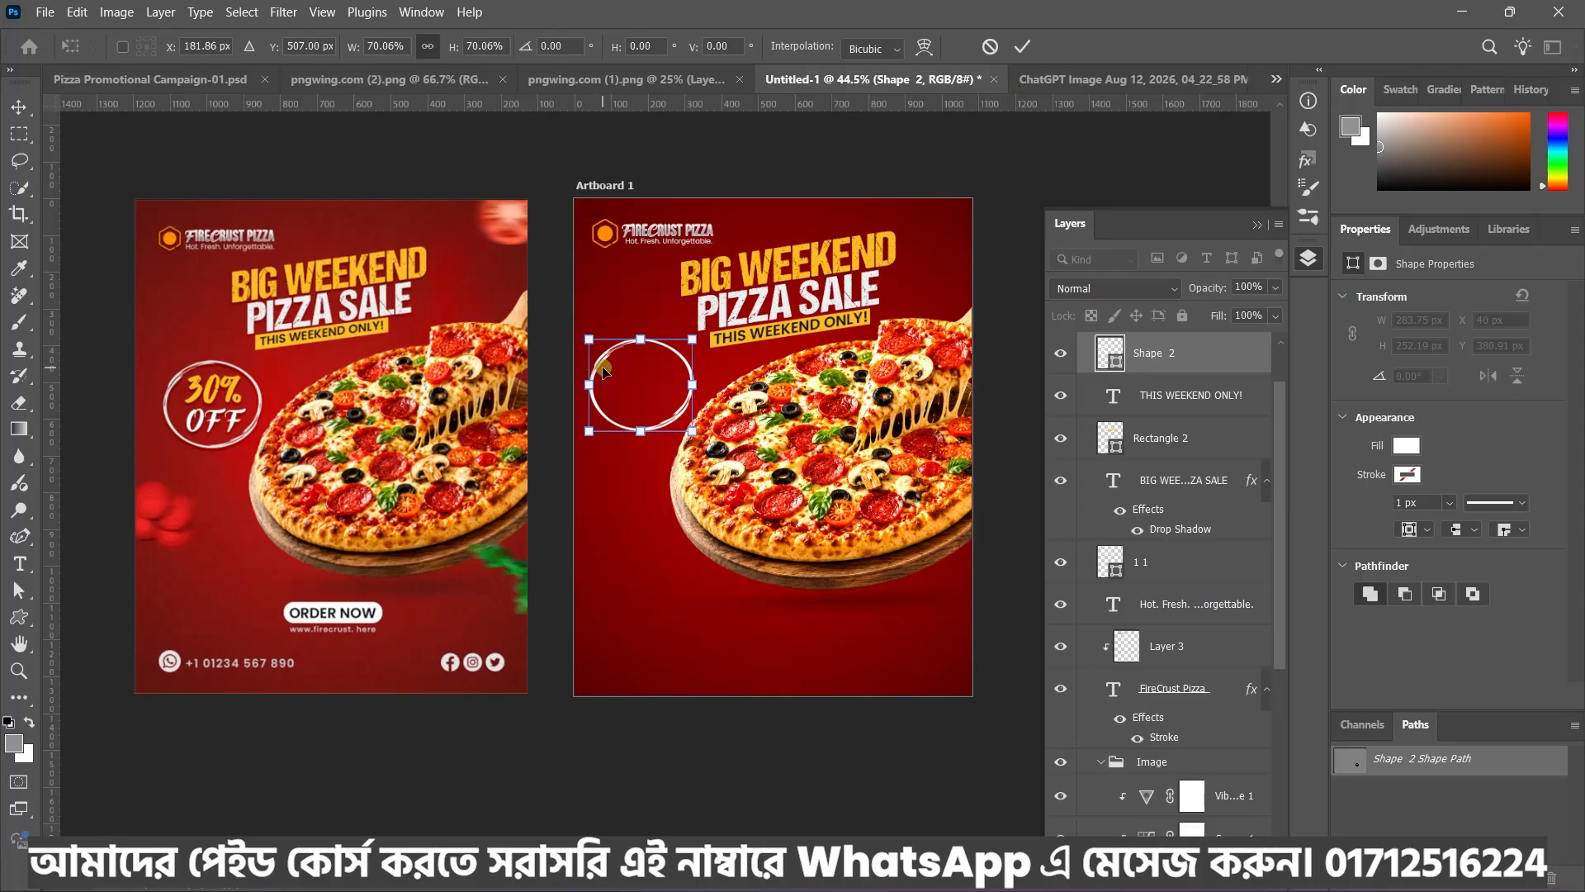
drag(604, 373, 606, 374)
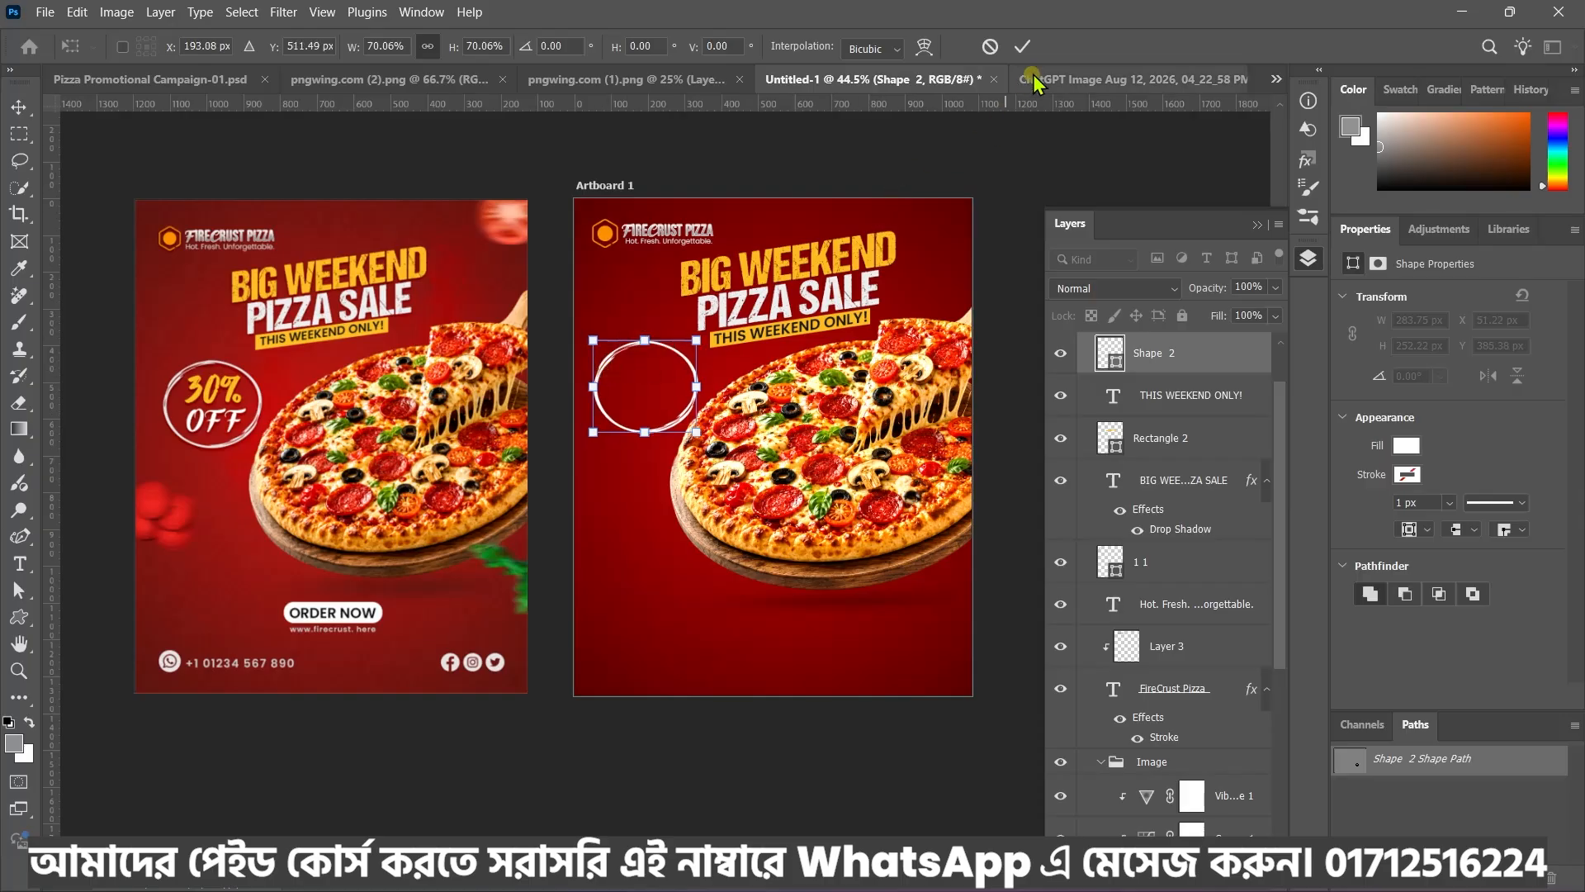
click(1023, 46)
click(1030, 199)
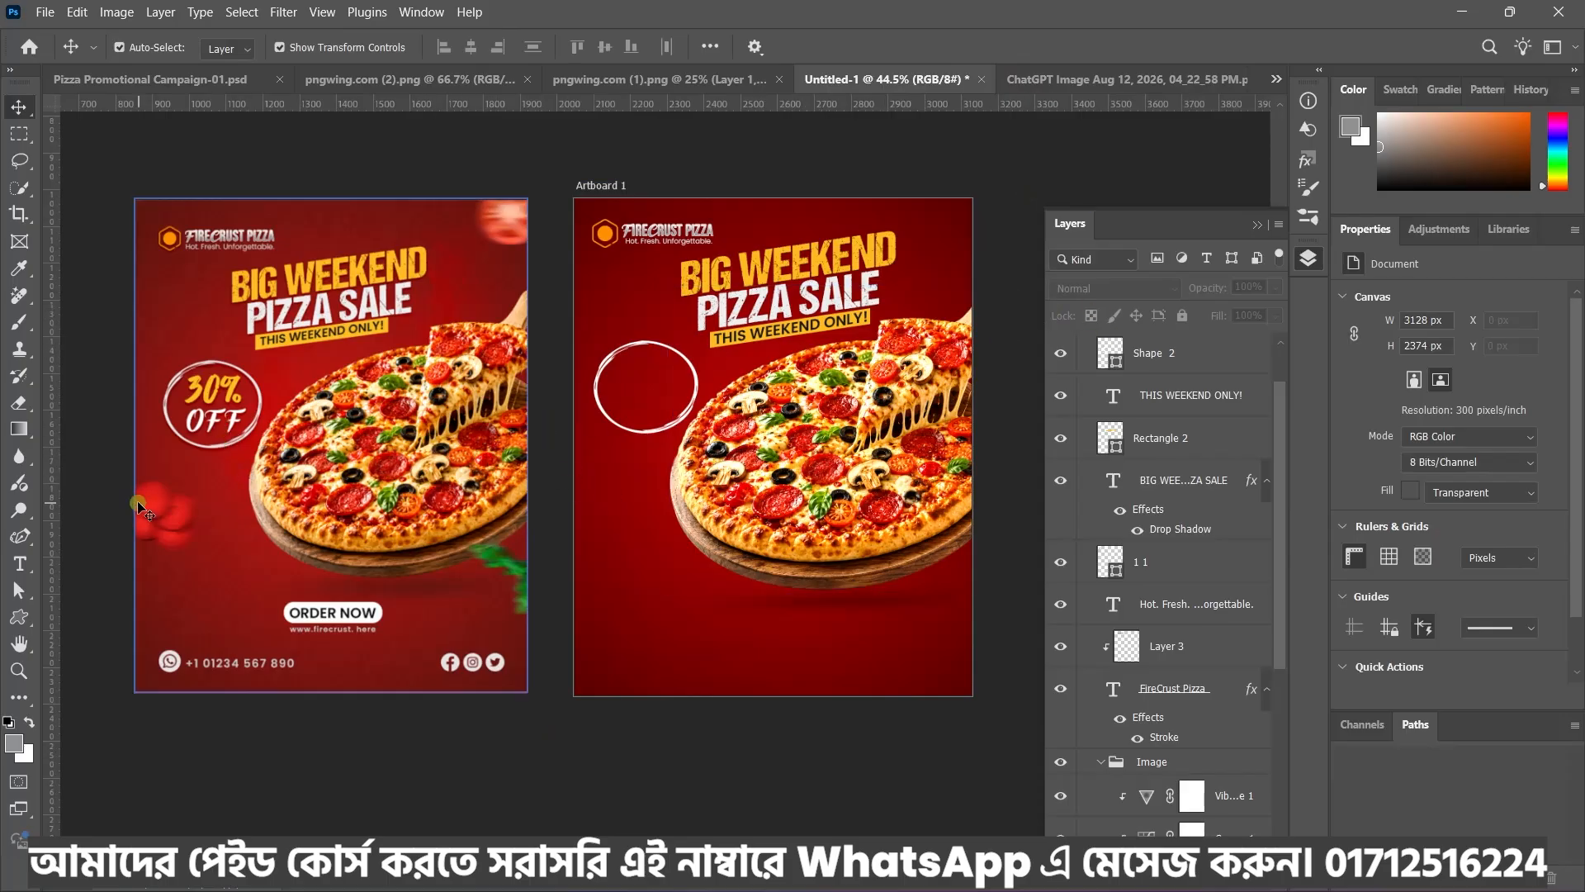
Copy the discount wording from the source text in the other window and insert it as a horizontal 30% OFF text at the ring
right_click(20, 563)
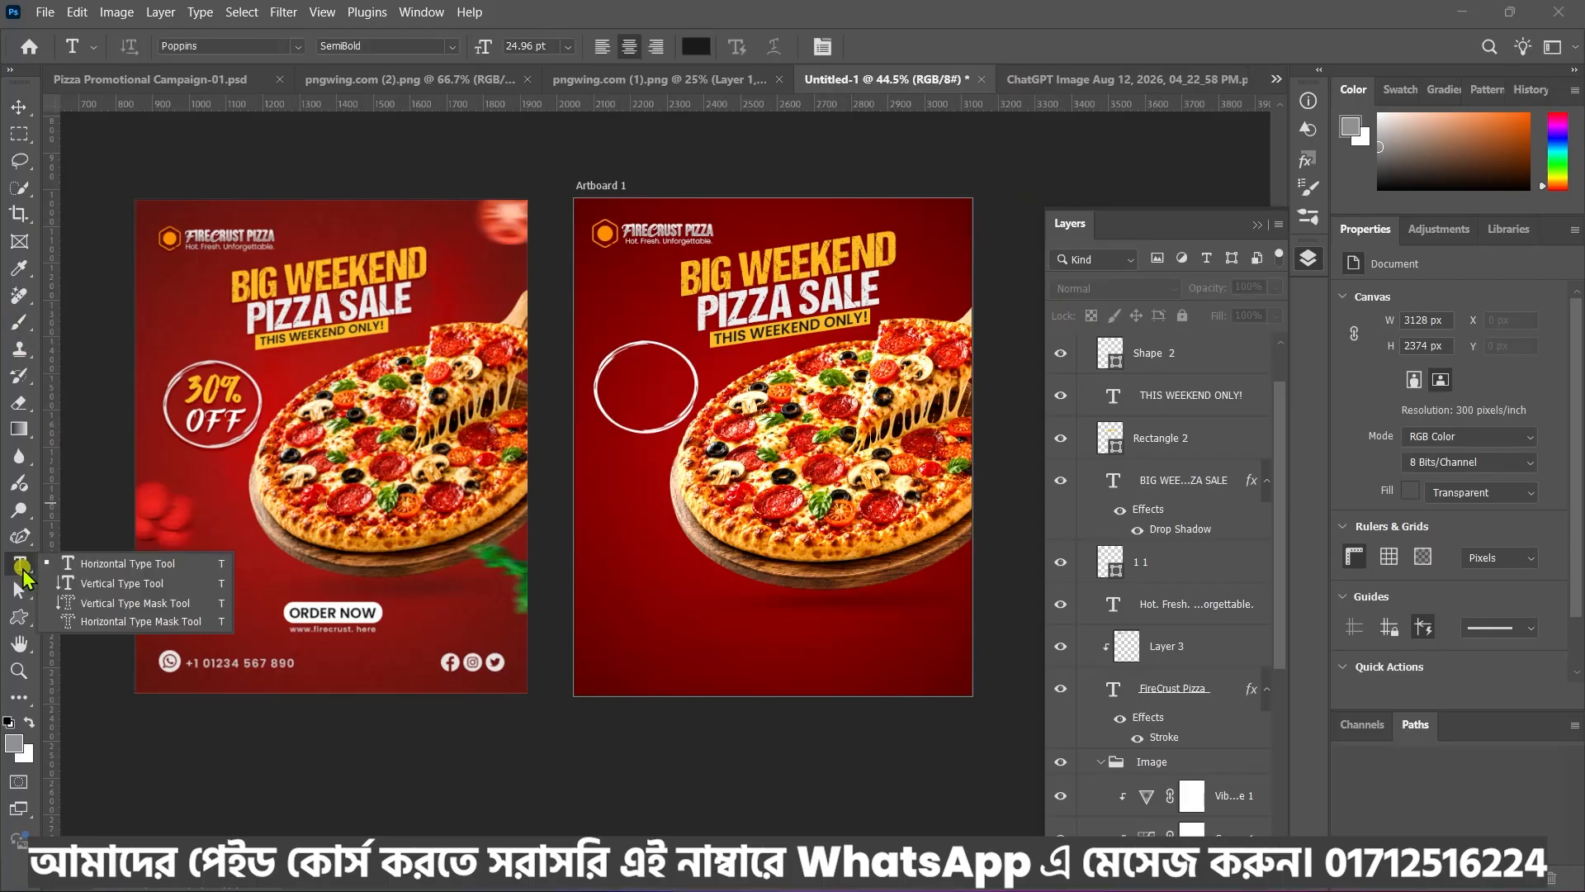
click(108, 569)
mouse_move(1098, 888)
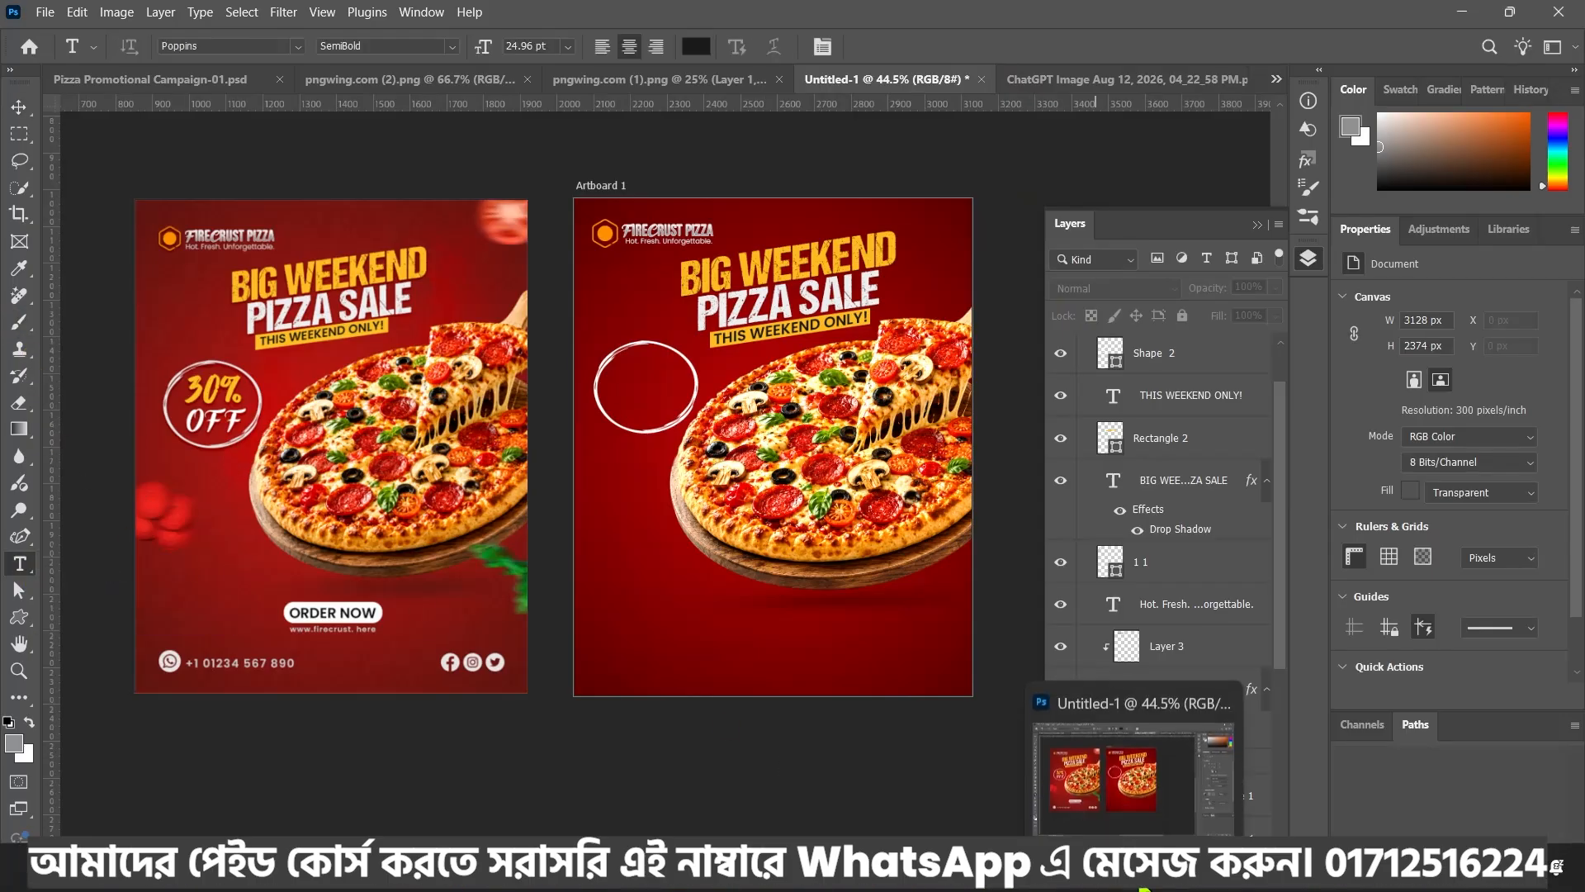
click(1088, 756)
drag(761, 467, 670, 467)
key(ctrl+c)
click(653, 462)
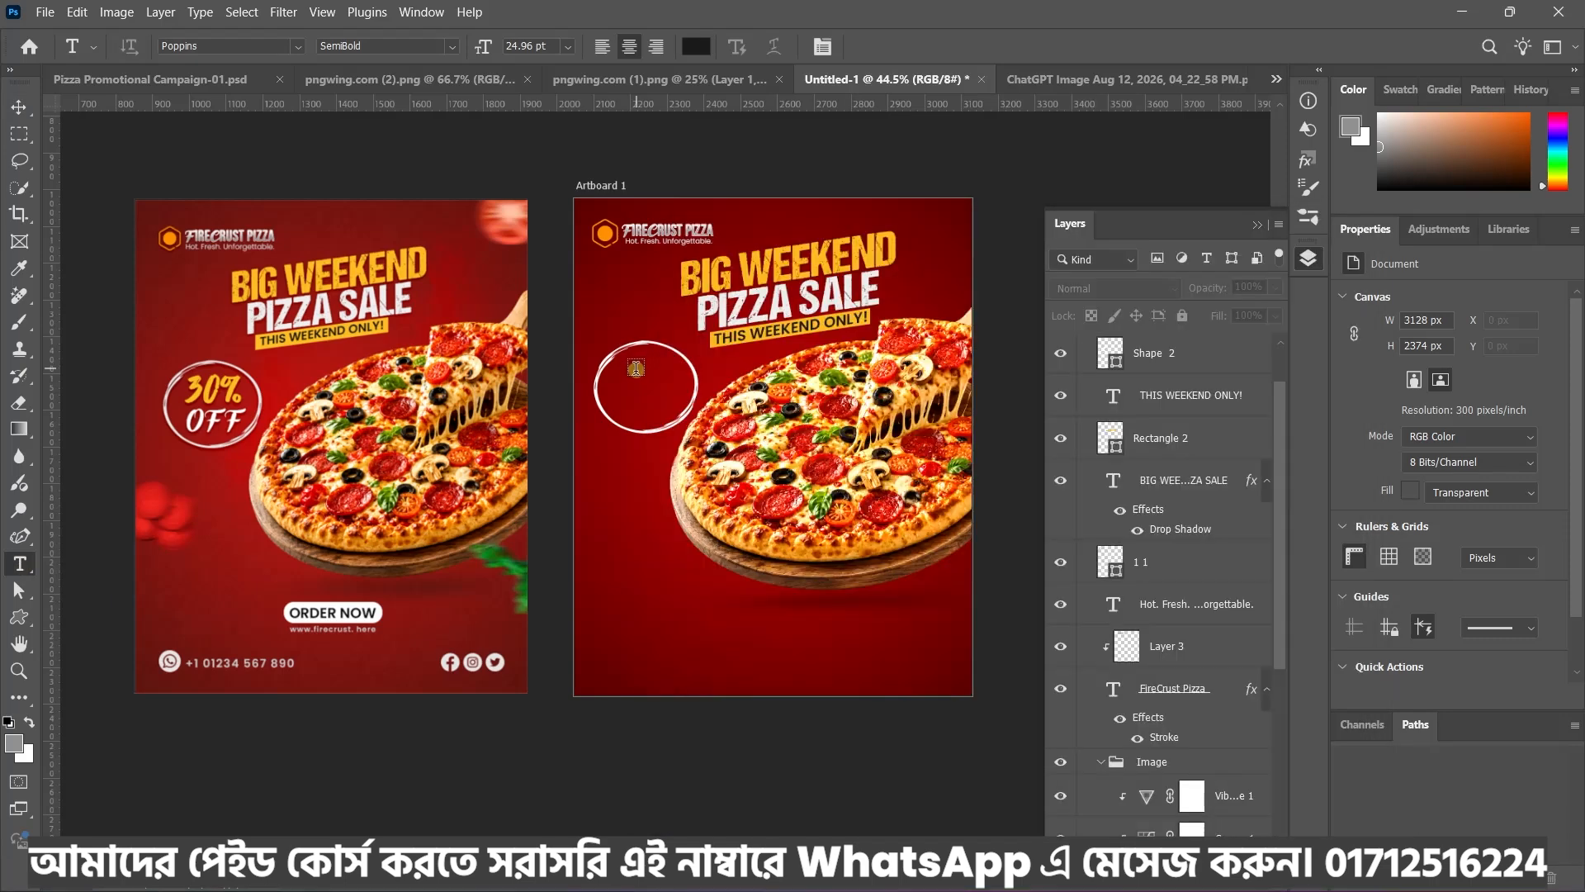
click(635, 371)
key(BackSpace)
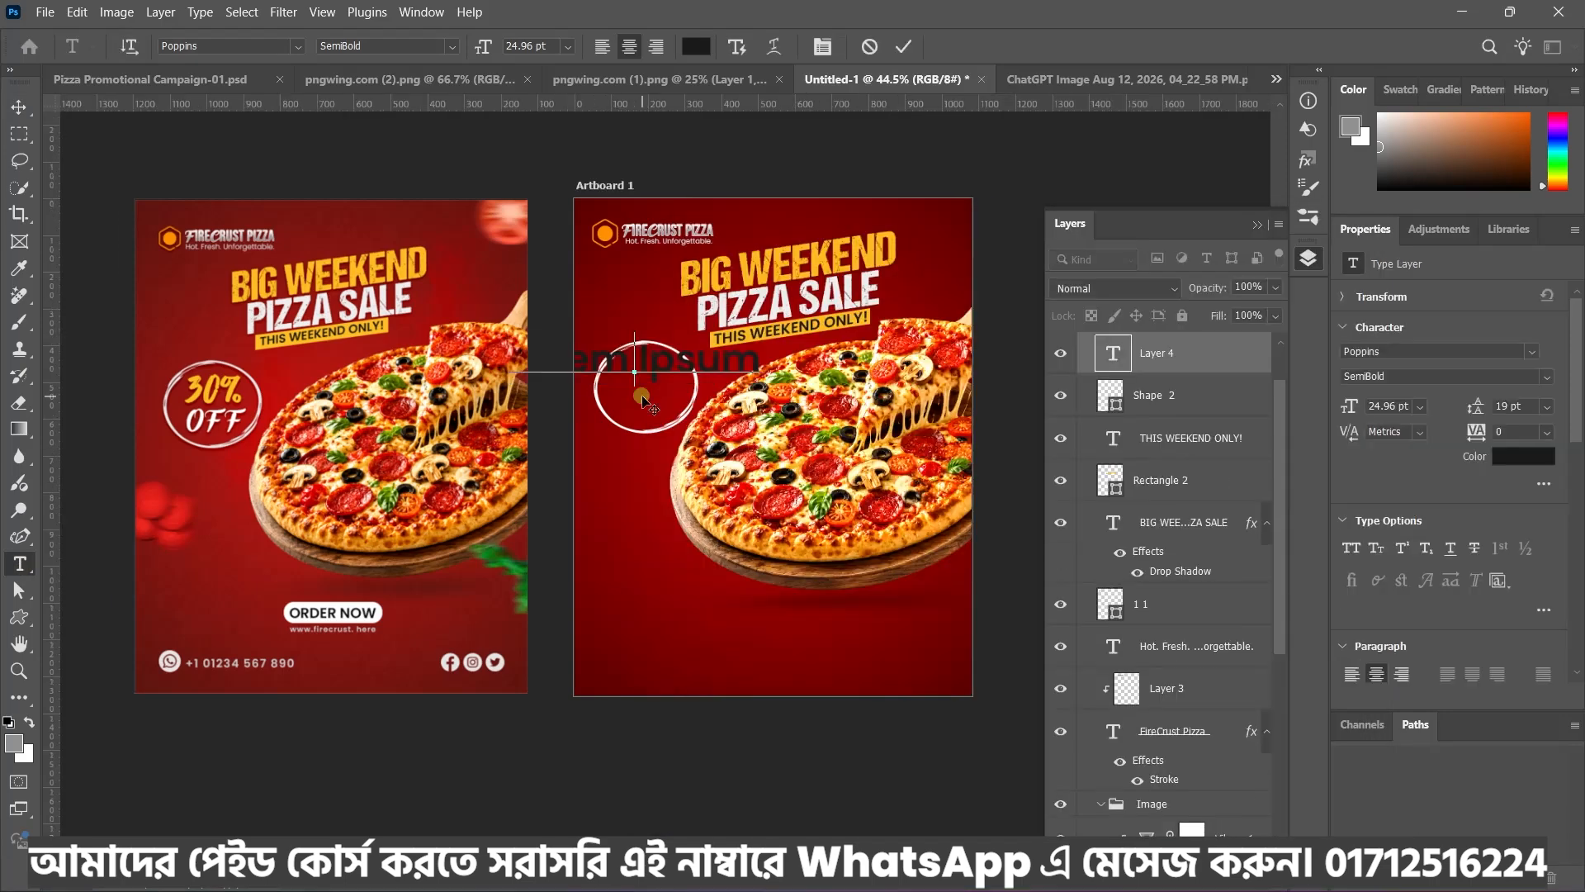
key(ctrl+v)
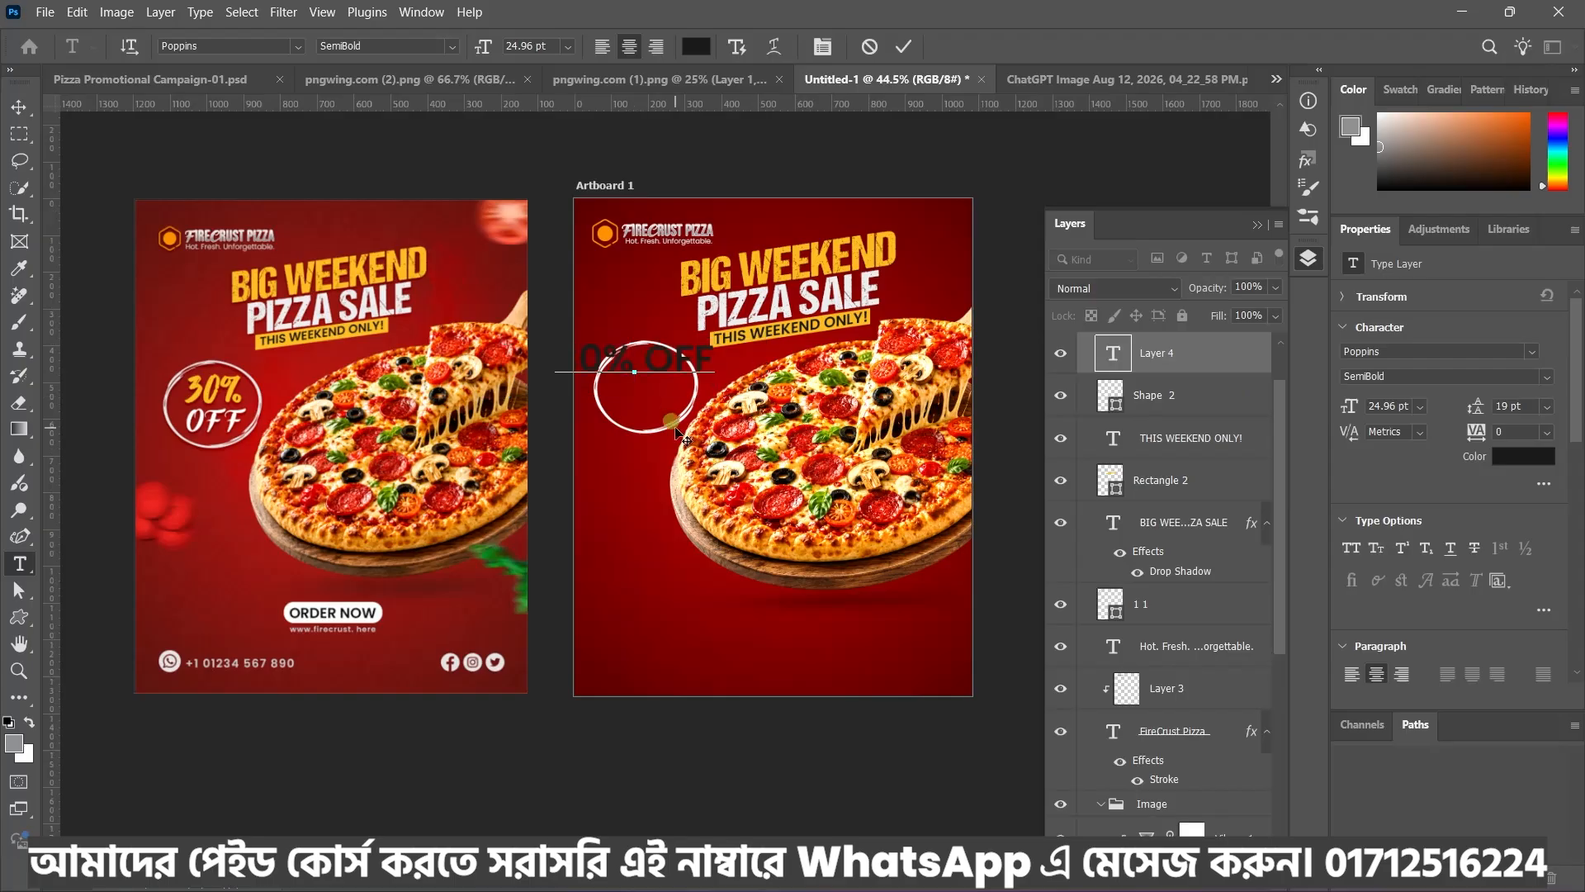
click(903, 46)
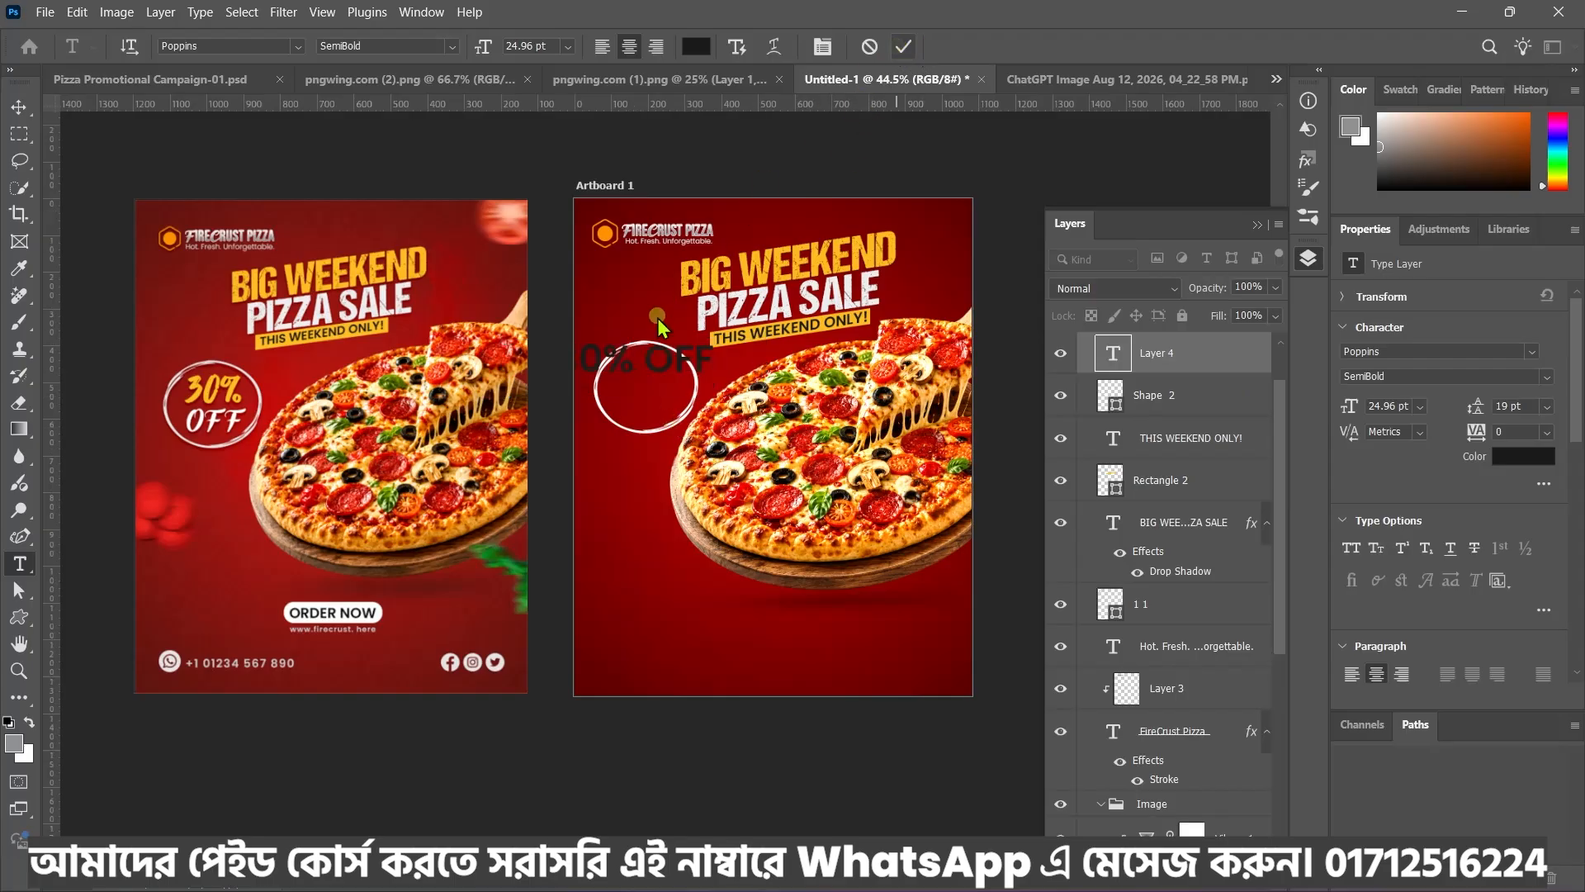
Move the 30% OFF text onto the ring and break it into two lines before OFF
click(22, 111)
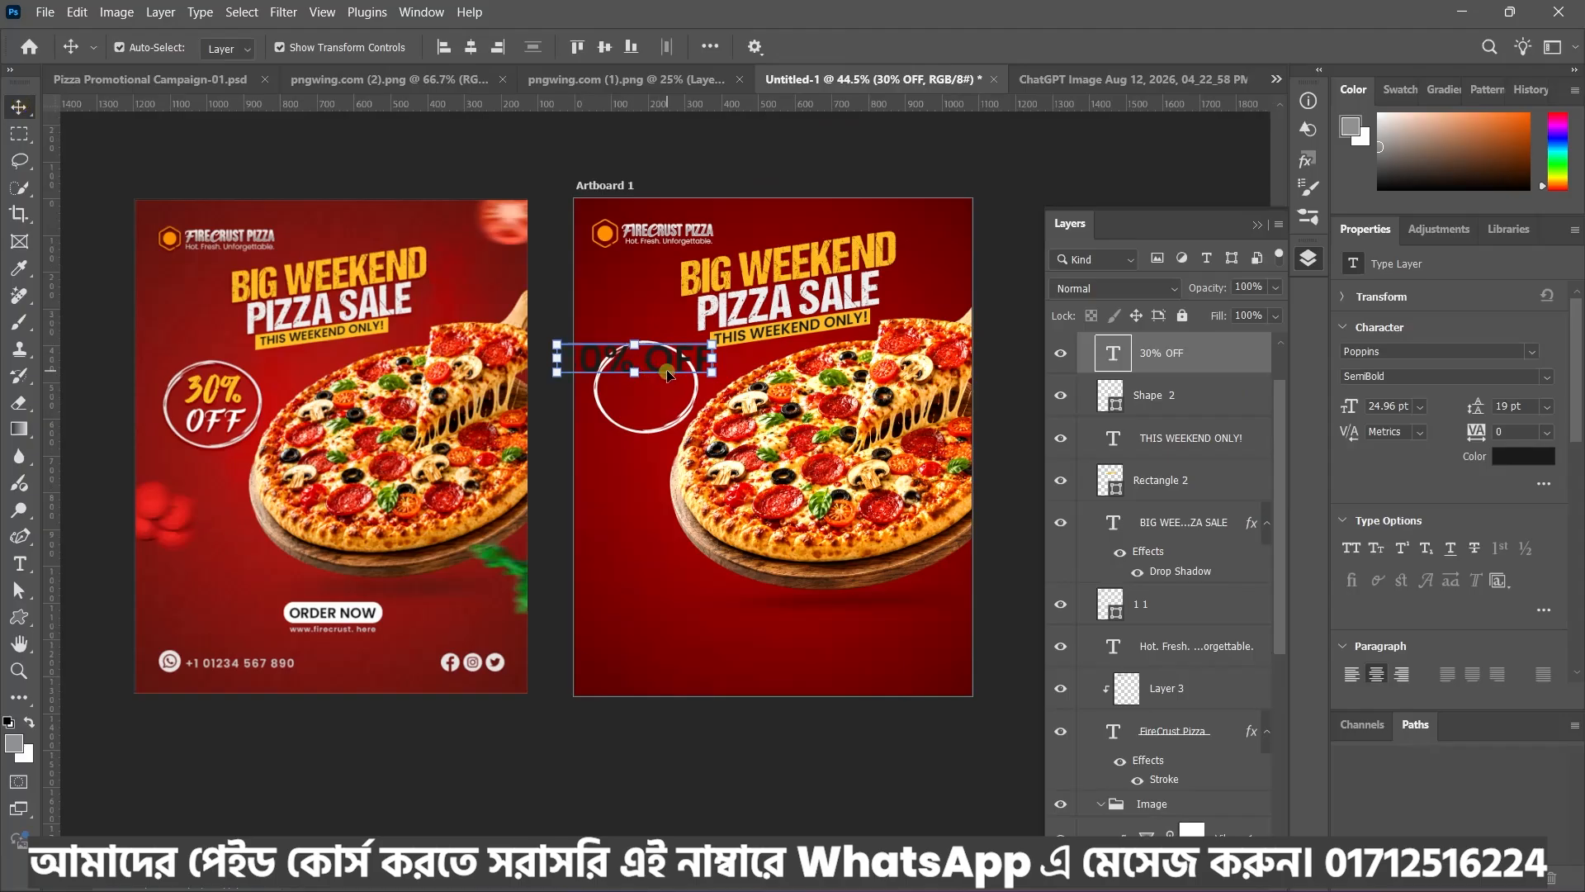
mouse_move(668, 374)
mouse_down()
mouse_move(711, 370)
mouse_move(696, 385)
mouse_up()
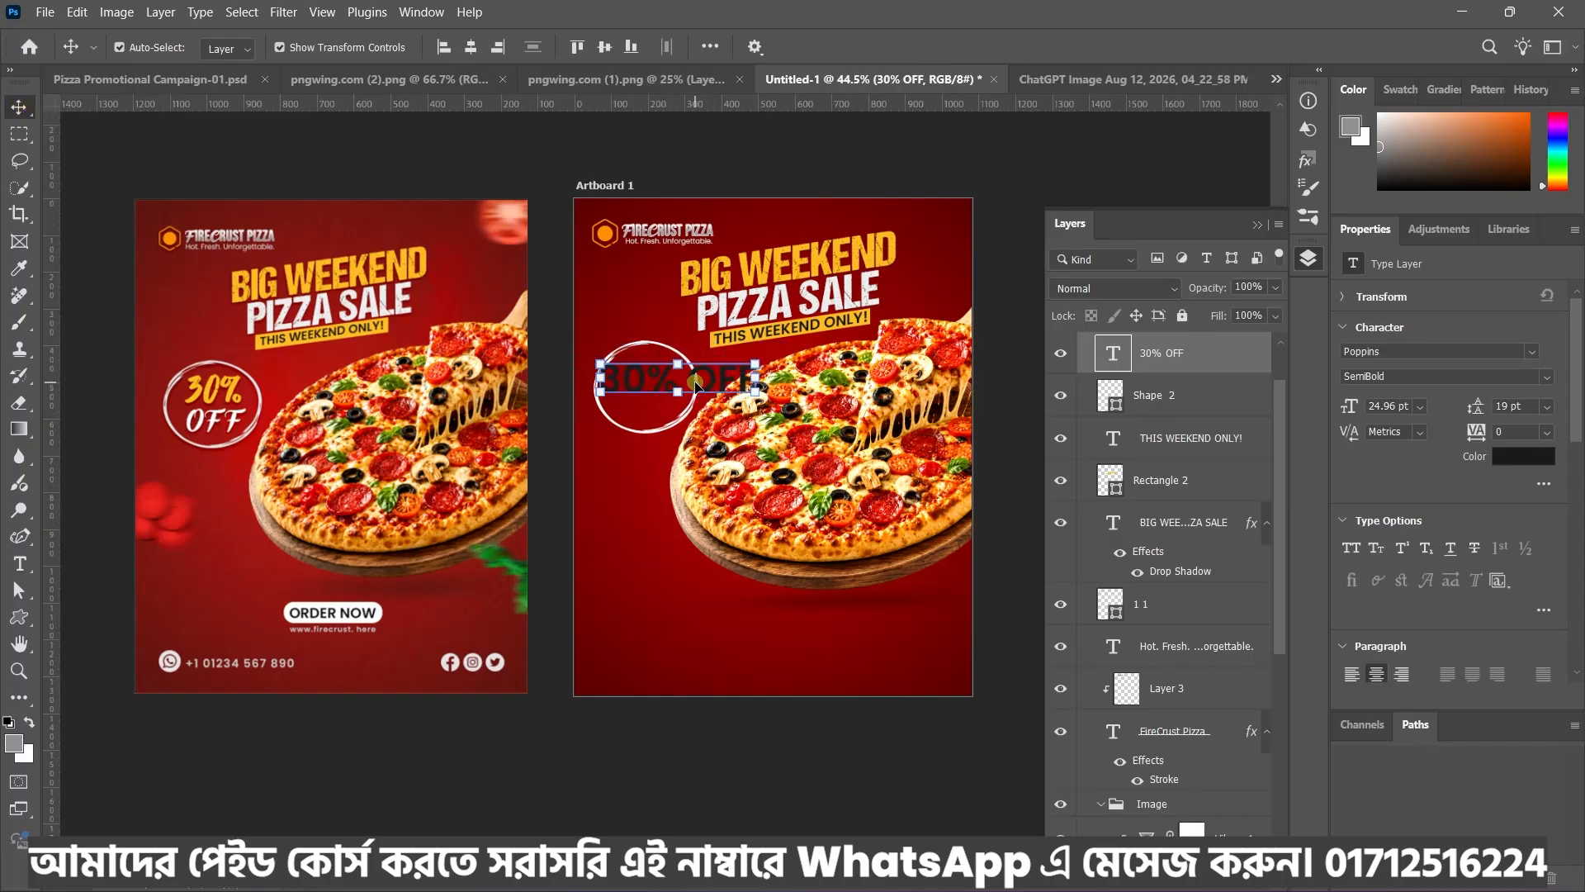
double_click(694, 383)
click(692, 380)
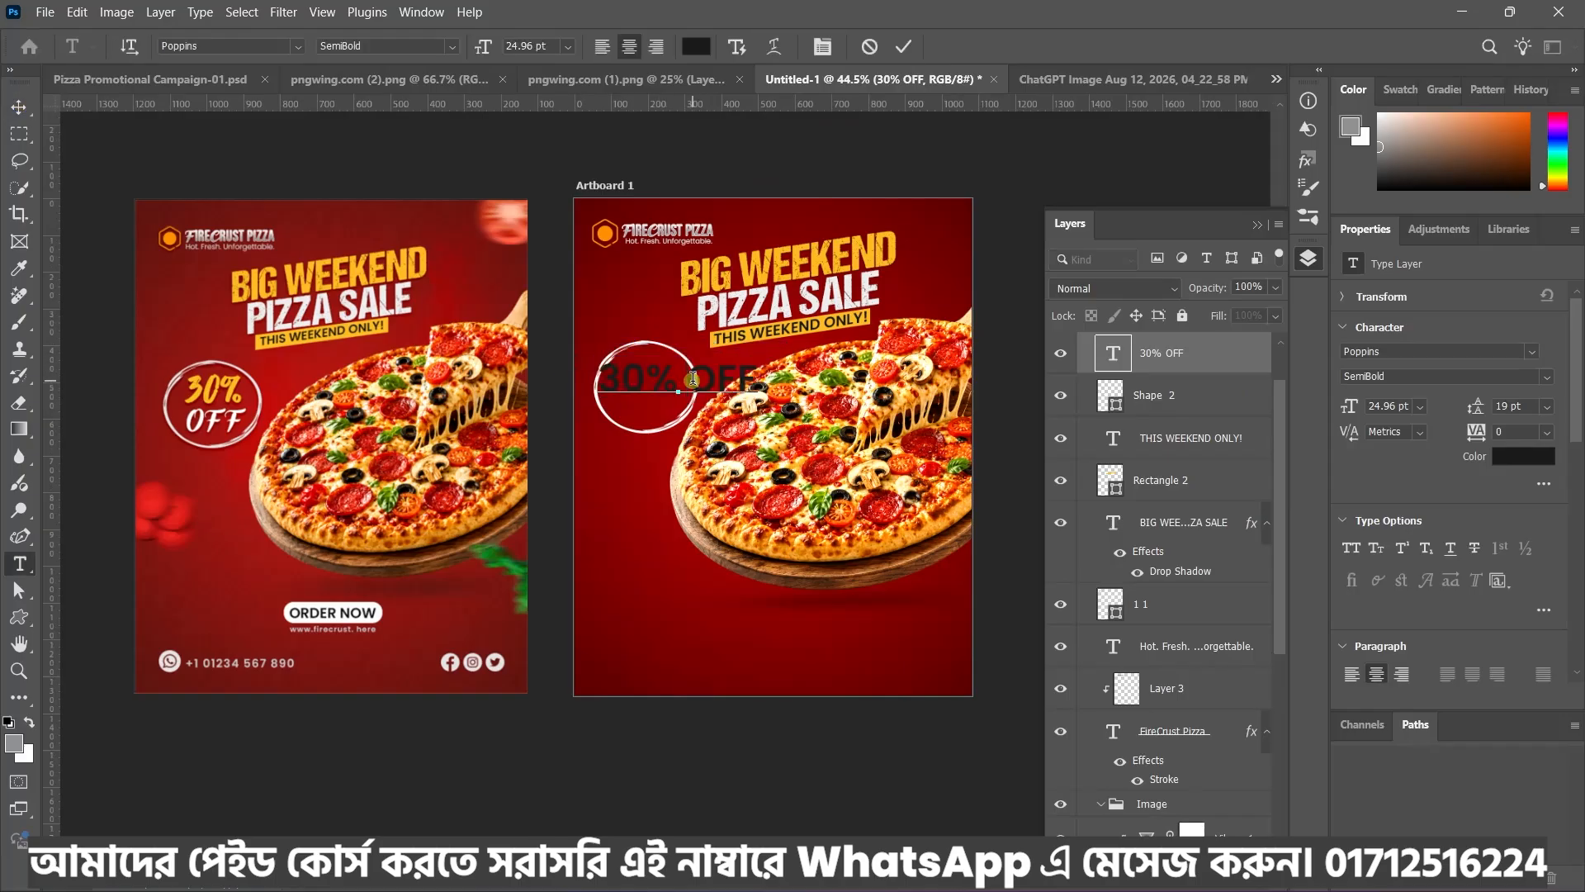
key(Return)
key(ctrl+Return)
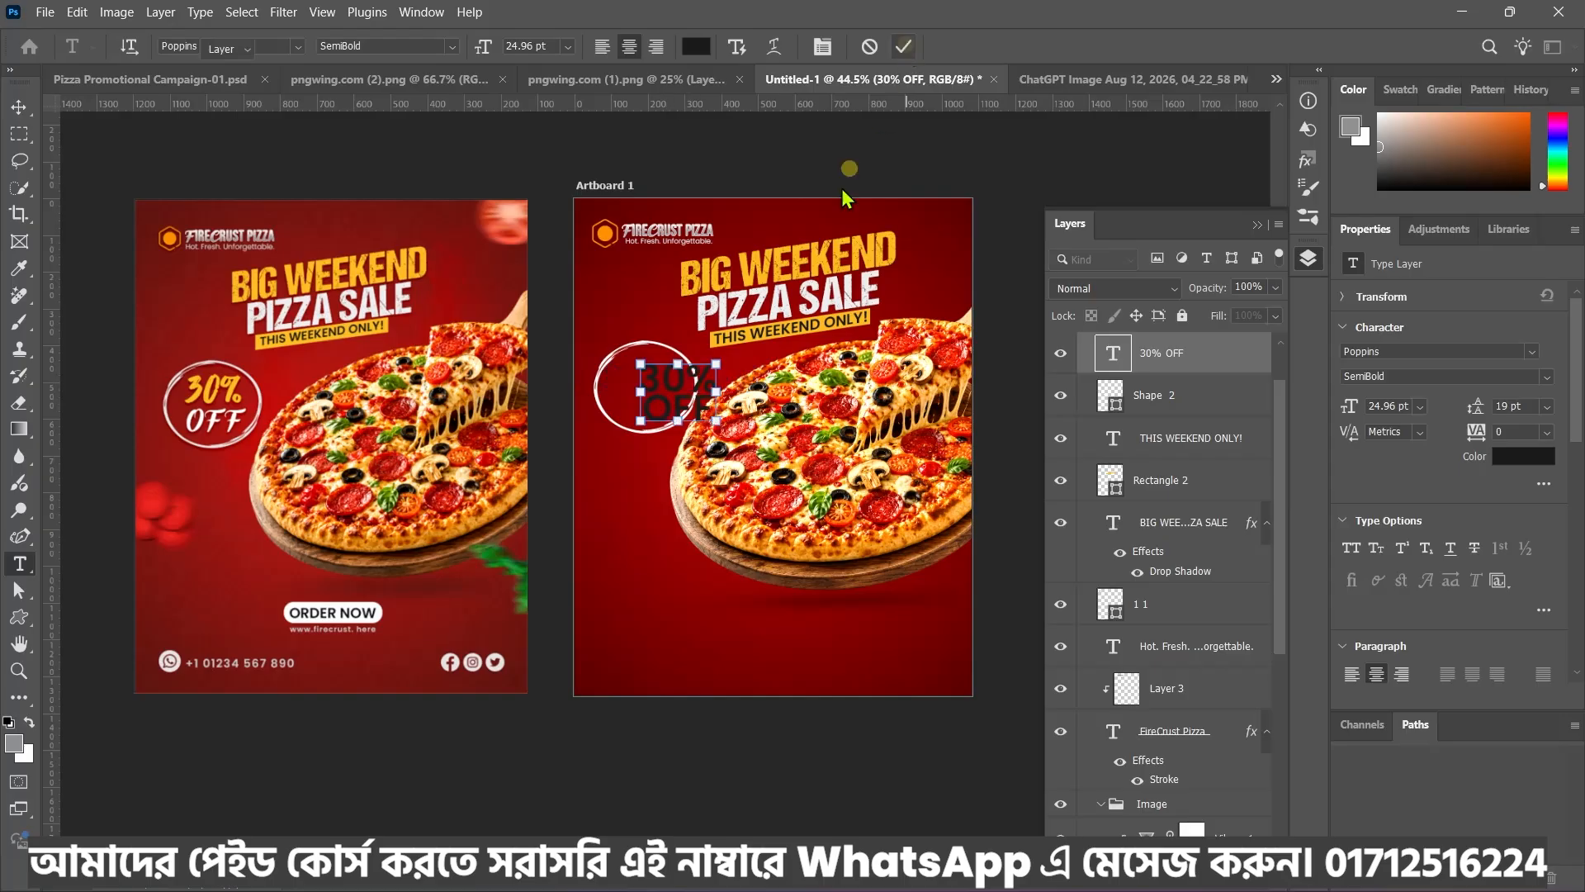
Scale the two-line 30% OFF text to about 87.5% and position it inside the ring
key(v)
mouse_move(675, 394)
mouse_down()
mouse_move(648, 389)
mouse_move(688, 413)
mouse_move(664, 403)
mouse_up()
key(ctrl+t)
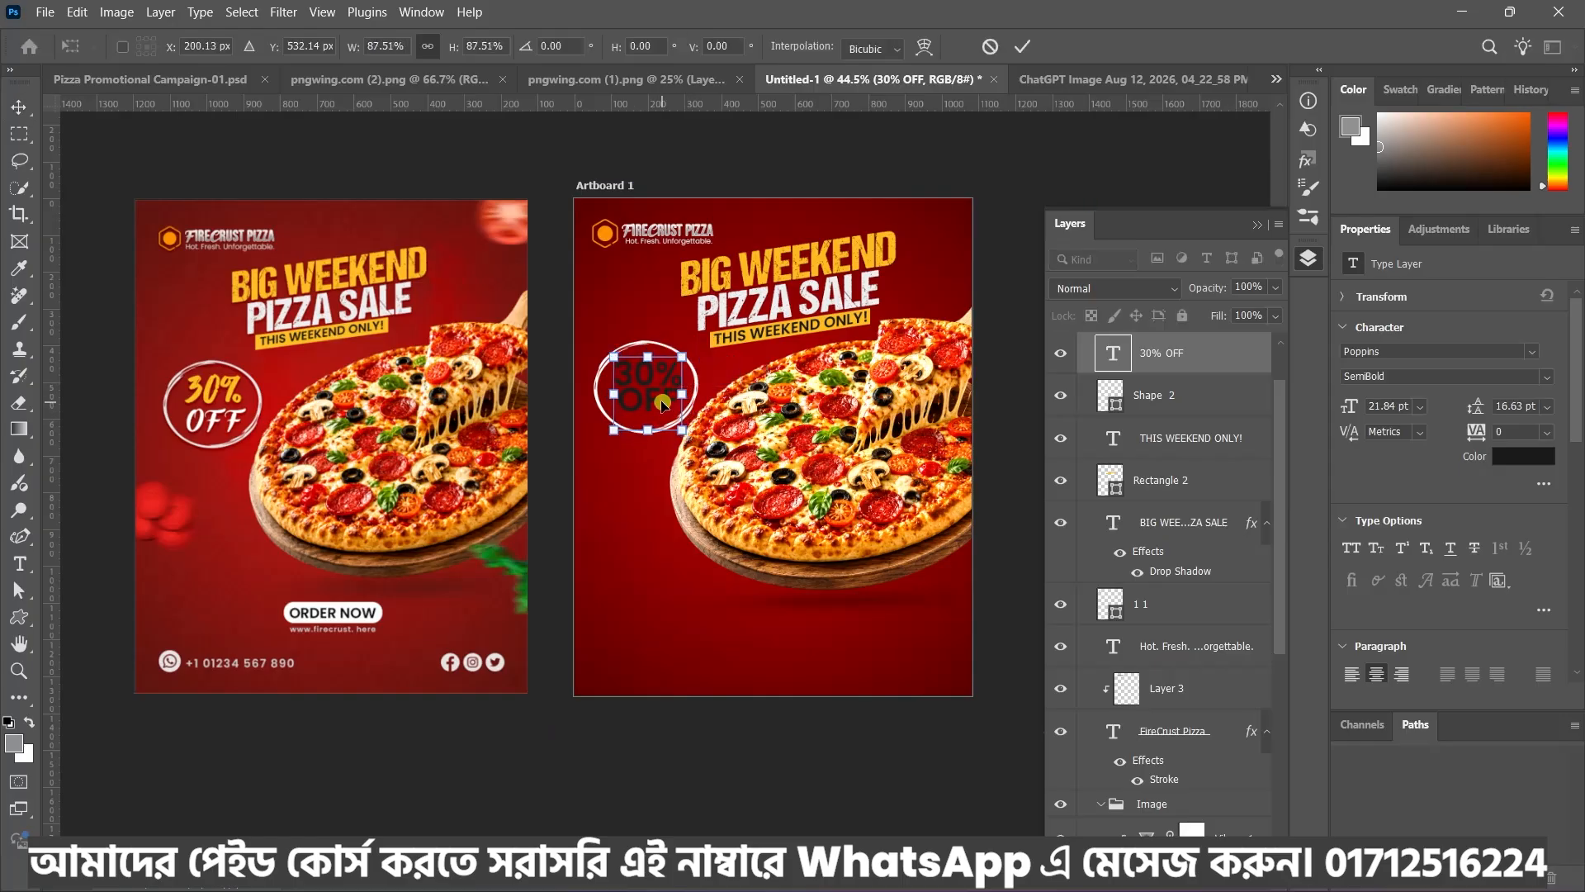
click(1023, 46)
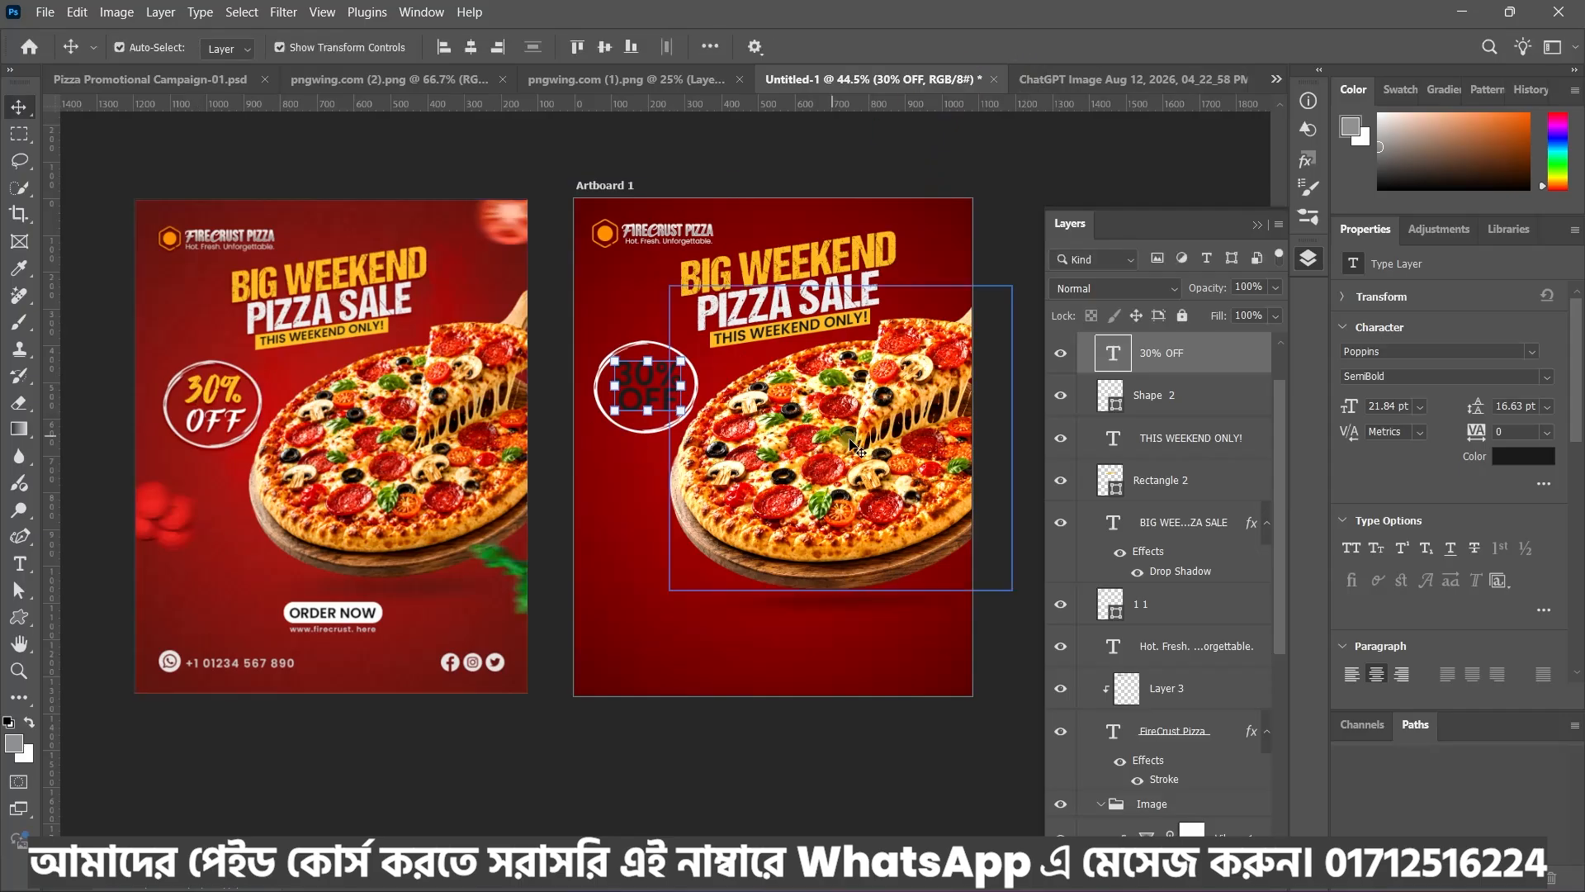
Color 30% with the headline's yellow, #fdba20, and set the badge text in the Fake Serif font
drag(611, 371, 724, 370)
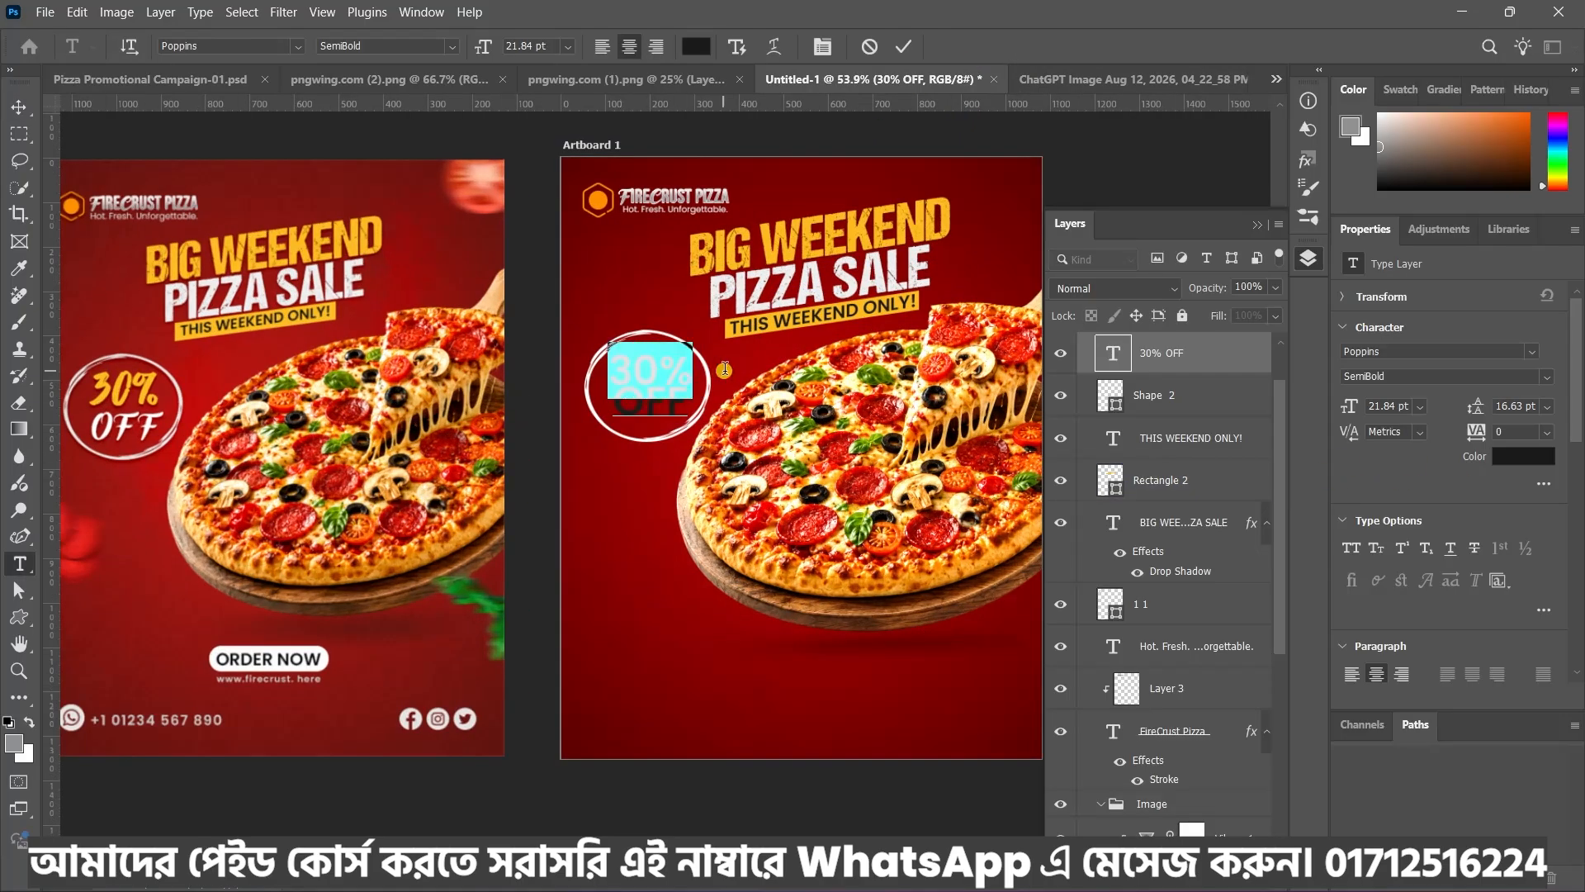
click(1524, 455)
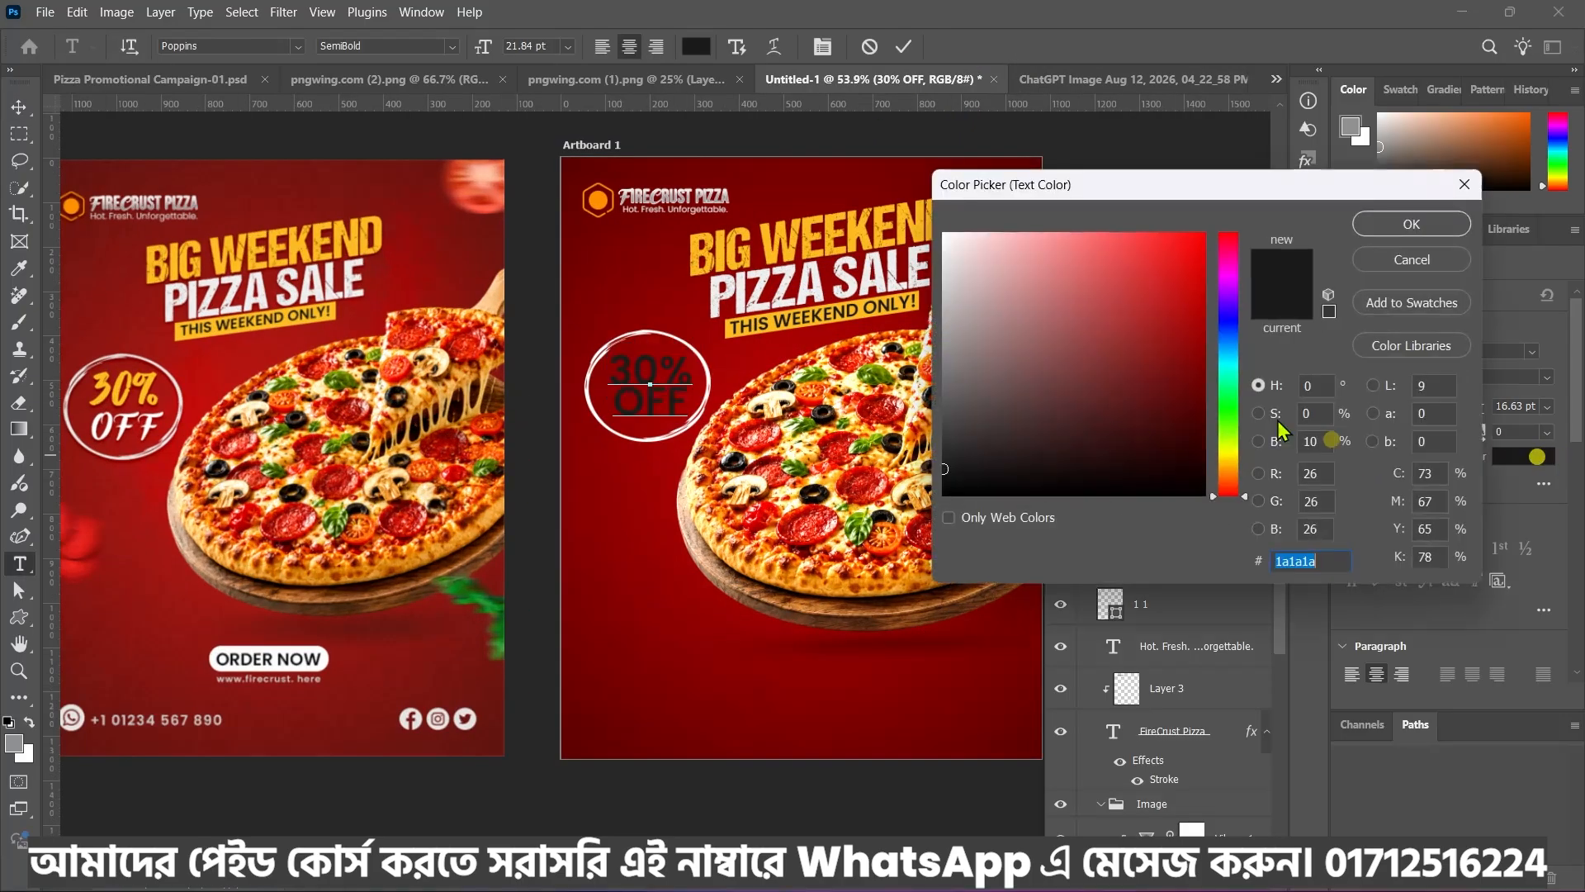
click(730, 254)
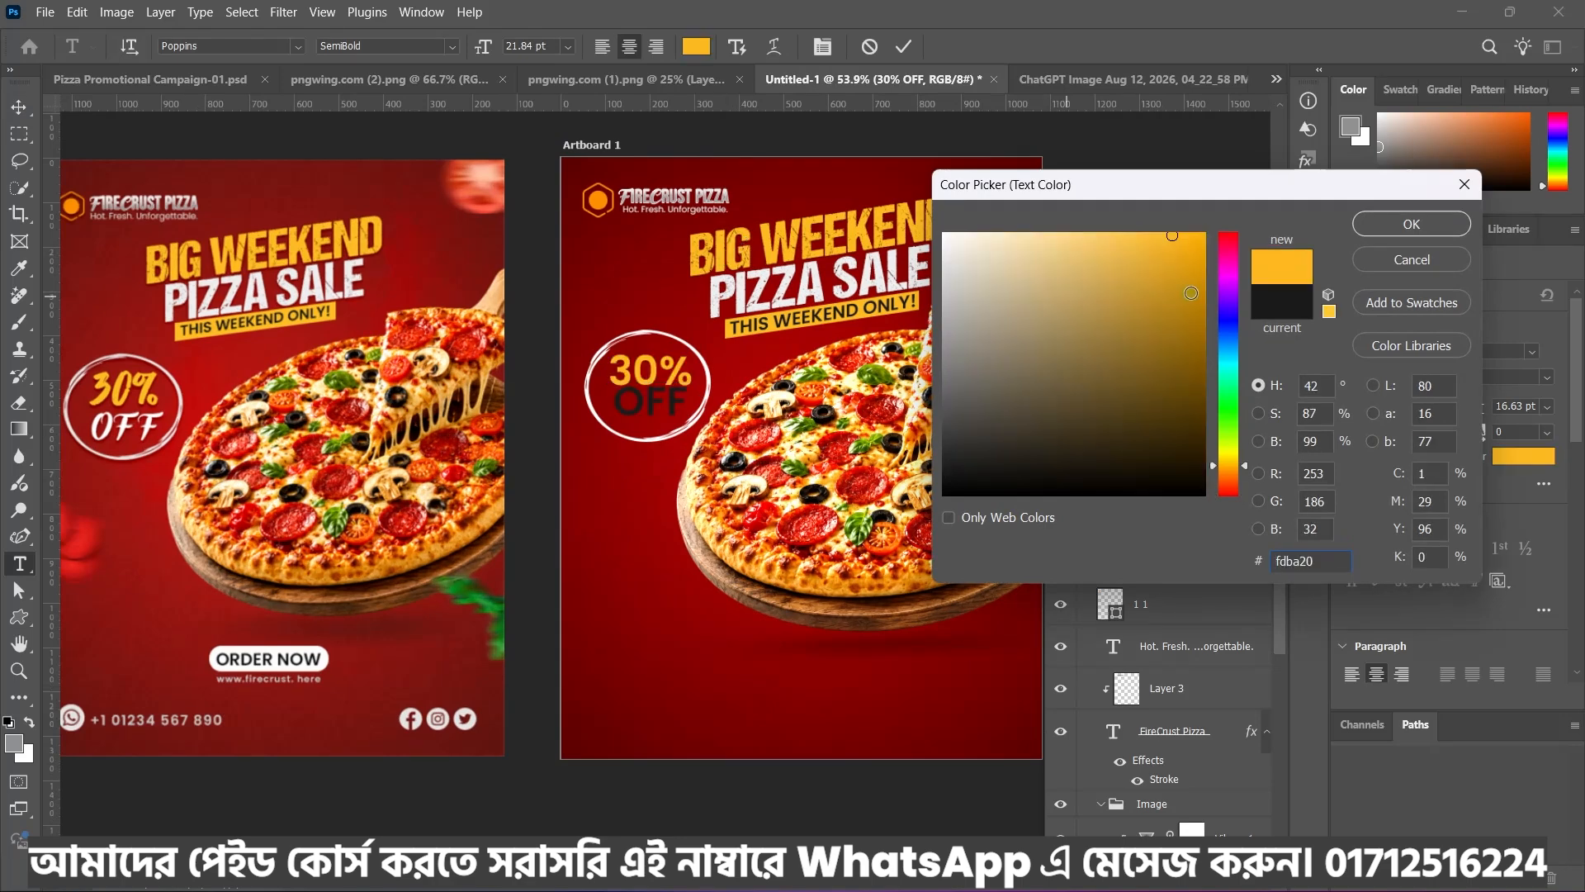
click(1411, 224)
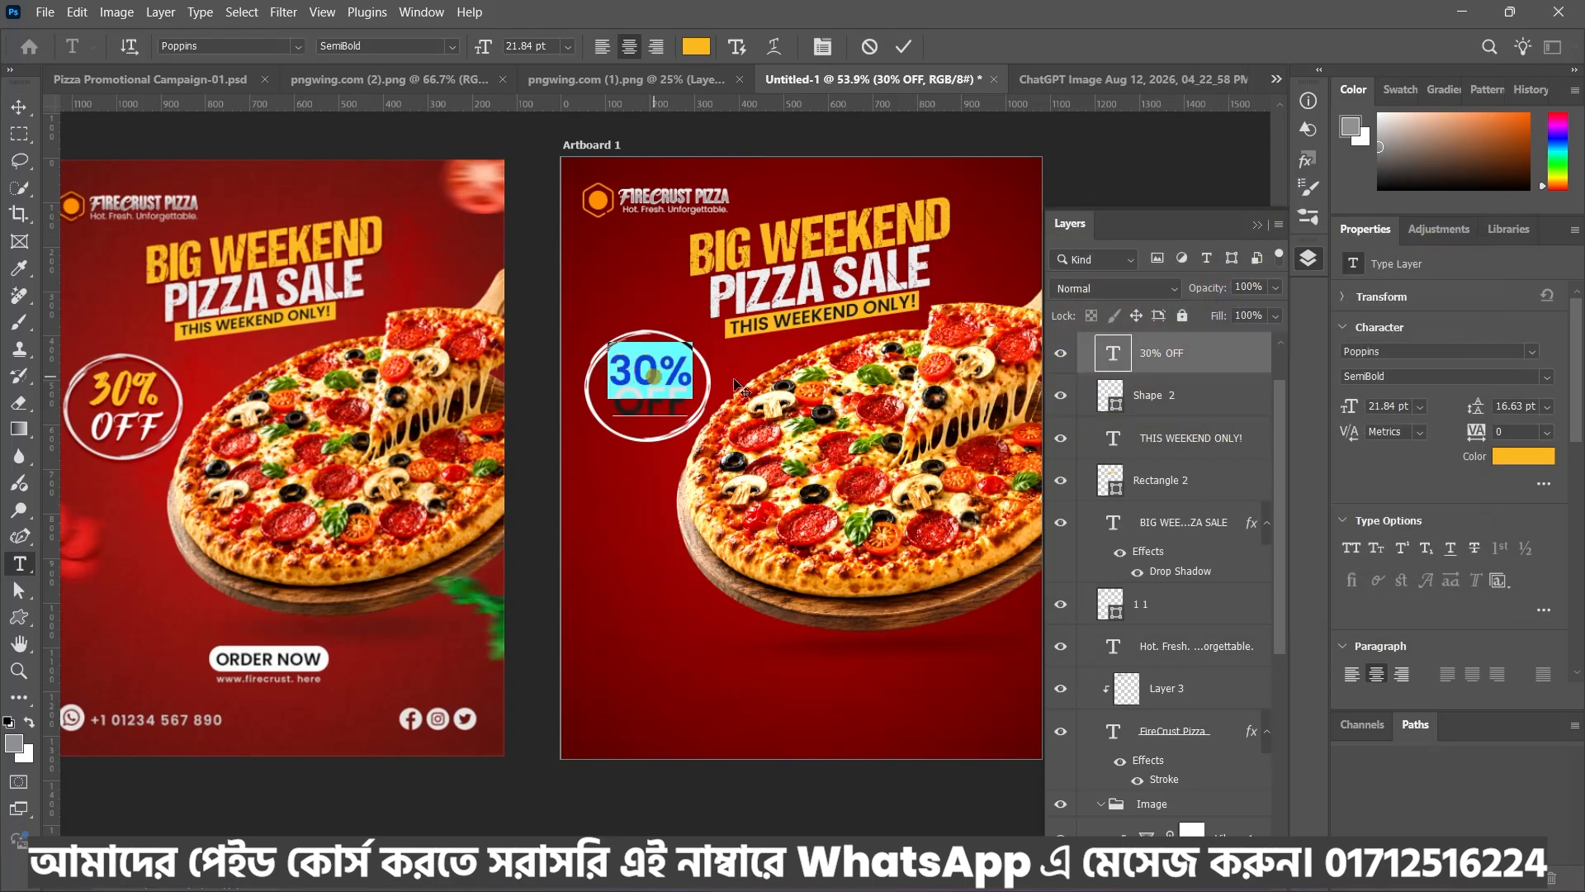
click(1534, 355)
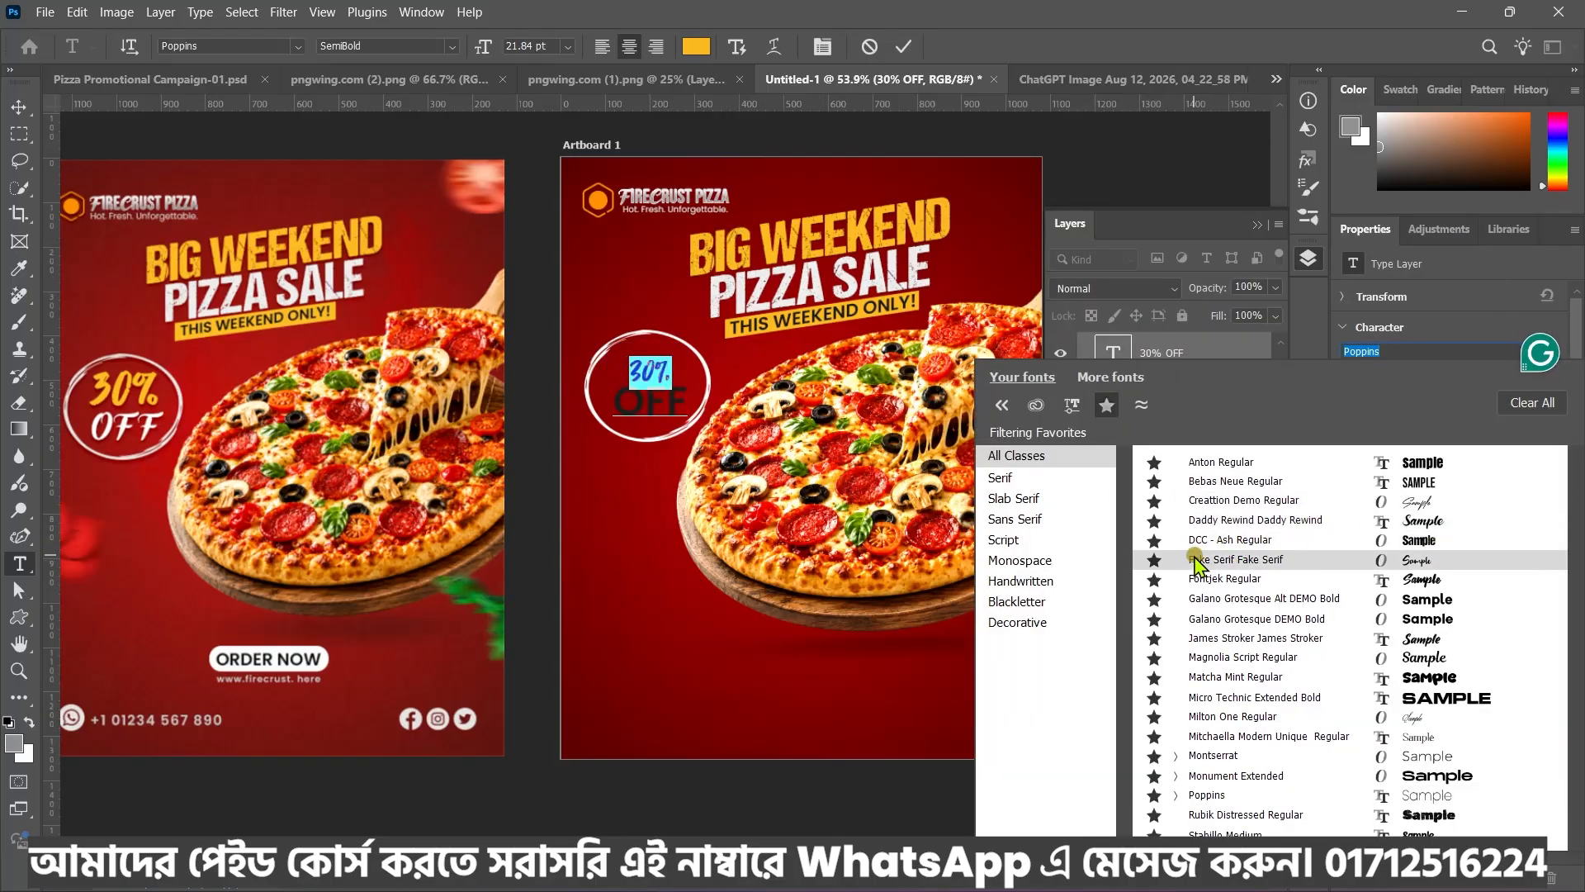
click(1199, 561)
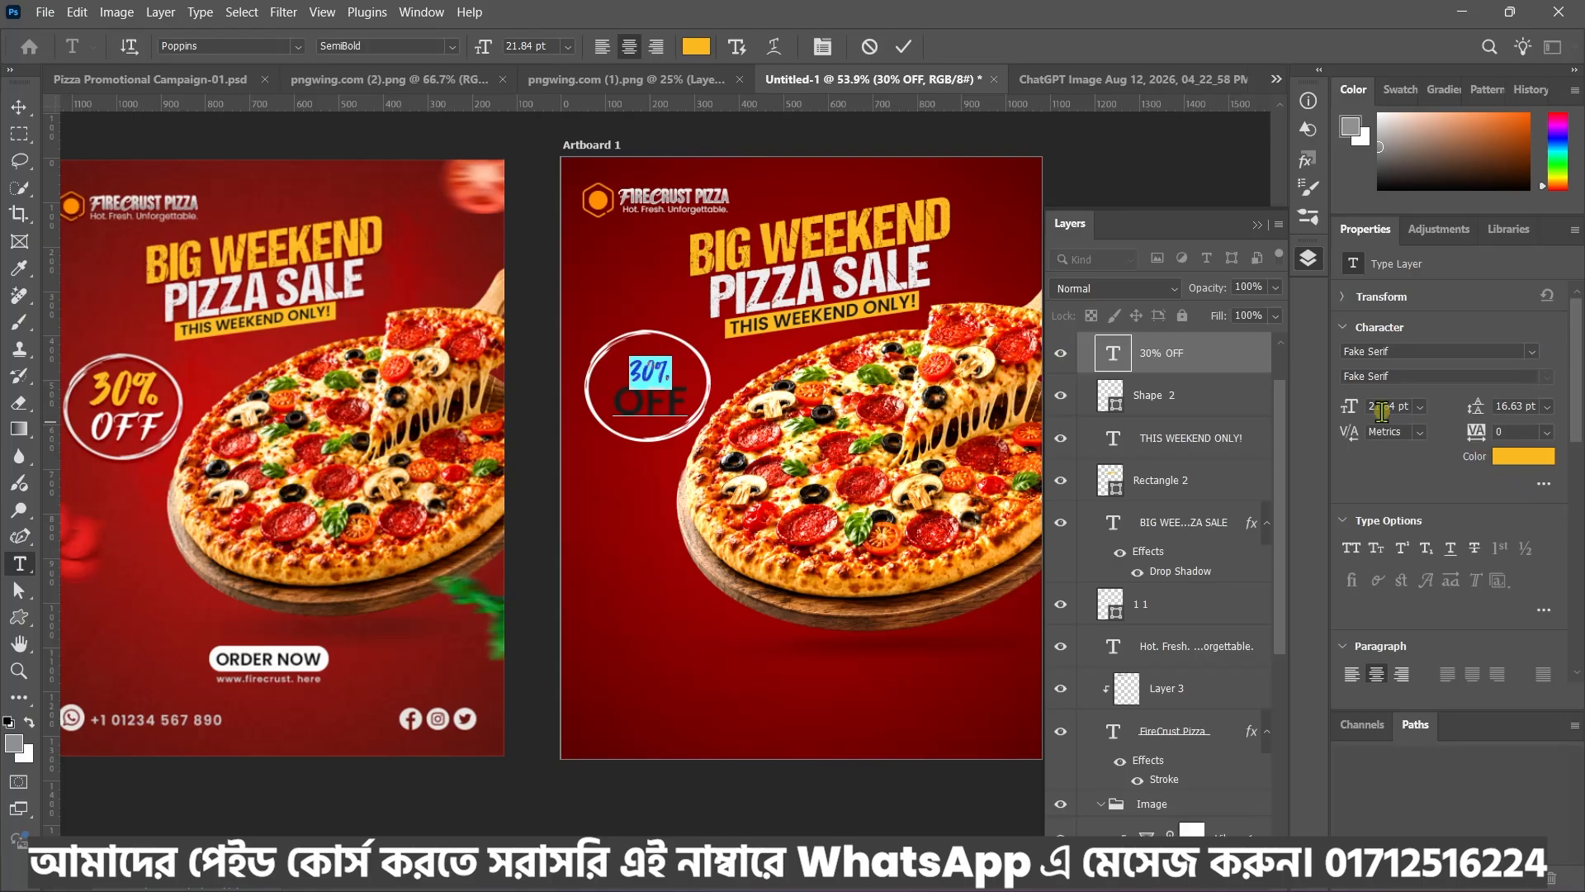
key(ctrl+Return)
Enlarge the 30% OFF text proportionally to about 120% so it fills the ring
key(ctrl+t)
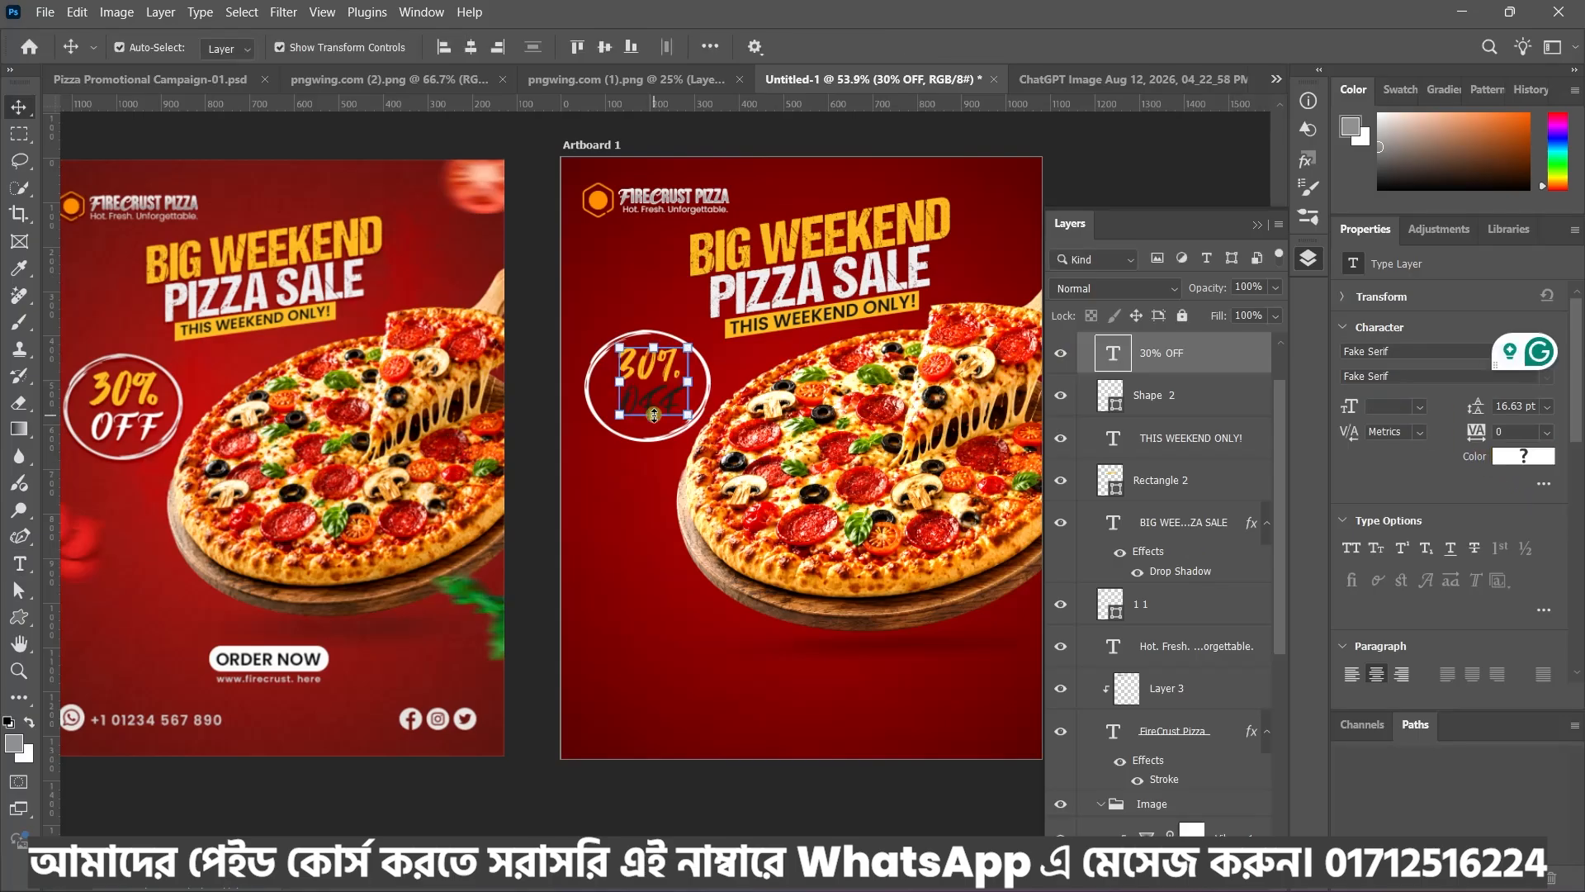
drag(652, 417, 652, 428)
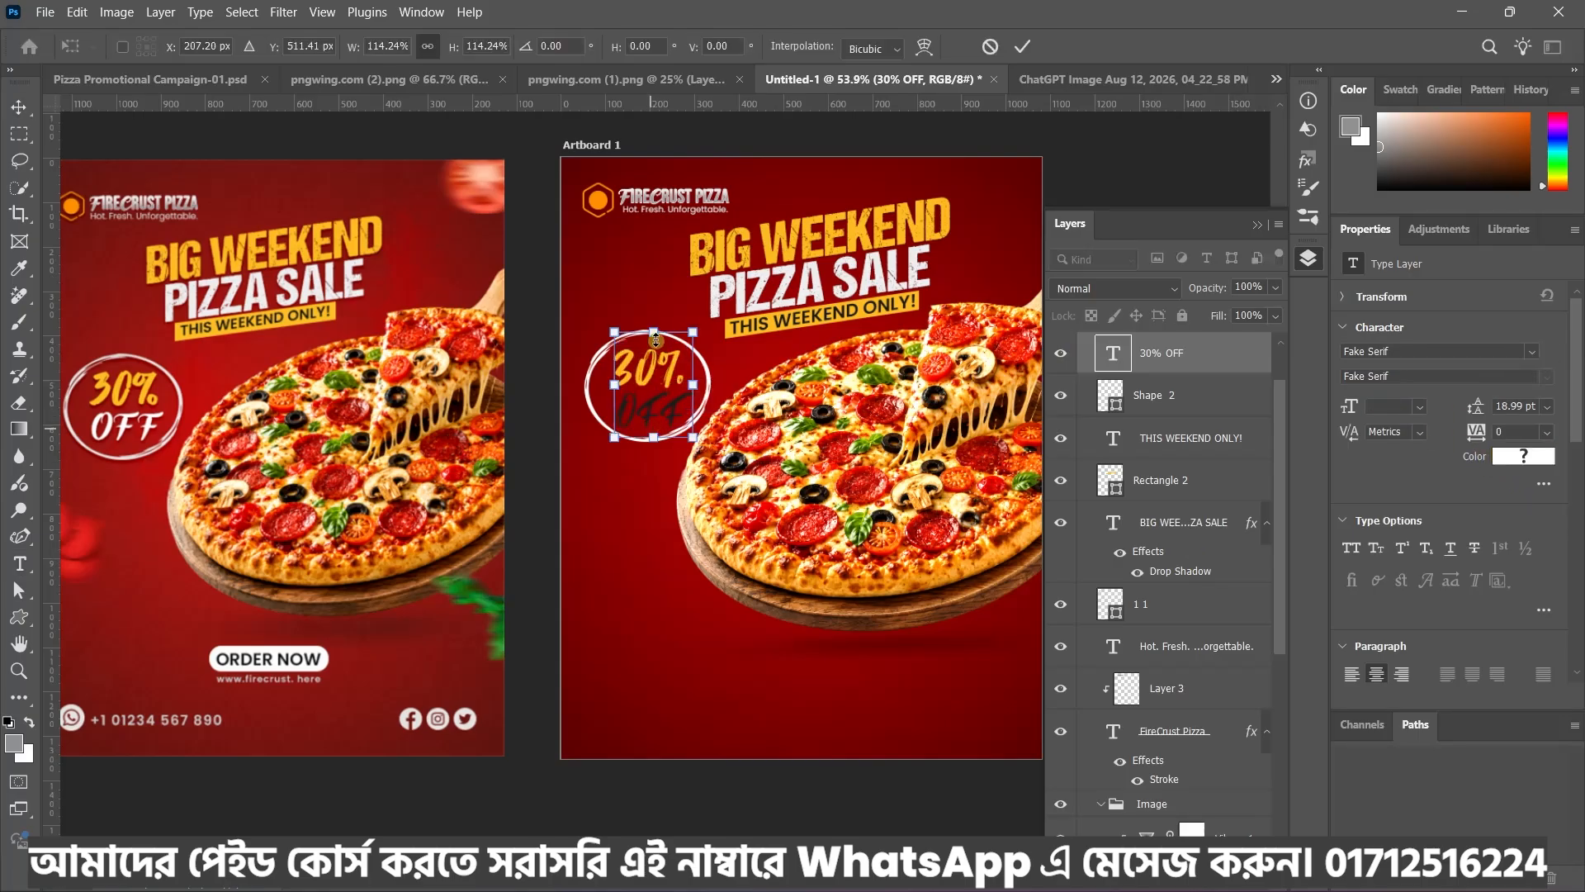
drag(654, 335, 654, 327)
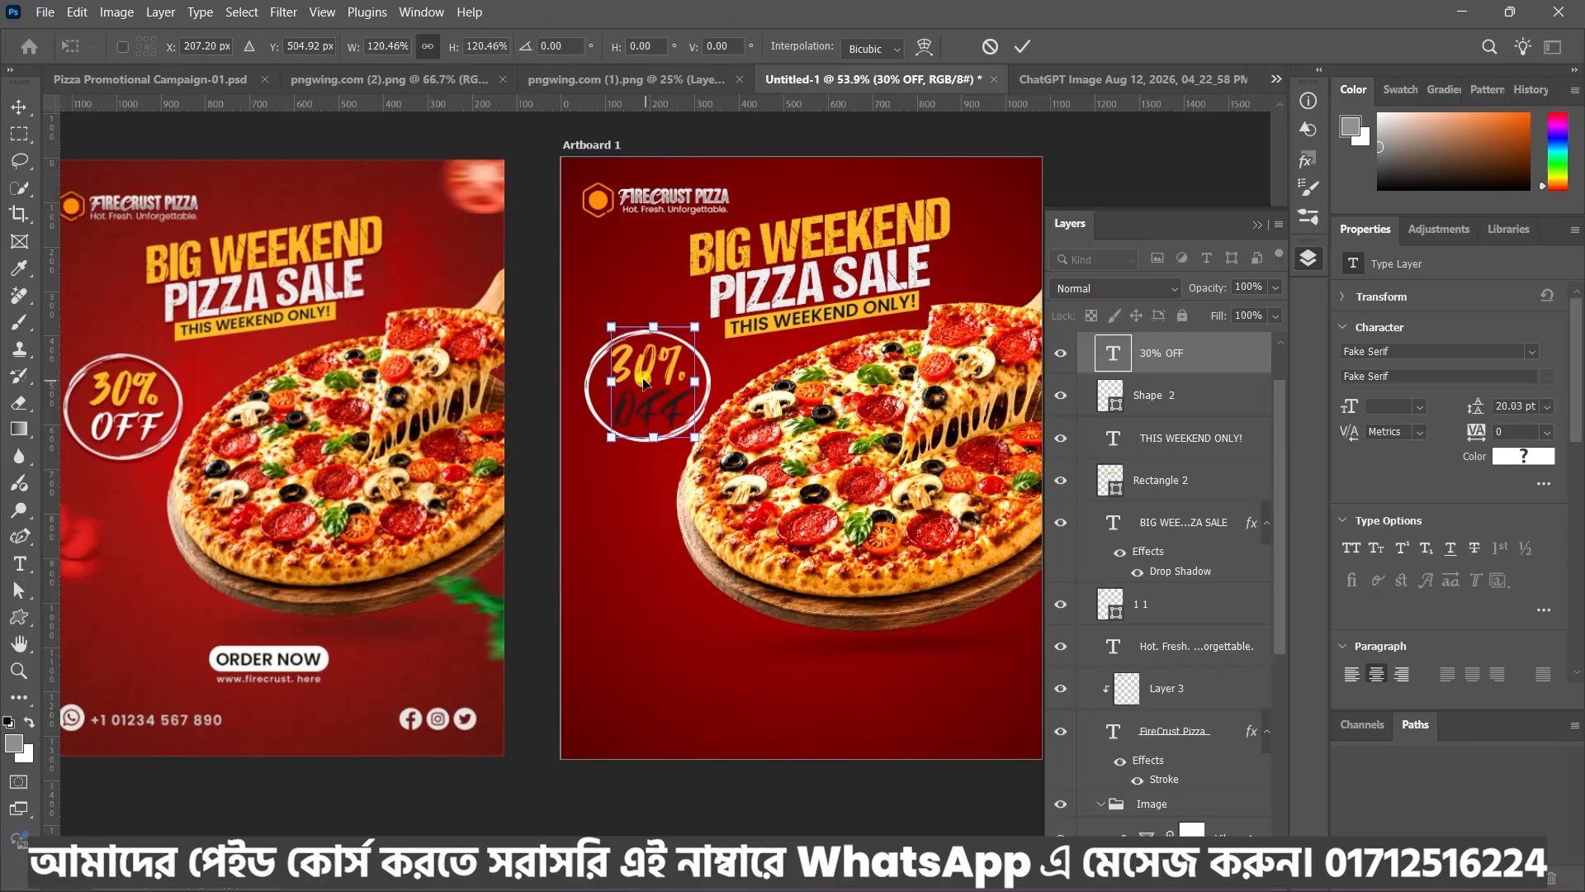
key(Return)
Keep the enlarged badge text's size and color the word OFF white
click(632, 406)
double_click(628, 406)
double_click(650, 408)
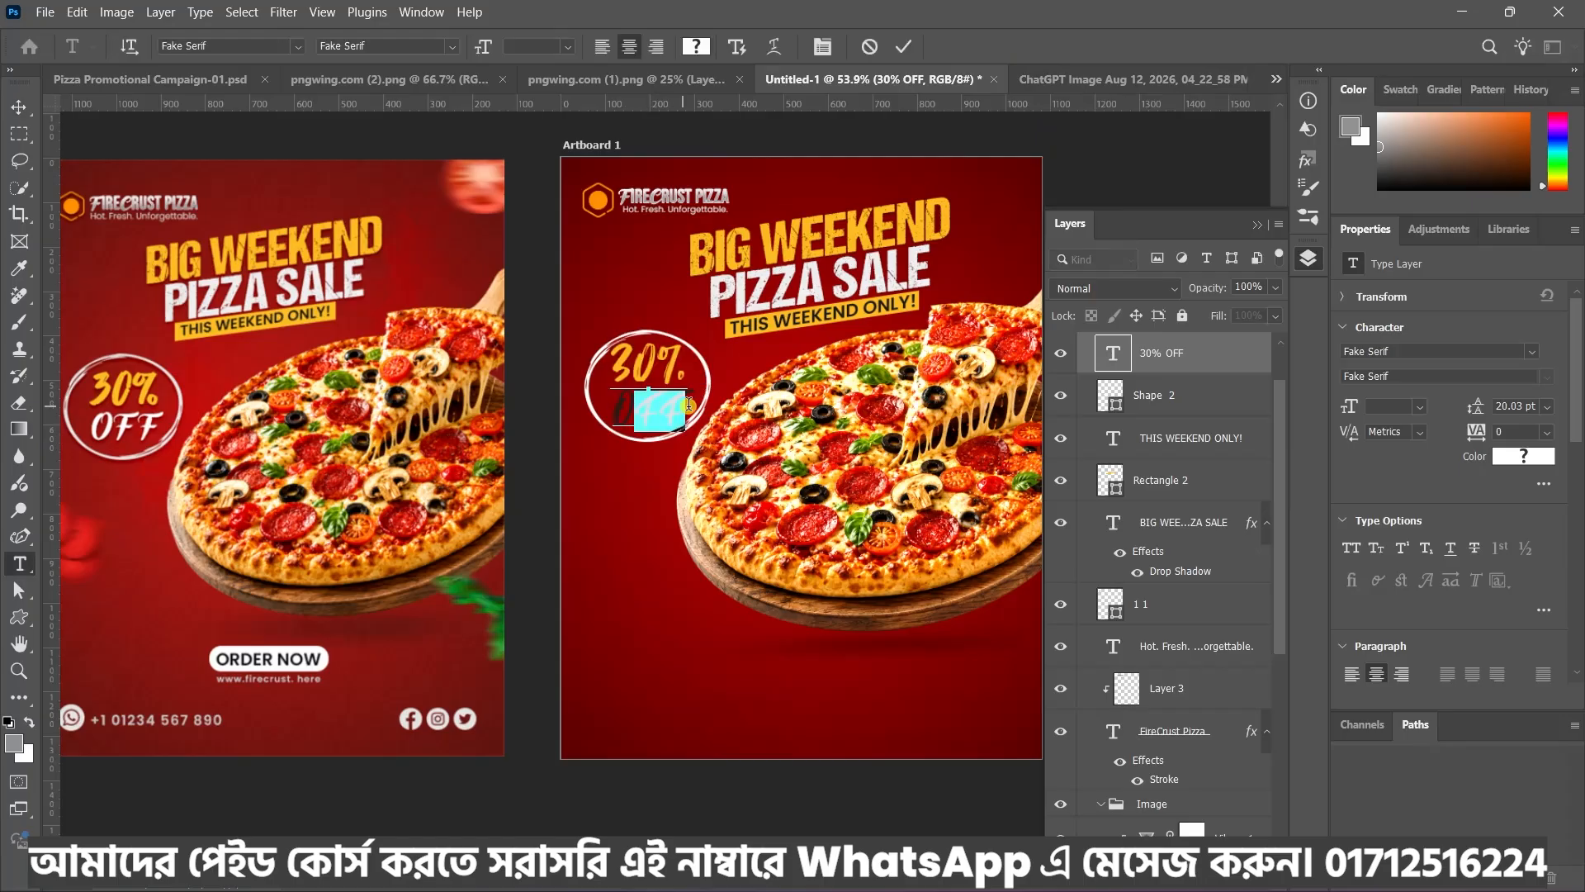
click(904, 47)
Set the word OFF in the badge to the Daddy Rewind font at 22 pt
scroll(747, 418, down, 3)
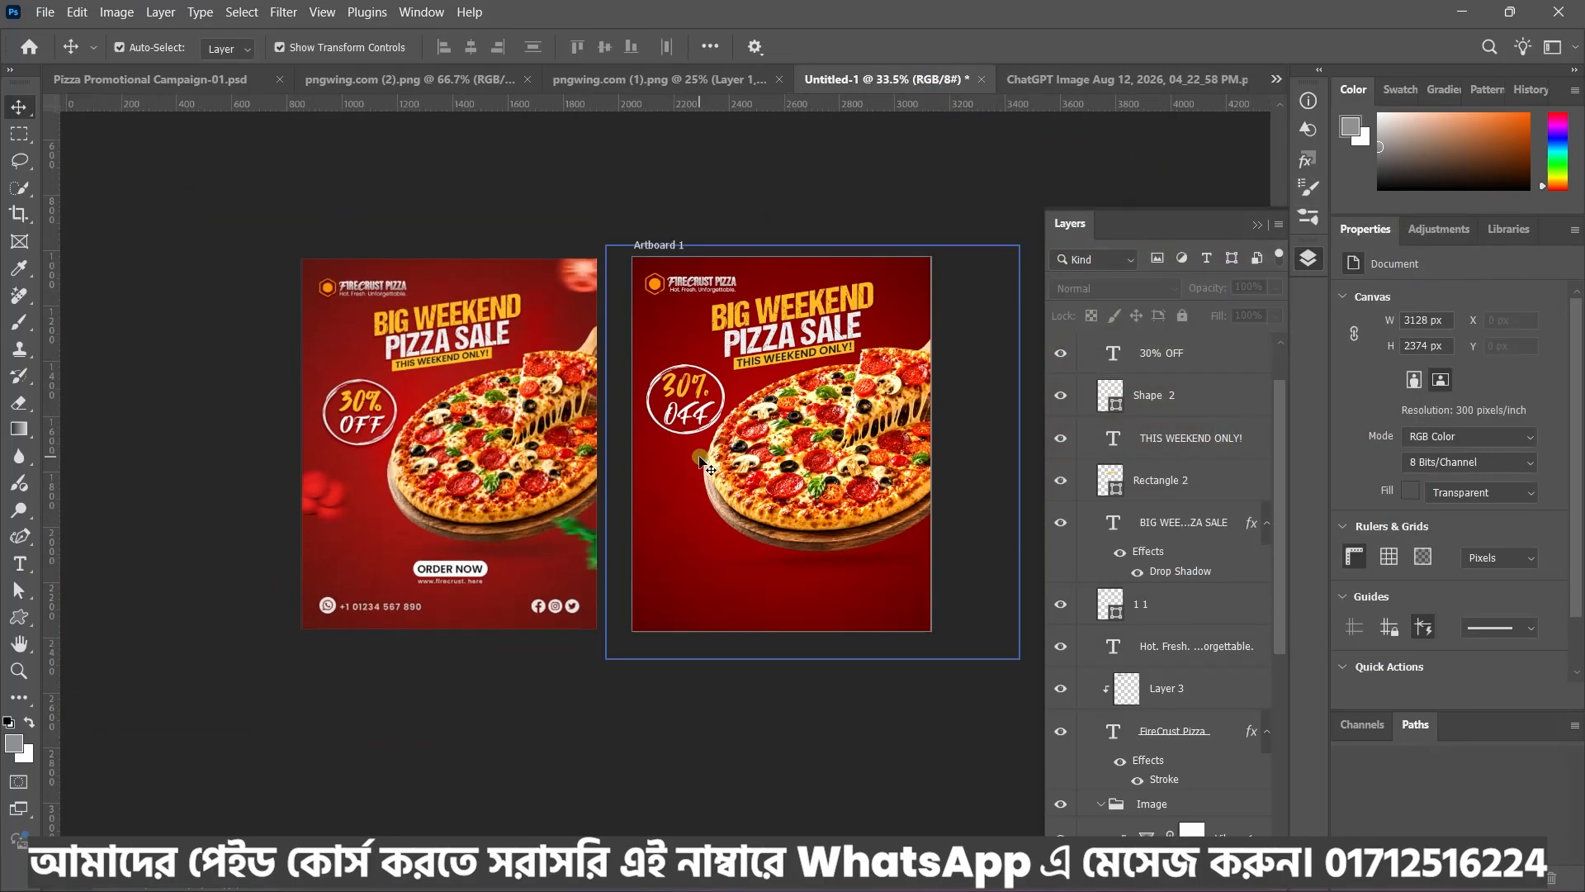
click(689, 417)
scroll(690, 421, up, 2)
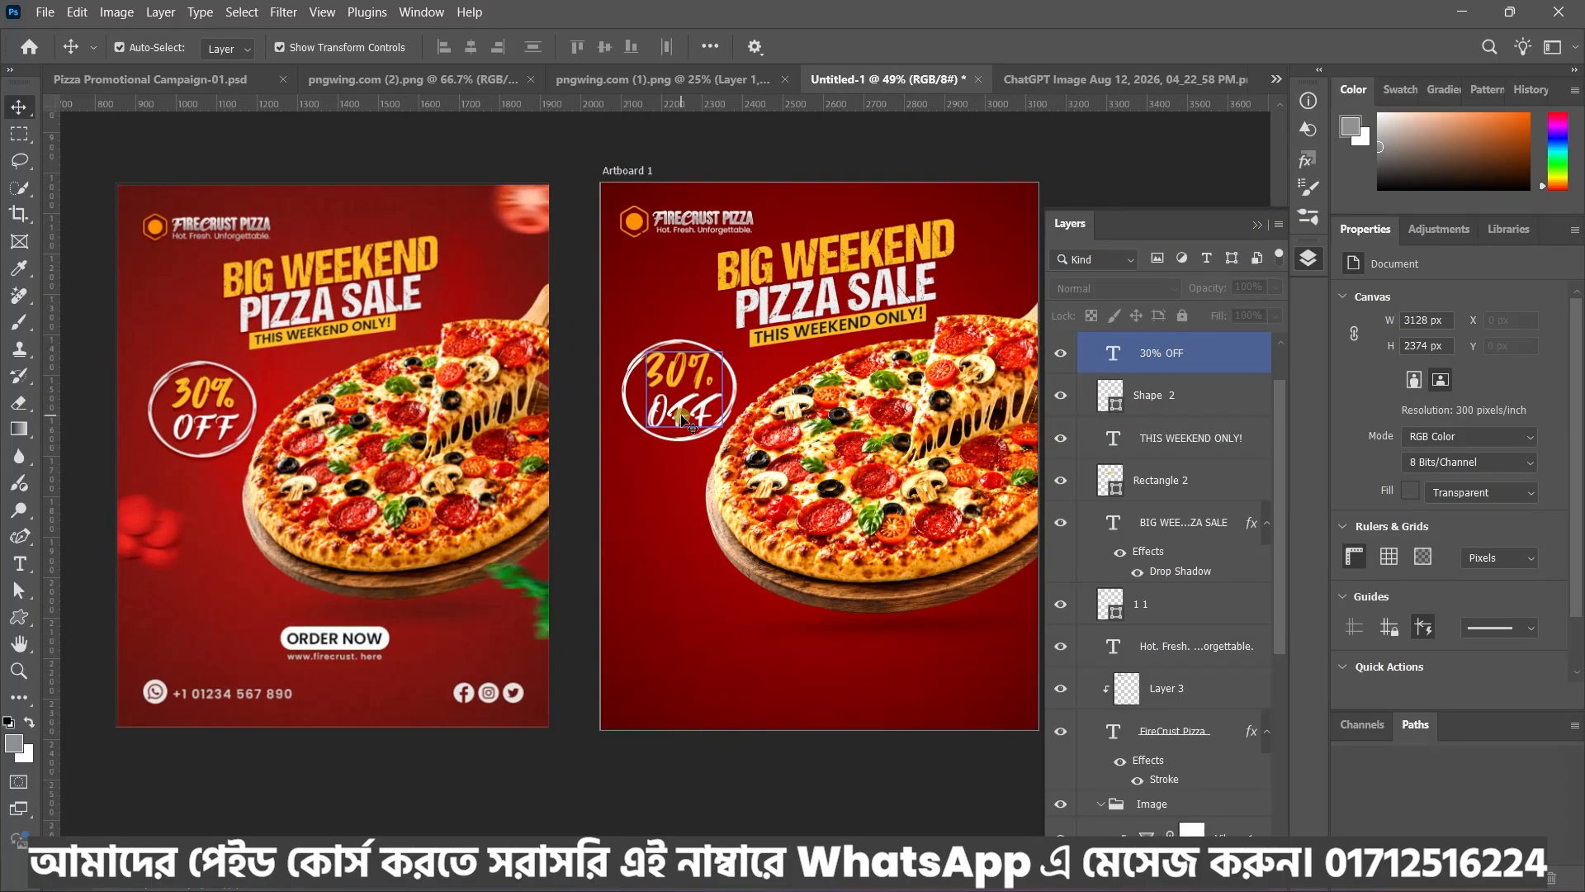
scroll(684, 420, up, 1)
double_click(689, 419)
click(1433, 351)
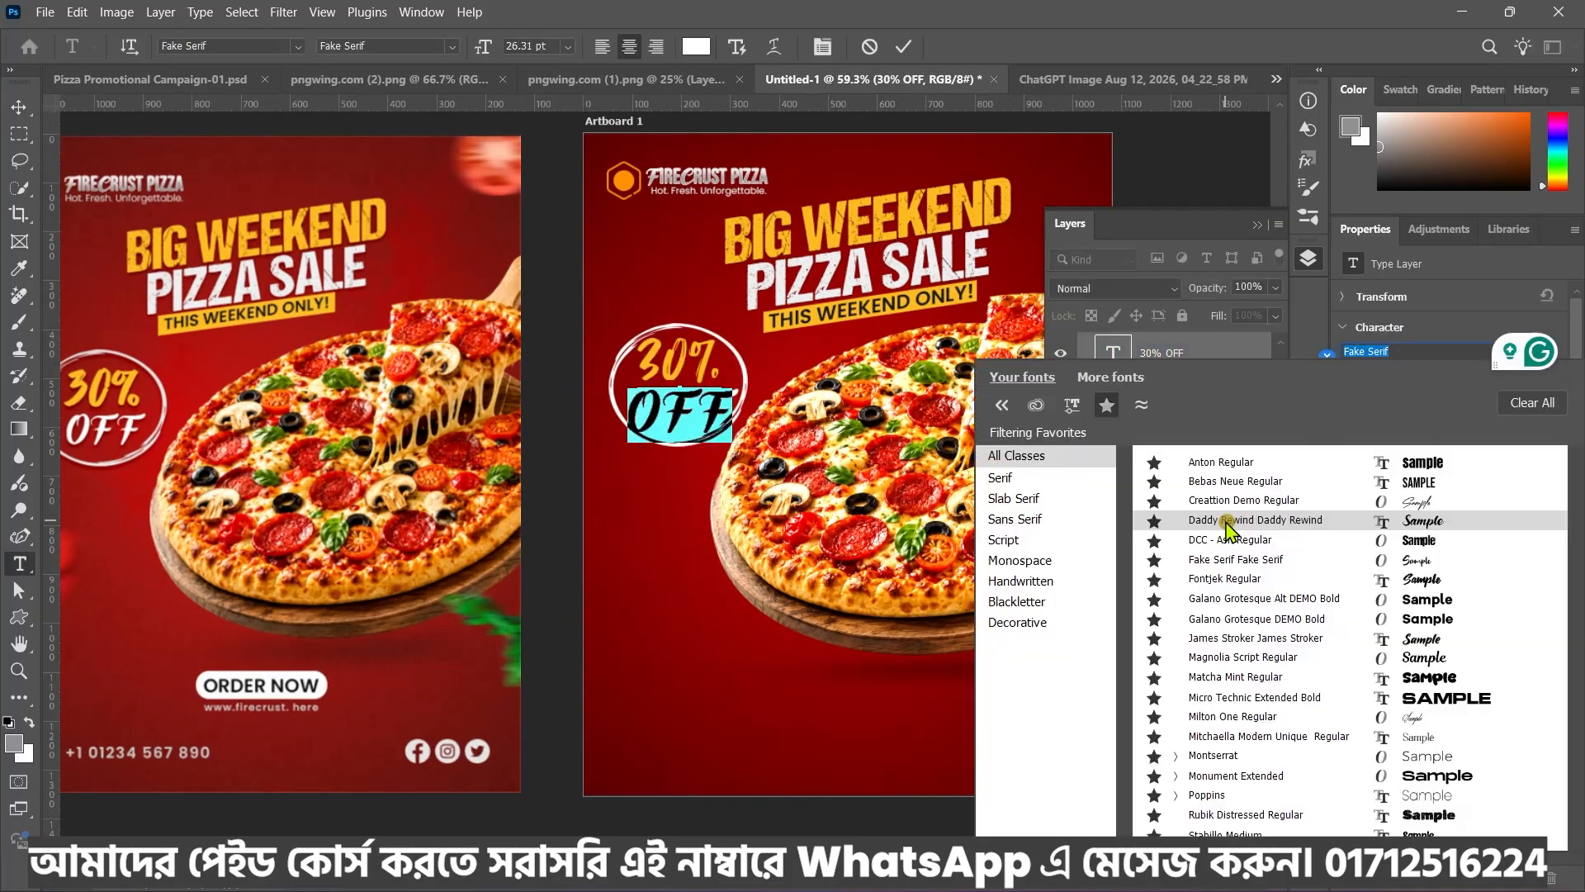
click(1228, 522)
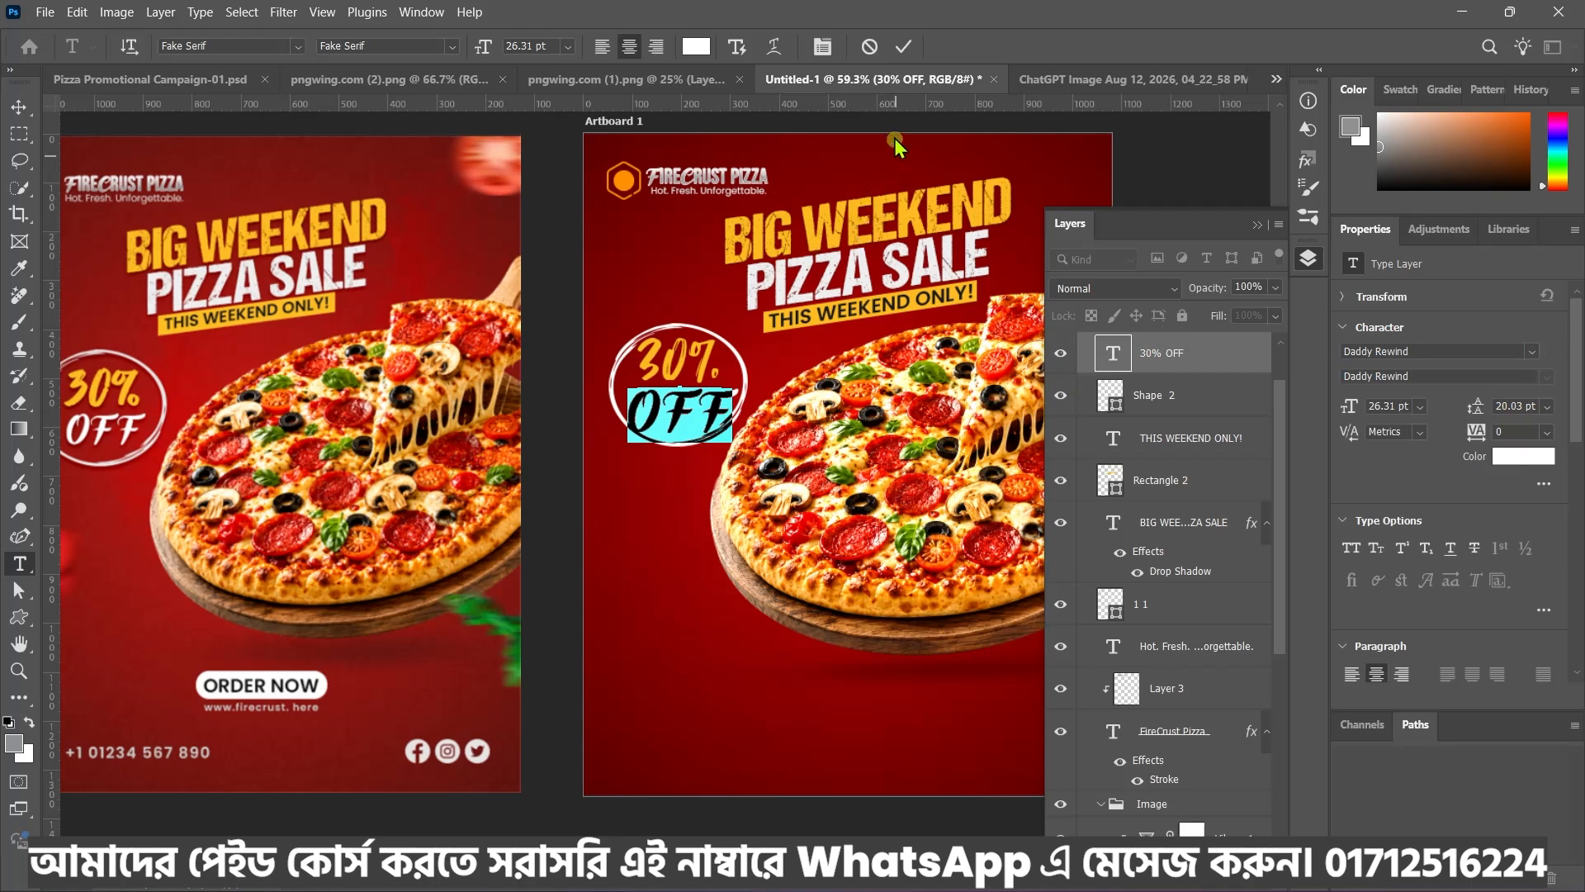
click(1392, 406)
text(22)
key(Return)
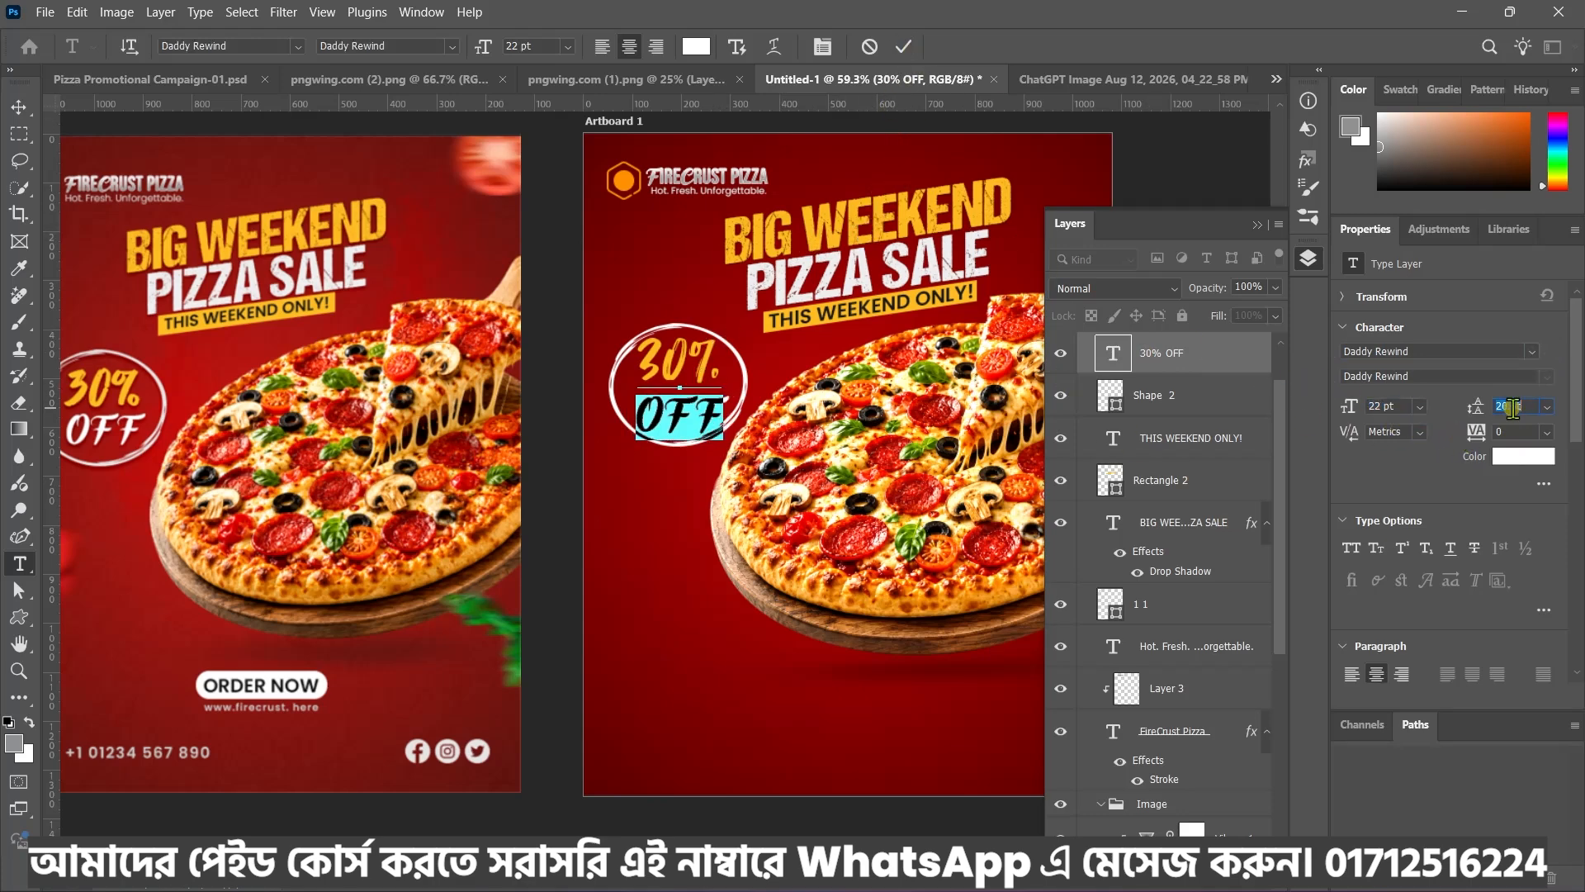
key(ctrl+Return)
key(v)
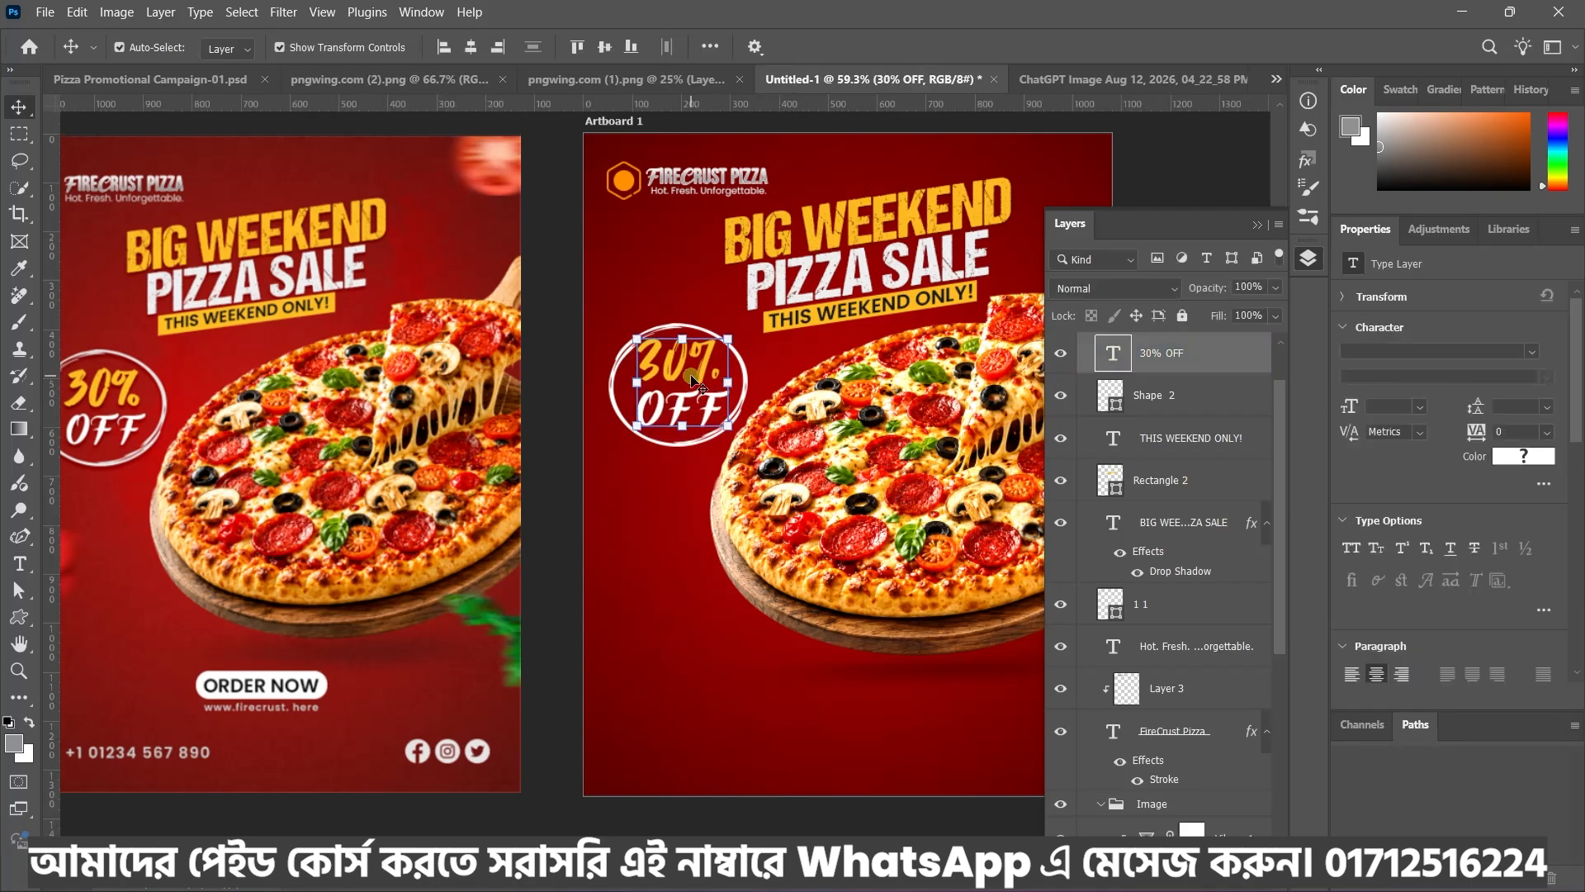
Scale the white brushed ring around 30% OFF down proportionally to about 93.88%, roughly 266 by 237 px
click(689, 552)
scroll(690, 552, down, 3)
scroll(694, 305, up, 2)
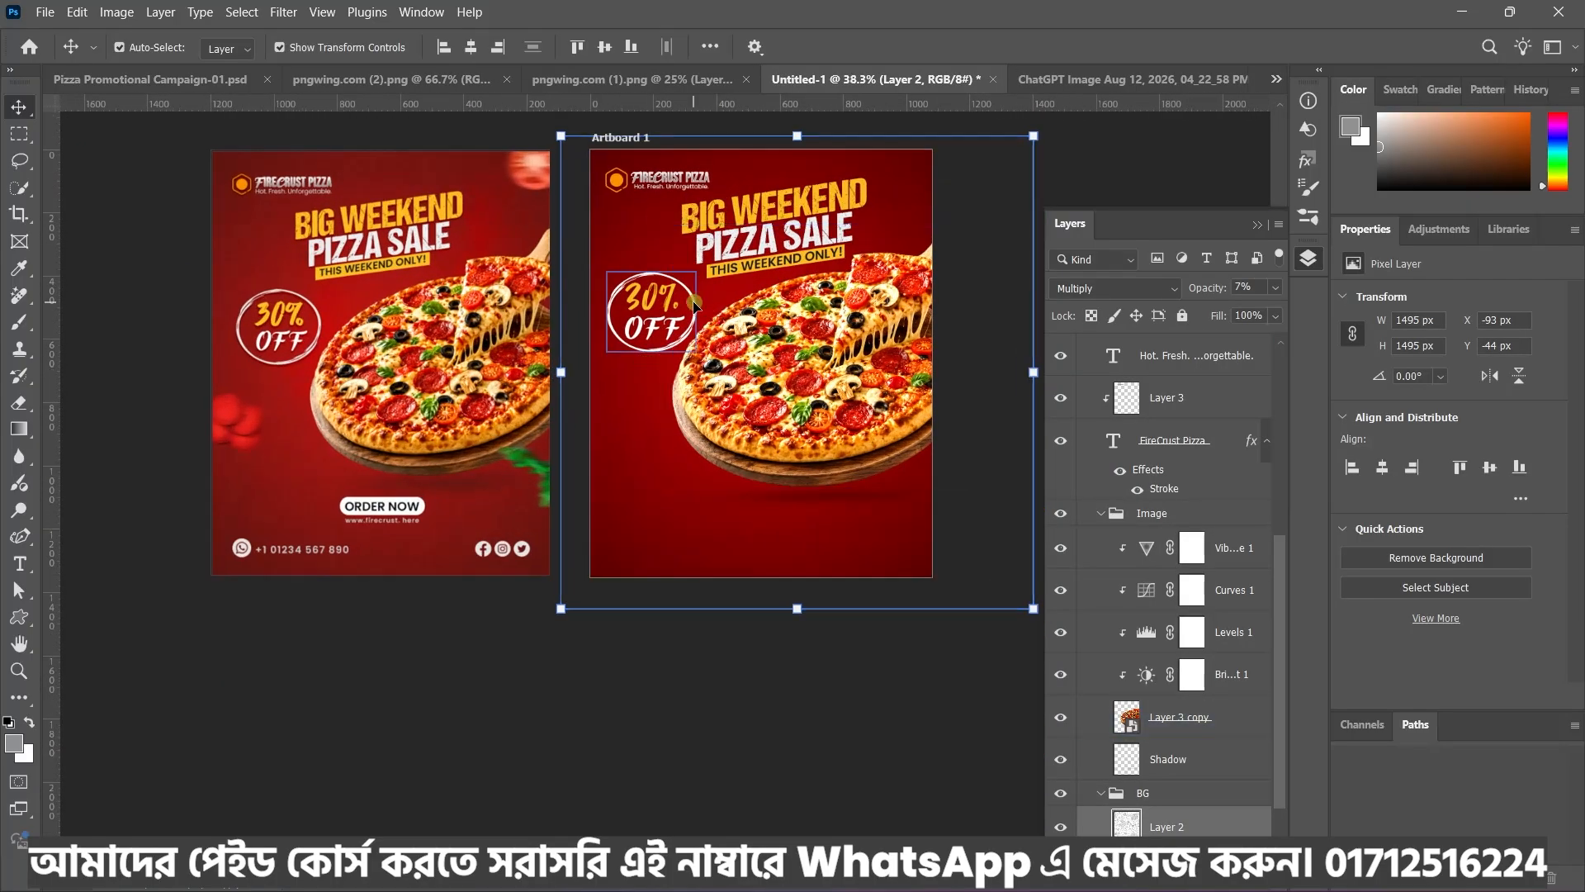
scroll(694, 305, up, 2)
click(695, 308)
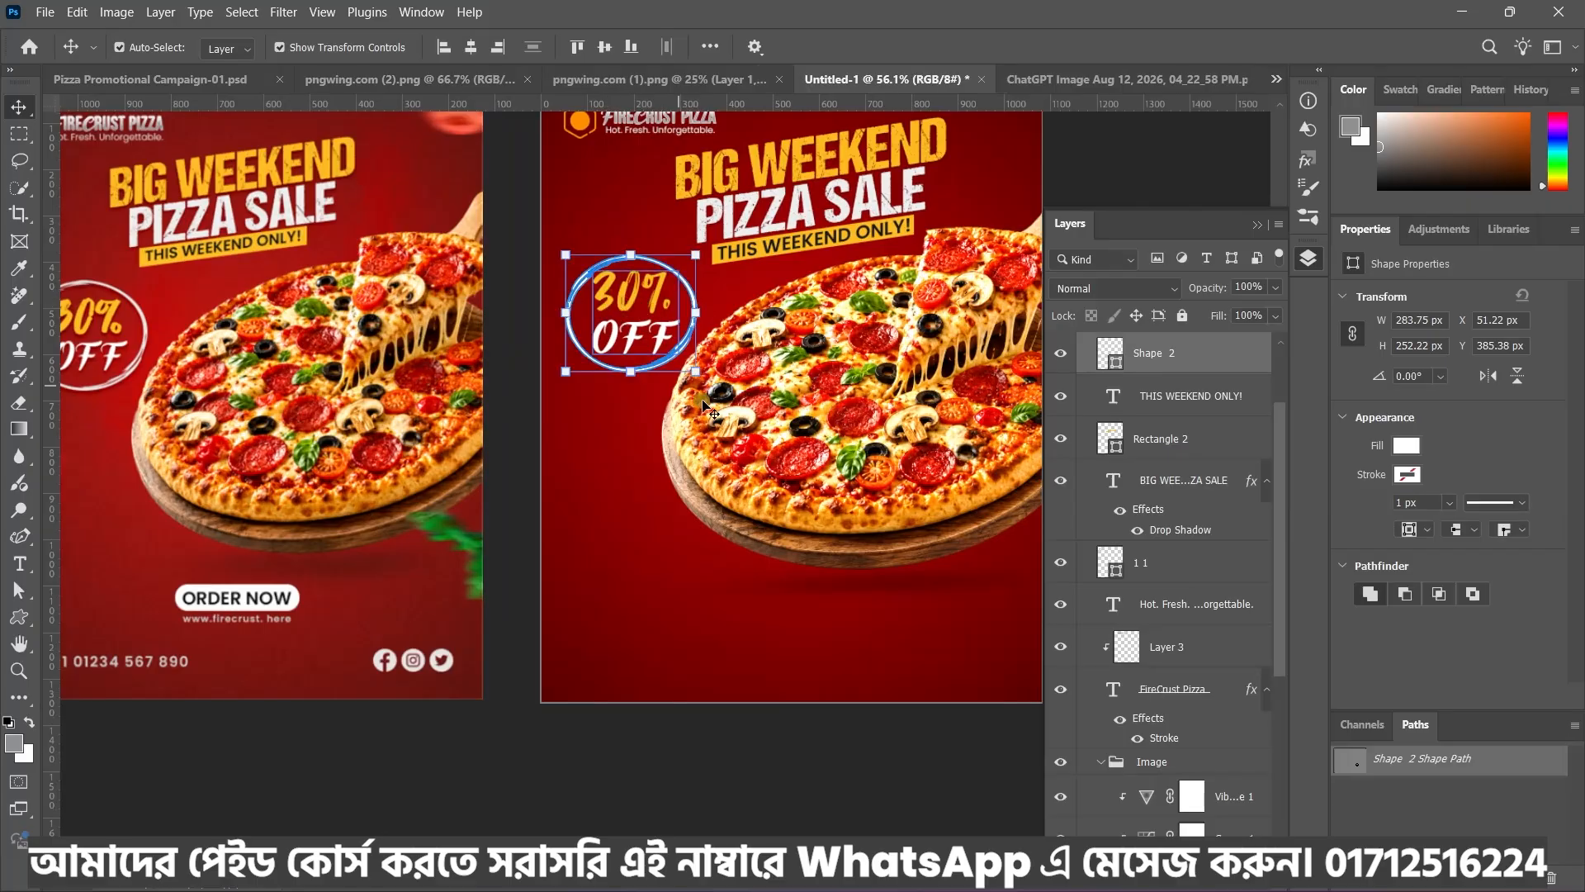
drag(692, 373, 682, 368)
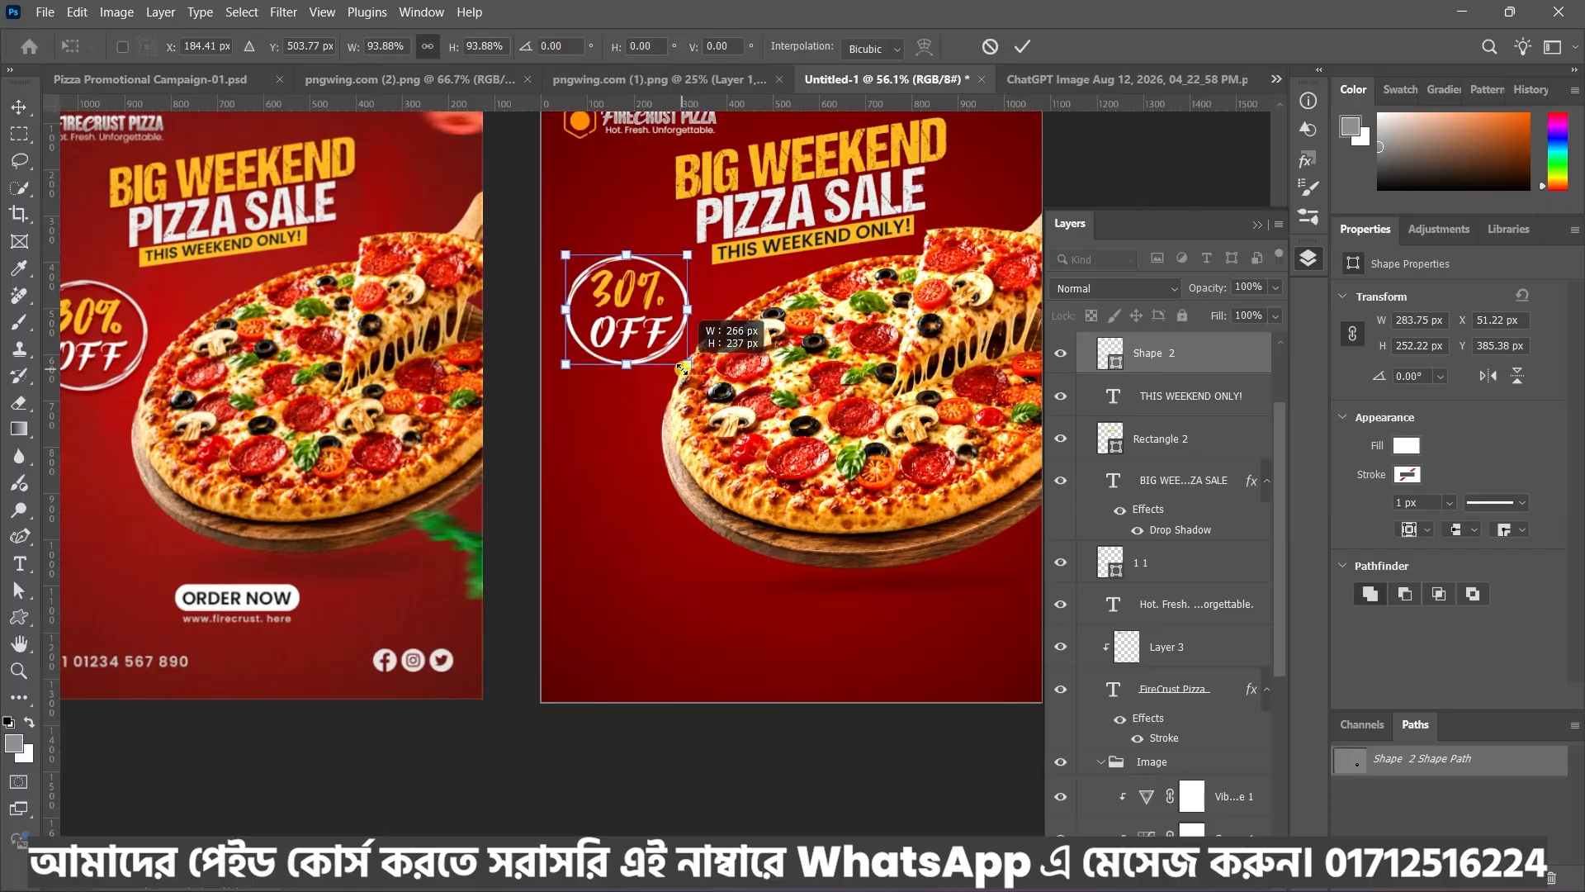
key(Return)
key(ctrl+0)
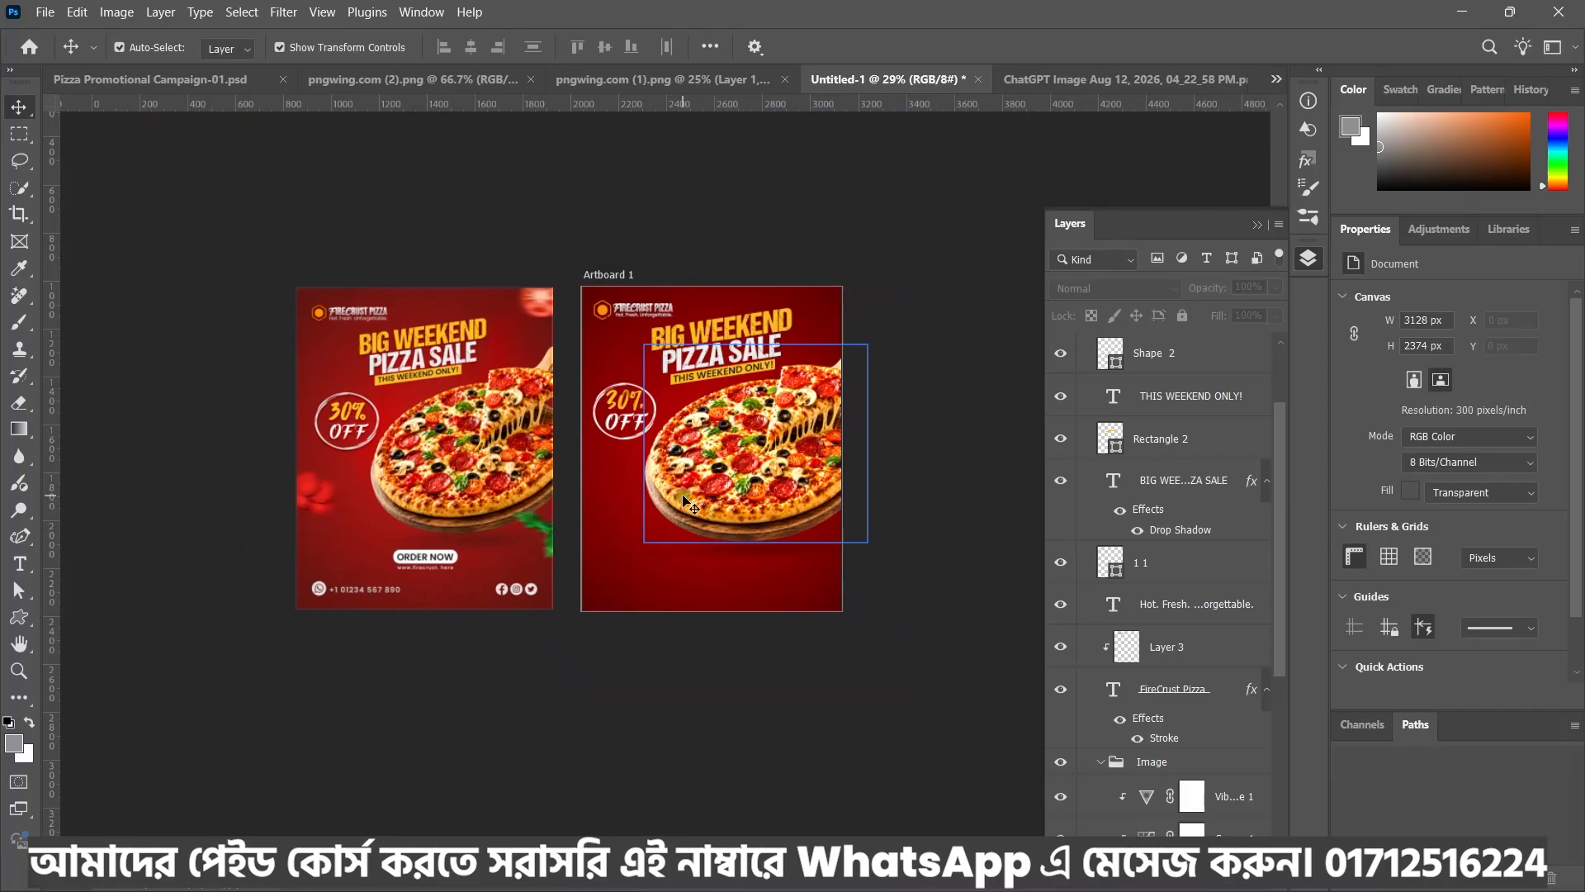
scroll(533, 619, up, 2)
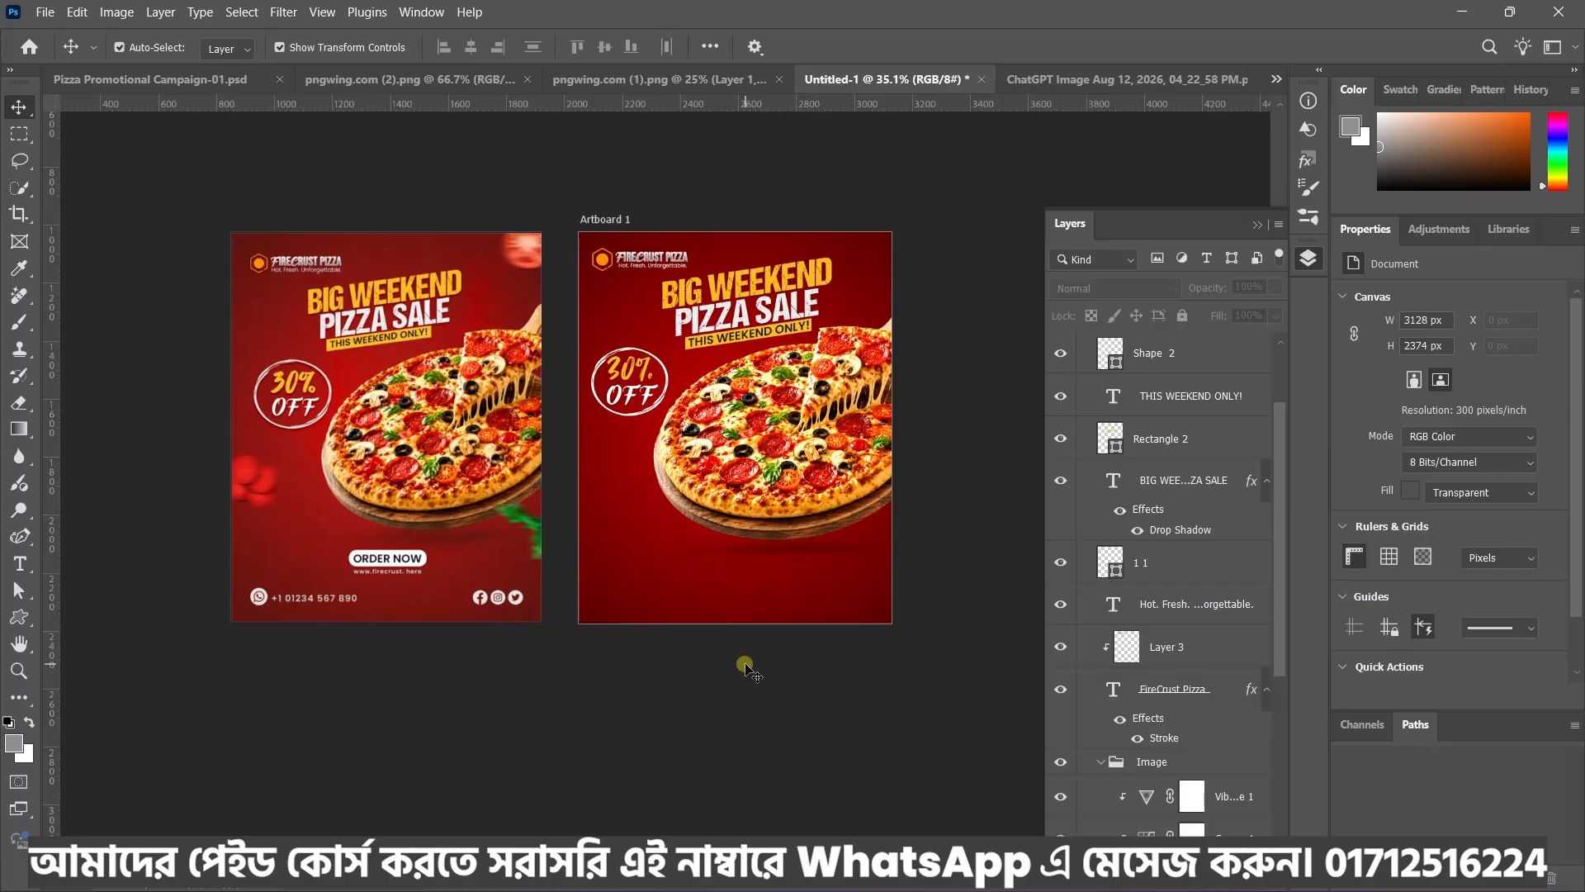
key(alt+Tab)
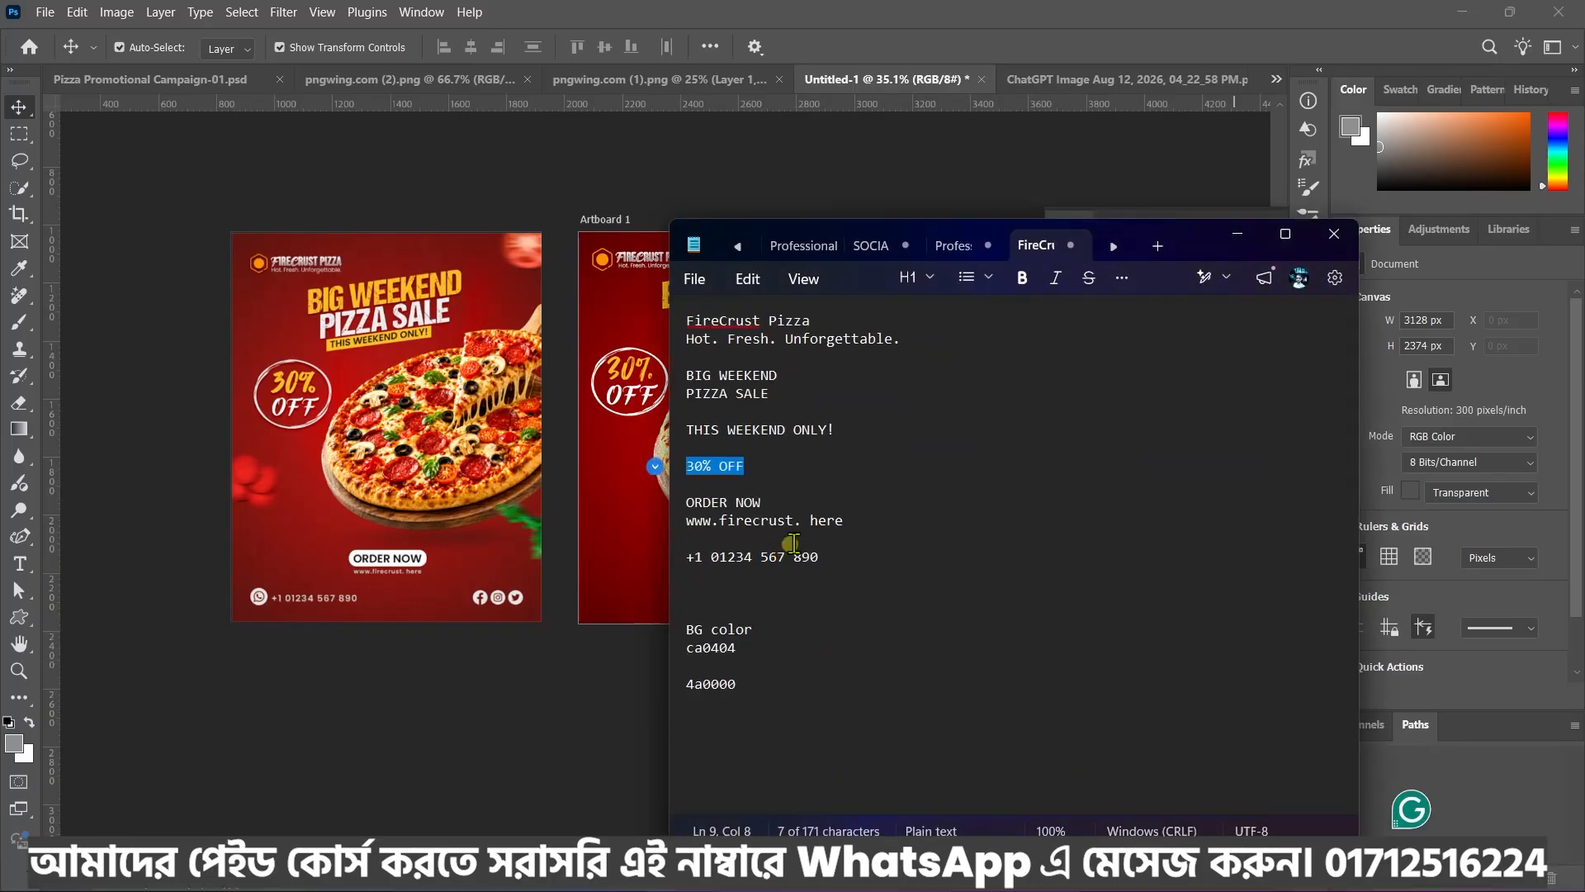
triple_click(768, 502)
key(super+c)
triple_click(690, 521)
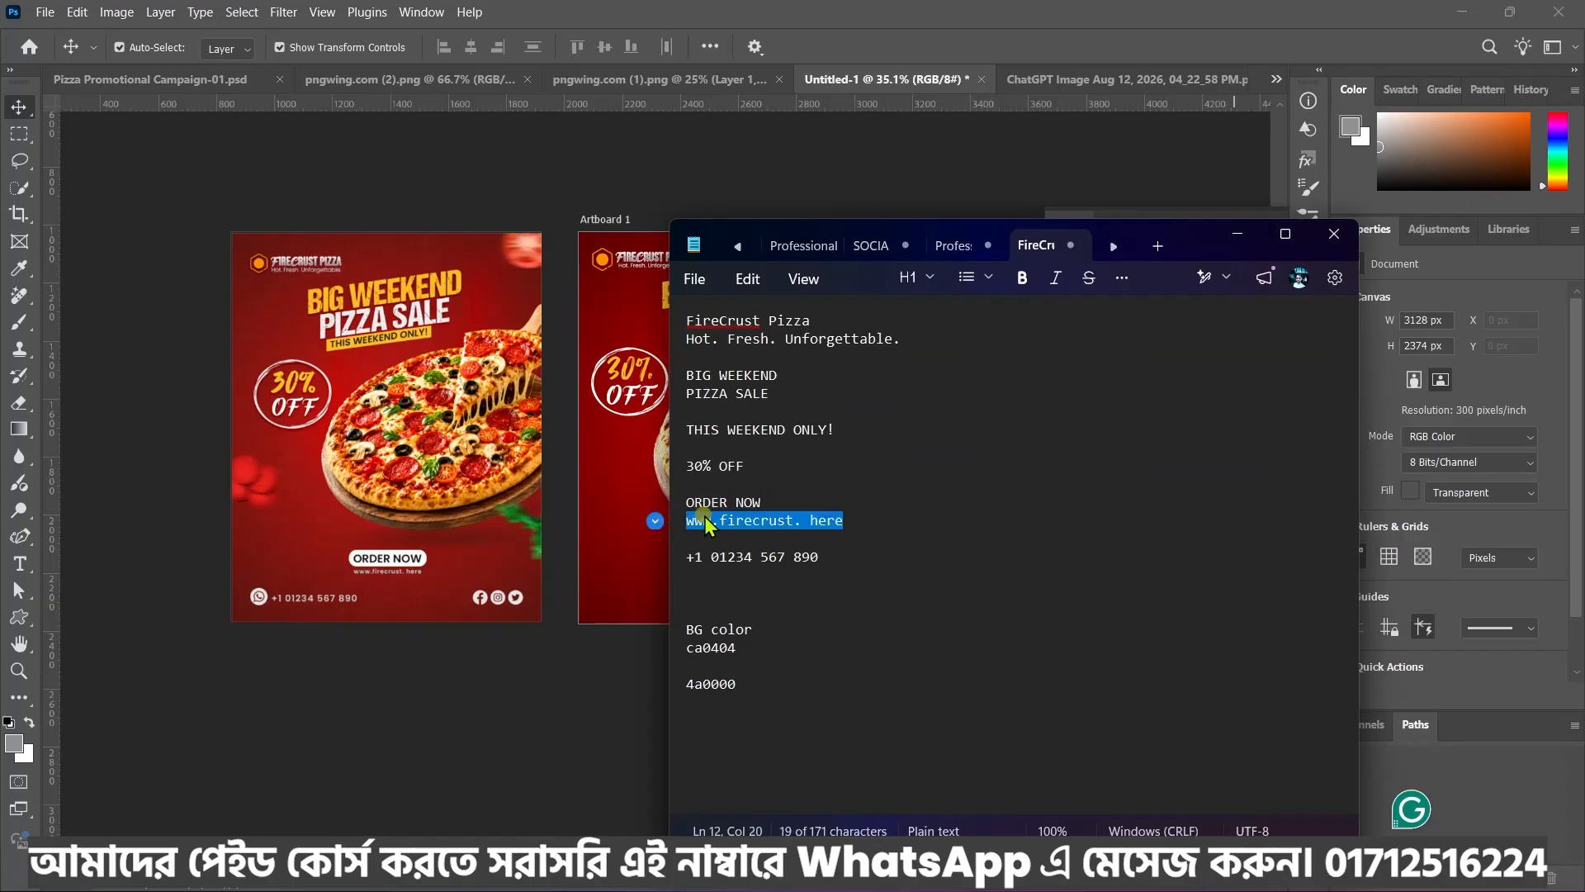
Back in Photoshop, draw a white rectangle about 366 by 72 px below the pizza and round its corners to 36 px
key(alt+Tab)
right_click(18, 617)
click(132, 622)
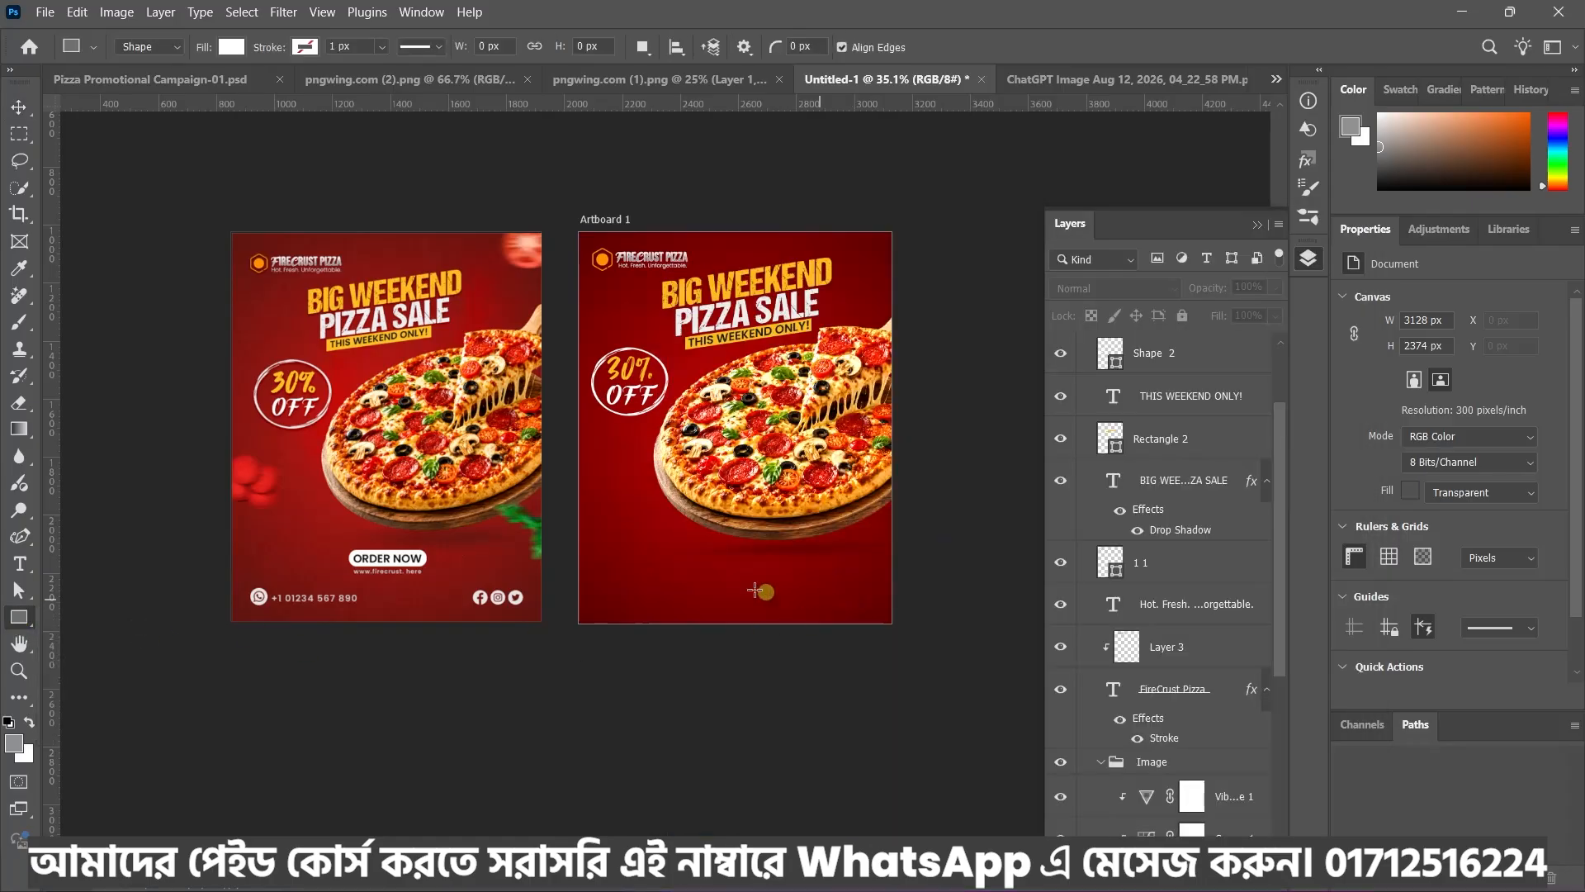
drag(678, 565, 783, 584)
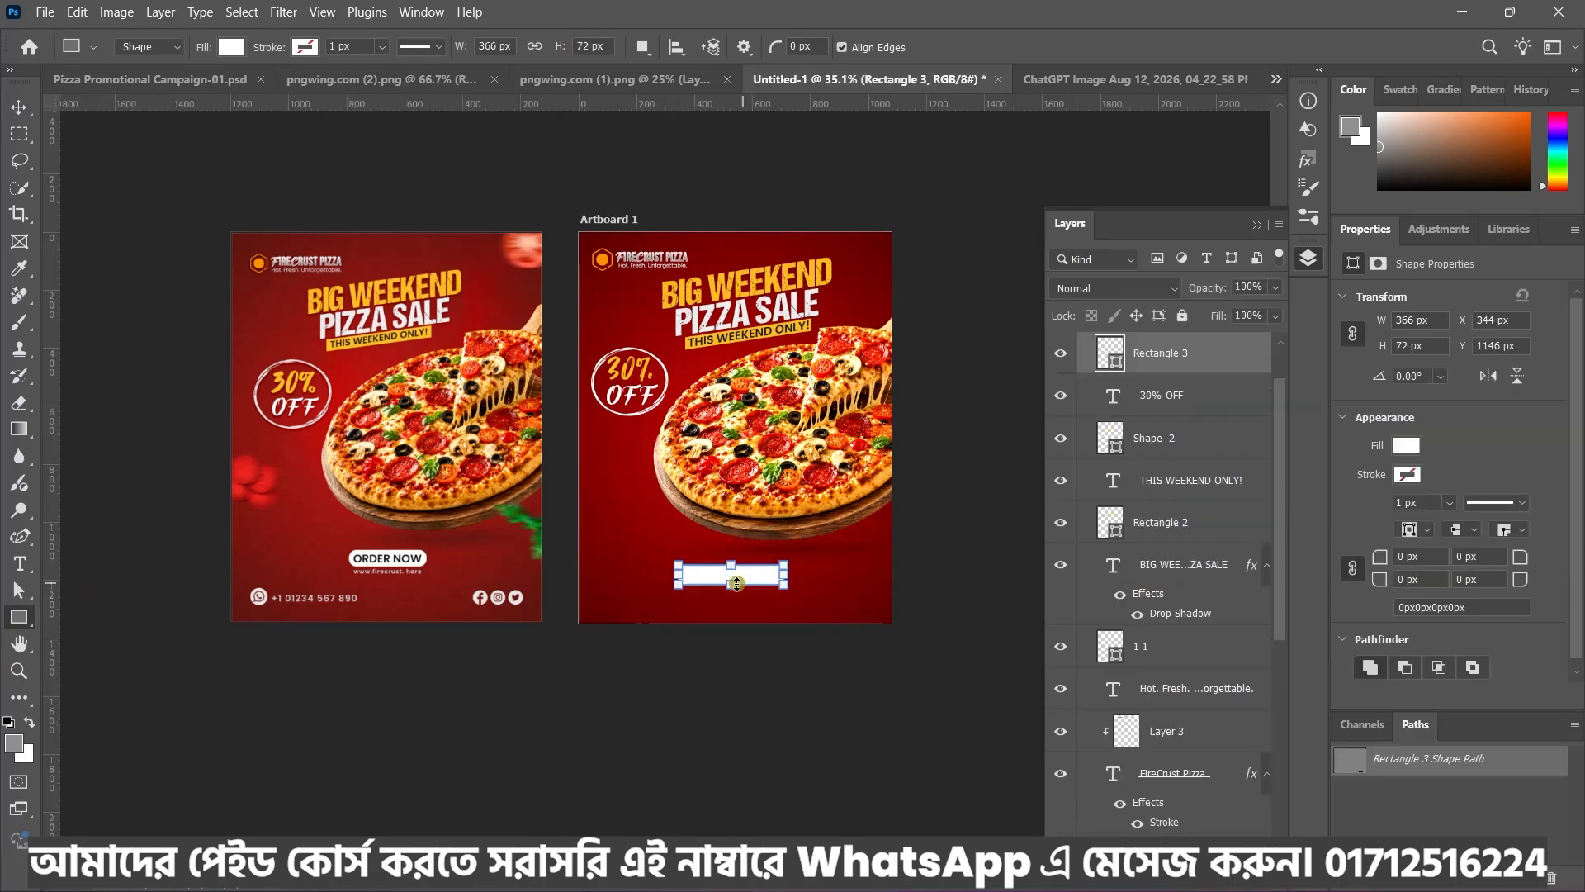
scroll(698, 572, up, 10)
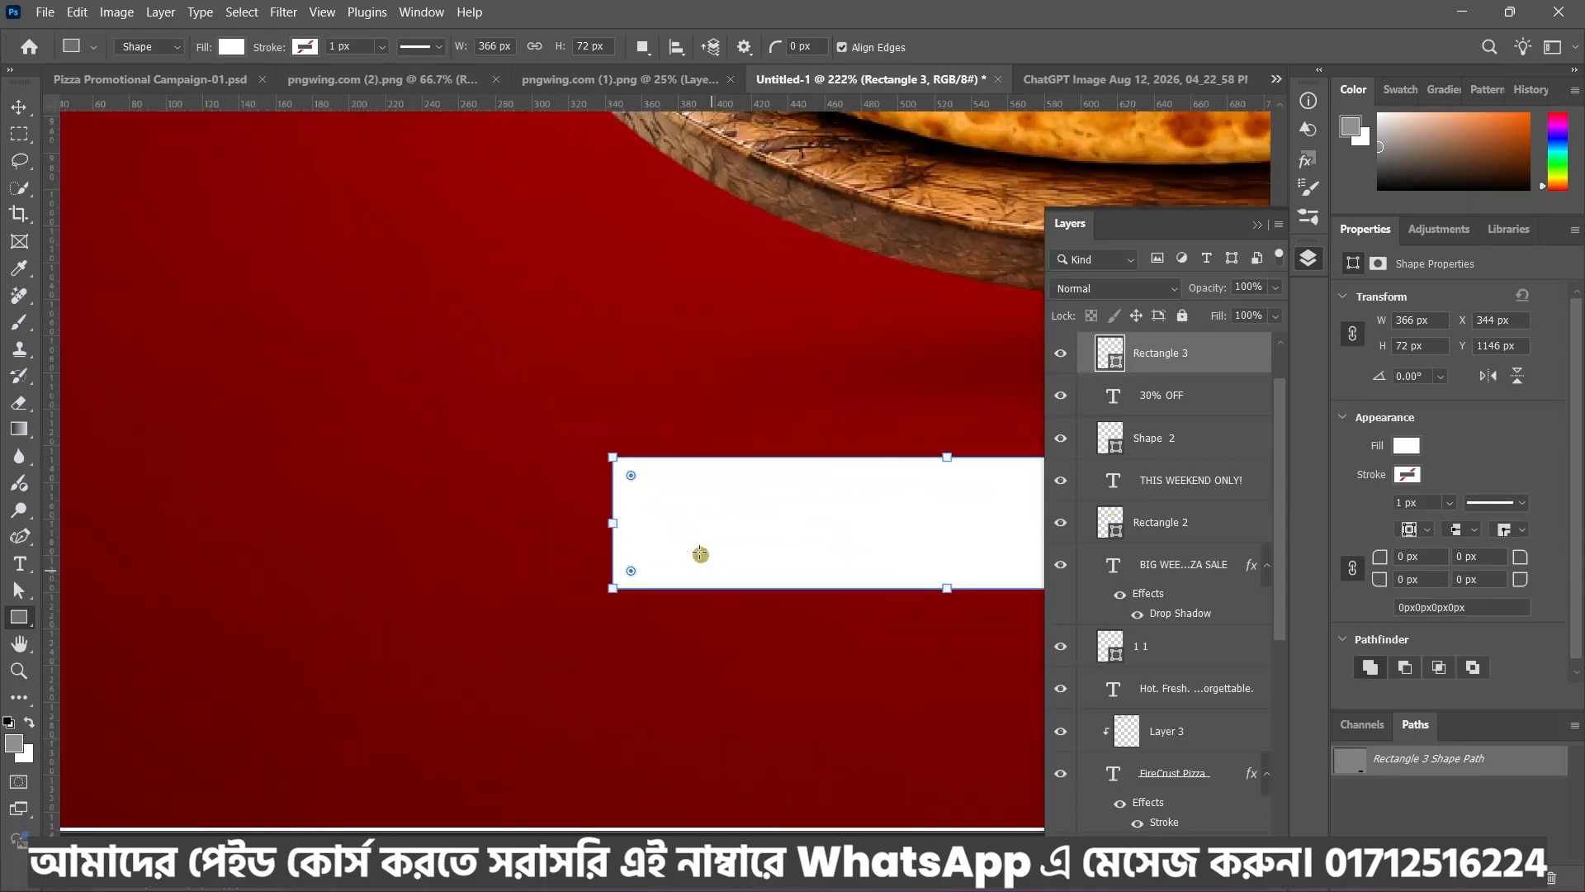
drag(629, 478, 722, 523)
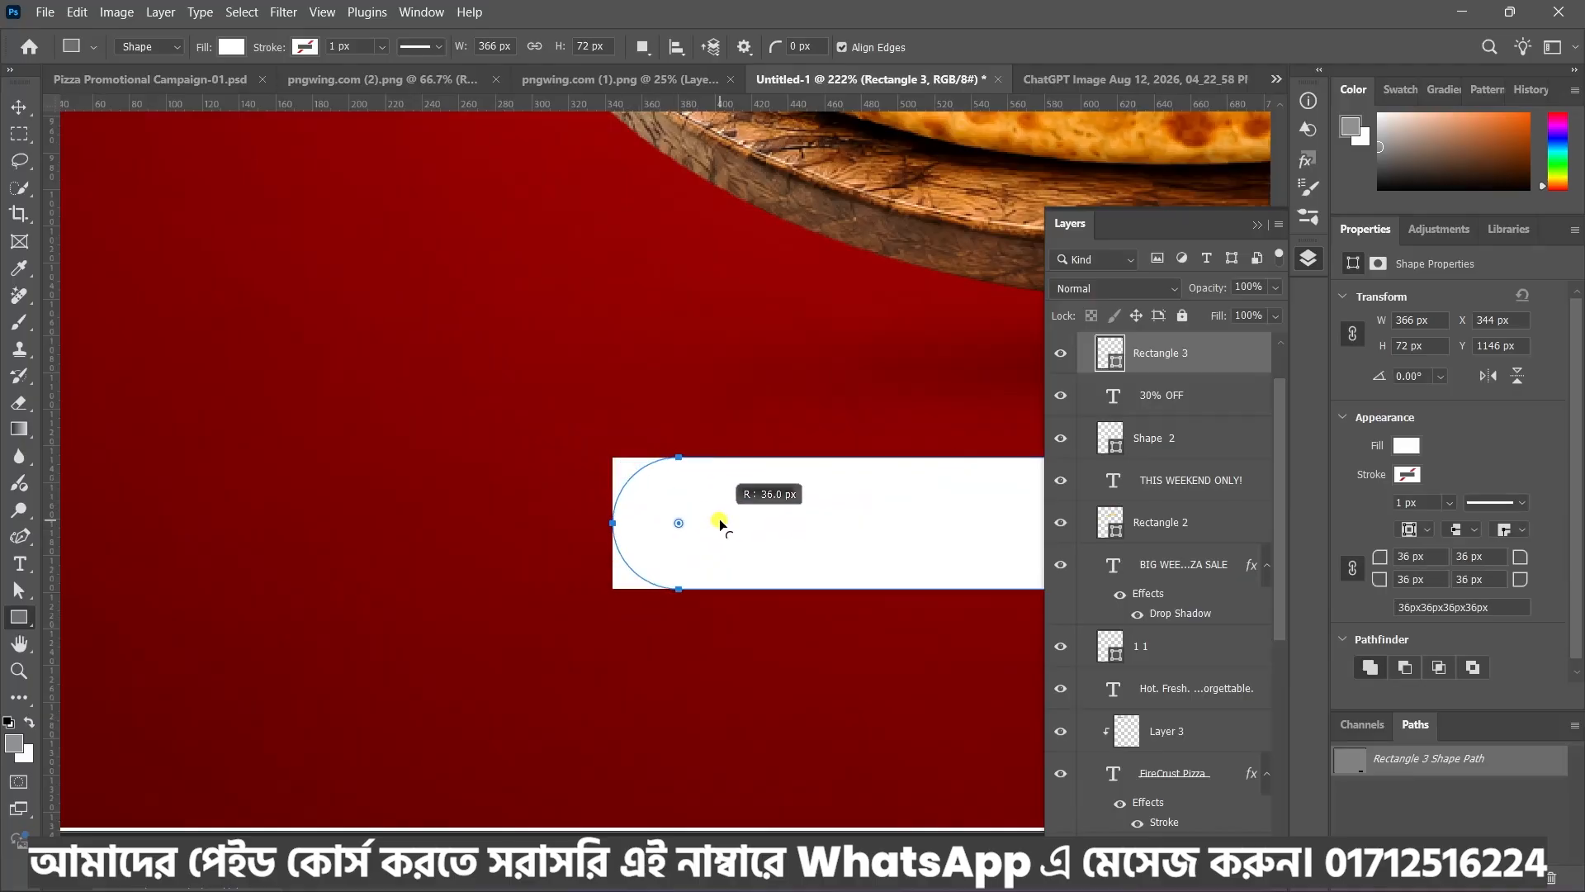
Add a text layer inside the white pill shape and paste the copied ORDER NOW text from the clipboard history
scroll(702, 518, down, 5)
scroll(702, 517, down, 3)
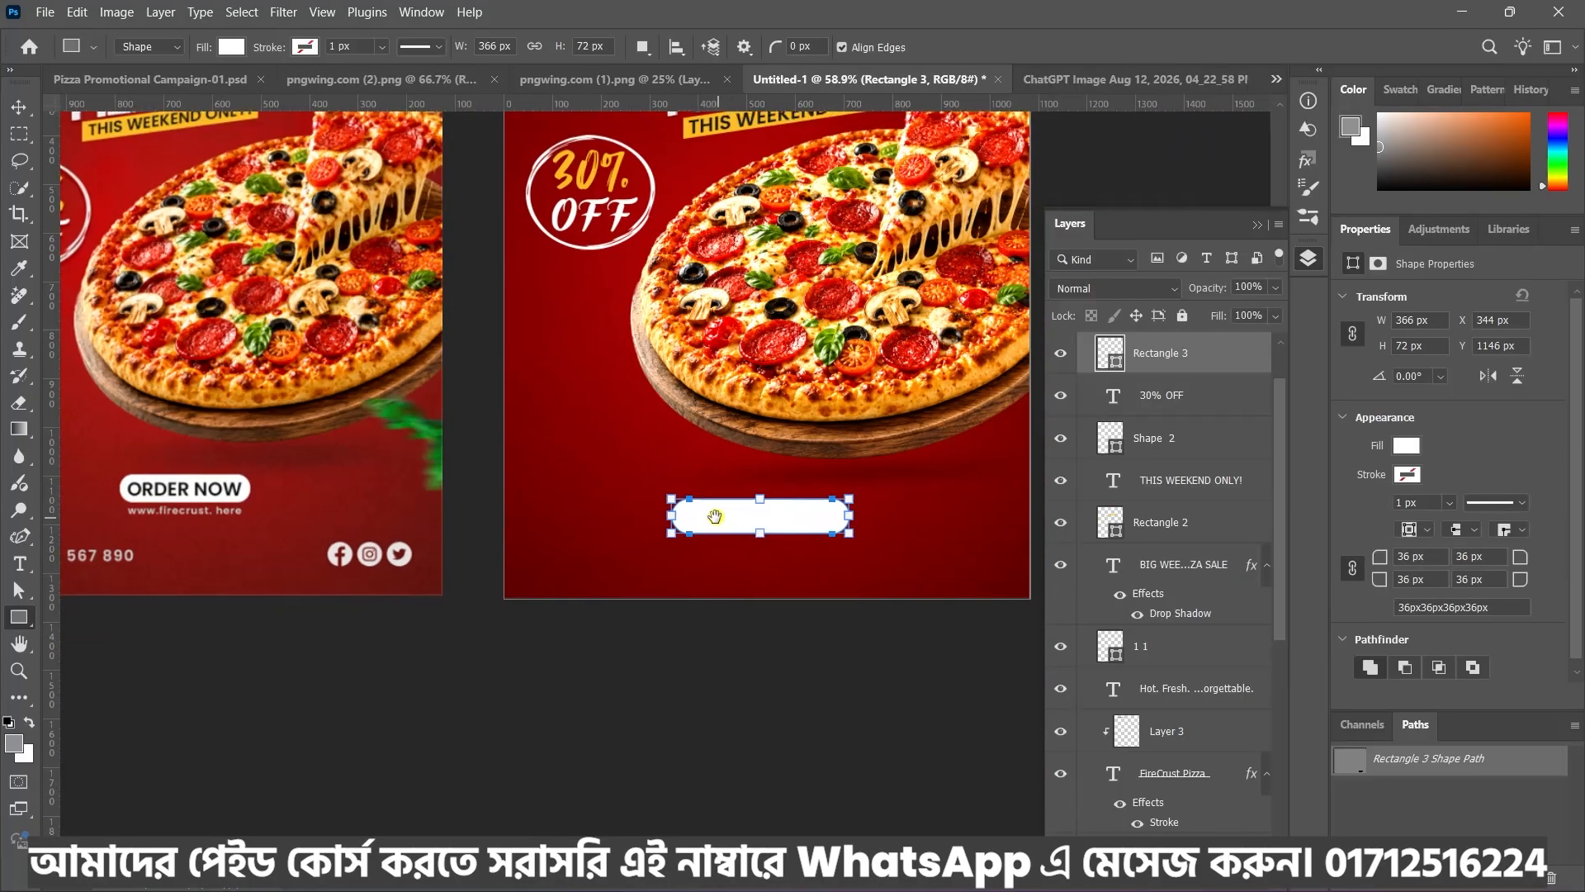
click(19, 564)
click(690, 514)
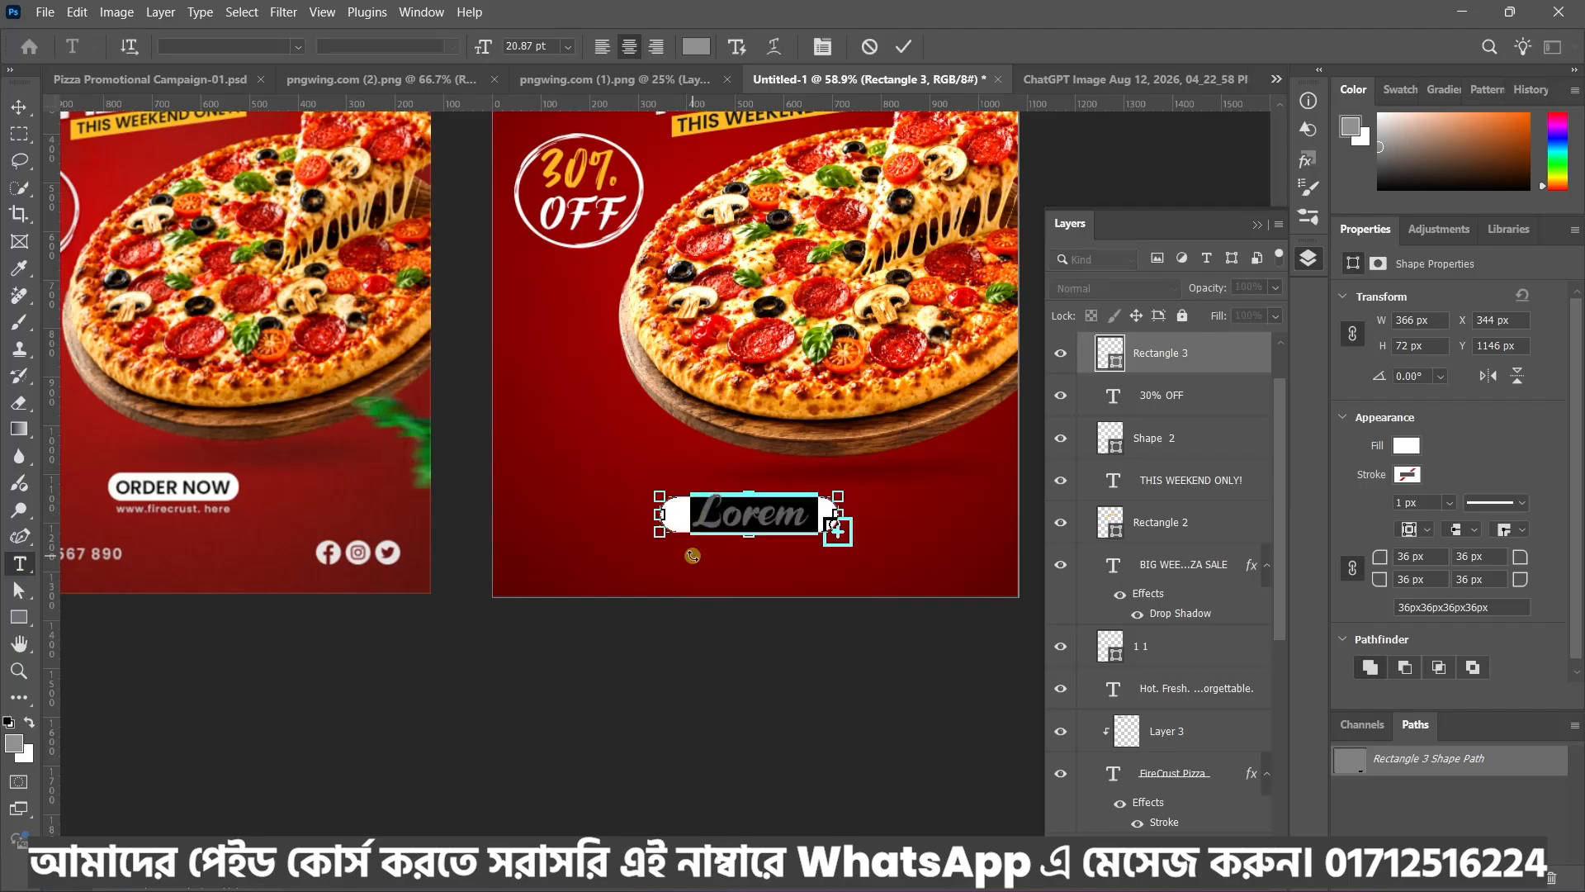
key(BackSpace)
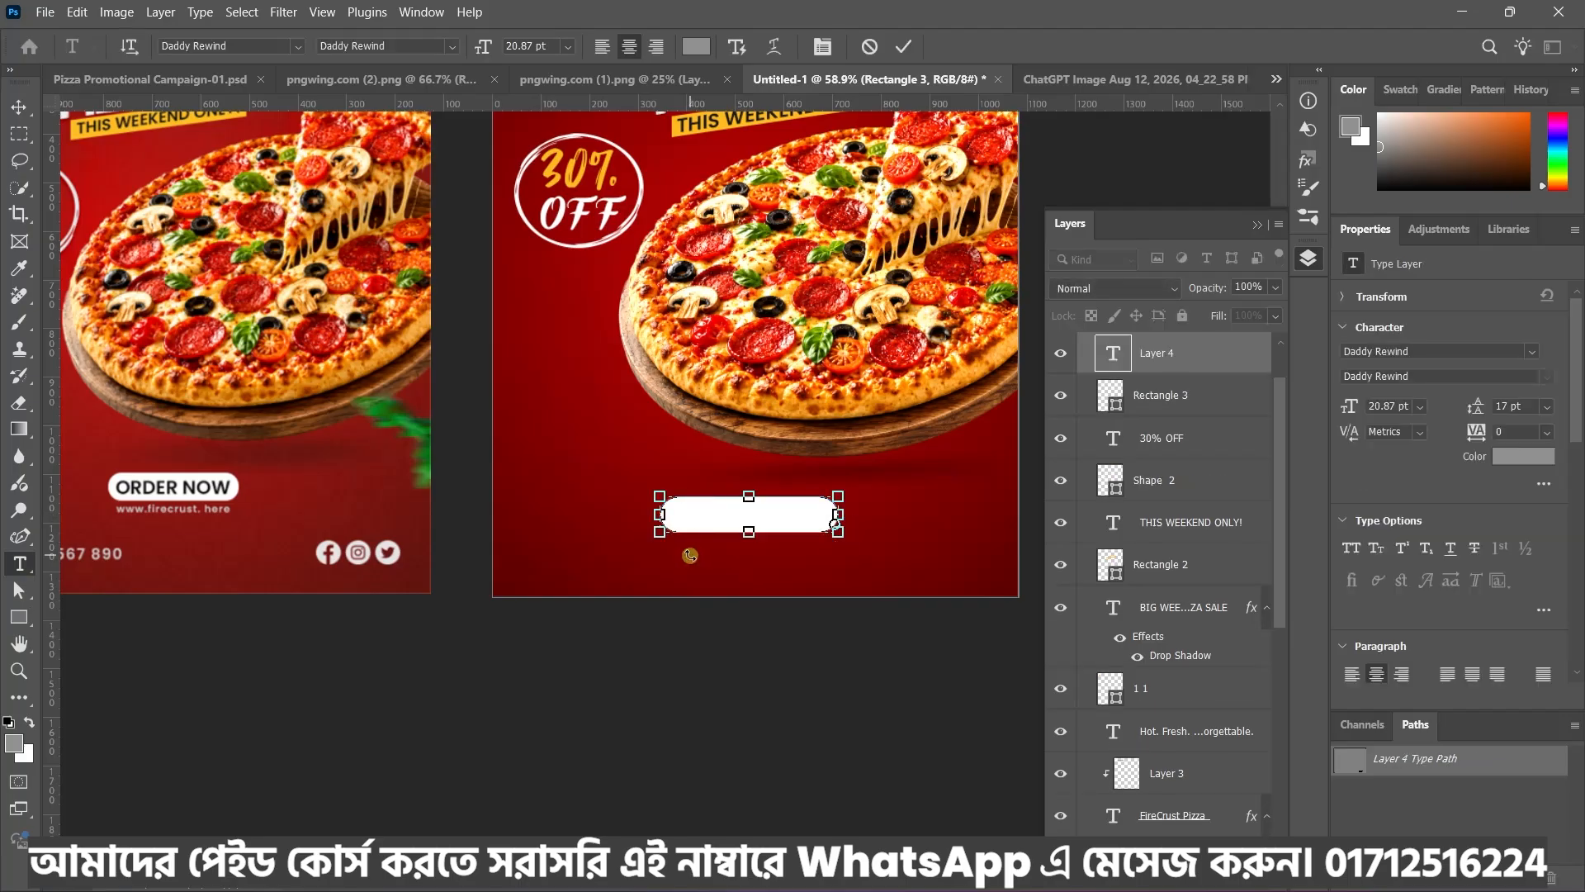
key(super+v)
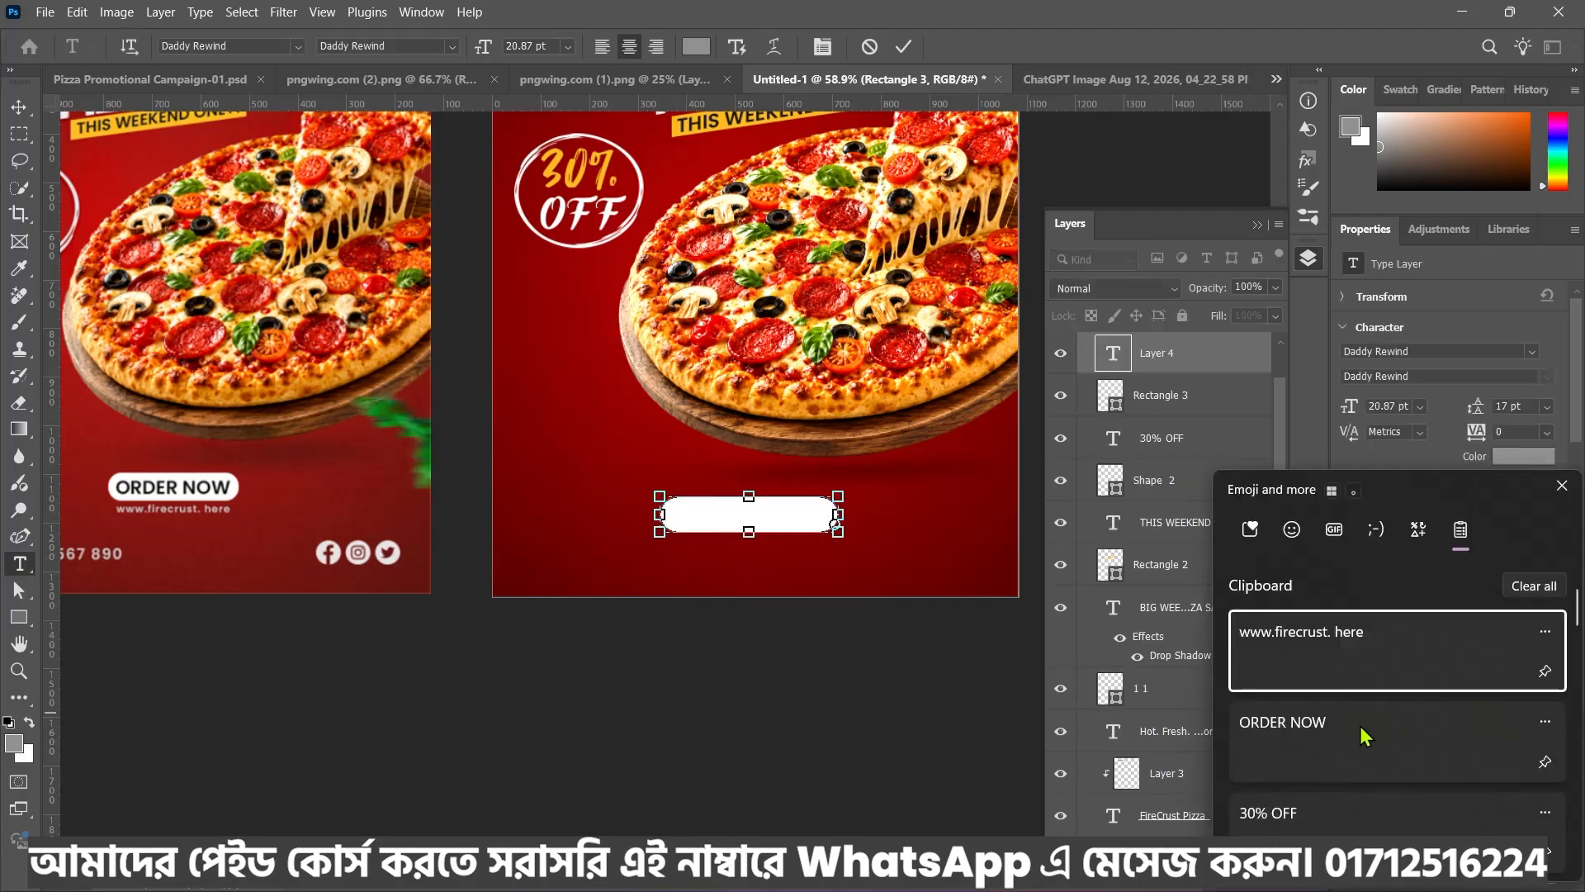
click(1269, 725)
click(902, 47)
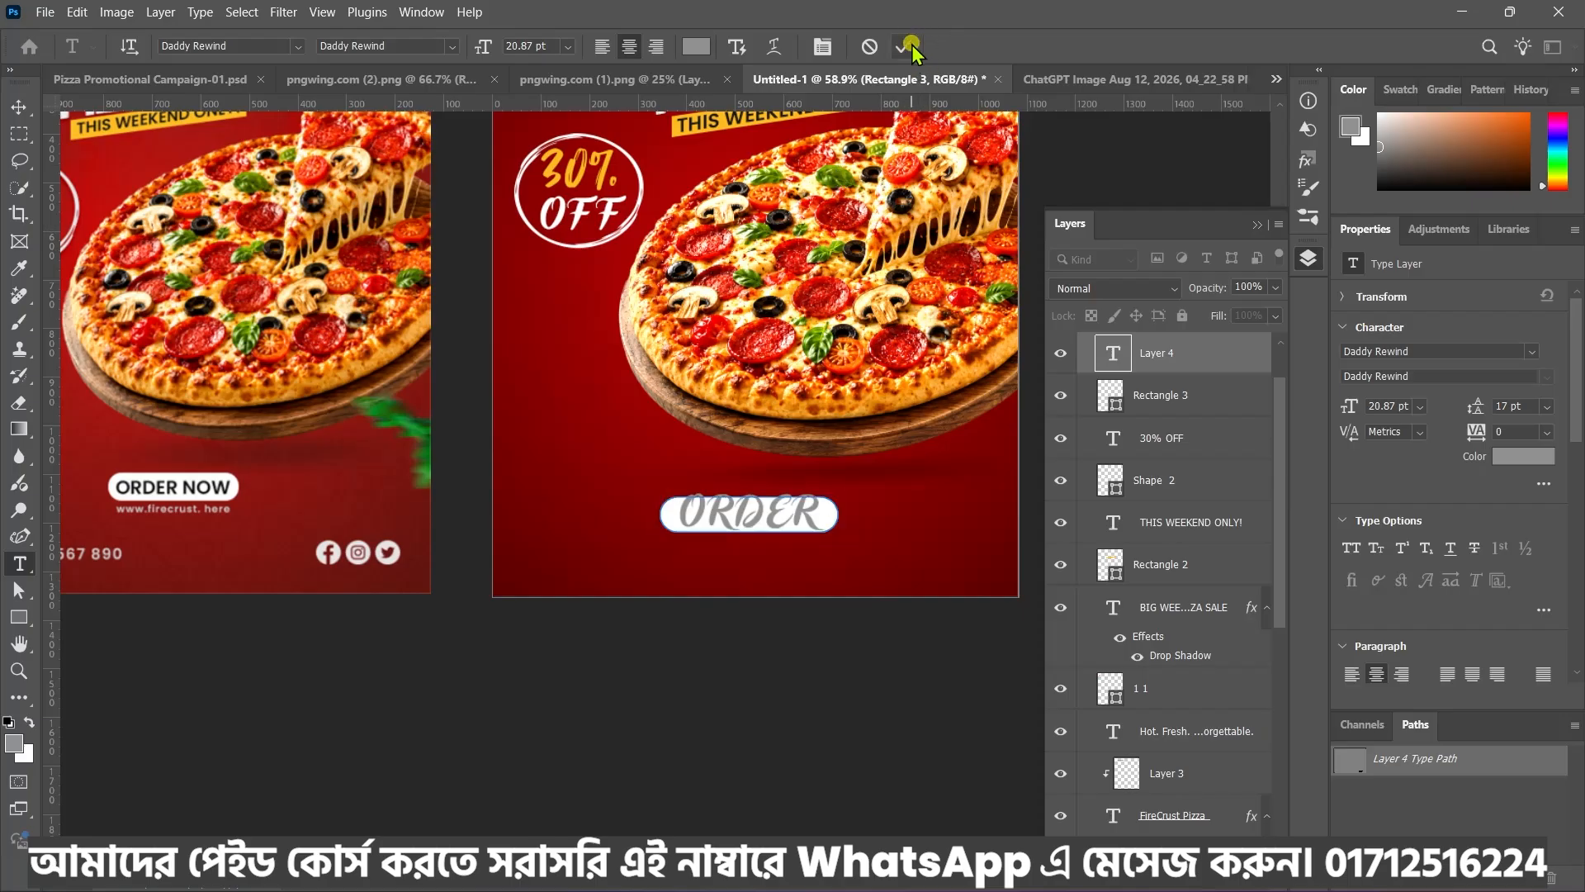
Color the ORDER NOW text dark gray, #242424
click(1525, 457)
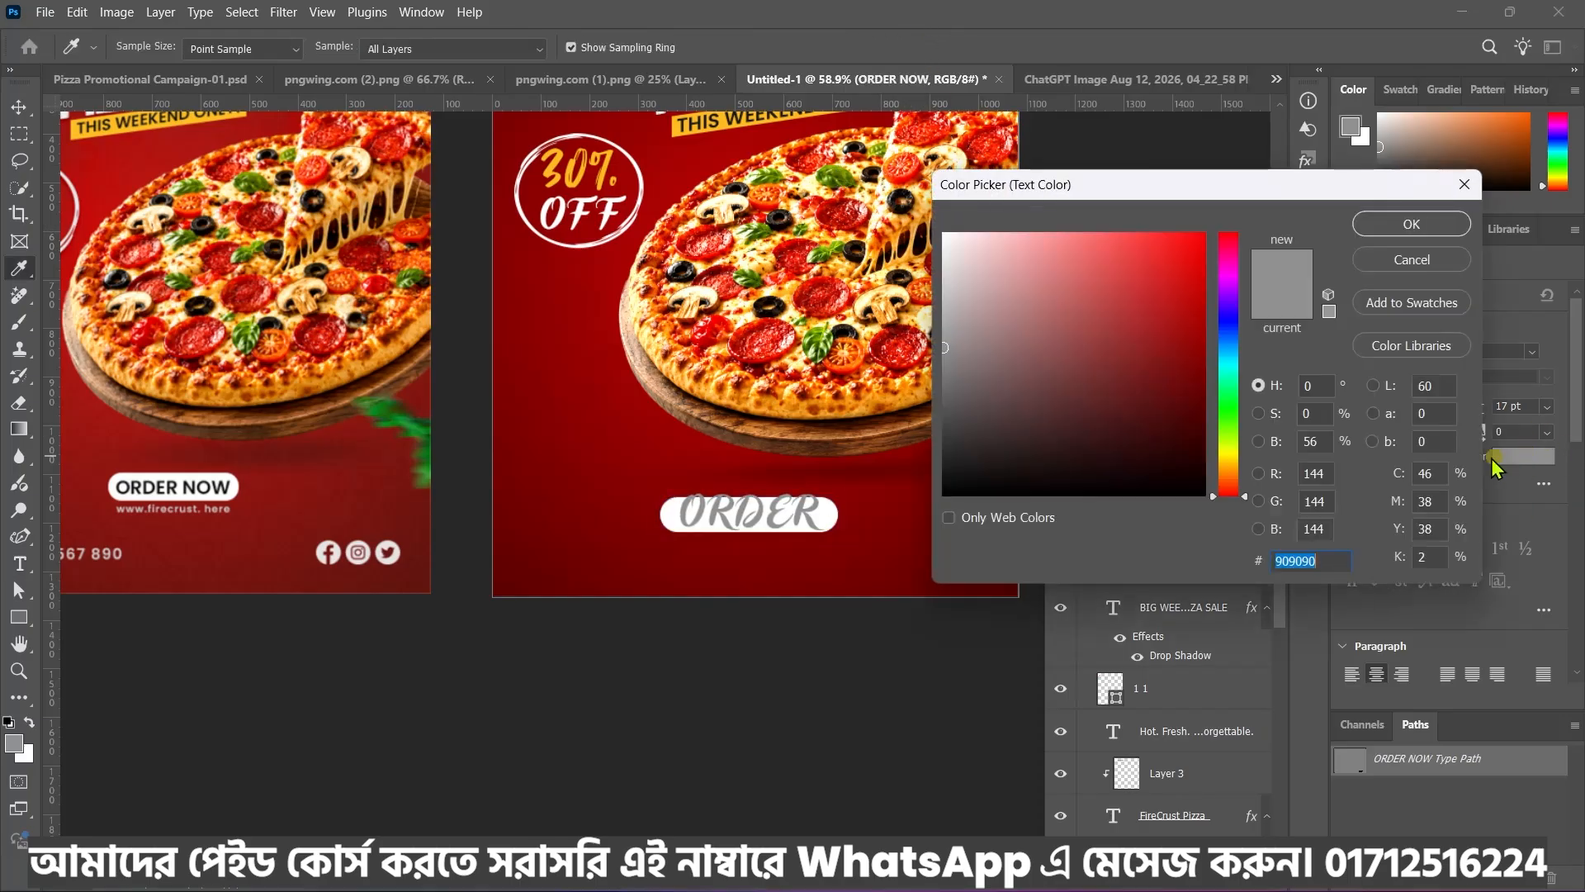
drag(962, 448, 940, 460)
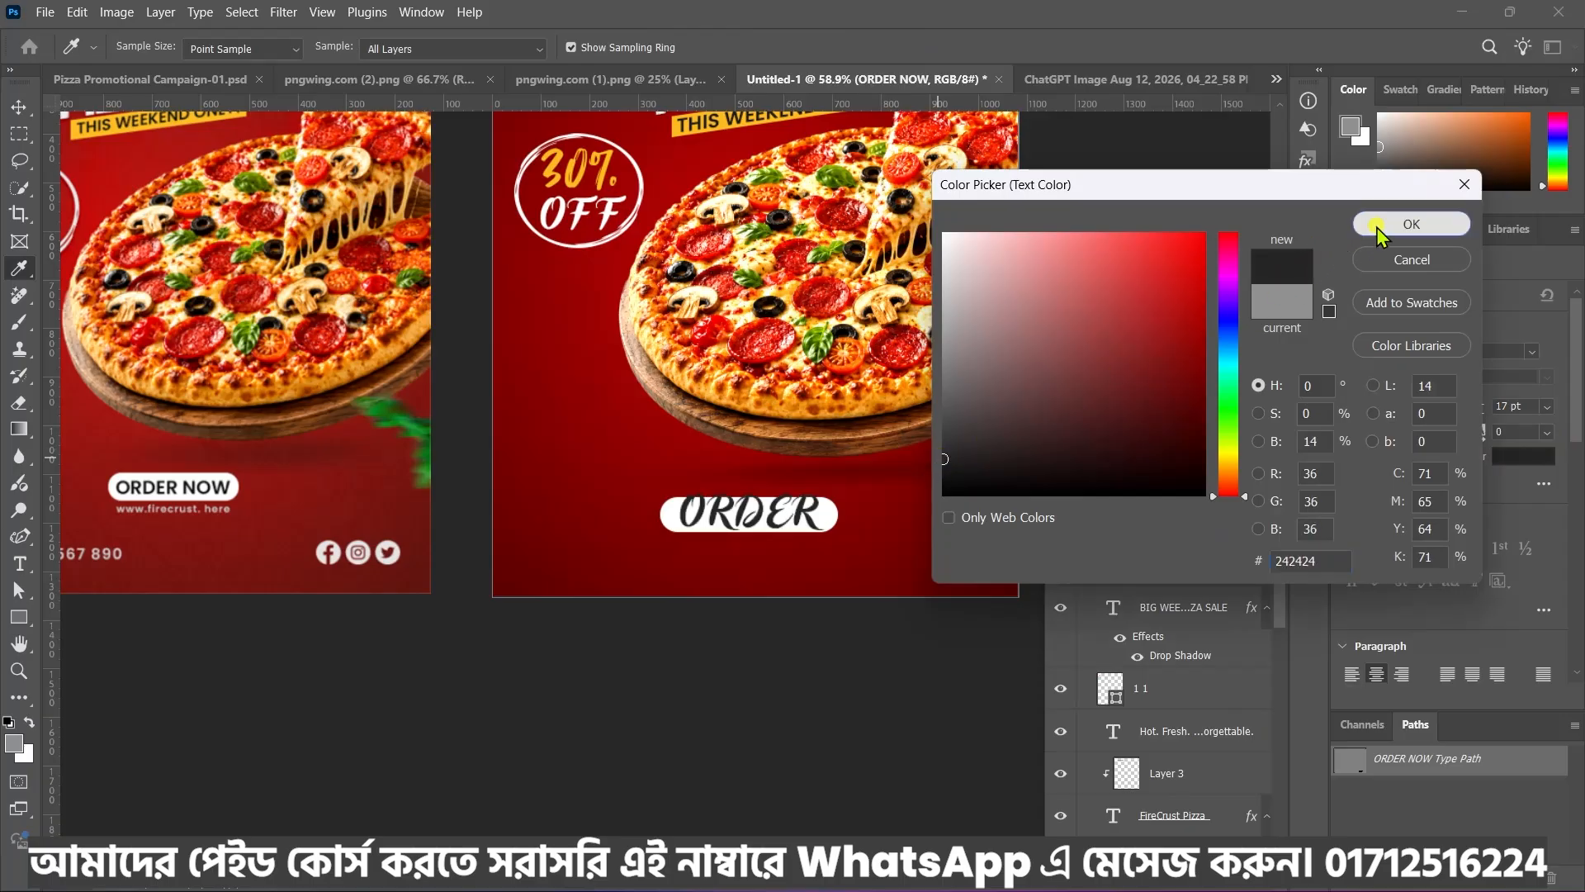
click(1412, 223)
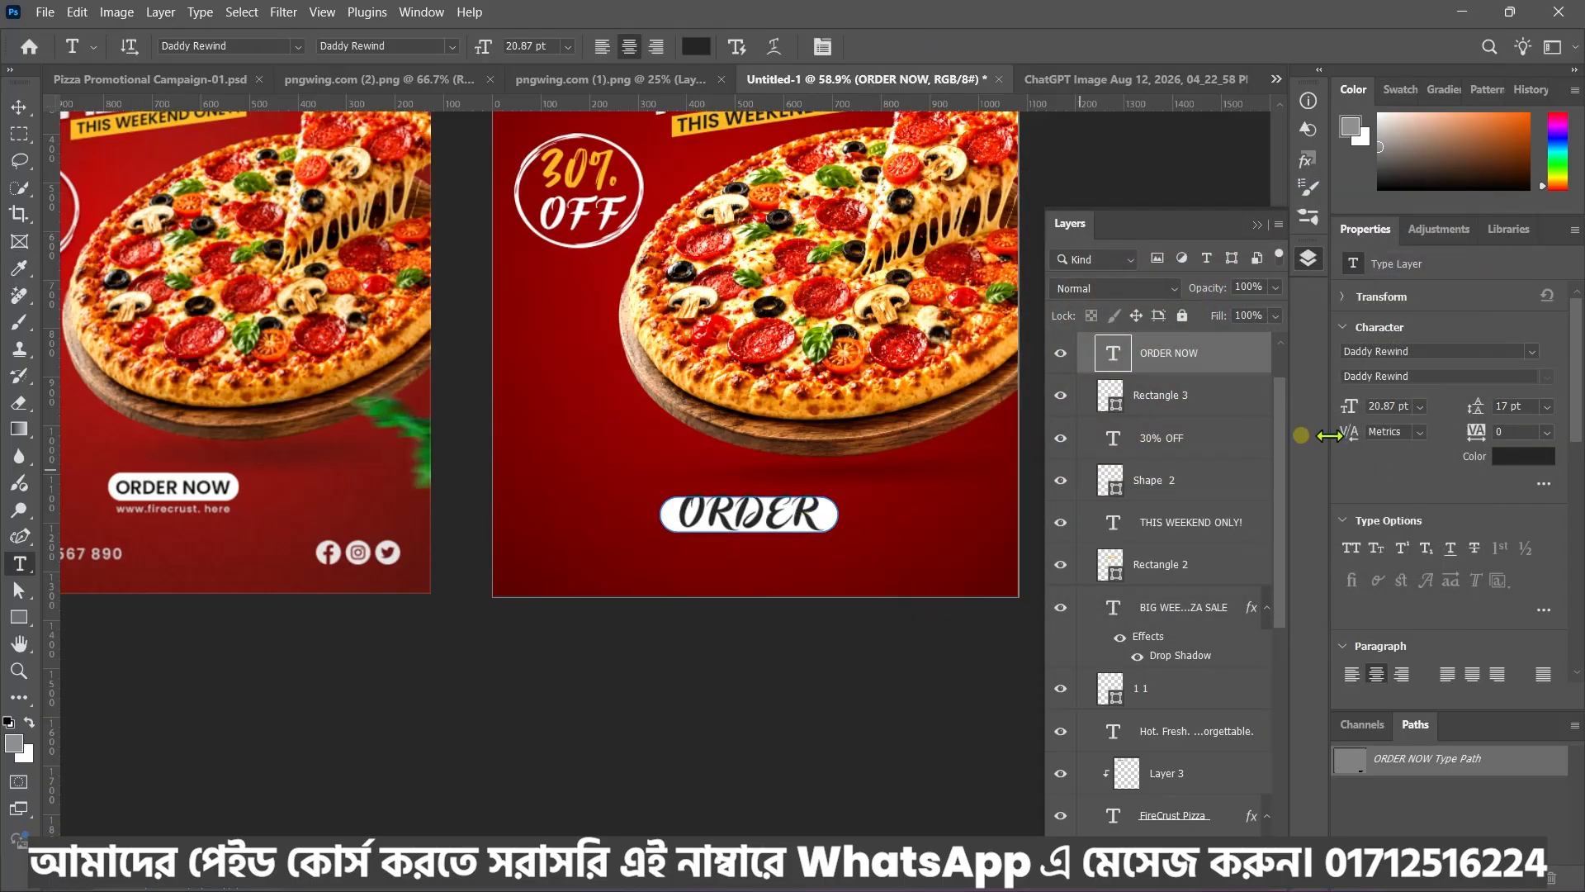
Change the ORDER NOW text color to dark red, #620505
click(1499, 456)
mouse_move(989, 461)
mouse_down()
mouse_move(938, 435)
mouse_move(930, 449)
mouse_up()
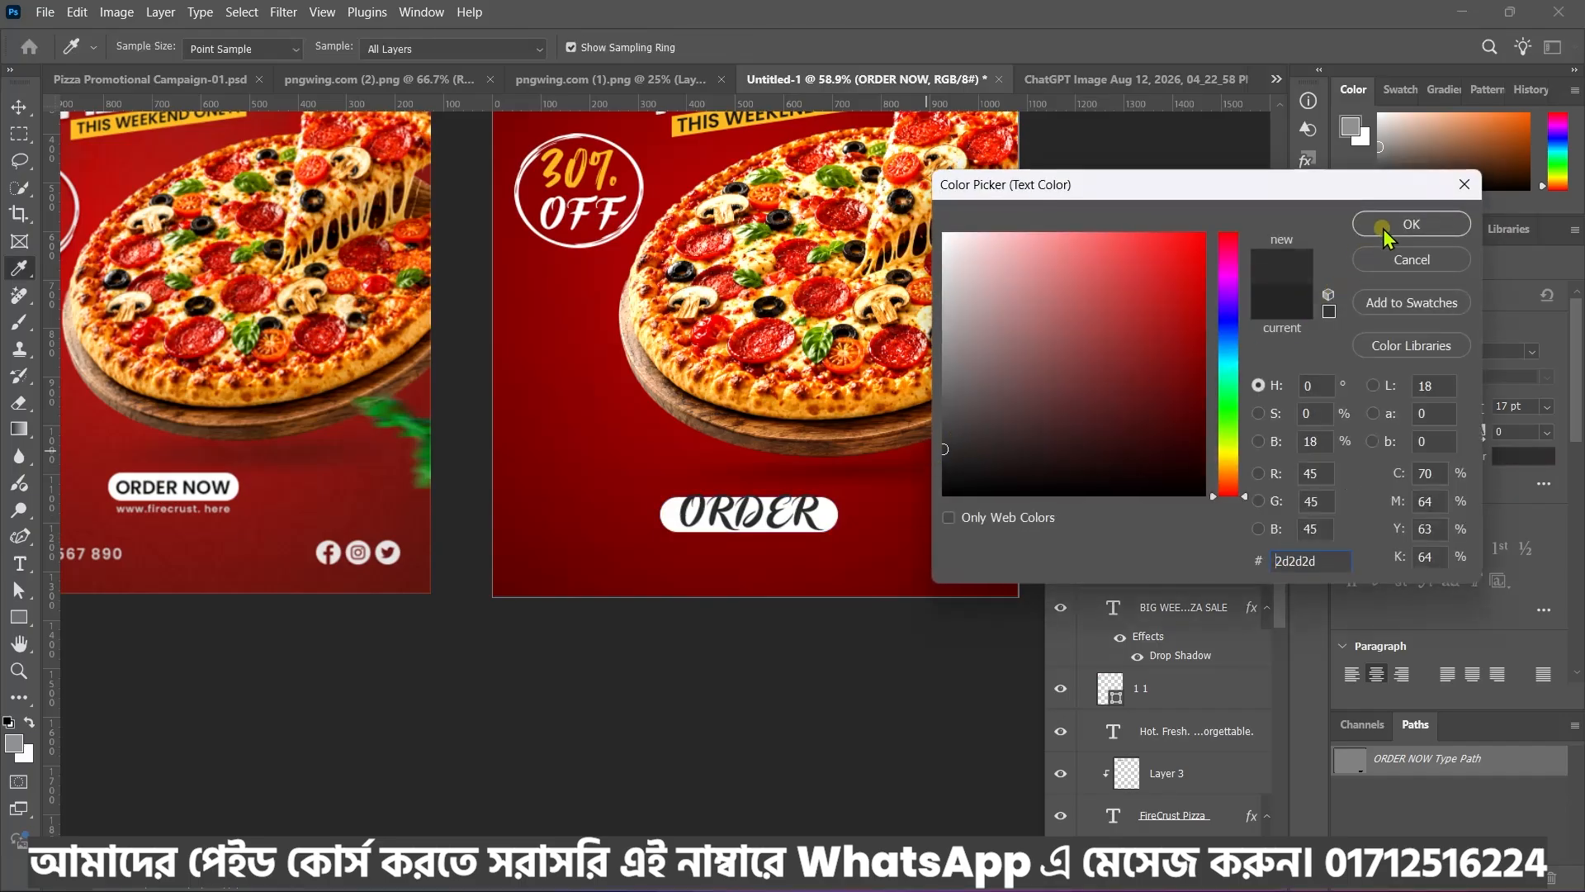
drag(1193, 406, 1194, 395)
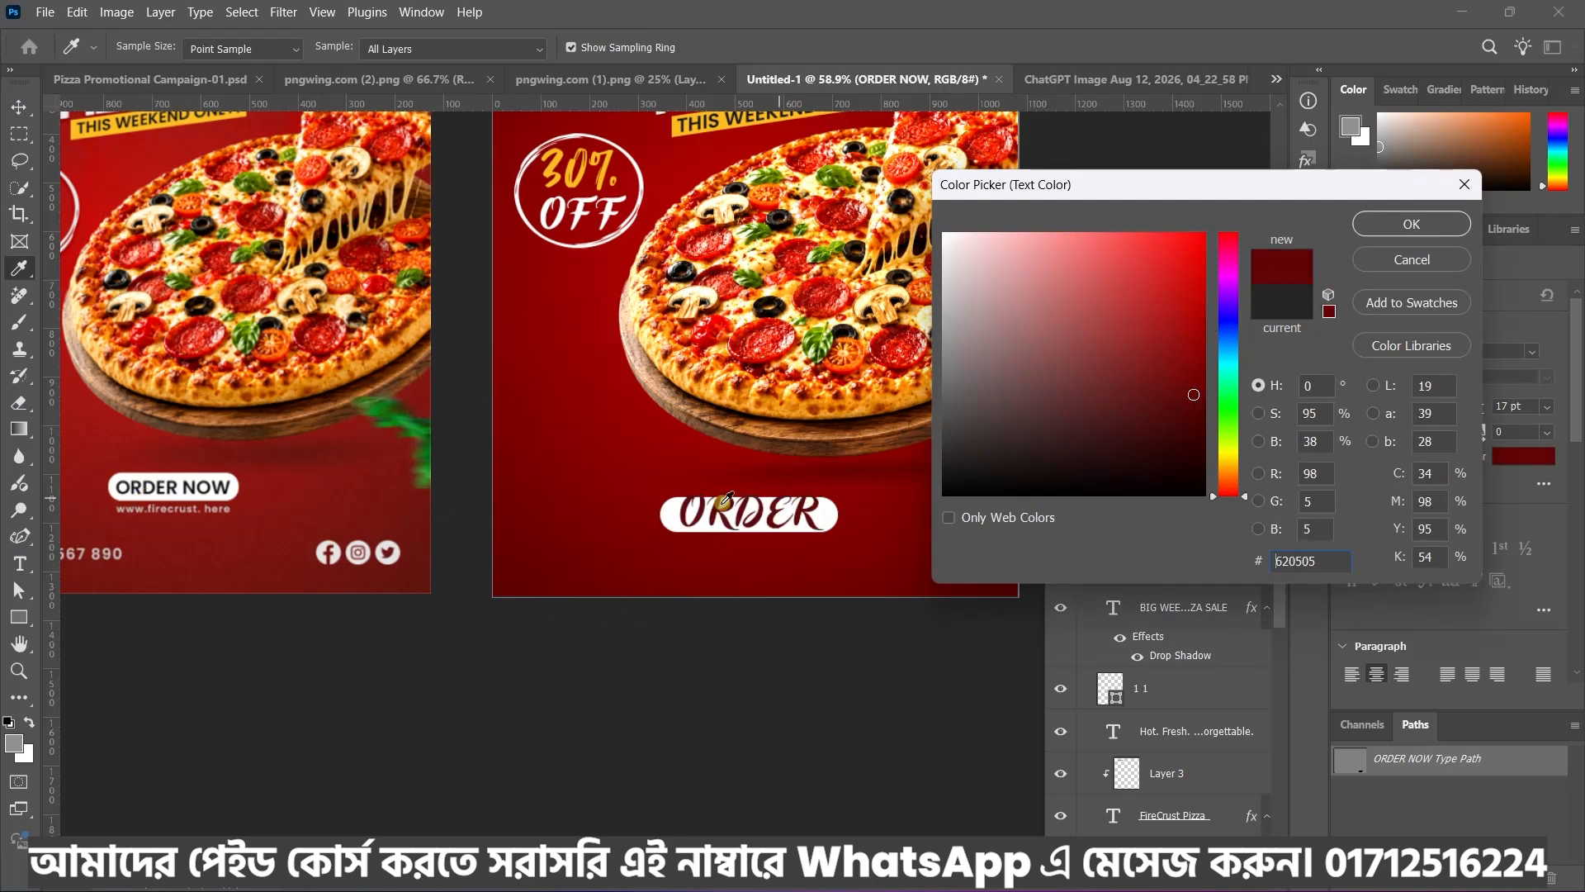
click(1410, 233)
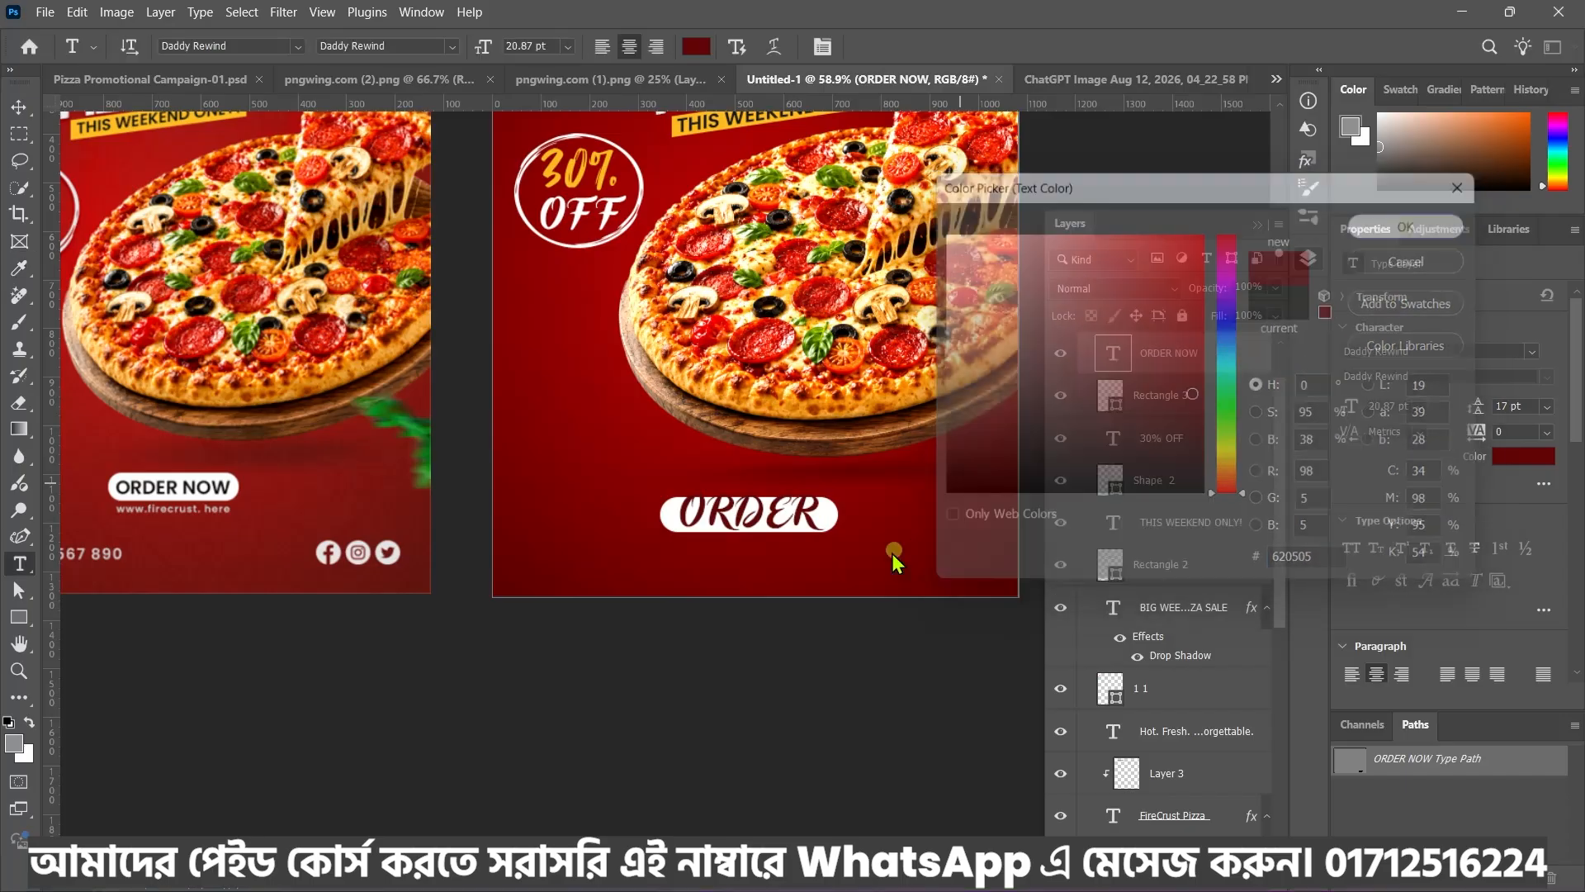
Change the THIS WEEKEND ONLY! text color to dark red, #750a0a
key(ctrl+0)
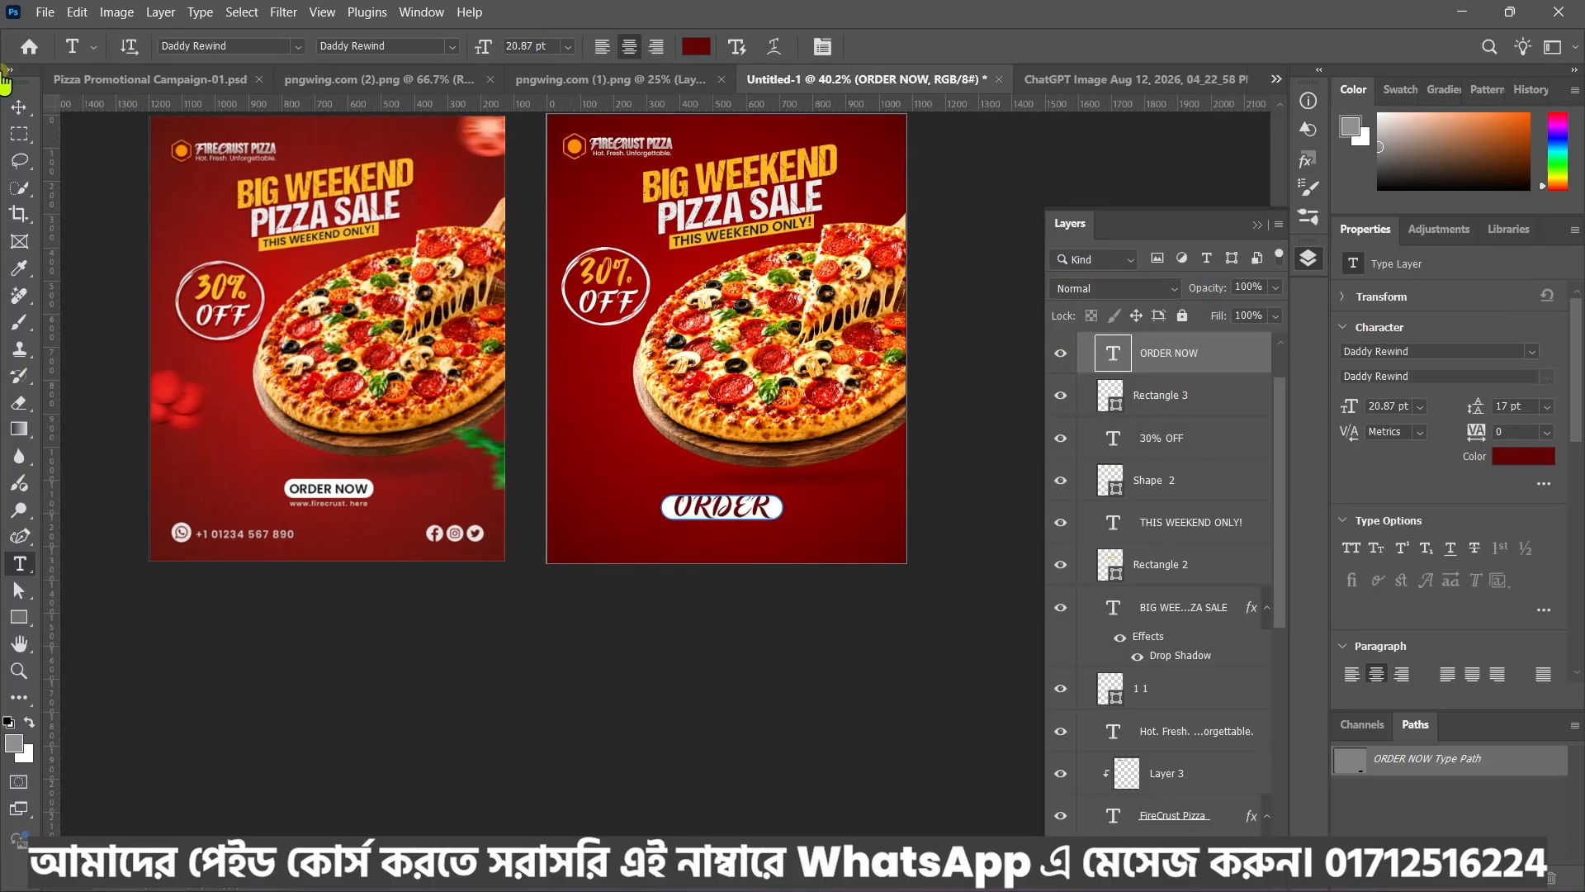
click(19, 108)
scroll(743, 234, up, 2)
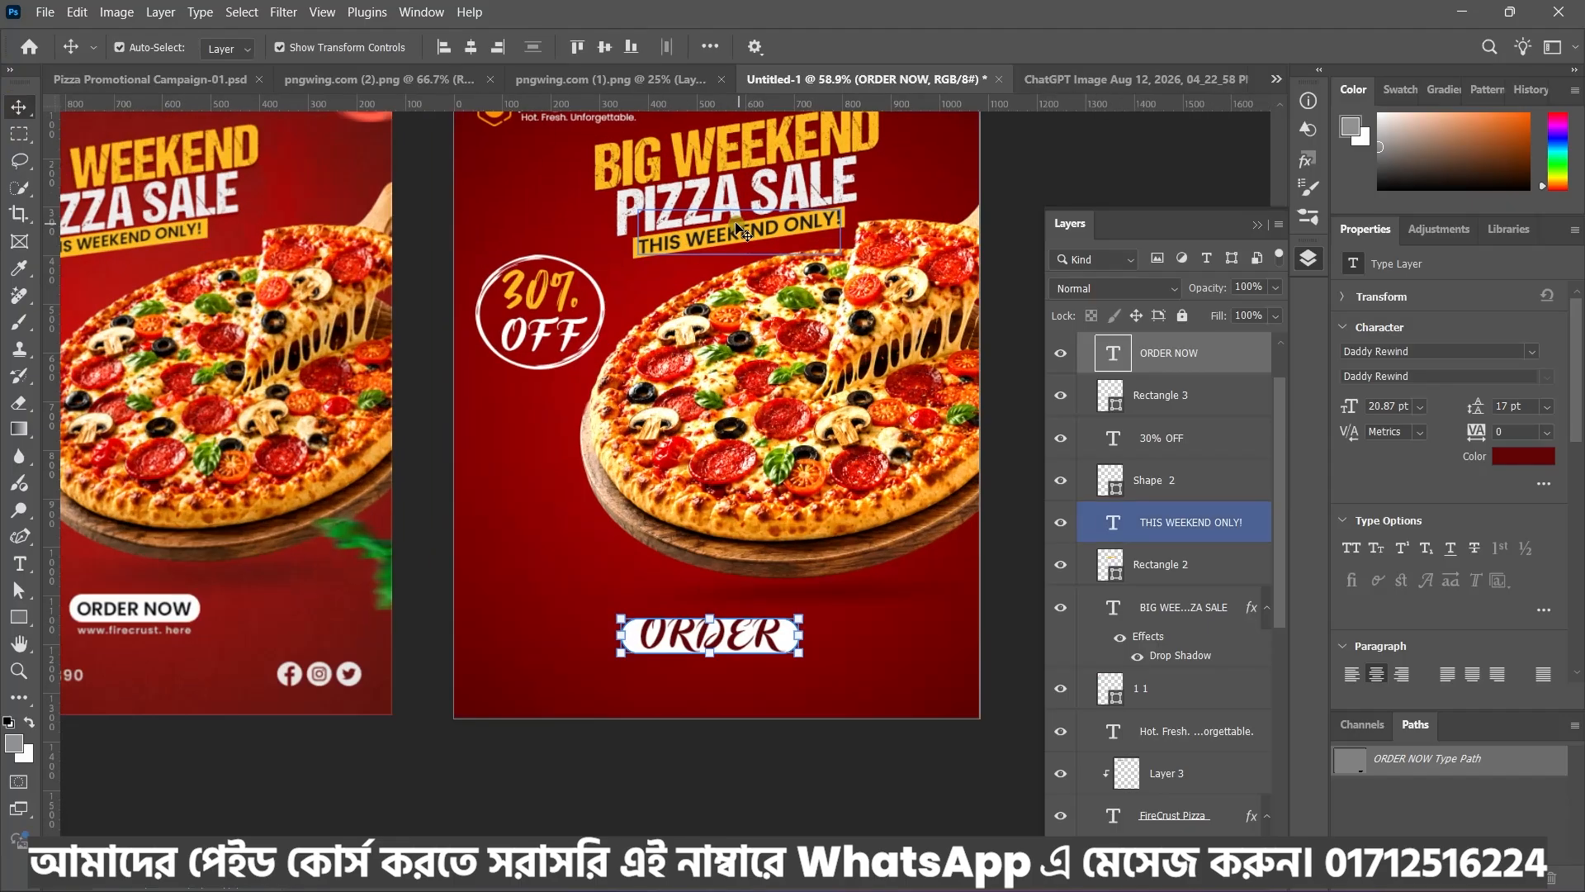
scroll(743, 234, up, 3)
click(683, 248)
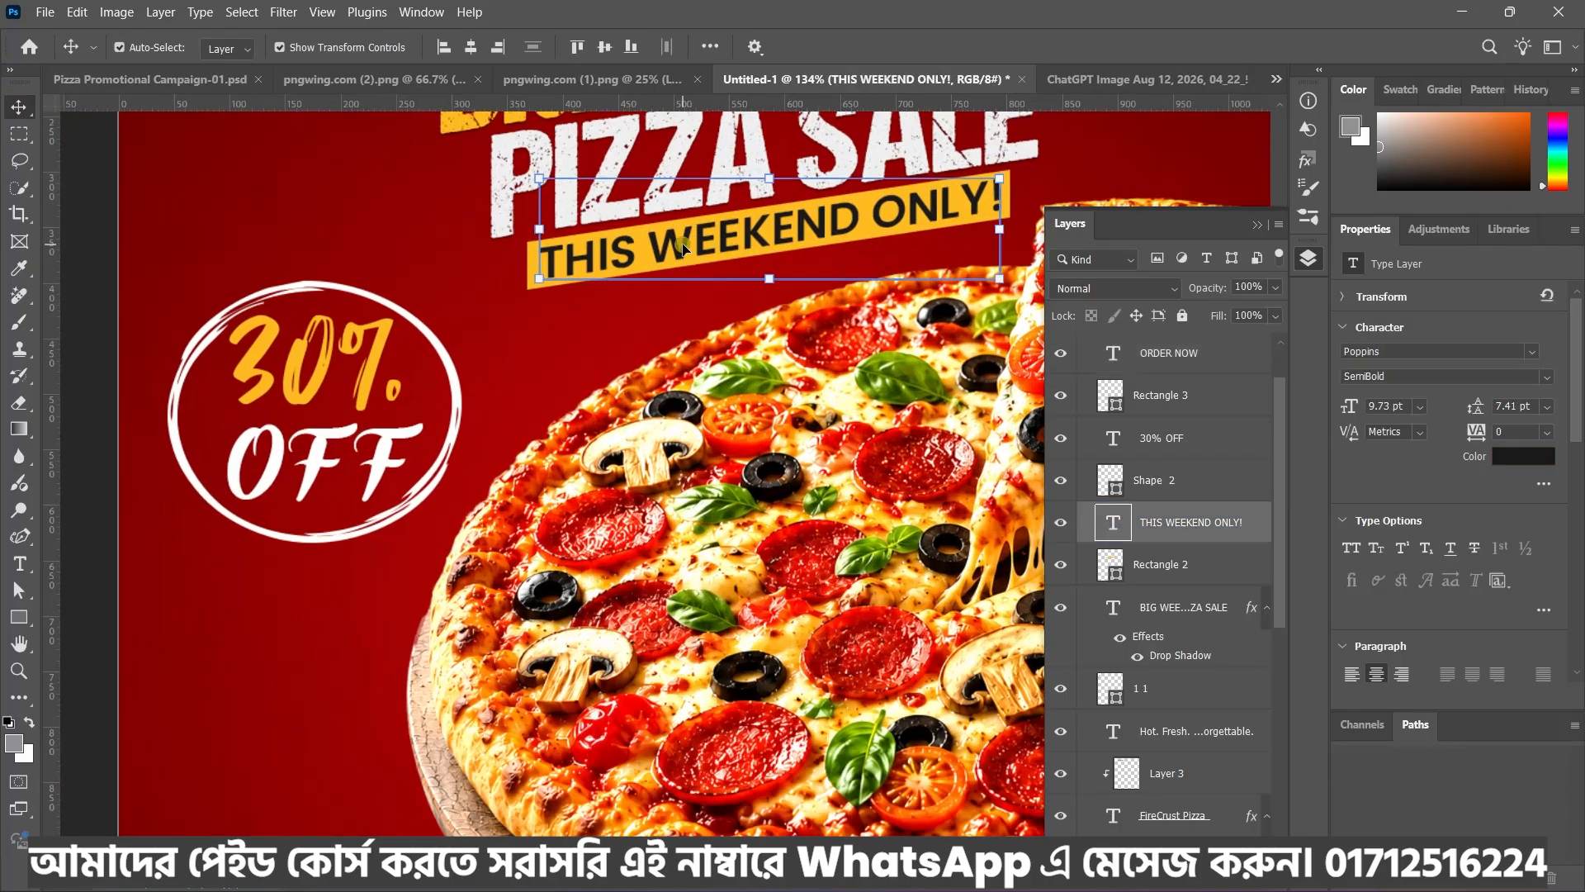
click(1523, 456)
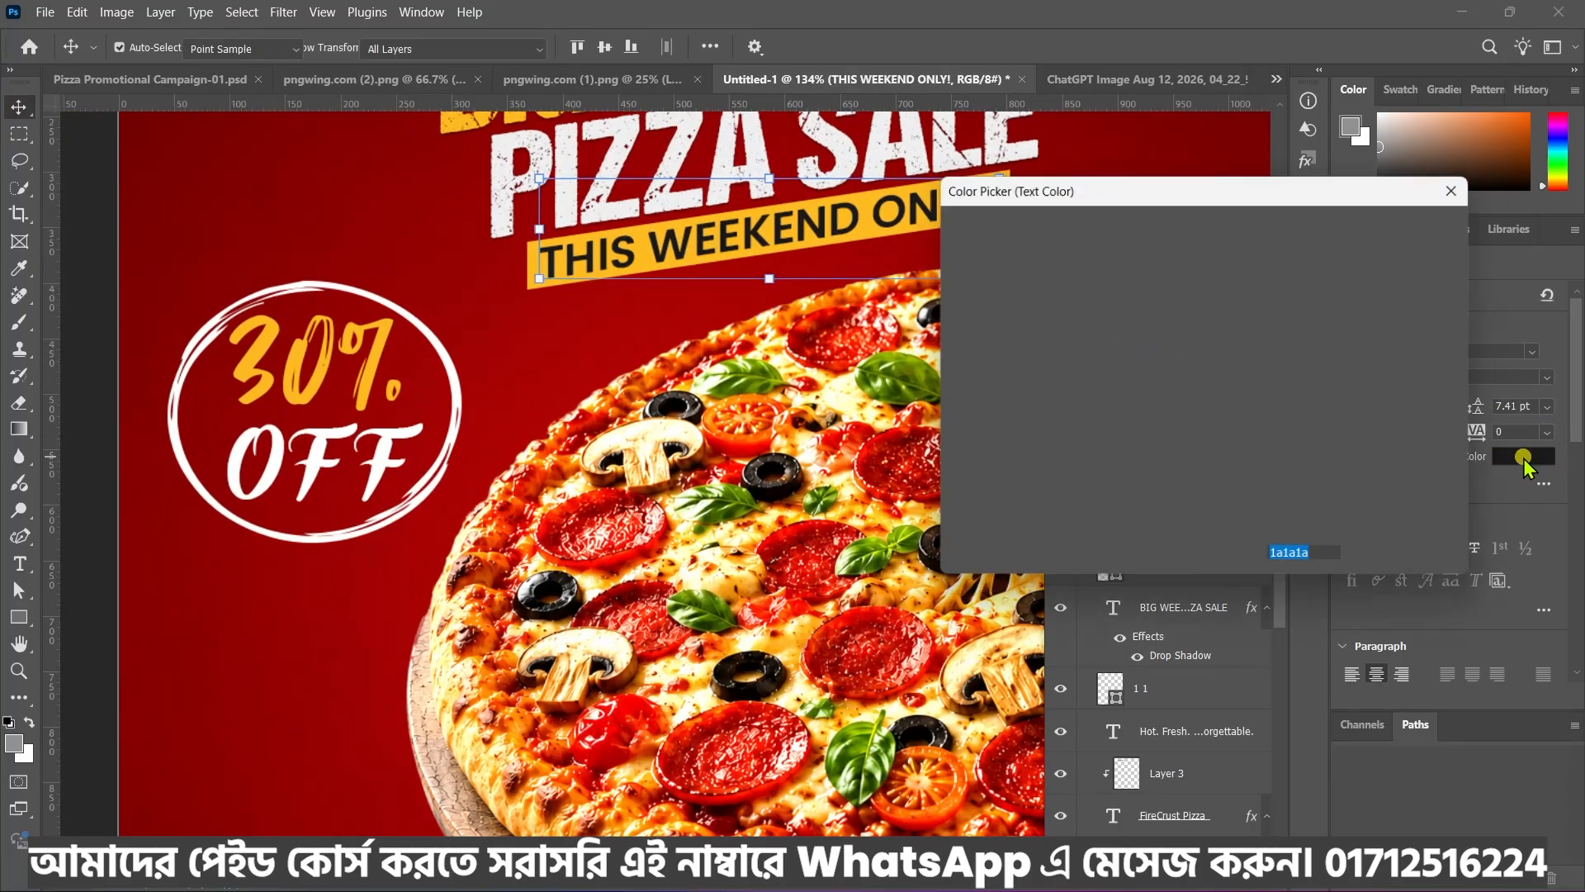
click(1188, 340)
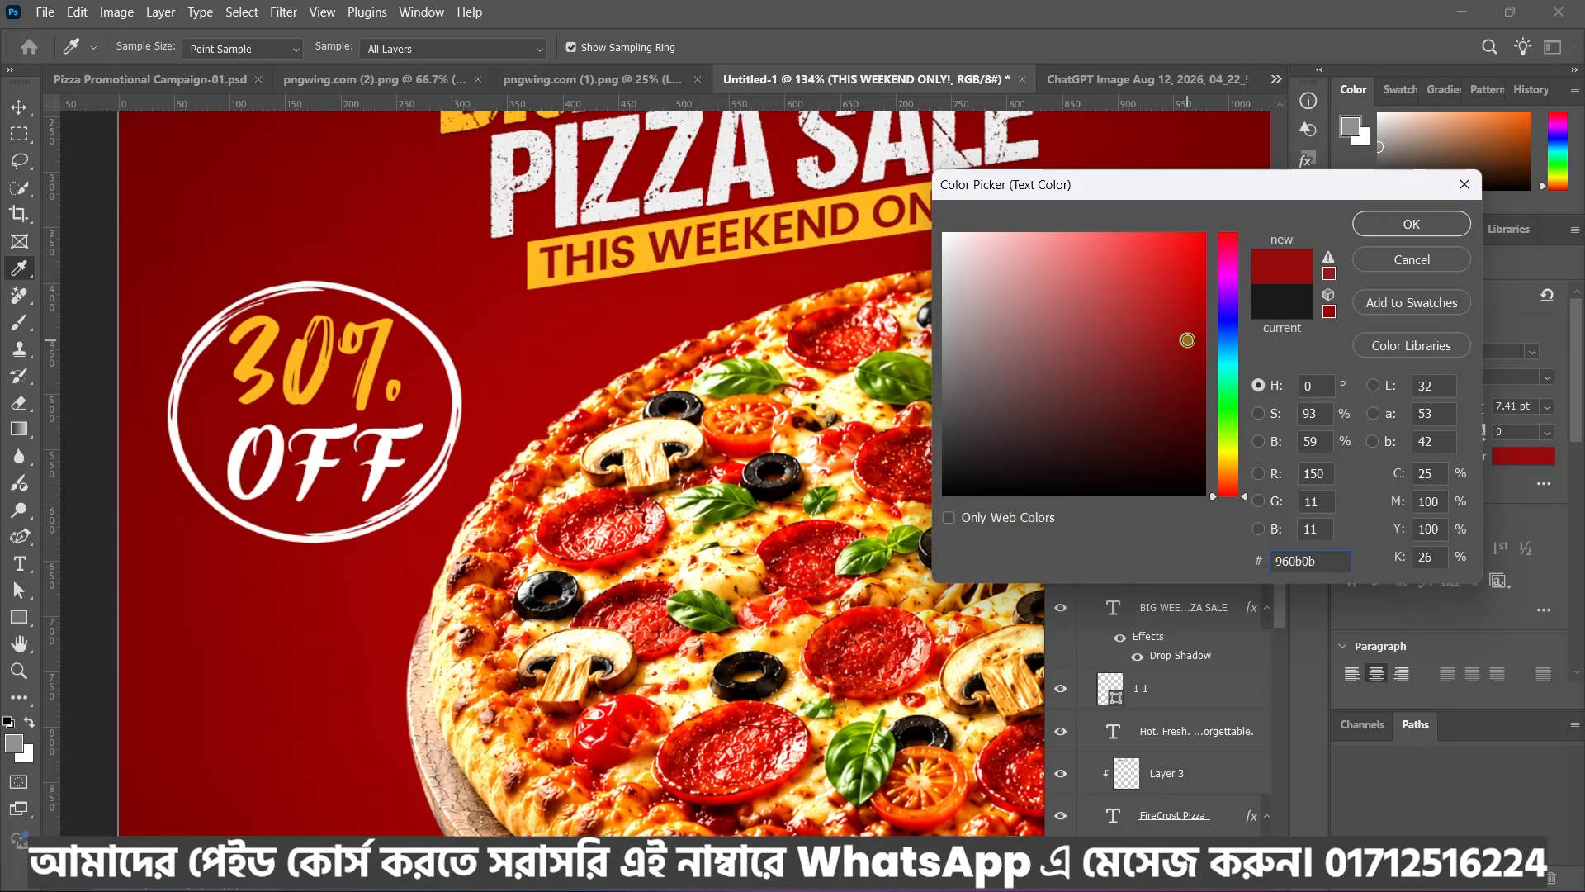
drag(1197, 357, 1185, 377)
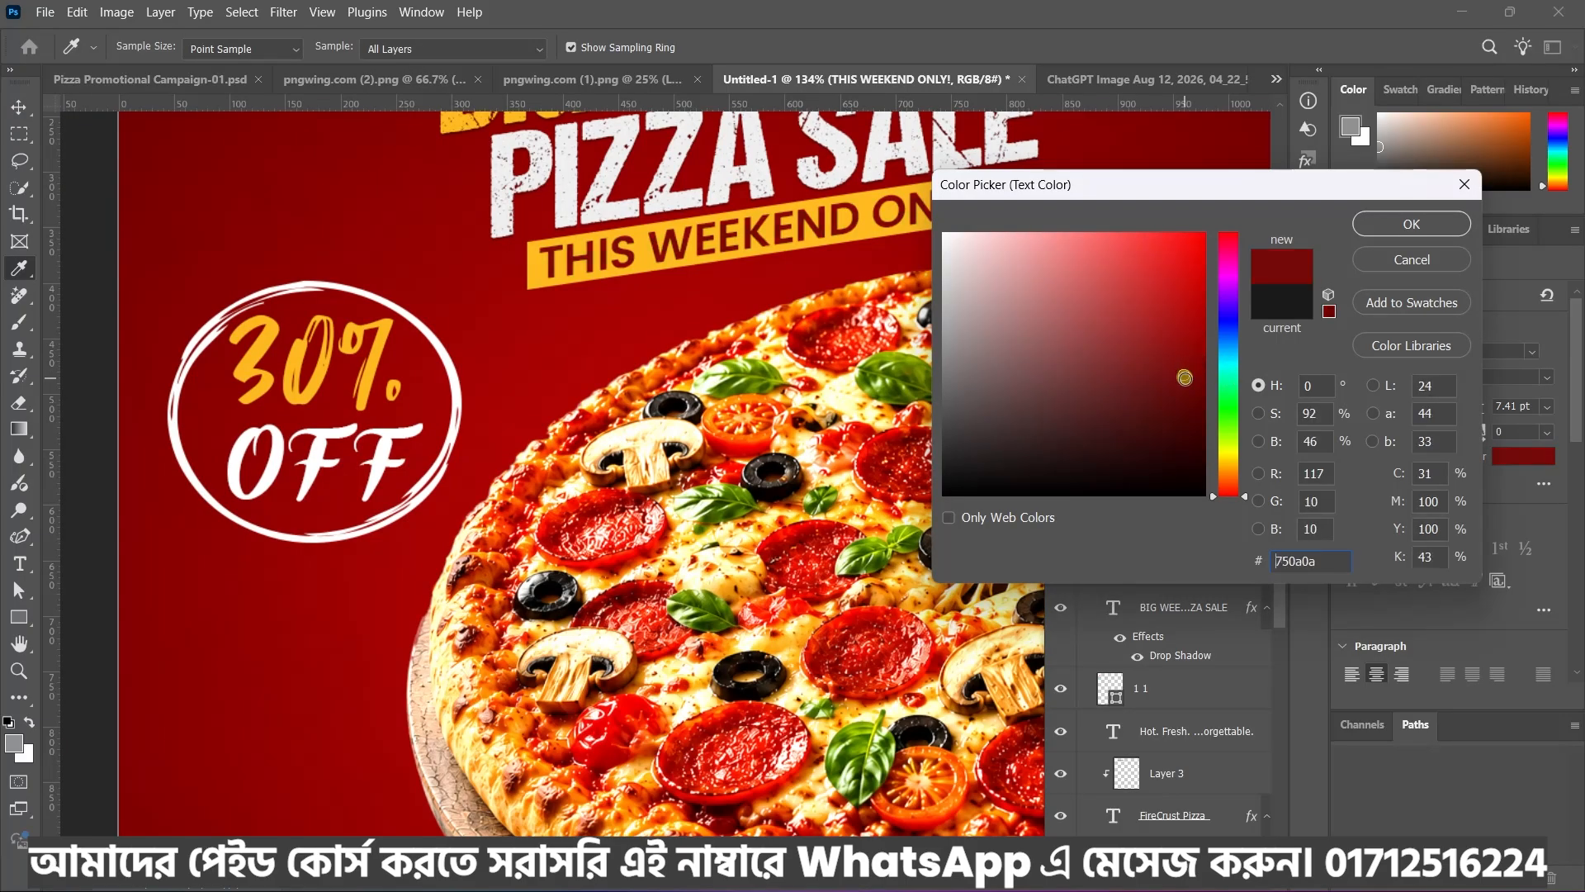
click(1408, 224)
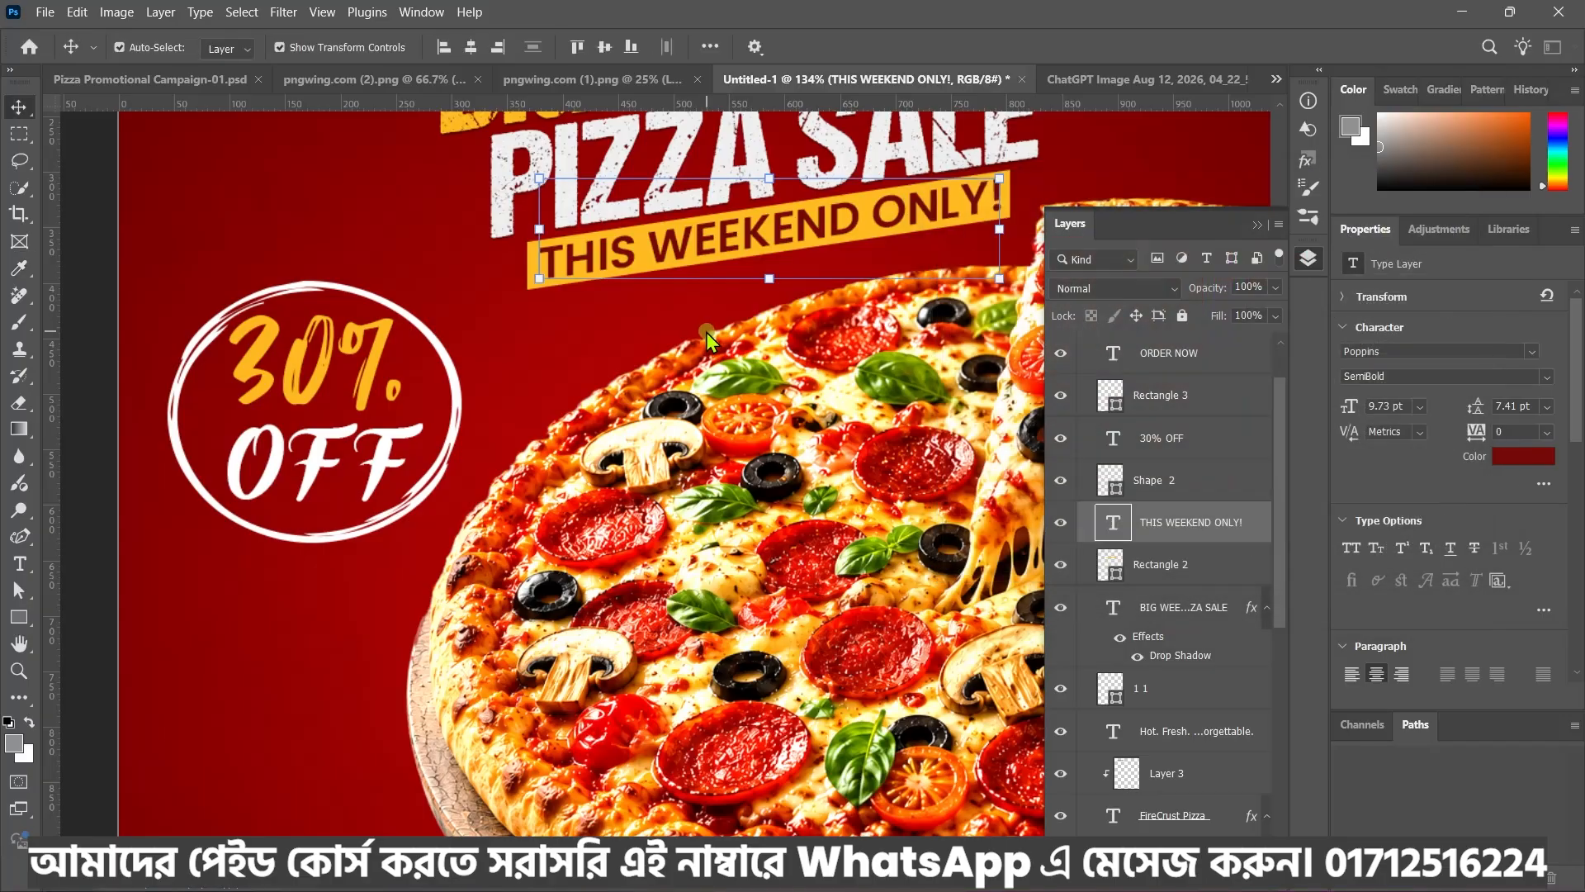
Set the ORDER NOW text on Artboard 1 to the Poppins font in Bold
scroll(778, 227, down, 3)
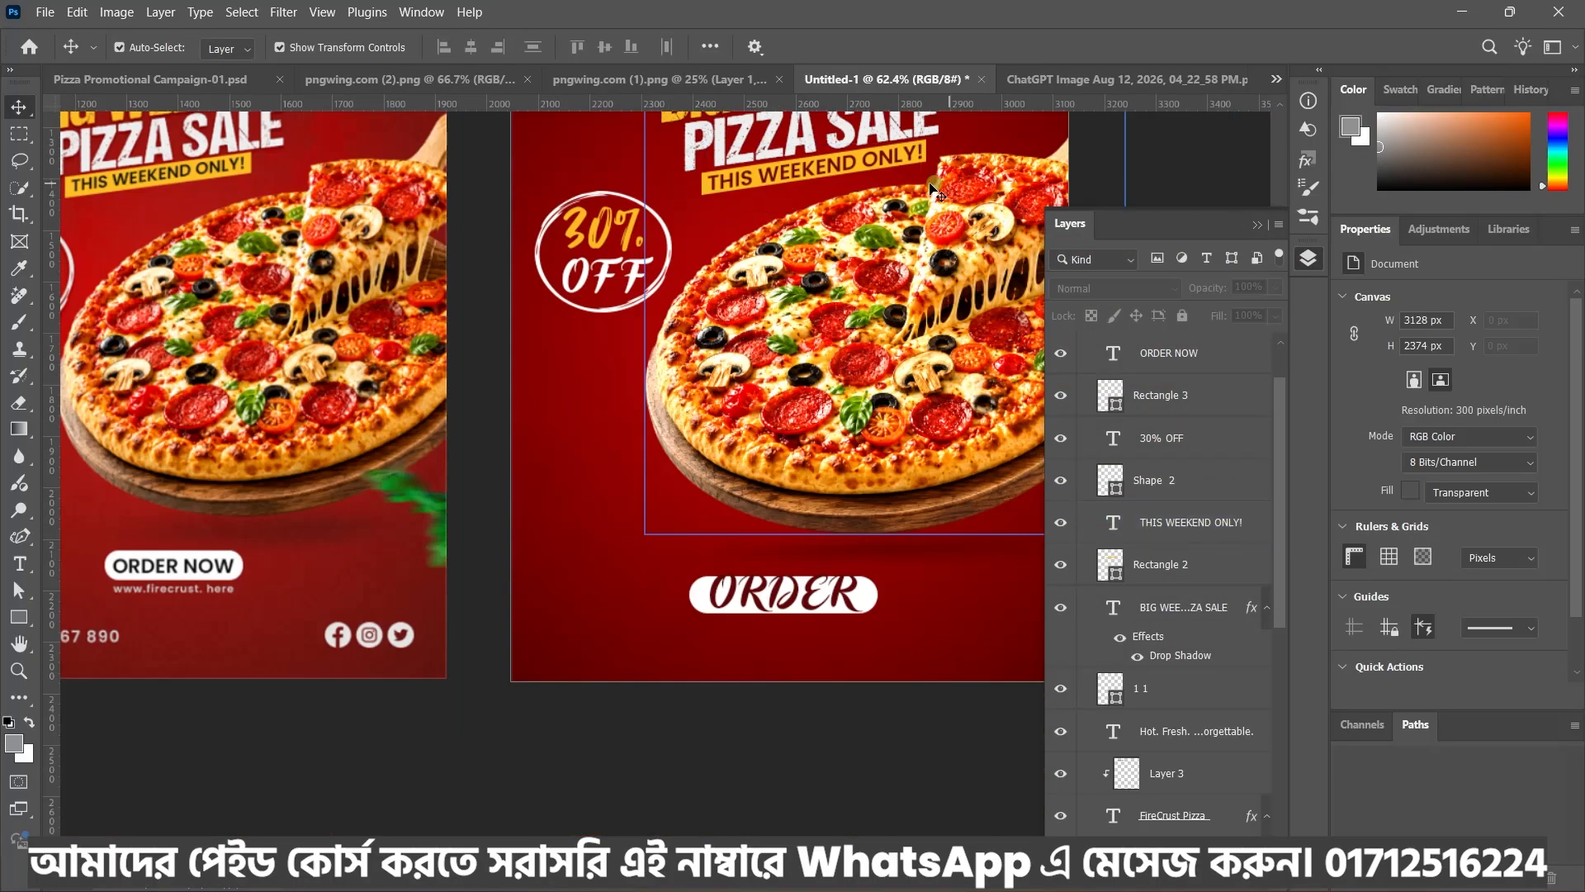
scroll(751, 322, down, 3)
scroll(745, 499, up, 4)
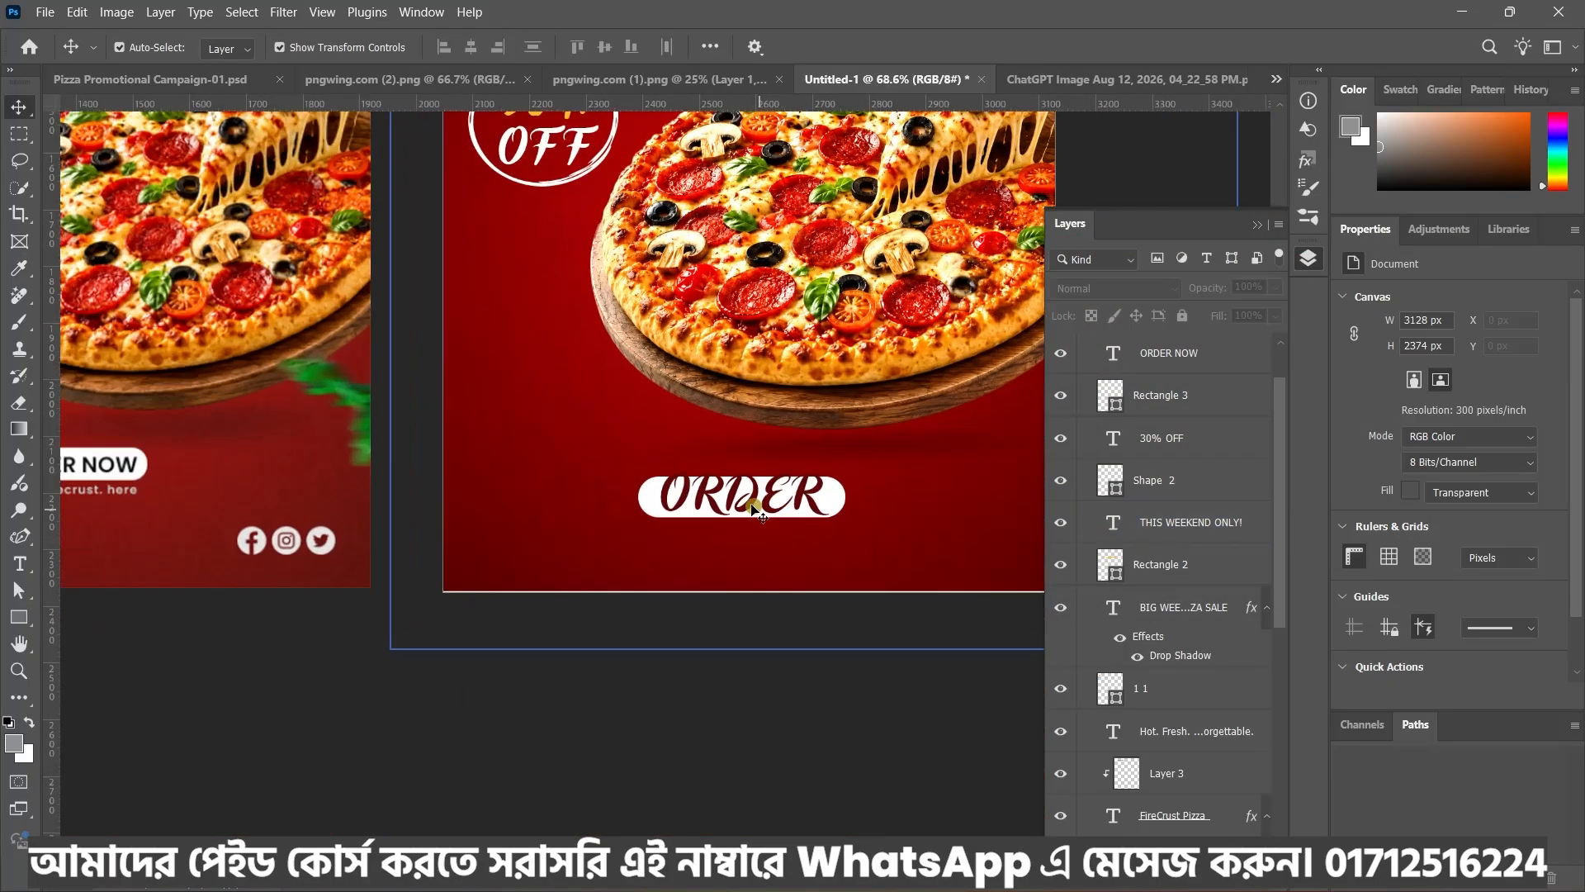
click(748, 501)
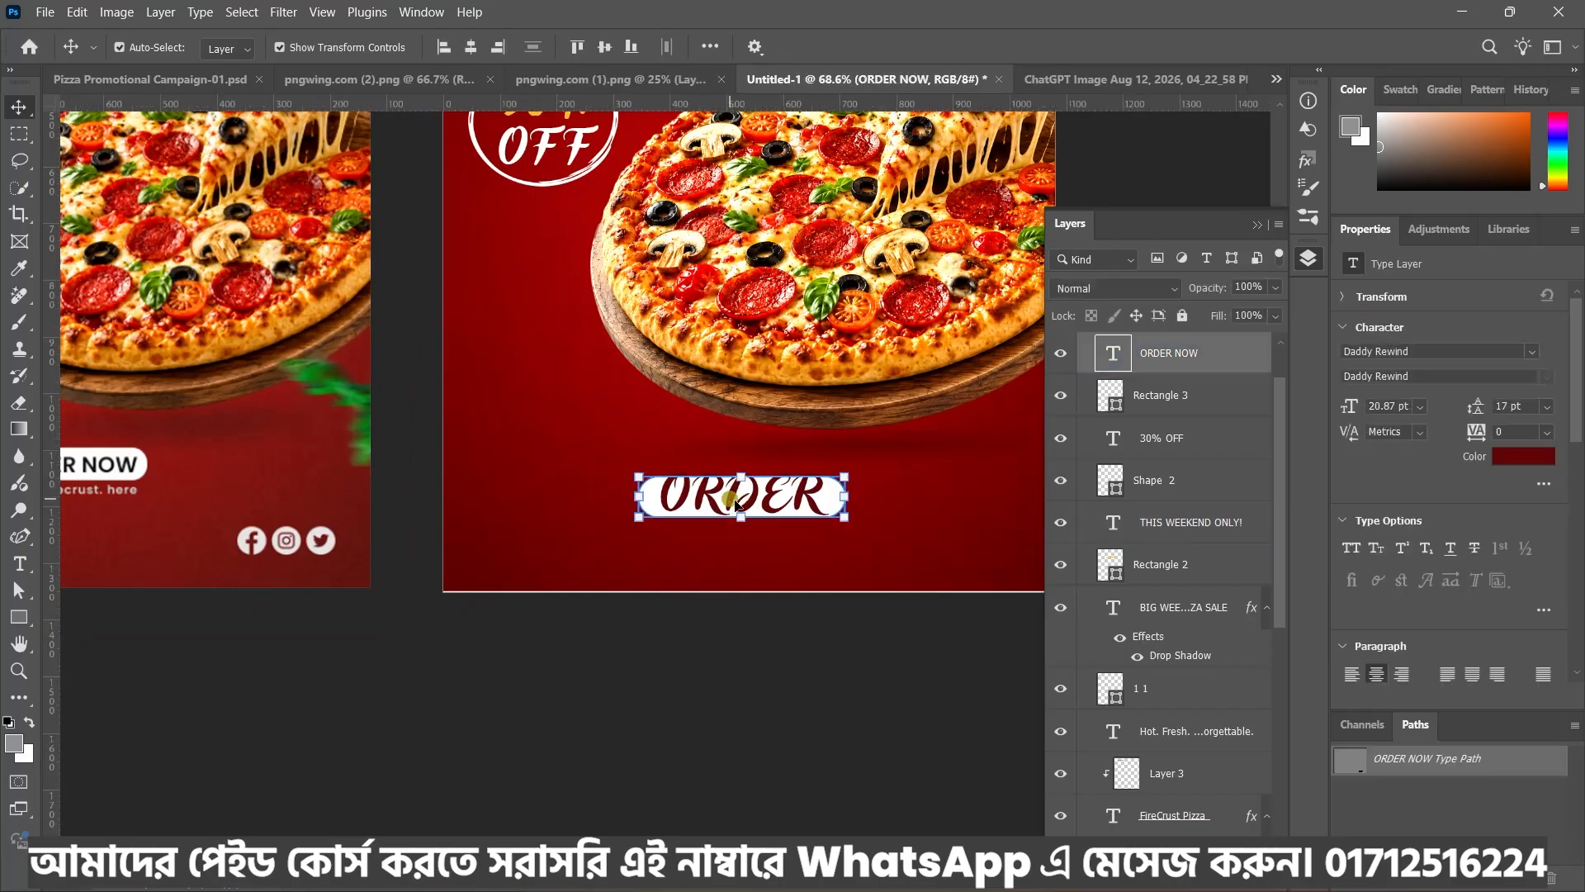
click(1532, 351)
click(1190, 795)
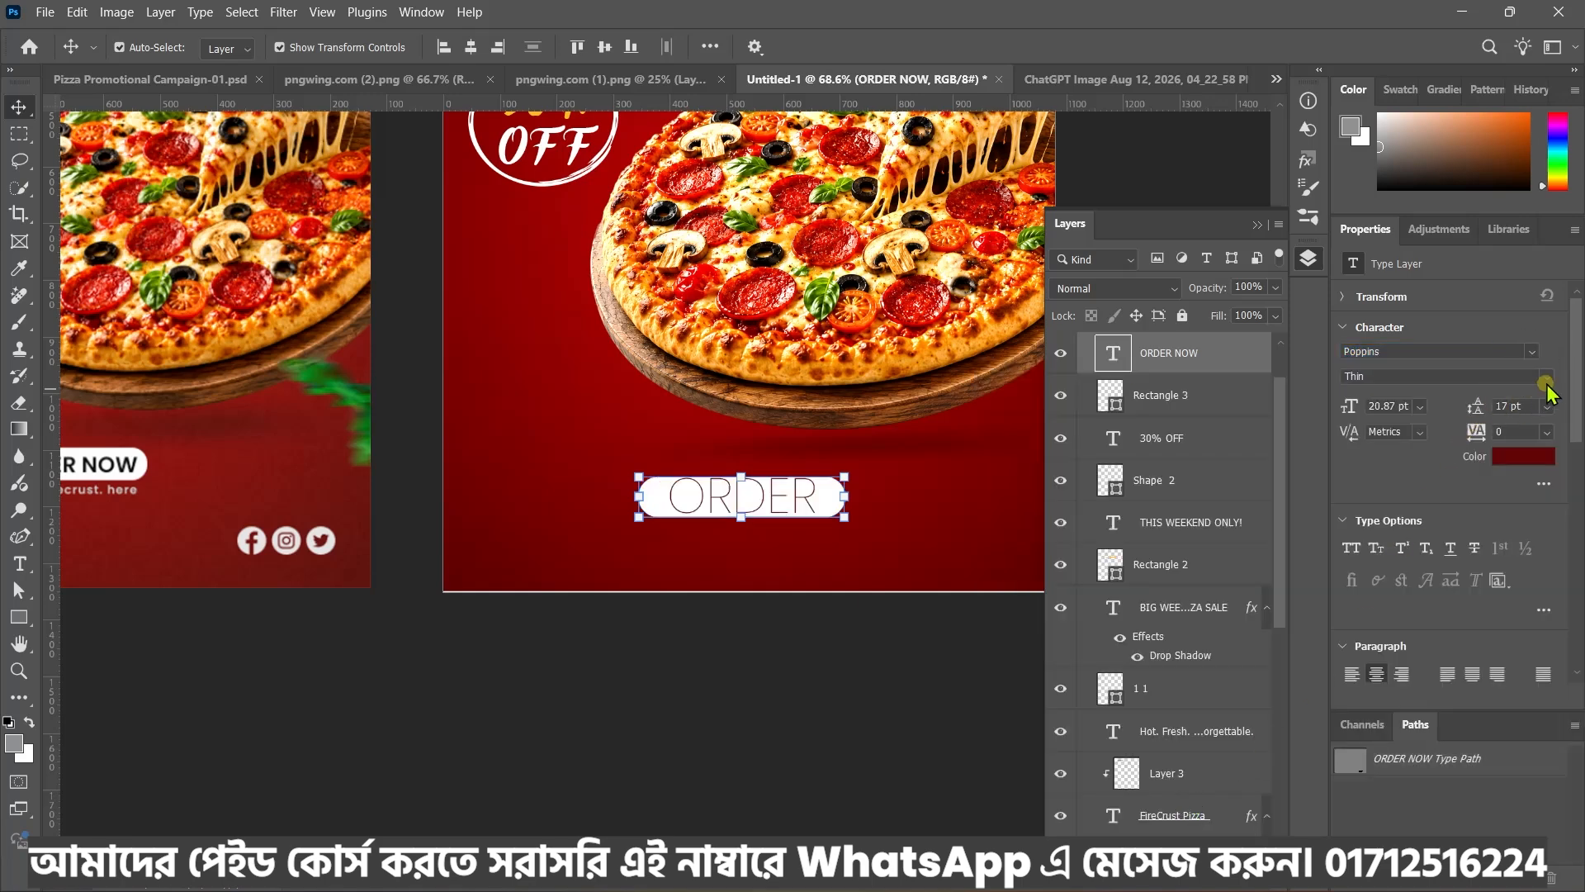
click(1546, 379)
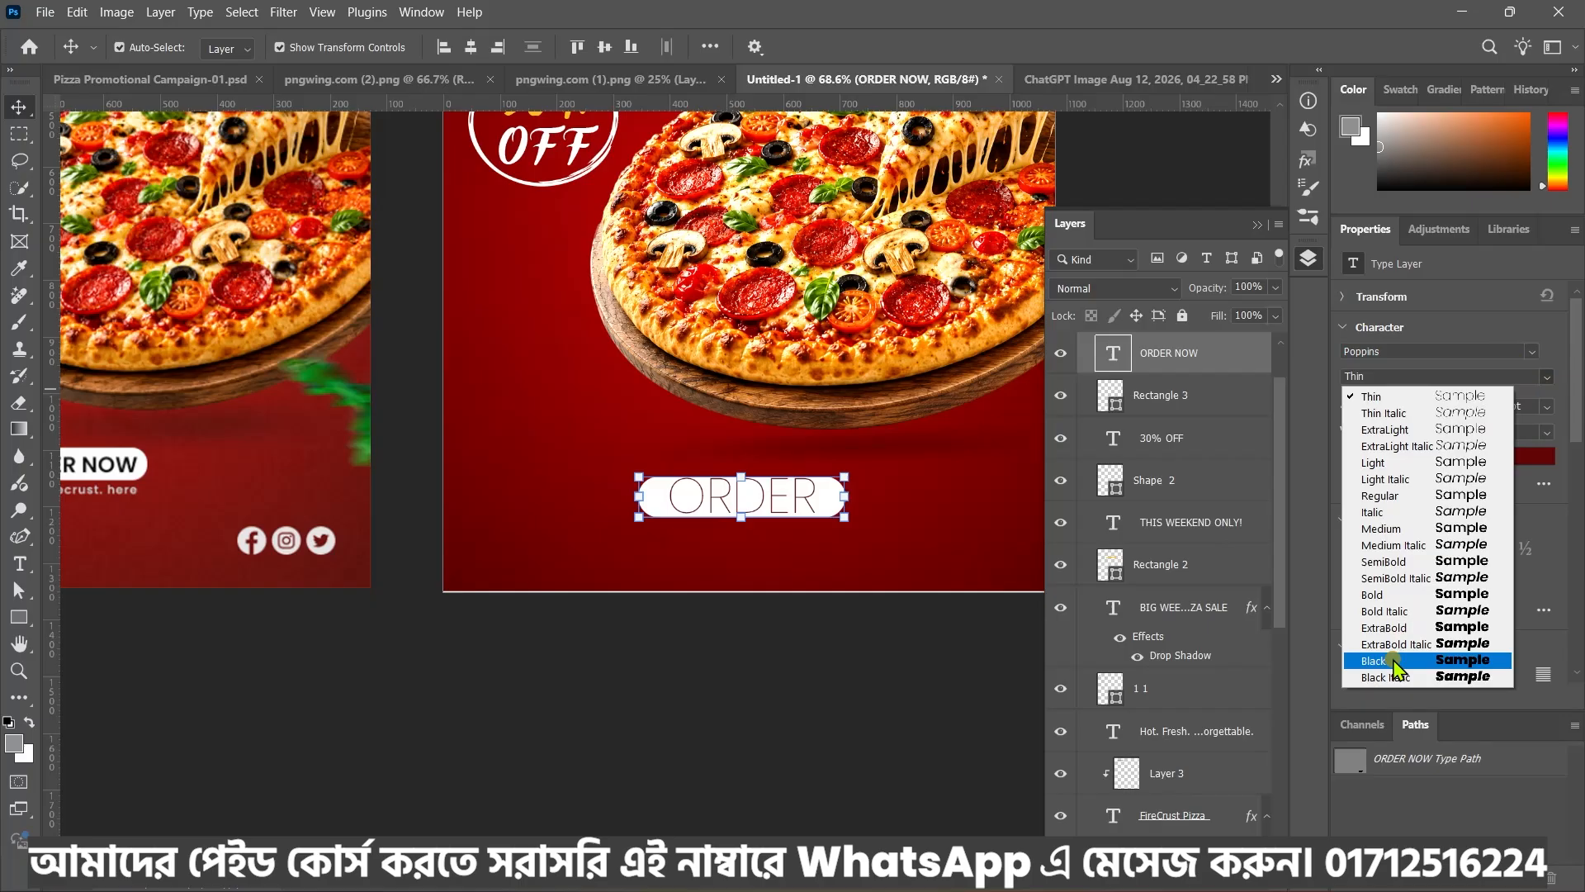
click(1383, 594)
Scale the ORDER NOW text to about 59.42% and center it inside the white pill shape
scroll(803, 513, down, 3)
scroll(803, 514, up, 2)
key(ctrl+t)
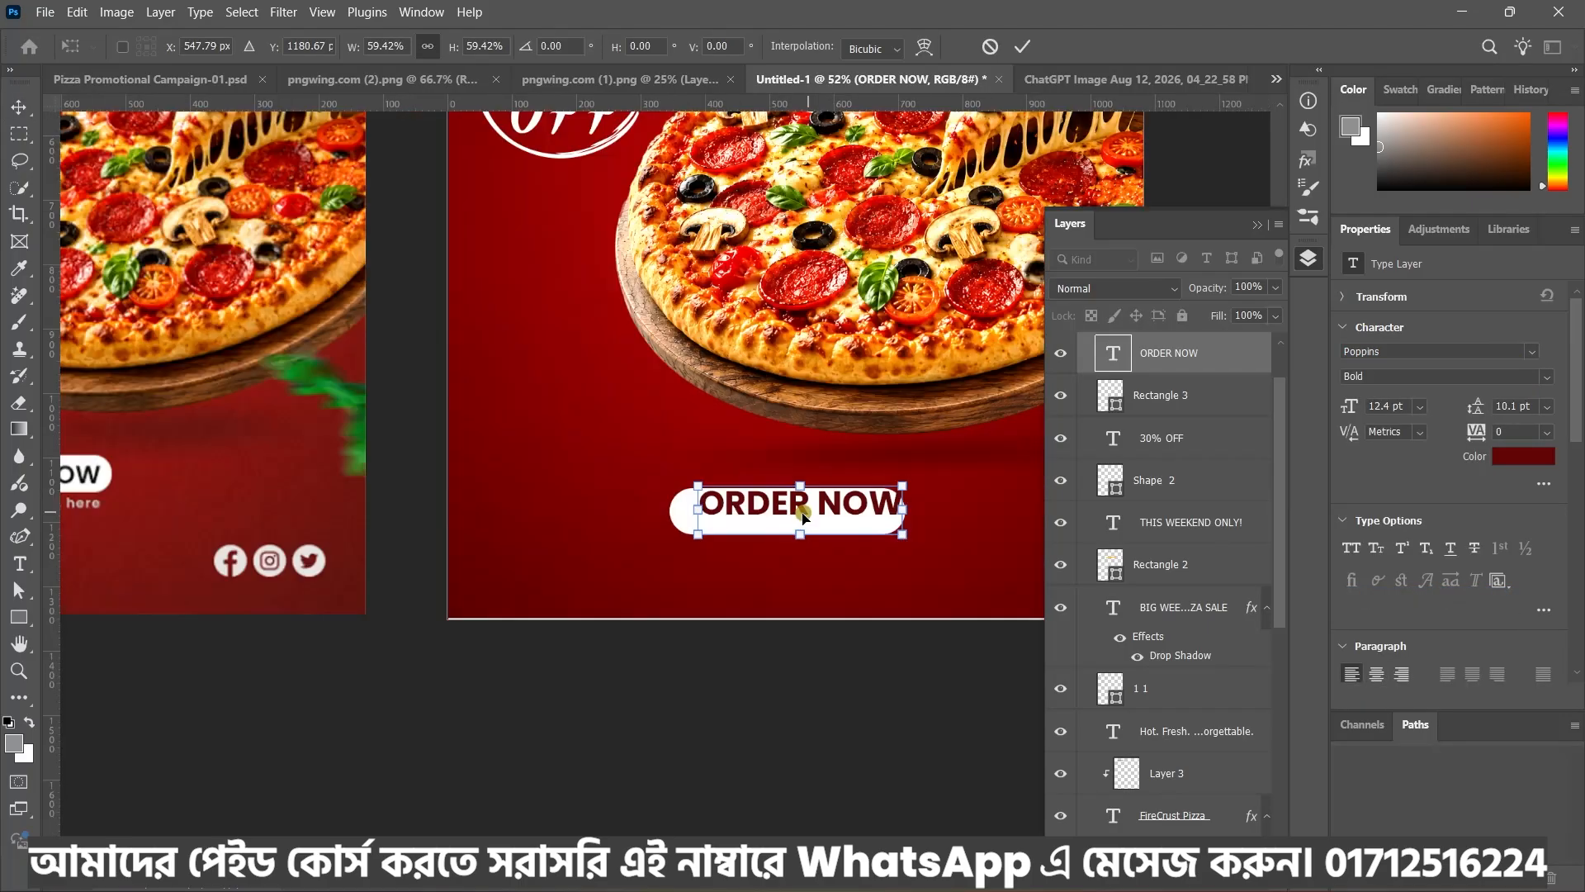
drag(802, 514, 783, 520)
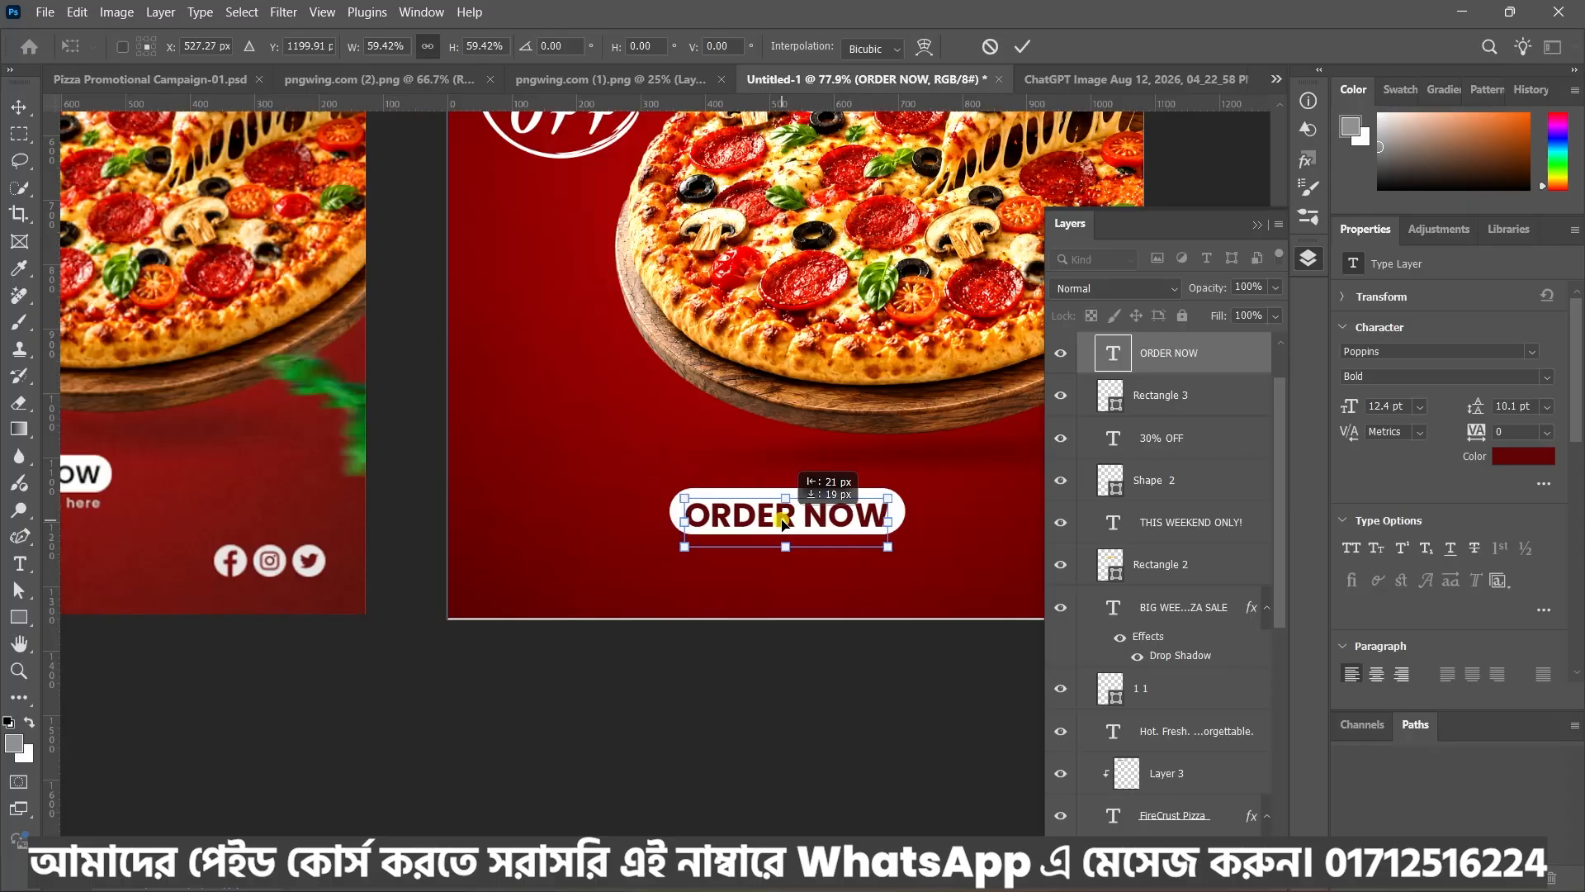
key(Return)
click(863, 700)
key(ctrl+minus)
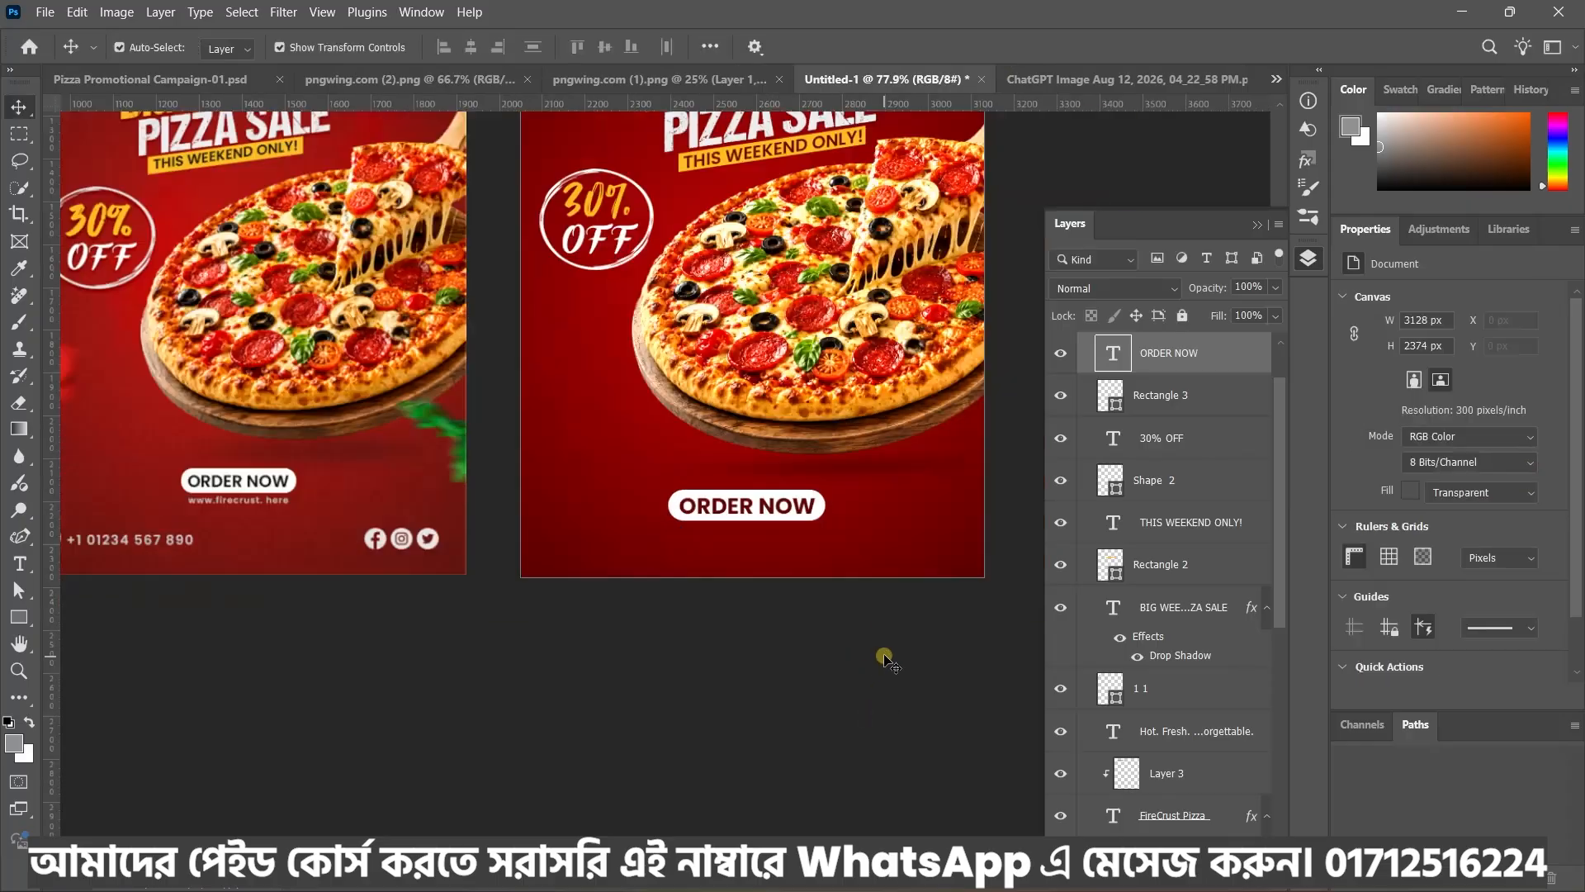
key(ctrl+minus)
key(ctrl+minus)
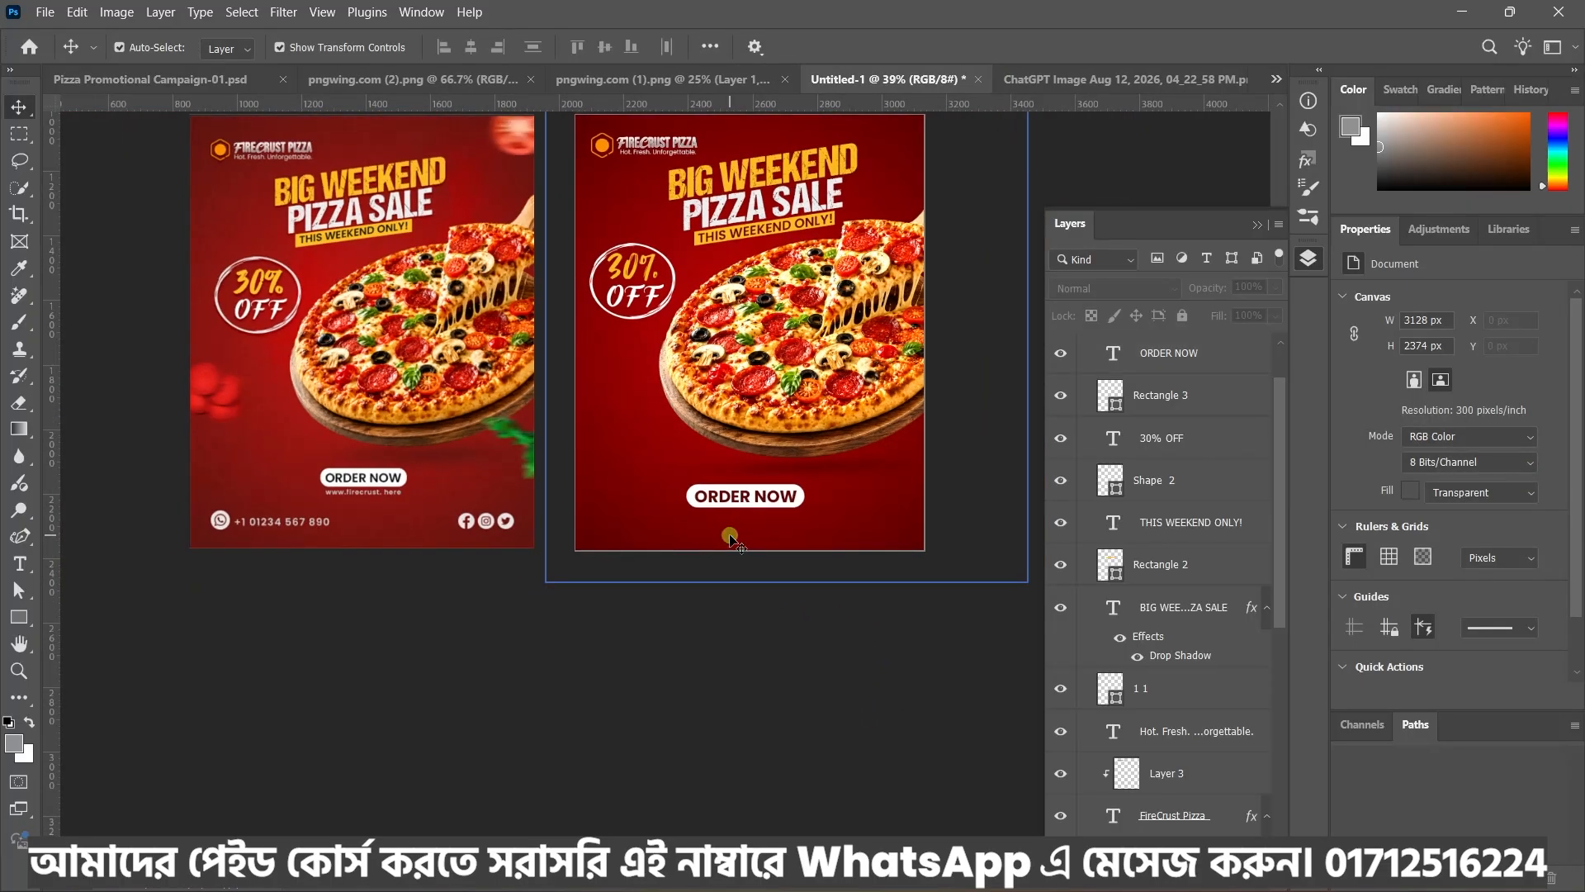
scroll(720, 521, up, 2)
click(720, 504)
click(721, 492)
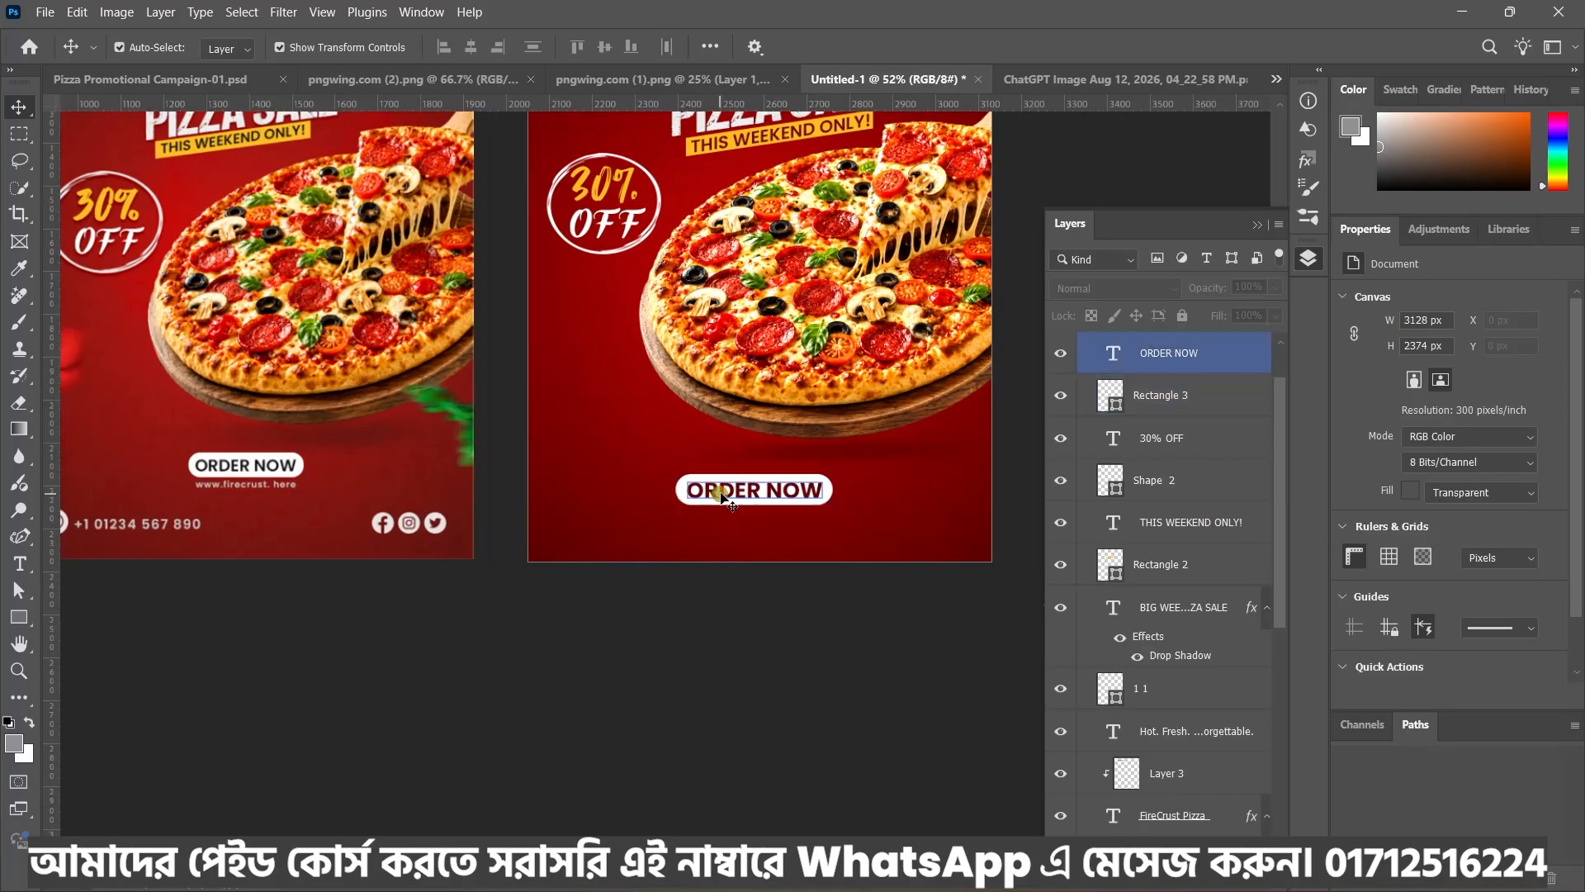
scroll(721, 493, up, 2)
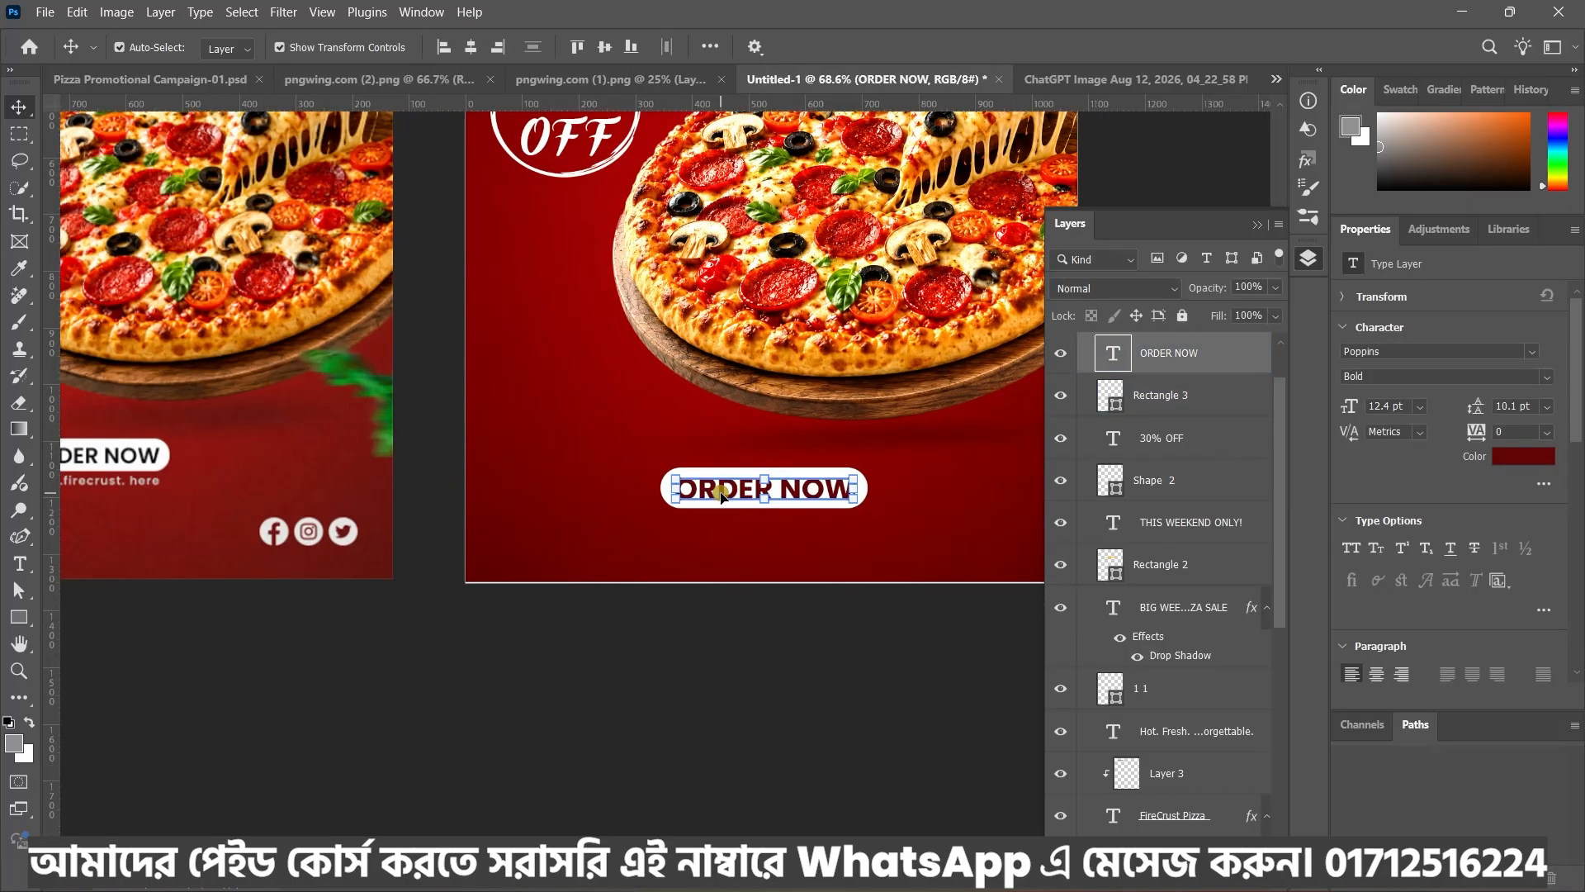
drag(721, 497, 741, 533)
double_click(741, 528)
key(BackSpace)
key(super+v)
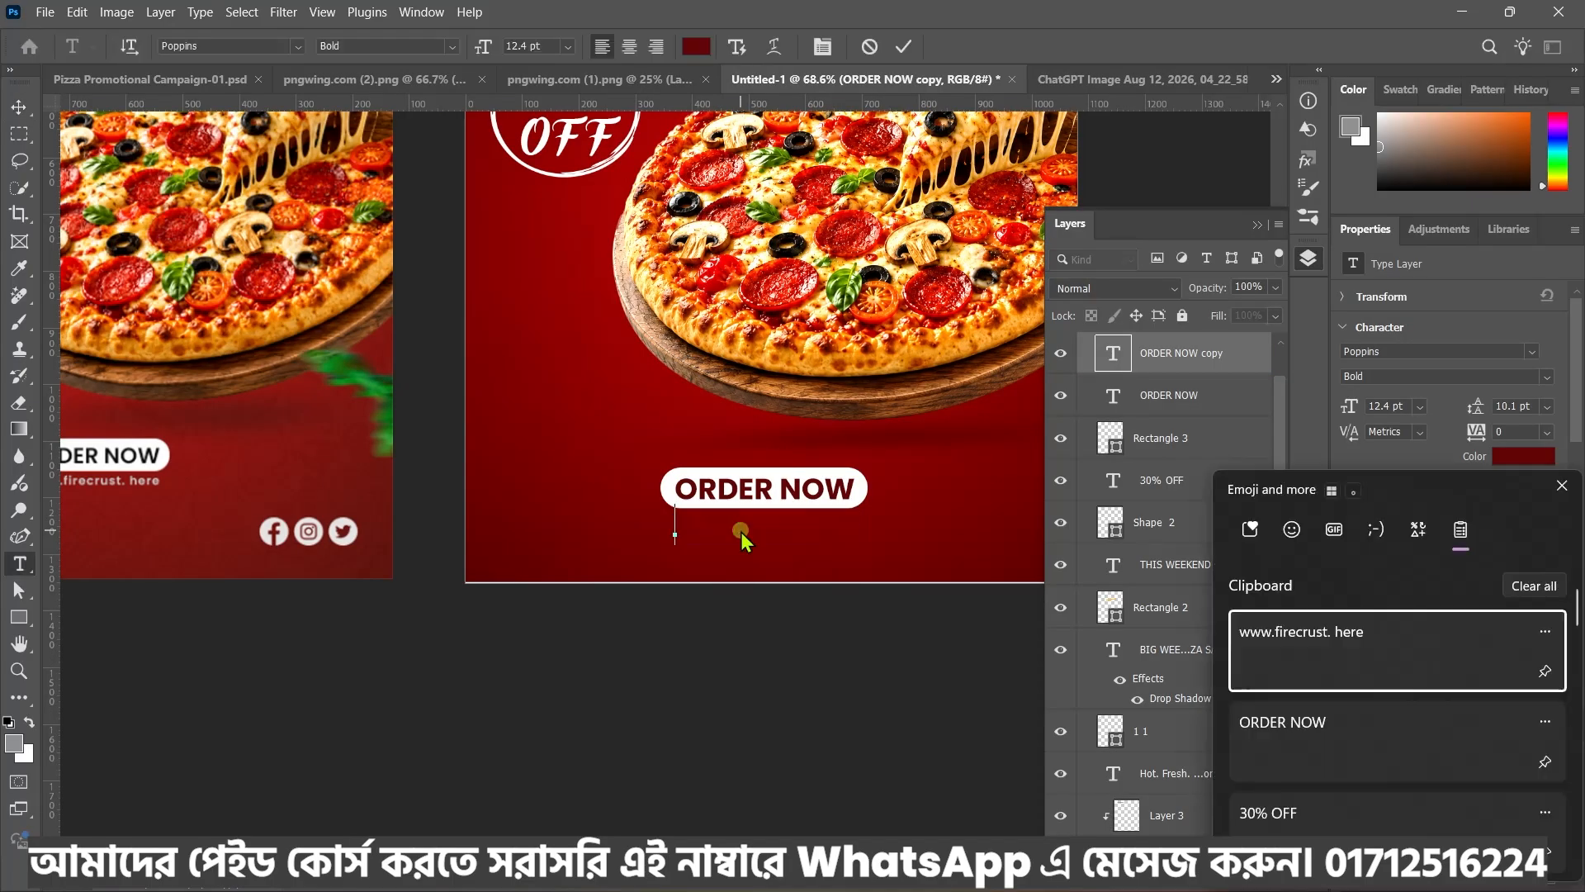
click(1297, 658)
key(ctrl+Return)
key(v)
Color the web address text off-white, #f2f1f1
click(1521, 461)
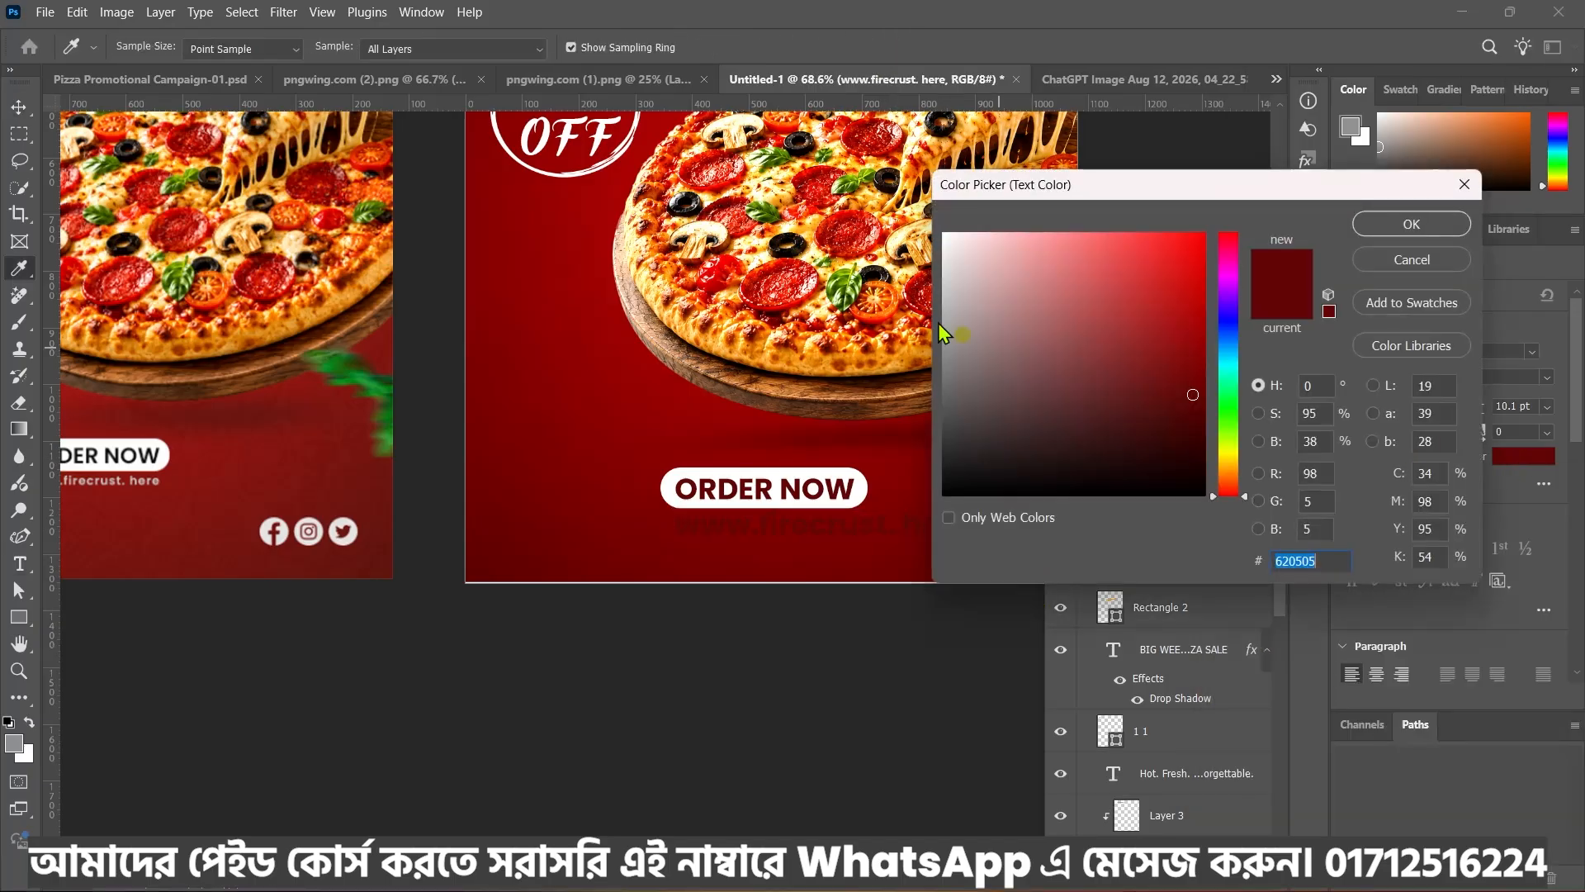
click(944, 245)
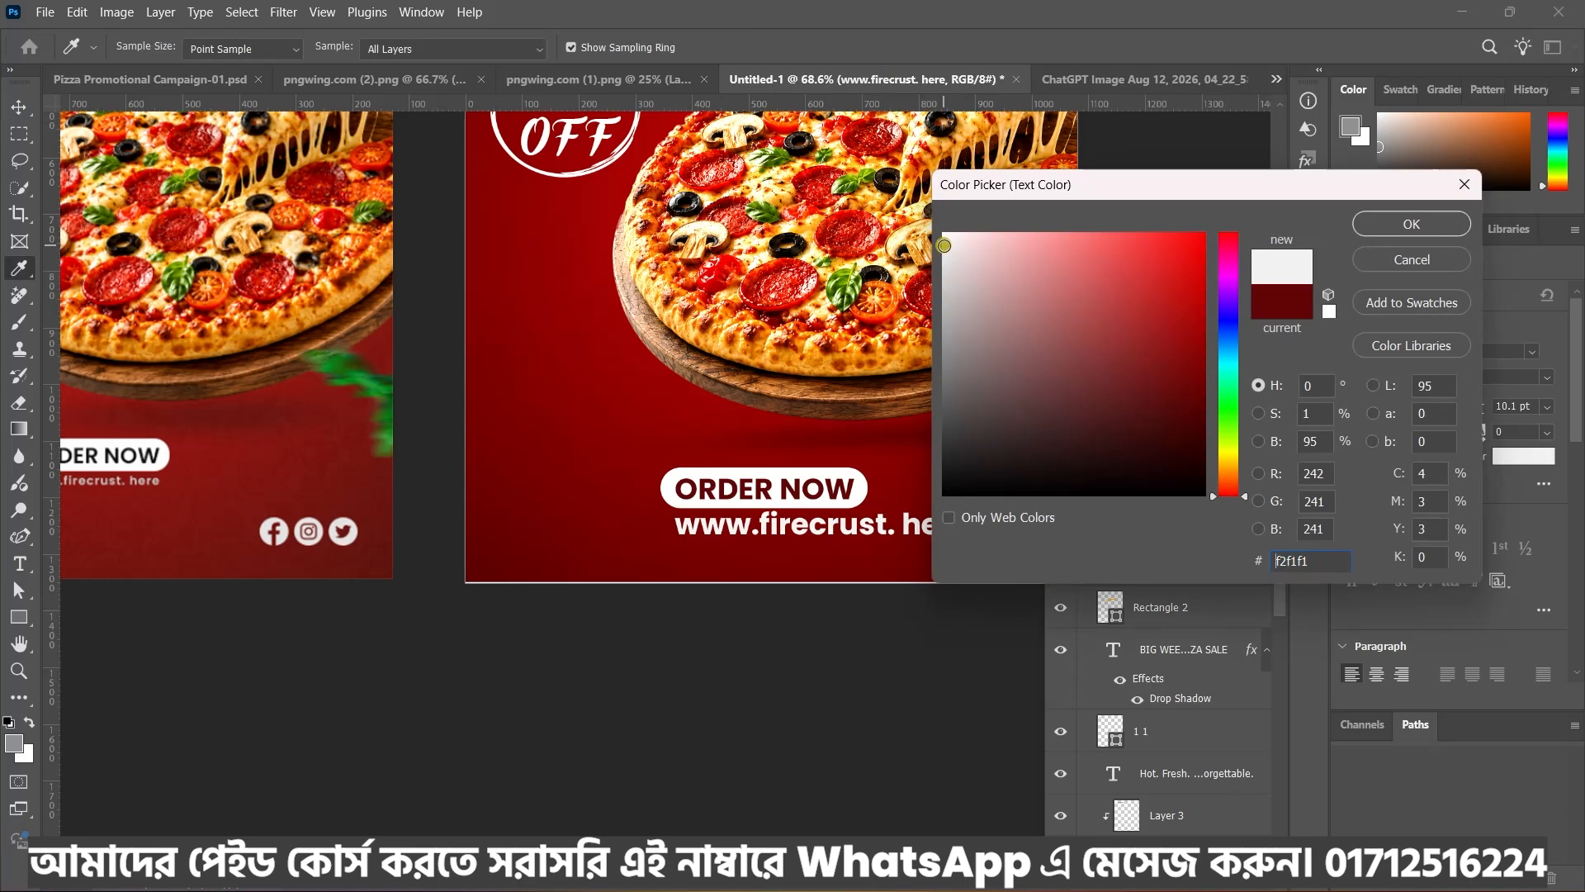
click(1462, 225)
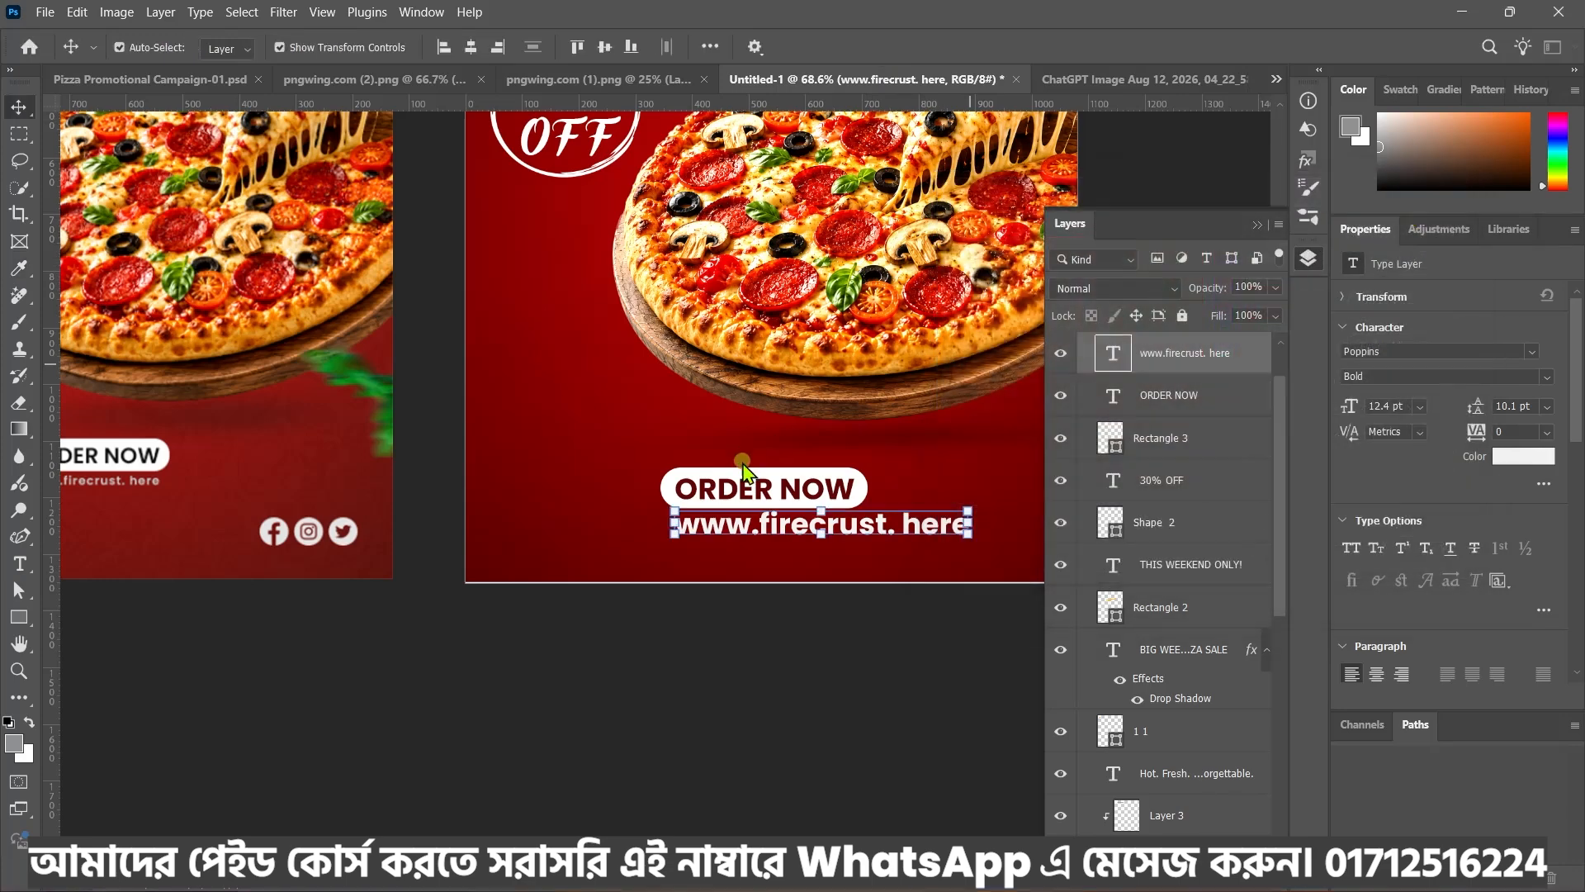
Scale the web address text to about 67.12% beneath the ORDER NOW button
scroll(767, 493, down, 2)
drag(918, 509, 844, 518)
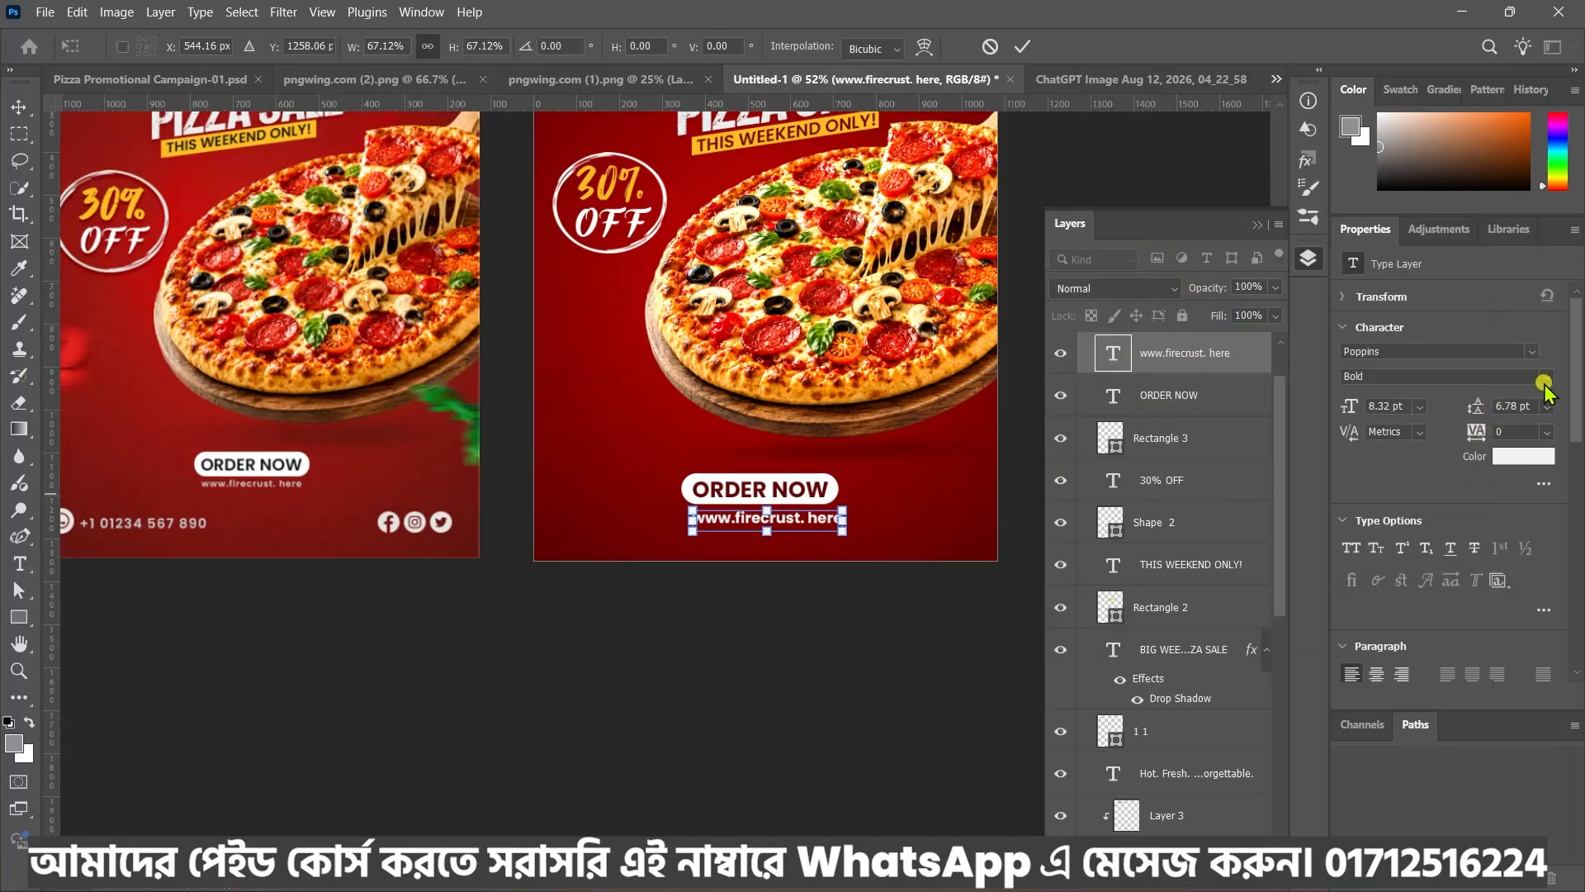
click(1022, 47)
Set the web address text to SemiBold and center it just below the ORDER NOW button
scroll(1538, 382, up, 1)
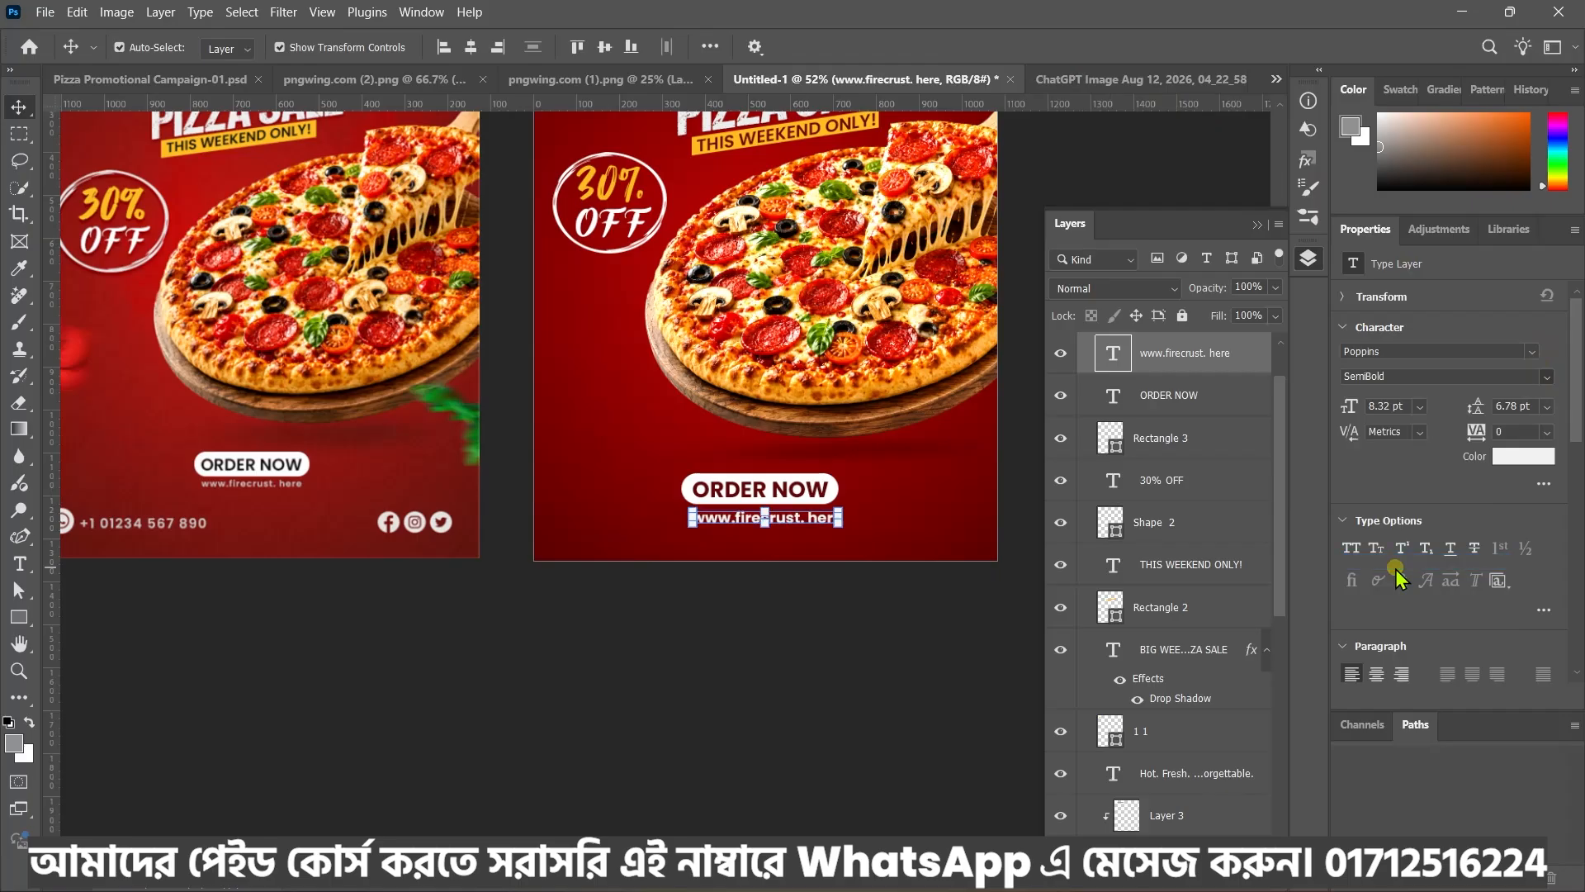
scroll(768, 520, up, 3)
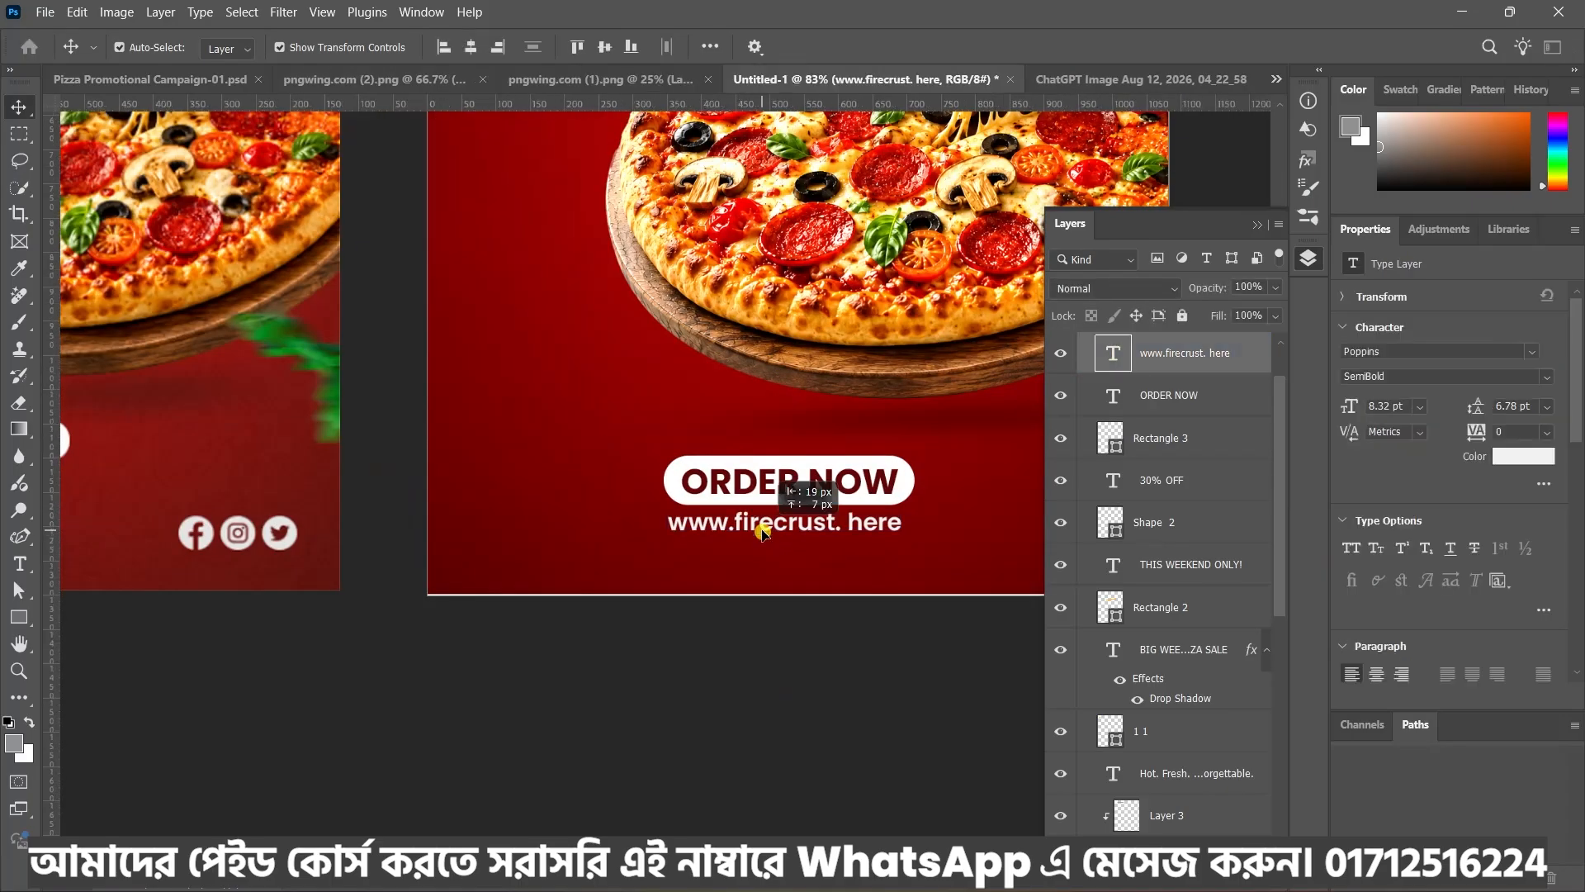
drag(765, 532, 767, 532)
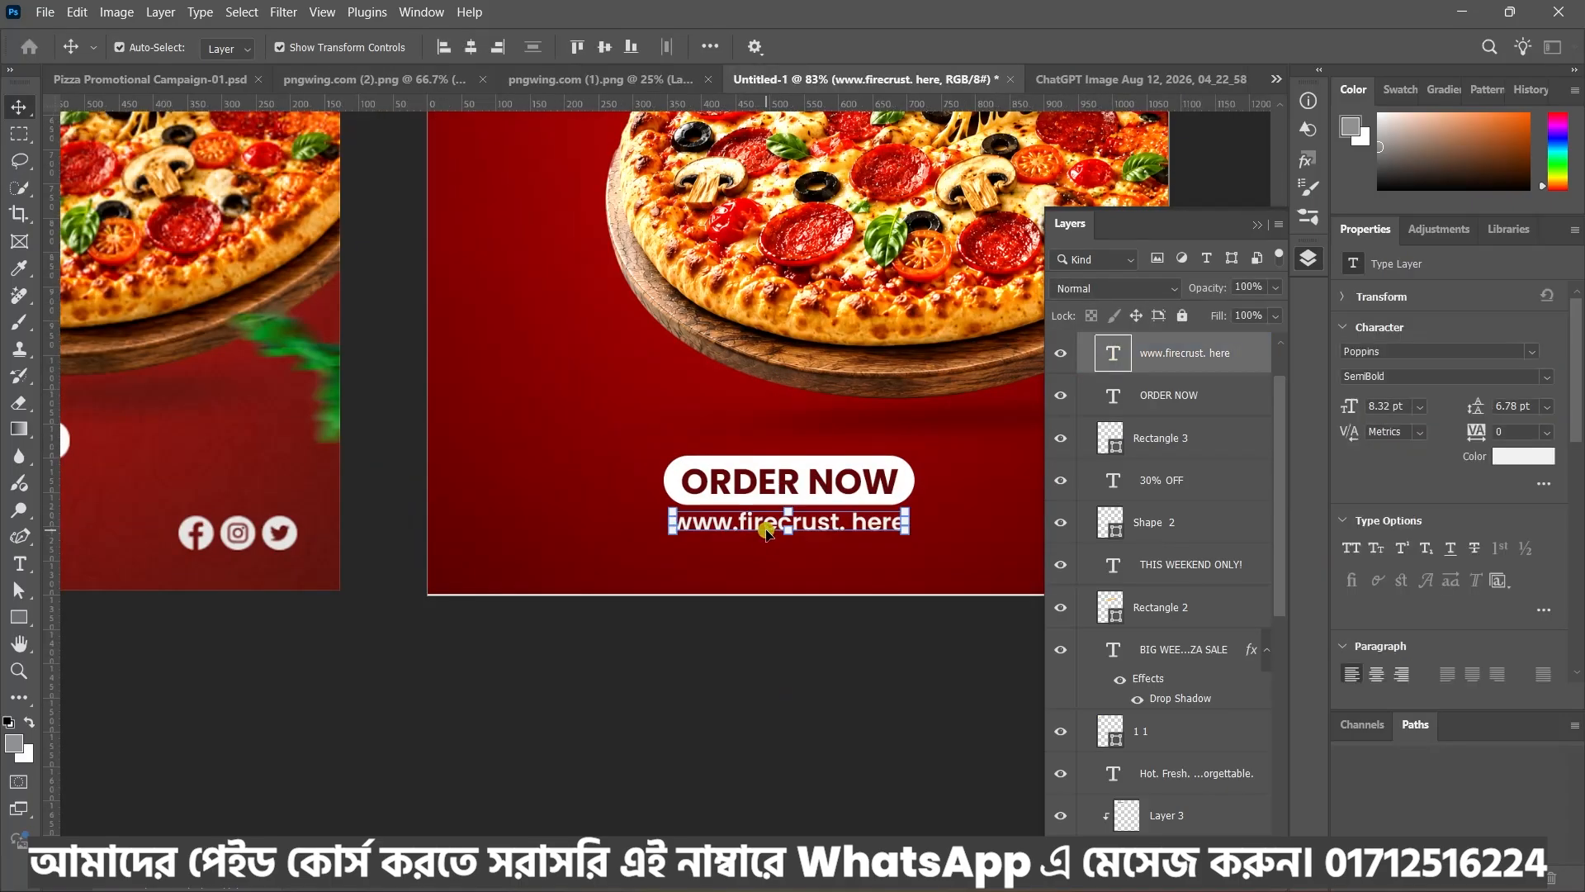
click(799, 703)
scroll(799, 703, down, 5)
scroll(636, 455, up, 4)
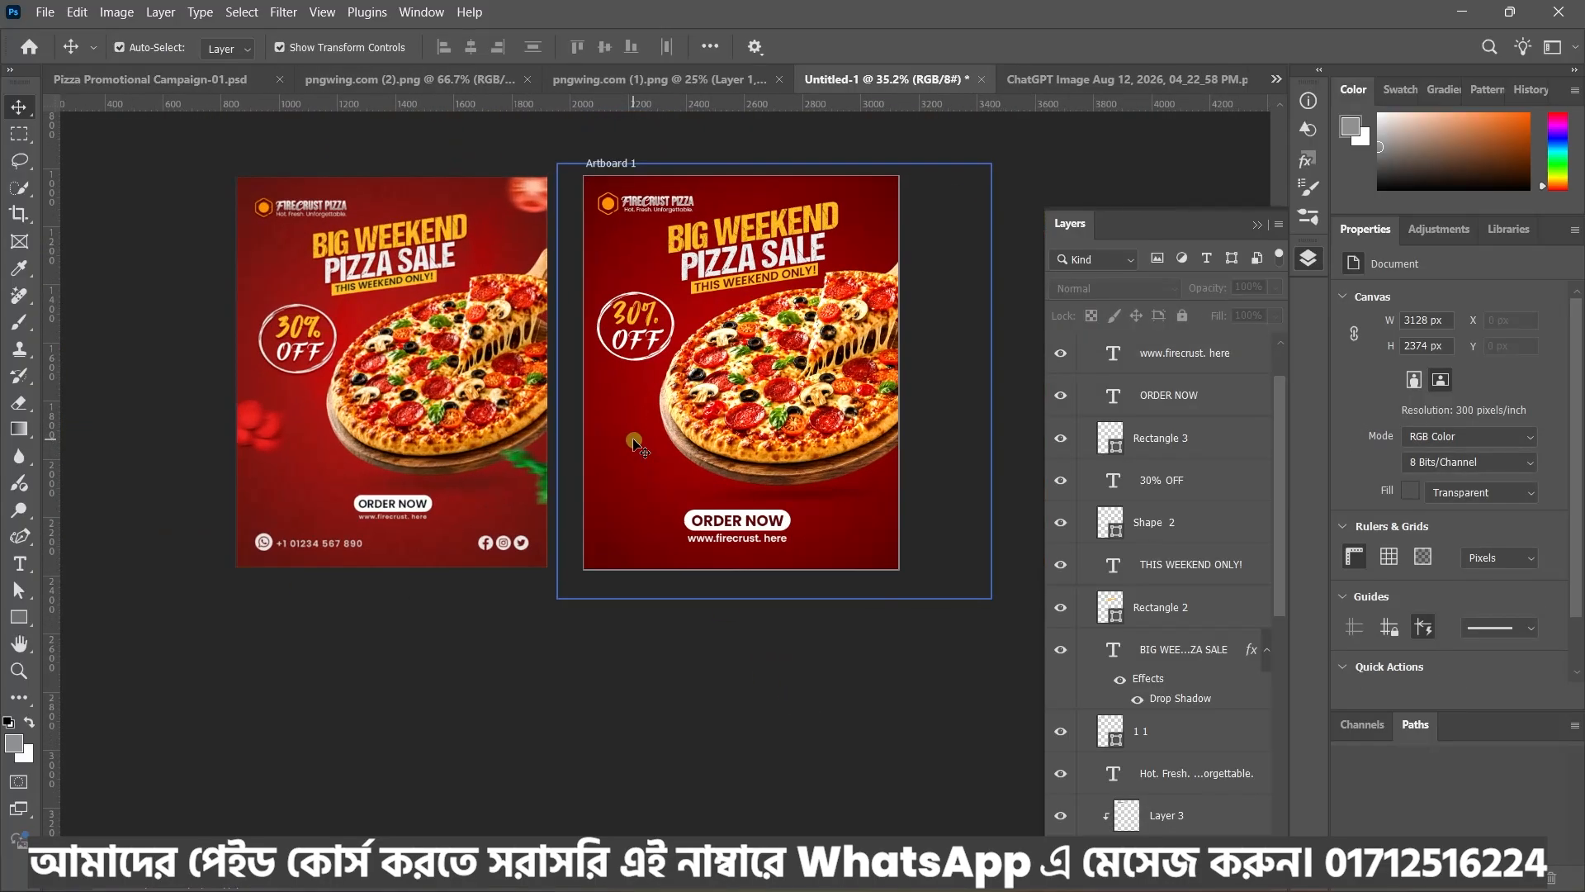
Draw a white WhatsApp custom shape about 86 px wide near the lower-left corner of Artboard 1
drag(526, 497, 571, 519)
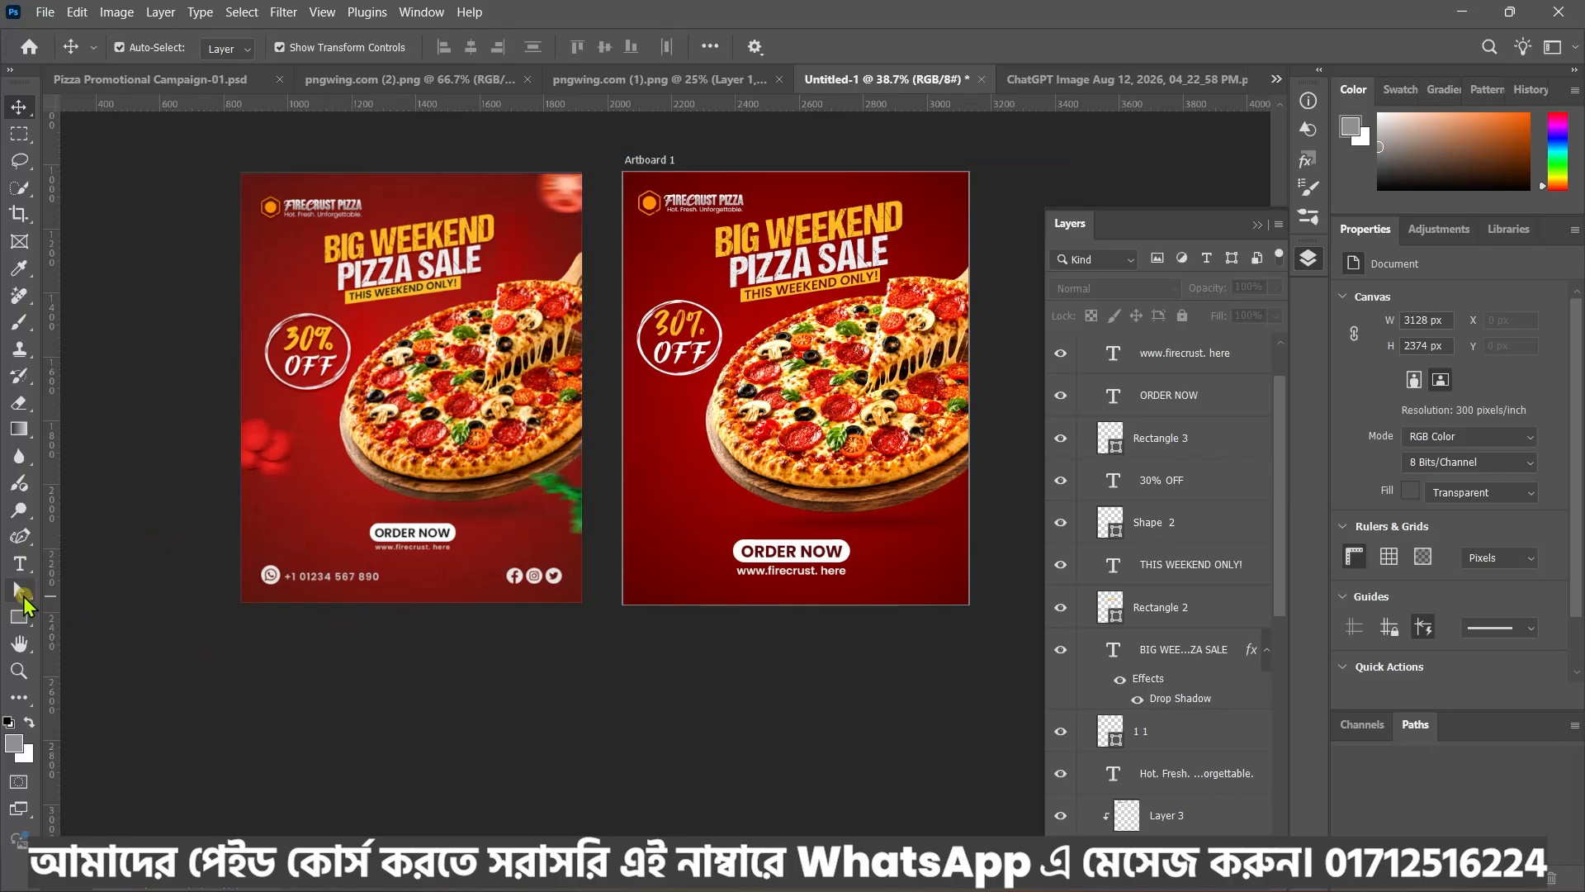
right_click(27, 630)
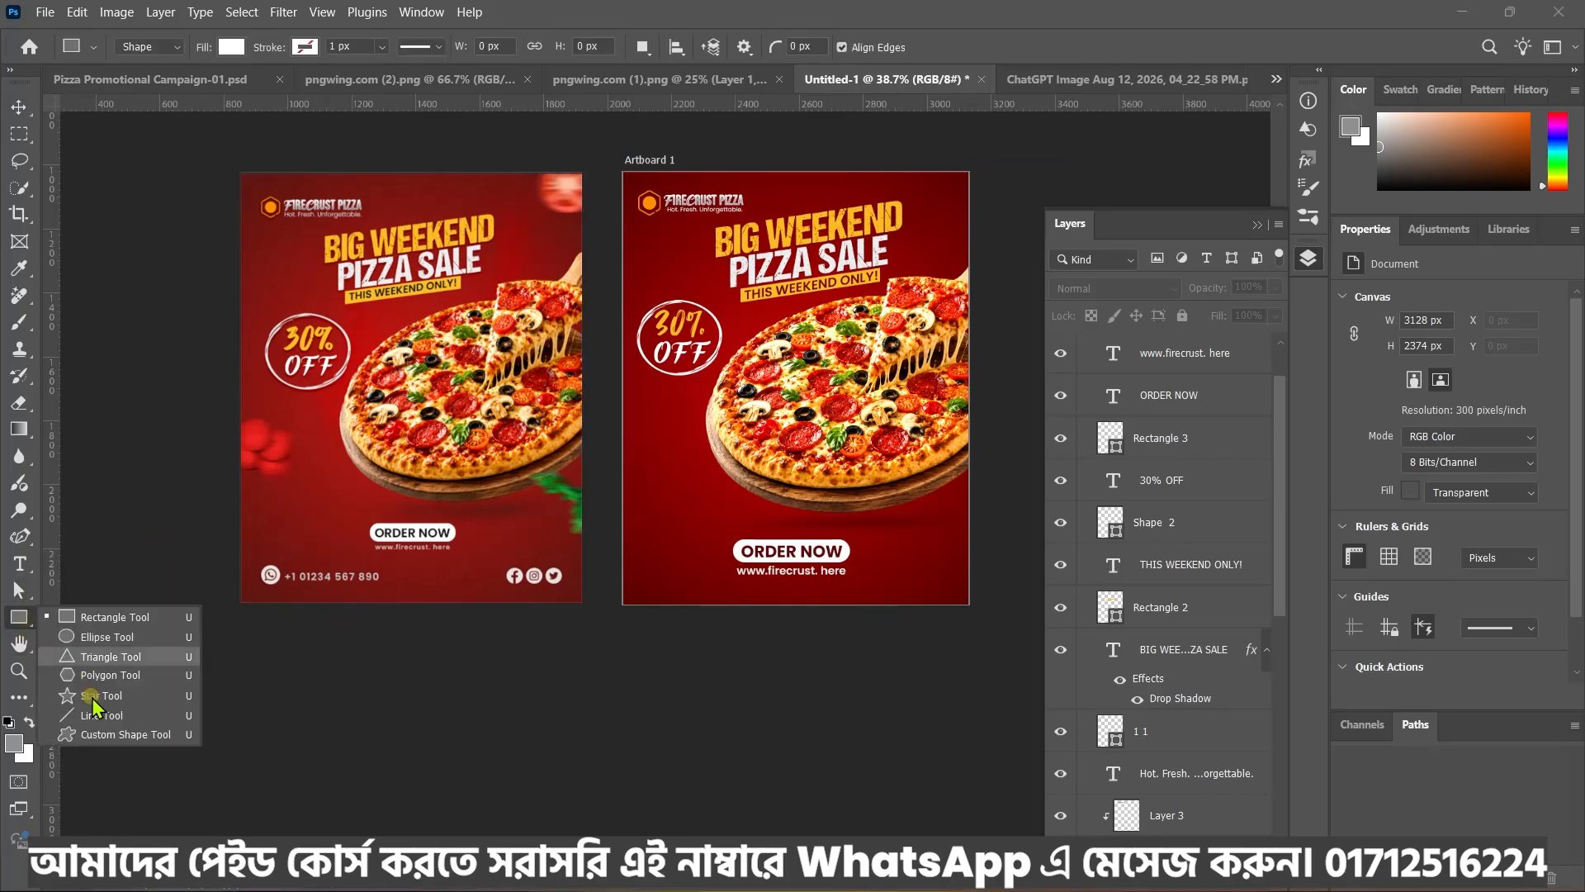
click(97, 738)
click(837, 48)
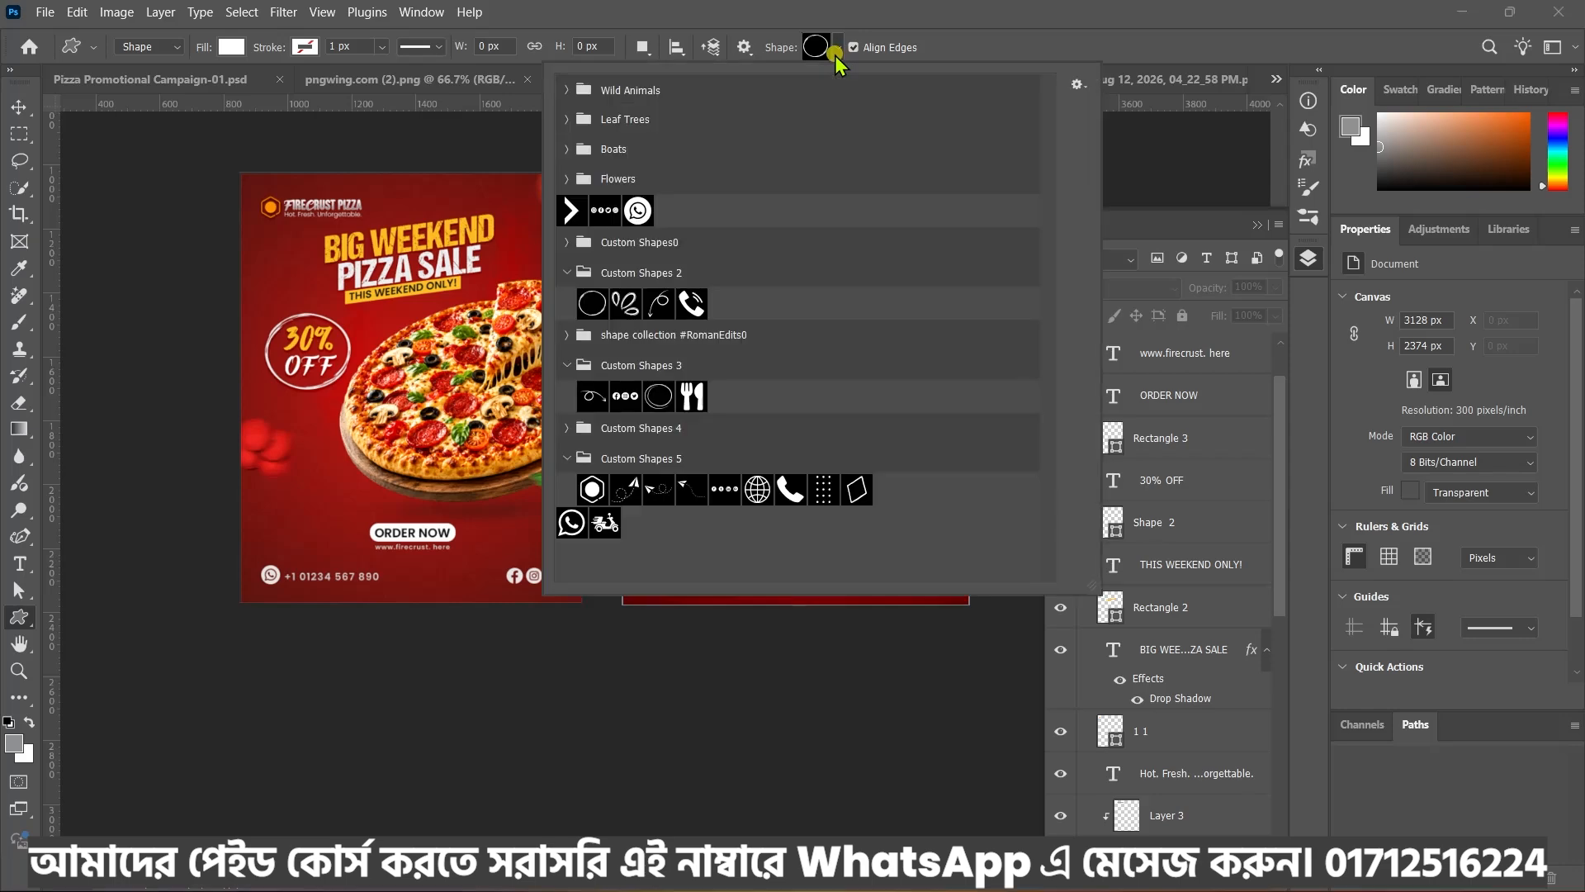
click(638, 212)
click(1057, 60)
scroll(664, 579, up, 2)
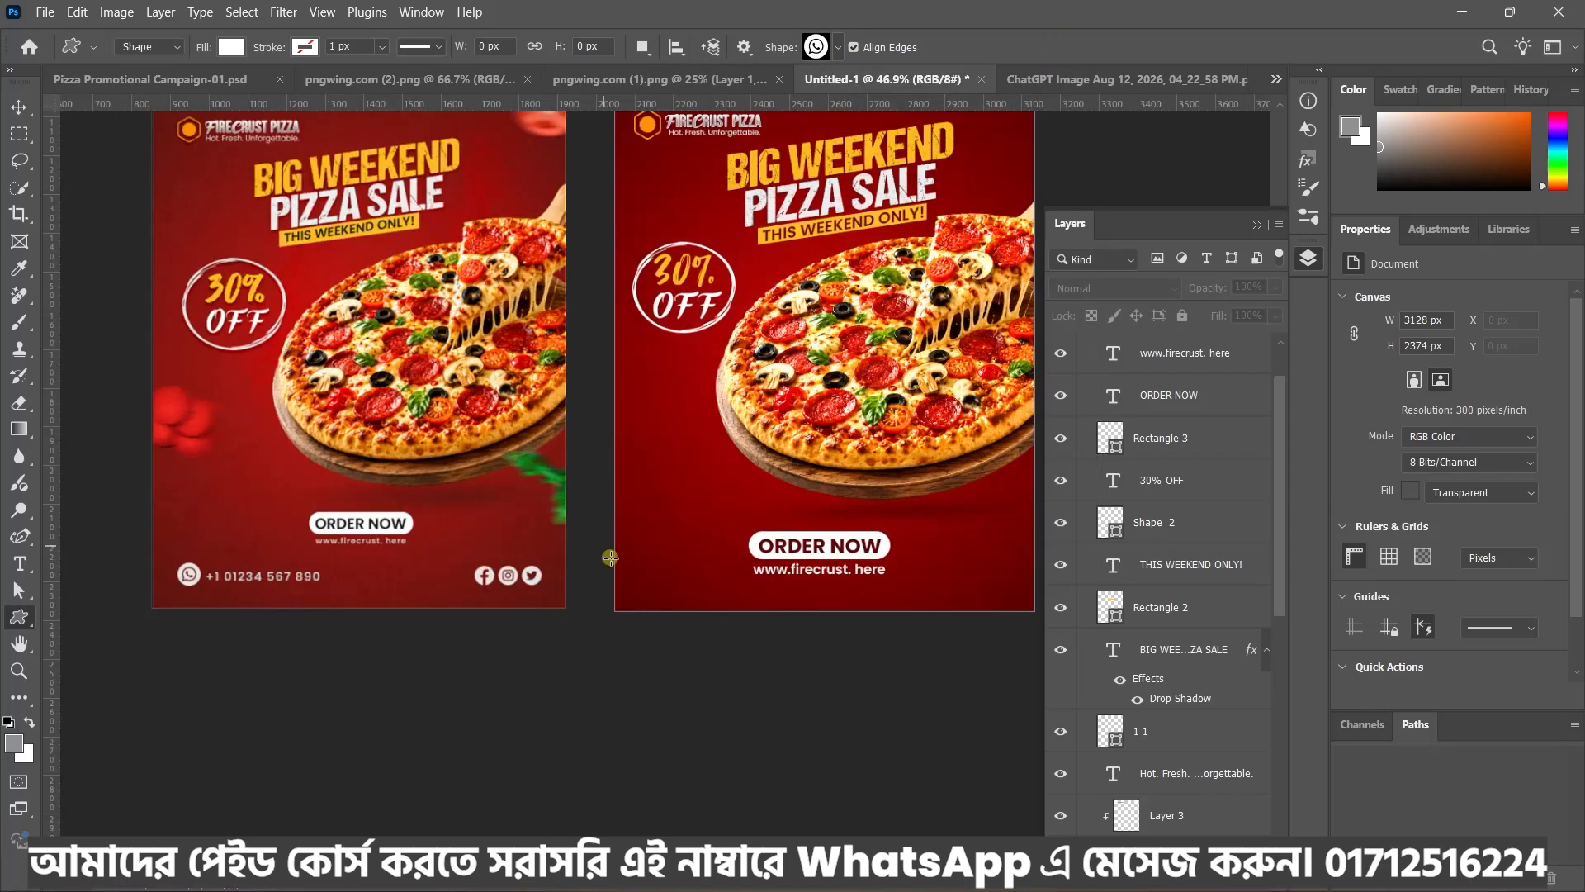
drag(641, 559, 686, 591)
key(v)
click(460, 751)
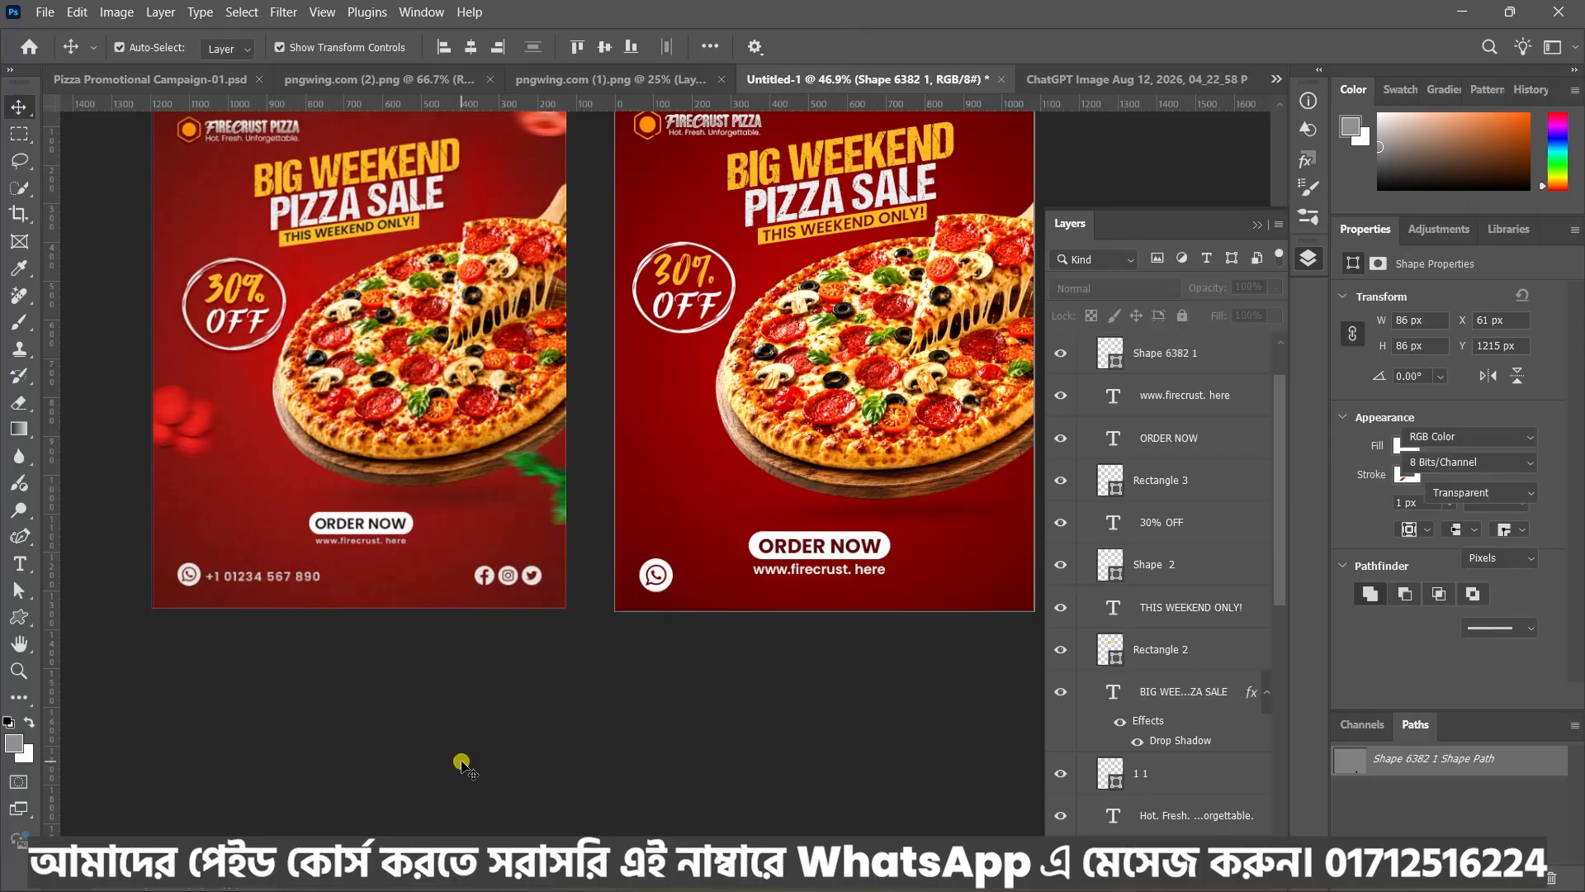
Shrink the web address text below the ORDER NOW button to about 7.71 pt
scroll(721, 586, right, 3)
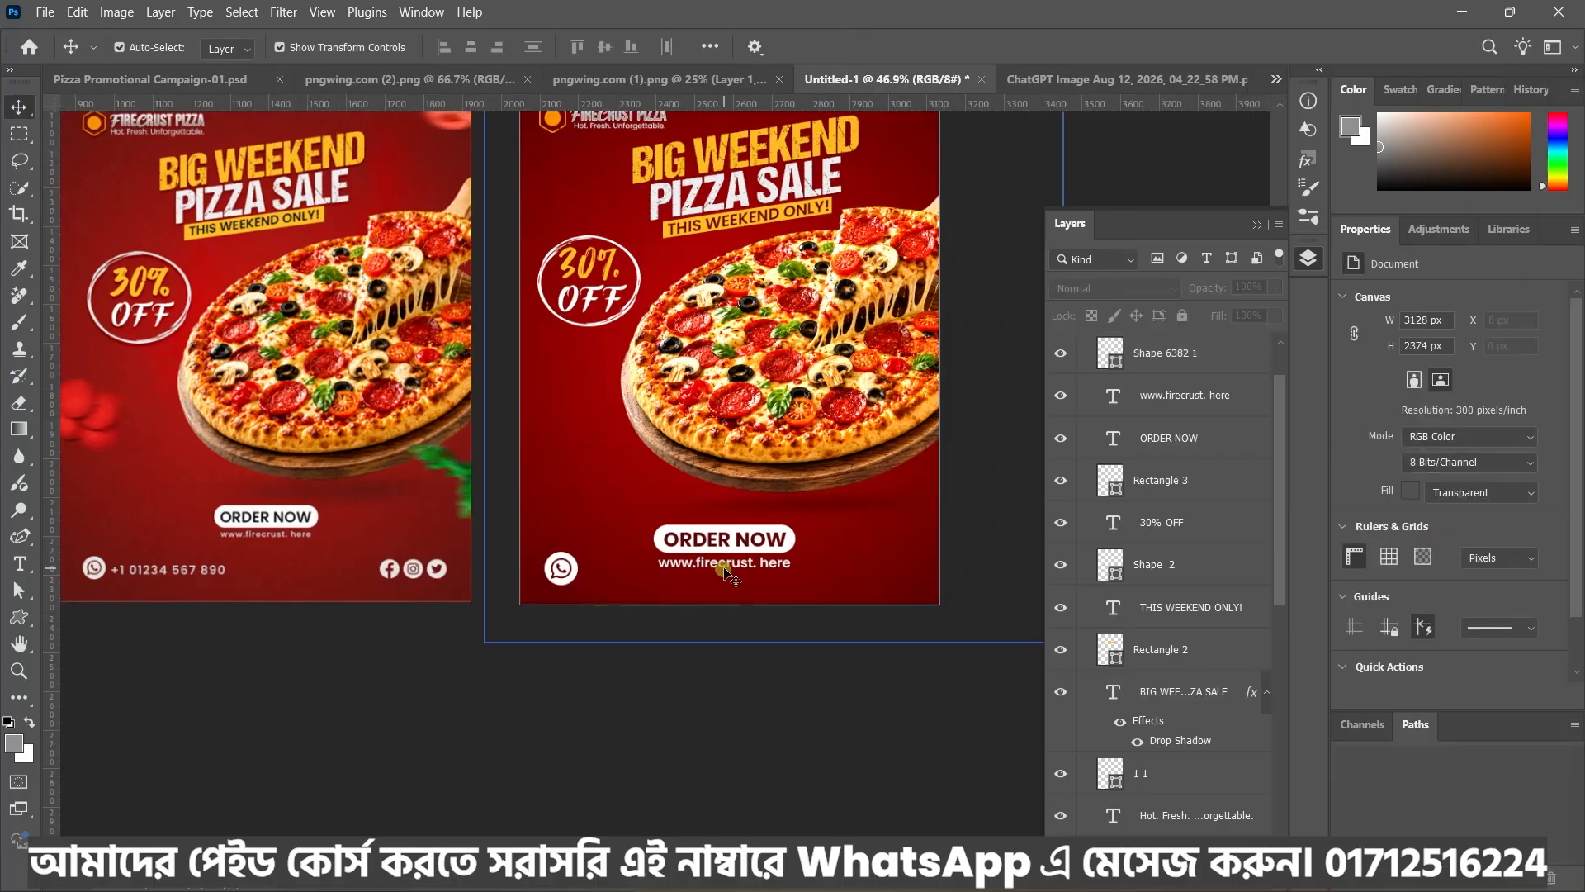
click(724, 570)
scroll(726, 568, up, 3)
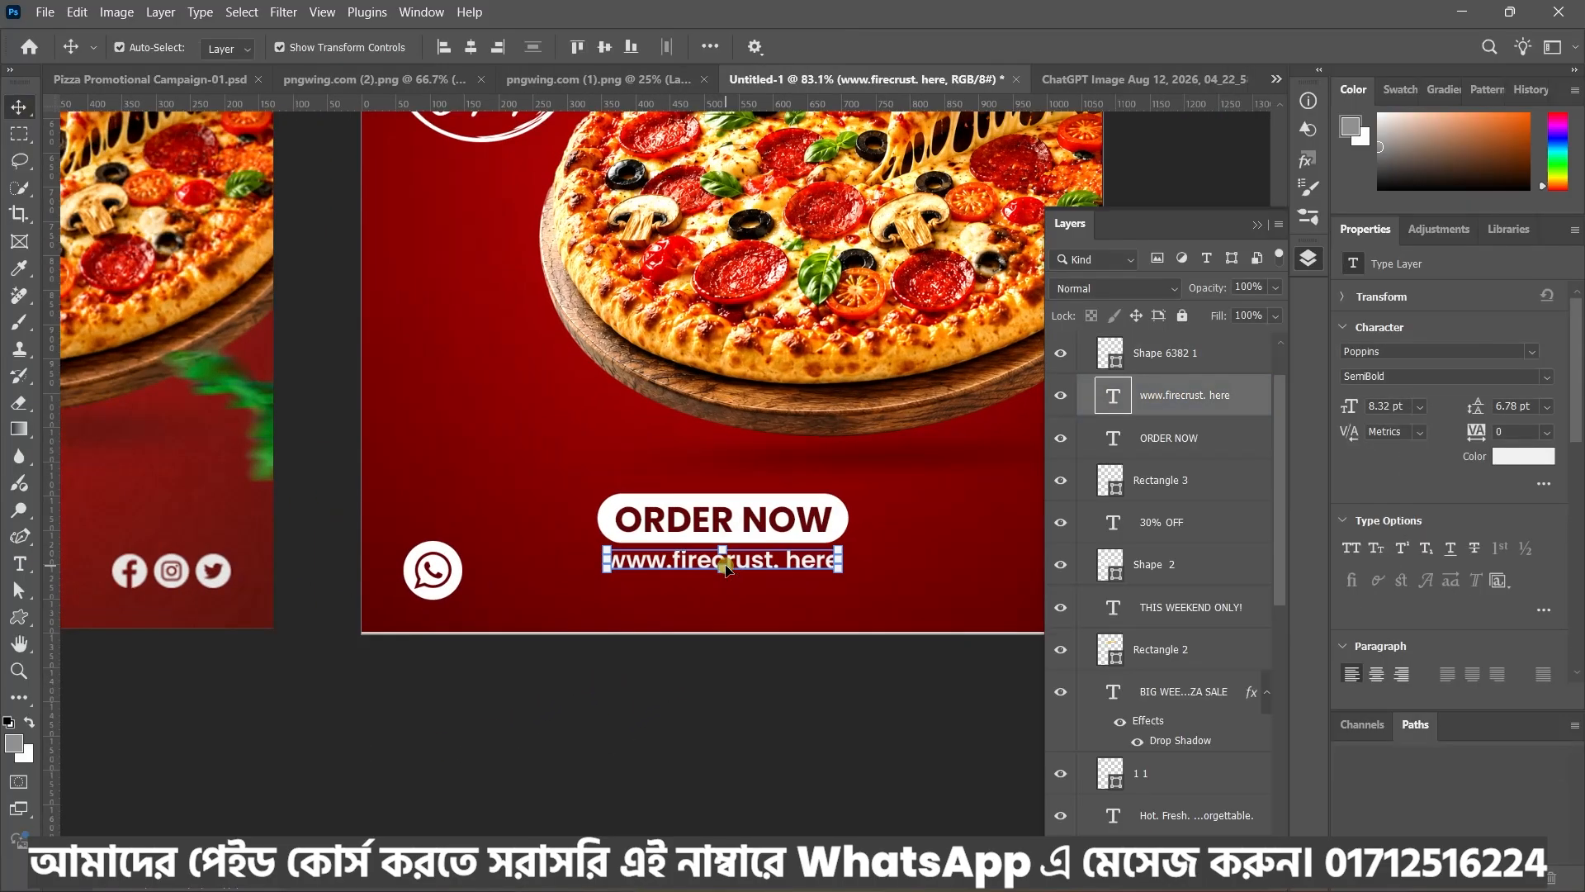
scroll(727, 568, down, 3)
click(735, 565)
click(754, 499)
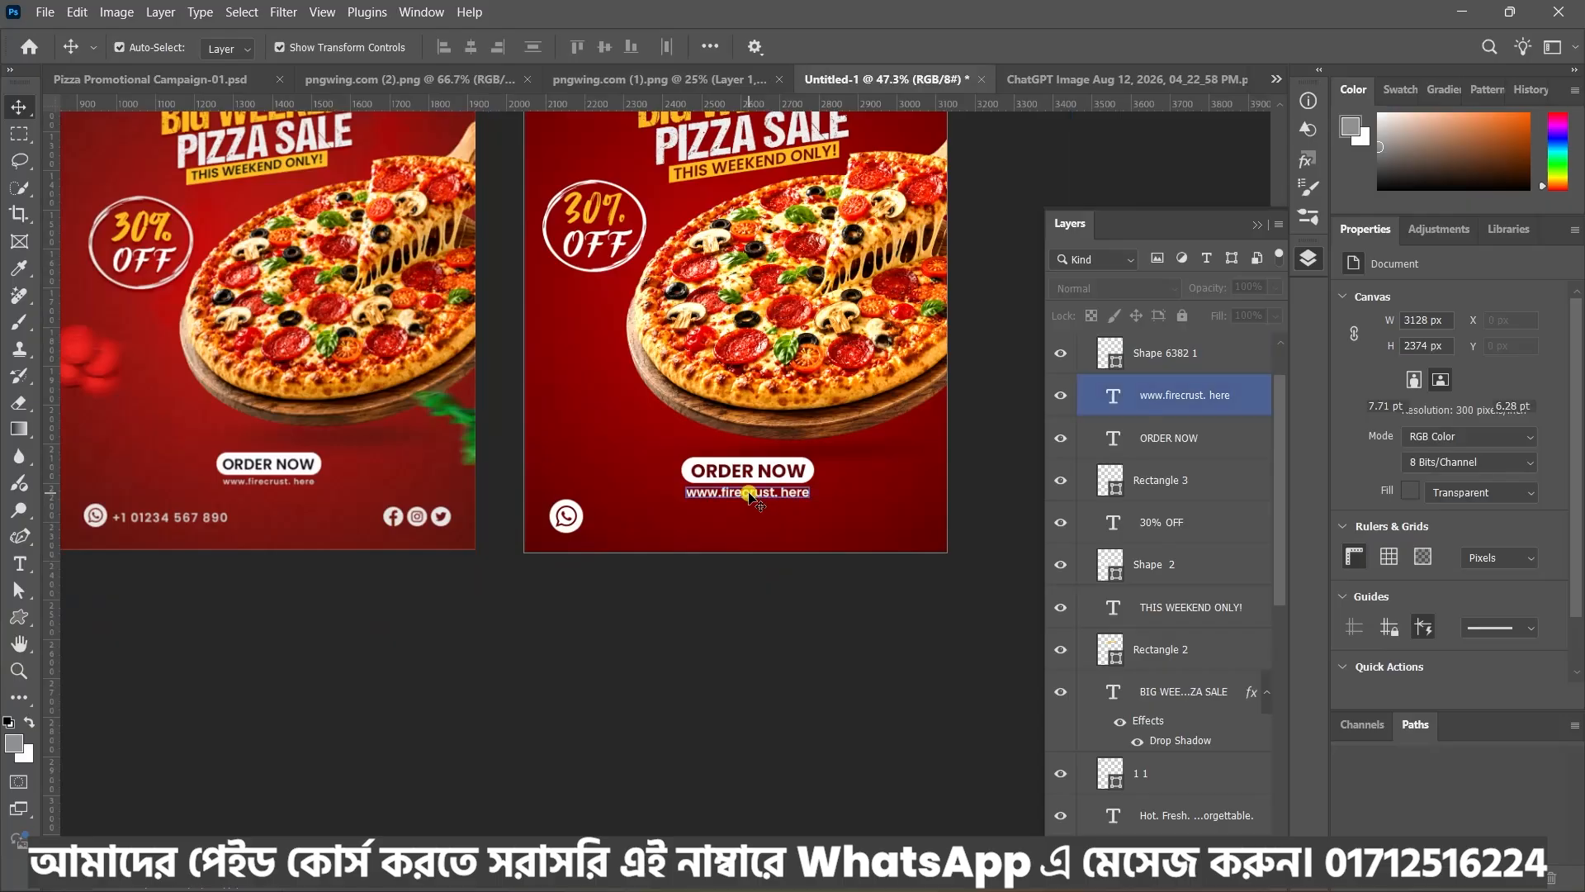
Duplicate the web address text beside the WhatsApp icon and replace its content with the contact phone number
drag(766, 495, 676, 521)
double_click(675, 520)
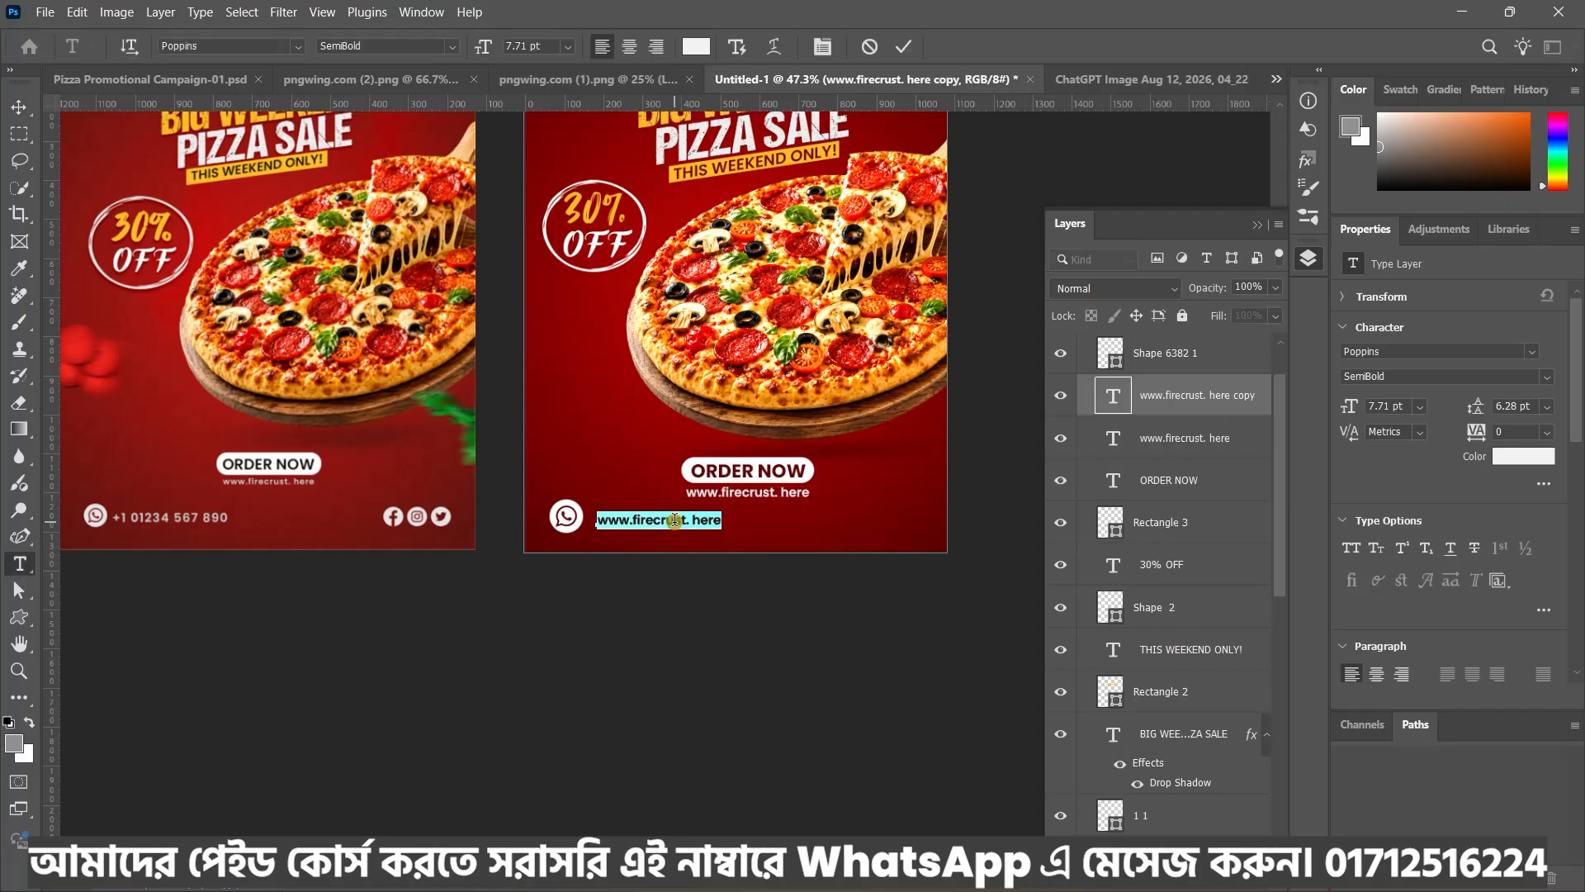
click(677, 520)
key(ctrl+v)
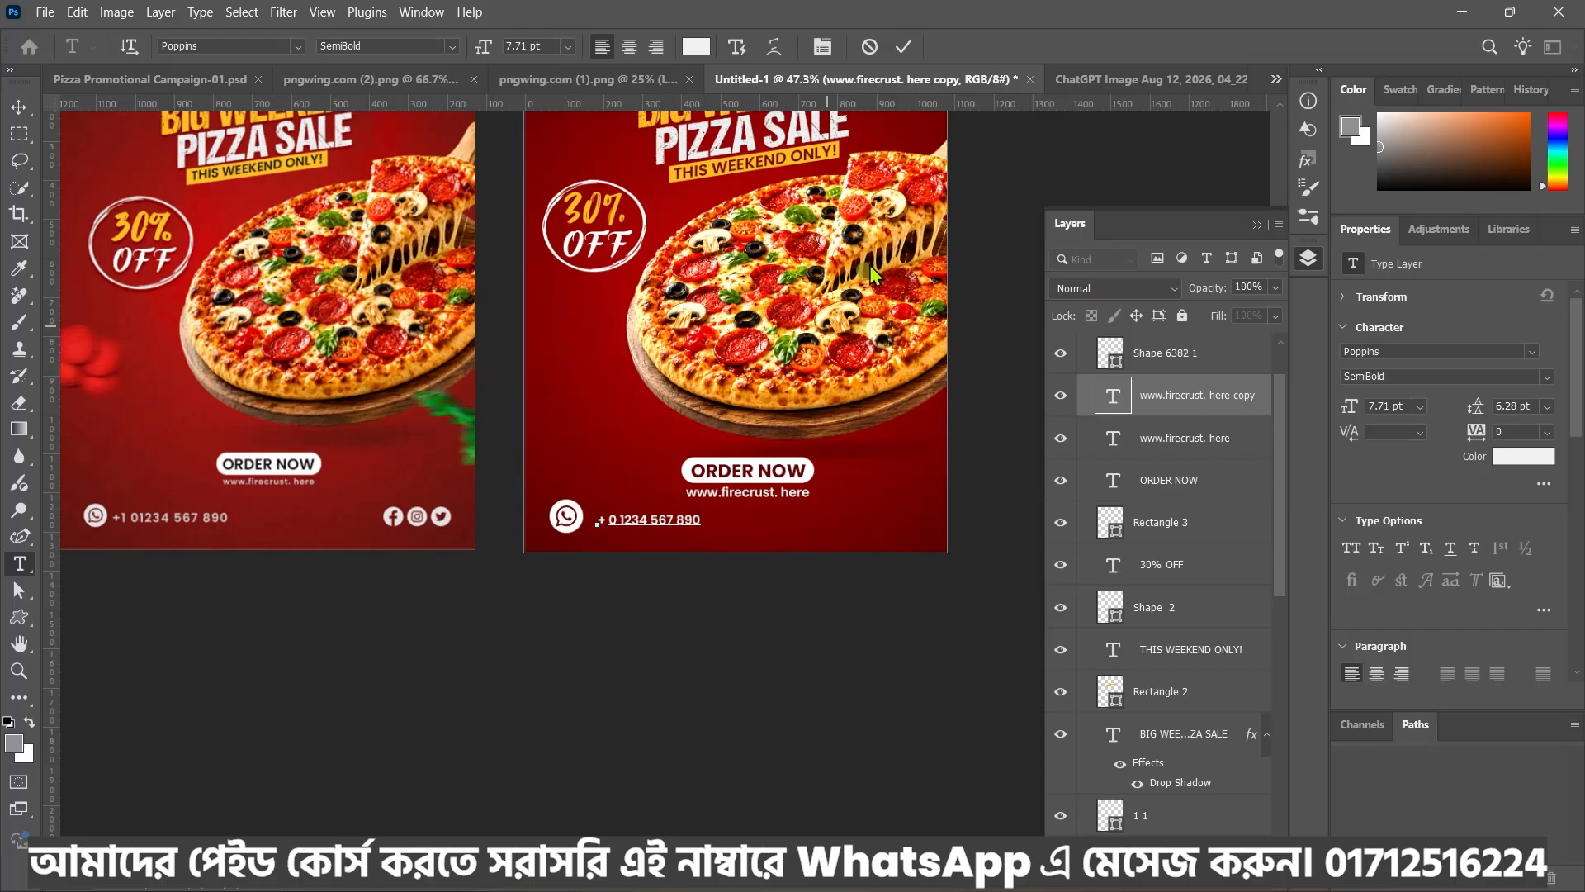
click(905, 47)
key(v)
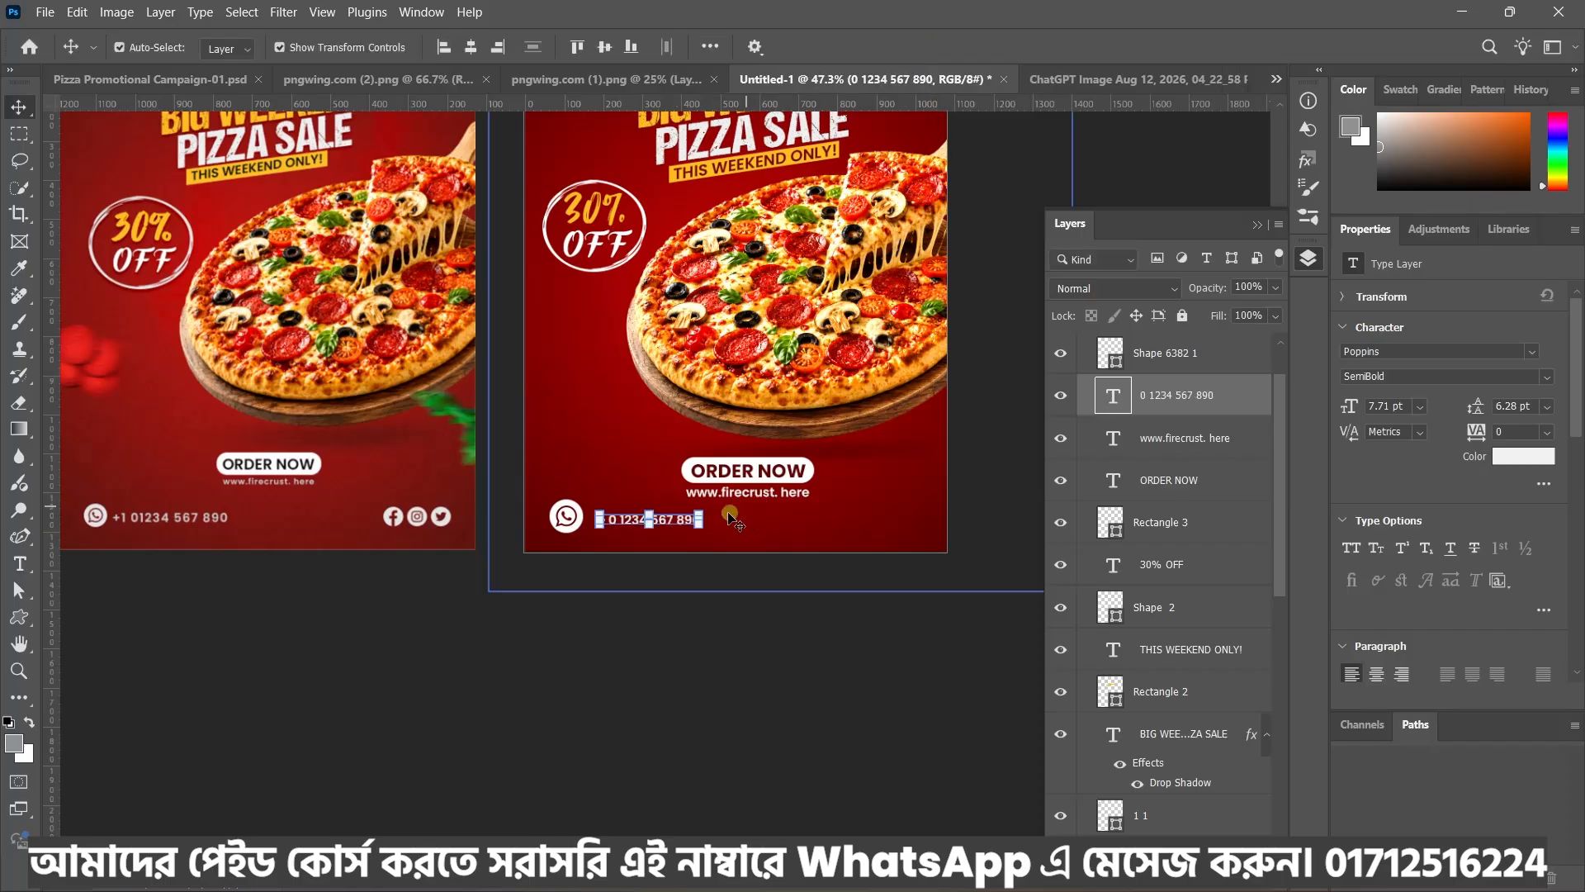
Scale the phone number text to about 149.87% and move it closer to the WhatsApp icon
drag(704, 521, 754, 522)
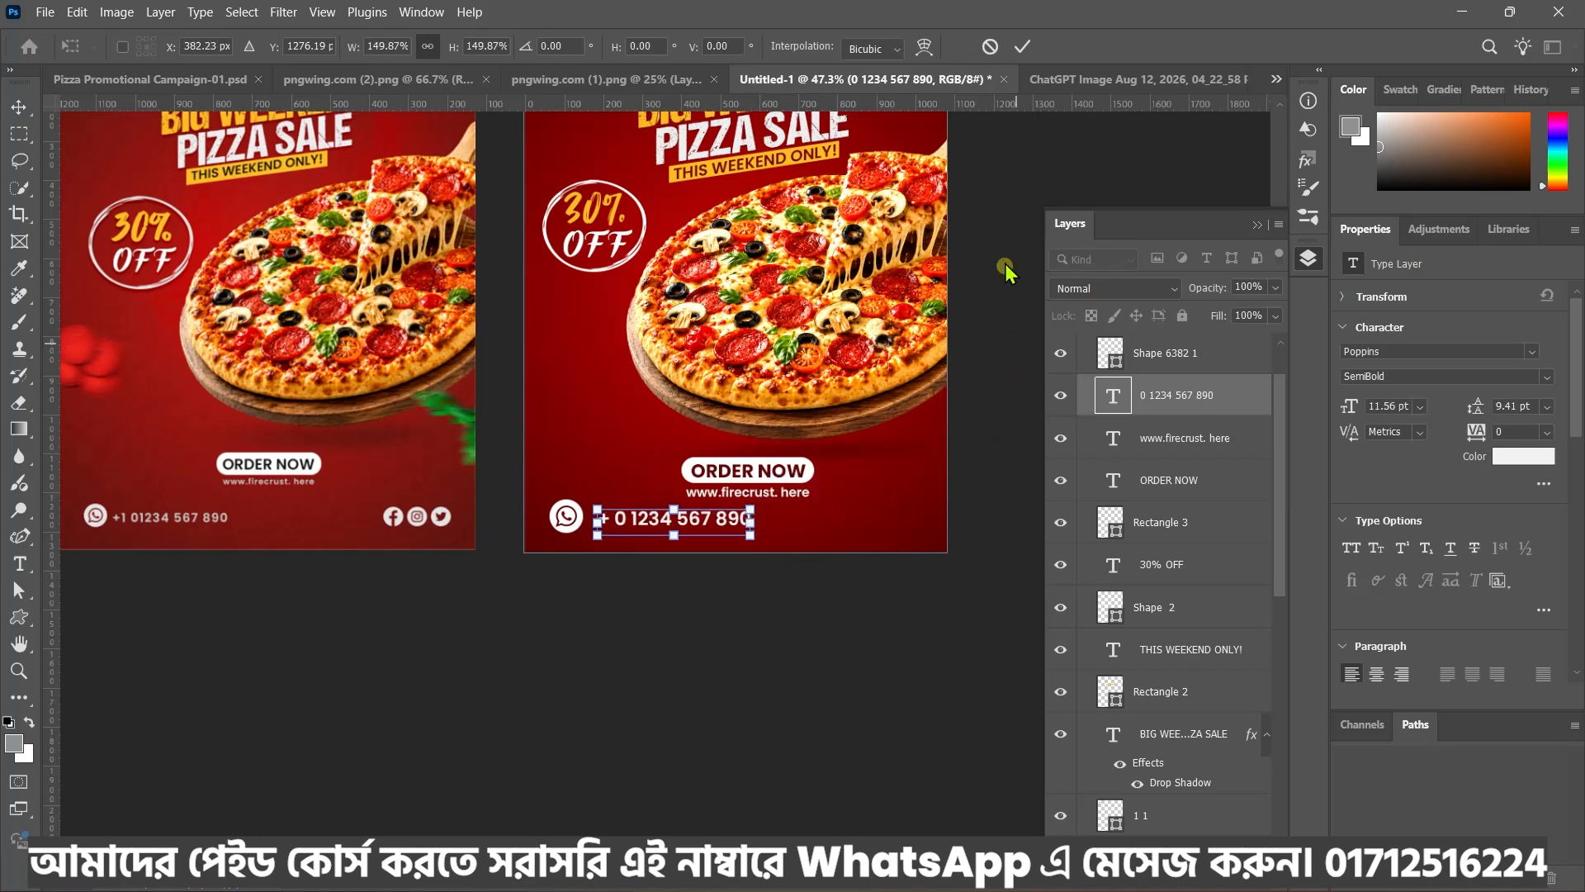
key(Return)
key(ctrl+0)
scroll(673, 492, up, 3)
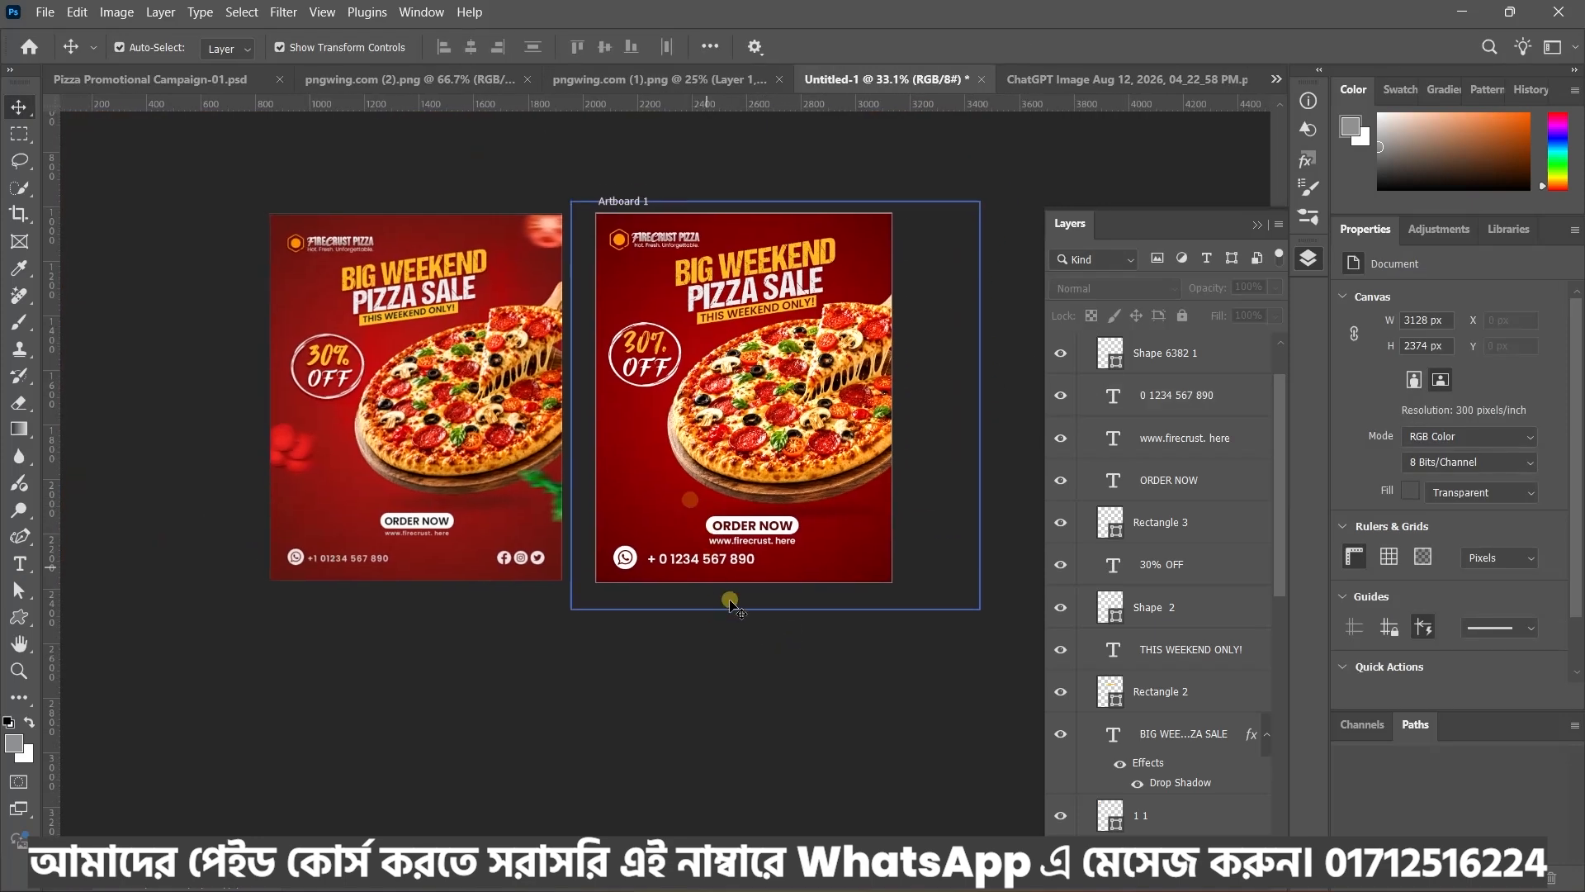
click(709, 598)
drag(700, 584, 691, 584)
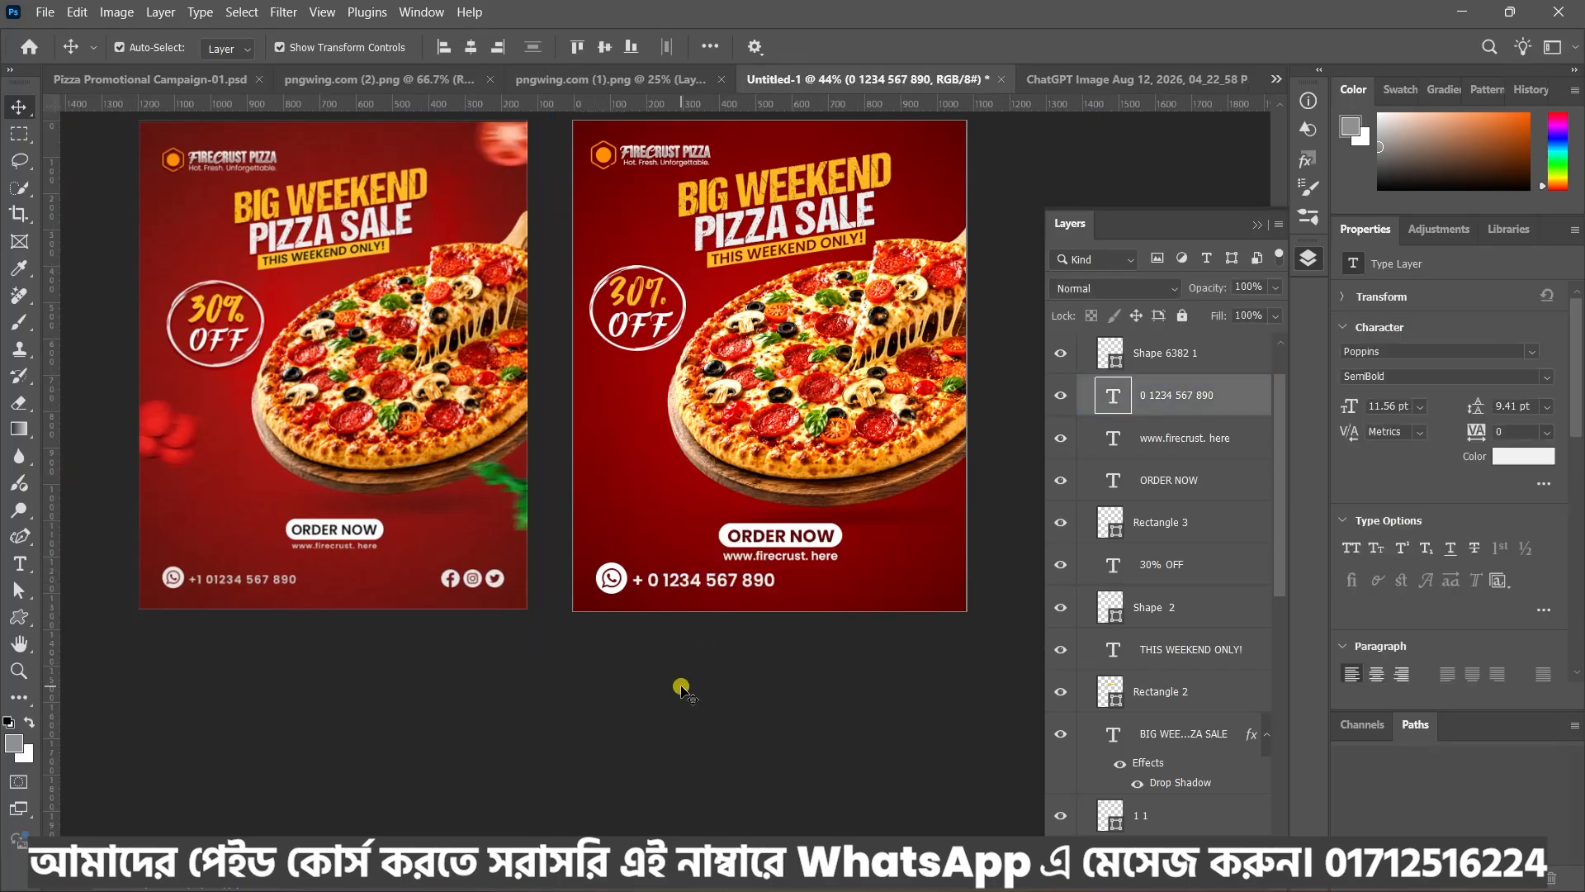
scroll(669, 685, down, 2)
click(743, 635)
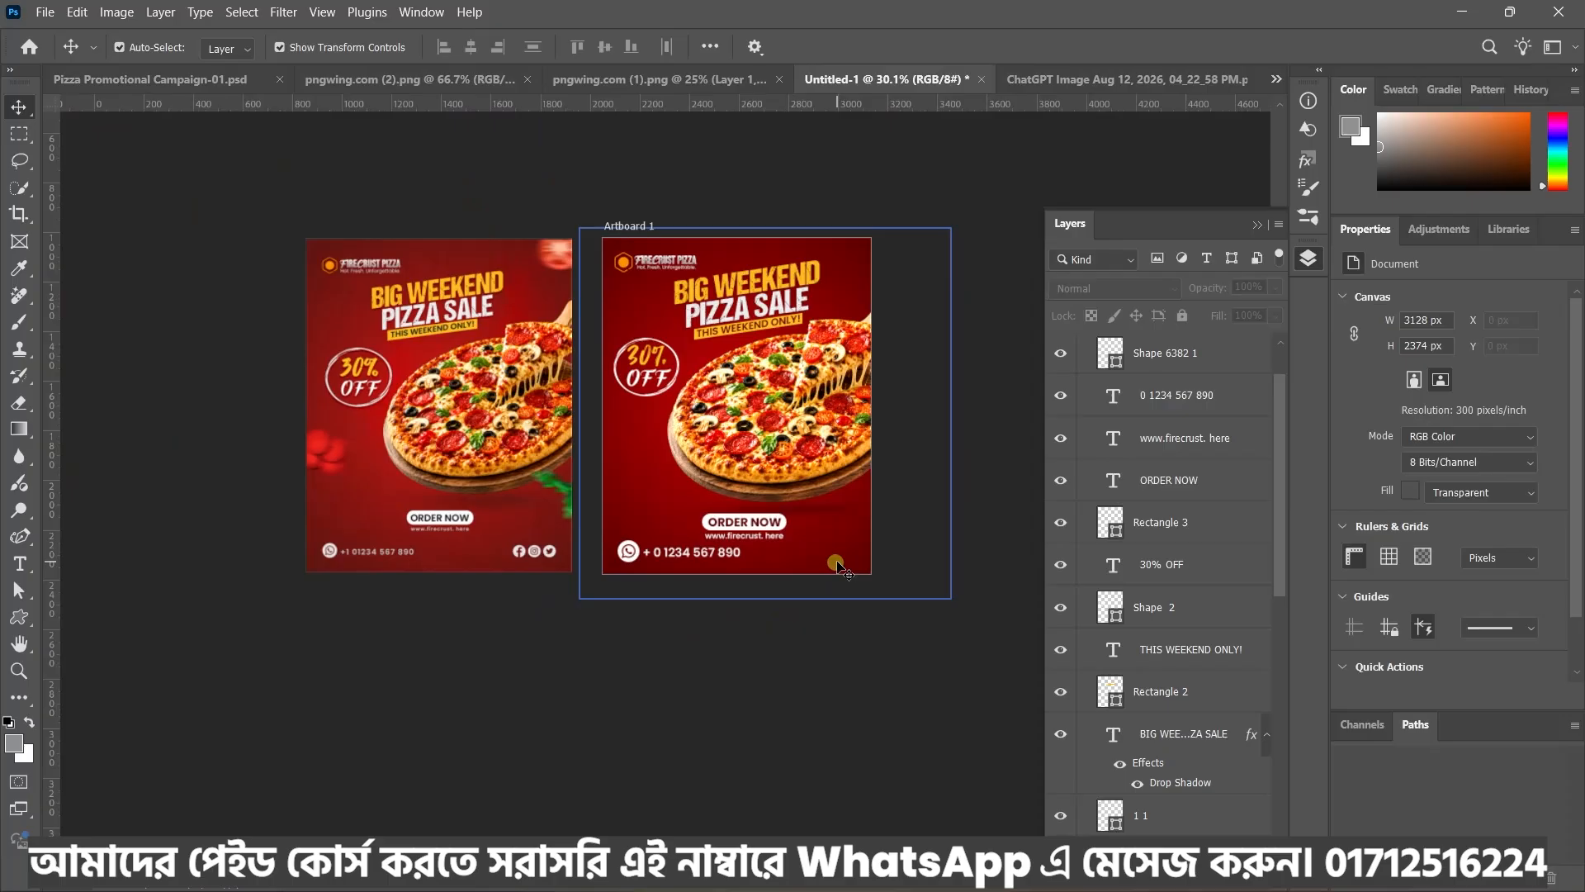
Draw the white social media icon row as a custom shape about 285 by 59 px near Artboard 1's lower-right corner
scroll(834, 570, up, 2)
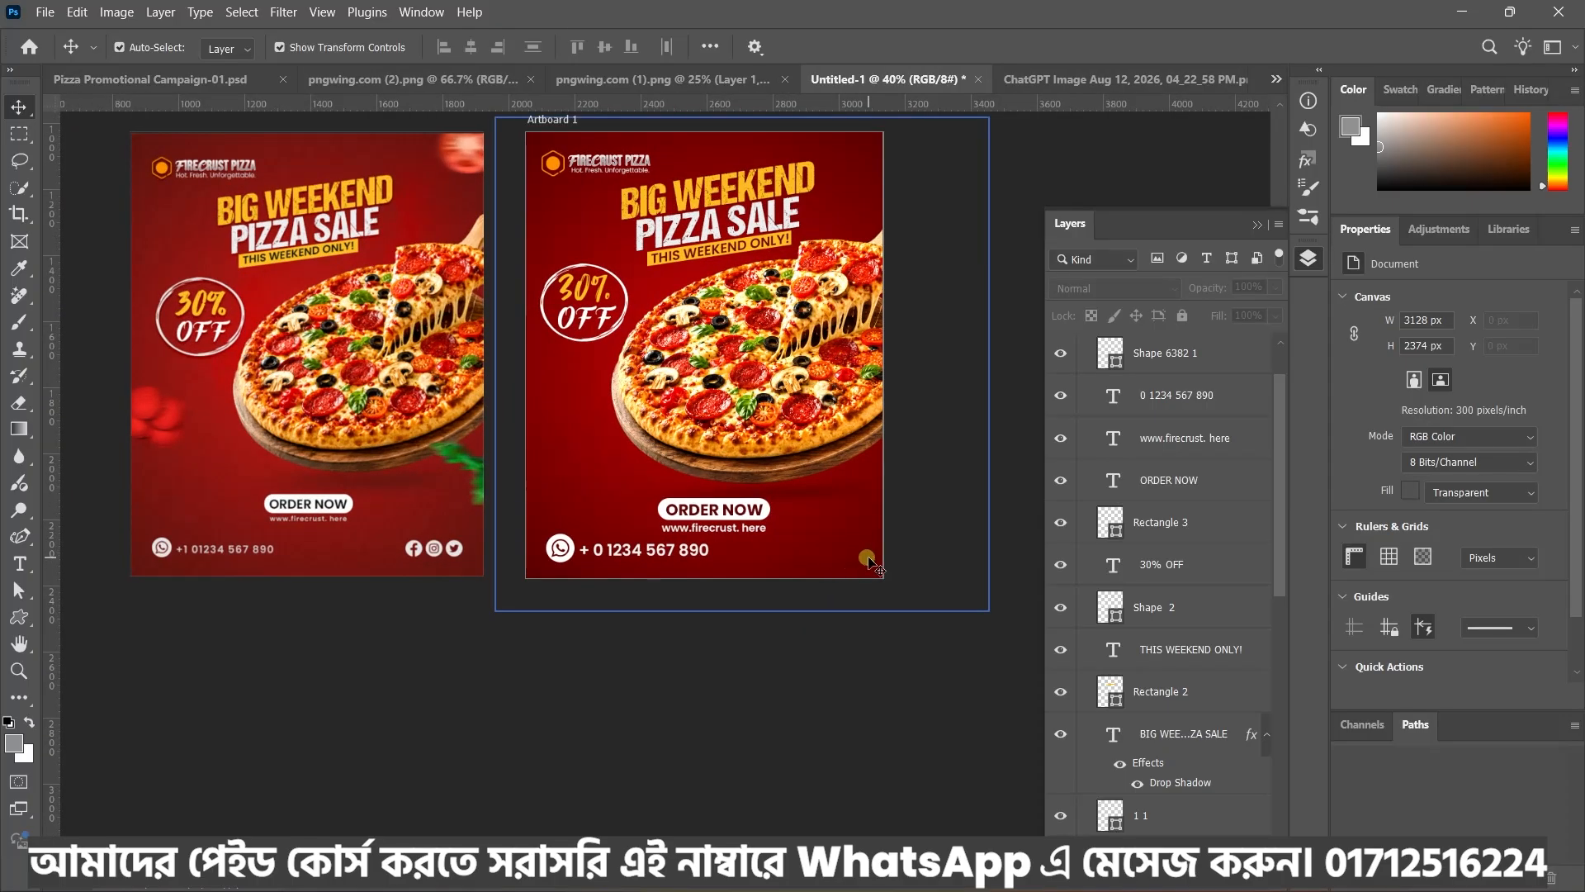
scroll(735, 673, down, 1)
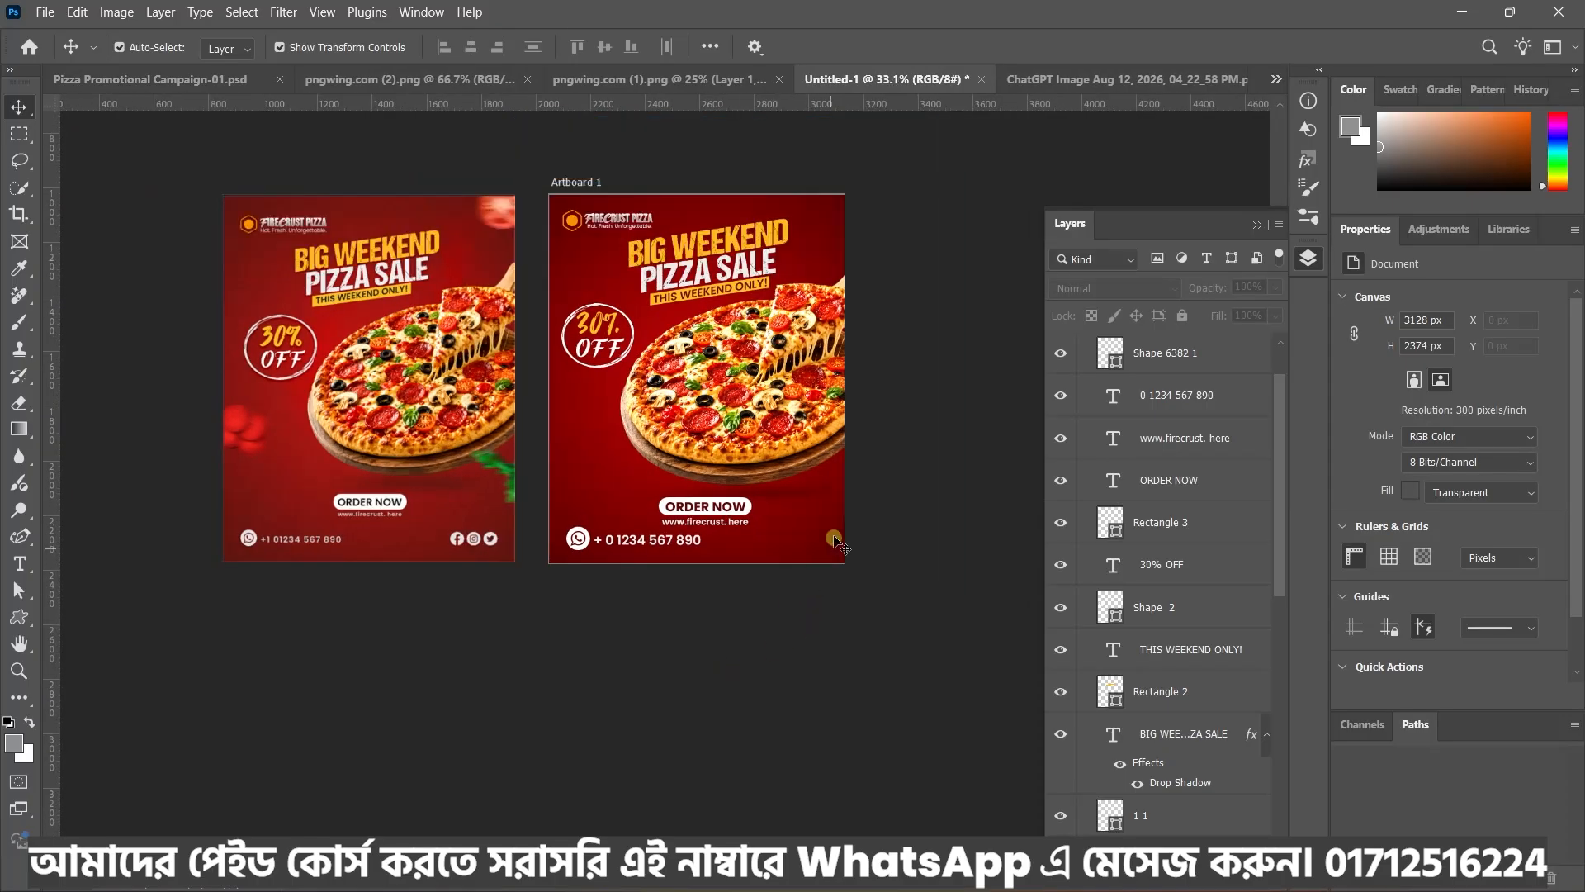
scroll(816, 547, up, 1)
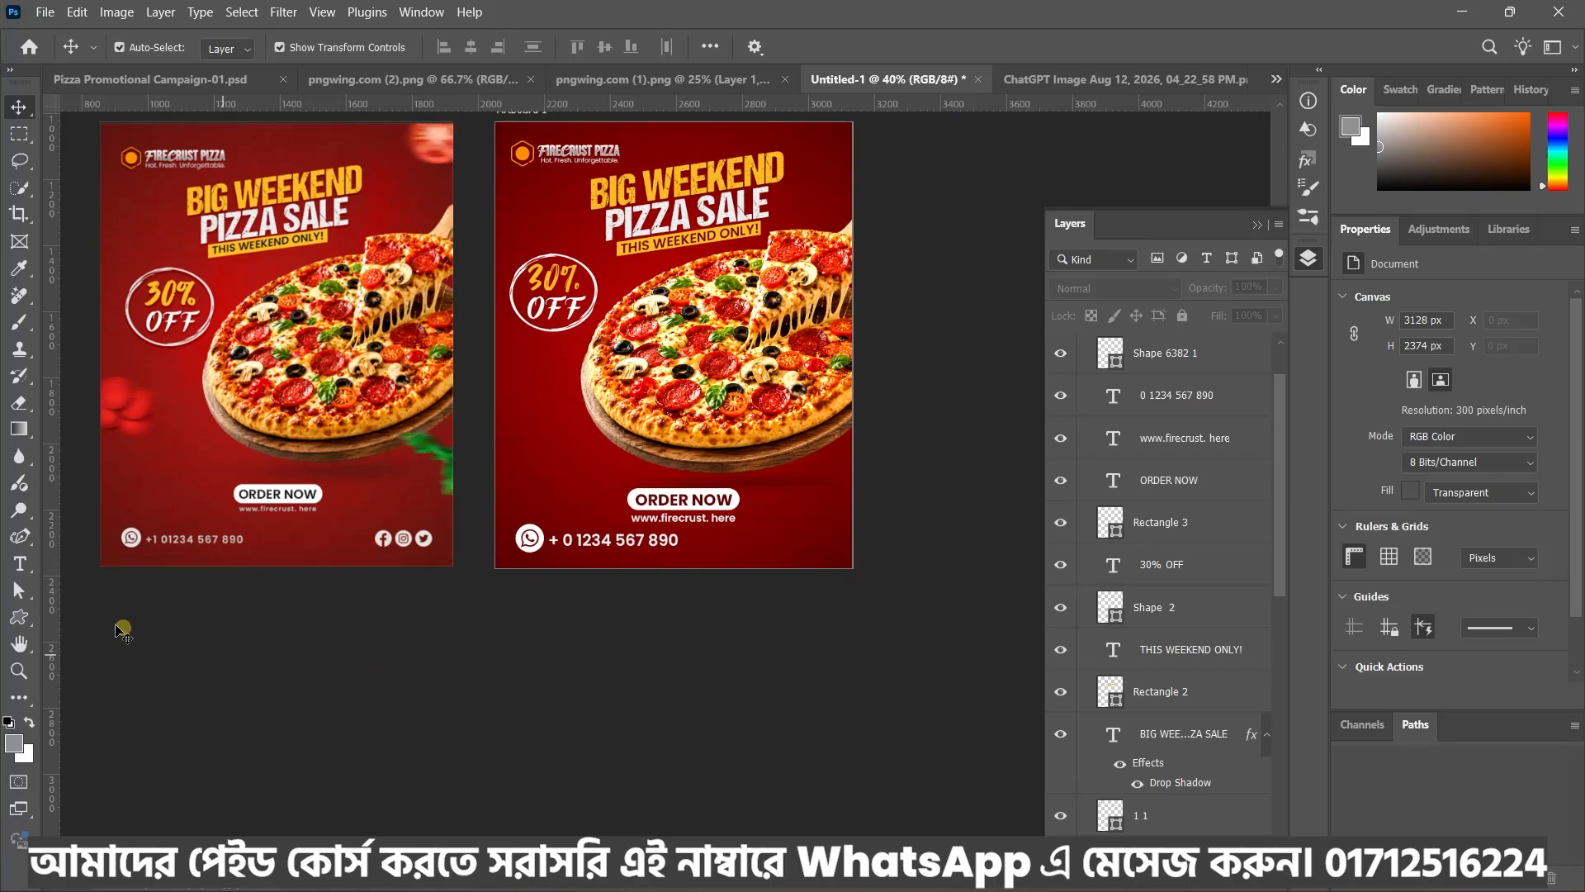
right_click(19, 617)
click(114, 736)
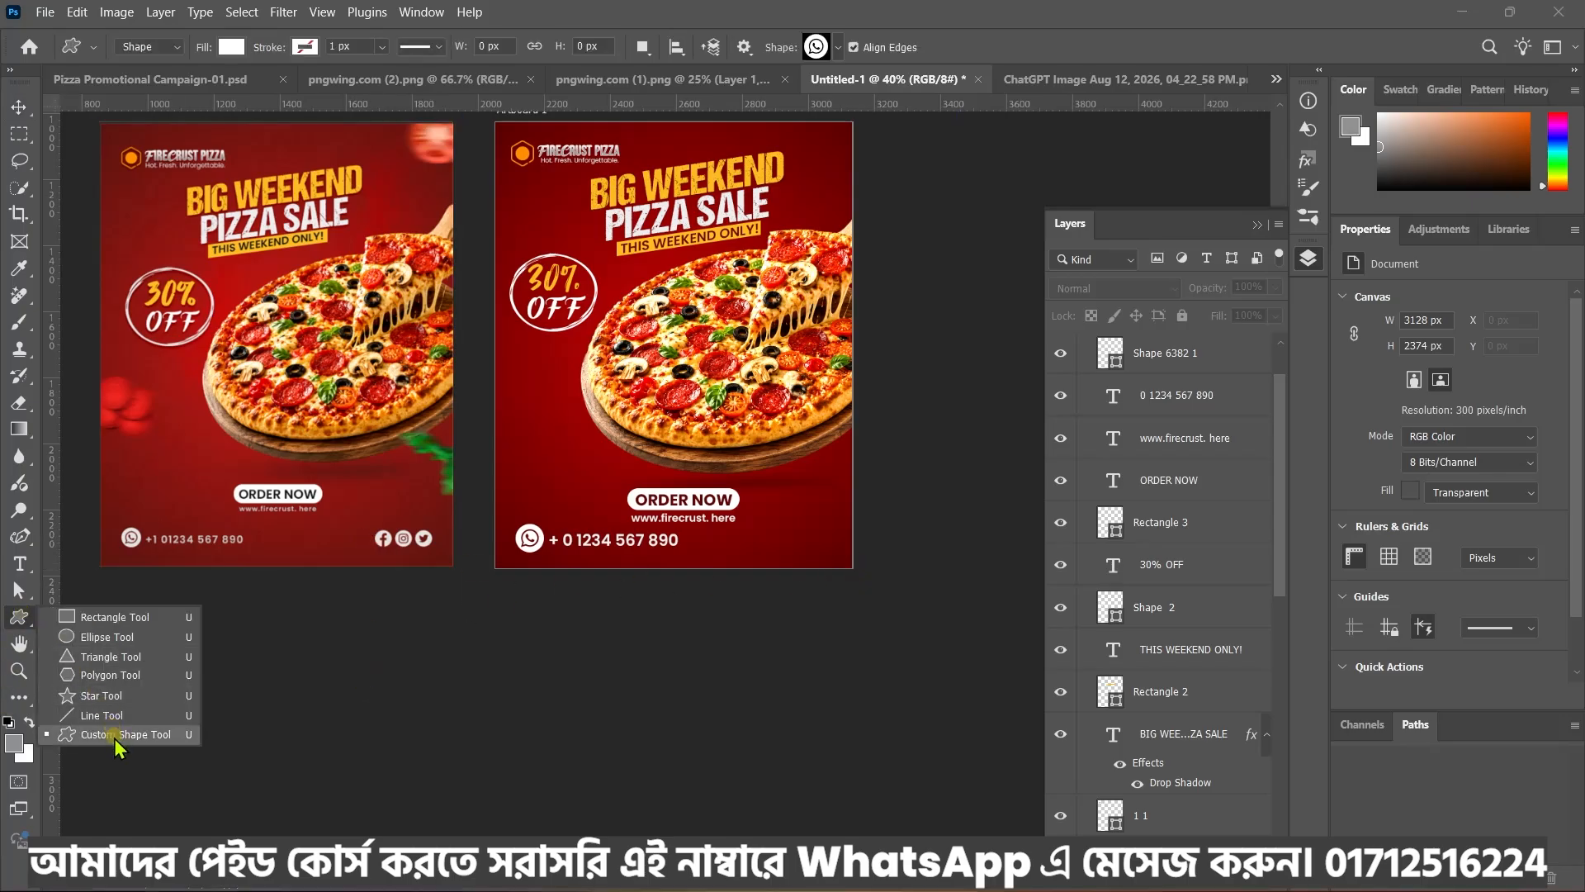
click(837, 48)
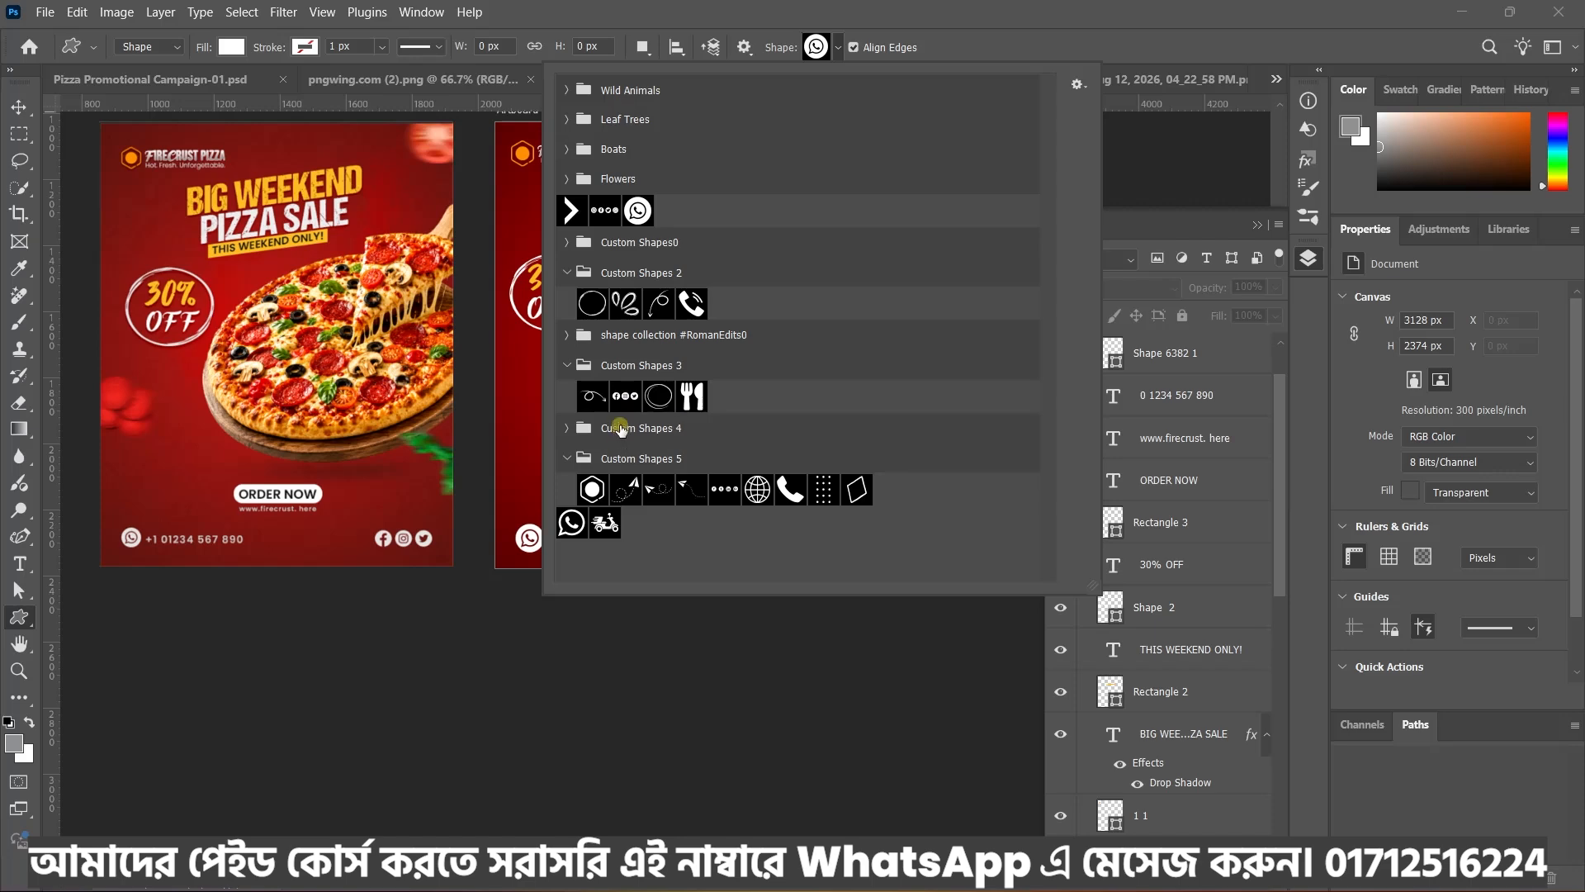
click(604, 210)
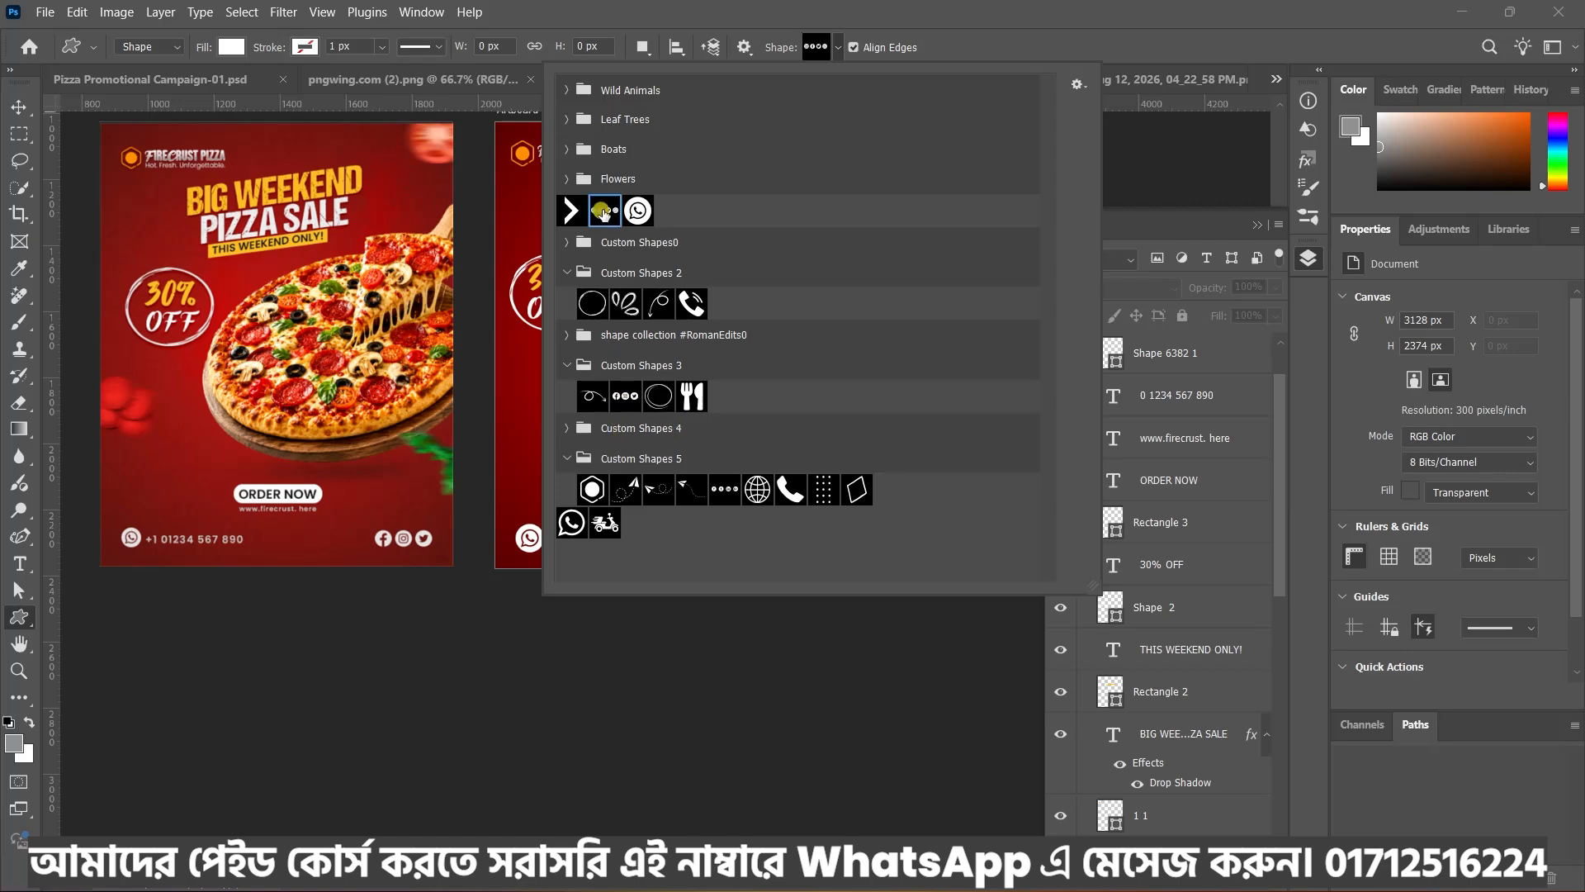
drag(744, 540, 838, 561)
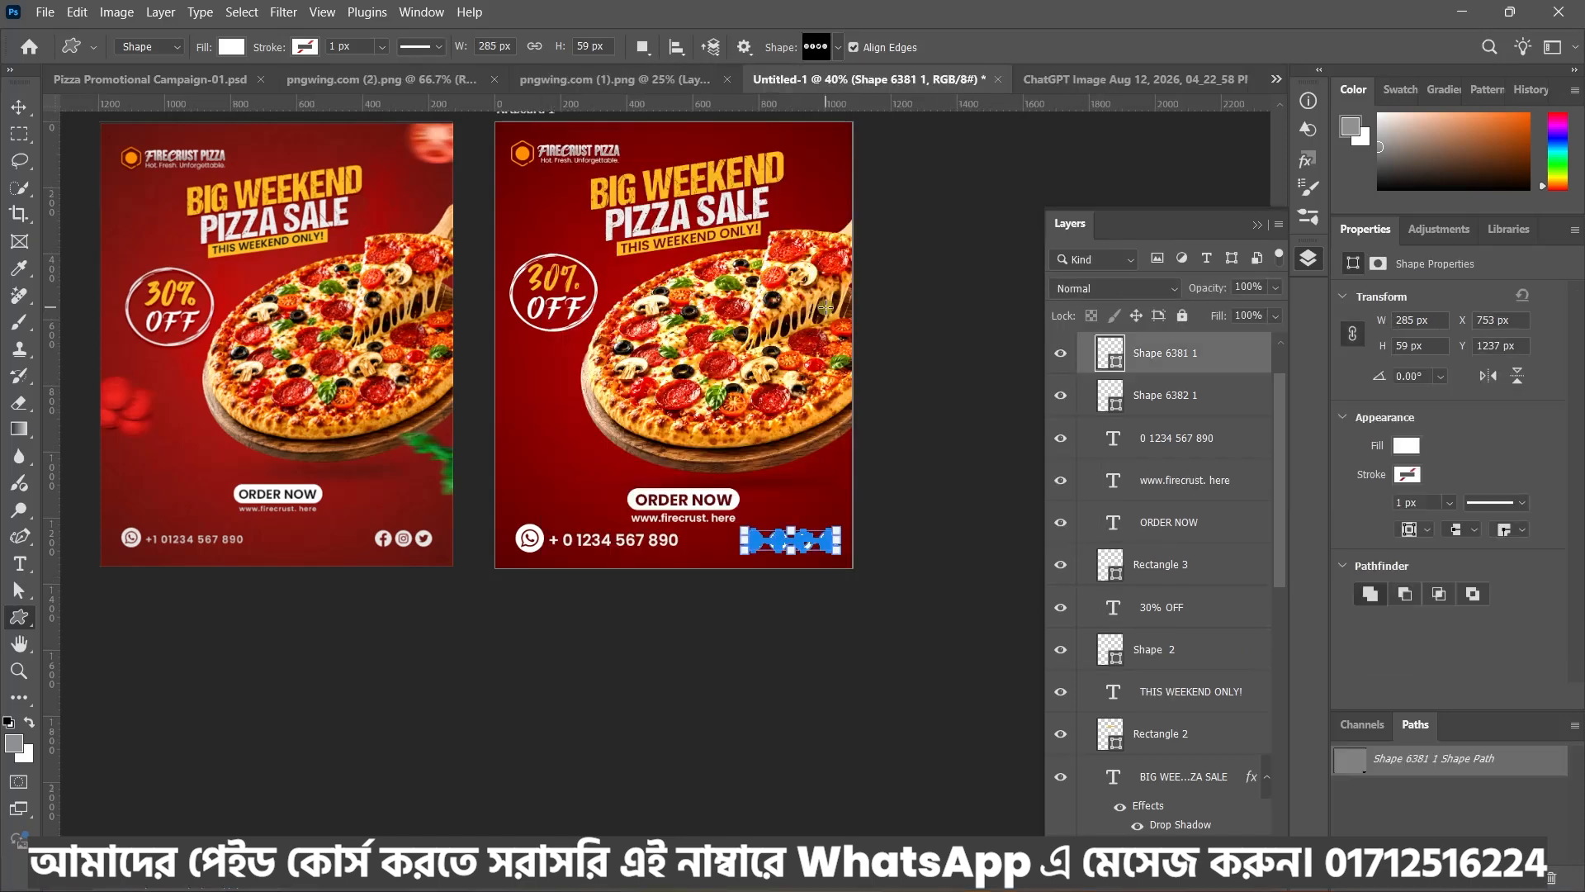
Scale the social media icon row to about 114.90%, extending it toward the phone number
click(19, 107)
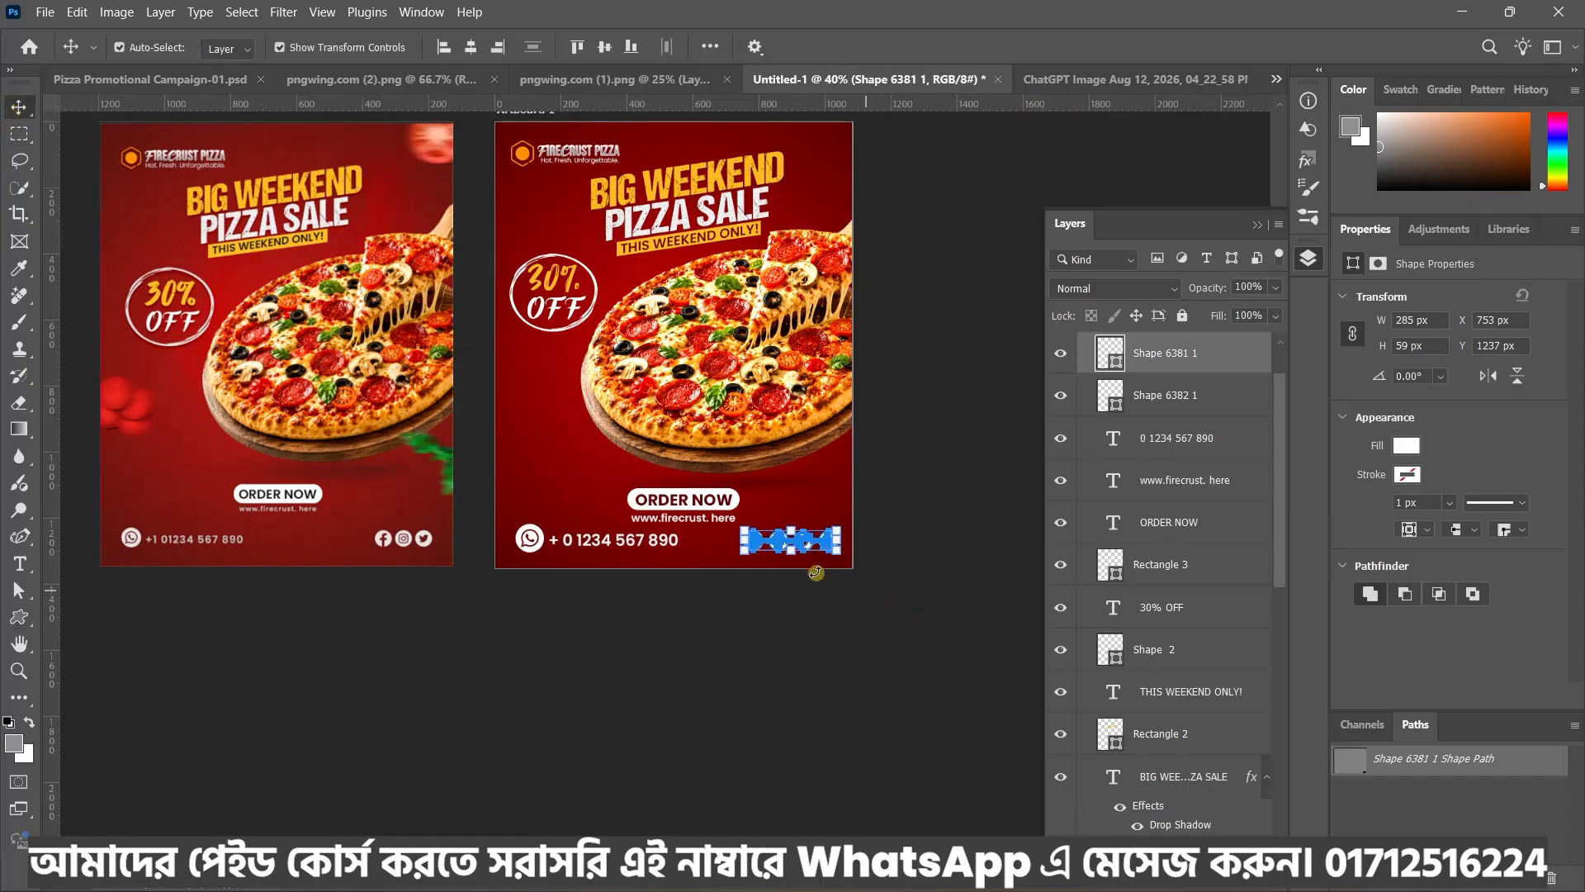
drag(746, 541, 730, 540)
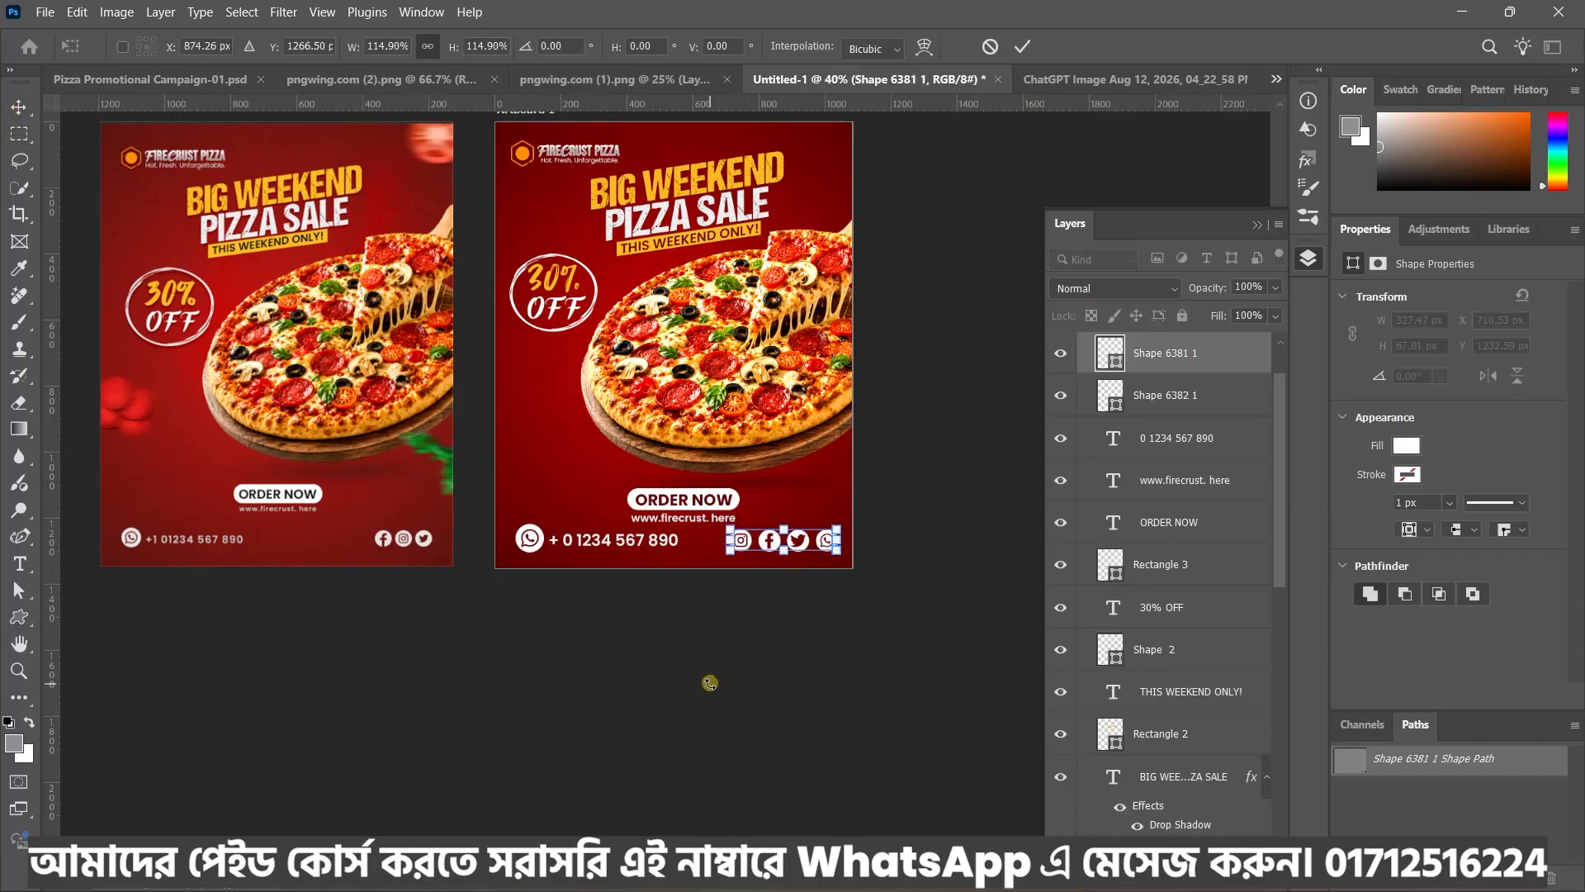
click(1020, 50)
click(884, 559)
scroll(850, 569, up, 1)
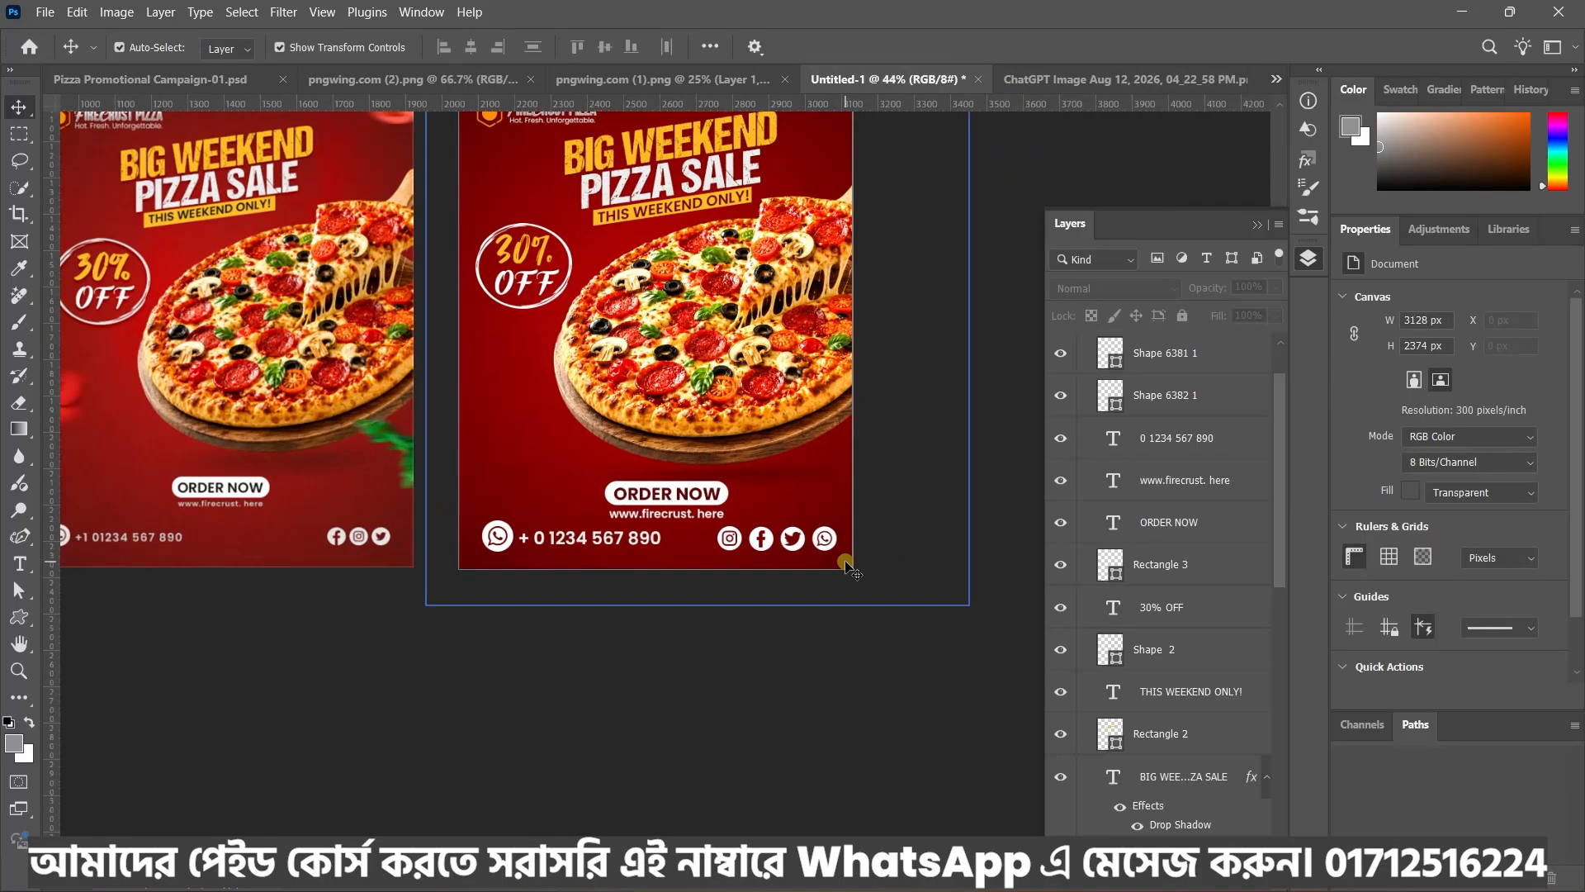
scroll(850, 570, down, 3)
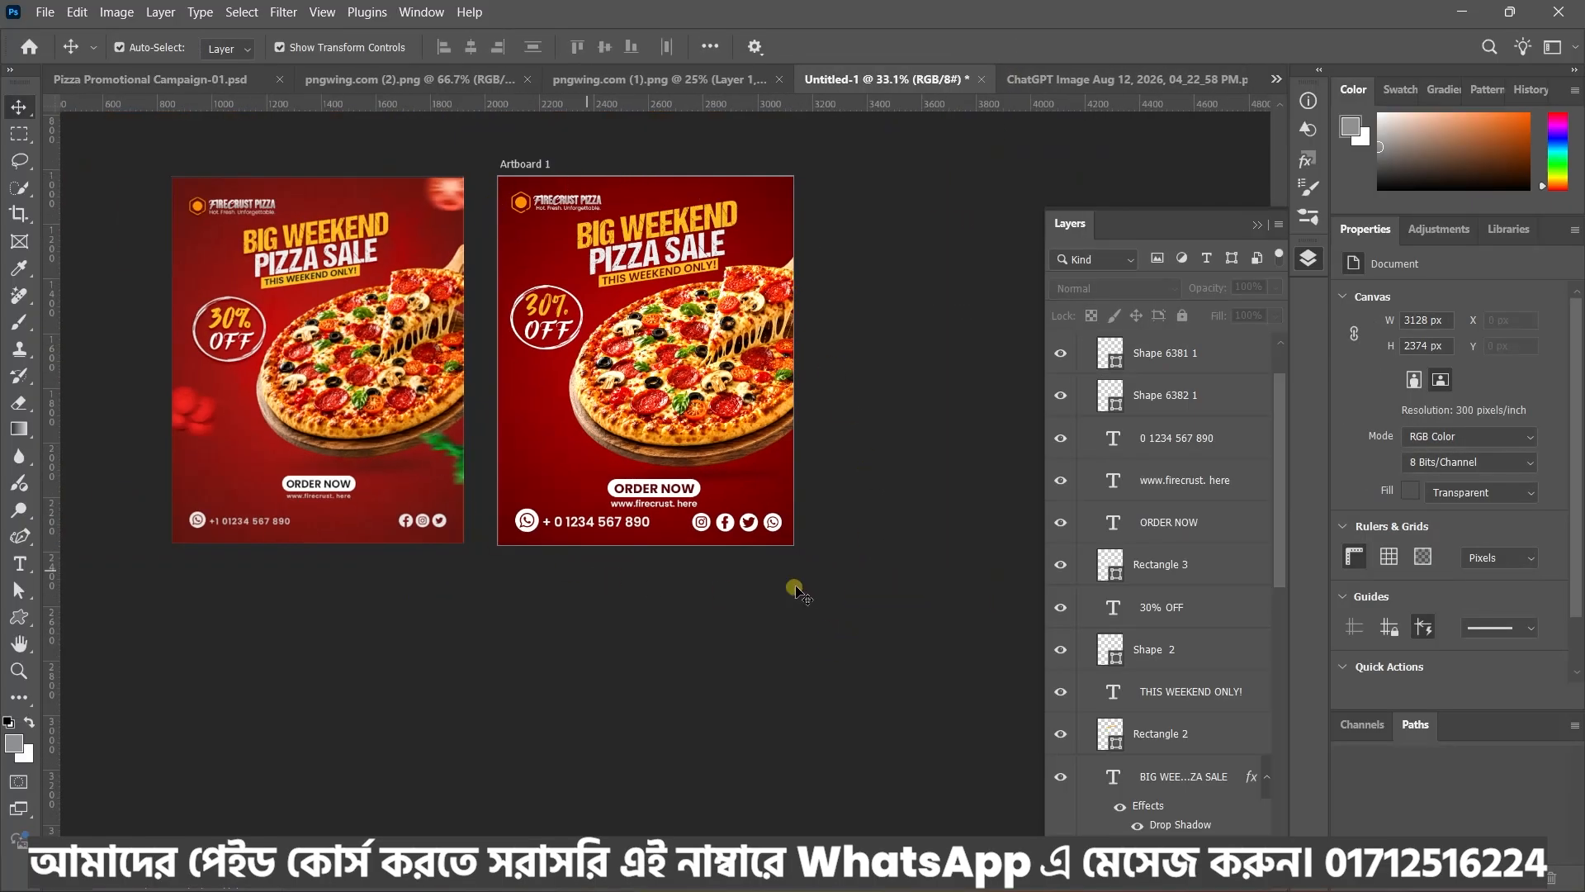
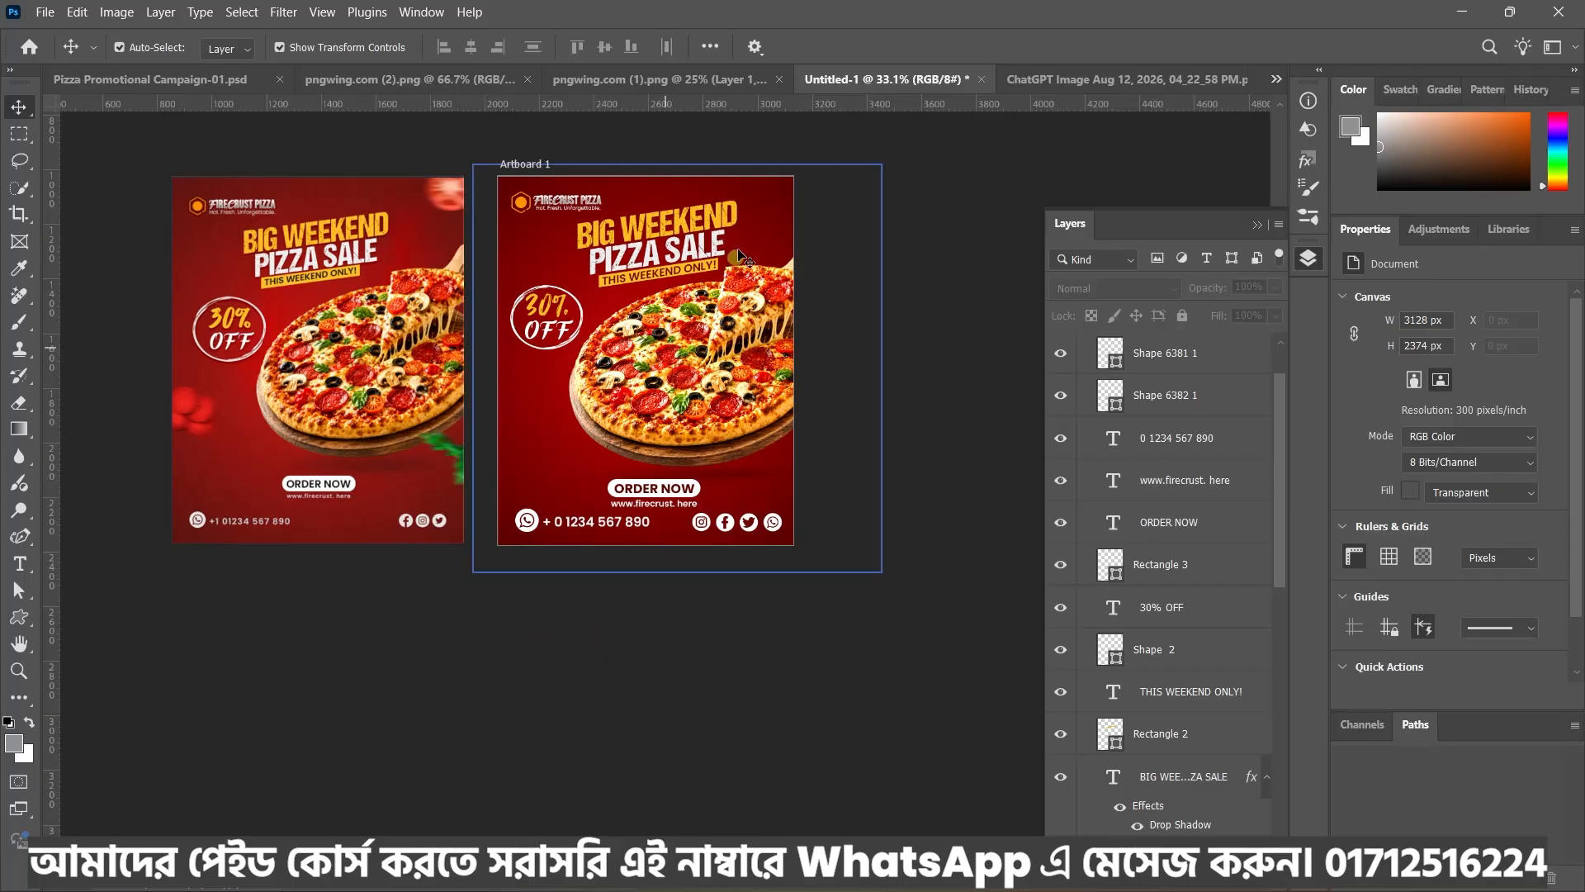
Copy the tomato slice from pngwing.com (1).png into Artboard 1 and scale it to about 14.36% over the upper-right corner
click(681, 80)
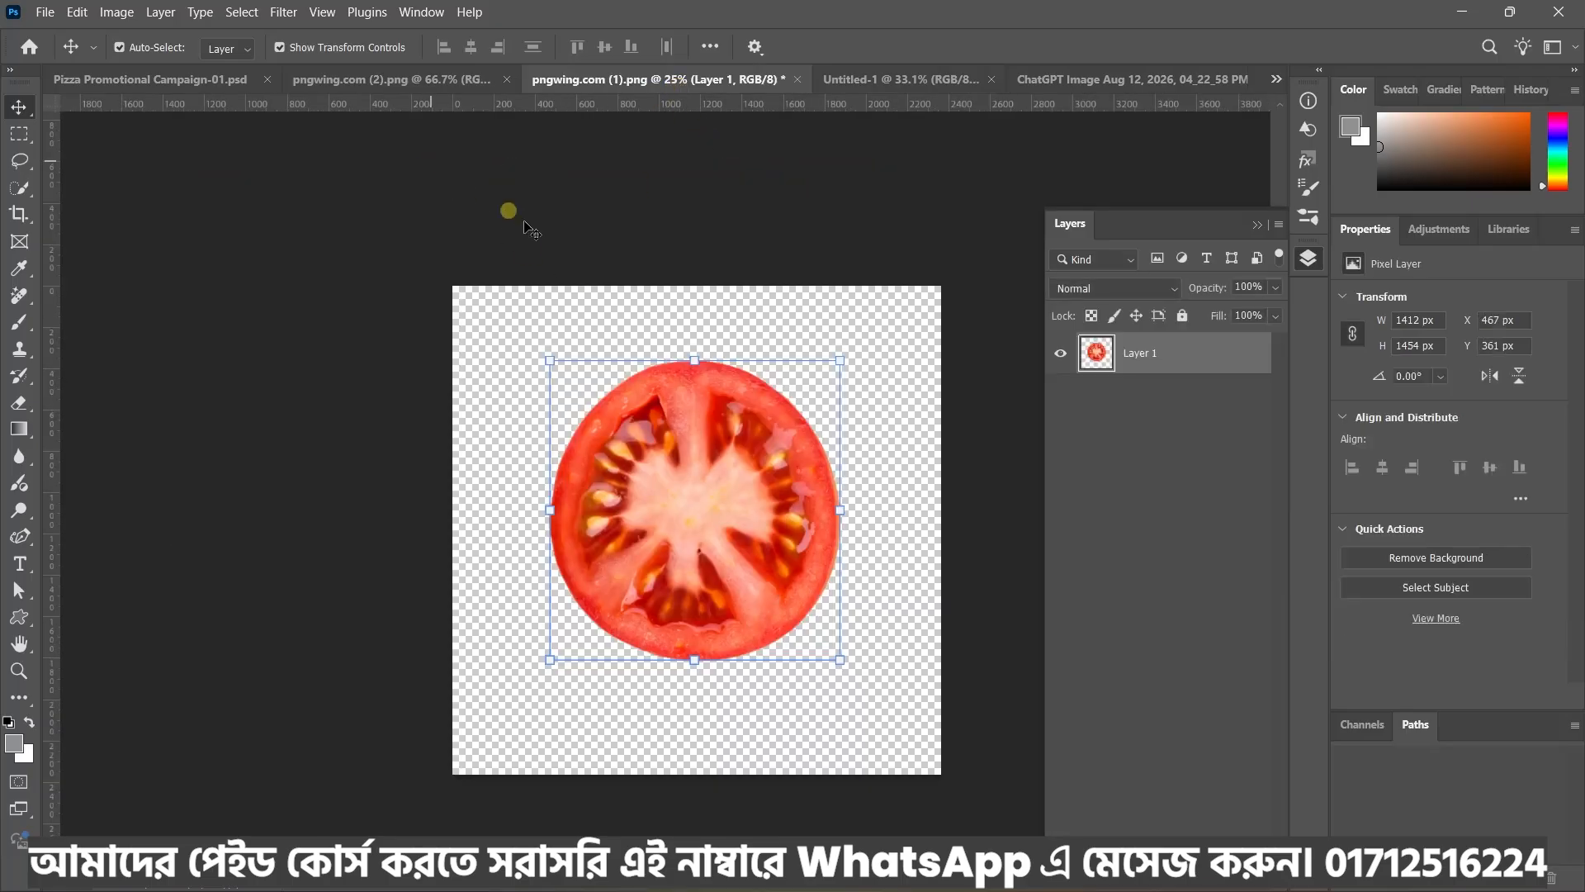
drag(710, 472, 712, 469)
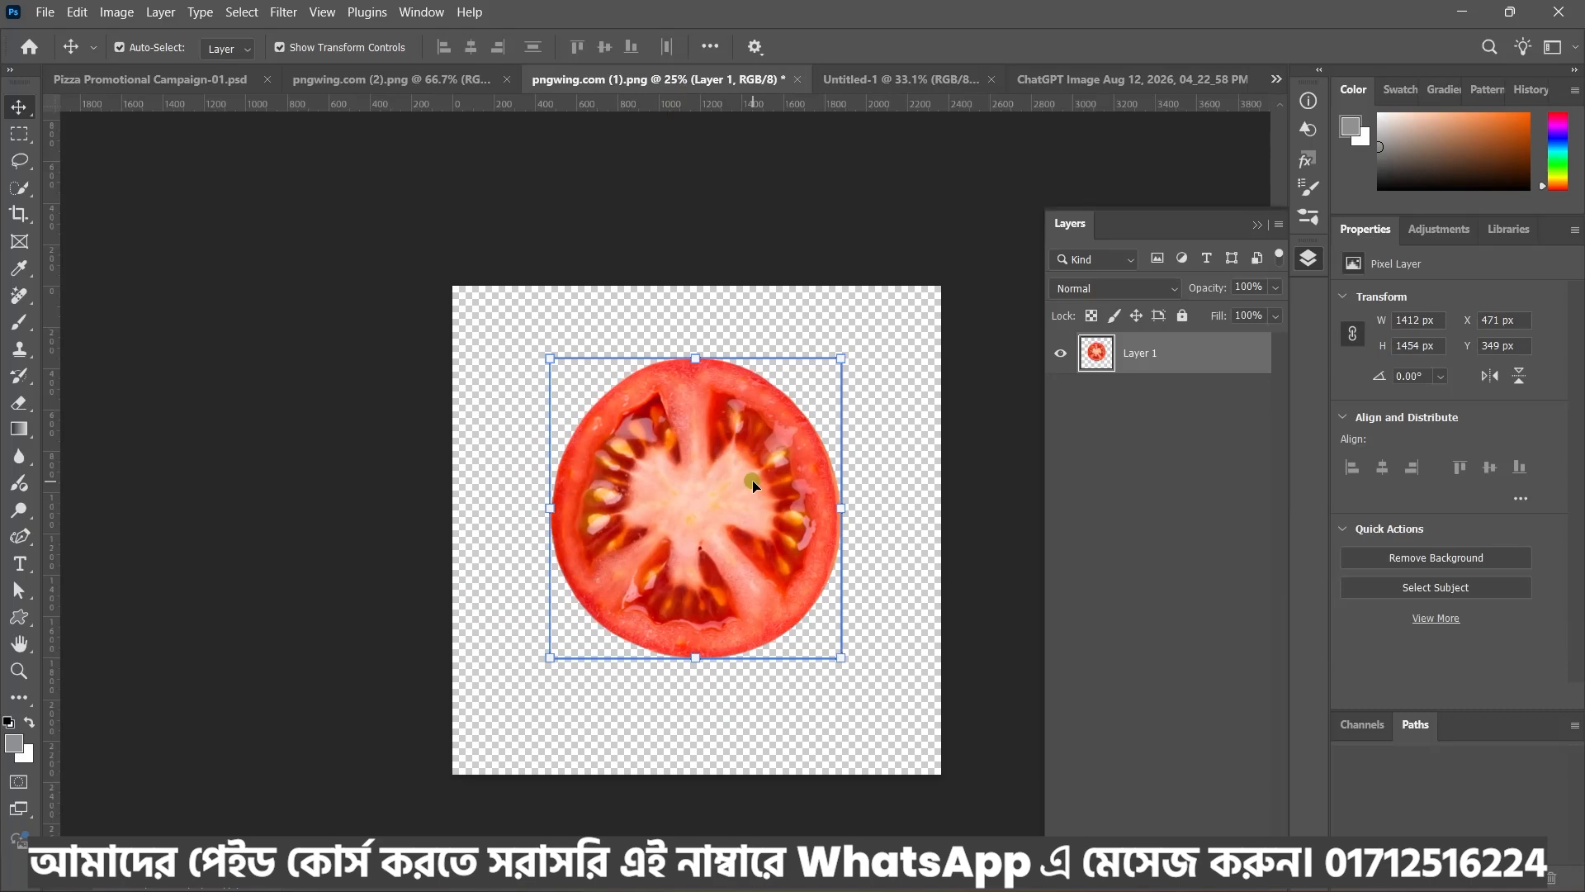
drag(772, 537, 1051, 84)
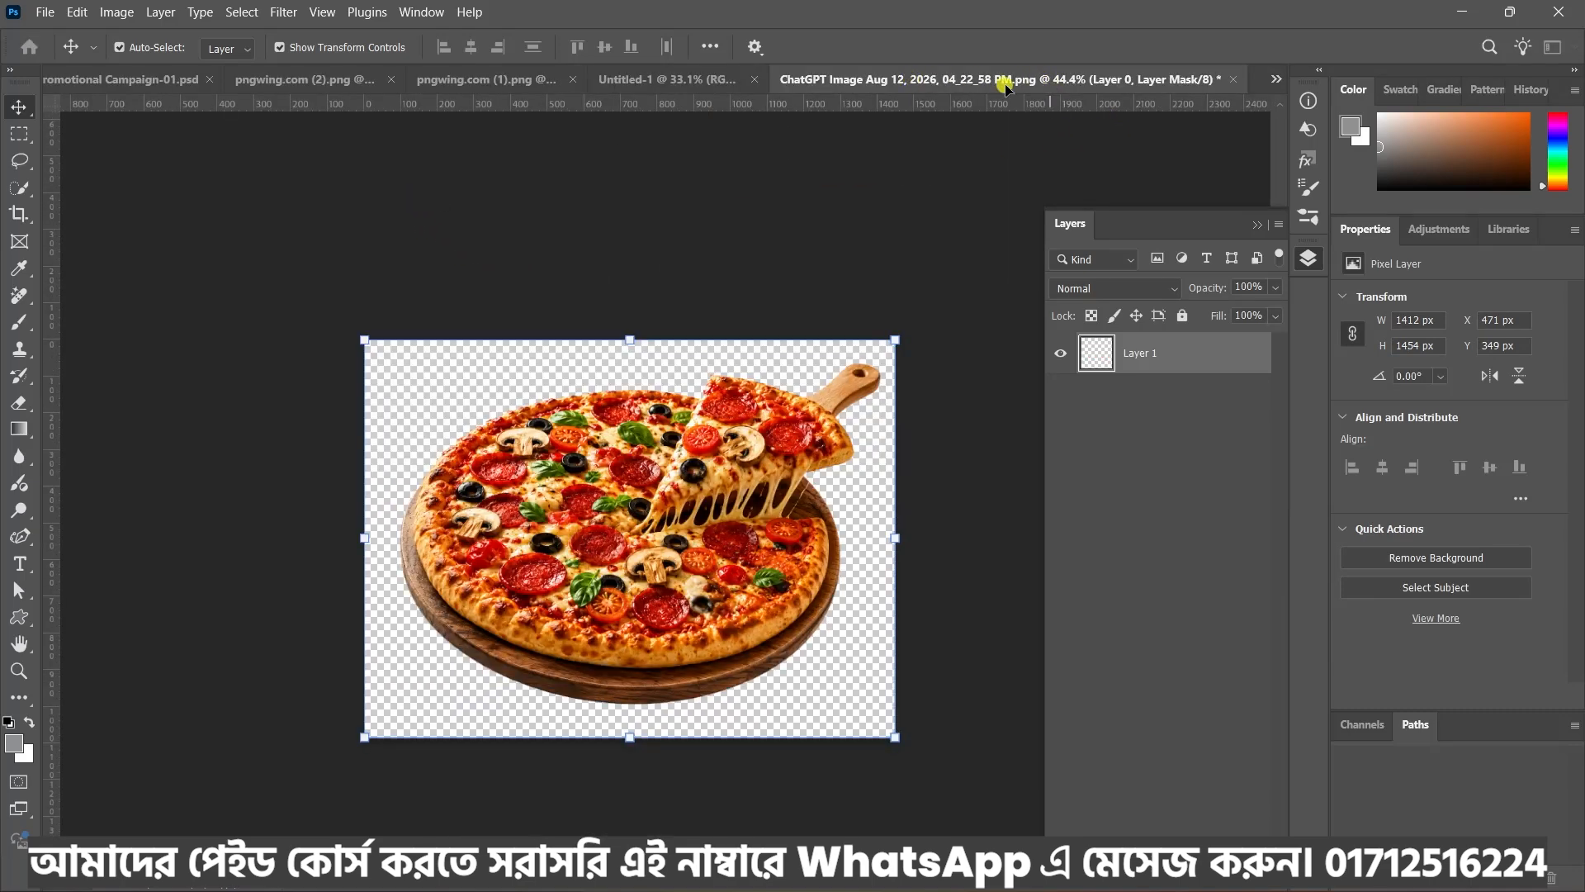
drag(698, 92, 704, 558)
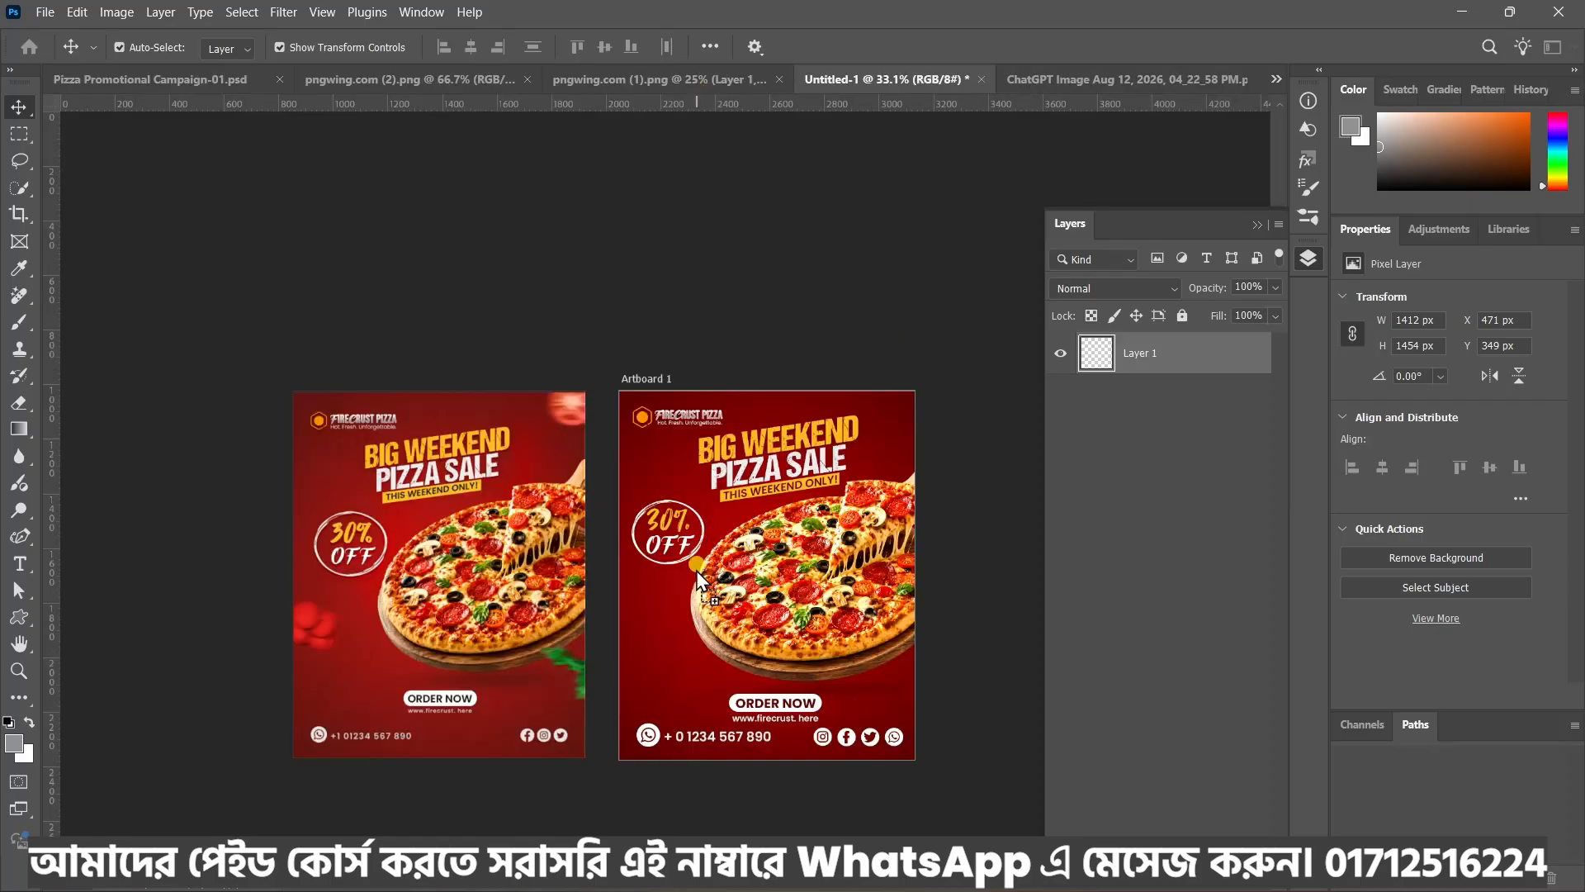
drag(907, 418, 909, 422)
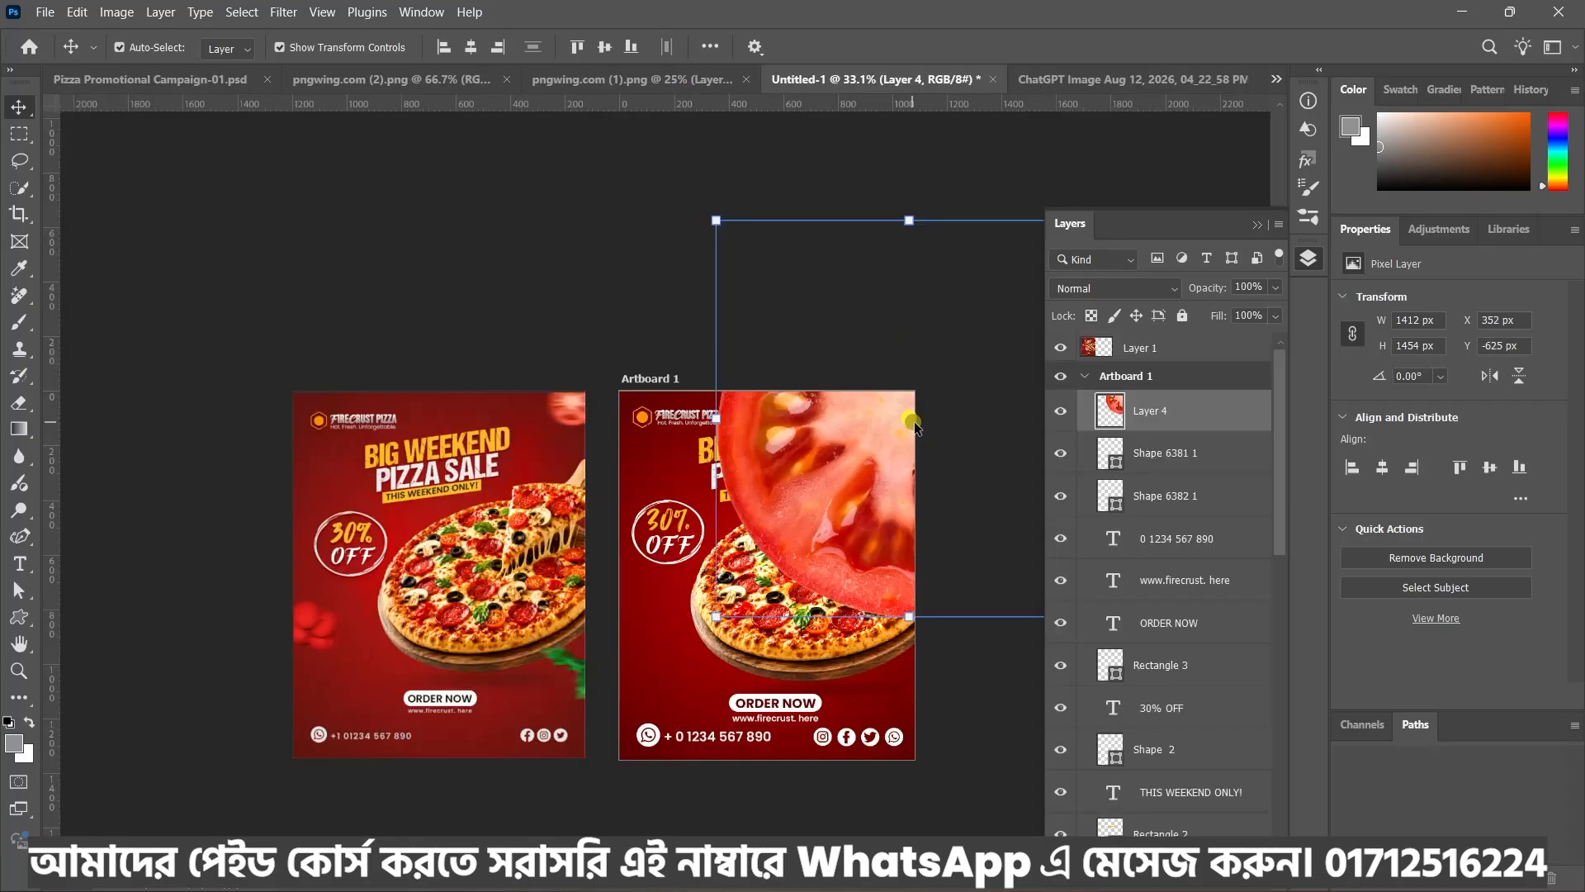
scroll(785, 429, down, 3)
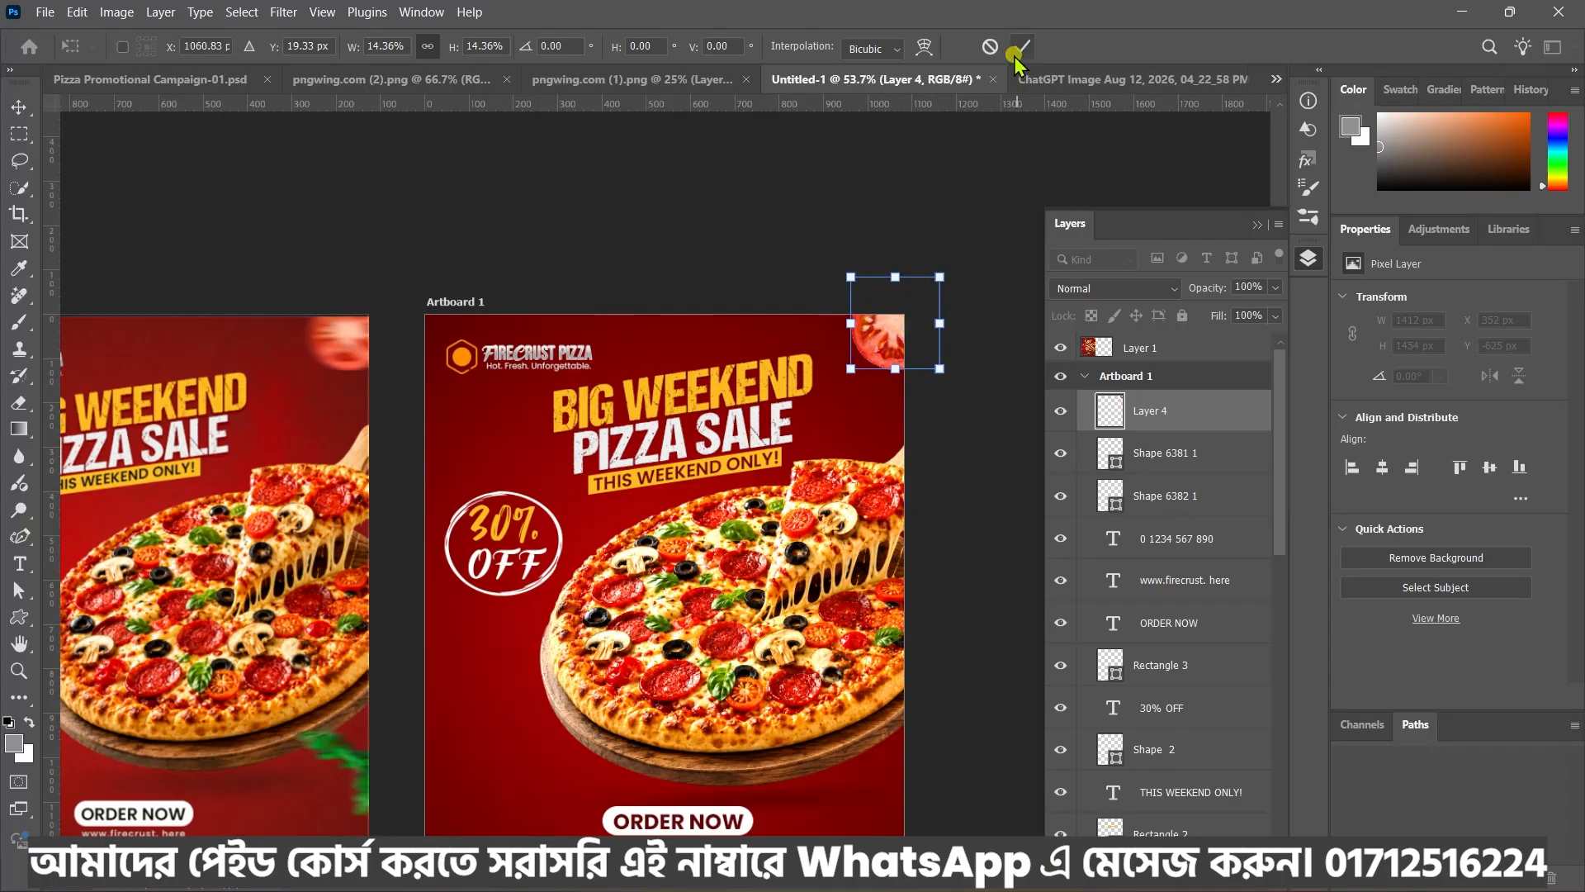
Apply a Motion Blur at a 0° angle to the tomato slice, shortening the blur distance slightly
click(296, 13)
mouse_move(317, 262)
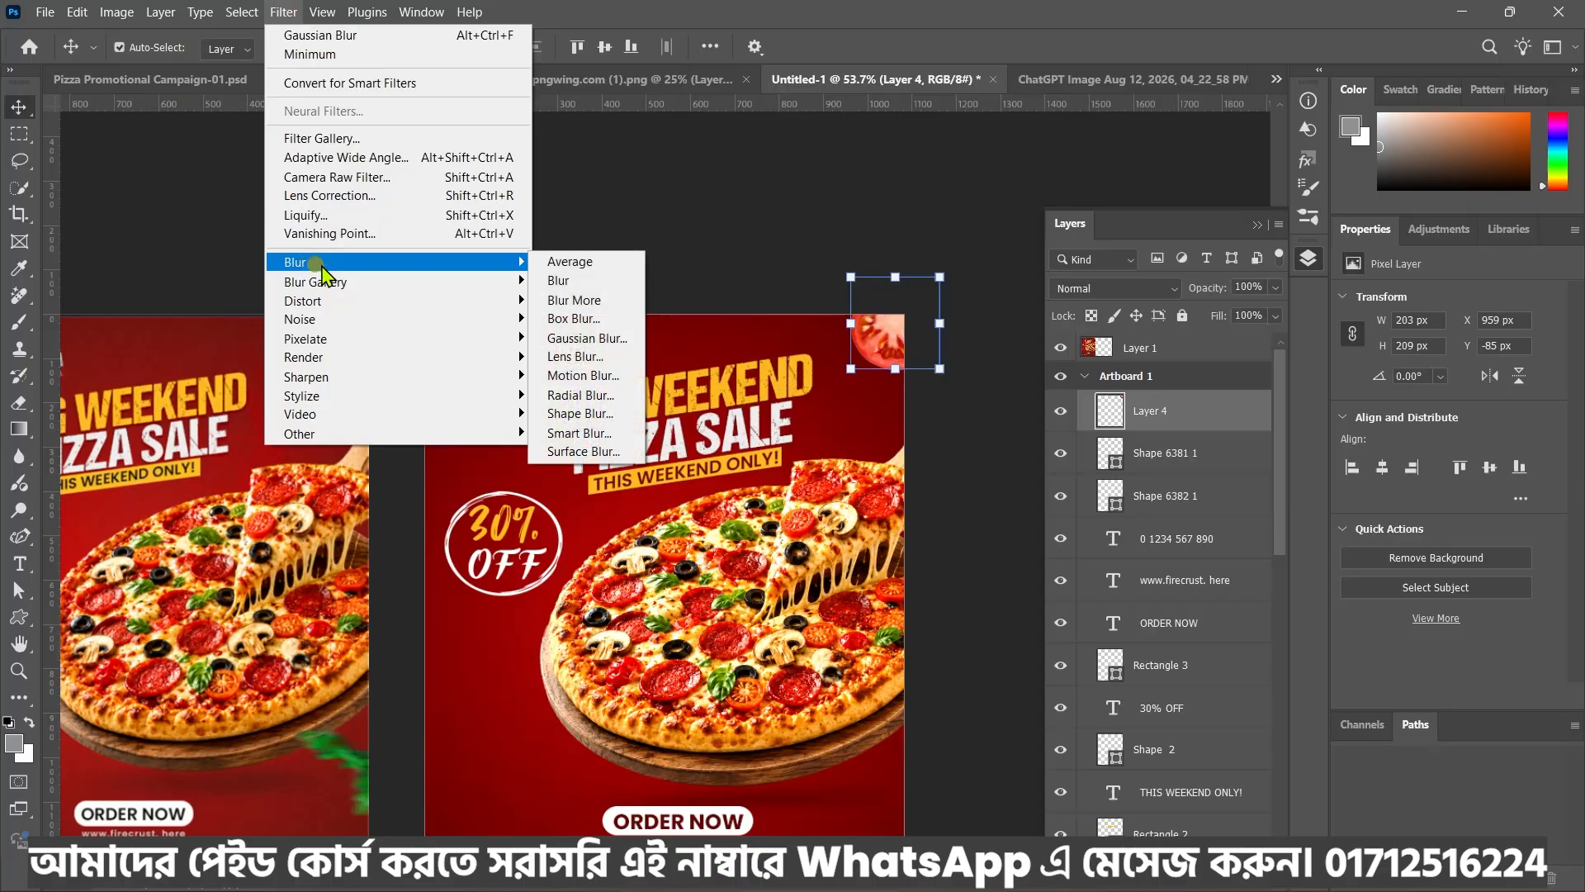
click(582, 377)
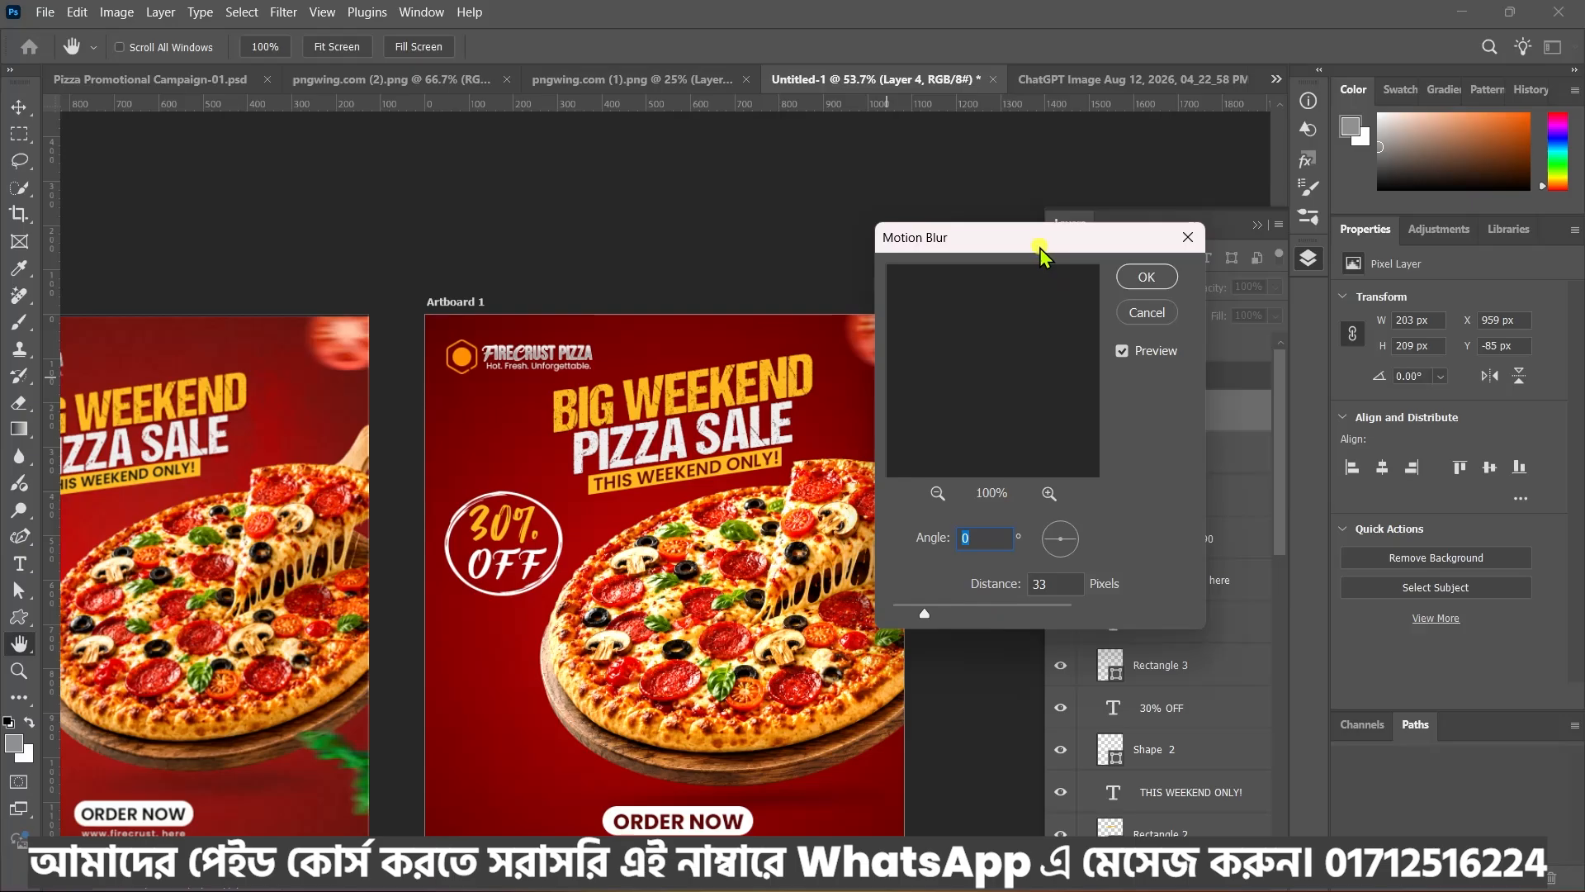
drag(1041, 248, 1204, 216)
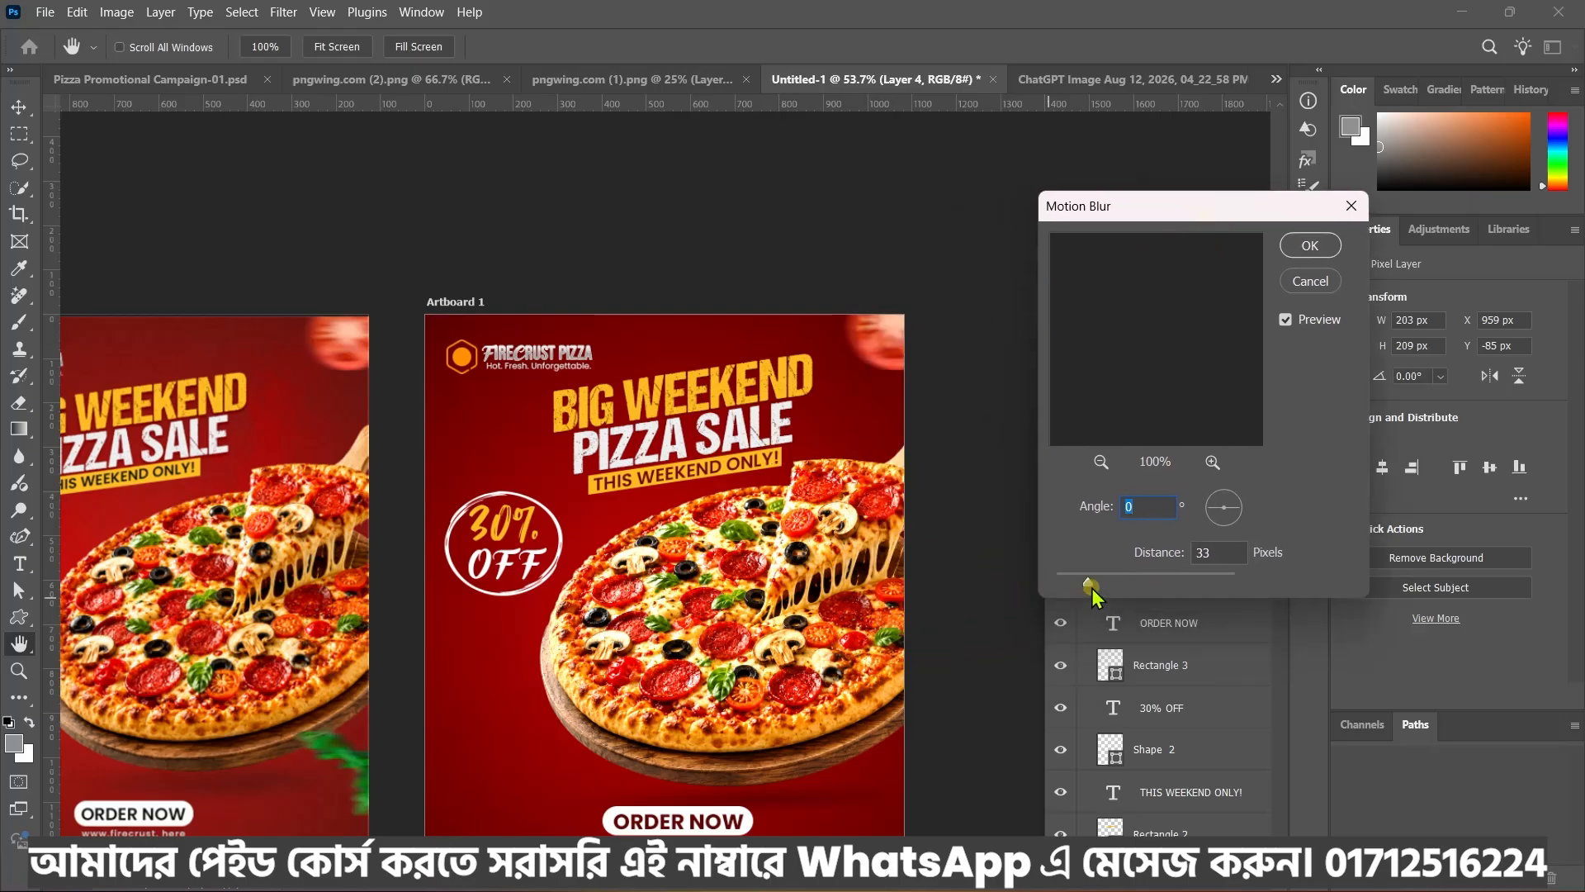
key(Tab)
drag(1093, 588, 1083, 590)
click(1308, 249)
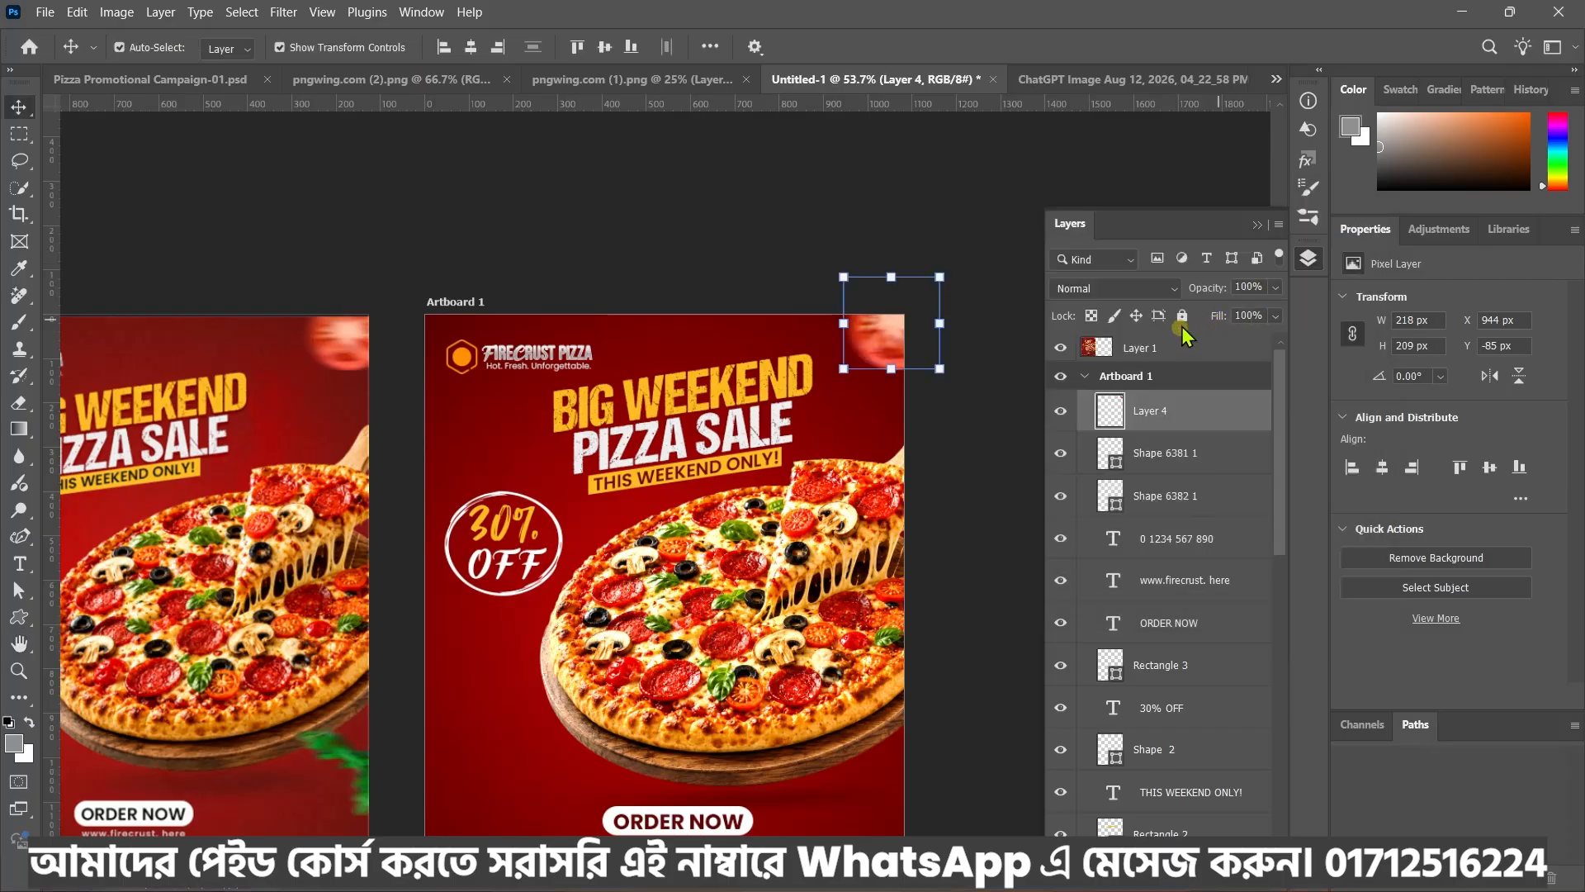
Lower the blurred tomato slice layer's opacity to 54%
drag(1214, 291, 1189, 292)
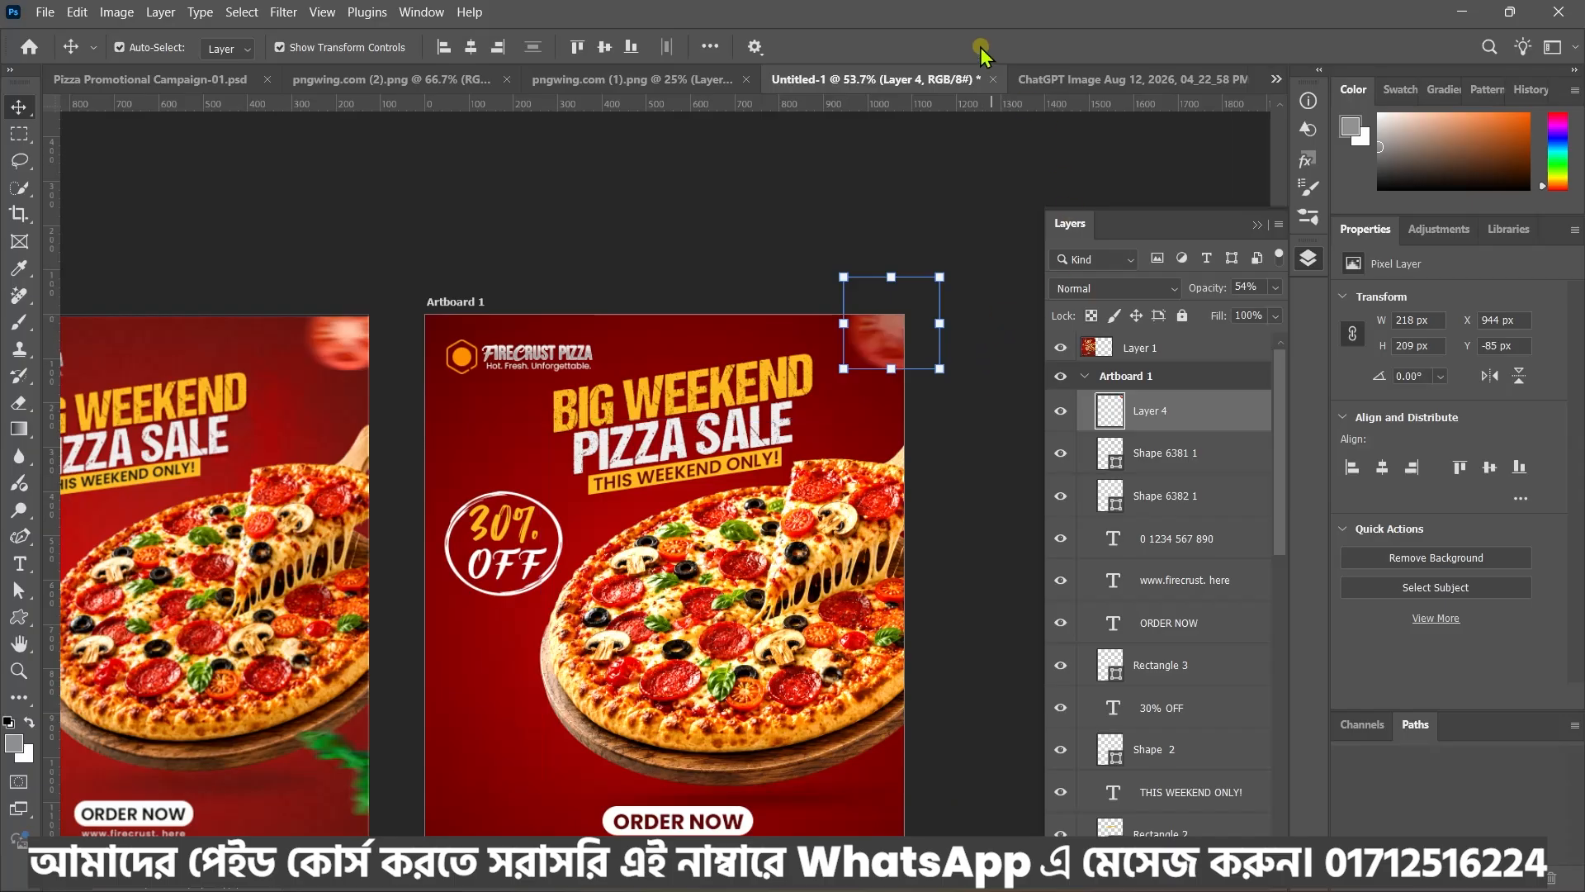
scroll(859, 281, down, 3)
scroll(761, 427, down, 2)
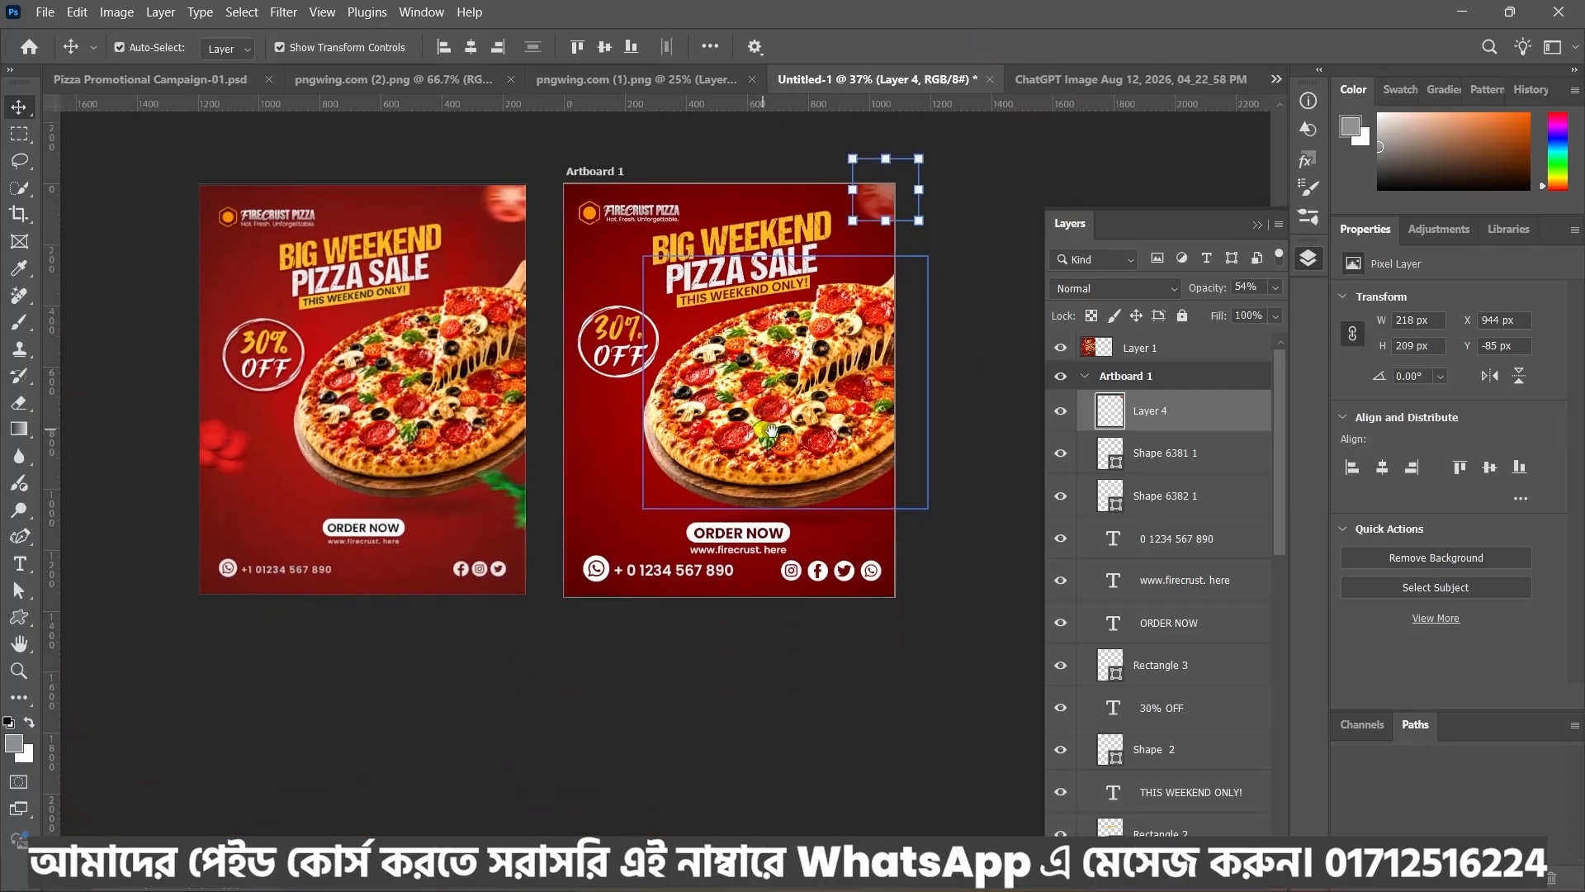
Cut the red onion slices out of pngwing.com (2).png using a freehand Lasso selection
click(654, 76)
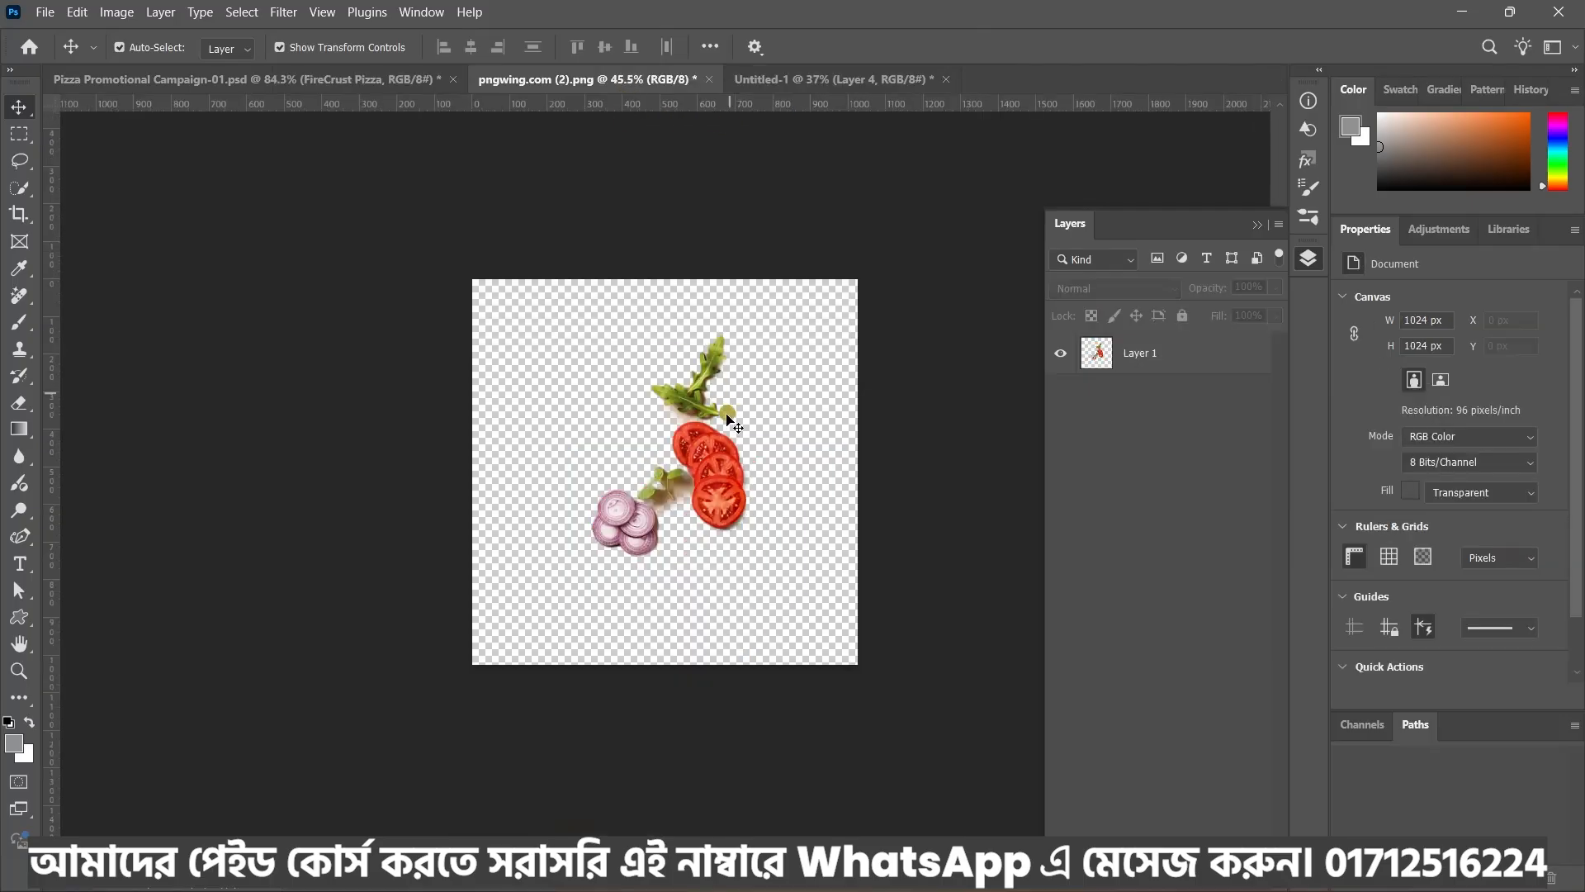
scroll(730, 421, up, 4)
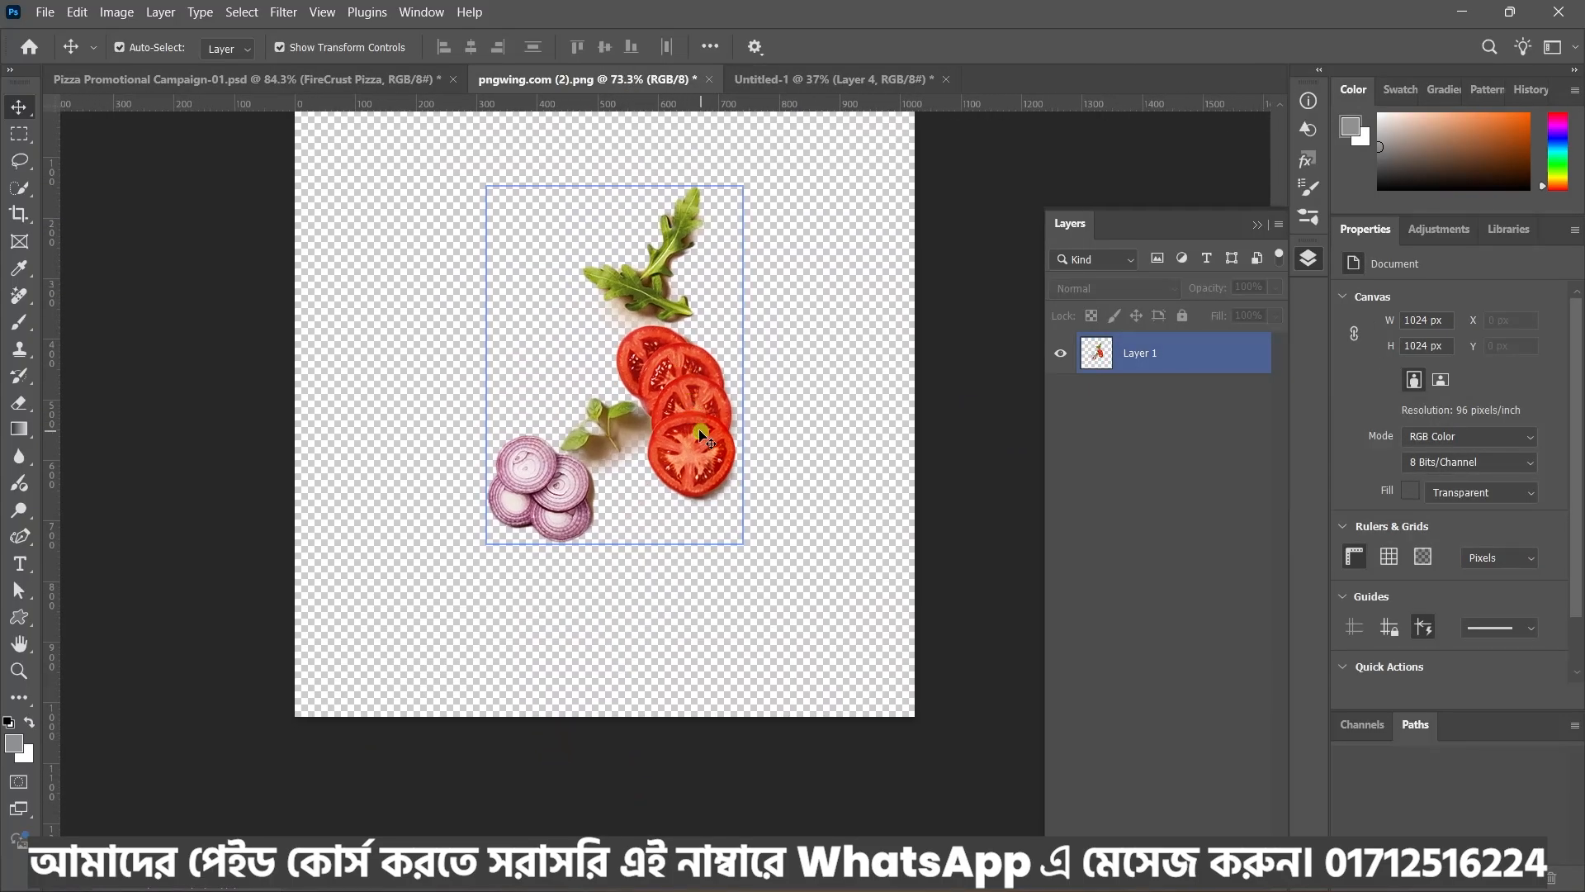
scroll(606, 502, up, 2)
click(582, 495)
drag(741, 348, 771, 396)
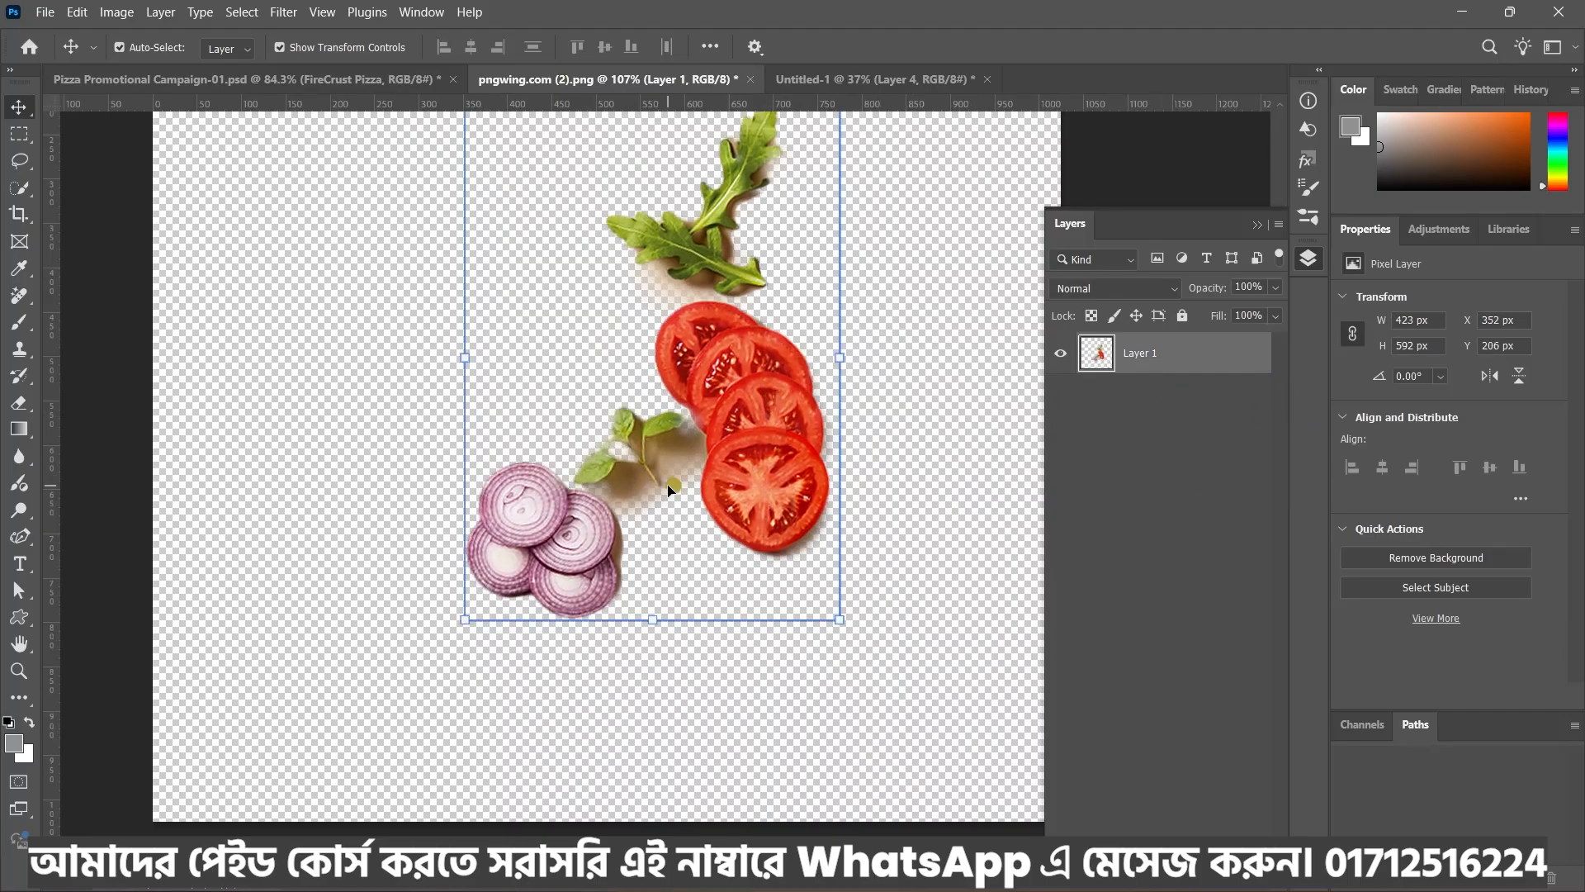
click(20, 160)
click(91, 181)
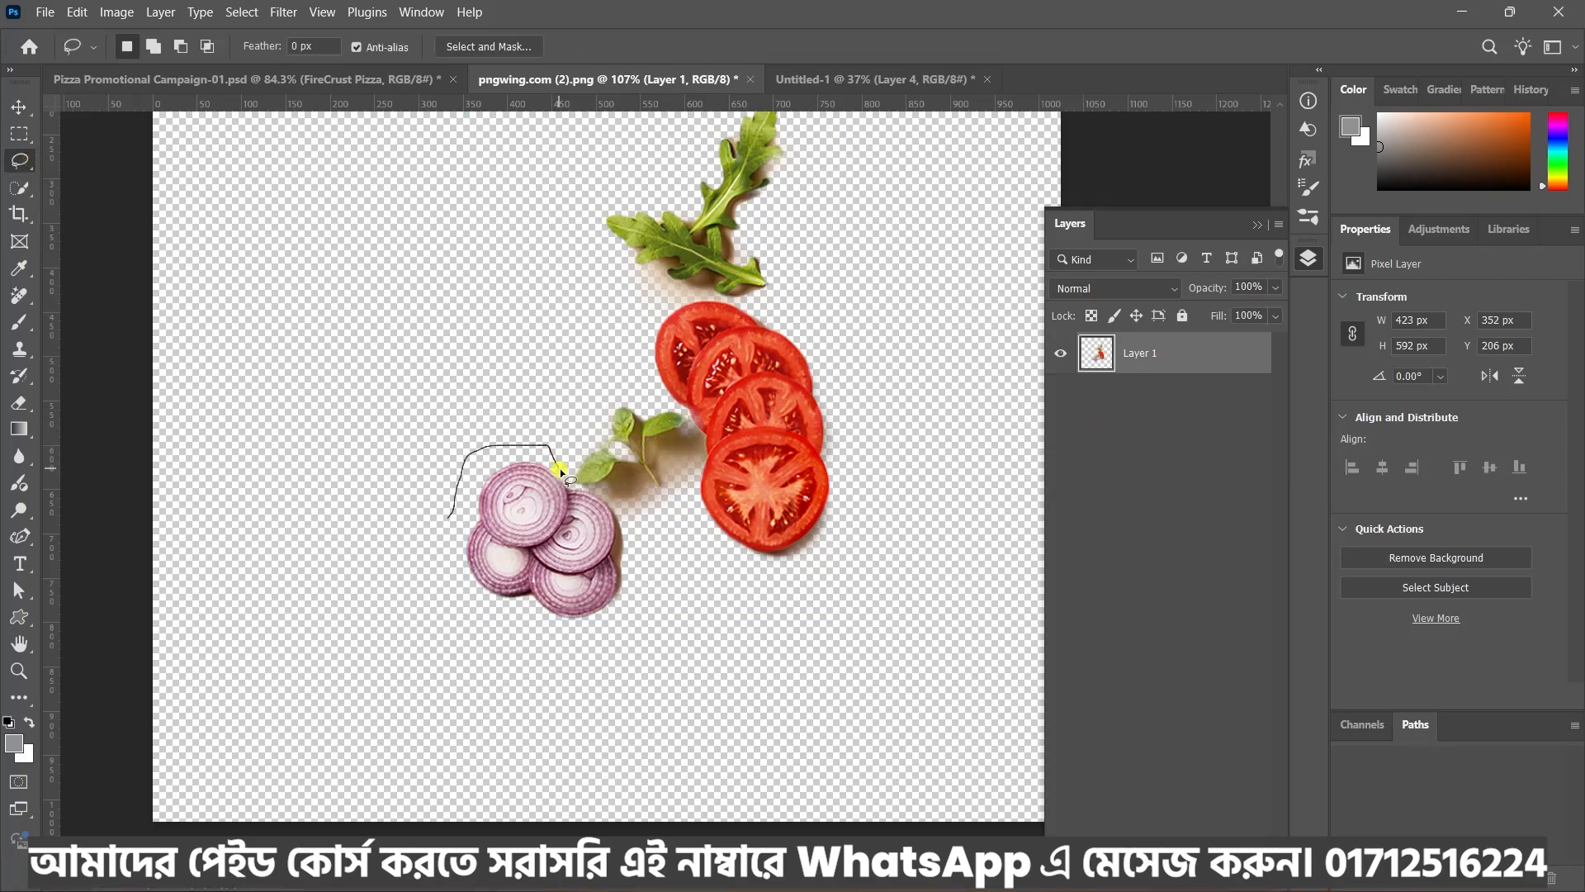
drag(605, 494, 477, 620)
drag(456, 506, 452, 491)
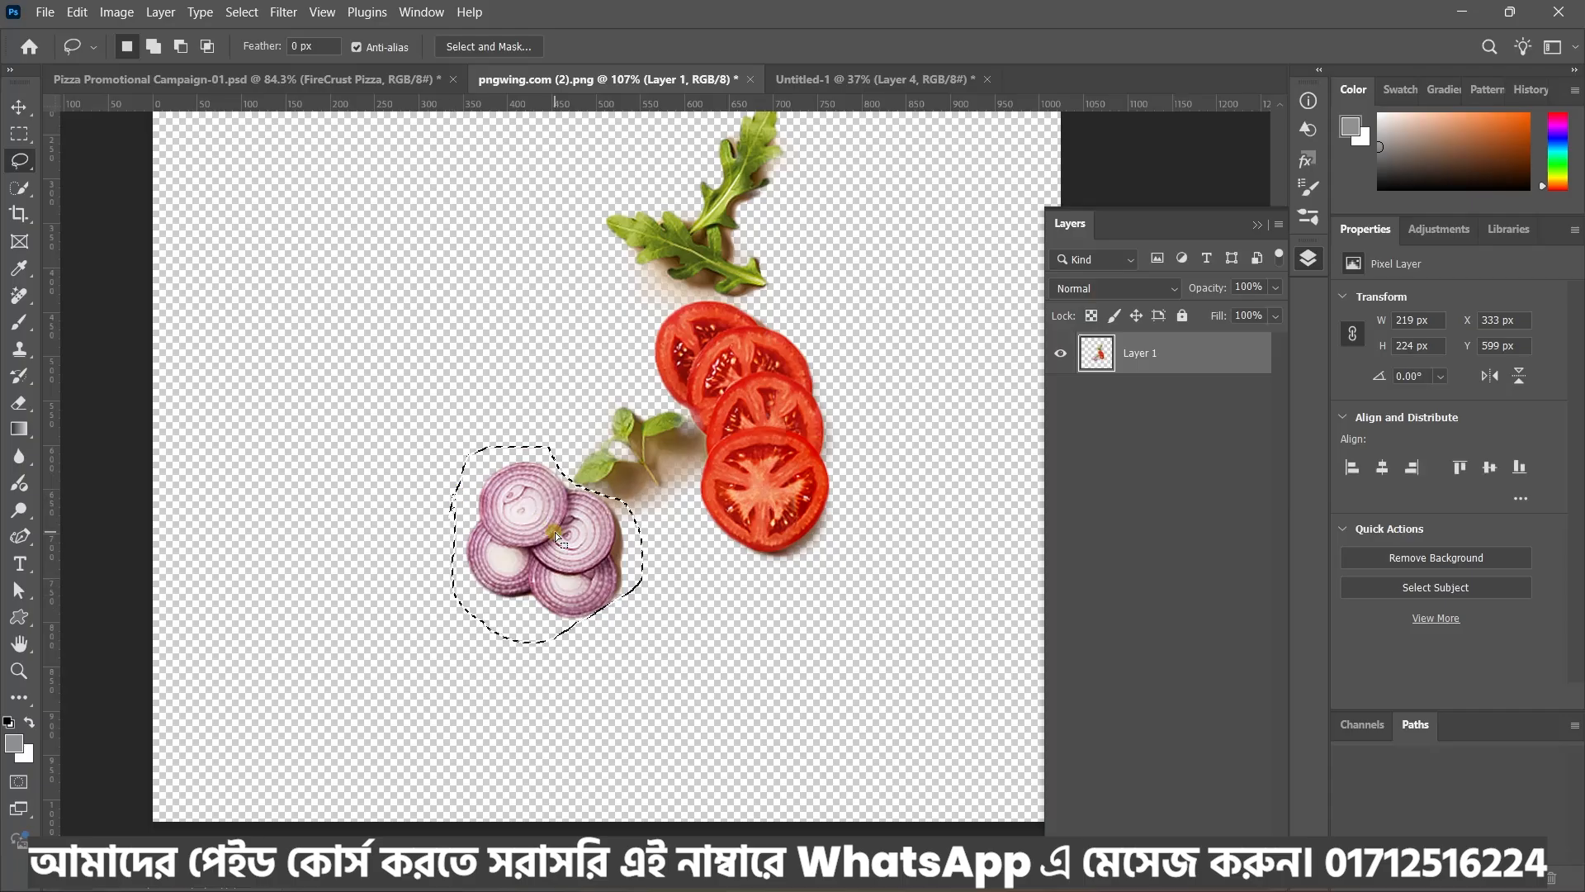
key(ctrl+x)
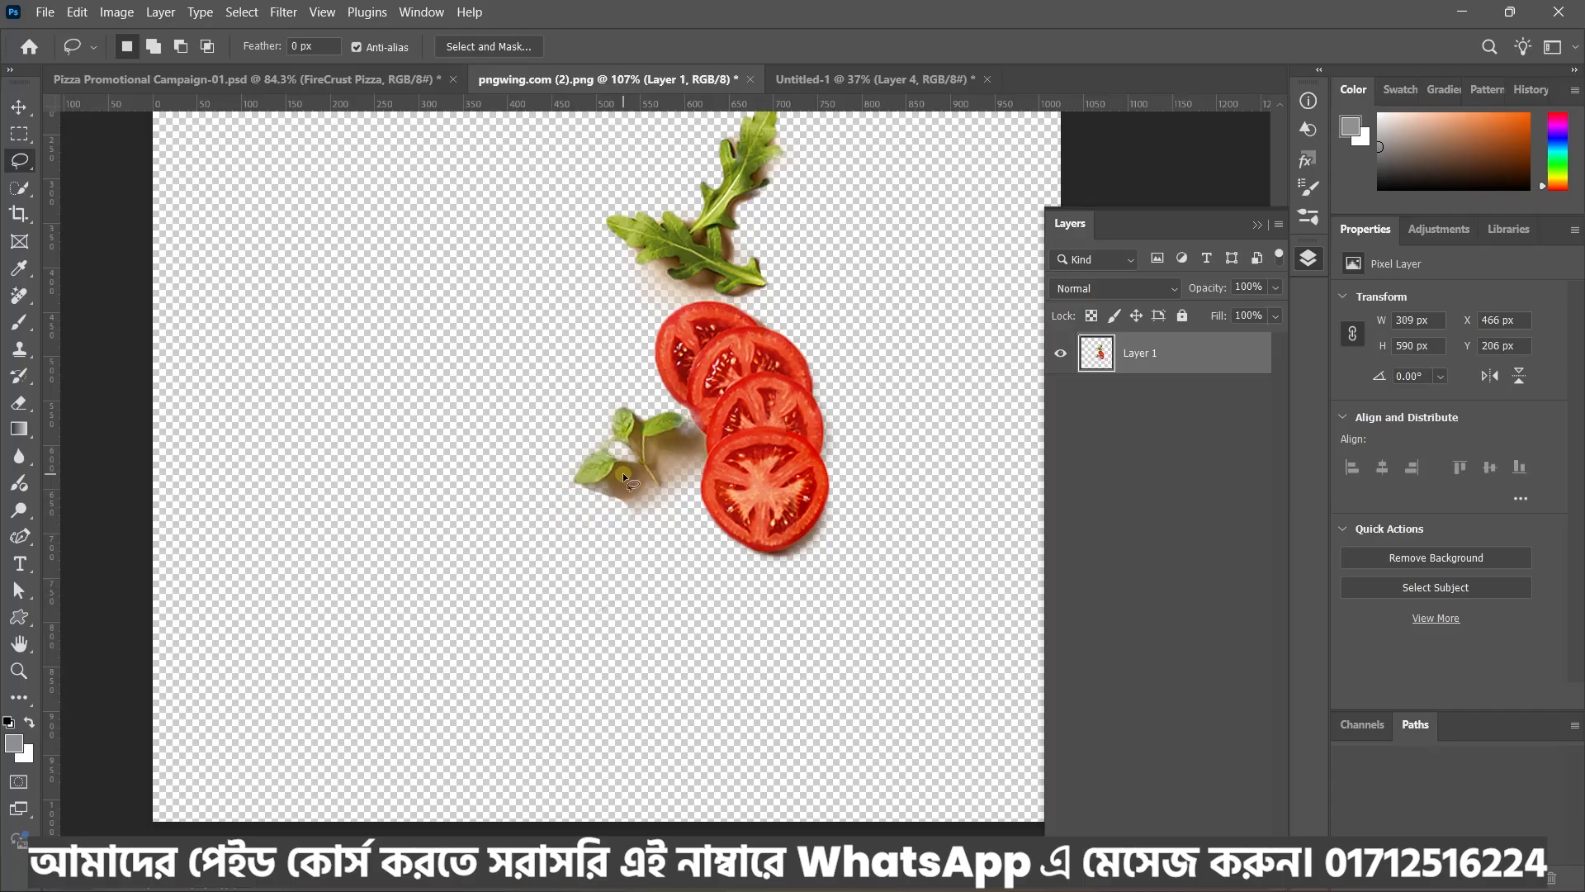
Paste the onion slices into Pizza Promotional Campaign-01.psd and bring their layer to the top of the stack
click(413, 78)
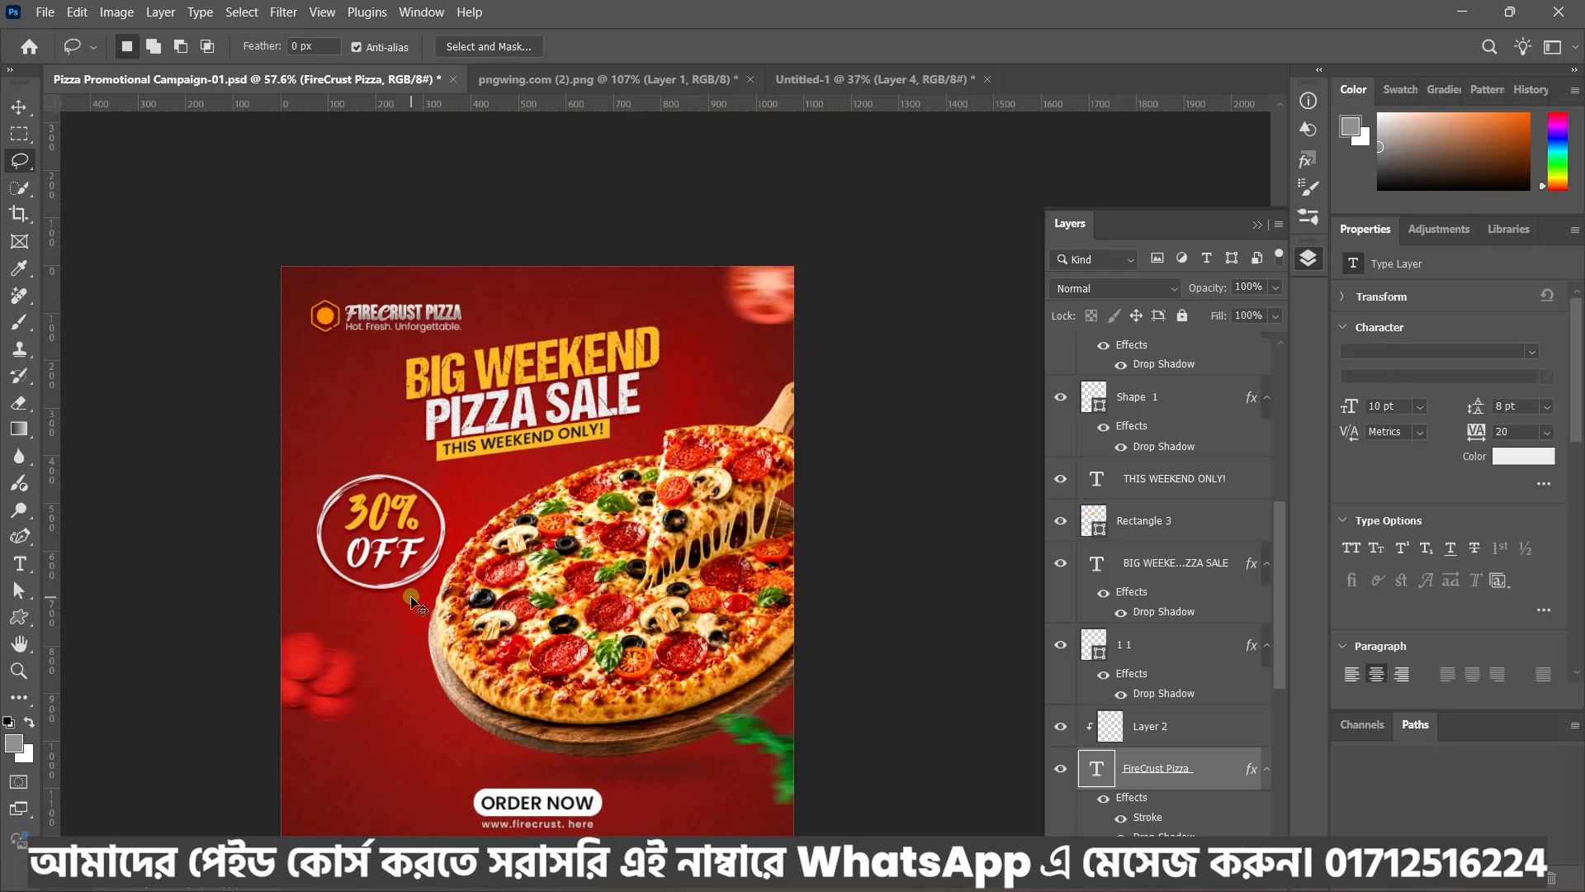
key(ctrl+v)
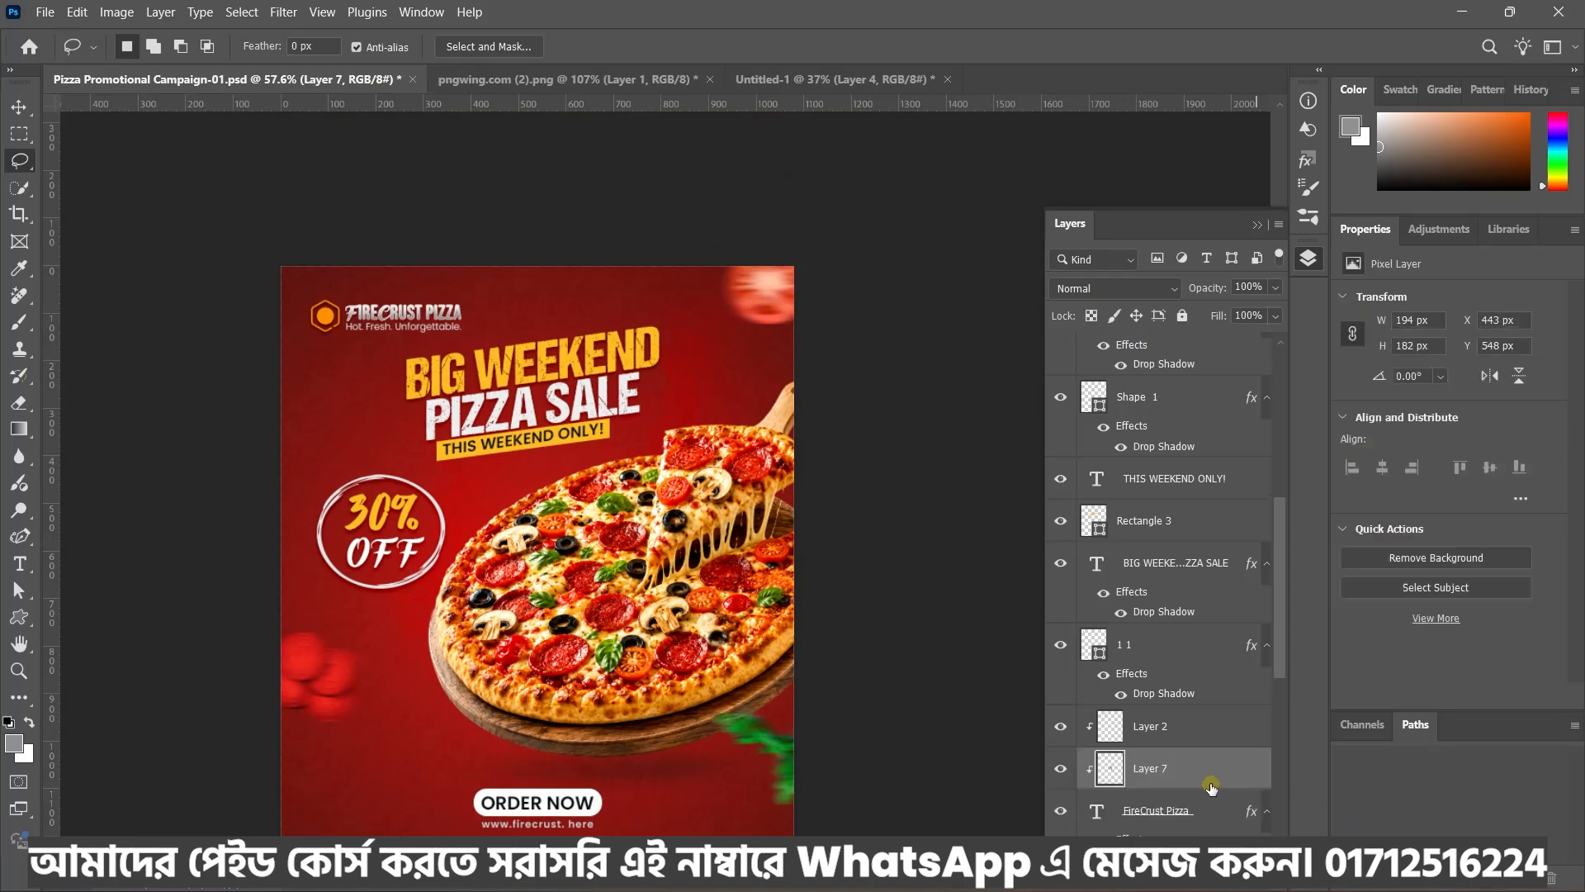
key(ctrl+shift+bracketright)
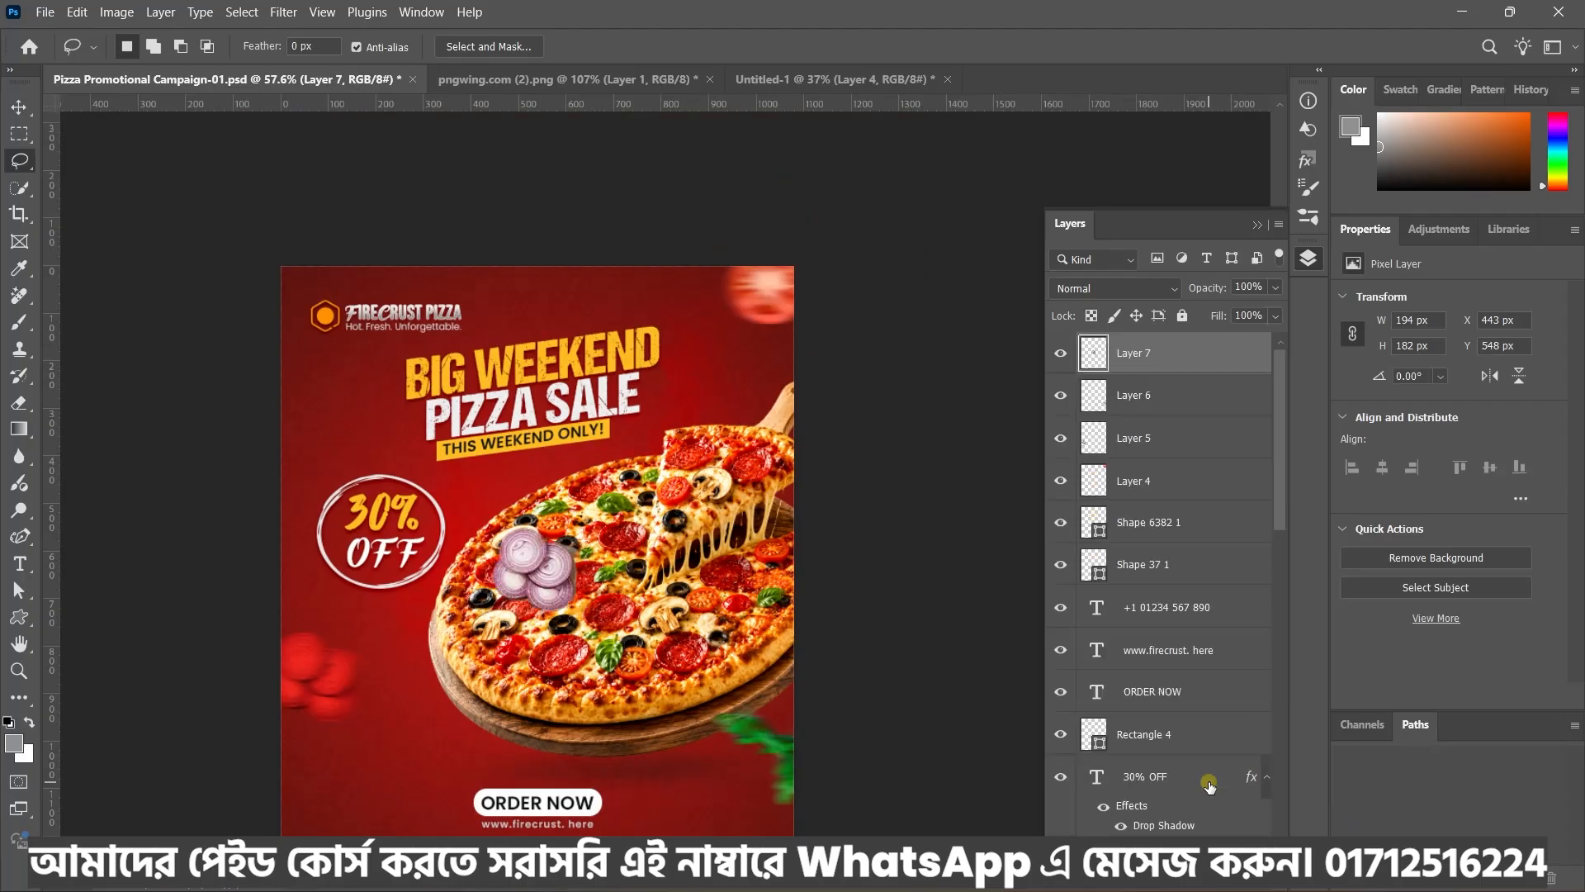
Copy the onion slices into Untitled-1, placing them across Artboard 1's left edge just below the pizza's middle
key(v)
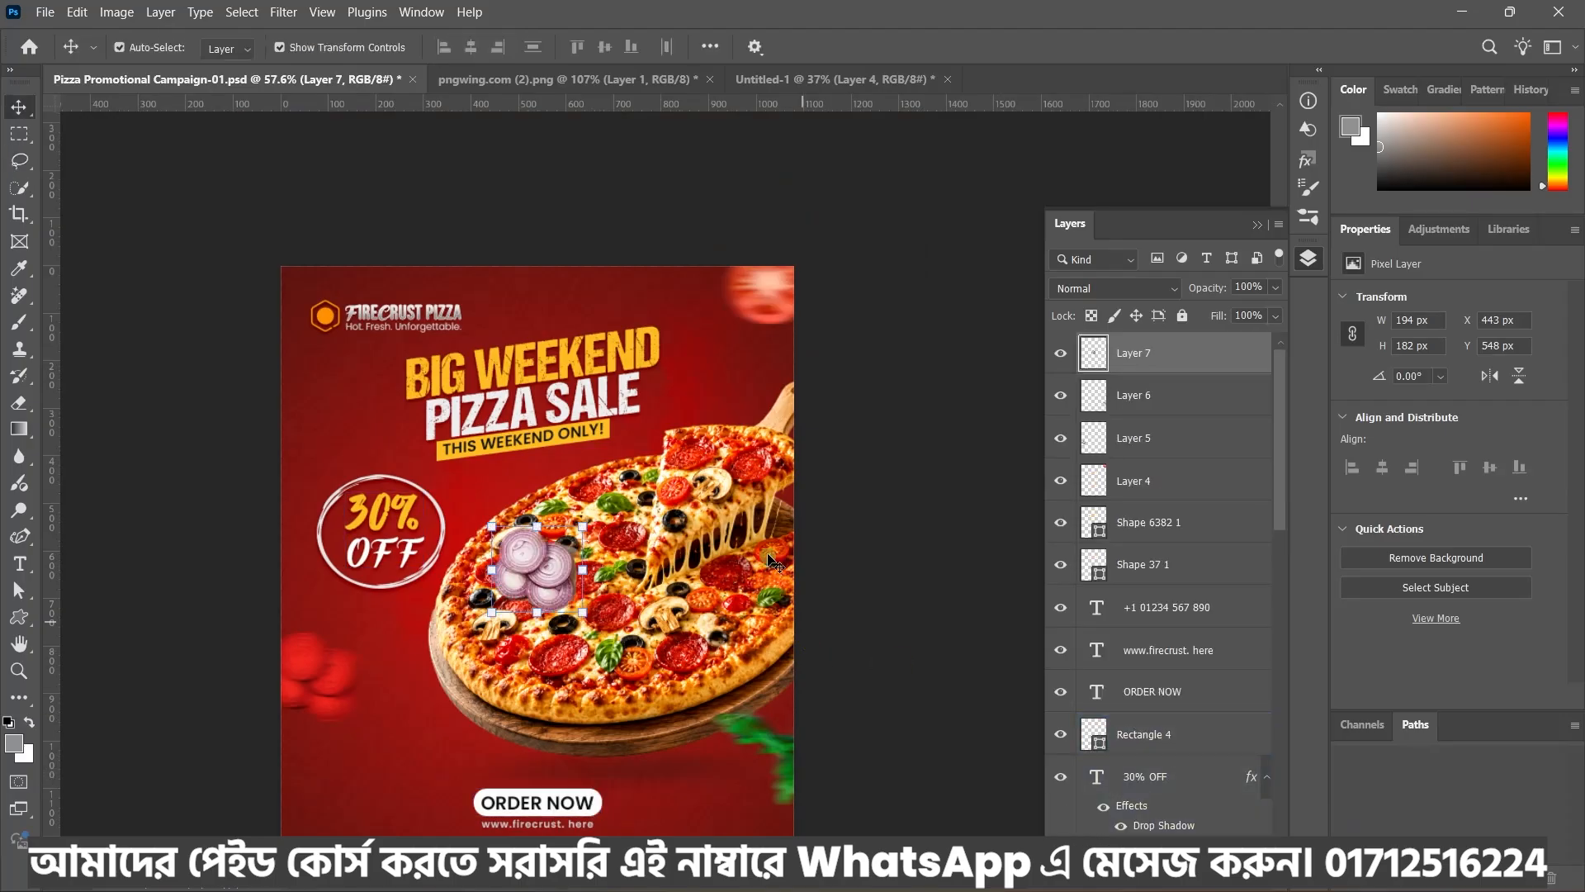
scroll(756, 555, down, 3)
drag(611, 575, 562, 80)
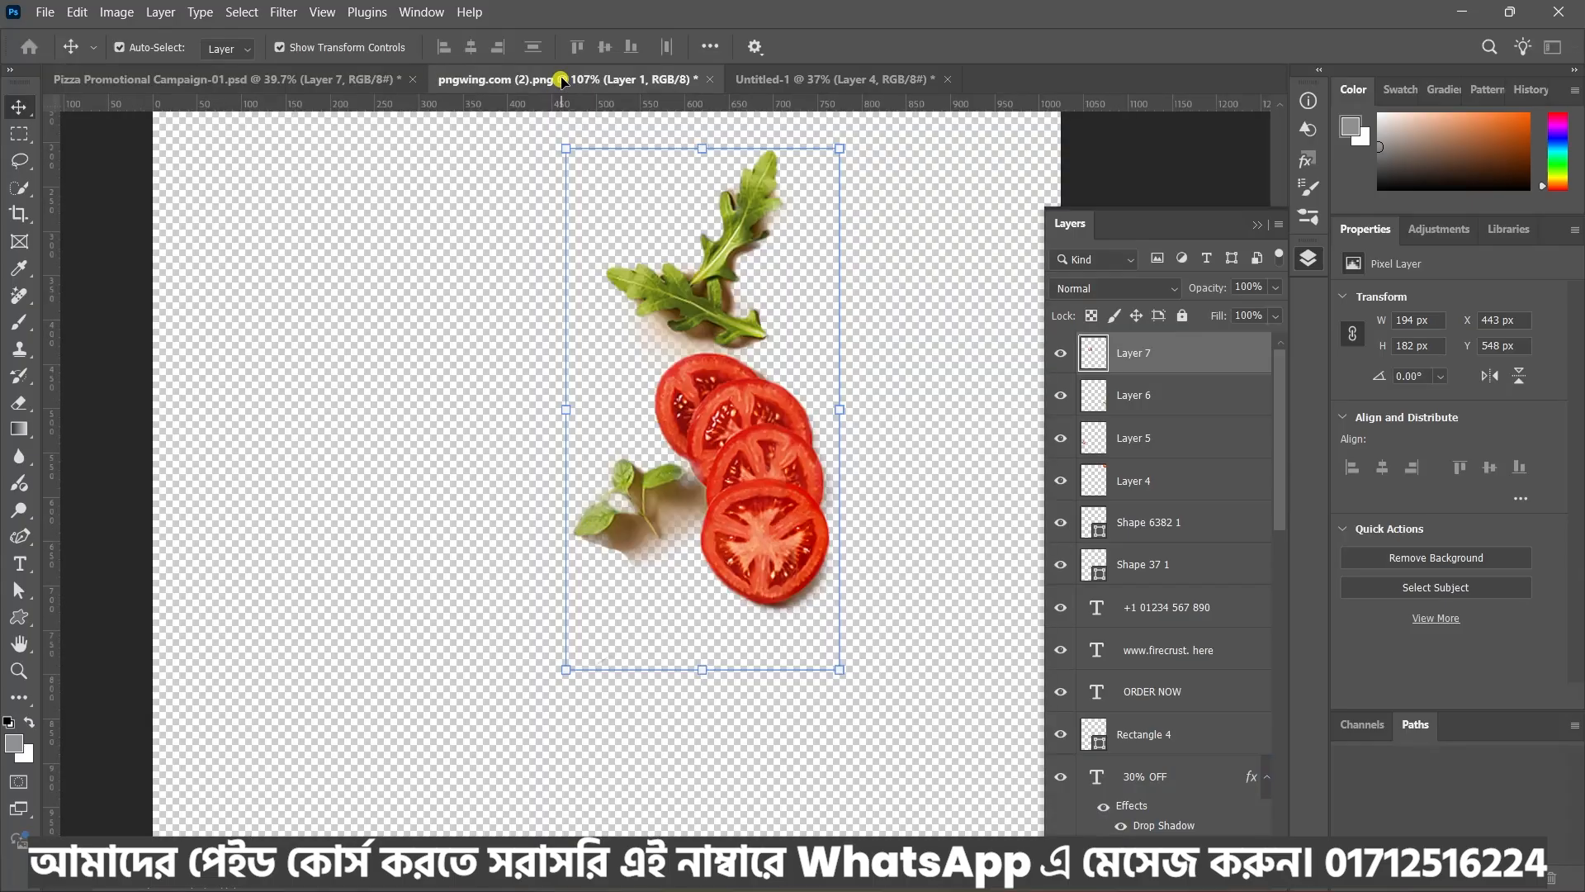
drag(774, 85, 638, 535)
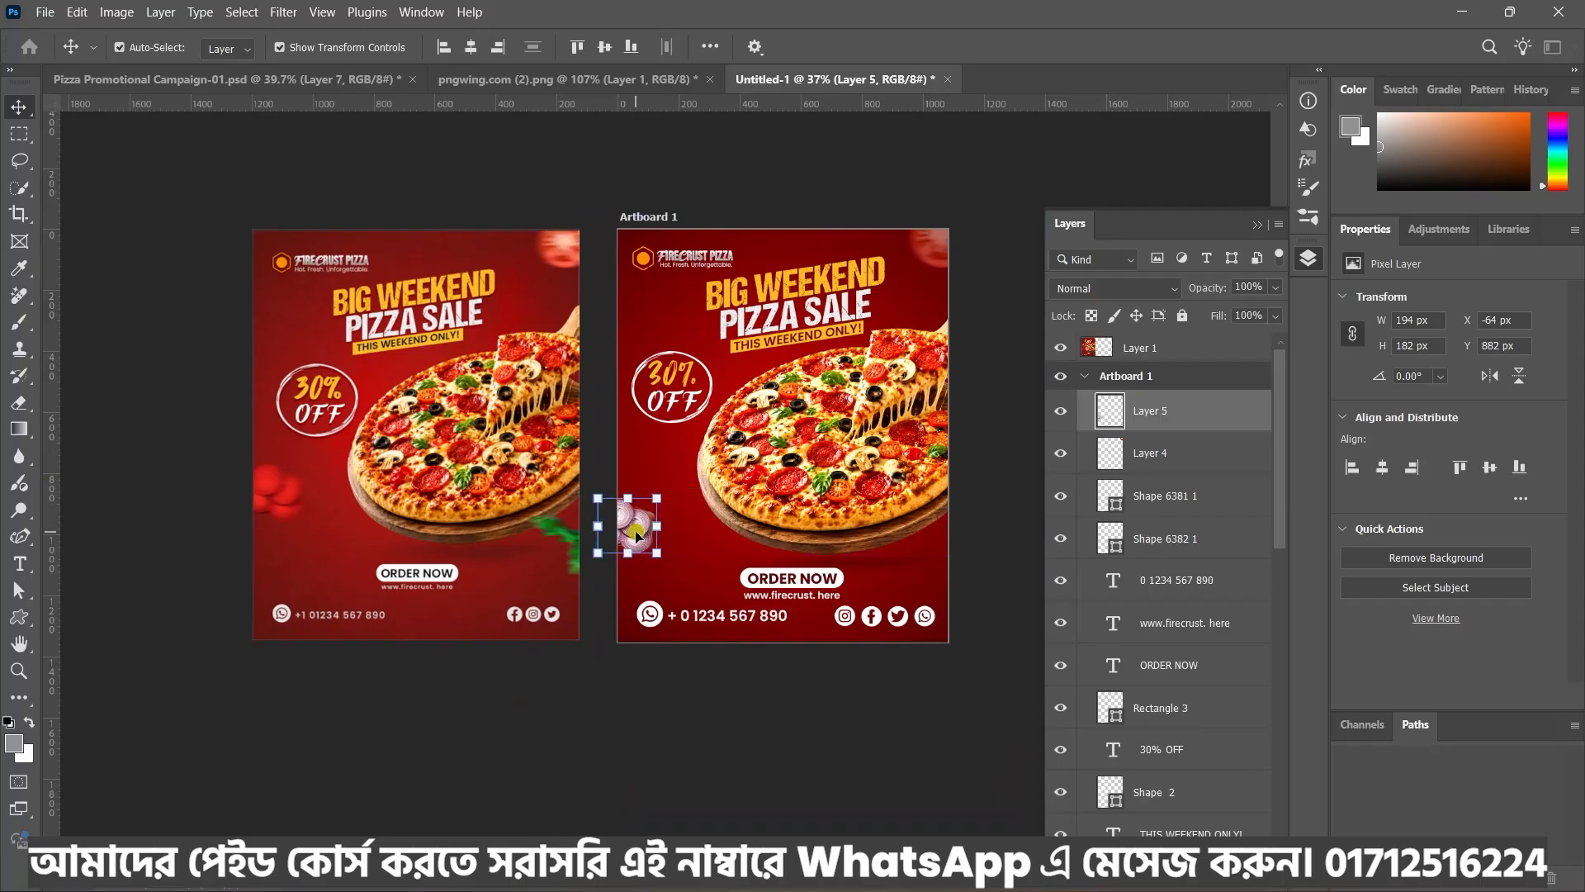
Set the onion layer's blend mode to Screen and its opacity to 65%
click(1160, 288)
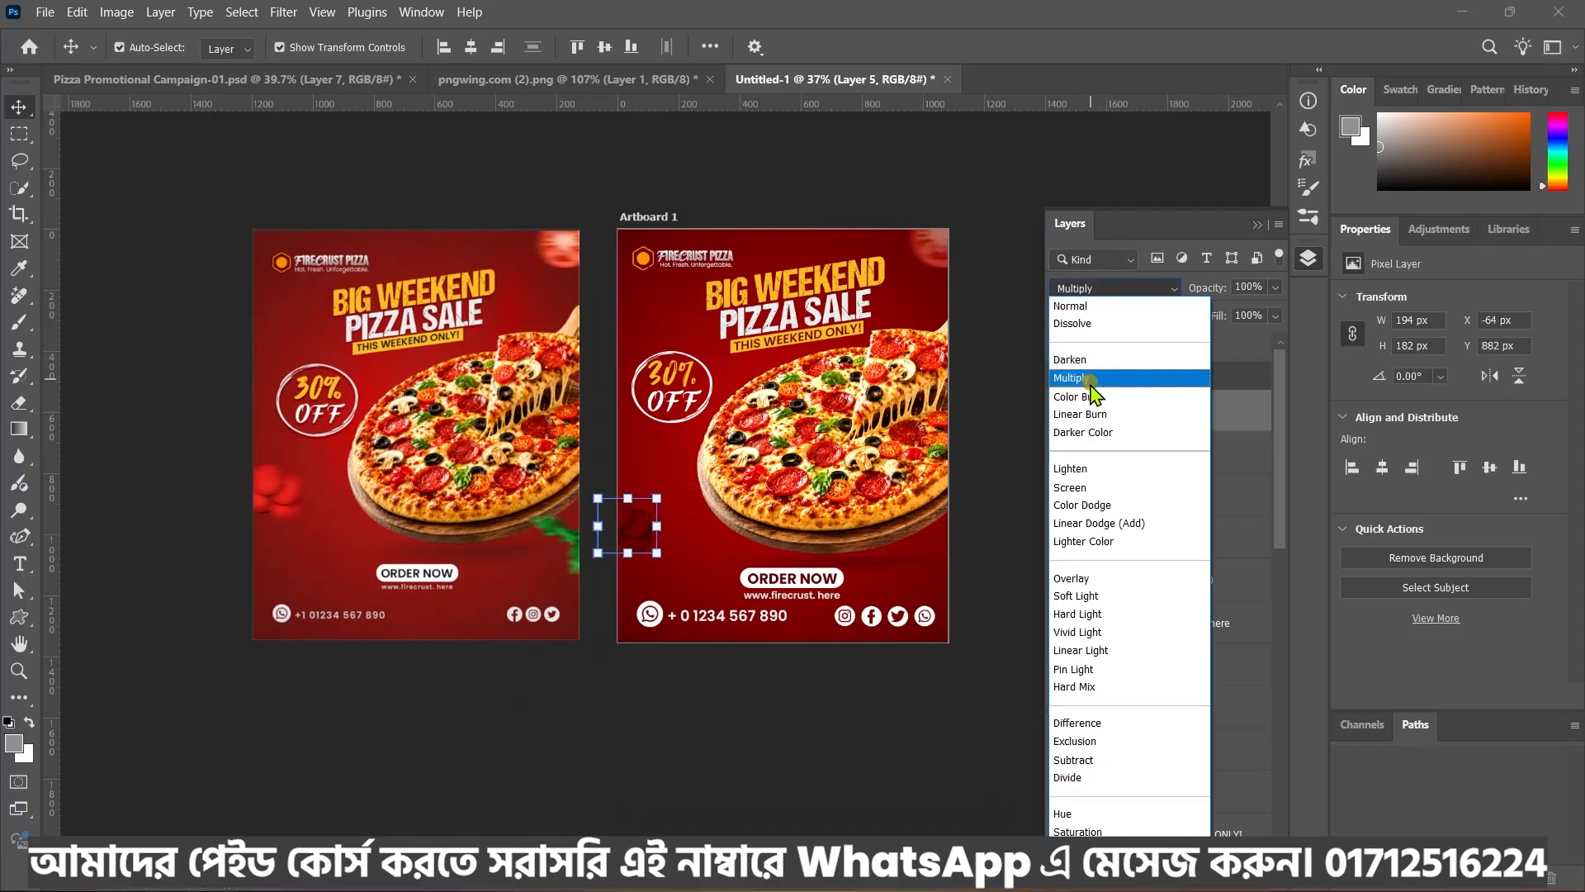
click(1083, 488)
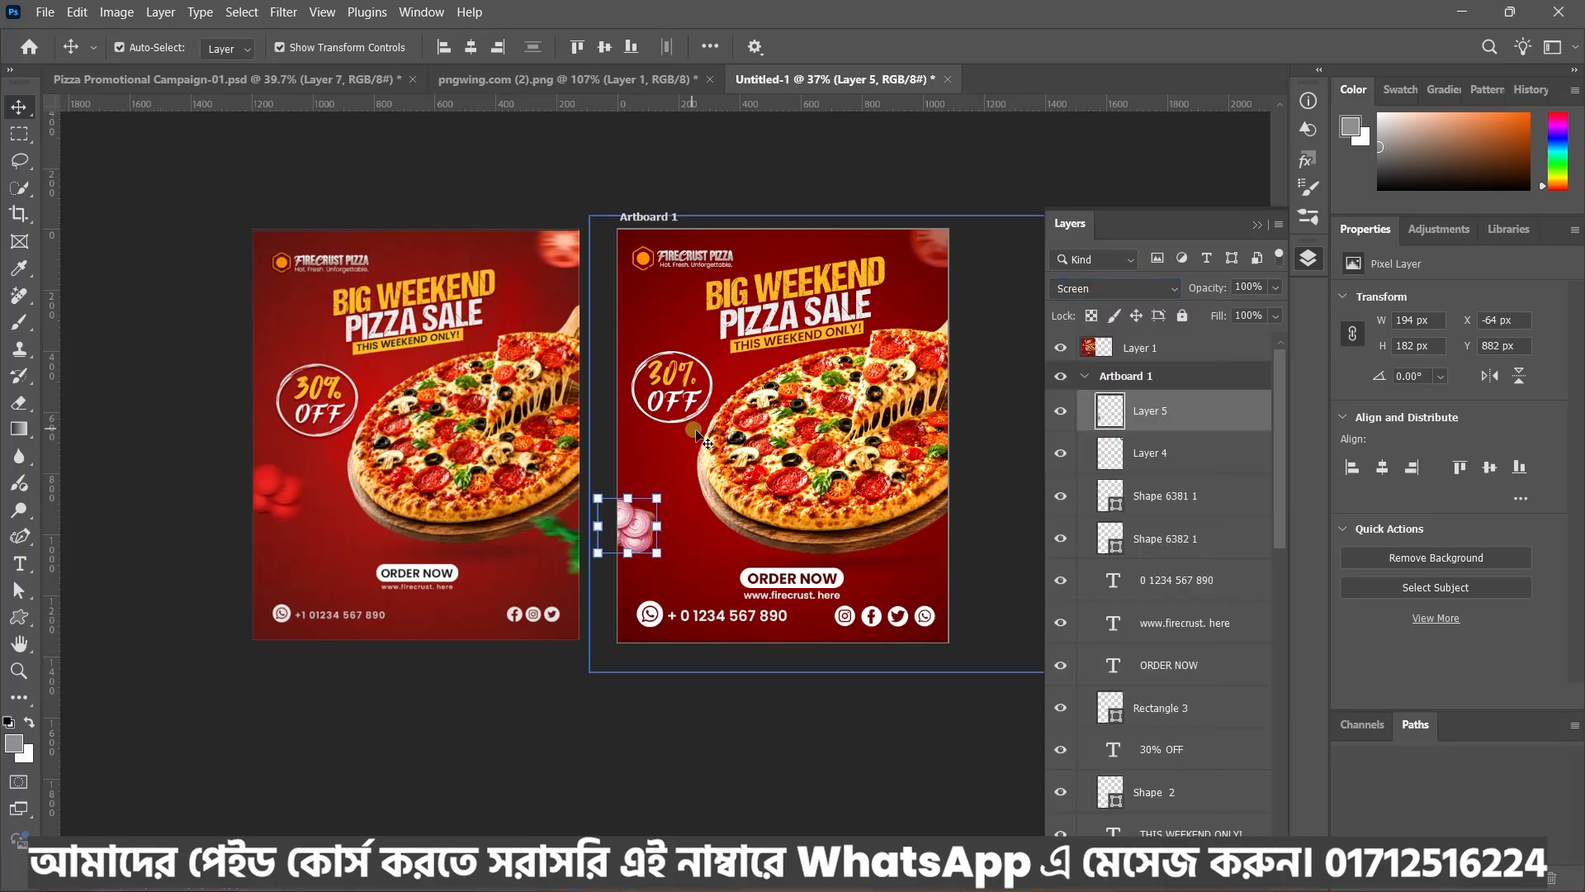
drag(1212, 293, 1170, 294)
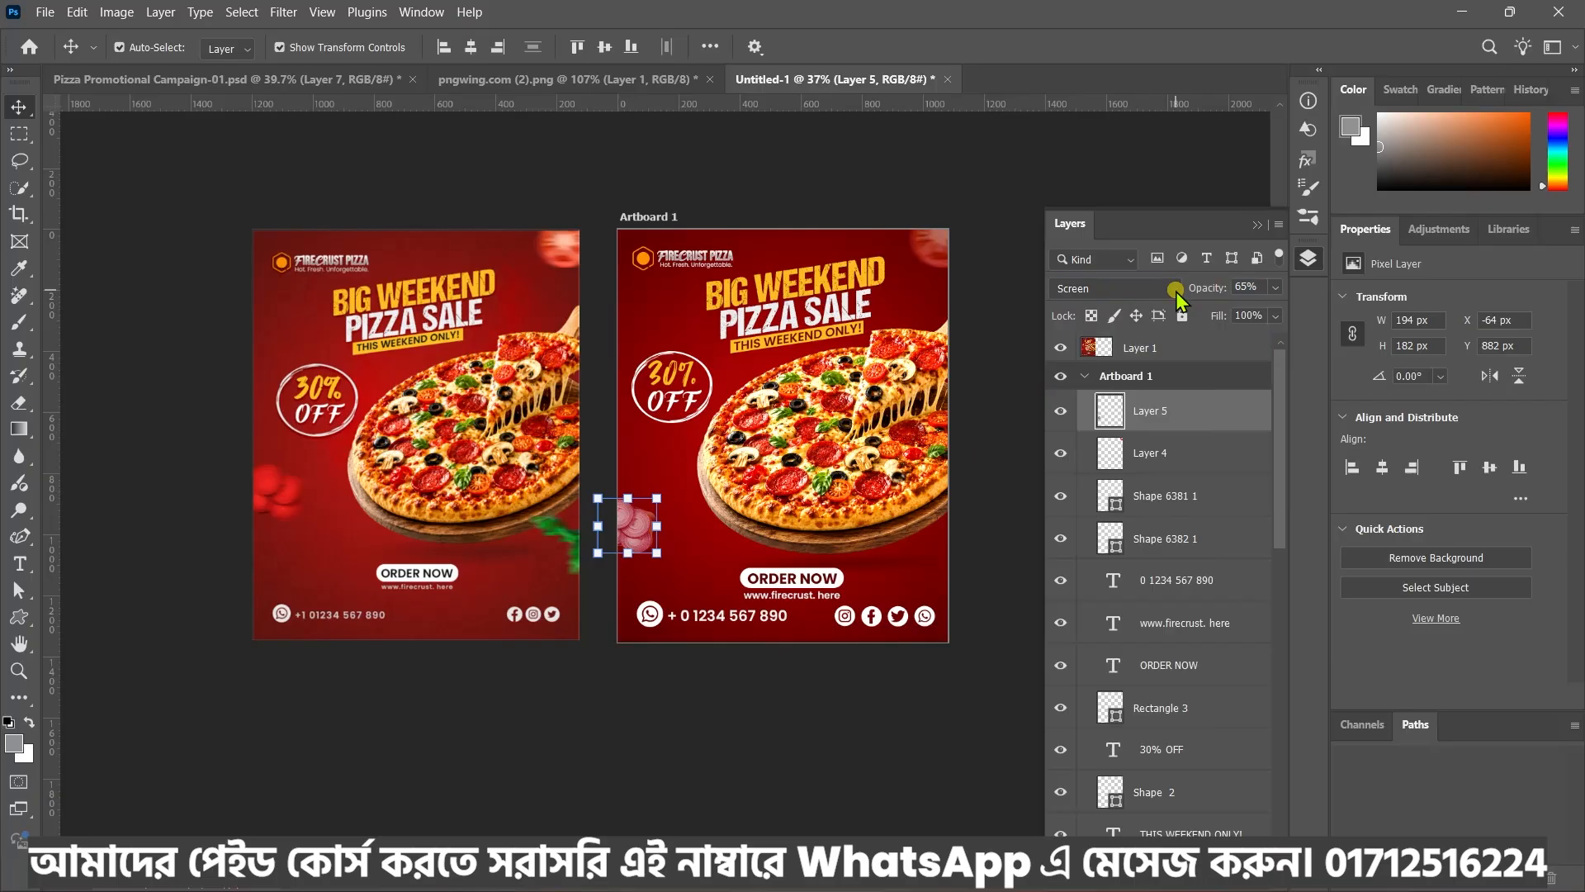
Apply a Motion Blur with a 0° angle and a 29-pixel distance to the onion slices
click(283, 11)
mouse_move(351, 293)
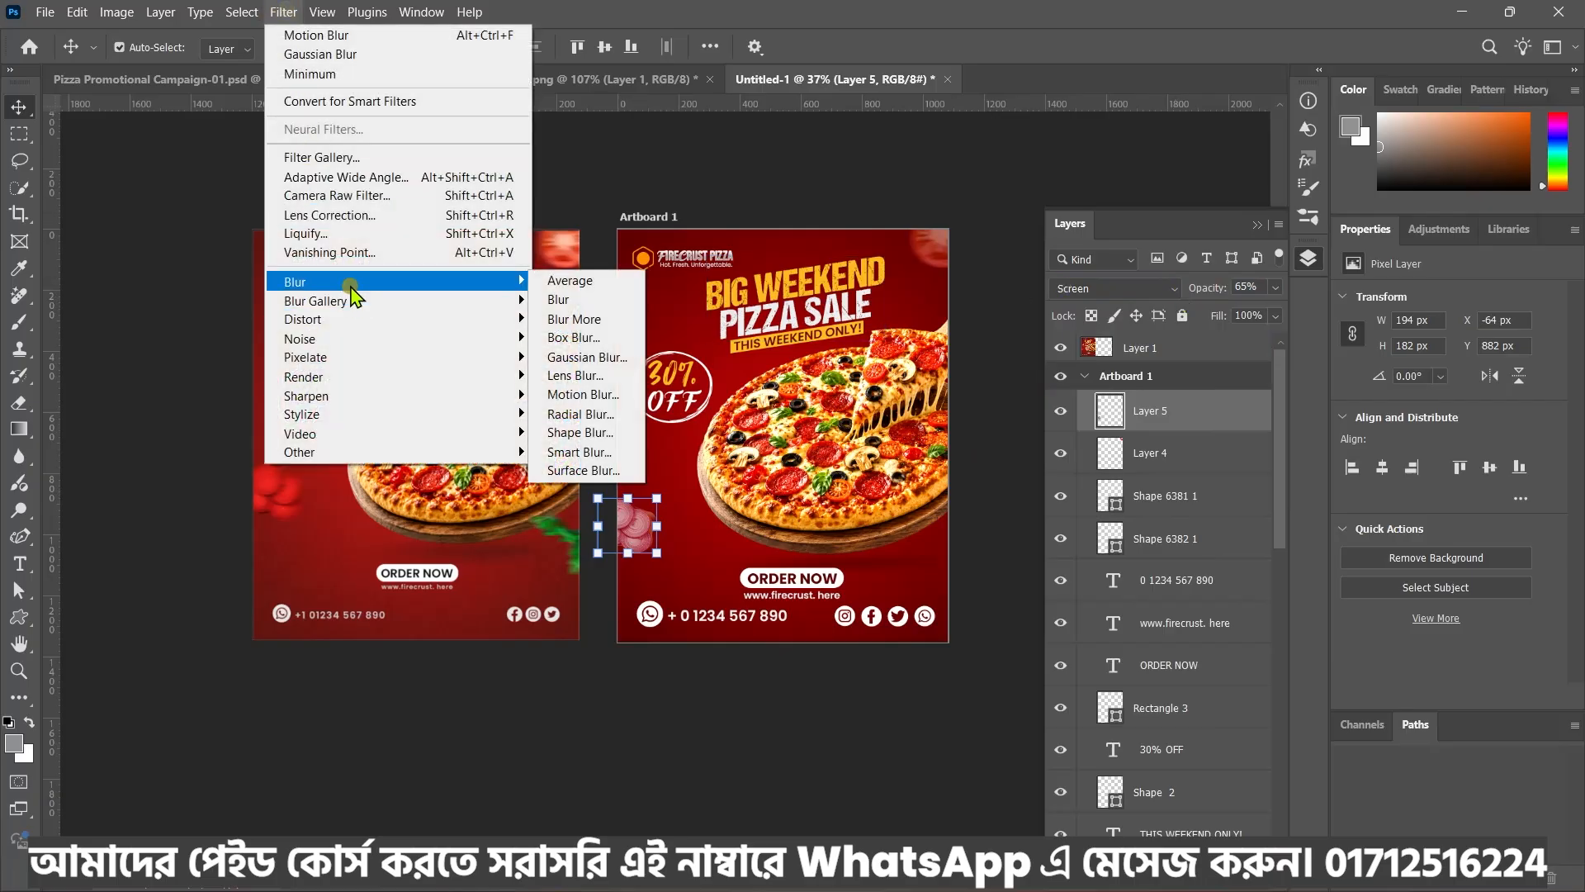
click(606, 394)
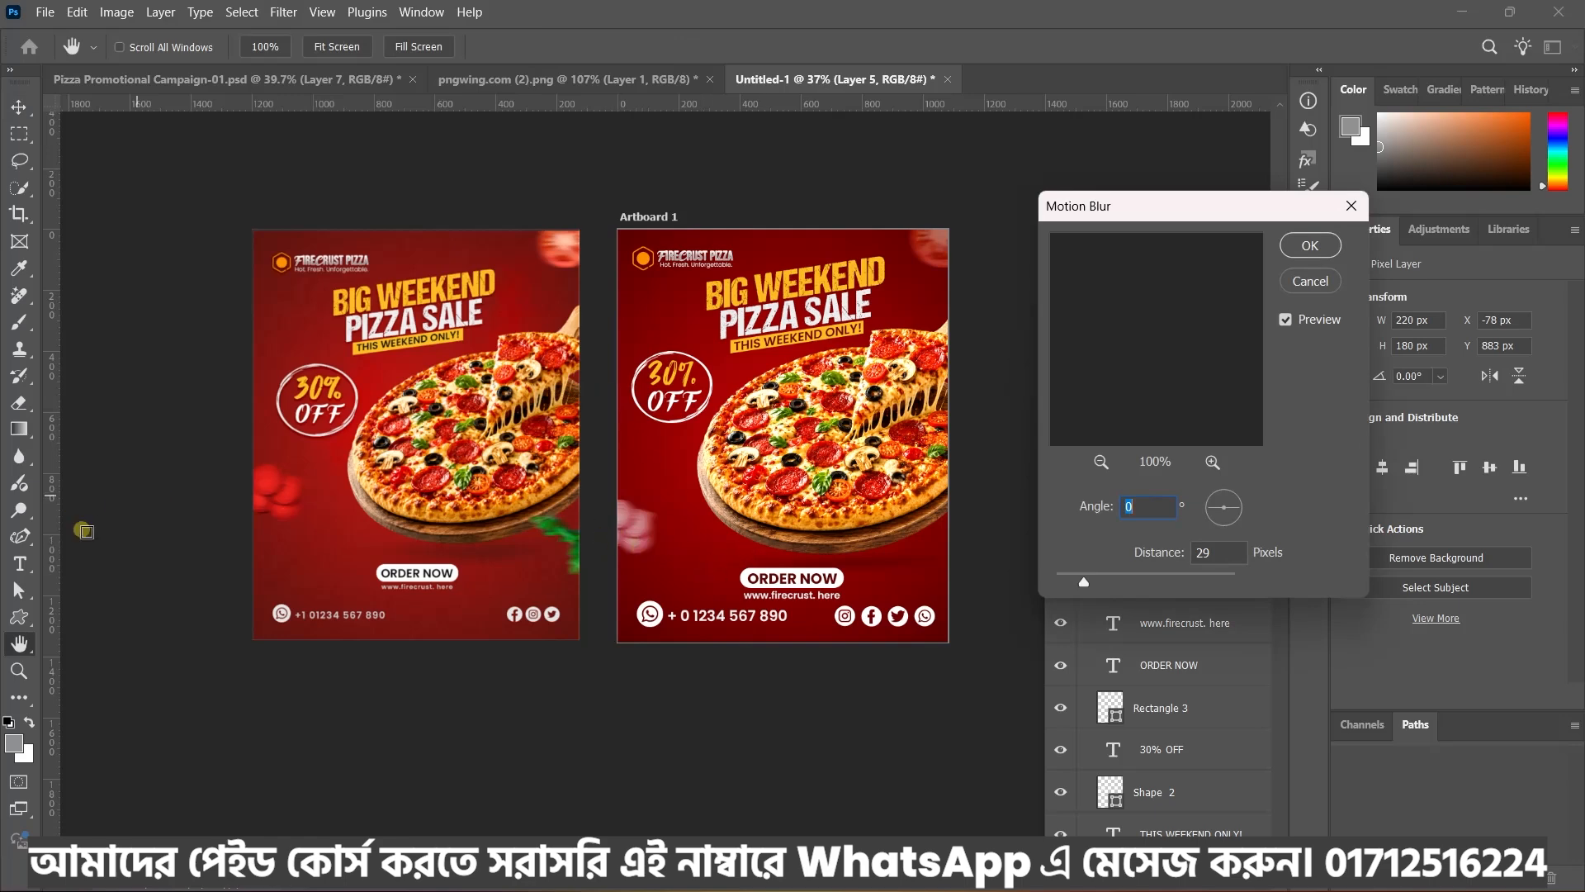
key(Return)
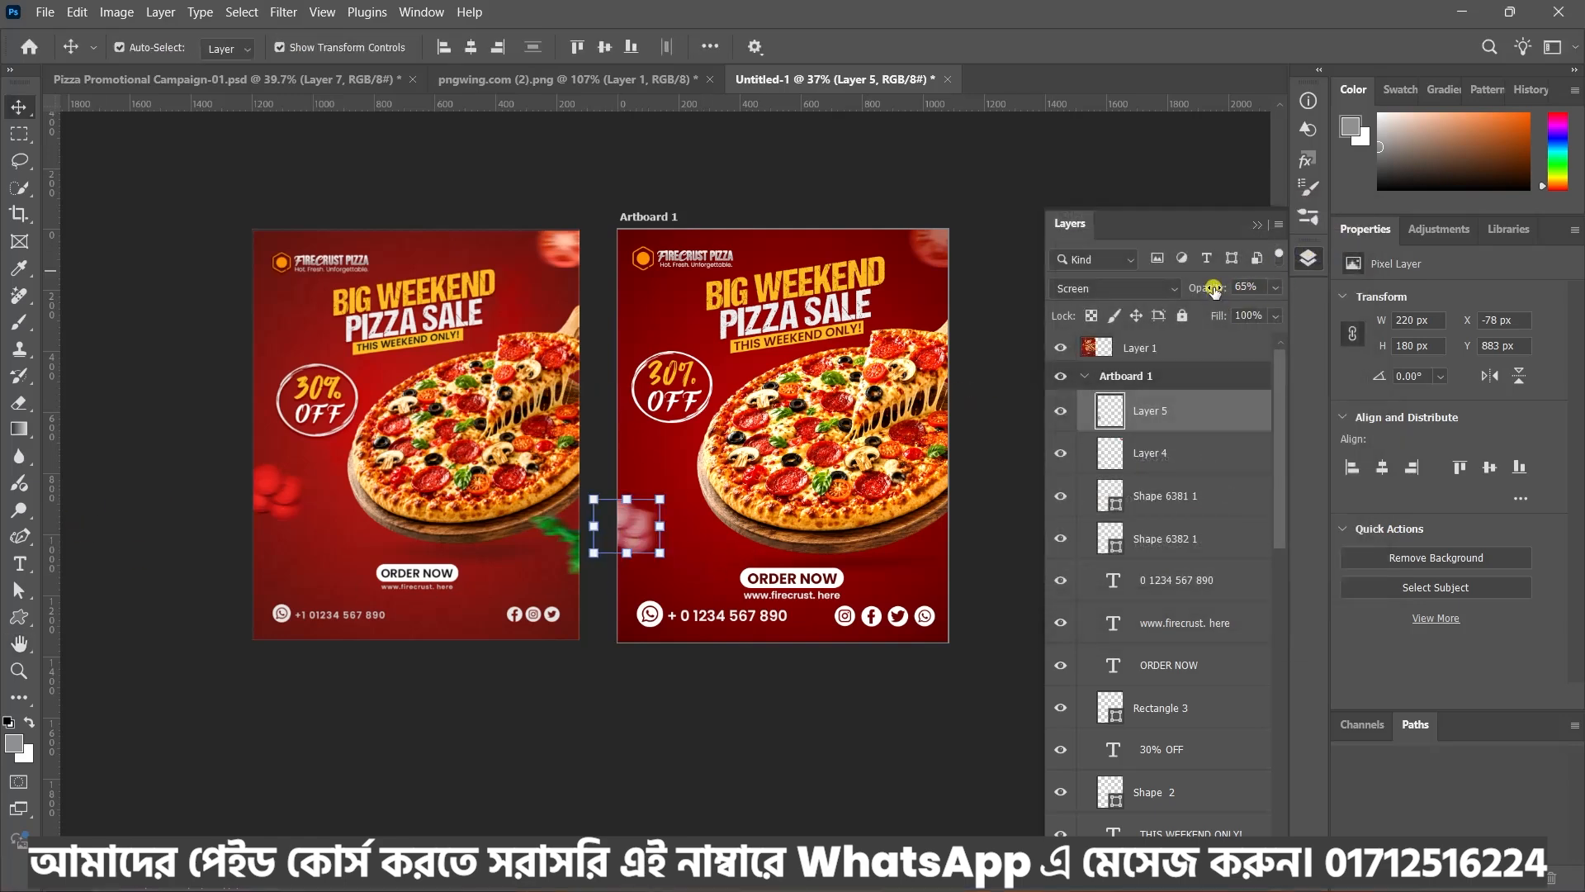
Lower the blurred onion layer's opacity to 50% and deselect it
drag(1213, 289, 1202, 289)
scroll(748, 485, up, 2)
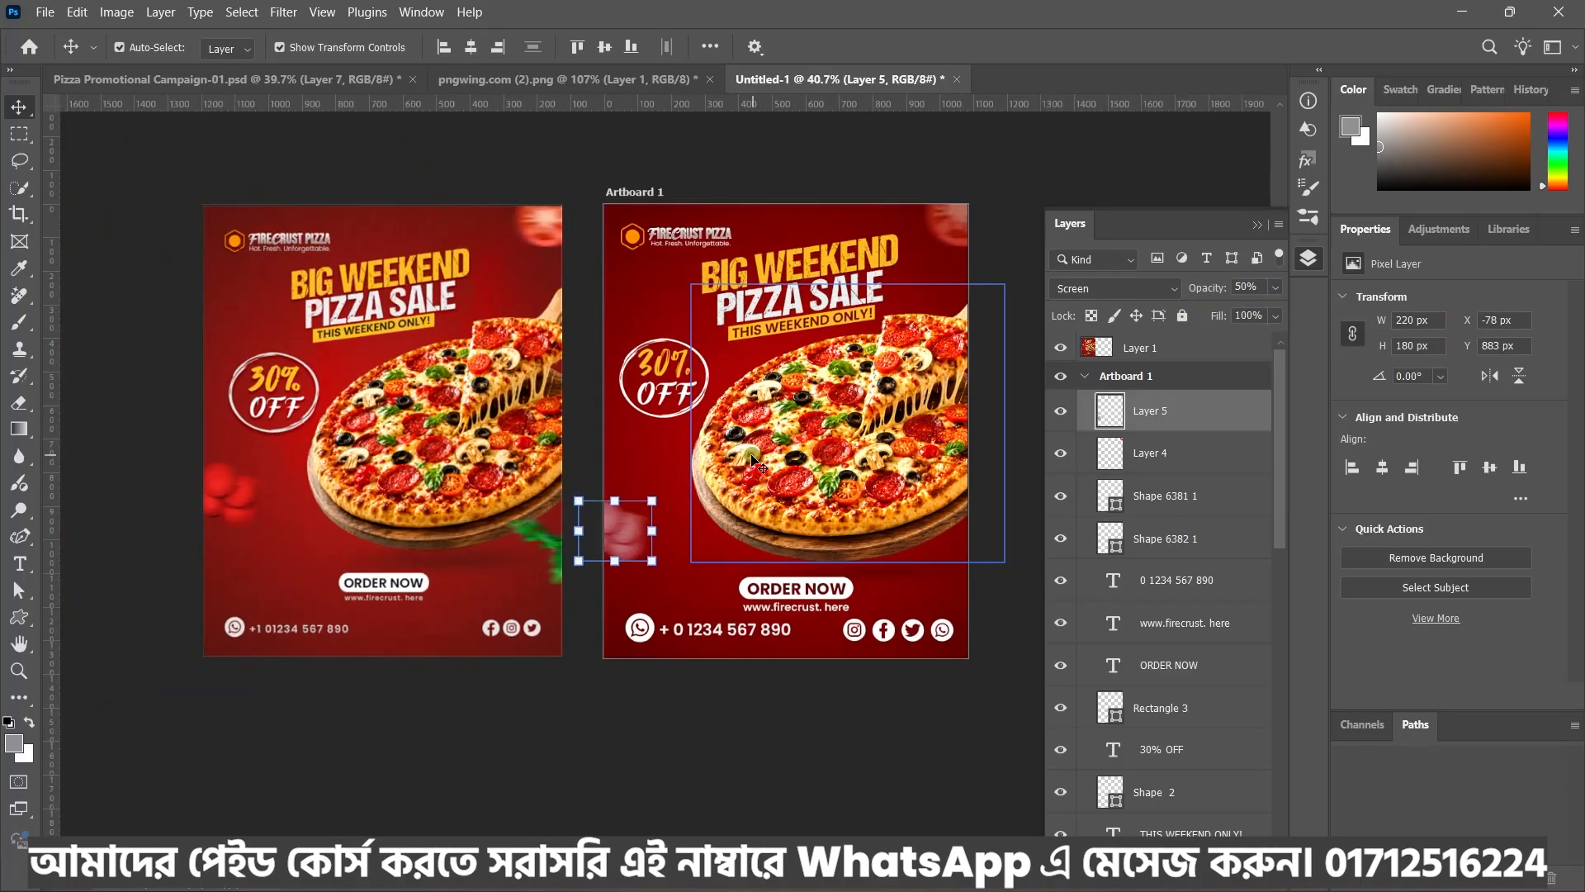
click(738, 727)
click(384, 574)
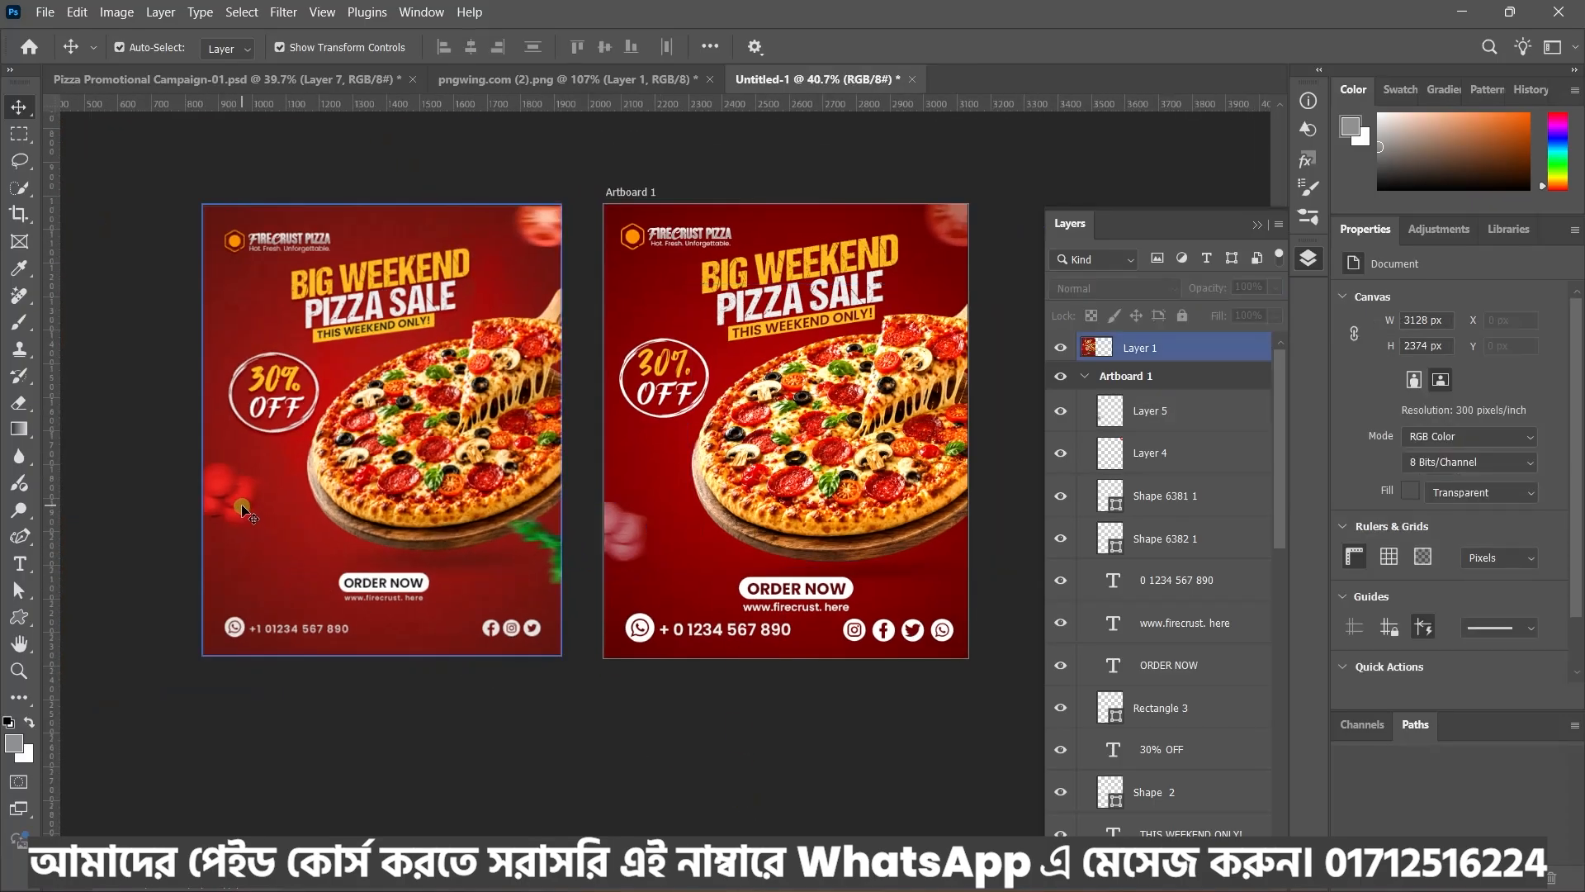
click(624, 531)
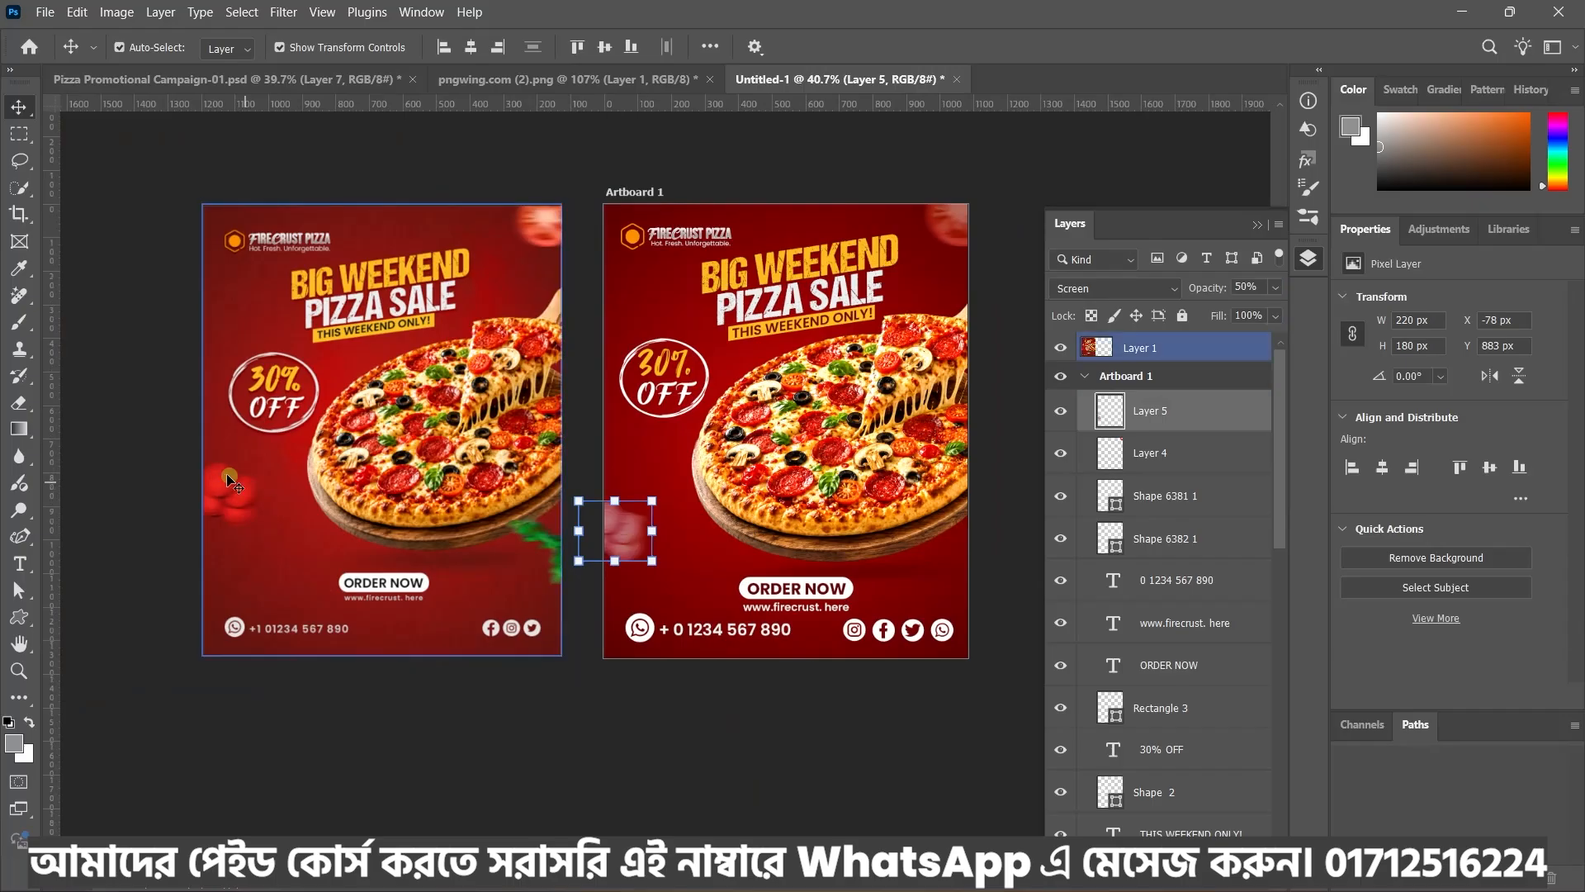
click(1171, 288)
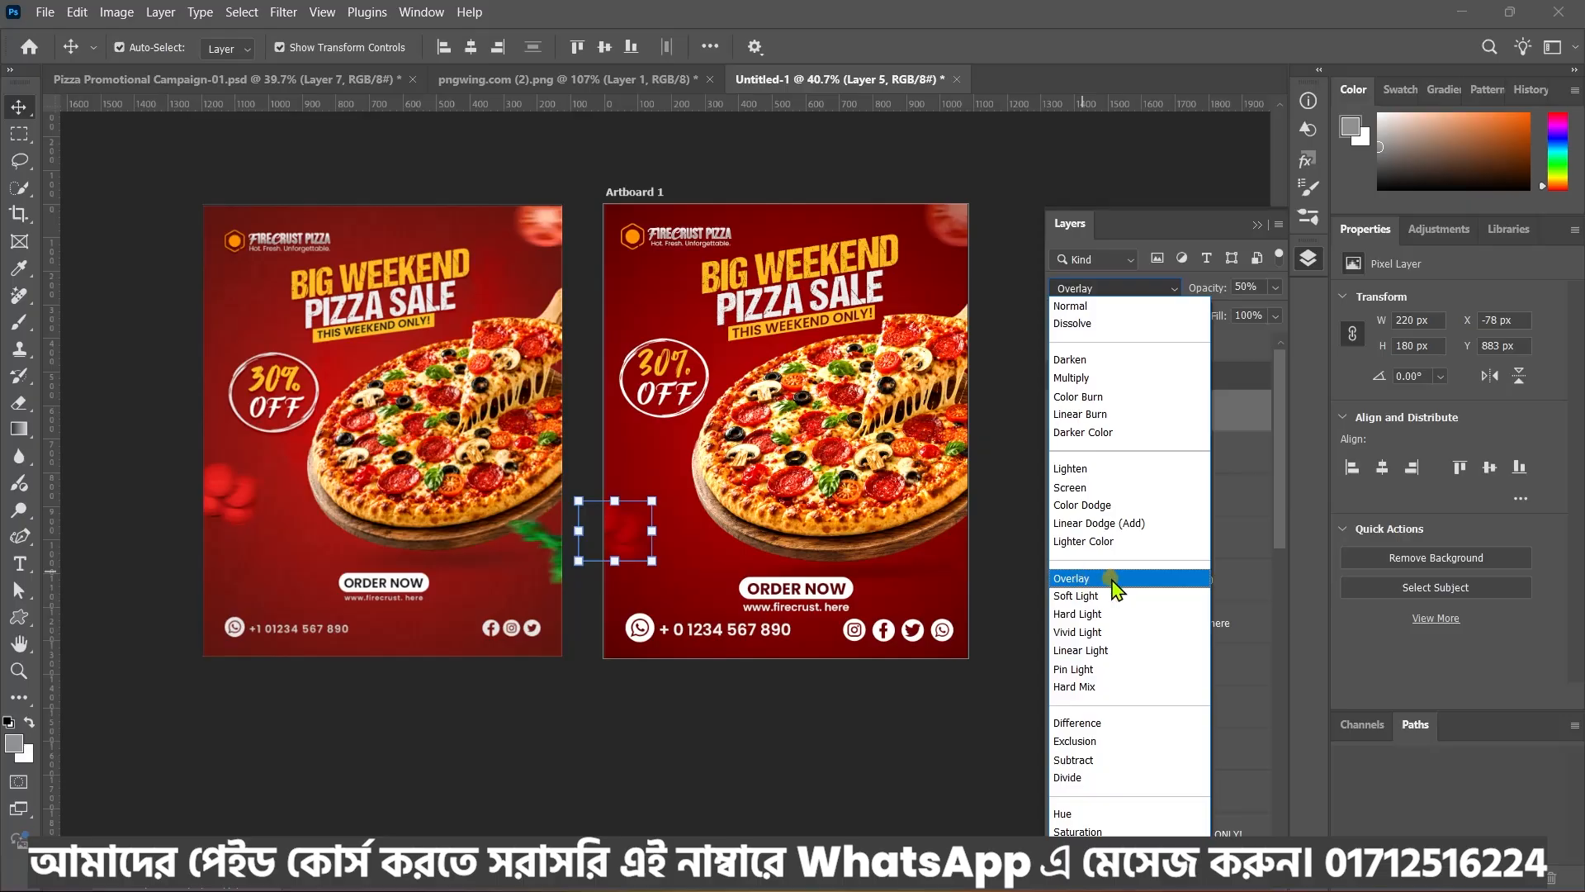
click(1004, 353)
click(708, 750)
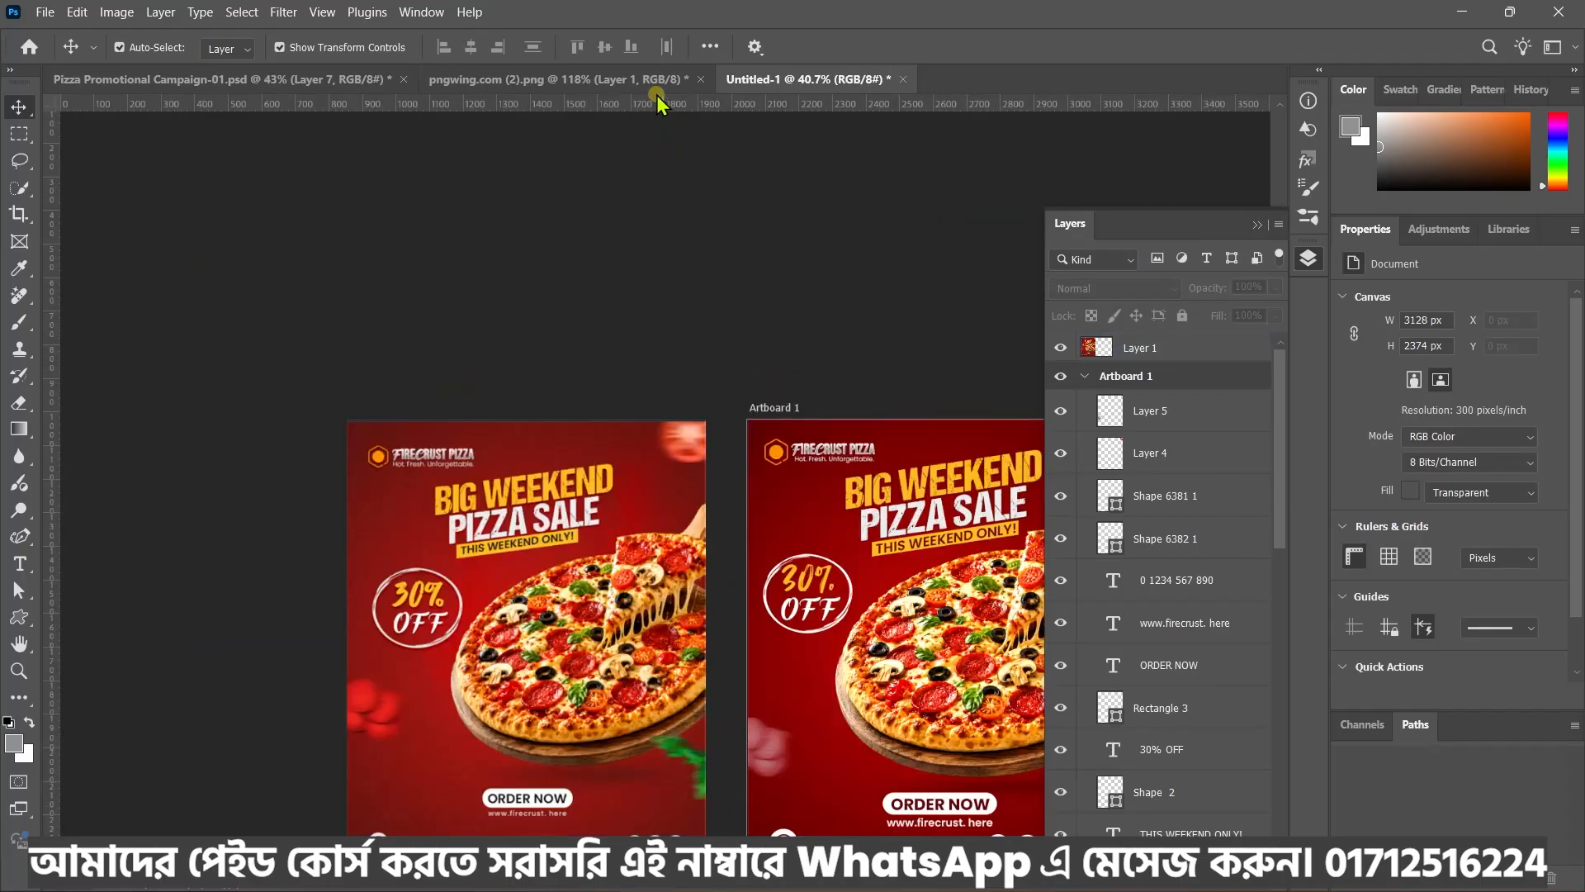
Cut the upper arugula leaf out of pngwing.com (2).png with a freehand Lasso selection
click(656, 89)
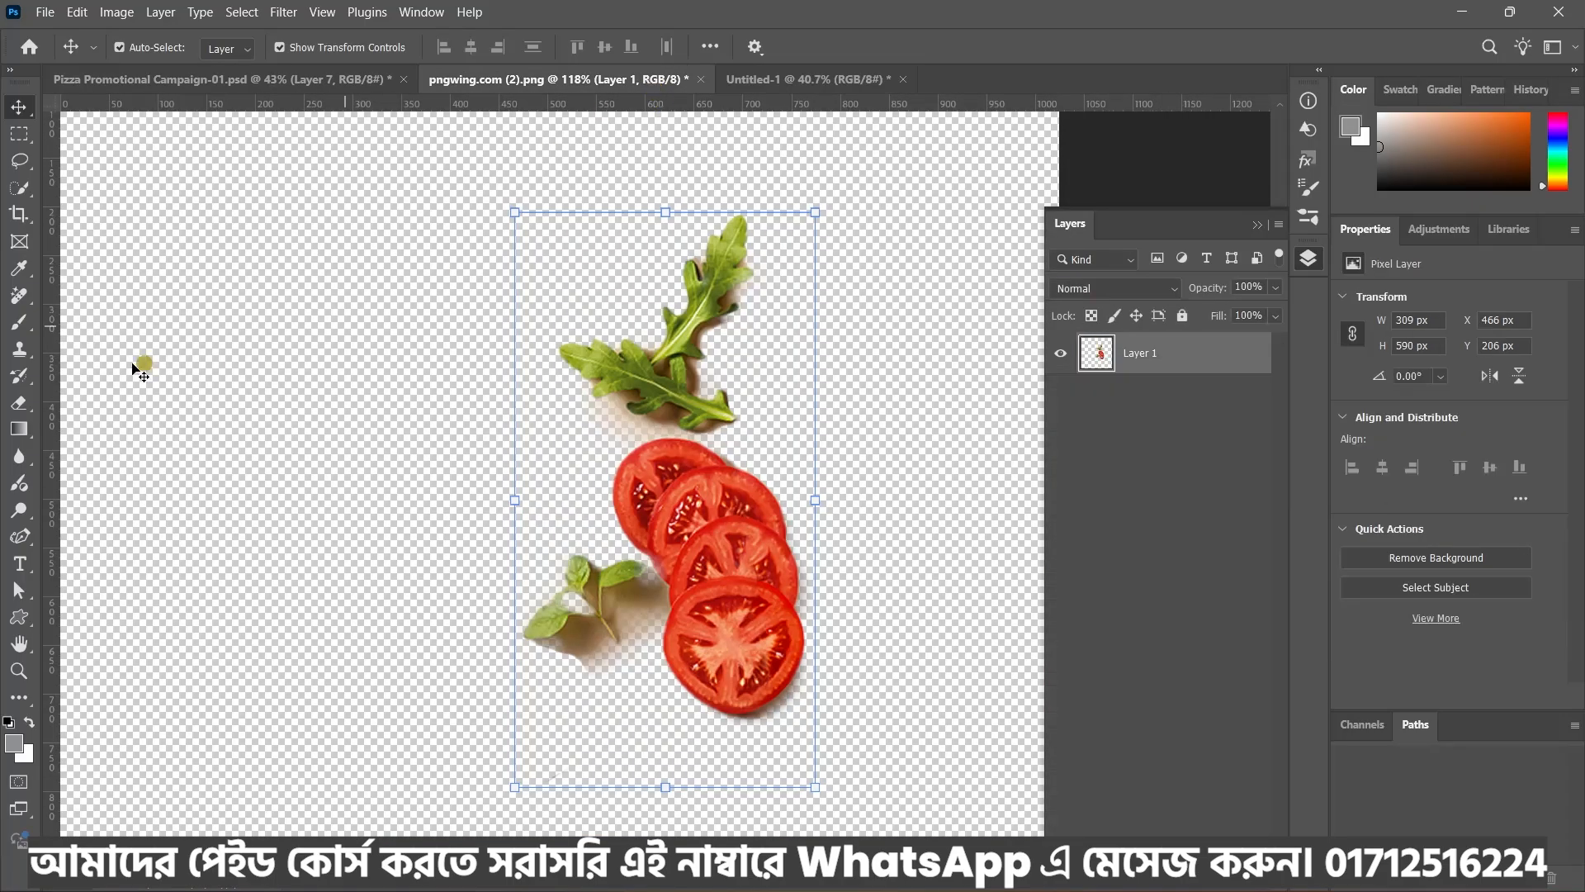
right_click(19, 168)
click(93, 164)
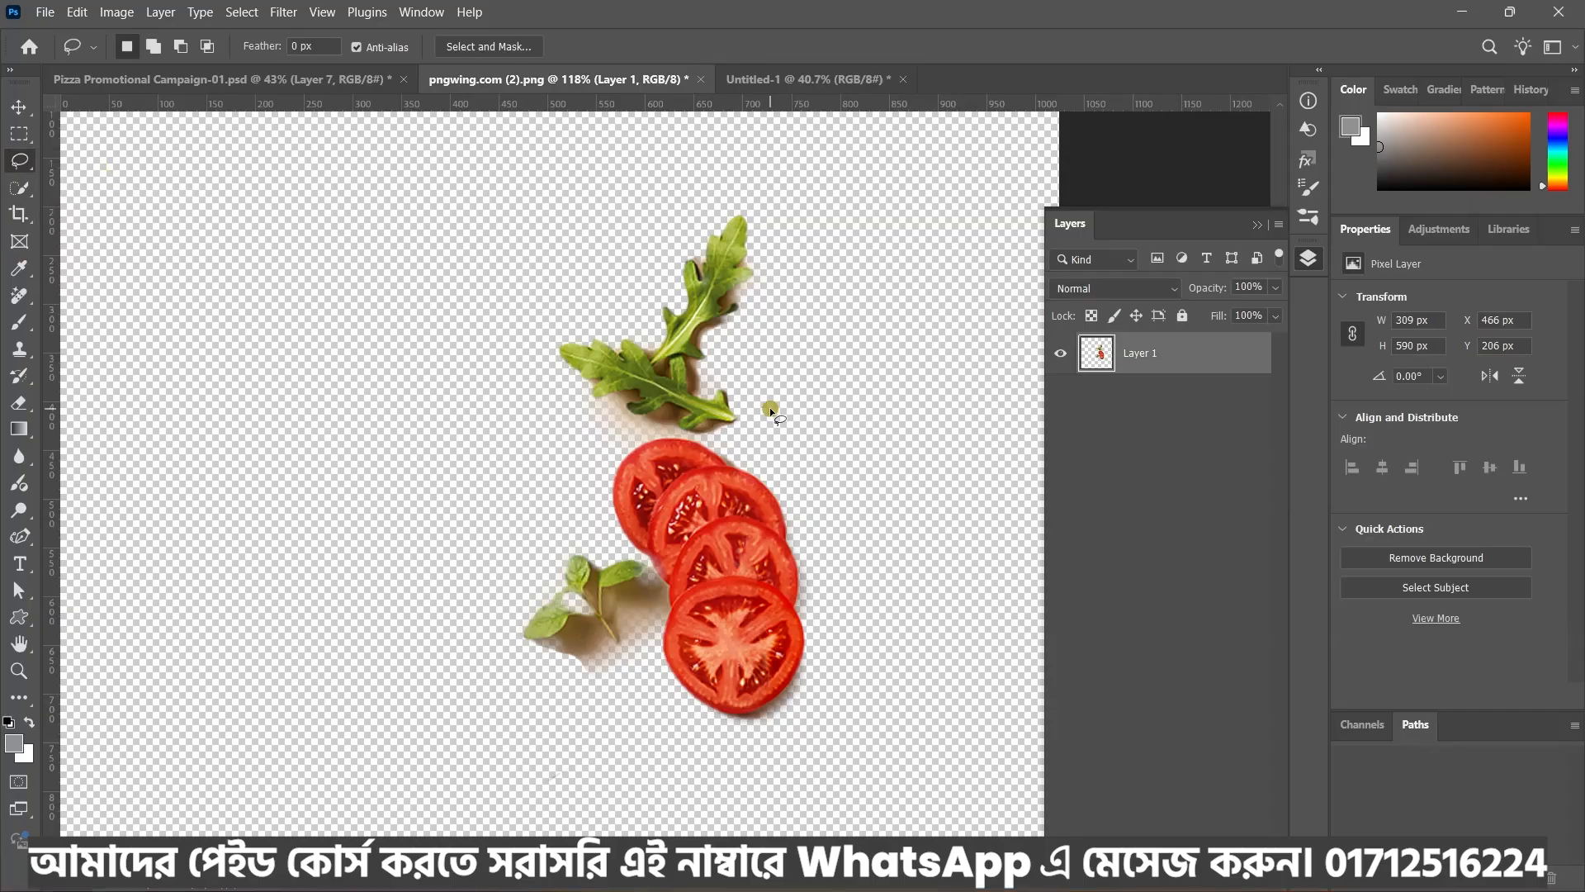
drag(777, 401, 656, 312)
drag(696, 212, 791, 393)
key(ctrl+x)
Paste the arugula leaf into Untitled-1 and rotate it to about -82.51°
key(ctrl+Tab)
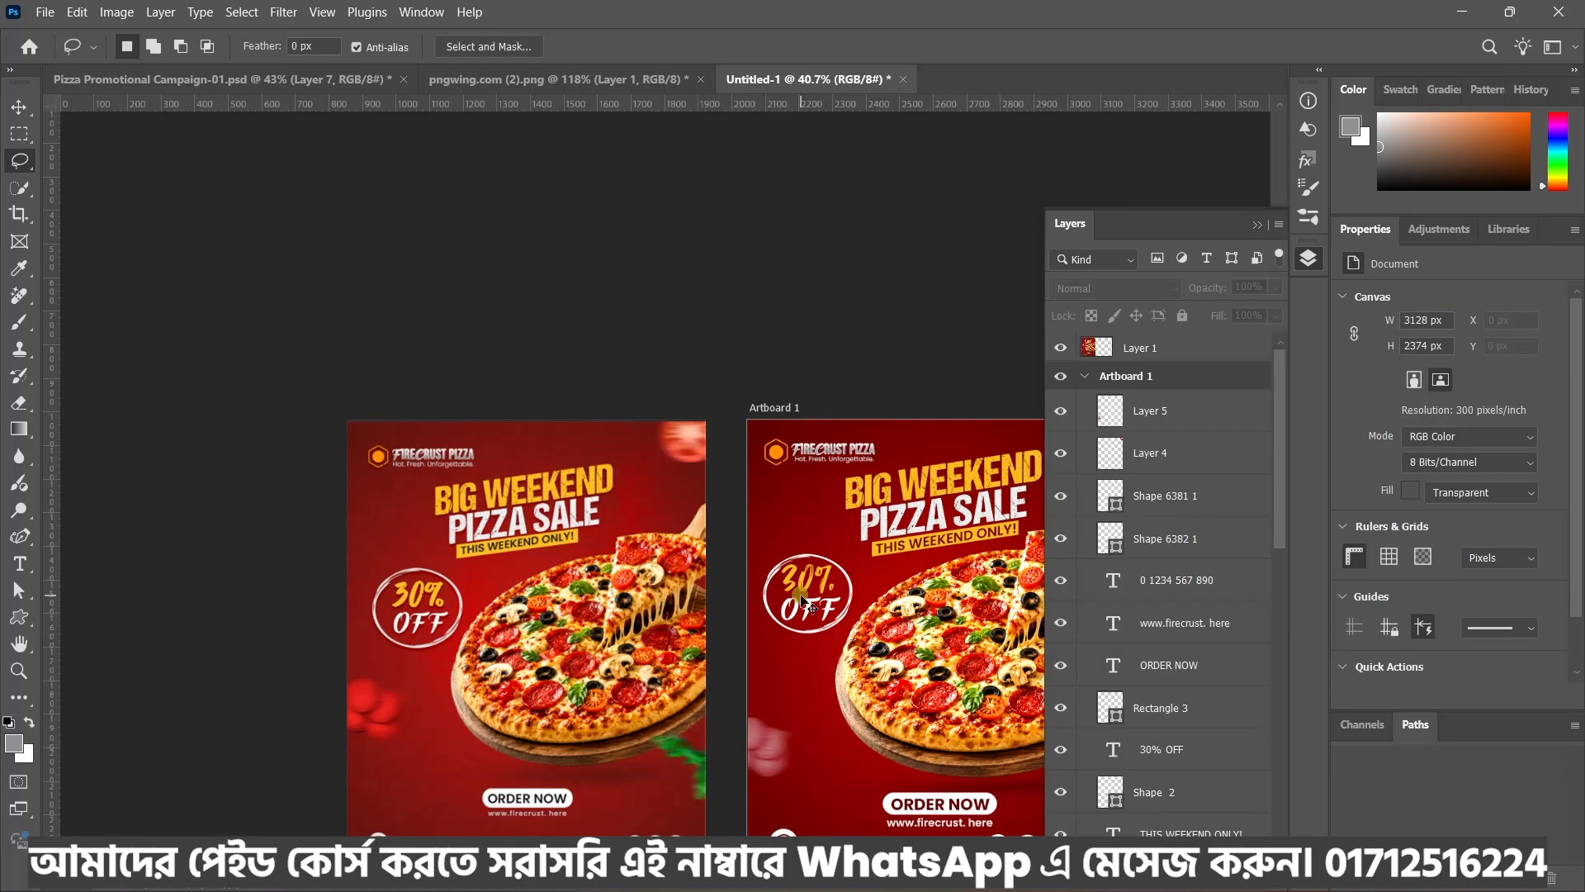
key(ctrl+v)
key(v)
scroll(594, 517, up, 2)
drag(630, 537, 538, 352)
Move the arugula leaf to Artboard 1's right edge below the pizza and scale it to about 122.80%
drag(404, 328, 768, 577)
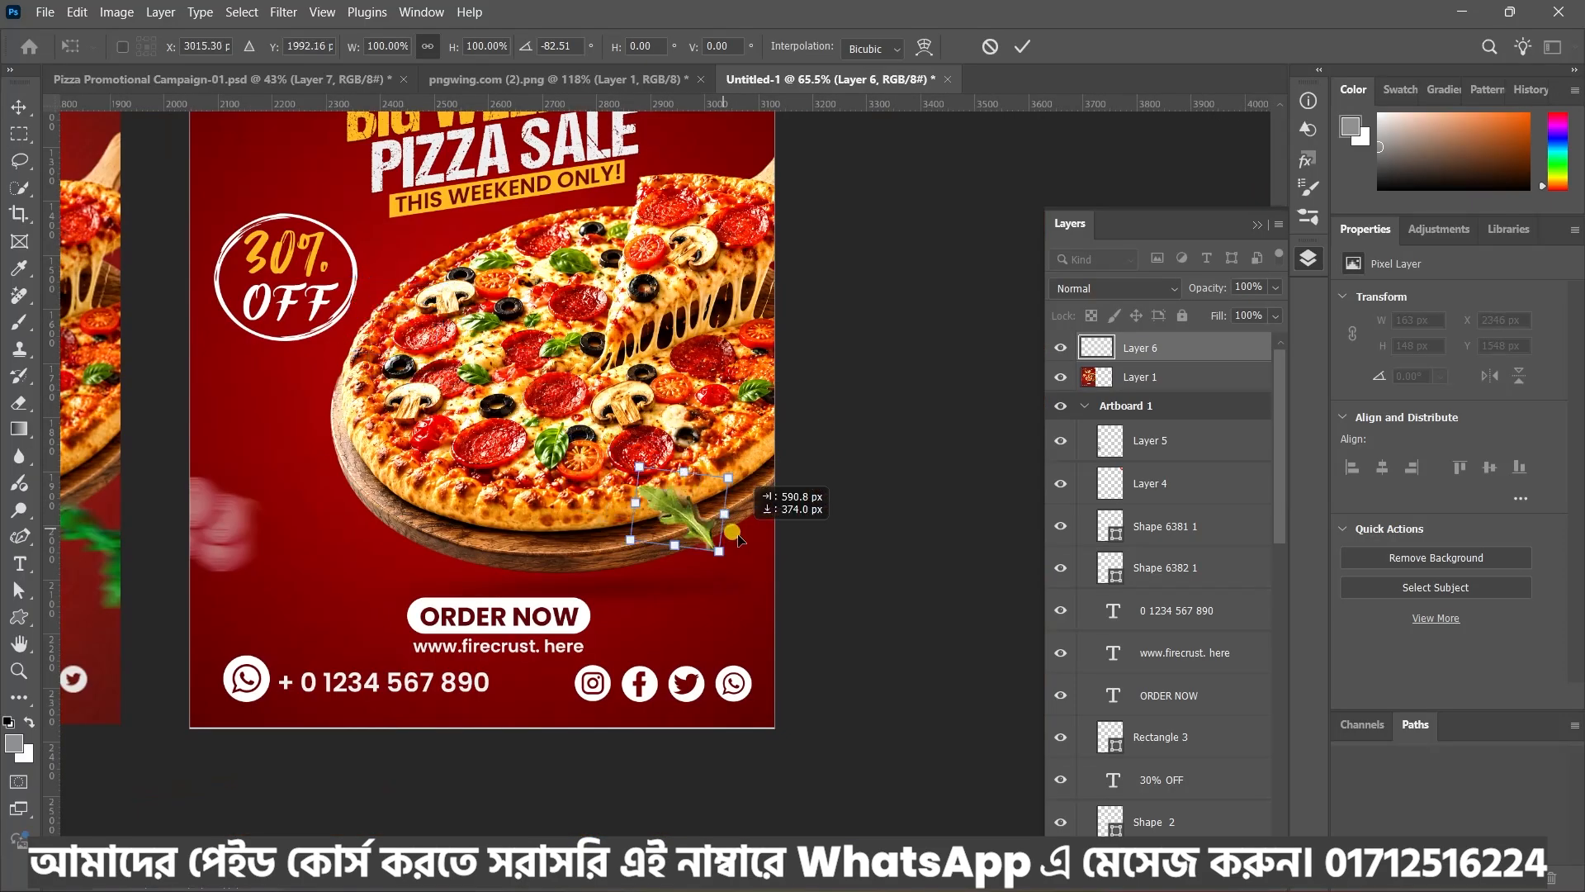
drag(766, 593, 766, 593)
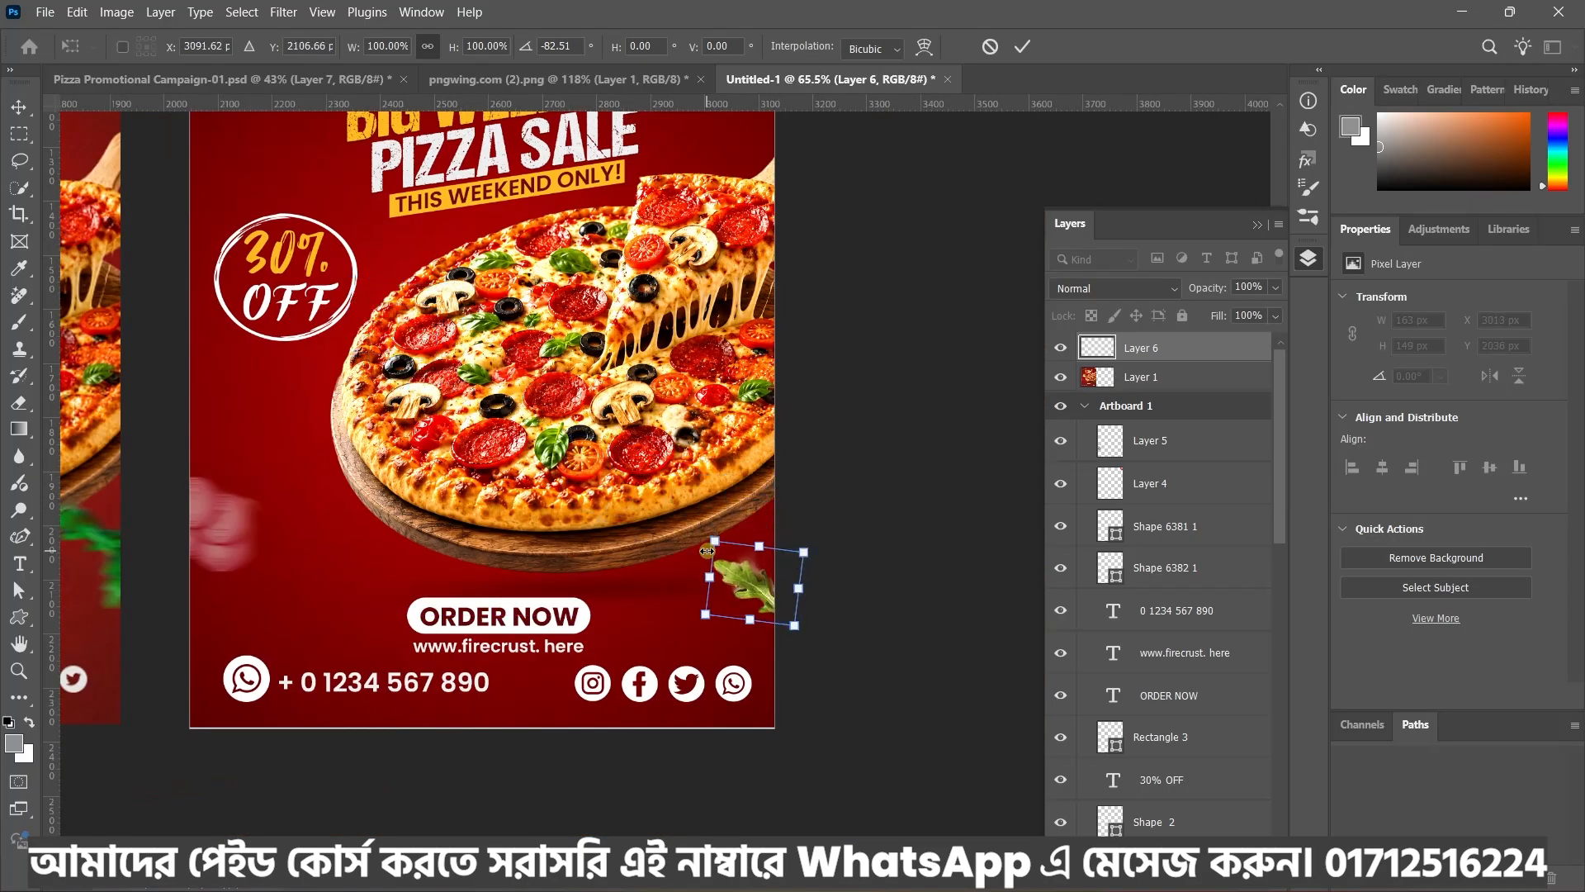
drag(713, 539, 696, 521)
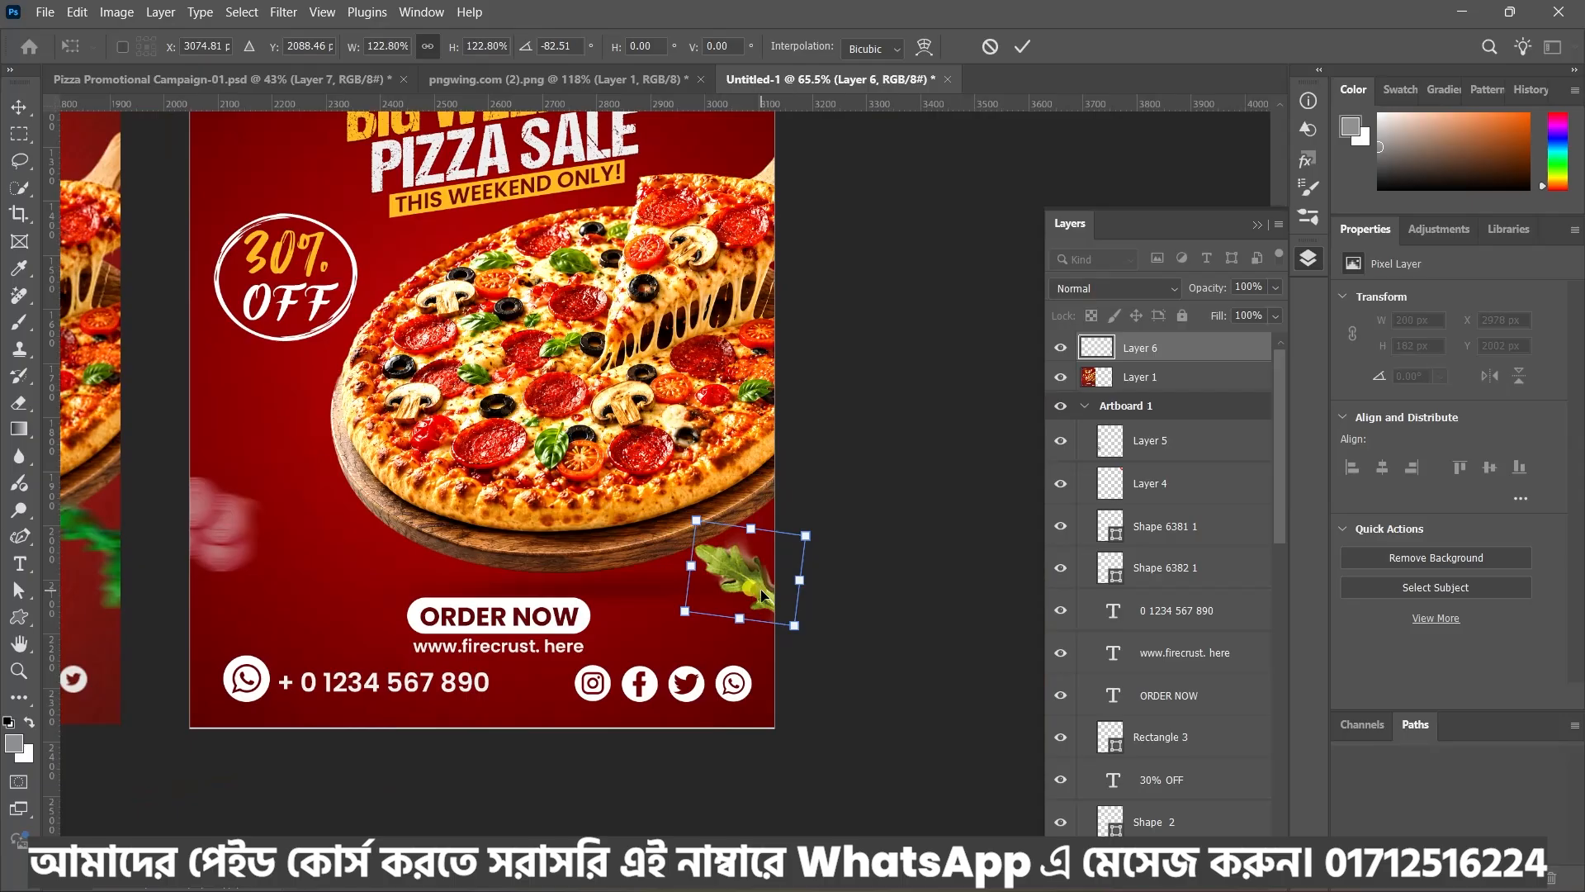
scroll(836, 574, down, 4)
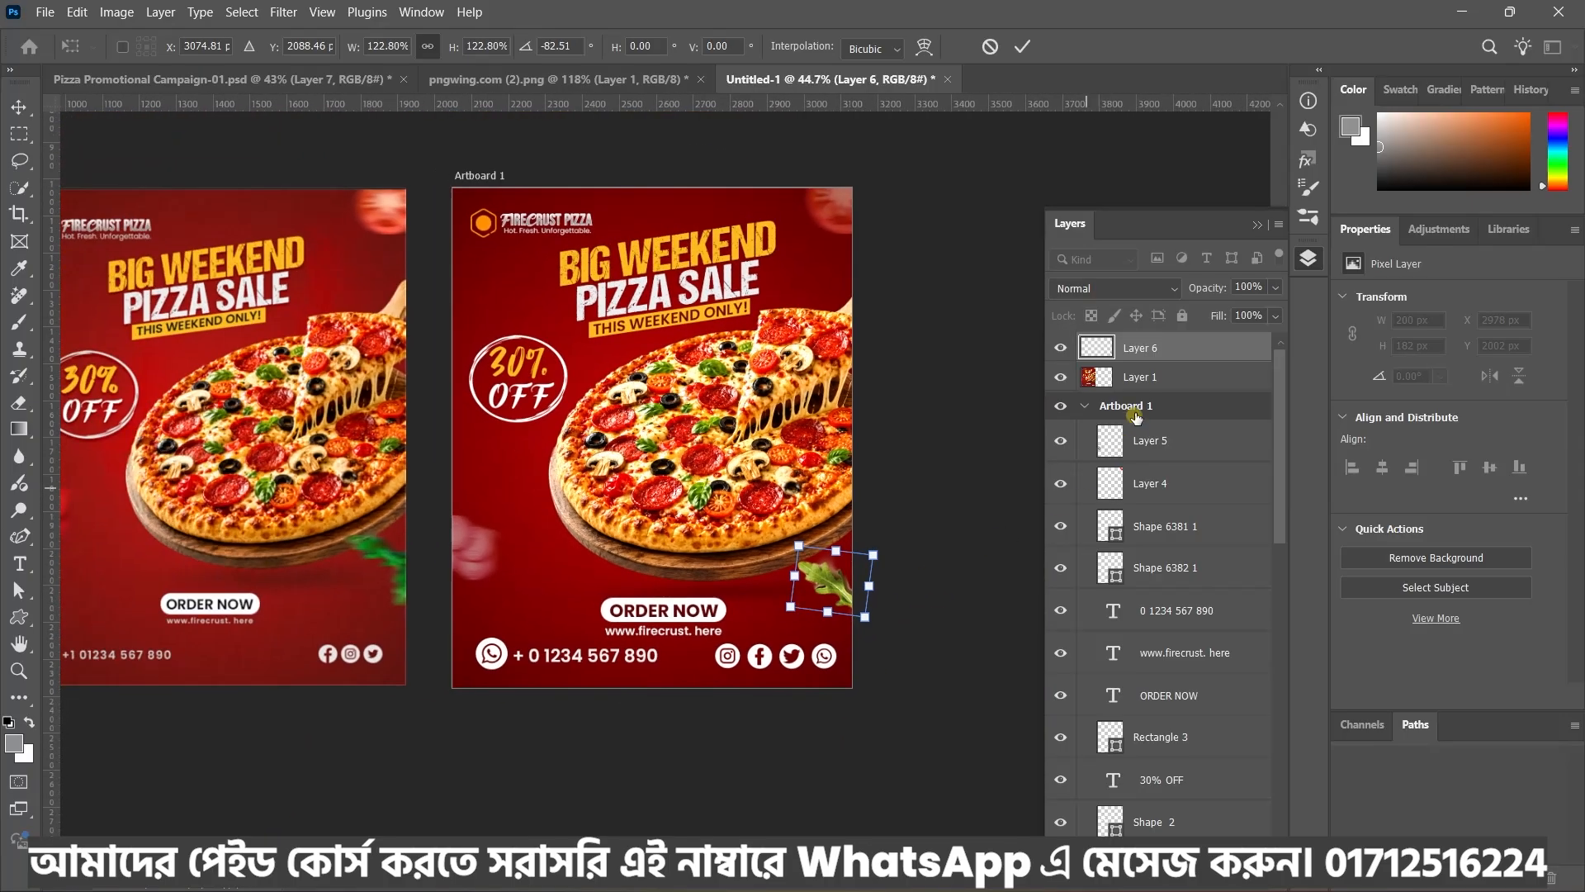
Commit the arugula leaf's transform and set its layer blend mode to Lighter Color
click(1157, 289)
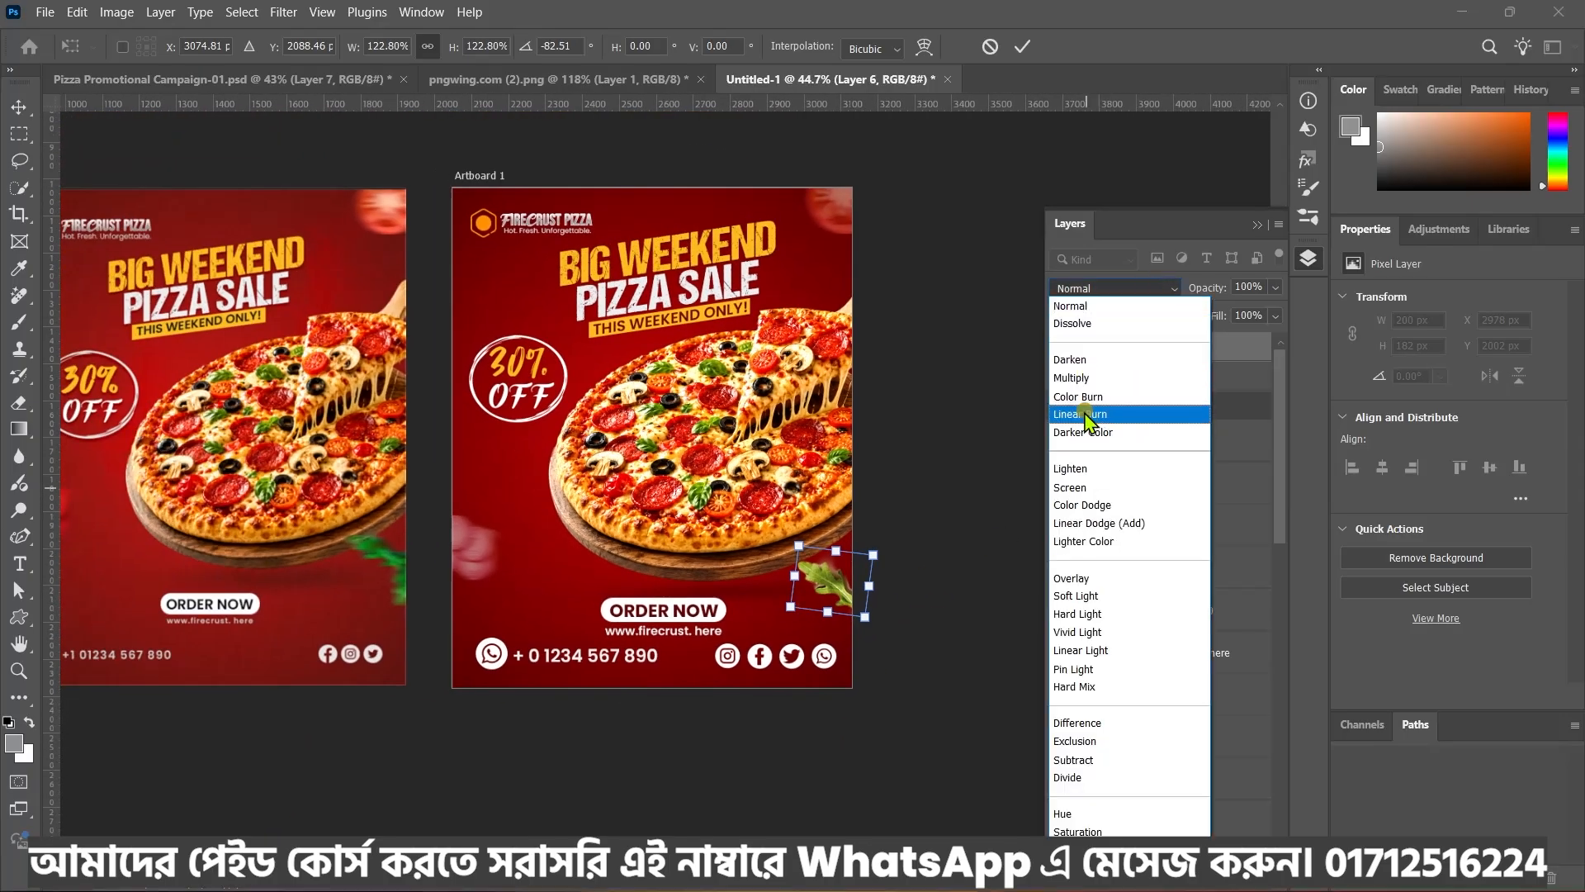
click(1022, 64)
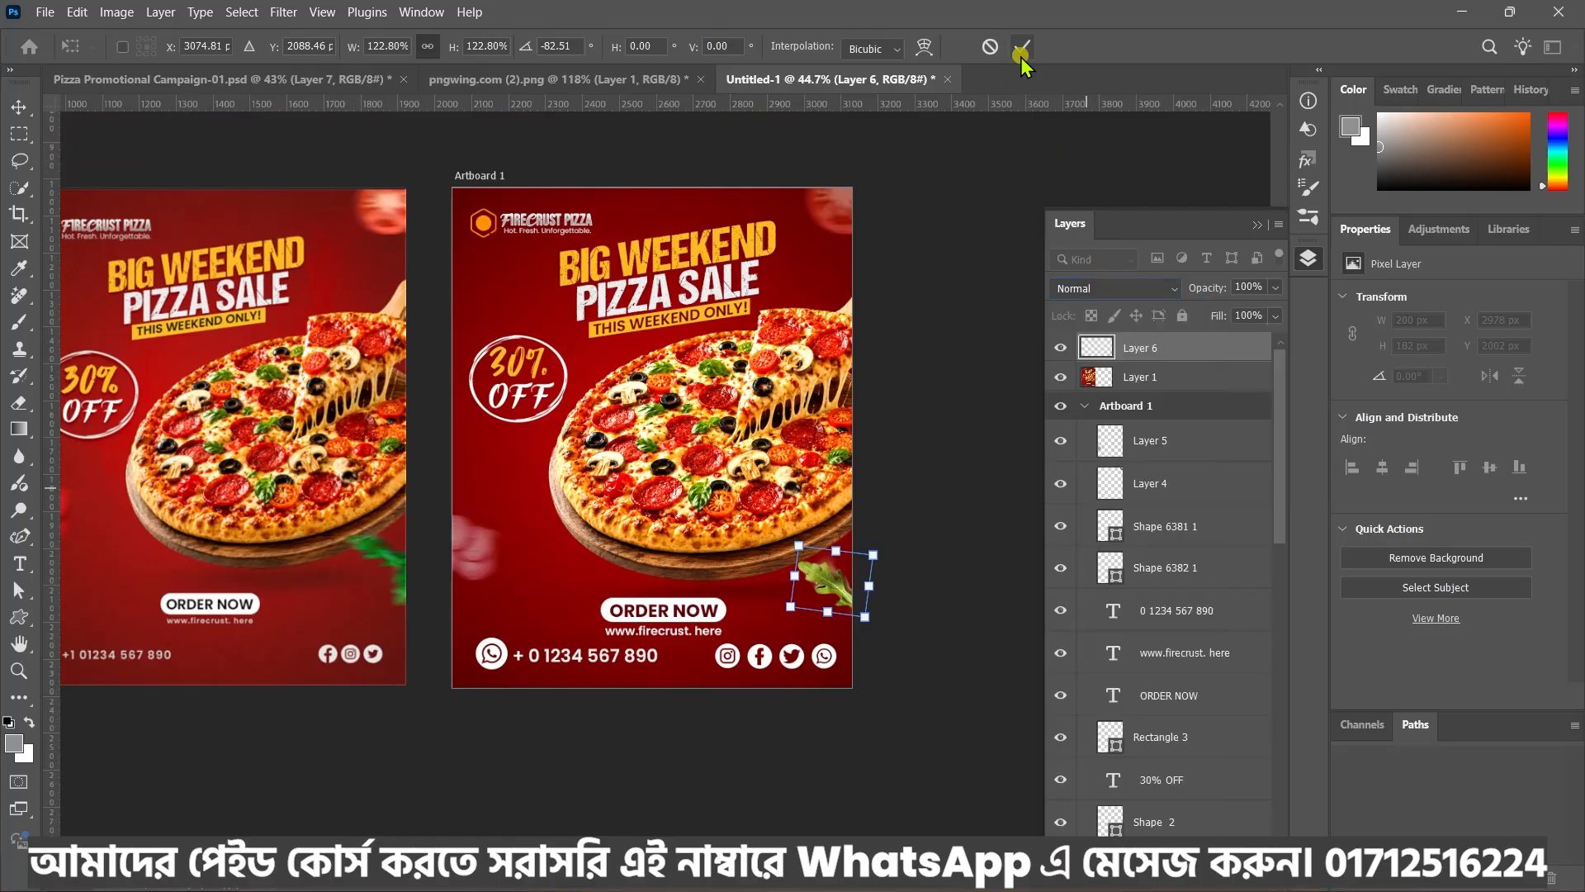
click(1141, 288)
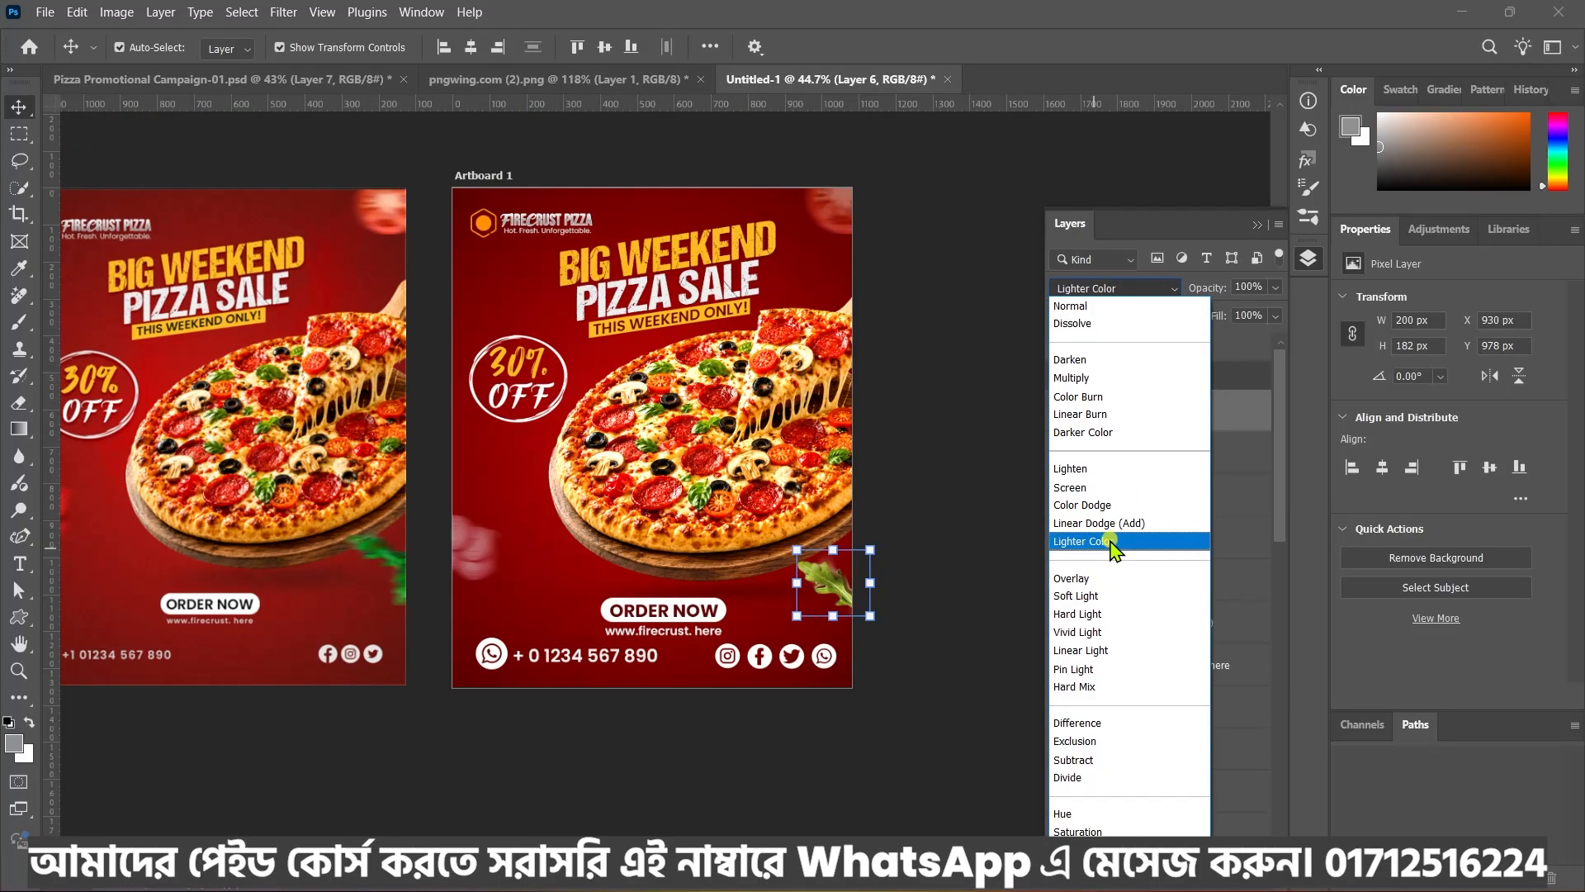
click(1111, 541)
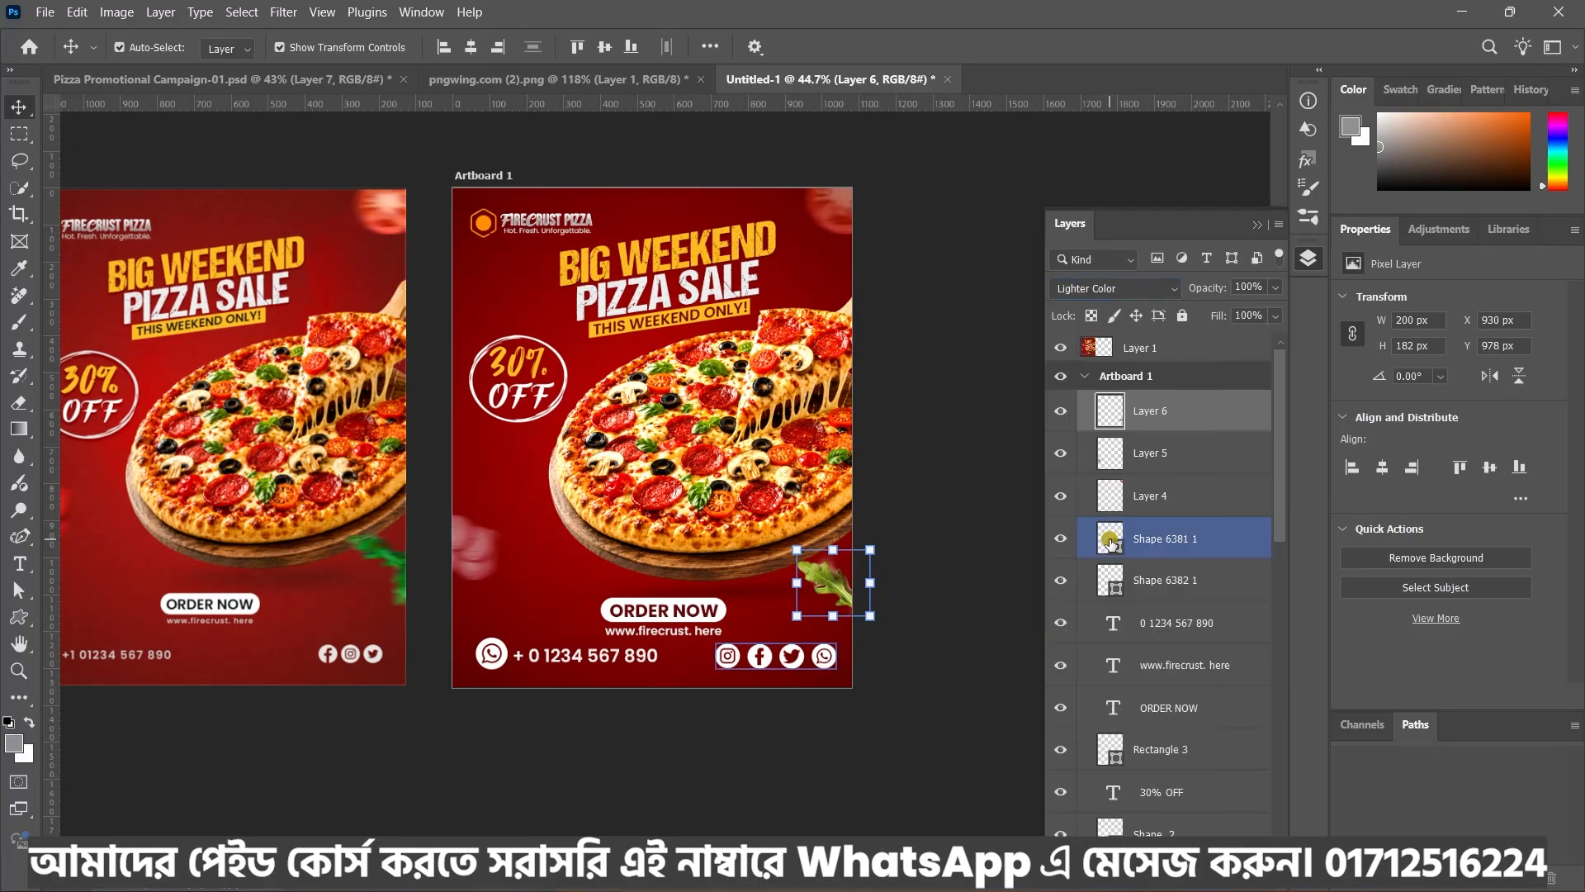
Apply a Gaussian Blur to the arugula leaf on Layer 6 and set its layer opacity to 81%
click(284, 12)
mouse_move(331, 284)
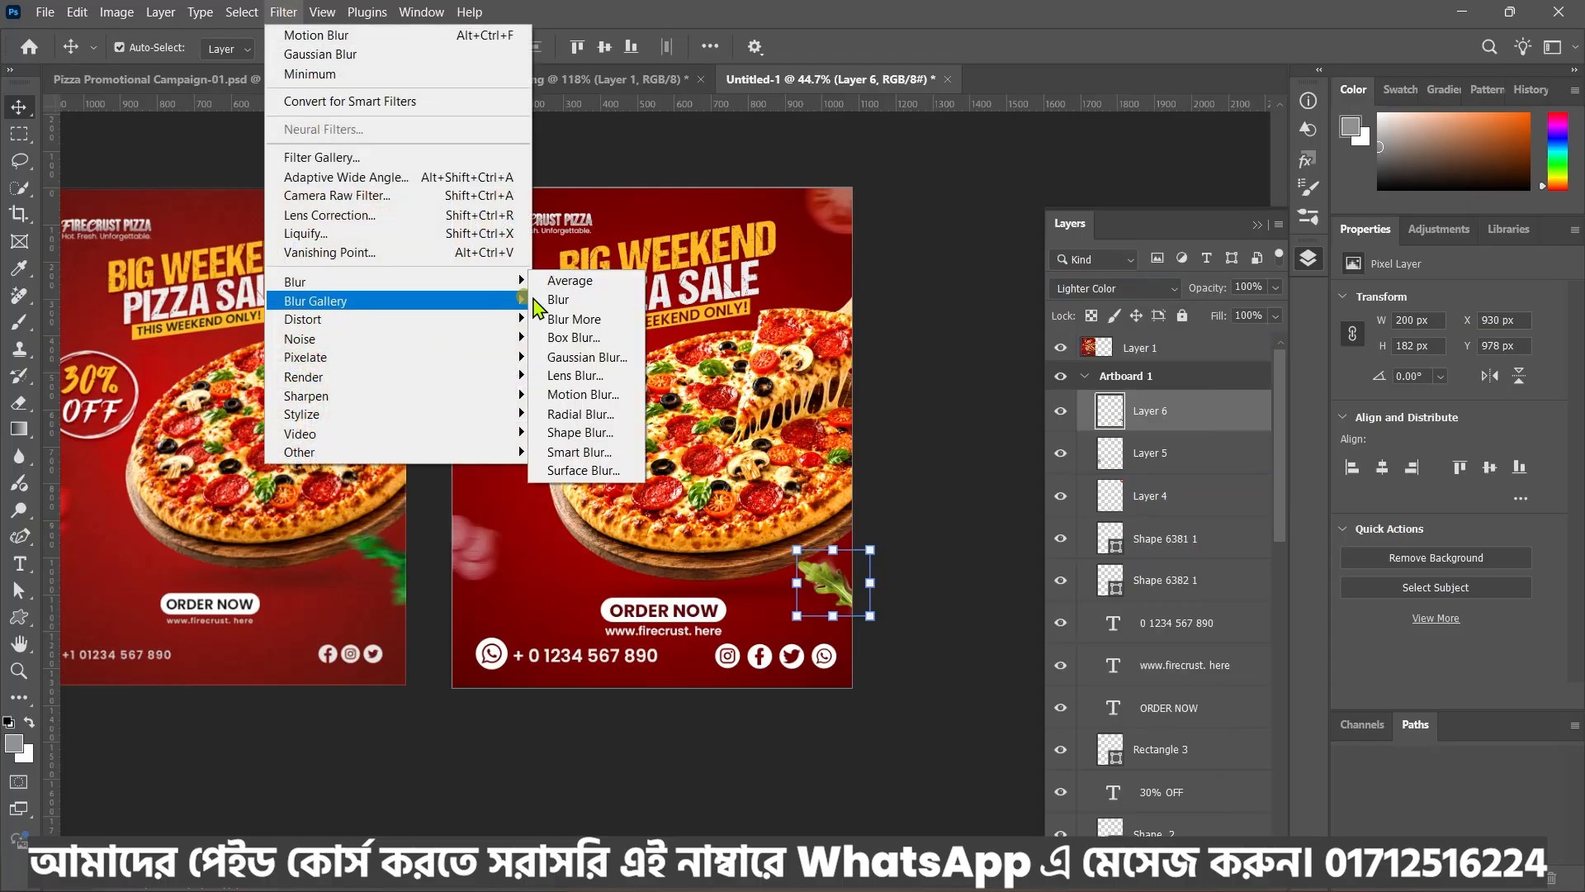
click(586, 357)
drag(1161, 535, 1158, 537)
key(Return)
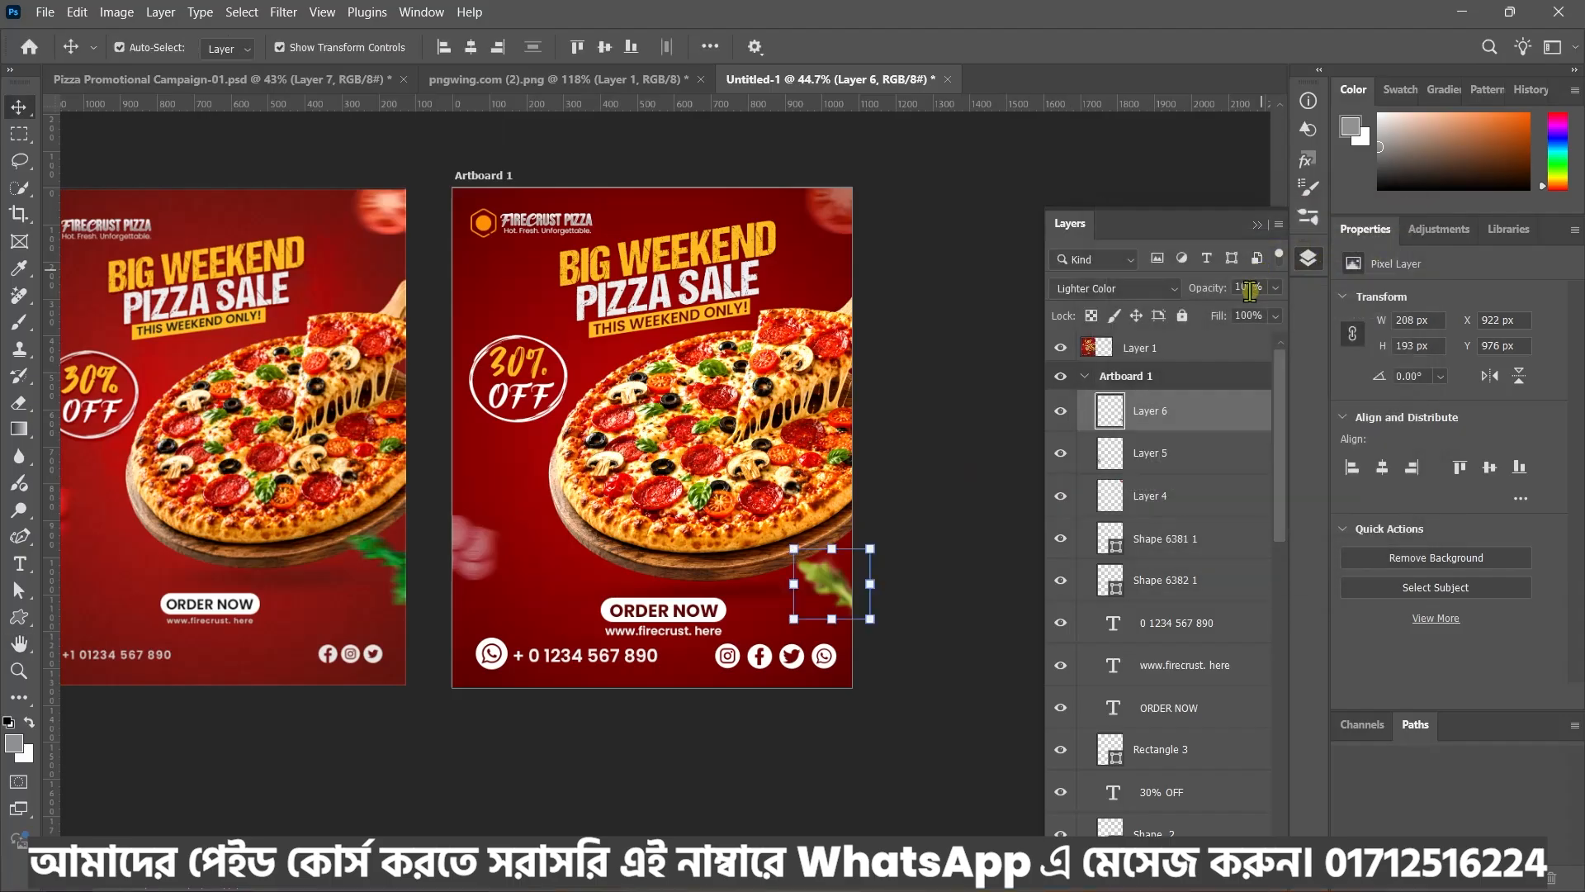
drag(1231, 297, 1199, 302)
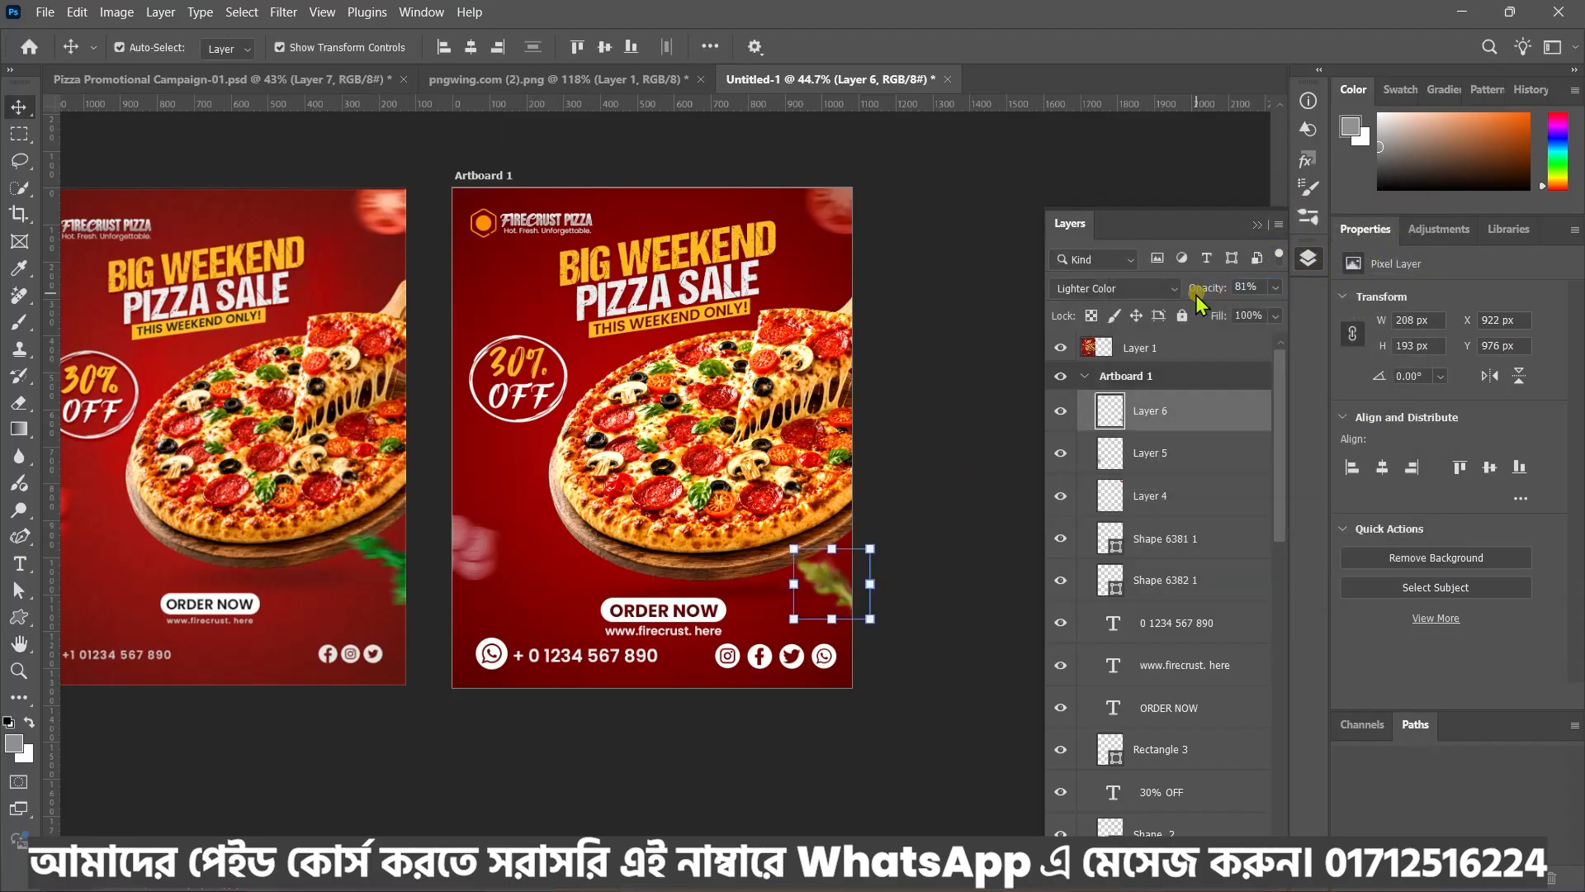
click(902, 396)
Compare the recreated poster on Artboard 1 with the reference poster beside it
scroll(795, 438, down, 3)
scroll(669, 426, up, 1)
scroll(669, 425, down, 1)
scroll(712, 706, up, 2)
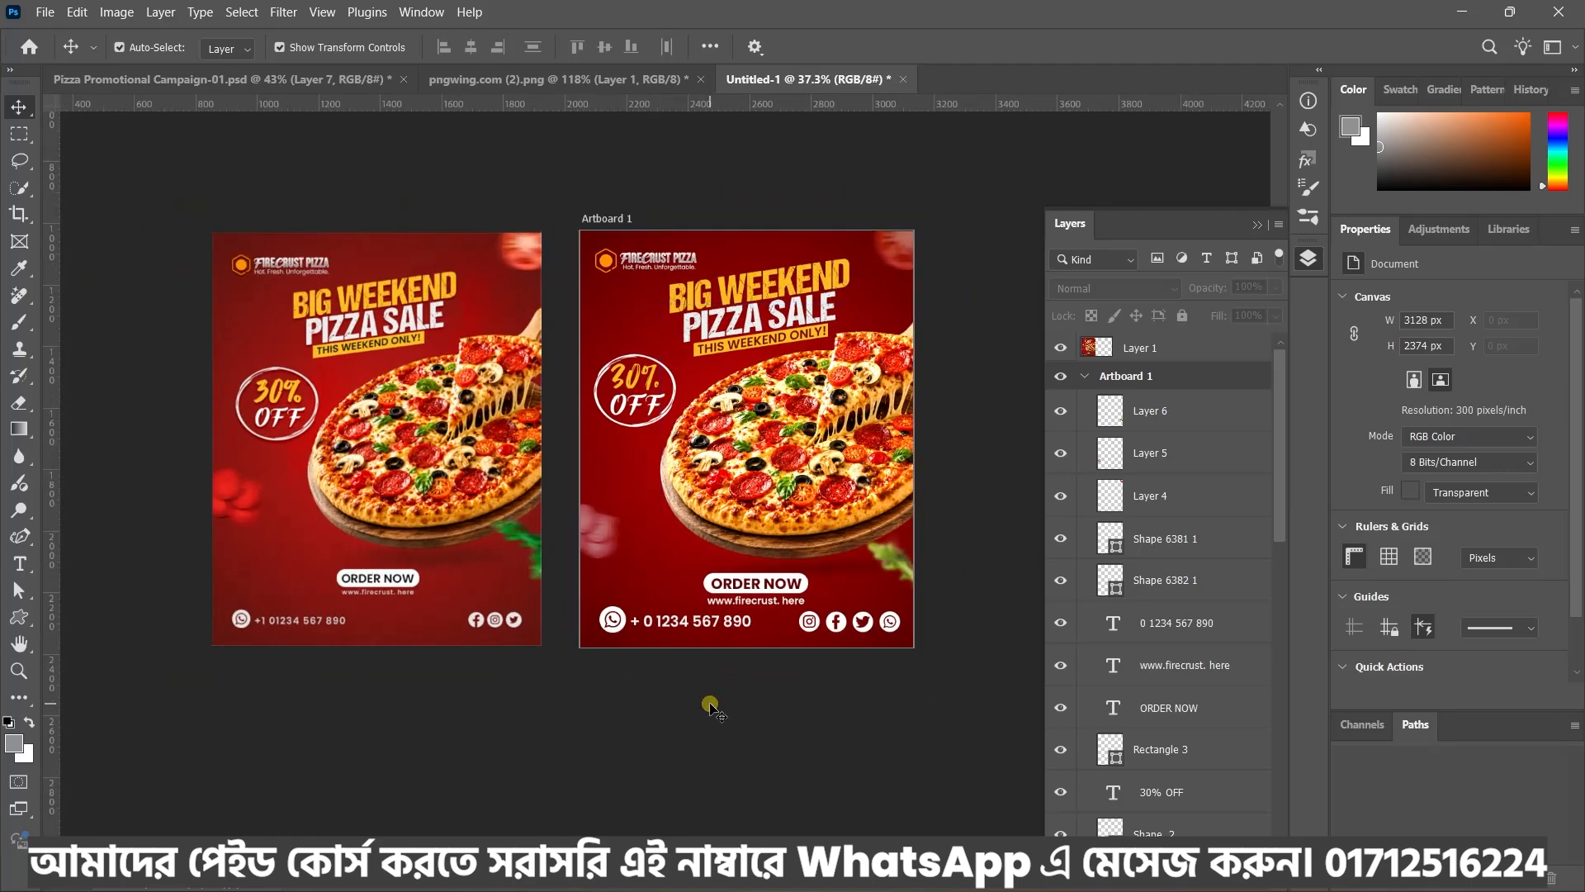
click(266, 245)
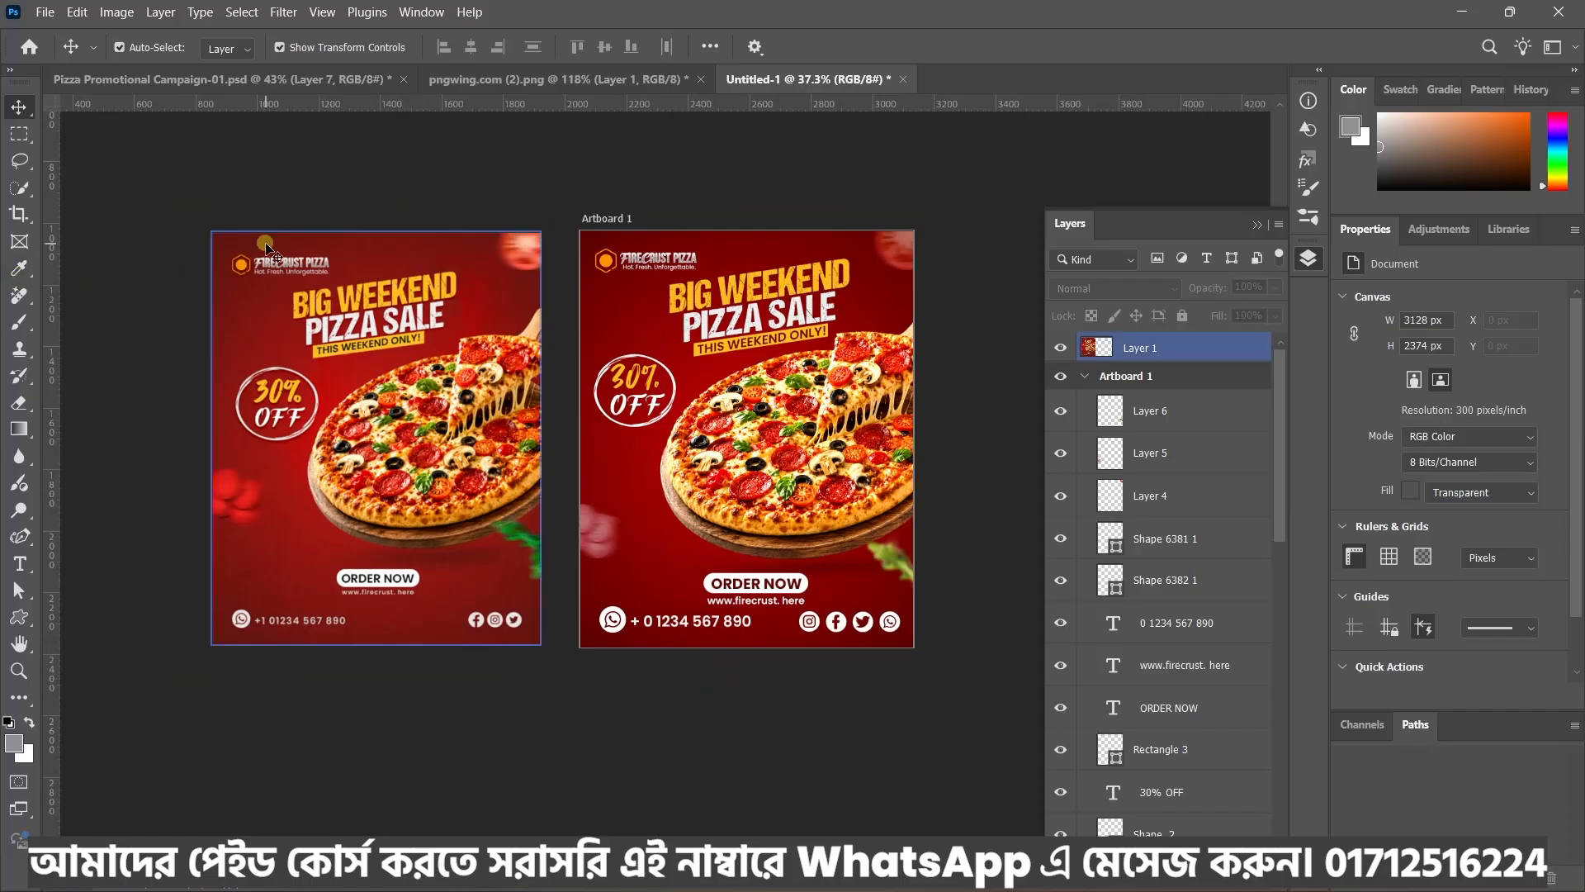
click(669, 410)
scroll(669, 411, up, 1)
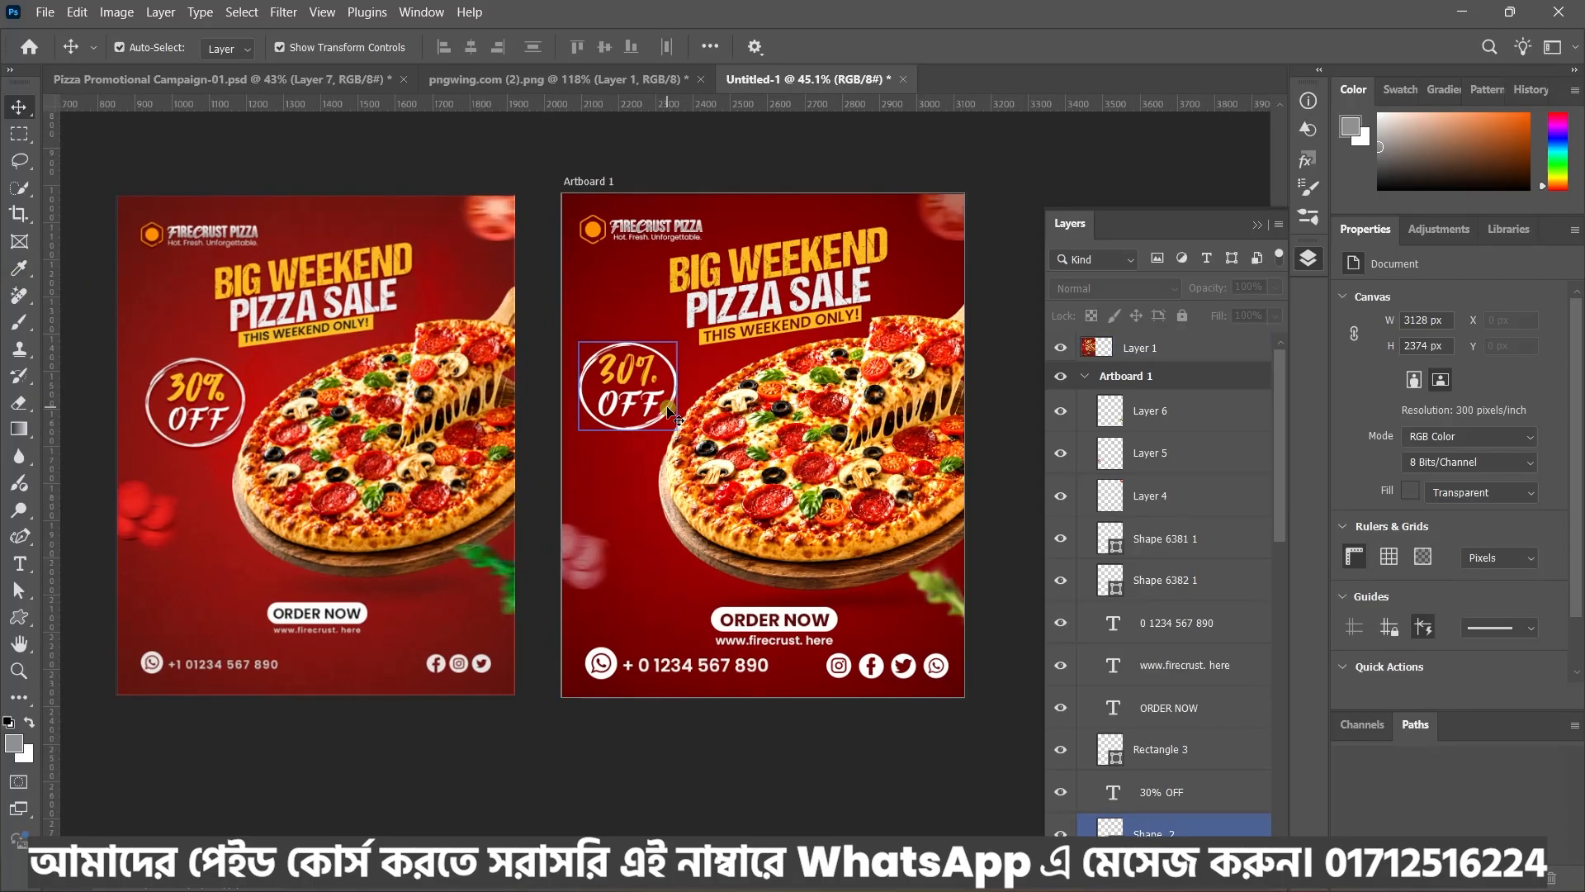
click(626, 755)
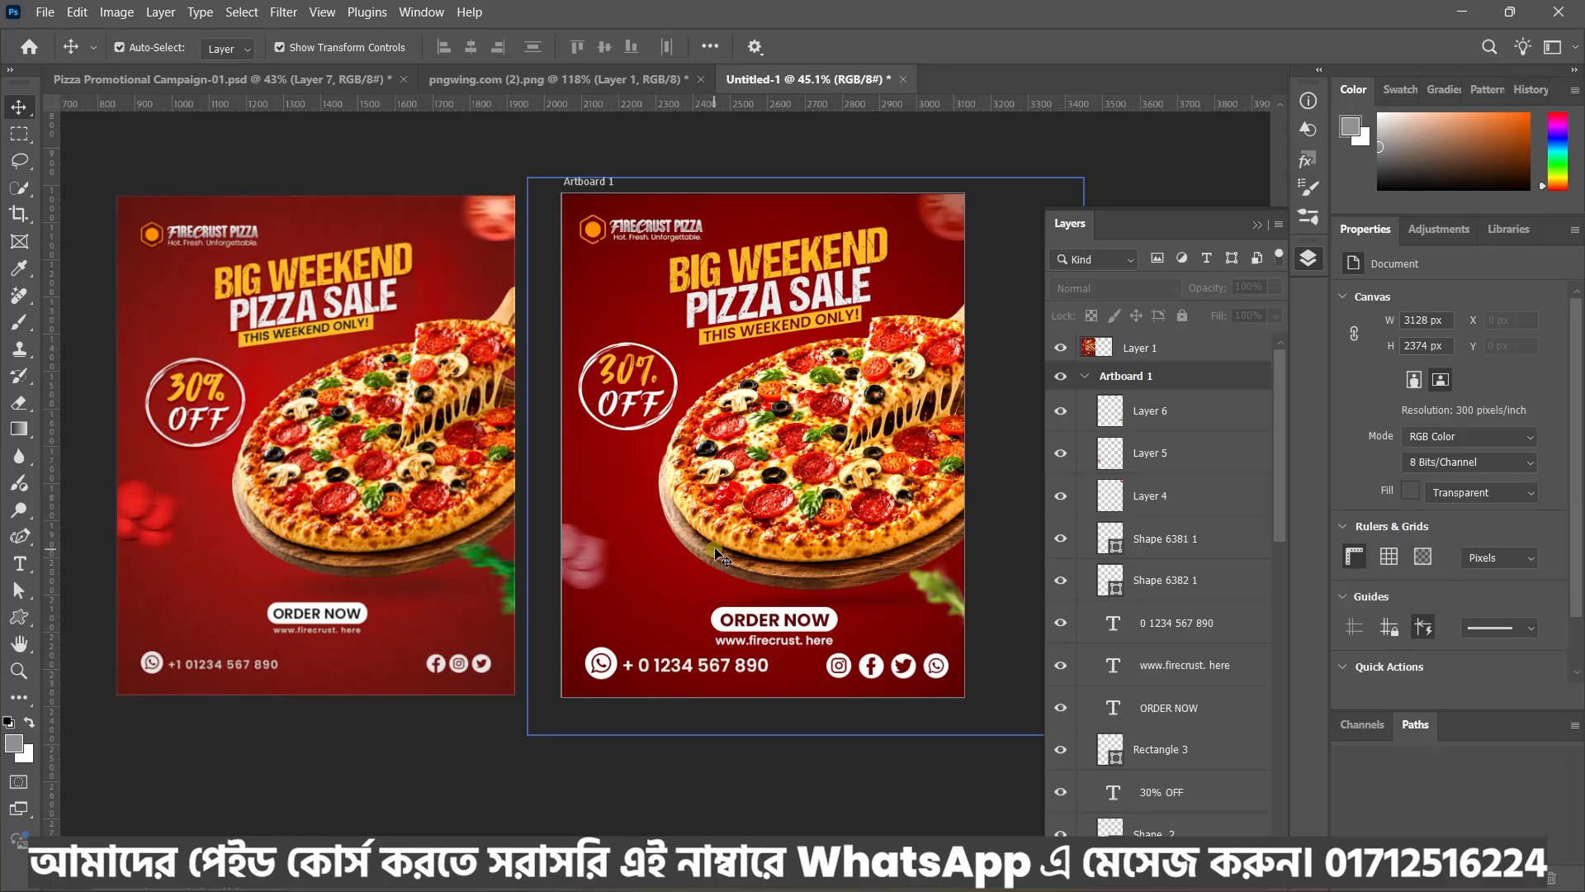
click(515, 731)
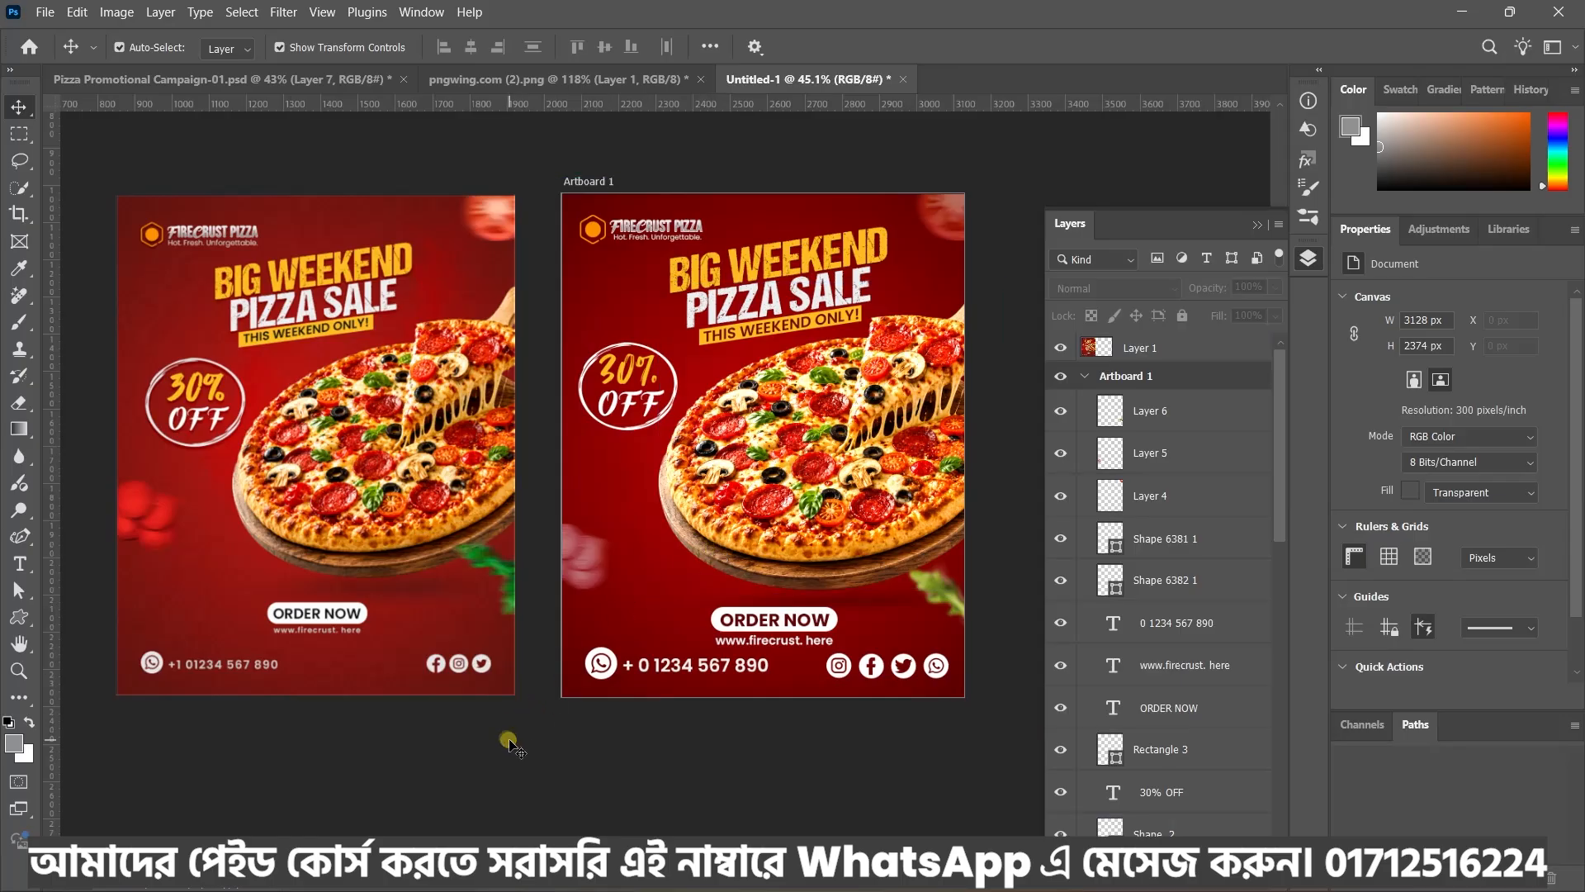
Delete the reference poster image, Layer 1, so that only Artboard 1 is left in the document
click(374, 446)
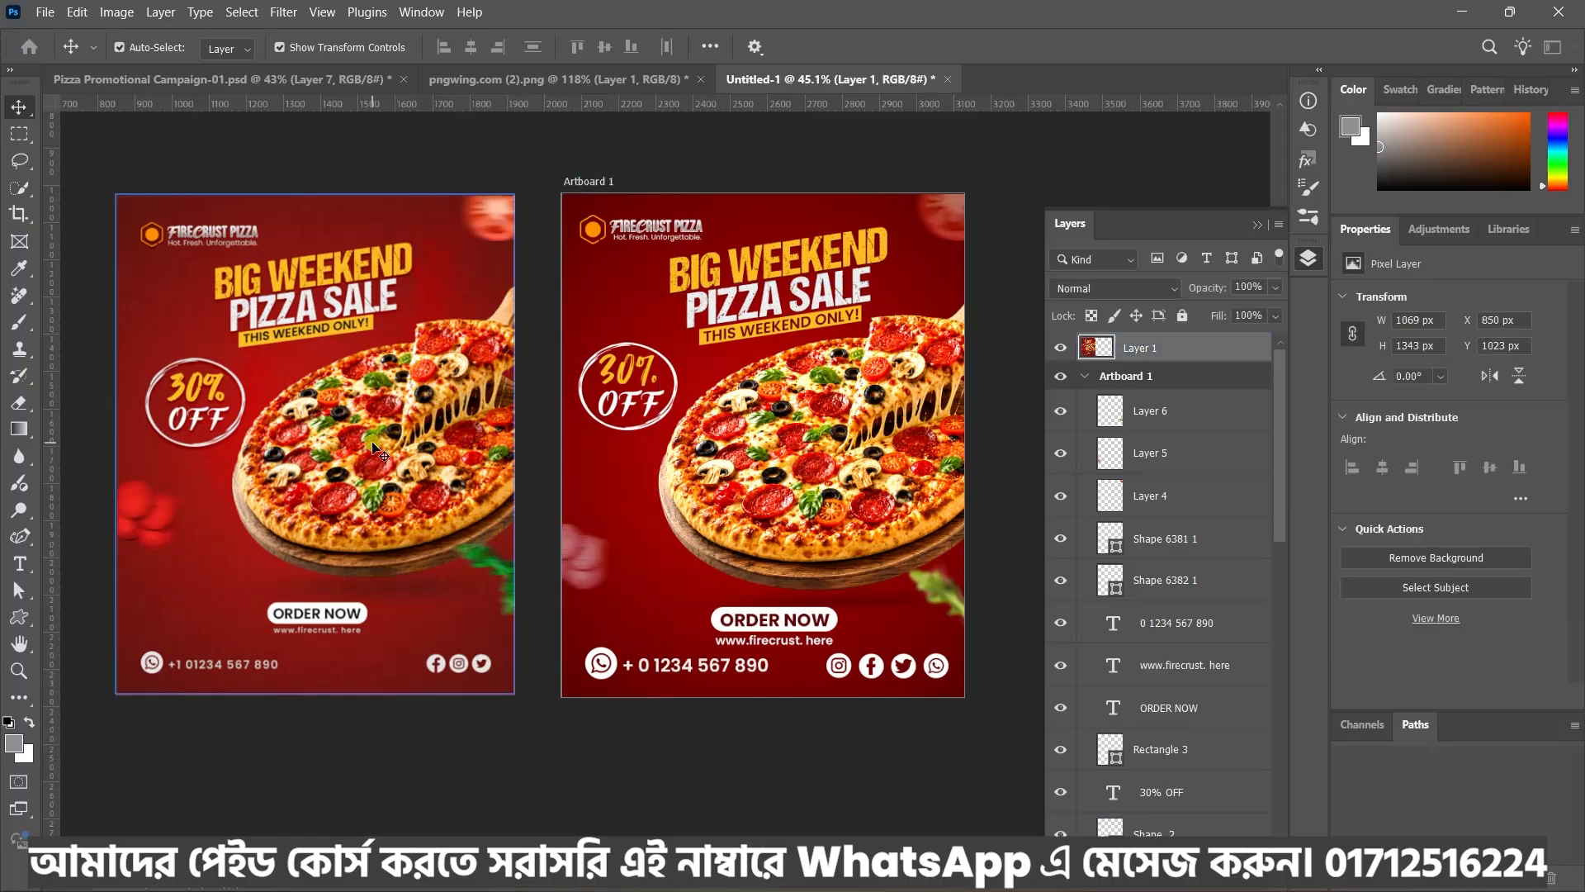
key(Delete)
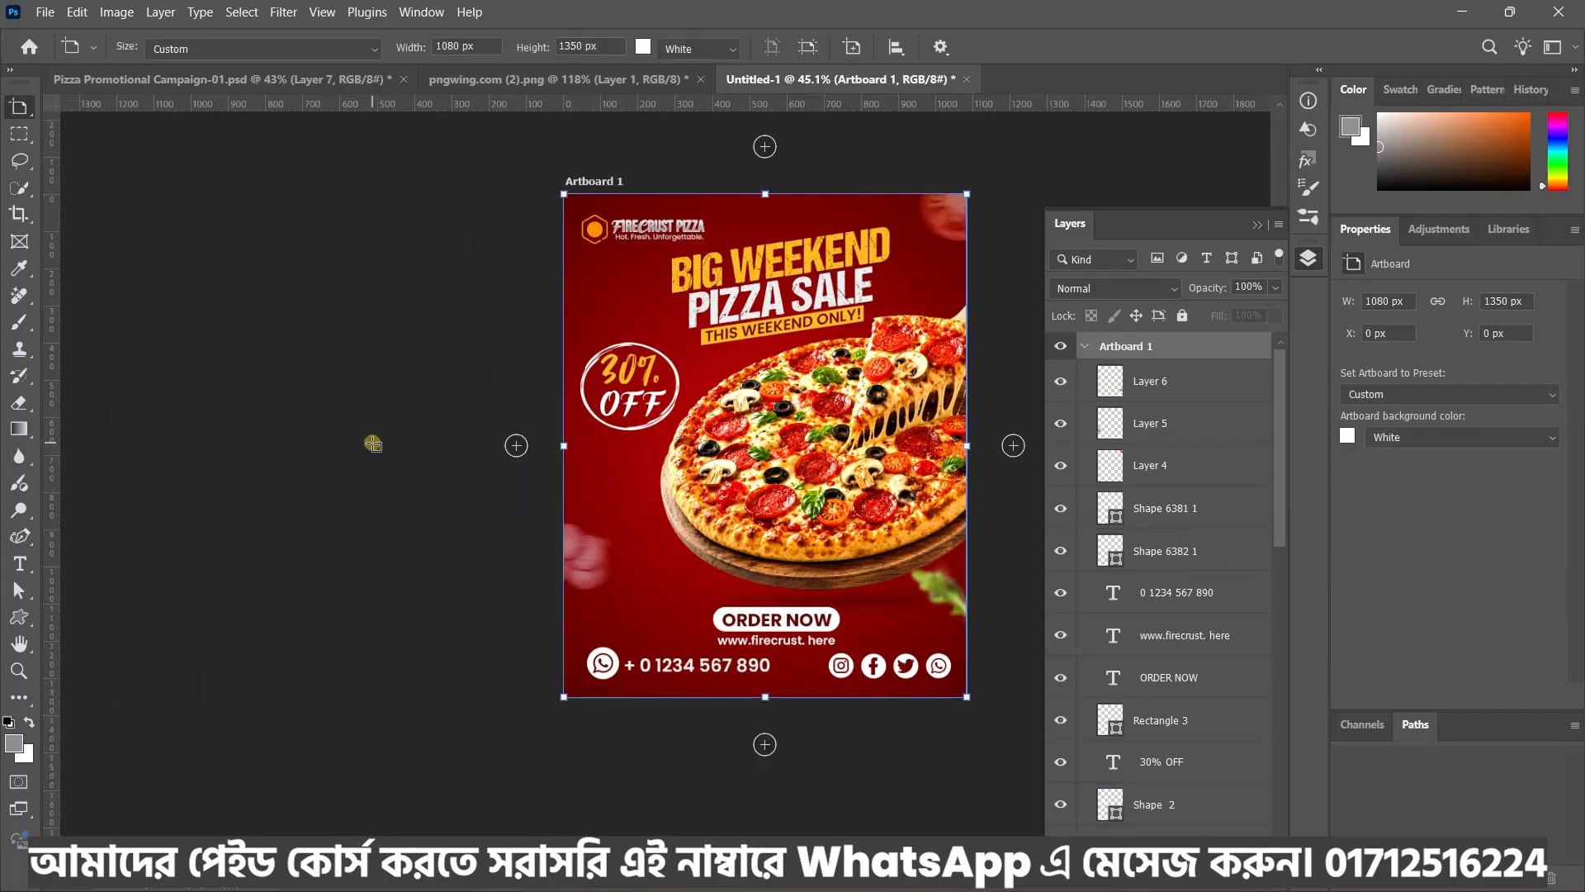
scroll(669, 371, up, 3)
scroll(676, 386, down, 2)
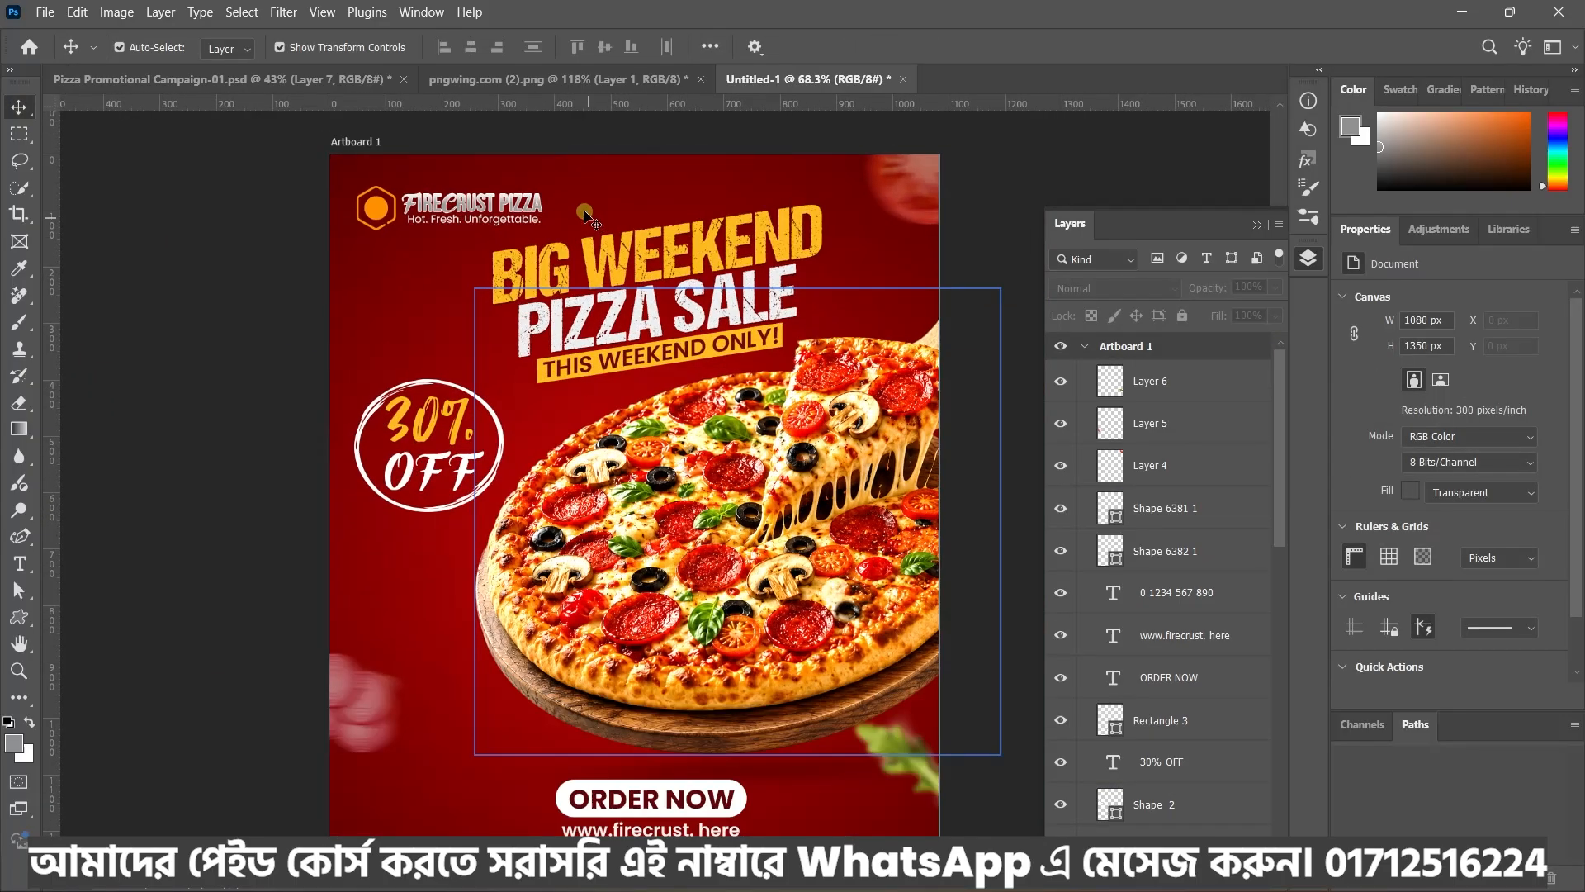